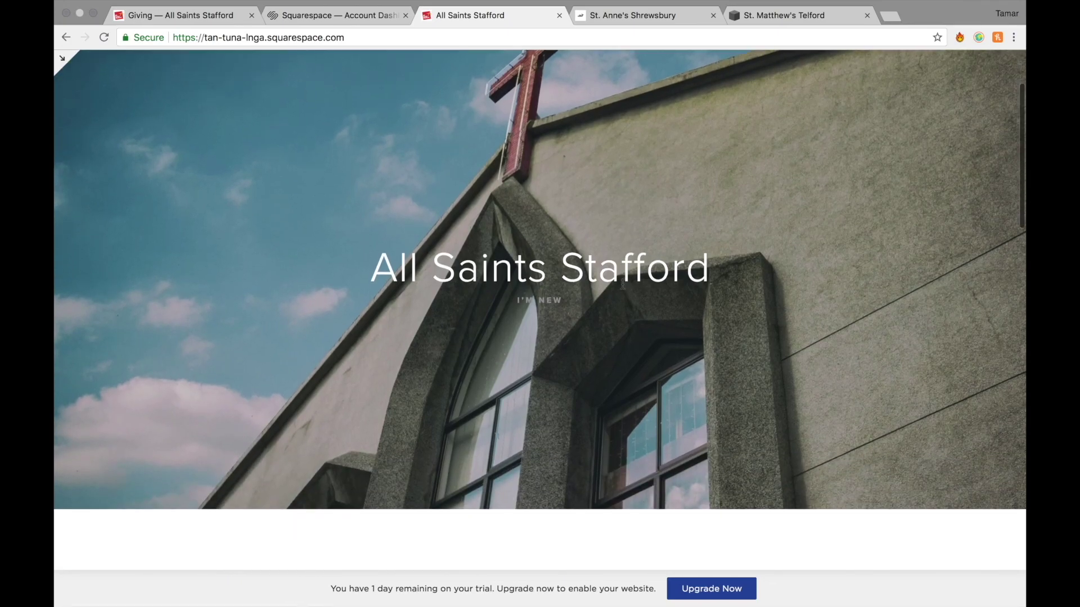
Browse the All Saints Stafford home page down to the I'm New card.
scroll(676, 272, down, 6)
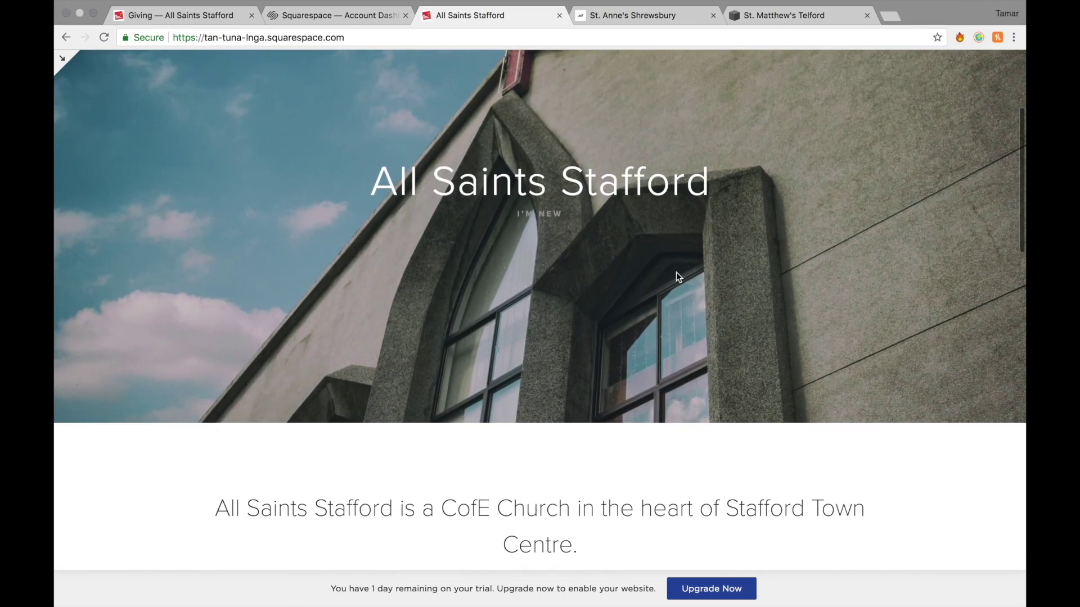
scroll(676, 272, down, 2)
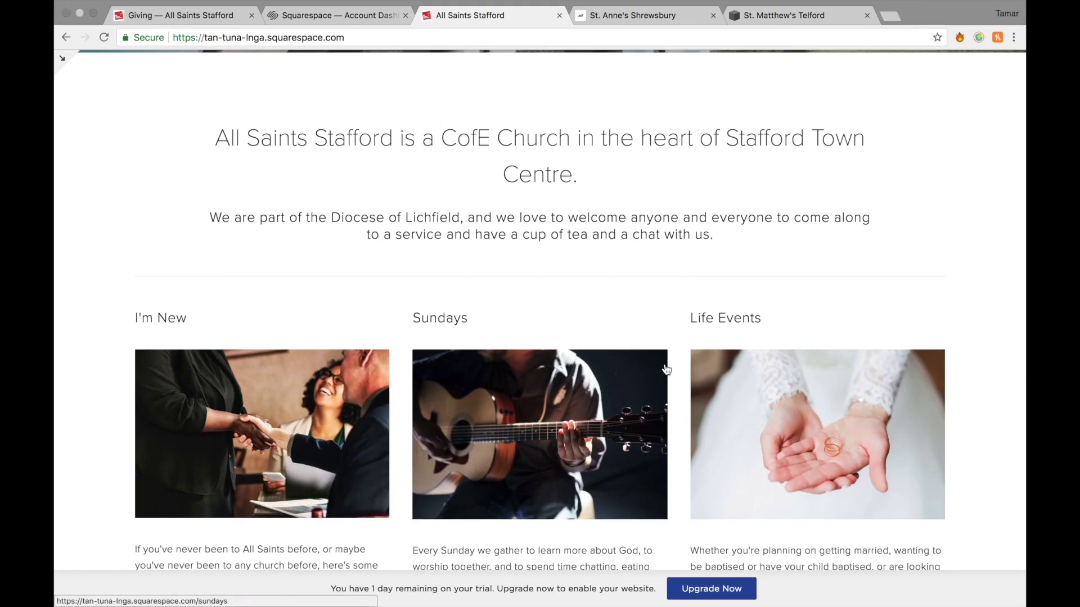
scroll(666, 369, down, 4)
scroll(367, 454, down, 6)
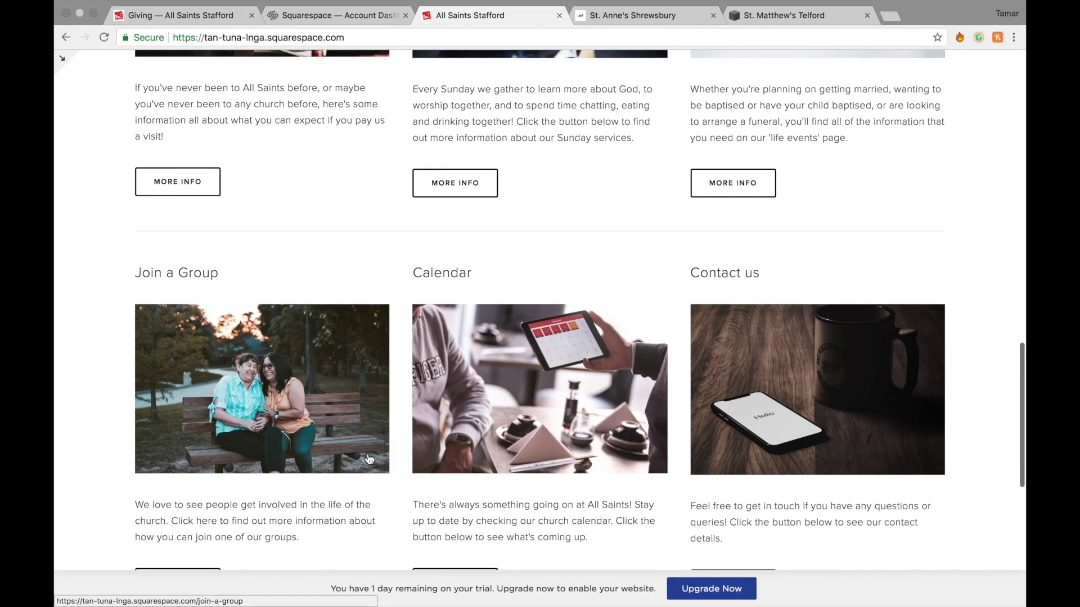
scroll(909, 271, up, 15)
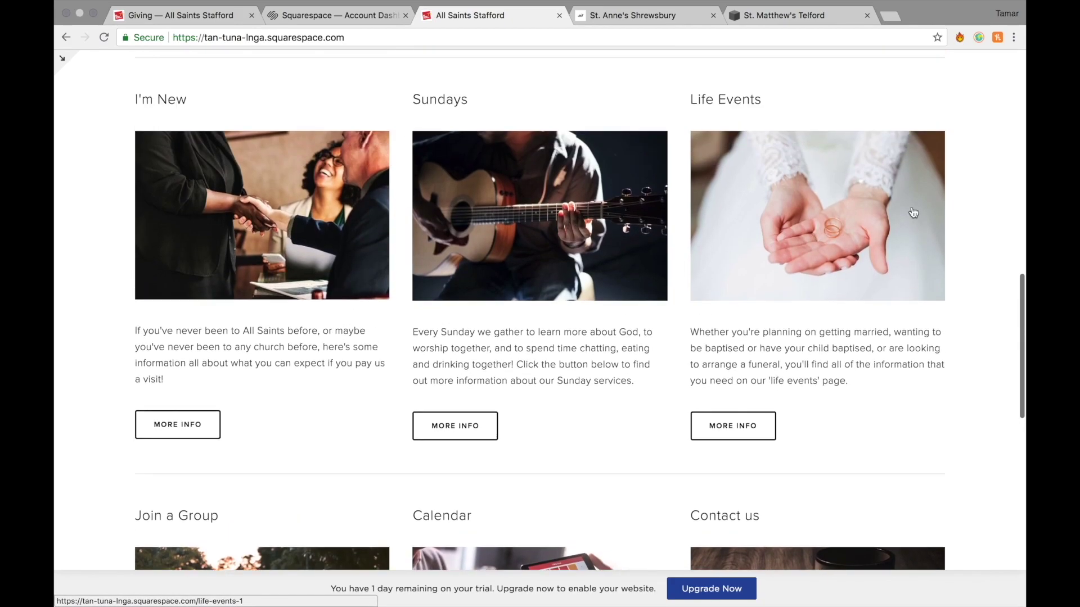
scroll(369, 397, down, 10)
Open the I'm New page and read its welcome text and visitor FAQs.
click(286, 345)
scroll(794, 406, down, 5)
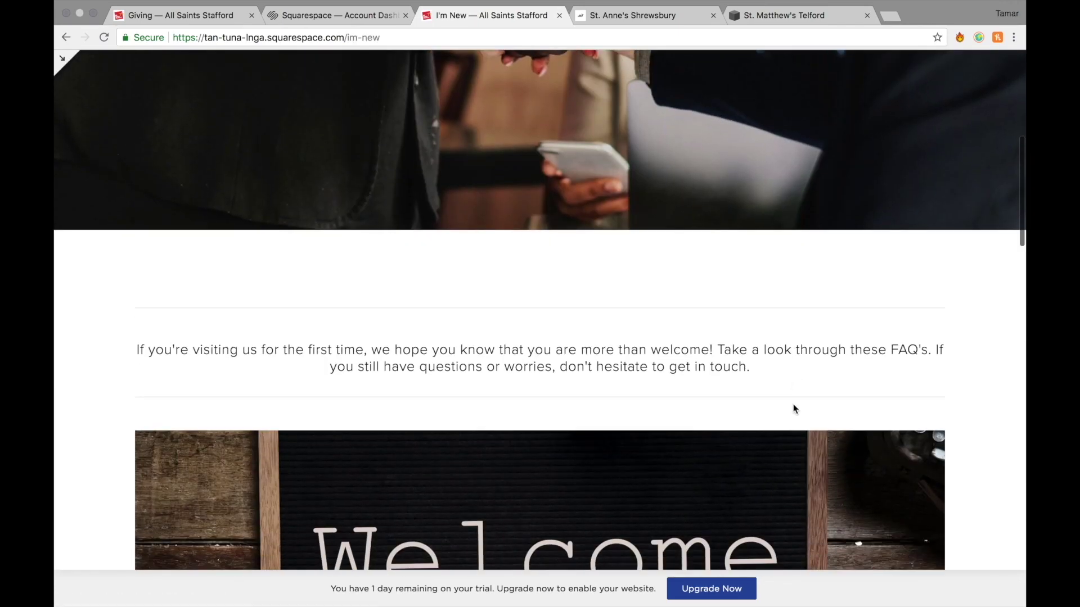
scroll(602, 386, down, 2)
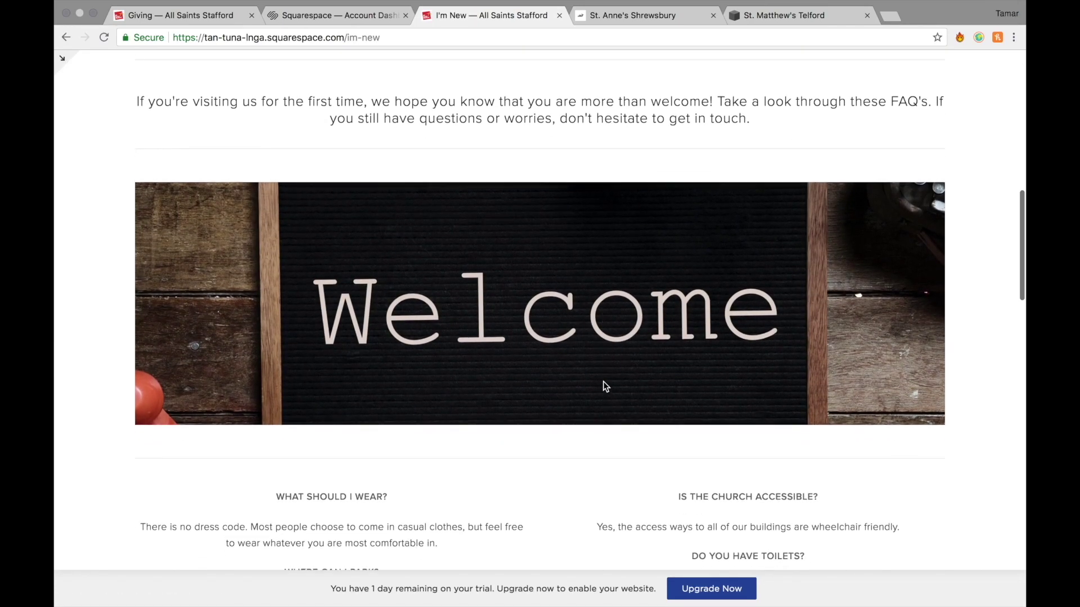
scroll(642, 384, down, 4)
scroll(643, 383, down, 2)
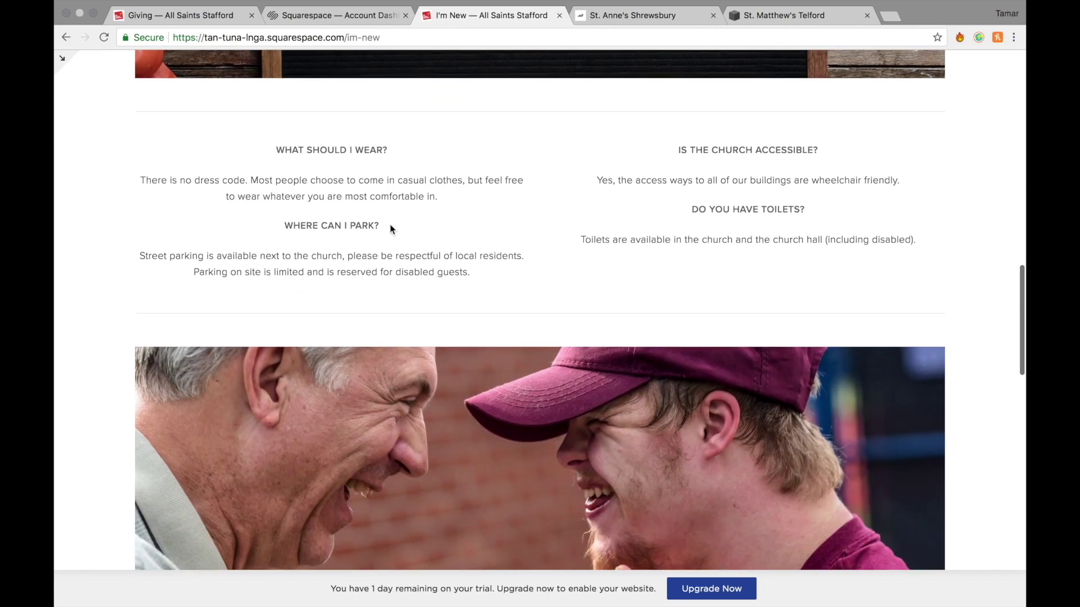
scroll(690, 188, down, 5)
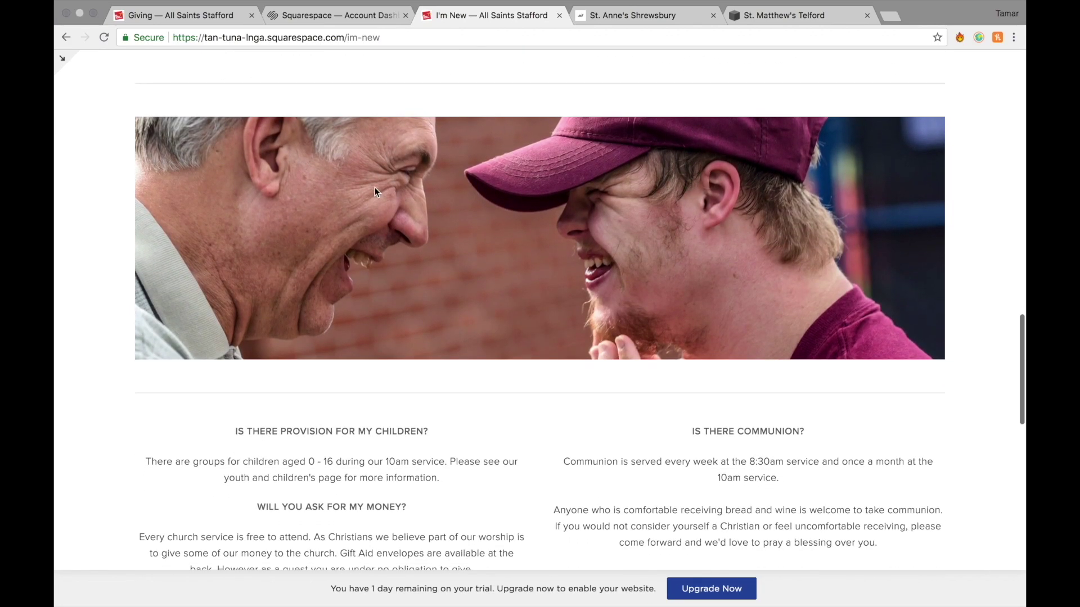
scroll(558, 368, down, 3)
scroll(497, 474, up, 4)
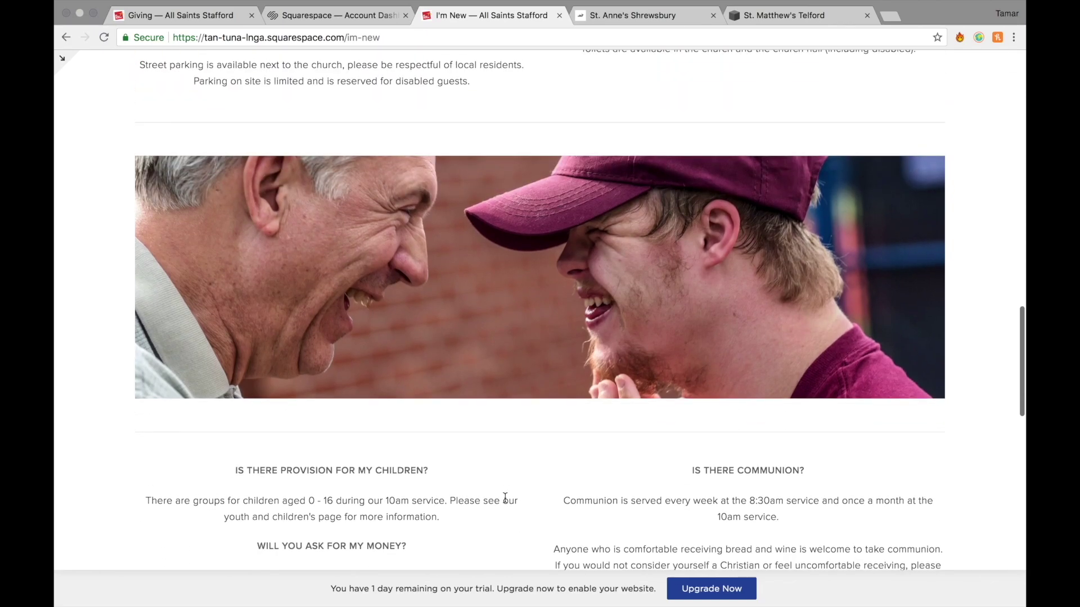
scroll(569, 498, down, 4)
scroll(511, 477, down, 8)
scroll(513, 473, up, 3)
scroll(511, 490, up, 15)
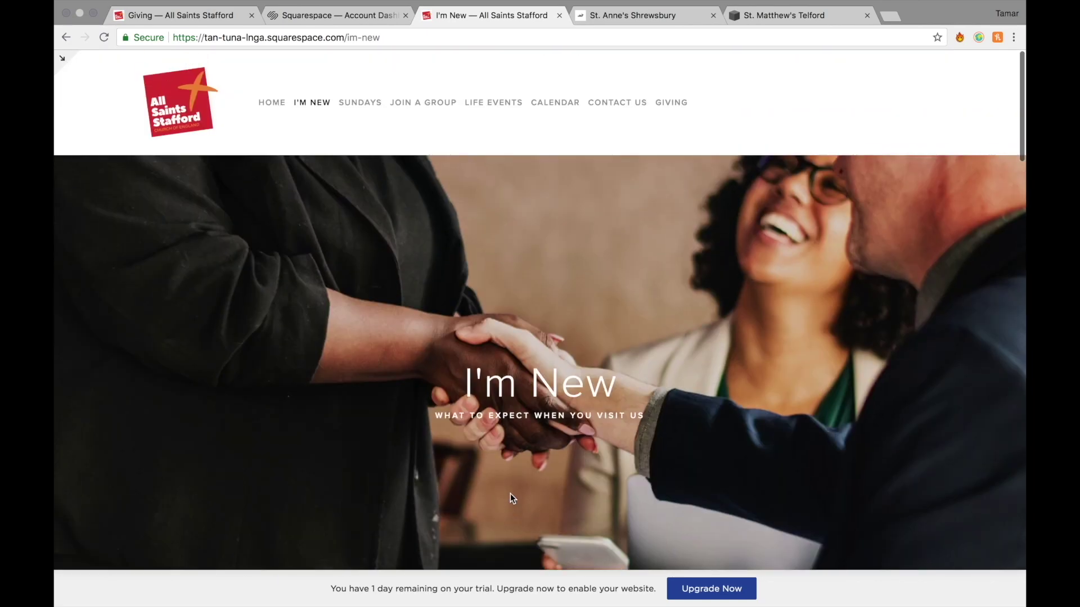
View the Sundays page and advance its photo gallery five times.
click(363, 102)
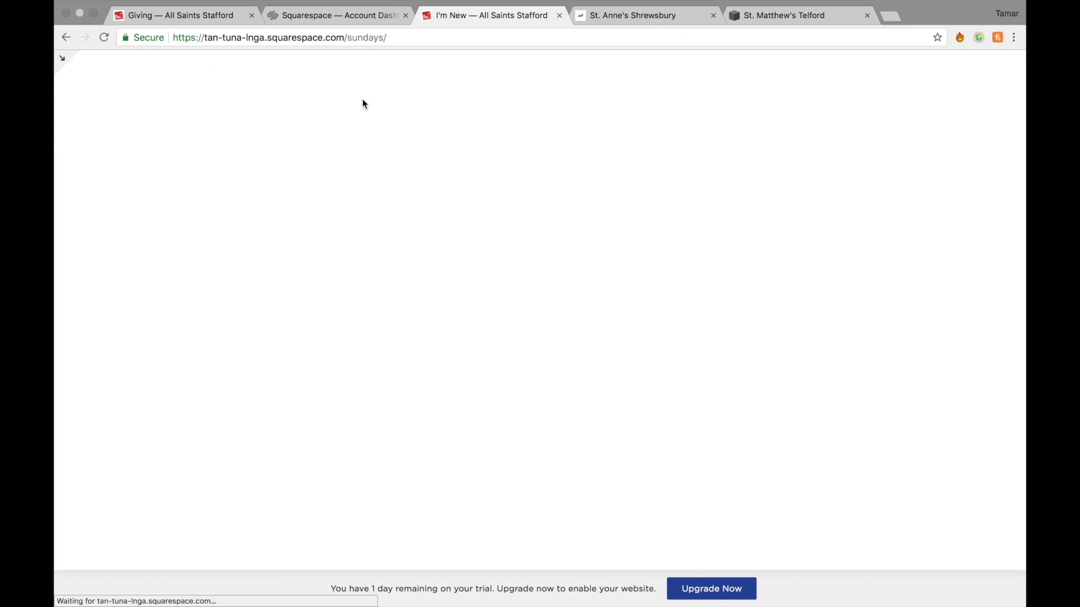
scroll(794, 338, down, 7)
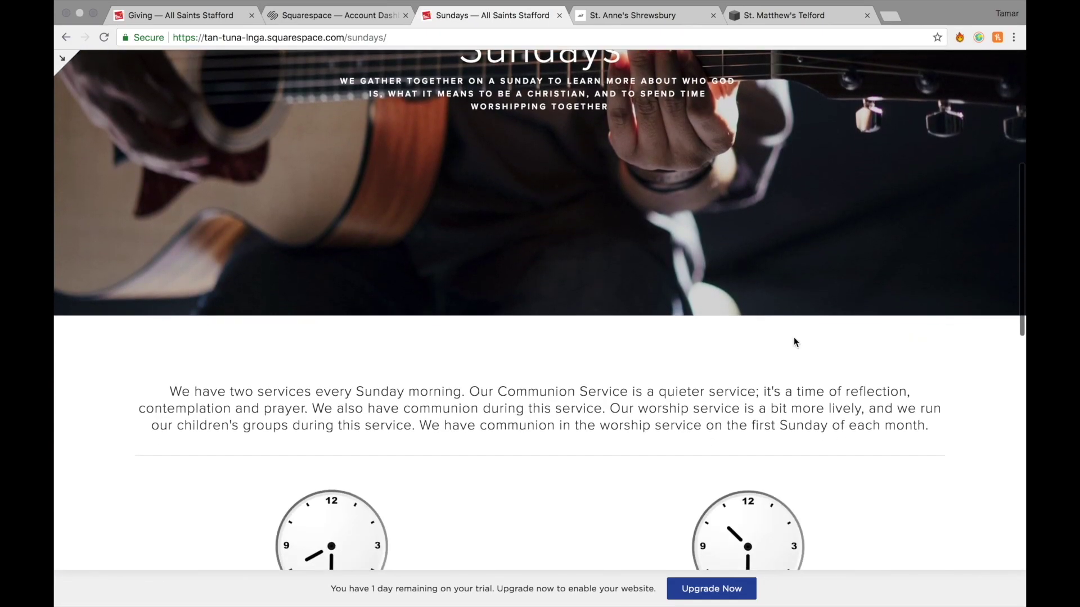
scroll(795, 341, down, 3)
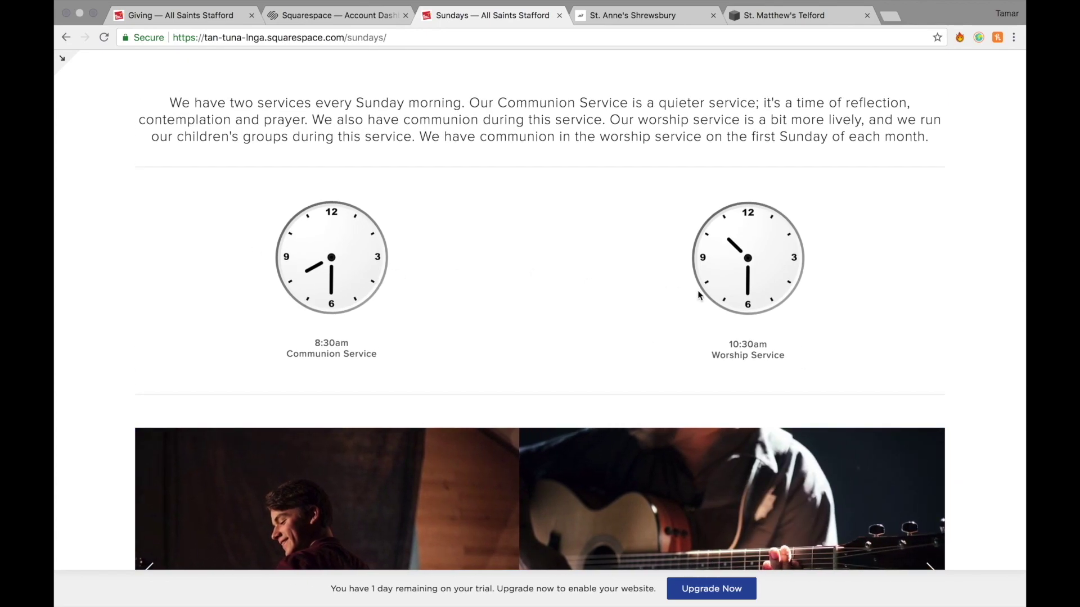
scroll(771, 381, down, 4)
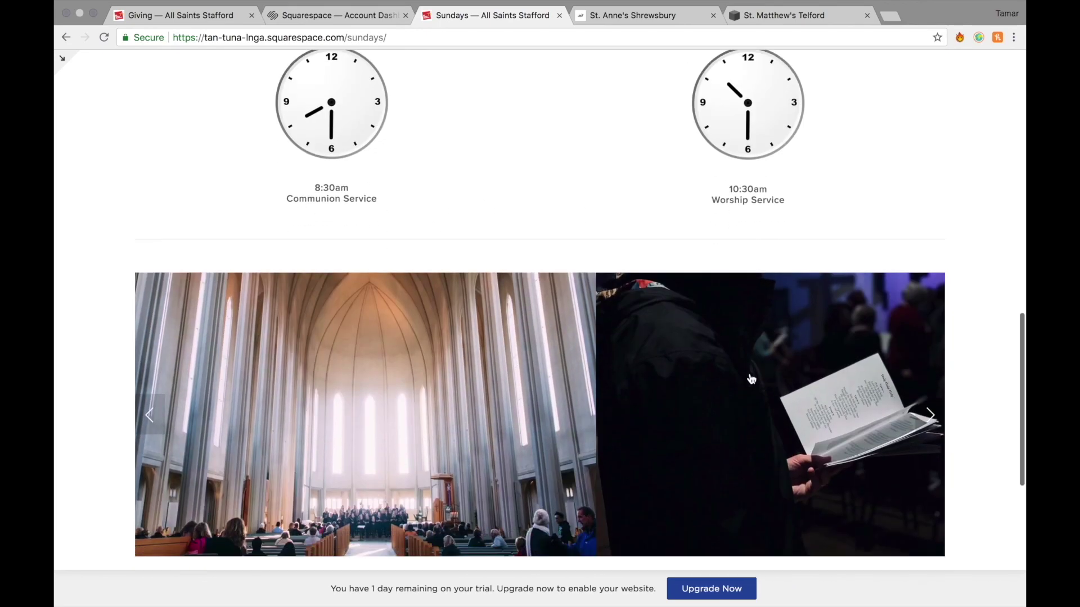
click(928, 415)
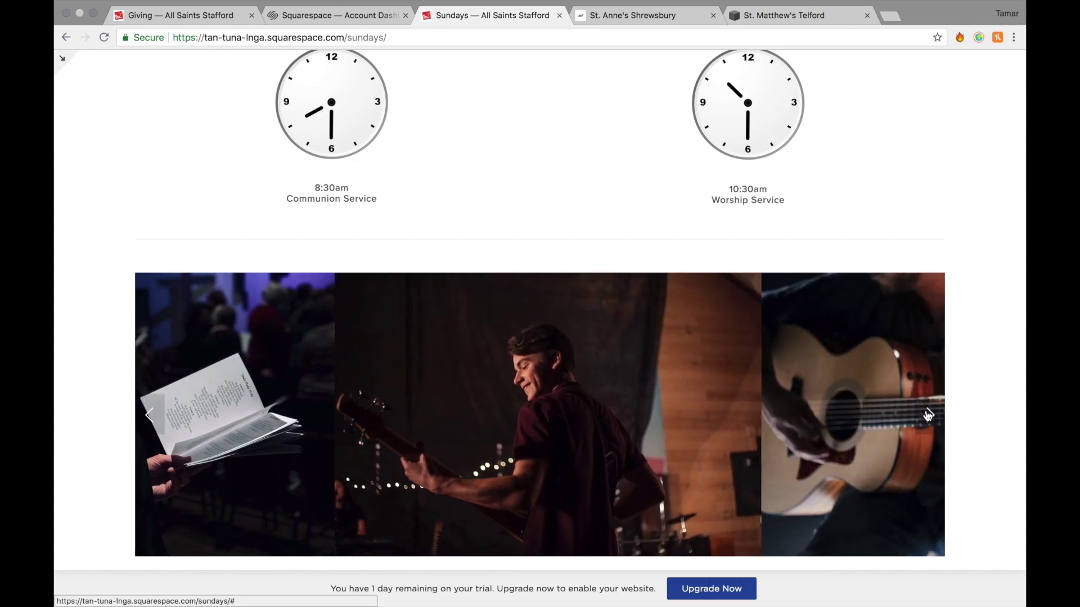
click(928, 415)
click(928, 416)
click(927, 416)
click(928, 416)
scroll(926, 427, up, 10)
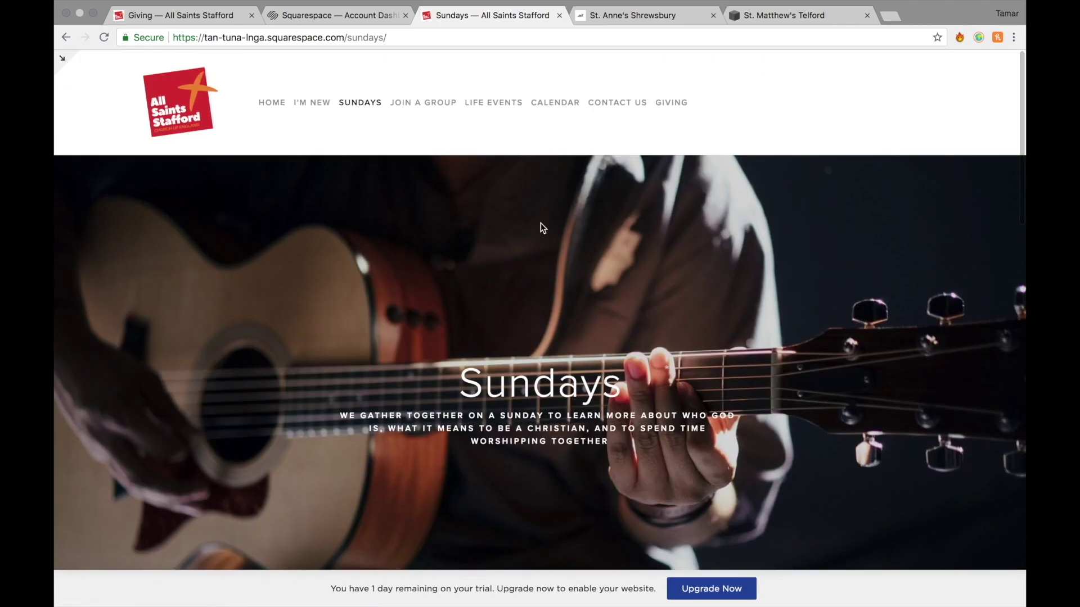
Open Join a Group and look through the Children's Church, Youth and Seniors group cards.
click(443, 106)
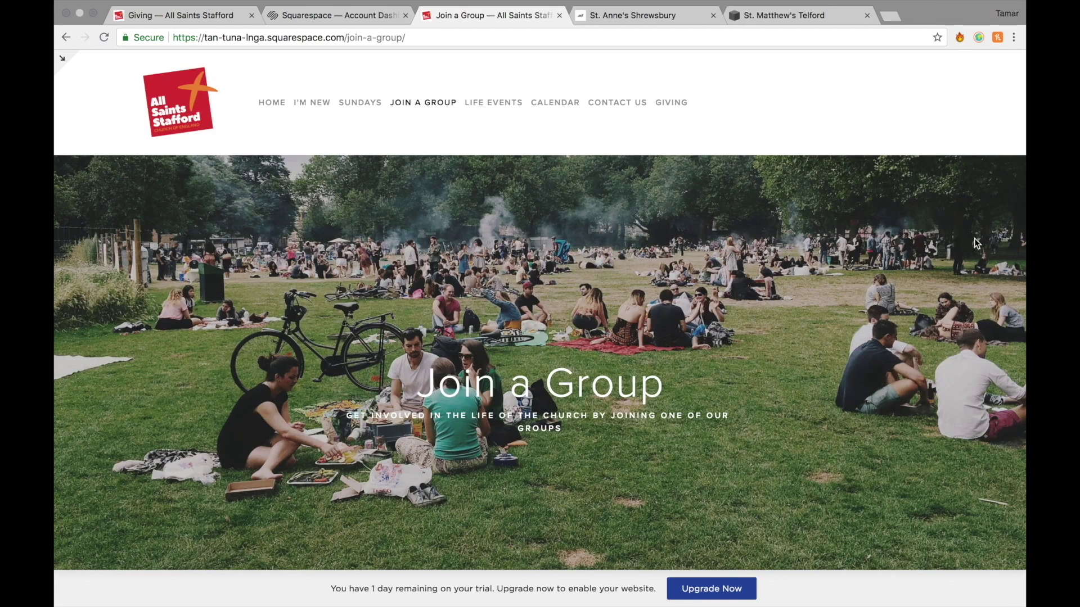
scroll(755, 440, down, 5)
scroll(755, 445, down, 5)
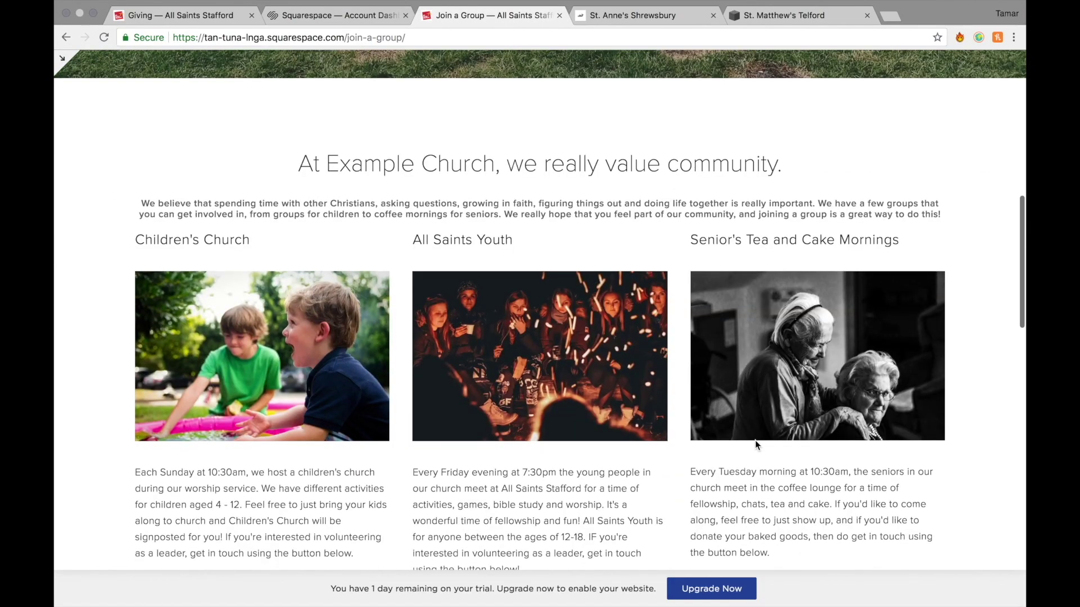
scroll(756, 444, down, 3)
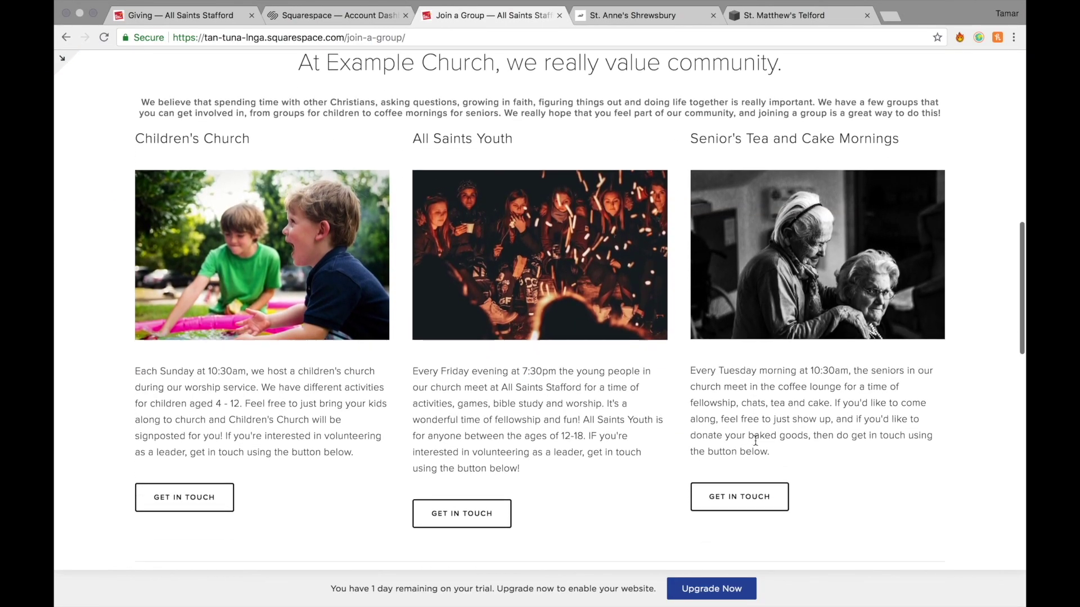
scroll(756, 441, down, 12)
scroll(756, 442, up, 20)
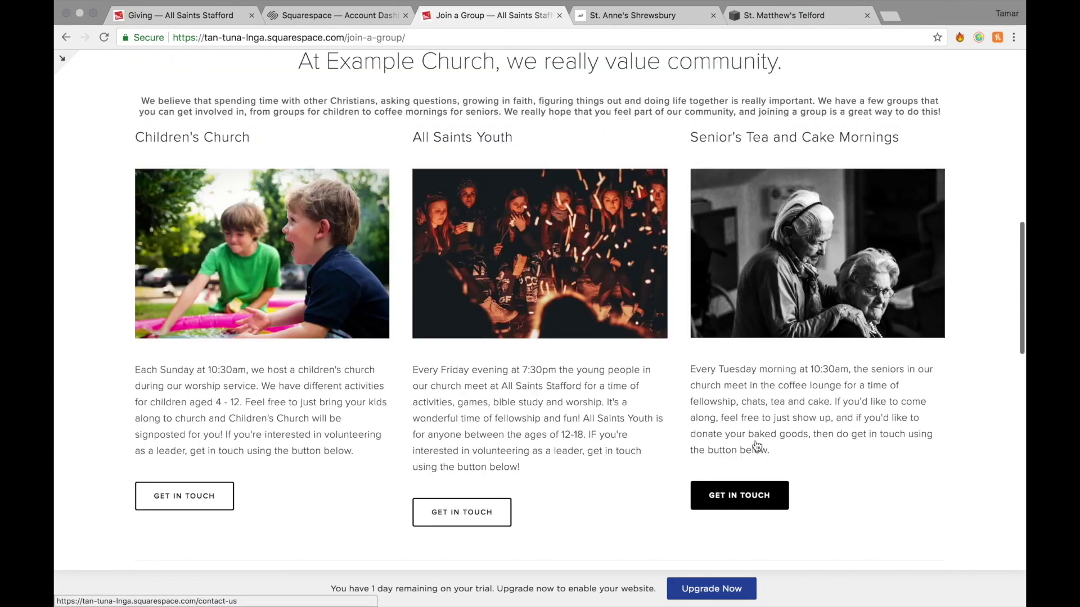
scroll(756, 445, up, 3)
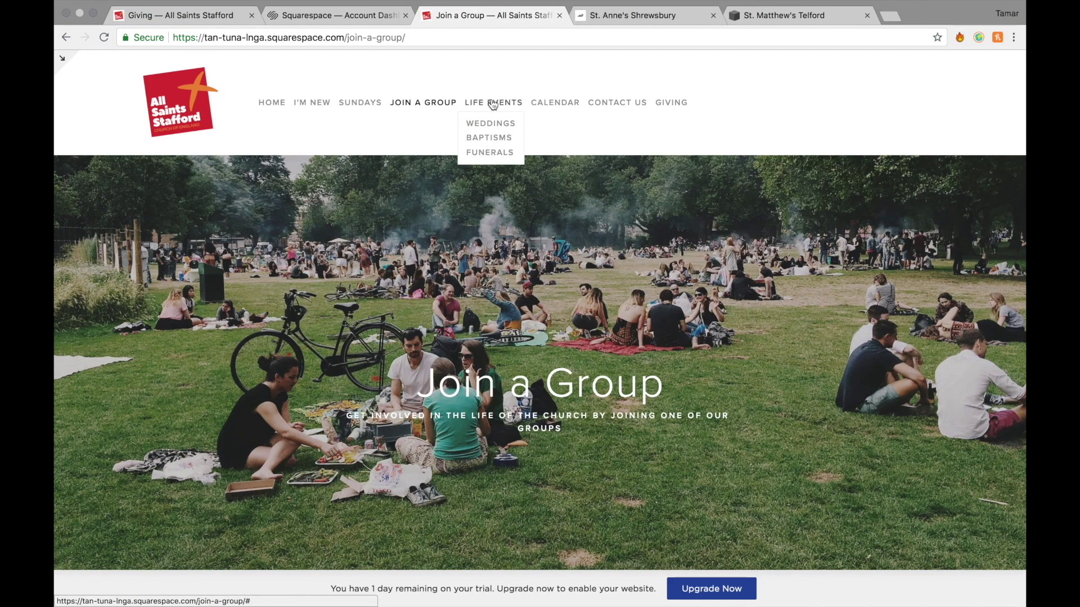
View the Weddings page and its external Just engaged guidance page, then close it.
click(491, 123)
scroll(788, 418, down, 5)
scroll(788, 417, down, 10)
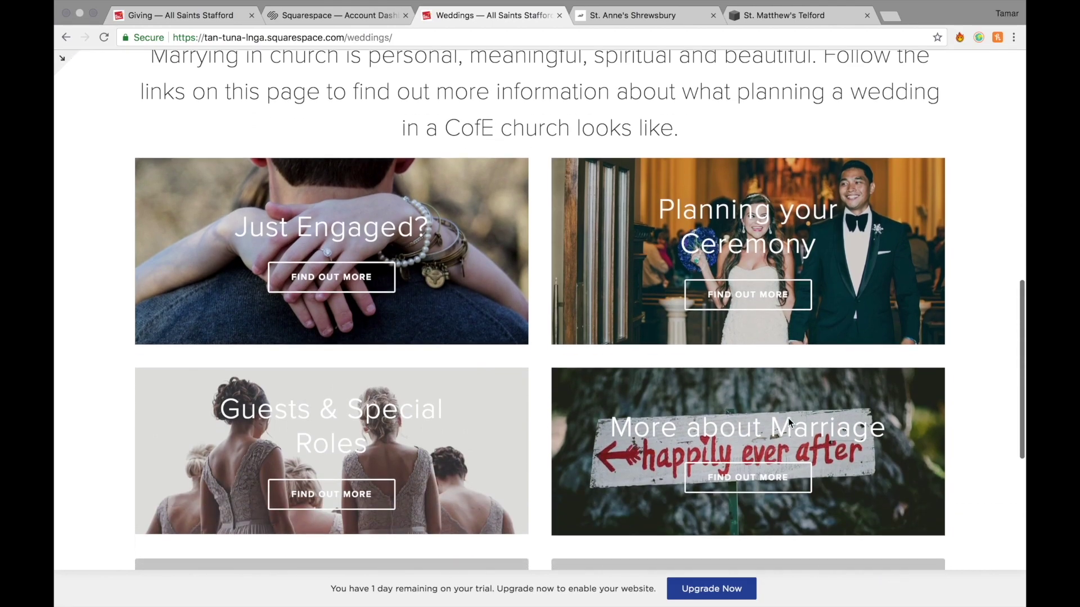
scroll(788, 422, down, 5)
scroll(386, 319, up, 5)
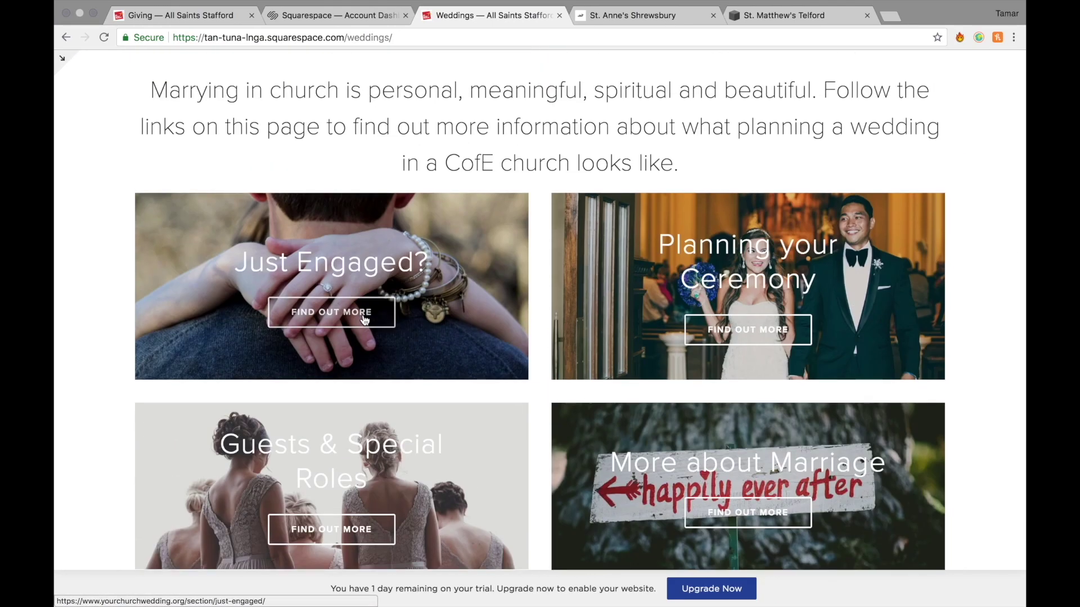
click(365, 319)
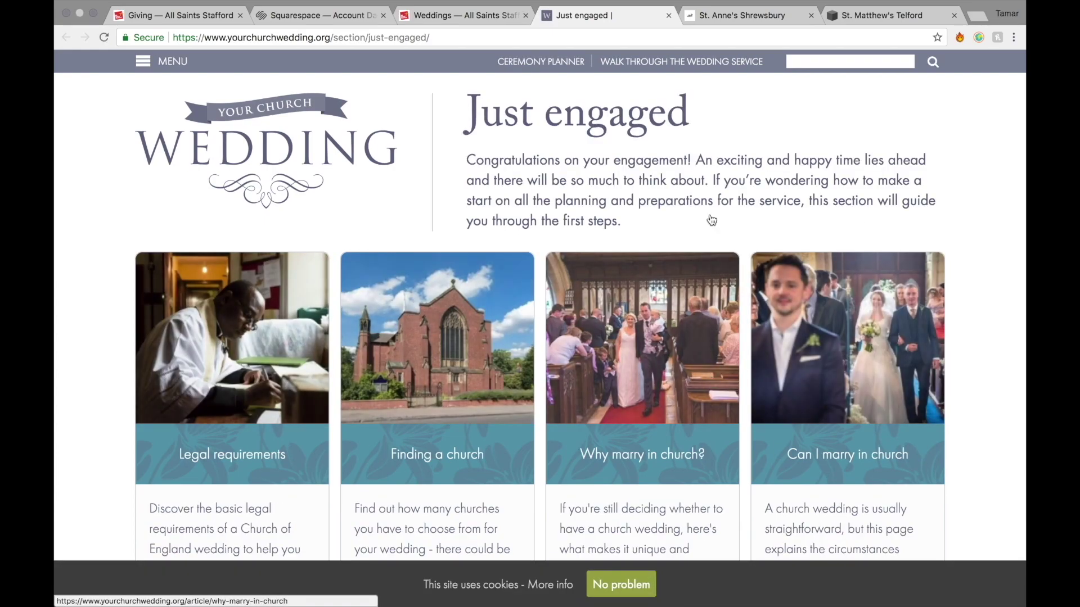
click(668, 15)
Browse the church Calendar page.
click(550, 106)
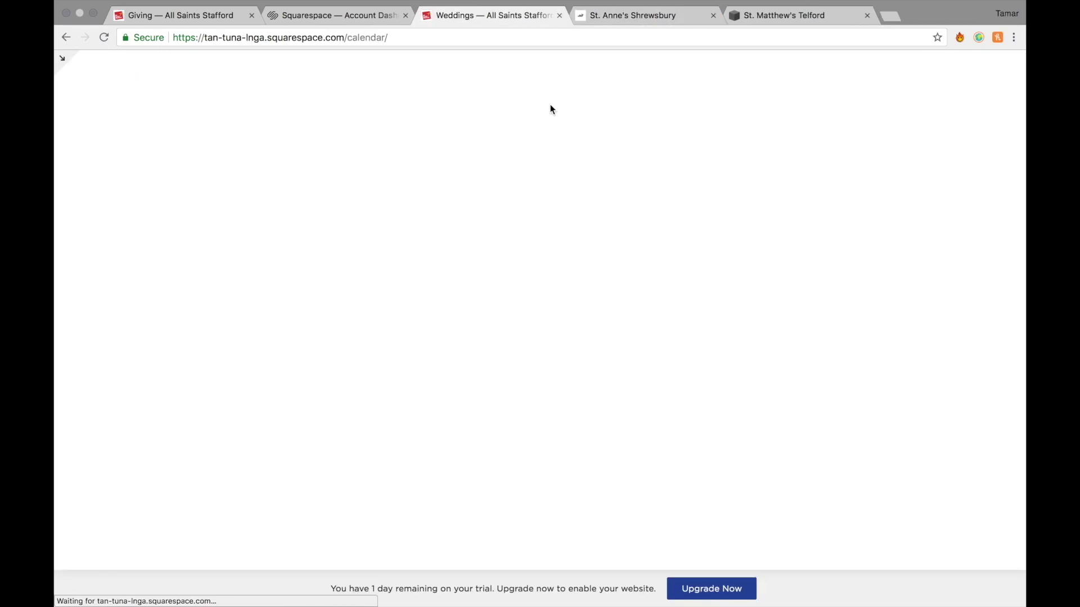
scroll(809, 250, down, 10)
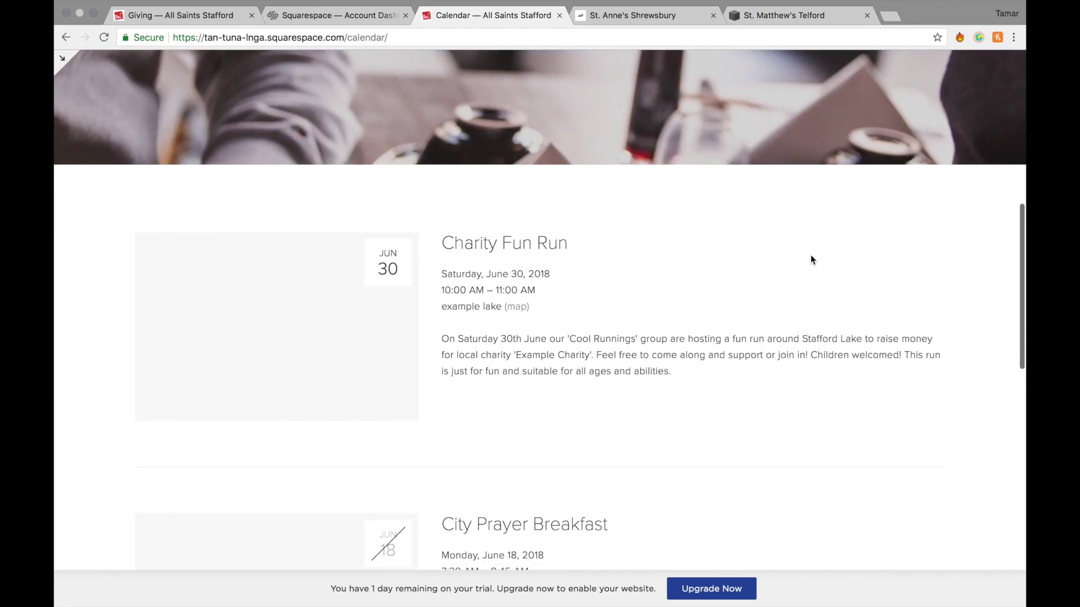
scroll(811, 260, up, 5)
scroll(811, 260, down, 6)
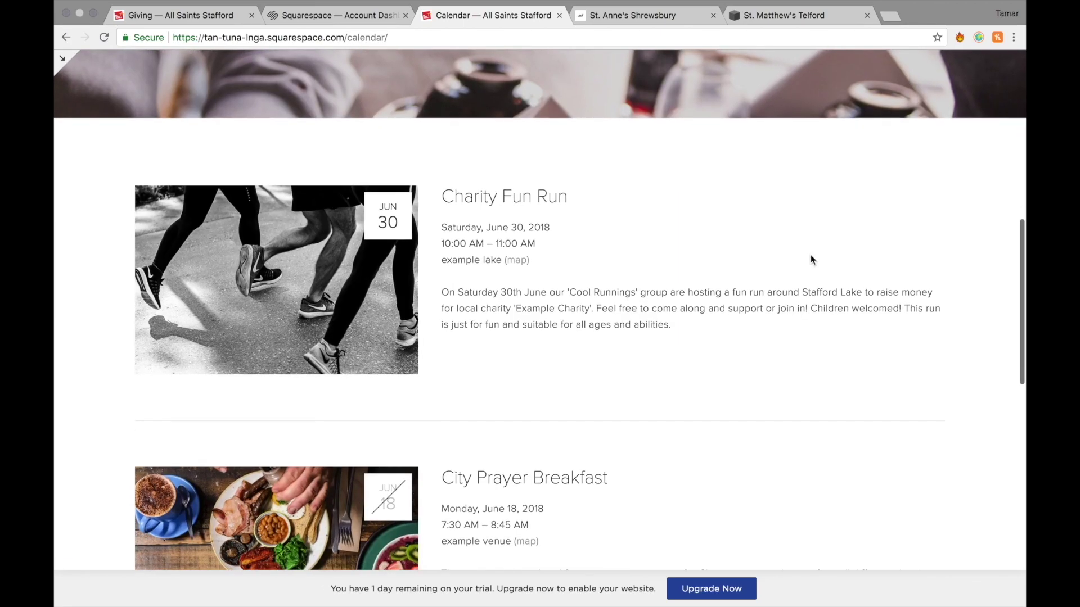
scroll(811, 260, down, 2)
scroll(811, 259, up, 10)
Look through the Contact Us page.
click(620, 104)
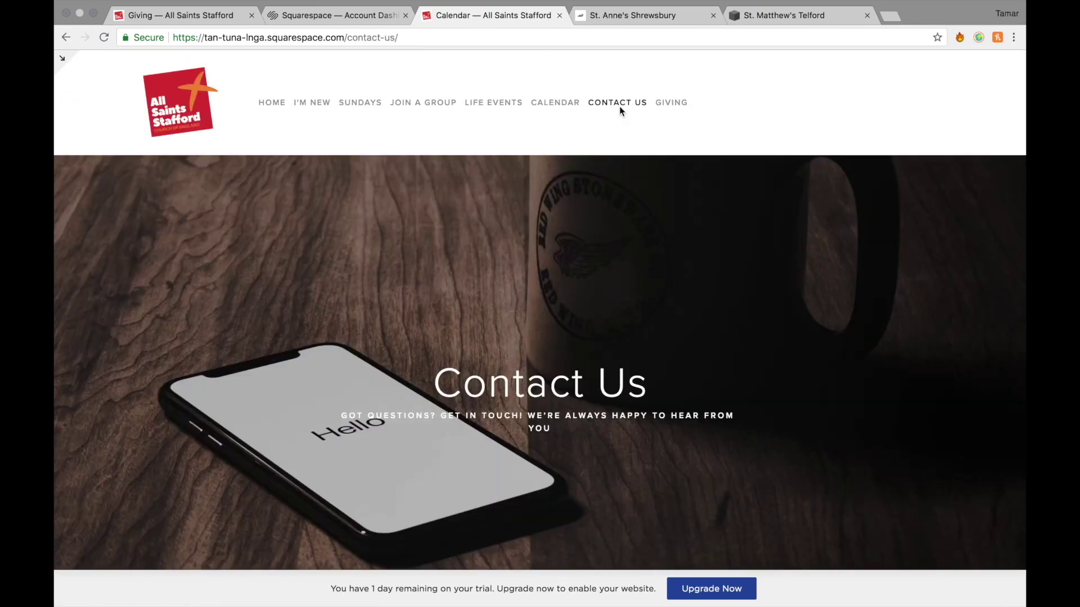
scroll(860, 407, down, 2)
scroll(861, 408, down, 10)
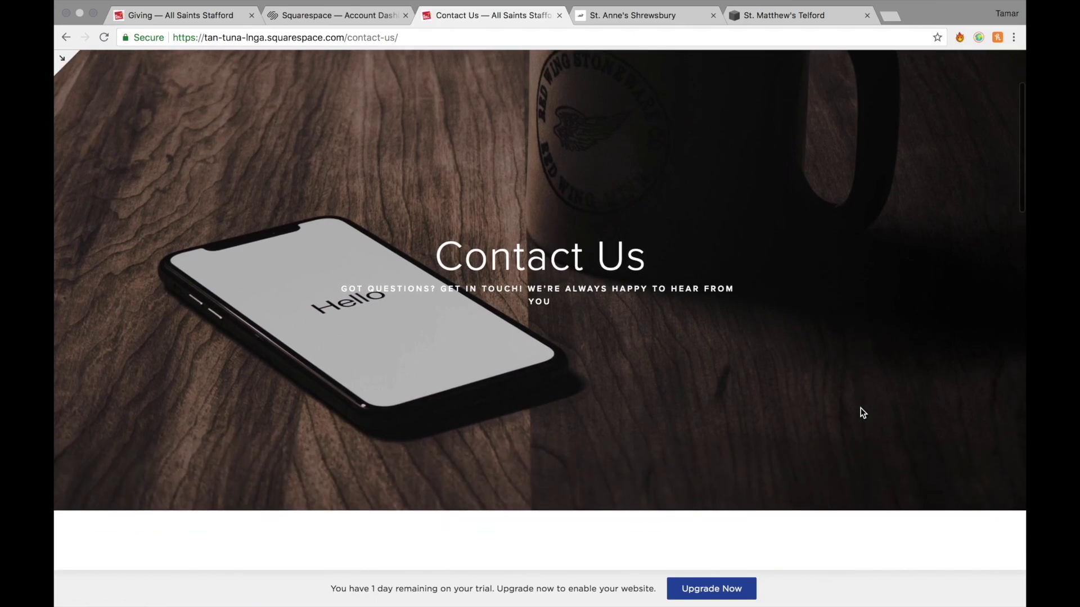
scroll(860, 407, down, 8)
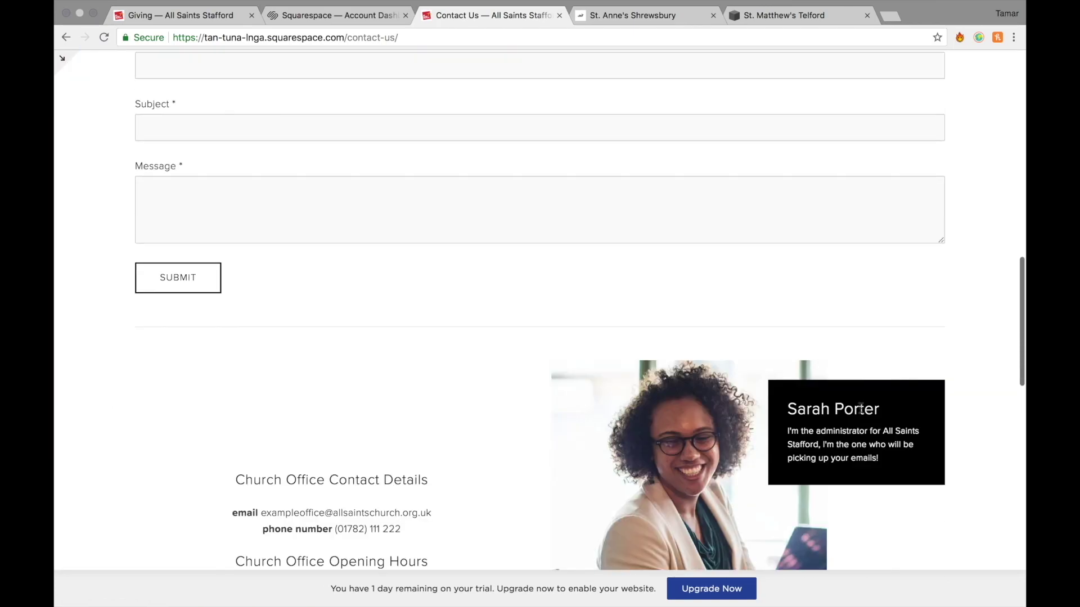
scroll(861, 414, up, 20)
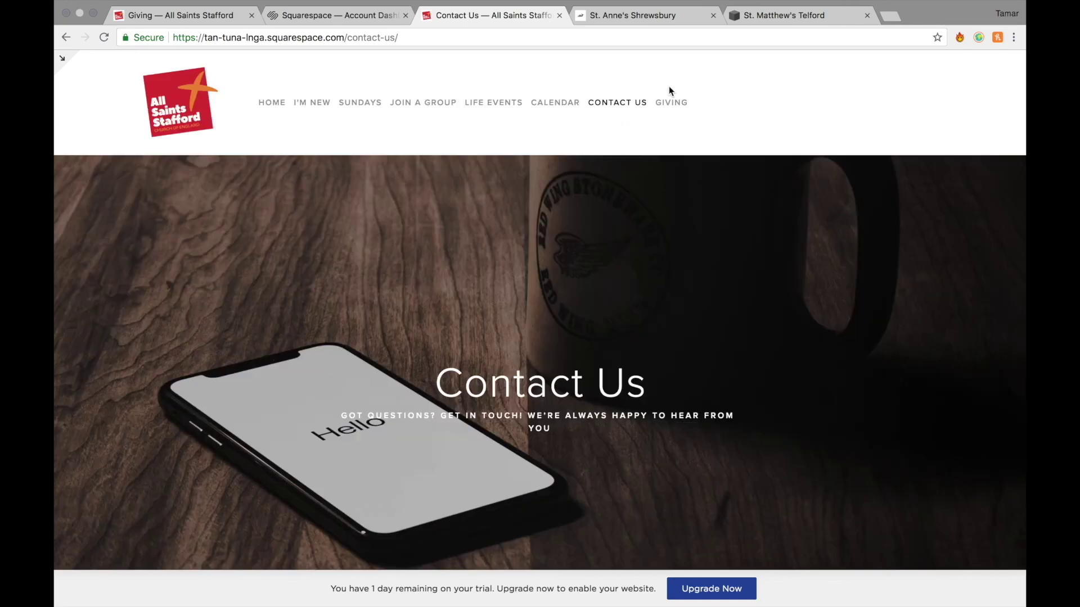
Open the Giving page and scroll down to the regular-giving link.
click(667, 104)
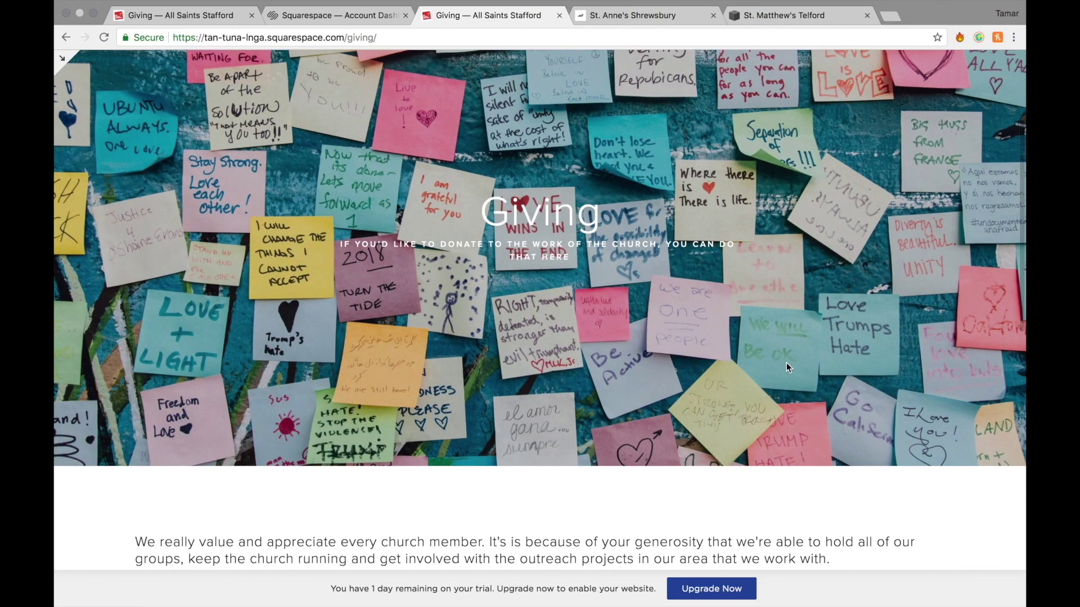
scroll(787, 364, down, 5)
scroll(787, 368, down, 5)
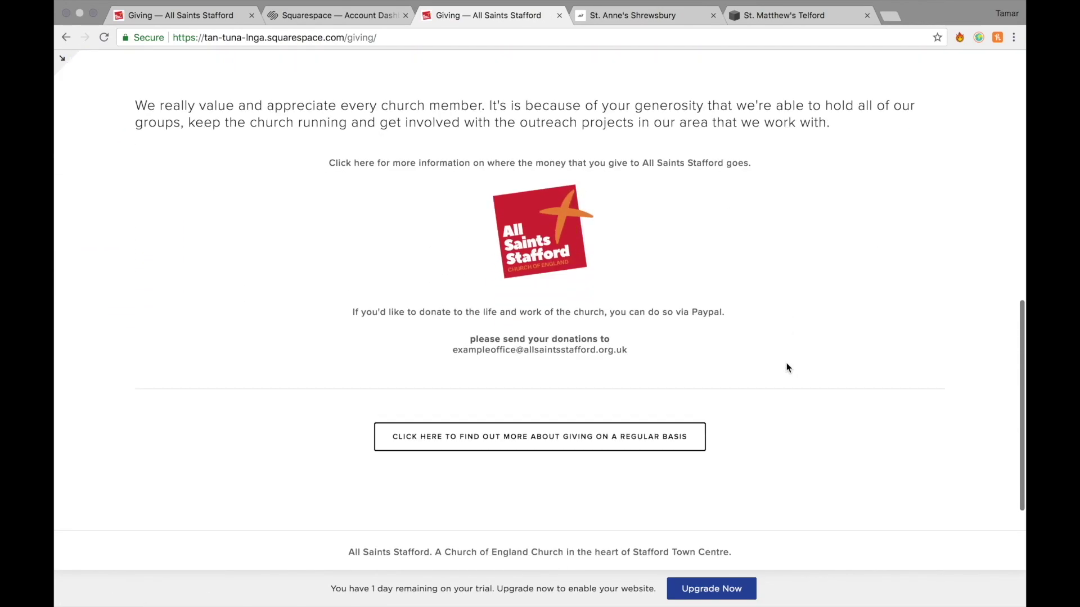
scroll(787, 368, down, 2)
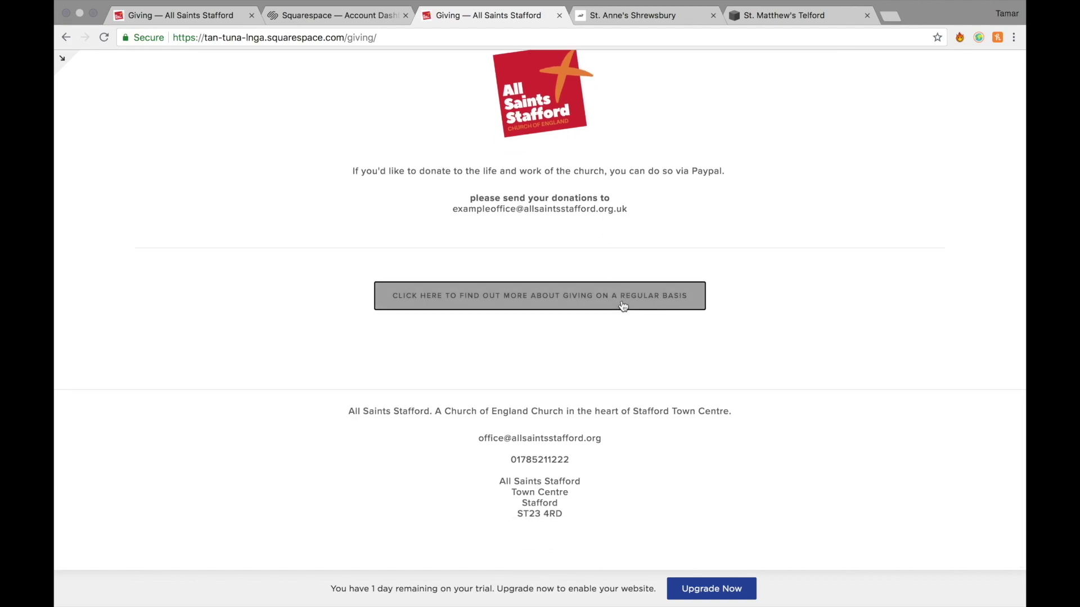
Switch to the St. Anne's Shrewsbury site and view its I'm New welcome page.
key(ctrl+Tab)
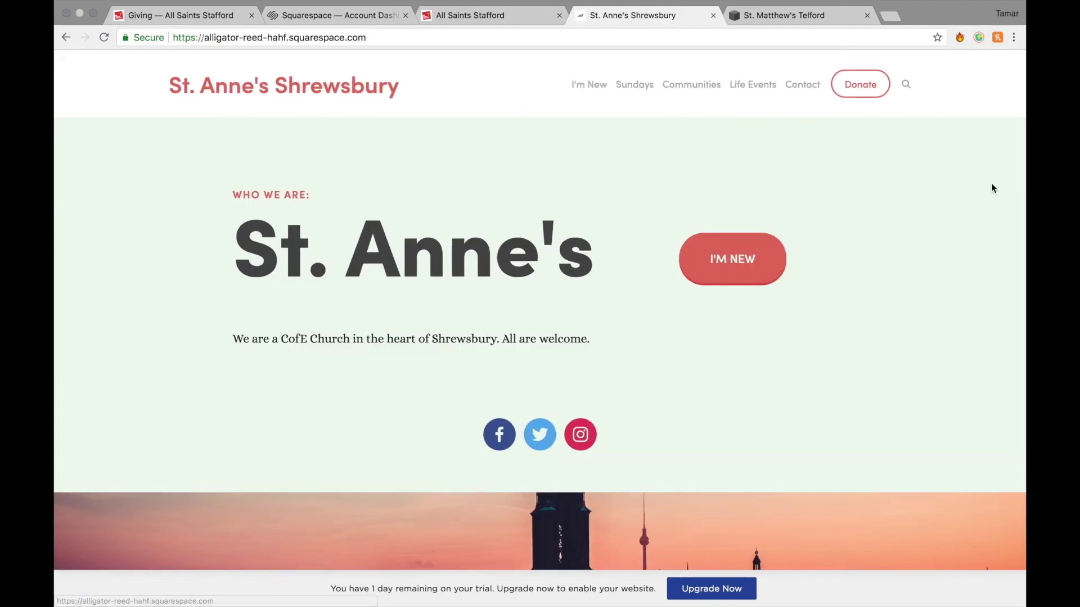
click(748, 270)
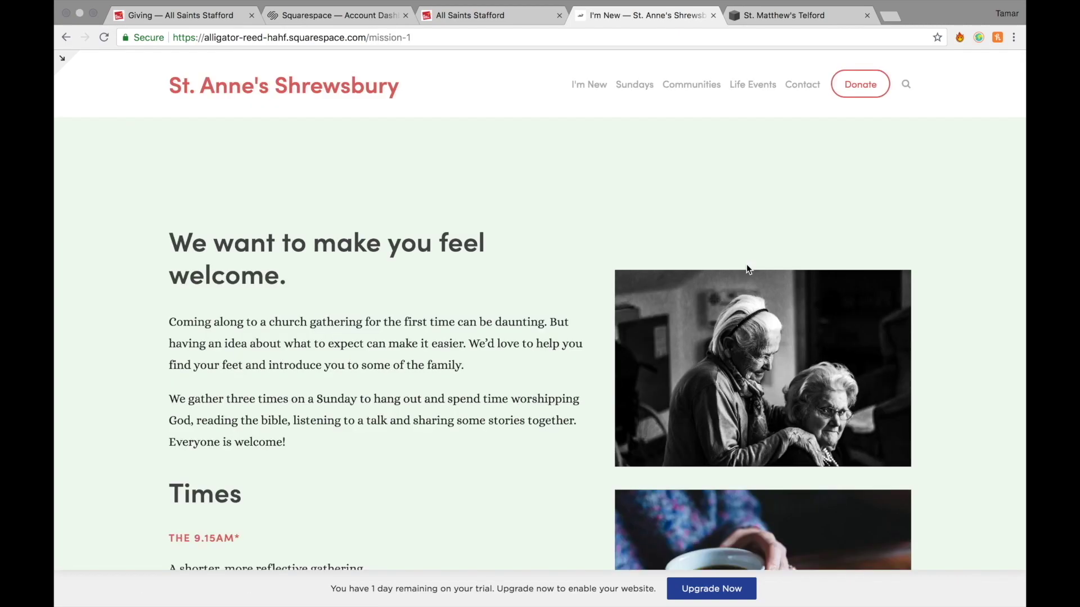
scroll(564, 414, down, 8)
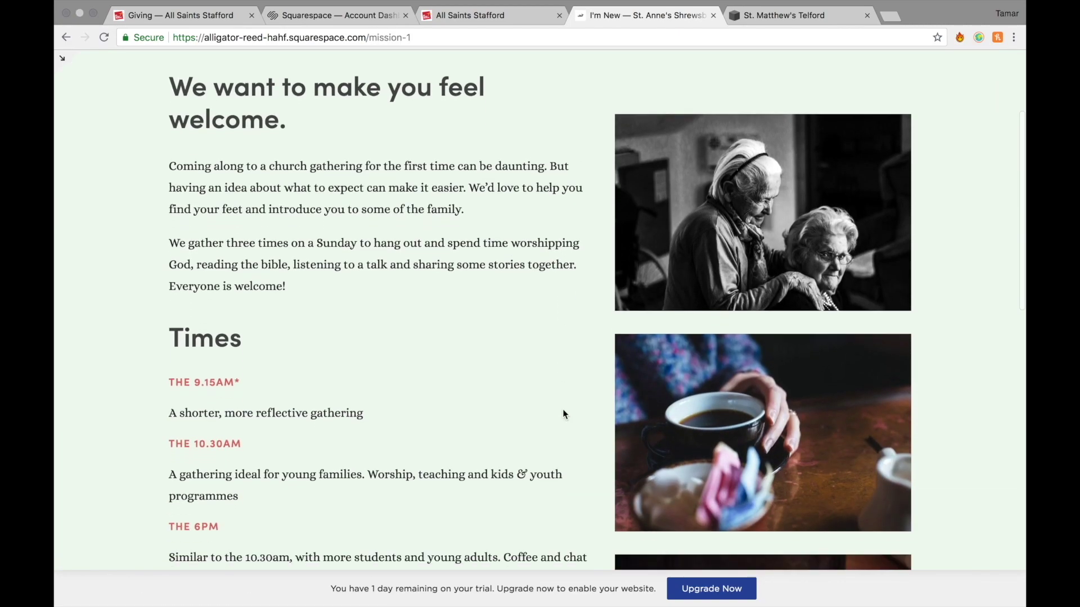
scroll(394, 129, up, 8)
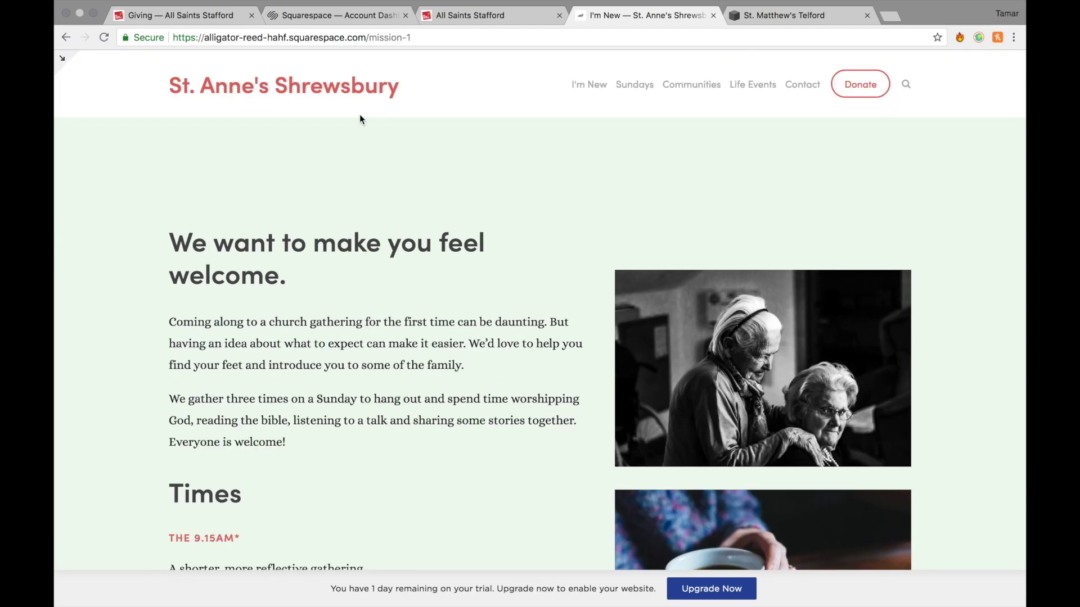
Return to the St. Anne's home page and scroll through its upper sections.
click(302, 87)
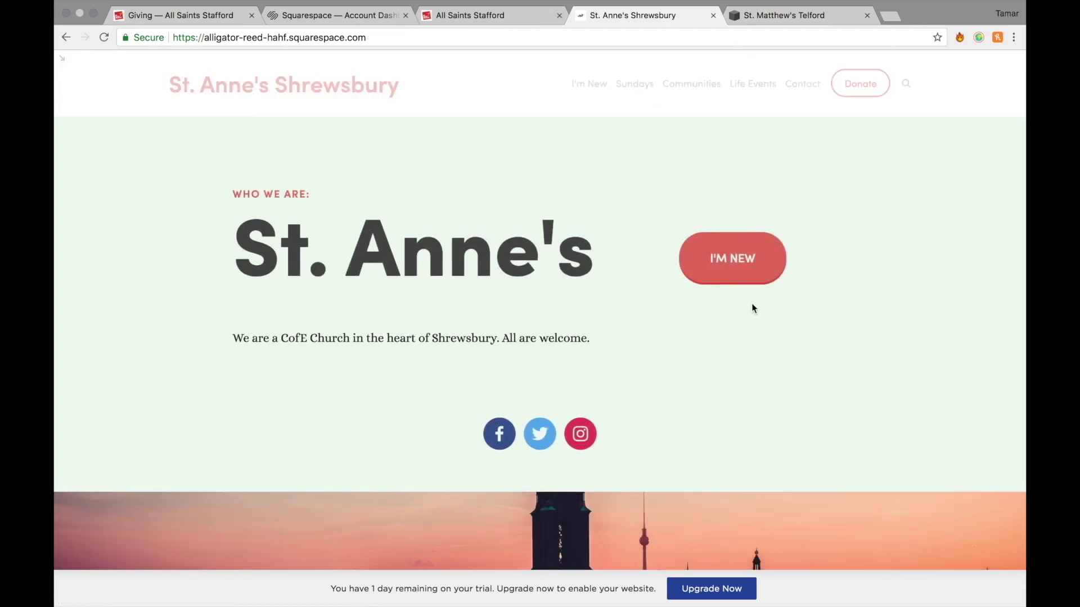
scroll(474, 349, down, 1)
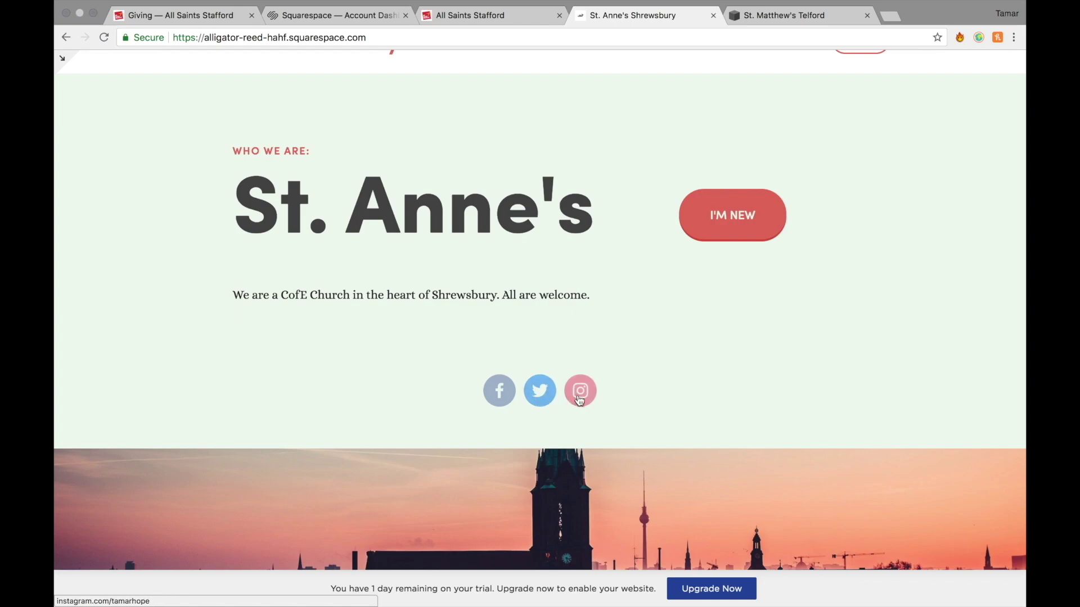
scroll(694, 429, down, 8)
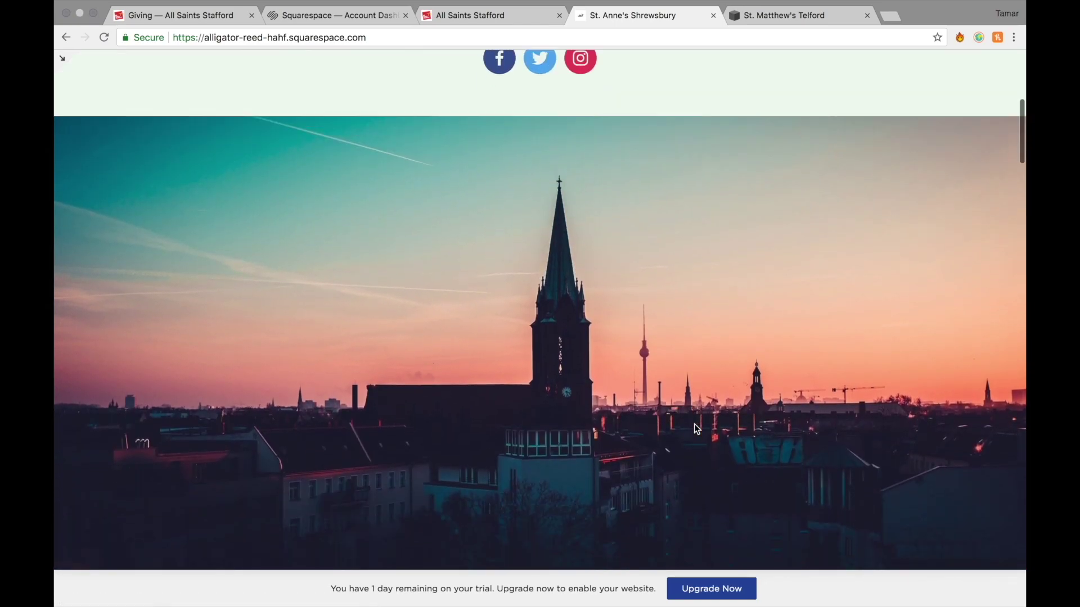
scroll(574, 467, down, 10)
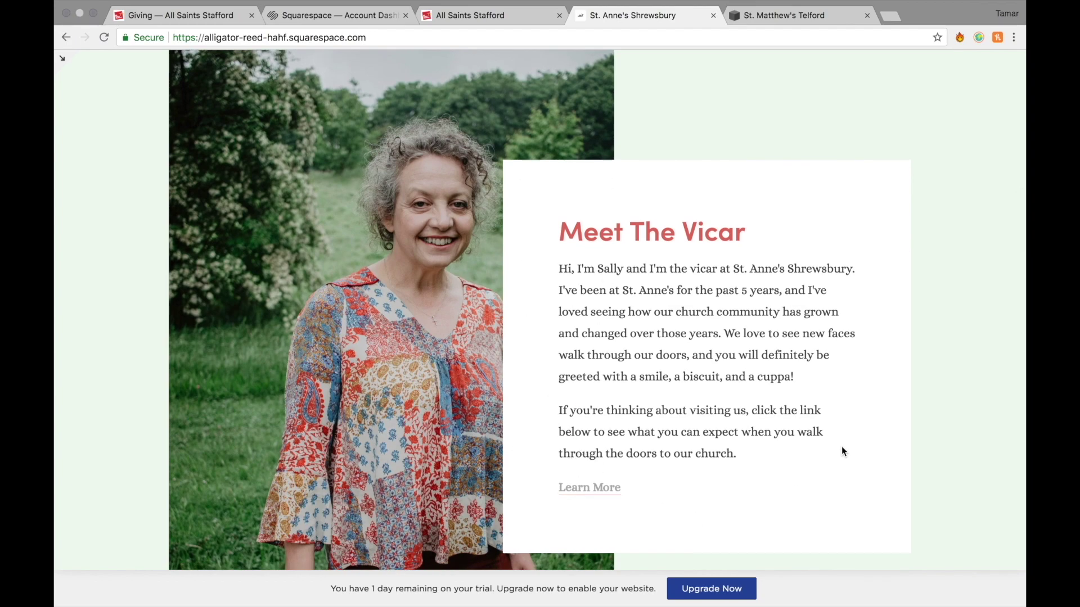
scroll(841, 455, down, 2)
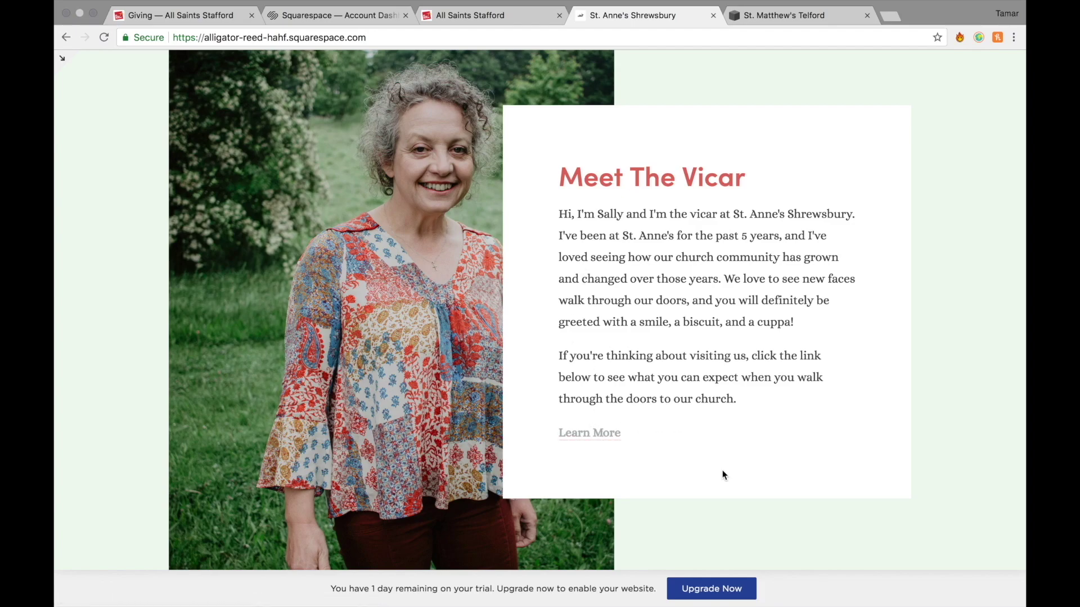
scroll(723, 475, down, 7)
scroll(724, 476, down, 4)
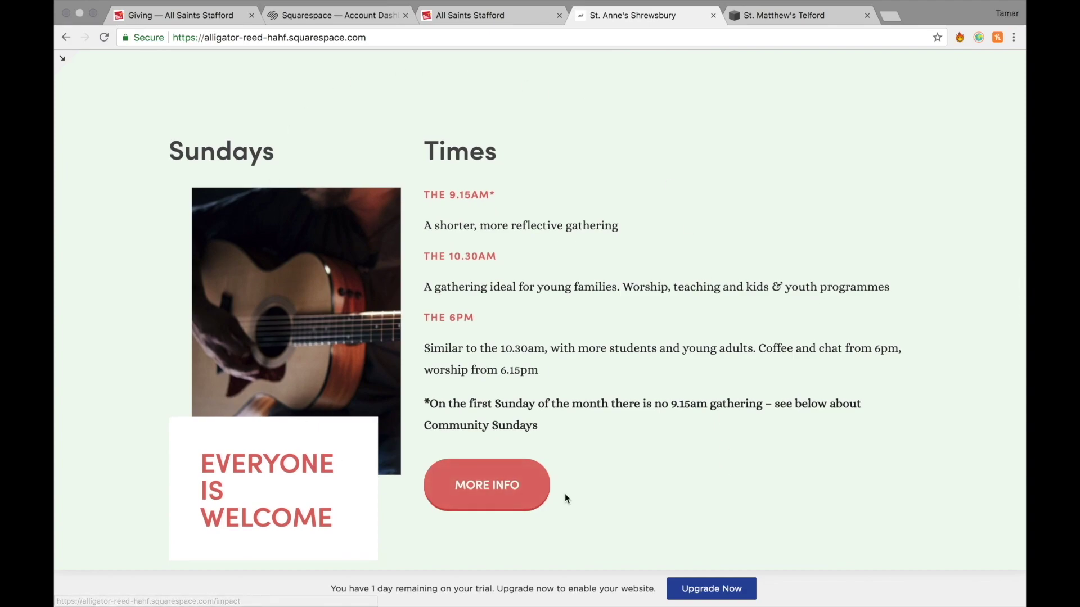
scroll(566, 497, down, 2)
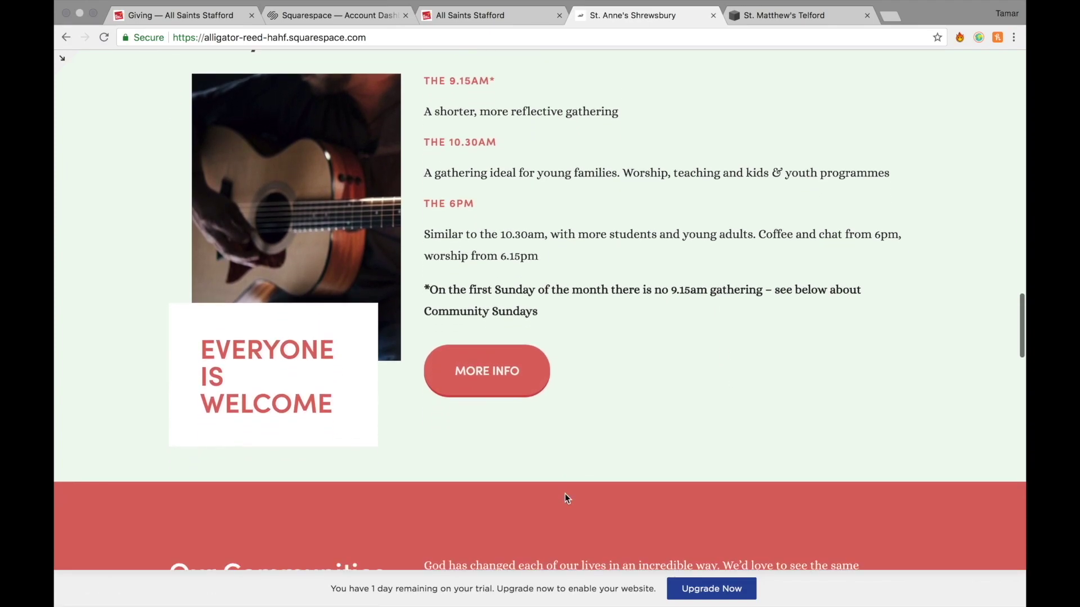
scroll(565, 498, down, 7)
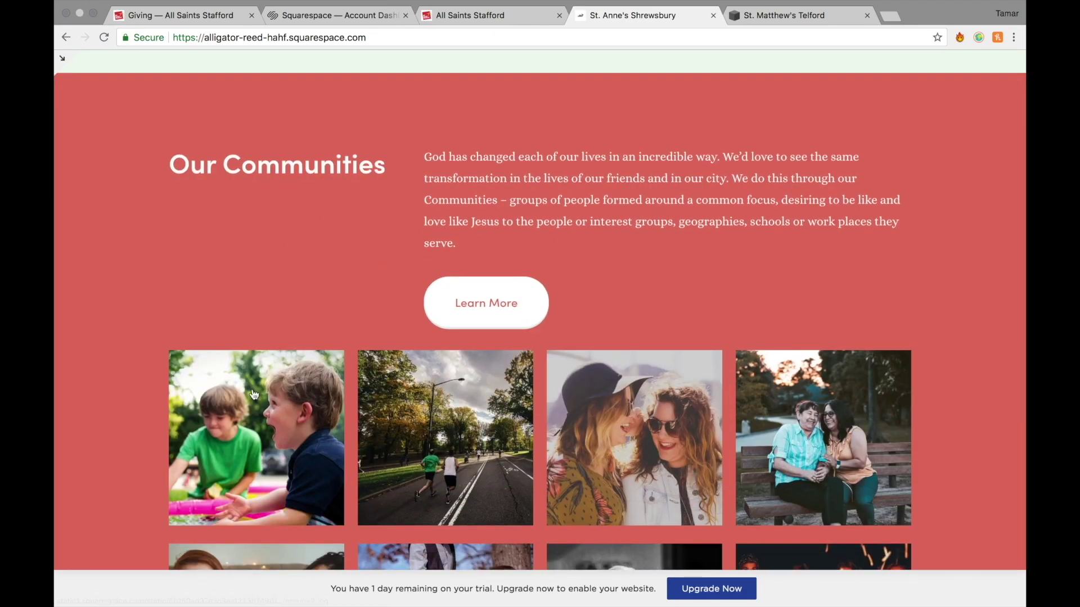
scroll(696, 522, down, 3)
Finish browsing the St. Anne's home page and open the Sundays service-times page via MORE INFO.
scroll(695, 517, up, 3)
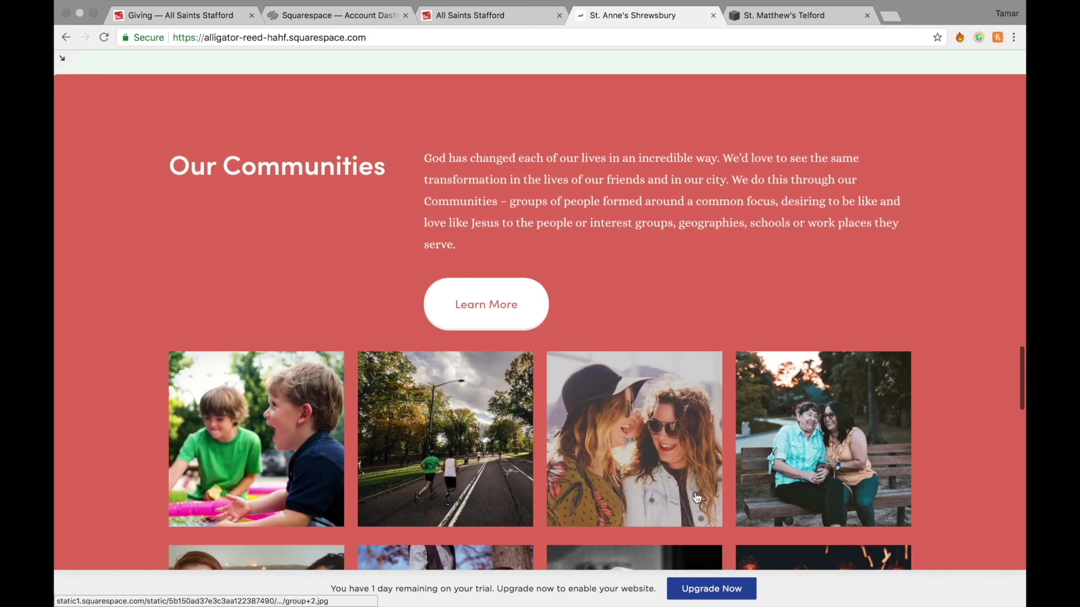
scroll(725, 419, down, 9)
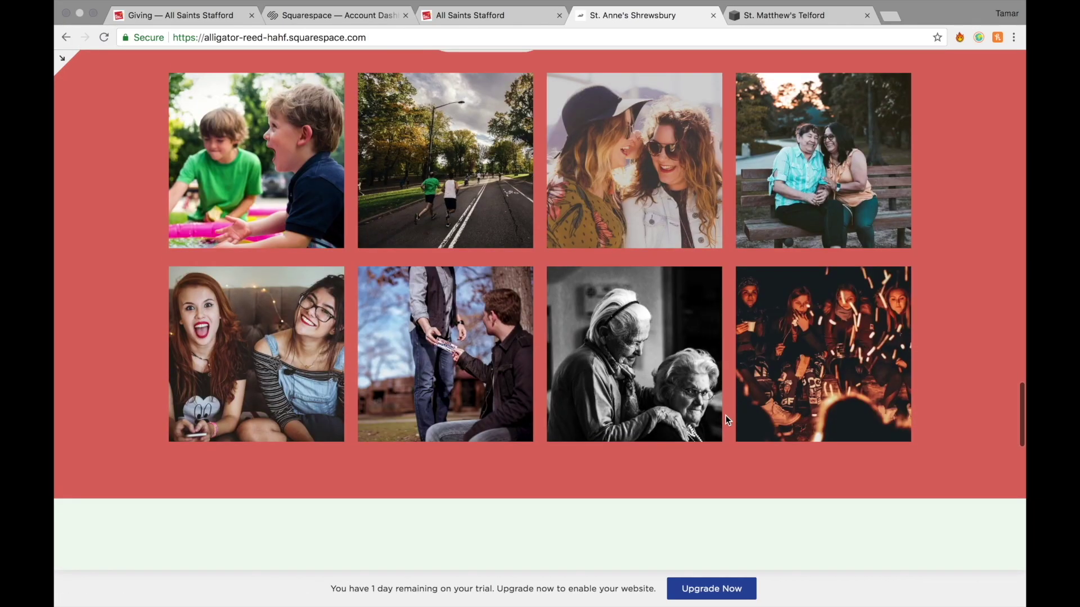
scroll(726, 417, down, 5)
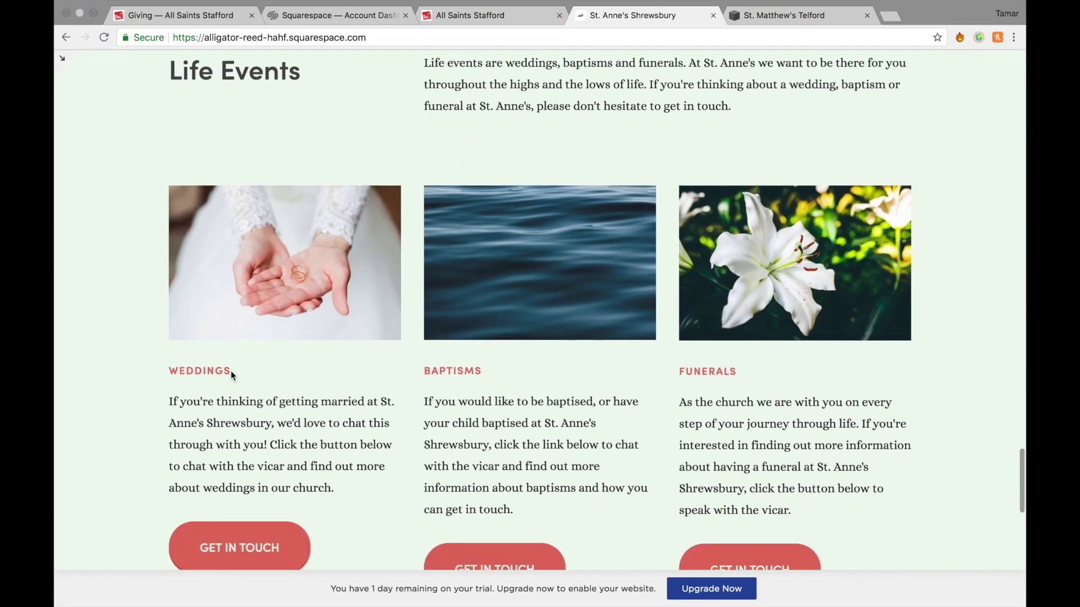
scroll(463, 443, down, 2)
scroll(514, 314, down, 5)
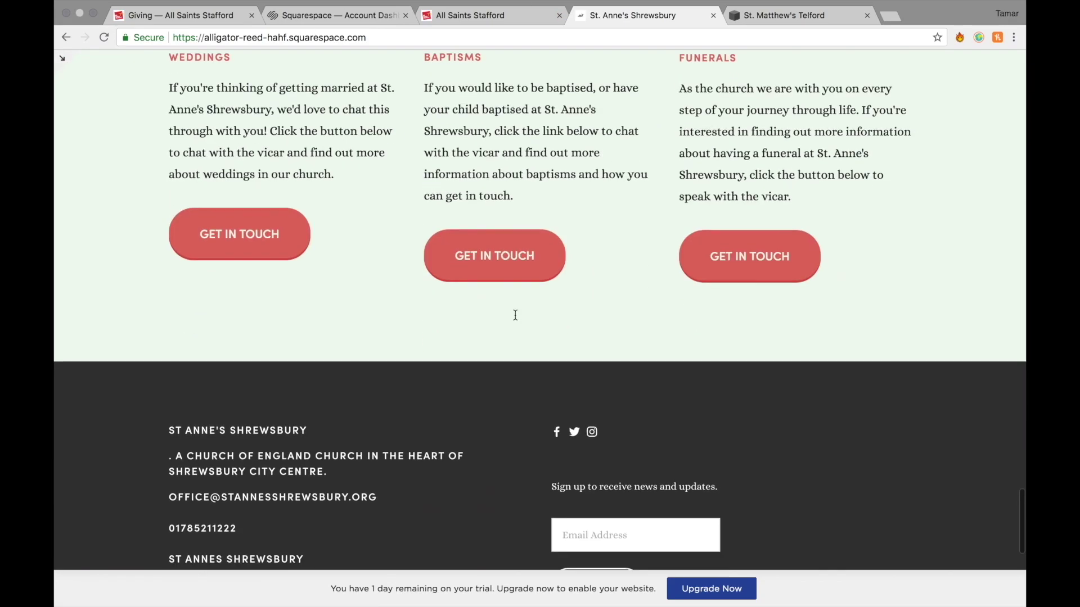
scroll(515, 316, up, 20)
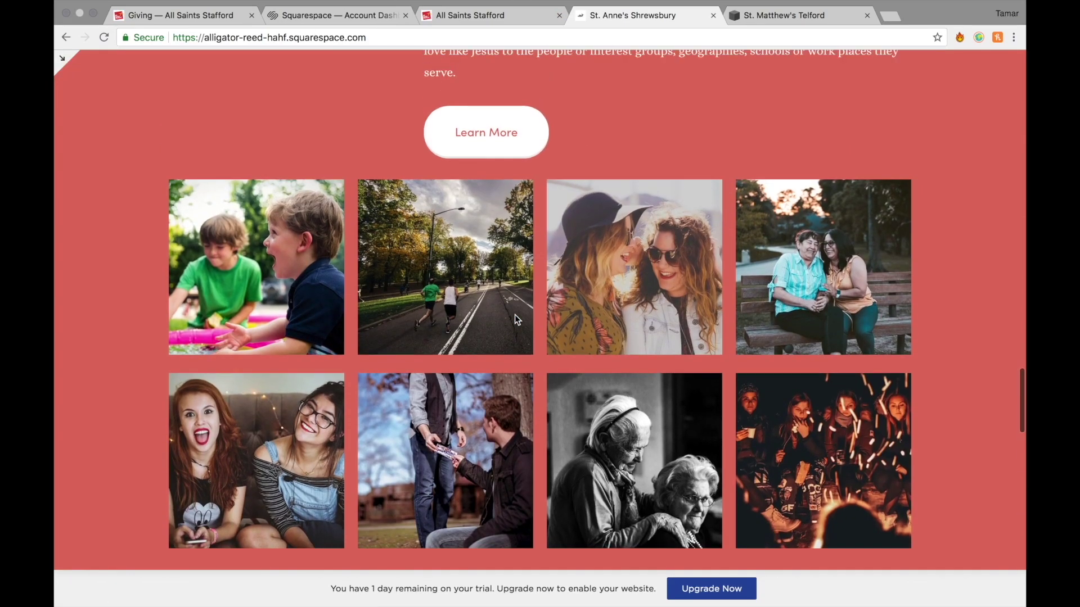
scroll(488, 335, up, 7)
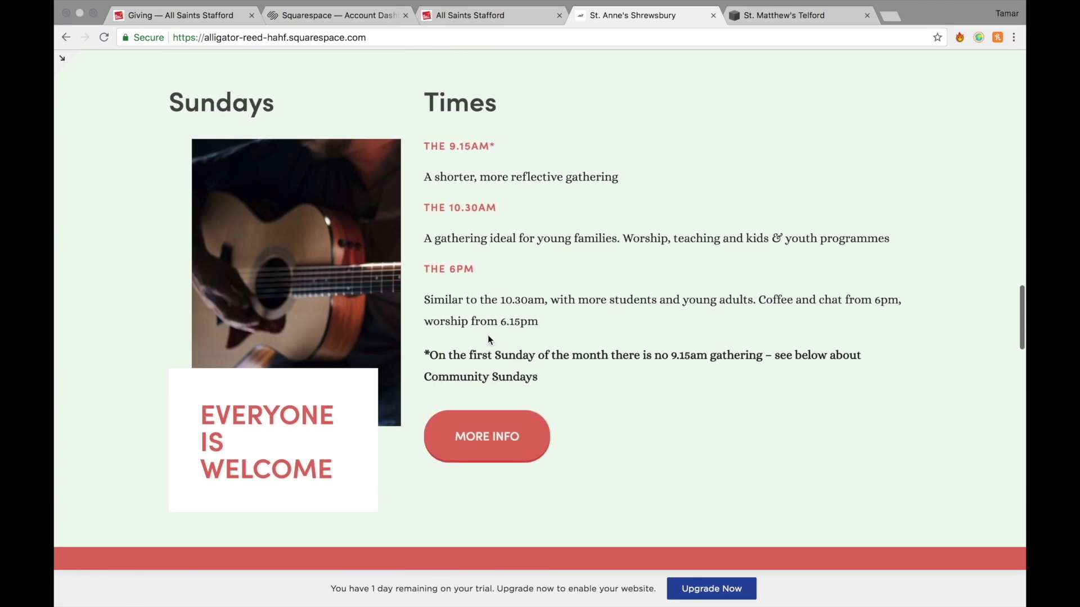
scroll(488, 336, down, 4)
click(481, 233)
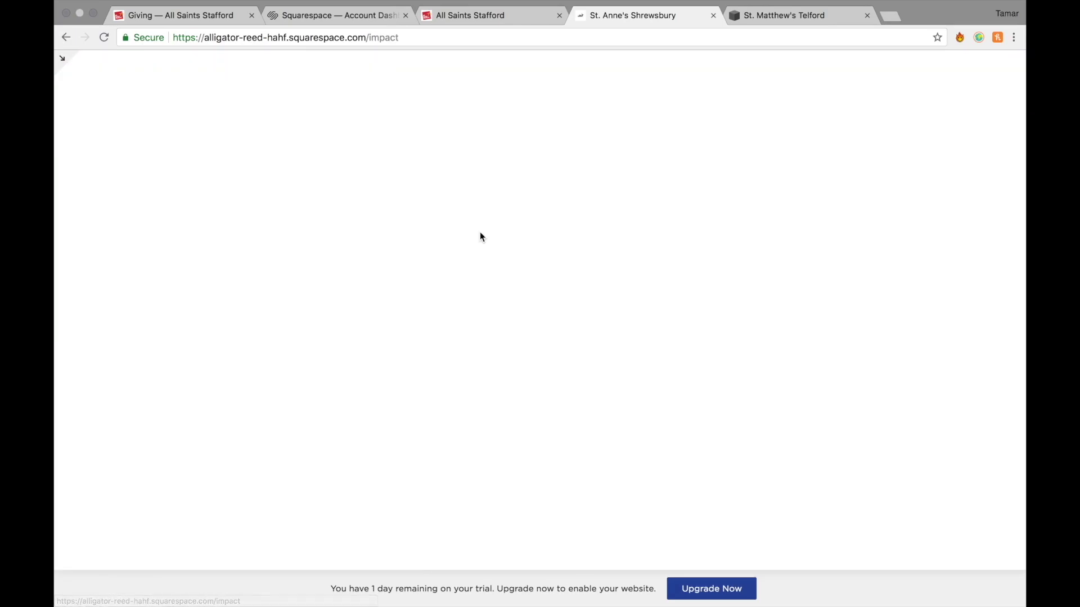
Skim the service-times page, then return to the St. Anne's home page and scroll down.
scroll(515, 260, down, 14)
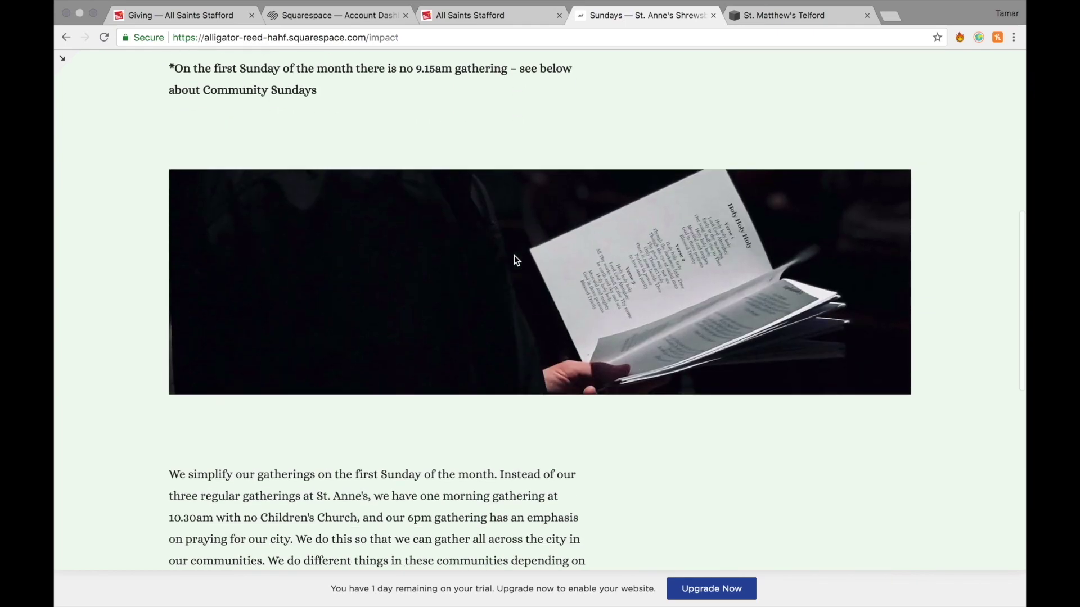
scroll(516, 260, up, 17)
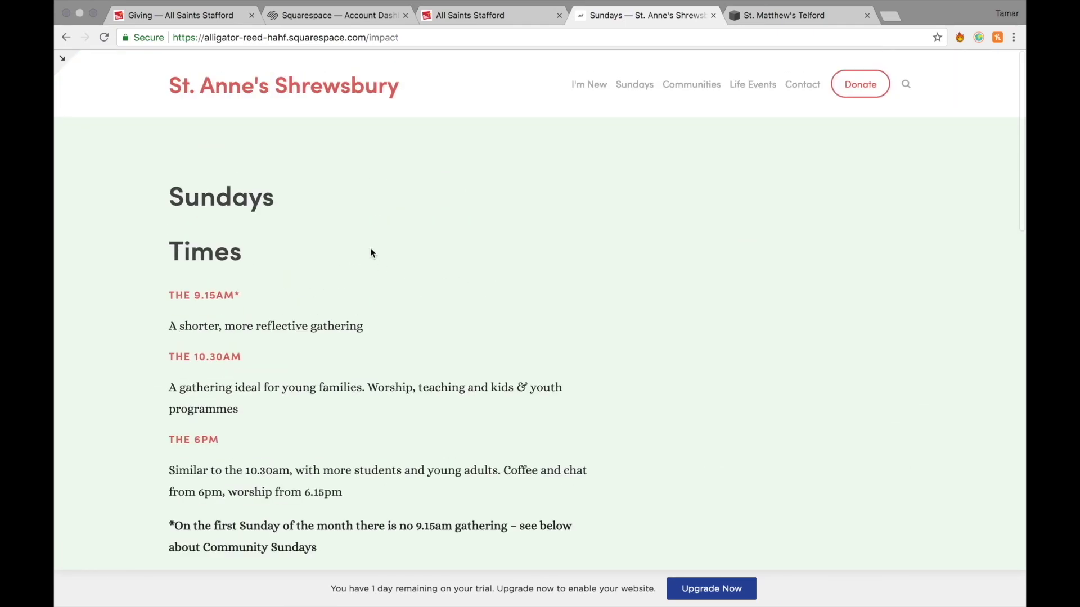
click(236, 90)
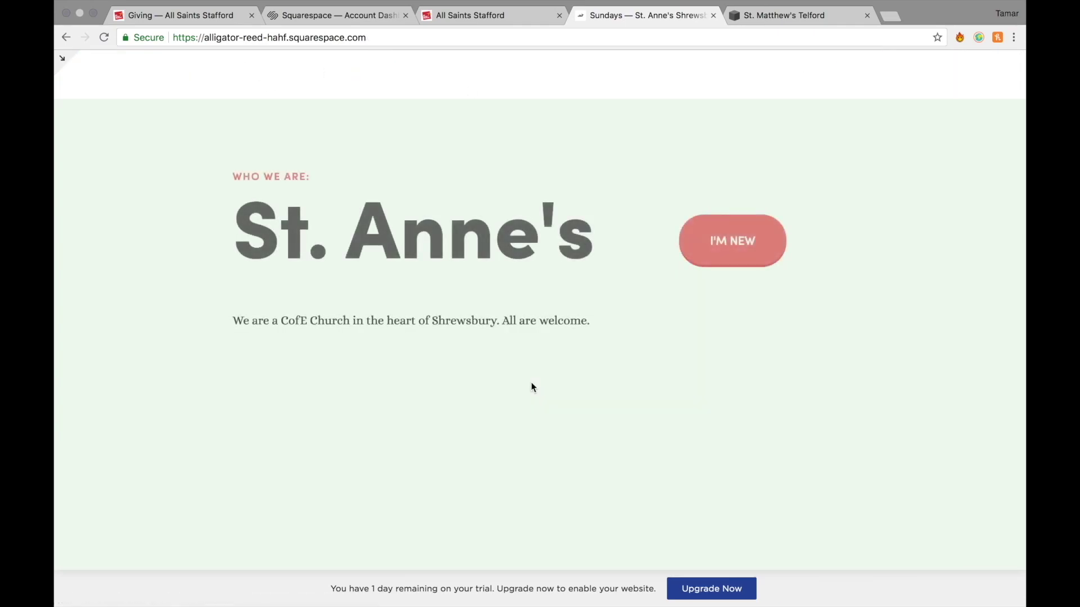
scroll(530, 385, down, 15)
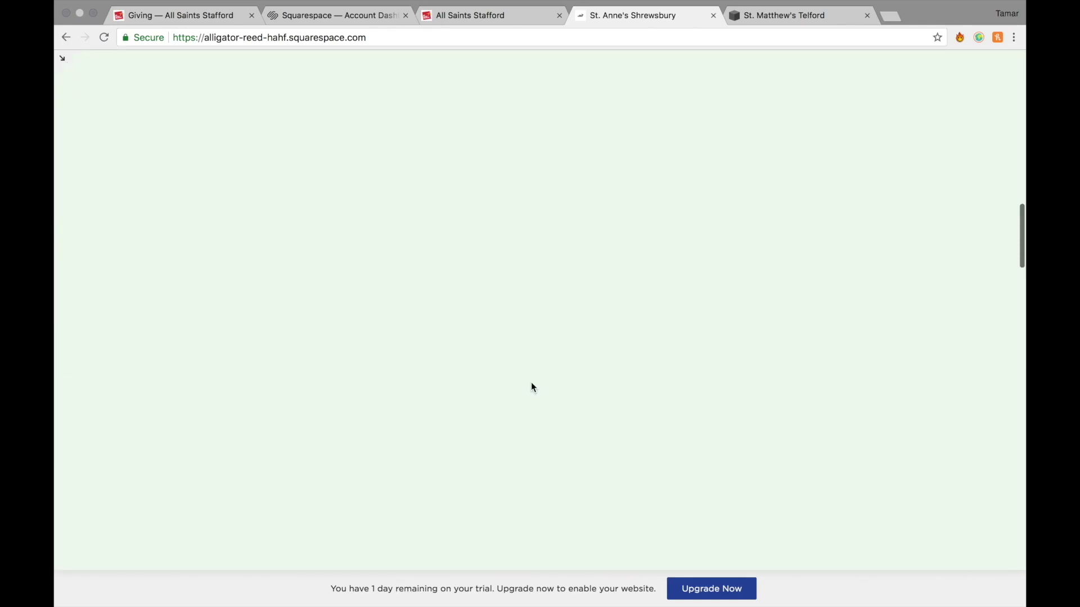
scroll(531, 382, down, 3)
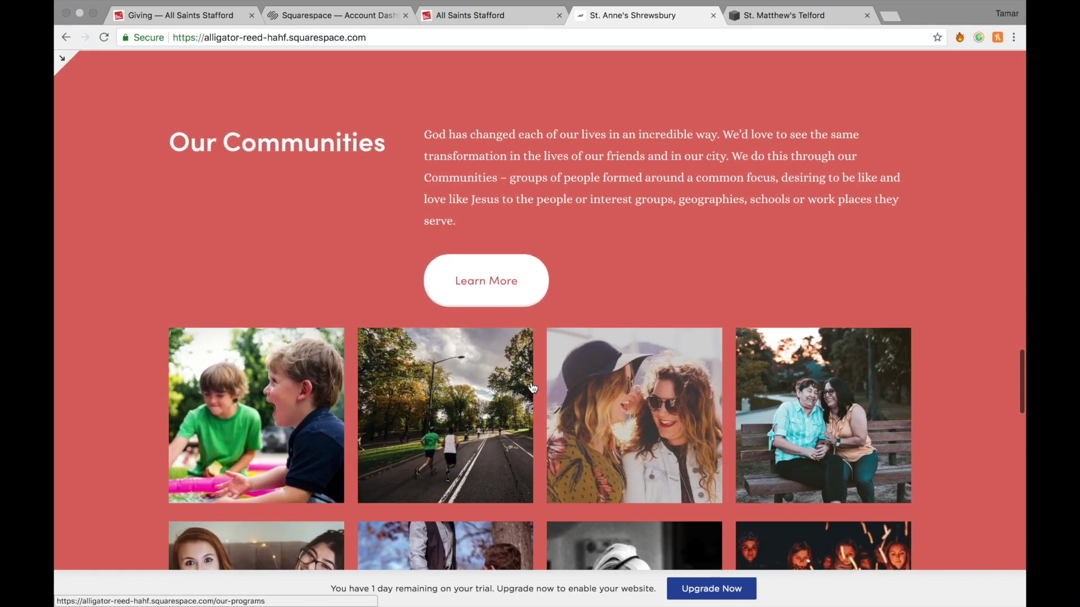
Browse St. Anne's Our Communities and Life Events pages.
click(514, 249)
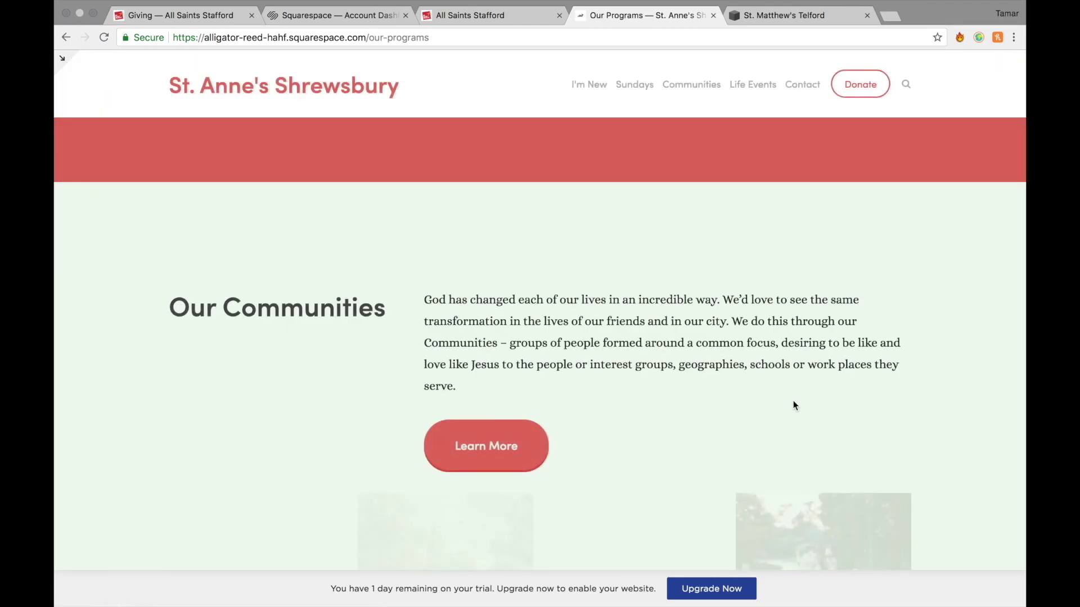
scroll(793, 401, down, 8)
scroll(795, 405, up, 6)
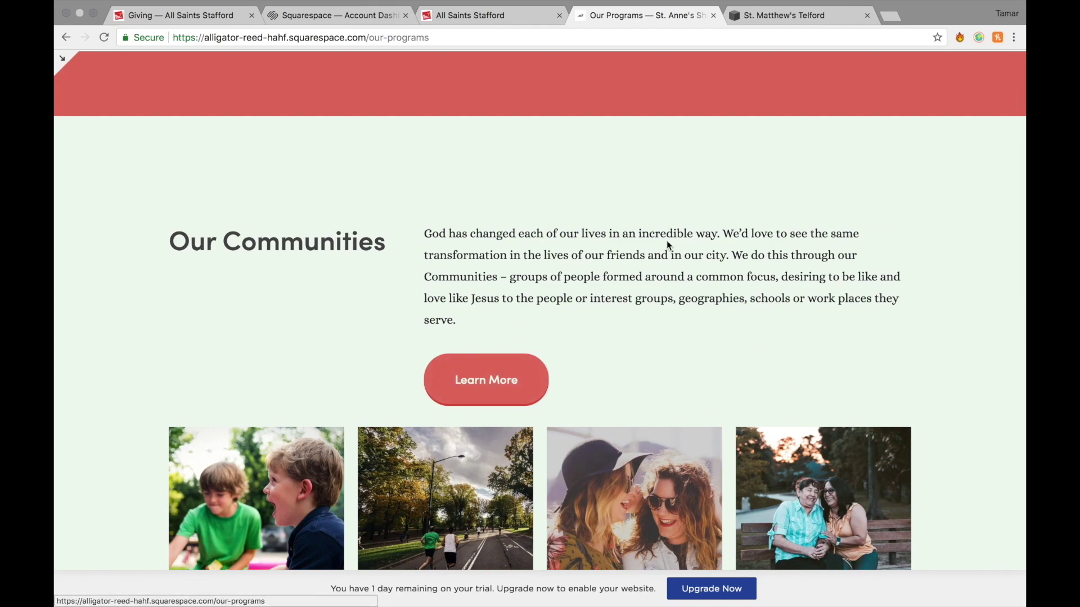
scroll(668, 245, up, 2)
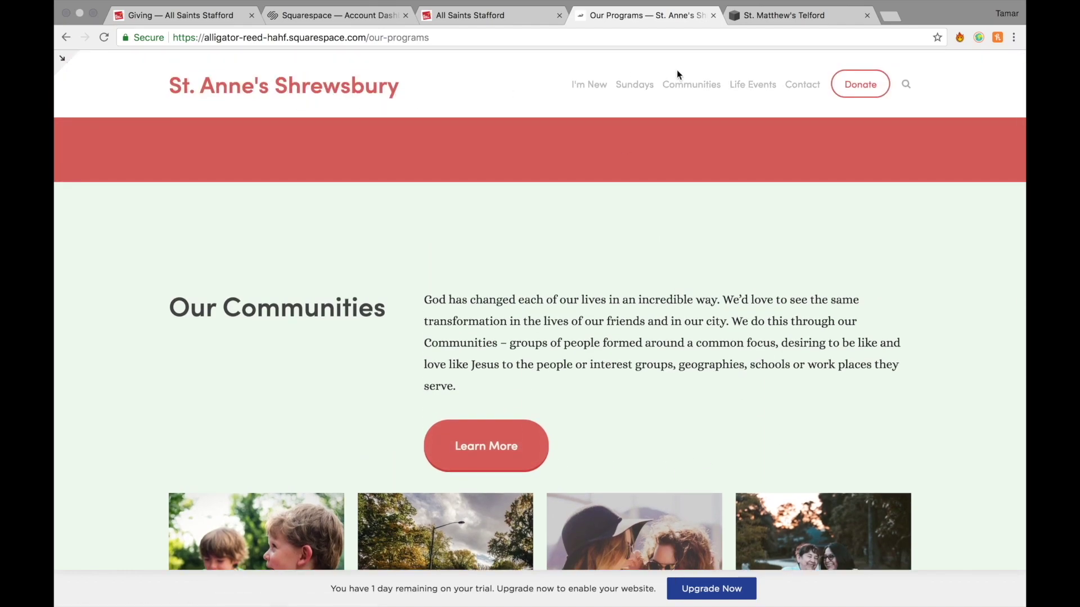
click(741, 89)
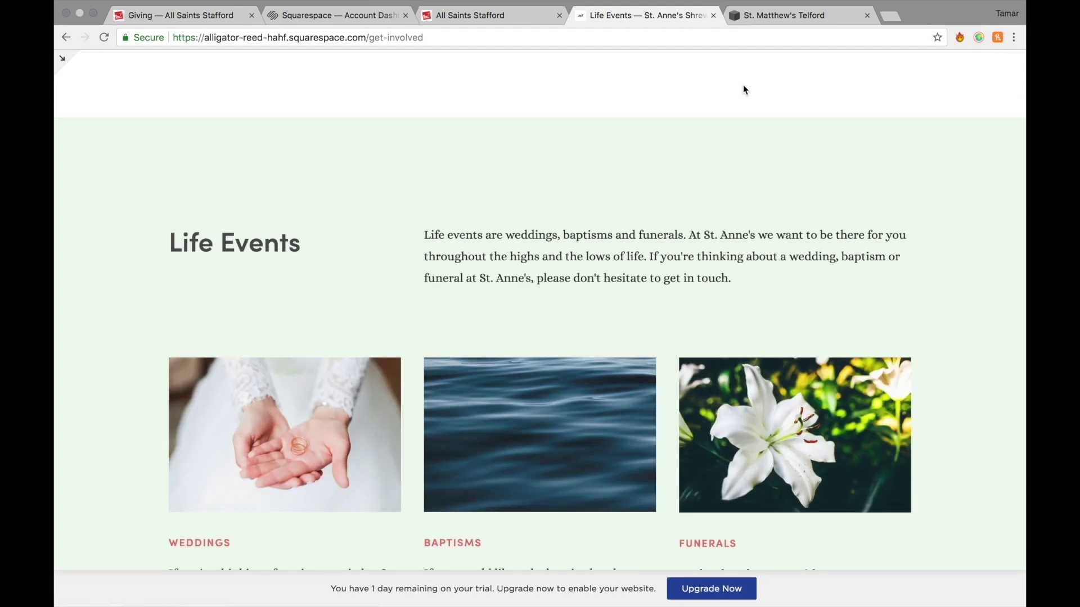
scroll(703, 354, down, 5)
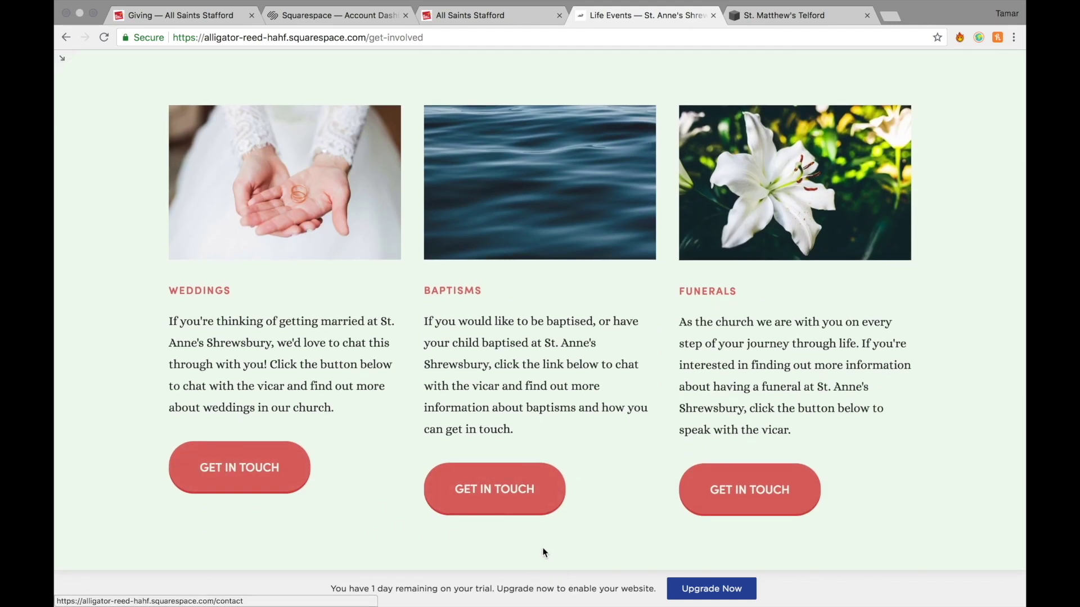
scroll(785, 510, up, 5)
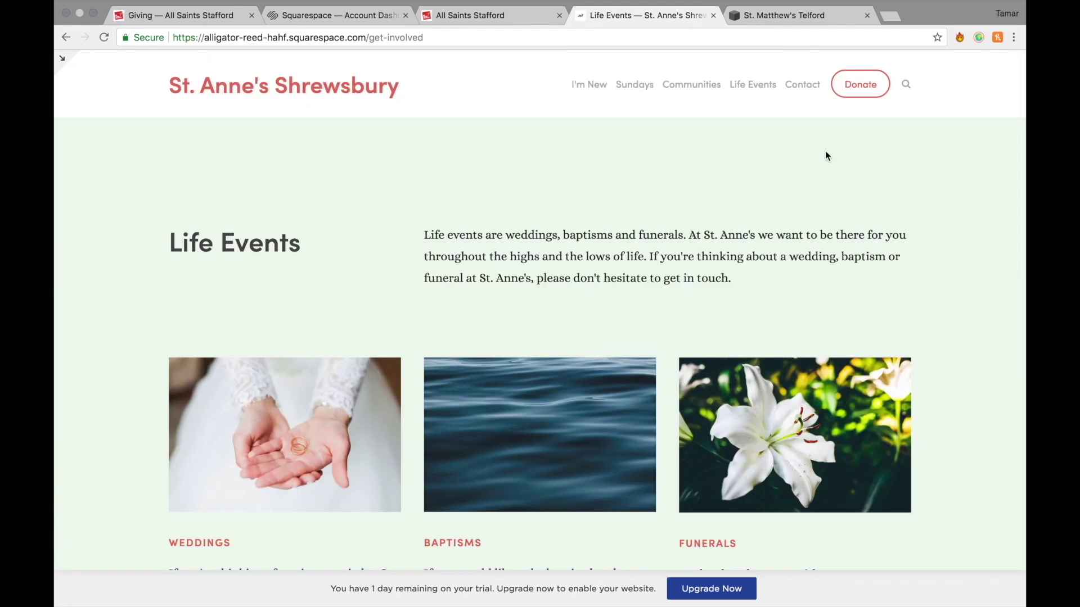
Review St. Anne's contact details and map, open its donation page, then switch to St. Matthew's Telford.
click(815, 92)
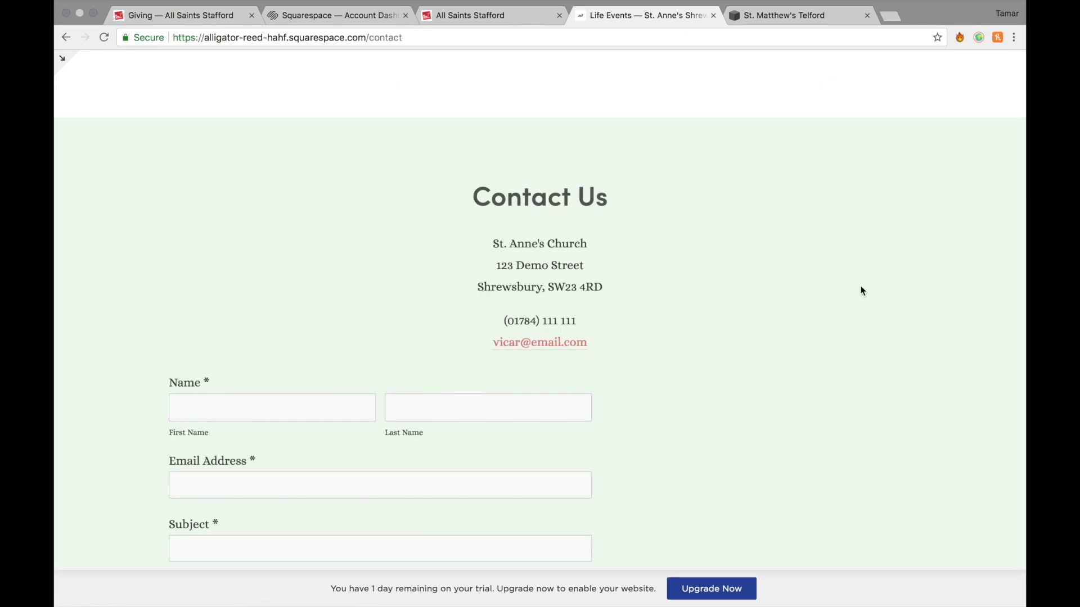
scroll(862, 291, down, 1)
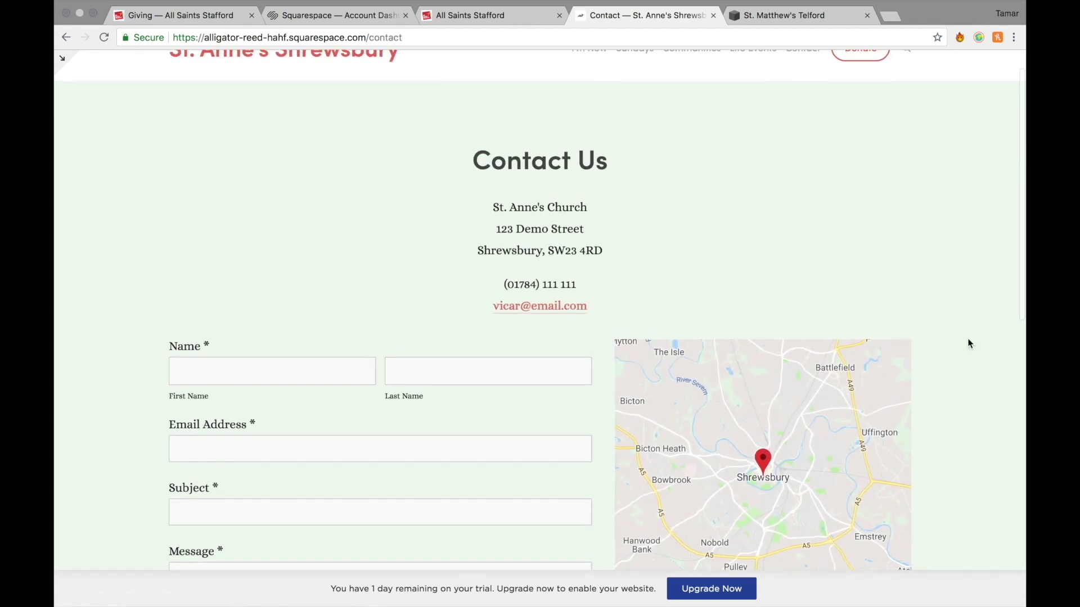
scroll(972, 376, down, 7)
scroll(972, 377, up, 8)
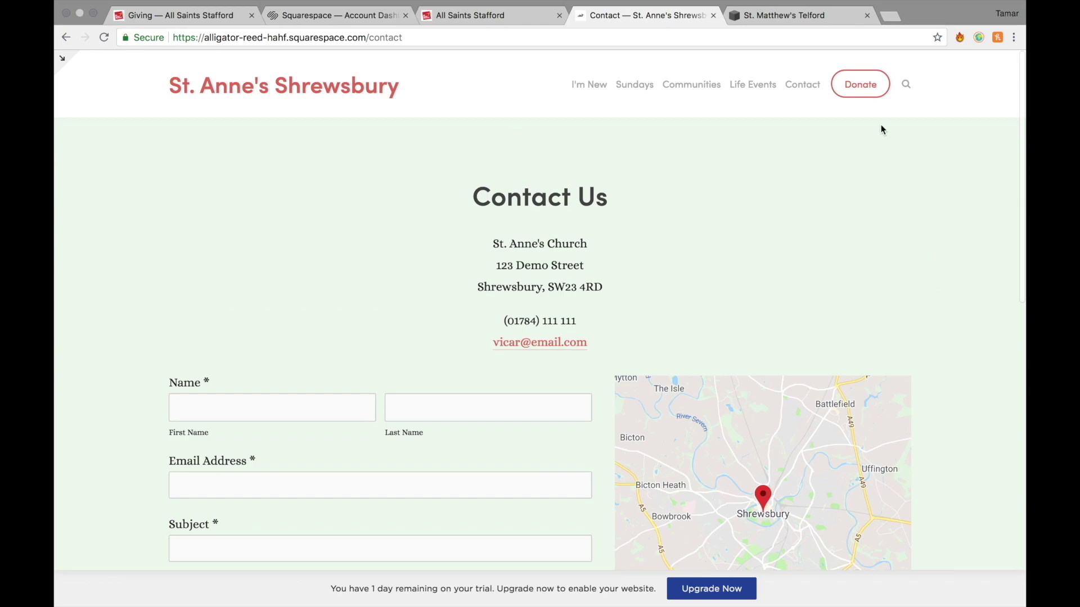
click(855, 79)
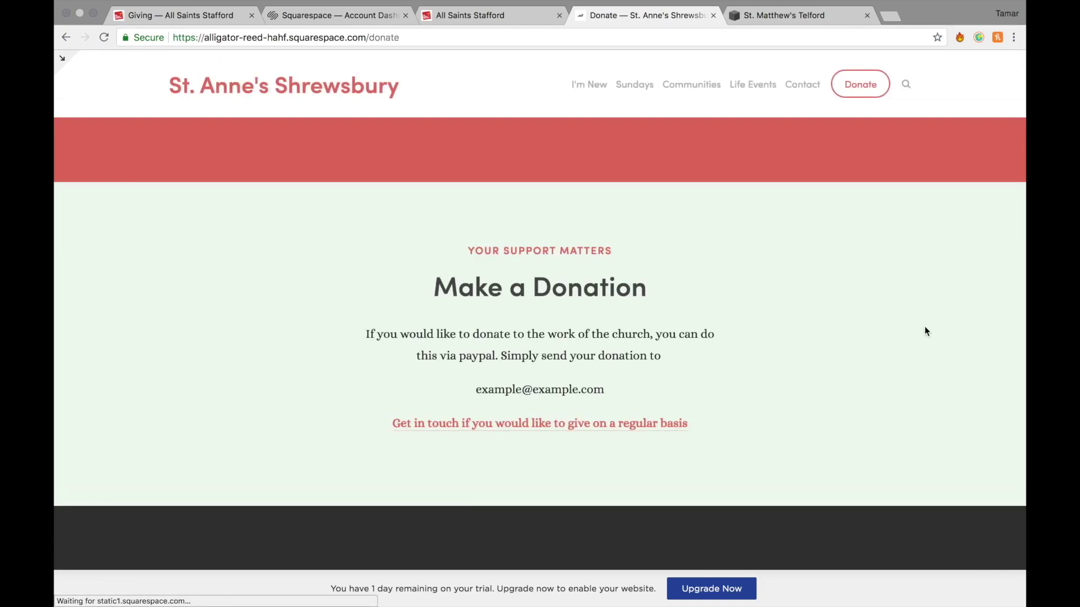
key(ctrl+Tab)
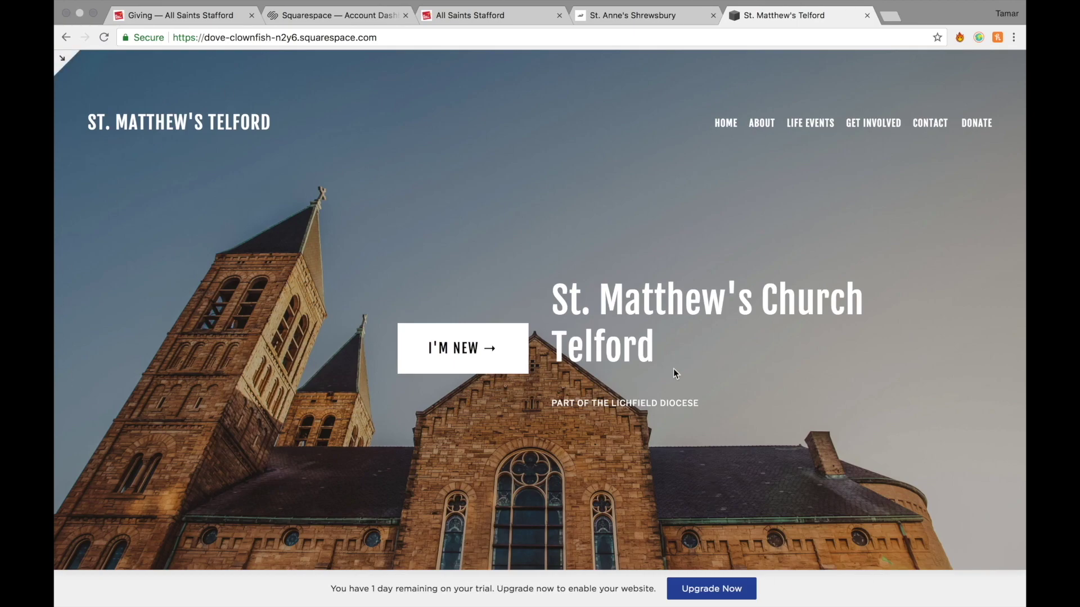
Open St. Matthew's I'm New page listing the 9.15am, 10.30am and 6pm gatherings.
click(477, 352)
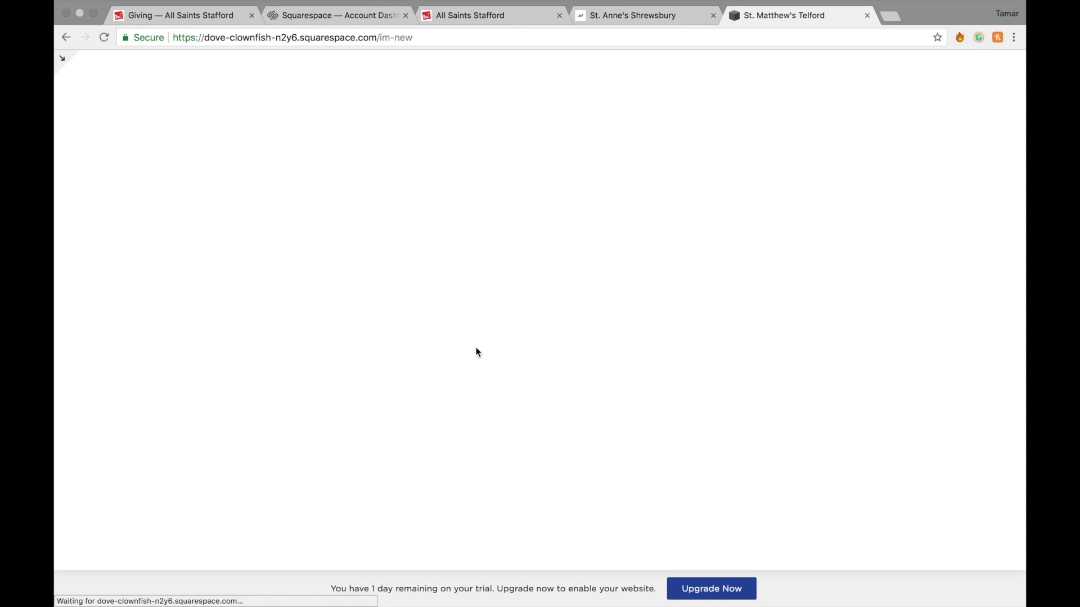
scroll(690, 442, down, 9)
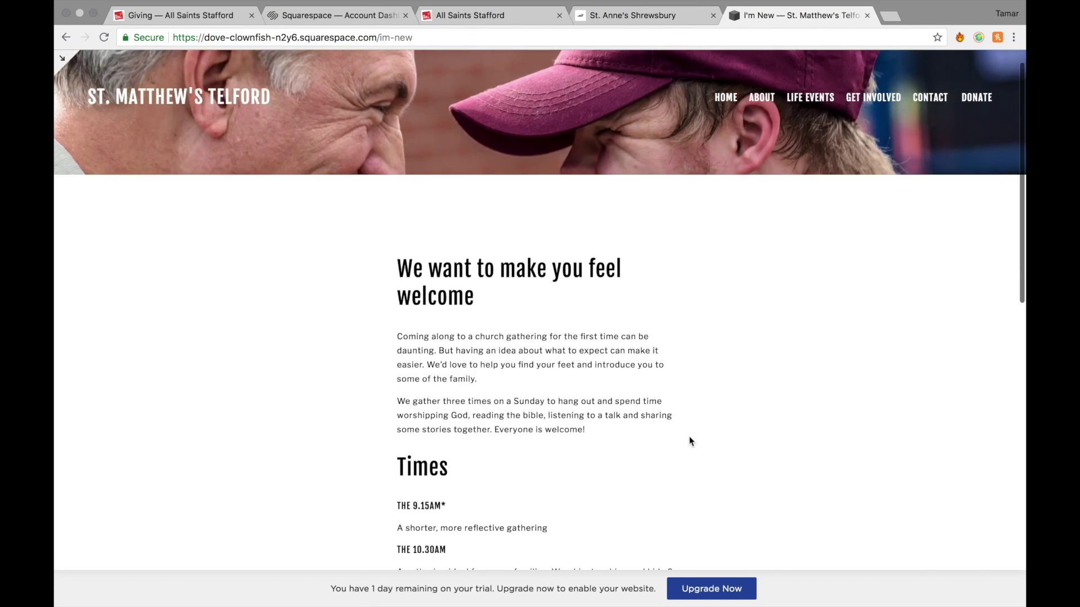
scroll(690, 441, up, 3)
scroll(689, 439, up, 5)
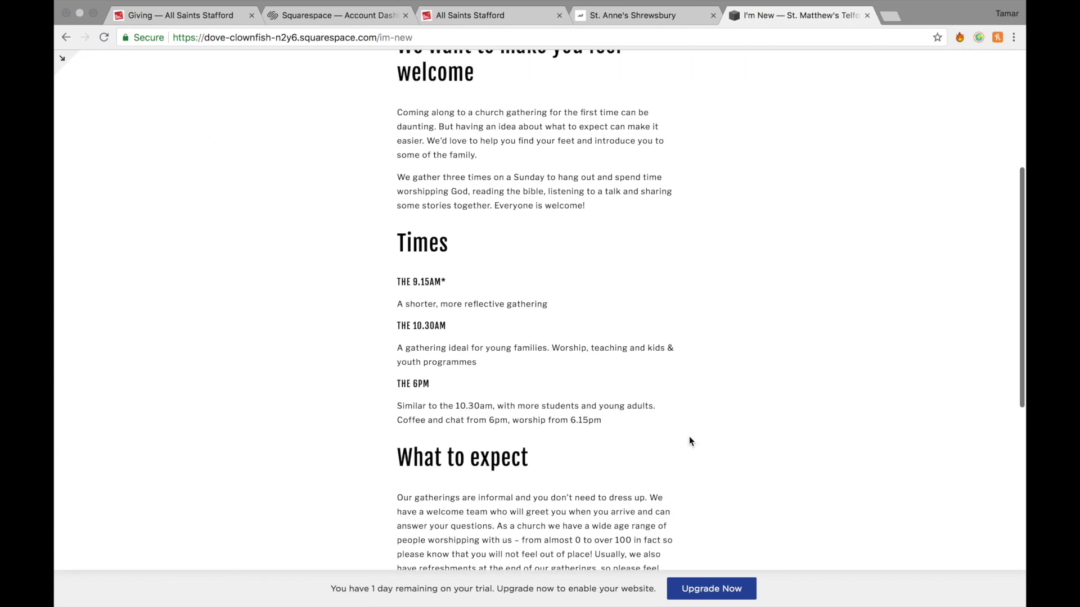
scroll(690, 439, down, 5)
scroll(705, 505, up, 5)
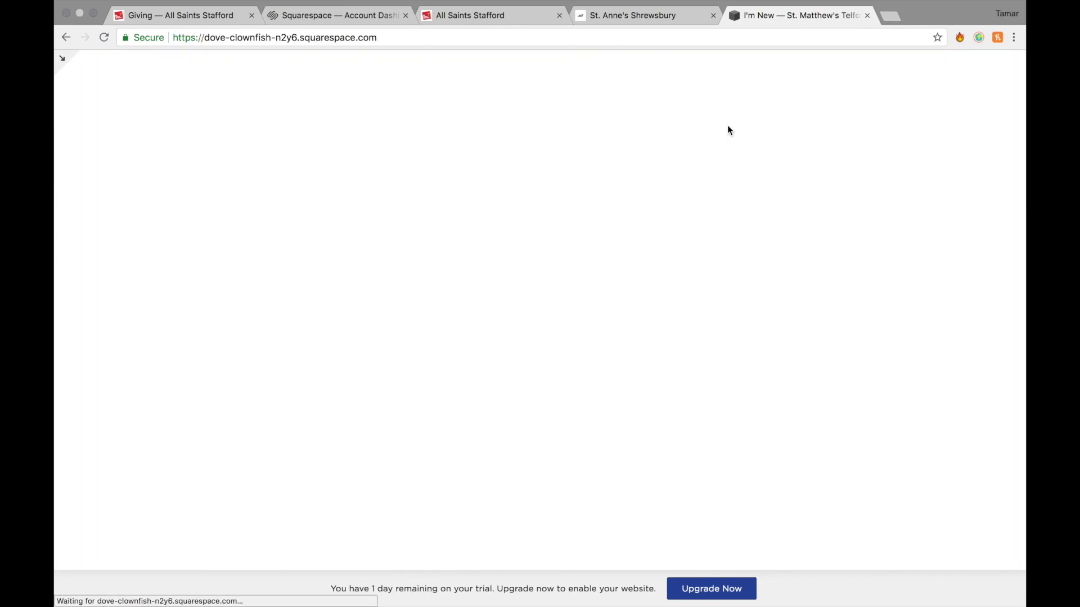
Scroll down to the home page's vision statement and open Our Vision.
scroll(864, 417, down, 5)
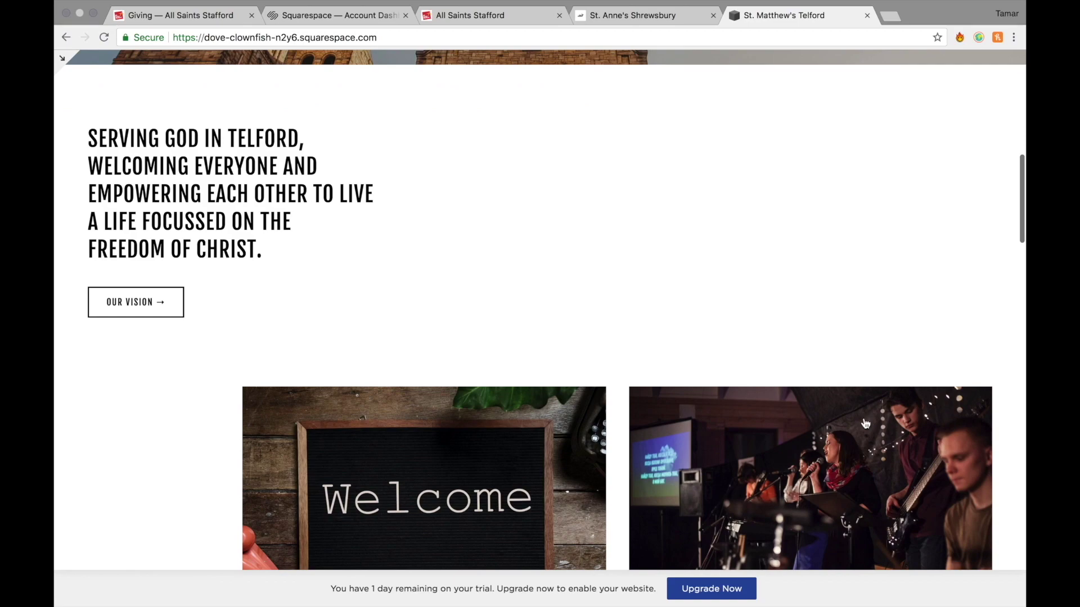
scroll(865, 423, down, 2)
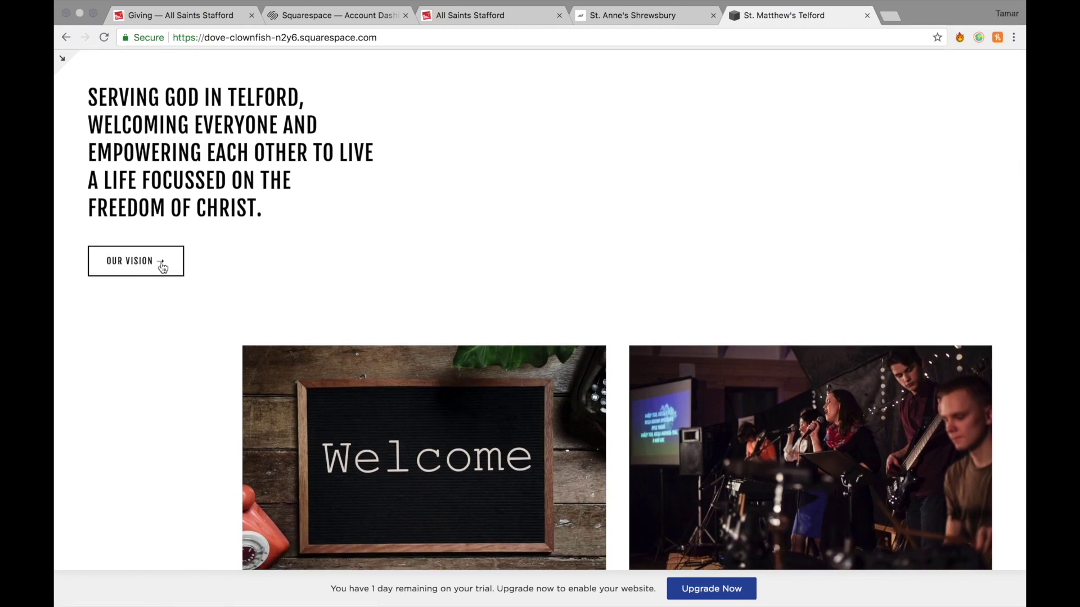
scroll(132, 269, down, 7)
scroll(135, 281, up, 8)
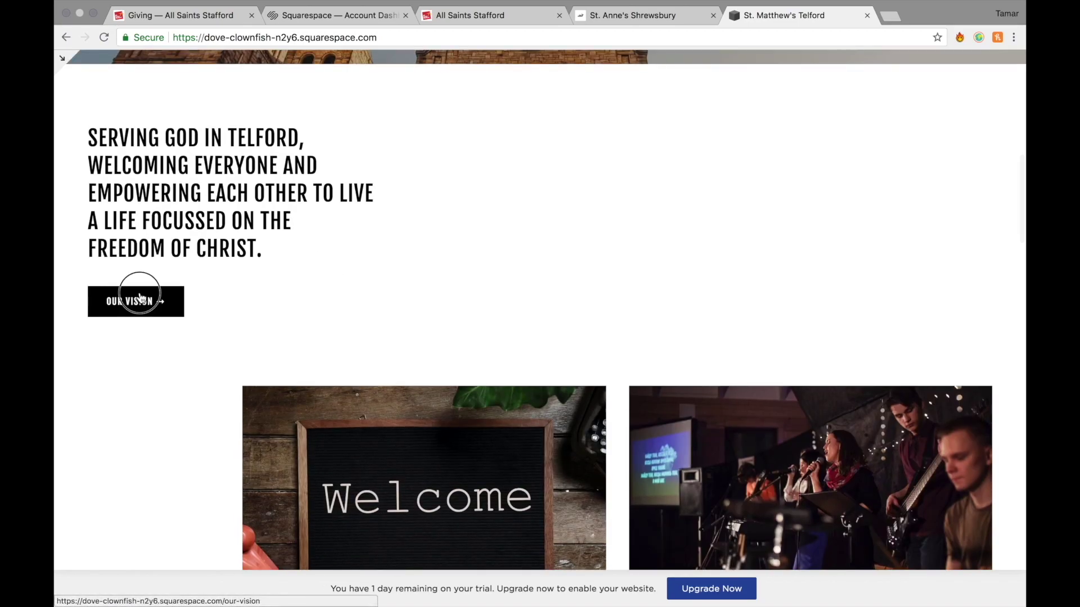
click(141, 299)
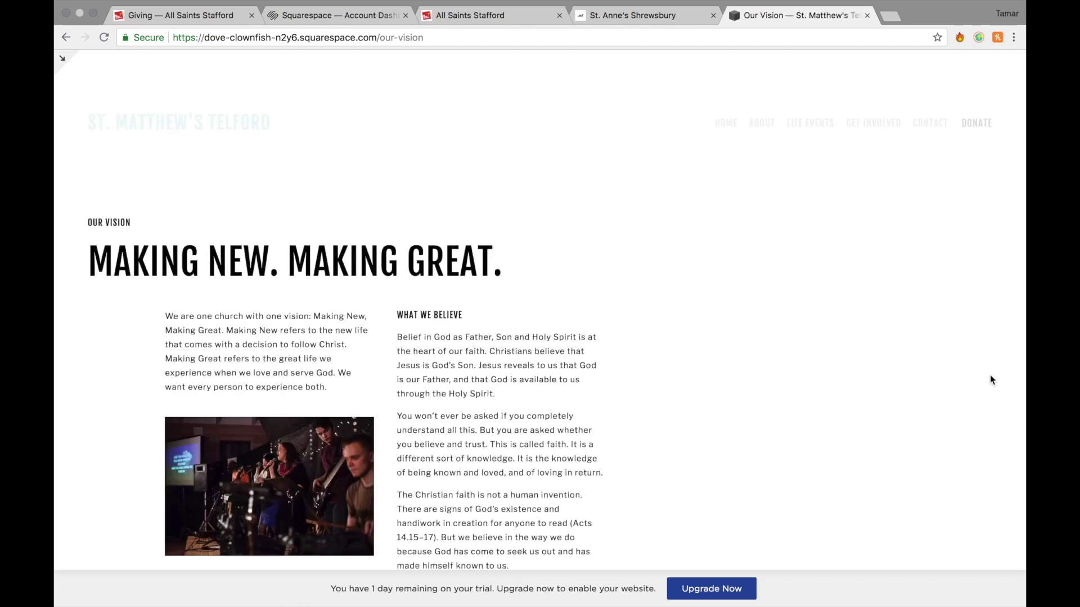
Read through St. Matthew's Our Vision page.
scroll(977, 406, down, 1)
scroll(973, 419, down, 3)
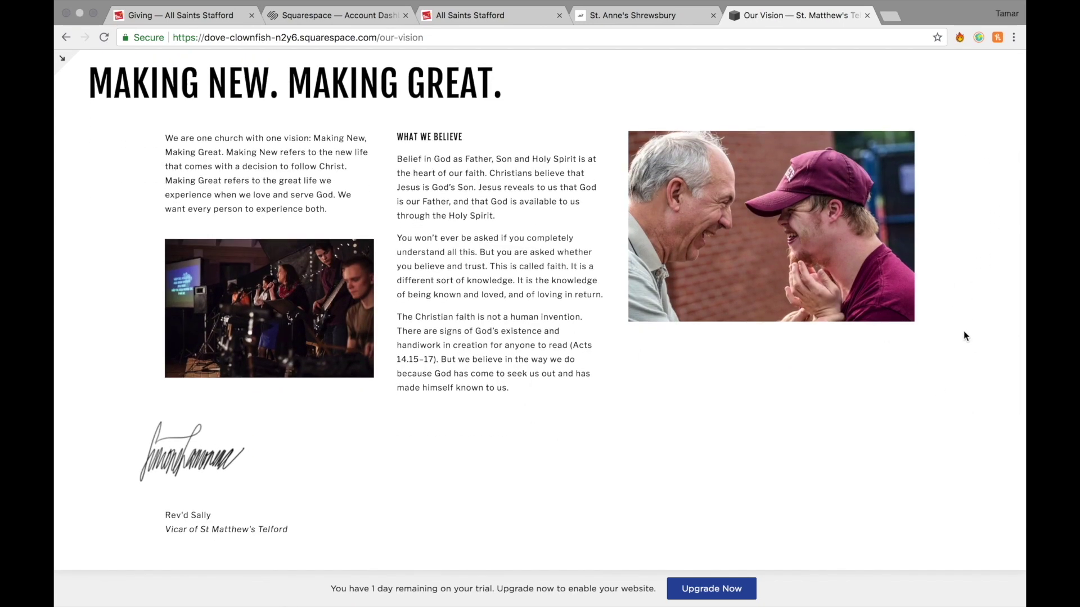
scroll(963, 330, down, 4)
scroll(963, 331, up, 10)
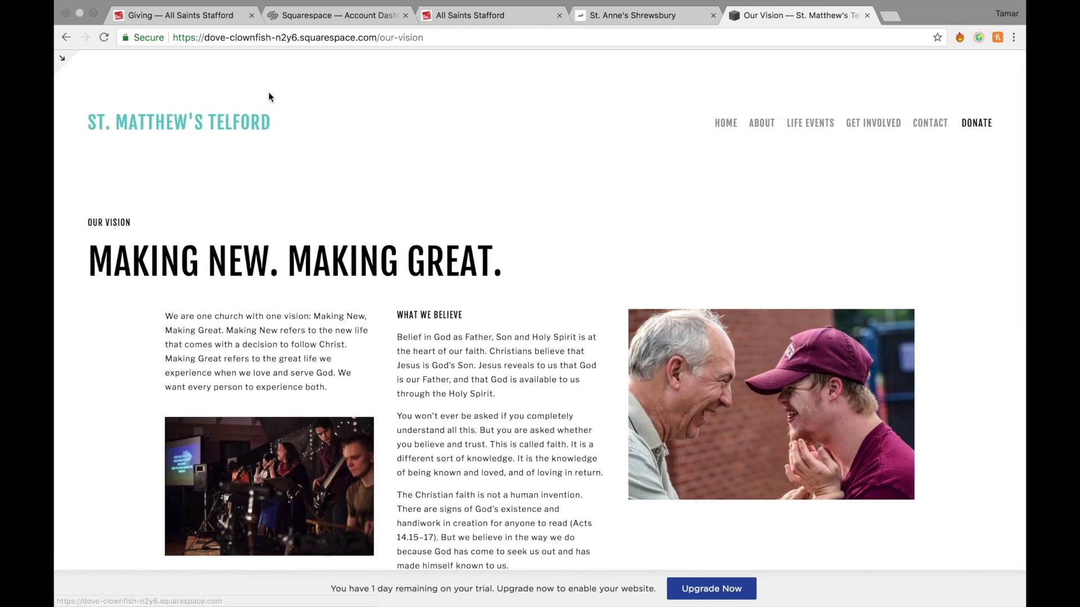
Scroll through the remaining sections of St. Matthew's home page.
scroll(721, 362, down, 10)
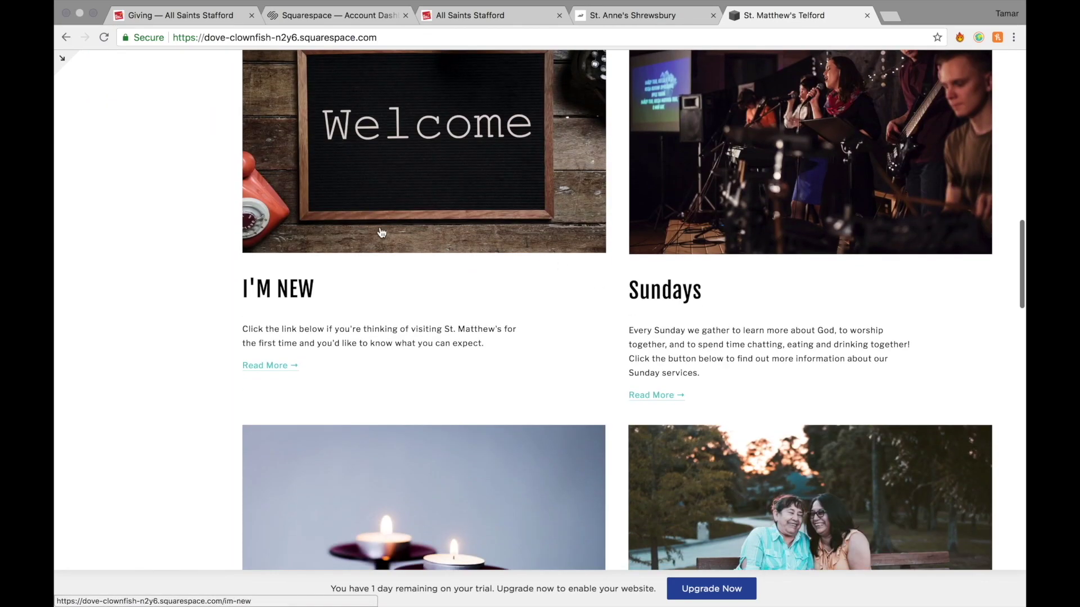
scroll(848, 221, down, 5)
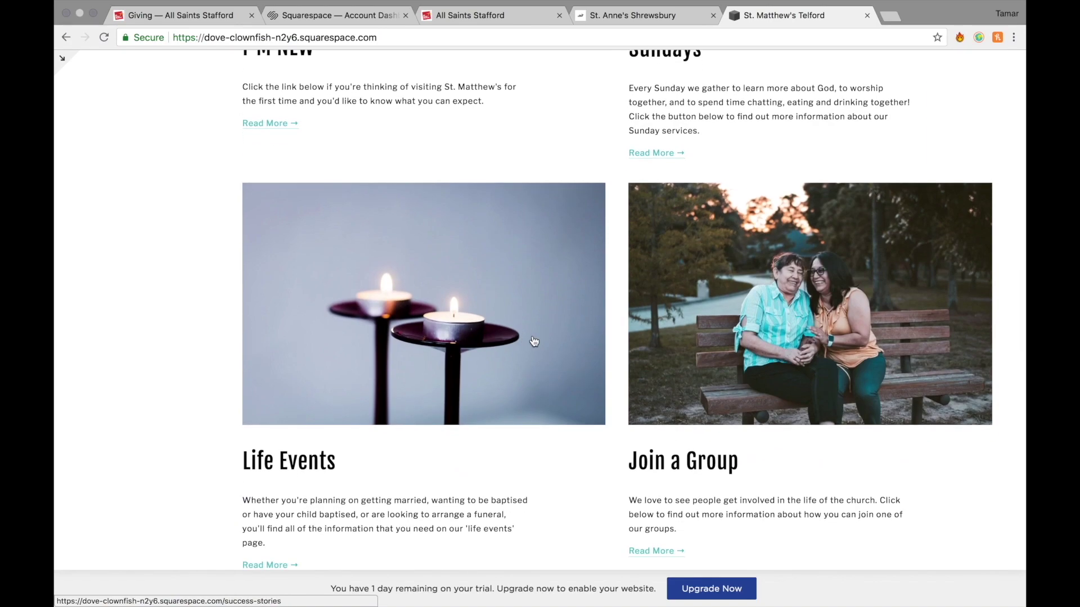
scroll(790, 371, down, 6)
scroll(787, 366, down, 2)
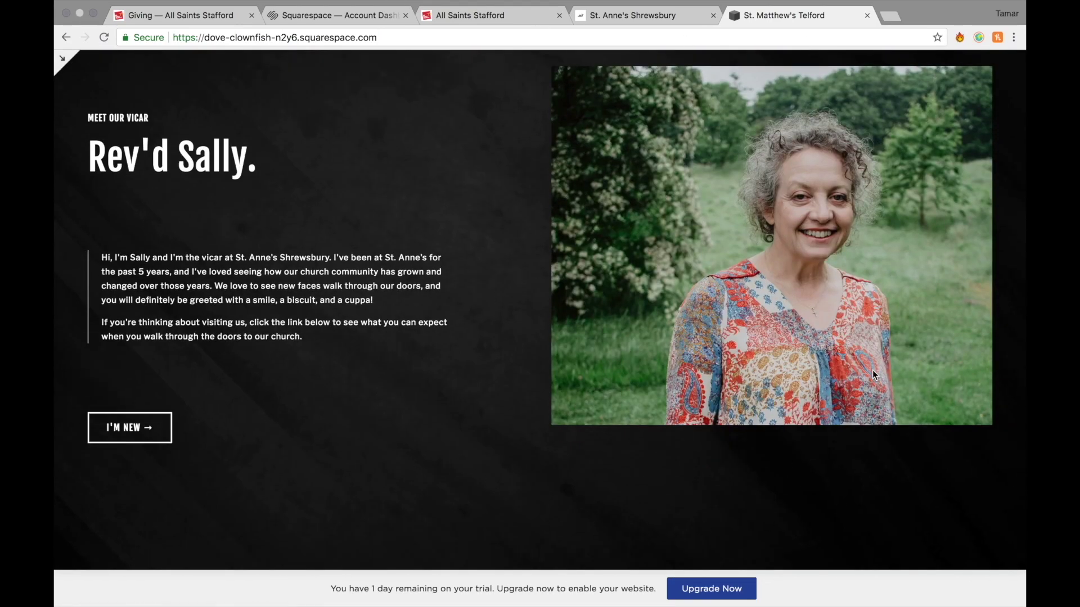
scroll(873, 370, down, 10)
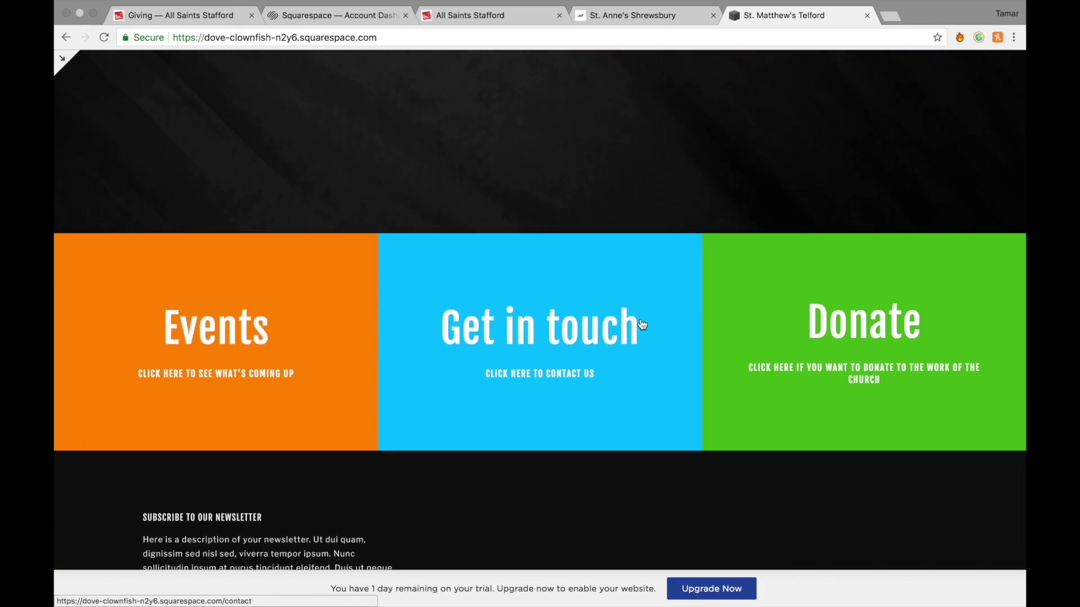
scroll(352, 289, up, 15)
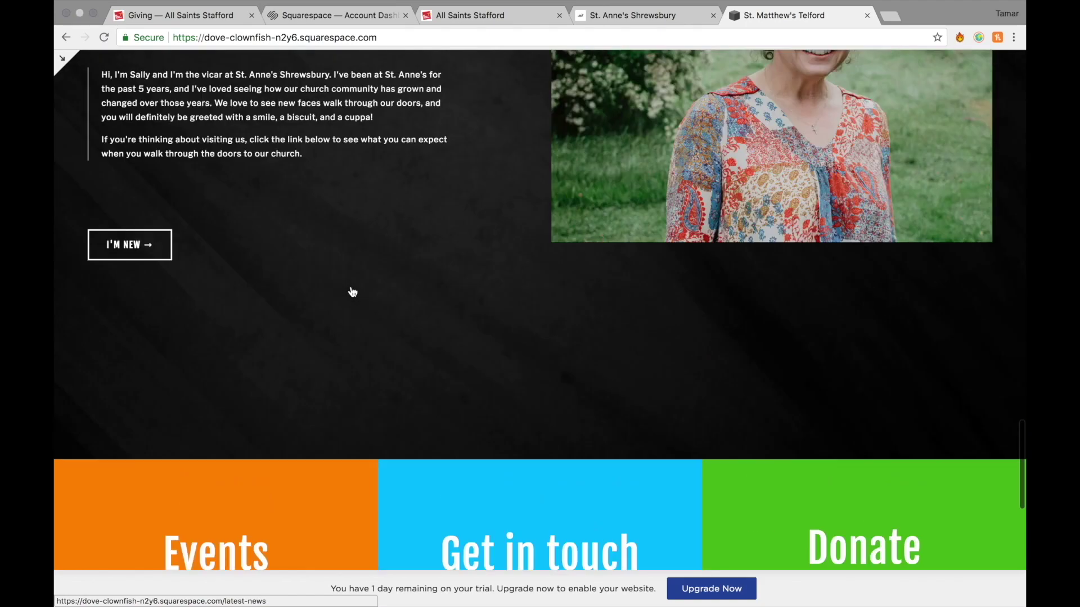
scroll(352, 289, up, 10)
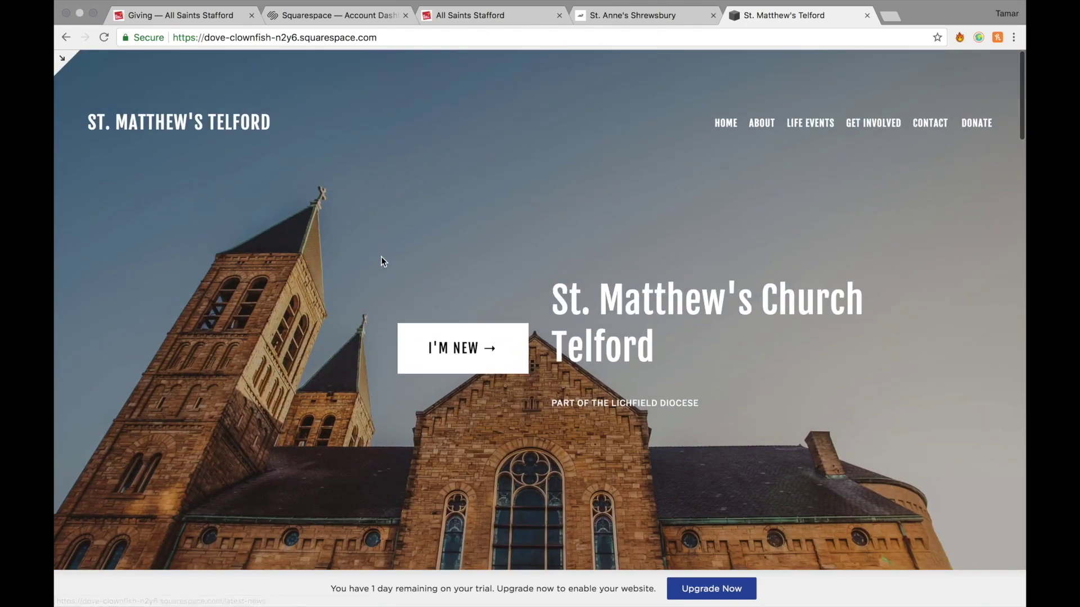
Check the About and Get Involved menus, then open the Sundays page from its image.
mouse_move(765, 131)
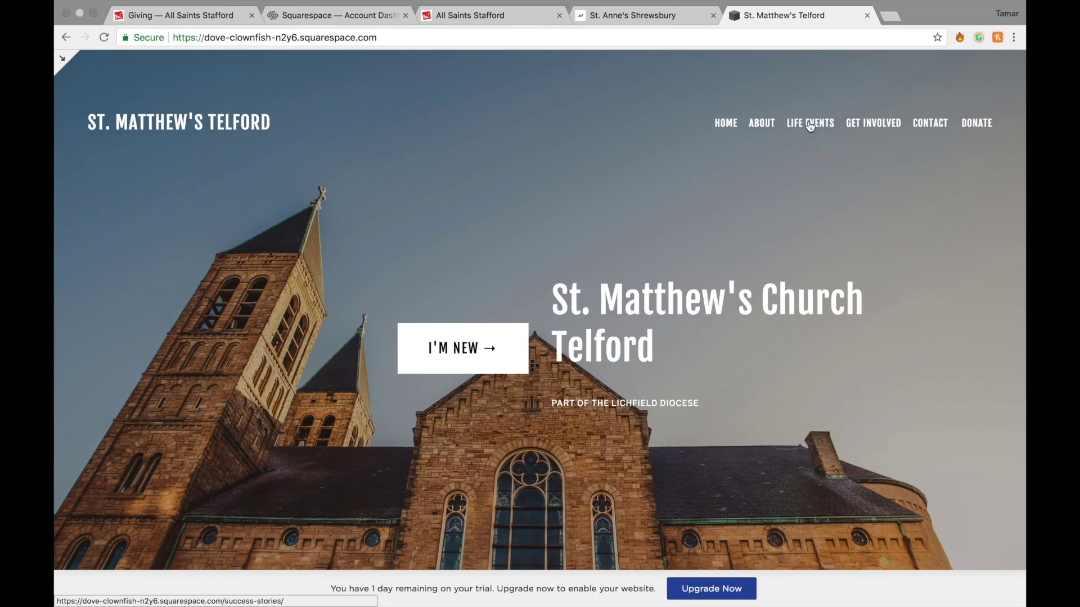
mouse_move(872, 128)
scroll(741, 207, down, 15)
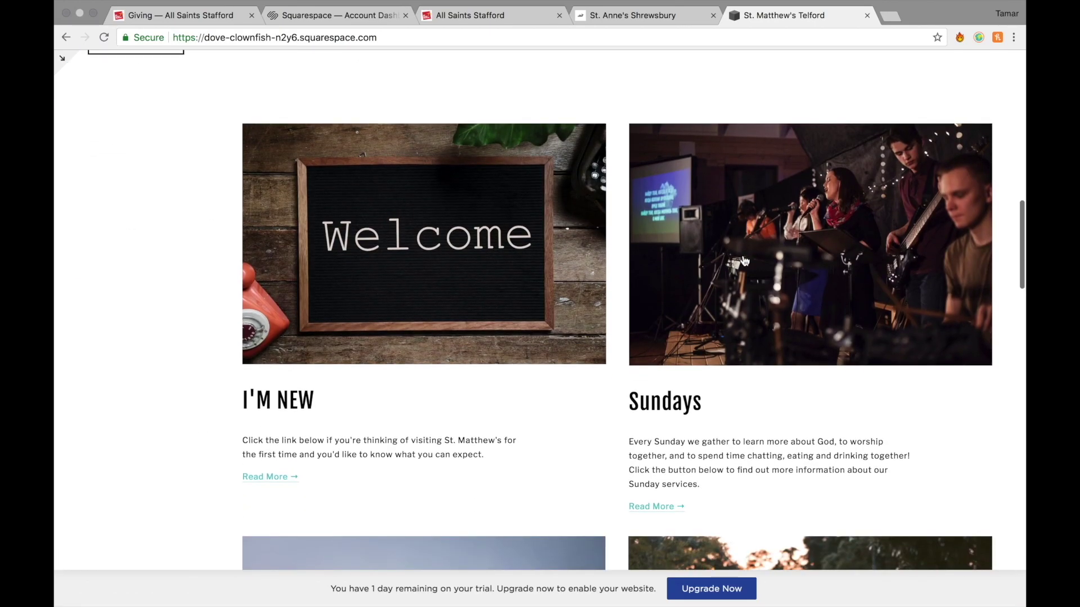
scroll(348, 201, up, 1)
scroll(348, 201, up, 15)
scroll(501, 337, down, 18)
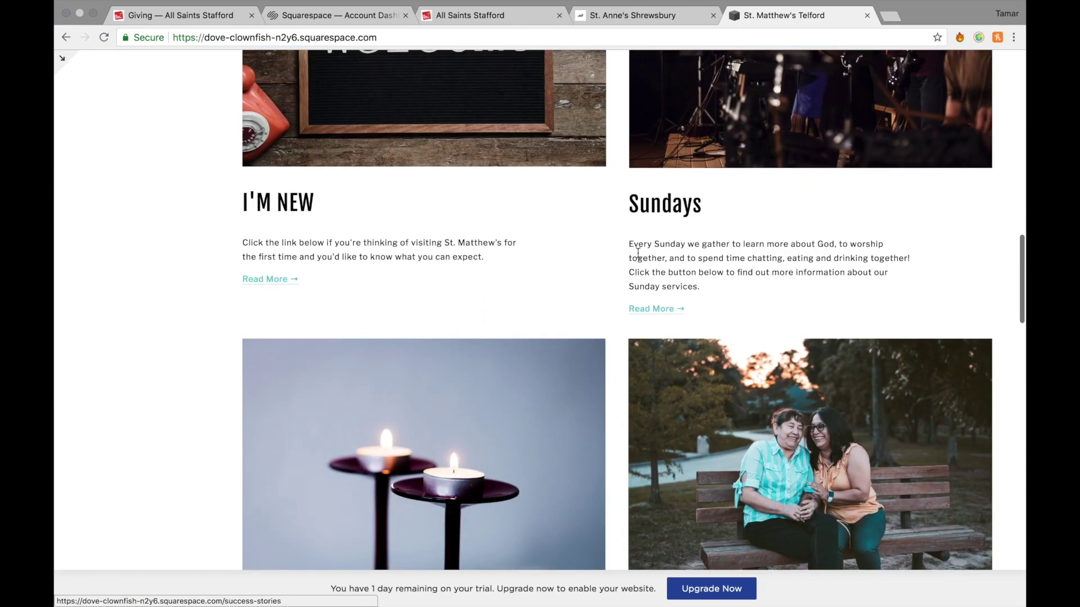
scroll(637, 253, up, 2)
click(704, 232)
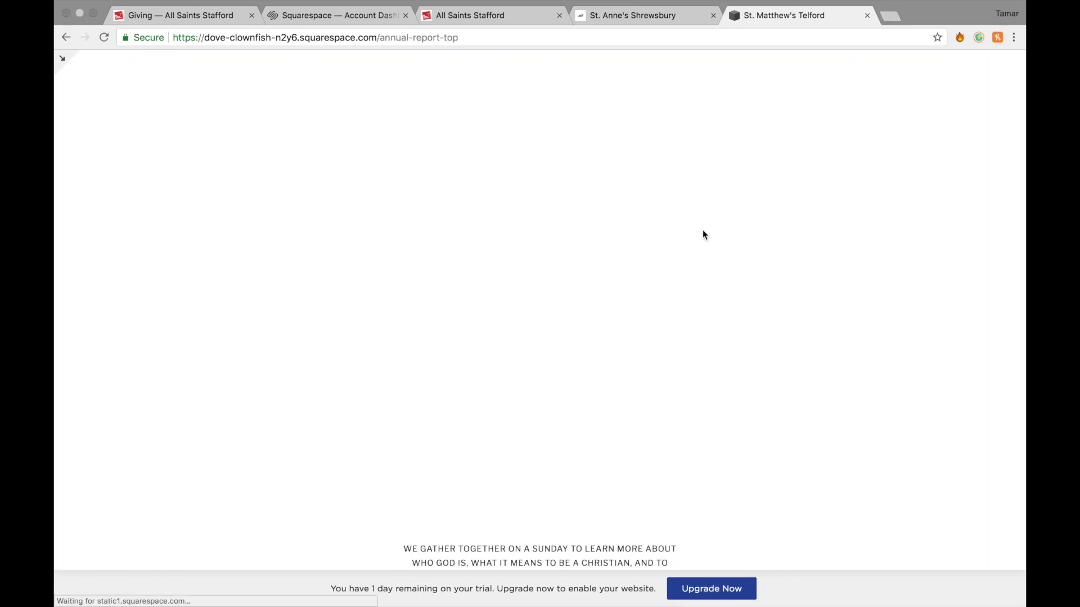
Scroll the current page, then return to the St. Matthew's Telford home page.
scroll(699, 488, down, 9)
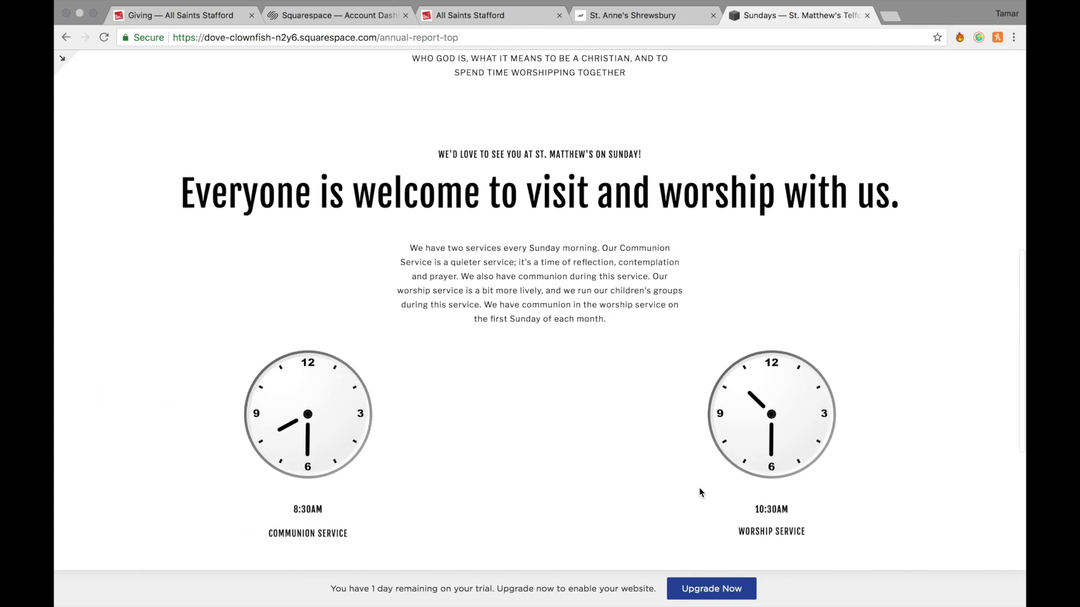
scroll(701, 492, down, 5)
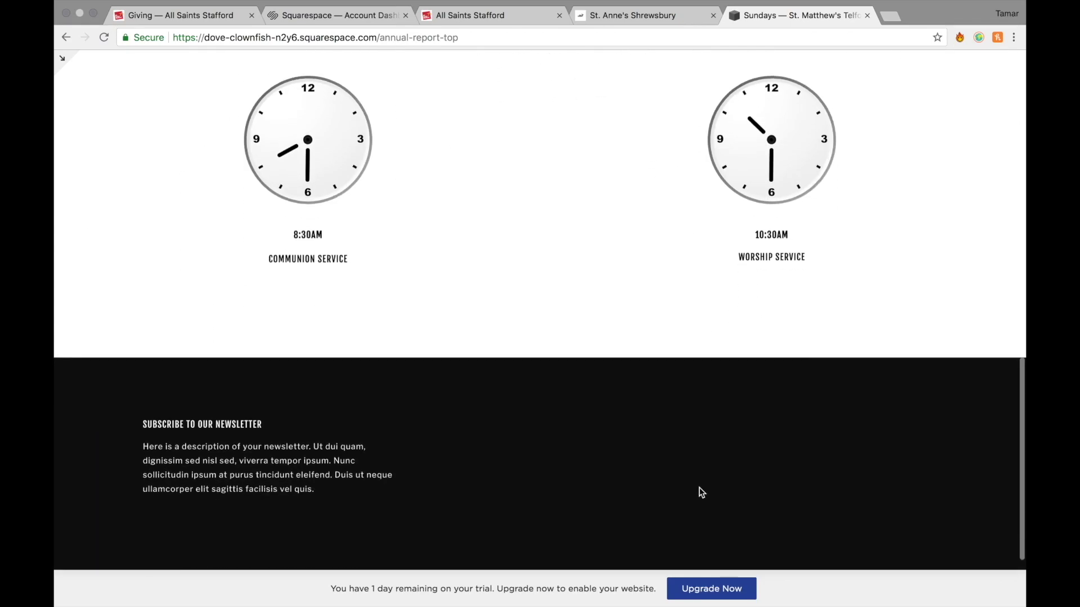
scroll(701, 489, up, 14)
click(66, 38)
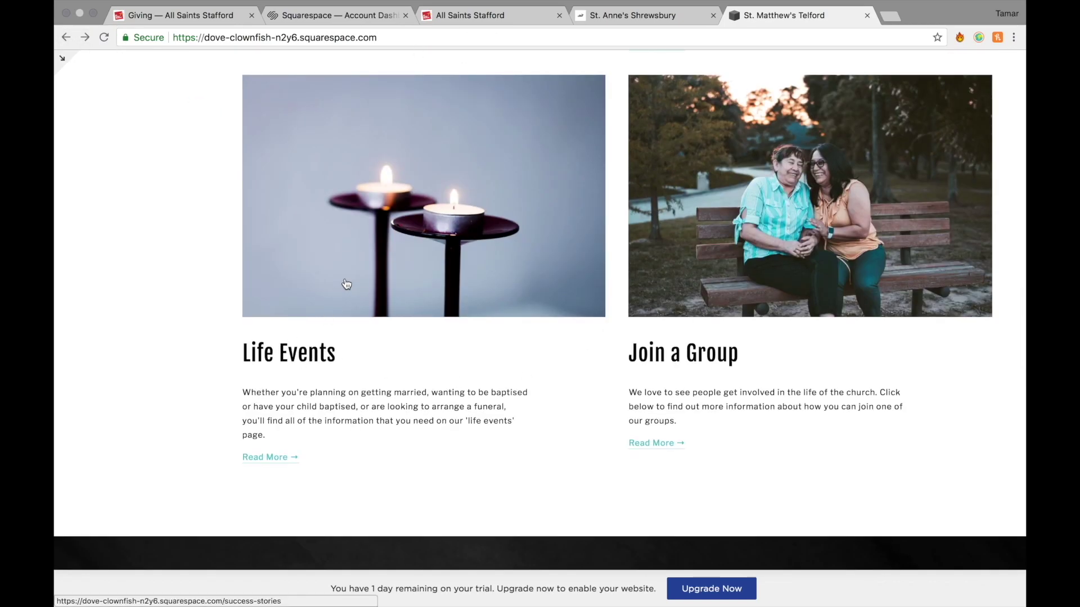
Preview the Life Events page, then go back to the home page.
click(346, 279)
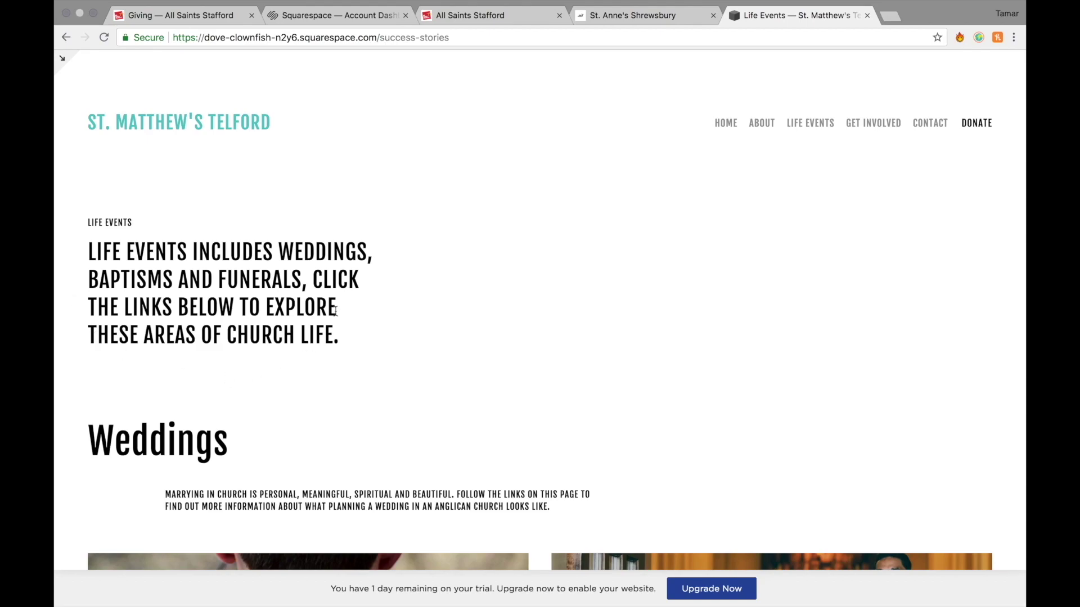
scroll(417, 550, down, 7)
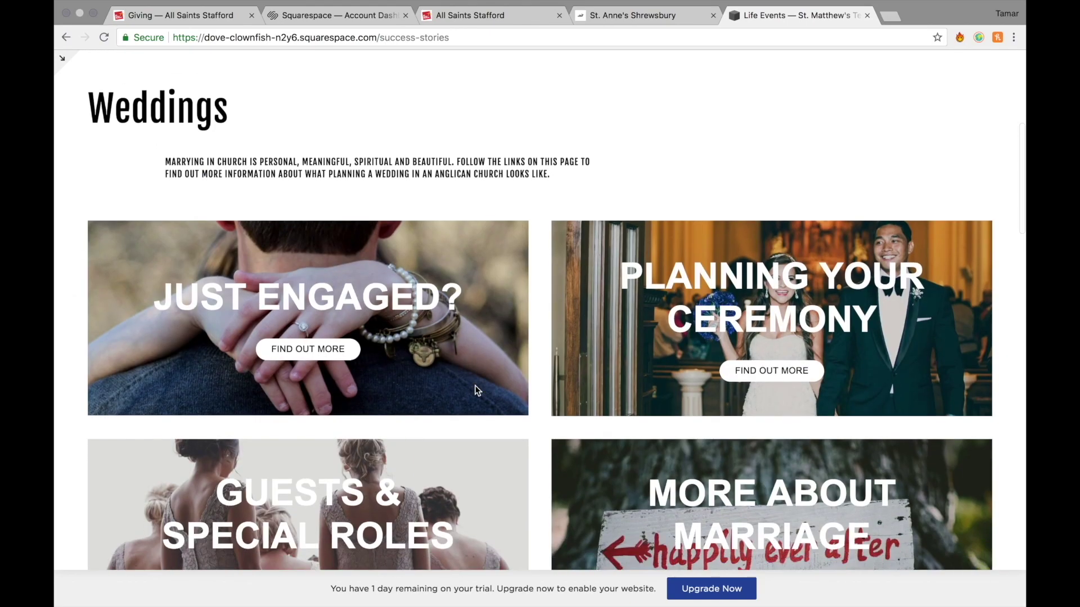
scroll(481, 333, down, 10)
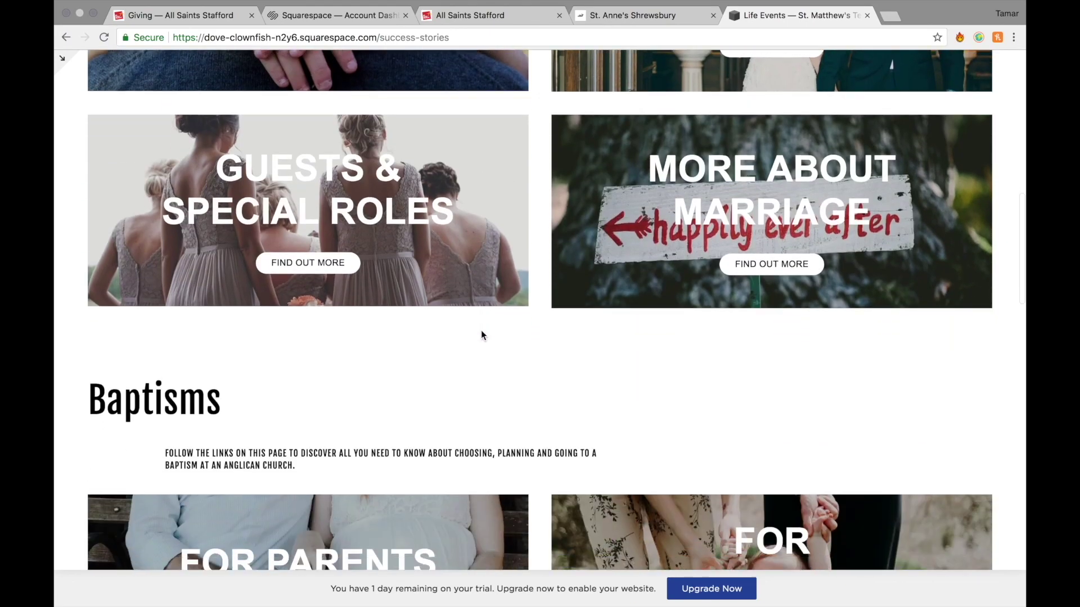
scroll(481, 330, up, 3)
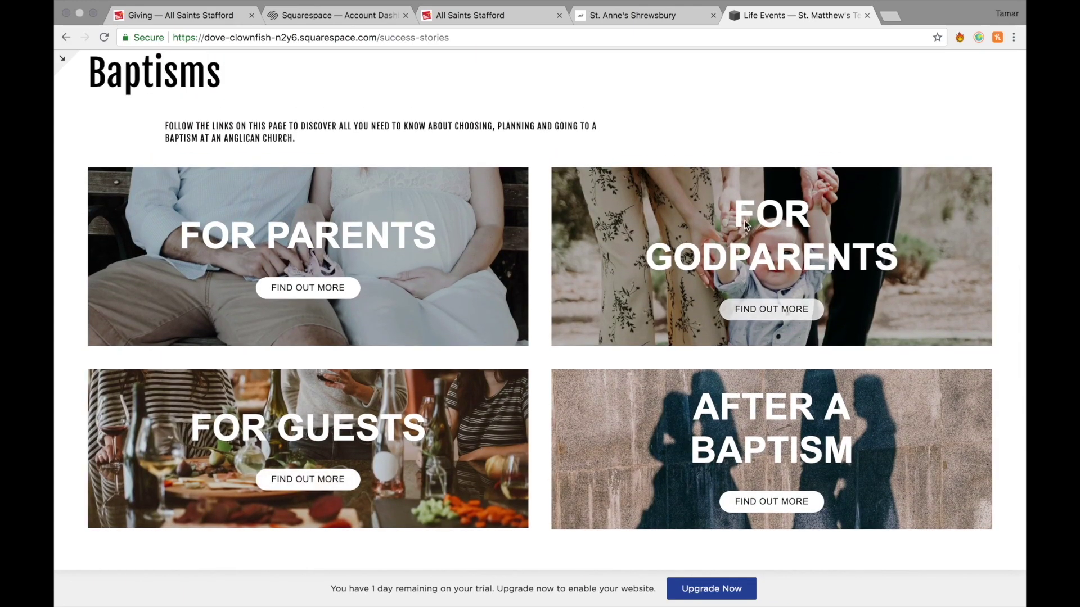
scroll(457, 333, down, 10)
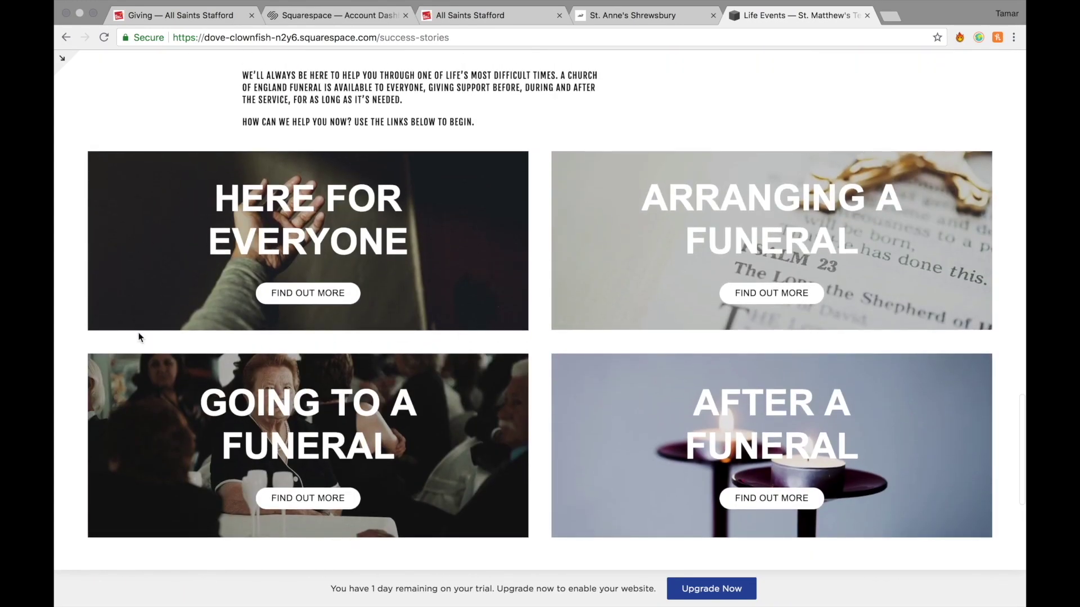
key(super+Left)
Preview the Join a Group community page, then return home.
scroll(541, 350, down, 12)
scroll(541, 350, up, 2)
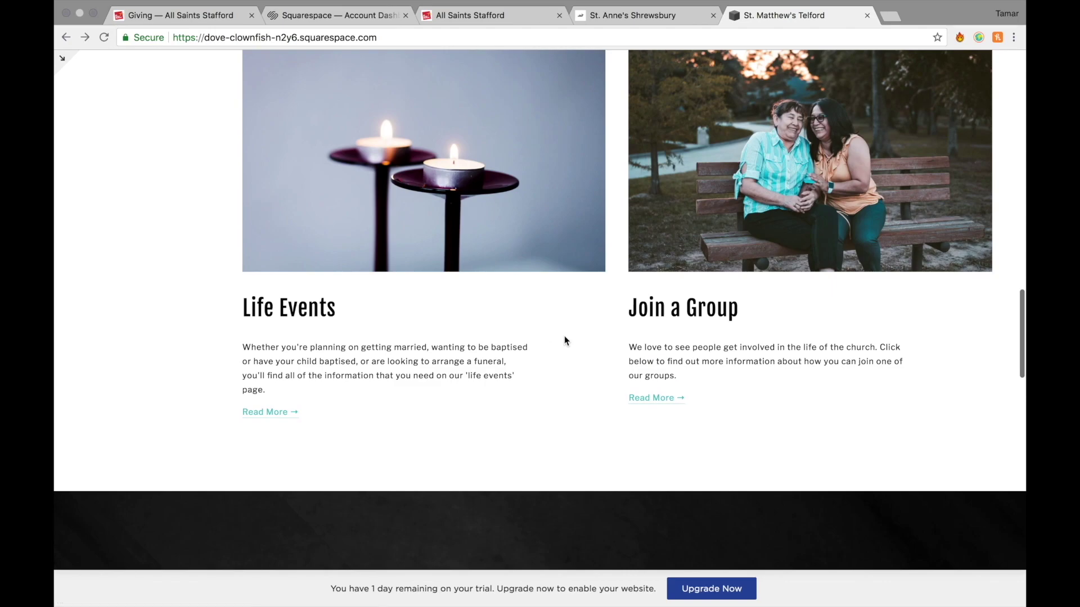
click(799, 195)
scroll(561, 355, down, 13)
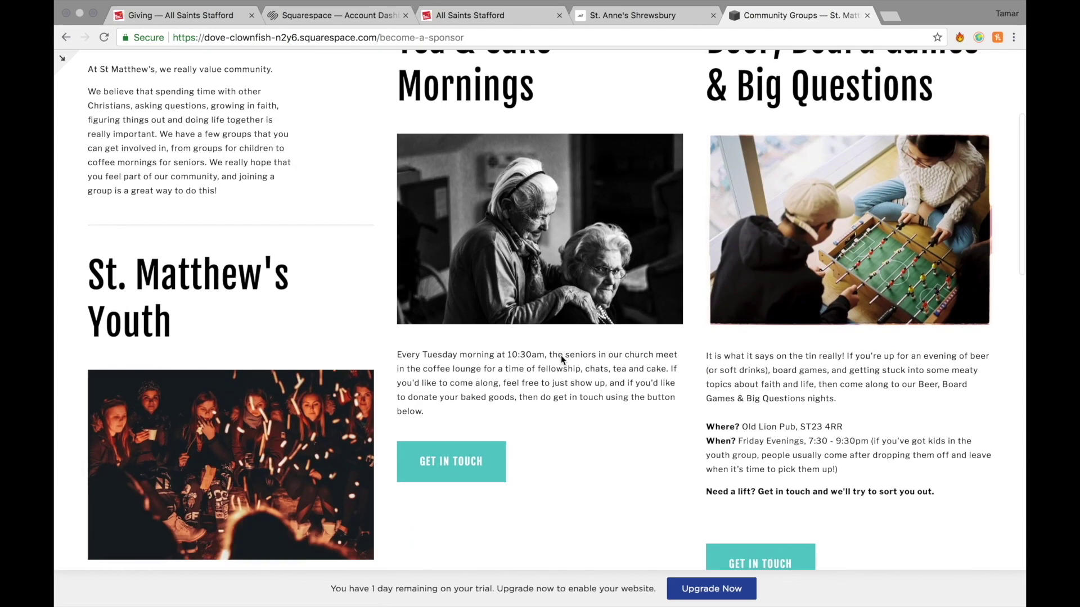
scroll(561, 355, down, 3)
key(super+Left)
Scroll down the home page and open the Events tile showing the latest news.
scroll(675, 435, down, 15)
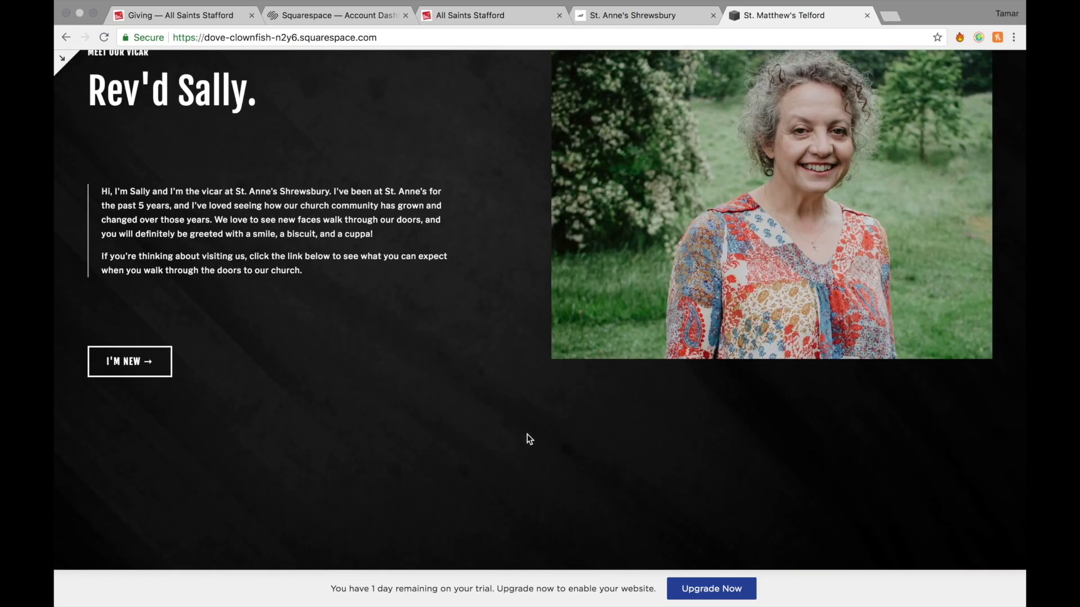
scroll(295, 425, down, 8)
click(234, 298)
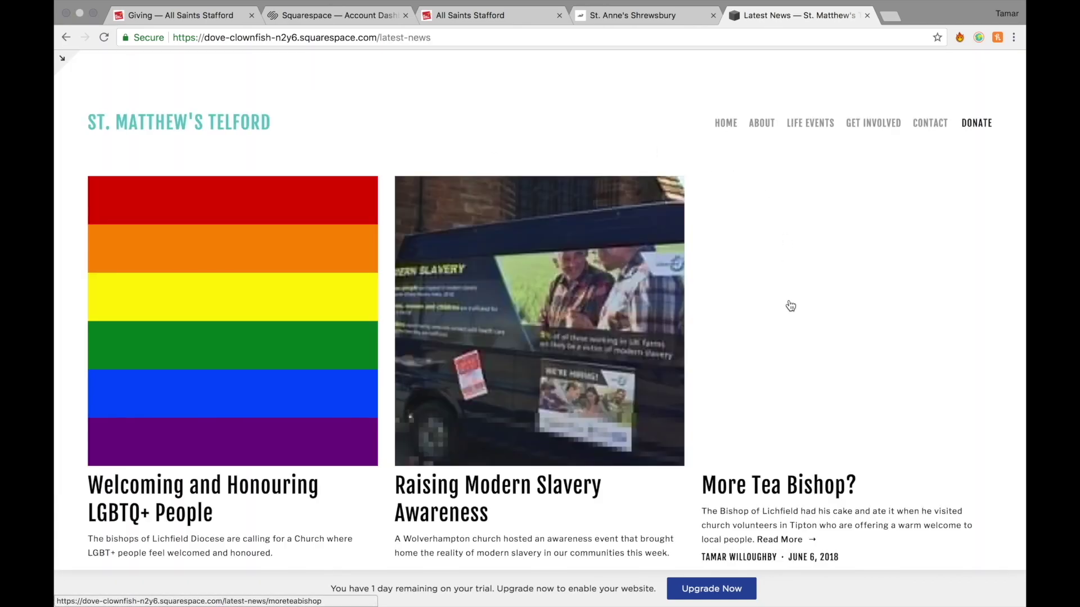
Scroll through the Latest News page, then return to the home page.
scroll(790, 306, down, 2)
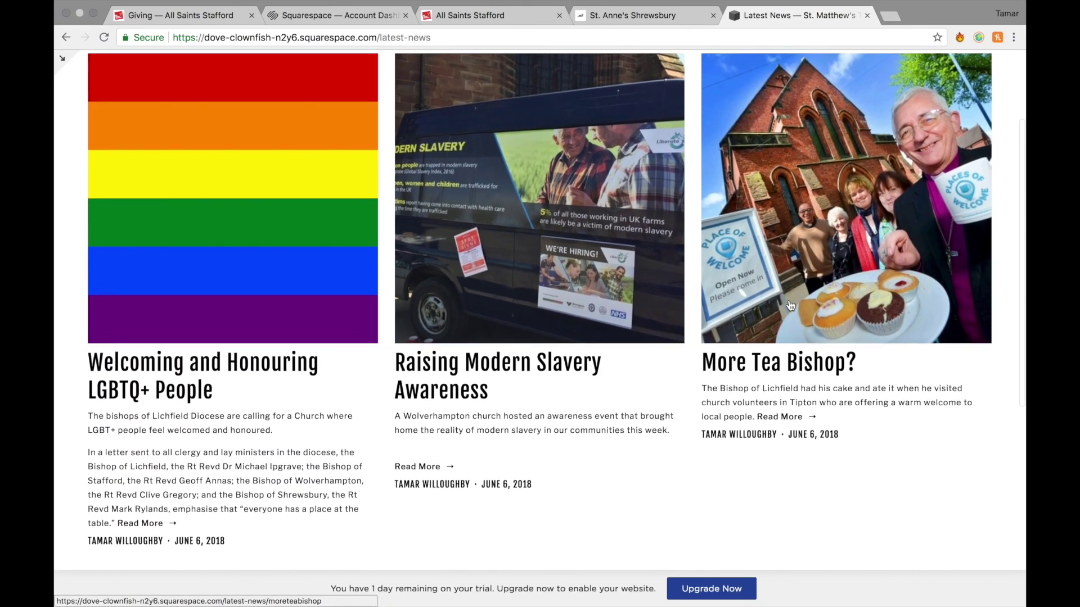
scroll(836, 307, down, 5)
scroll(837, 307, up, 7)
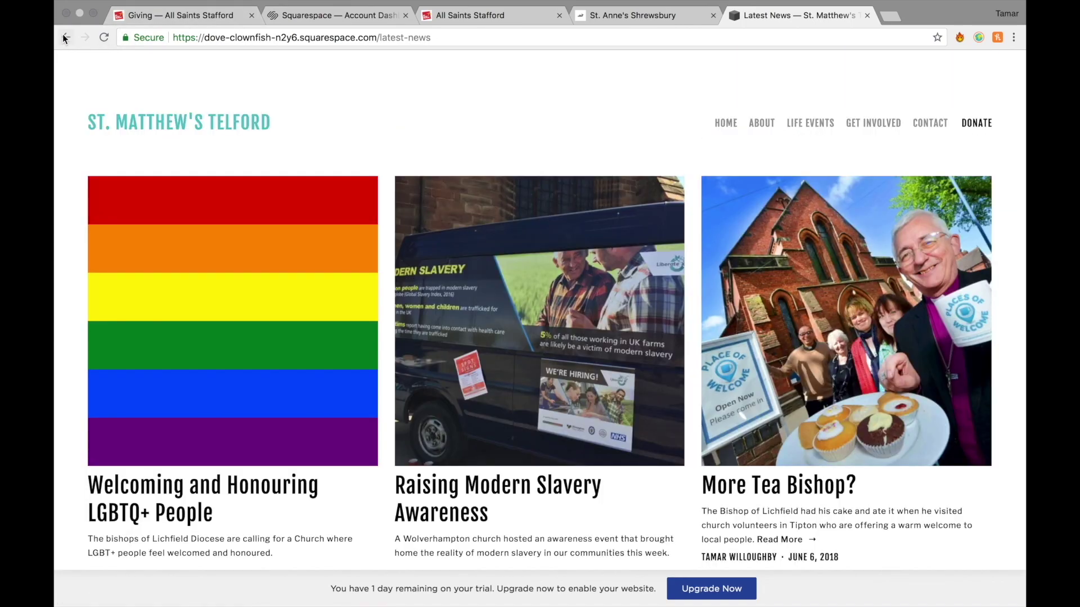
click(66, 37)
Browse the Contact page reached from Get in touch, then go back home.
scroll(477, 253, down, 15)
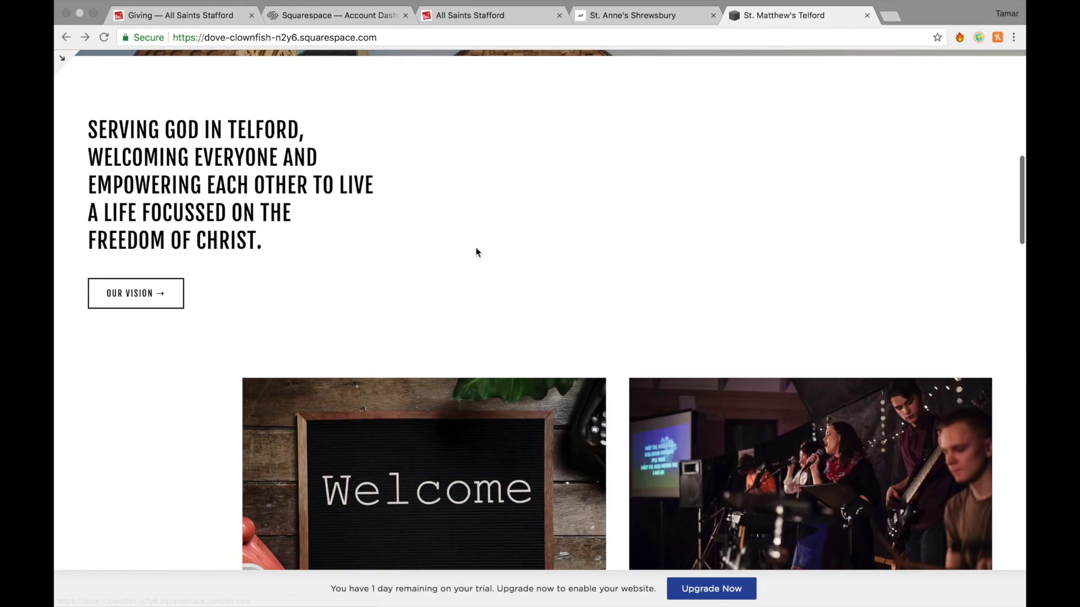
click(581, 191)
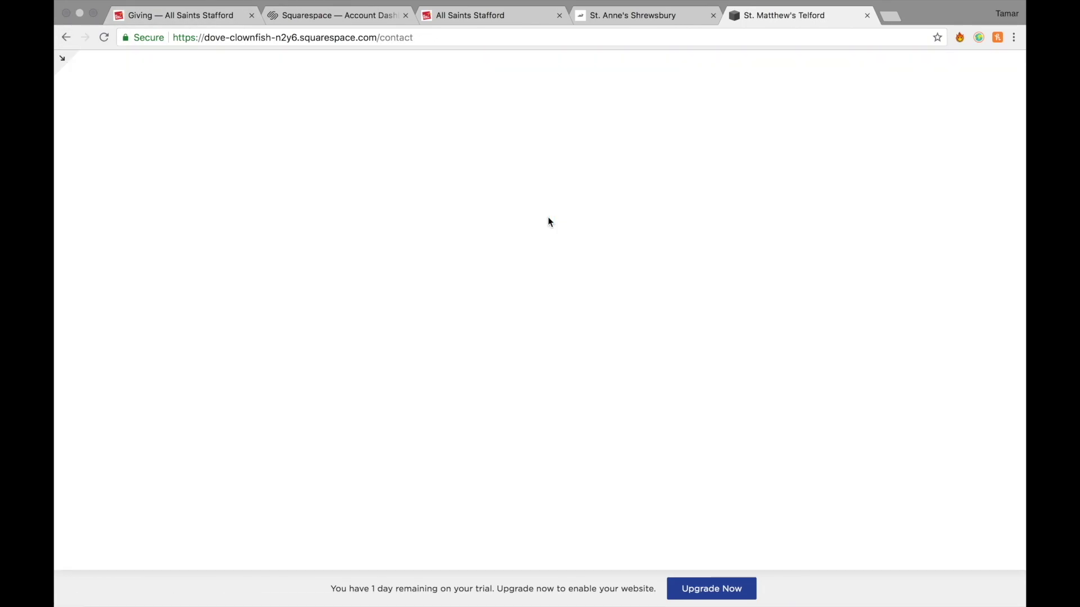
scroll(657, 327, down, 2)
scroll(657, 327, down, 1)
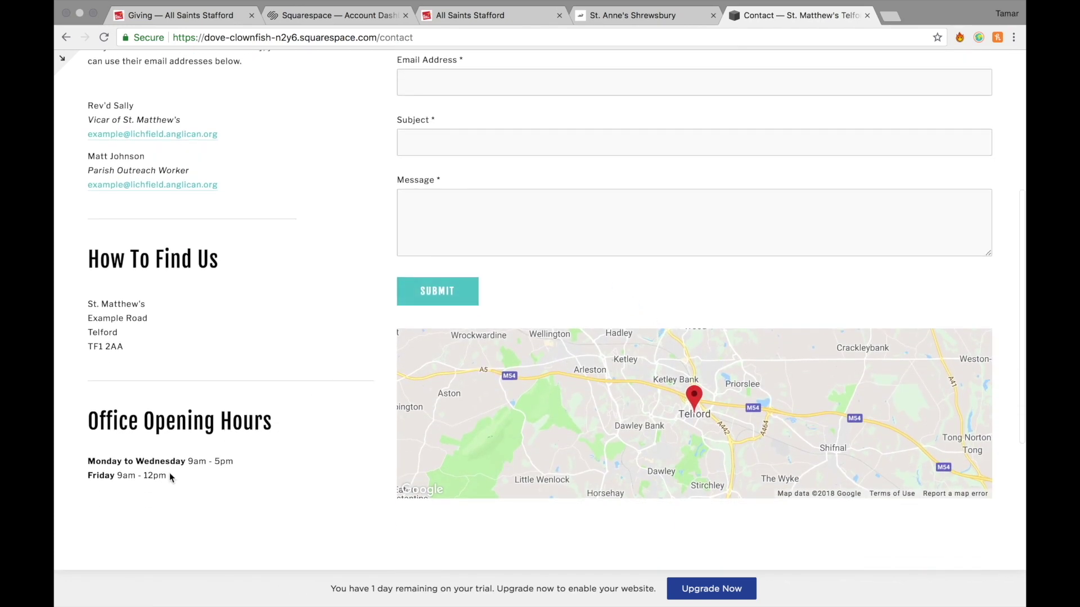
scroll(170, 472, down, 2)
scroll(301, 335, up, 4)
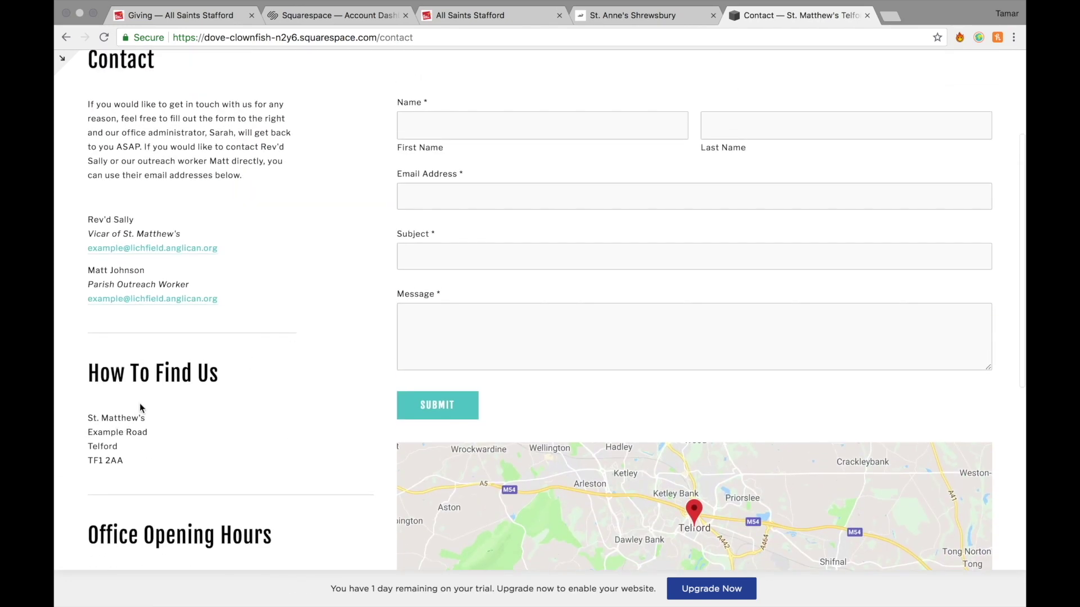
scroll(153, 370, up, 1)
scroll(264, 208, up, 2)
key(super+bracketleft)
Open the Donate page from its home-page tile and scroll through it.
click(835, 464)
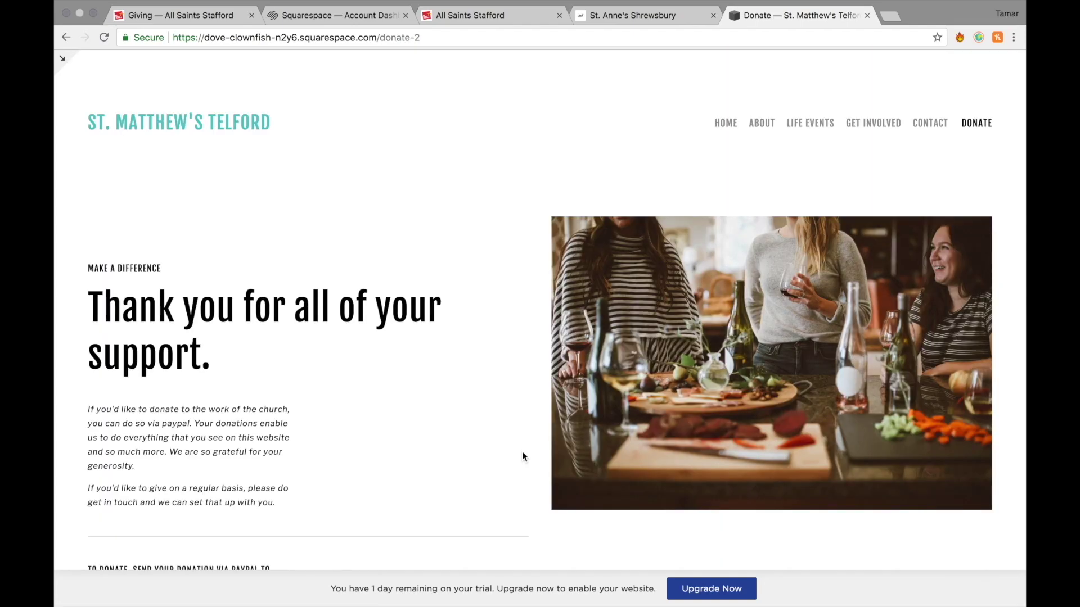
scroll(523, 454, down, 4)
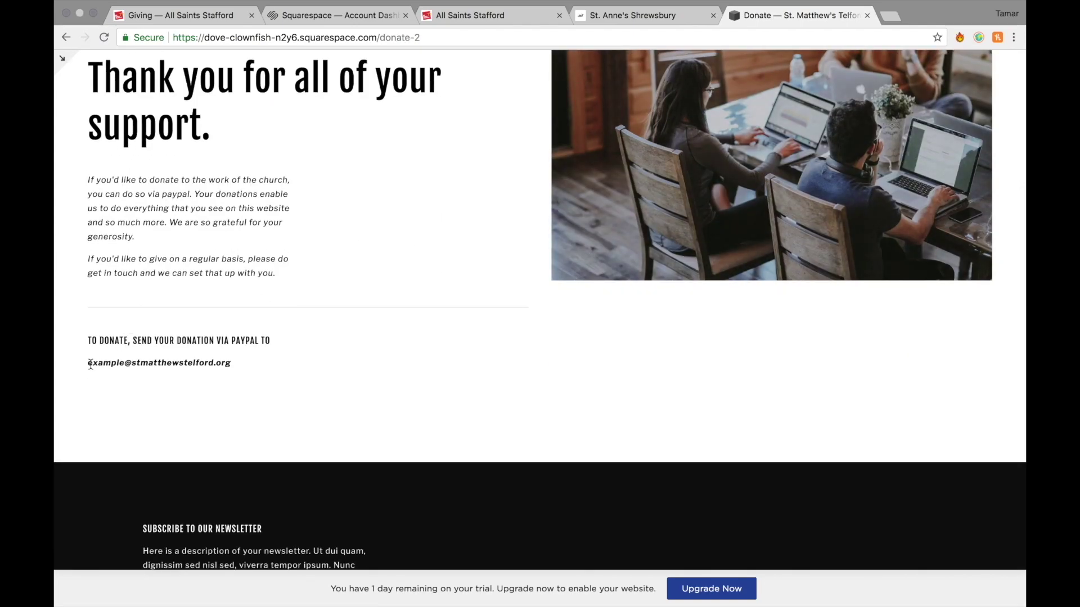
scroll(244, 358, up, 4)
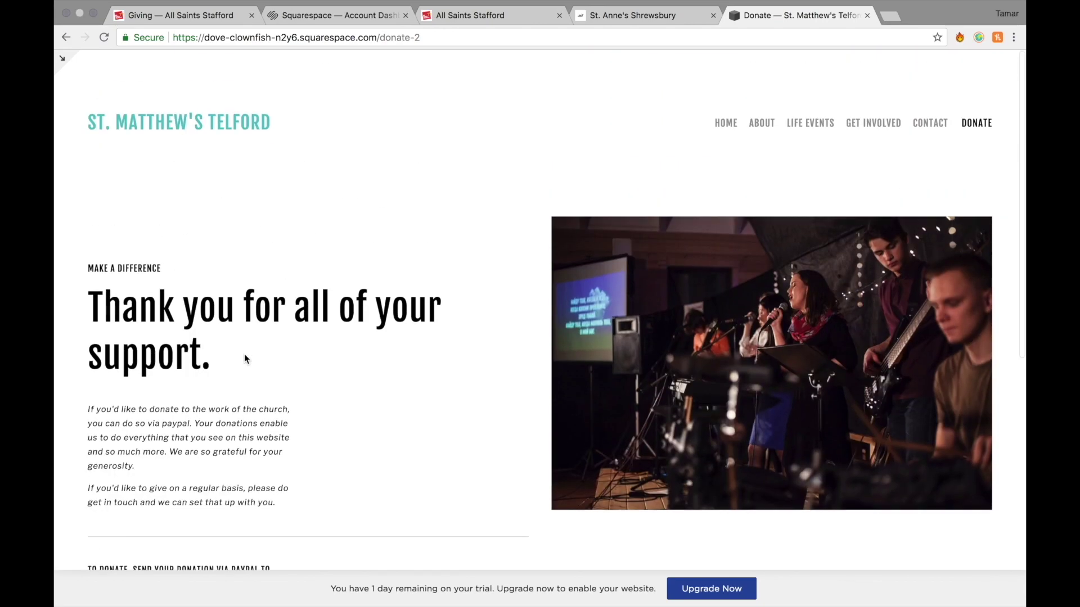
Open the Meet the Team page from the About menu and scroll through it.
mouse_move(768, 124)
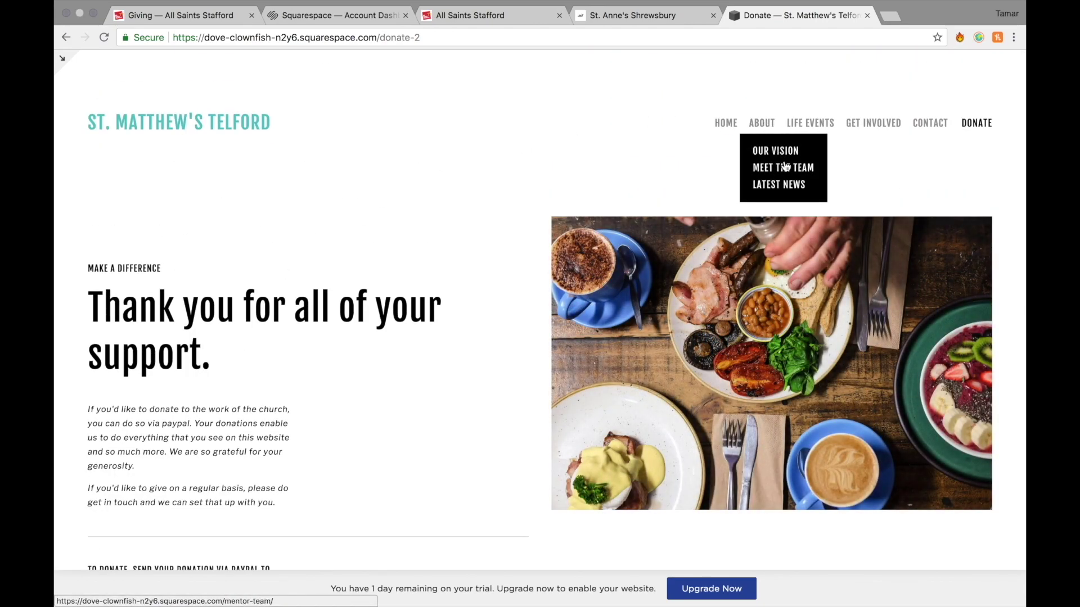
click(787, 168)
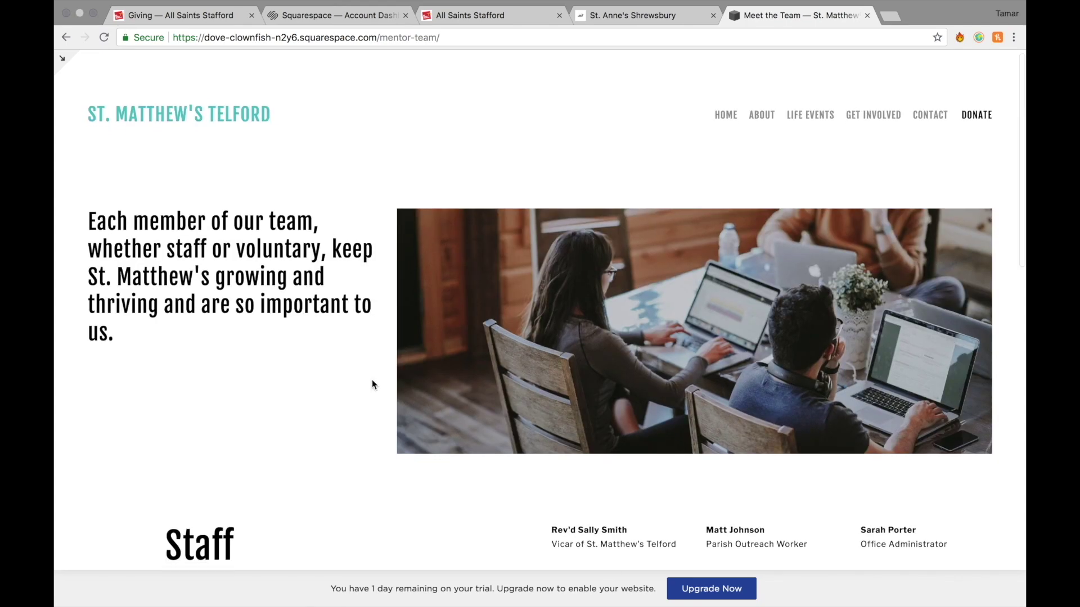
scroll(372, 381, down, 6)
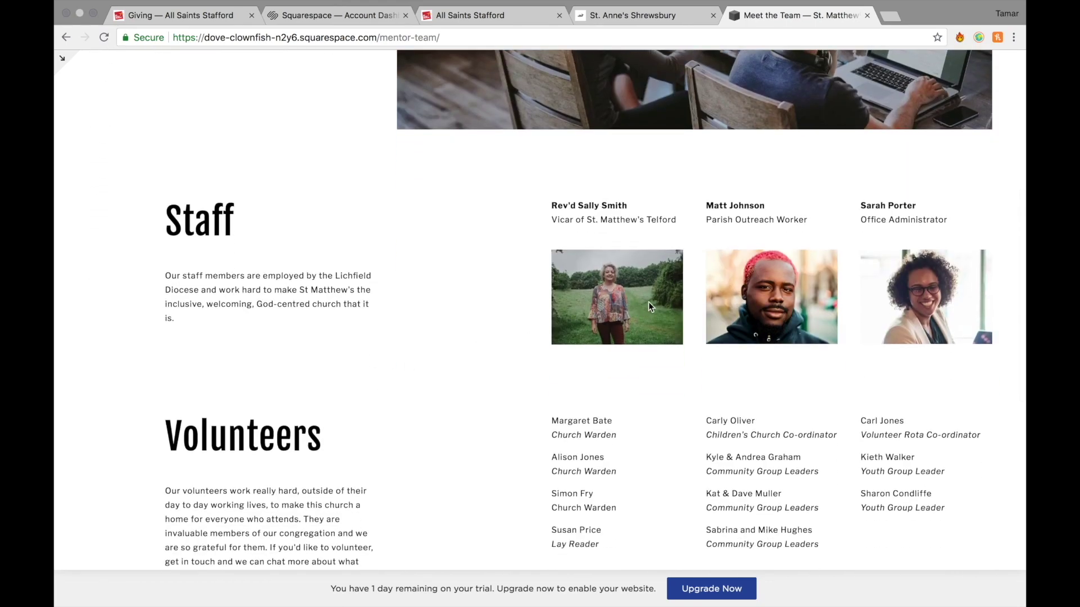
scroll(1008, 349, down, 3)
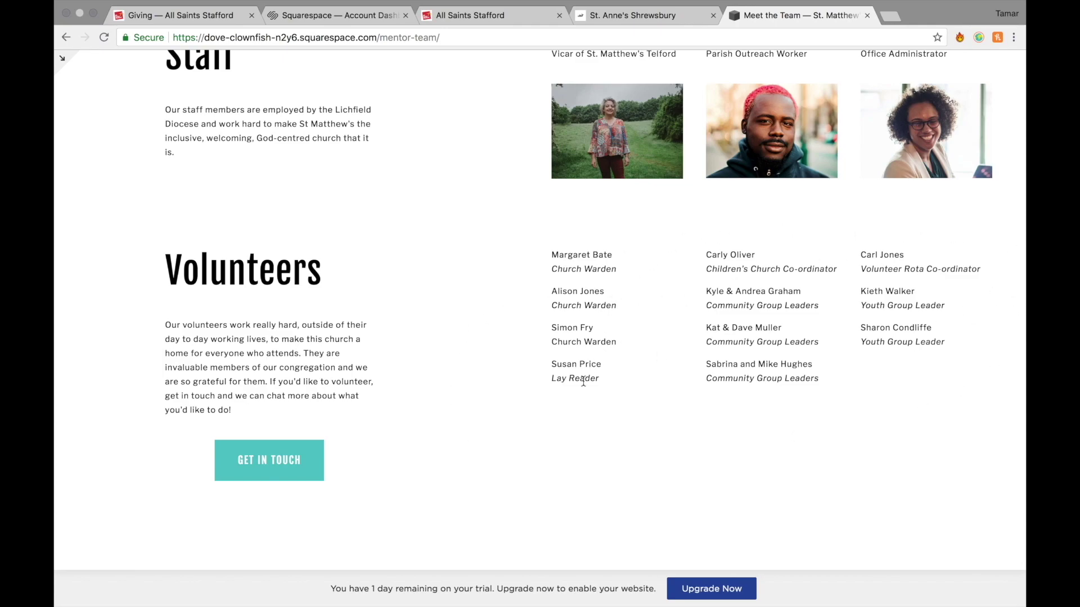
scroll(301, 377, down, 2)
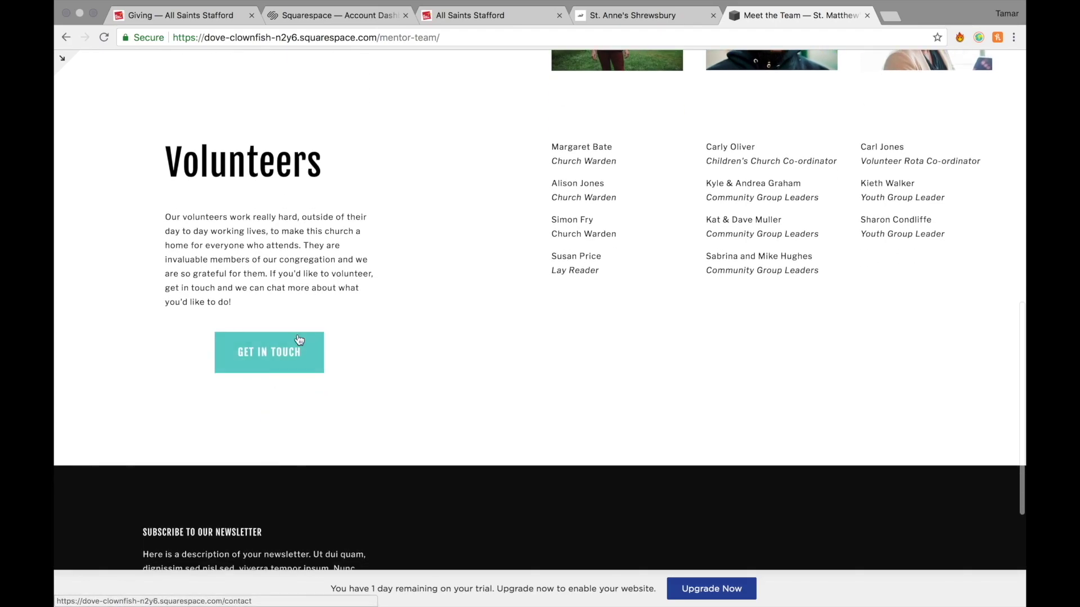
scroll(298, 375, up, 10)
Open the Latest News page and glance through it.
mouse_move(752, 119)
click(761, 184)
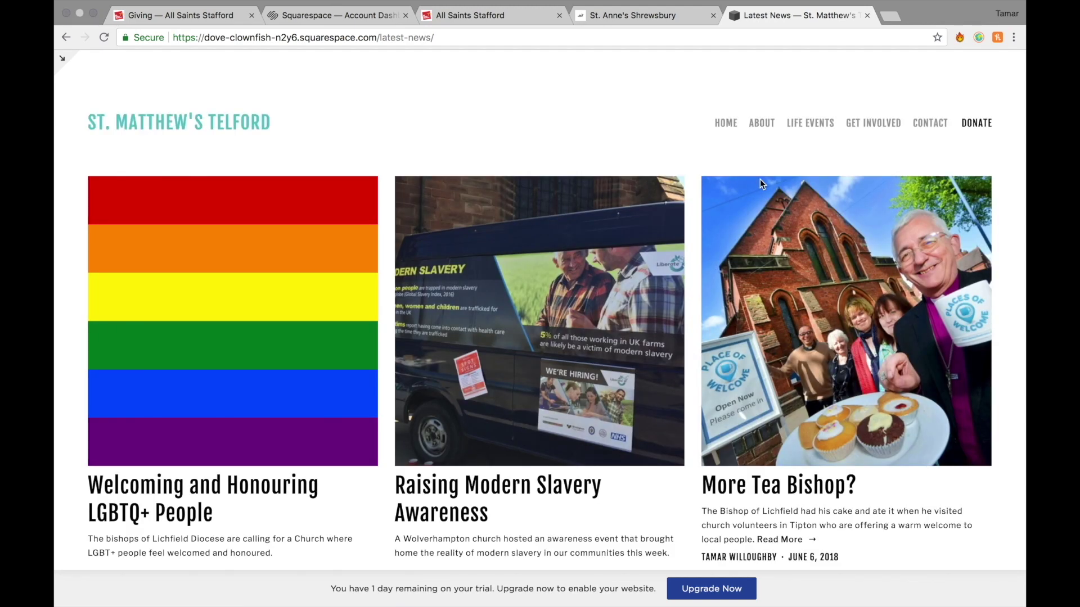
scroll(682, 399, down, 3)
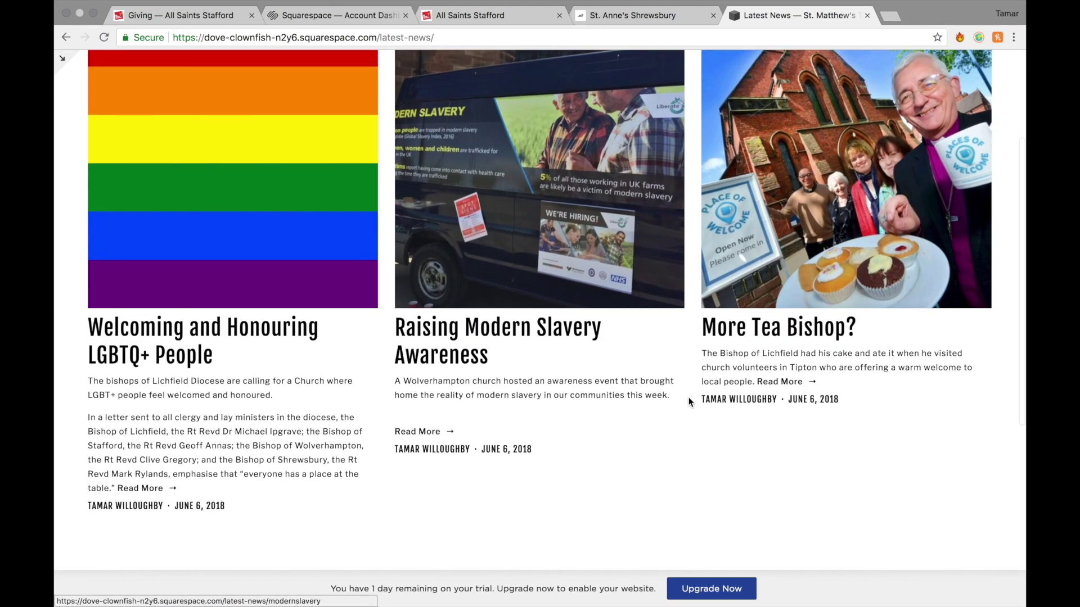
scroll(690, 402, up, 3)
Visit the Community Groups and Contact pages, then return to the home page.
mouse_move(887, 128)
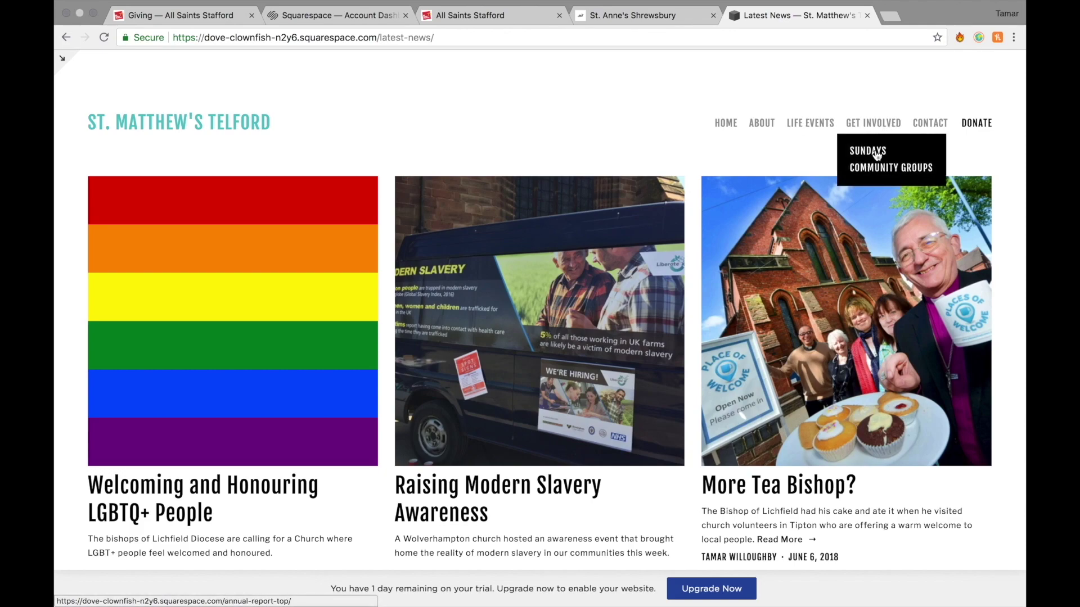
click(883, 168)
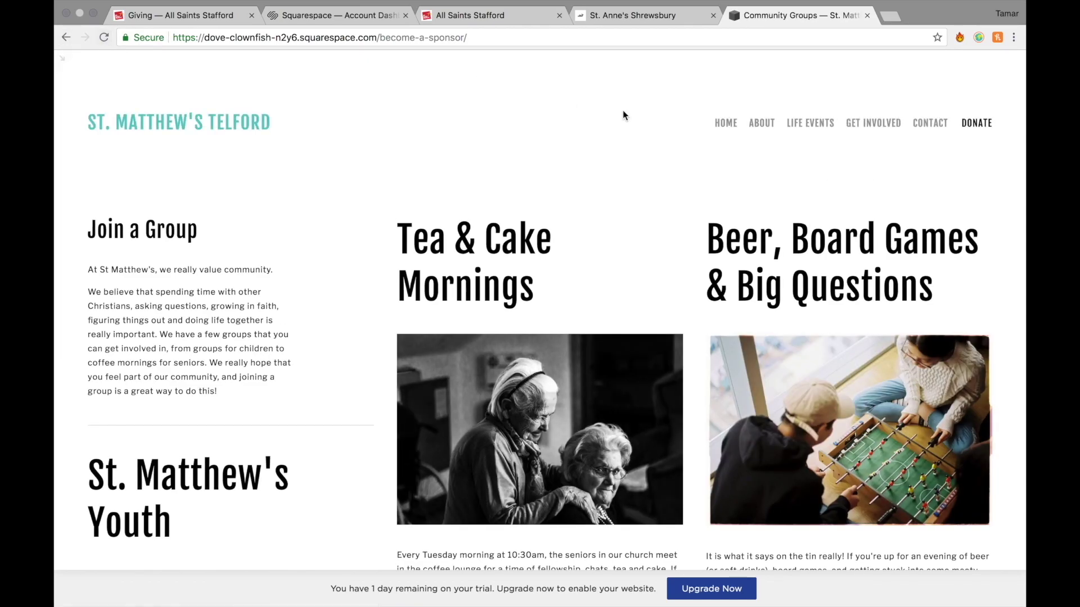
click(938, 126)
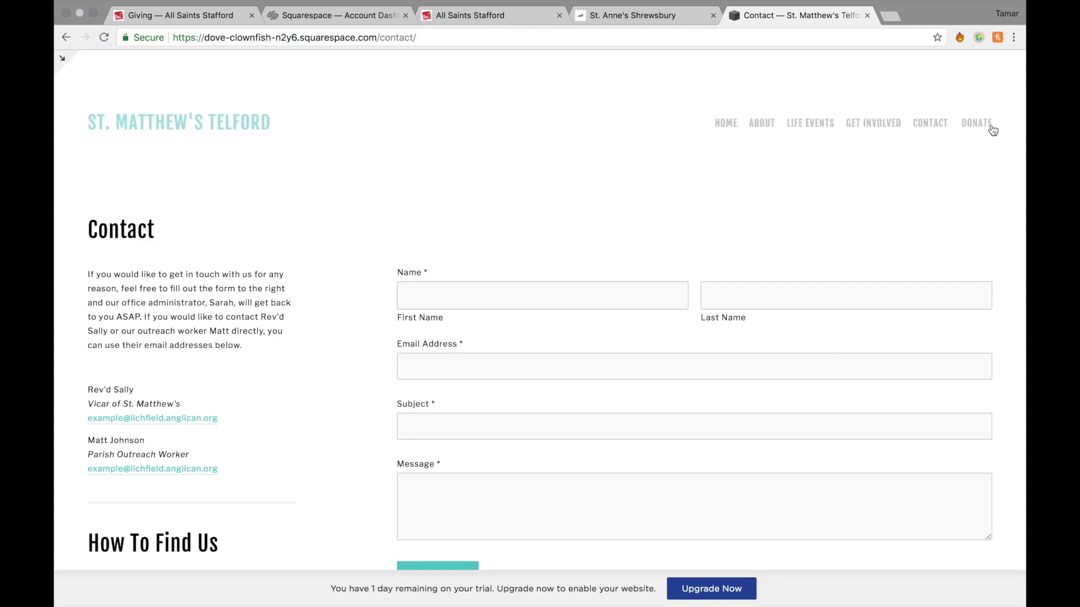
click(718, 125)
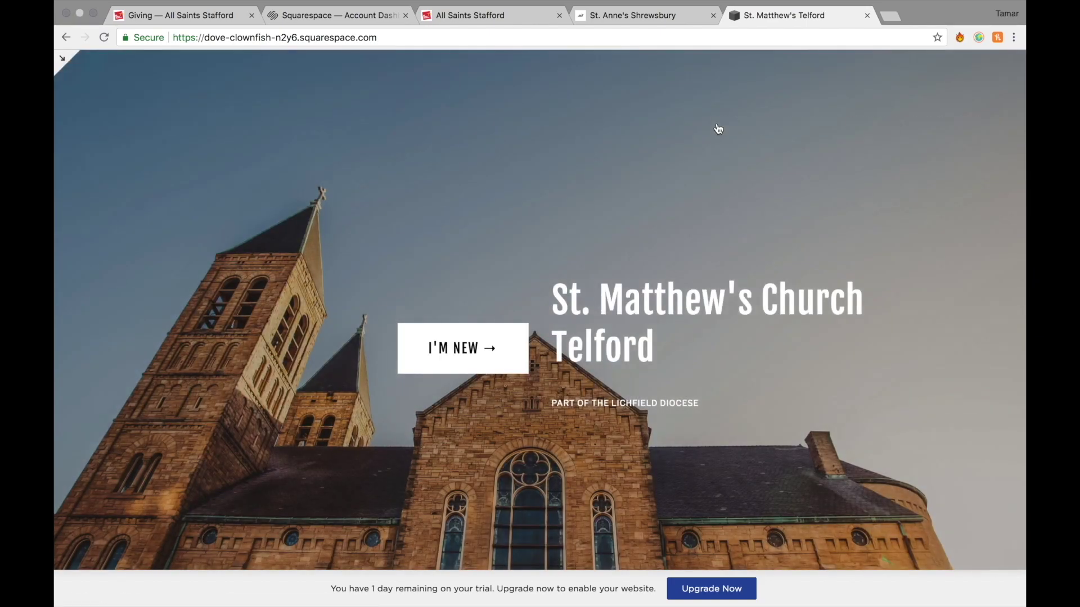
Scroll the home page, then switch to the All Saints Stafford and St. Anne's Shrewsbury tabs.
scroll(724, 337, down, 15)
scroll(724, 342, down, 15)
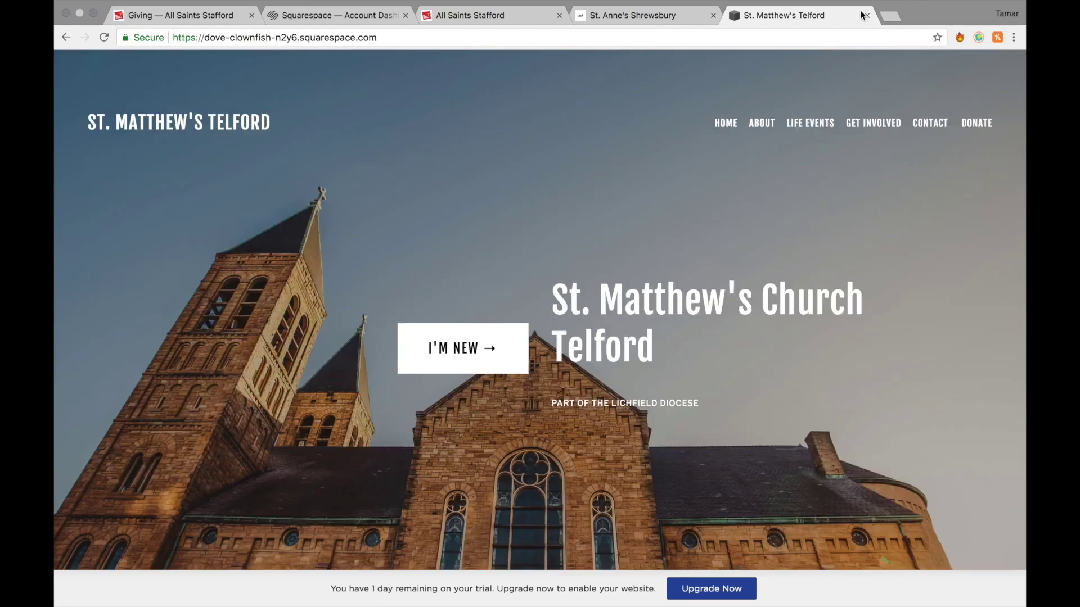
click(476, 18)
click(651, 15)
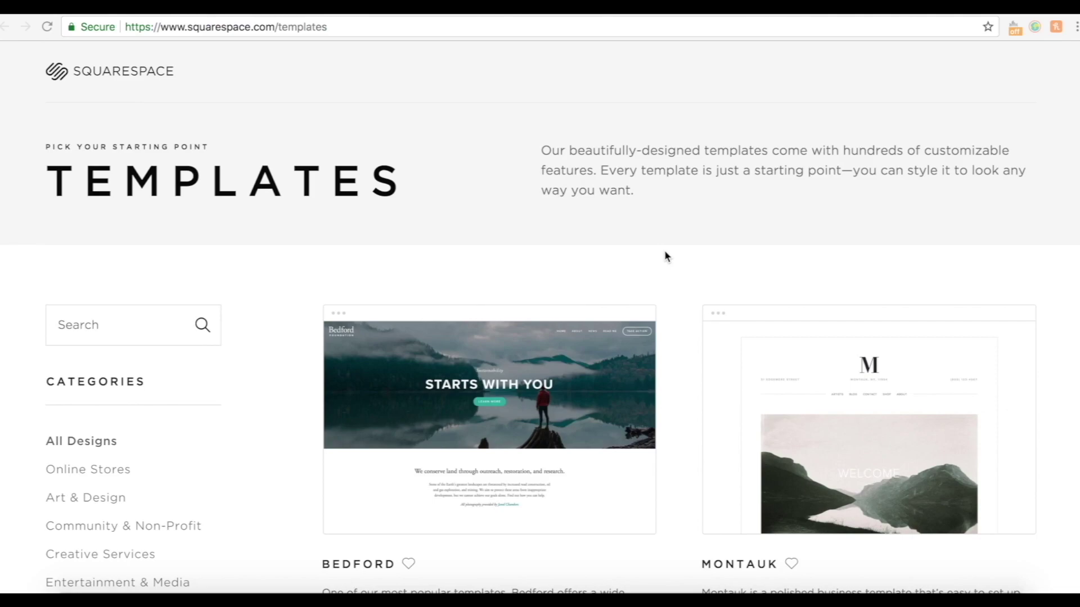
Filter the templates gallery to Community & Non-Profit and browse the results.
scroll(761, 408, down, 10)
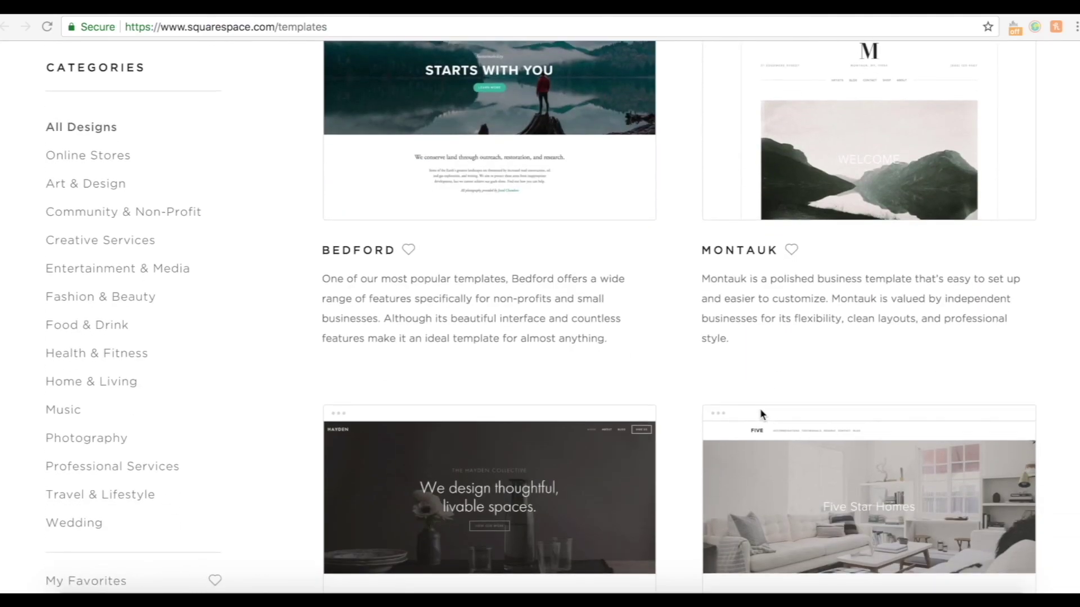
scroll(760, 411, down, 5)
scroll(761, 411, up, 8)
scroll(761, 409, up, 2)
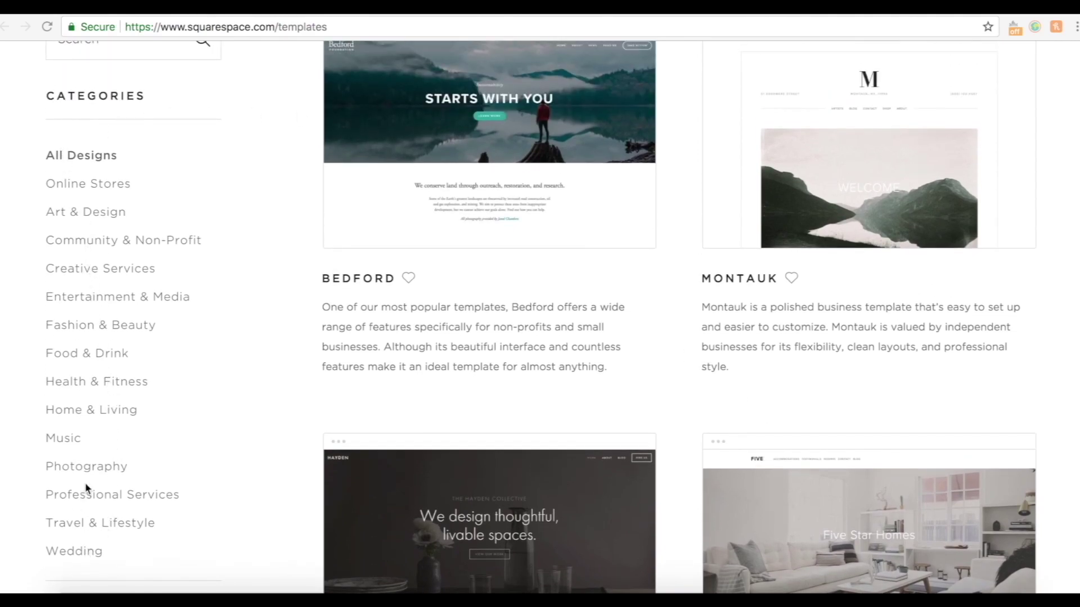
click(122, 242)
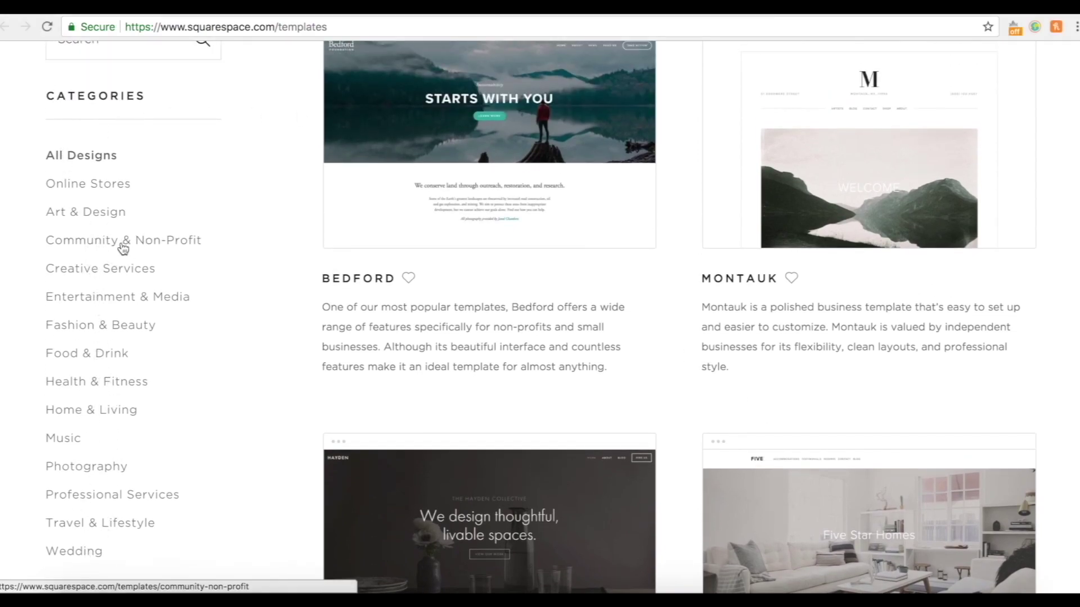
mouse_move(867, 231)
scroll(867, 281, up, 2)
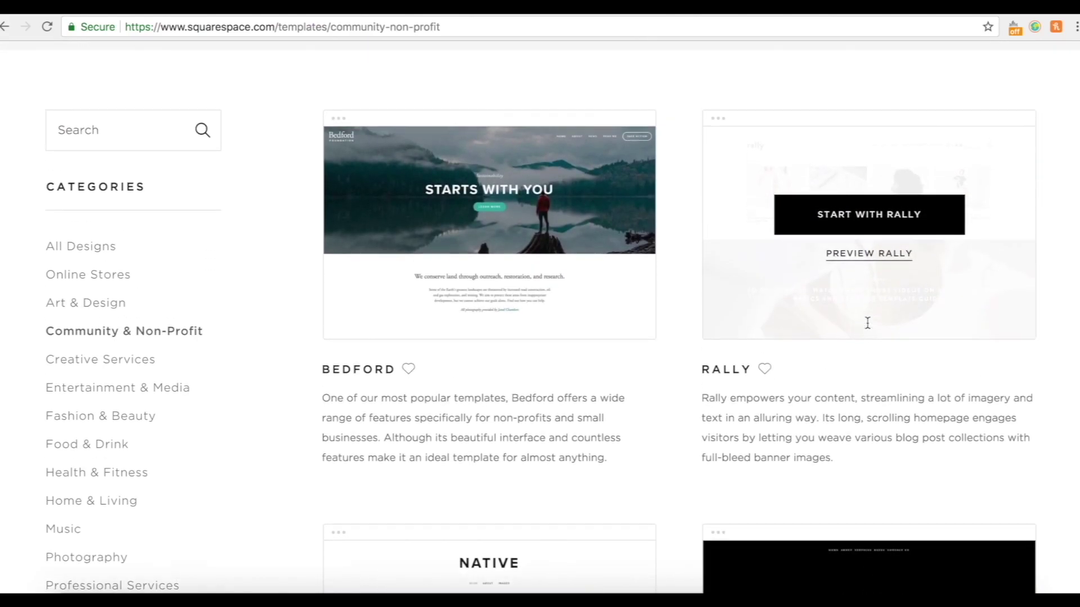
scroll(654, 494, down, 8)
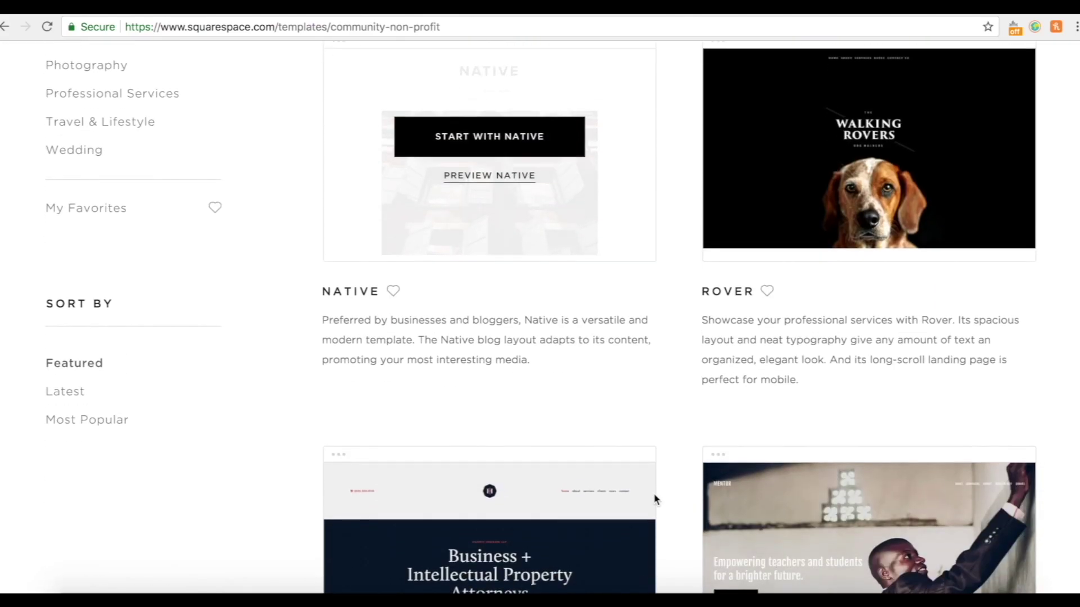
scroll(647, 496, up, 5)
scroll(180, 222, up, 2)
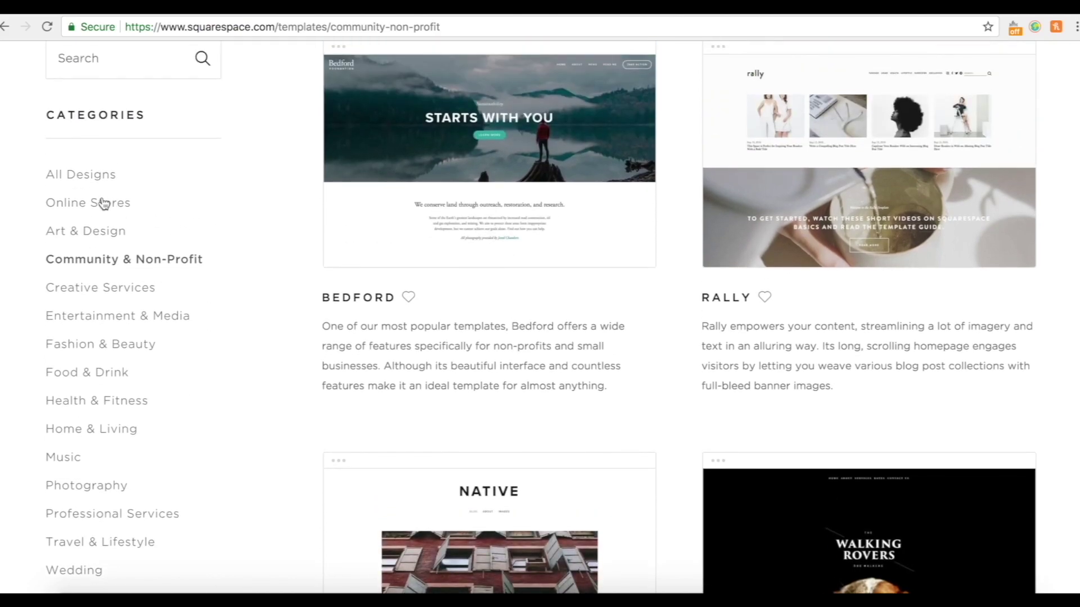
Switch back to All Designs and bring the Five template into view.
click(93, 179)
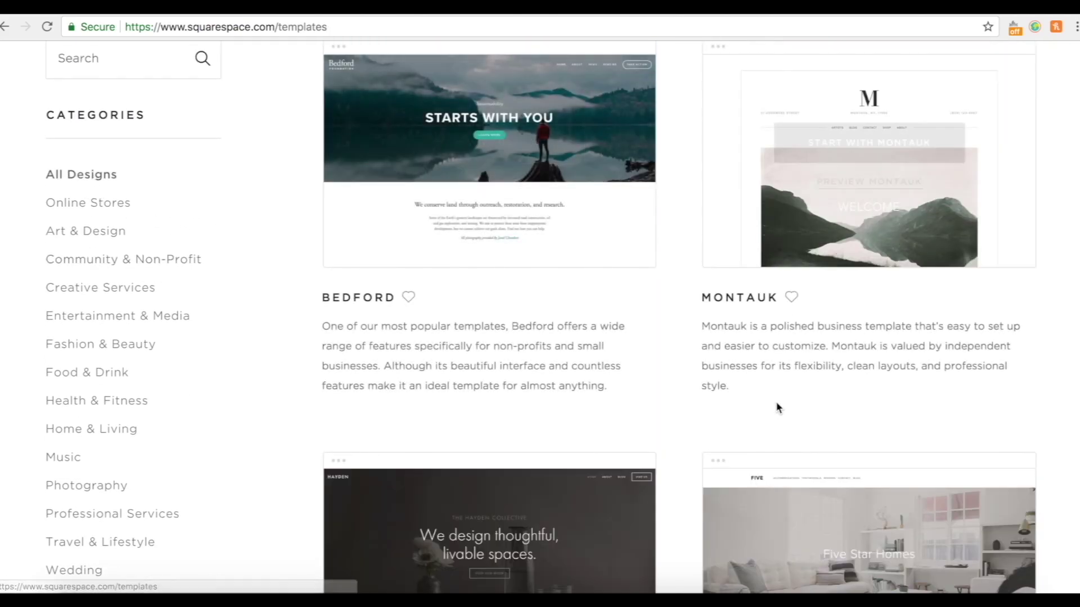
scroll(776, 407, down, 4)
scroll(777, 406, down, 1)
mouse_move(1011, 282)
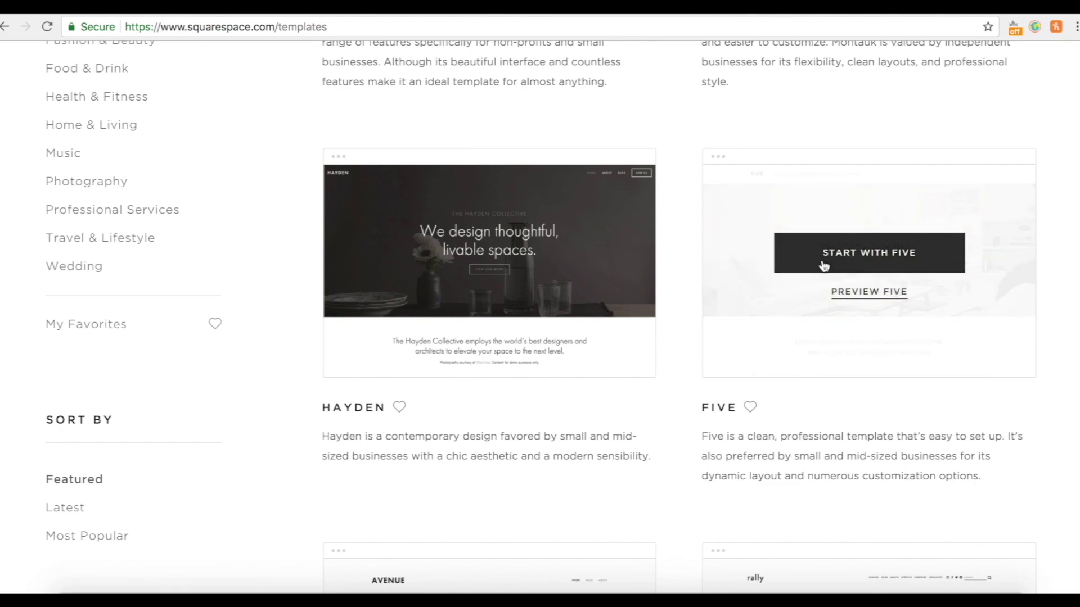
mouse_move(757, 268)
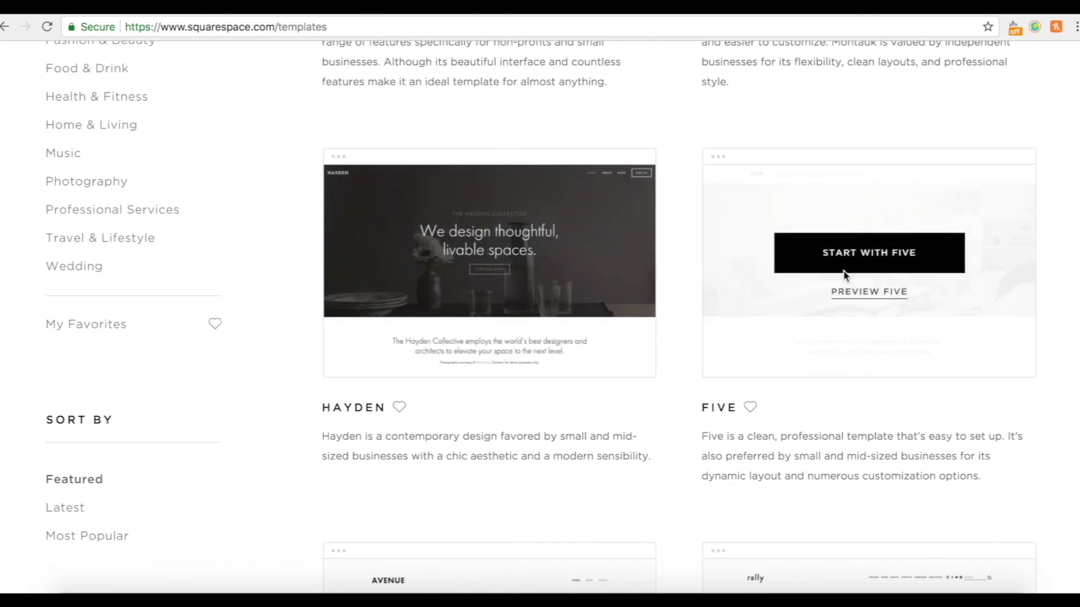
Start a site from the Five template, title it 'Example Church', and finish setup.
click(871, 261)
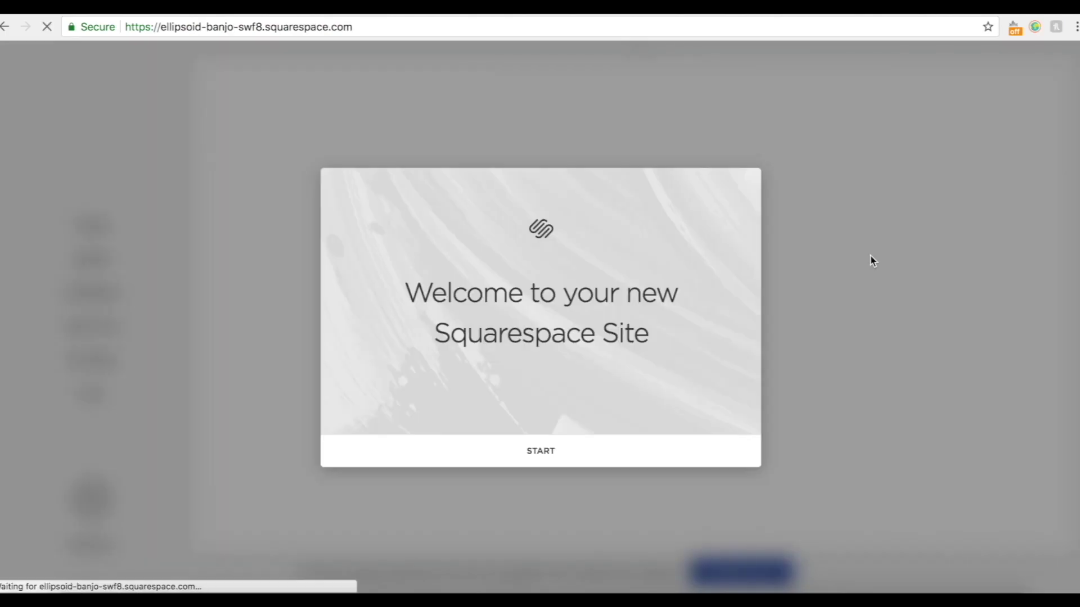
click(540, 459)
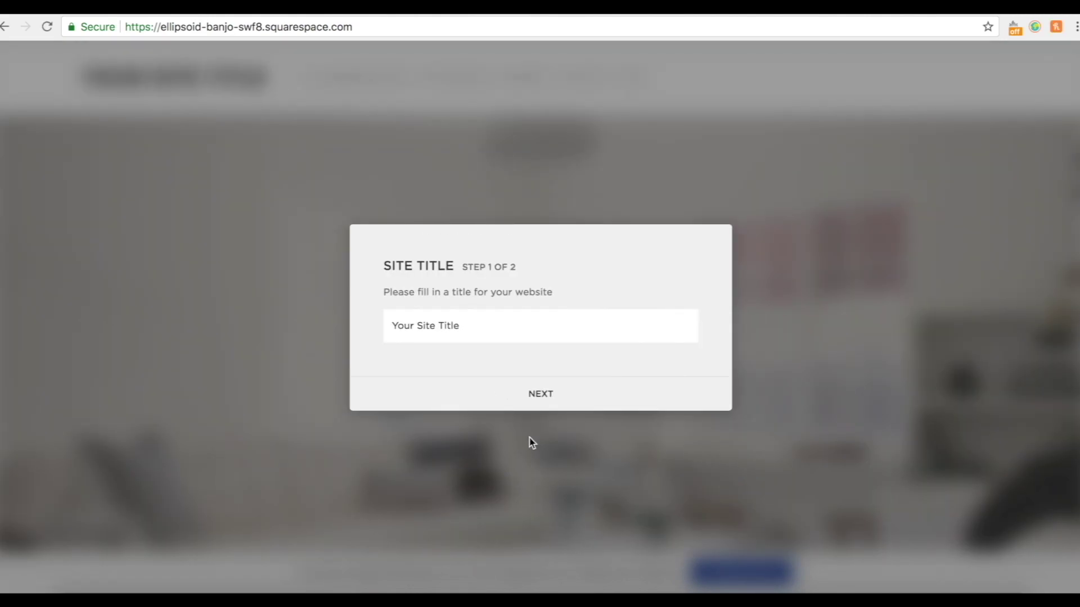
click(474, 330)
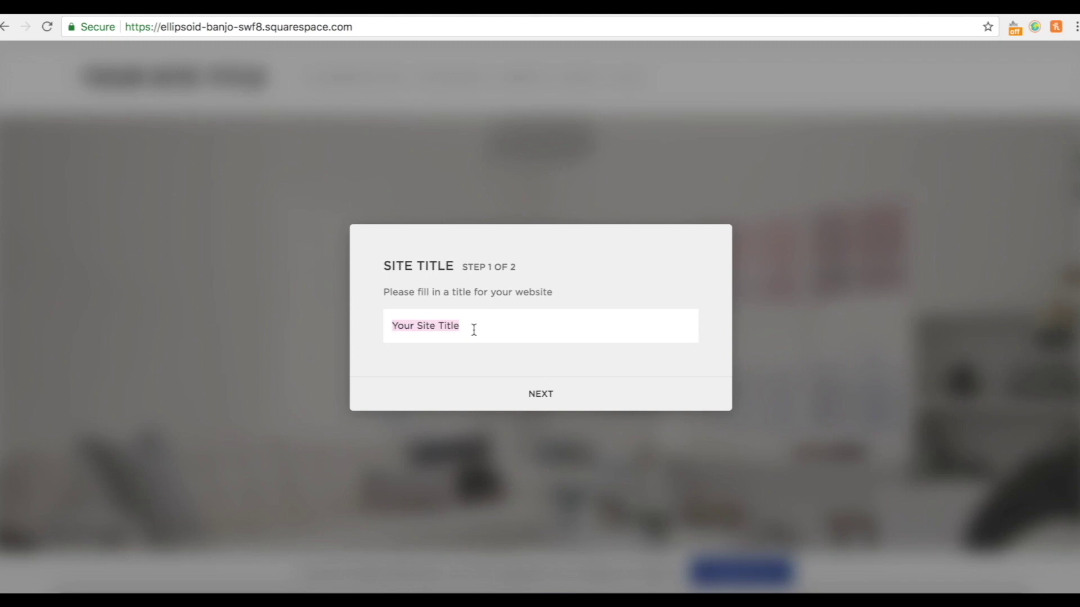
key(BackSpace)
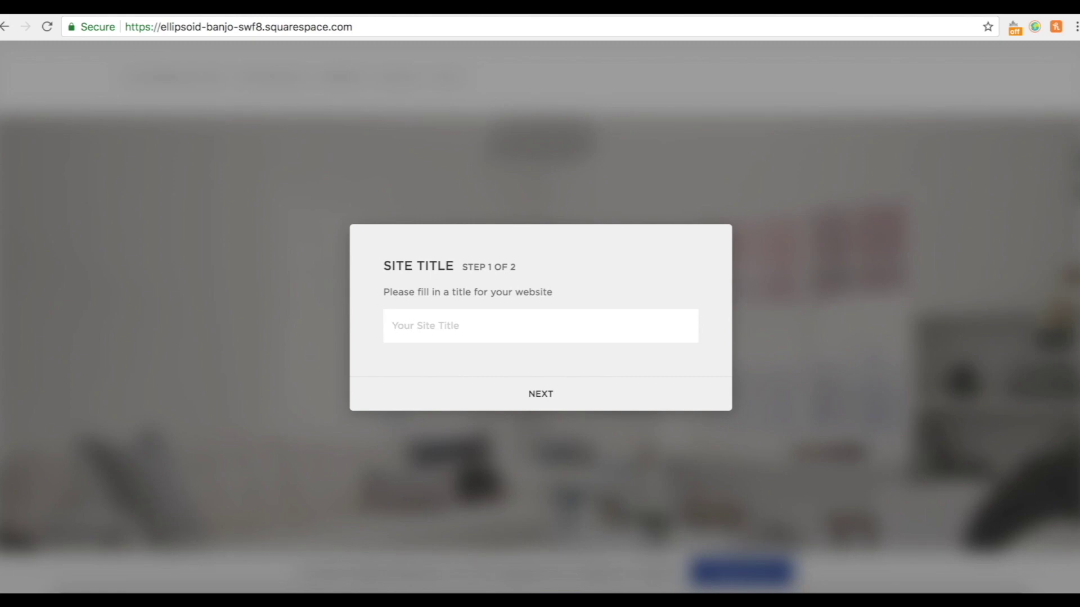
text(Example)
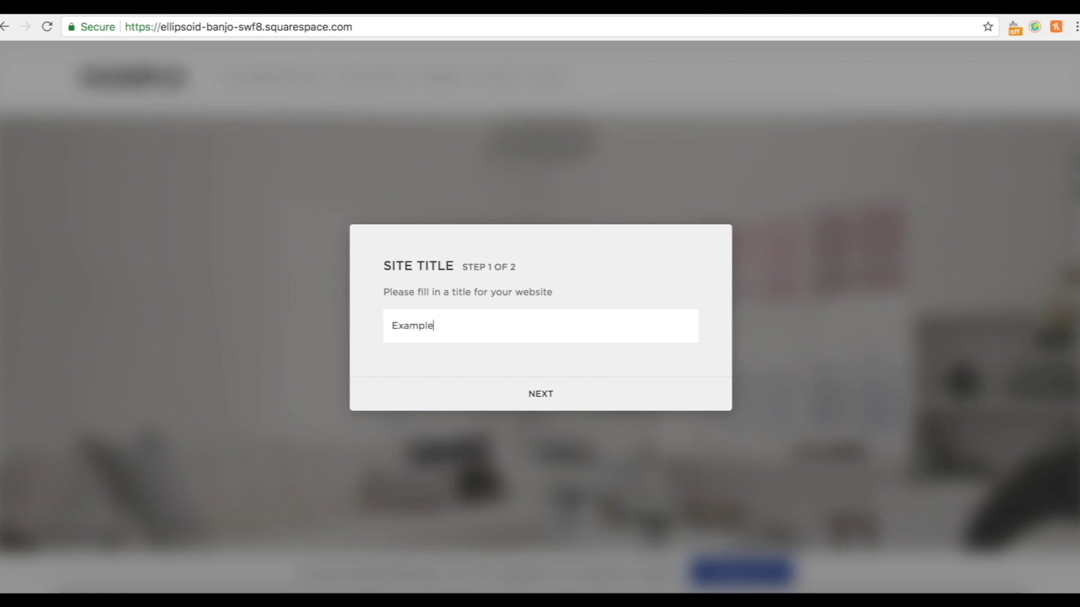
text( Church)
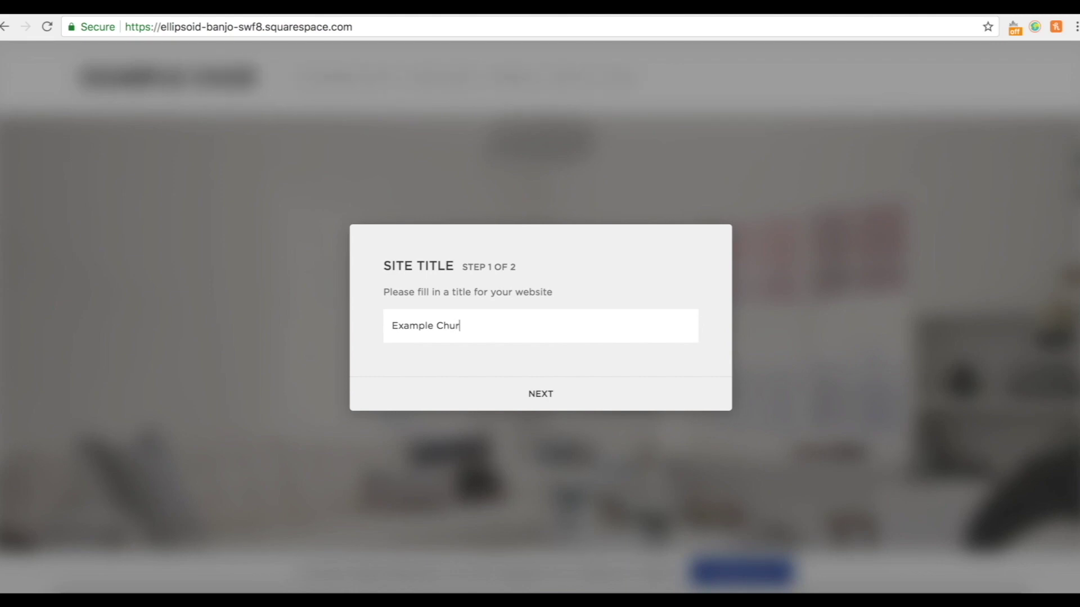
key(Return)
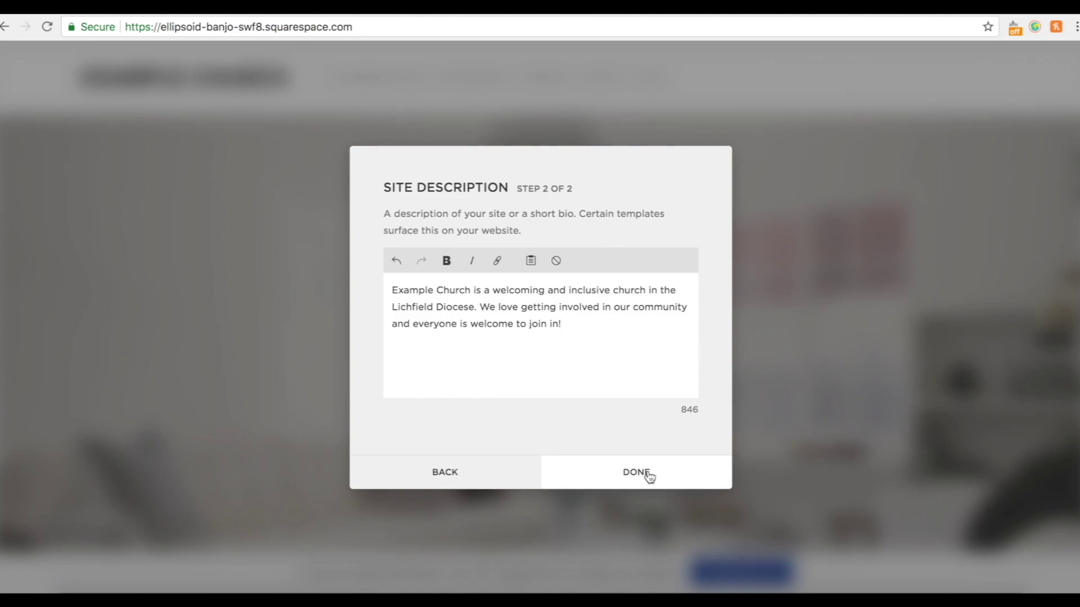
click(649, 475)
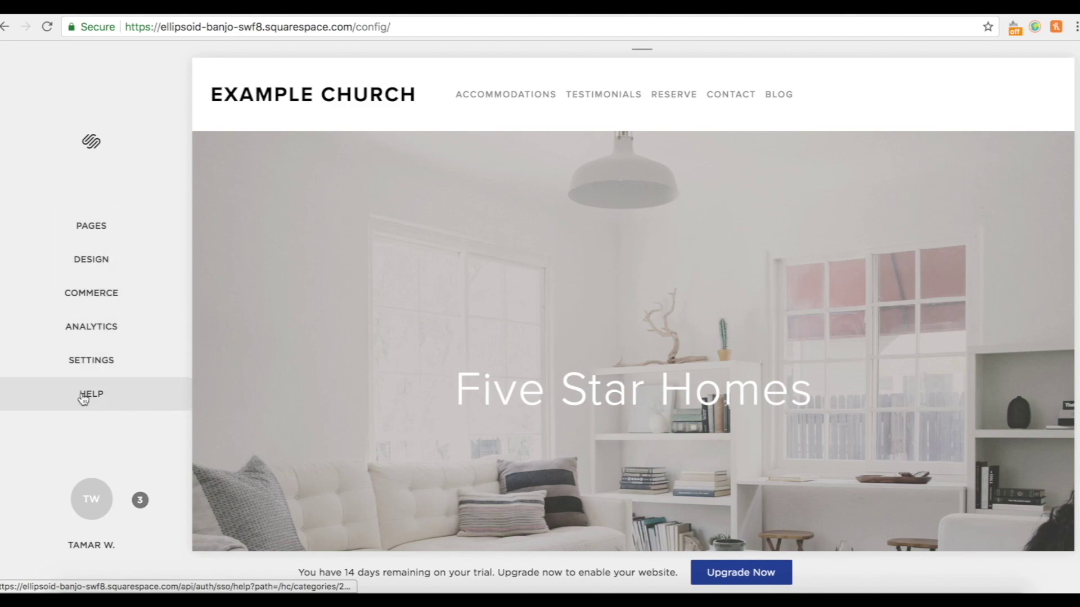
Open the Pages panel listing the demo pages of the Example Church site.
click(104, 233)
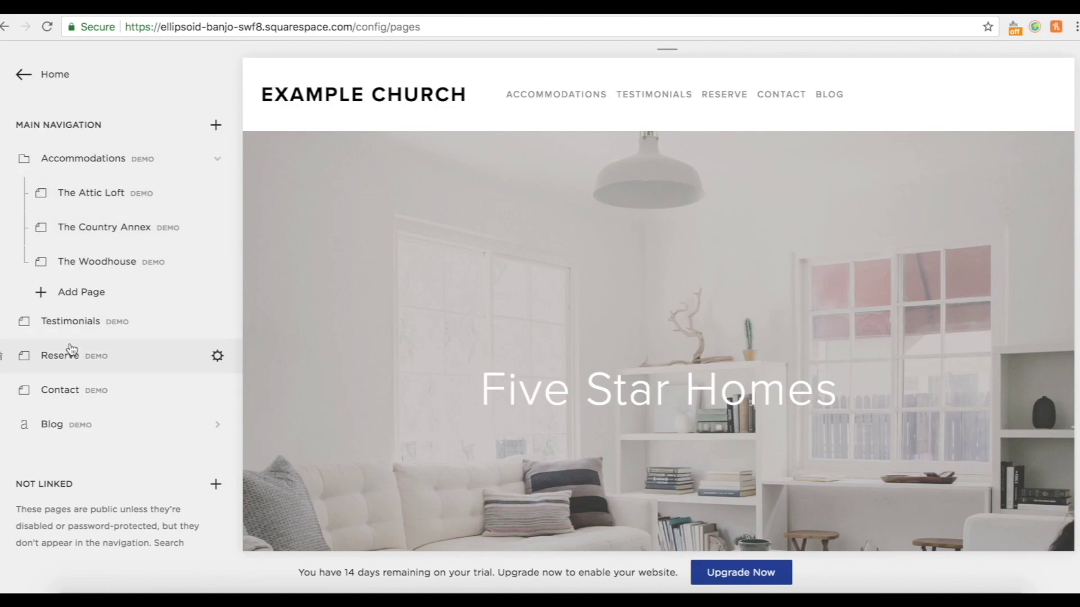
mouse_move(515, 104)
scroll(144, 360, down, 2)
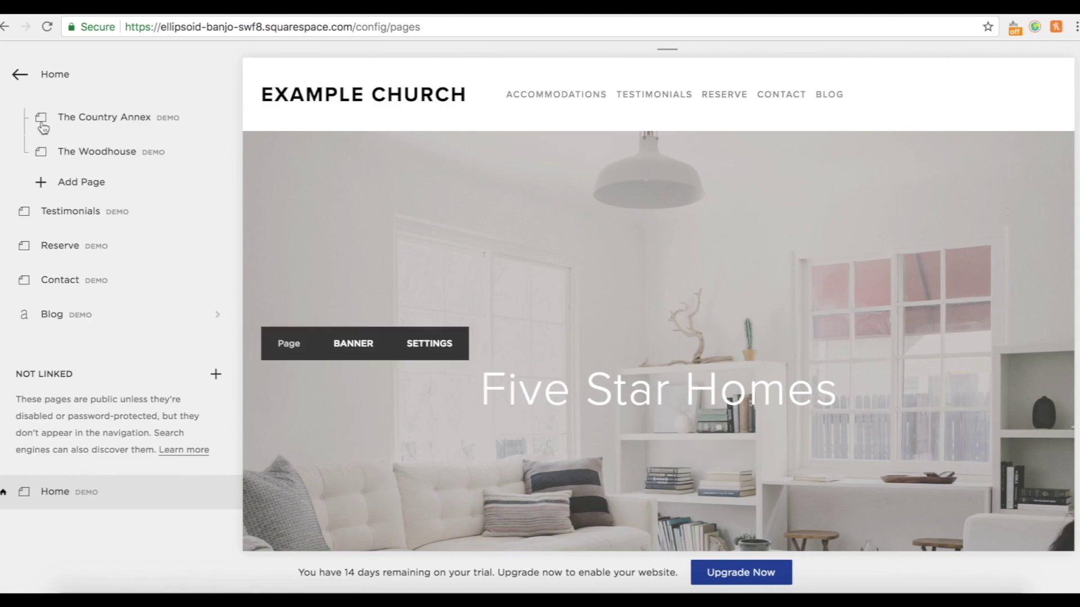
scroll(104, 407, up, 2)
scroll(141, 514, down, 2)
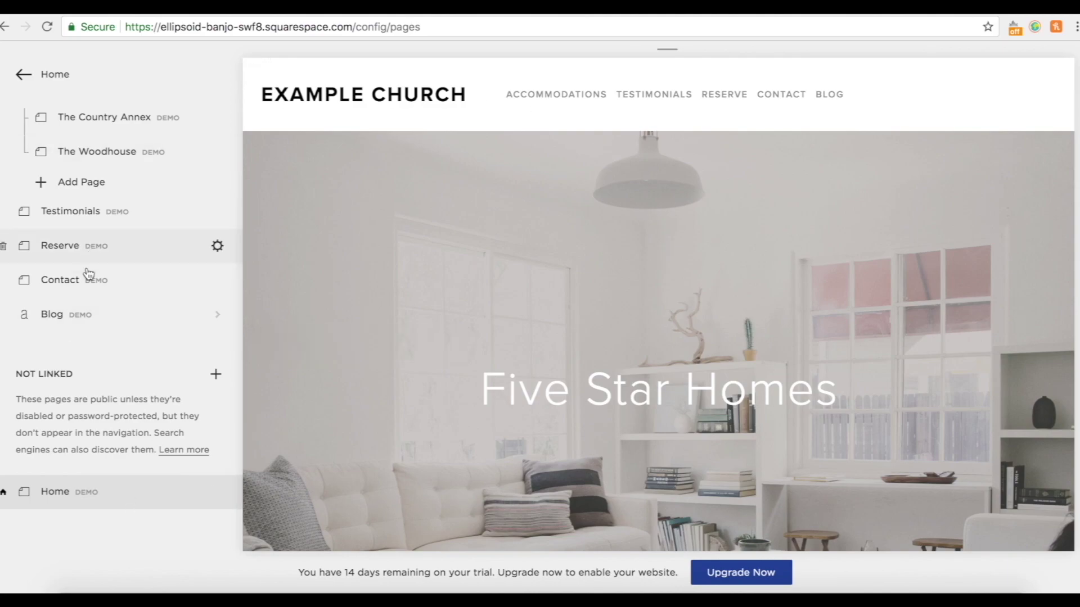
scroll(86, 301, up, 2)
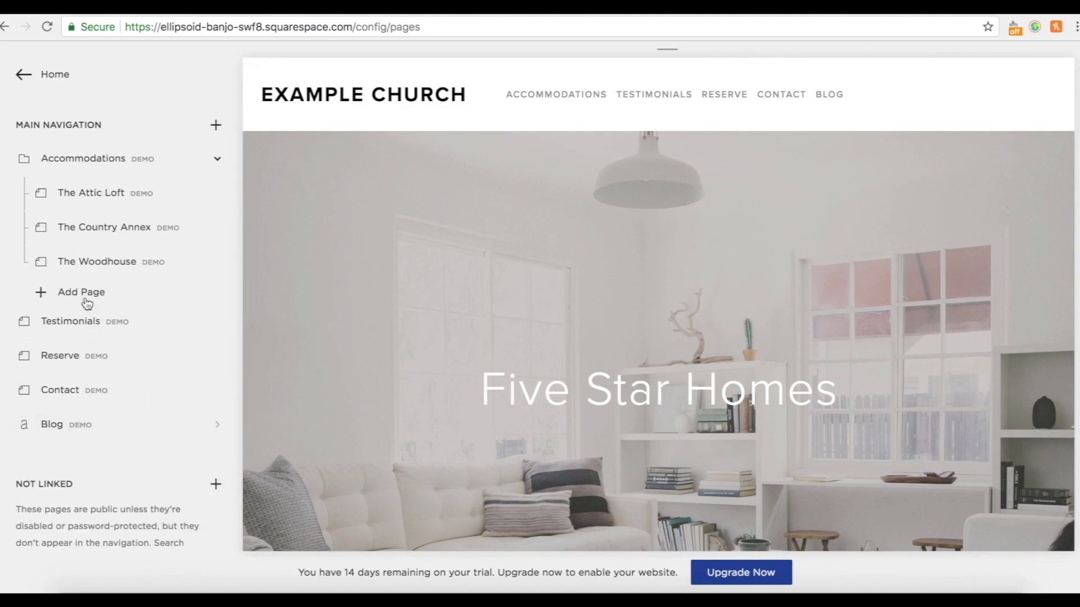
click(20, 72)
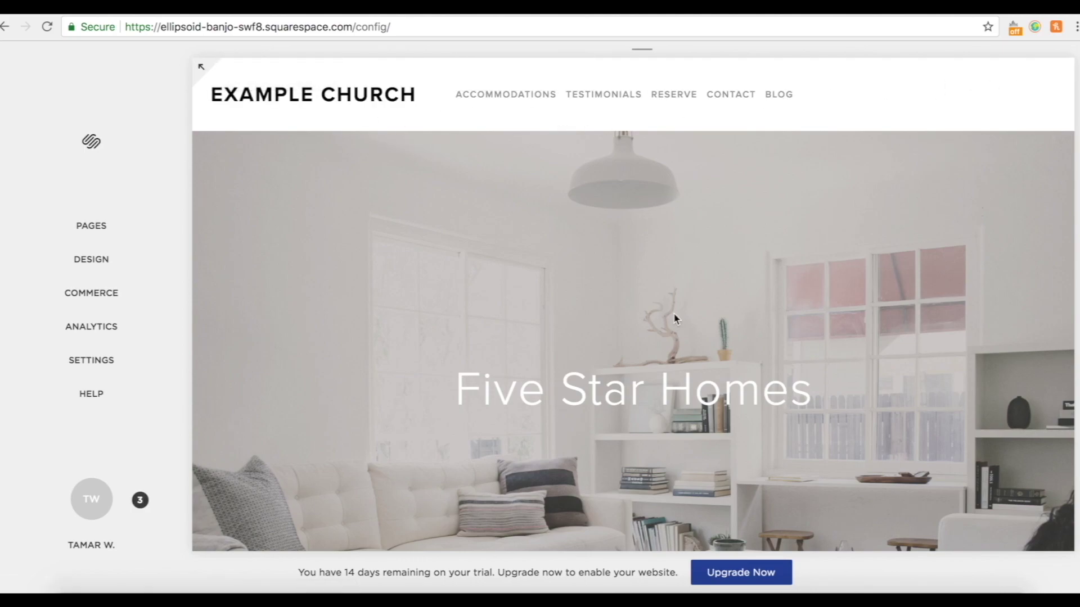
Scroll the Example Church preview and open the Design menu.
scroll(674, 314, down, 5)
scroll(673, 314, up, 3)
scroll(682, 452, down, 3)
scroll(682, 450, up, 5)
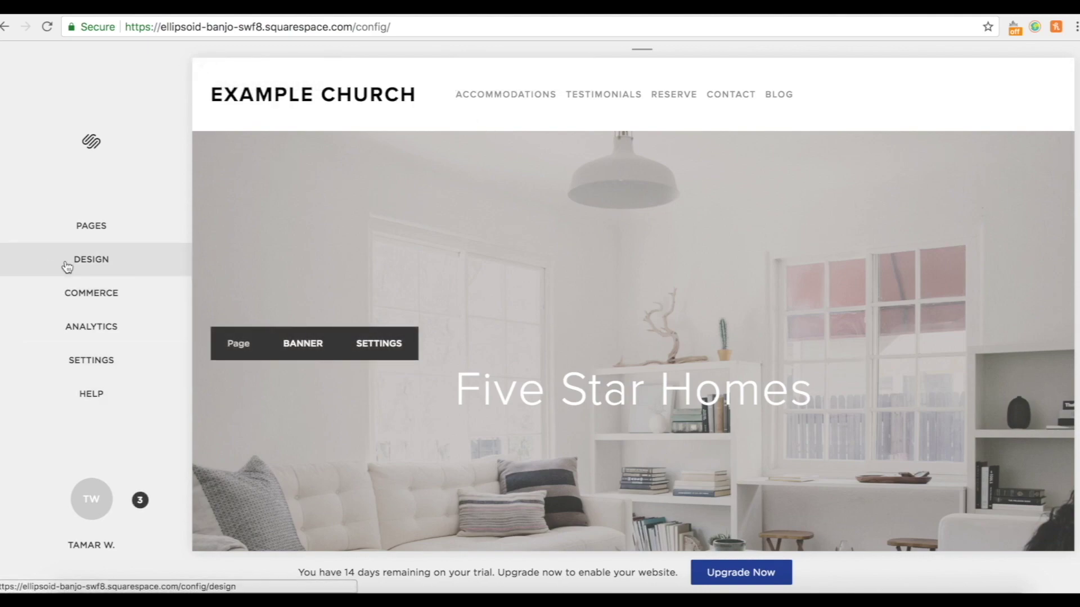
click(101, 271)
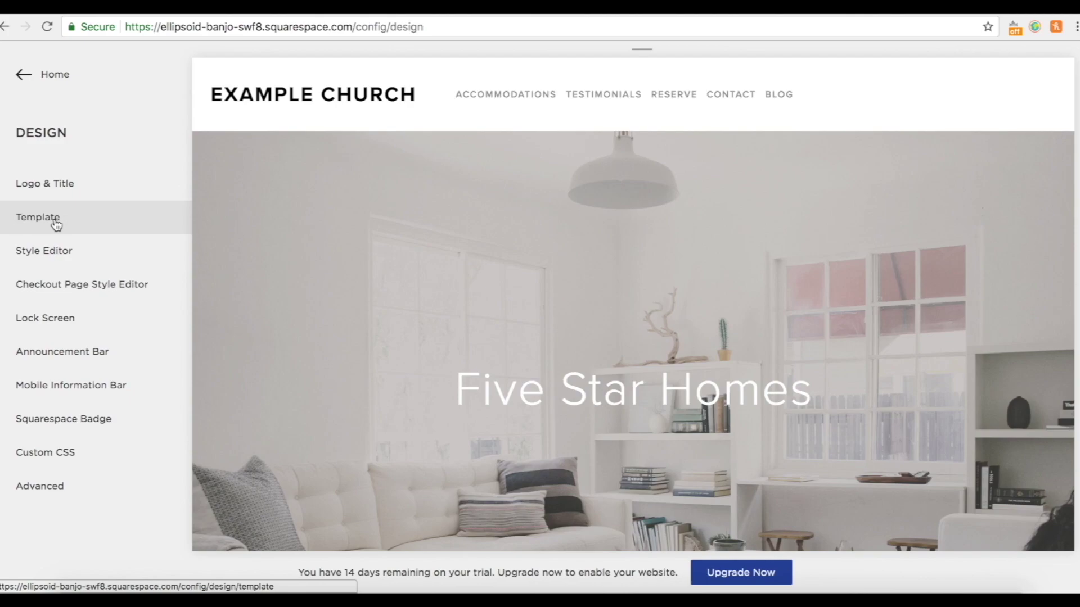
Scroll the preview again, then bring up the Style Editor.
mouse_move(270, 111)
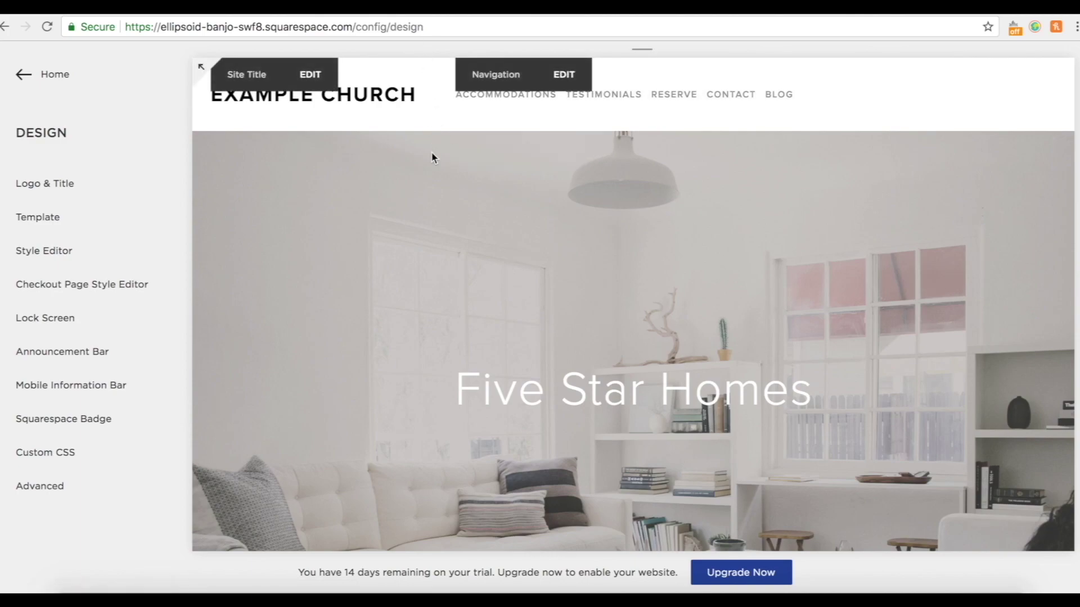
scroll(415, 366, down, 3)
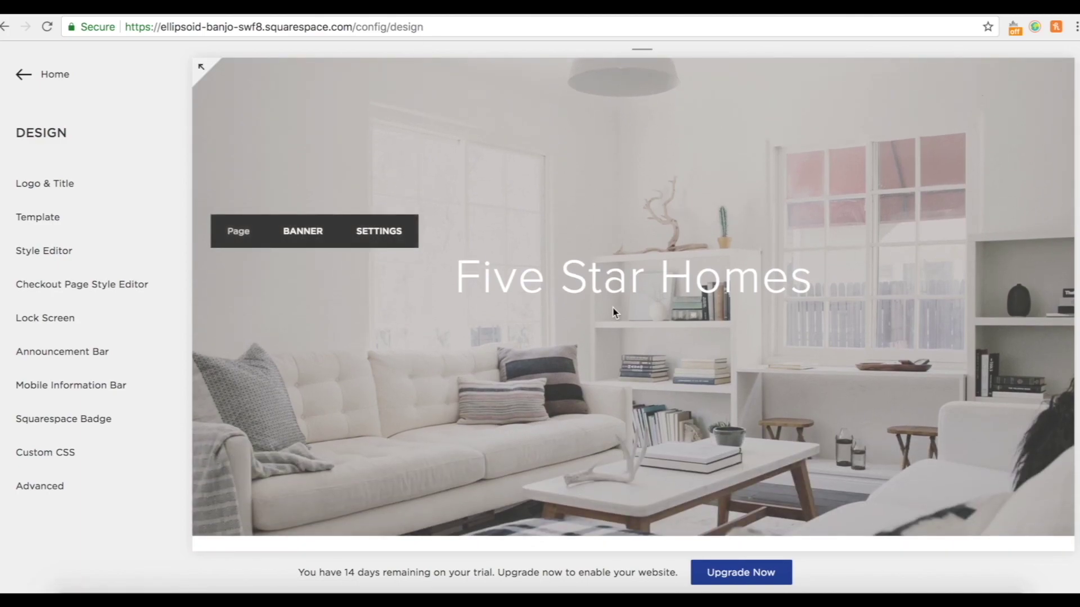
scroll(613, 312, up, 1)
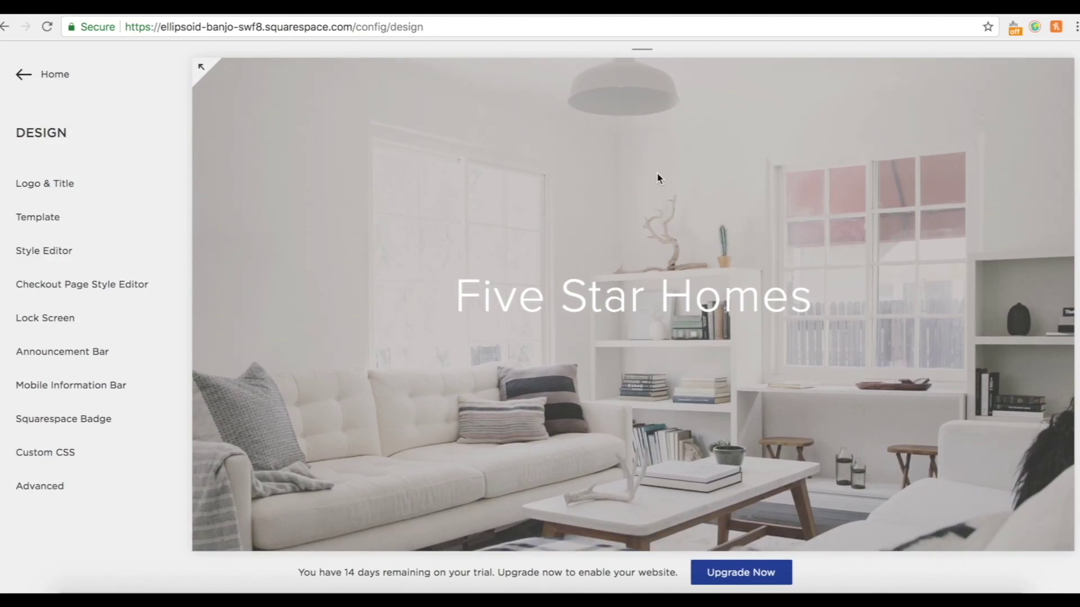
scroll(638, 323, up, 2)
scroll(636, 332, down, 4)
scroll(637, 332, down, 5)
scroll(637, 332, up, 7)
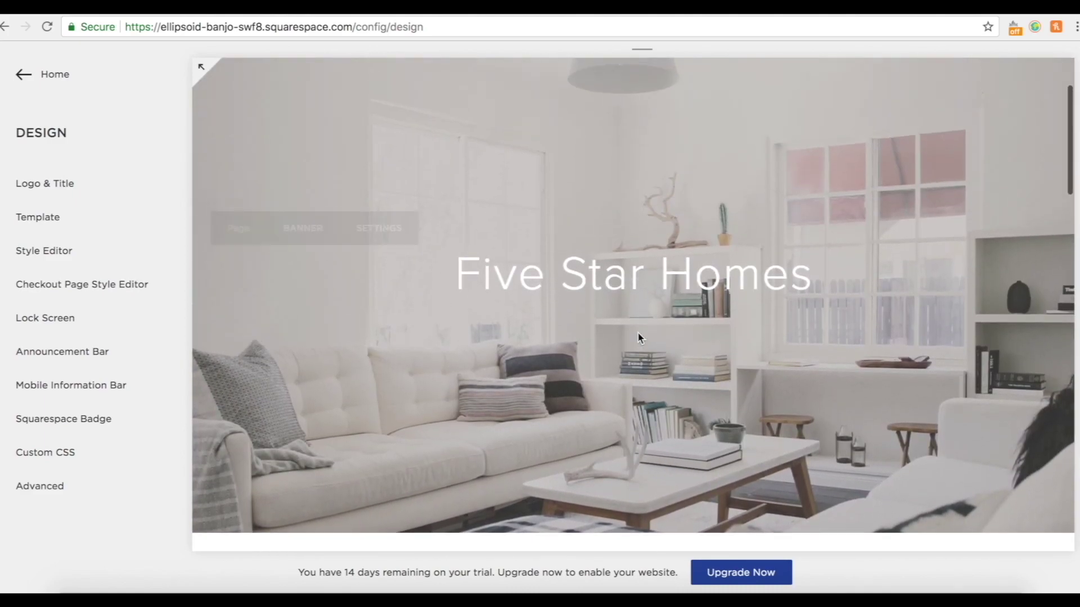
click(41, 265)
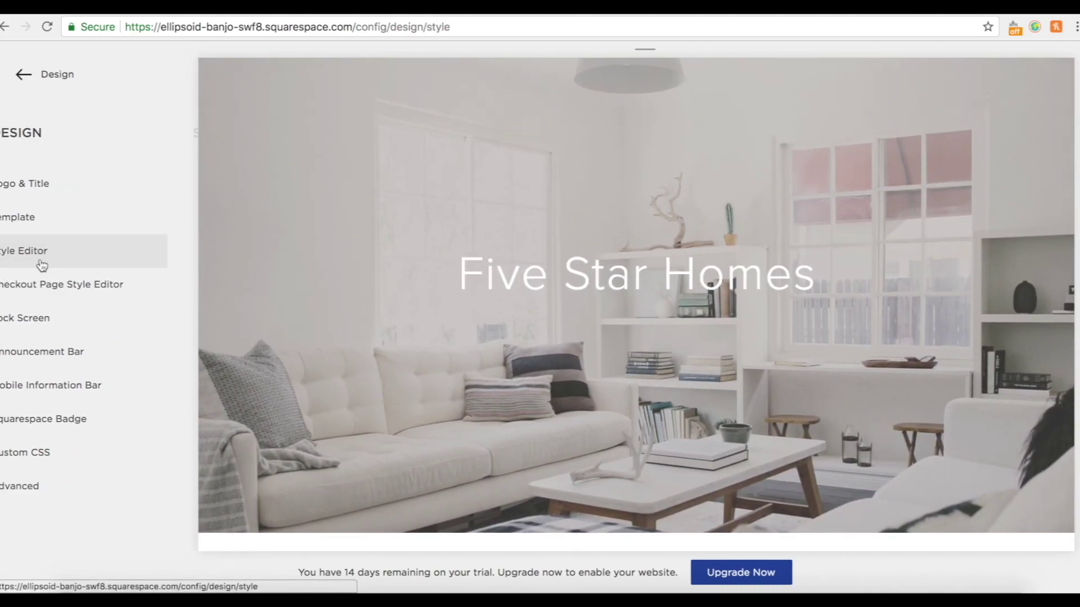
Review the Style Editor's blog and button settings, then back out to the Home menu.
scroll(121, 439, down, 10)
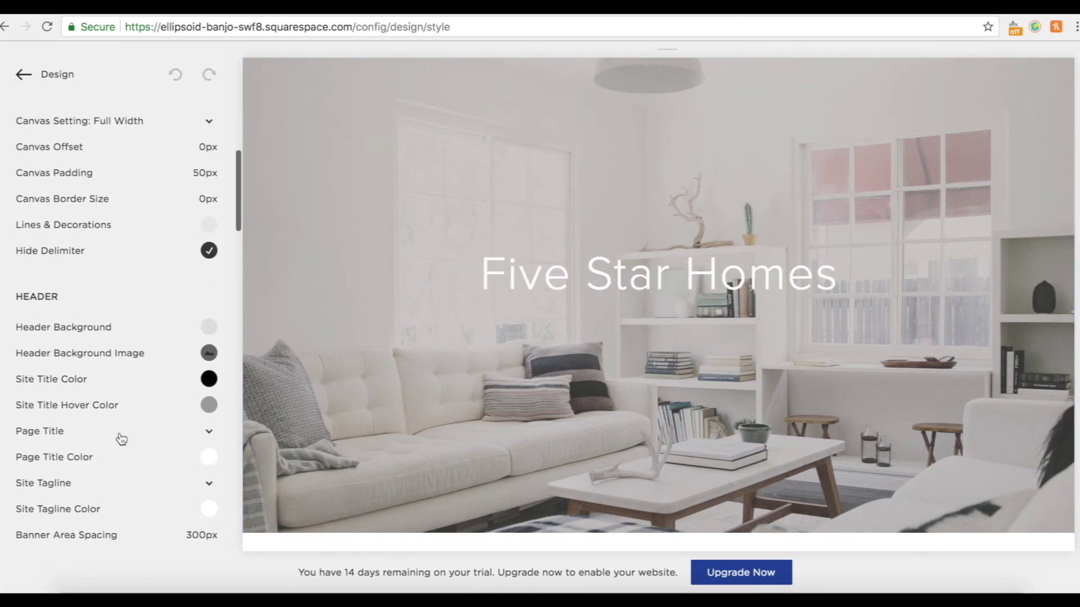
scroll(120, 437, up, 5)
scroll(86, 417, down, 14)
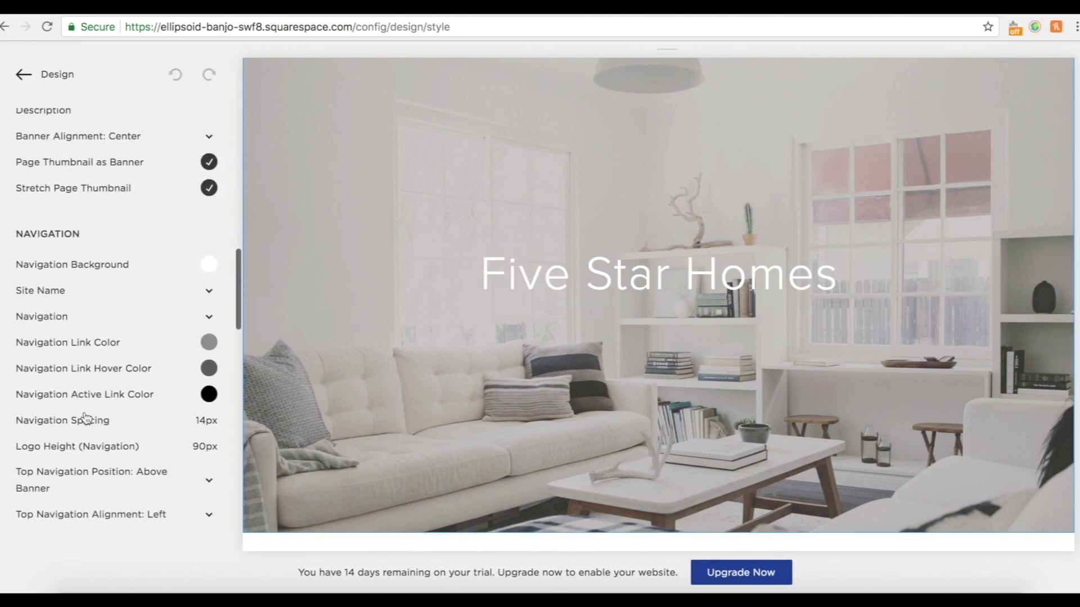
scroll(86, 417, down, 12)
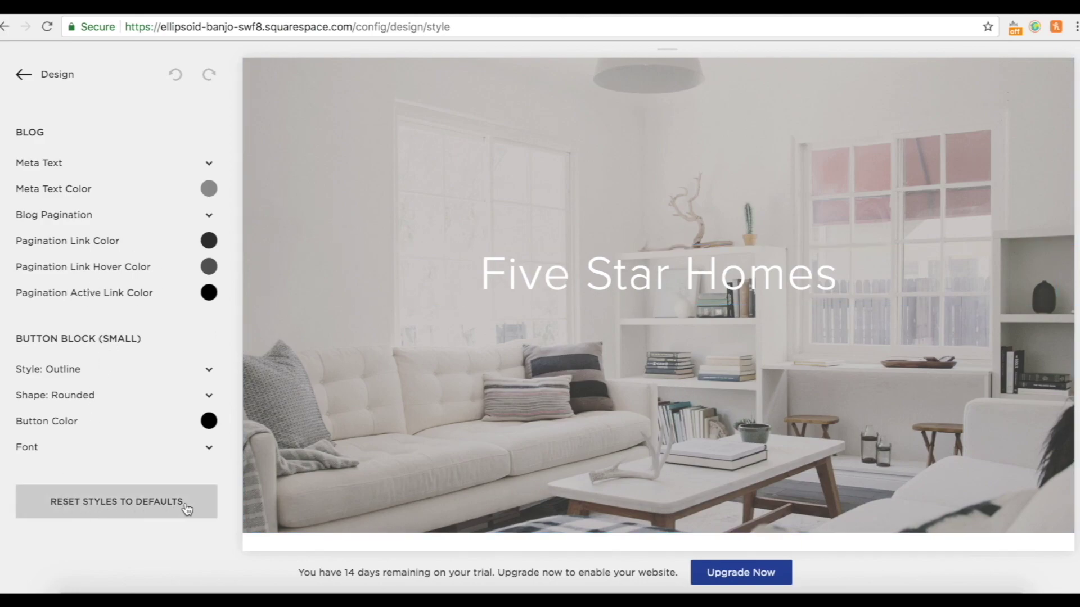
scroll(563, 335, up, 3)
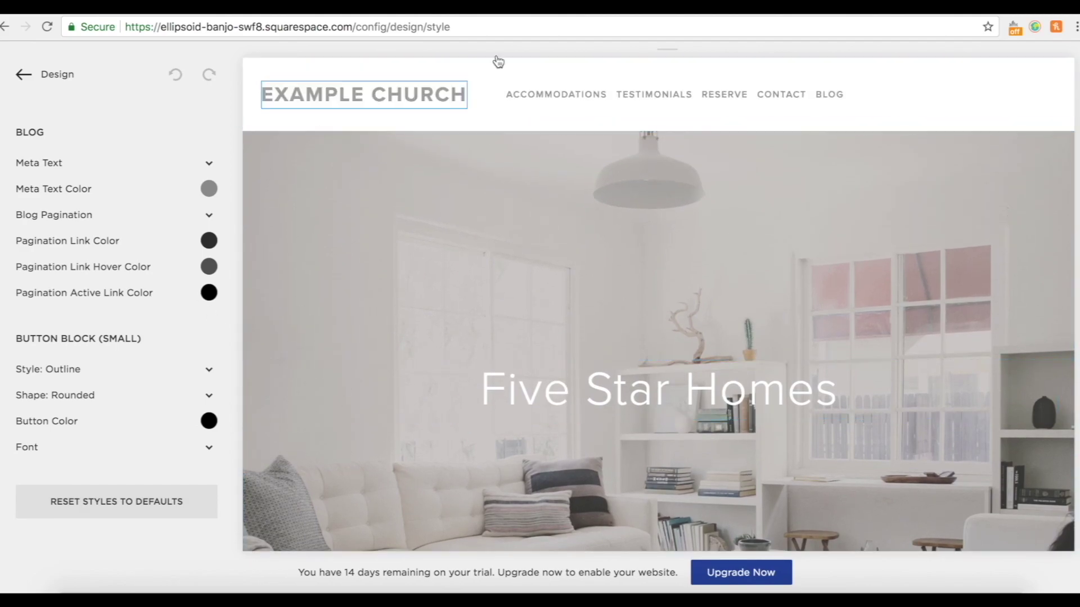
key(Escape)
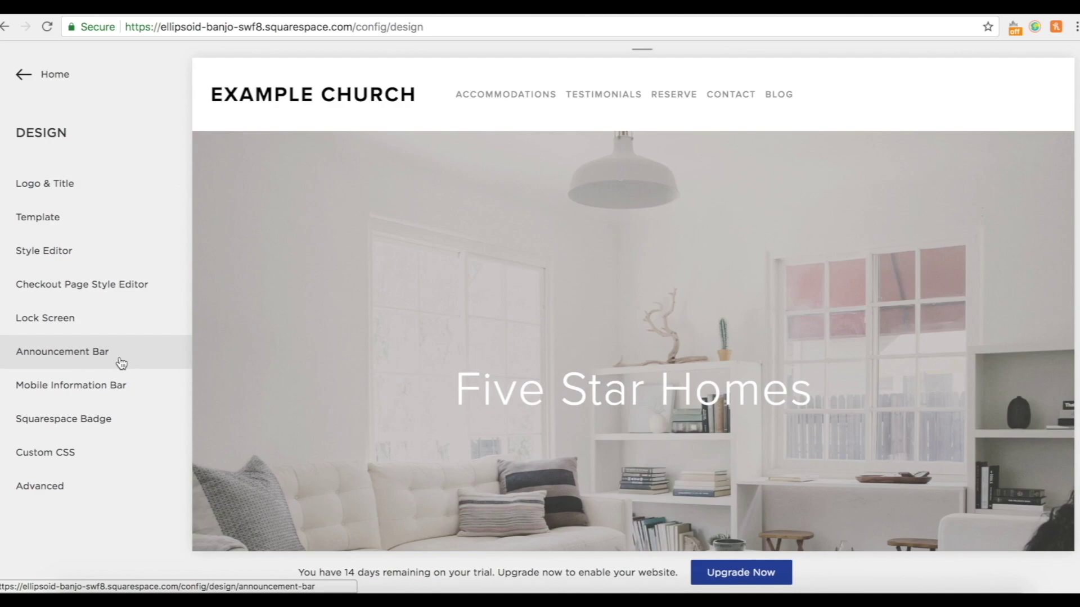
key(Escape)
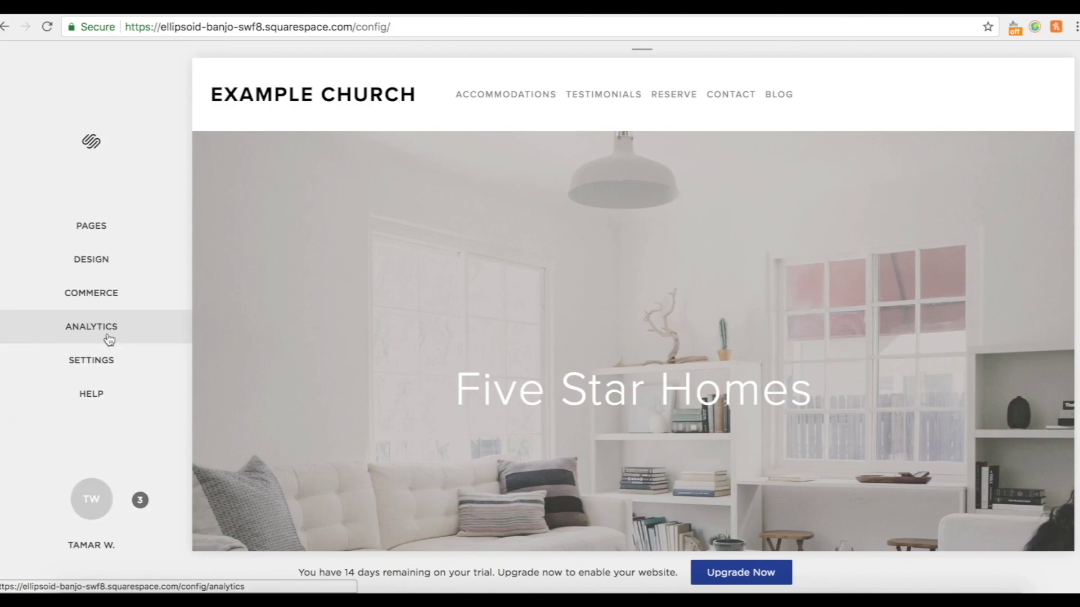
click(109, 339)
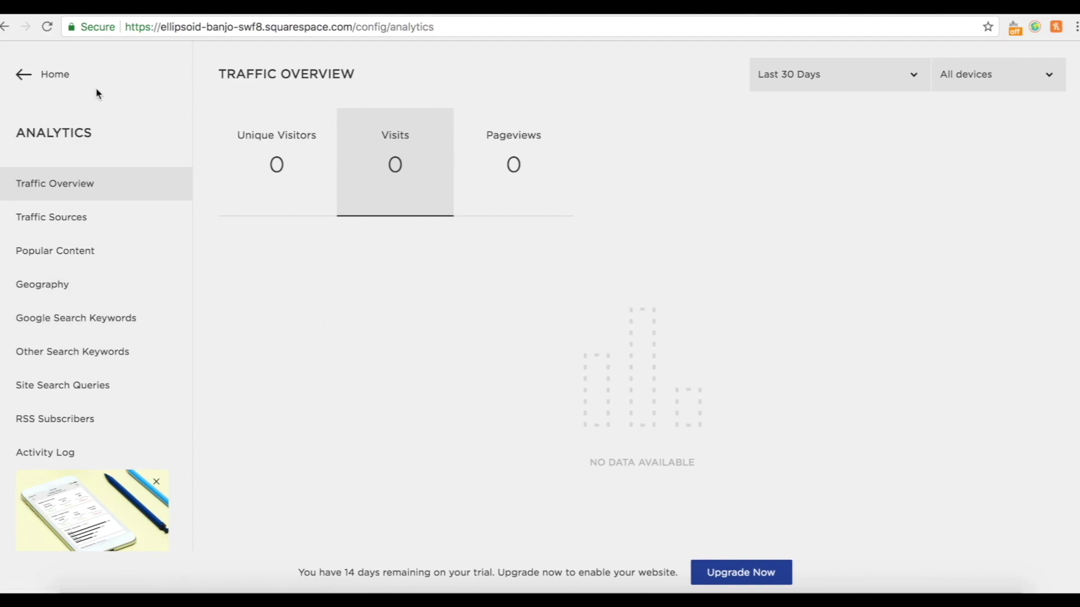
click(21, 74)
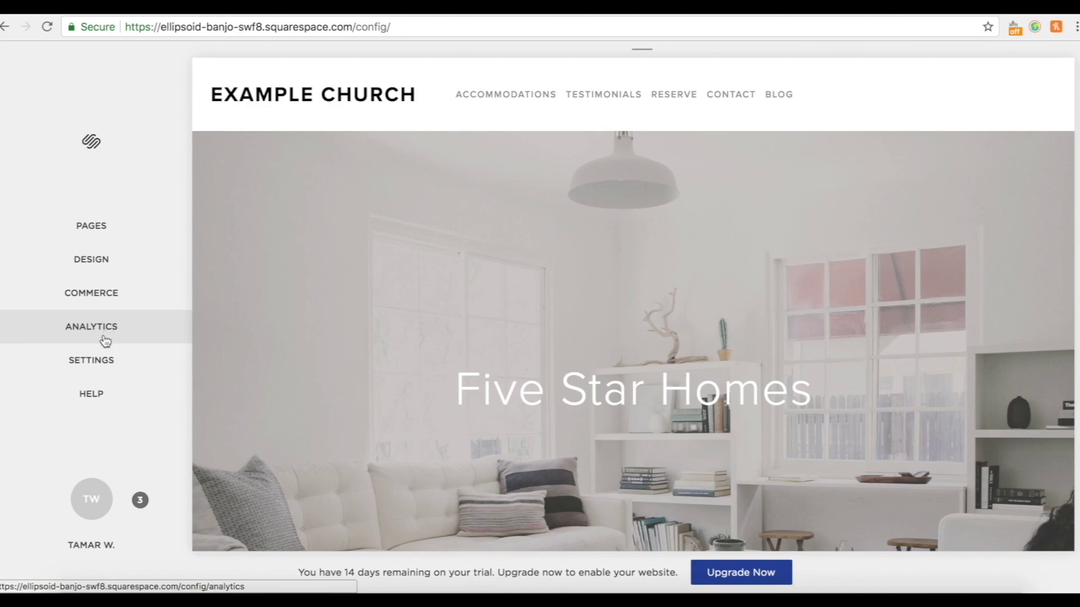
click(103, 362)
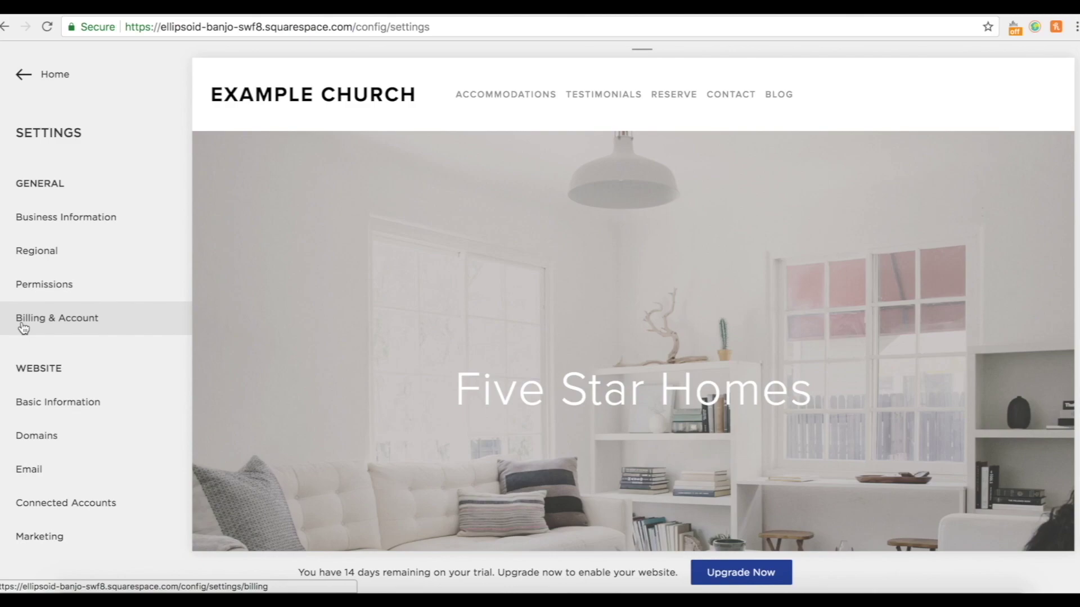
click(60, 317)
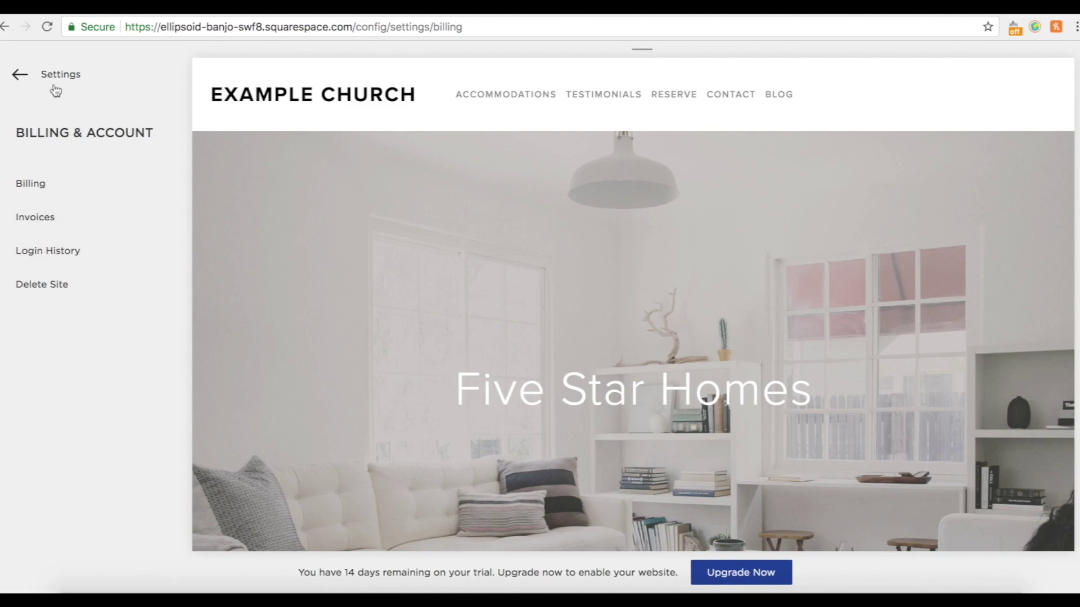
click(22, 74)
scroll(126, 413, down, 5)
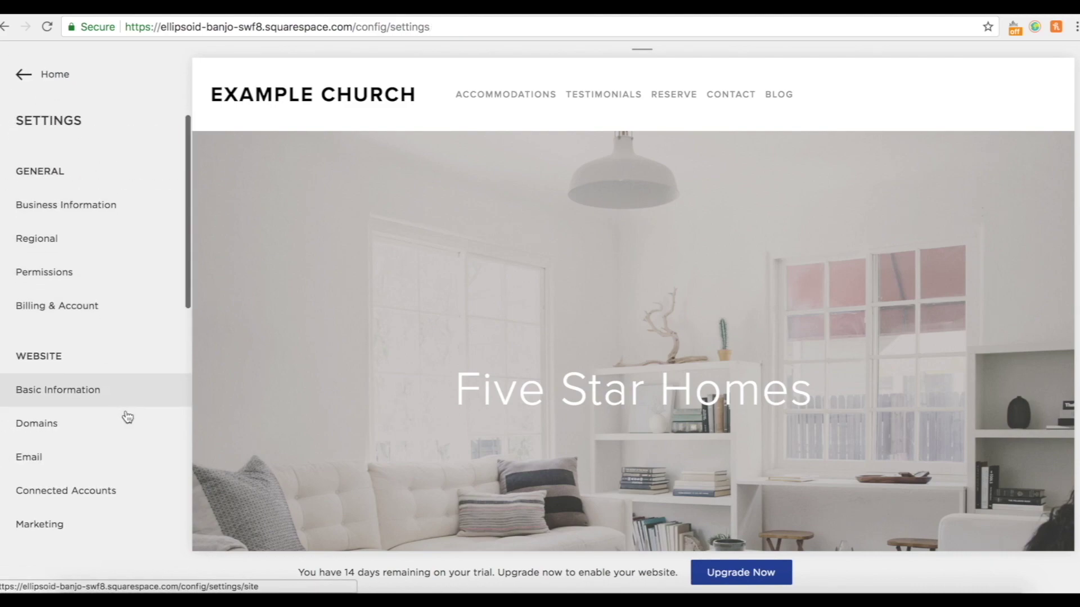
scroll(127, 409, up, 1)
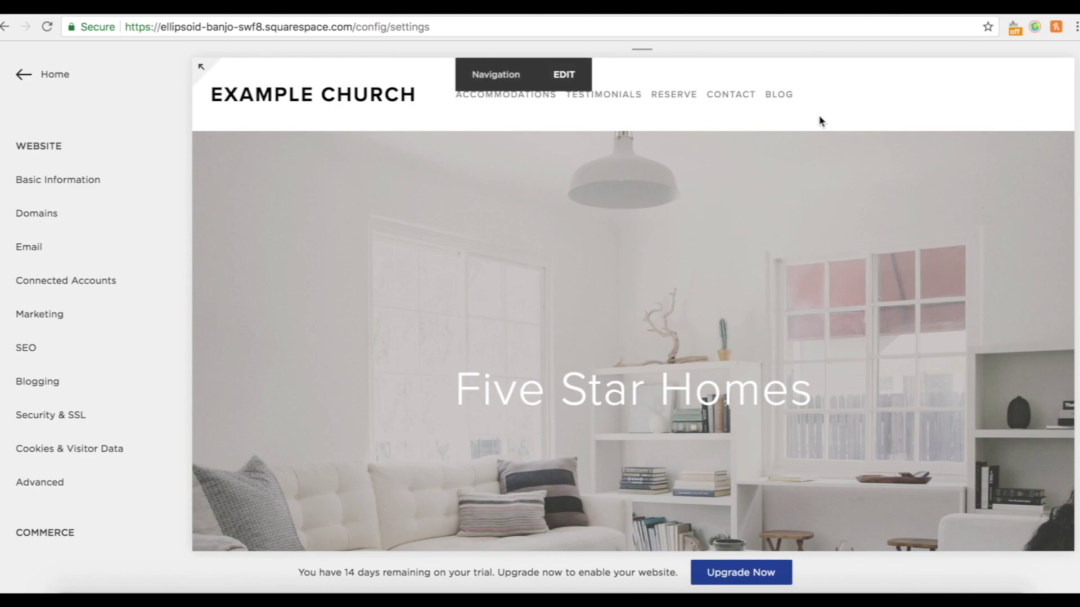
scroll(56, 303, up, 4)
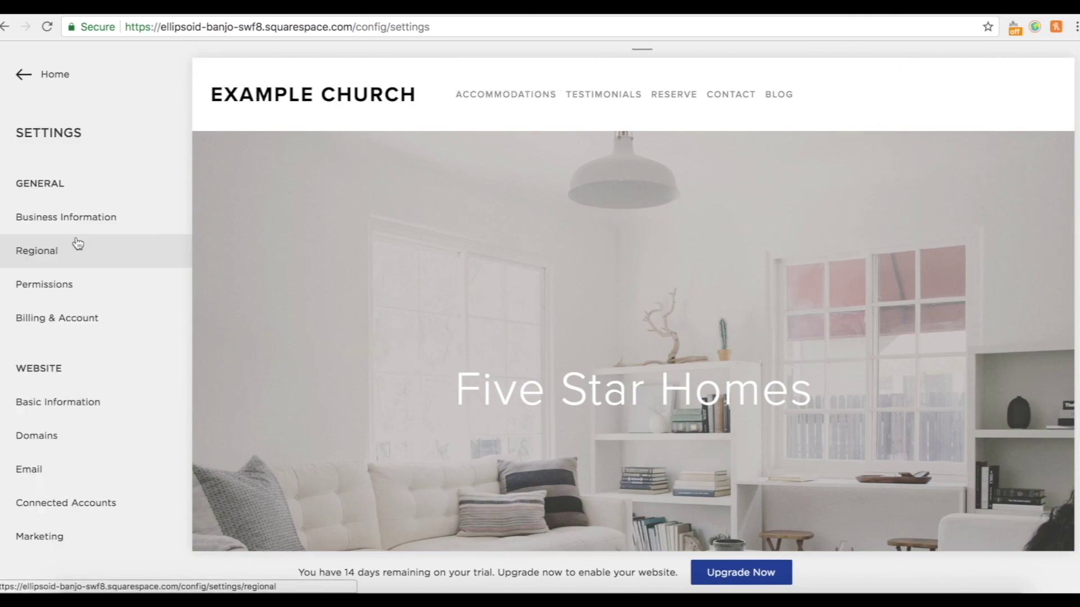
click(20, 75)
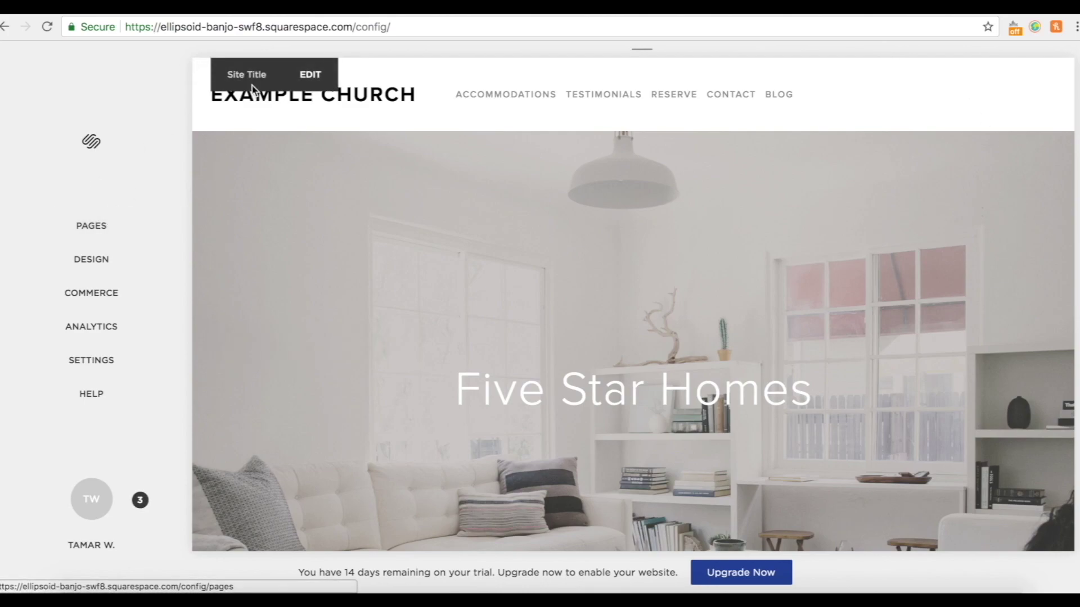
Delete the Accommodations, Testimonials and Reserve demo pages, confirming each removal.
click(106, 240)
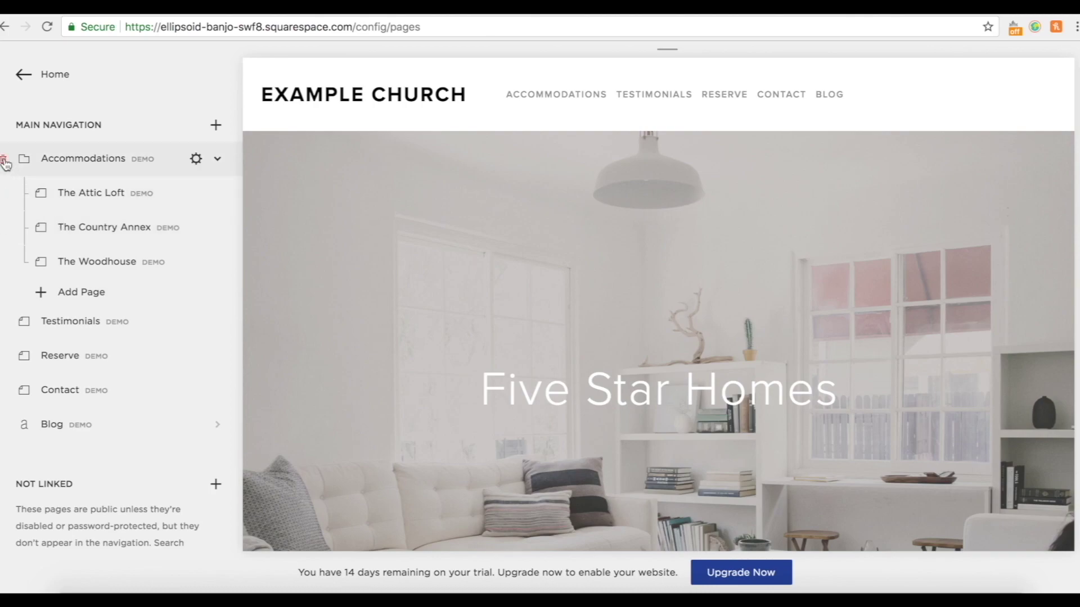
click(5, 163)
click(211, 204)
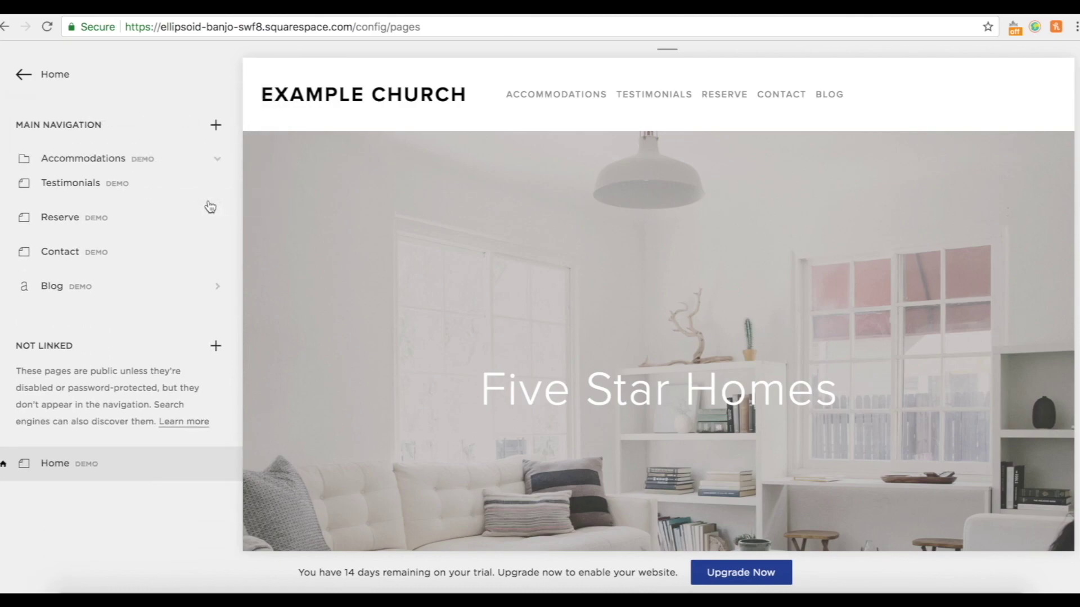
click(6, 162)
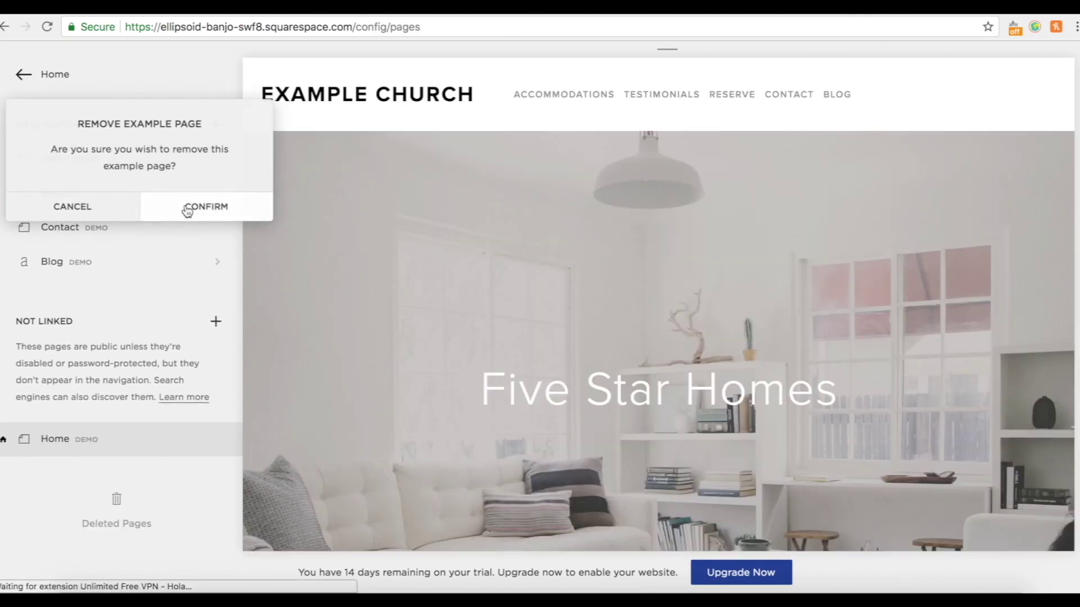
click(188, 210)
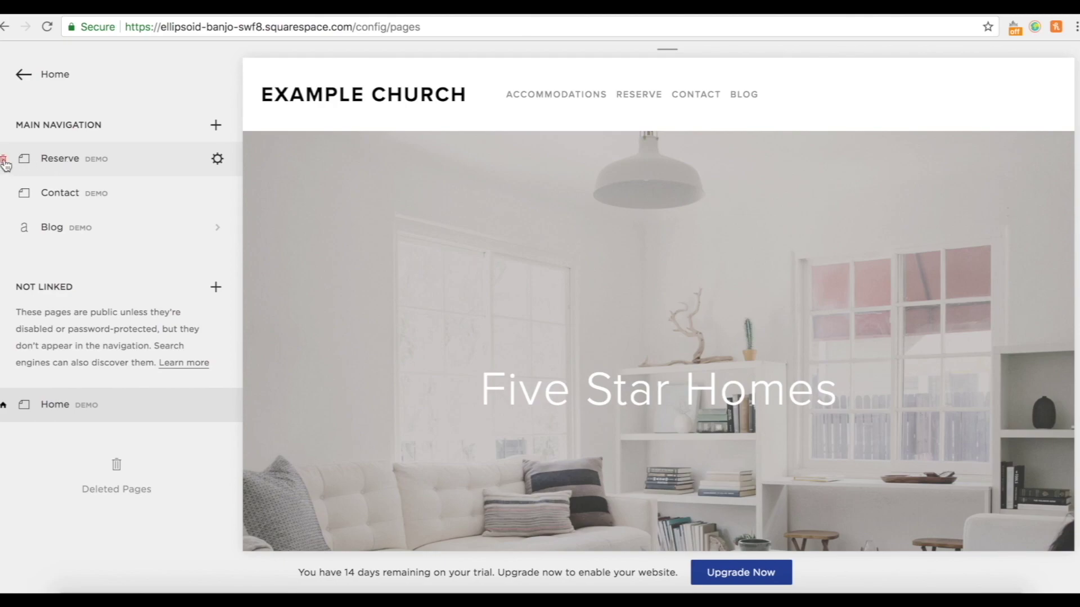
click(5, 162)
click(204, 207)
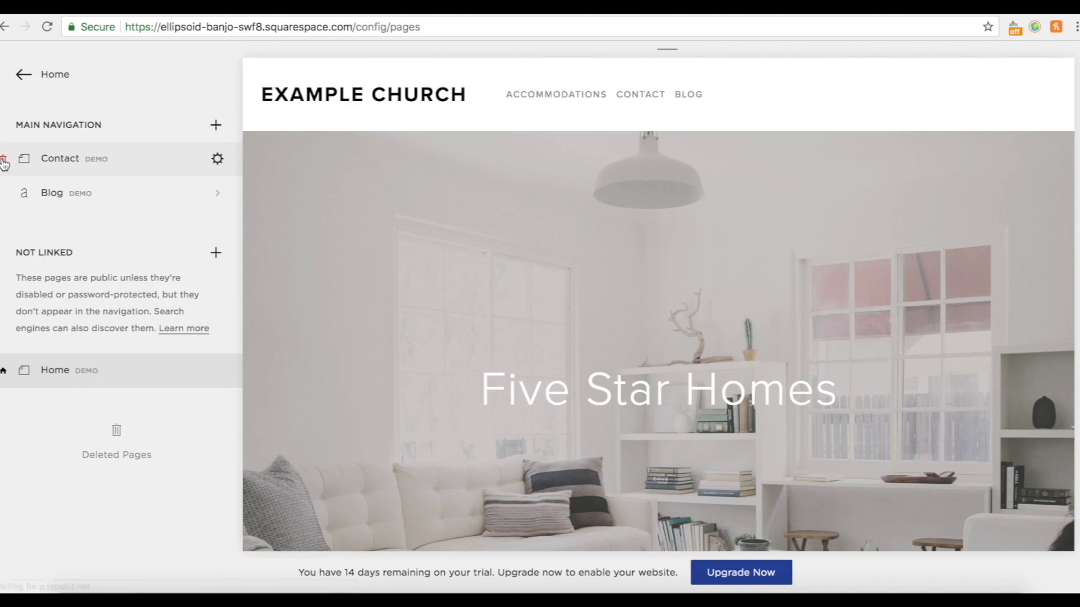
Delete the Contact and Blog demo pages and drag Home into Main Navigation.
click(4, 163)
click(189, 206)
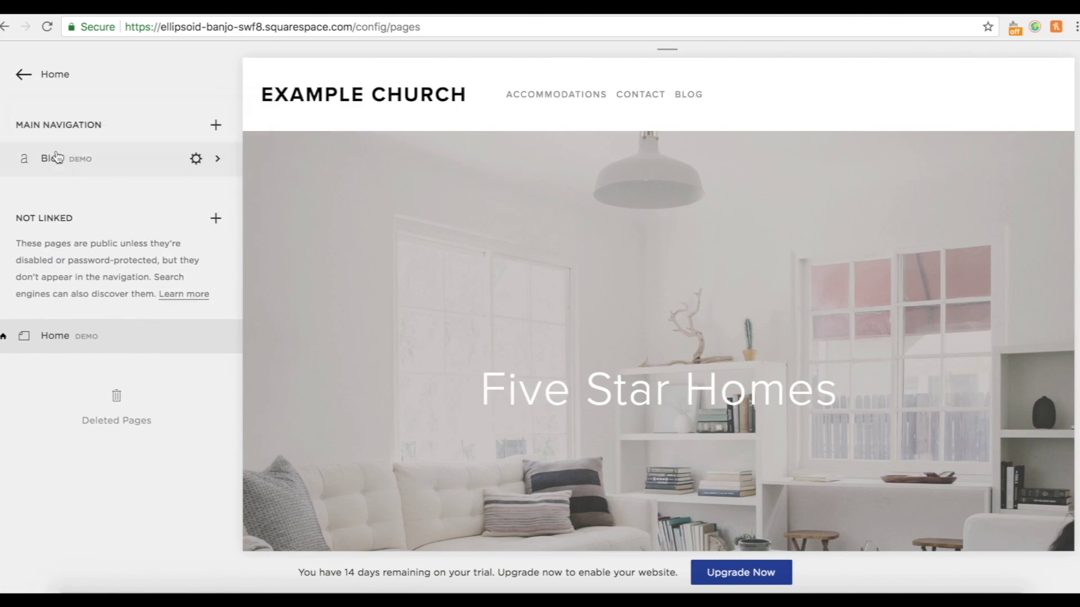
click(5, 162)
click(175, 203)
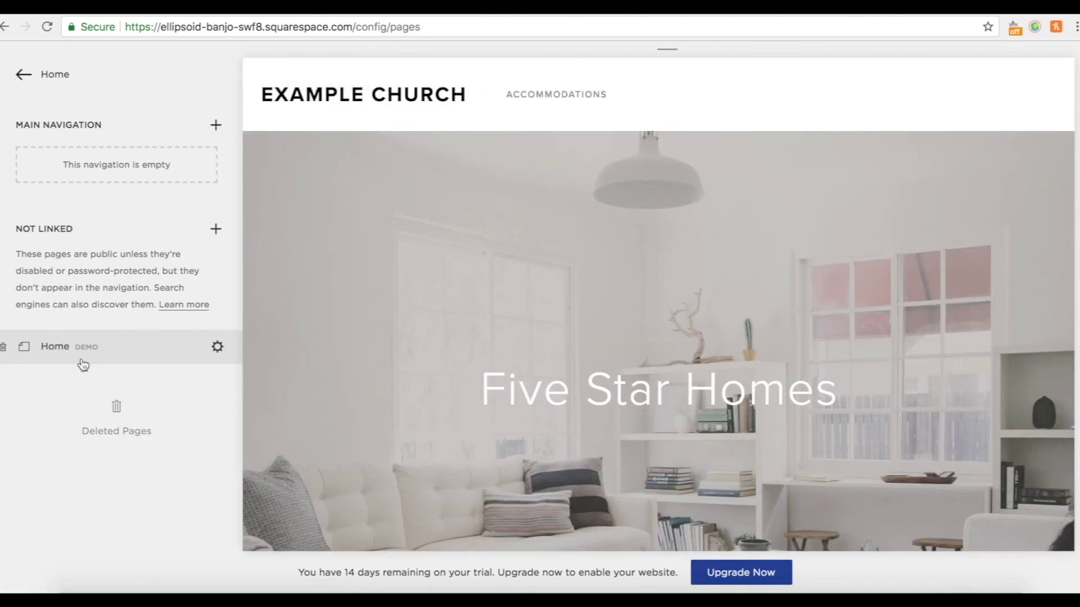
drag(66, 359, 94, 176)
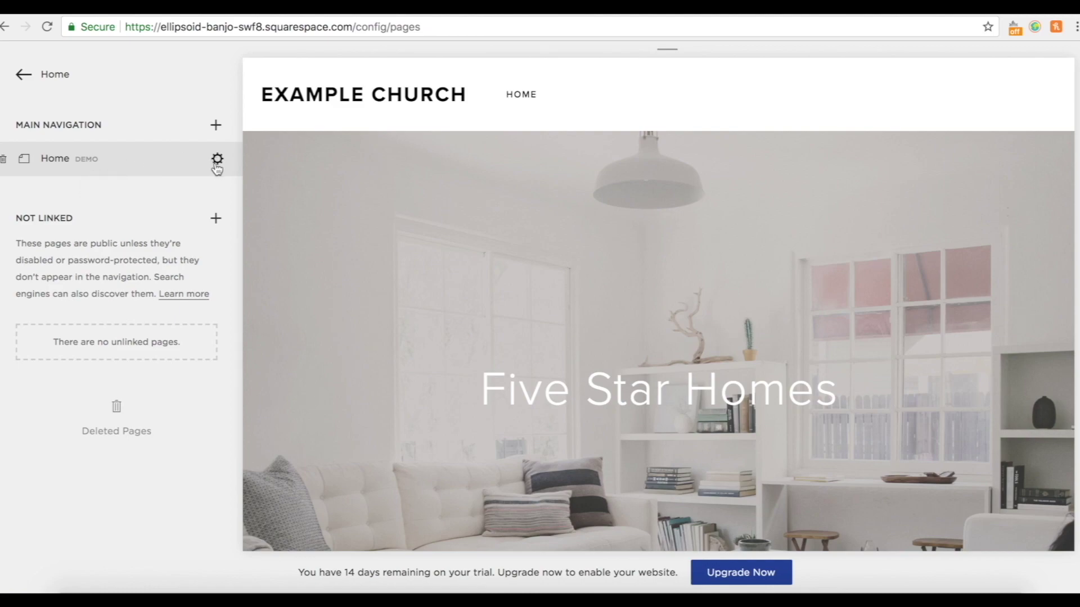
click(218, 161)
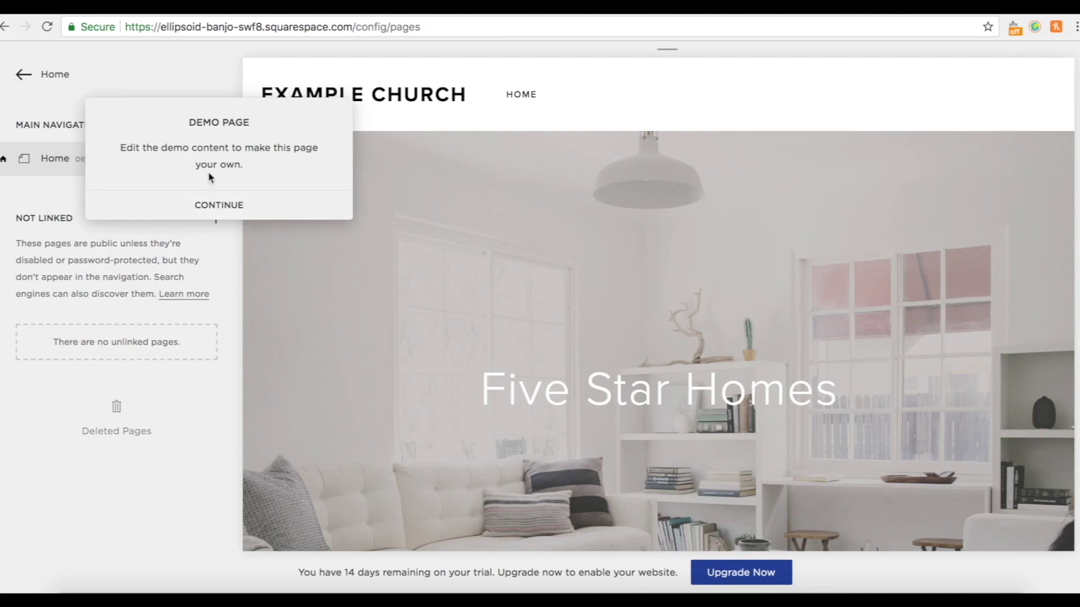
Title the Home page 'Example Church' and keep the Full Width layout.
click(217, 206)
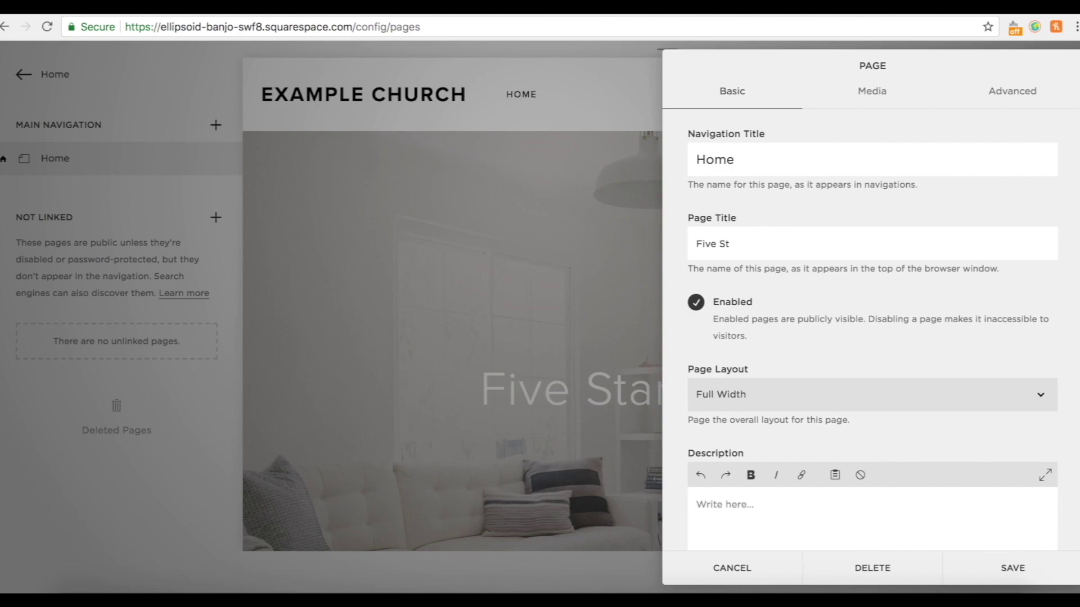
text(Example Church)
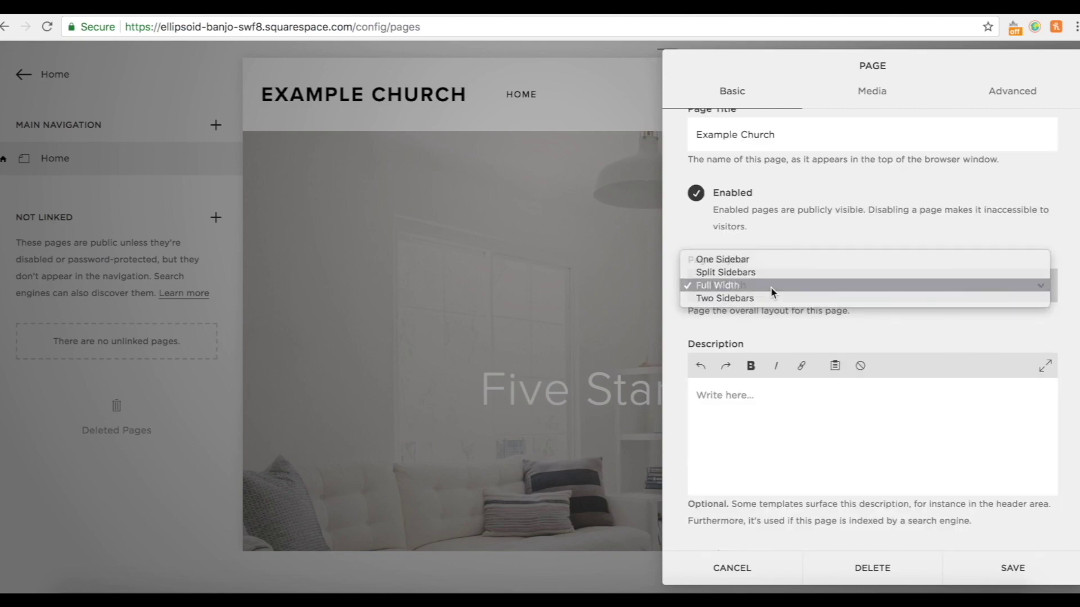
click(771, 288)
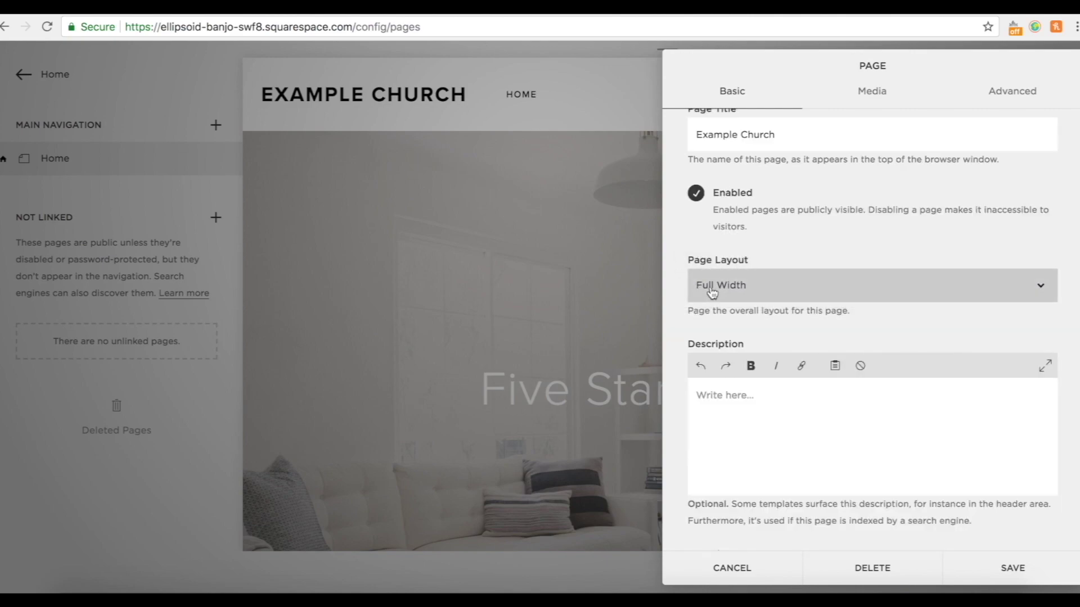
click(867, 290)
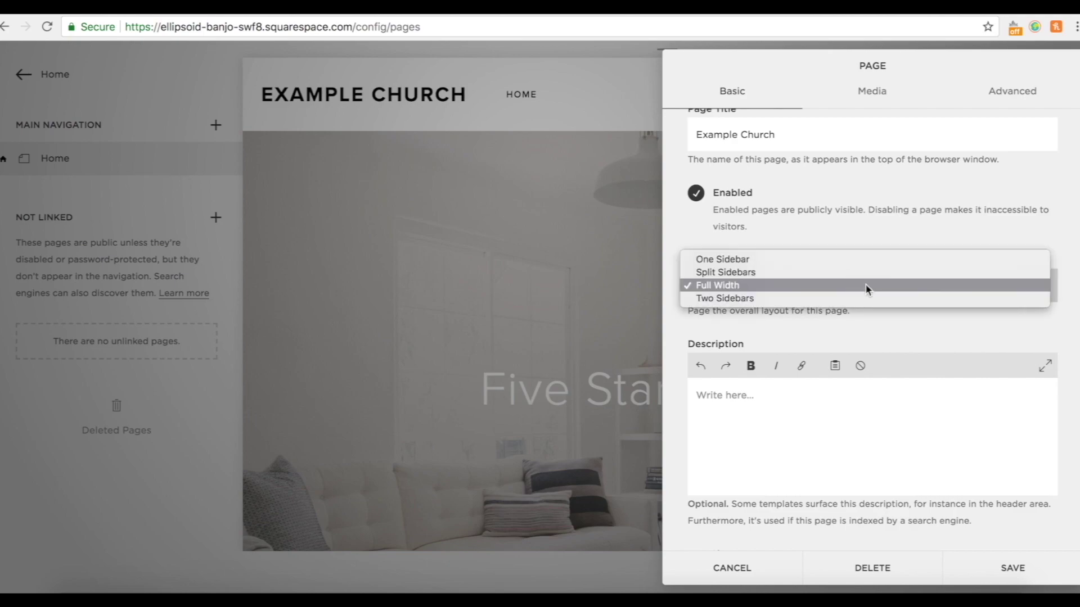
click(863, 282)
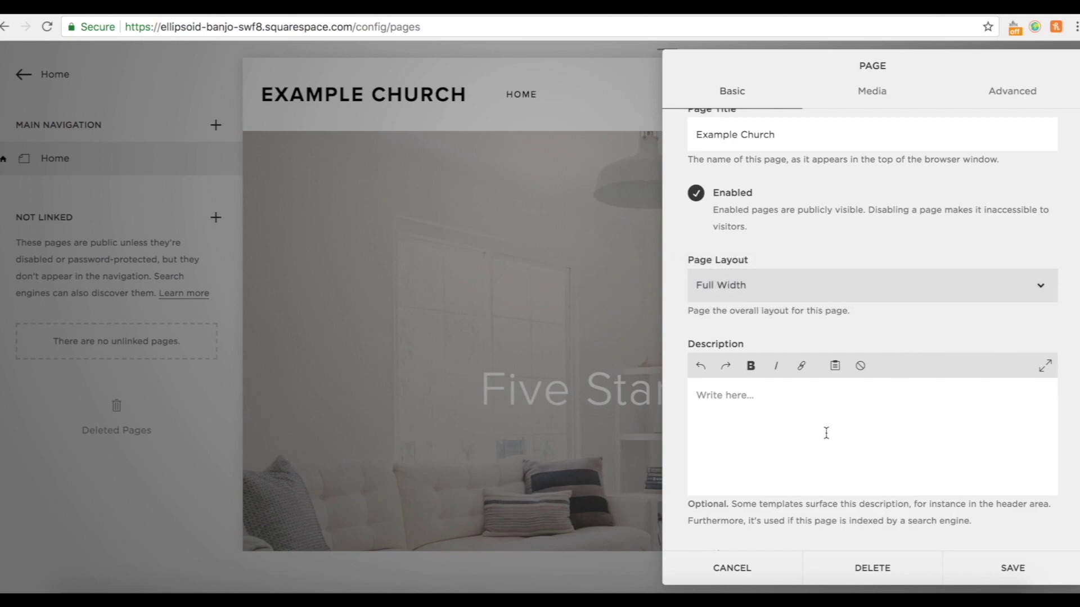
click(725, 397)
Replace the living-room banner with an uploaded church photo and save the page settings.
click(872, 92)
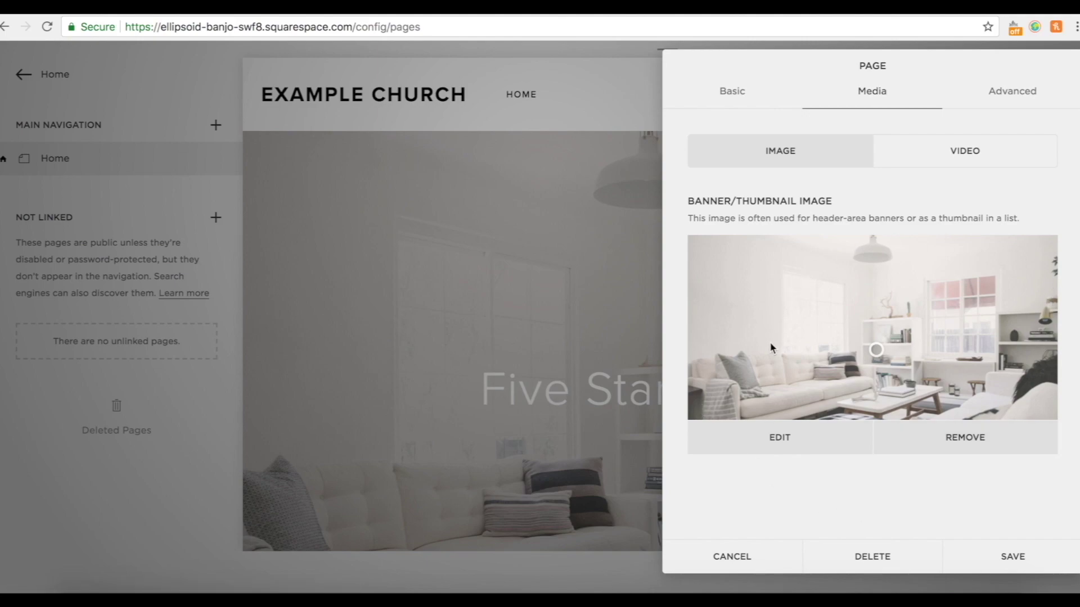
click(953, 442)
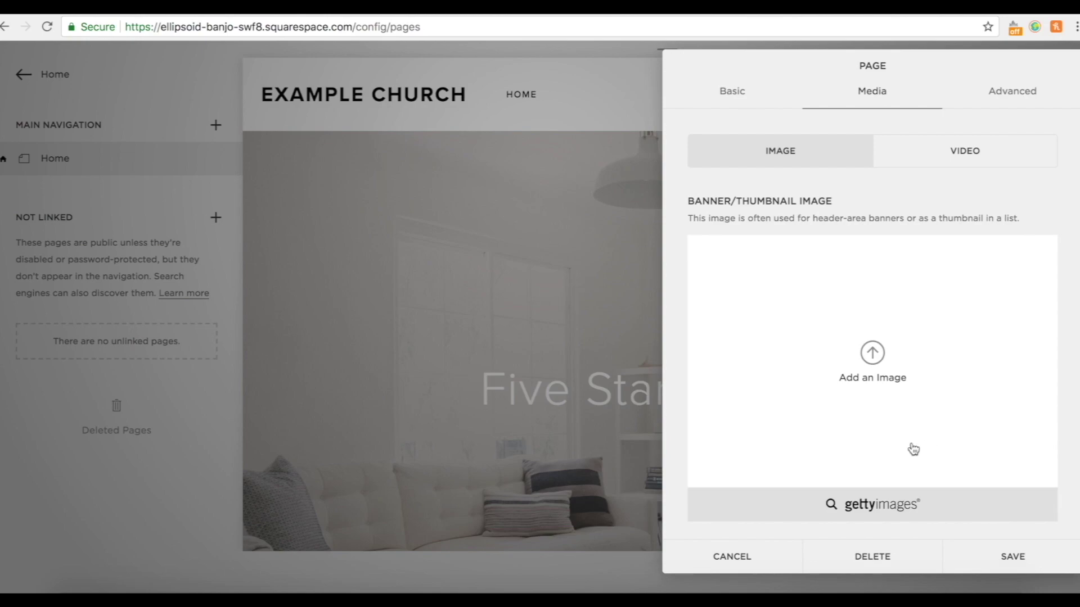
click(872, 356)
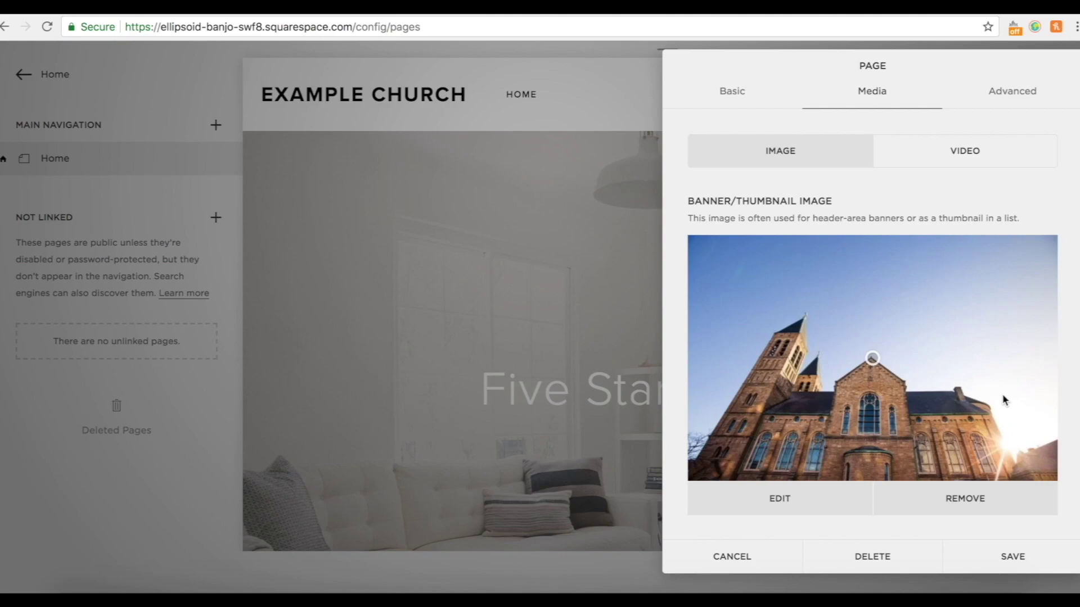
click(1007, 559)
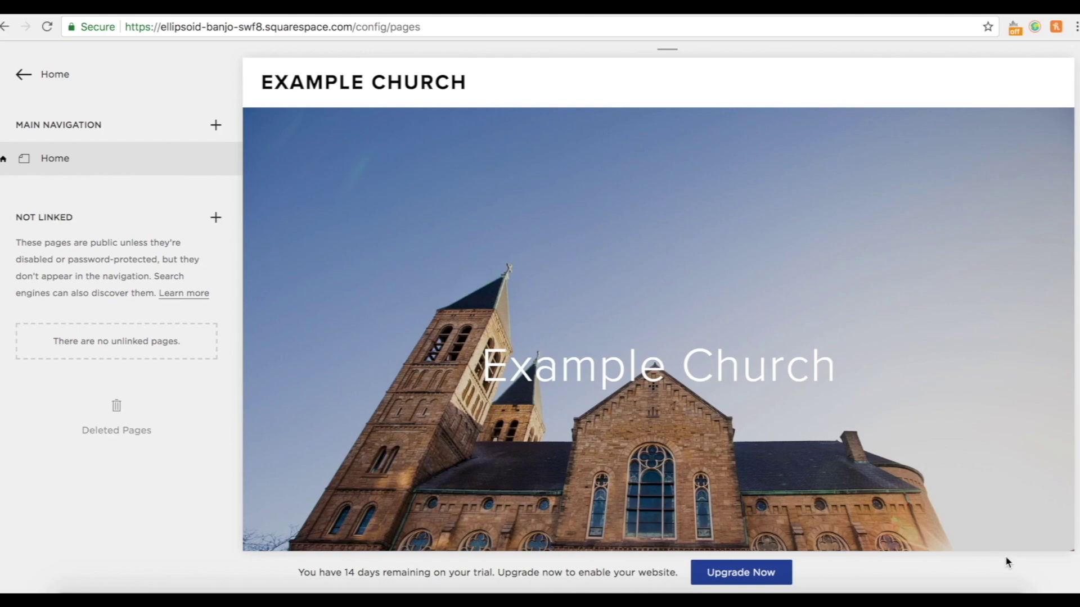
Open the home page content for editing and delete the welcome text block.
scroll(1007, 343, down, 1)
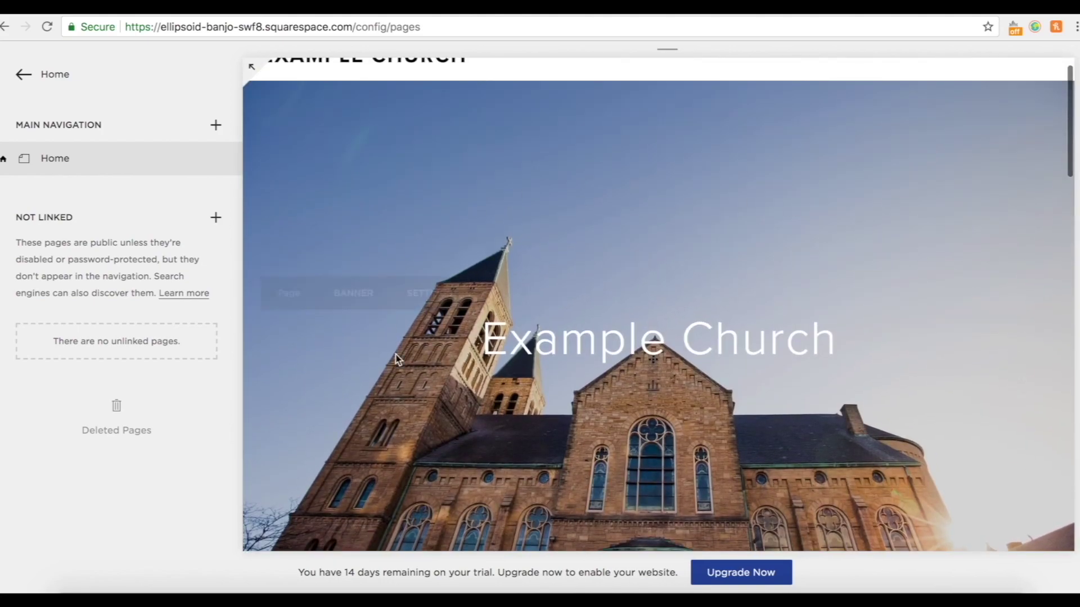
scroll(805, 337, up, 1)
scroll(540, 306, down, 10)
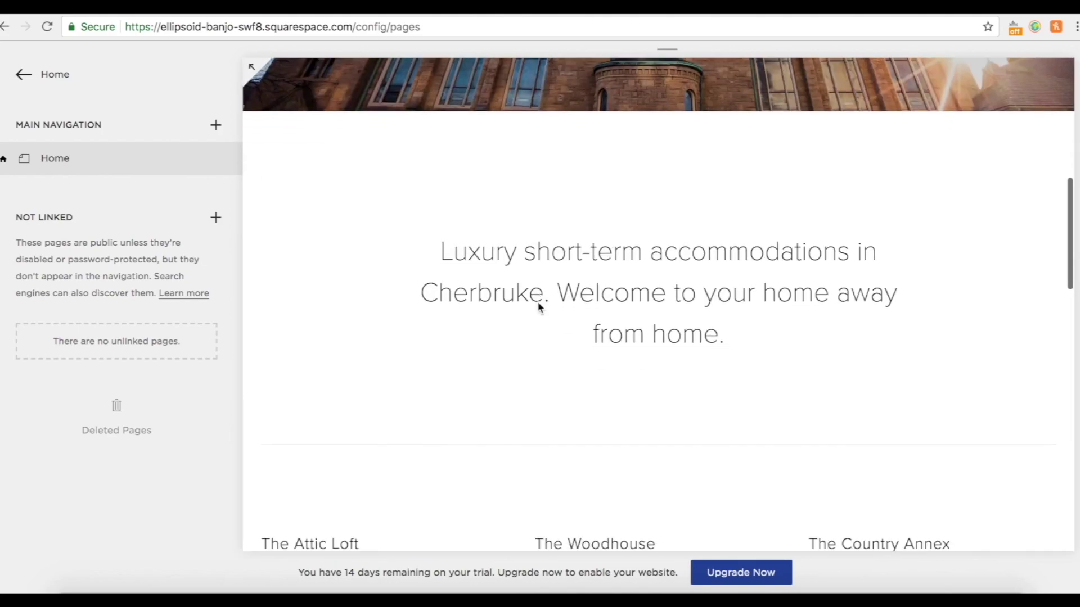
scroll(537, 302, down, 5)
scroll(537, 282, up, 15)
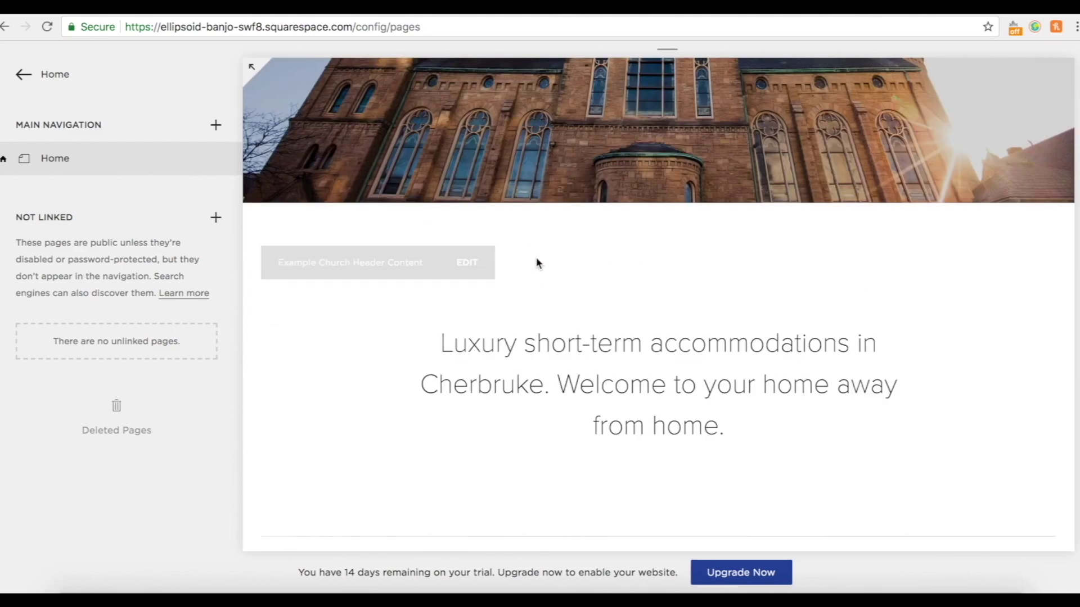
scroll(618, 298, up, 3)
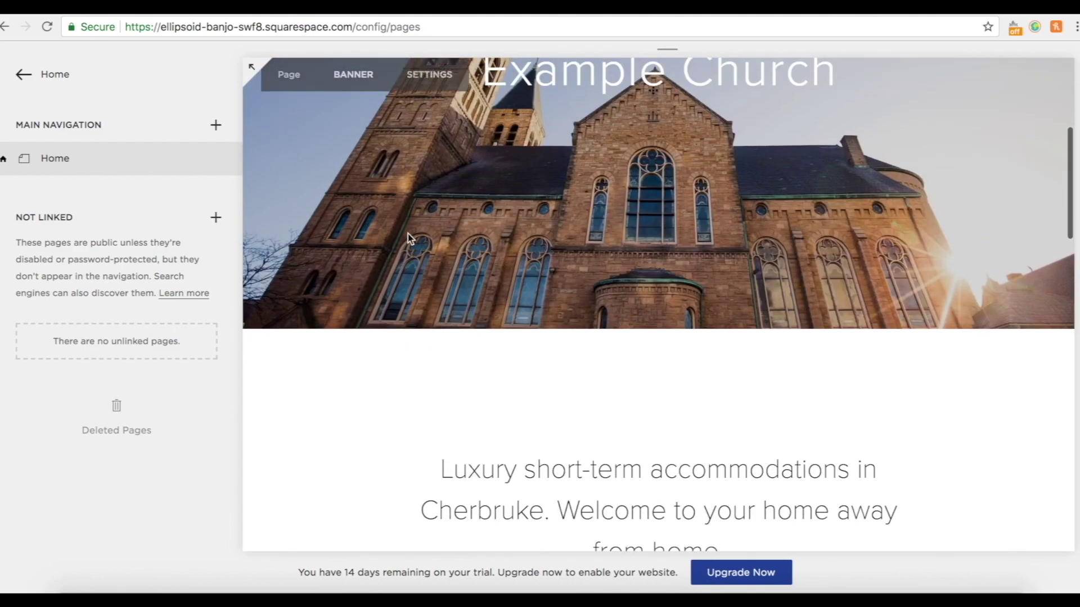
scroll(656, 248, down, 4)
scroll(700, 468, down, 4)
scroll(634, 288, up, 4)
scroll(634, 288, up, 1)
scroll(392, 347, down, 4)
scroll(577, 148, up, 4)
scroll(290, 475, down, 5)
scroll(317, 376, up, 3)
click(382, 115)
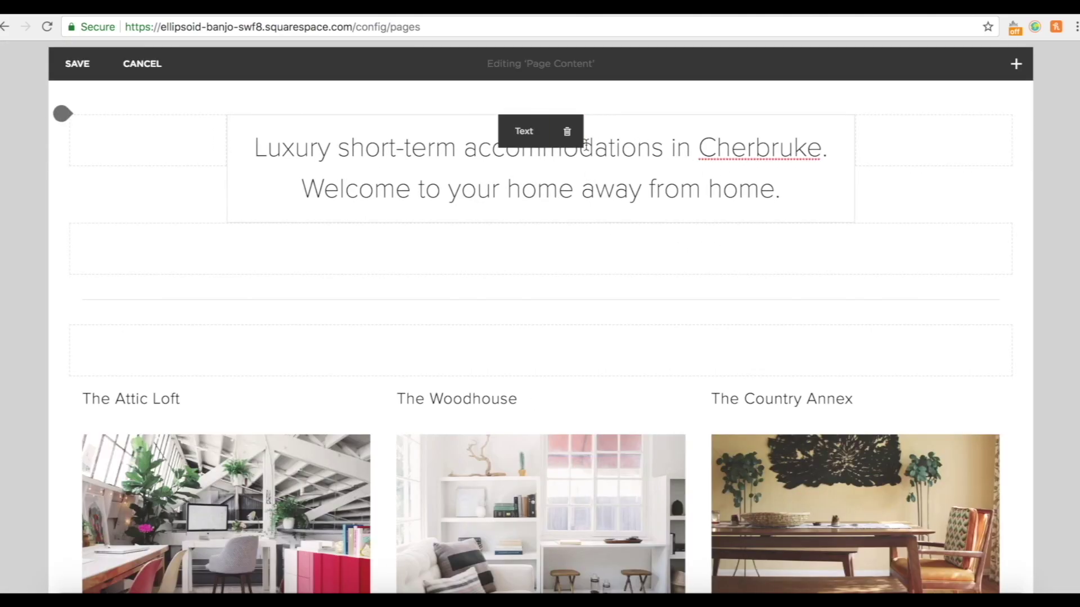
click(568, 142)
click(646, 186)
Delete the three empty spacer blocks above the room columns.
mouse_move(193, 113)
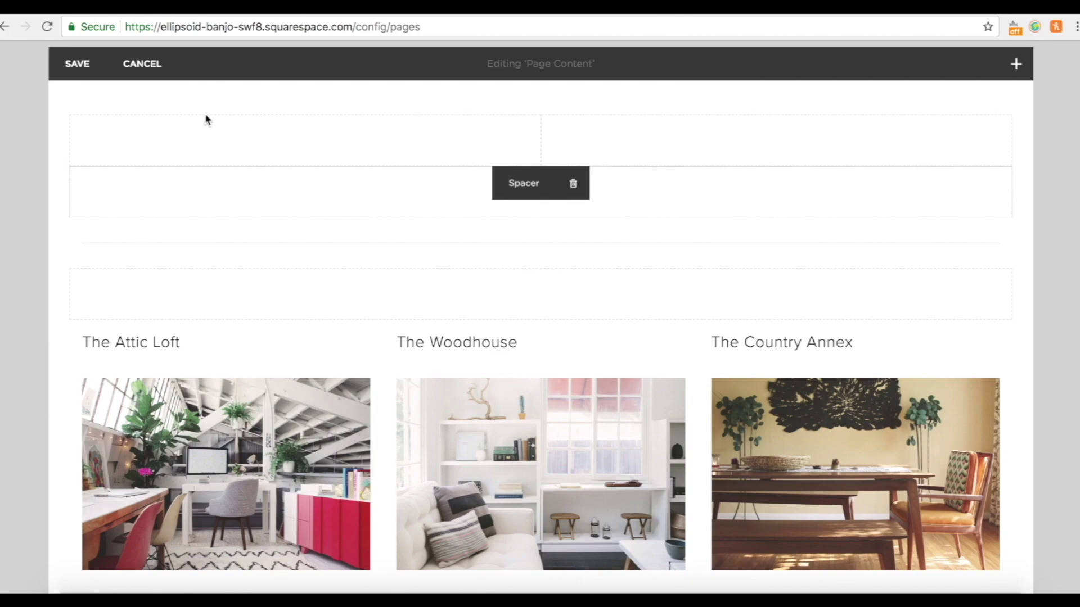
click(338, 133)
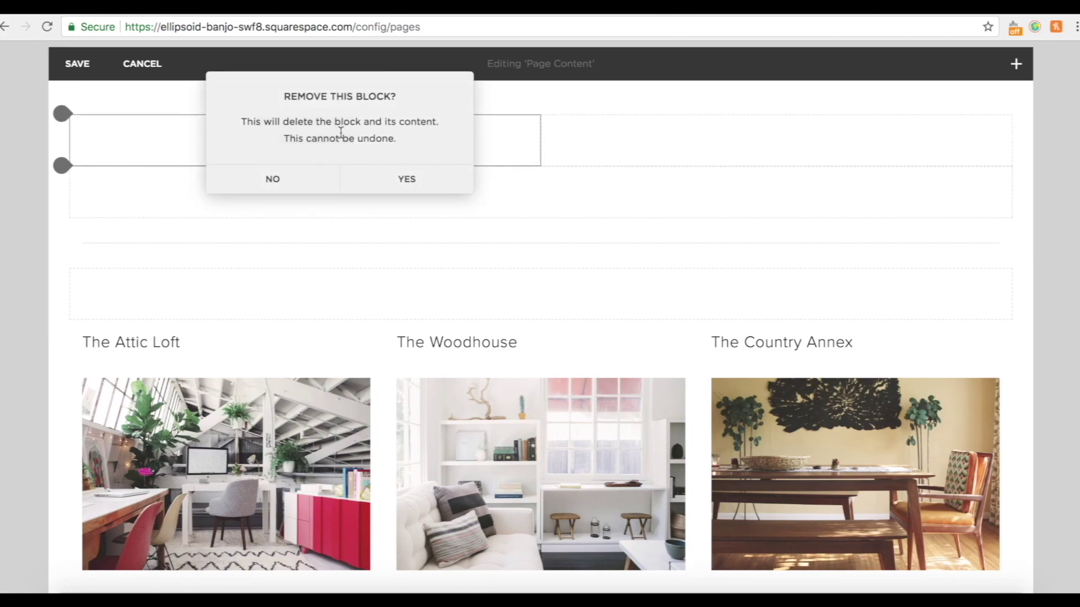
click(405, 181)
mouse_move(436, 123)
click(580, 140)
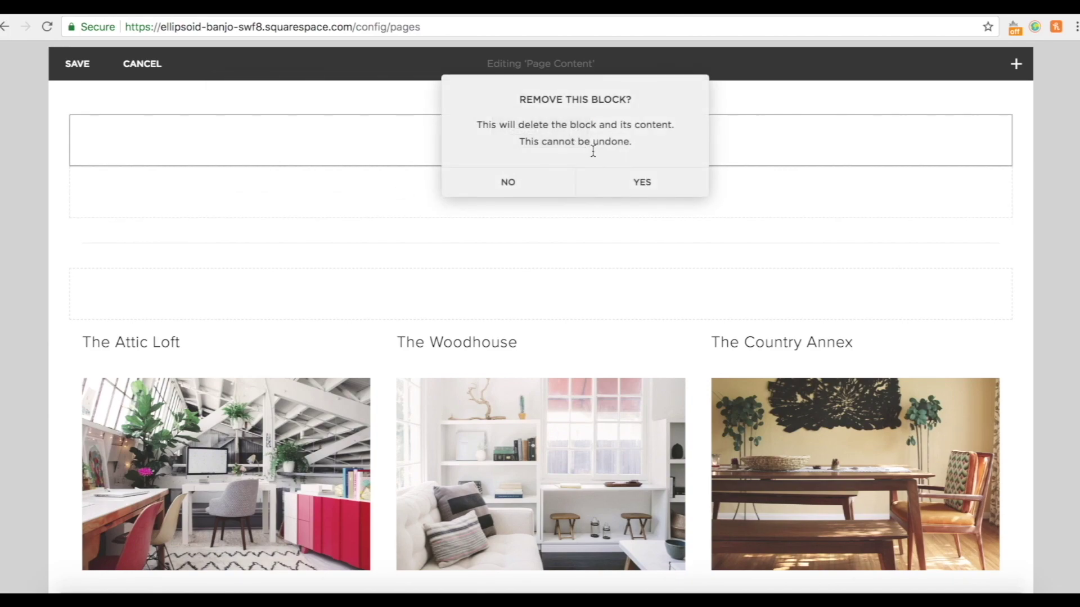
click(638, 185)
click(571, 131)
click(641, 189)
Delete the divider line block and the last spacer, then save the page content.
mouse_move(638, 186)
click(566, 134)
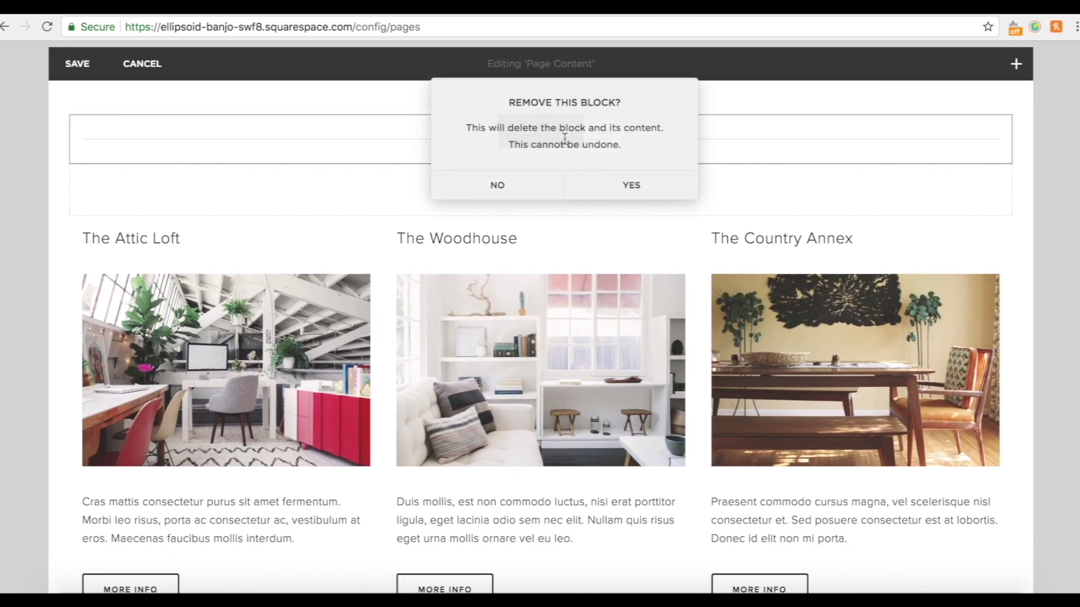
click(616, 195)
click(574, 135)
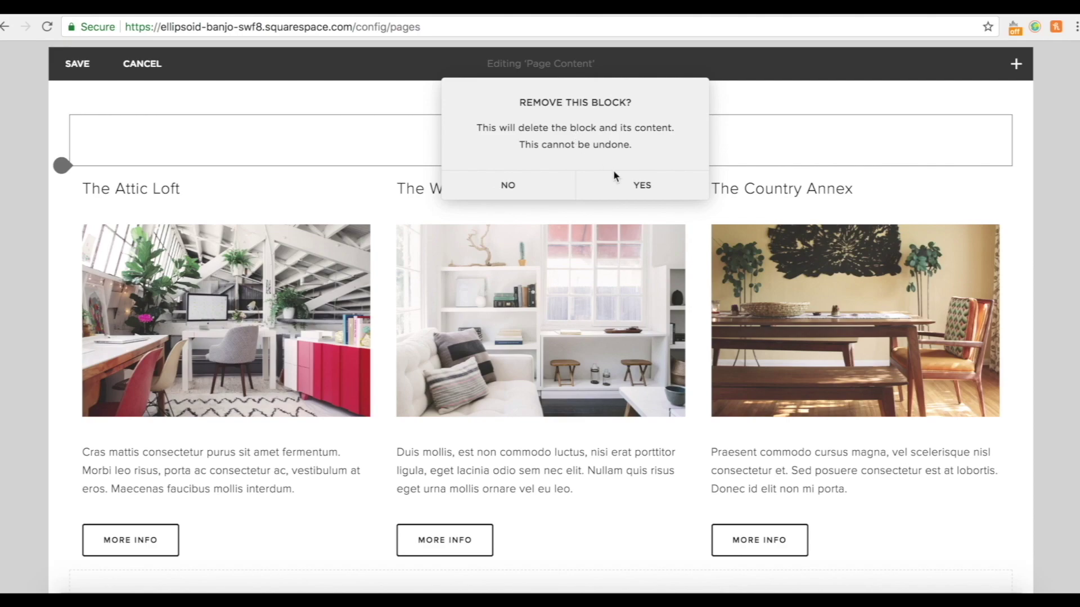
click(631, 193)
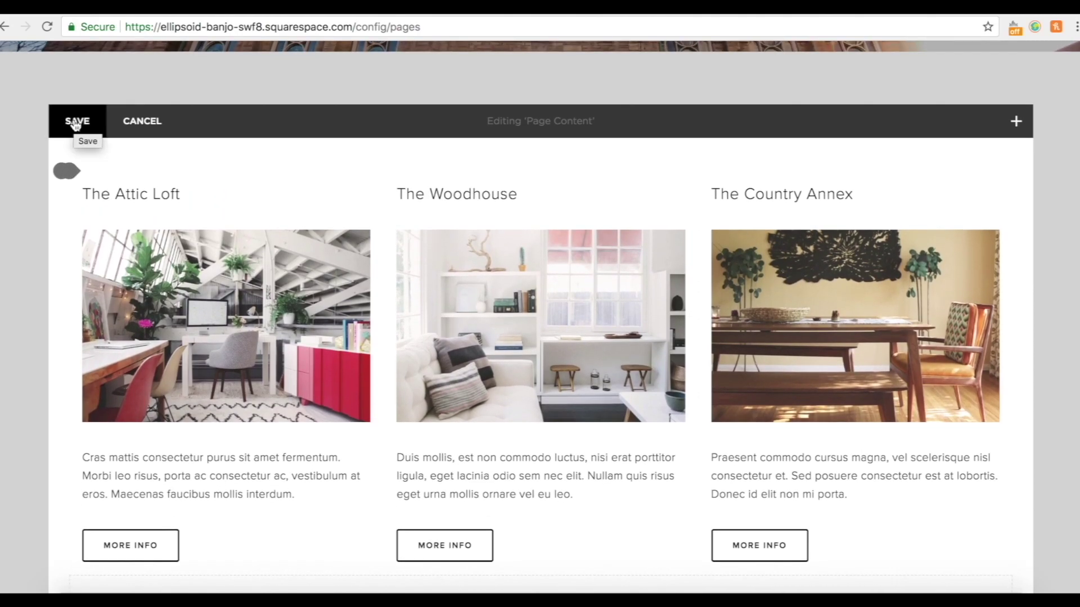
click(76, 122)
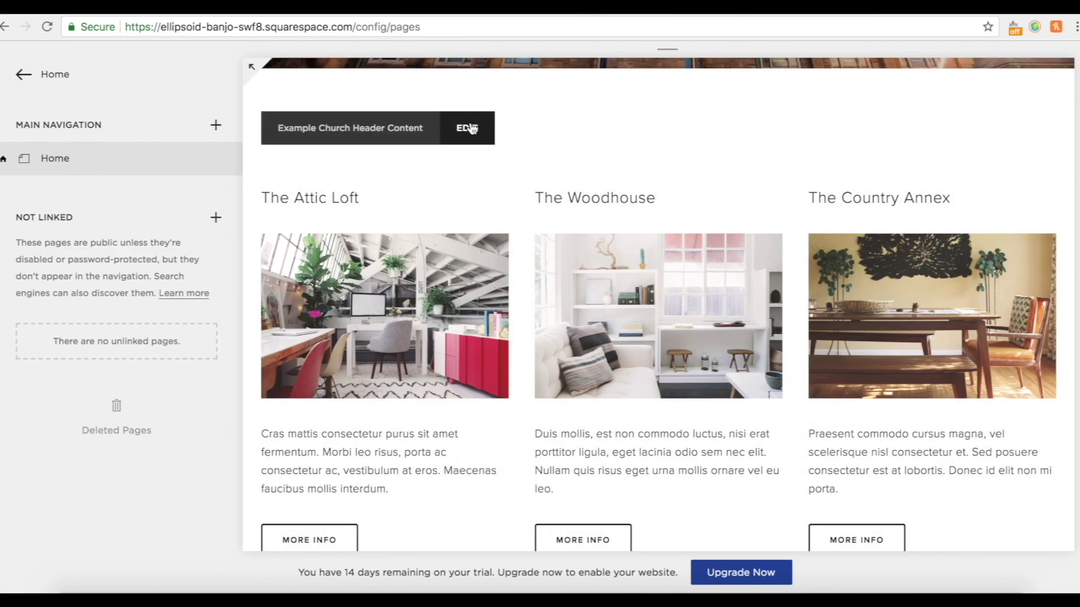
Paste 'Example Church is a CofE Church in the heart of Stafford Town Centre.' as a centred header heading and save.
click(468, 128)
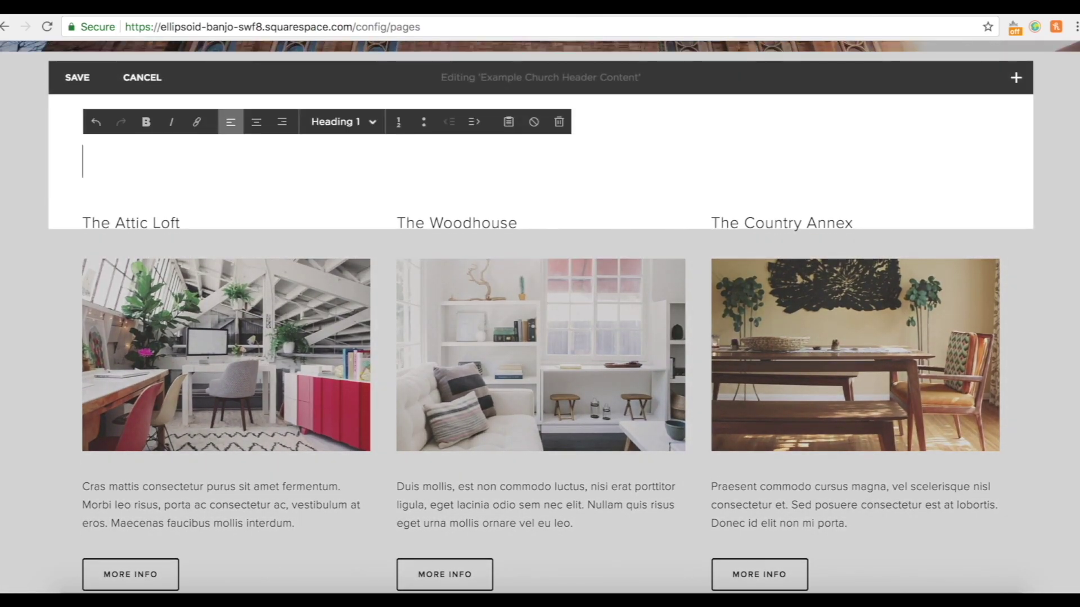
text(Example Church is a CofE Church in the heart of Stafford Town Centre.)
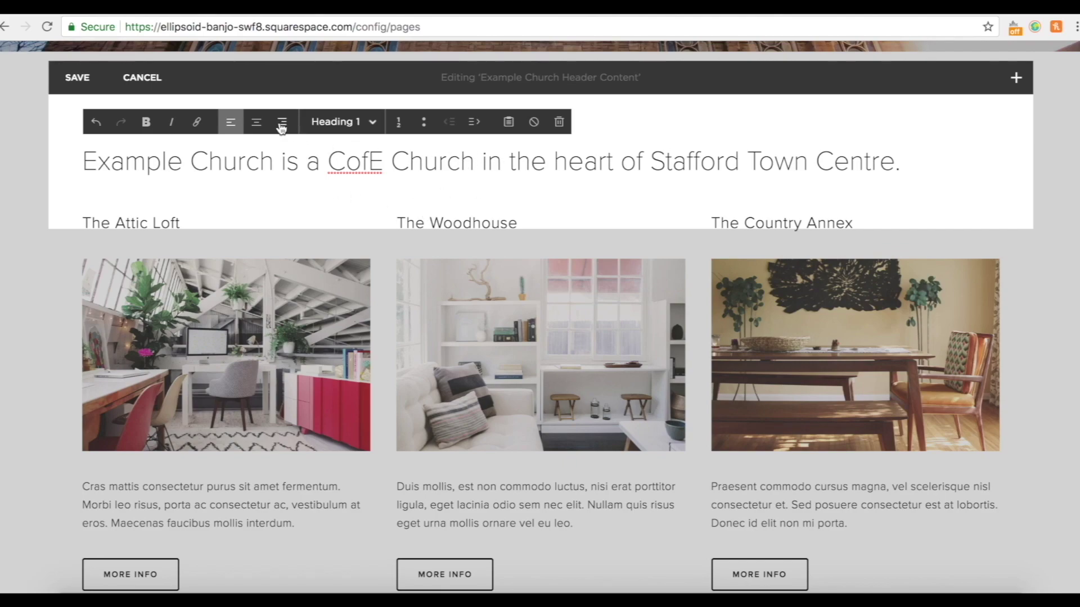
triple_click(224, 160)
click(257, 122)
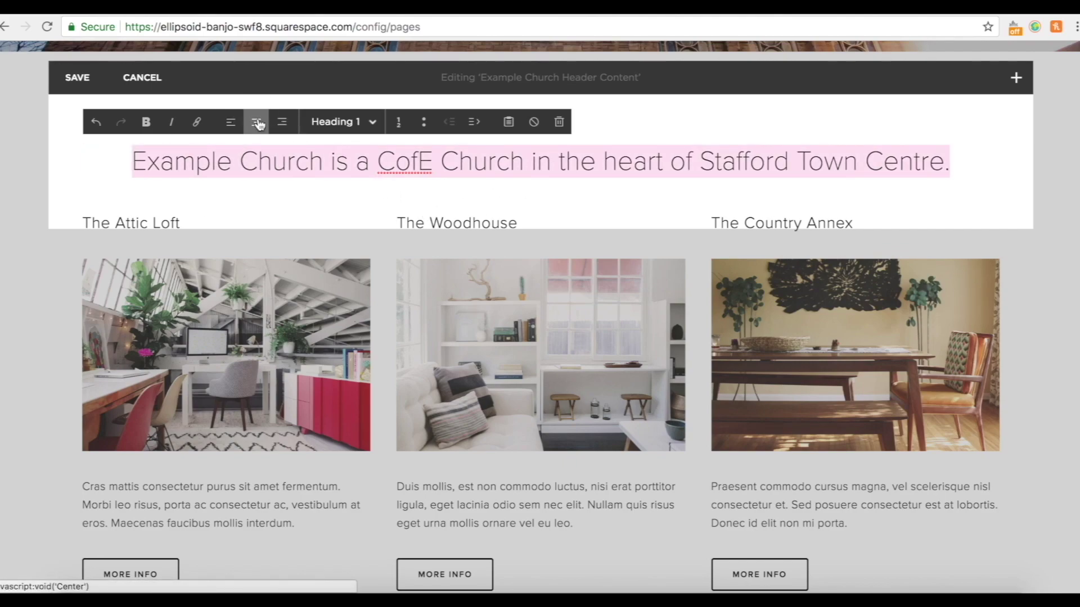
click(411, 162)
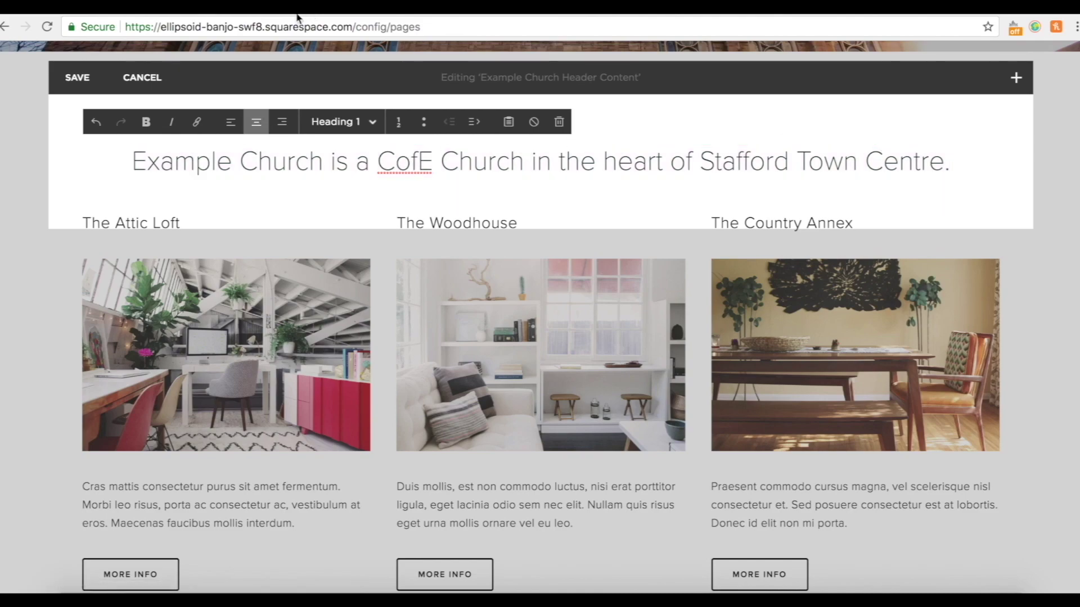
click(77, 78)
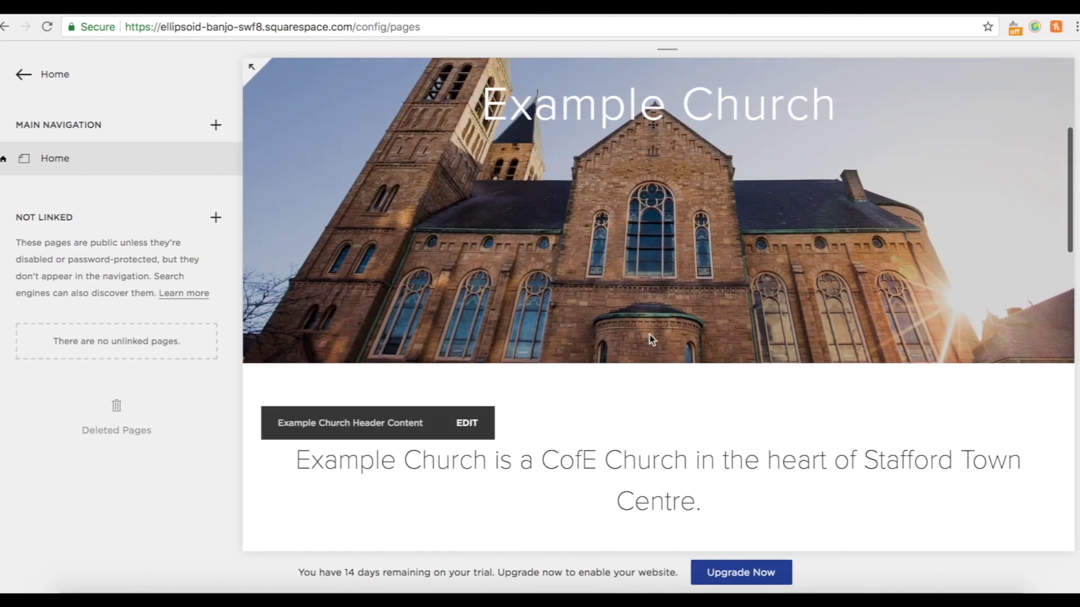
scroll(697, 360, down, 4)
scroll(633, 357, up, 9)
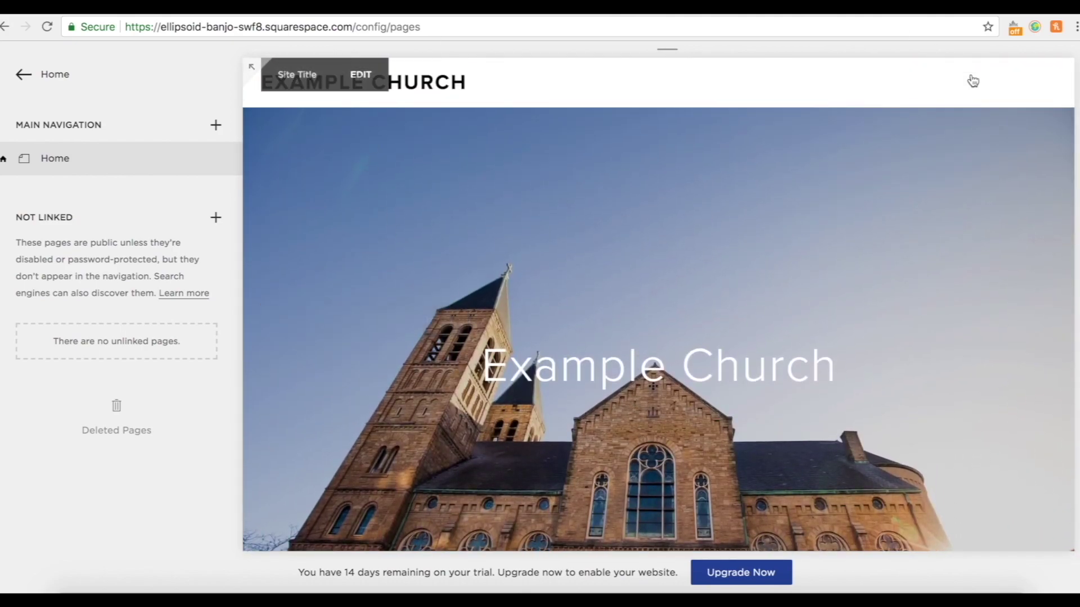
scroll(731, 474, down, 5)
scroll(731, 474, up, 5)
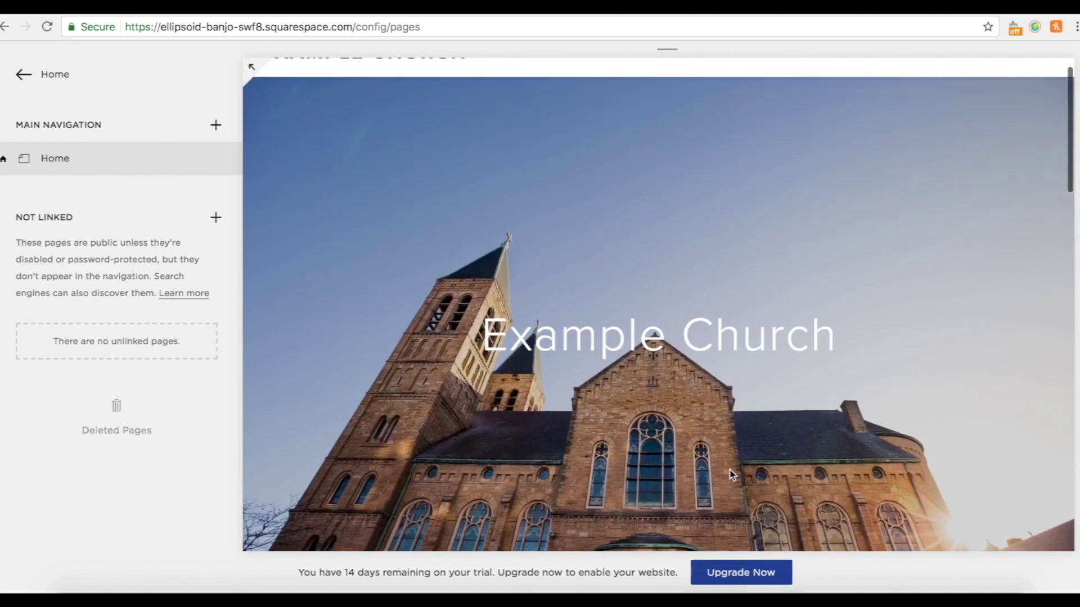
click(252, 70)
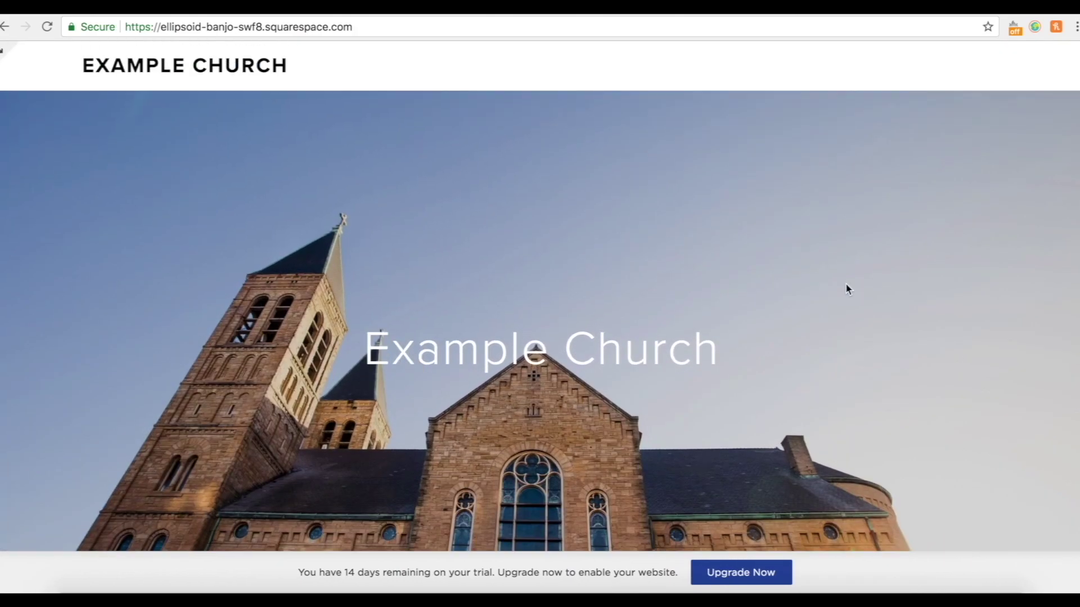
scroll(848, 288, down, 15)
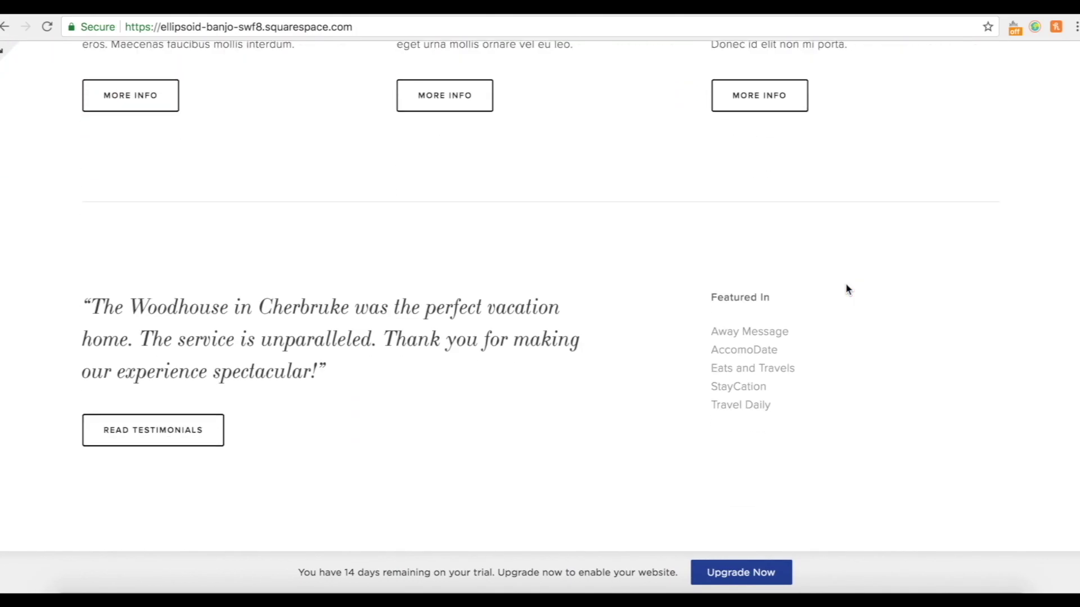
scroll(847, 289, up, 4)
scroll(847, 288, up, 10)
click(2, 52)
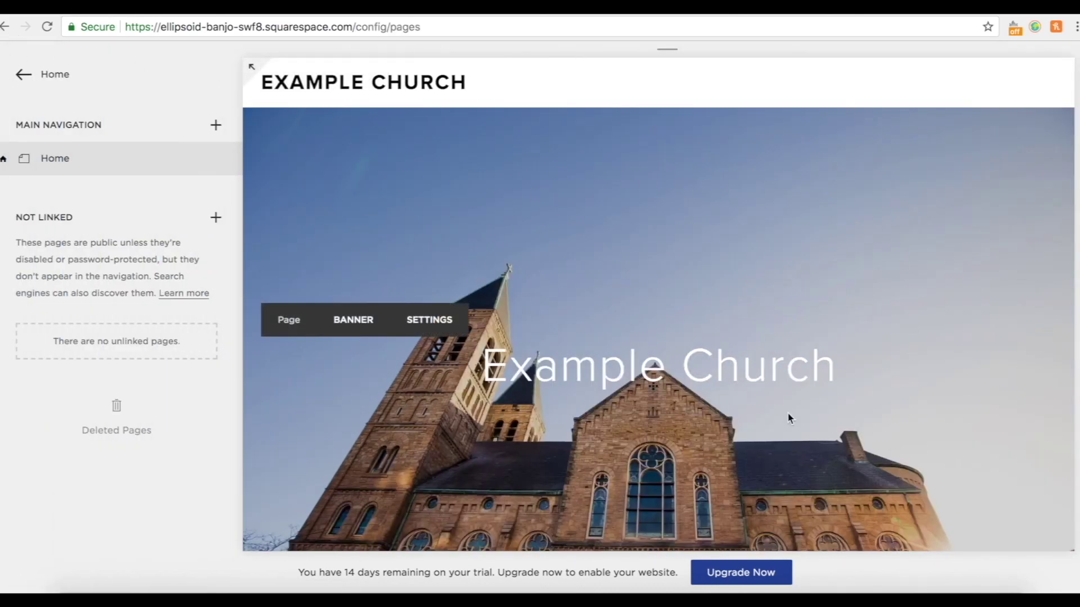
scroll(788, 413, down, 2)
scroll(438, 271, up, 2)
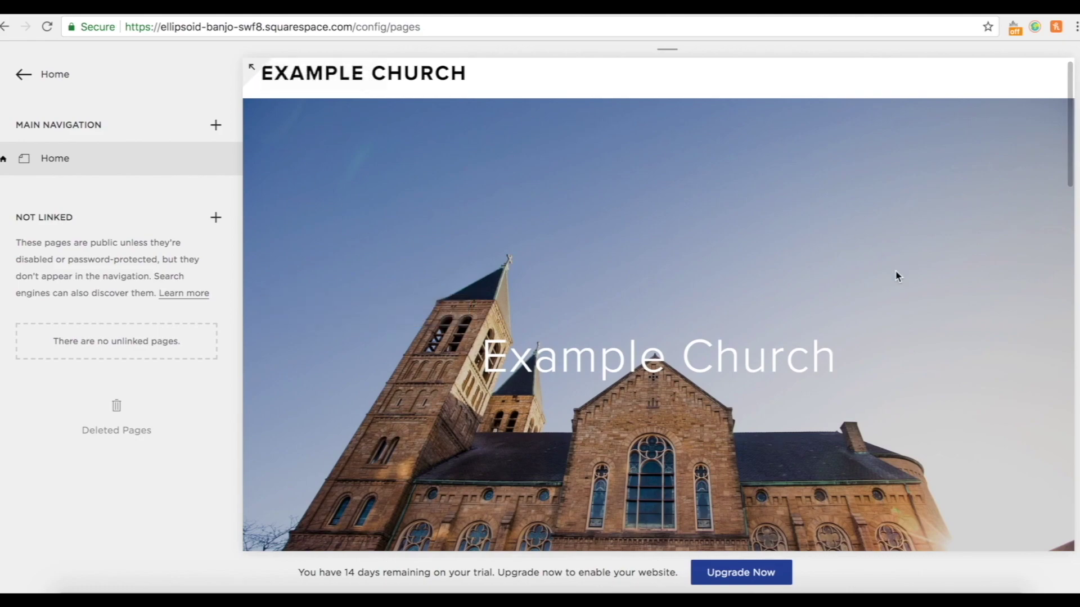
mouse_move(334, 103)
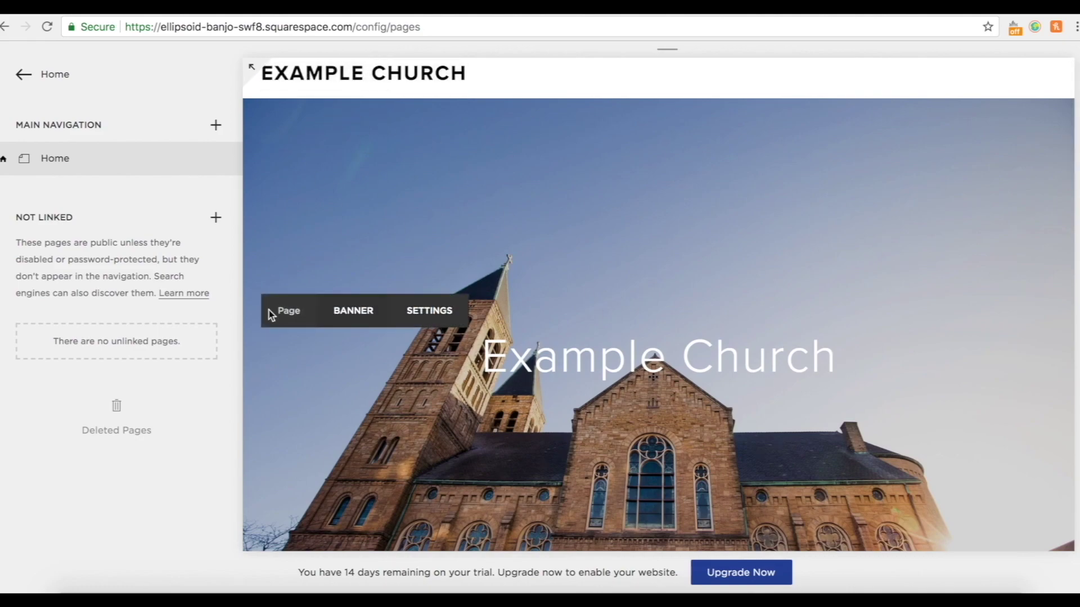
scroll(639, 456, down, 10)
scroll(639, 455, up, 3)
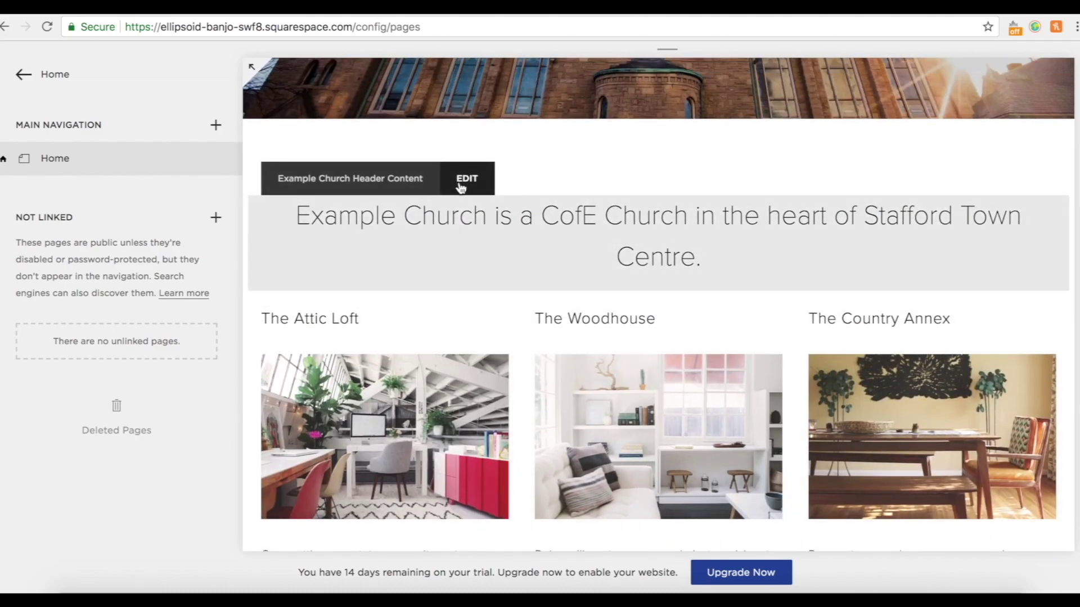
scroll(662, 450, down, 3)
scroll(431, 316, down, 6)
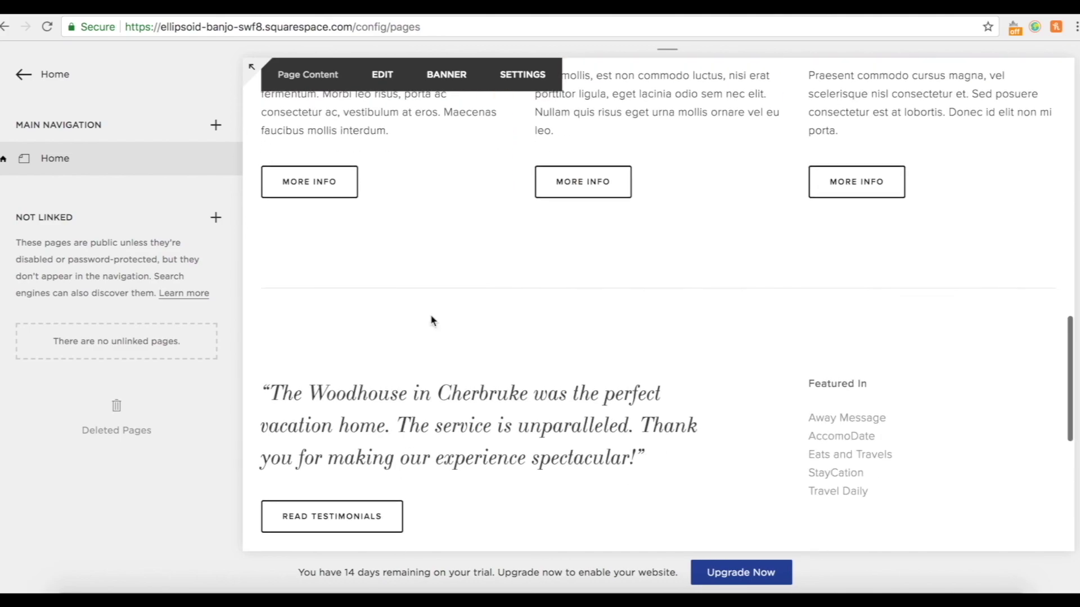
scroll(431, 315, up, 4)
scroll(521, 288, up, 1)
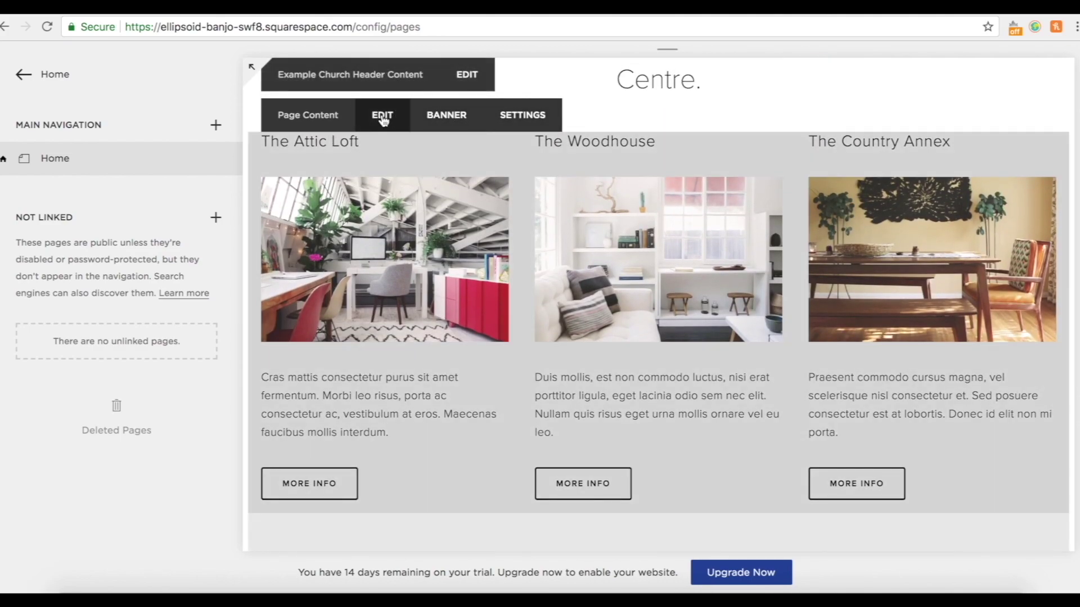
Open the home page content for editing and look over its blocks.
click(383, 118)
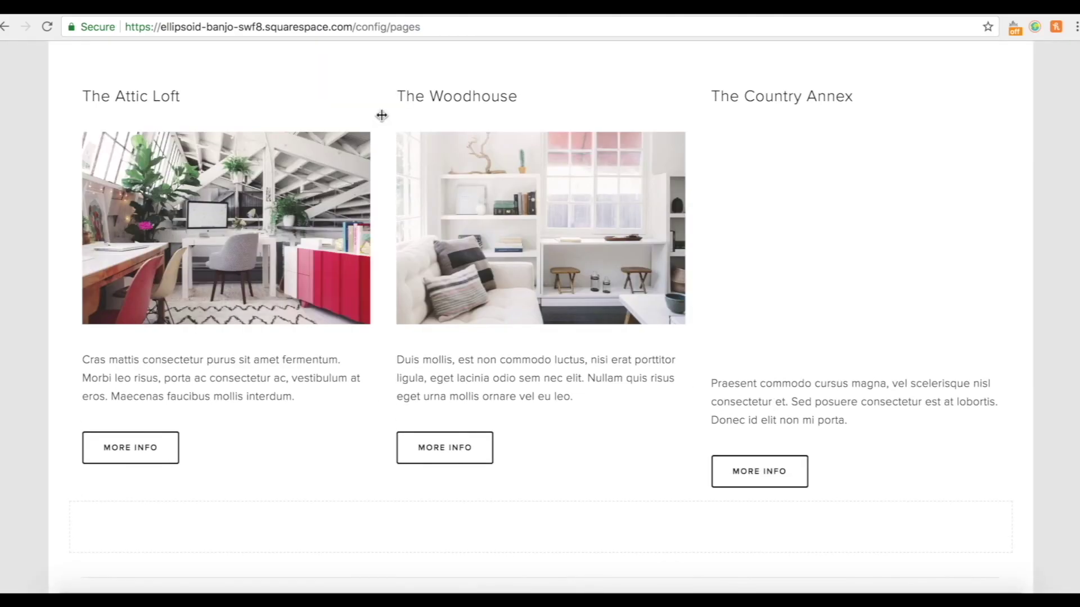
scroll(694, 248, down, 10)
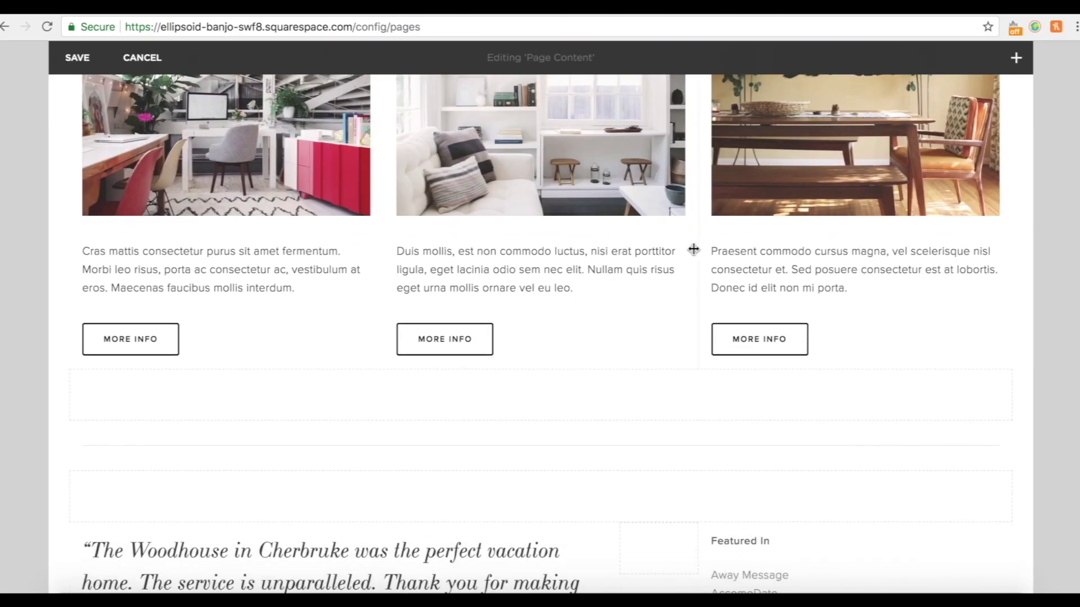
scroll(708, 191, up, 10)
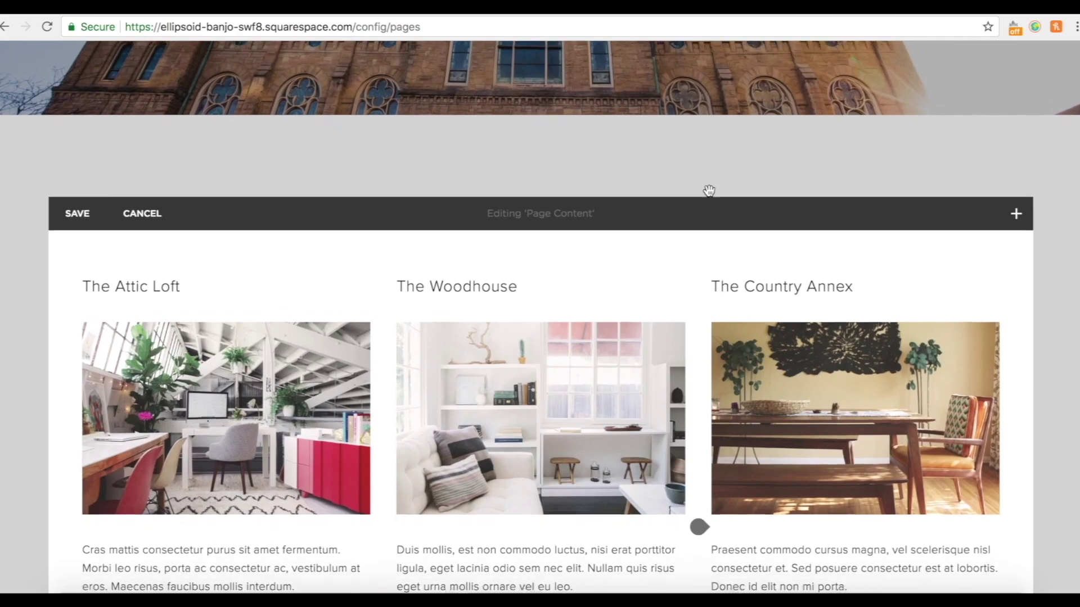
scroll(708, 191, down, 9)
scroll(709, 191, up, 6)
scroll(714, 419, up, 1)
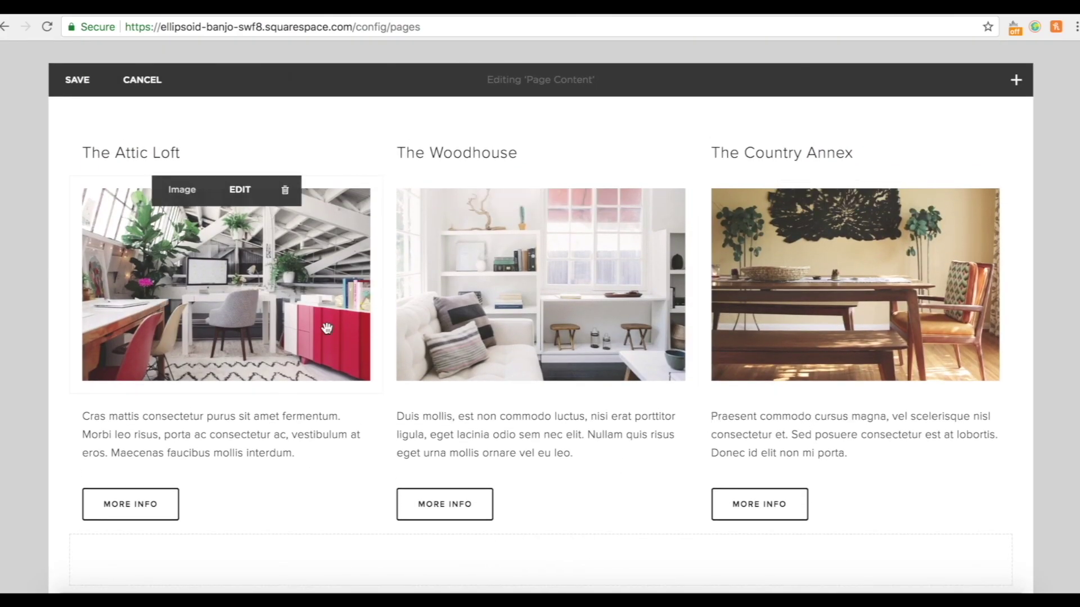
scroll(881, 312, down, 3)
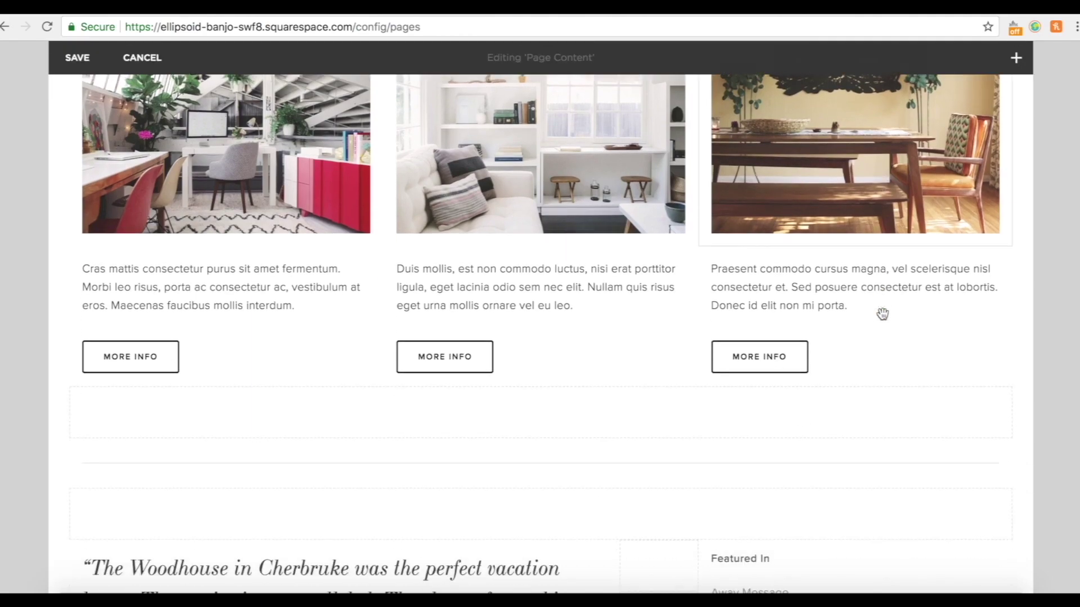
scroll(882, 311, up, 4)
scroll(203, 353, down, 5)
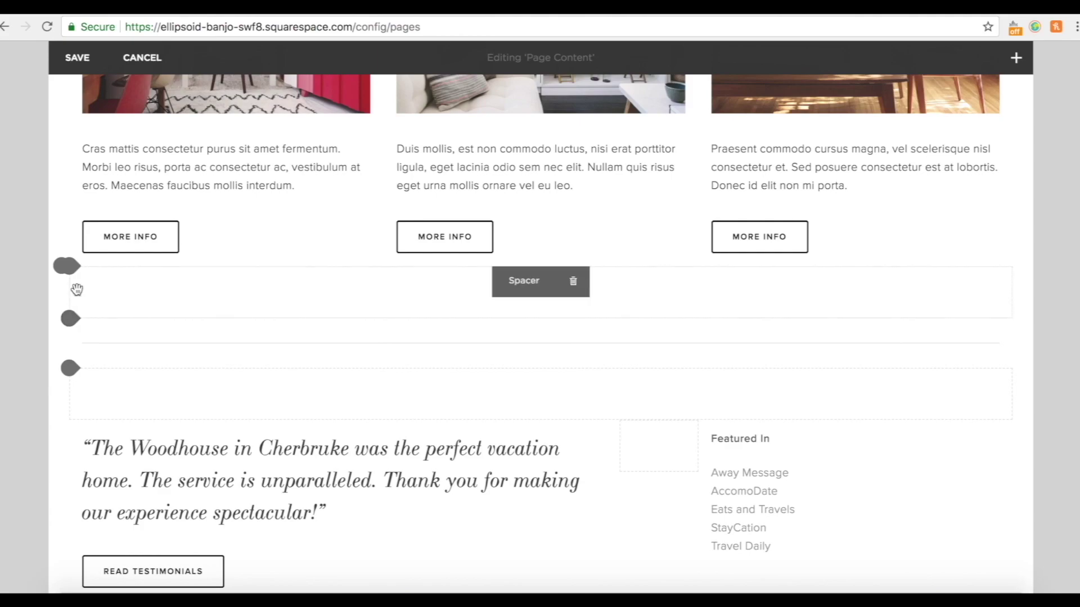
scroll(231, 274, down, 2)
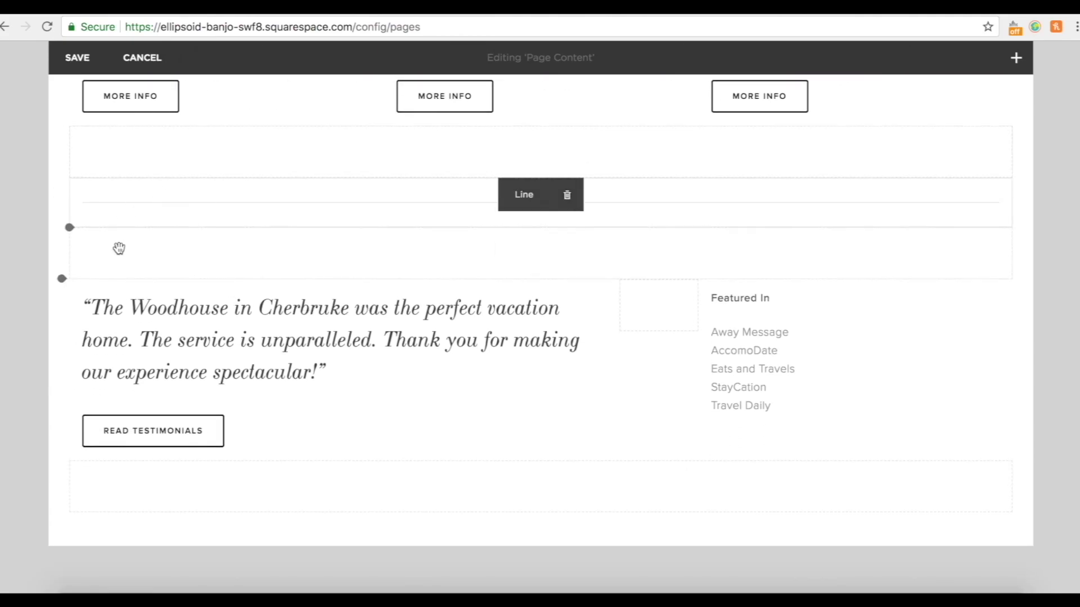
scroll(219, 273, down, 1)
scroll(219, 265, up, 2)
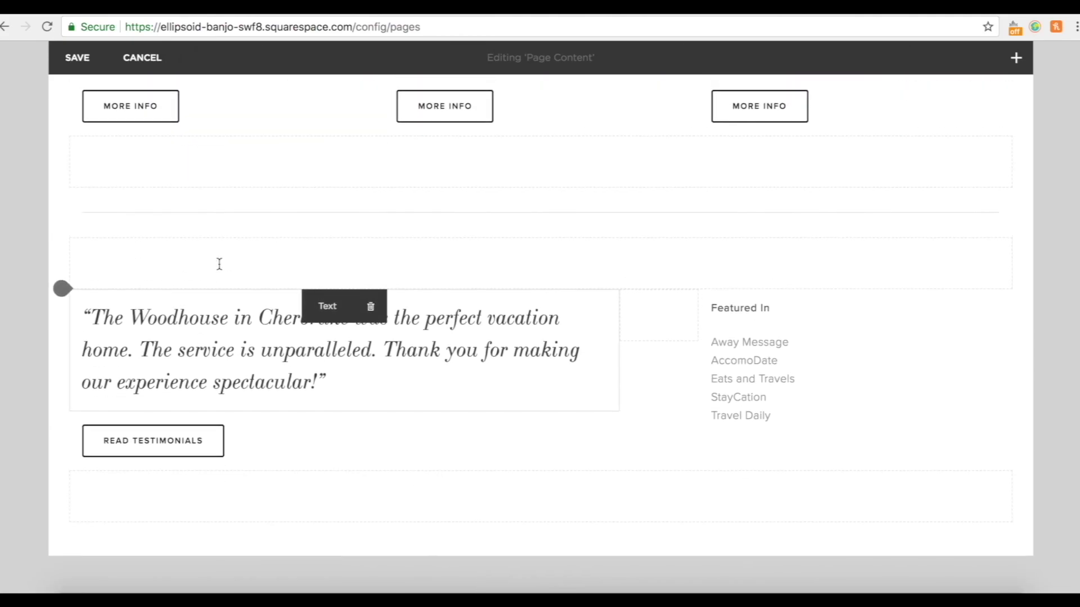
Try rearranging the spacer and line blocks, then drop them back in their original place.
drag(73, 246, 67, 193)
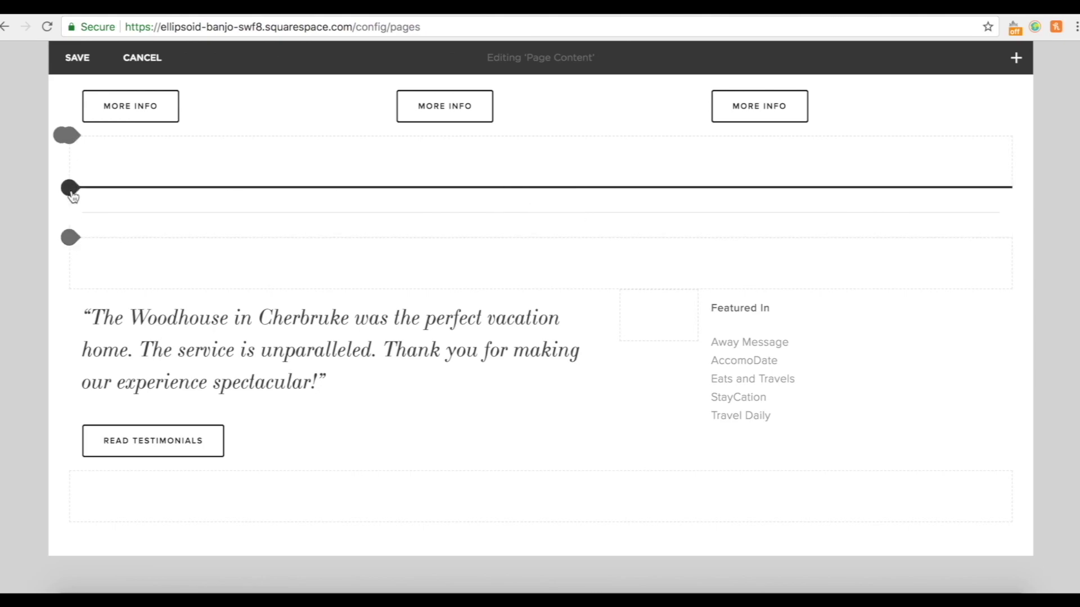
drag(73, 147, 72, 193)
drag(72, 193, 72, 193)
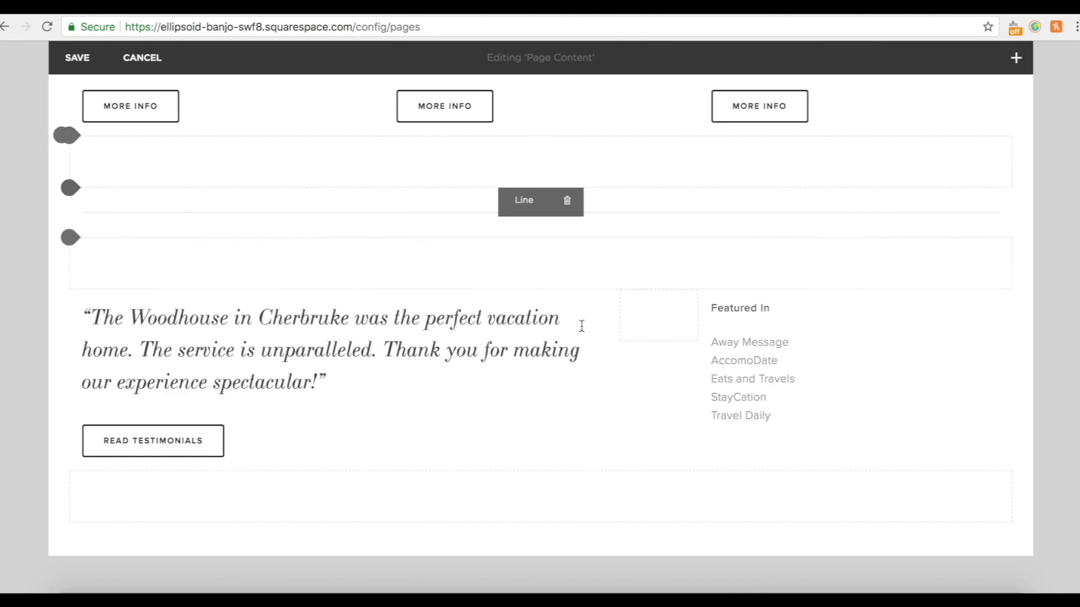
mouse_move(695, 318)
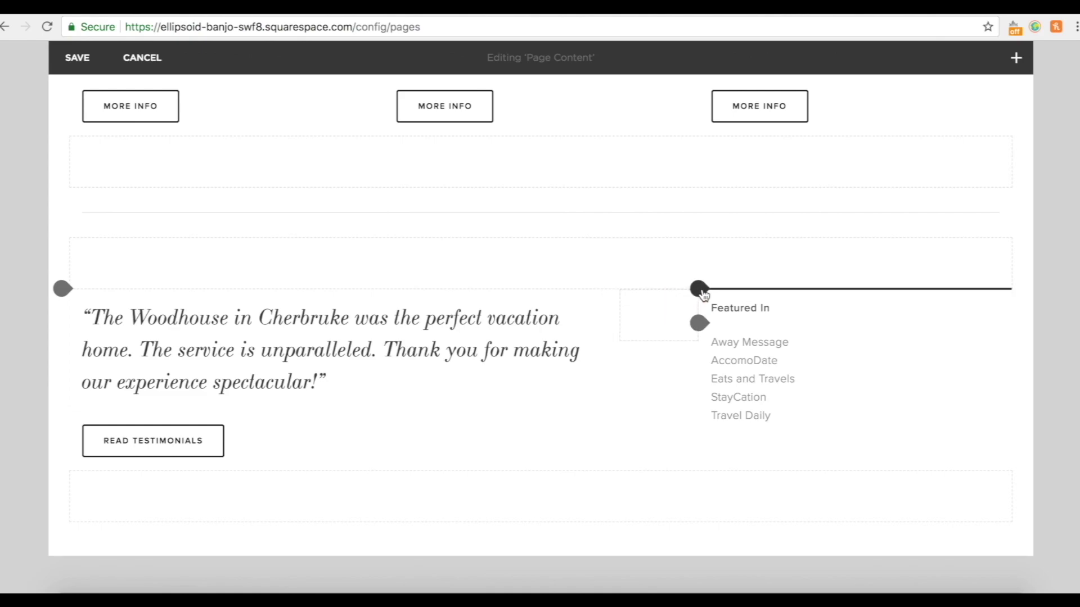
Insert a button block beside Featured In, then delete the Learn More button there.
click(699, 289)
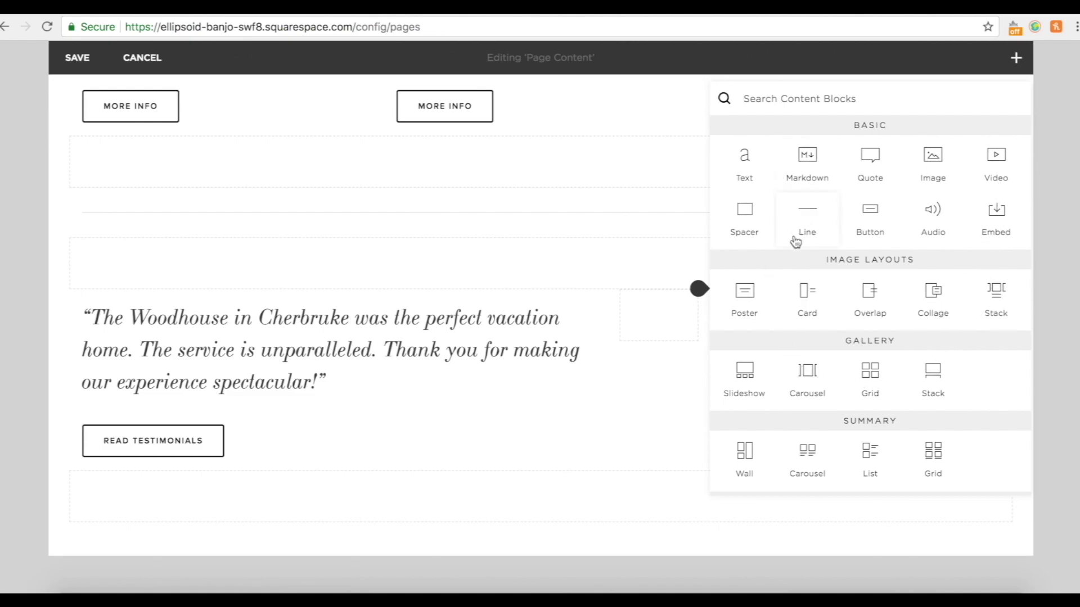
click(871, 213)
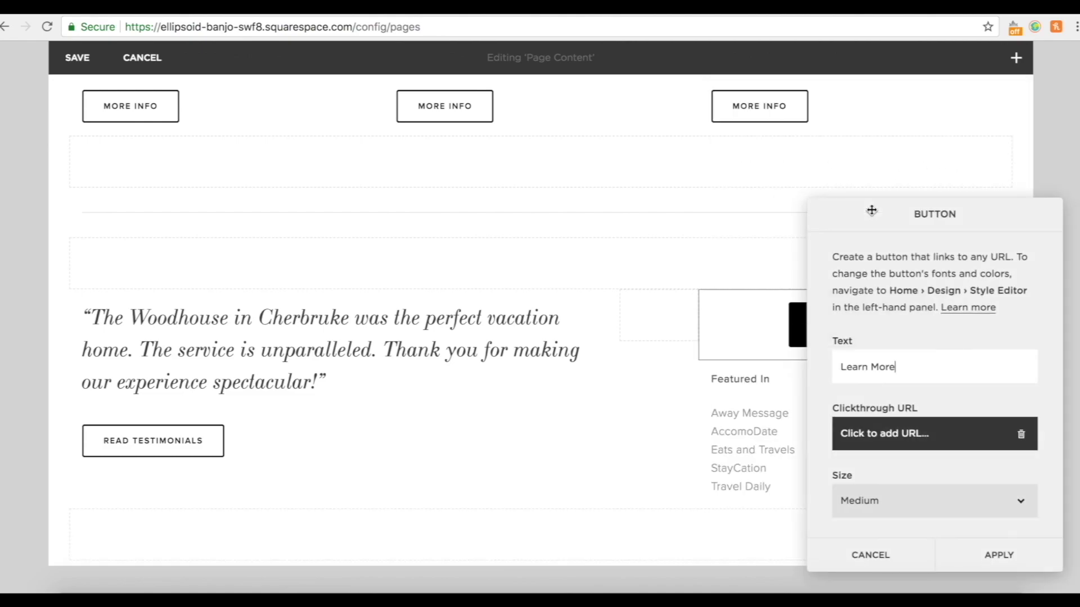
click(1003, 554)
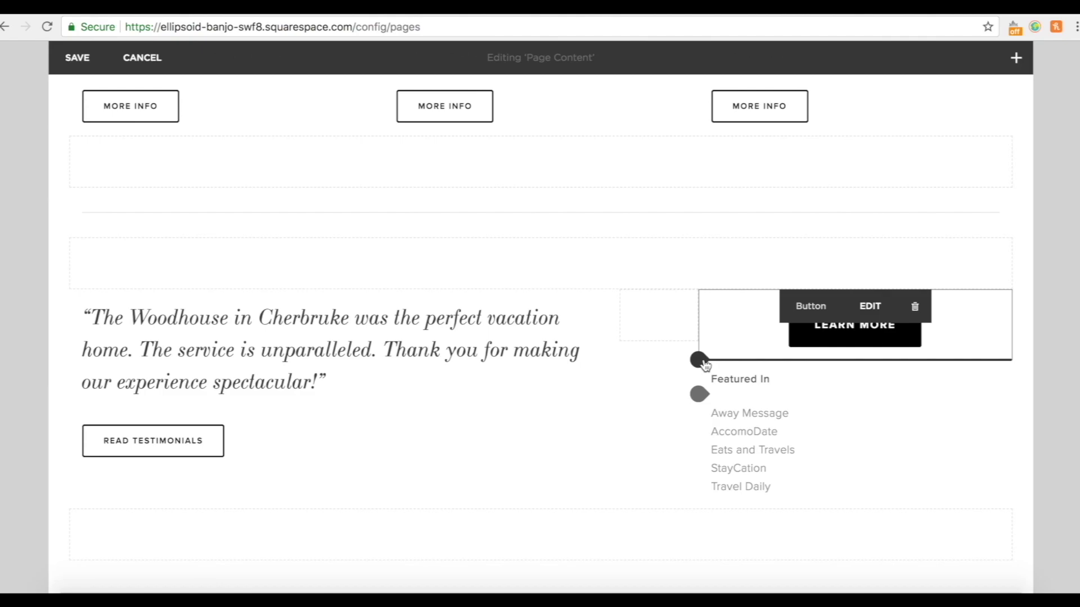
click(915, 307)
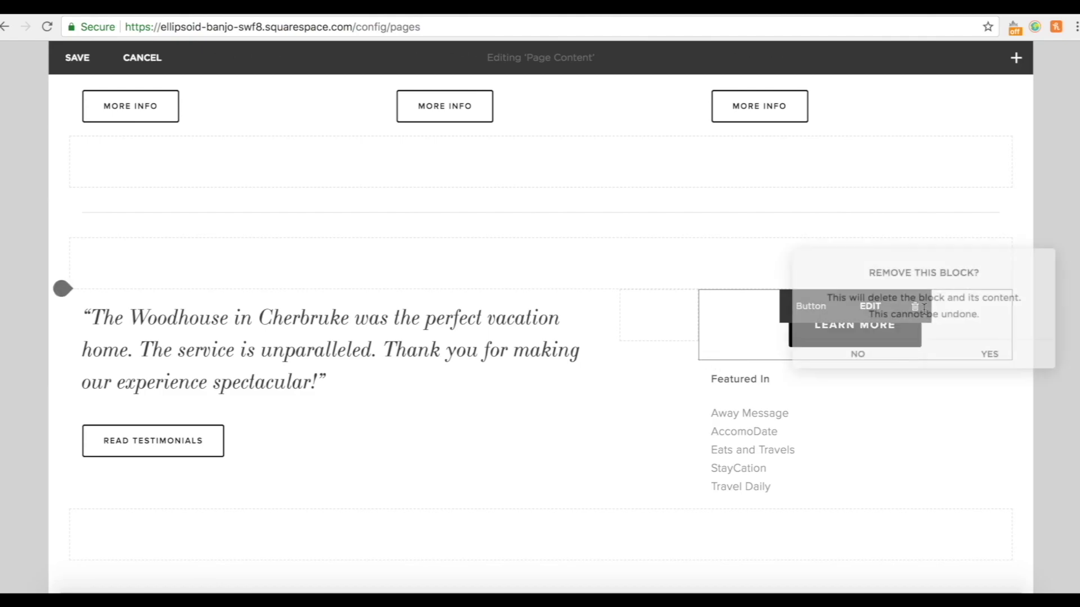
click(983, 361)
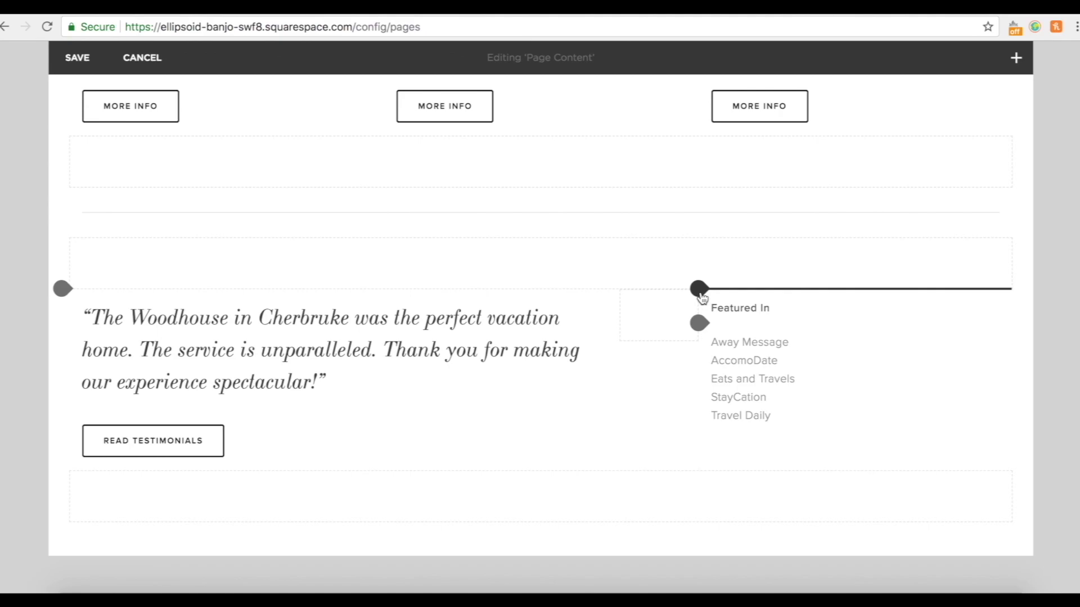
Re-add a button beside Featured In and remove it once more.
click(699, 289)
click(878, 222)
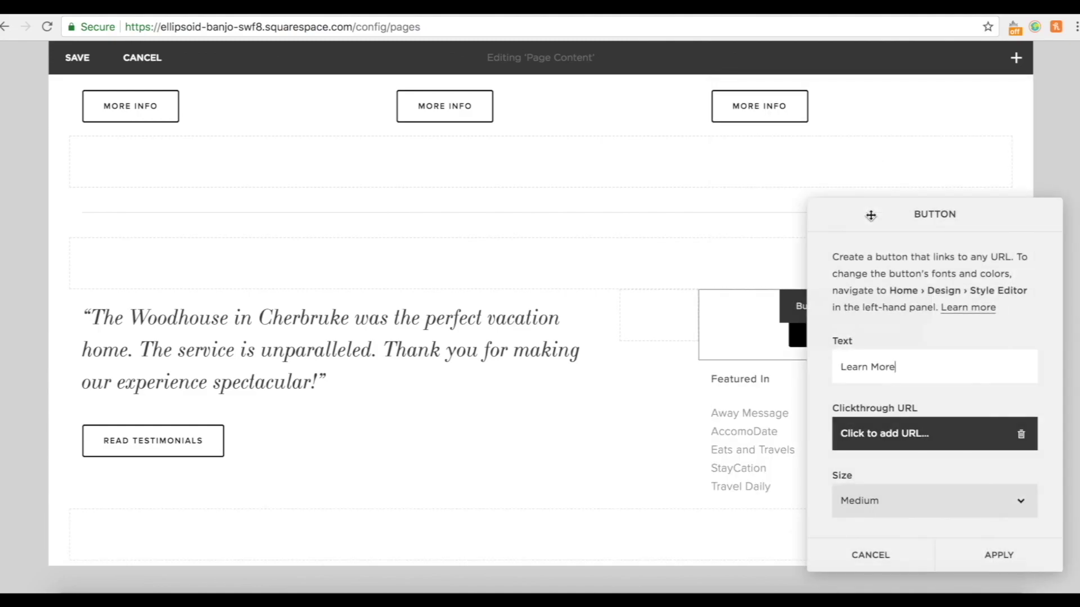
click(1011, 558)
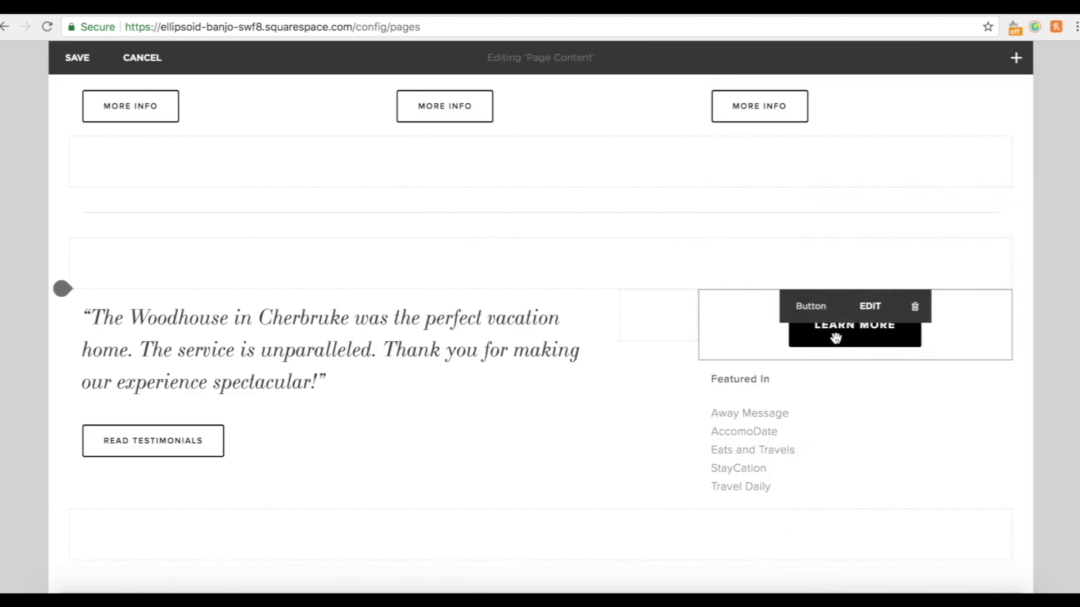
click(914, 306)
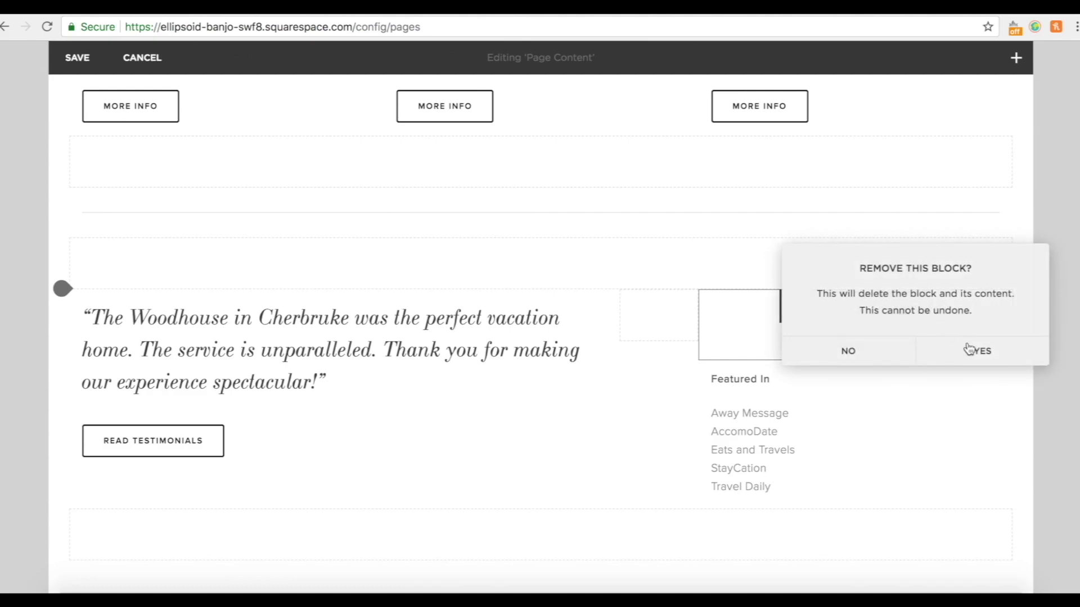
click(973, 347)
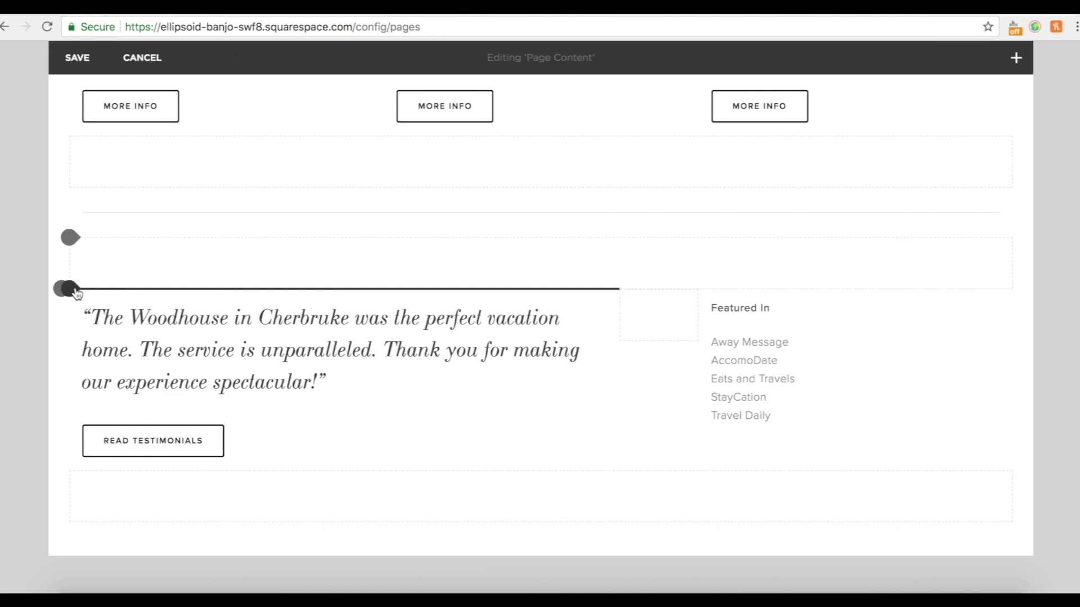
Insert a Learn More button block above the quote, then delete it.
click(71, 288)
click(262, 233)
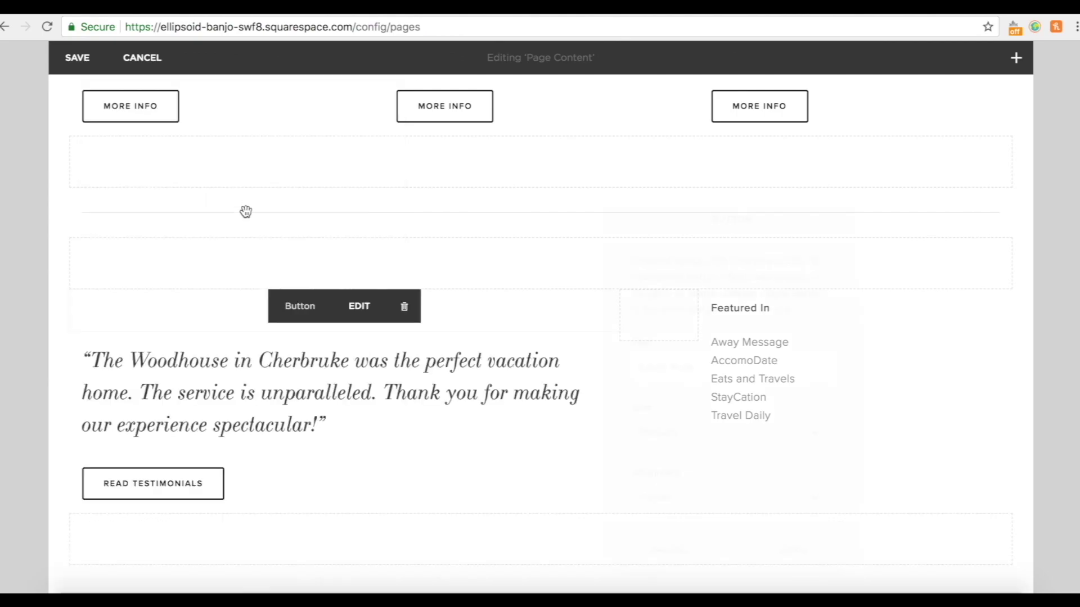
click(779, 557)
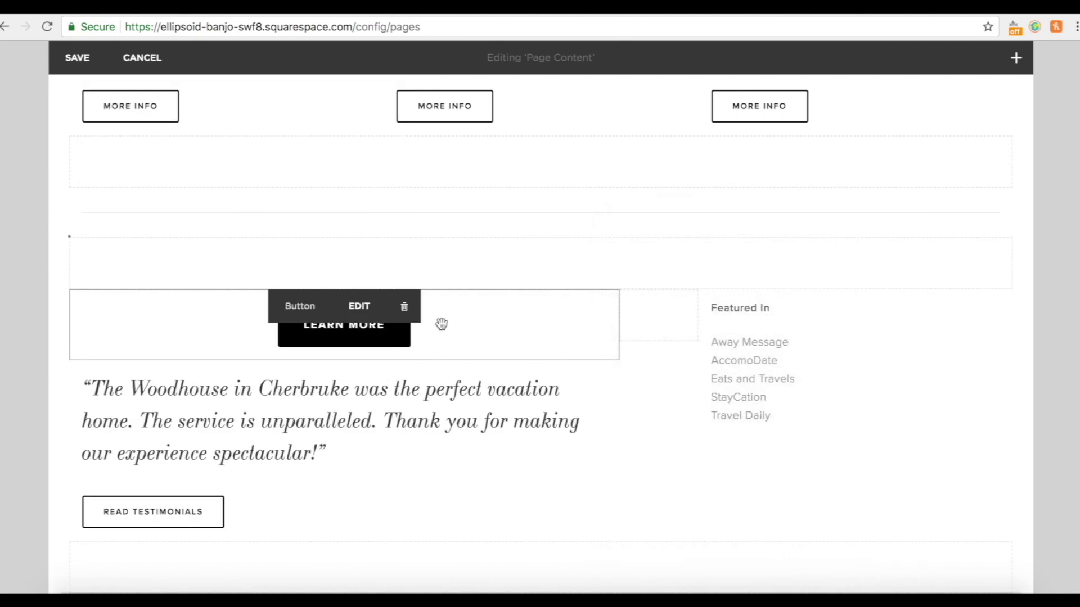
click(409, 318)
click(476, 360)
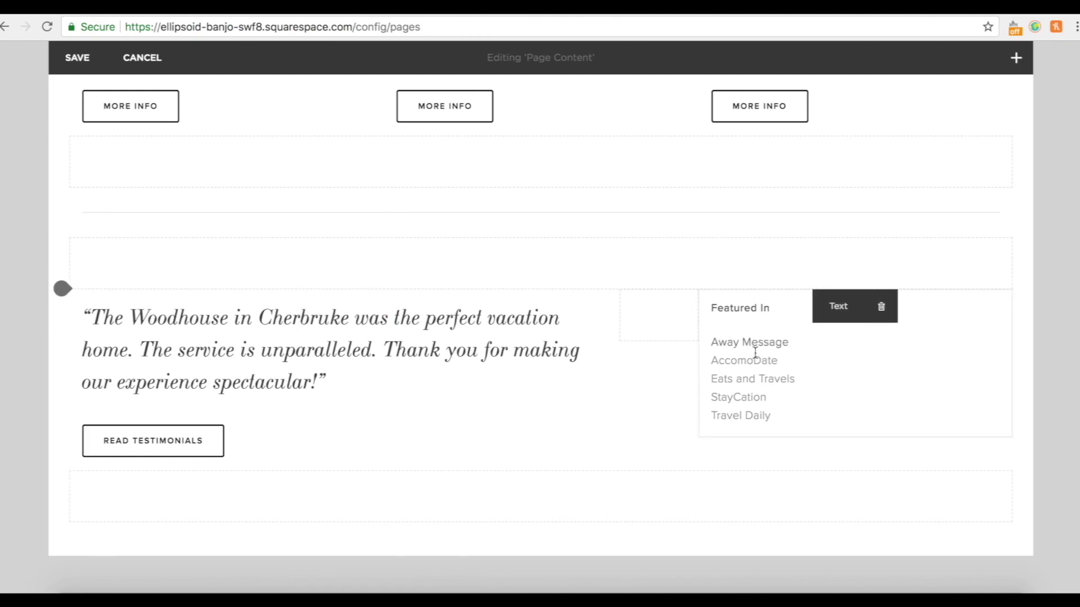
Insert a full-width Learn More button block above the quote.
click(62, 290)
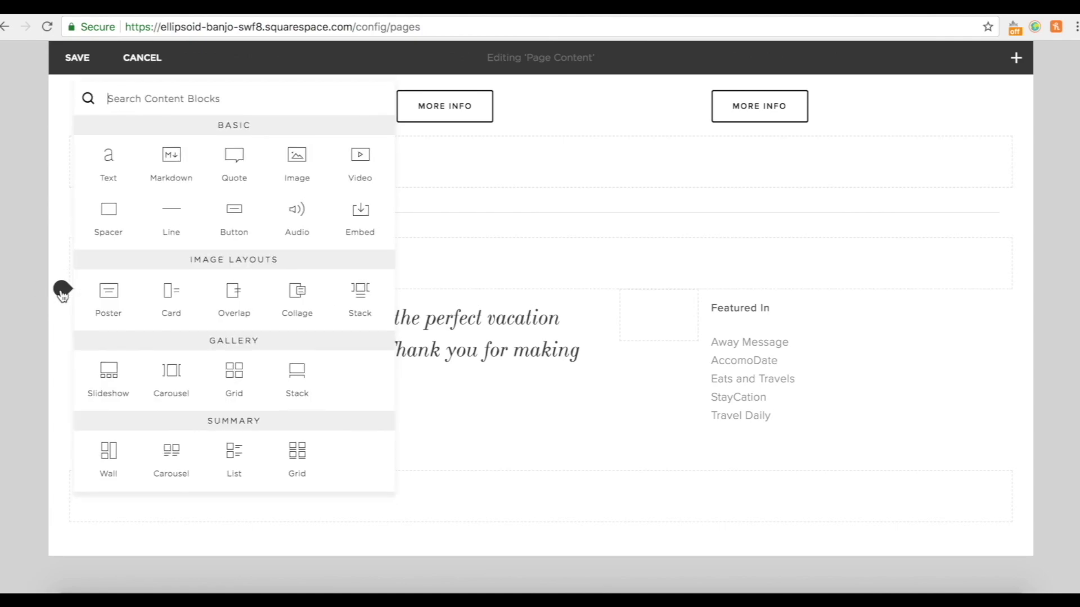
click(234, 219)
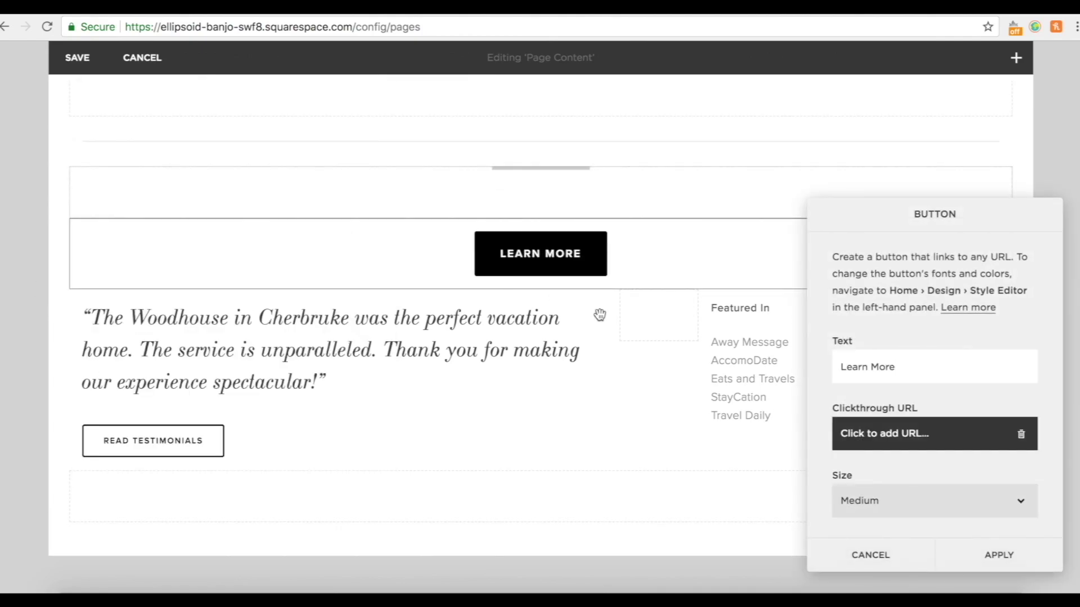
click(1003, 560)
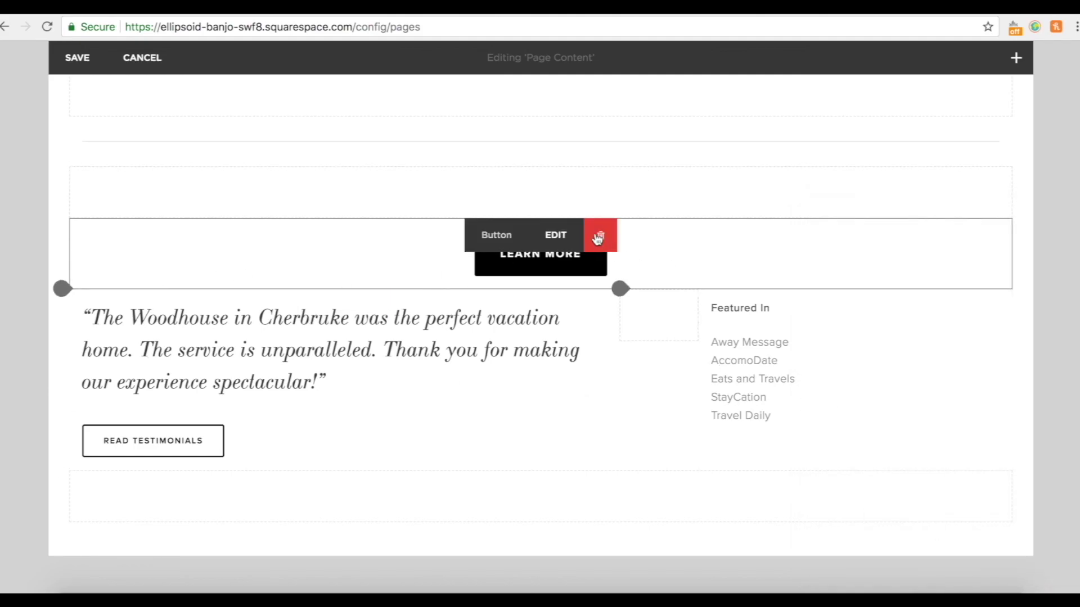
scroll(104, 160, up, 6)
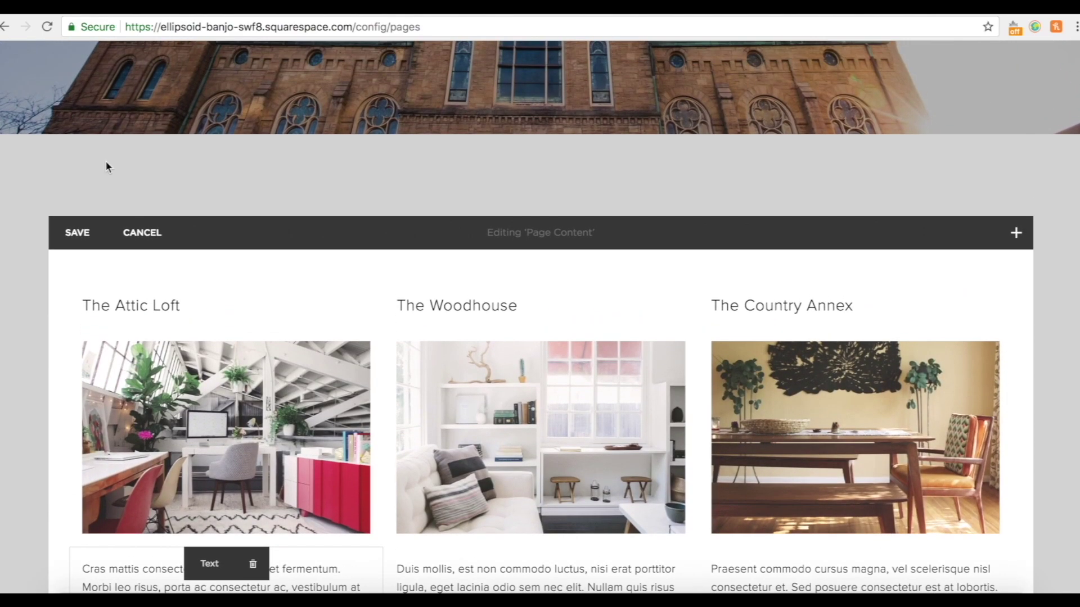
scroll(103, 162, down, 3)
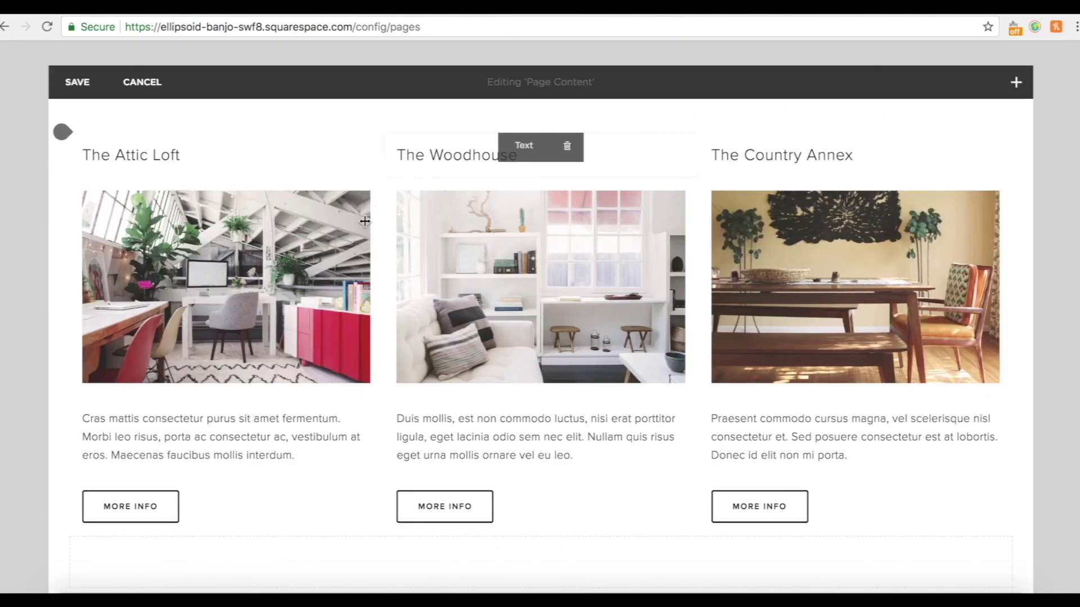
scroll(825, 419, down, 4)
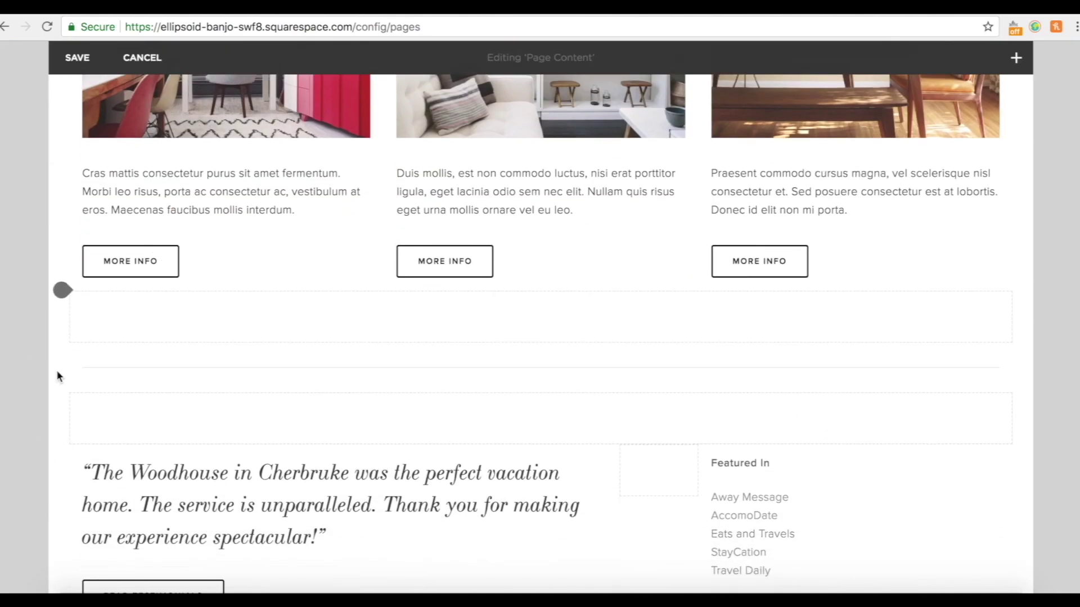
scroll(58, 376, down, 4)
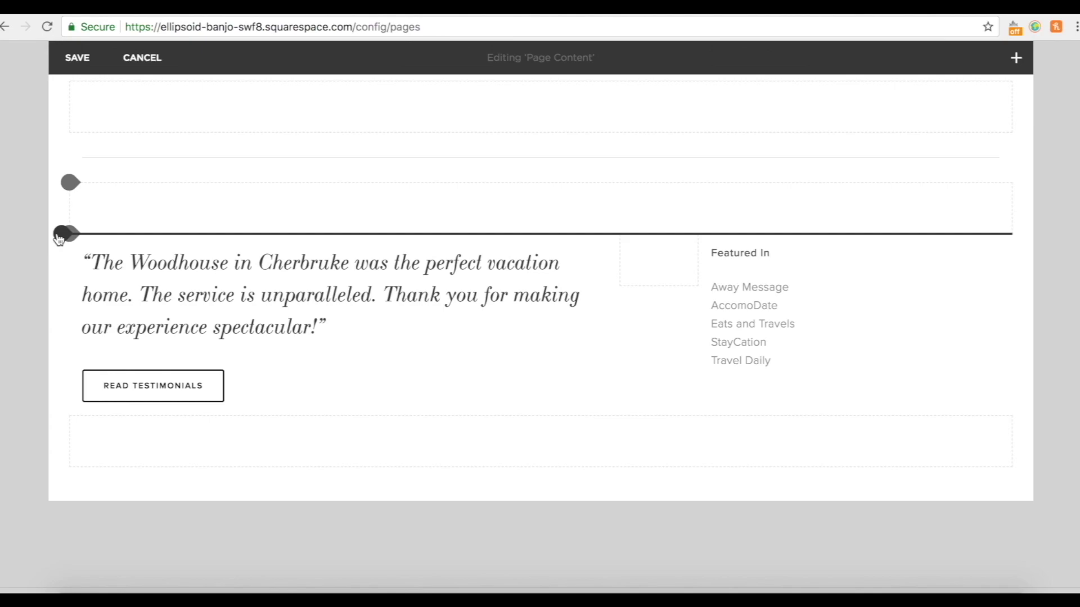
Insert an empty image block above the testimonial quote.
click(61, 233)
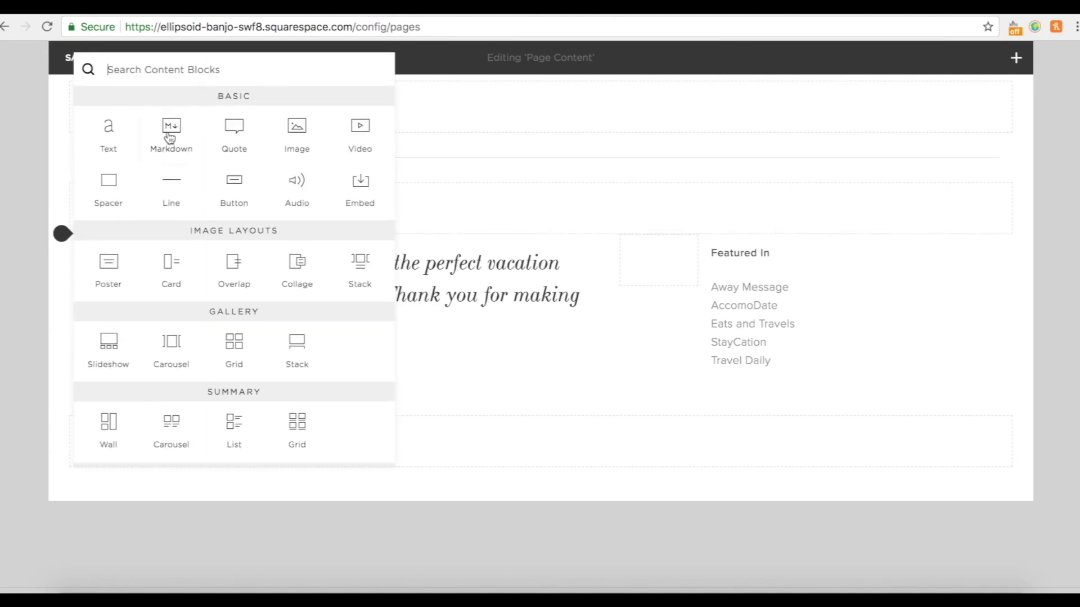
click(298, 134)
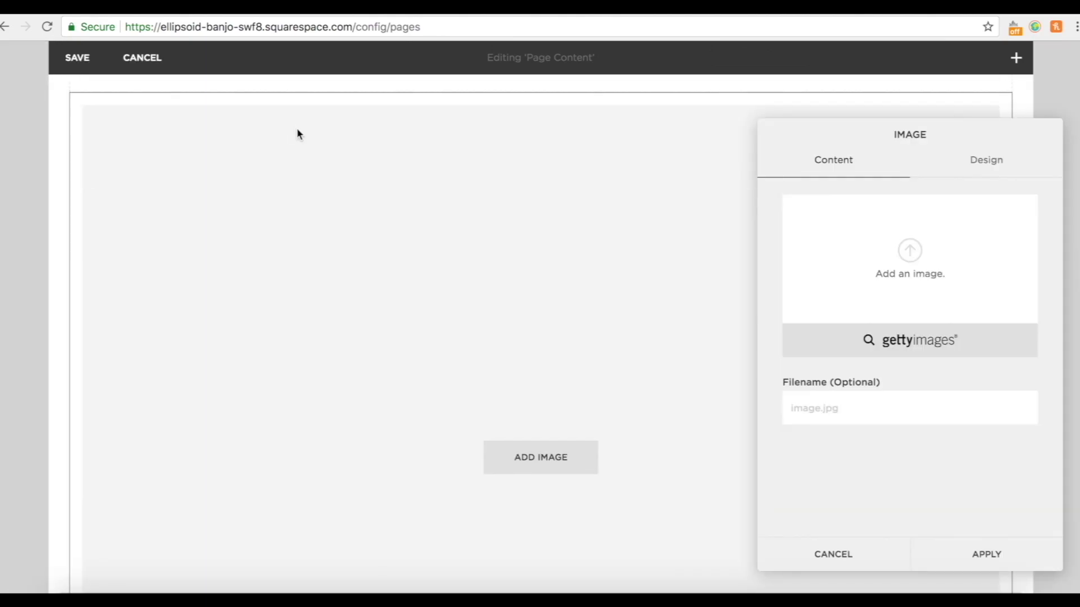
click(993, 557)
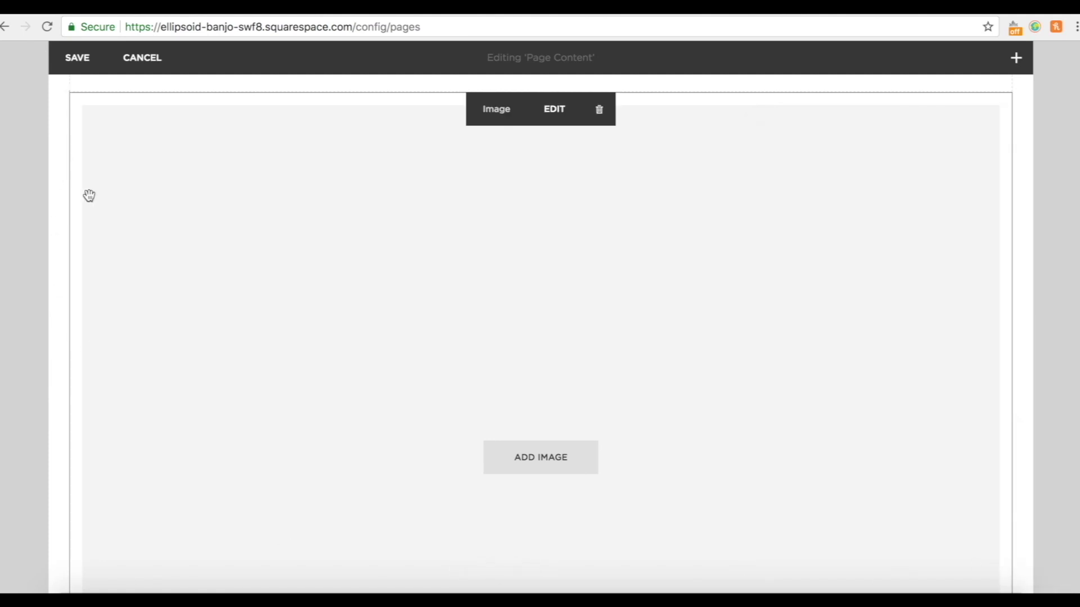
scroll(89, 195, up, 3)
Insert a second empty image block above the first image.
mouse_move(67, 242)
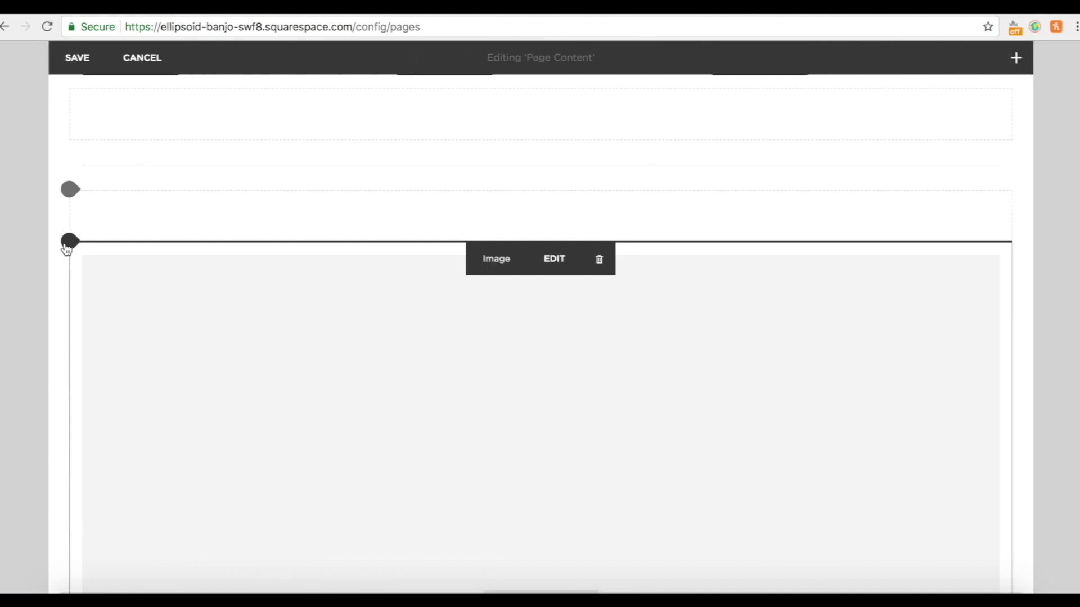
click(68, 242)
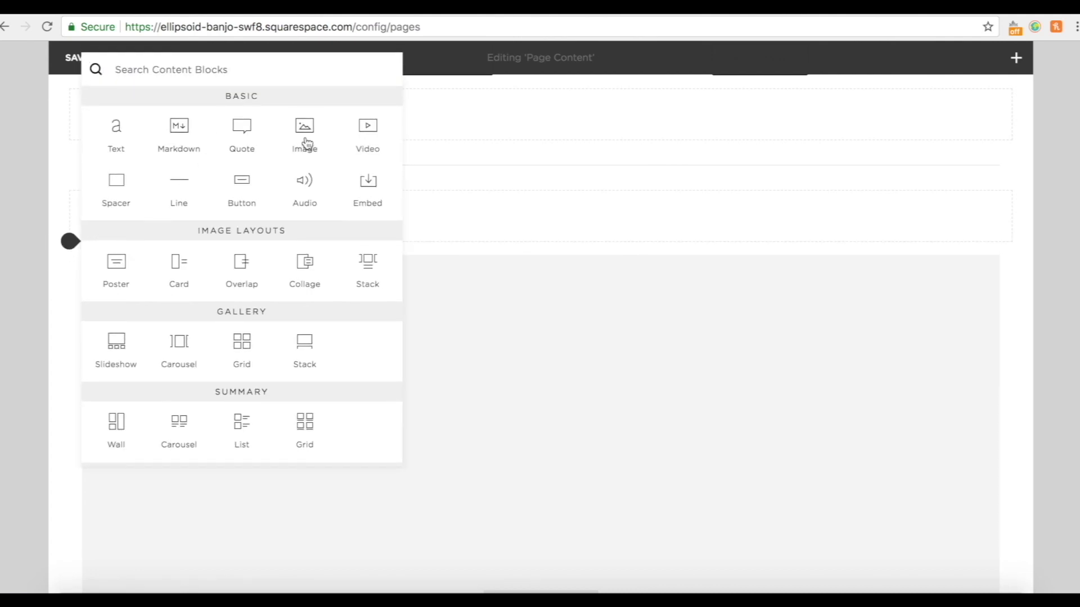
click(307, 143)
click(989, 556)
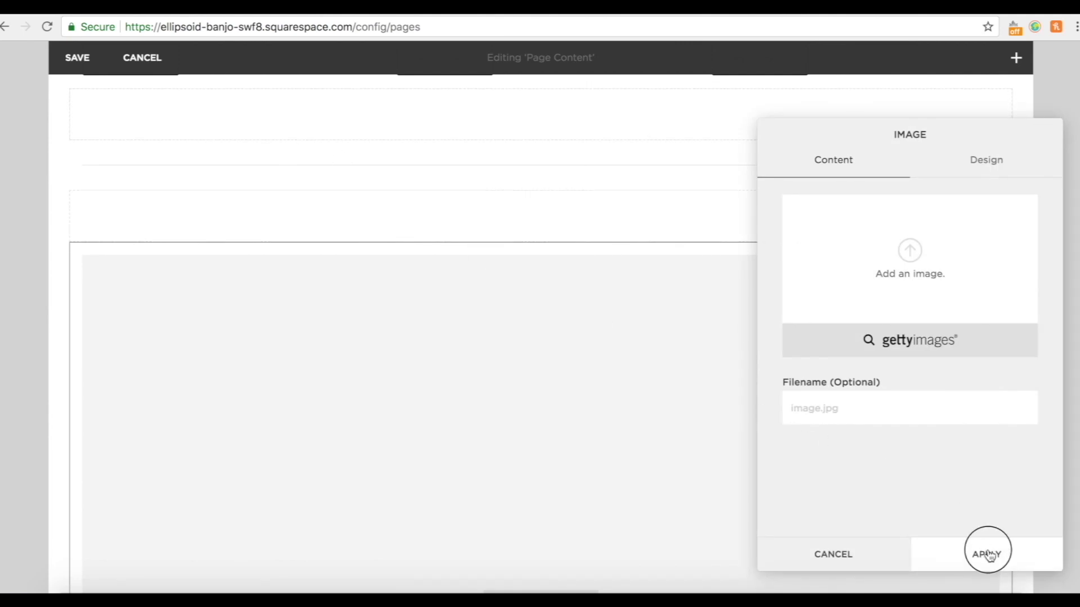
scroll(282, 345, up, 10)
scroll(702, 314, down, 5)
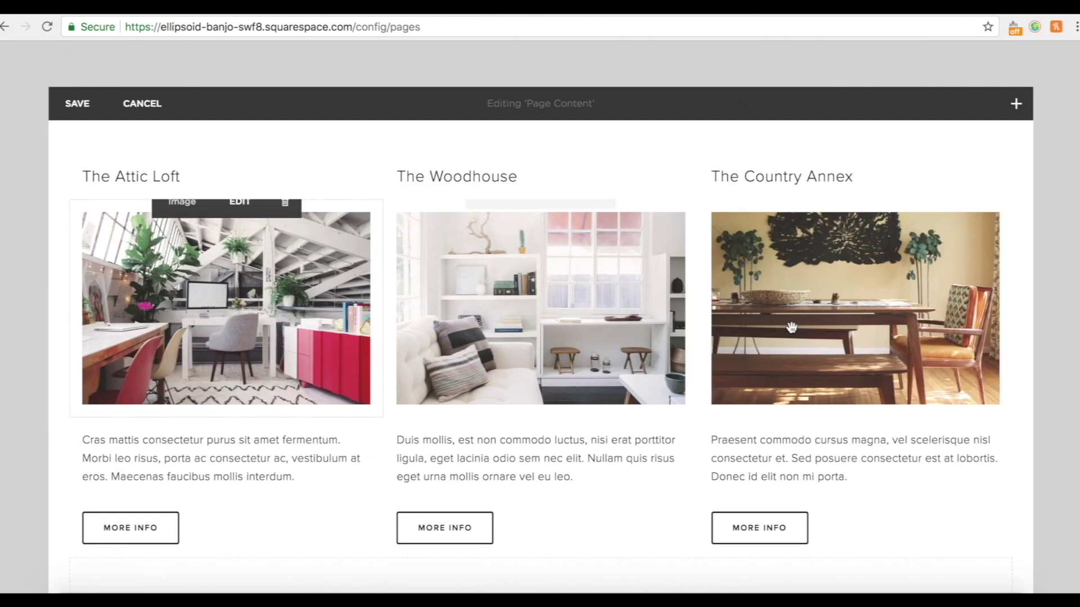
scroll(649, 482, down, 10)
scroll(649, 482, up, 4)
Insert a third empty image block above the others.
drag(97, 216, 75, 218)
click(71, 214)
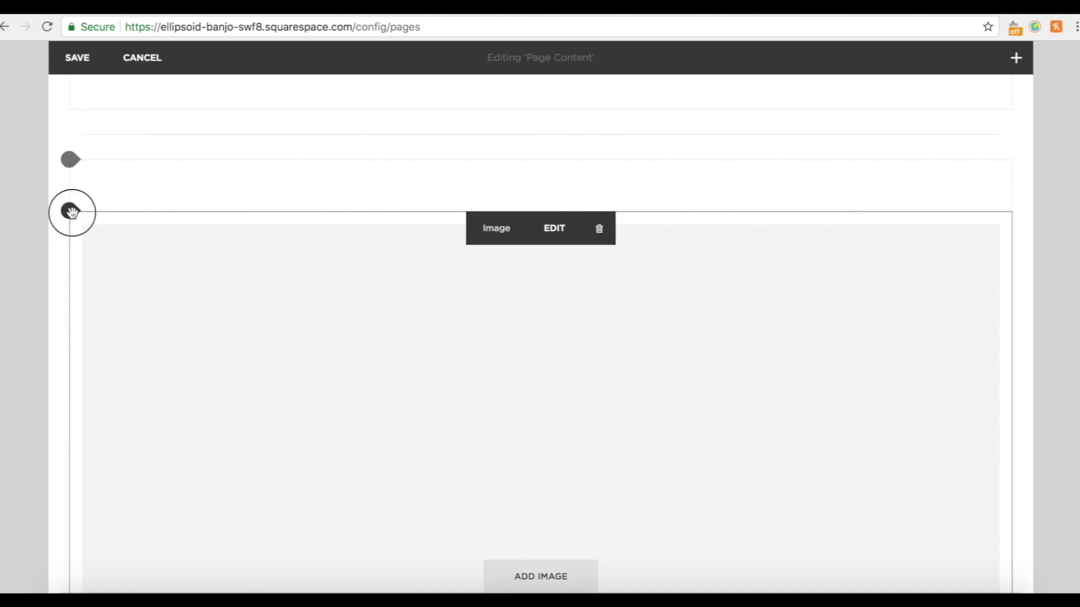
click(307, 127)
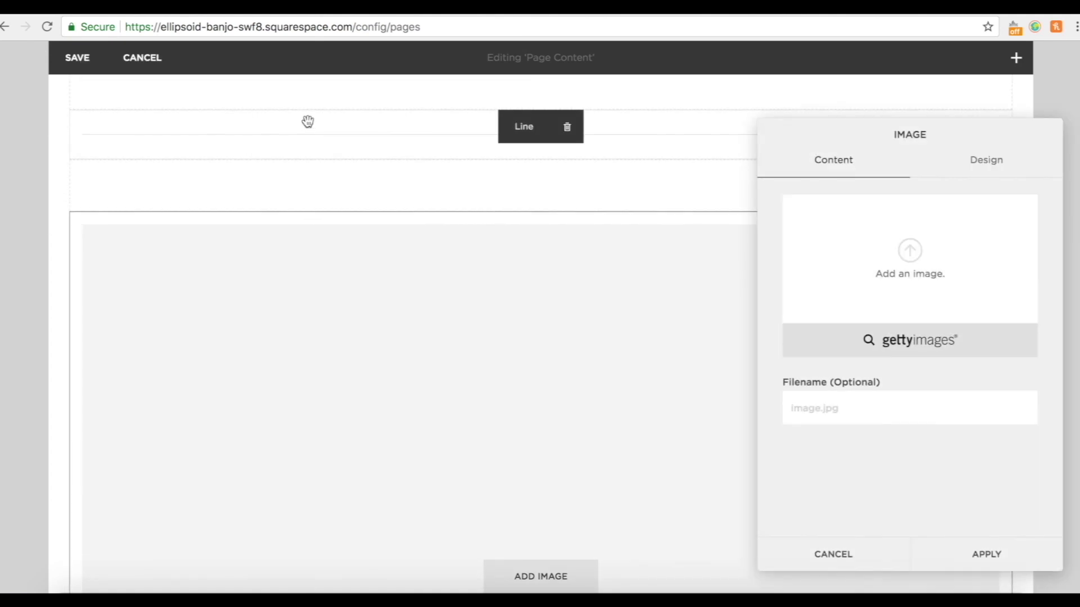
click(974, 542)
scroll(687, 426, down, 20)
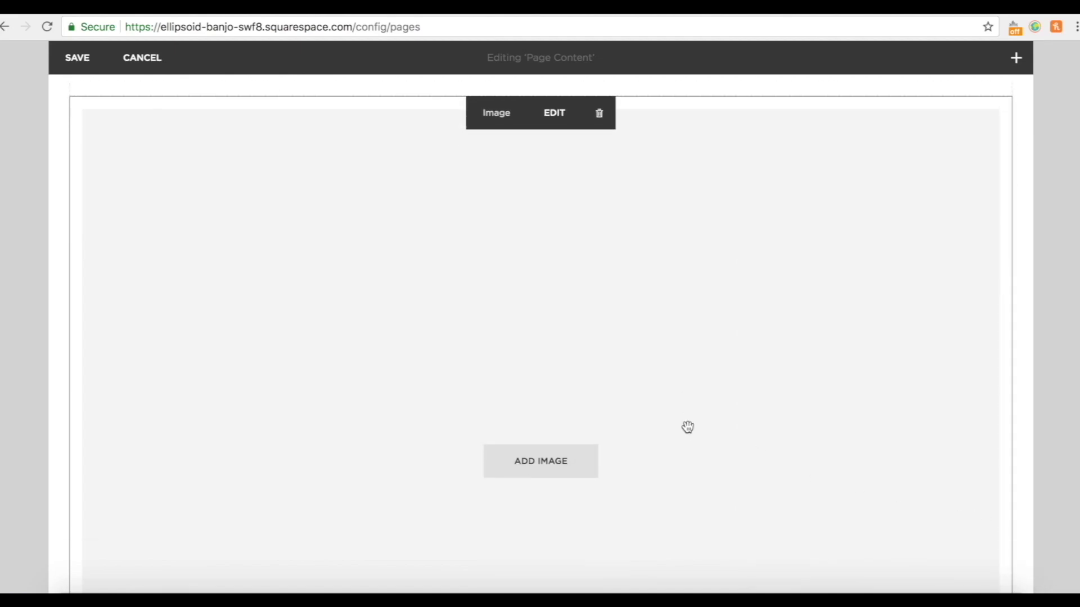
scroll(687, 427, down, 20)
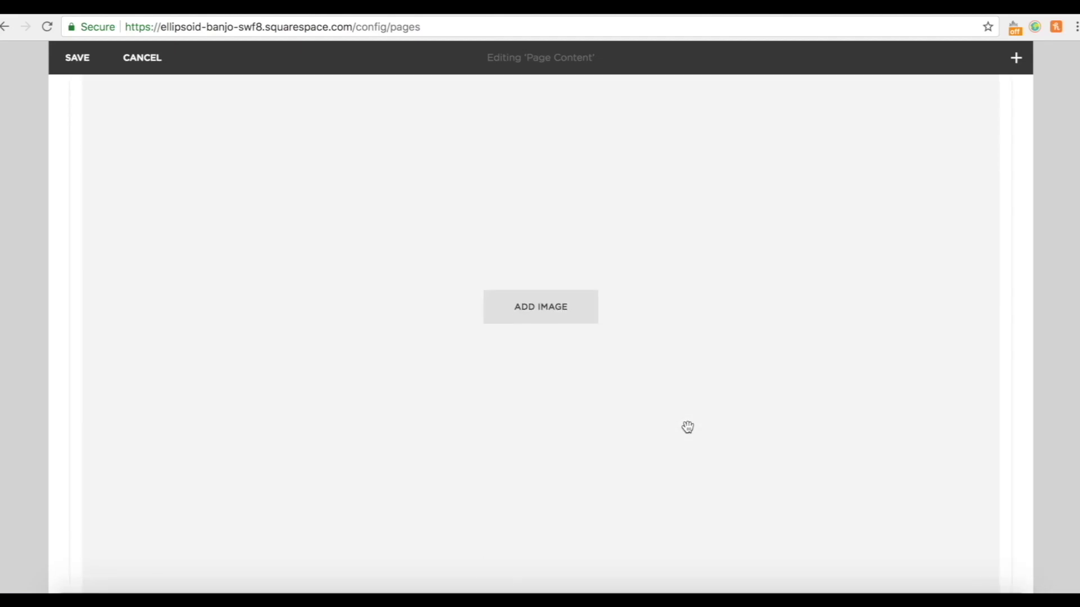
scroll(687, 427, up, 15)
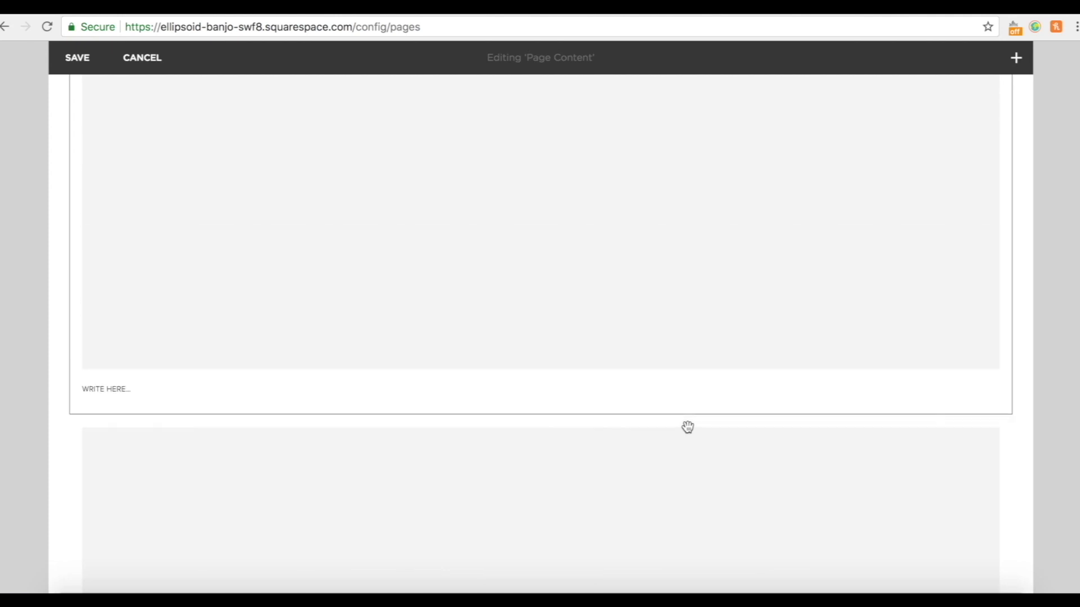
scroll(688, 427, down, 3)
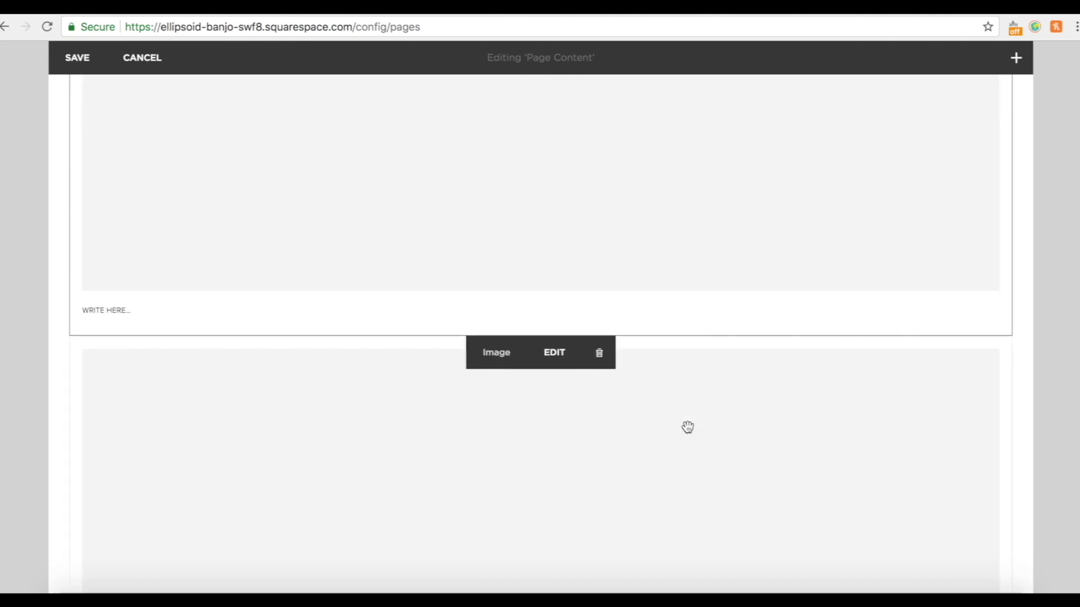
Drag the image blocks beside each other to form one row of three columns.
drag(459, 430, 657, 107)
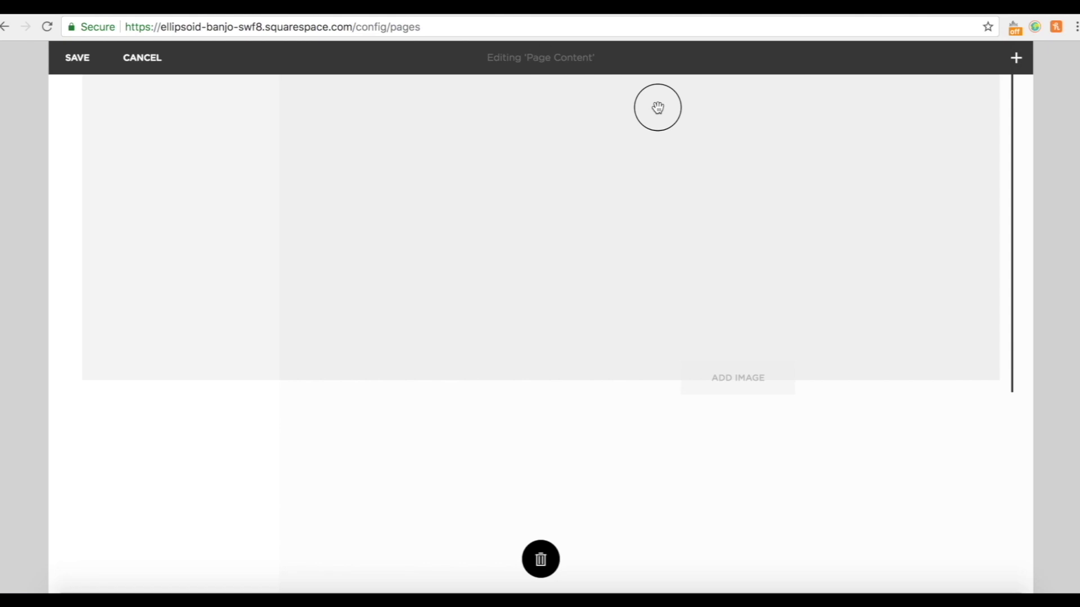
drag(657, 107, 656, 106)
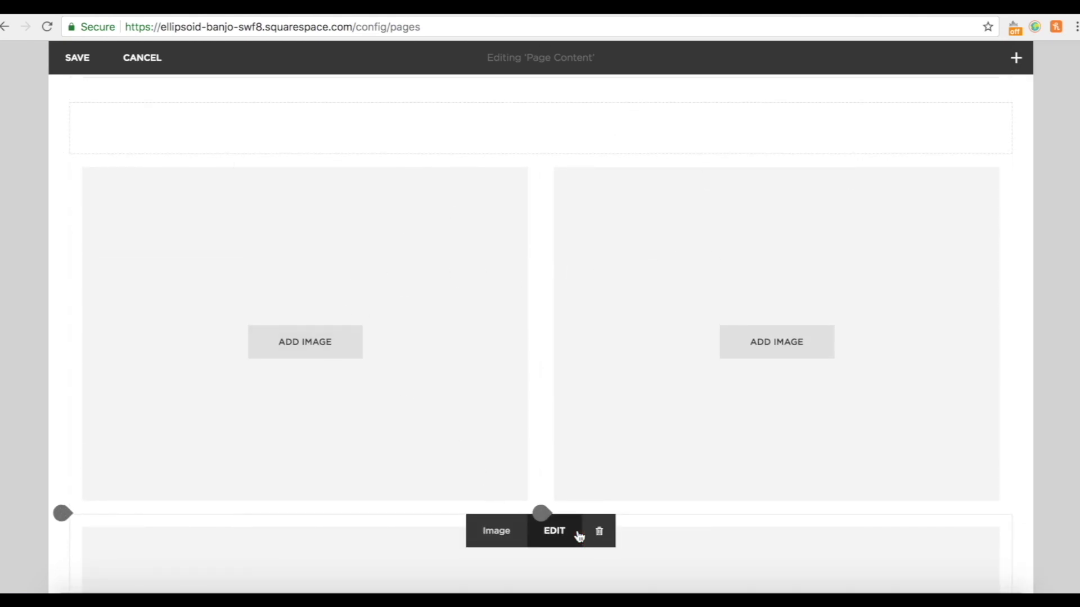
scroll(668, 555, down, 5)
scroll(488, 293, up, 3)
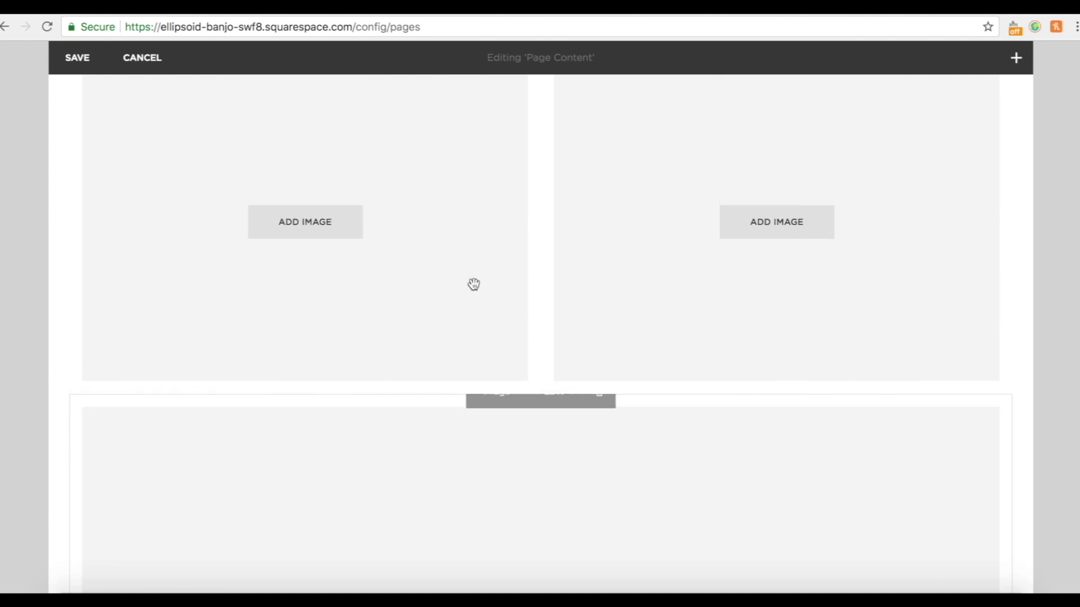
scroll(480, 285, up, 1)
drag(506, 208, 545, 333)
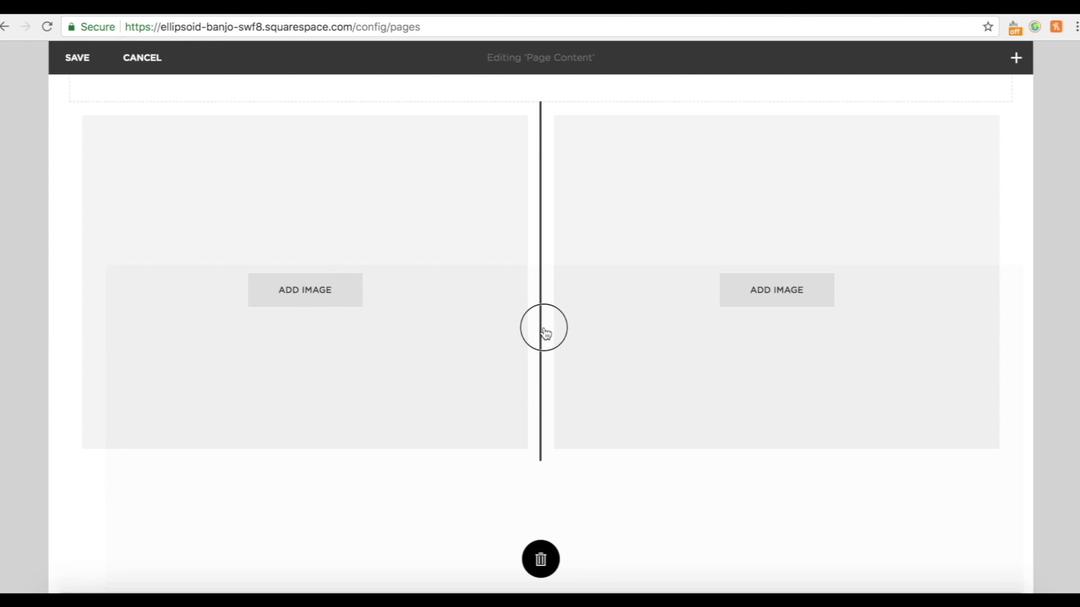
drag(544, 332, 544, 329)
scroll(275, 309, up, 3)
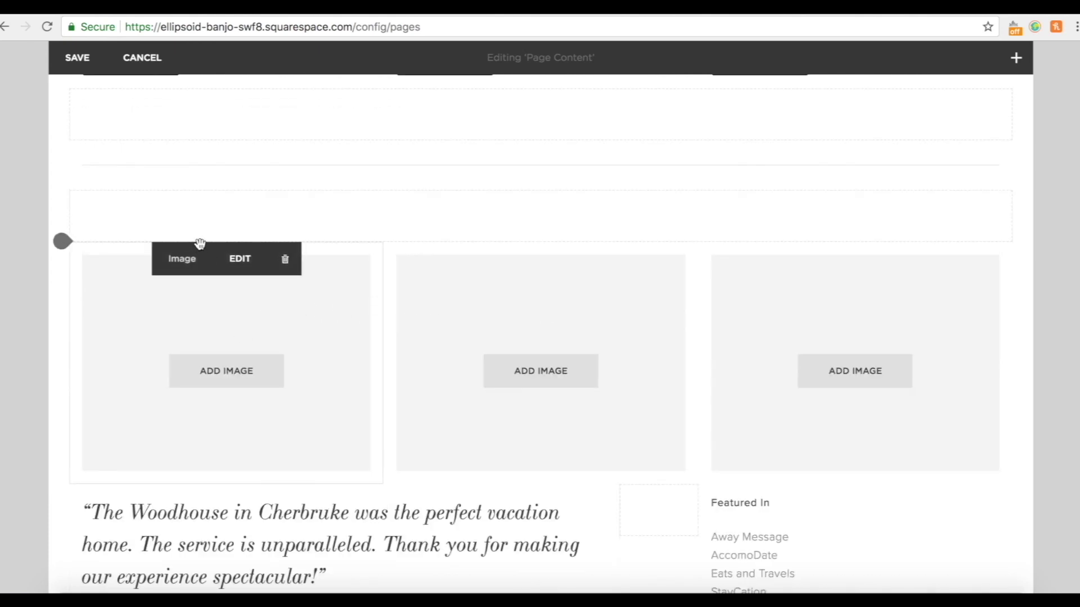
Add a 'Join a Group' Heading 2 text block above the first image.
mouse_move(62, 246)
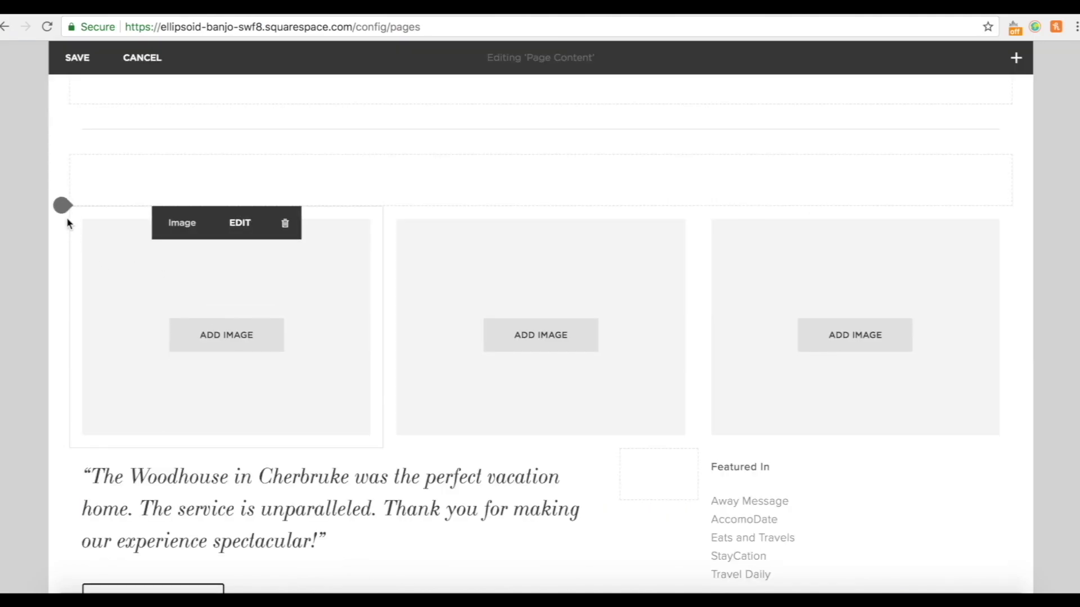
drag(62, 206, 62, 207)
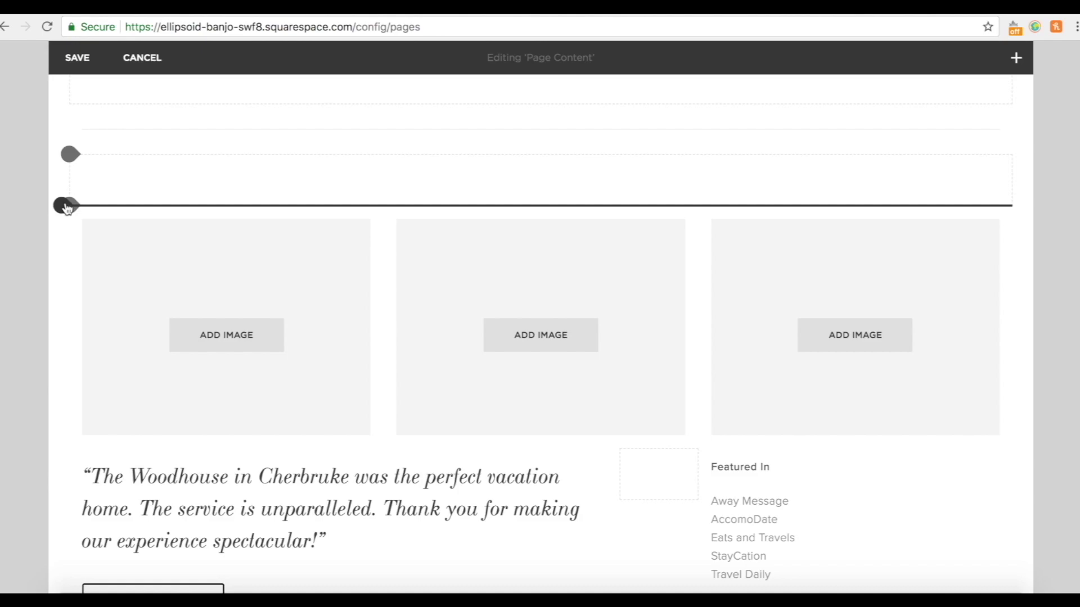
drag(70, 209, 73, 208)
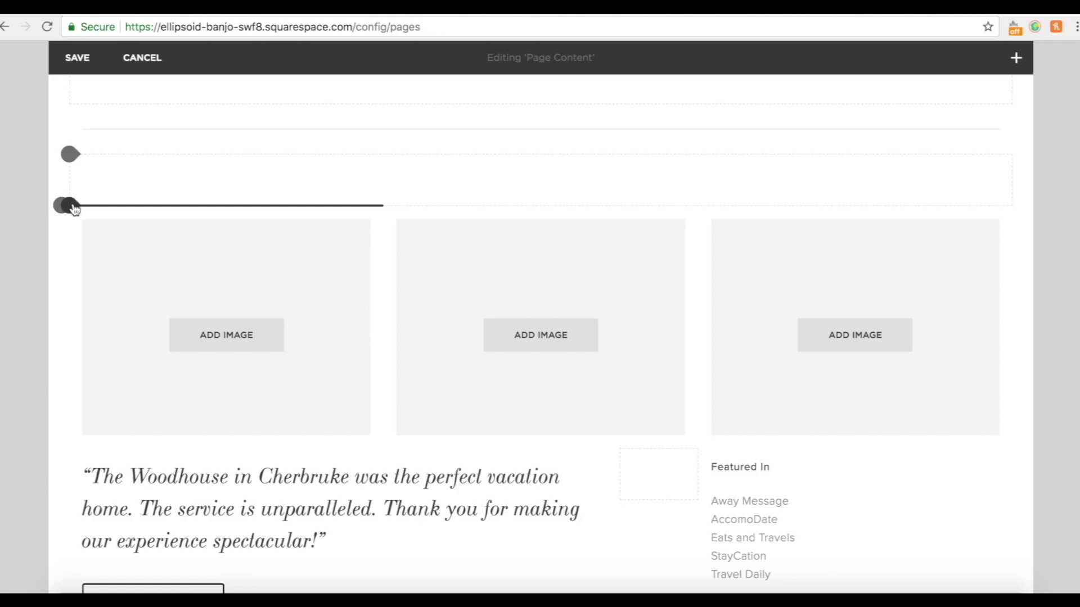
click(74, 208)
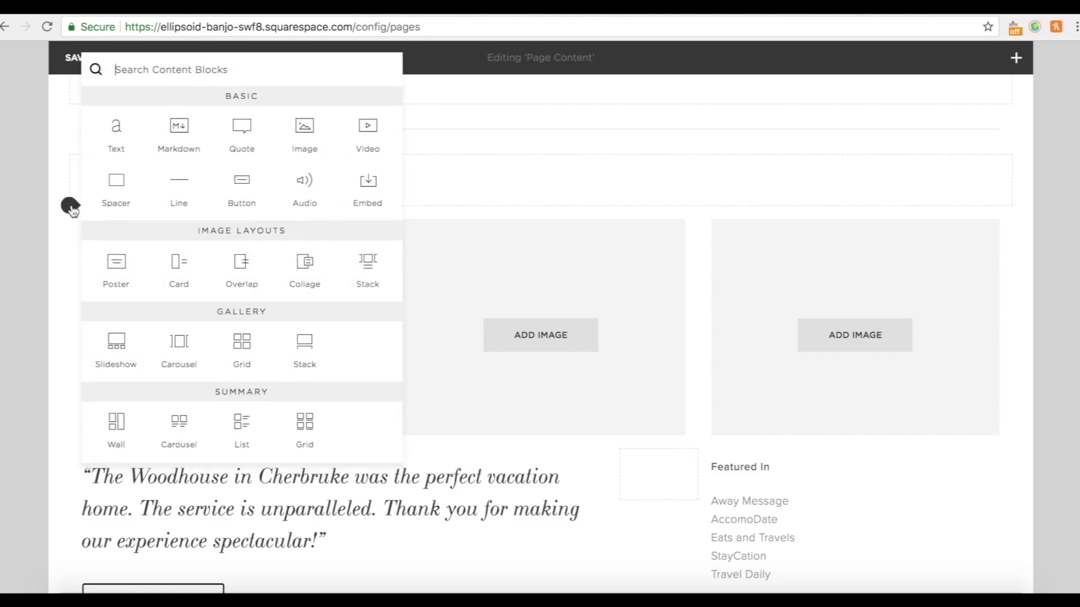
click(117, 136)
click(117, 232)
text(J)
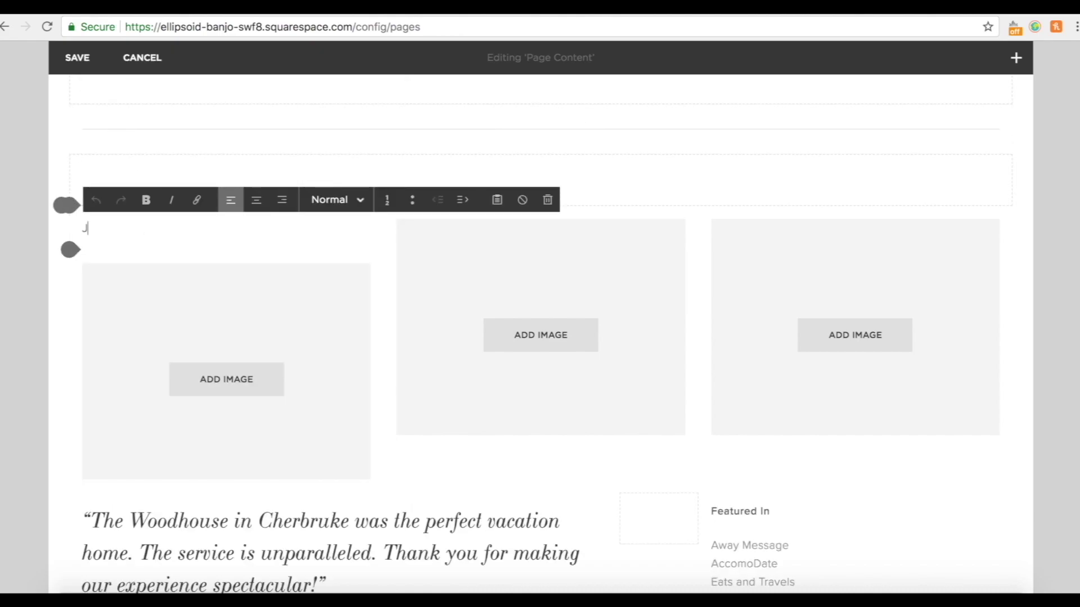
text(oin a Gro)
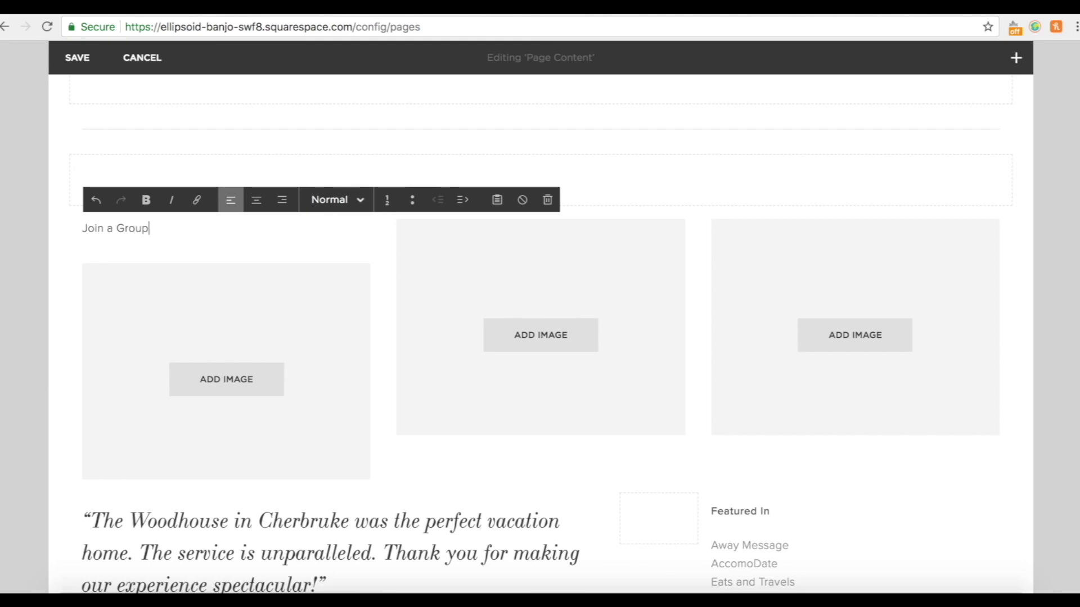
text(up)
drag(150, 228, 82, 228)
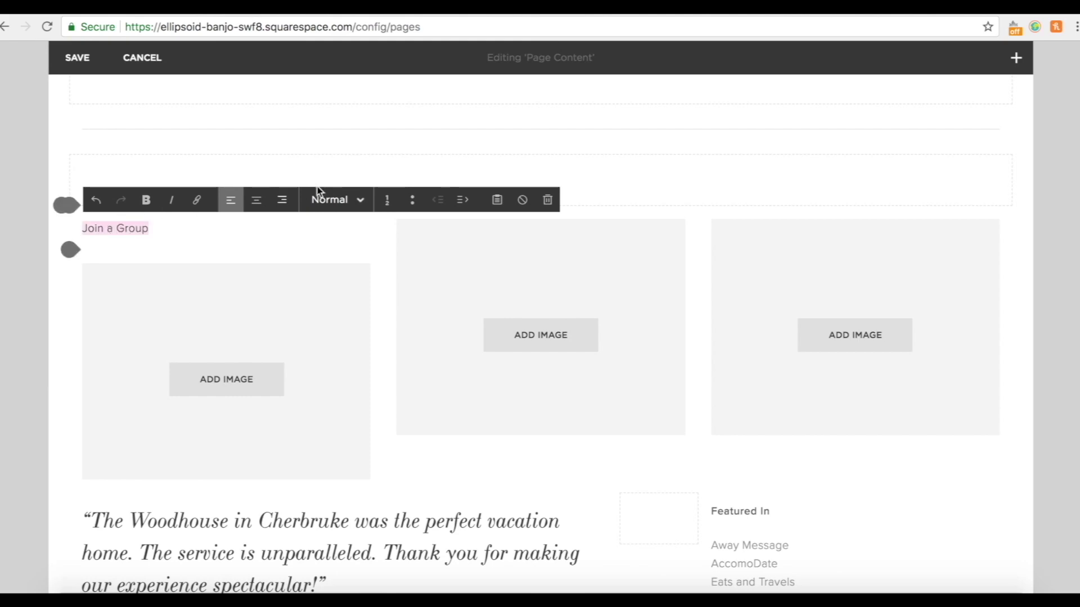
click(346, 200)
click(345, 276)
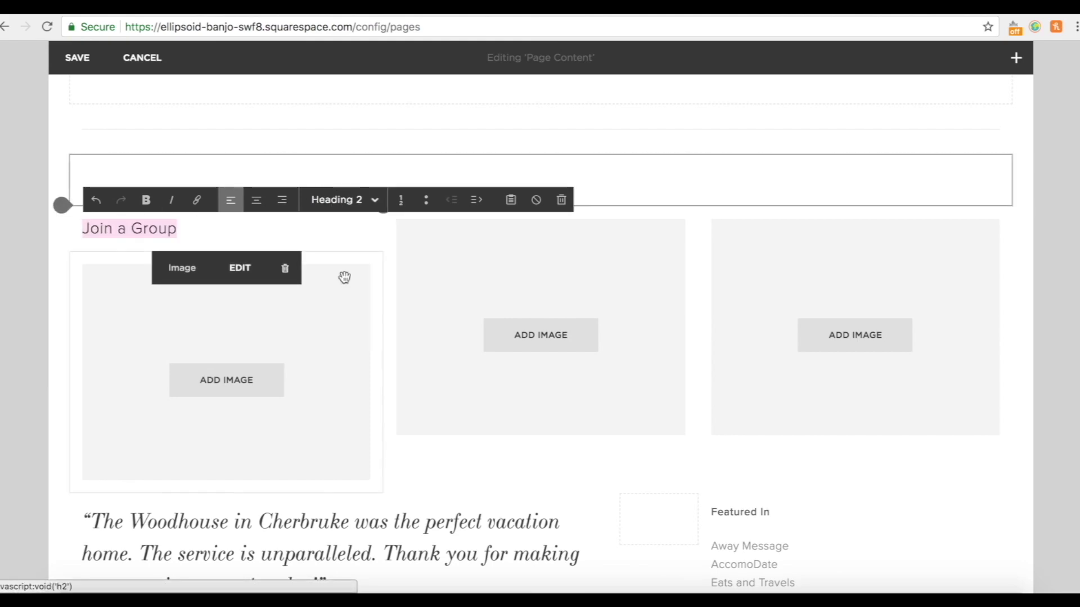
click(208, 224)
click(262, 266)
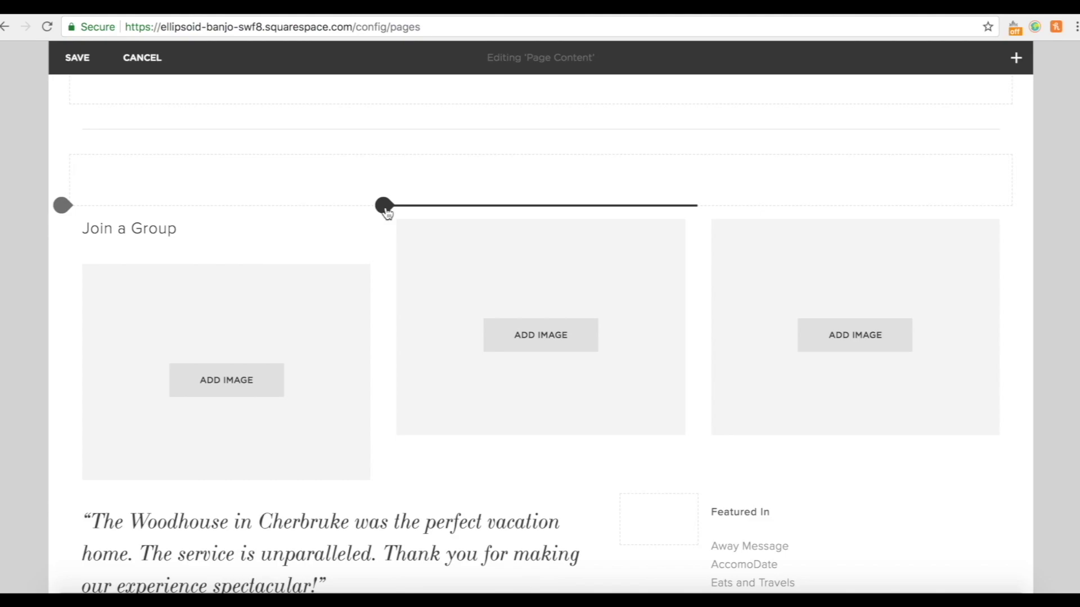
Add a 'Calendar' Heading 2 text block above the second image.
click(386, 208)
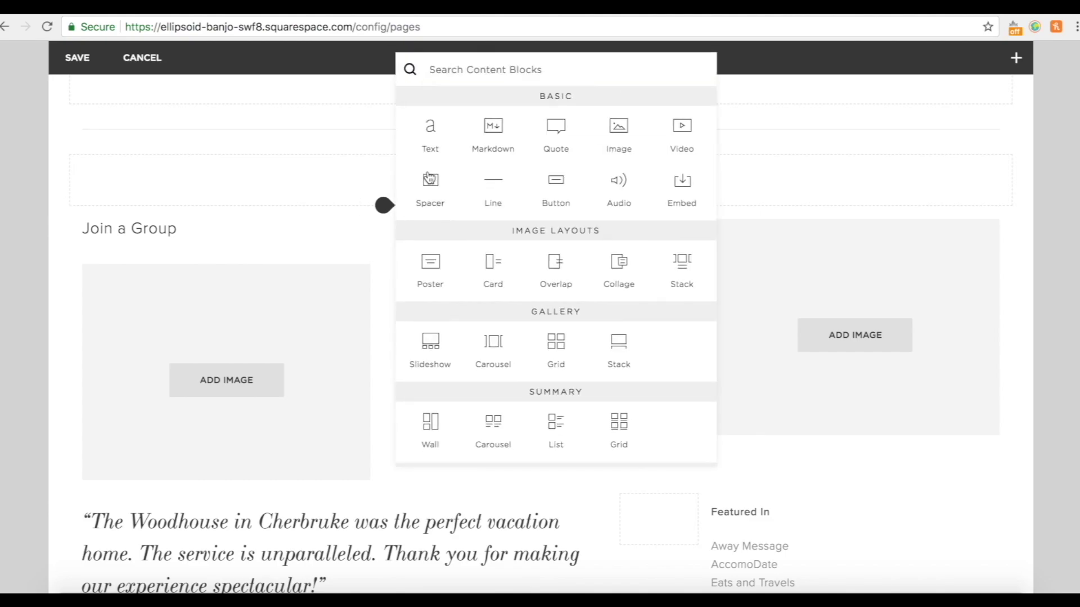
click(429, 131)
click(445, 235)
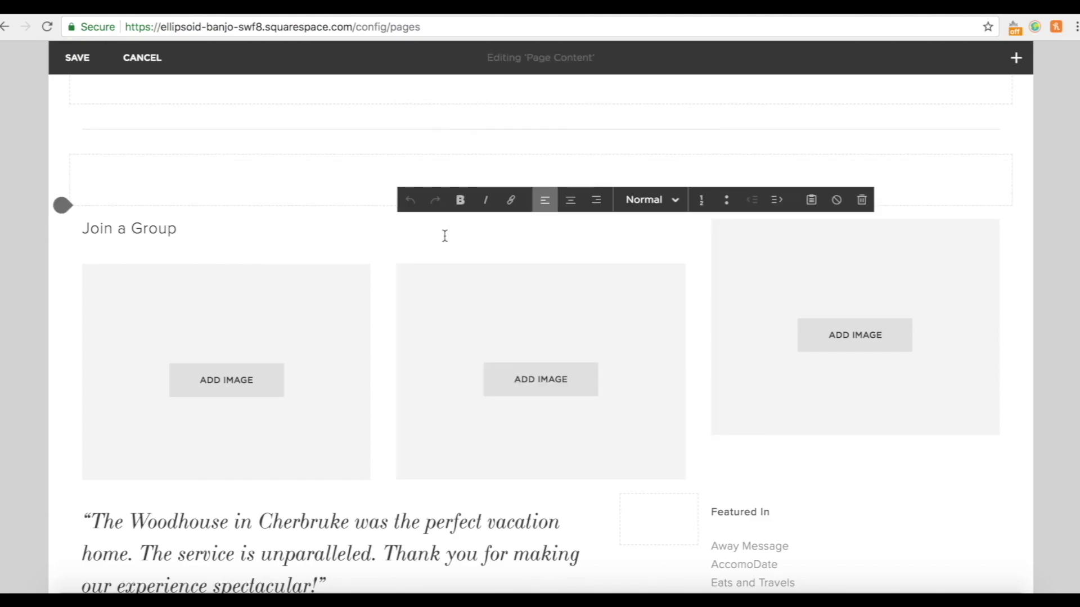
text(Calendar)
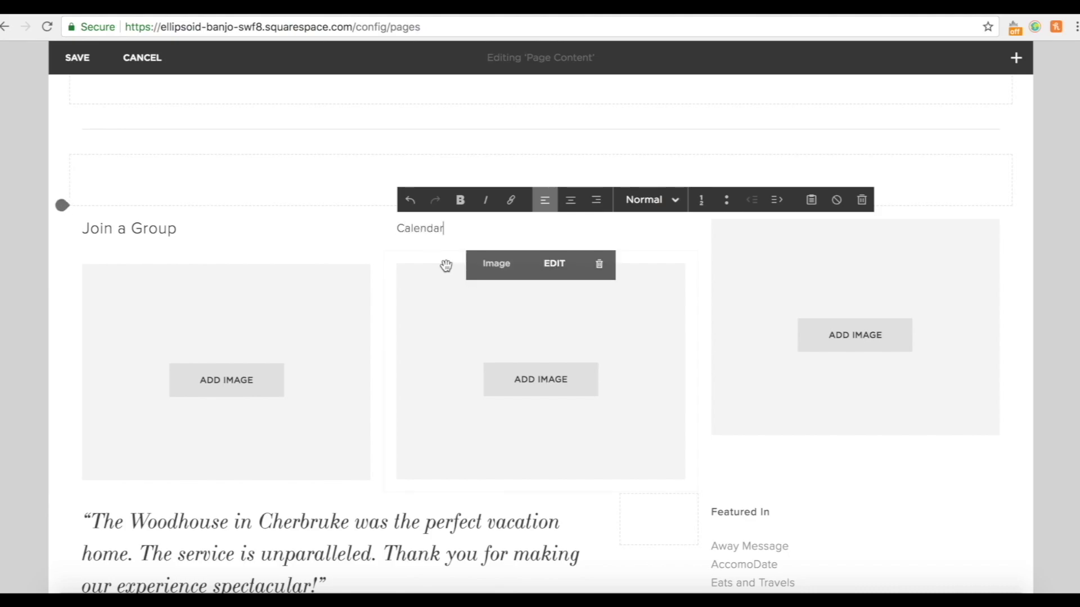
double_click(416, 231)
click(652, 201)
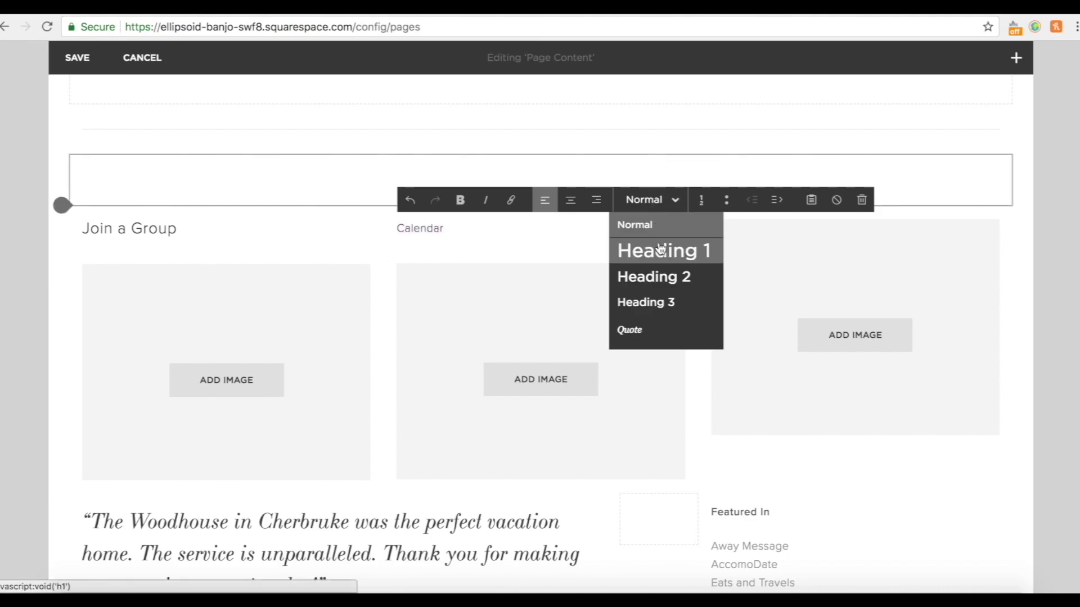
click(652, 275)
click(478, 229)
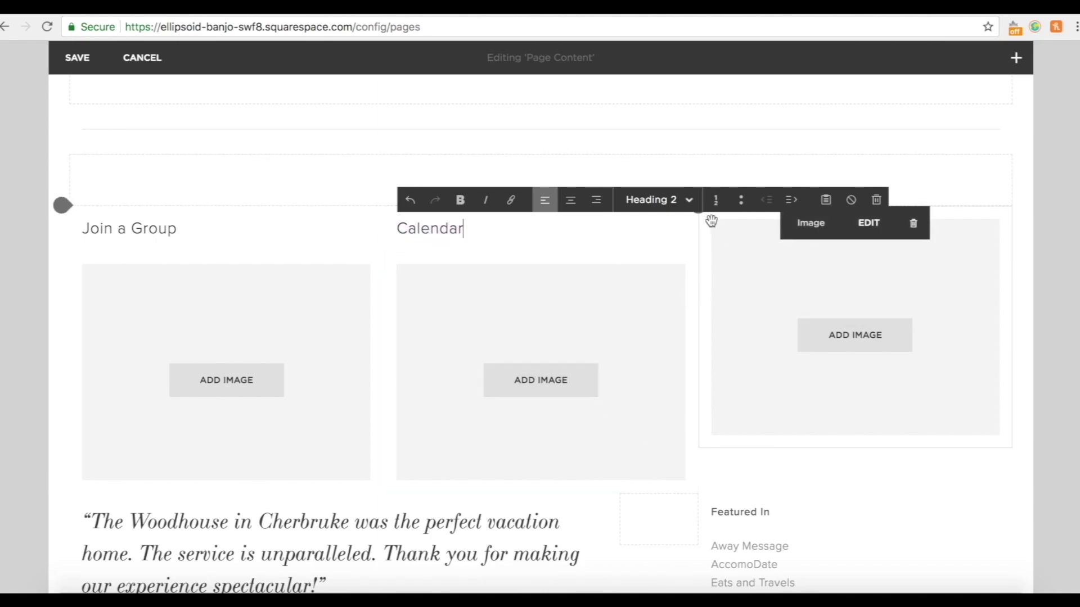
click(1065, 276)
Add a 'Contact Us' Heading 2 text block above the third image.
drag(713, 262, 702, 211)
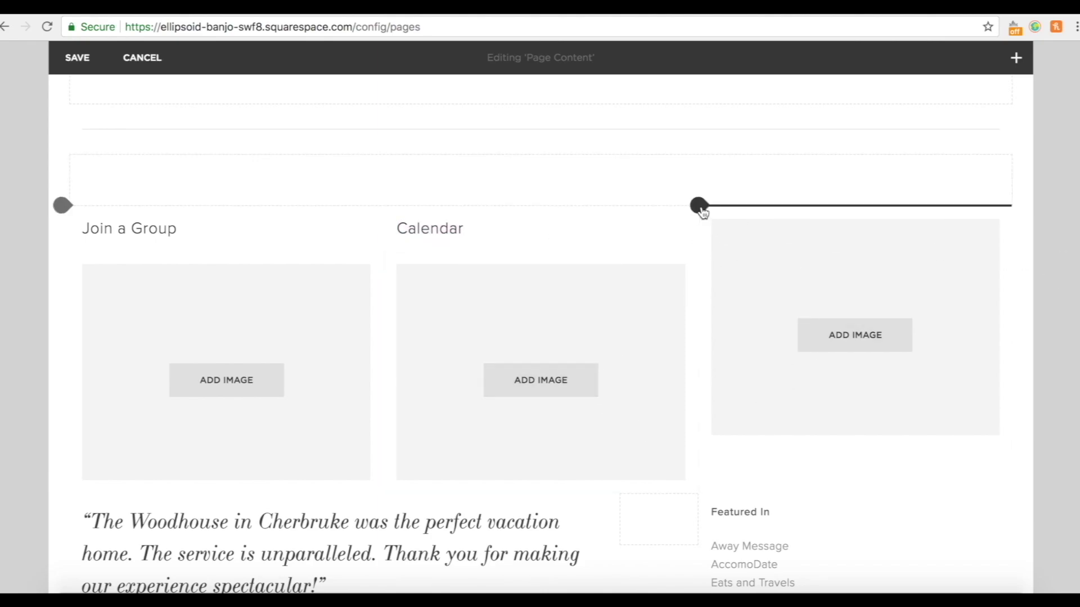
click(699, 206)
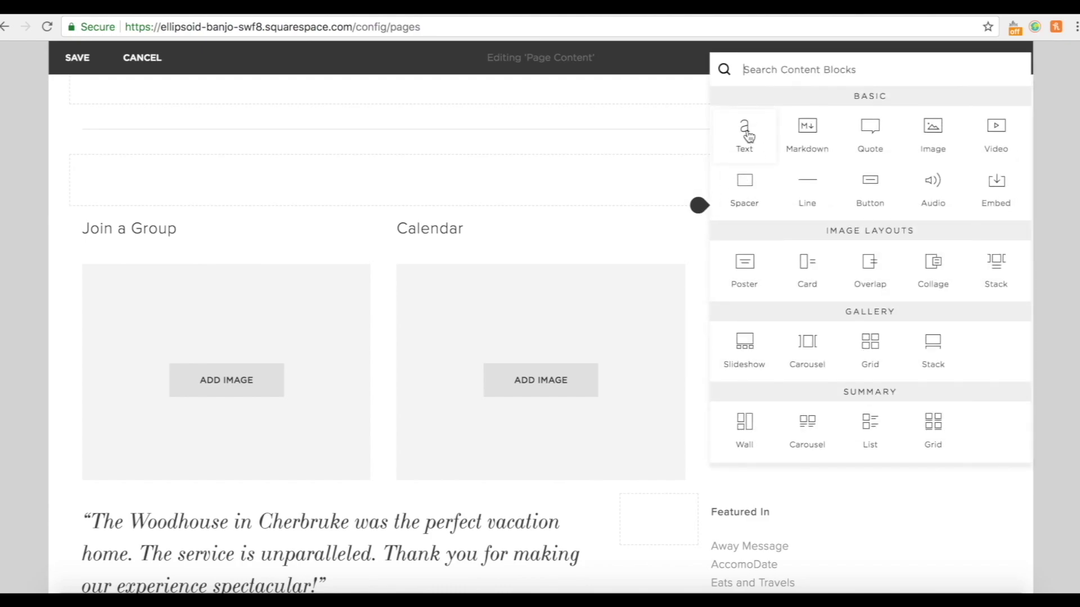
click(751, 136)
click(737, 234)
text(C)
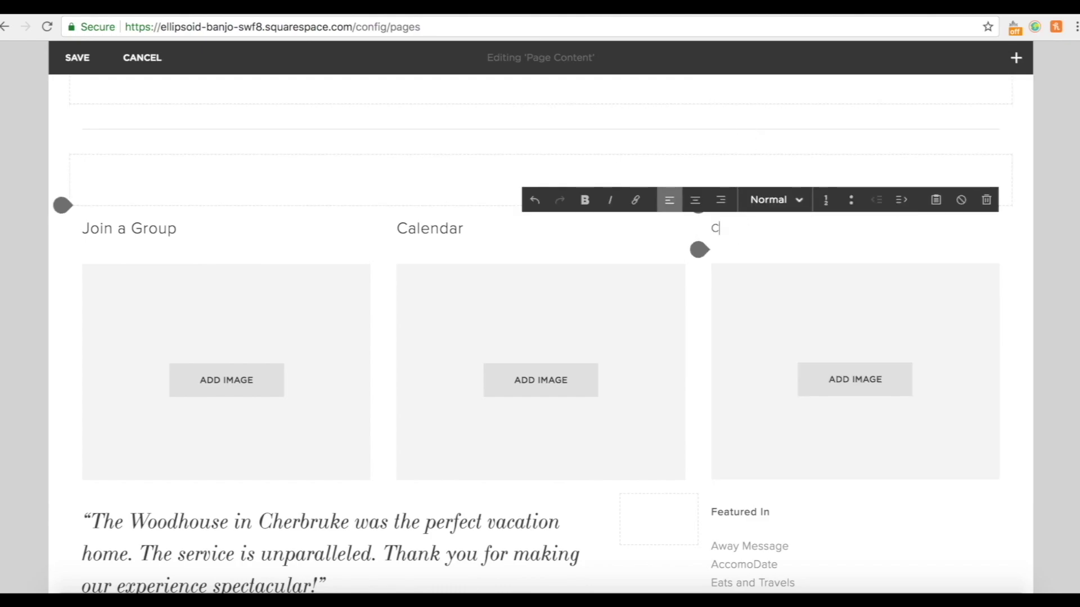
text(ontact Us)
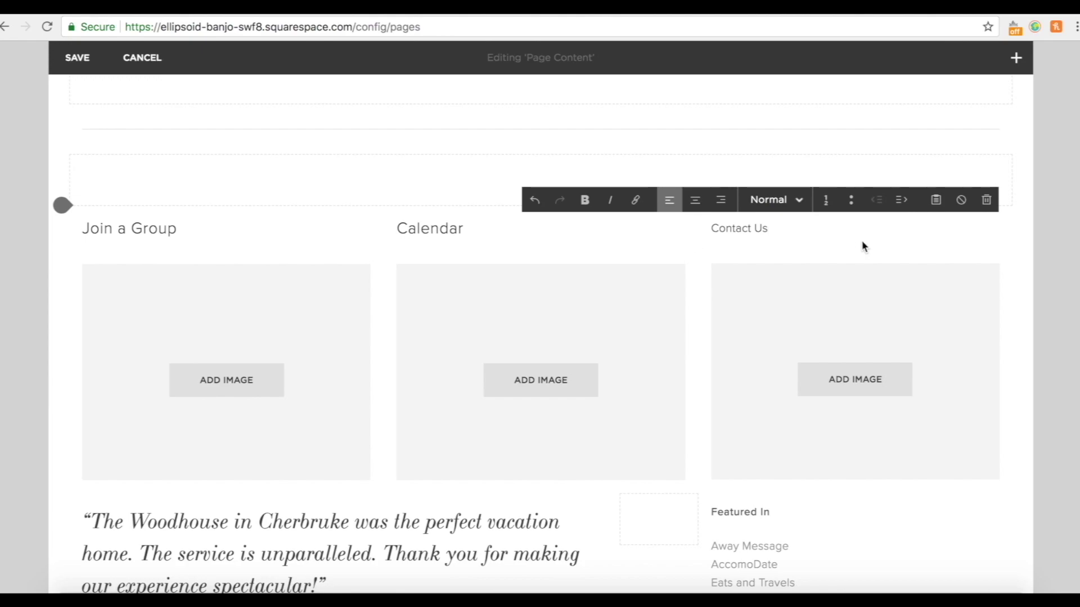
triple_click(772, 226)
click(760, 200)
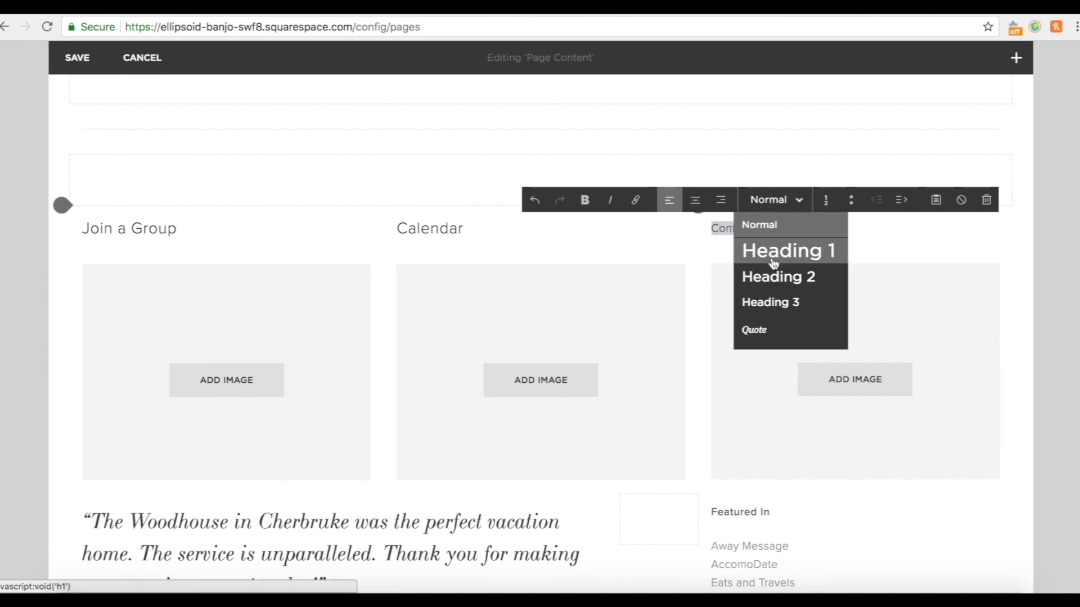
click(770, 276)
click(1046, 257)
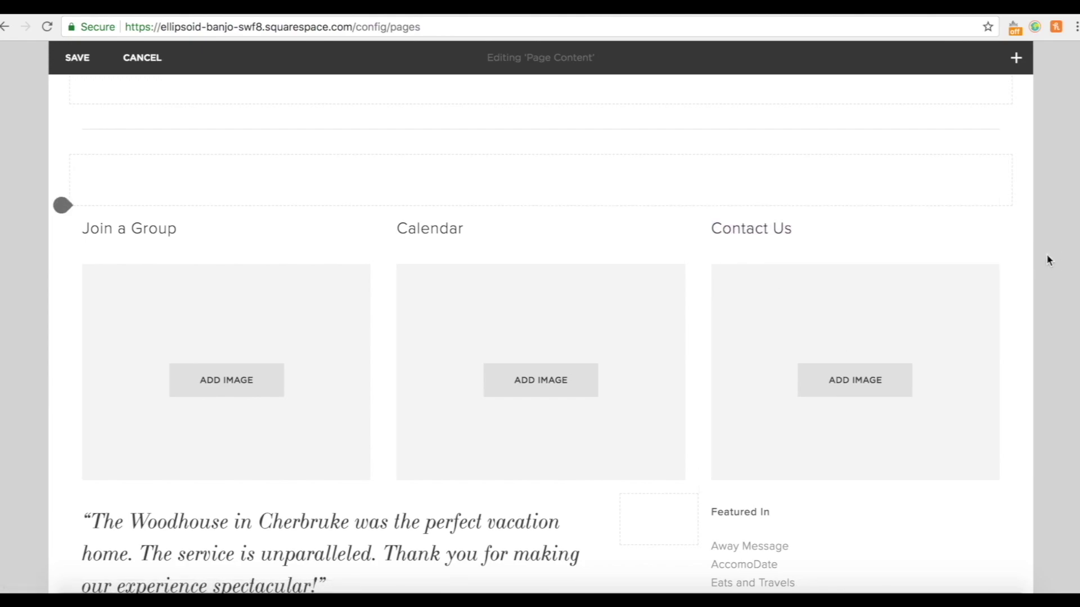
scroll(1046, 257, up, 10)
Insert a Text block beneath the first-column Join a Group image and paste its description paragraph.
scroll(1046, 254, down, 12)
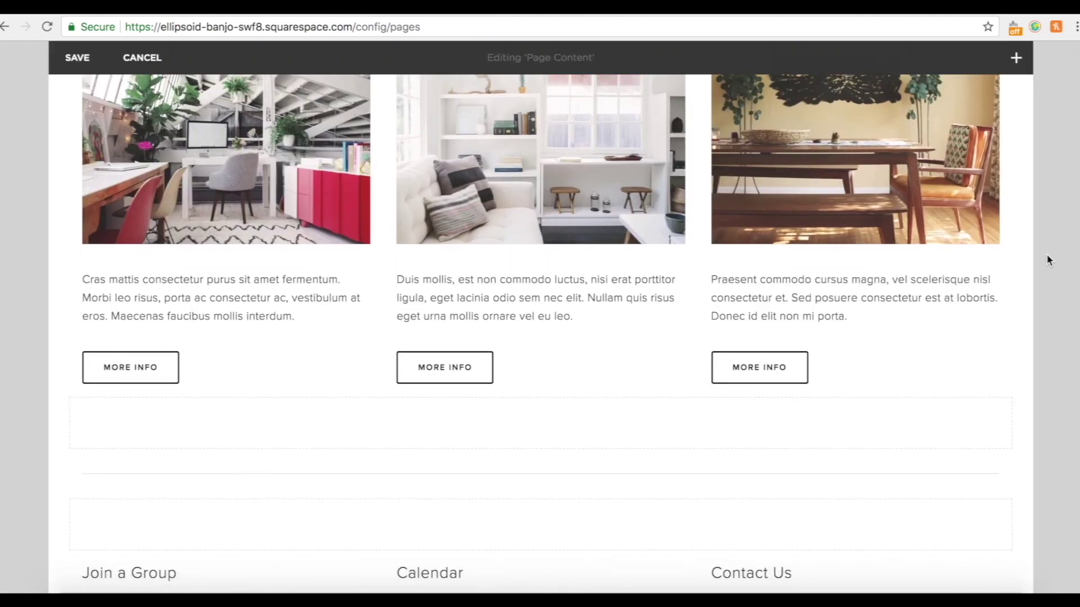
scroll(1046, 254, up, 4)
scroll(1046, 255, up, 3)
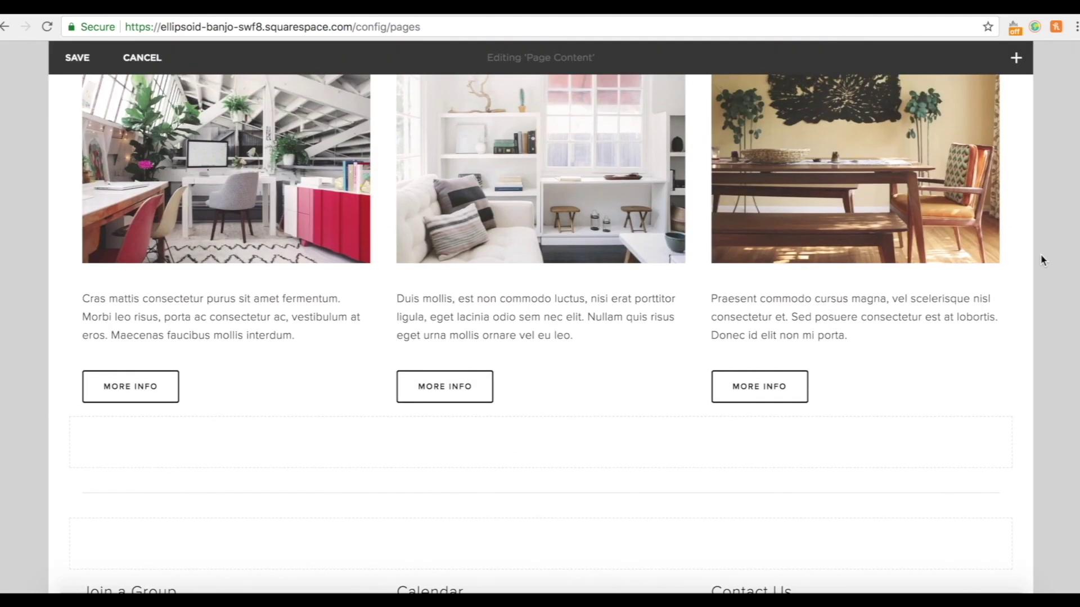
scroll(470, 384, down, 9)
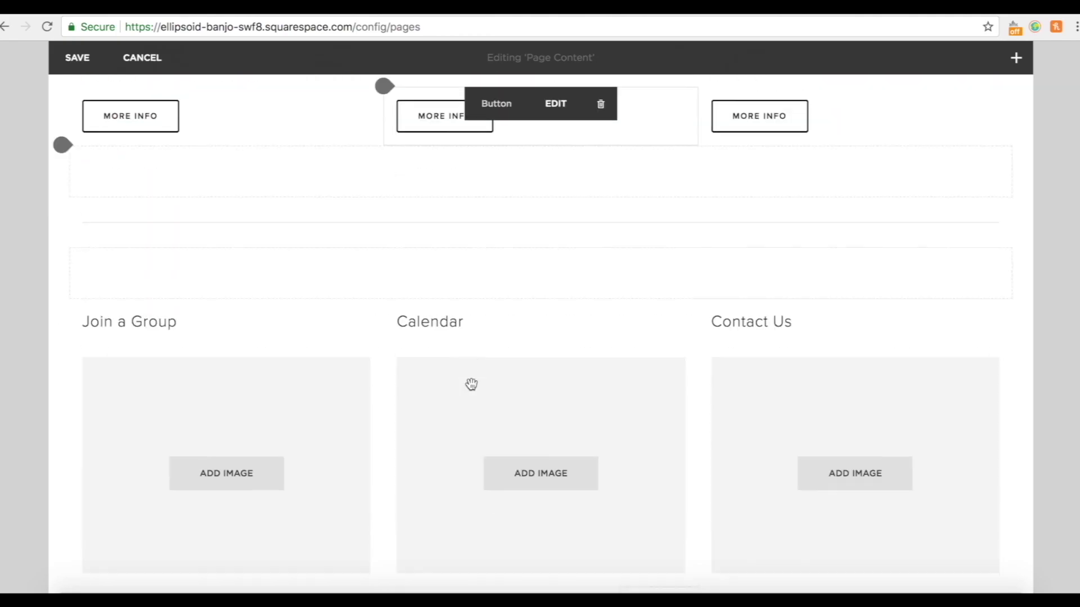
drag(123, 364, 56, 374)
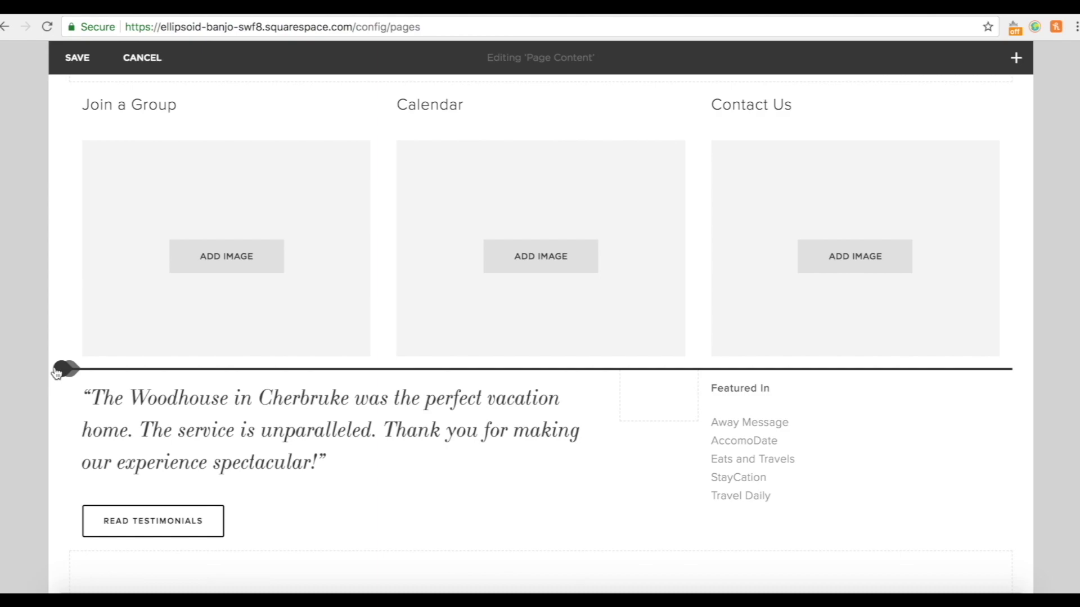
drag(75, 376, 81, 377)
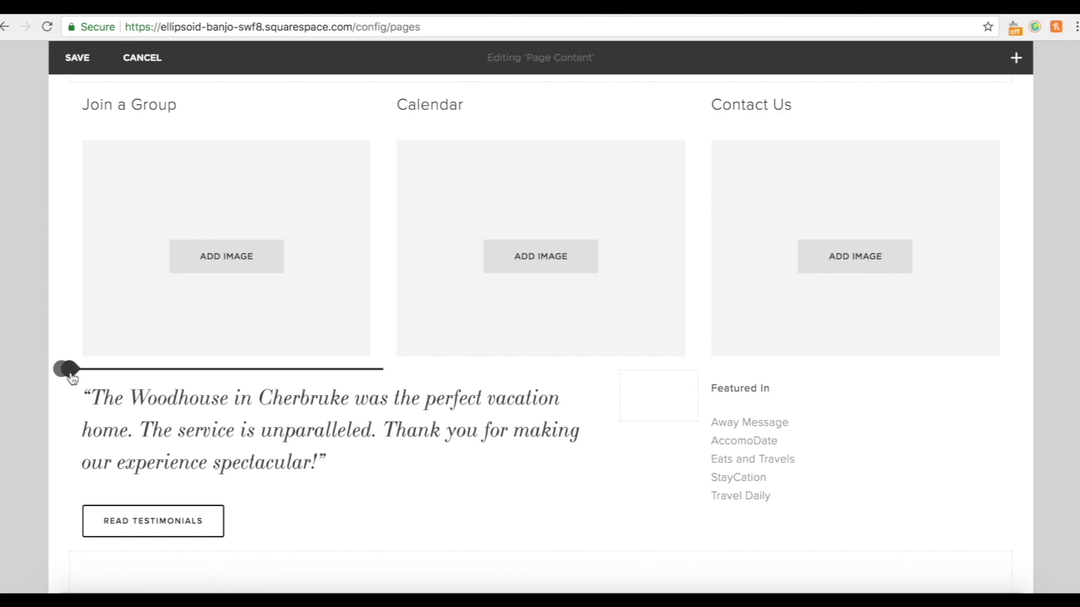
click(70, 371)
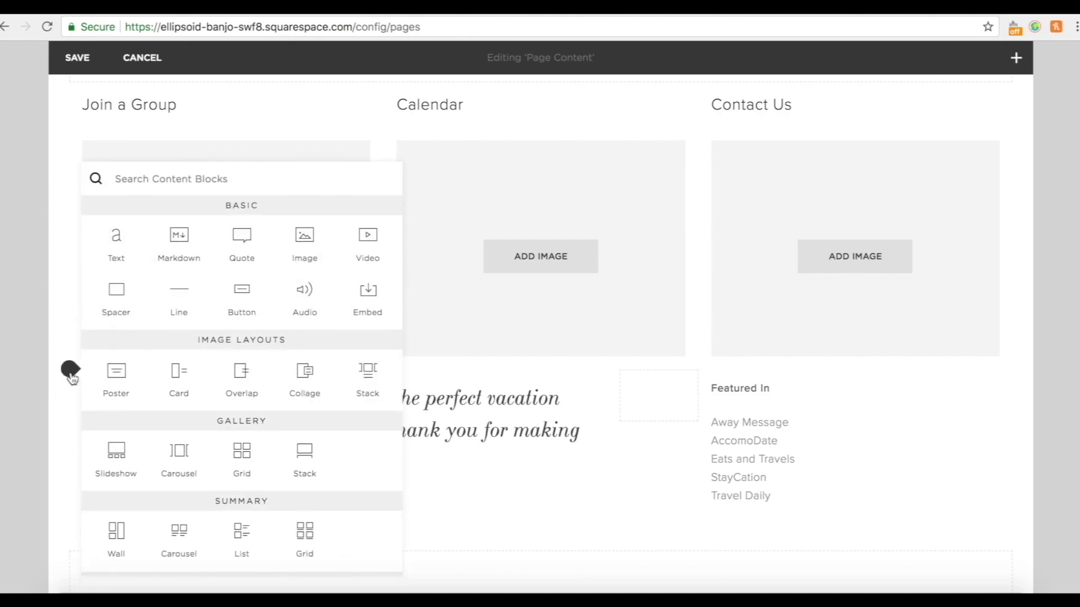
click(119, 240)
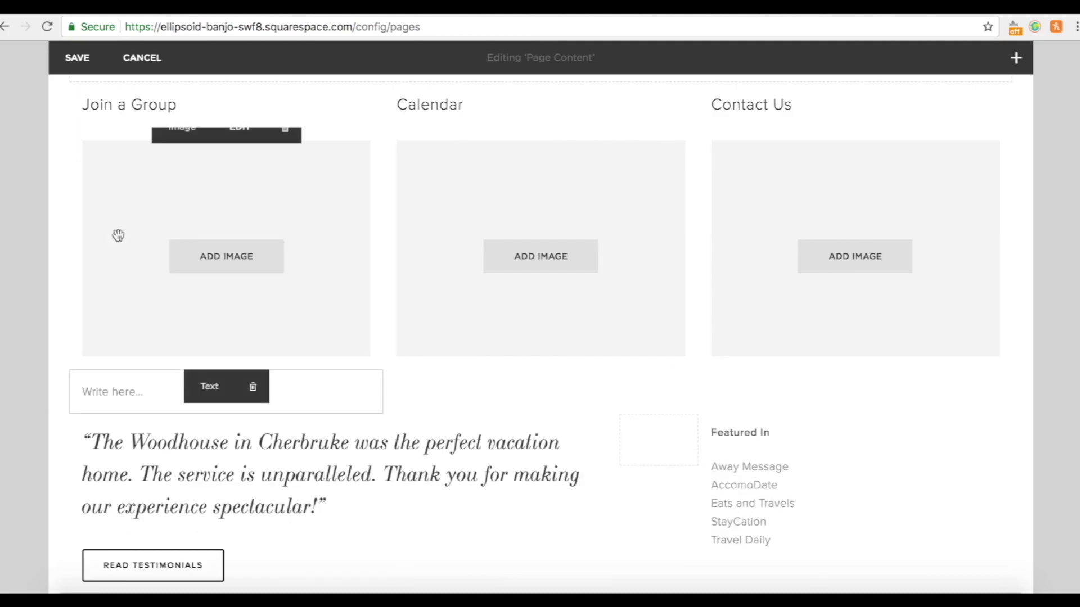
click(128, 392)
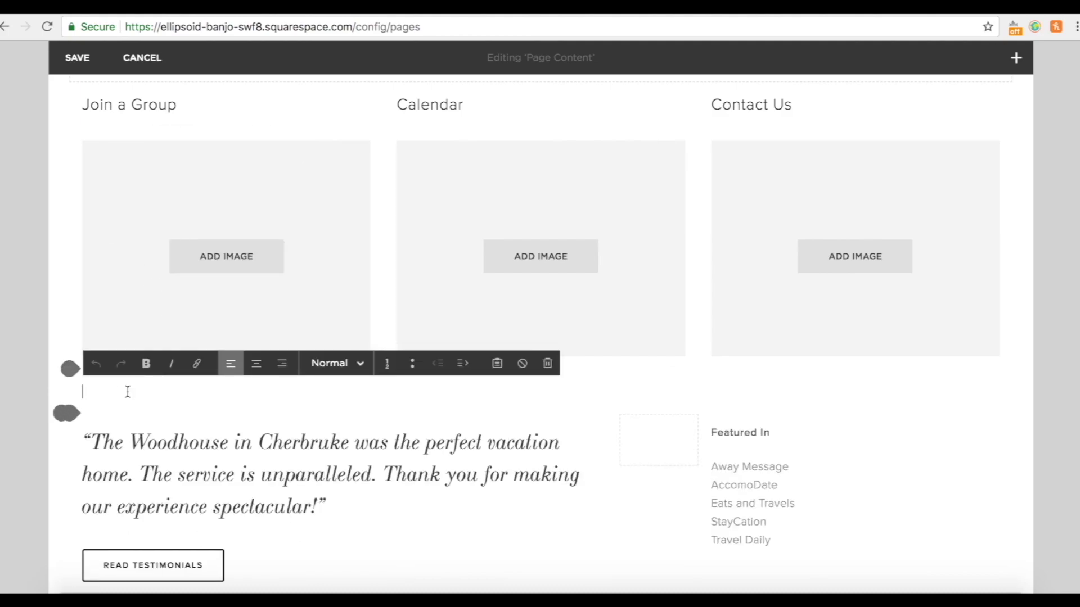
text(We love to see people get involved in the life of the church. Click here to find out more information about how you can join one of our groups.)
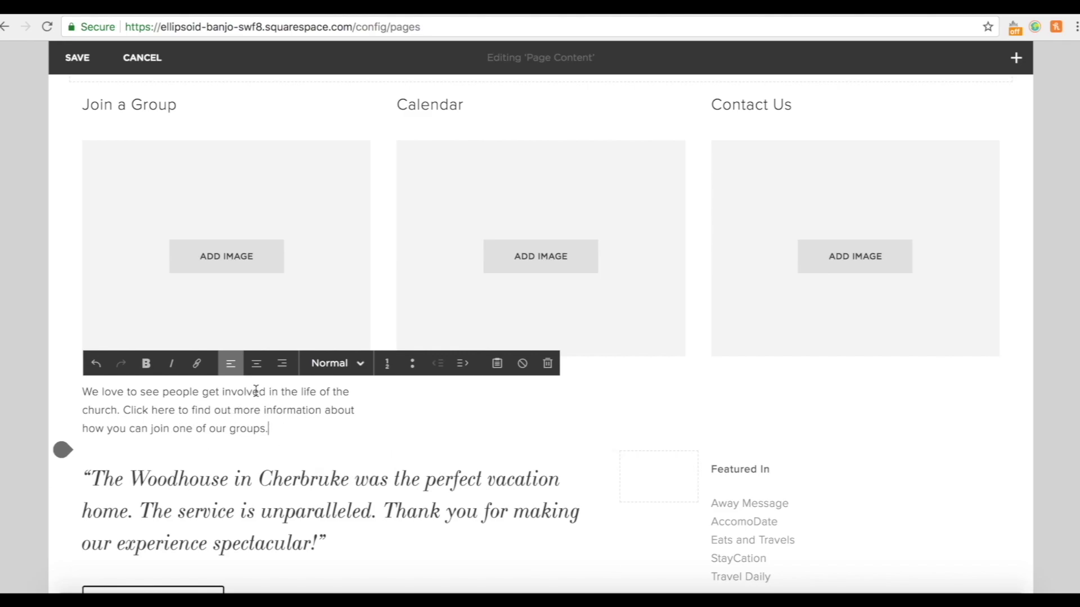
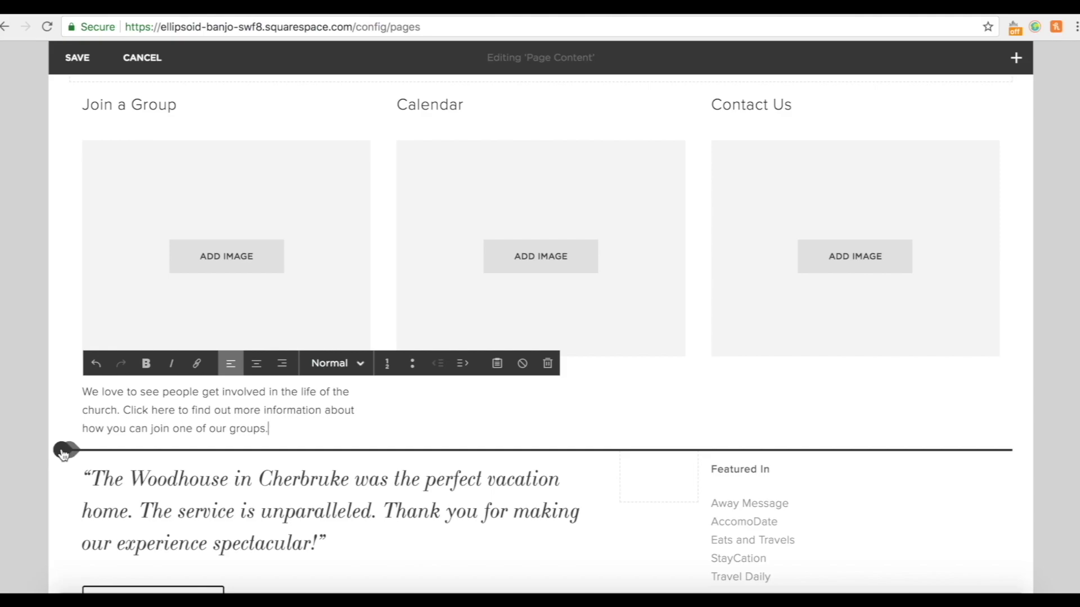
Insert a divider Line block and drag it into place among the columns.
click(63, 452)
click(171, 296)
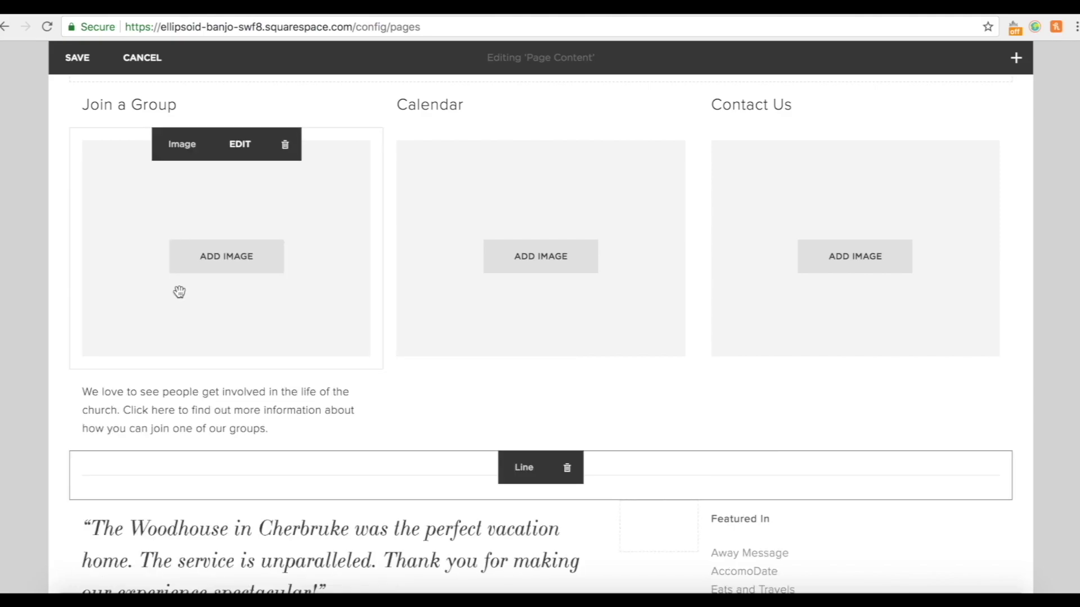
drag(321, 446, 382, 377)
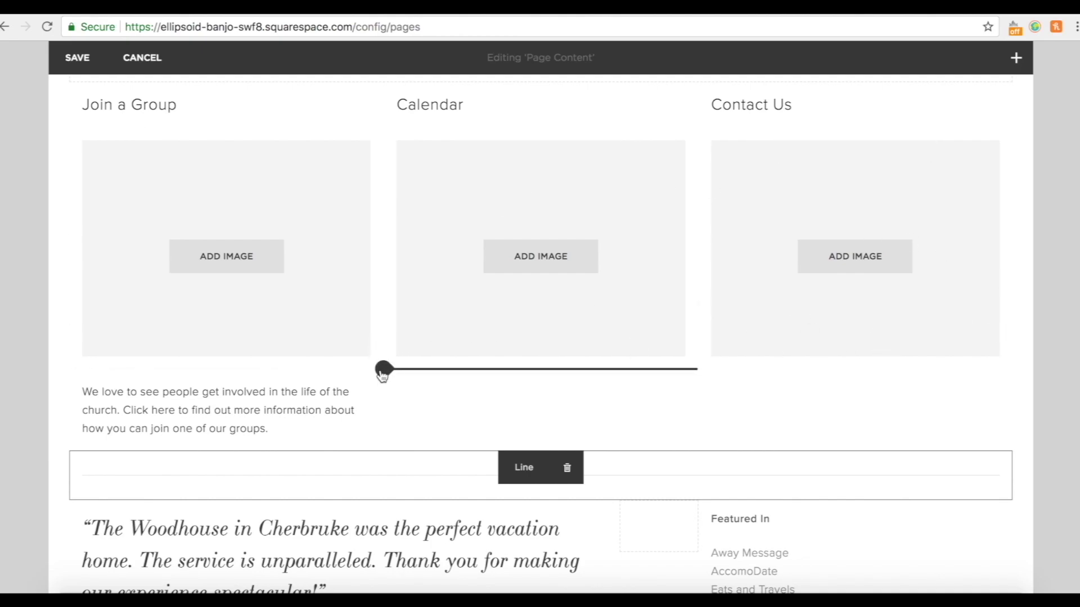
Paste the description paragraph into new Text blocks under Calendar and Contact Us.
click(383, 371)
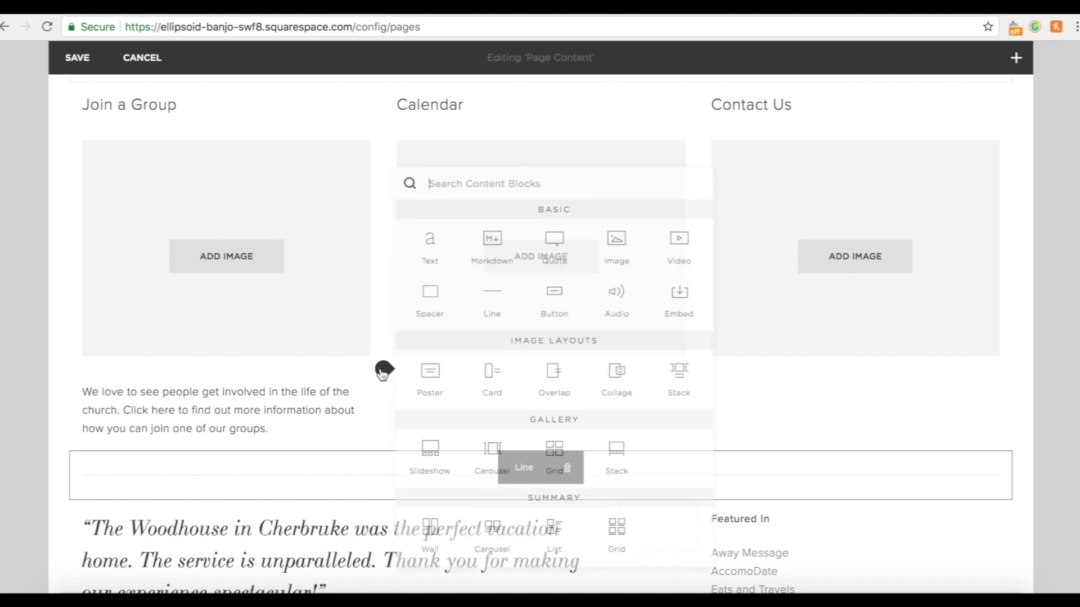
click(430, 239)
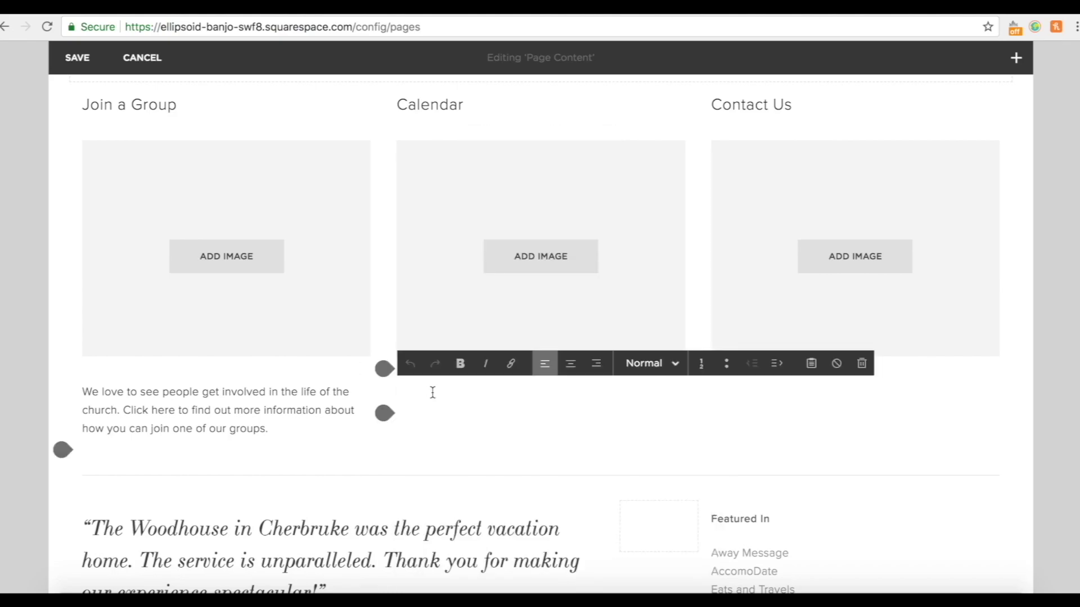
text(There's always something going on at All Saints! Stay up to date by checking our church calendar. Click the button below to see what's coming up.)
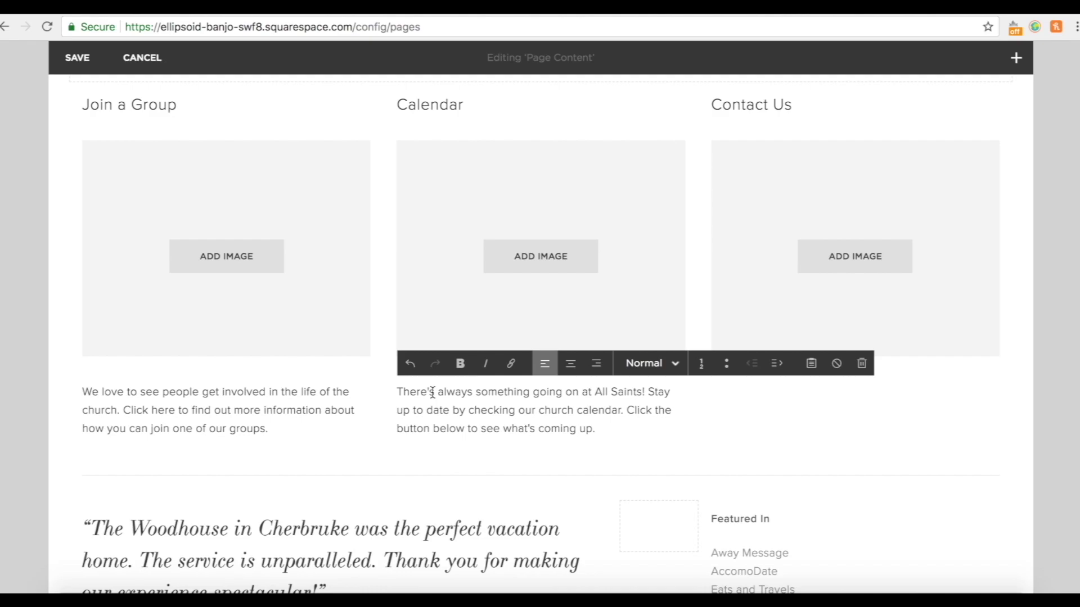
click(700, 371)
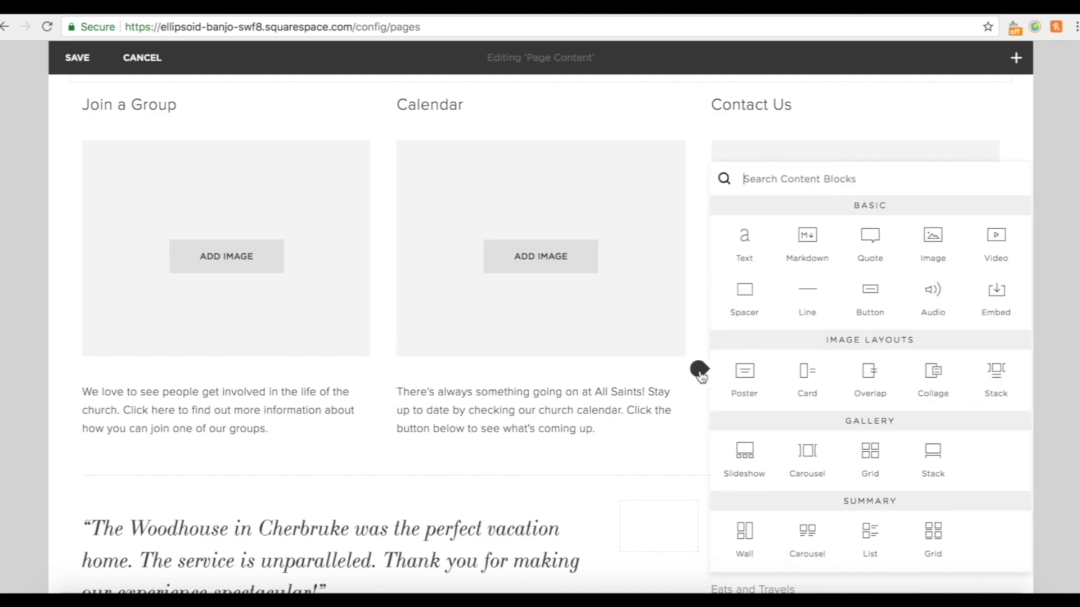
click(738, 257)
text(Feel free to get in touch if you have any questions or queries! Click the button below to see our contact details.)
click(1038, 427)
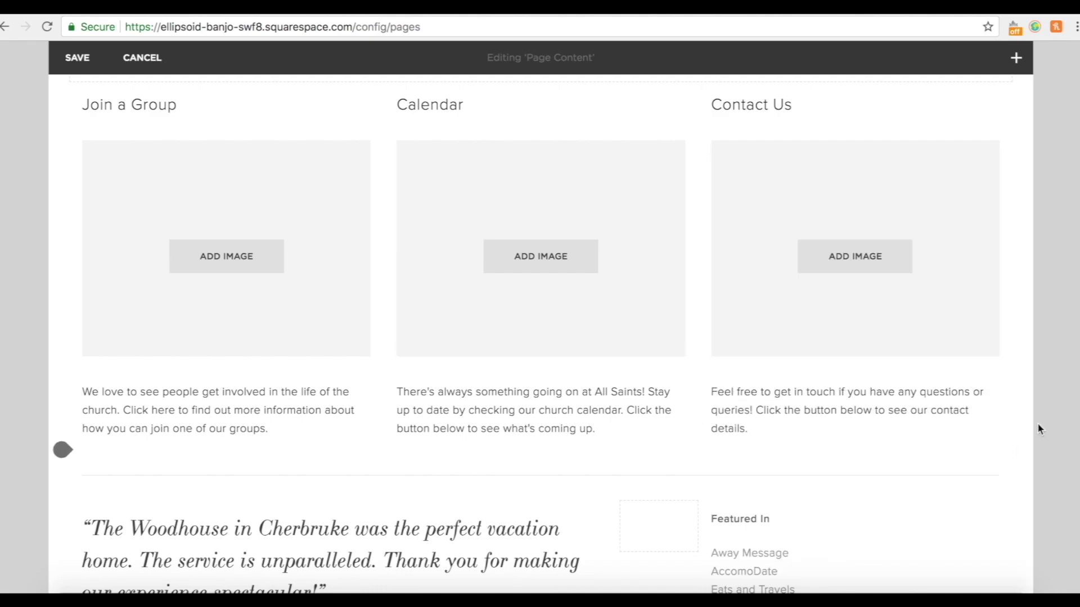
Insert a Button block under the Join a Group description and relabel it 'more info'.
scroll(564, 467, up, 10)
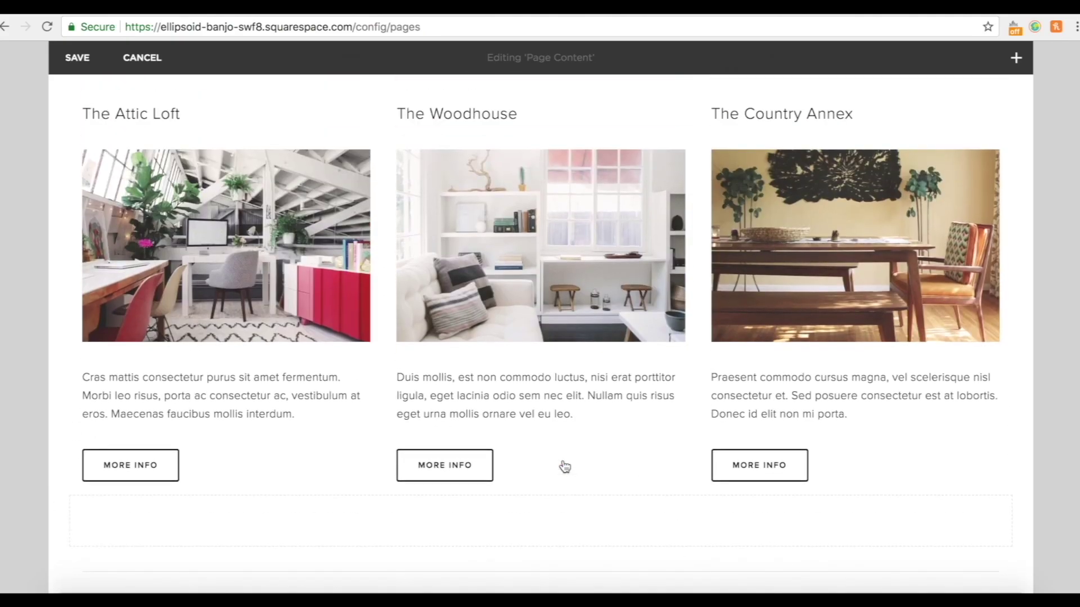
scroll(562, 465, down, 1)
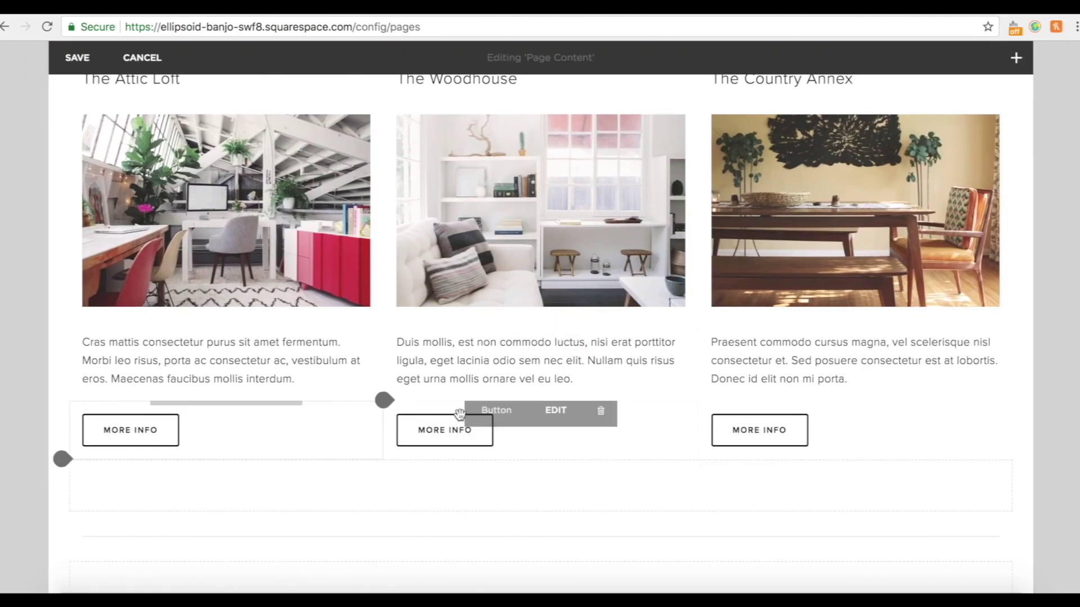
scroll(425, 454, down, 5)
scroll(425, 453, down, 5)
scroll(425, 451, up, 2)
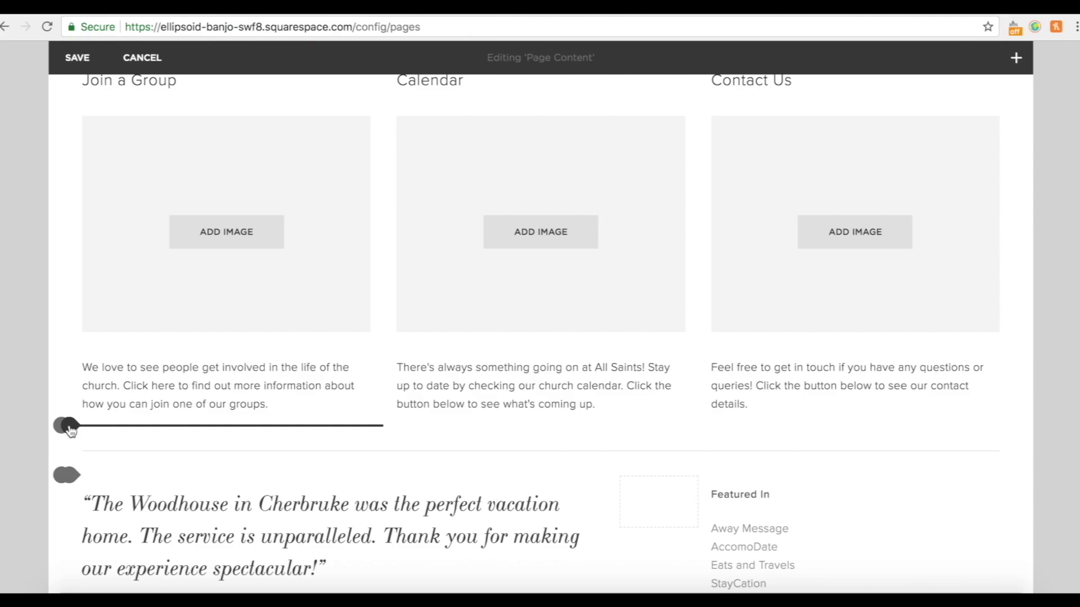
click(69, 428)
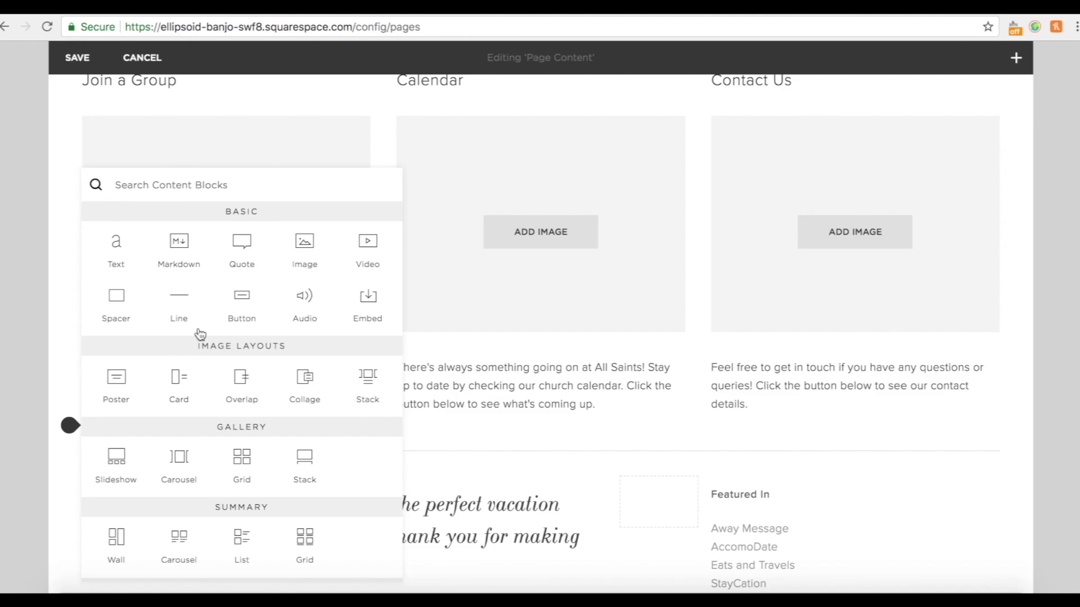
click(243, 304)
click(463, 368)
scroll(232, 370, up, 6)
scroll(231, 371, down, 7)
scroll(234, 372, down, 1)
drag(479, 373, 386, 374)
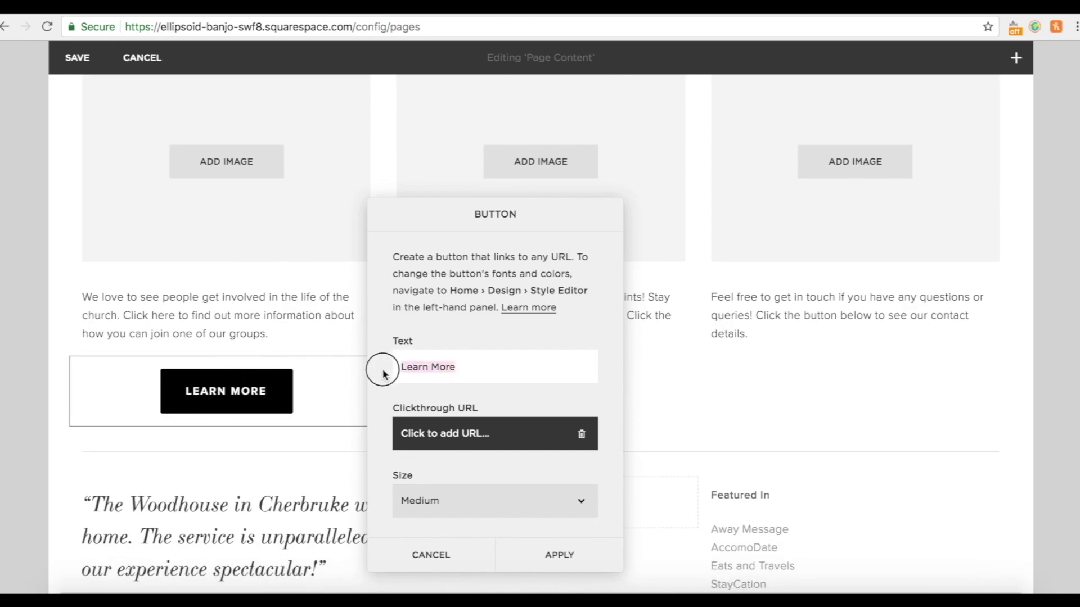
text(more info)
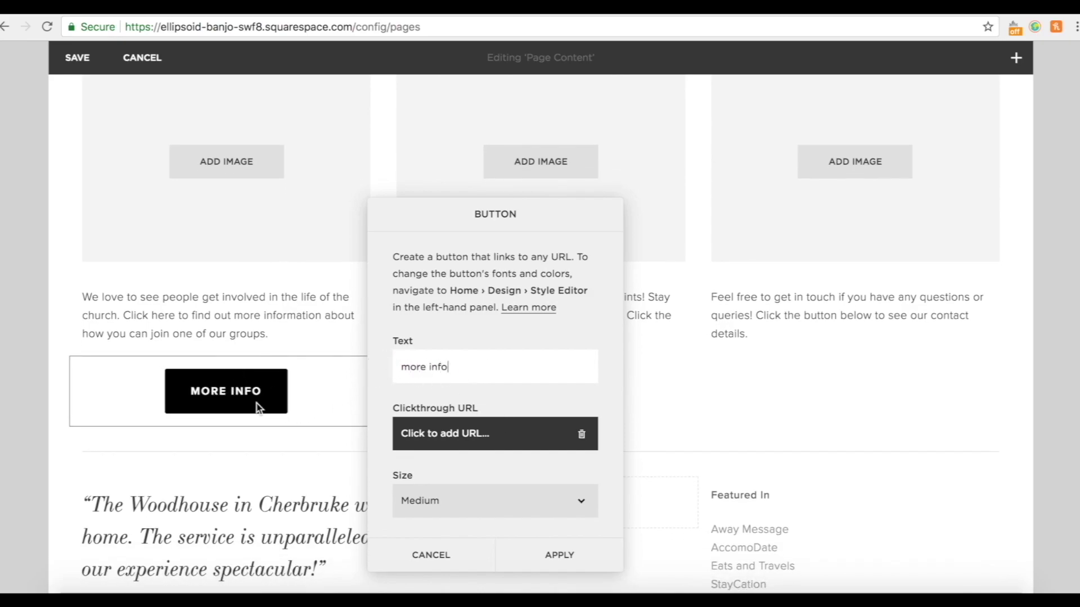
Set the button to Small size with Left alignment and apply.
scroll(256, 405, up, 7)
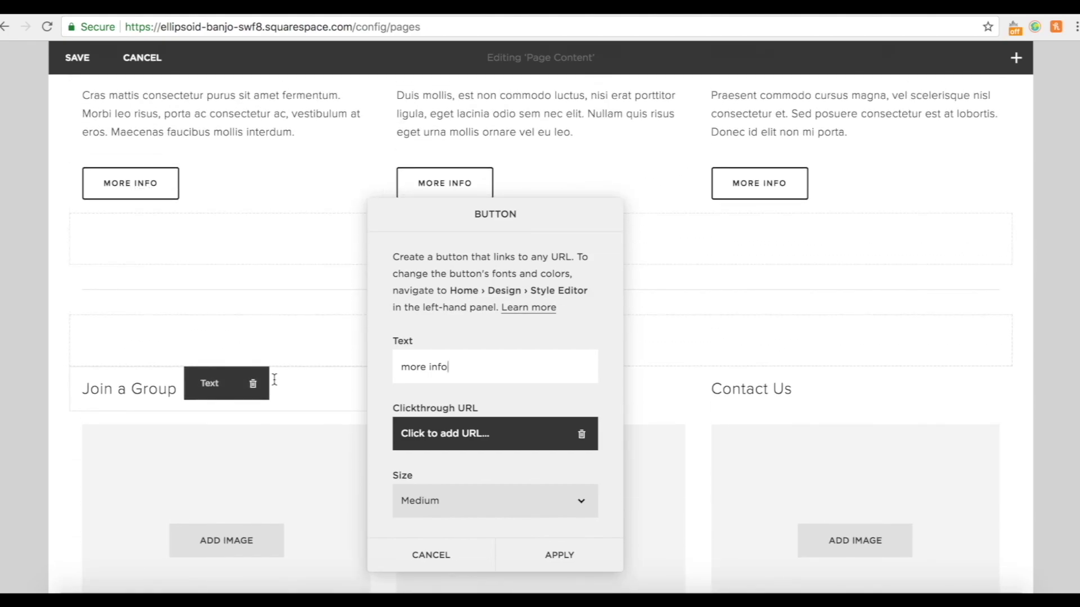
scroll(275, 379, down, 6)
scroll(505, 498, down, 1)
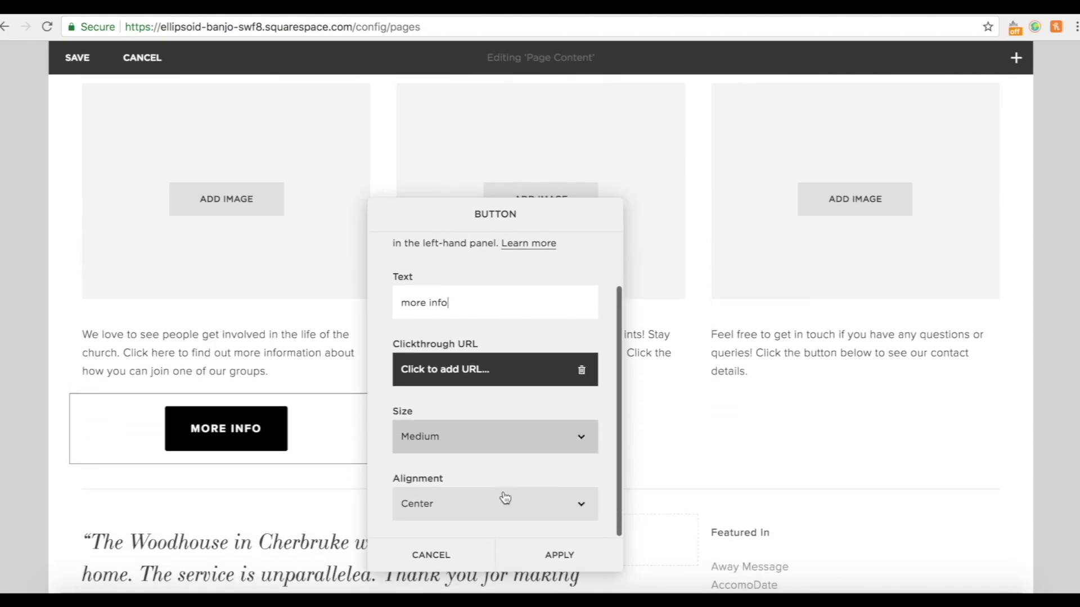
click(466, 439)
click(449, 424)
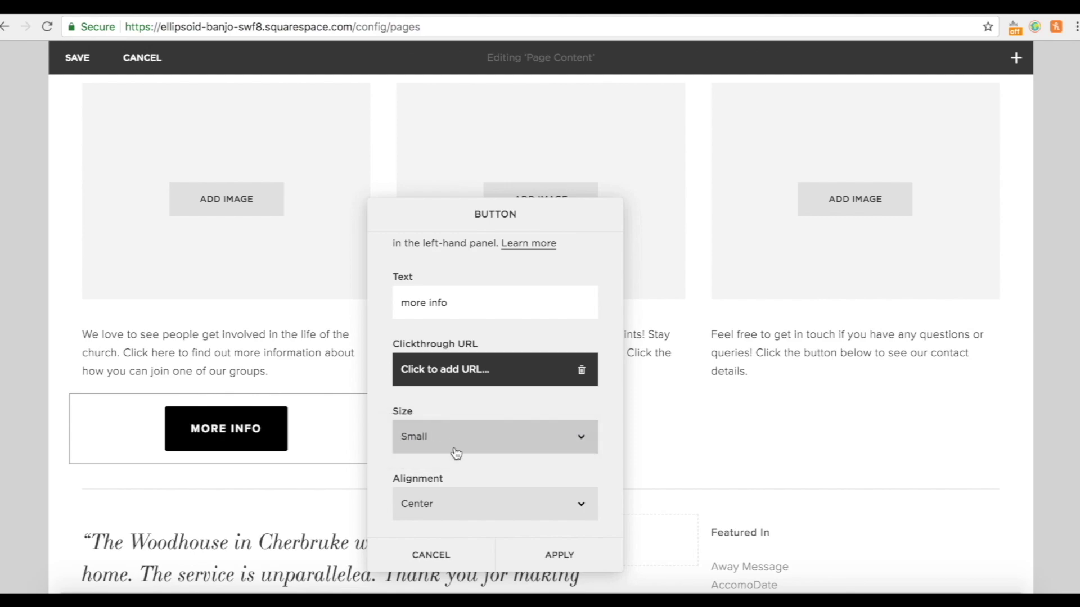
click(458, 504)
click(449, 492)
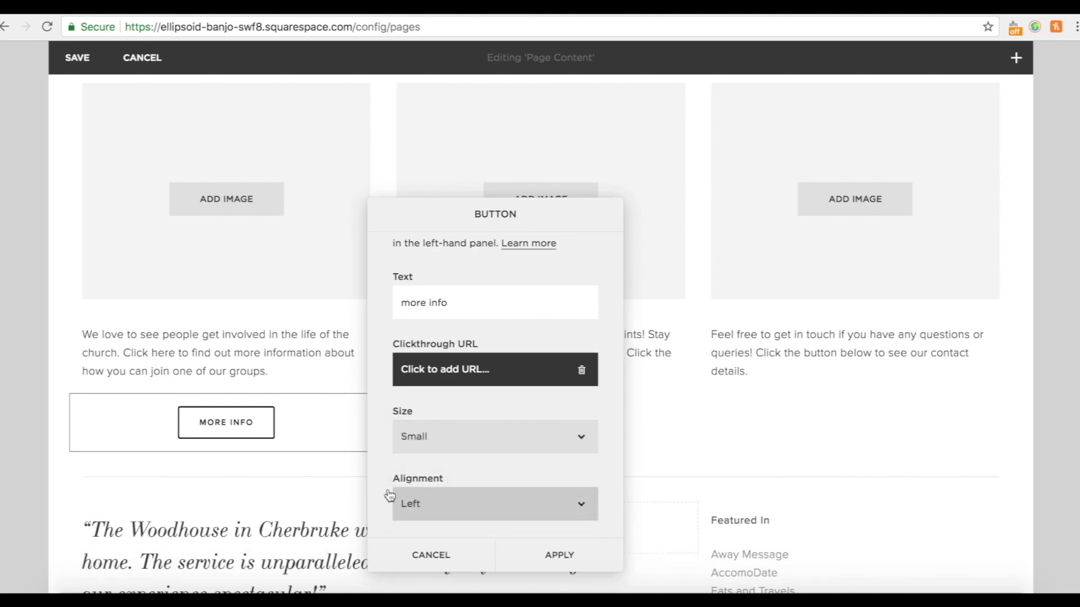
scroll(277, 349, up, 7)
mouse_move(111, 230)
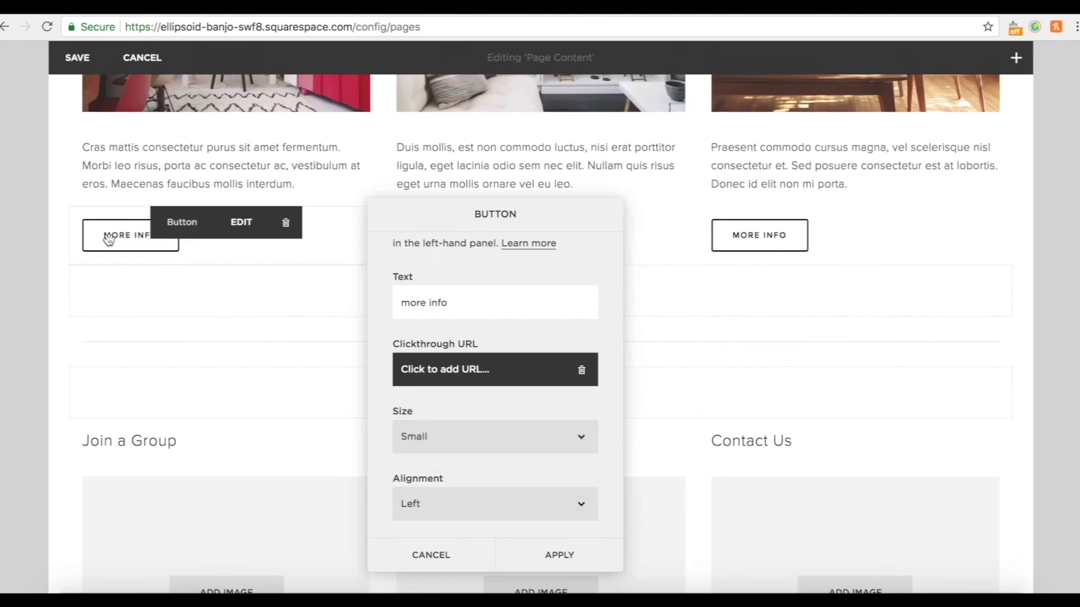
scroll(176, 439, down, 7)
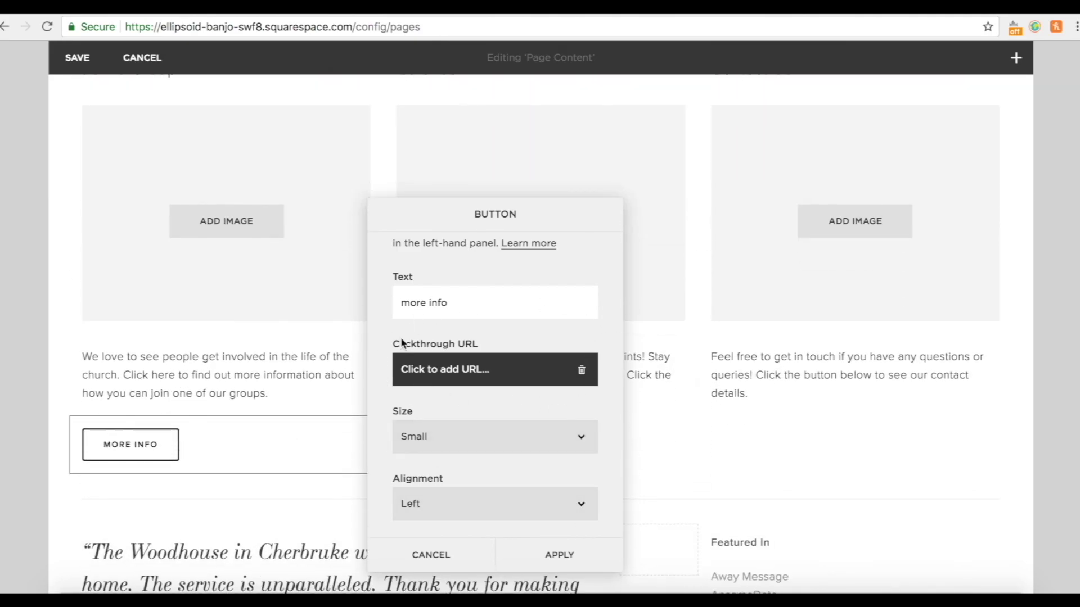
click(564, 556)
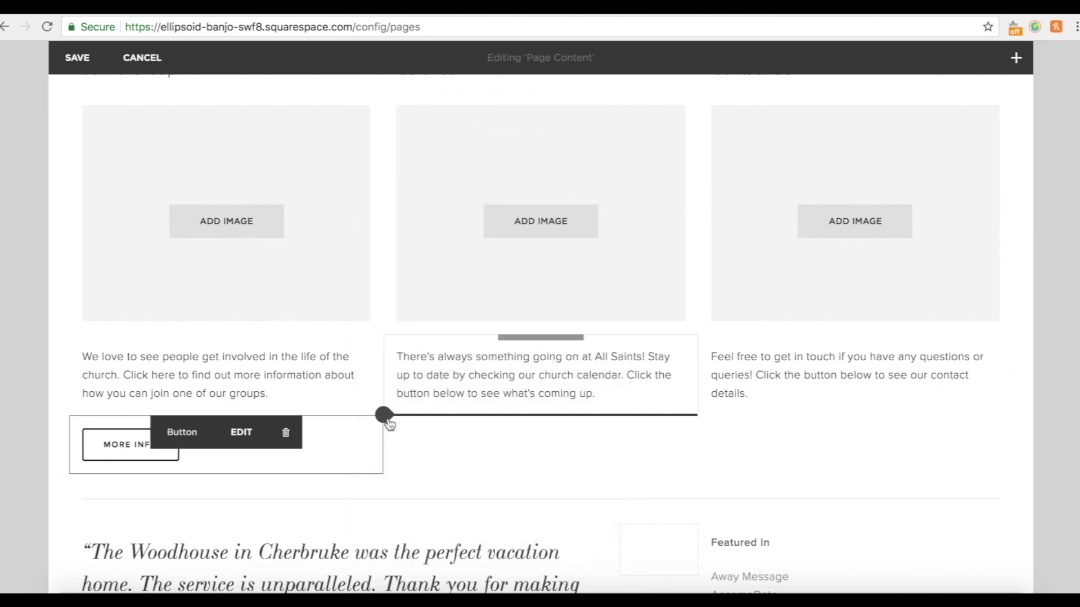
Add a Small, left-aligned 'more info' button under the Calendar description.
click(384, 416)
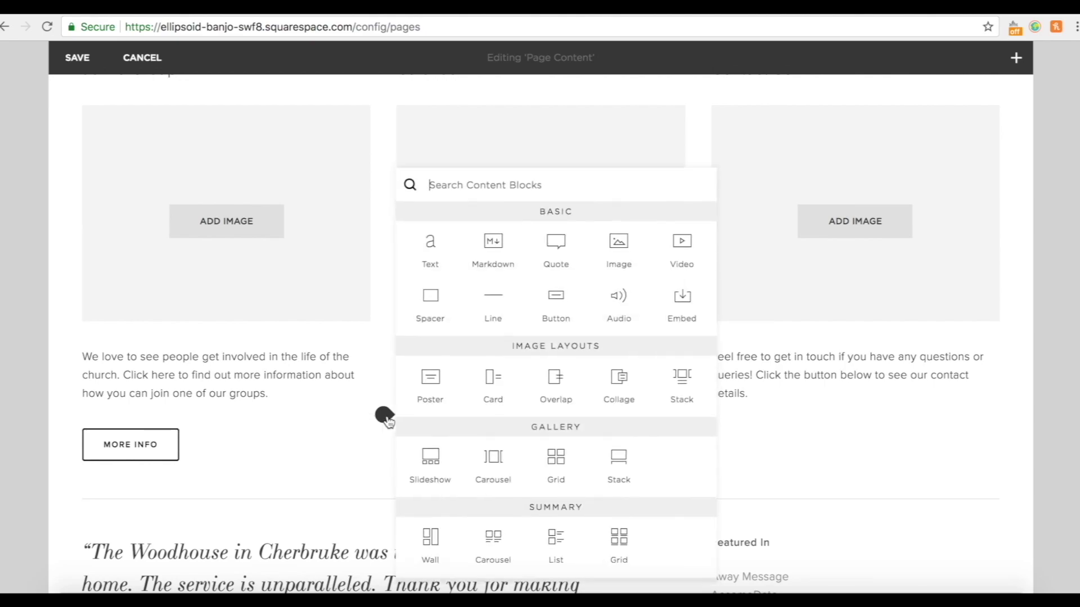
click(546, 306)
drag(775, 366, 688, 372)
text(m)
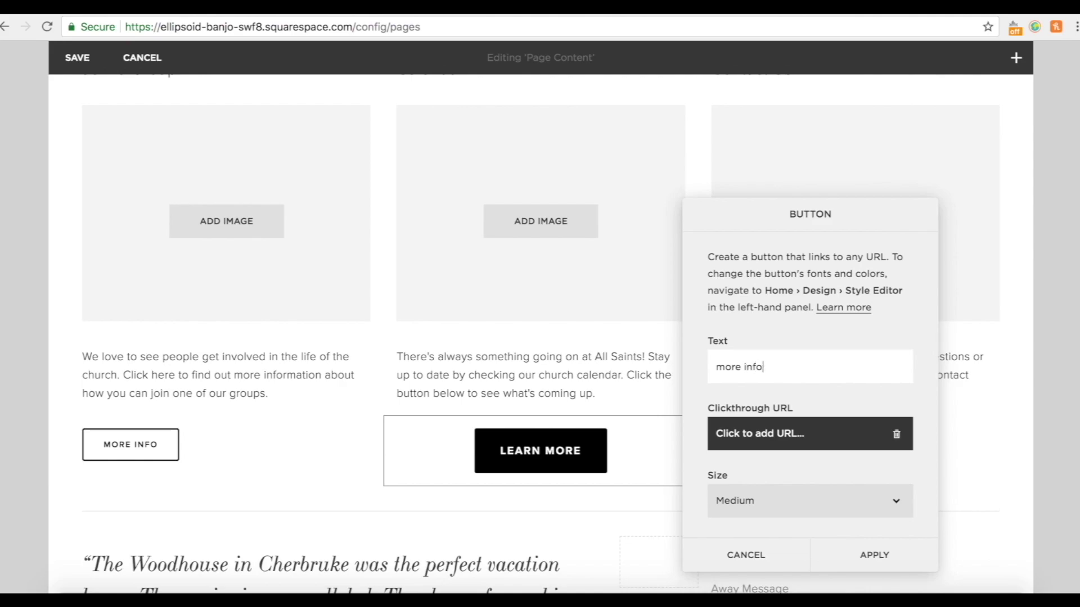
text(ore info)
click(786, 509)
click(762, 489)
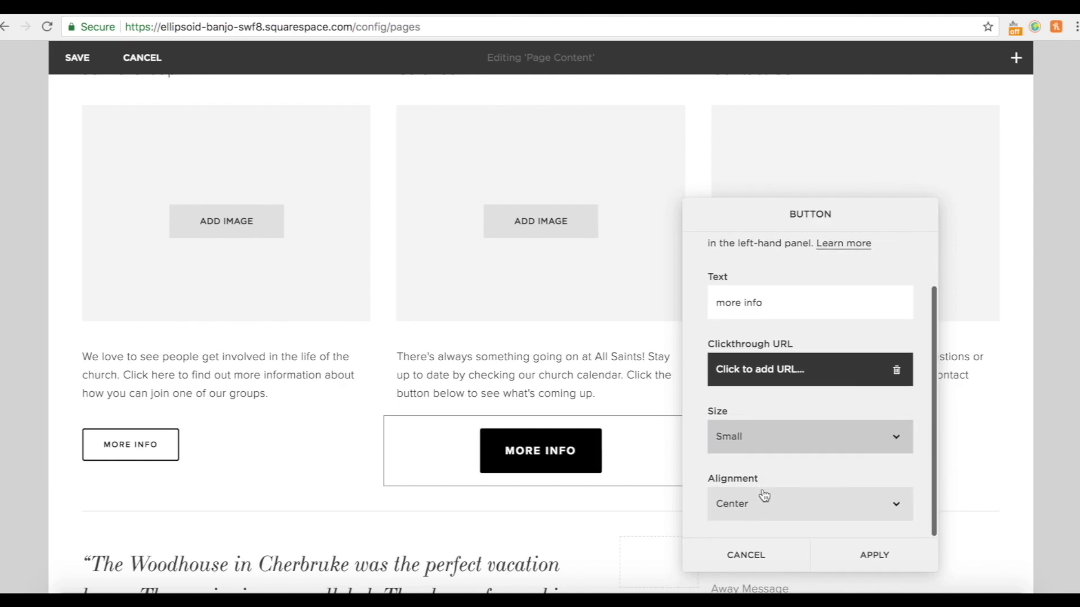
click(764, 496)
click(755, 494)
click(861, 557)
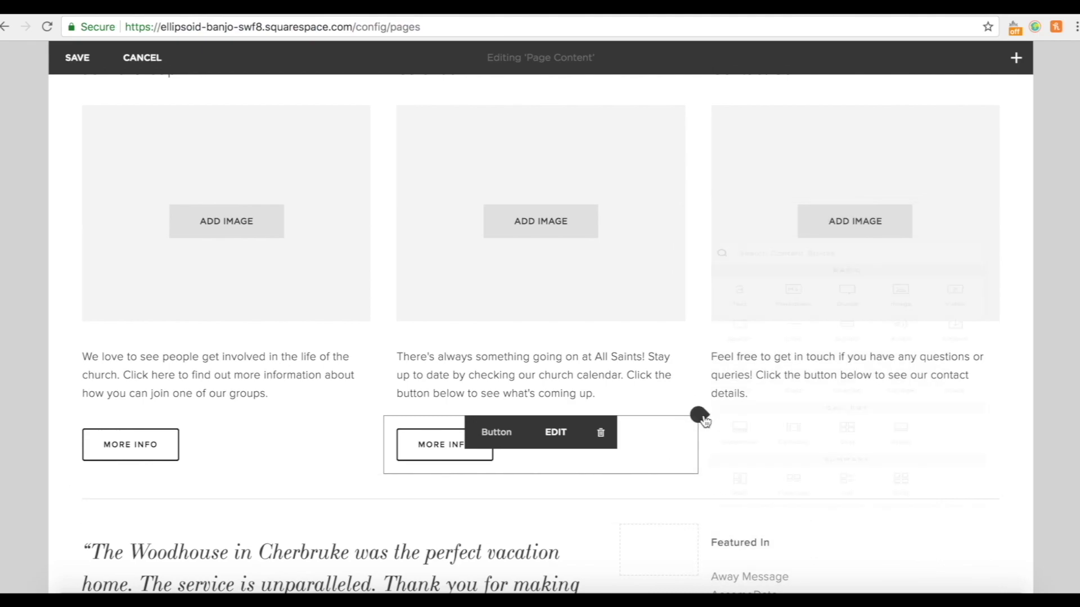
Insert a Button block under Contact Us and relabel it 'more info'.
click(700, 416)
click(886, 310)
triple_click(881, 370)
text(more info)
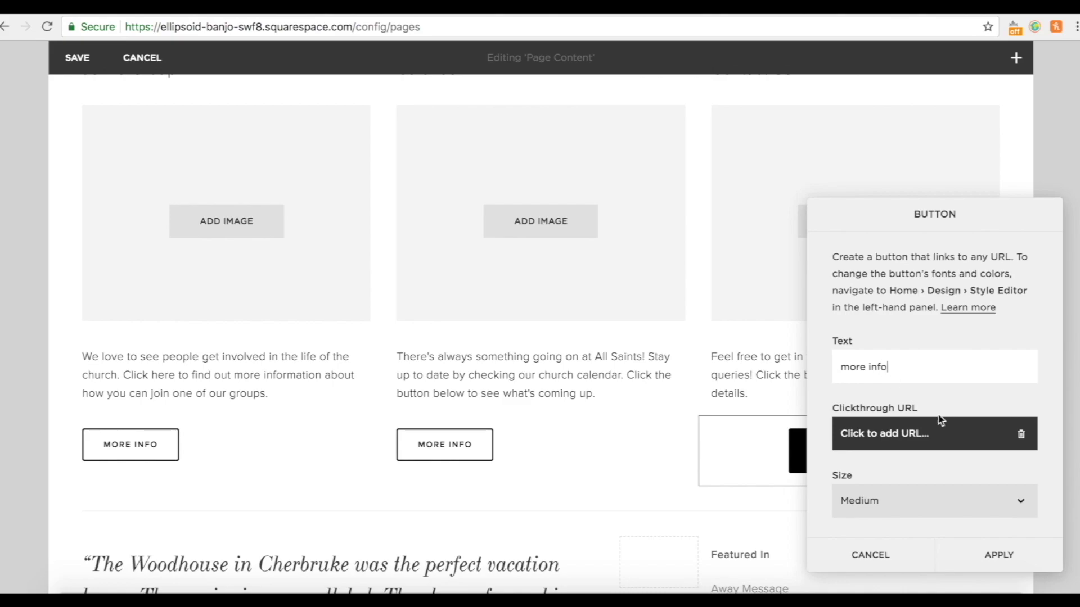
click(945, 433)
click(947, 394)
scroll(948, 397, down, 2)
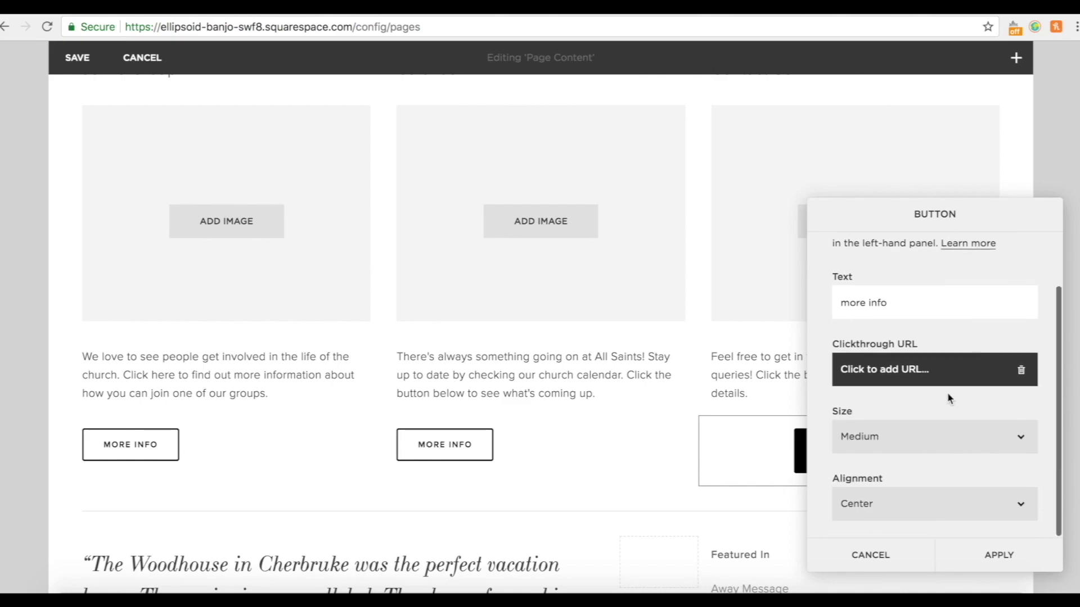
Make the Contact Us button Small and left-aligned, and apply.
click(891, 427)
click(882, 424)
click(856, 503)
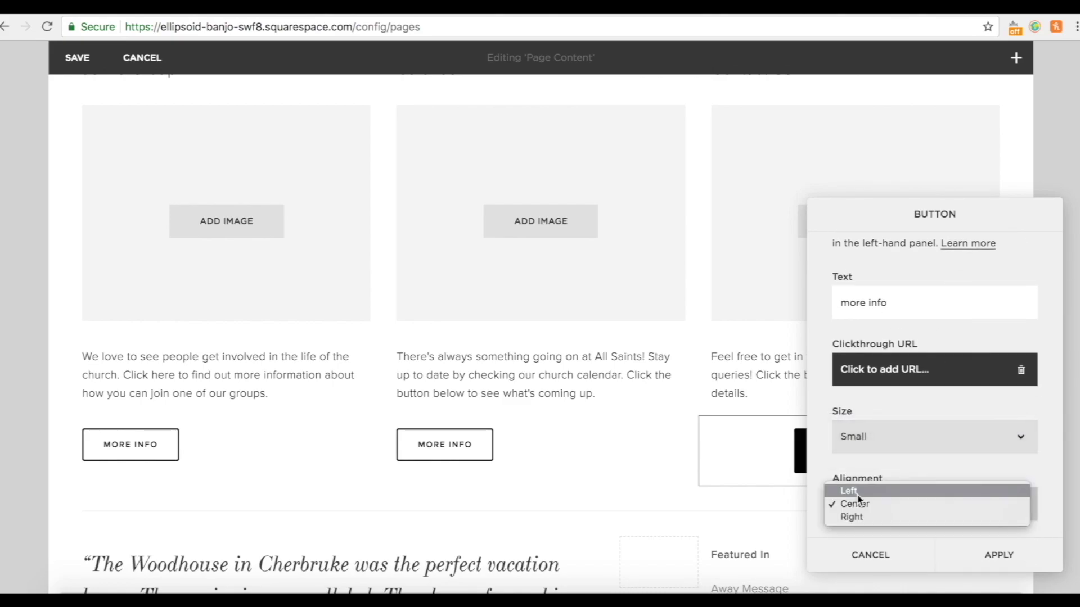
click(859, 492)
click(999, 555)
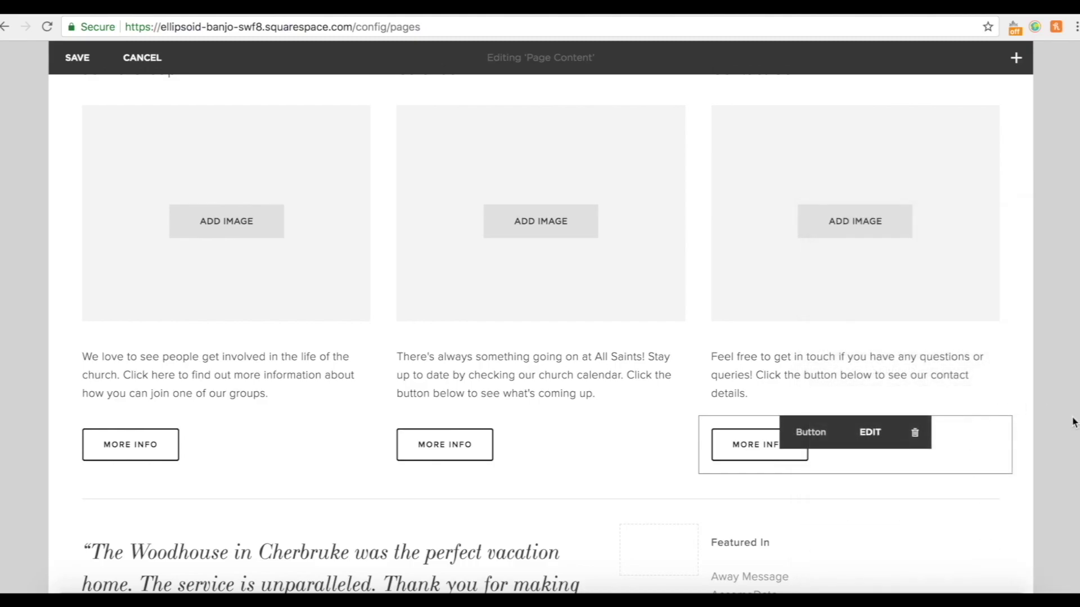
scroll(1016, 306, up, 10)
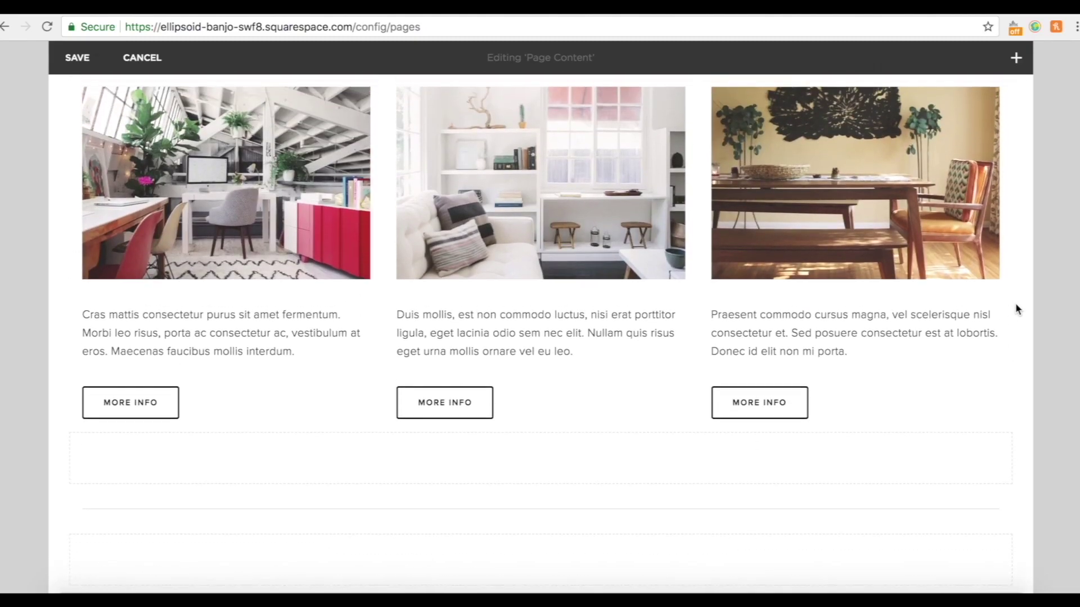
scroll(1016, 309, up, 3)
scroll(1016, 309, down, 6)
Delete the empty spacer block and confirm with YES.
mouse_move(350, 326)
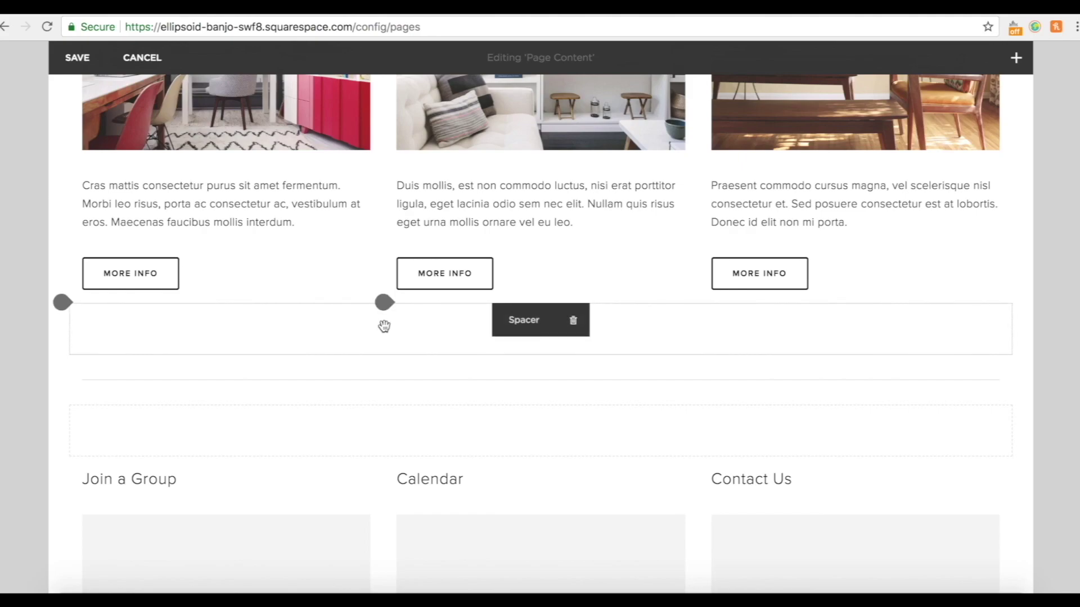
click(572, 322)
click(641, 378)
click(572, 371)
click(655, 430)
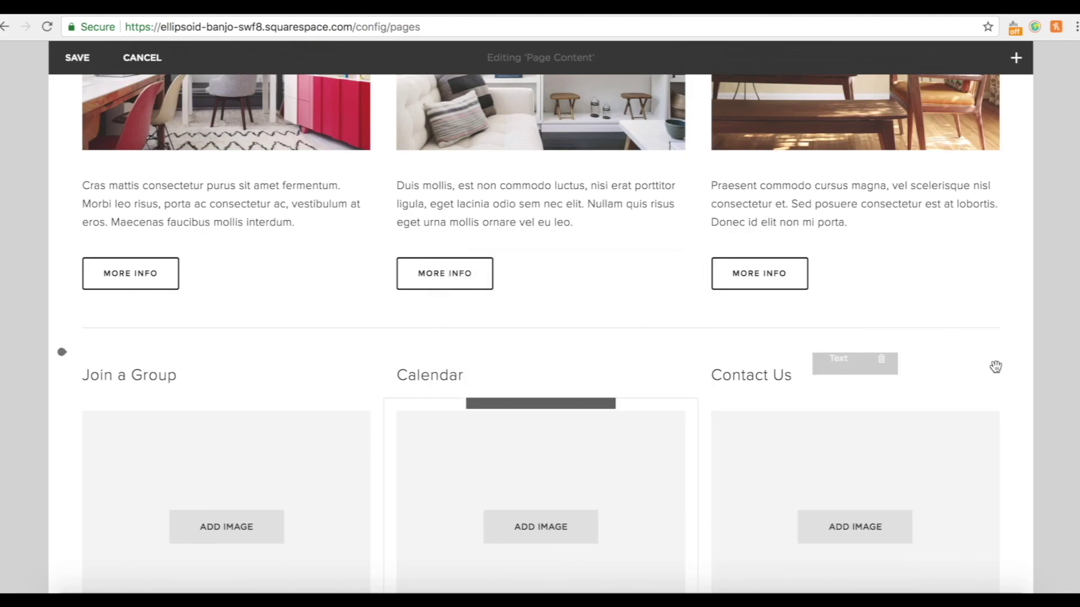
Delete the divider Line block above the Join a Group row and confirm.
scroll(1022, 430, down, 1)
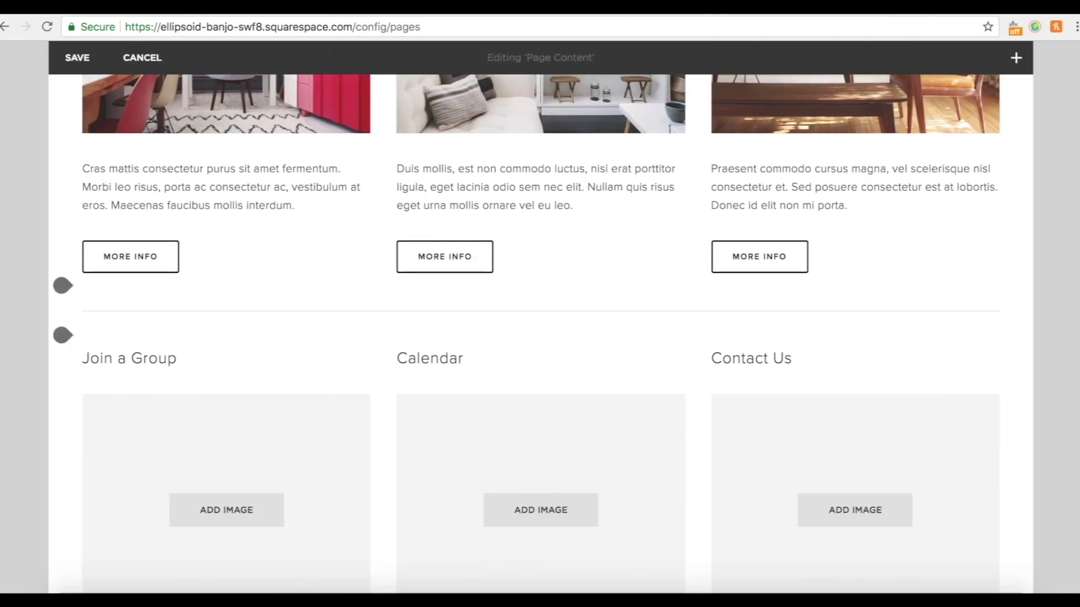
scroll(808, 309, up, 8)
scroll(808, 309, down, 8)
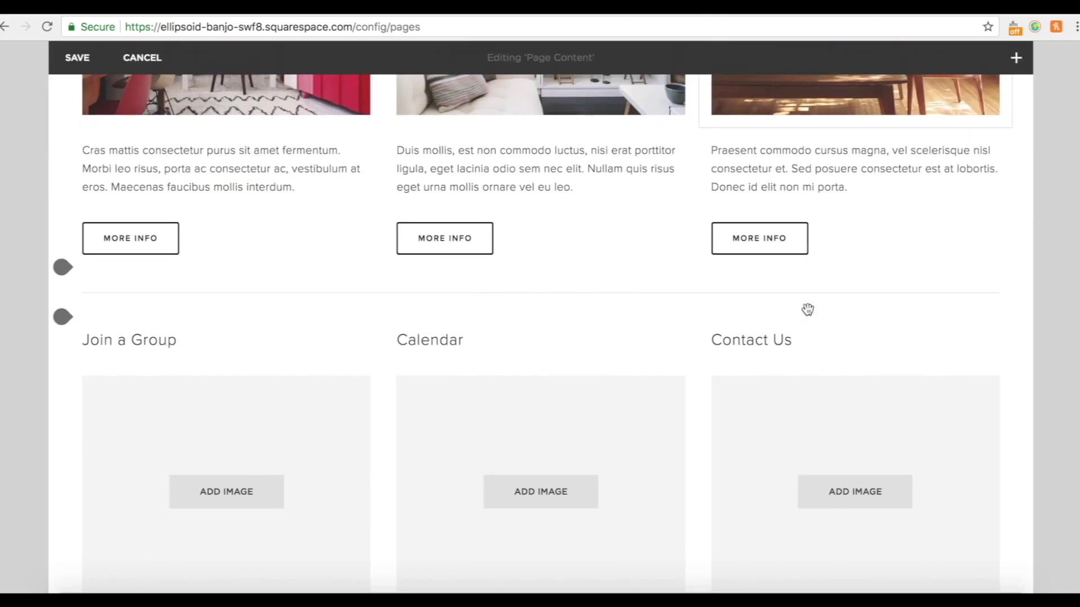
scroll(808, 309, down, 5)
scroll(807, 309, up, 10)
scroll(807, 310, down, 5)
scroll(807, 306, up, 7)
scroll(808, 315, down, 6)
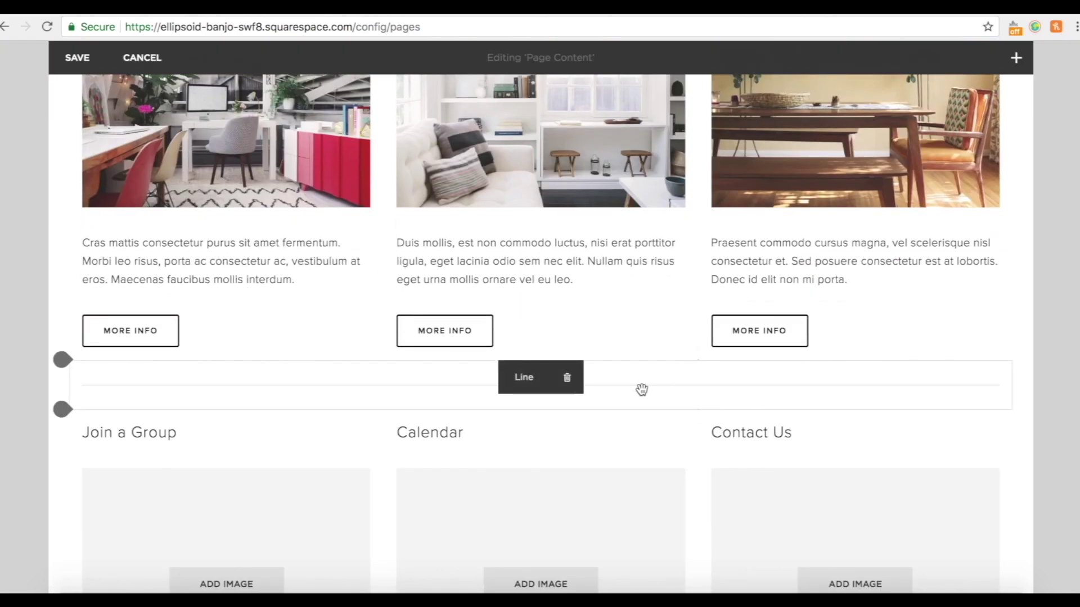
click(568, 382)
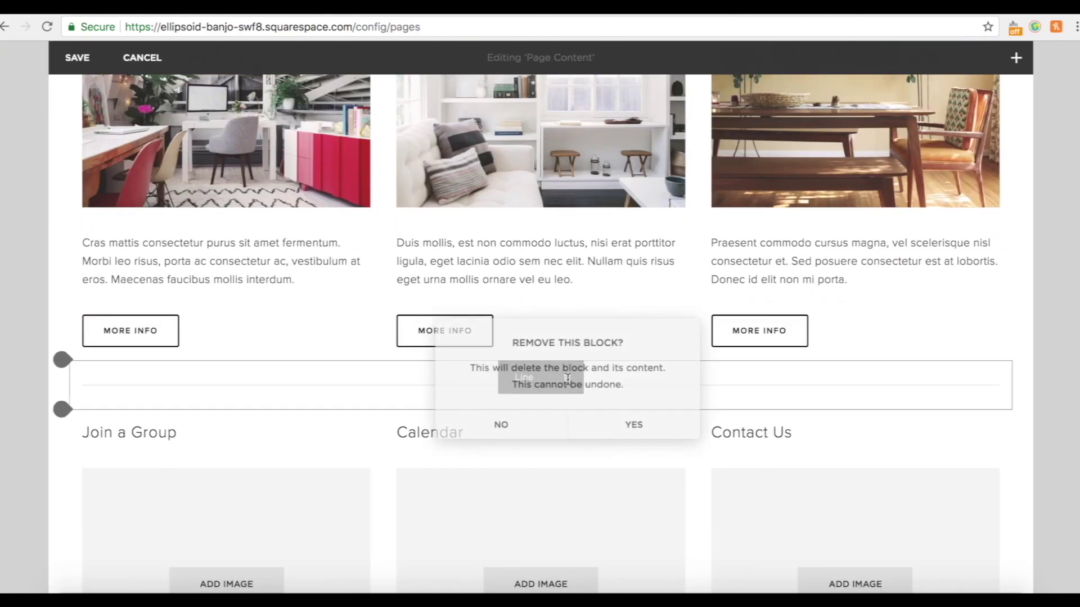
click(617, 431)
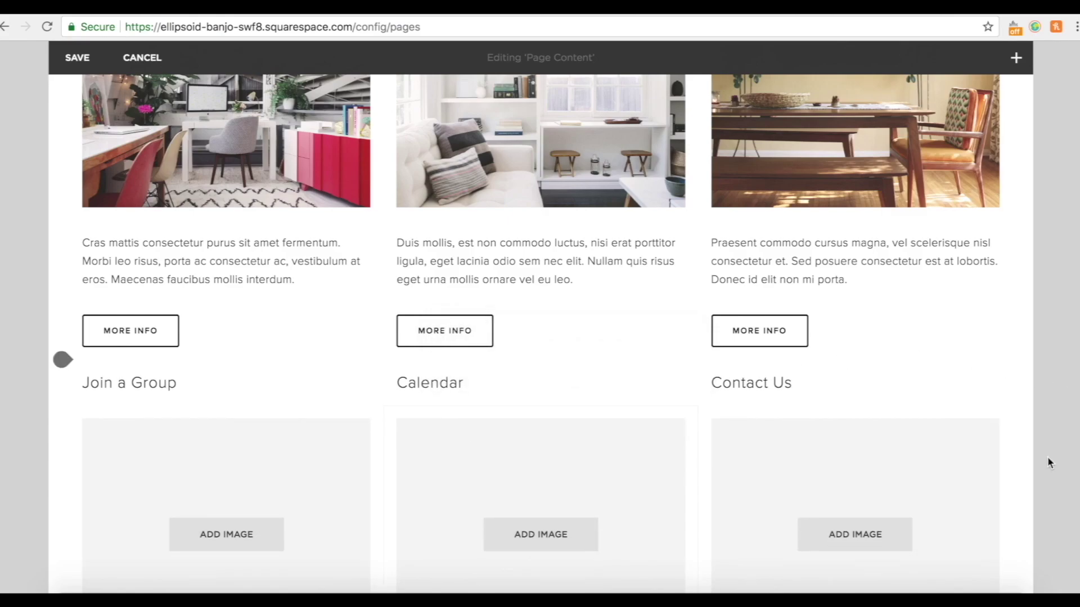
scroll(1047, 457, up, 5)
scroll(1047, 456, up, 3)
scroll(1047, 457, down, 12)
scroll(1047, 457, up, 5)
scroll(1047, 456, up, 5)
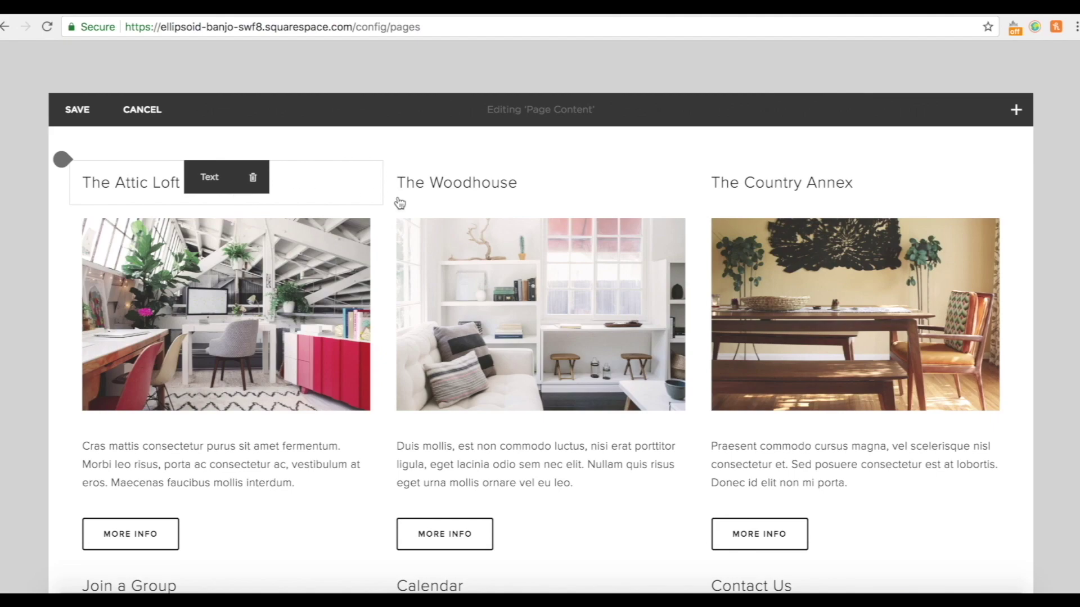
Change the first column heading 'The Attic Loft' to 'I'm New'.
scroll(443, 270, up, 3)
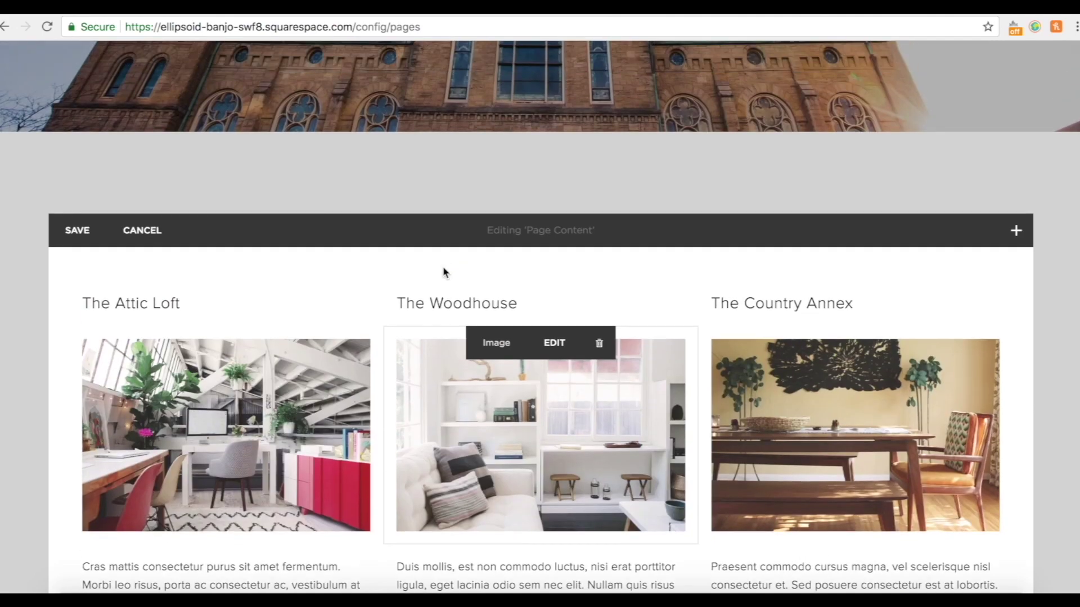
scroll(177, 339, down, 2)
triple_click(151, 232)
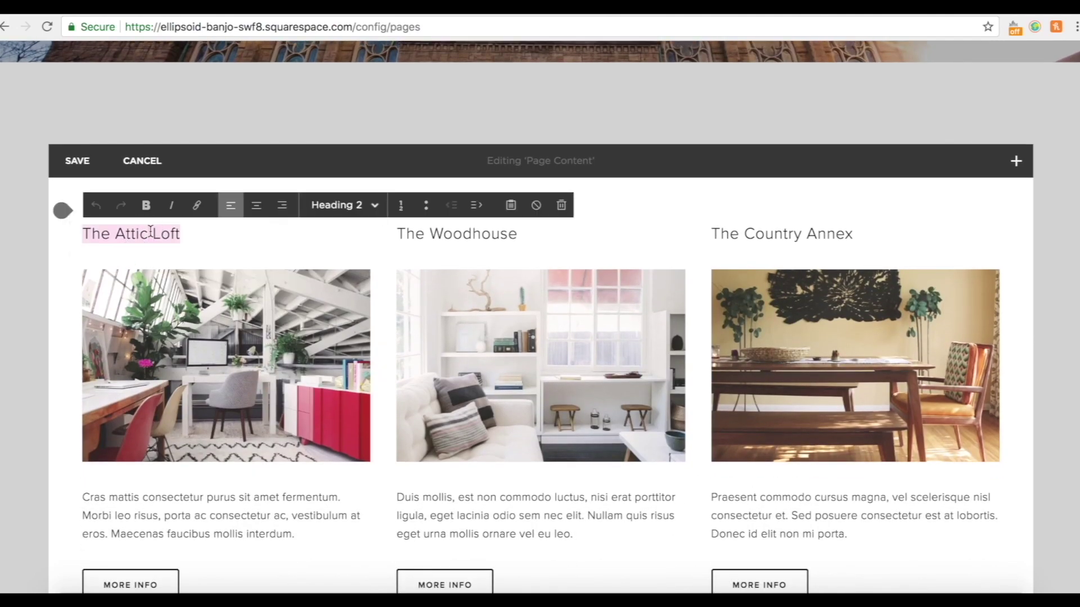
text(I'm New)
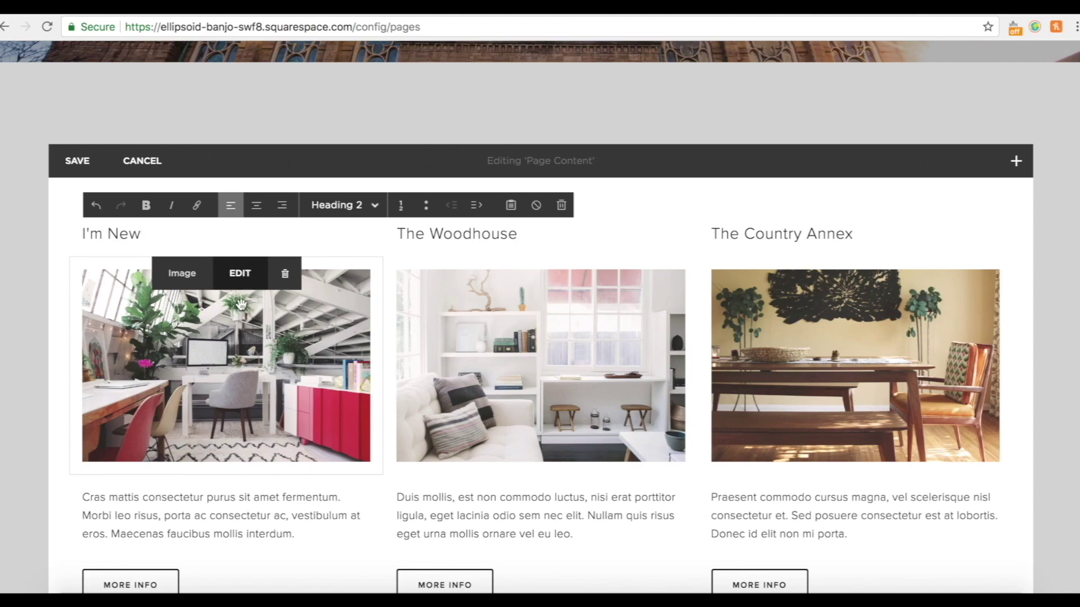
Swap the loft photo for a handshake image with filename examplechurch and apply.
click(253, 282)
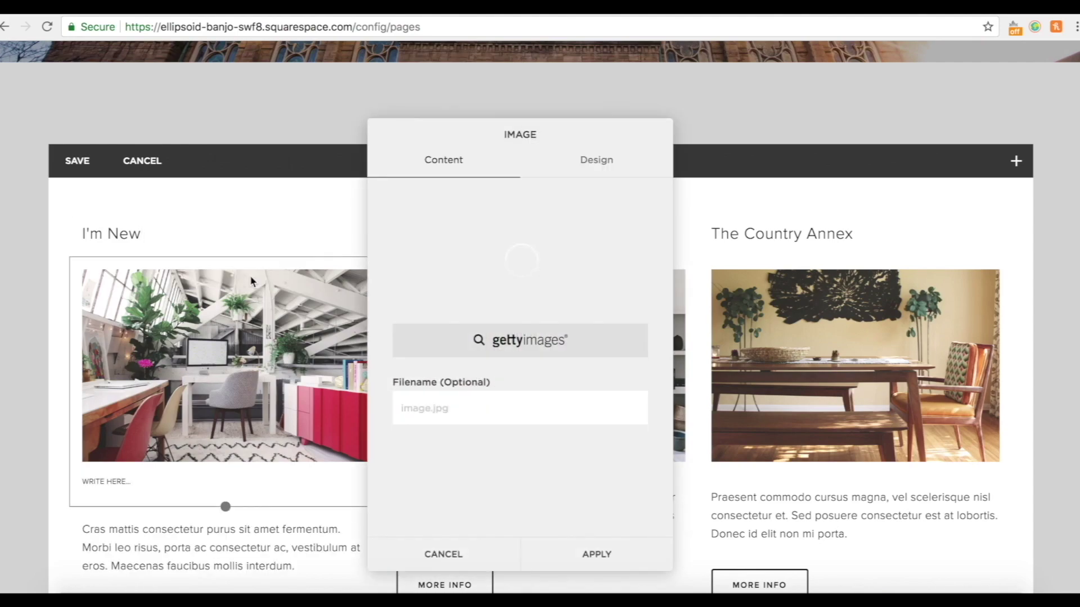
click(589, 344)
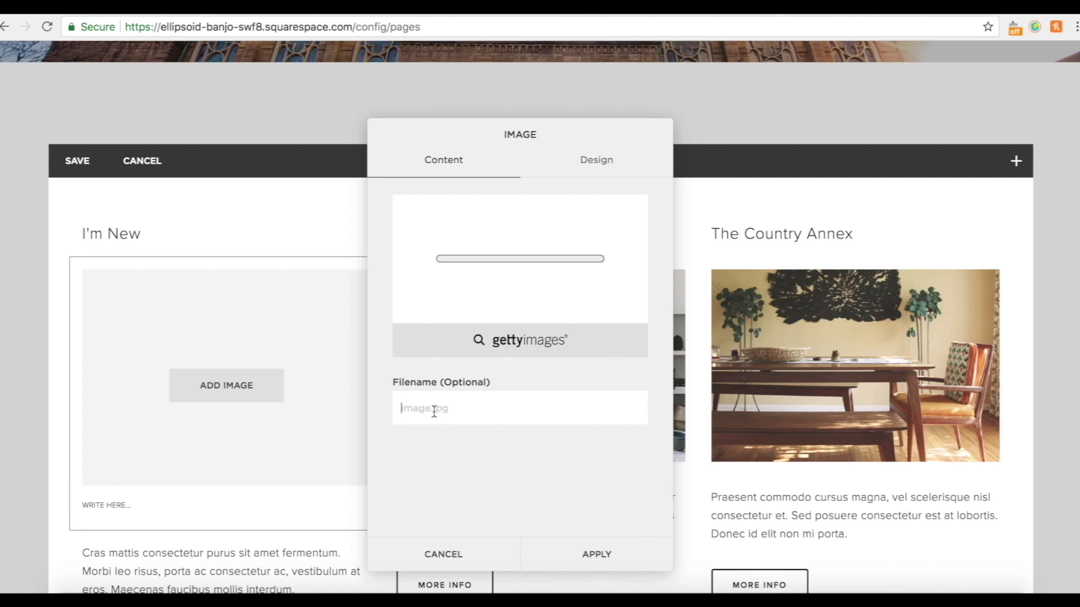
text(examplechurch)
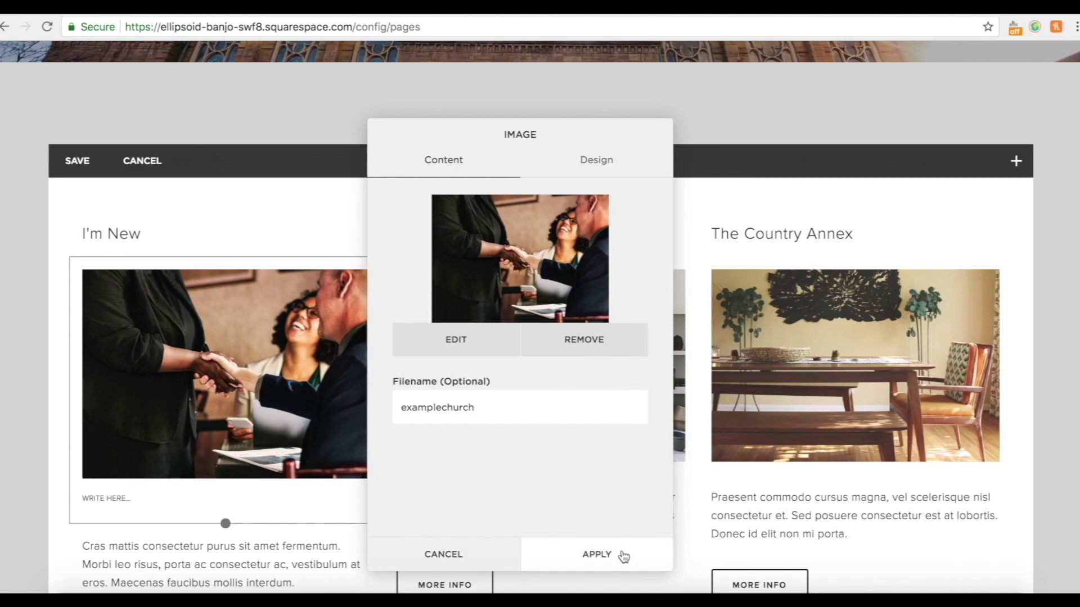
click(623, 557)
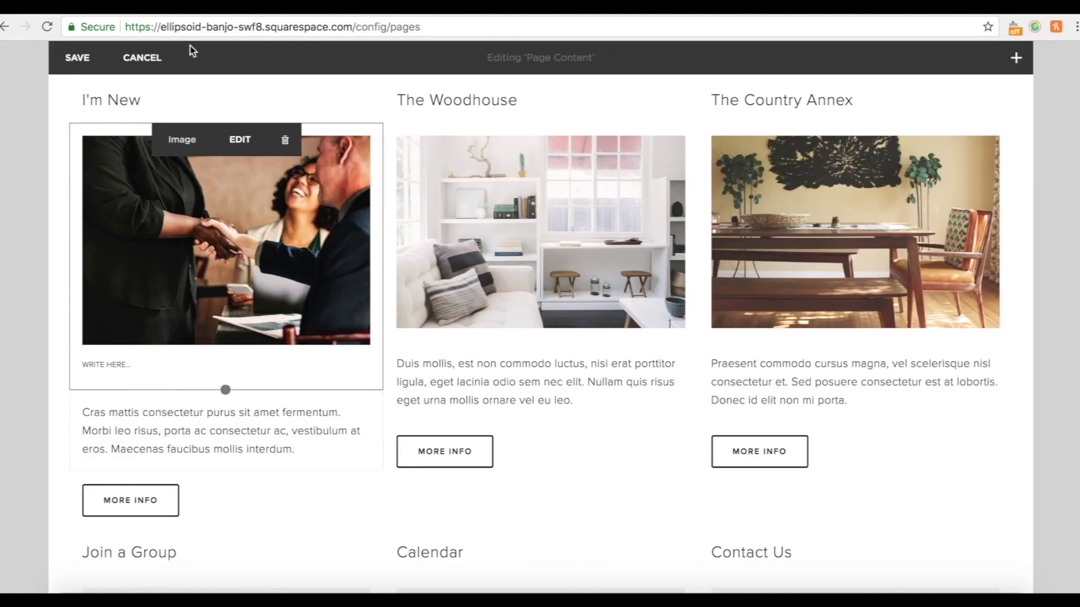
Overwrite the placeholder paragraph under I'm New with the pasted All Saints welcome text.
click(184, 447)
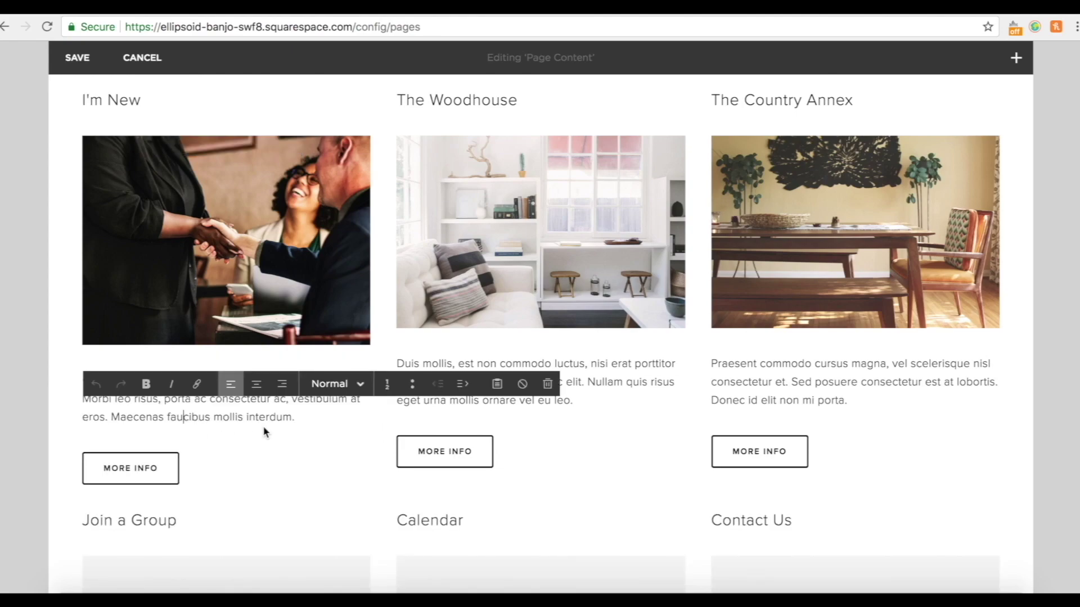
drag(298, 420, 91, 386)
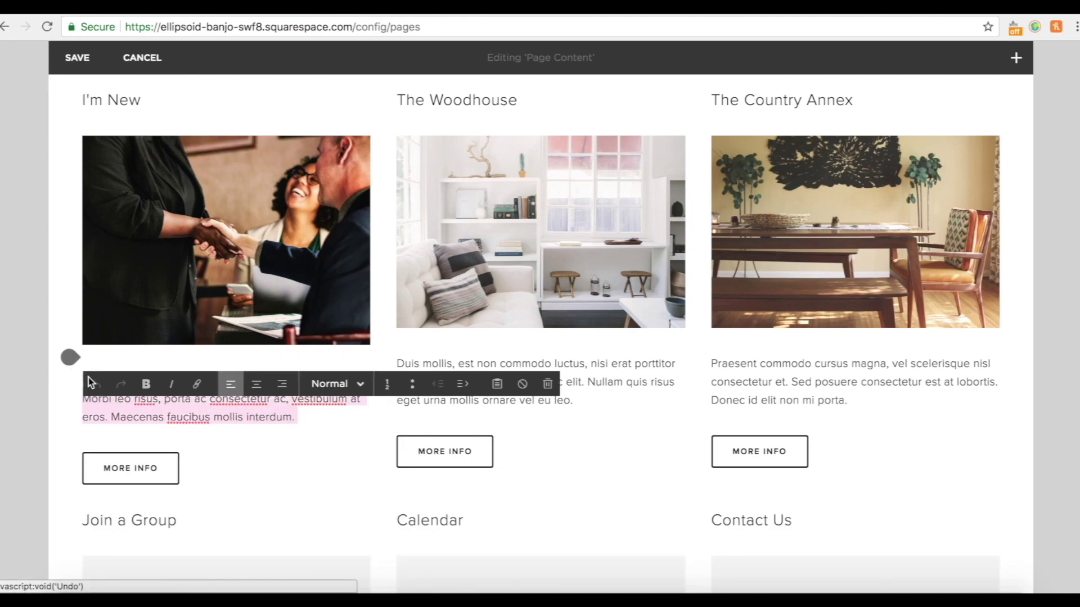
text(q)
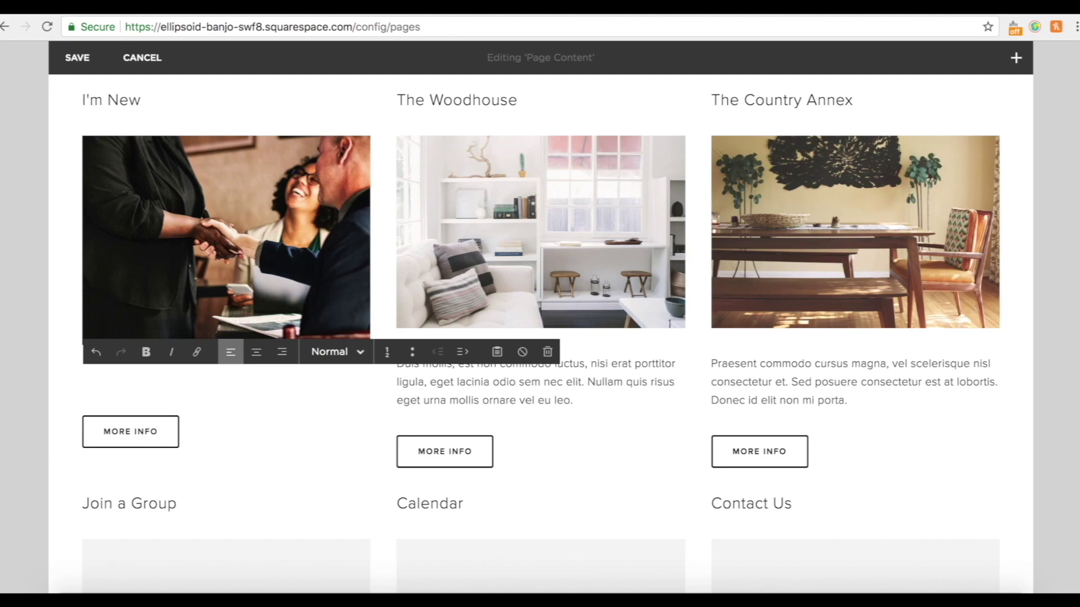
text(If you've never been to All Saints before, or maybe you've never been to any church before, here's some information all about what you can expect if you pay us a visit!)
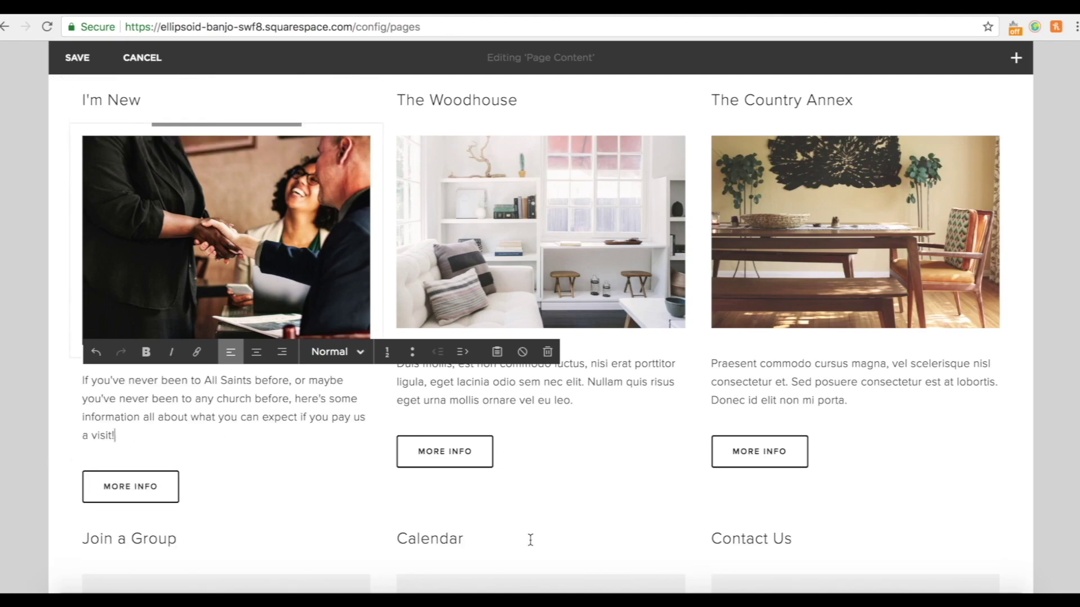
scroll(60, 470, down, 1)
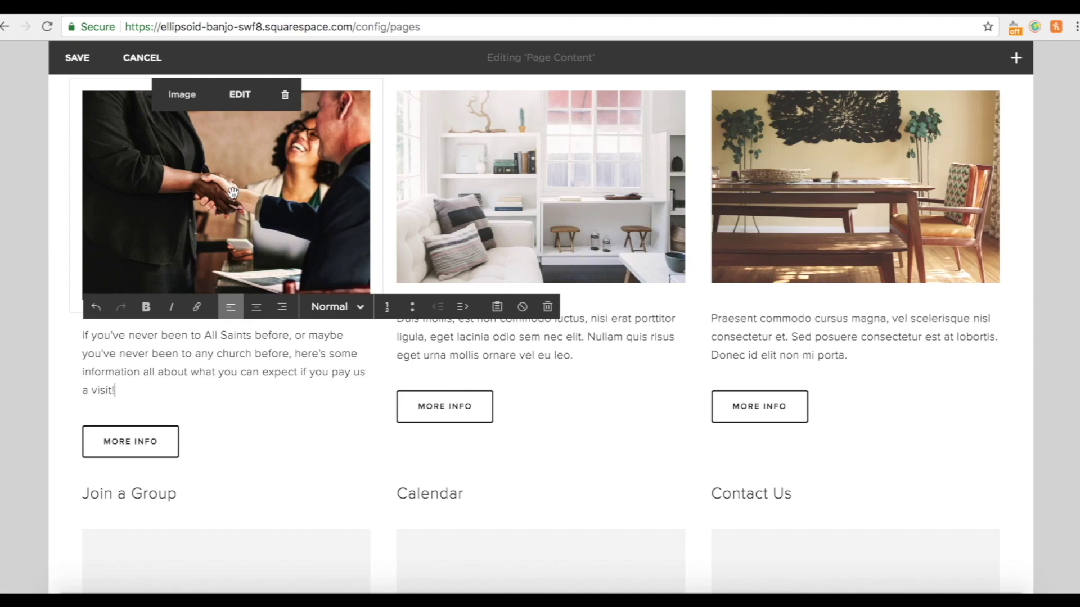
scroll(233, 193, up, 2)
Retitle the middle column heading from The Woodhouse to Sundays.
click(479, 145)
triple_click(479, 146)
text(Sundays)
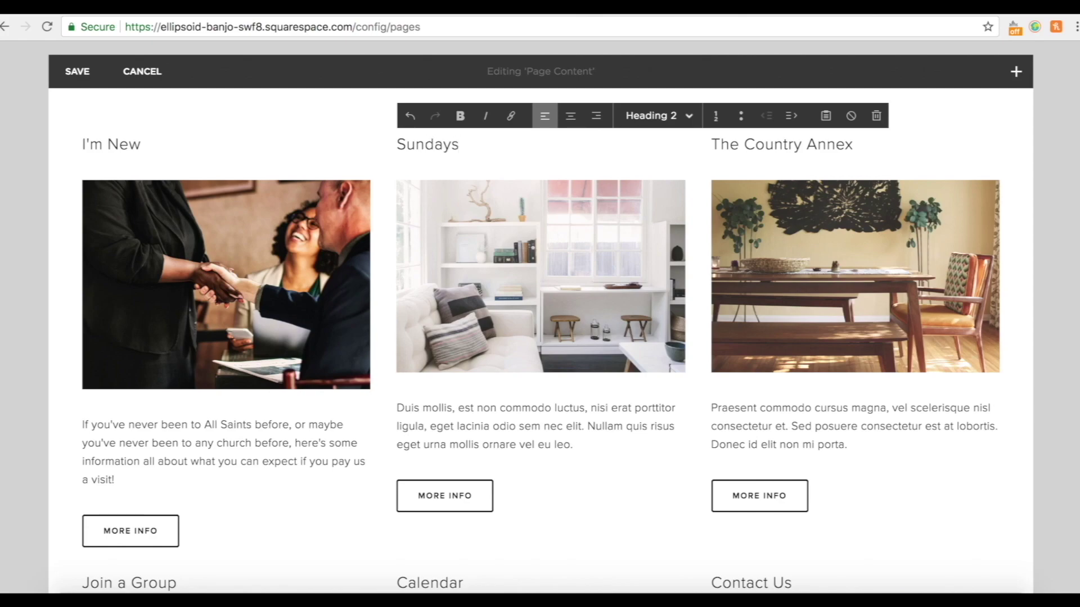
Replace the living-room photo with the worship band image, renaming its filename.
mouse_move(523, 284)
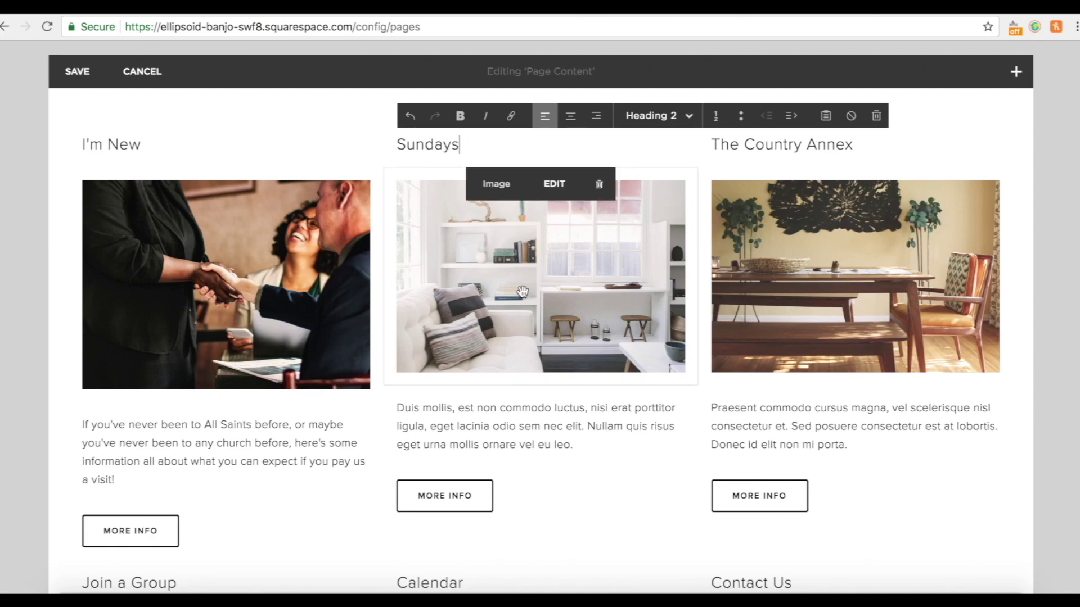
click(556, 186)
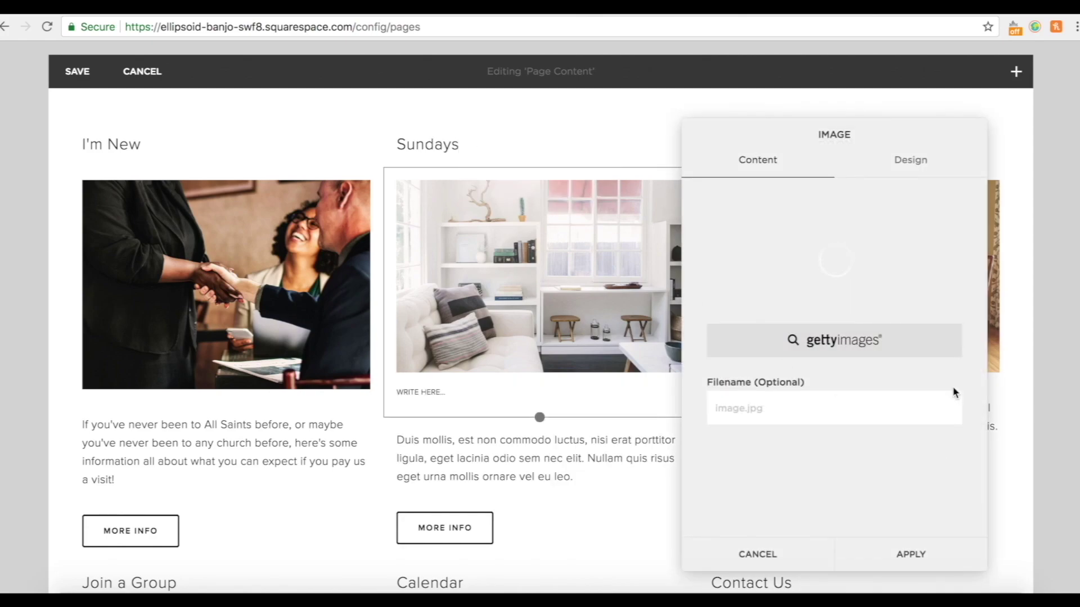
click(899, 339)
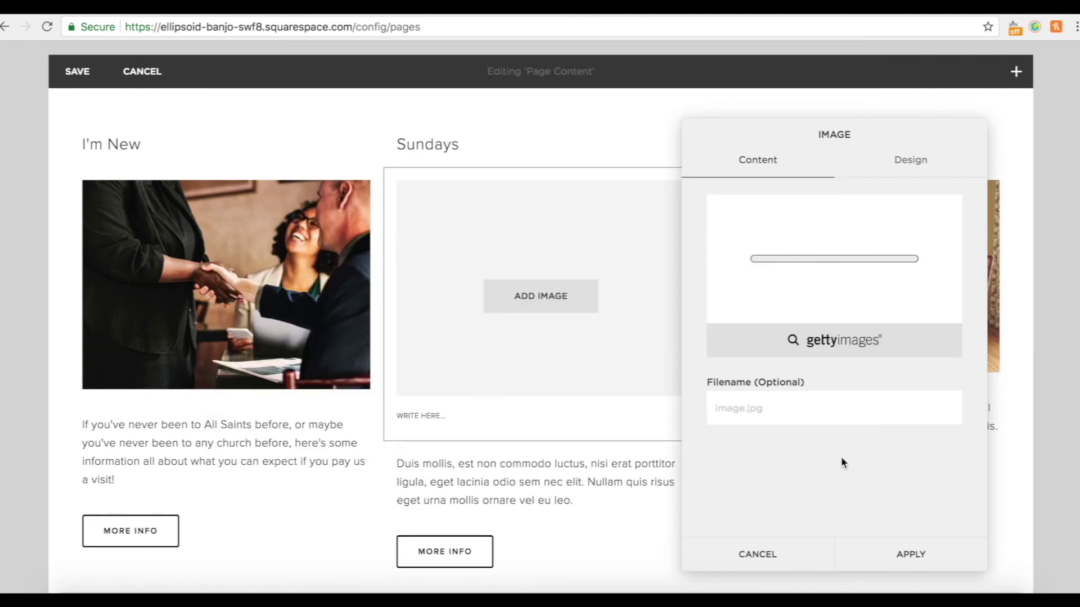
click(808, 406)
drag(808, 406, 695, 410)
text(examplechurch)
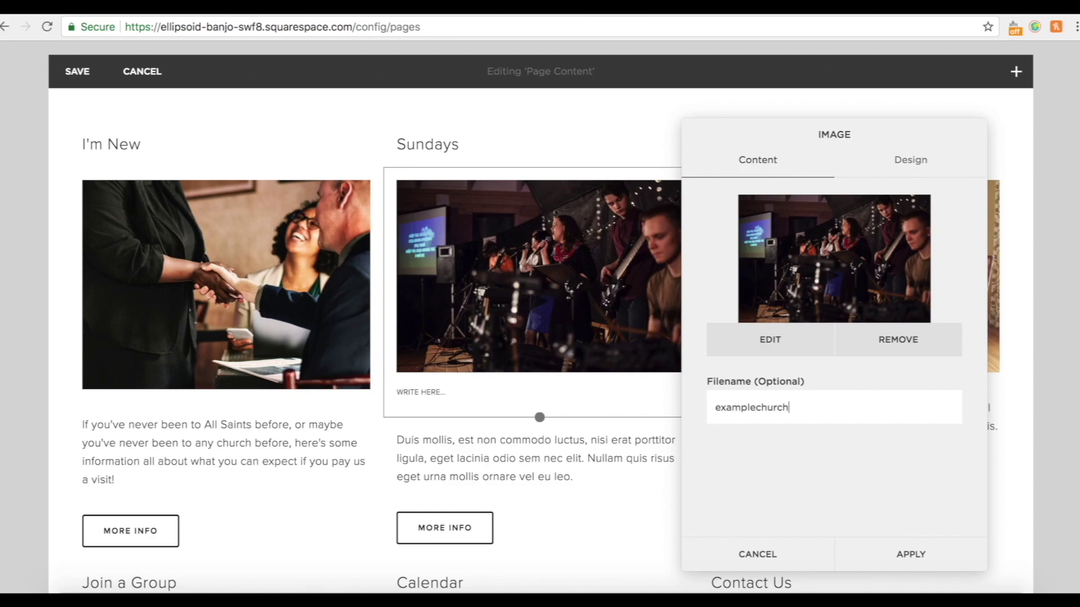
click(910, 553)
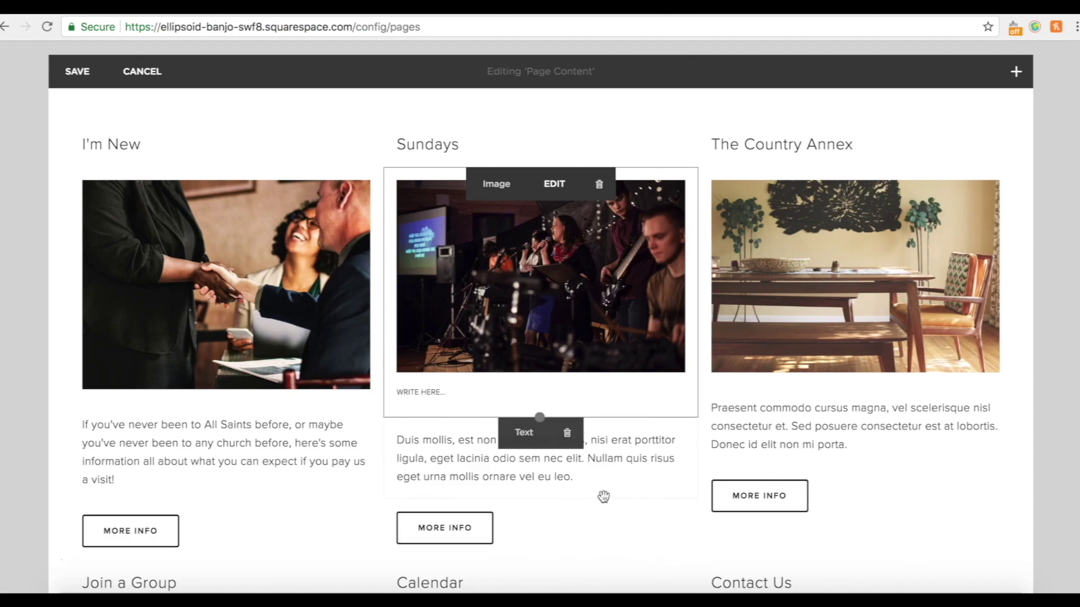
Paste the Sunday services paragraph over the placeholder text under Sundays.
click(579, 478)
drag(435, 455, 437, 448)
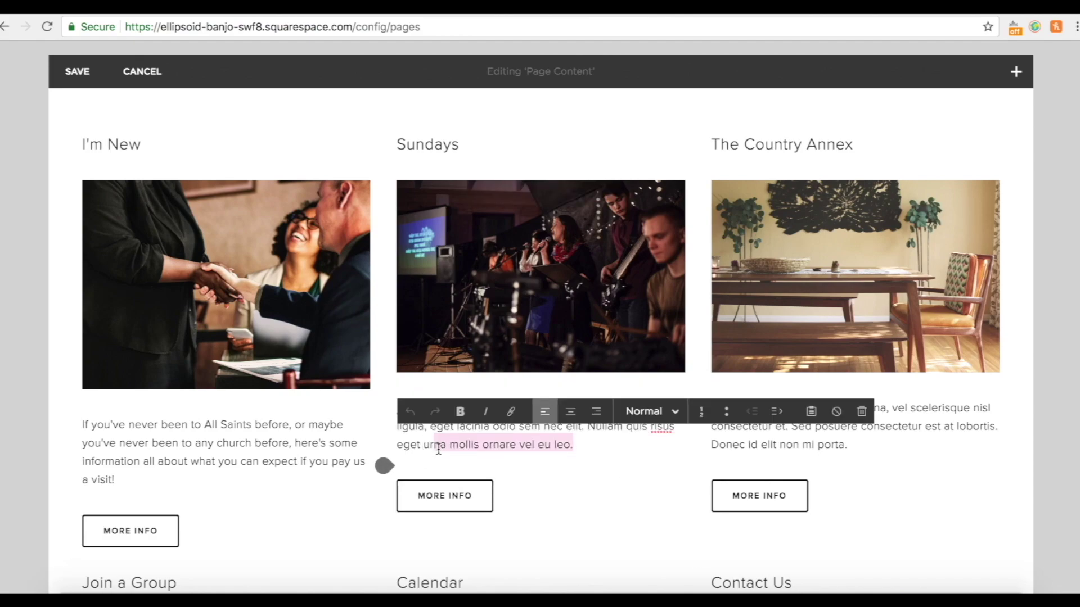
drag(578, 446, 388, 418)
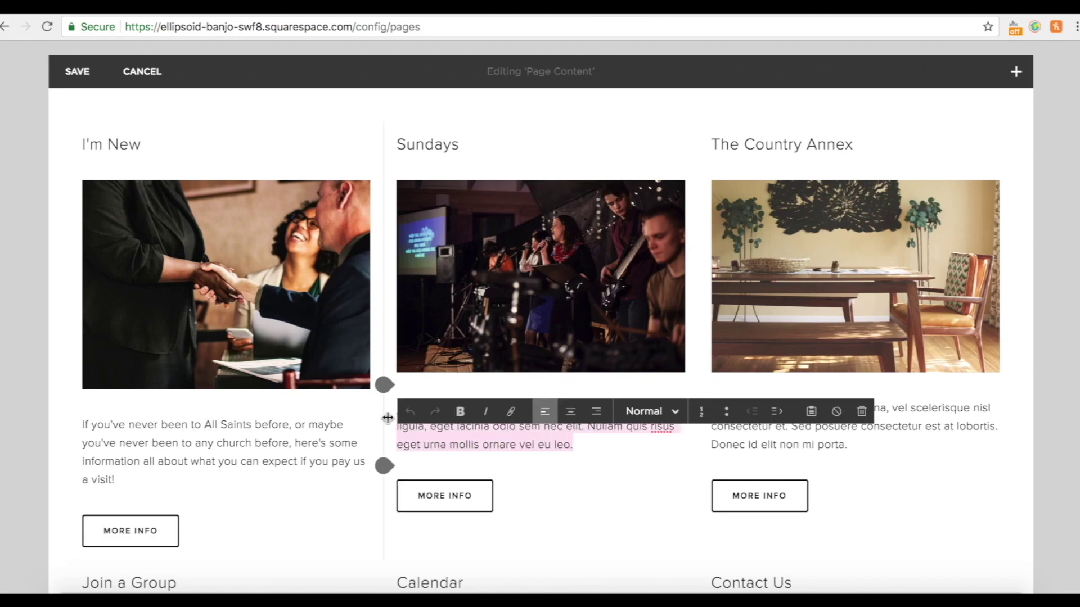
text(Duis mollis, est non commodo luctus, nisi erat porttitor)
drag(482, 429, 394, 406)
text(Every Sunday we gather to learn more about God, to worship together, and to spend time chatting, eating and drinking together! Click the button below to find out more information about our Sunday services.)
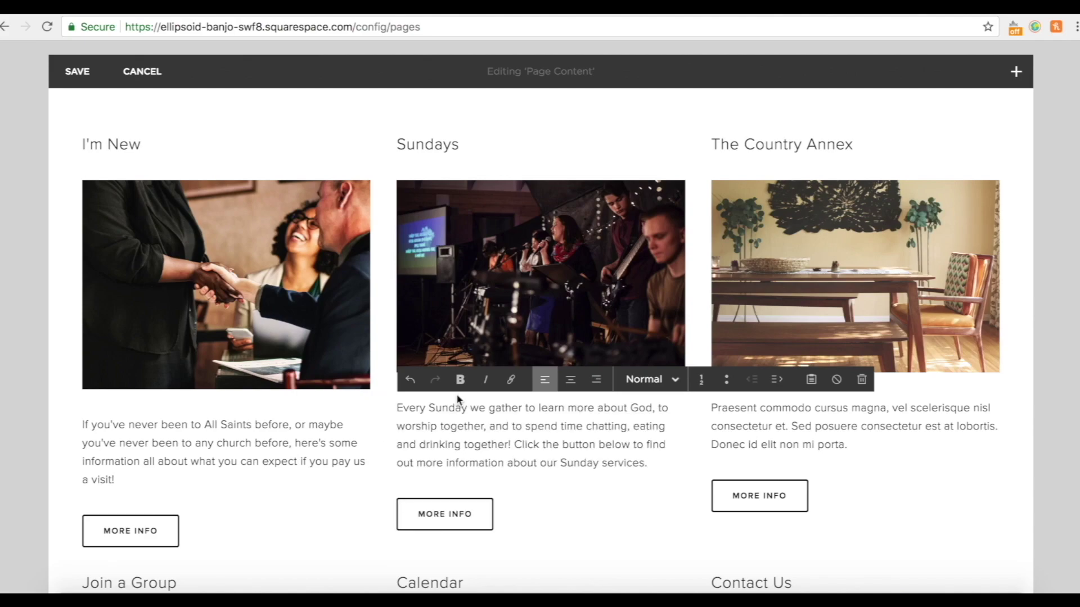
scroll(456, 394, down, 1)
mouse_move(419, 462)
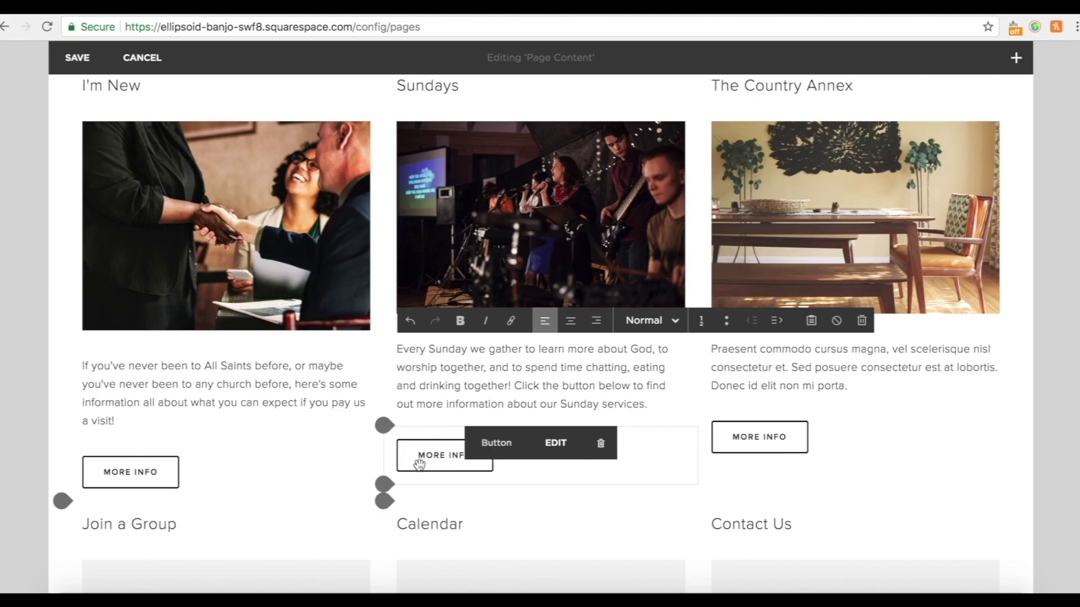
scroll(428, 450, up, 2)
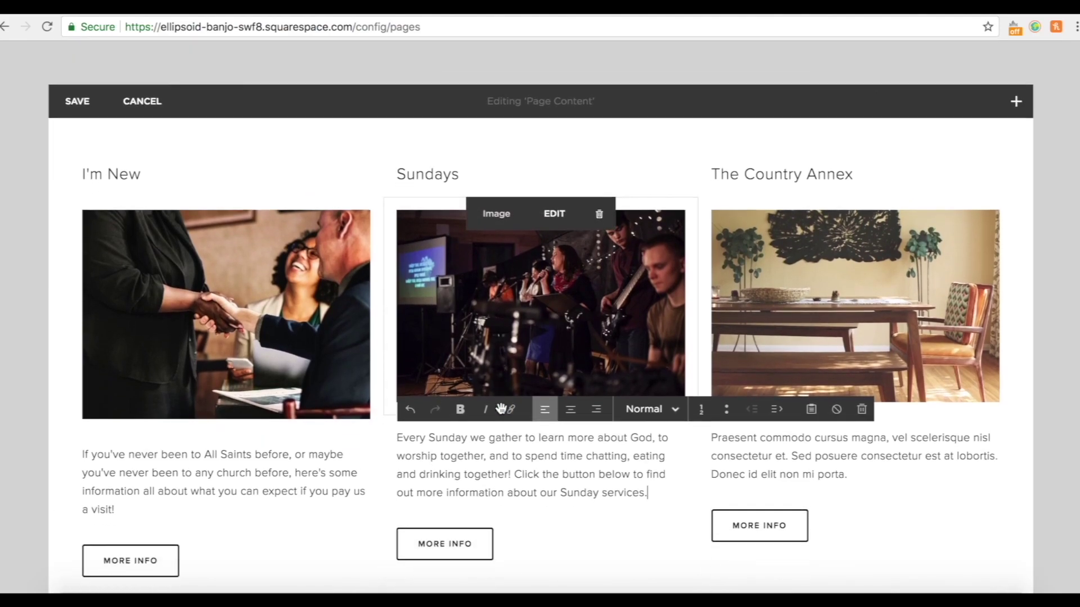
scroll(427, 311, down, 2)
scroll(619, 253, up, 1)
Retitle The Country Annex heading to Life Events.
mouse_move(803, 196)
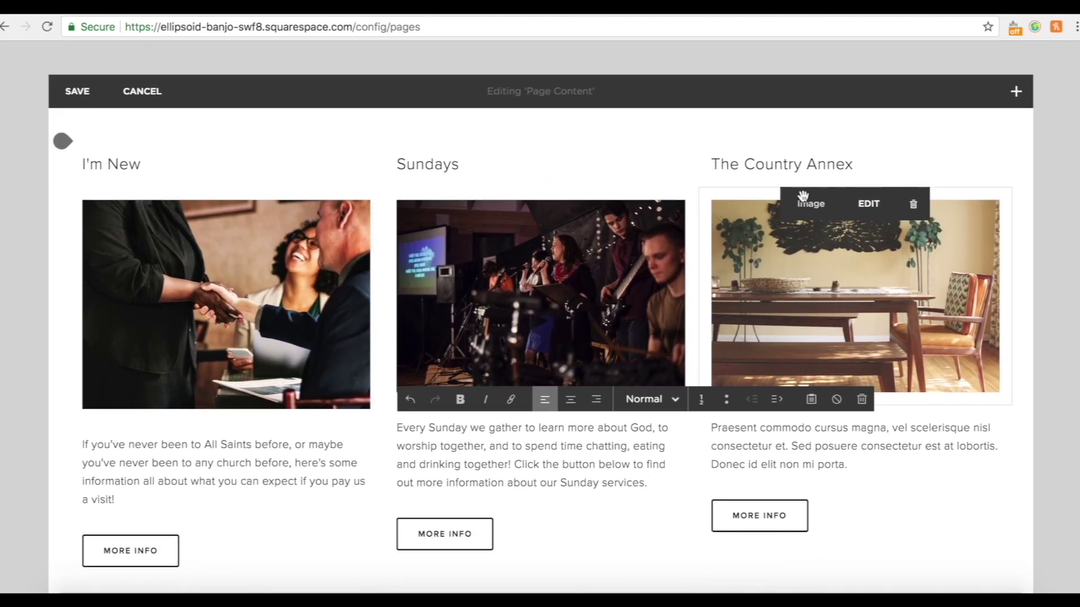
double_click(753, 164)
triple_click(744, 165)
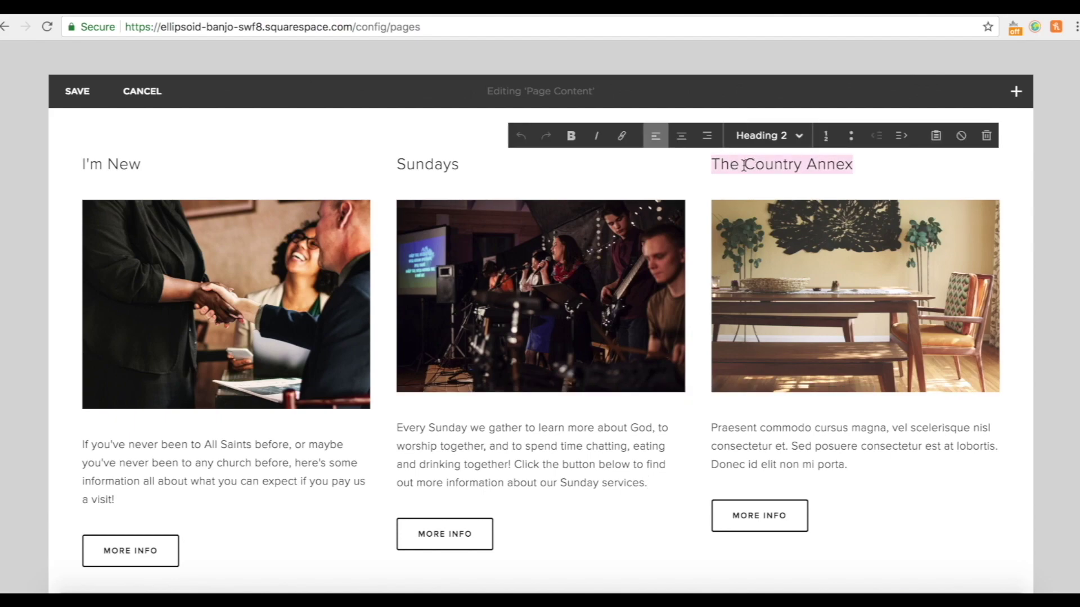
text(Life Events)
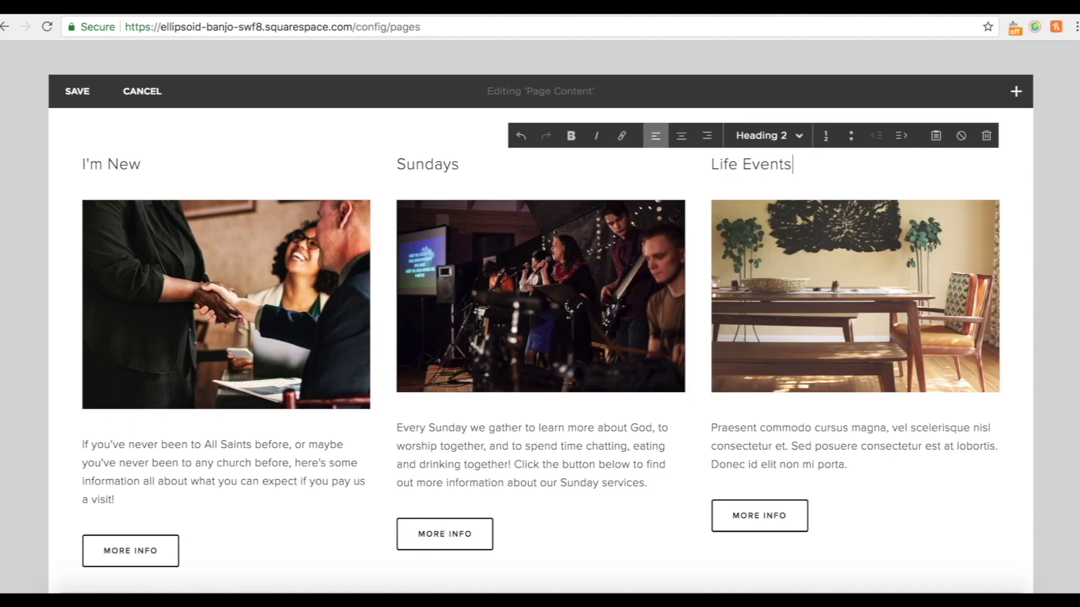
Swap the third column's image for the wedding-rings photo wedding.jpg.
mouse_move(933, 339)
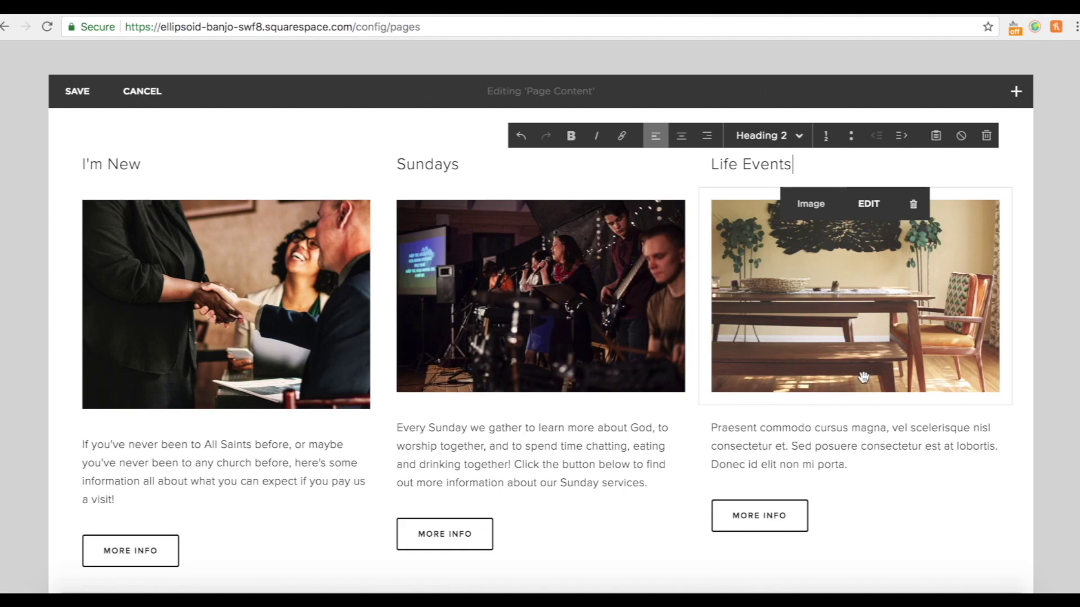
click(869, 205)
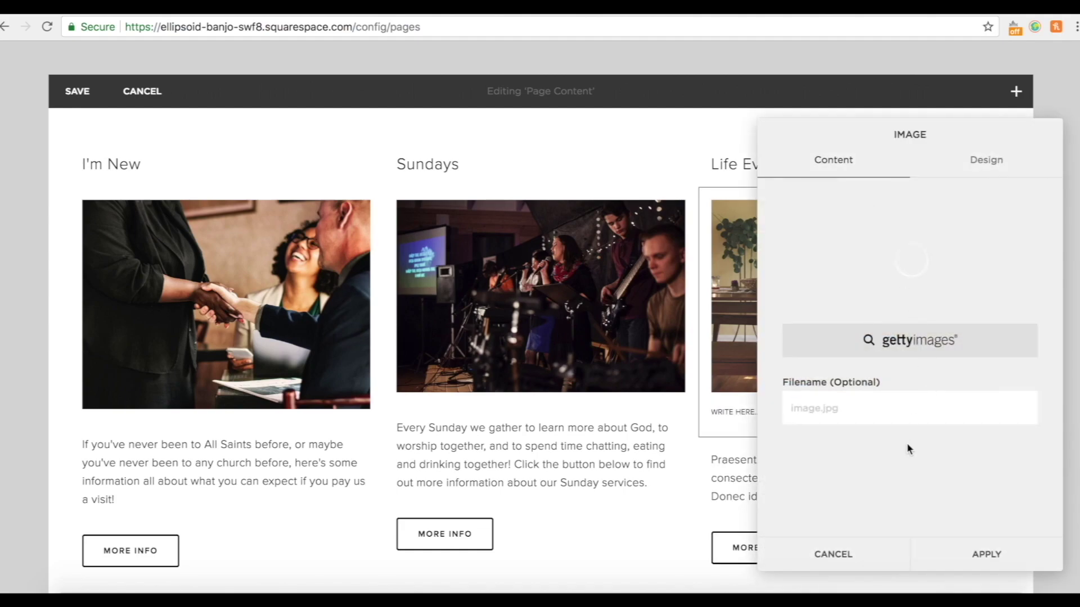
click(987, 554)
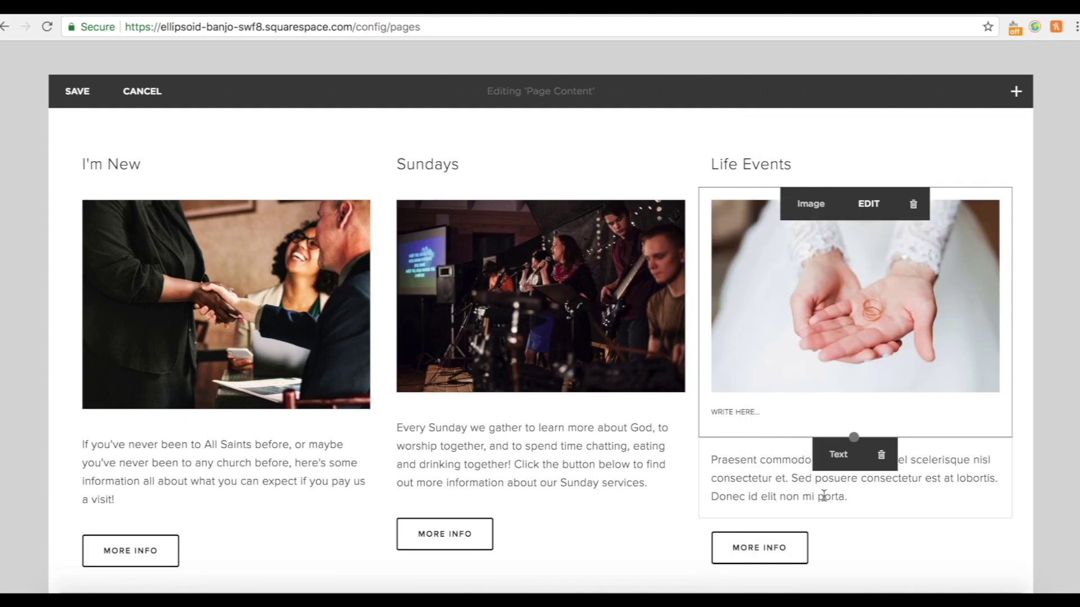
Replace the placeholder paragraph with the text about weddings, baptisms and funerals.
click(853, 500)
drag(857, 464, 690, 409)
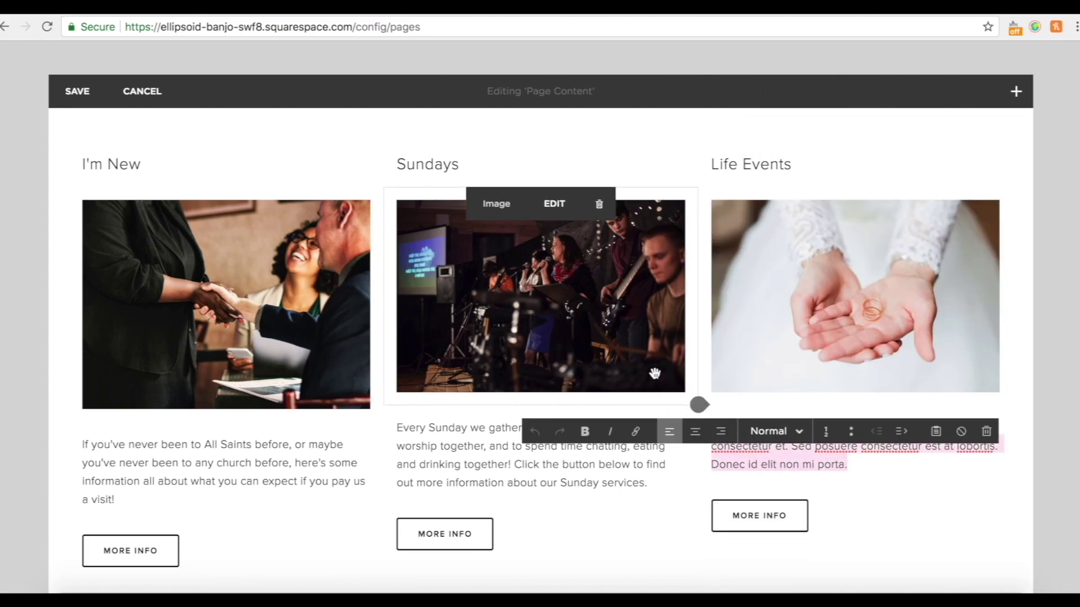
key(BackSpace)
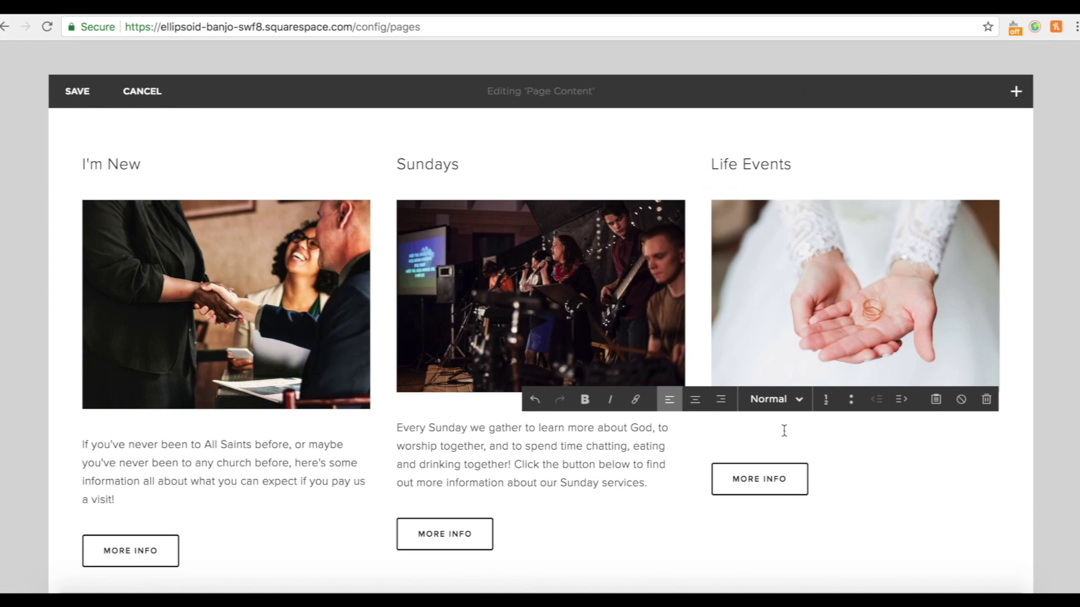
text(Whether you're planning on getting married, wanting to be baptised or have your child baptised, or are looking to arrange a funeral, you'll find all of the information that you need on our 'life events' page.)
mouse_move(754, 534)
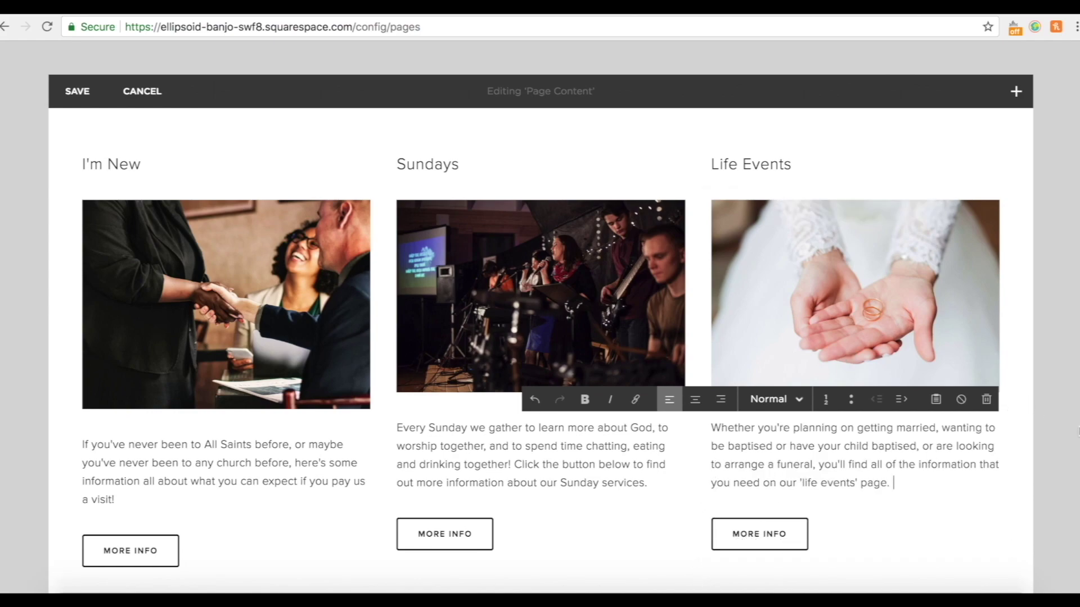
click(1063, 446)
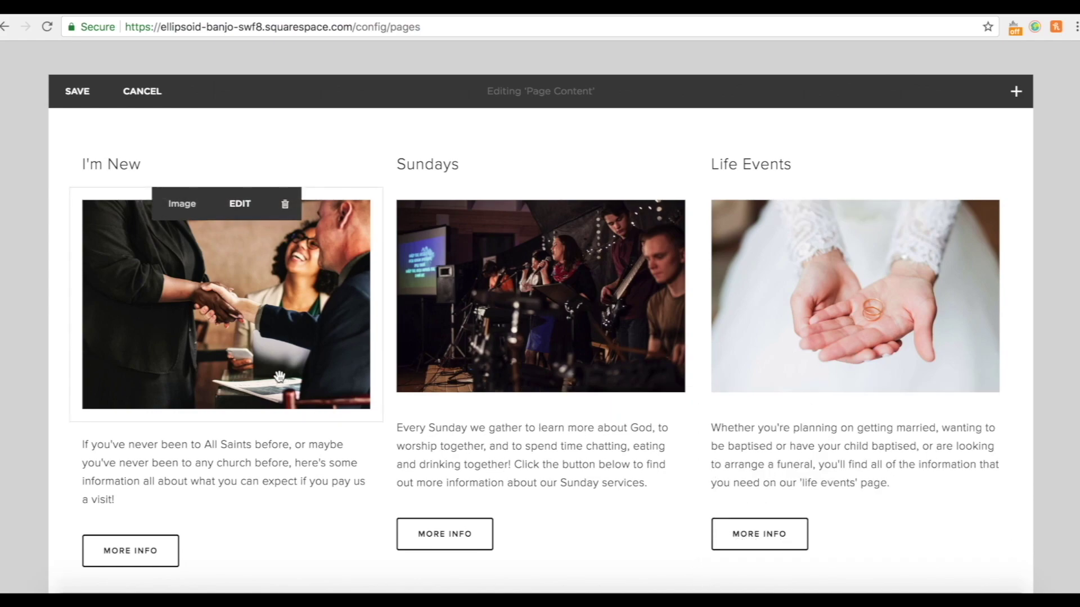
Drag the I'm New image's bottom edge up to match the Sundays and Life Events photos.
mouse_move(208, 309)
click(223, 325)
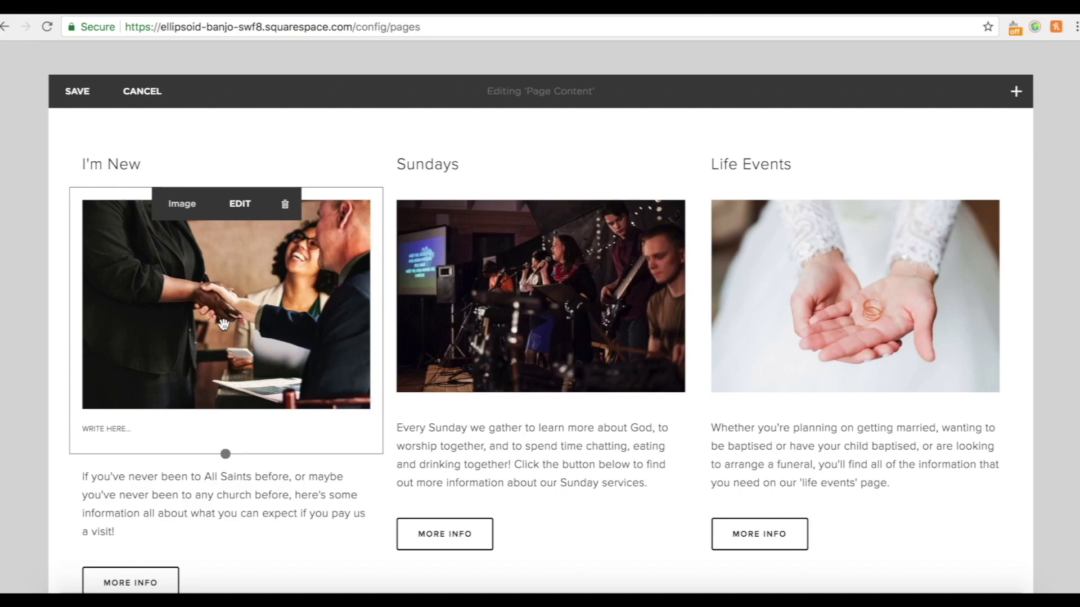
drag(224, 454, 227, 437)
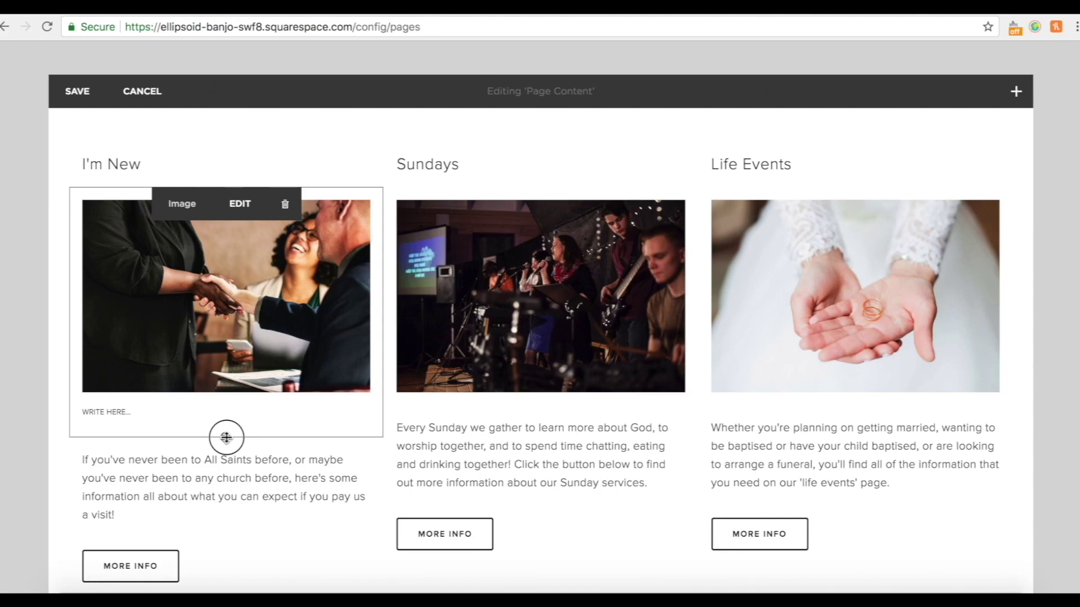
click(1057, 402)
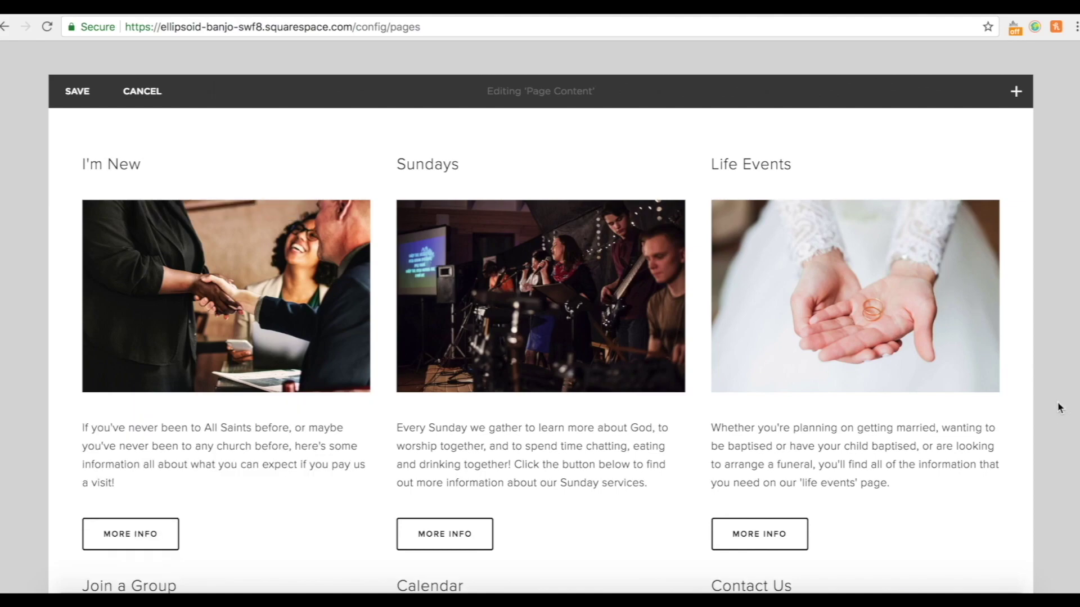
scroll(1057, 409, down, 8)
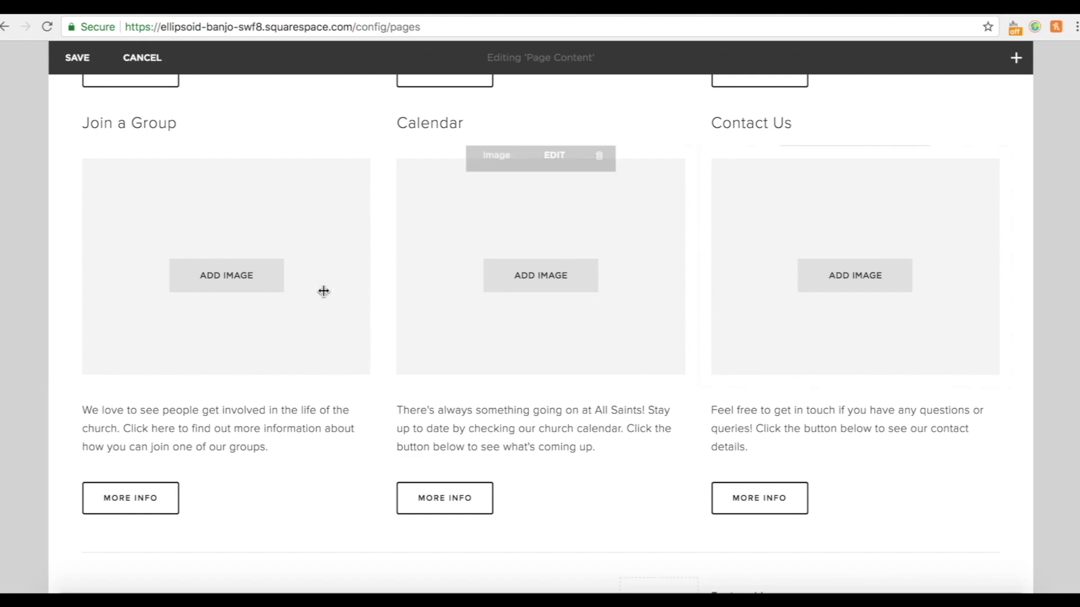
Add a group photo to the Join a Group block and upload a photo for Calendar.
mouse_move(246, 305)
click(246, 293)
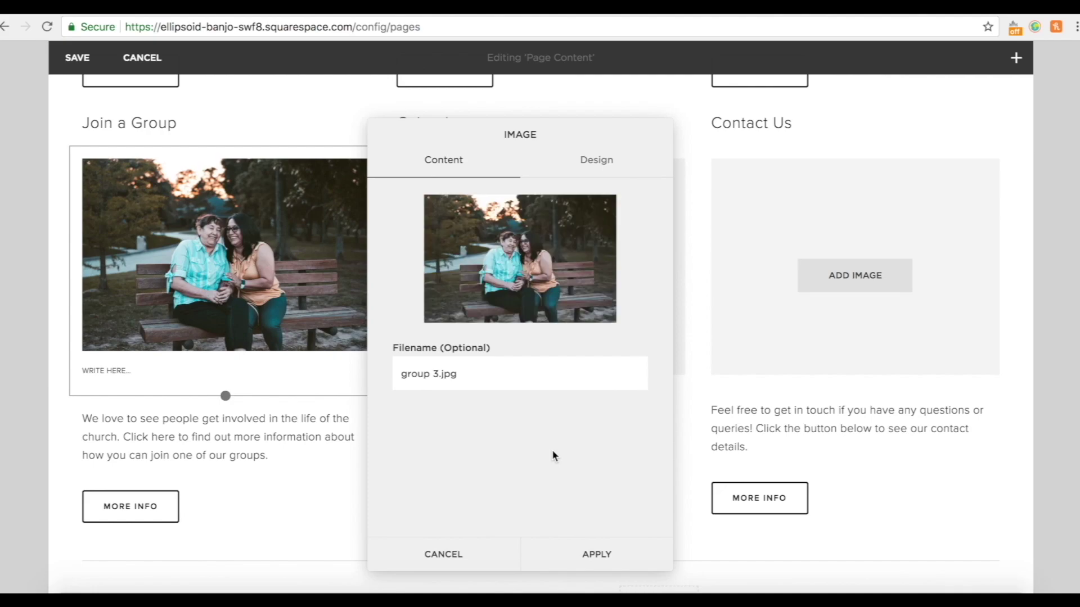
click(596, 552)
click(540, 276)
click(831, 260)
scroll(824, 360, down, 10)
click(833, 513)
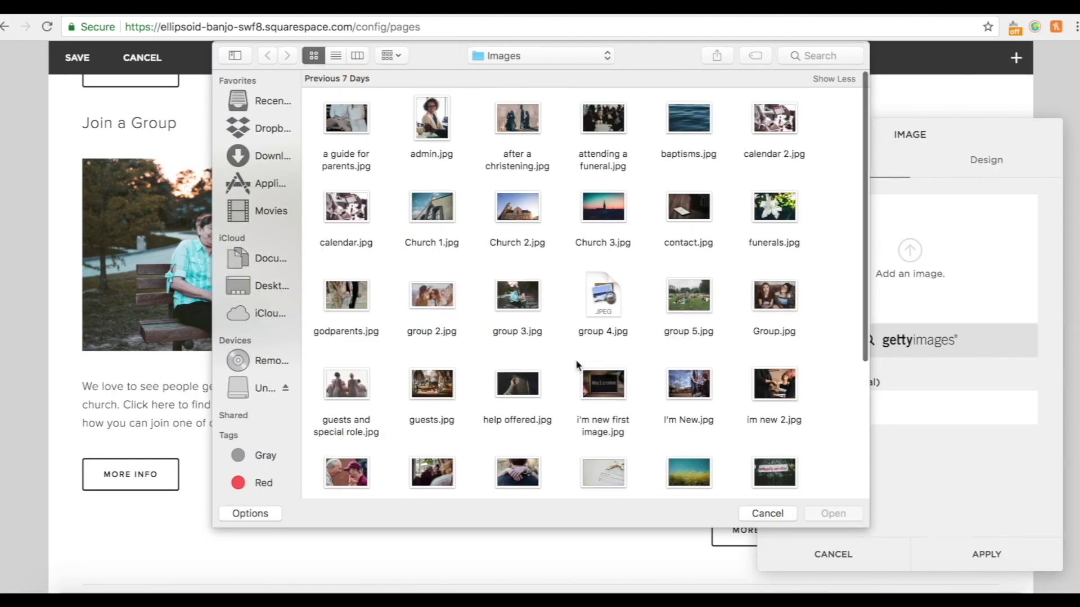
Apply a photo to the Contact Us block and resize it to line up with the row.
double_click(578, 366)
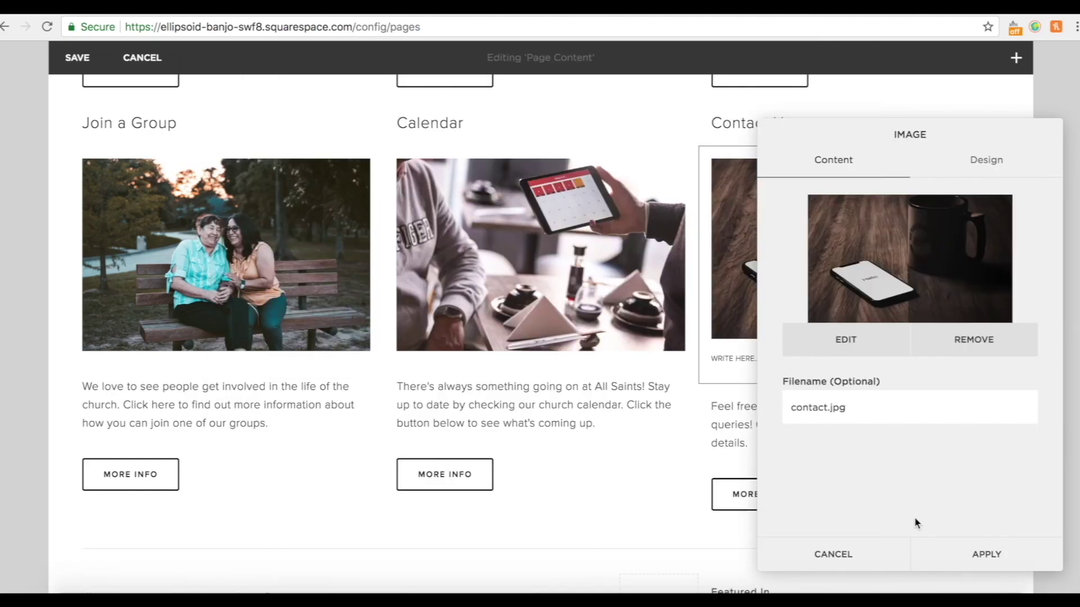
click(961, 552)
drag(856, 394, 854, 407)
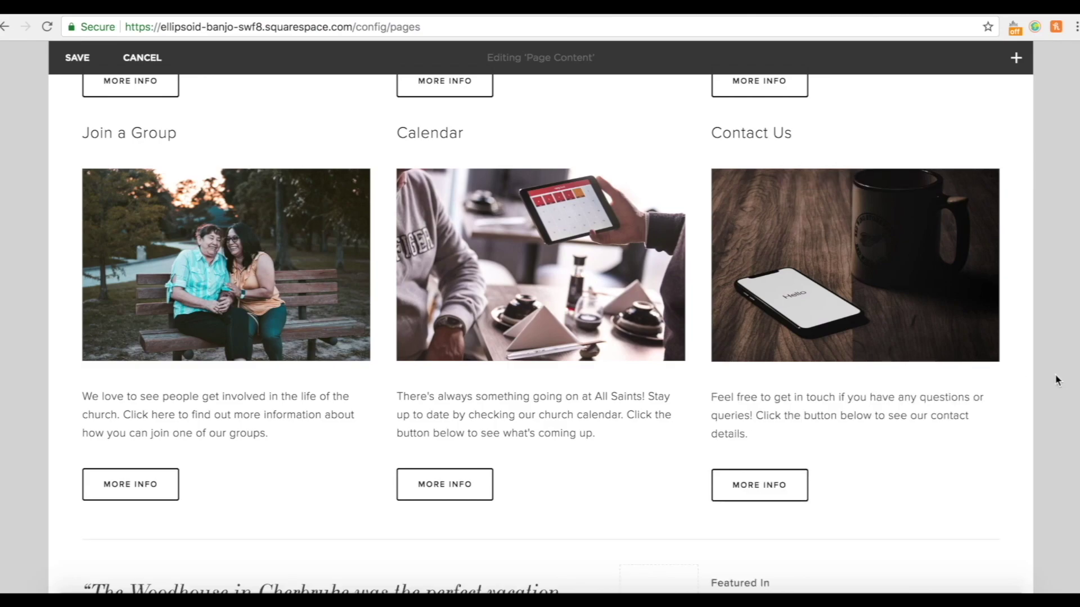
scroll(1054, 378, up, 8)
Review the homepage images and More Info buttons, then save the edits.
scroll(1054, 378, down, 5)
scroll(1056, 380, down, 5)
scroll(1055, 381, up, 8)
scroll(1056, 380, up, 2)
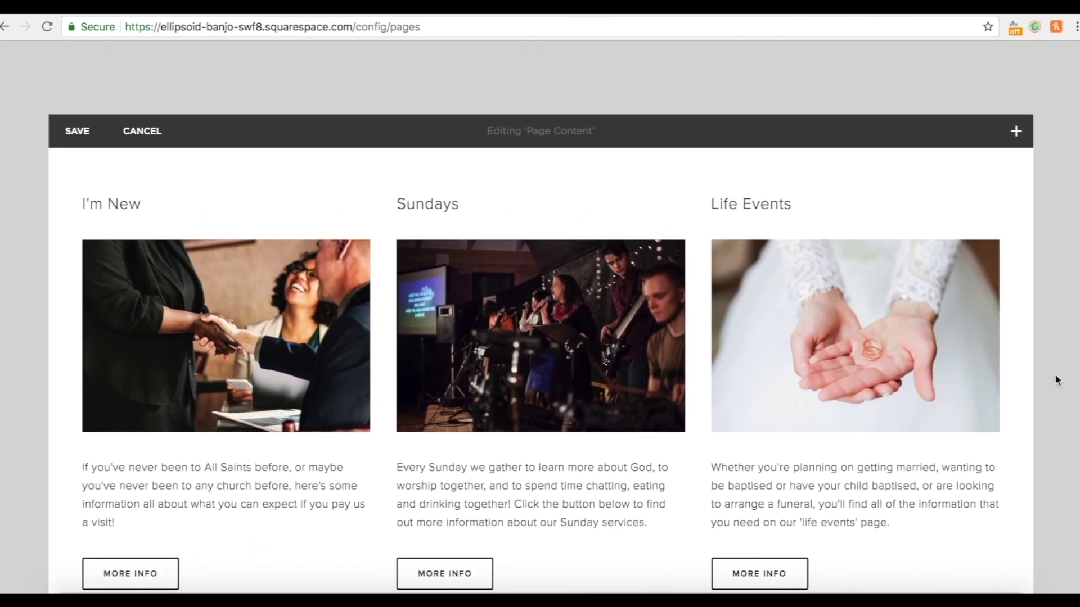
scroll(1055, 374, up, 7)
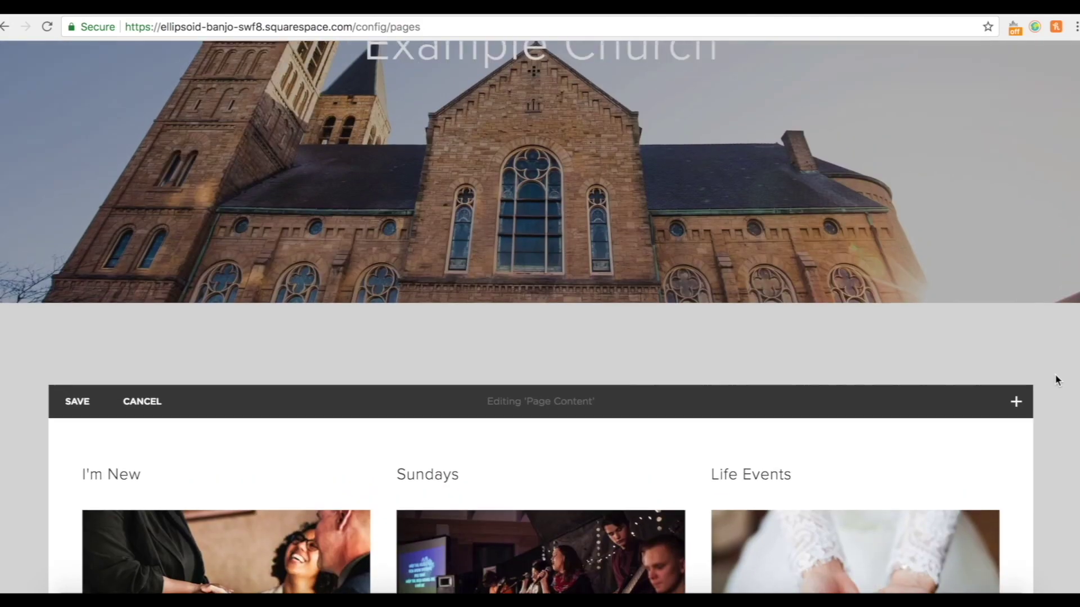
scroll(1054, 374, down, 12)
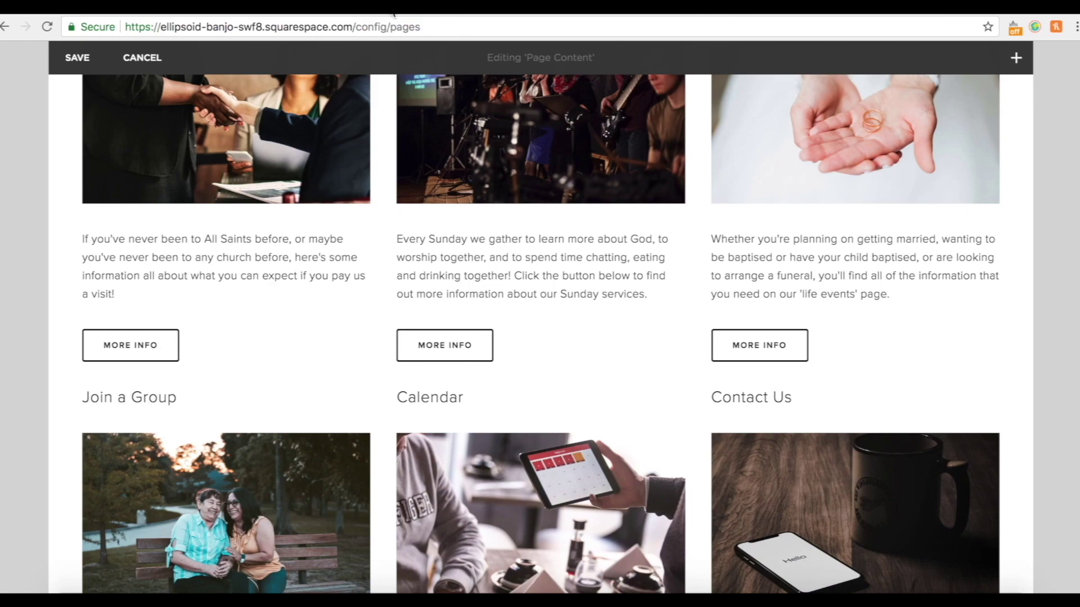
click(78, 67)
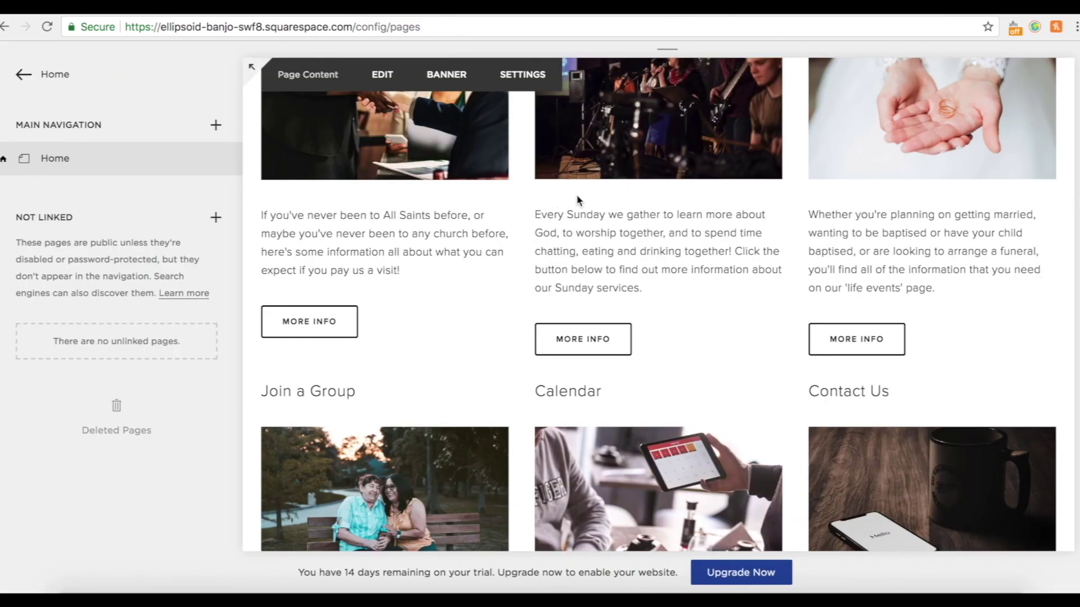
Delete the testimonial quote, the Read Testimonials button and the empty spacer from the page content.
scroll(787, 379, up, 5)
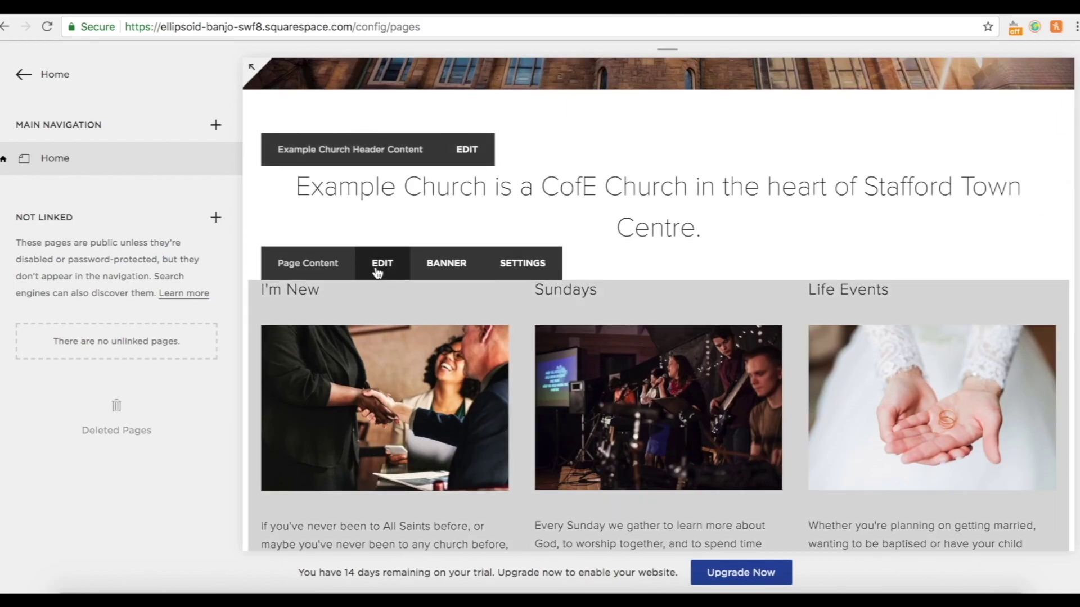
click(377, 272)
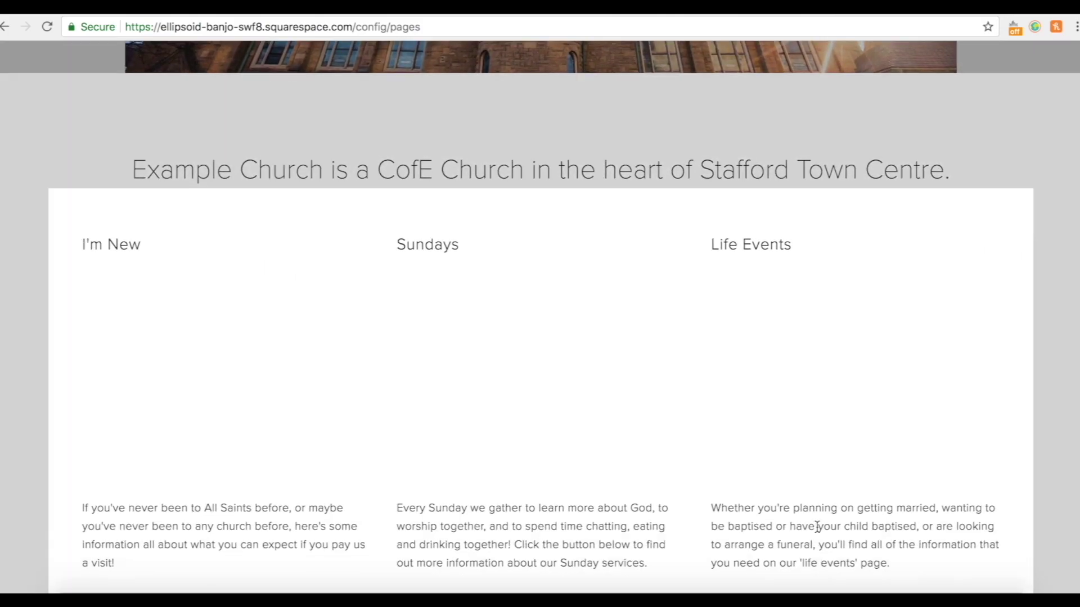
scroll(816, 526, down, 15)
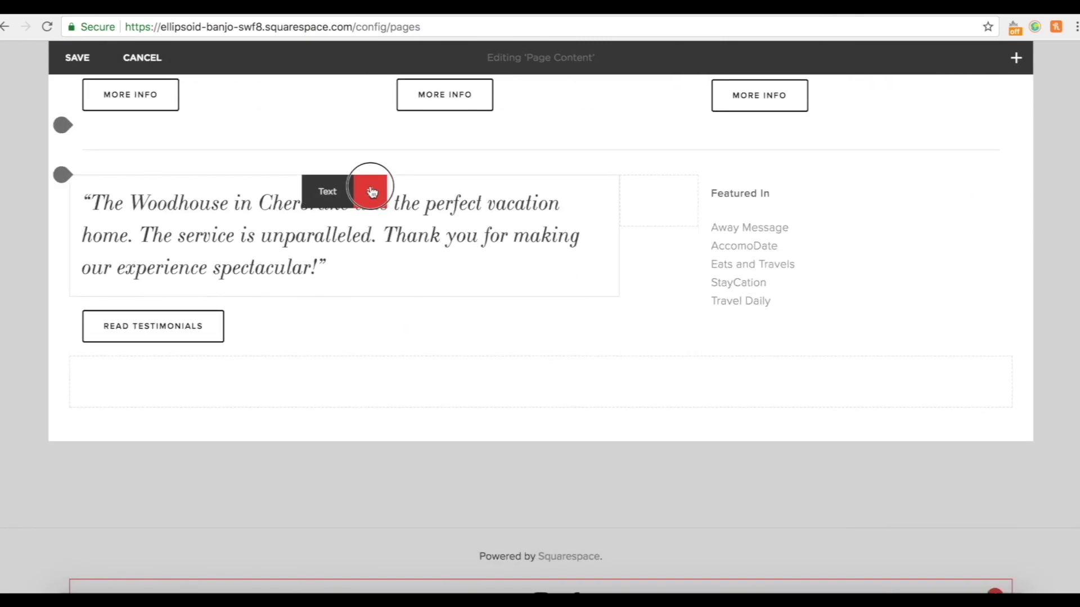
click(370, 191)
click(430, 231)
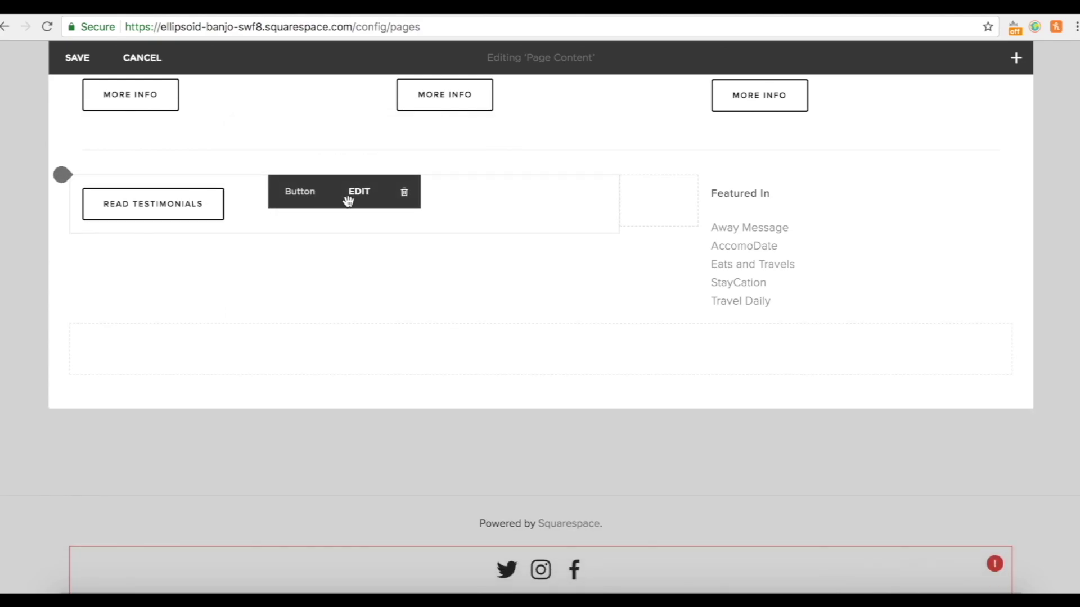
click(404, 191)
click(473, 258)
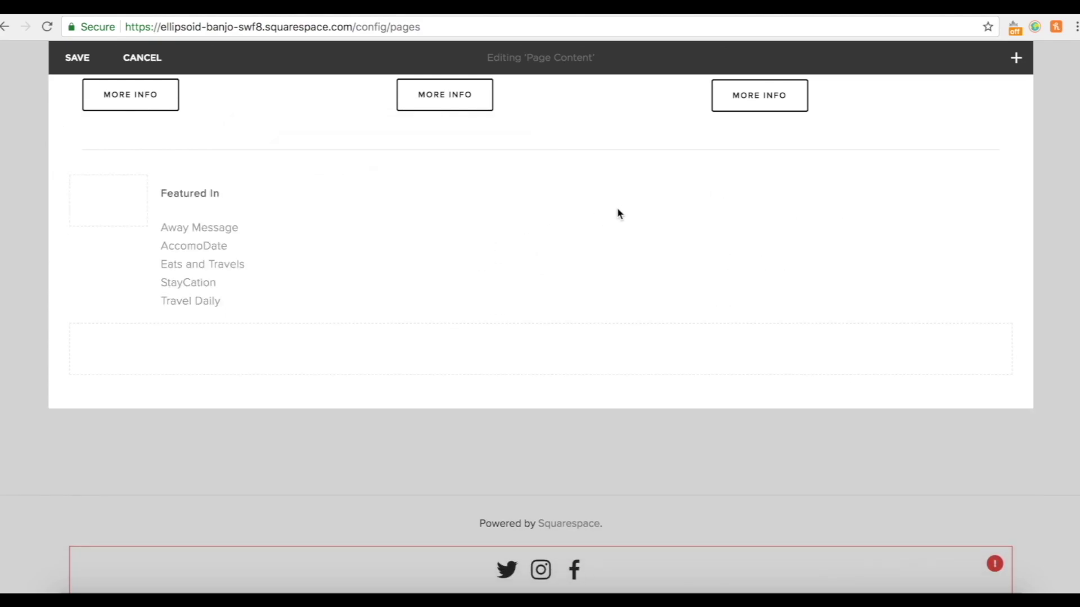
click(298, 189)
click(372, 247)
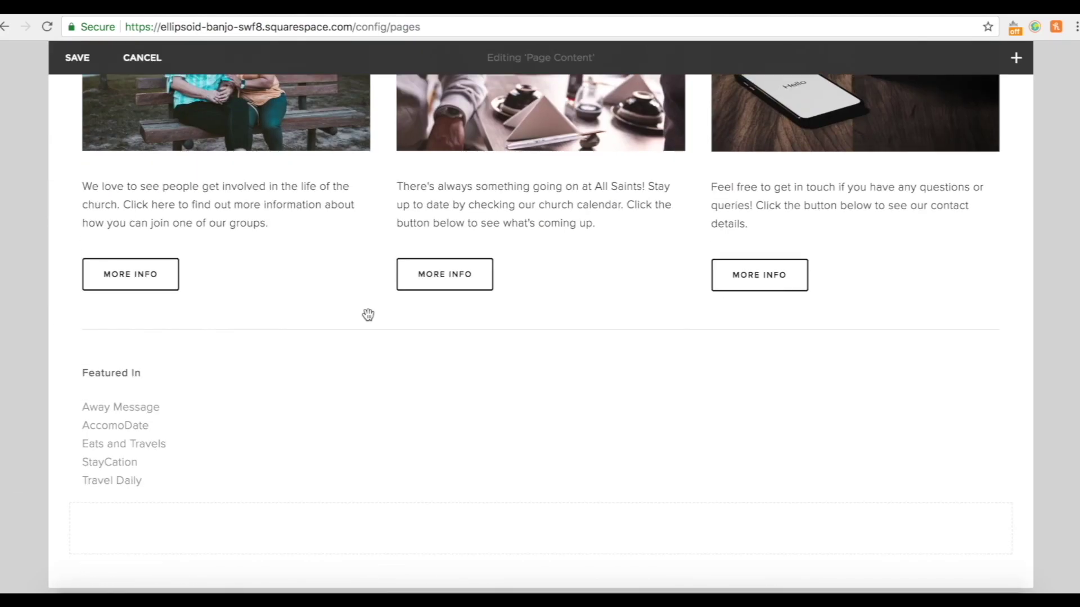
Delete the Featured In block and the last spacer, then save the page content.
click(567, 295)
click(636, 362)
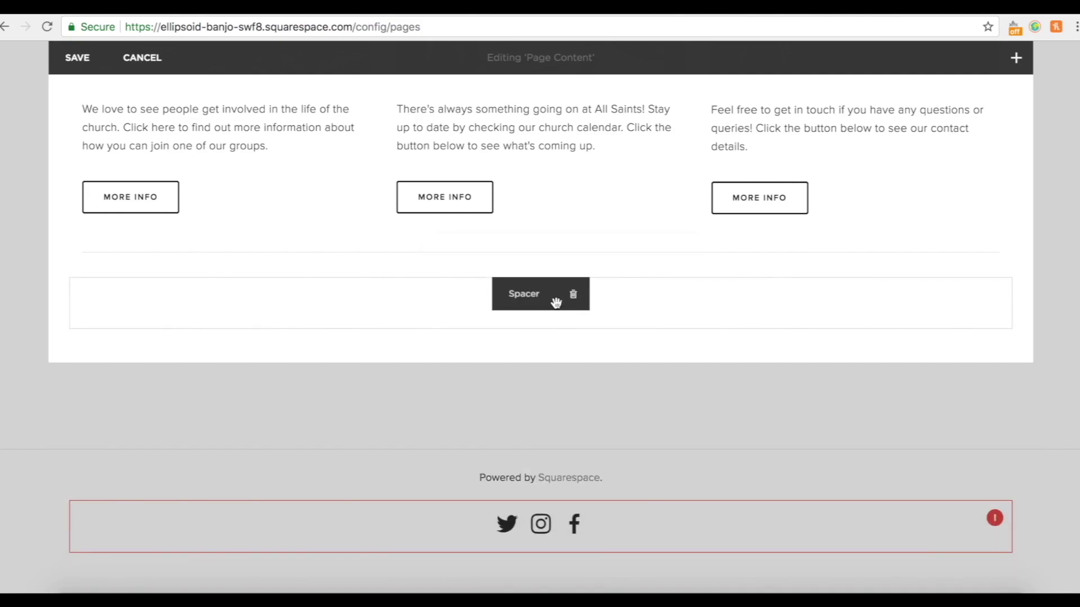
click(573, 295)
click(622, 340)
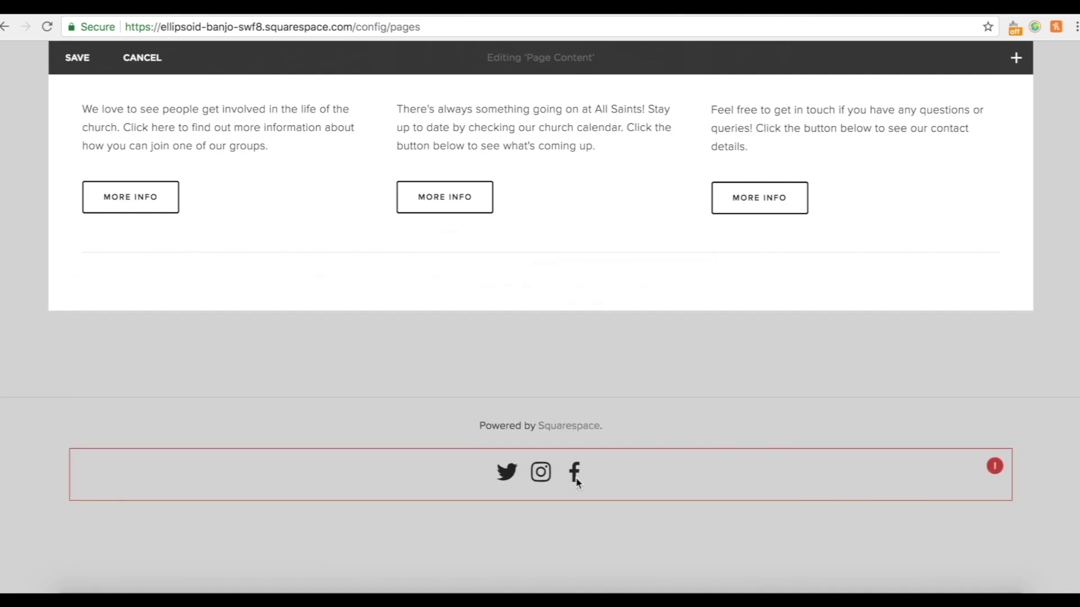
scroll(193, 506, up, 3)
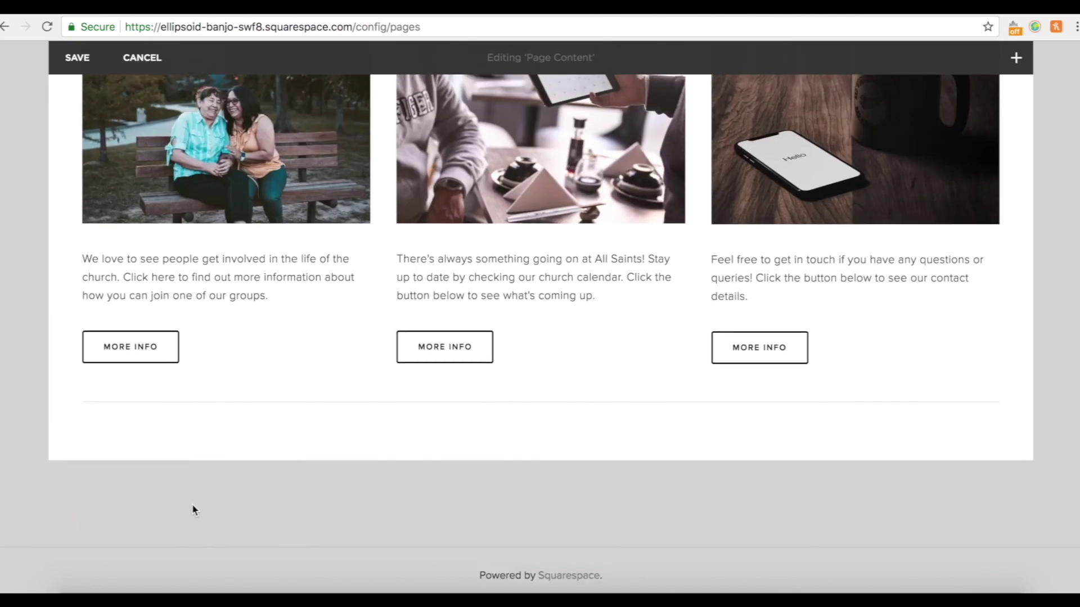
click(77, 57)
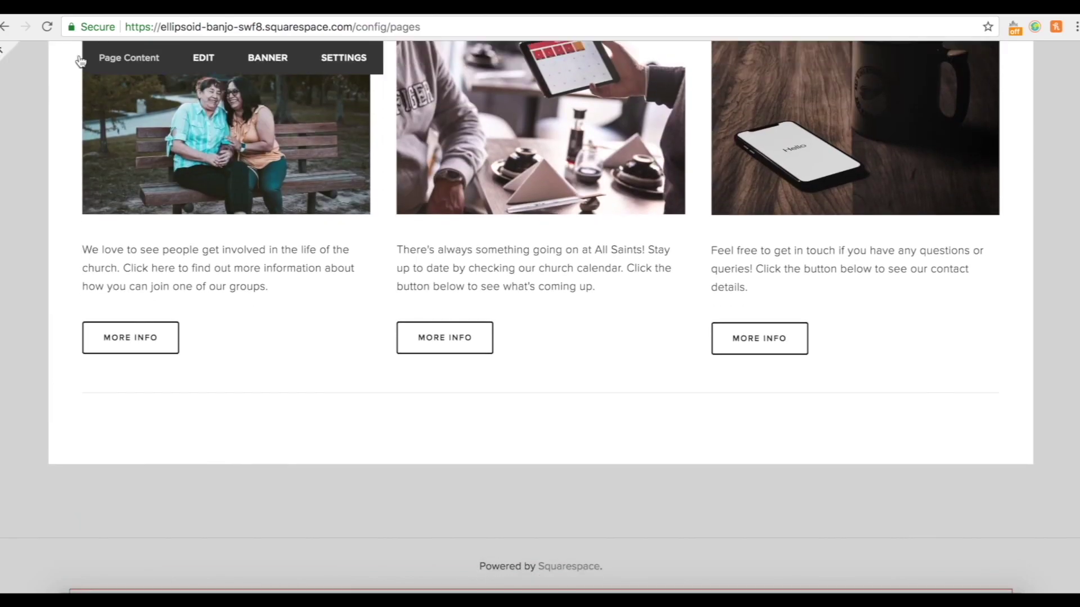
scroll(627, 433, down, 3)
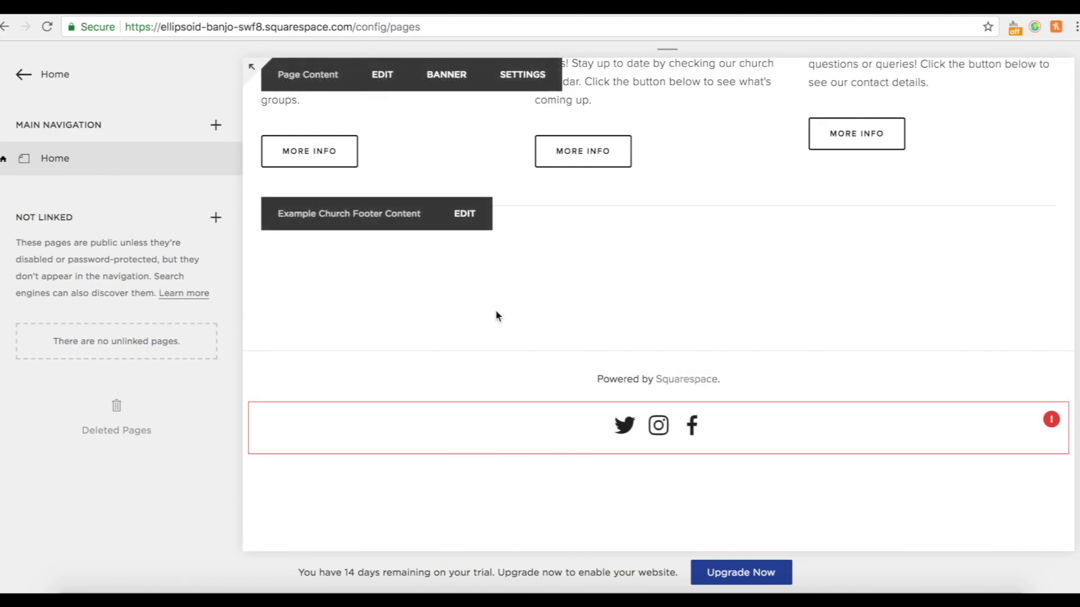
Replace the footer's 'Powered by Squarespace.' line with 'Example Church,' plus the pasted description and contact details.
click(403, 370)
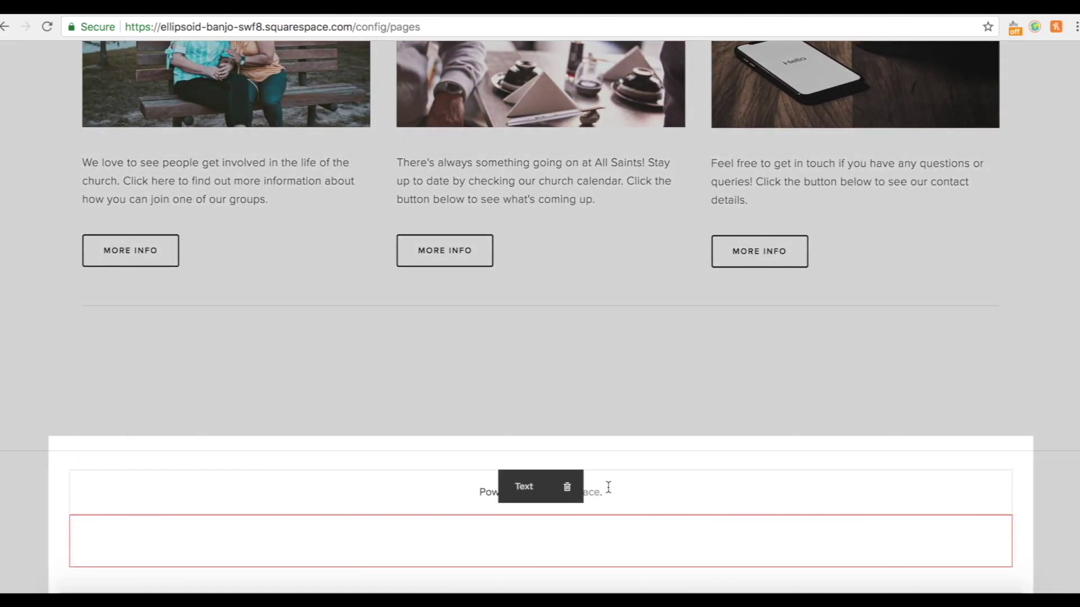
drag(611, 491, 475, 484)
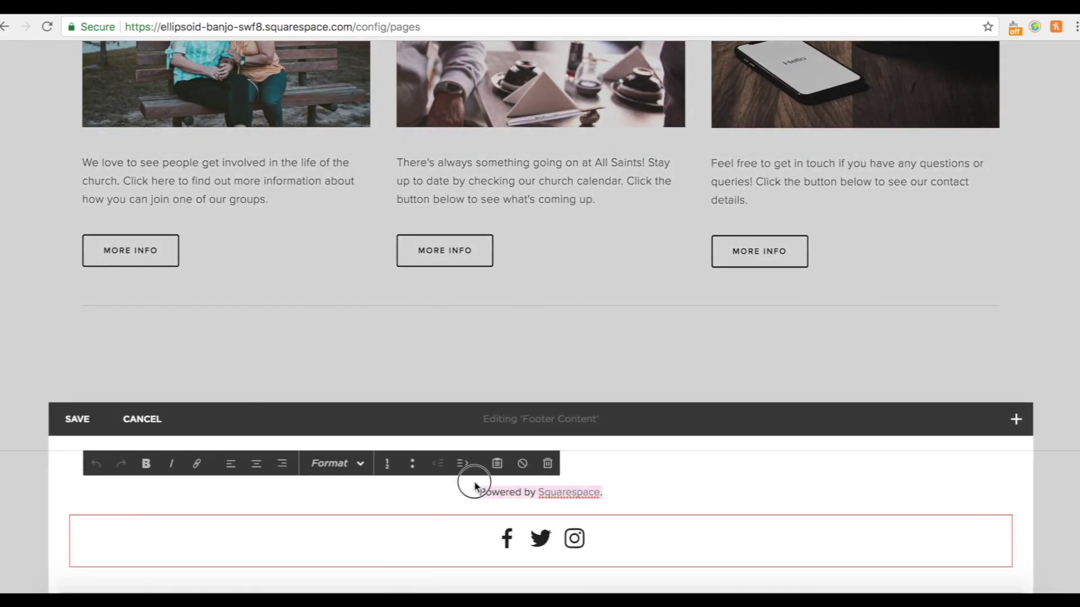
key(BackSpace)
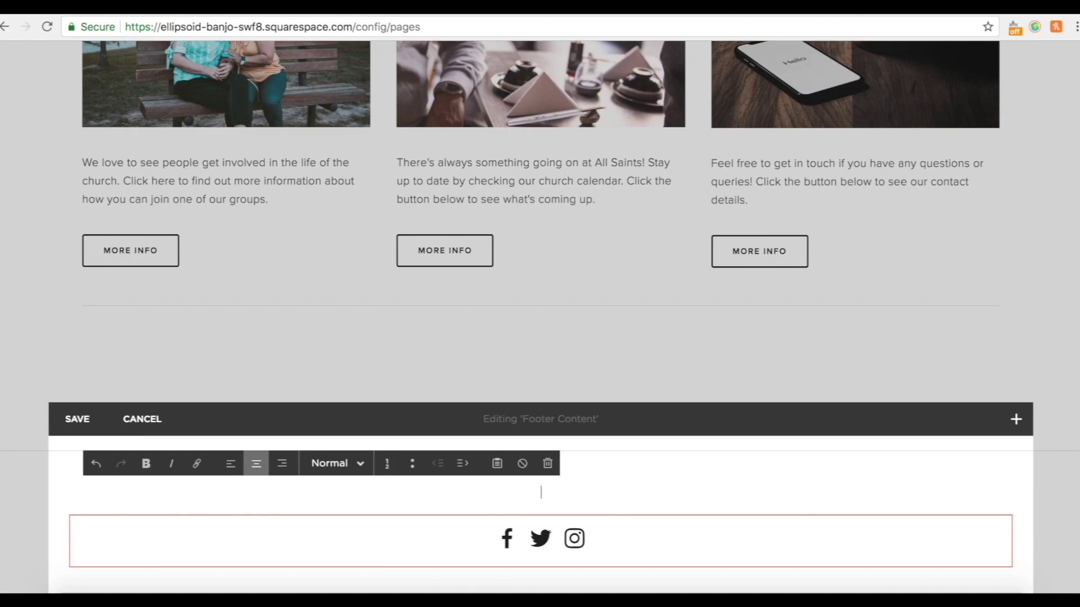
text(Example Church,)
key(ctrl+v)
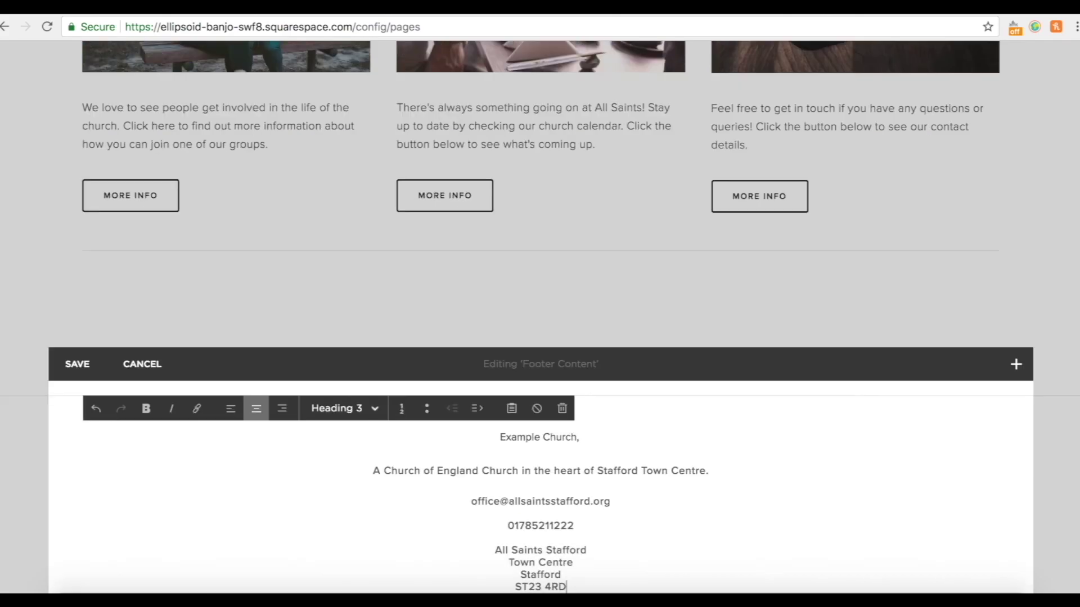
scroll(562, 538, down, 3)
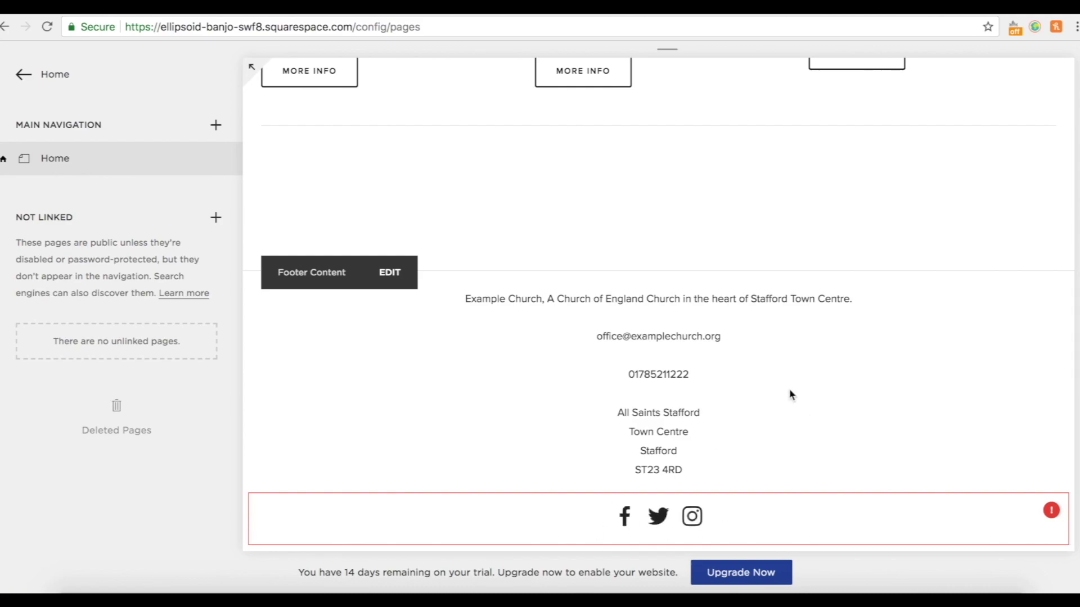
scroll(790, 392, up, 5)
Scroll through a full-width preview of the homepage, then open its Page Content for editing.
click(249, 69)
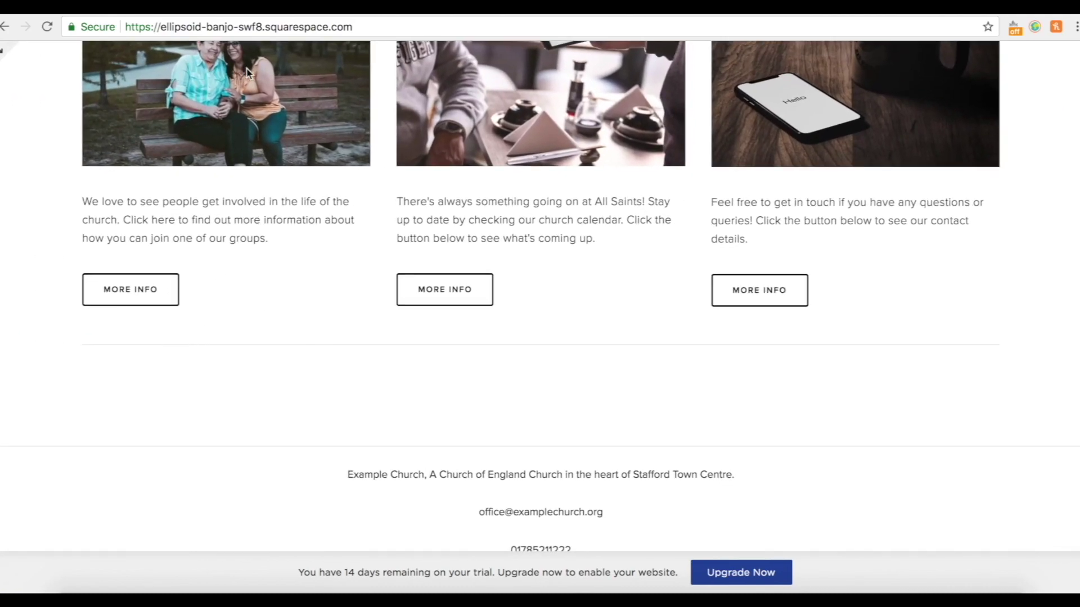
scroll(932, 467, up, 10)
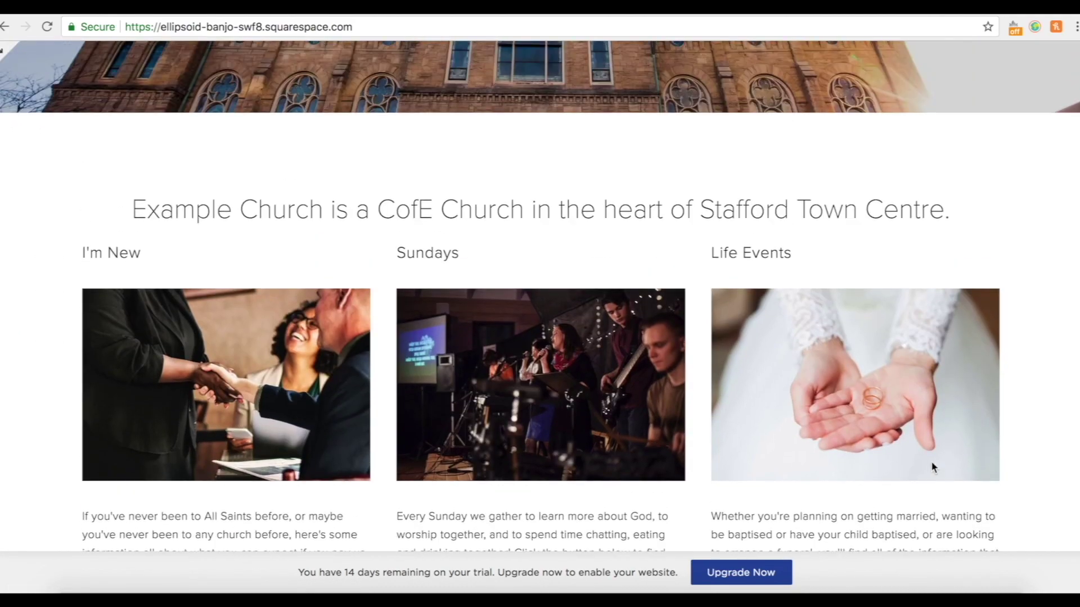
scroll(931, 466, up, 5)
scroll(932, 467, down, 10)
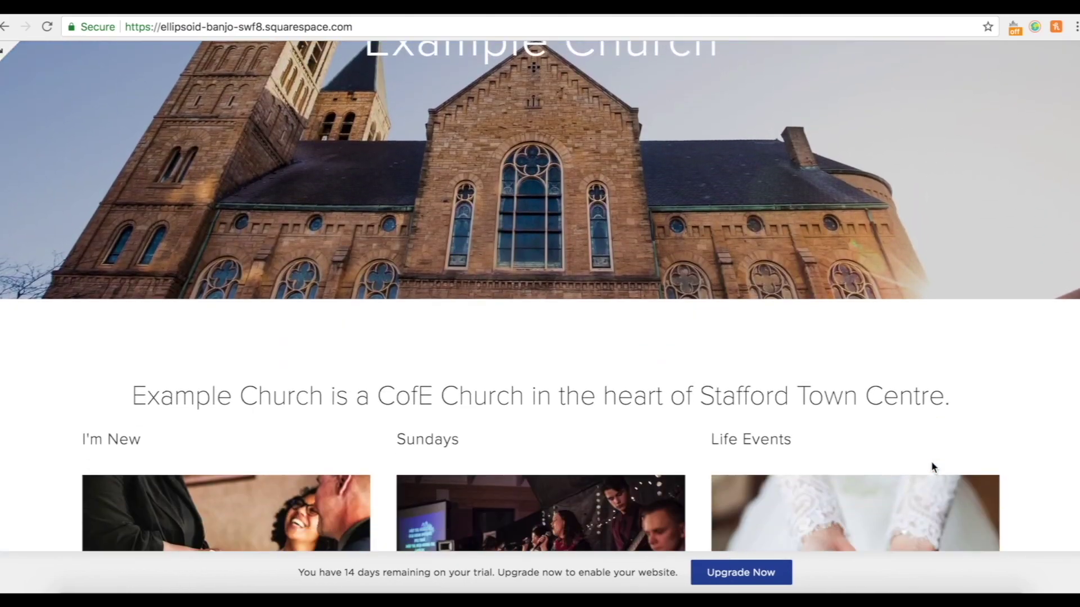
scroll(932, 466, down, 9)
scroll(932, 467, up, 12)
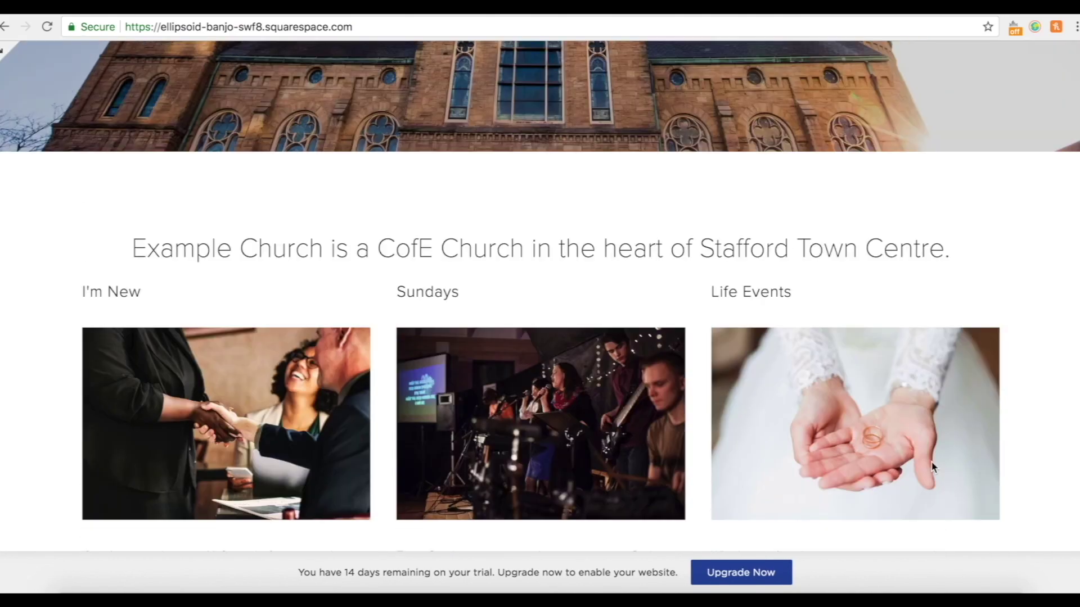
scroll(931, 462, down, 1)
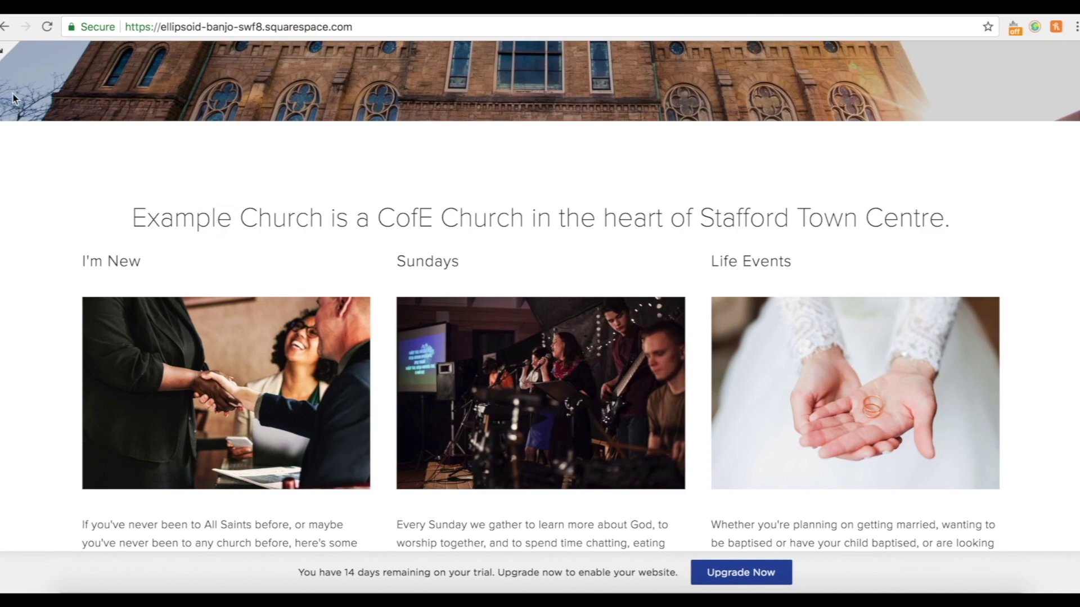
click(4, 51)
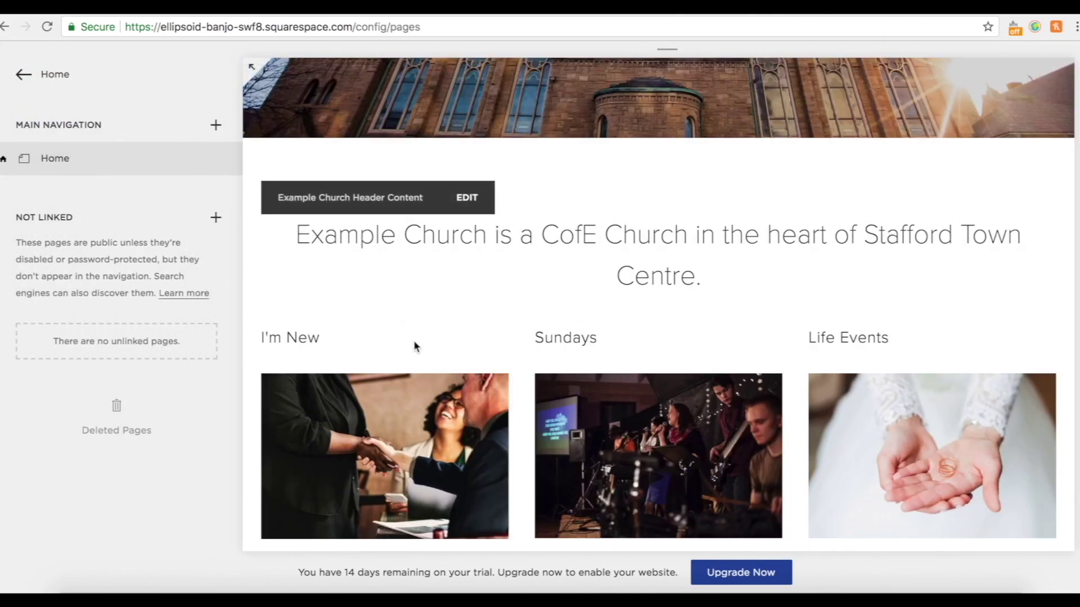
click(383, 317)
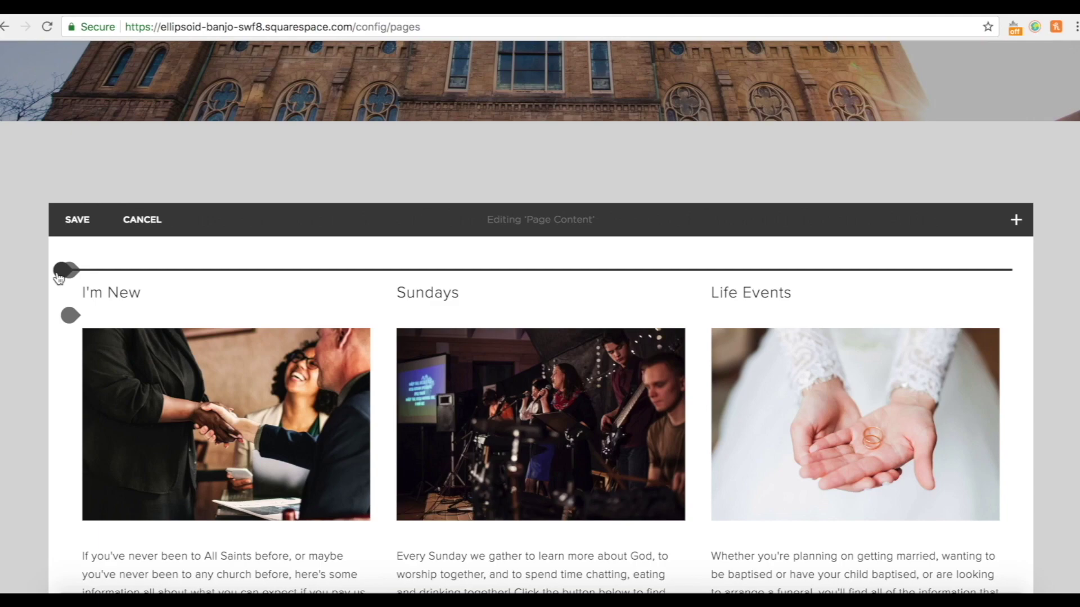
Insert a spacer and a text block above the columns holding the Diocese of Lichfield paragraph, centred as Heading 3.
click(62, 271)
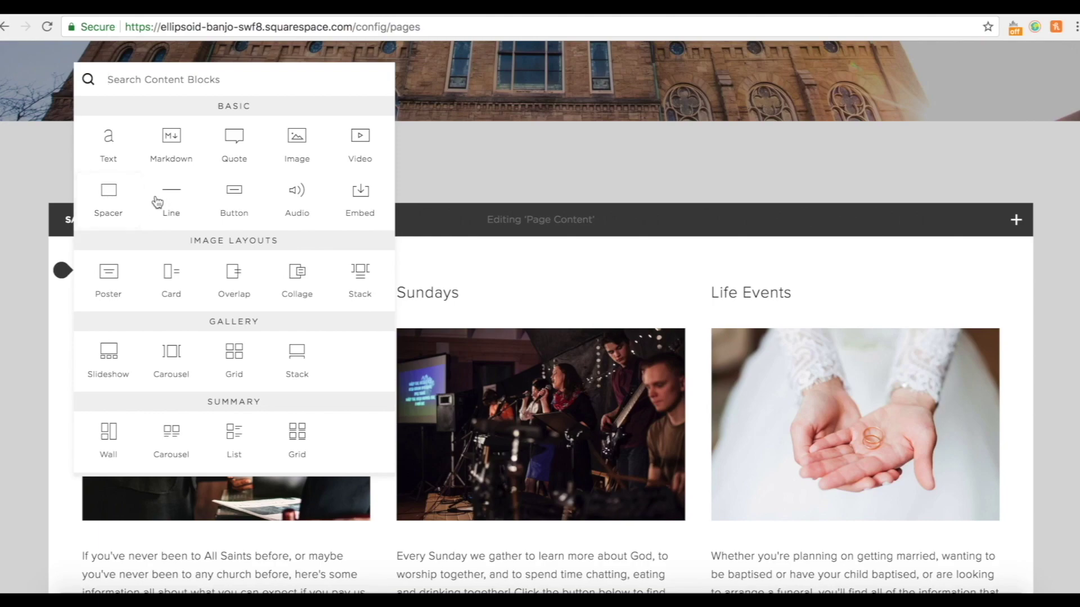
click(108, 194)
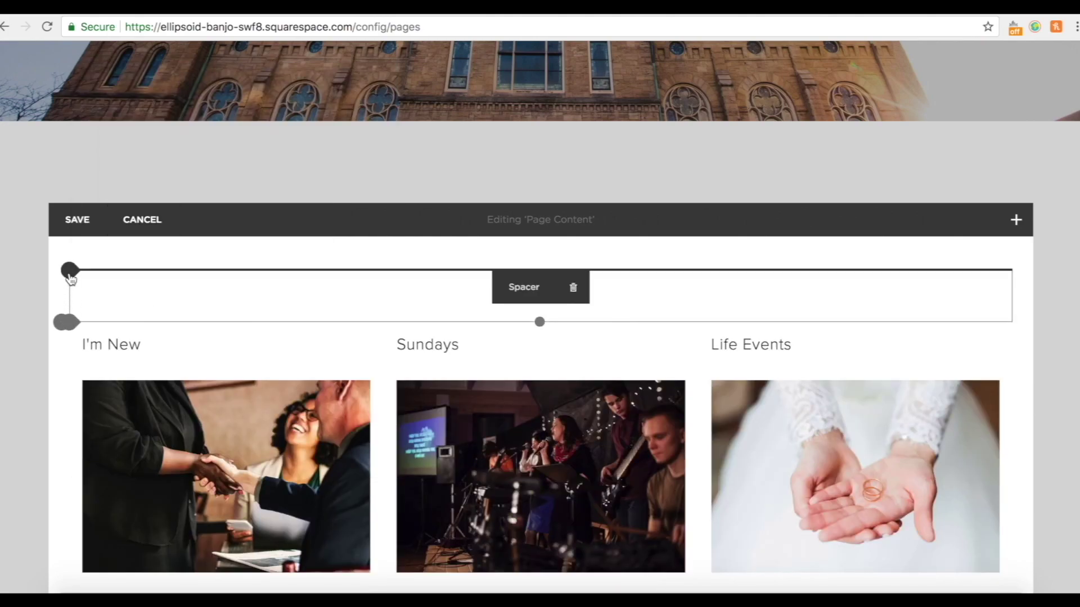
click(70, 271)
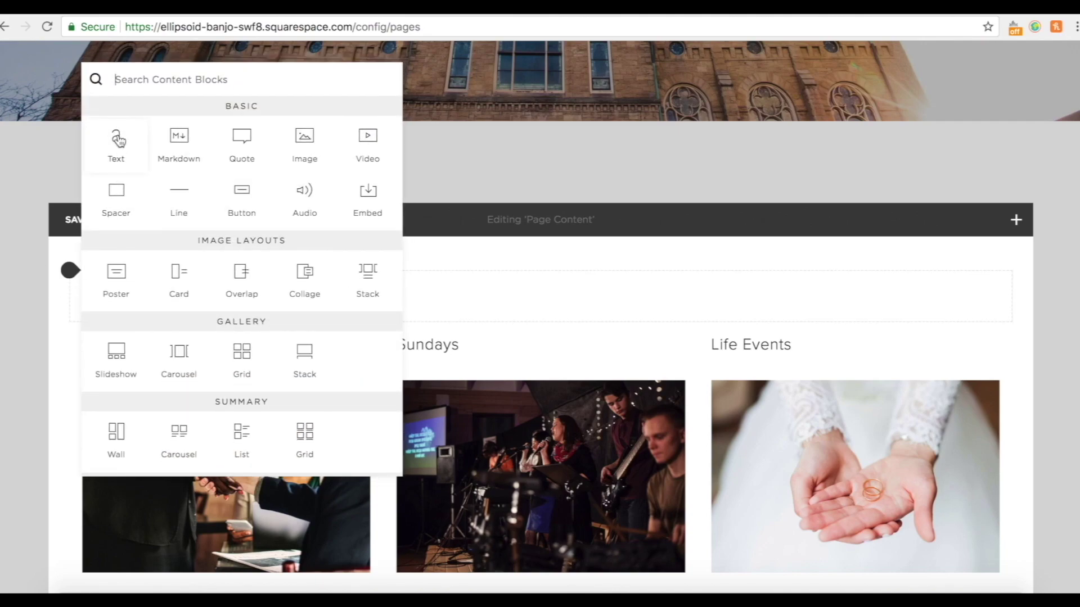
click(118, 141)
click(234, 299)
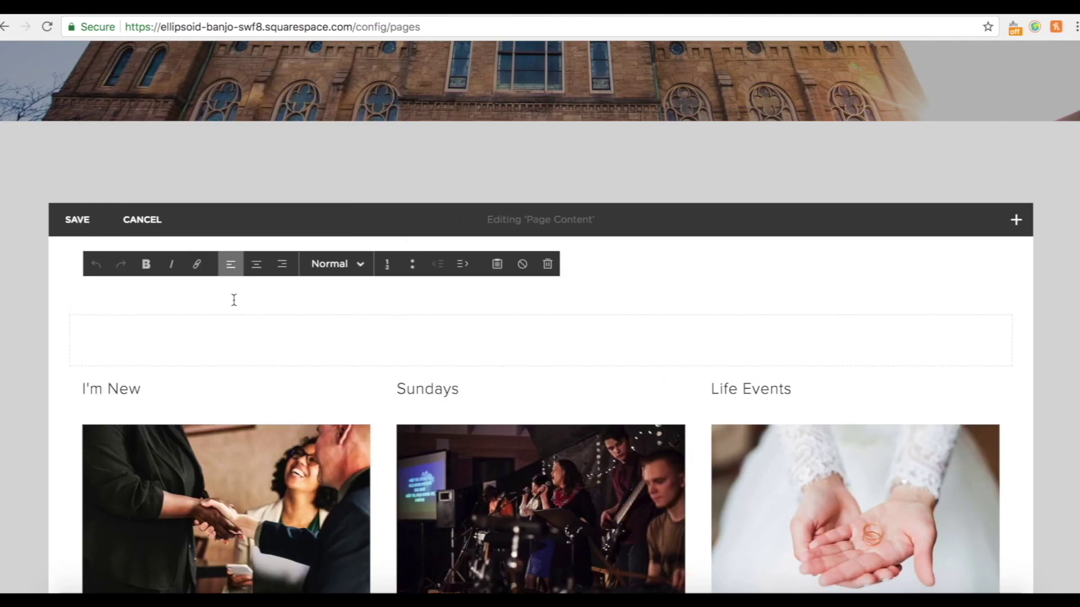
text(We are part of the Diocese of Lichfield, and we love to welcome anyone and everyone to come along to a service and have a cup of tea and a chat with us.)
drag(337, 318, 87, 284)
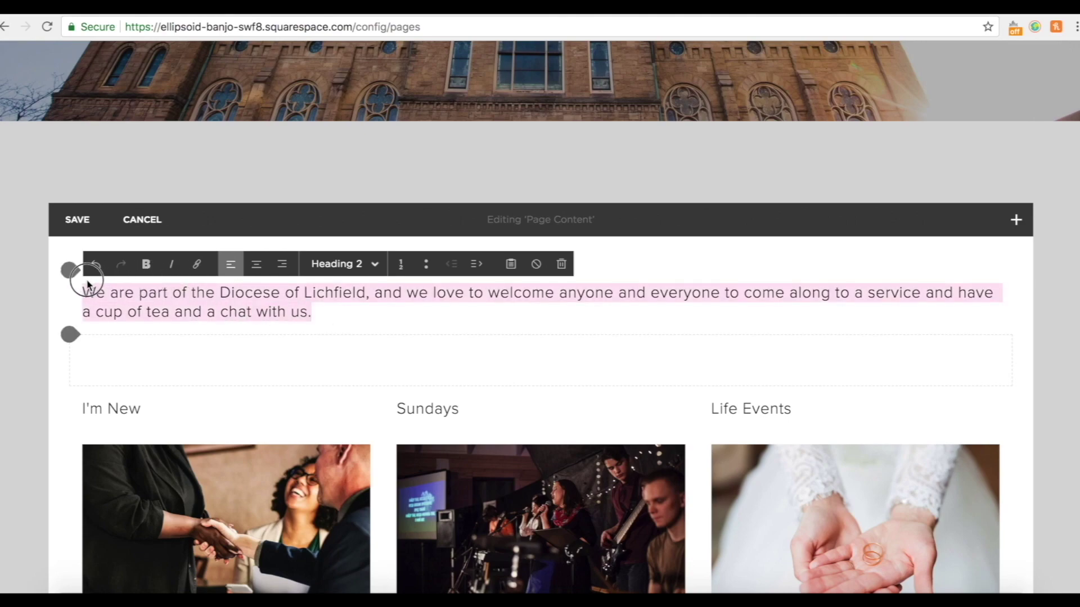
click(344, 264)
click(351, 368)
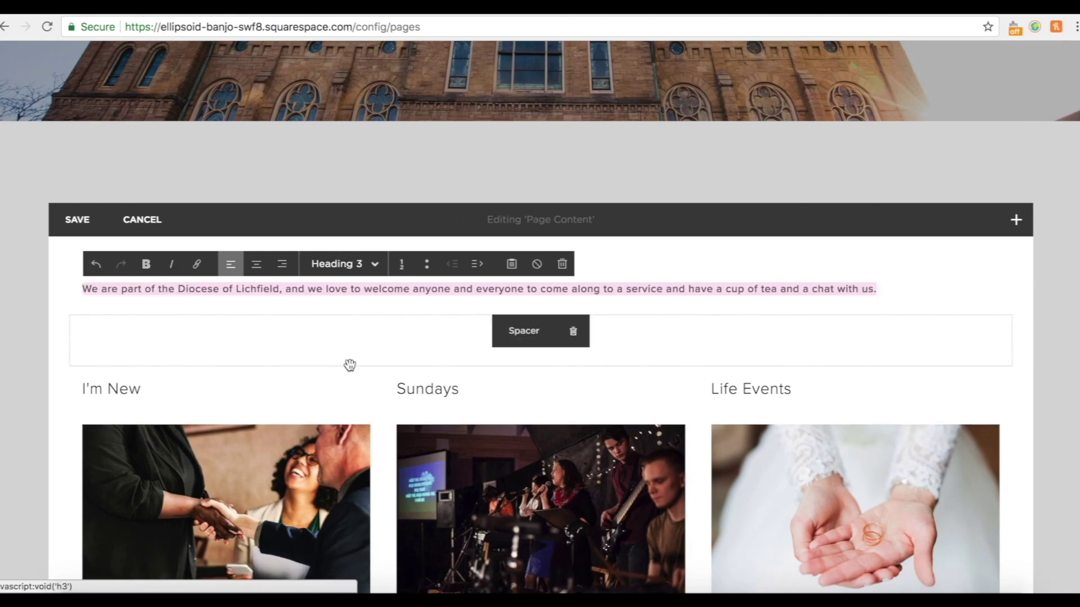
click(254, 267)
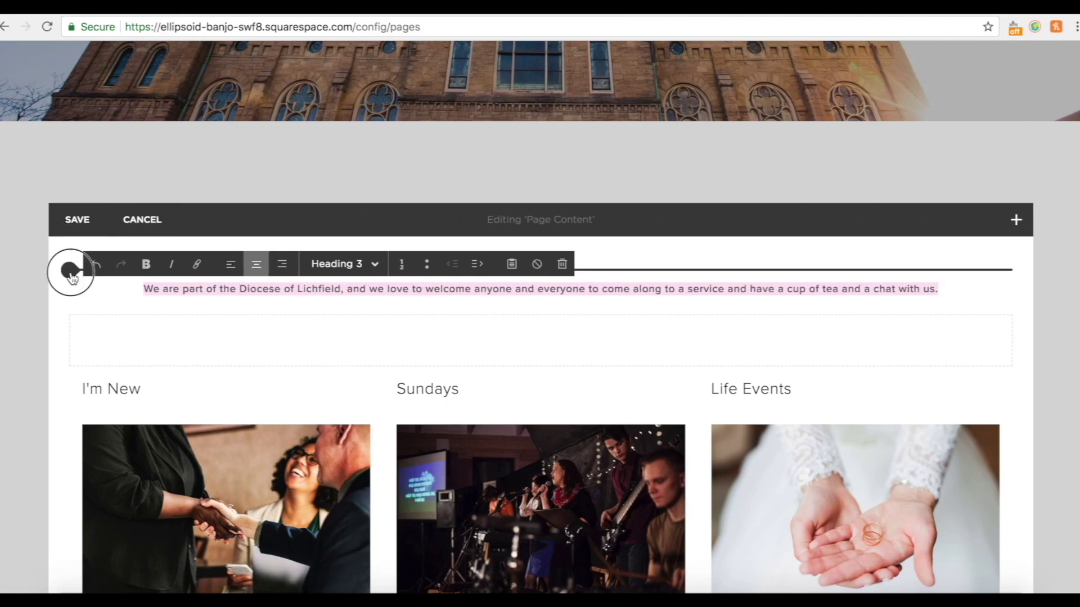
Add a shortened spacer above the welcome paragraph and save the homepage content.
click(71, 273)
click(119, 200)
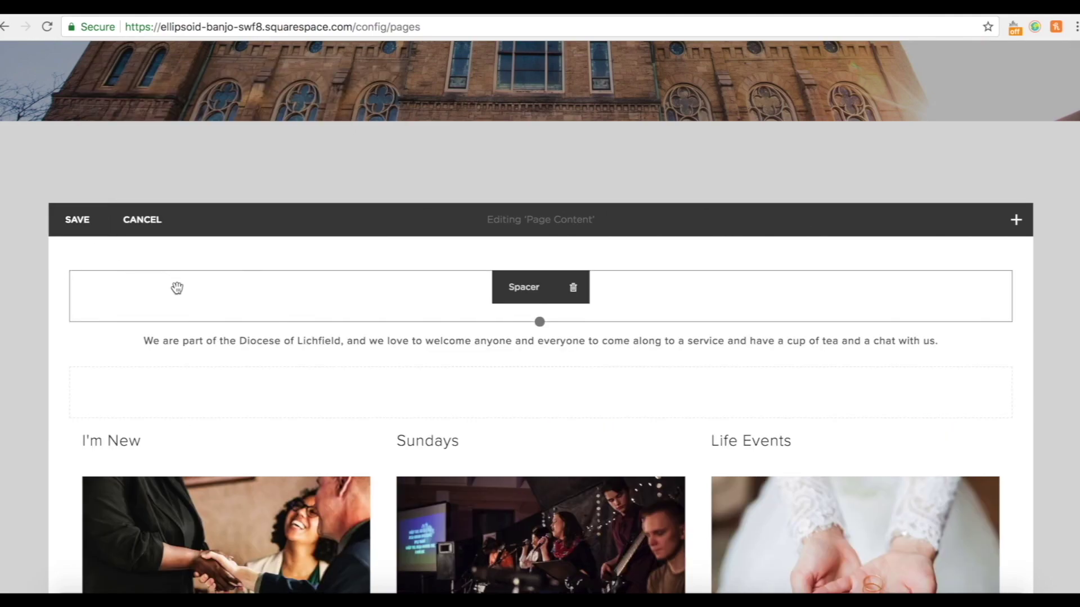
drag(539, 321, 539, 303)
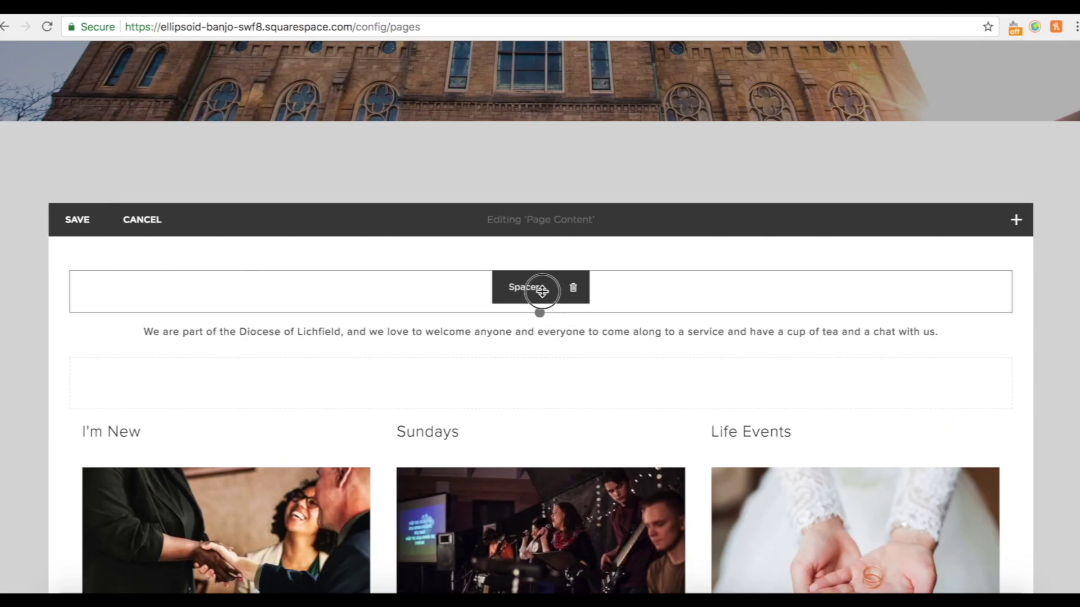
click(72, 225)
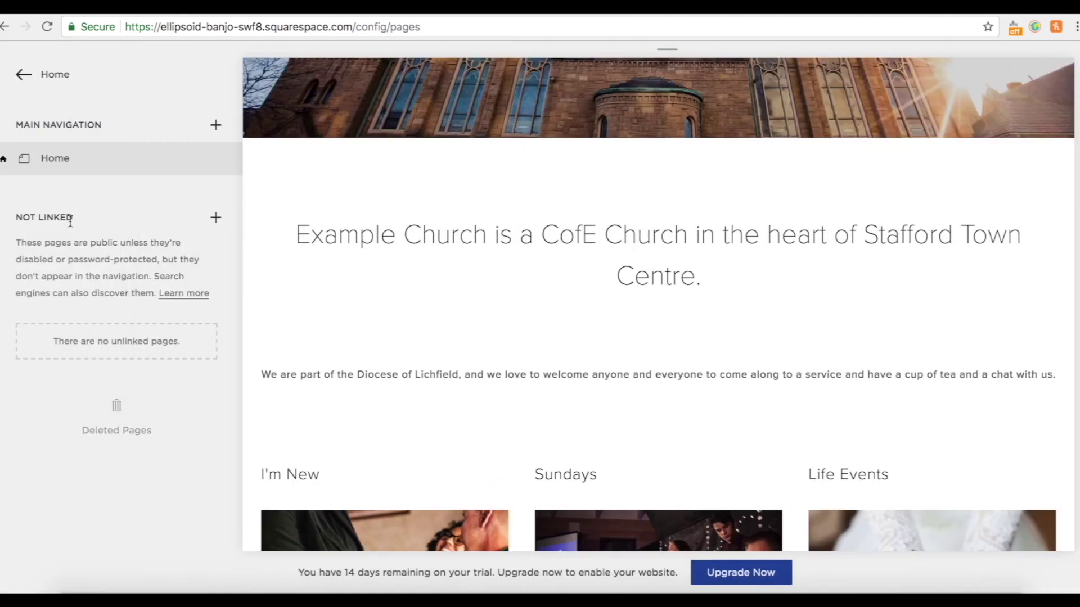
click(253, 77)
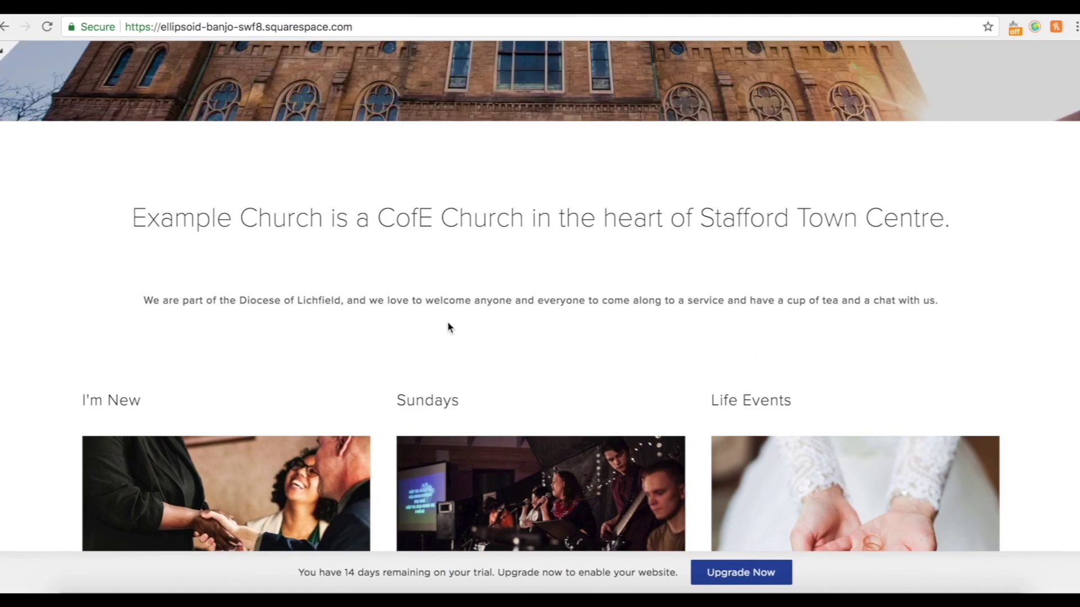
scroll(804, 376, down, 5)
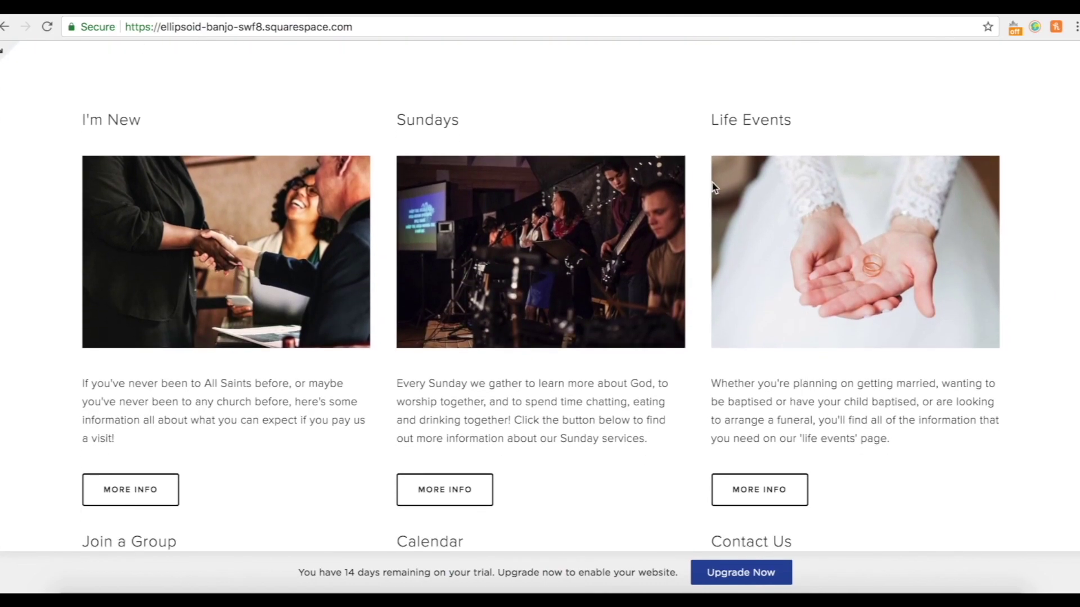
scroll(243, 330, down, 10)
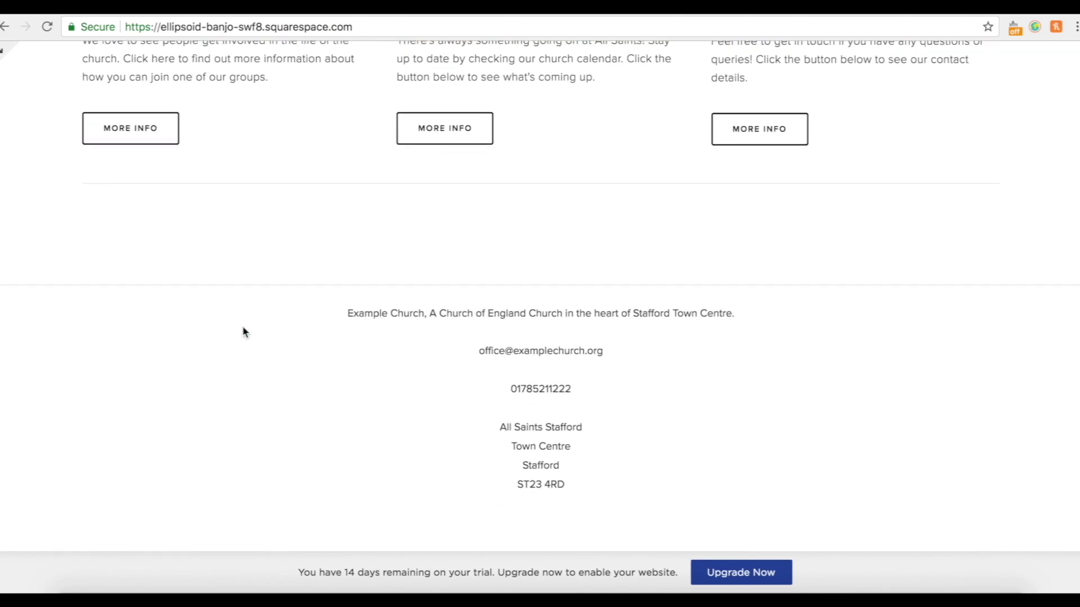
scroll(510, 427, up, 15)
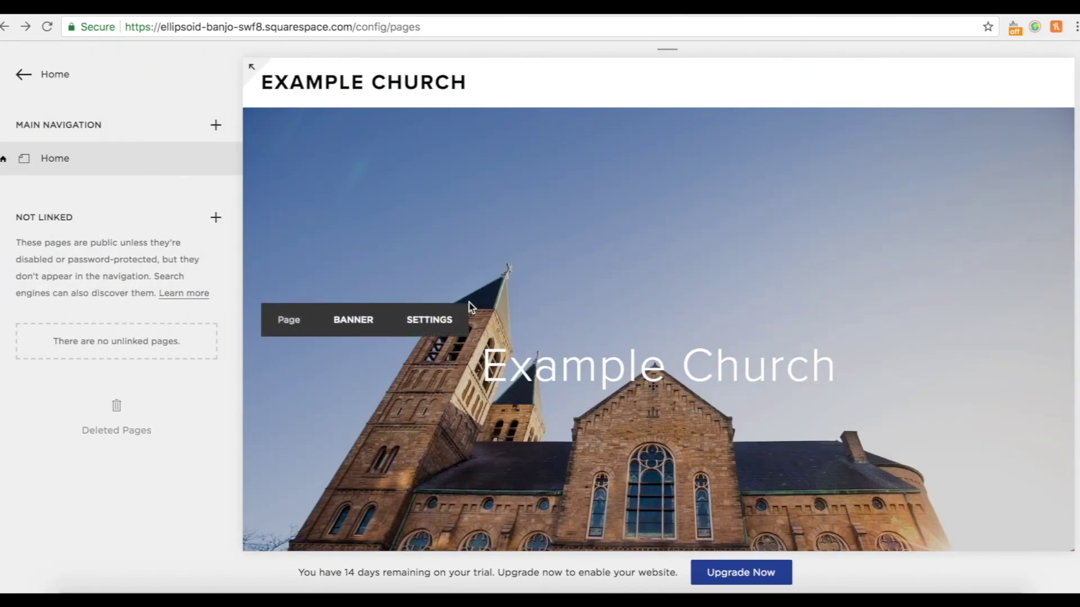
scroll(454, 471, down, 8)
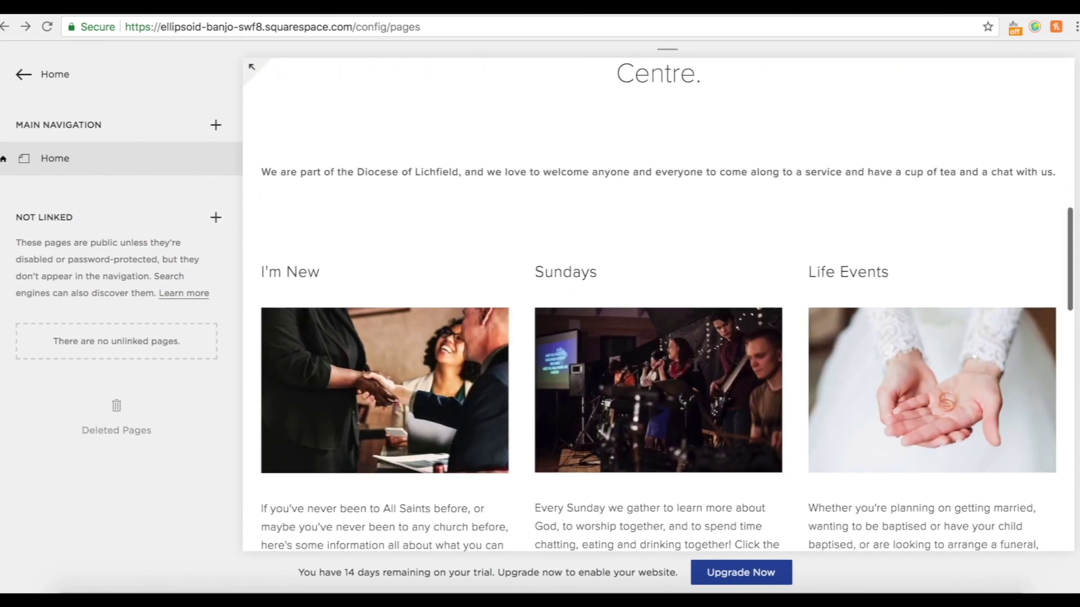
scroll(692, 314, up, 3)
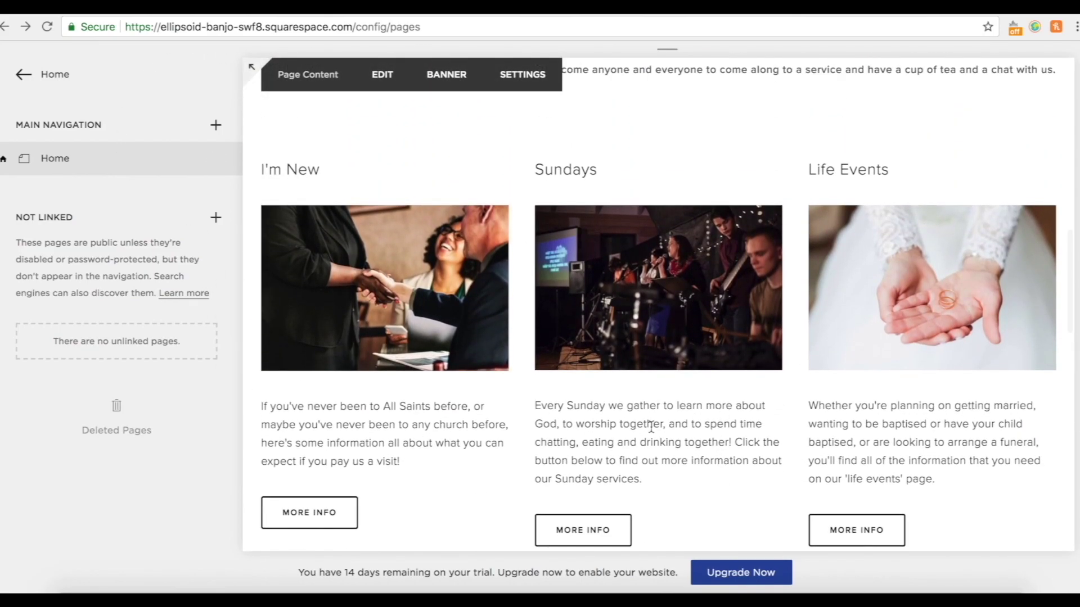
scroll(651, 426, down, 7)
scroll(651, 426, up, 15)
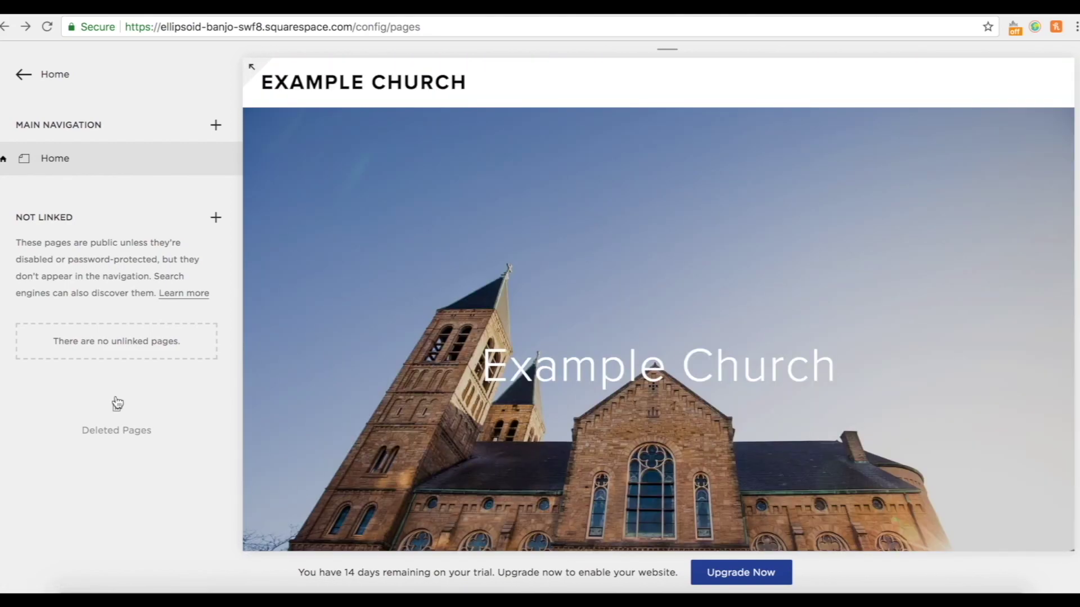
Create a blank-layout page titled I'm New under Main Navigation and save it.
click(216, 126)
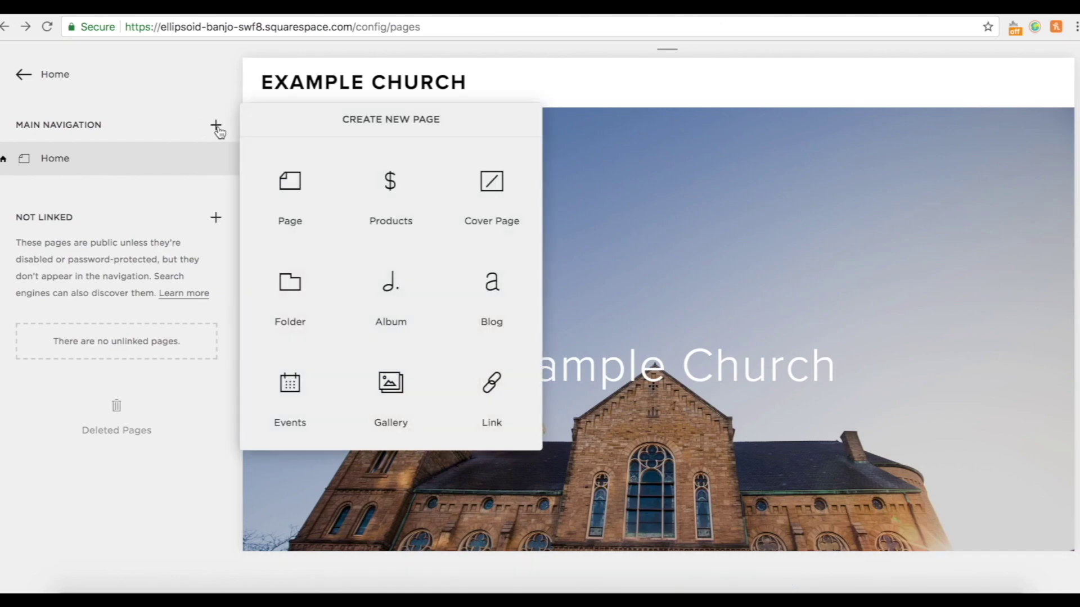
click(305, 197)
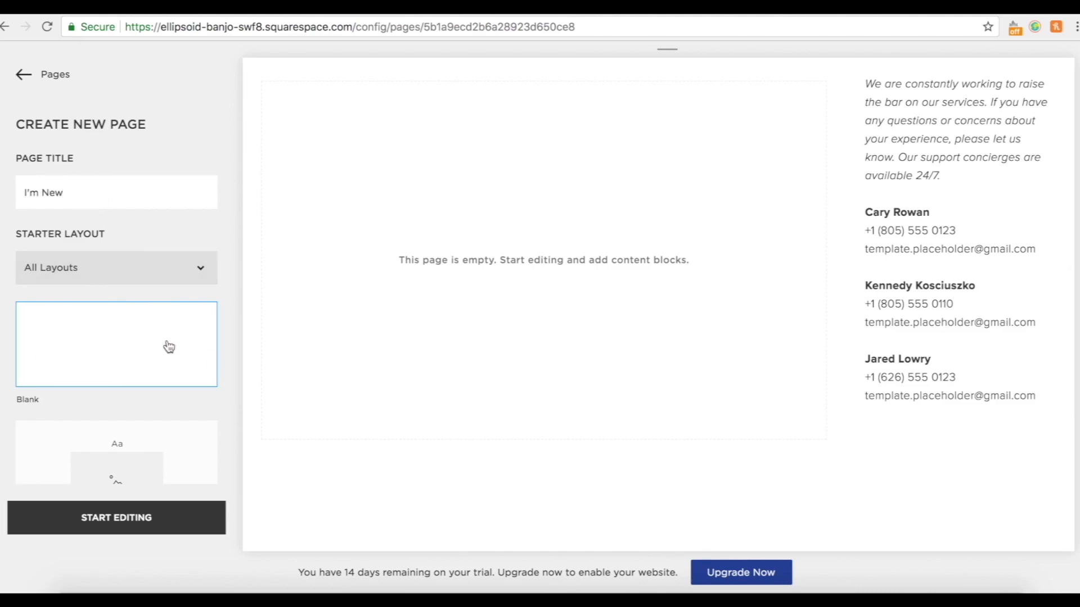
scroll(168, 347, down, 10)
scroll(75, 370, down, 3)
scroll(75, 370, up, 12)
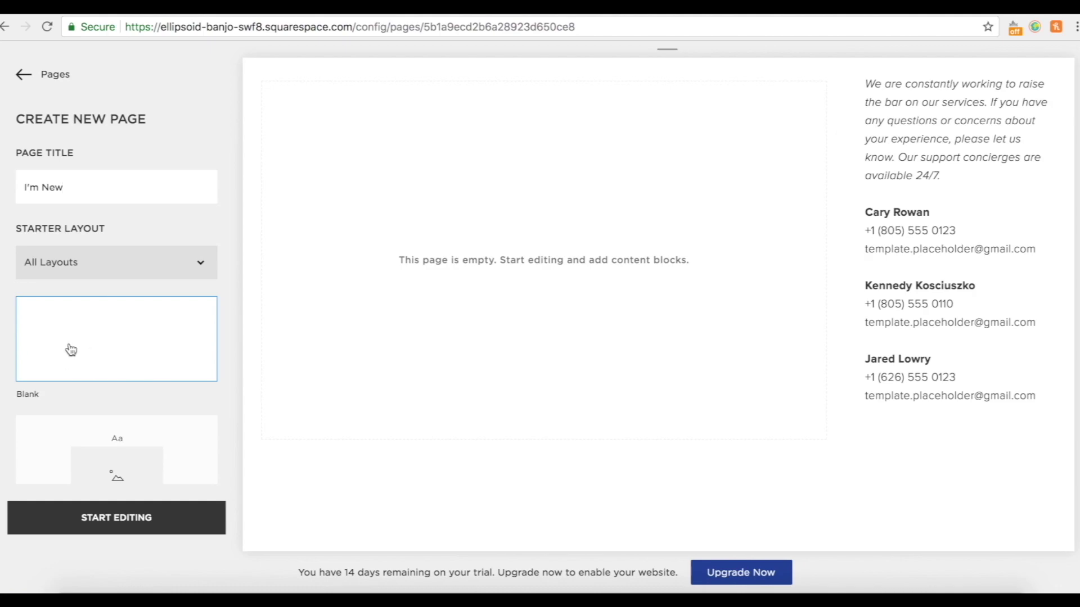
click(100, 527)
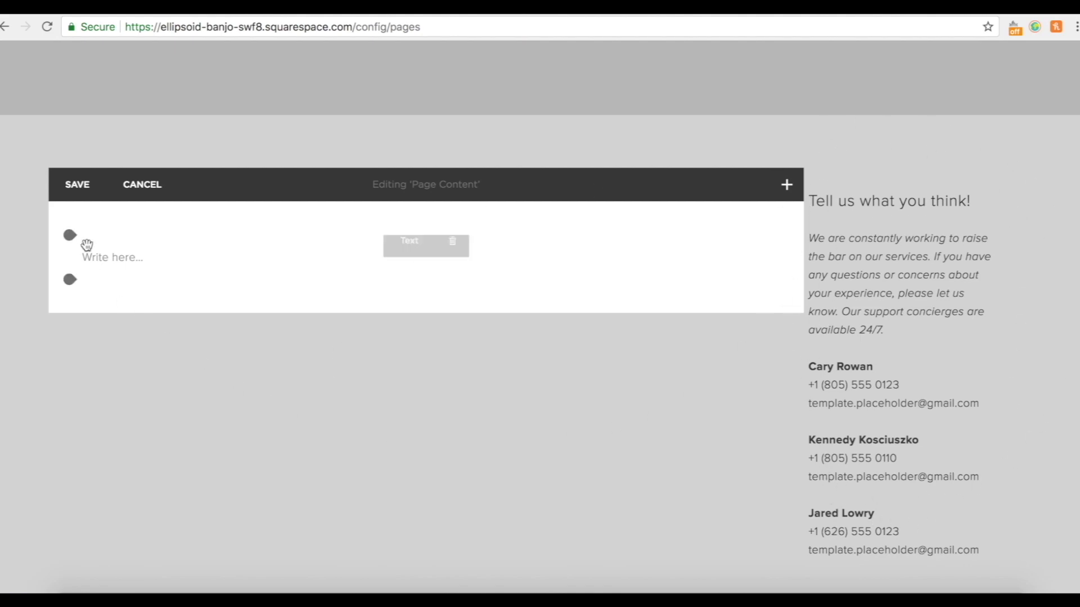
click(82, 189)
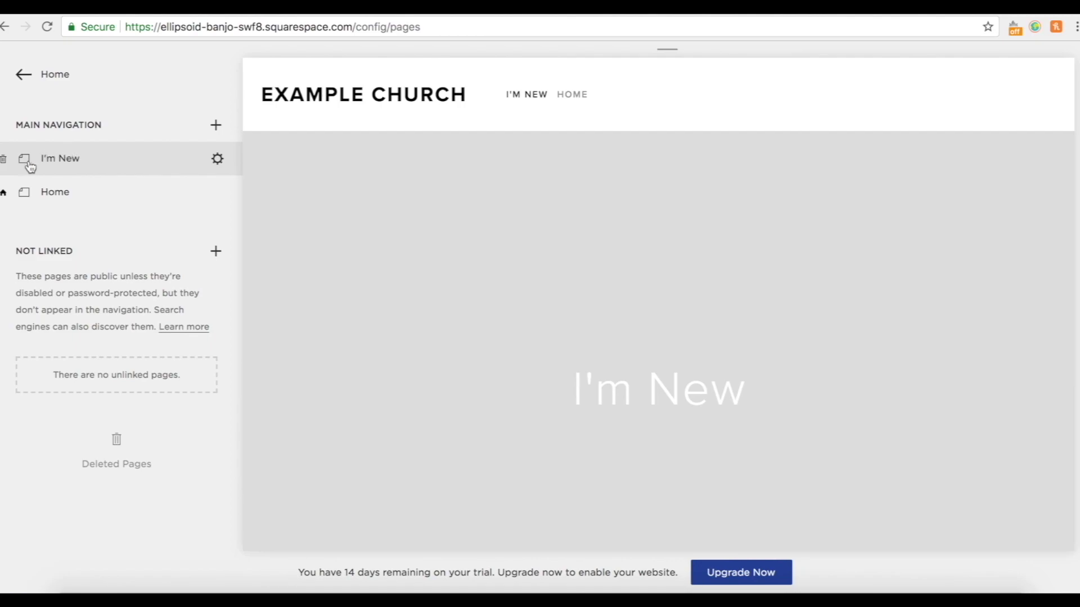
Set the I'm New page layout to Full Width in its settings.
click(218, 160)
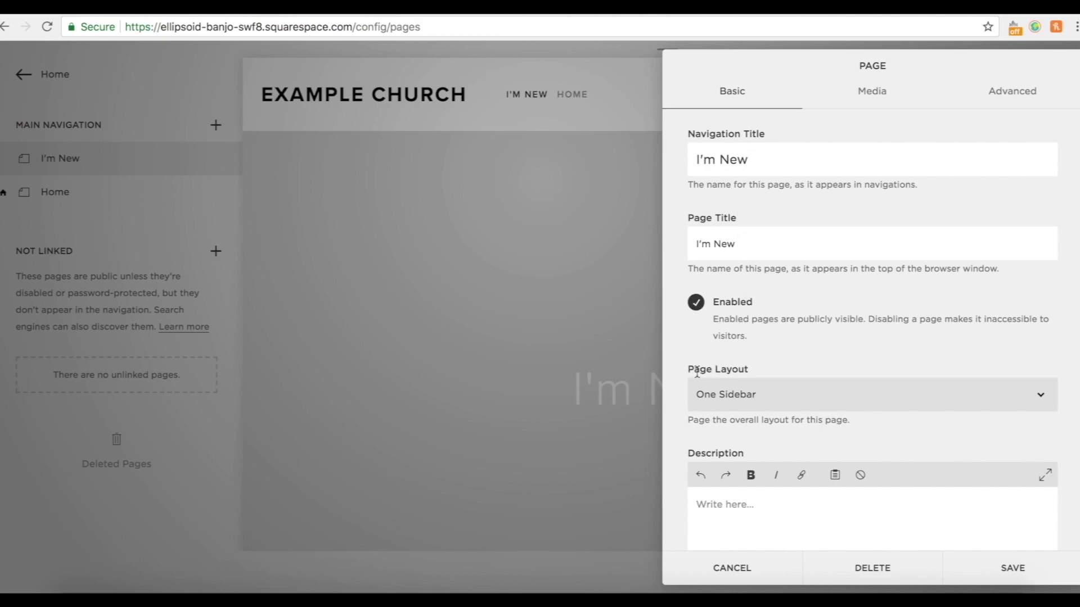
click(811, 404)
click(789, 420)
click(1010, 568)
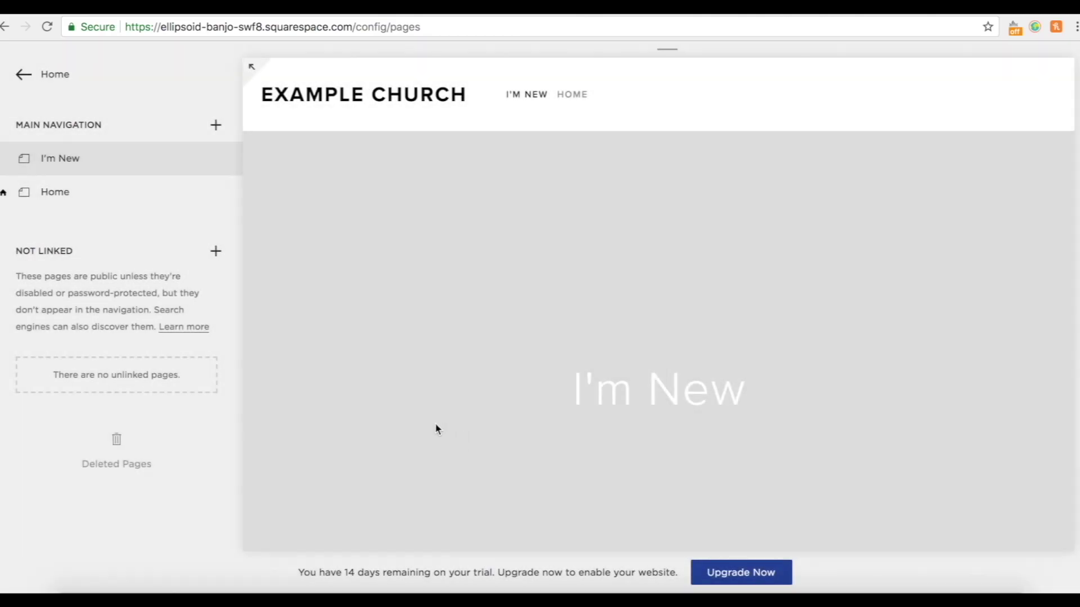
Move I'm New directly below Home in the main navigation.
scroll(438, 429, down, 5)
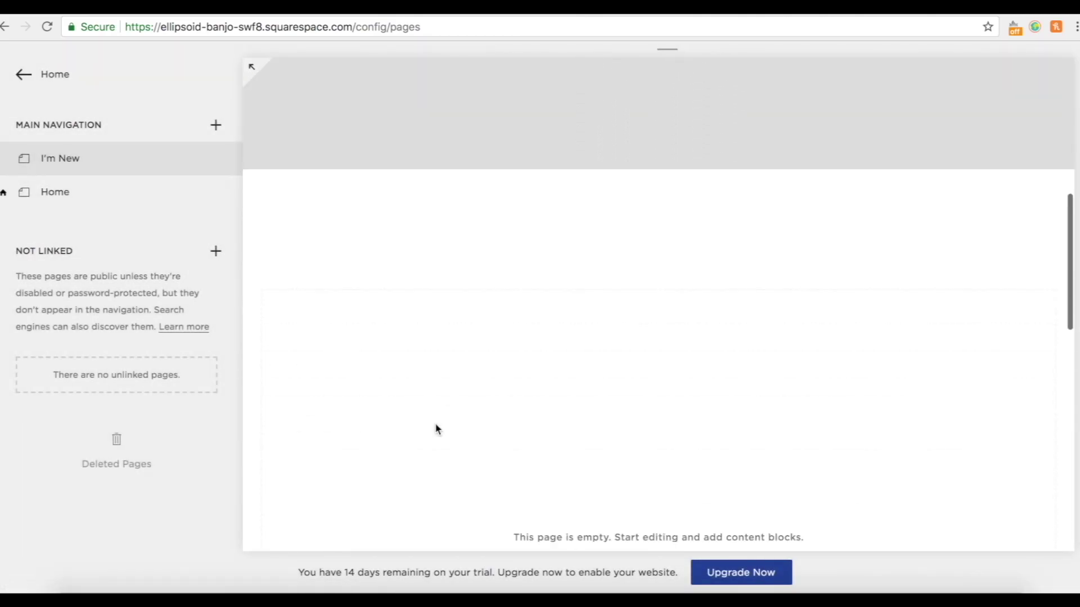
scroll(994, 315, up, 5)
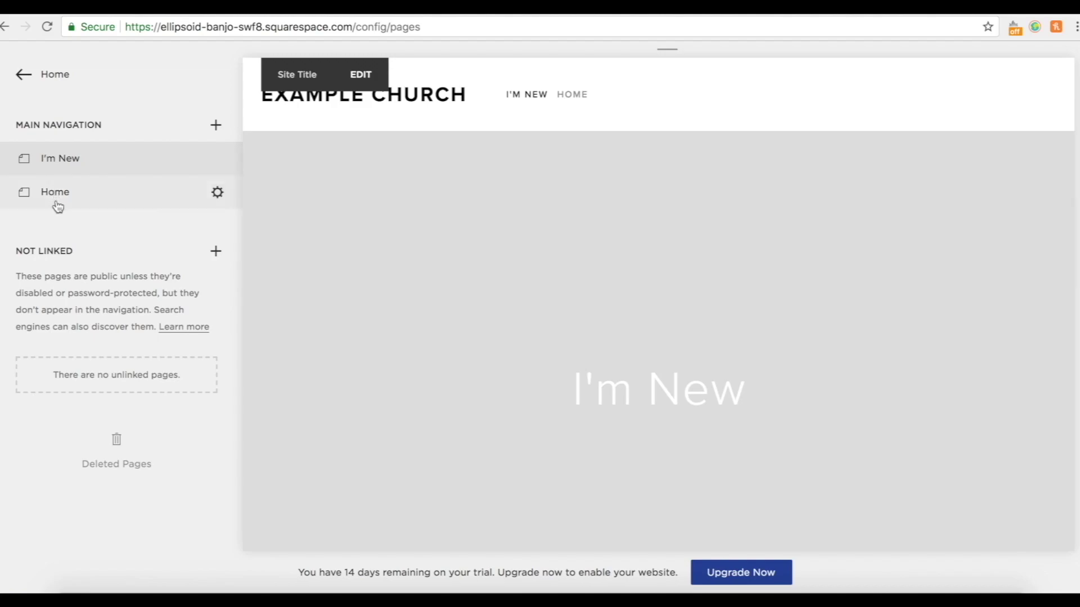
drag(79, 169, 84, 207)
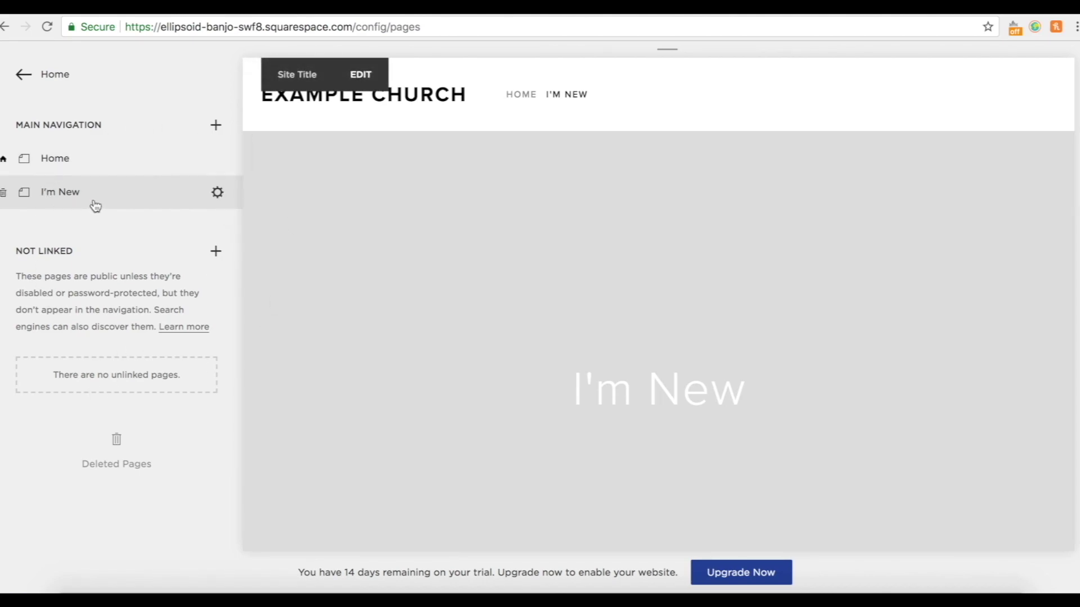
Create a blank-layout page titled Sundays in Main Navigation and save it.
click(217, 127)
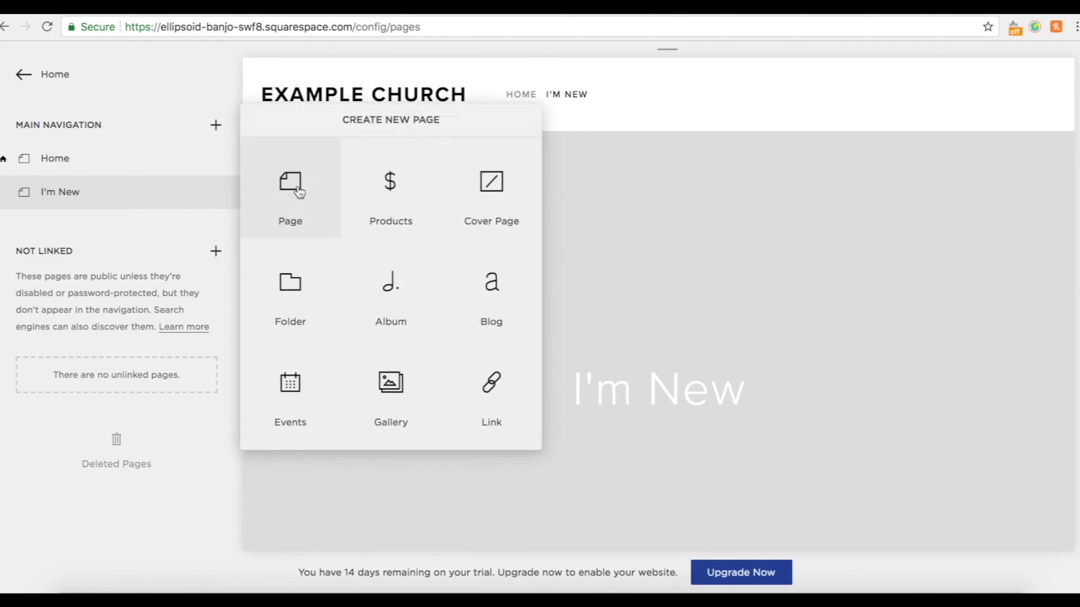
click(303, 190)
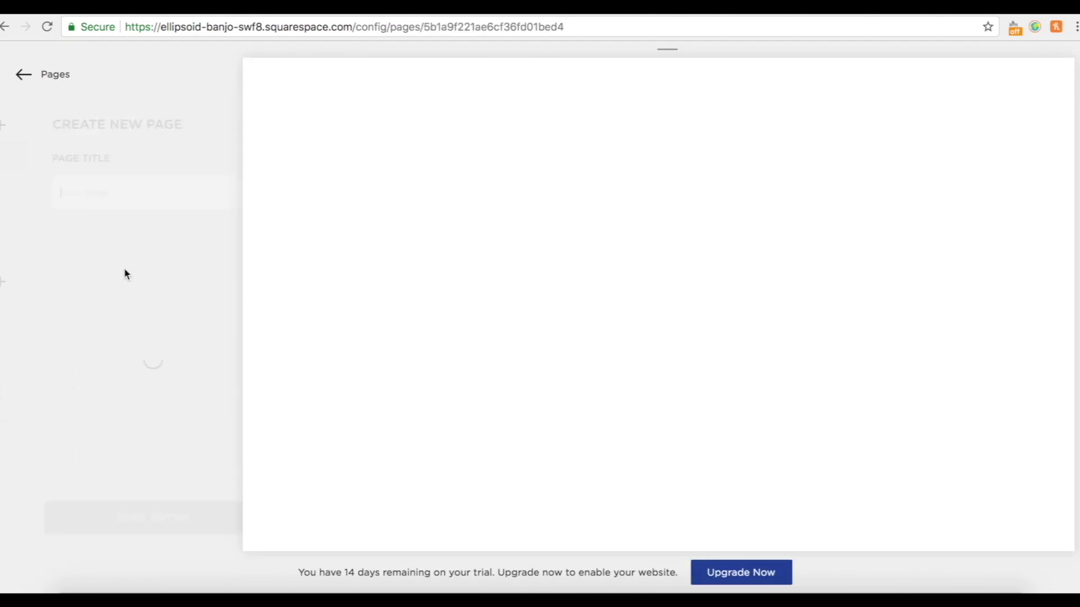
text(Sundays)
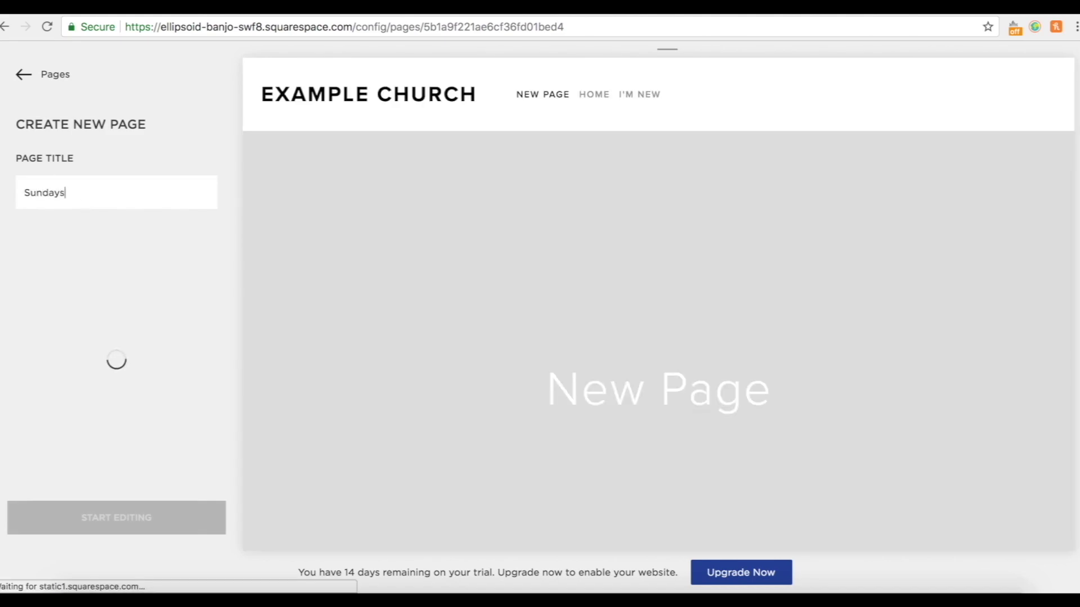
click(122, 528)
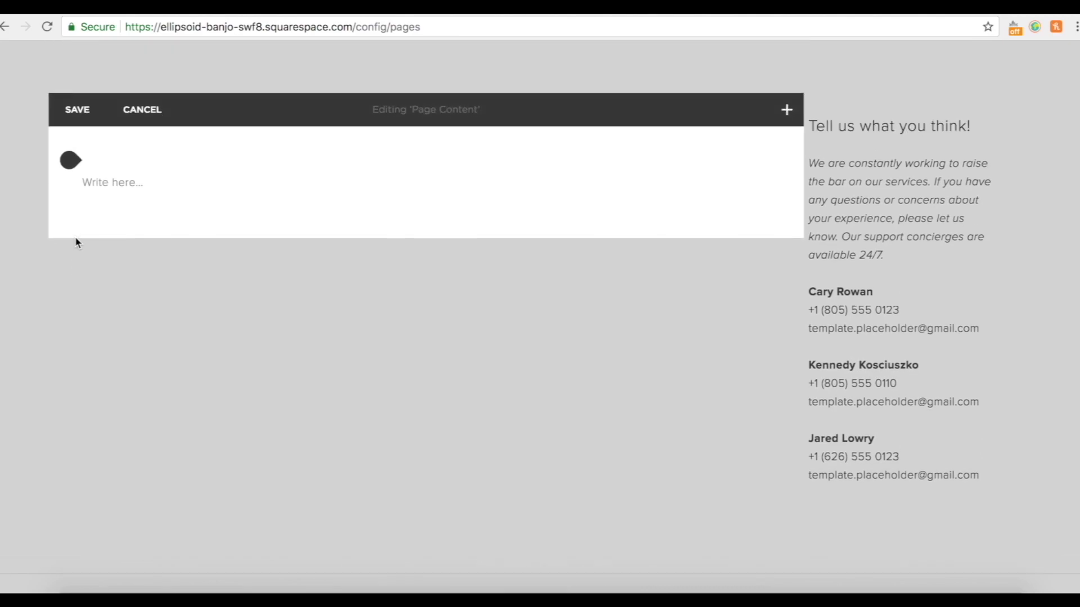
click(73, 125)
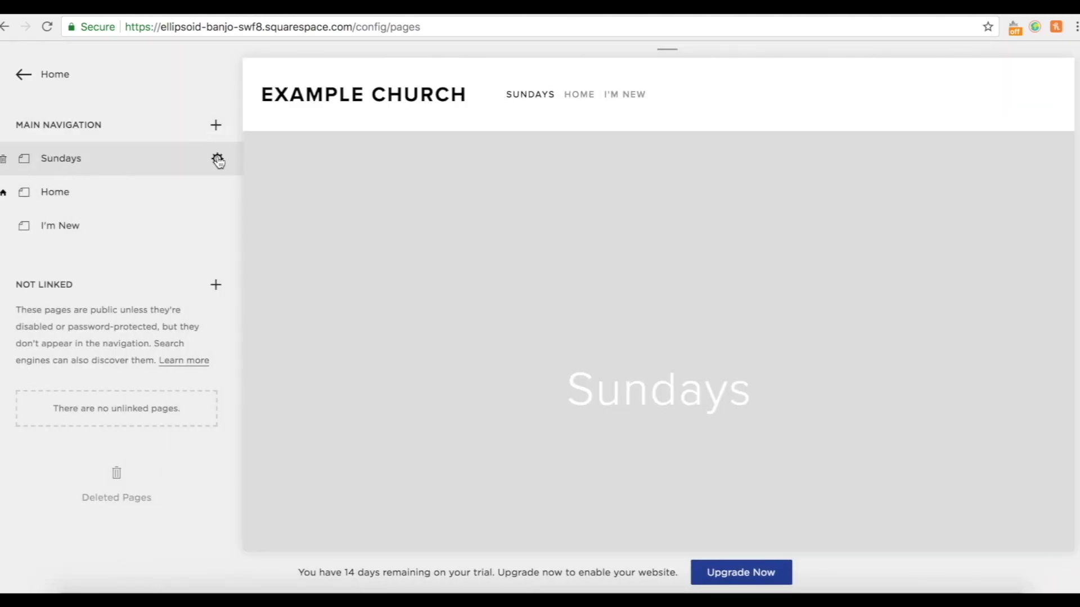
Set the Sundays page to Full Width layout and move it below I'm New.
click(218, 160)
click(714, 406)
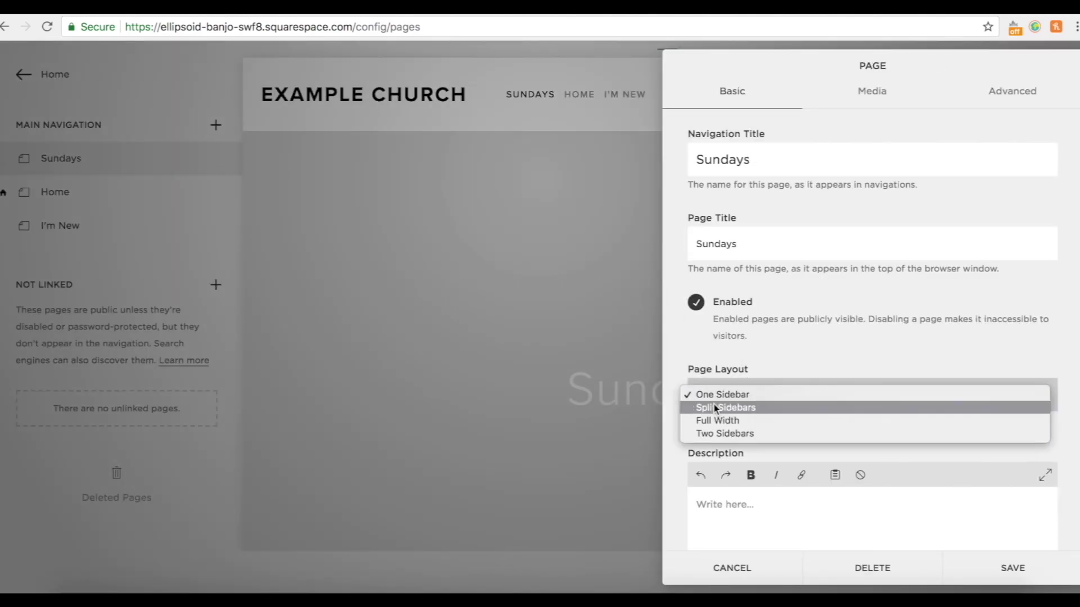
click(713, 421)
click(1007, 571)
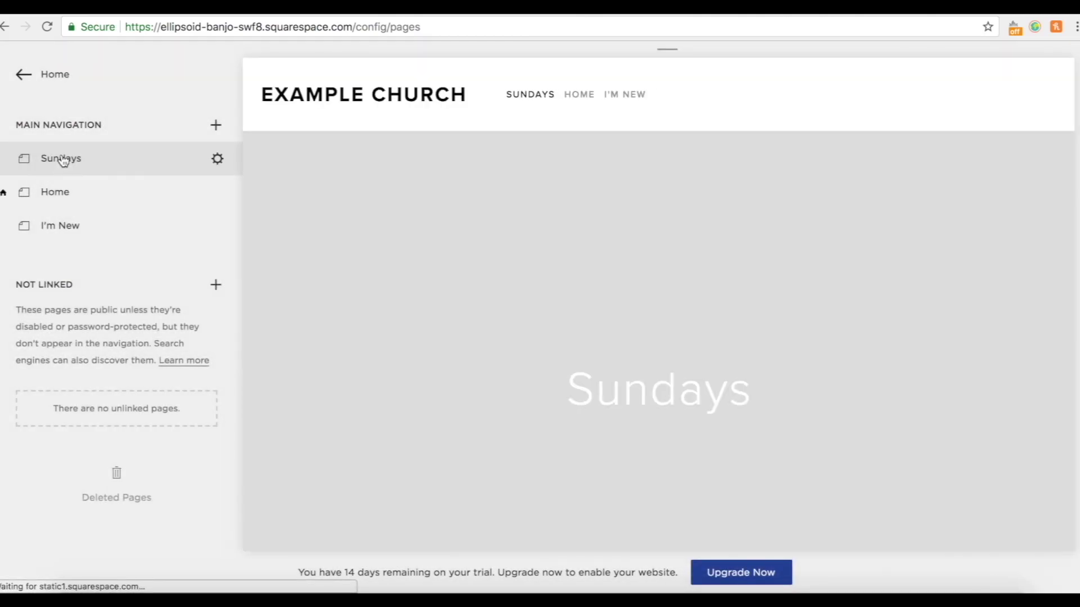
drag(62, 155, 65, 235)
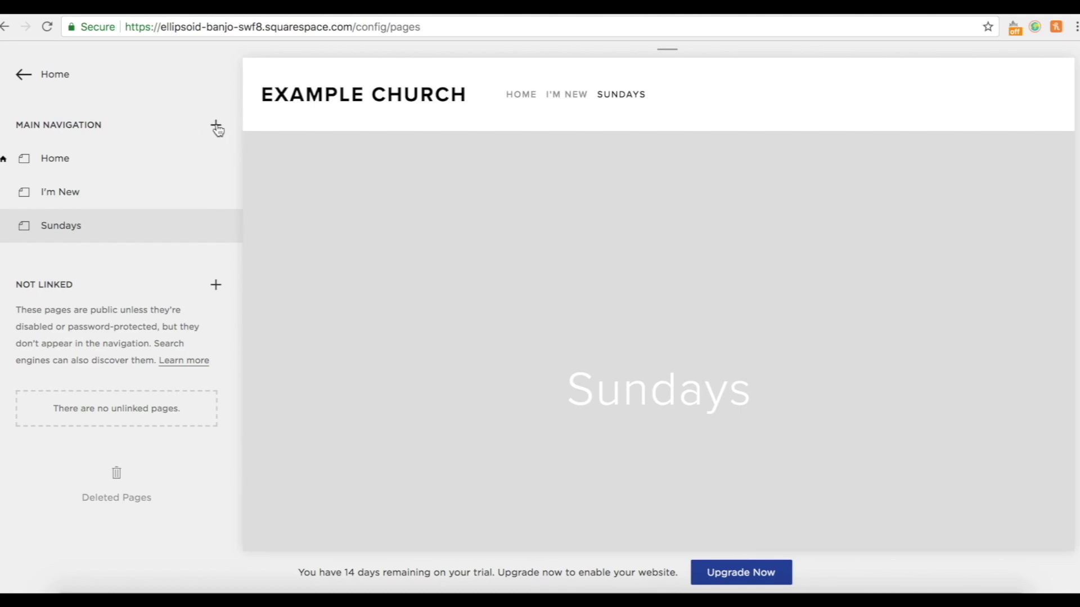
Add a Life Events folder below Sundays and start a standard page inside it.
click(217, 127)
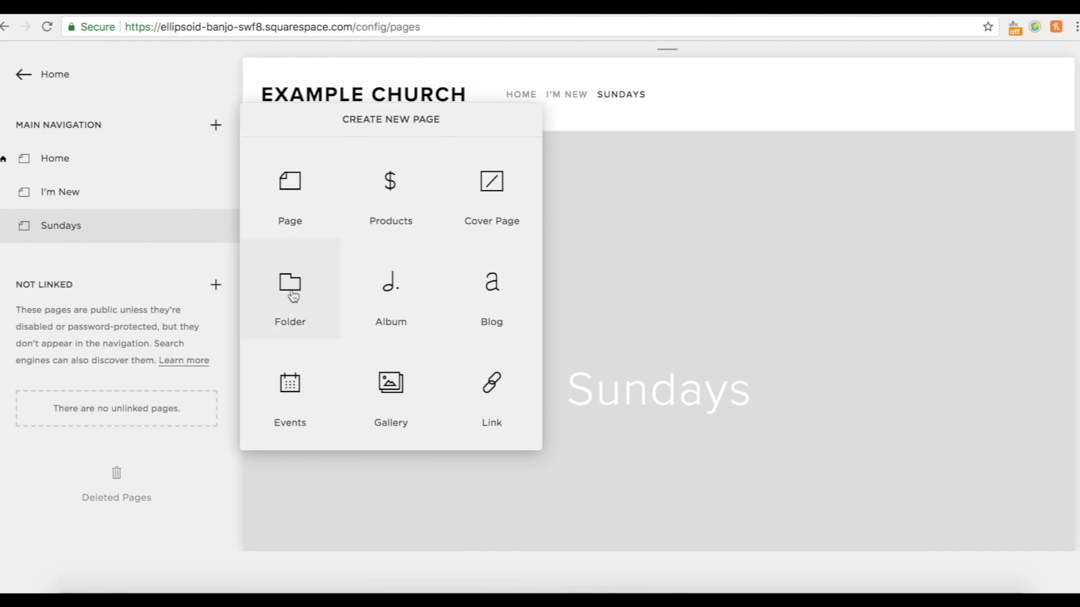
click(293, 297)
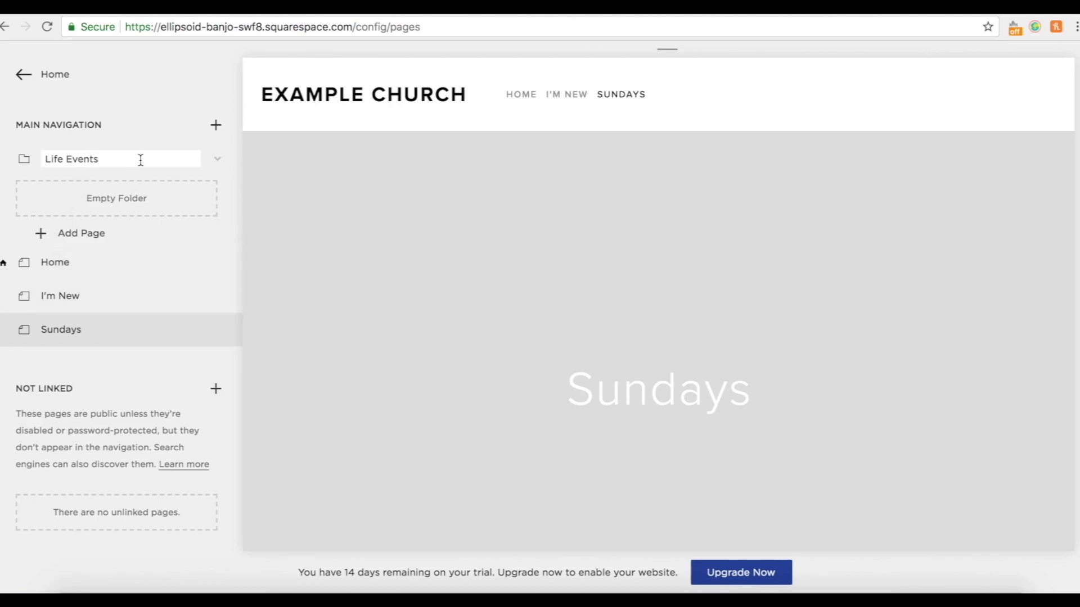
click(147, 134)
drag(78, 167, 92, 304)
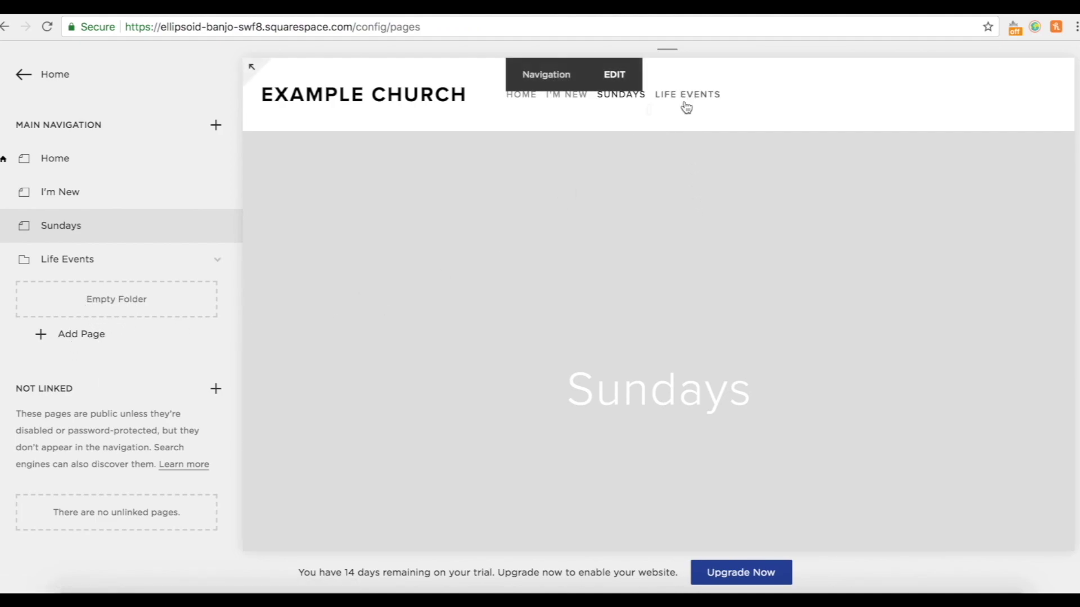
click(57, 335)
click(318, 317)
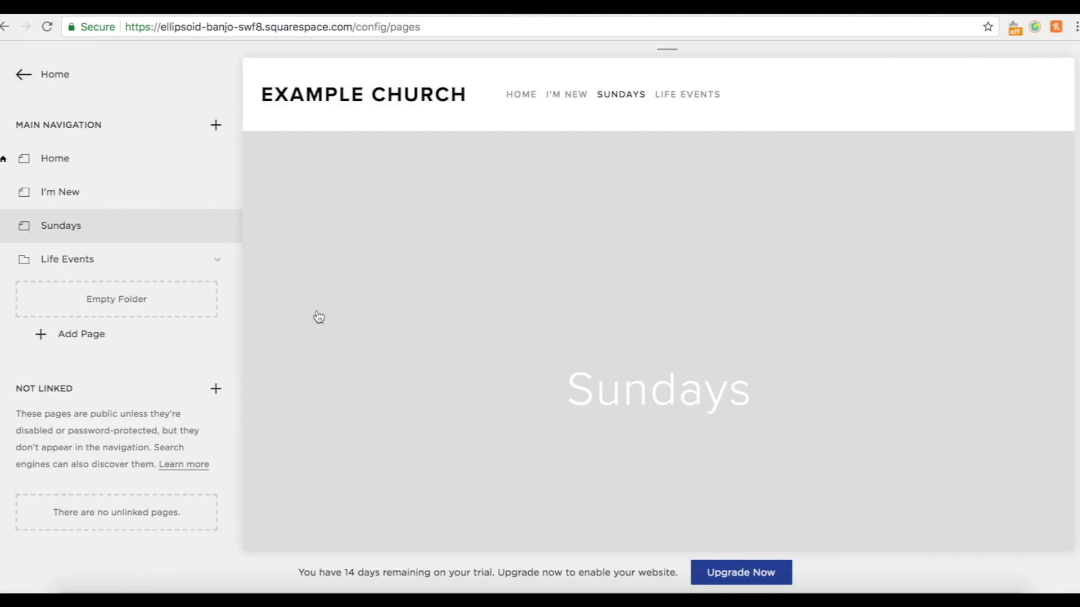
Create a blank Weddings page in Life Events and set its layout to Full Width.
text(Weddings)
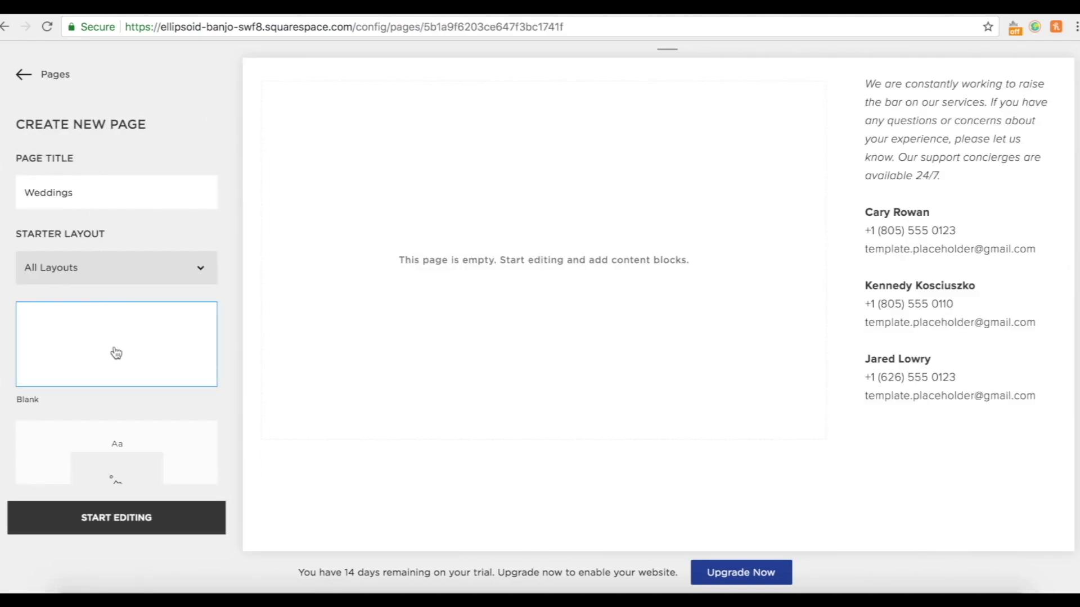
click(111, 522)
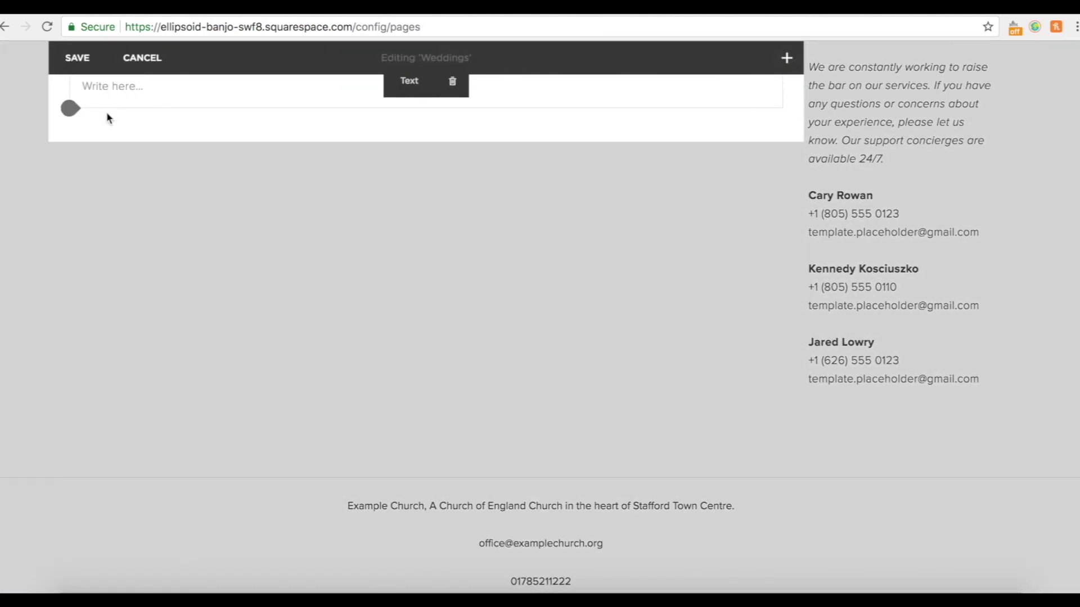
click(78, 60)
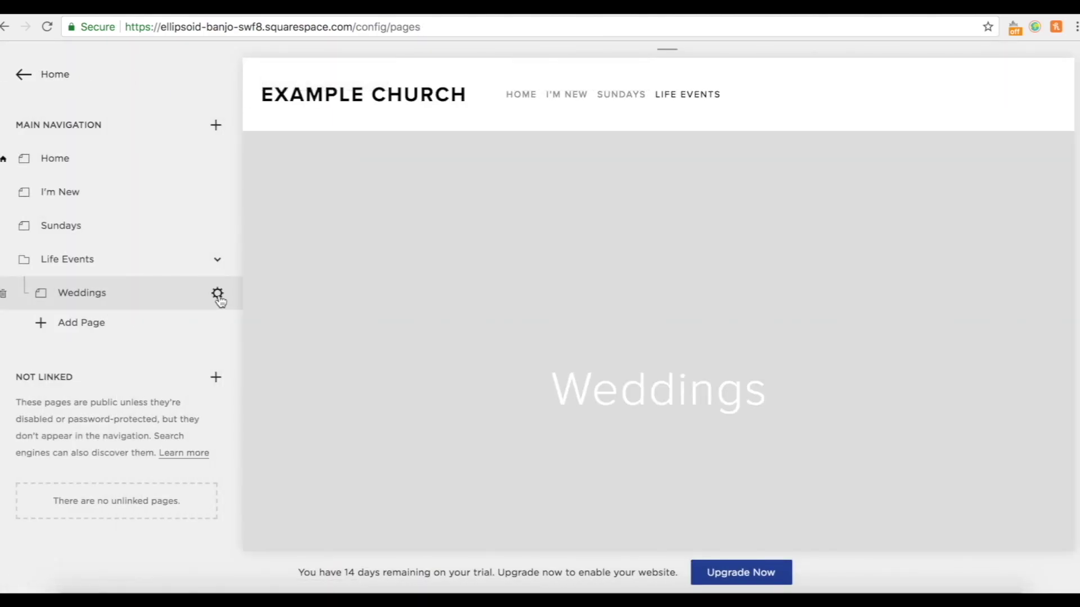
click(218, 296)
click(761, 397)
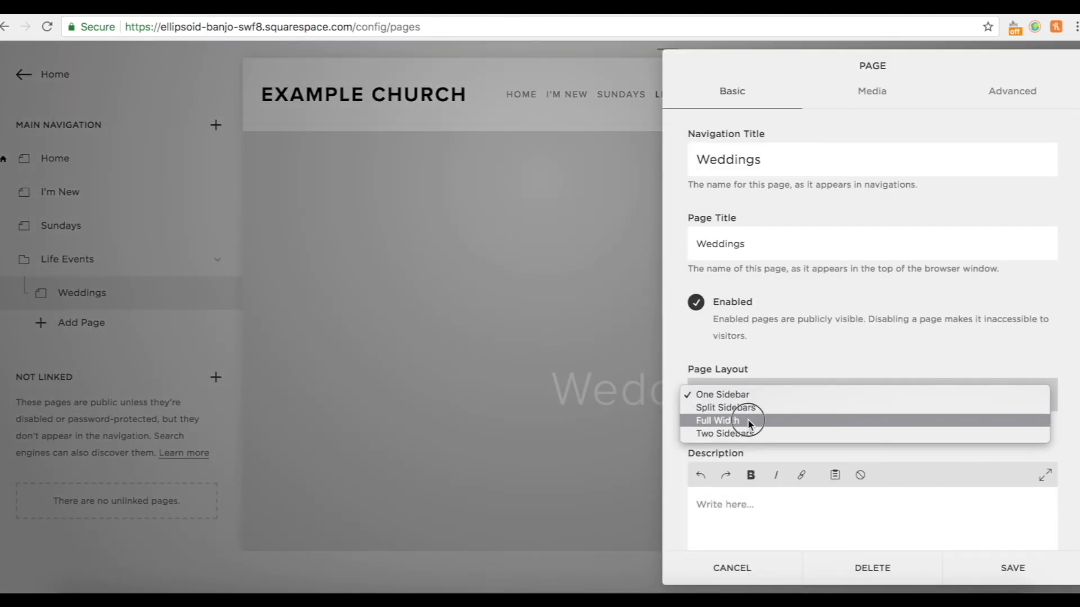
click(750, 425)
click(1012, 567)
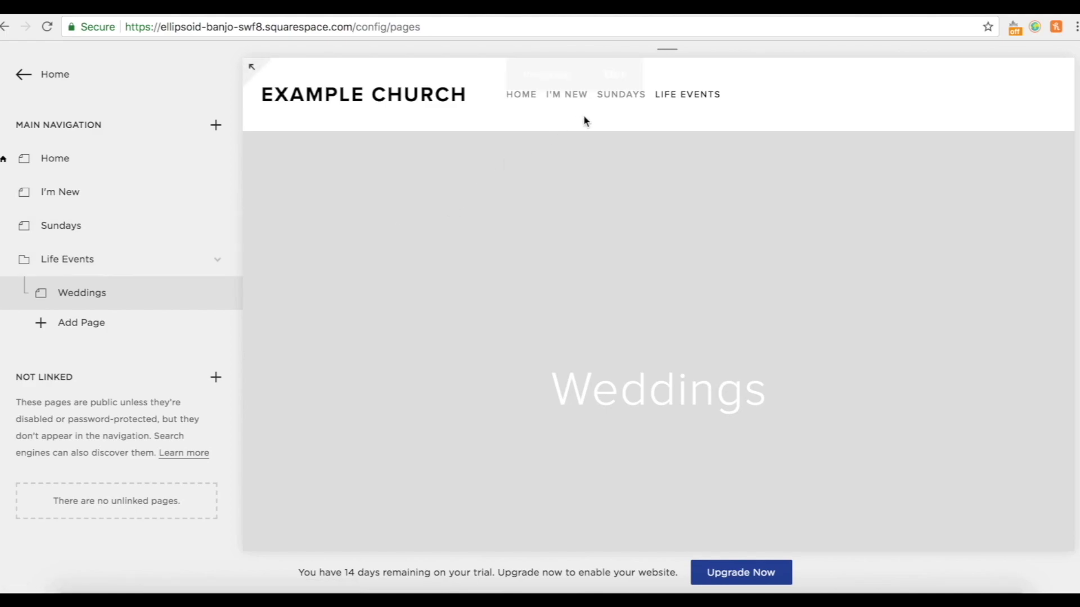
Create and save a blank page titled Baptisms inside Life Events.
mouse_move(672, 109)
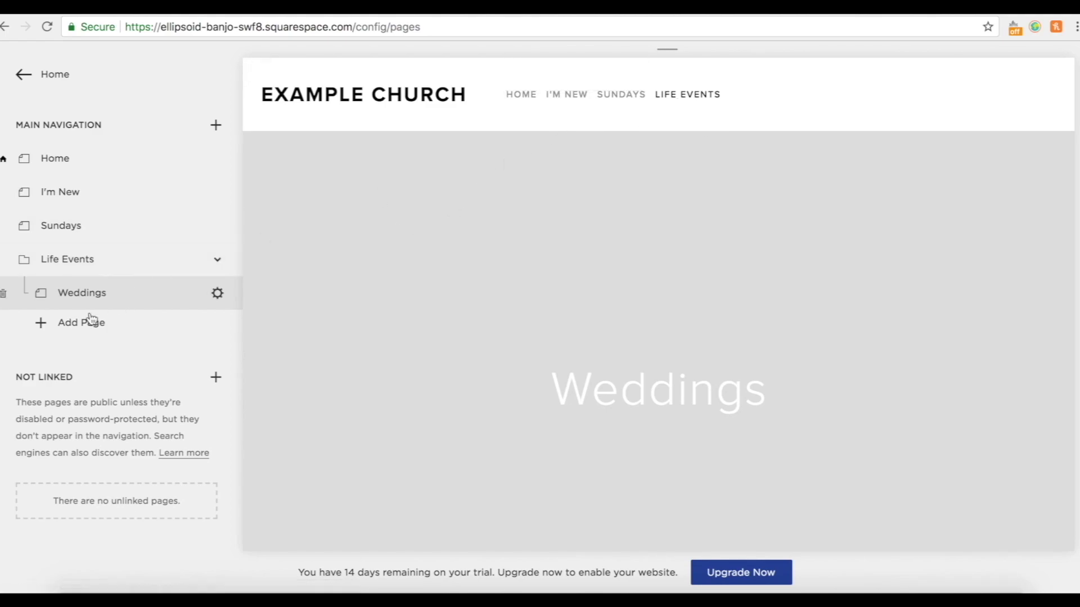
click(72, 326)
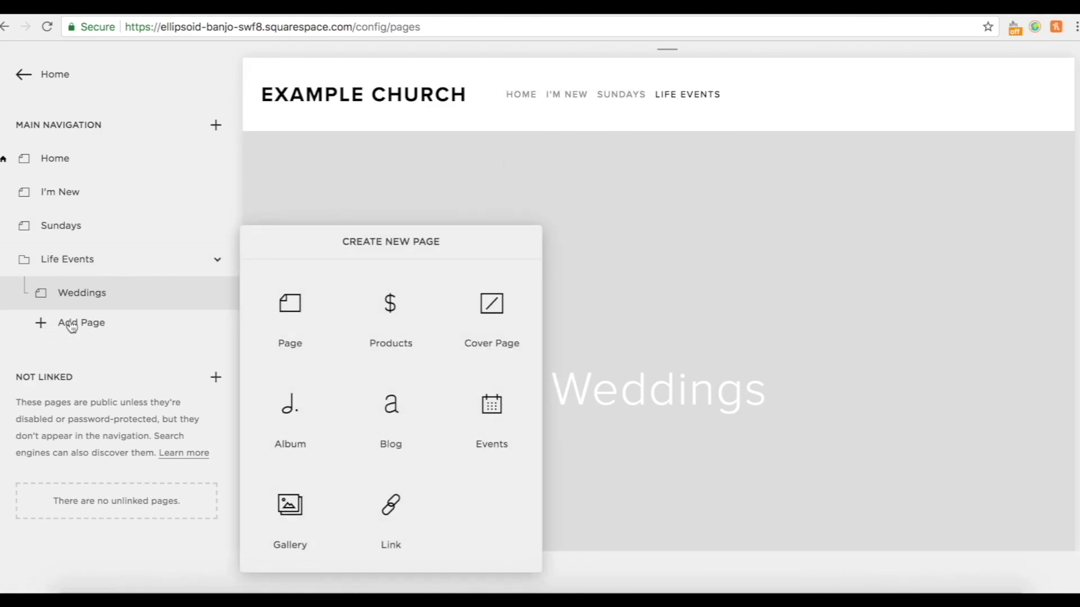
click(314, 320)
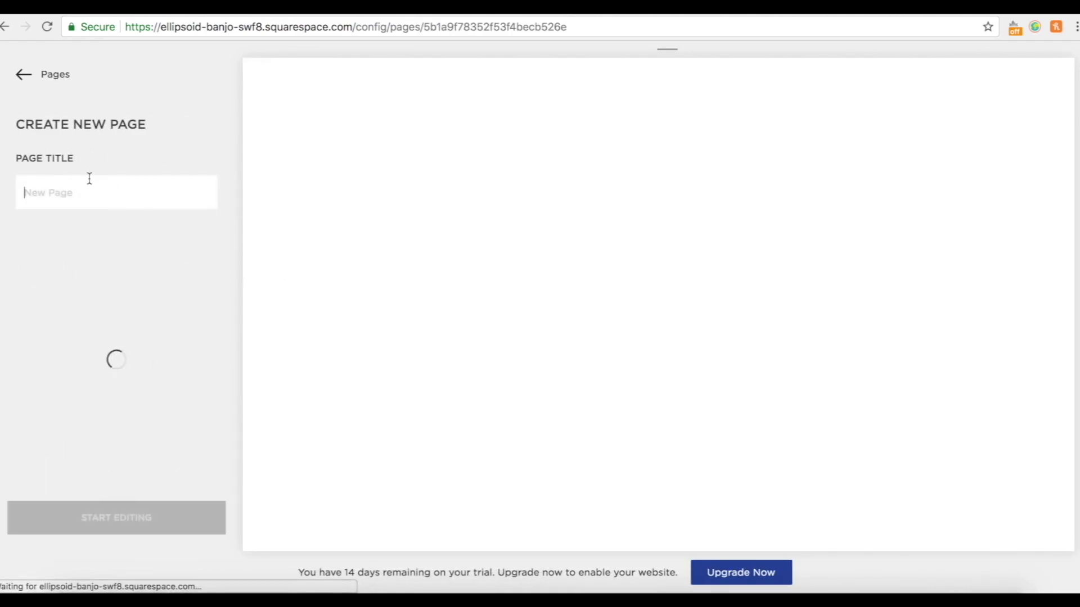
text(Baptisms)
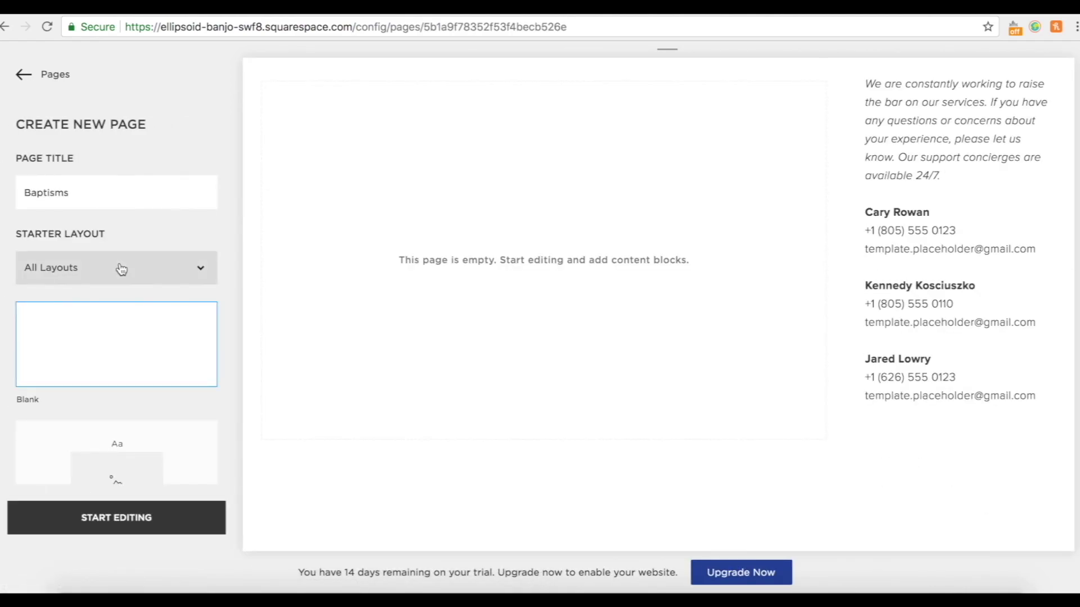
click(122, 519)
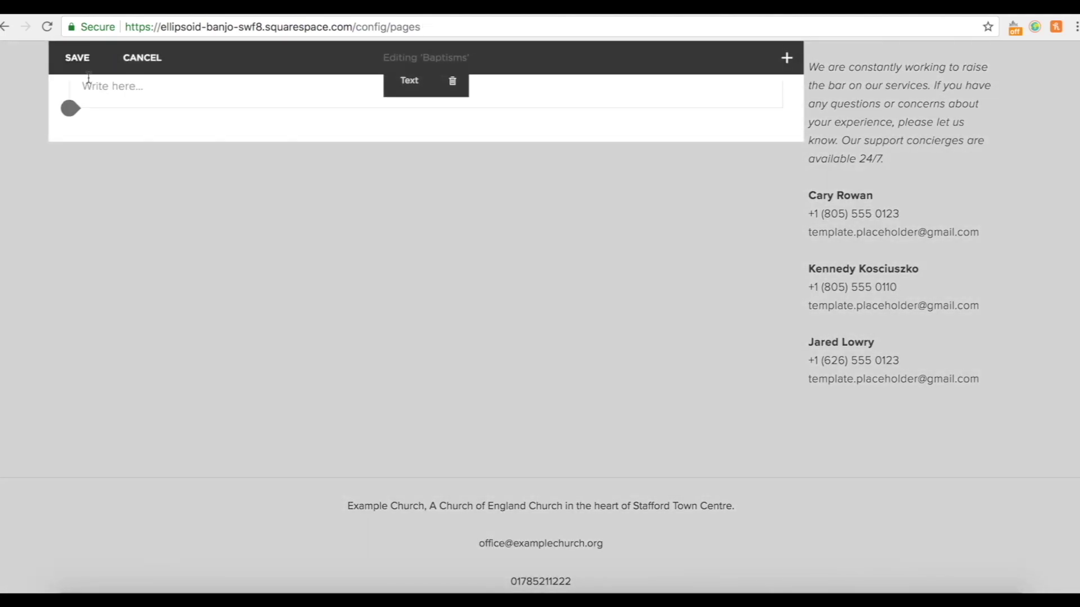
click(84, 67)
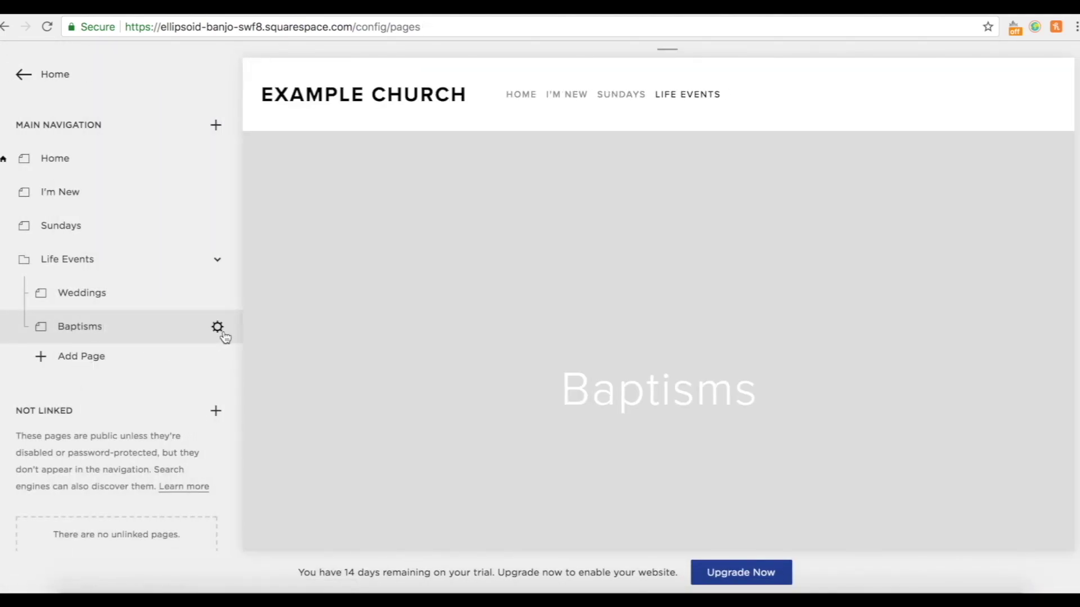
Set the Baptisms page layout to Full Width.
click(217, 328)
click(726, 391)
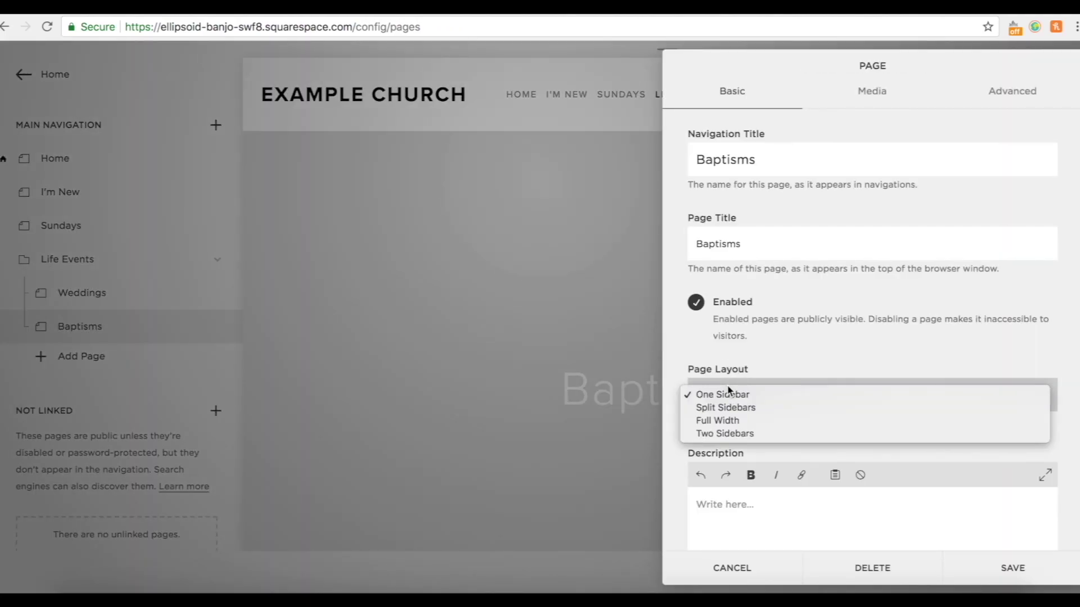
click(724, 422)
click(1013, 569)
click(72, 357)
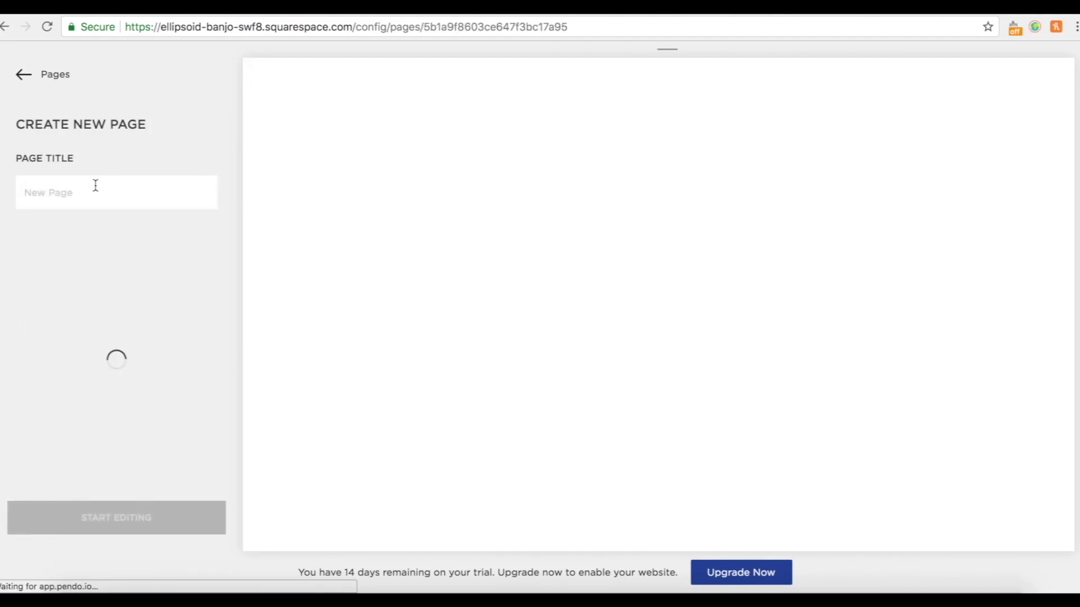
Create a page titled 'Funerals' under Life Events and save it.
click(93, 186)
text(Funerals)
click(90, 509)
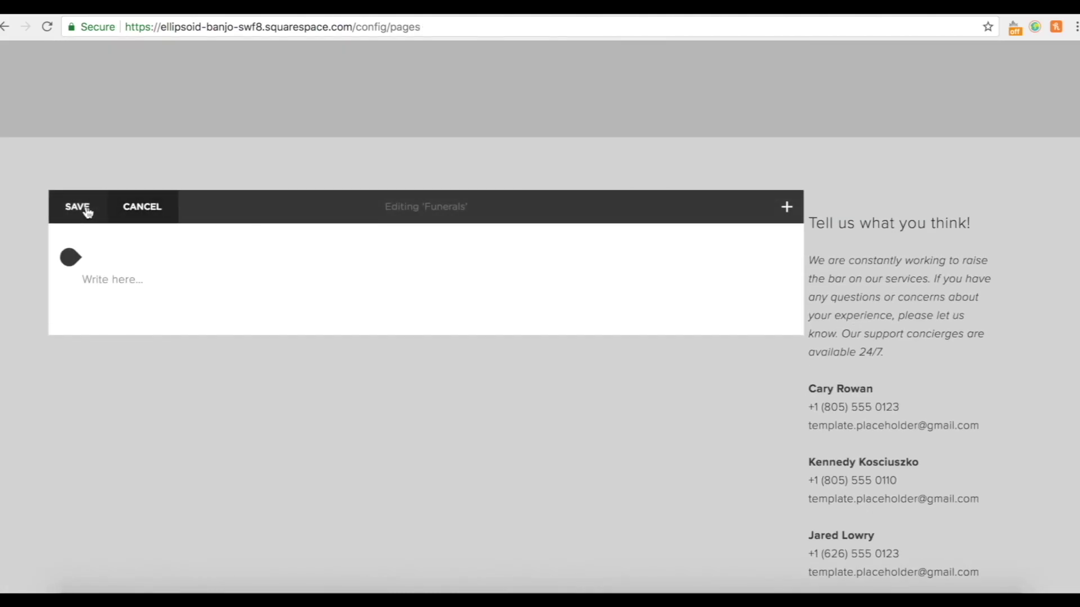
click(80, 212)
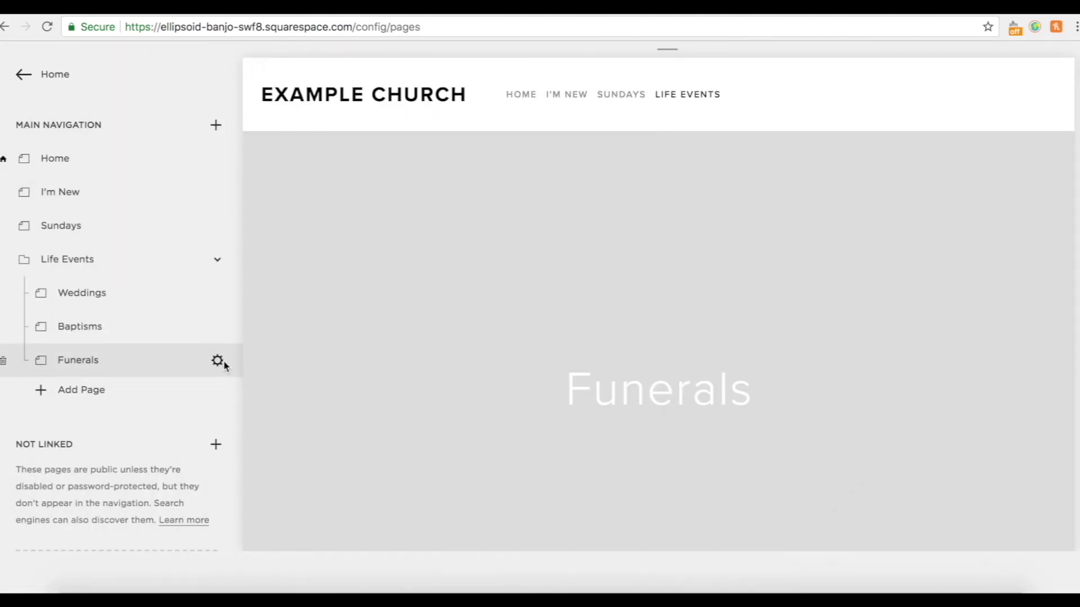
Set the Funerals page layout to Full Width and save the settings.
click(218, 361)
click(781, 397)
click(754, 426)
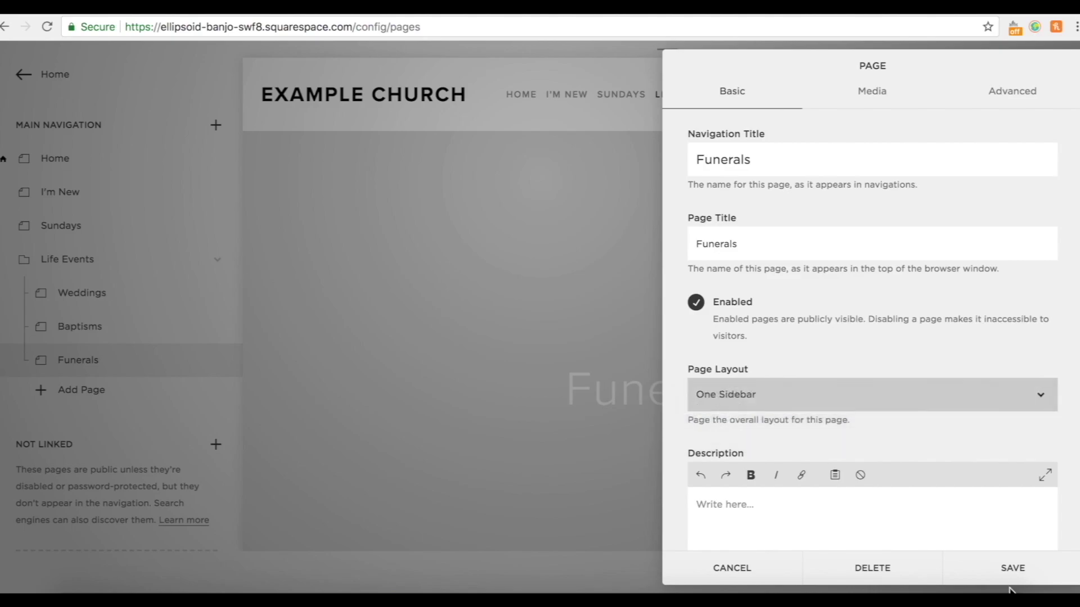
click(1013, 572)
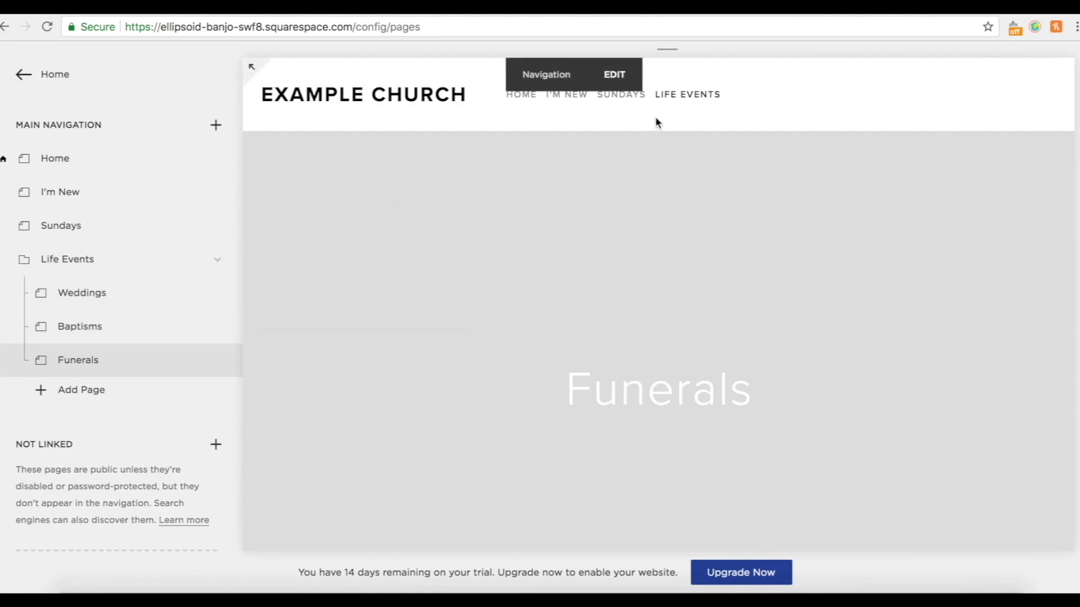
mouse_move(688, 101)
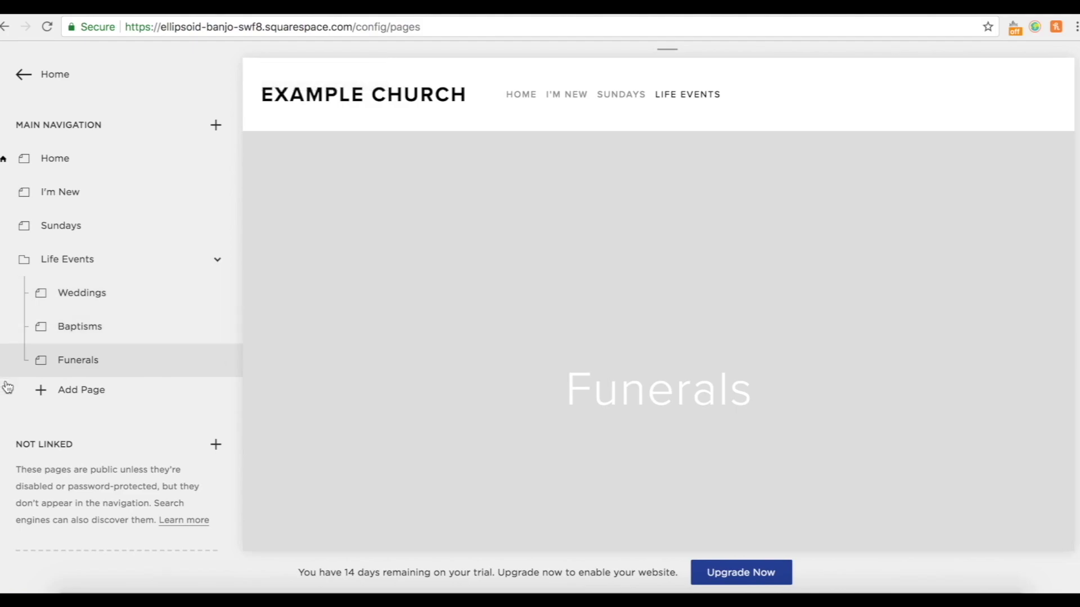
mouse_move(545, 101)
Add a standard page titled 'Join a Group' to the main navigation and save it.
click(217, 126)
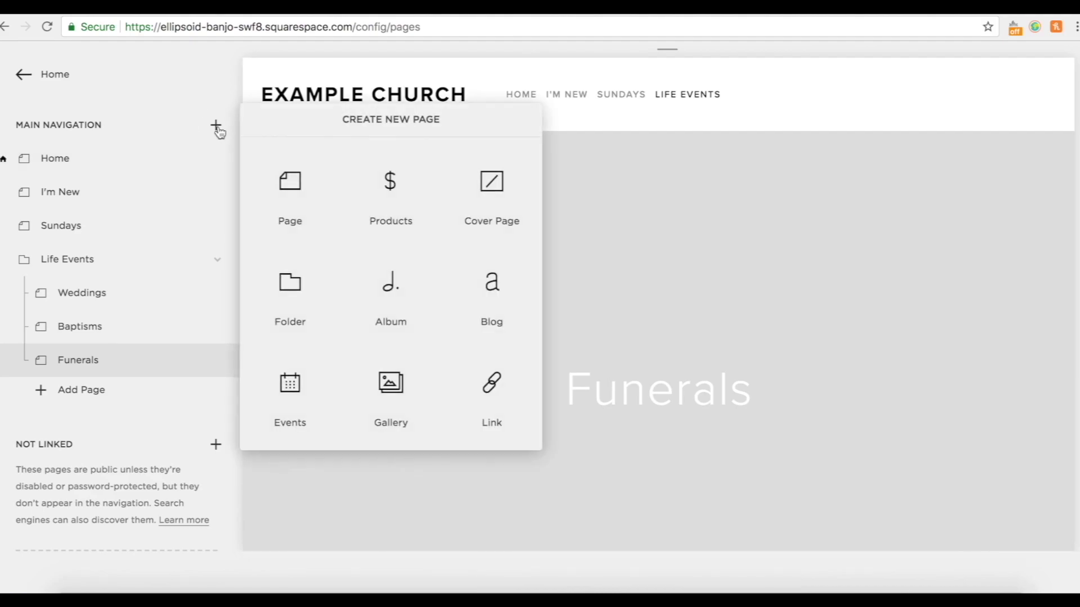
click(292, 196)
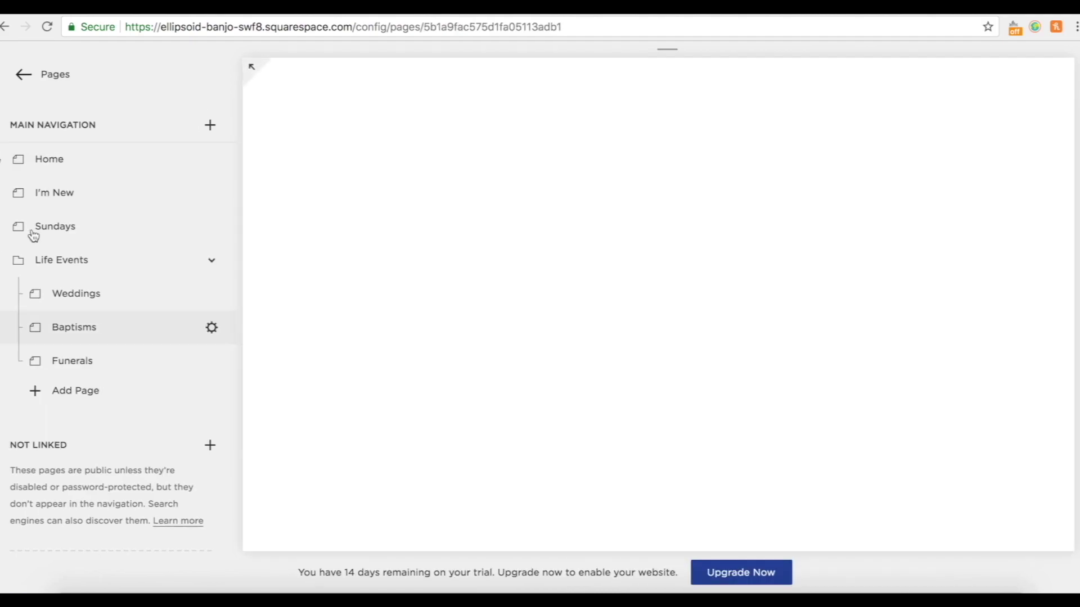
text(Join a Group)
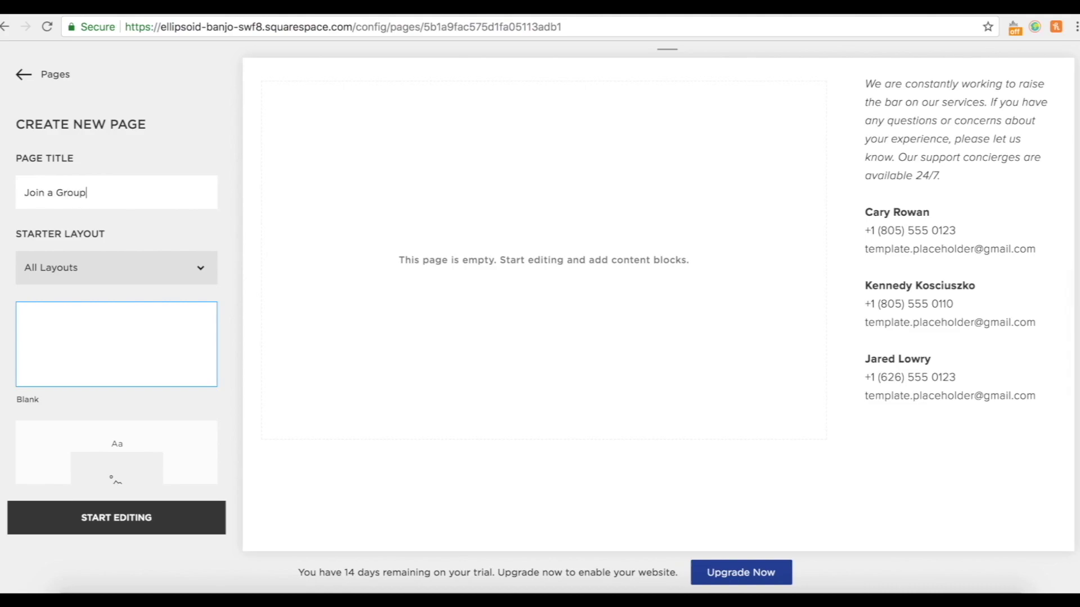
click(89, 517)
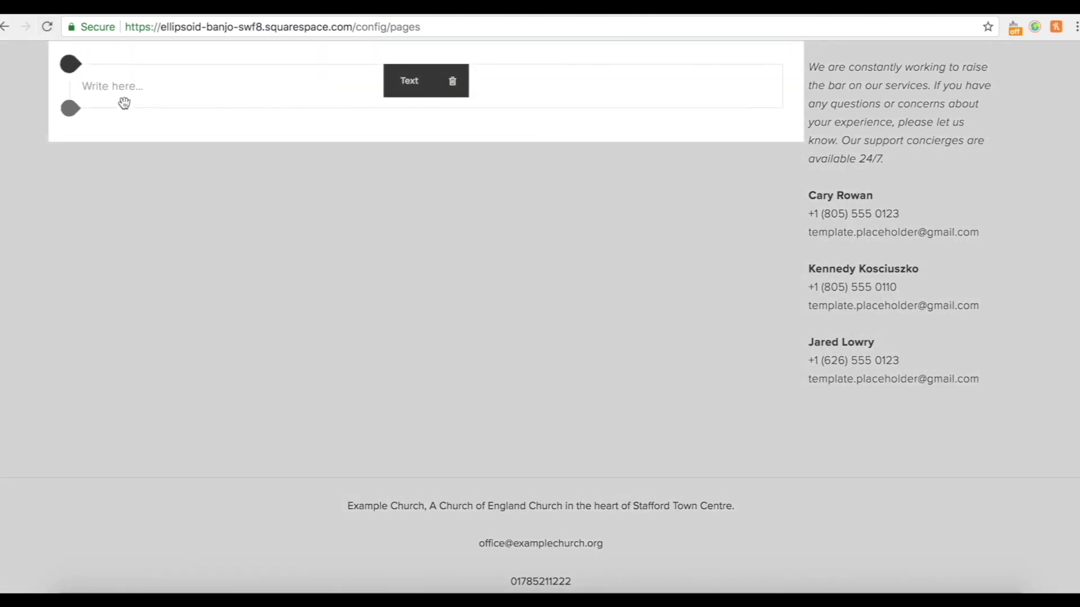
click(79, 68)
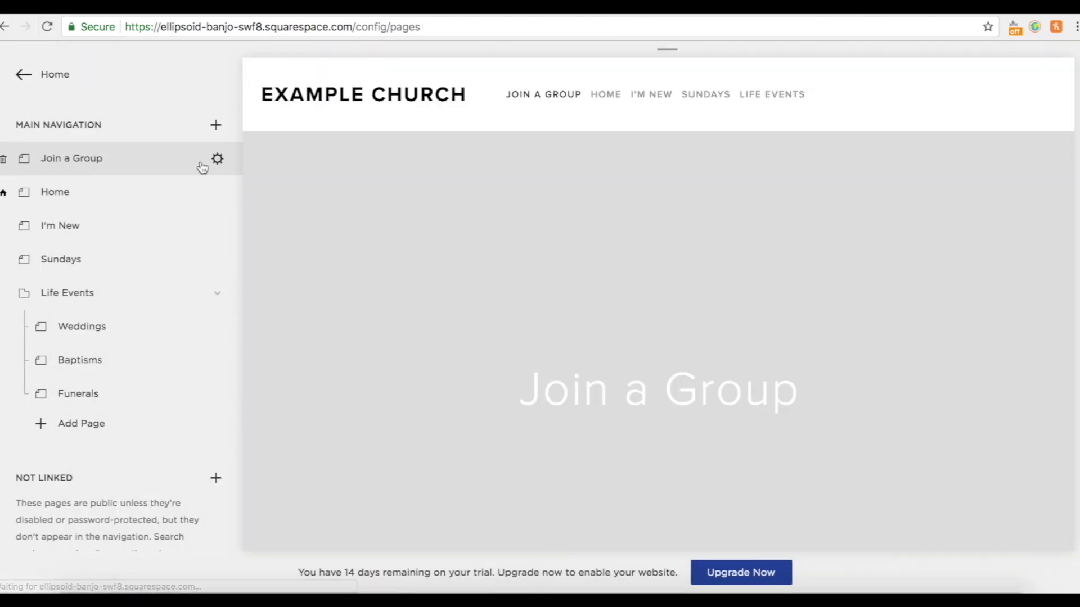
Give Join a Group a Full Width layout and move it down the navigation.
click(218, 158)
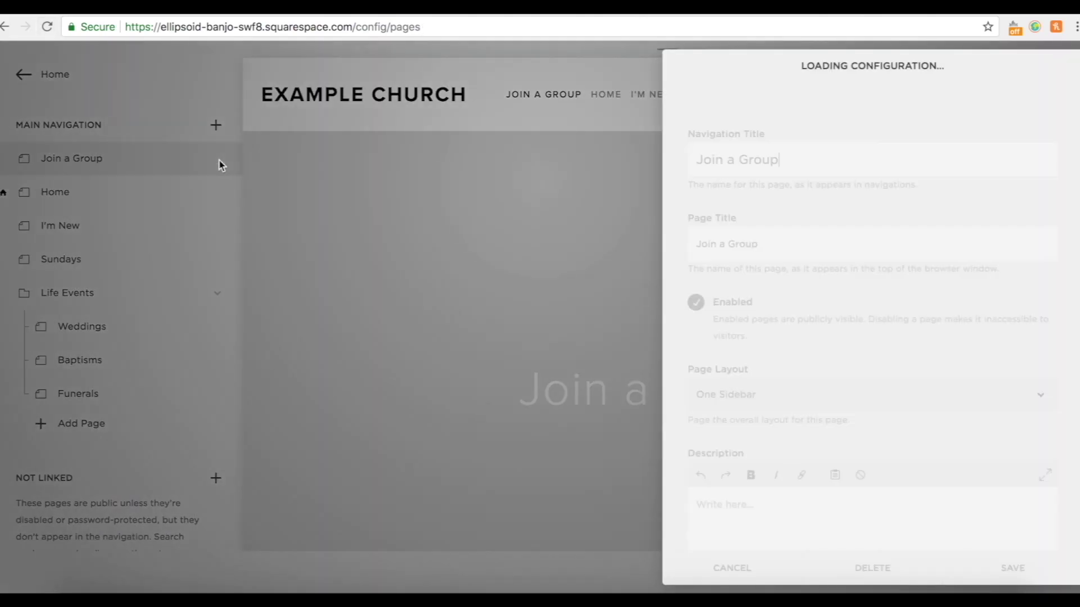
click(760, 393)
click(752, 419)
click(1014, 568)
drag(78, 157, 133, 397)
Place Join a Group last in the navigation and add an events page named 'Church Calendar'.
drag(134, 394, 126, 428)
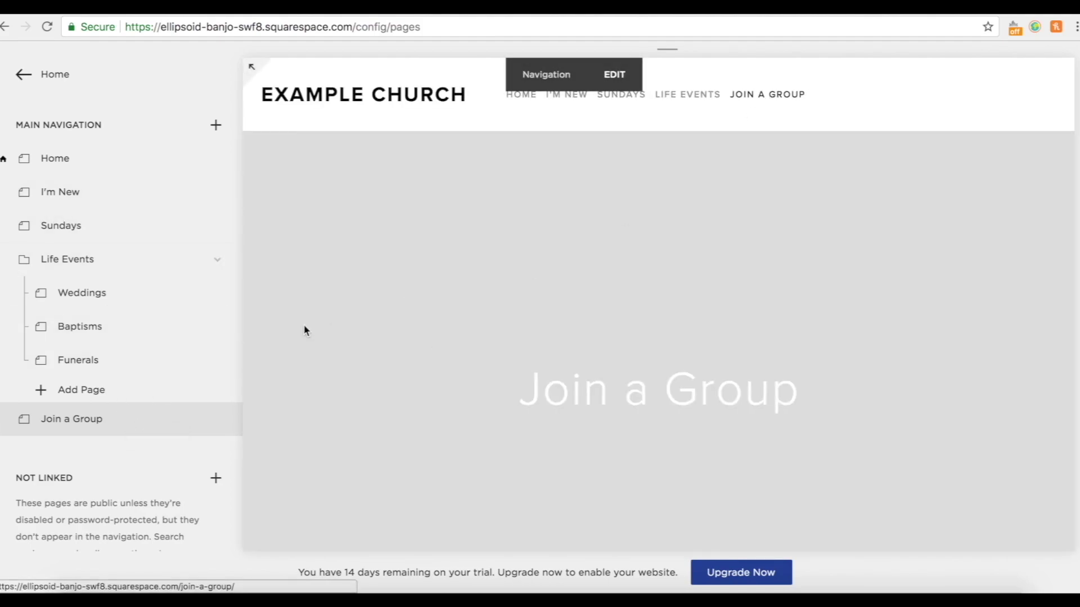
click(217, 127)
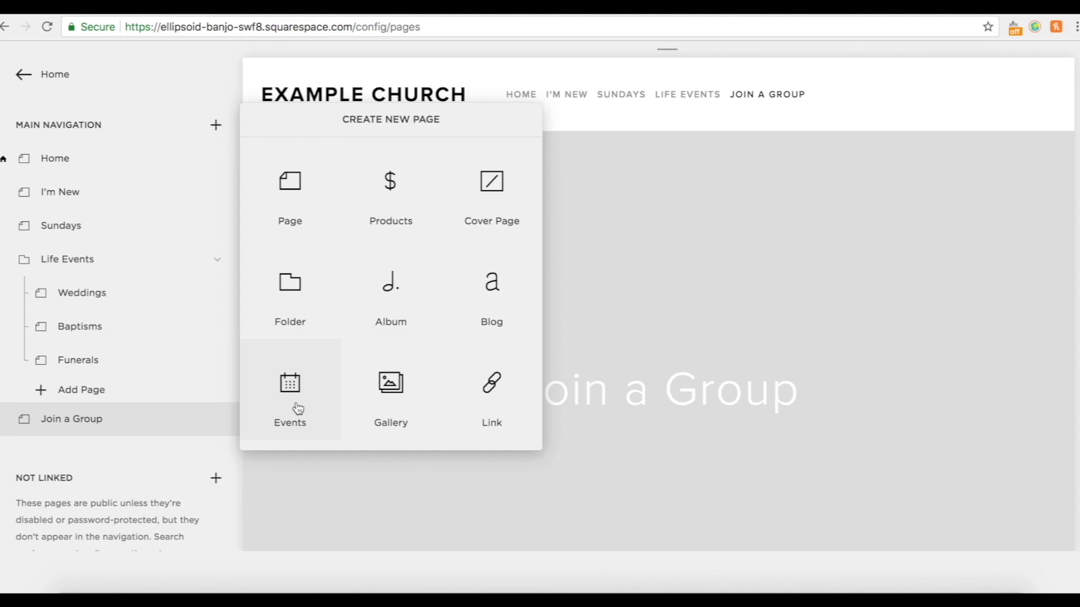
click(290, 394)
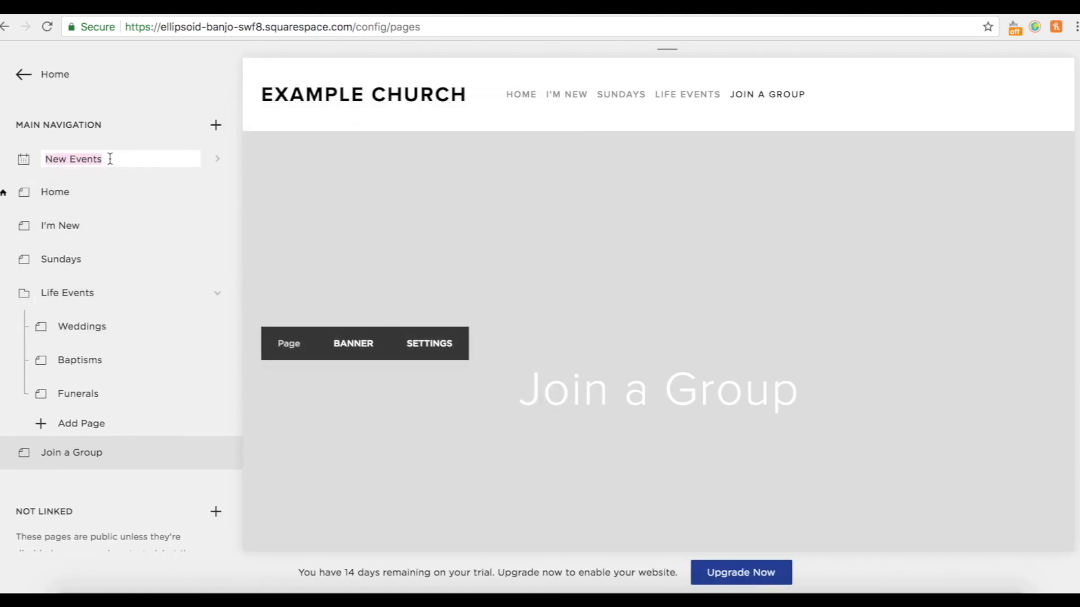
text(Church Calendar)
key(Return)
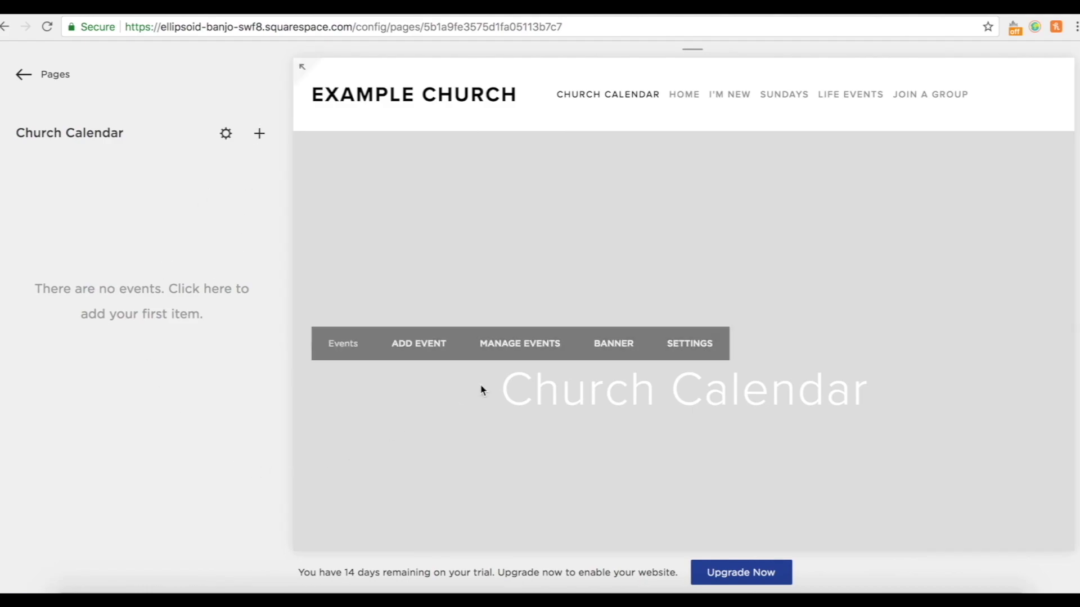
Set Church Calendar's layout to Full Width and move it below Join a Group.
scroll(480, 384, down, 7)
scroll(480, 385, up, 7)
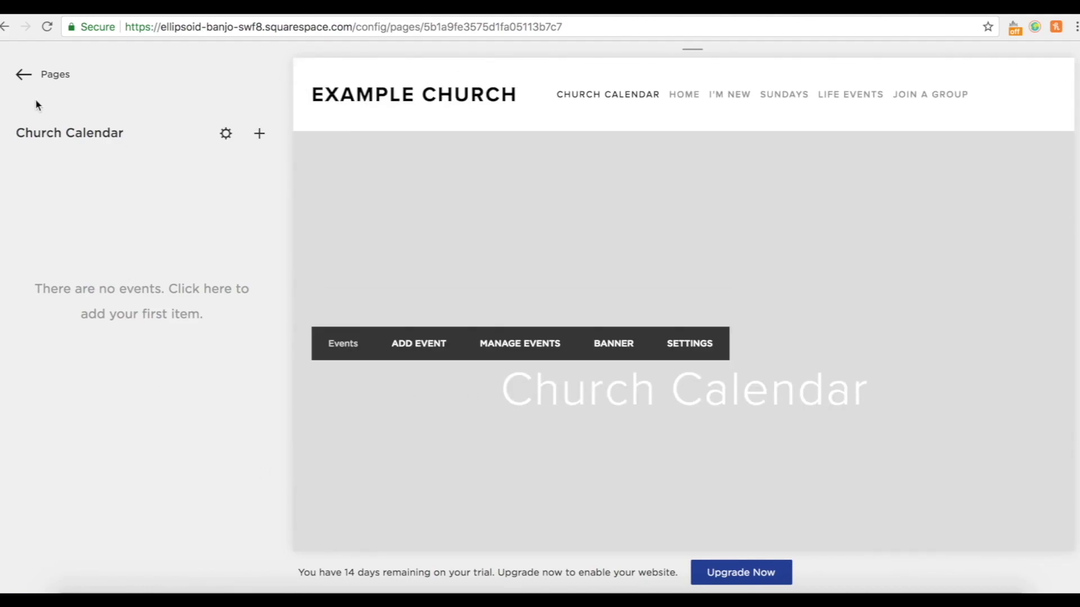
click(19, 78)
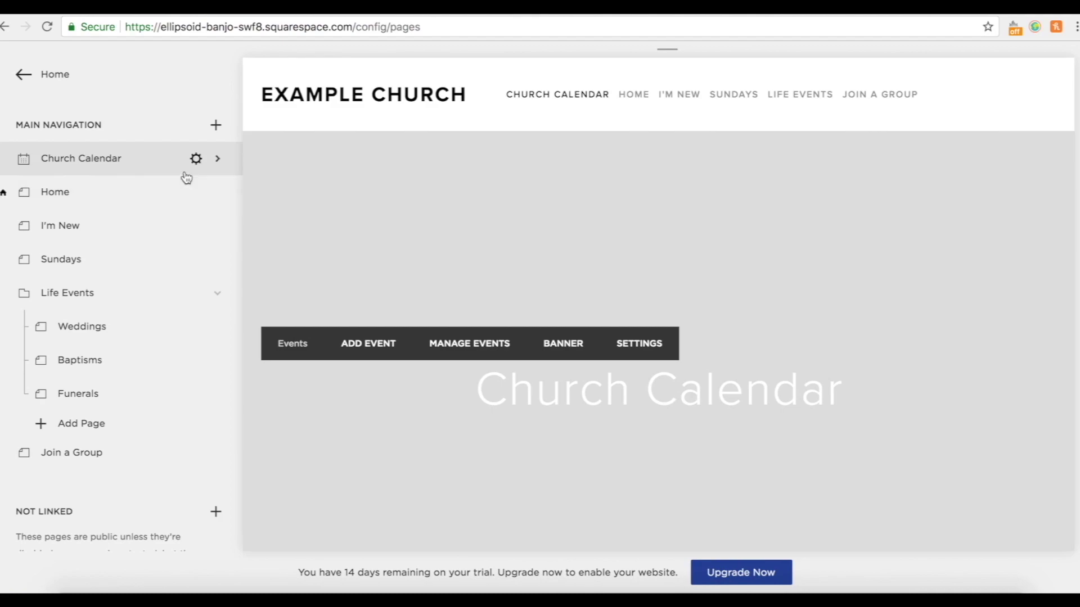
click(197, 159)
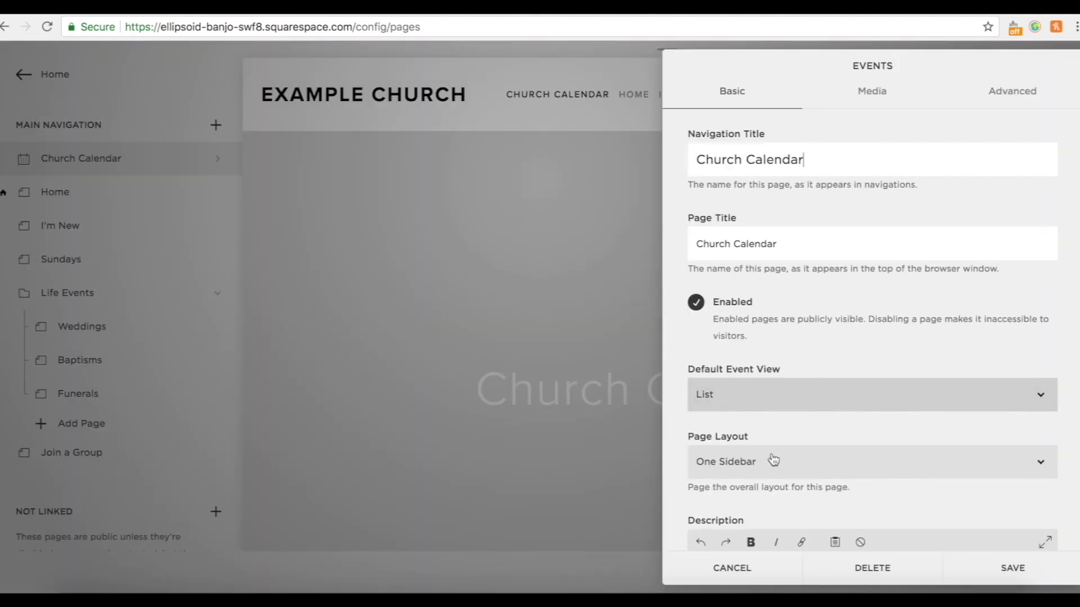
click(773, 450)
click(750, 485)
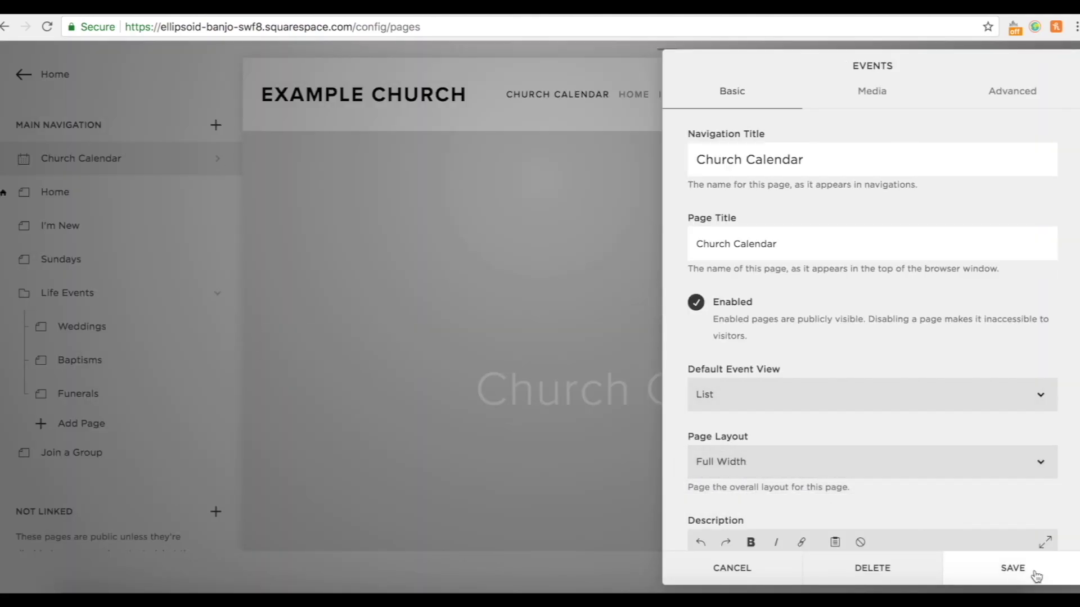
click(1034, 573)
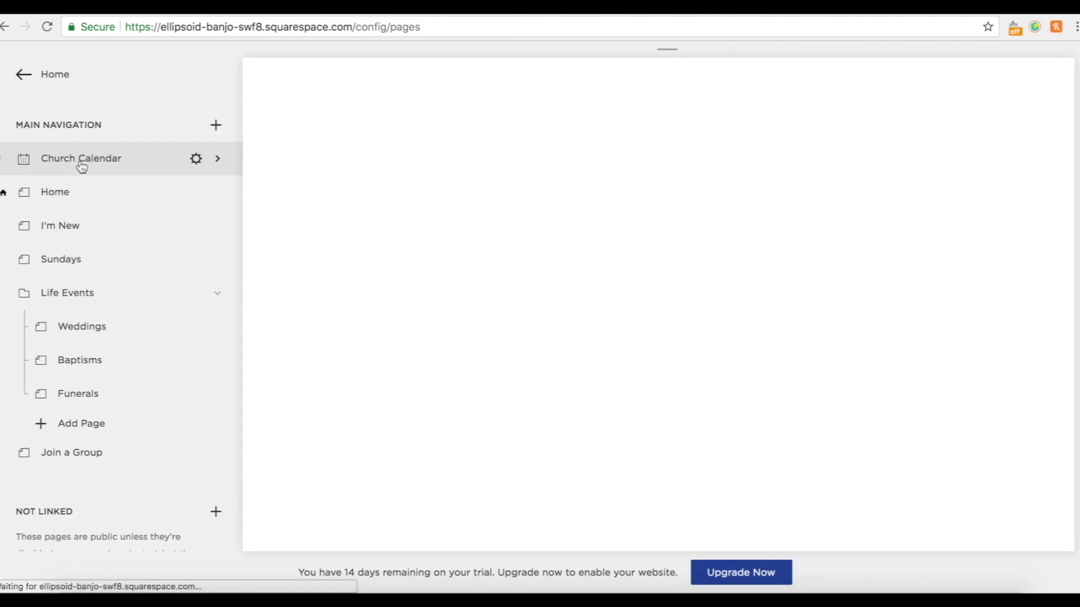
click(82, 164)
drag(81, 164, 75, 457)
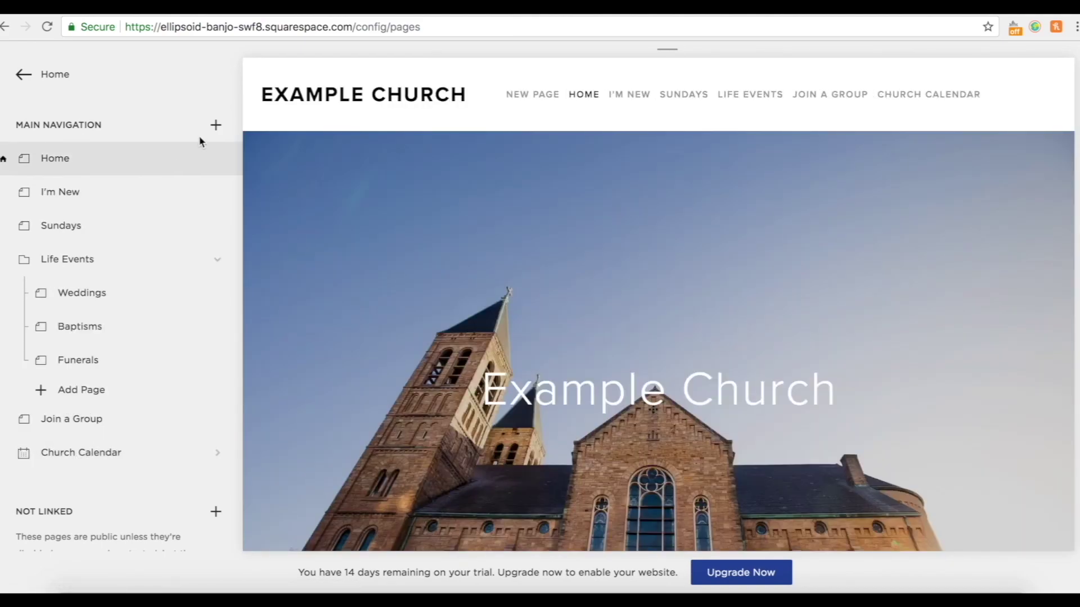
Add a standard 'Contact Us' page to the main navigation.
click(216, 127)
click(309, 206)
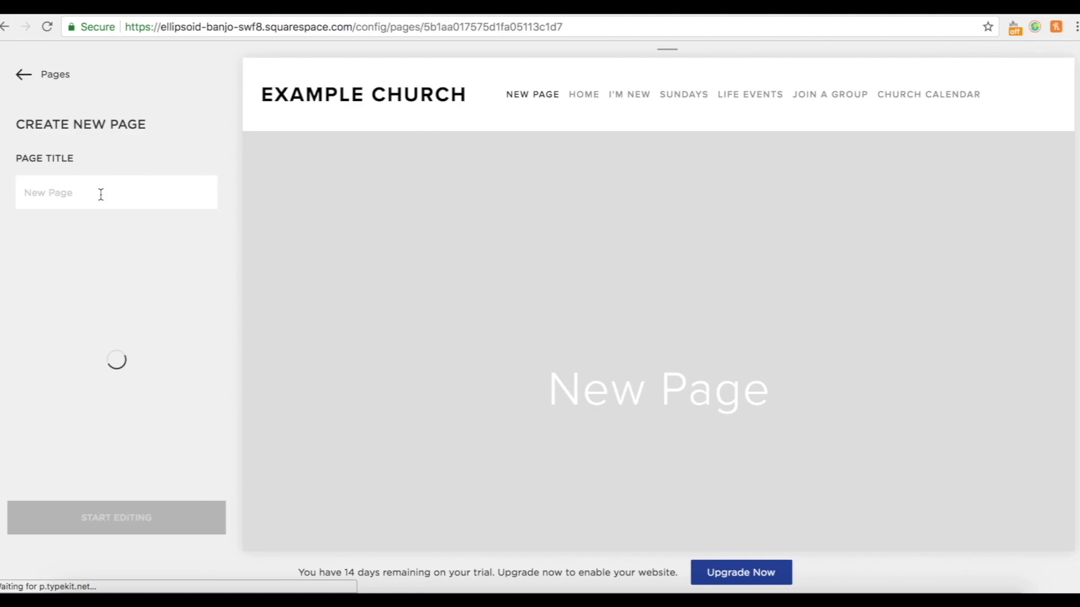
text(Contact)
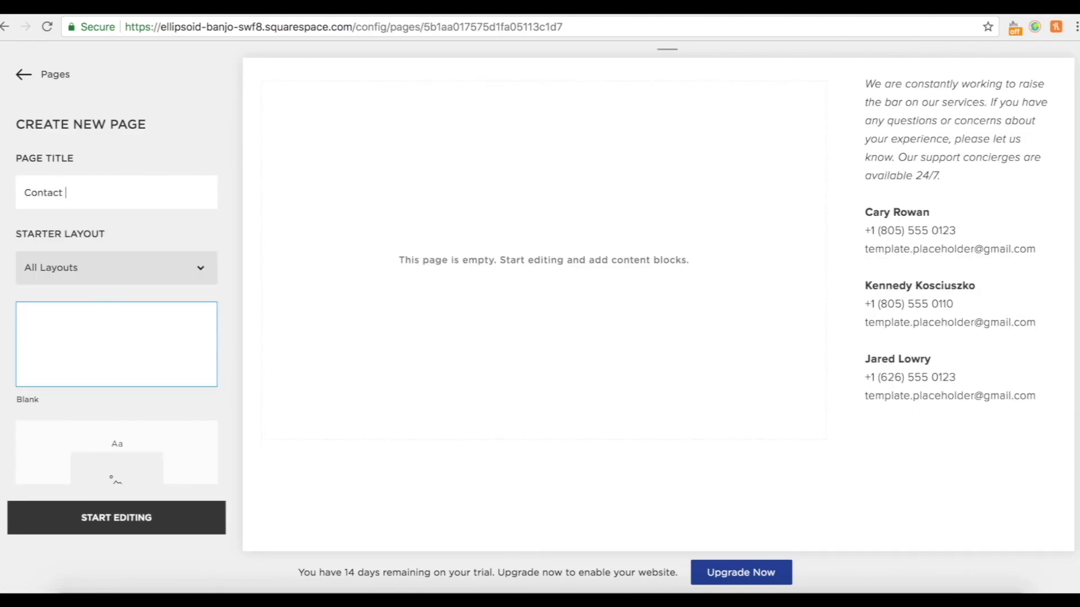
click(128, 519)
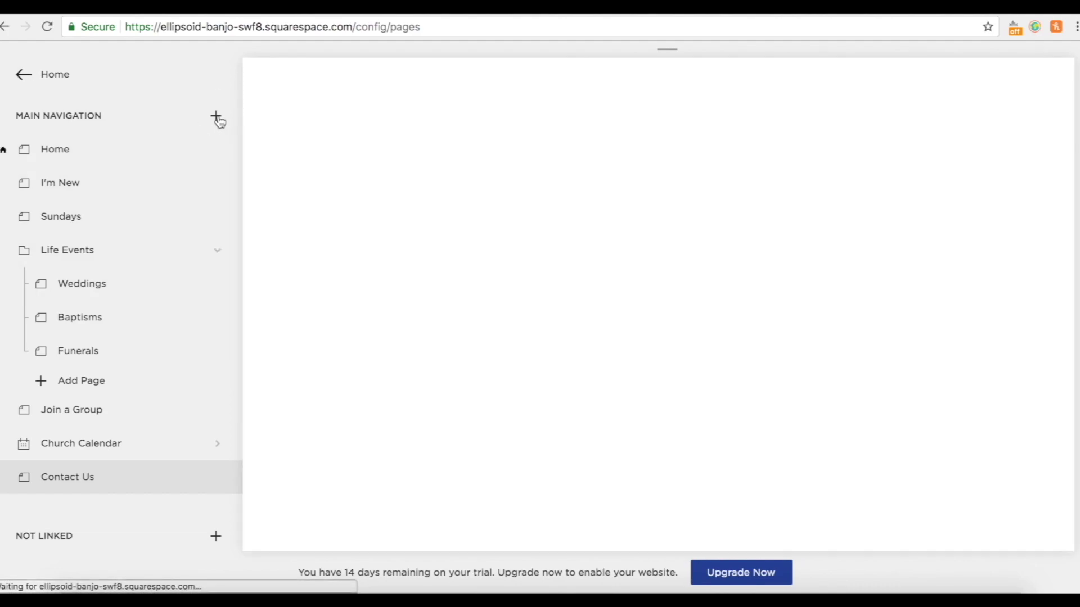
Add a blank 'Giving' page to the main navigation, then return to the Home page.
click(216, 116)
click(302, 175)
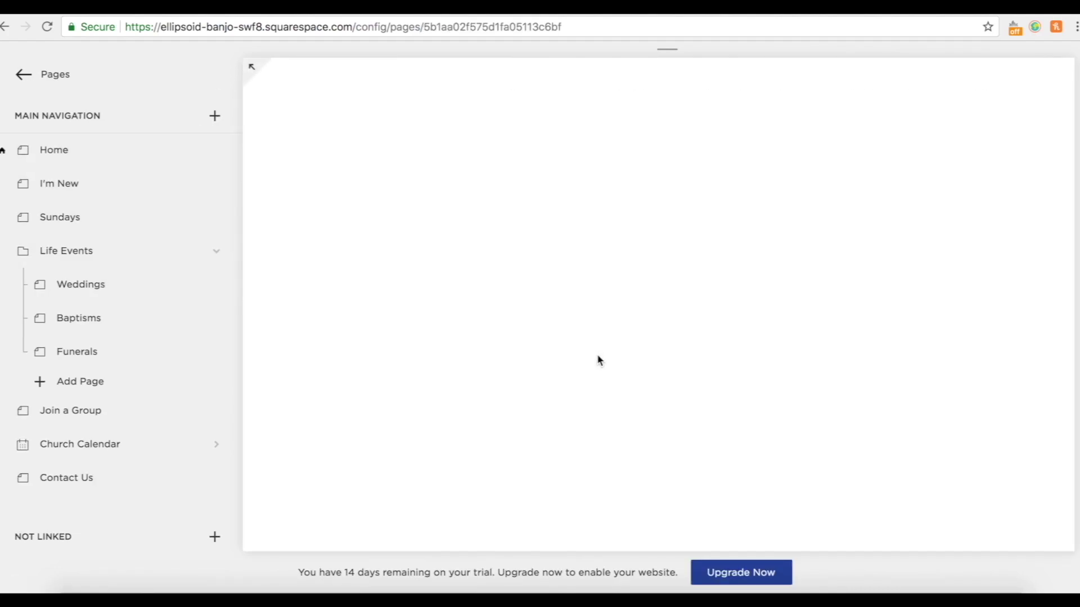
text(Giving)
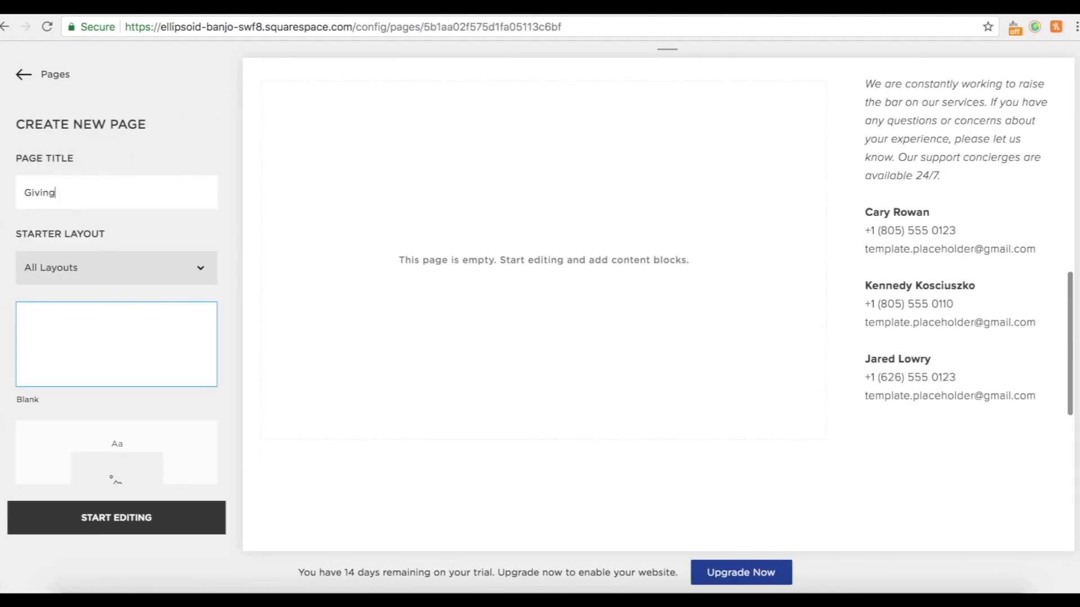
click(159, 519)
scroll(87, 265, up, 5)
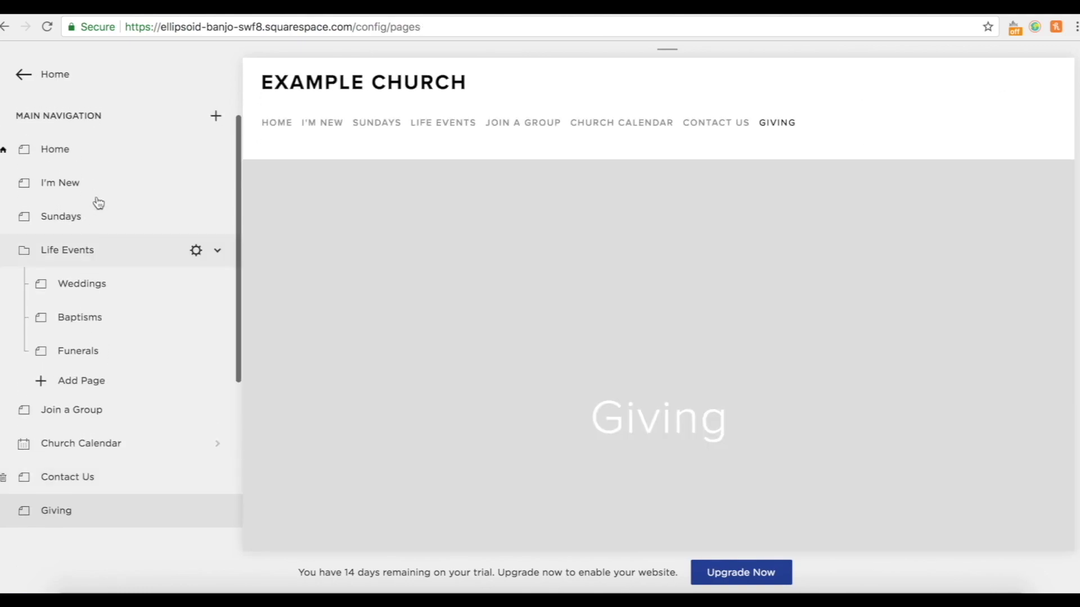
click(63, 170)
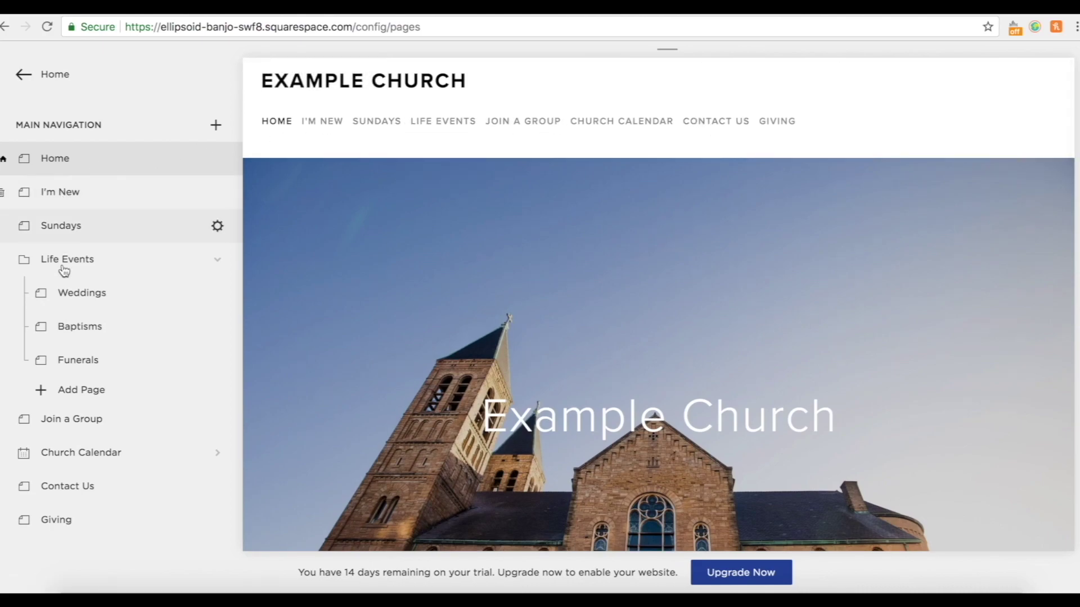
scroll(88, 504, down, 1)
scroll(90, 512, up, 1)
mouse_move(443, 122)
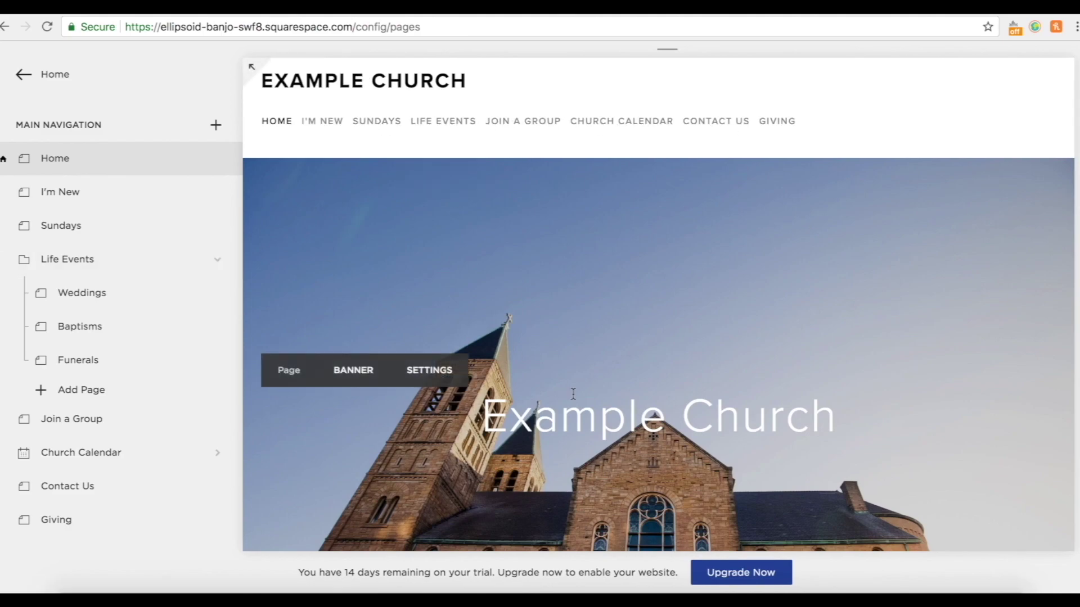
scroll(573, 398, down, 8)
scroll(572, 393, down, 12)
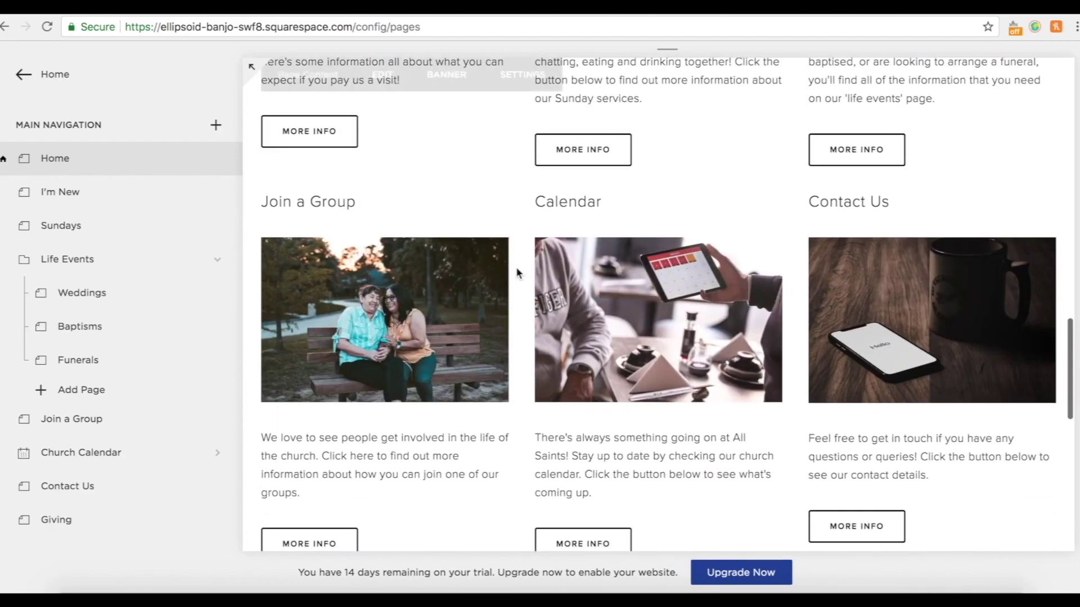
scroll(382, 317, up, 20)
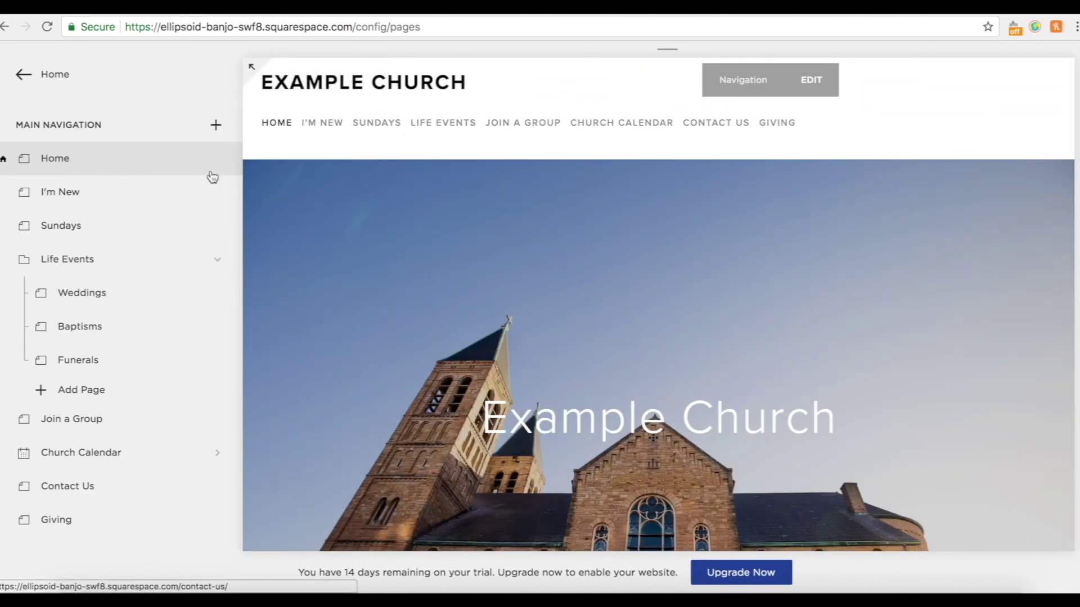
mouse_move(254, 83)
scroll(345, 376, down, 10)
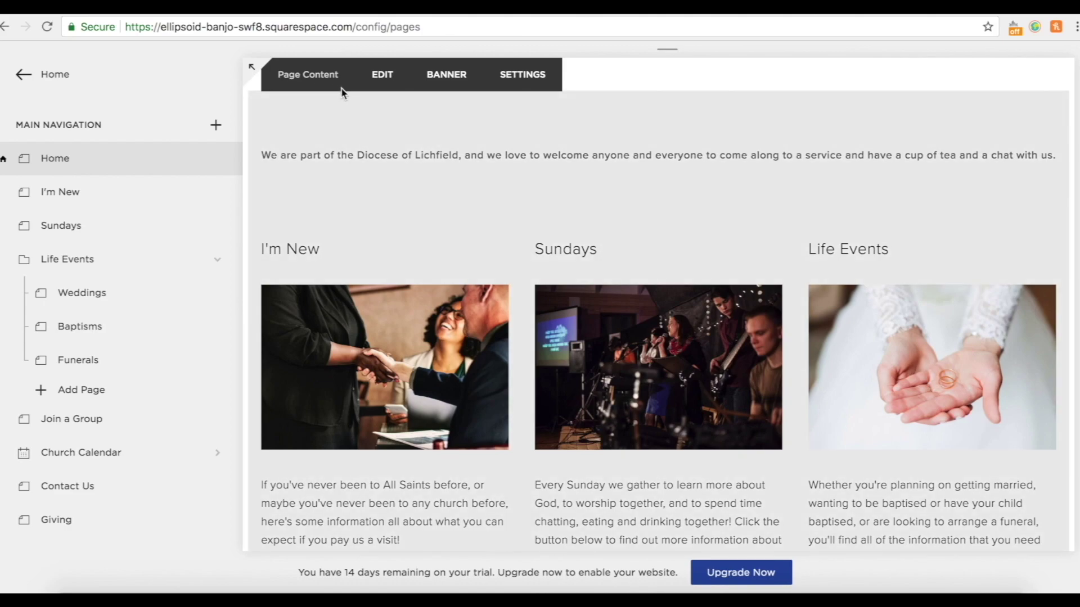
Edit the homepage content and bring up the I'm New image's design options.
click(394, 86)
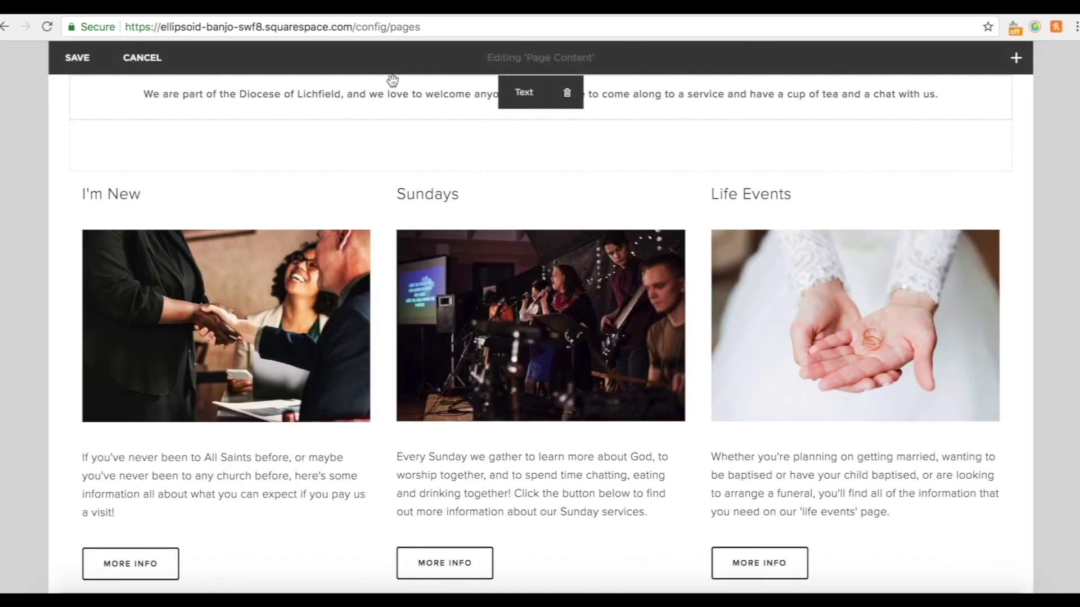
scroll(583, 422, down, 1)
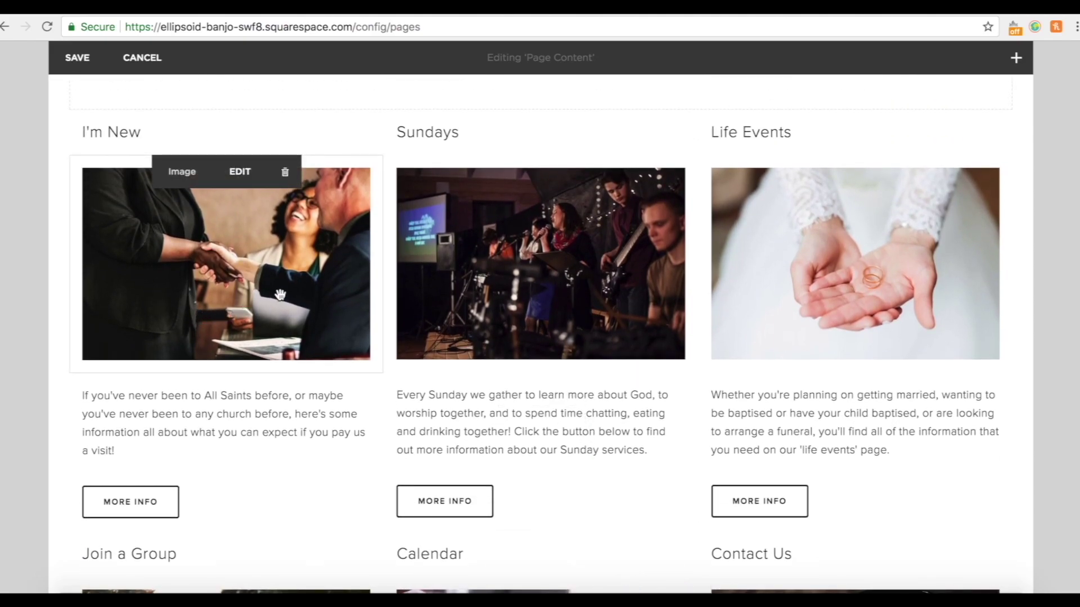
click(241, 173)
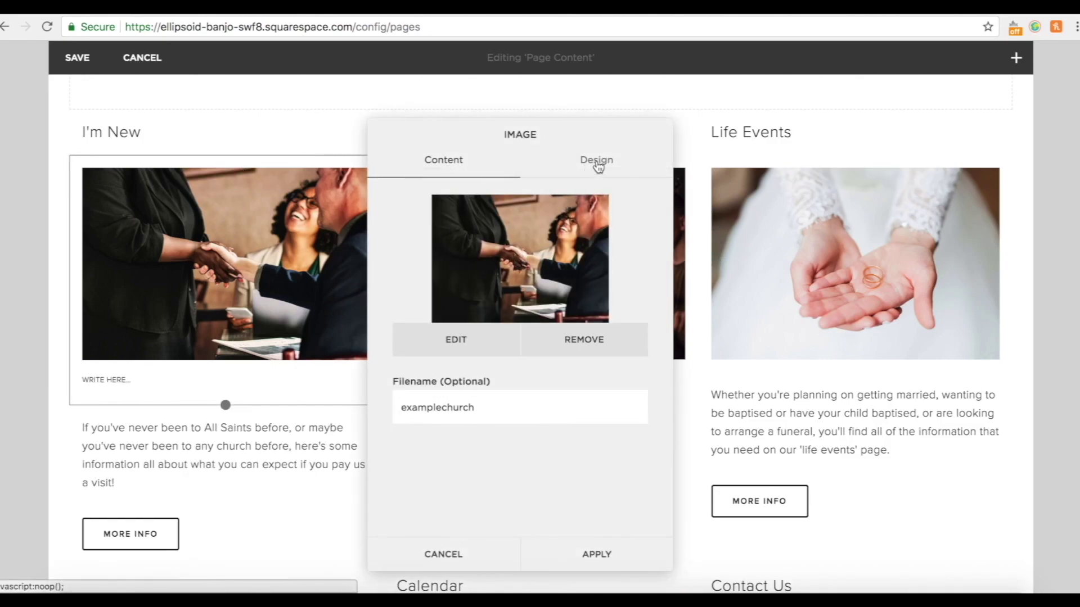
click(596, 162)
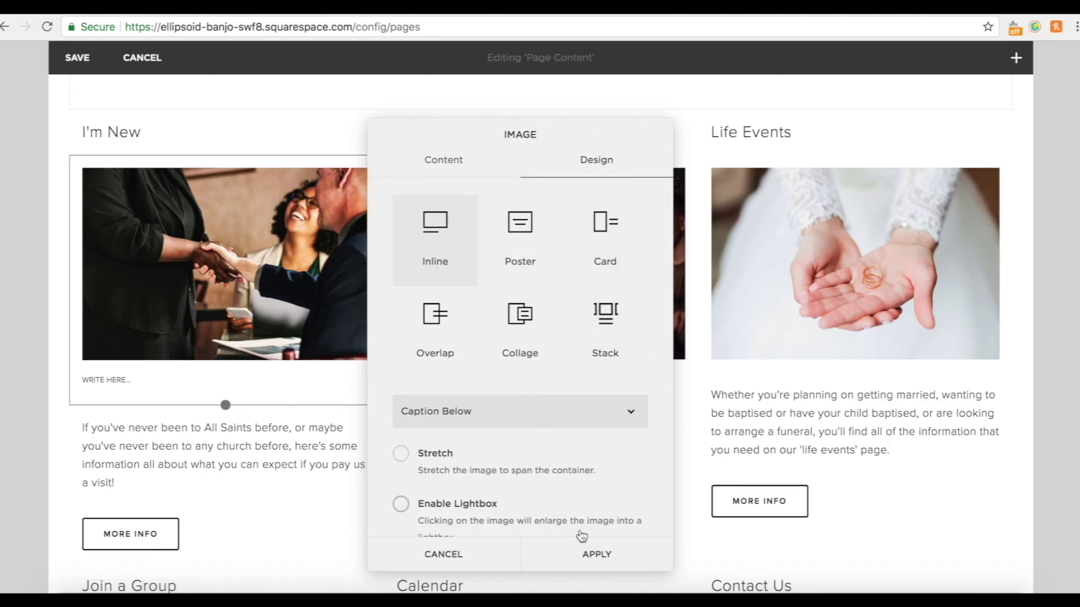
Set the I'm New image's clickthrough URL to the I'm New page and apply.
scroll(581, 534, down, 2)
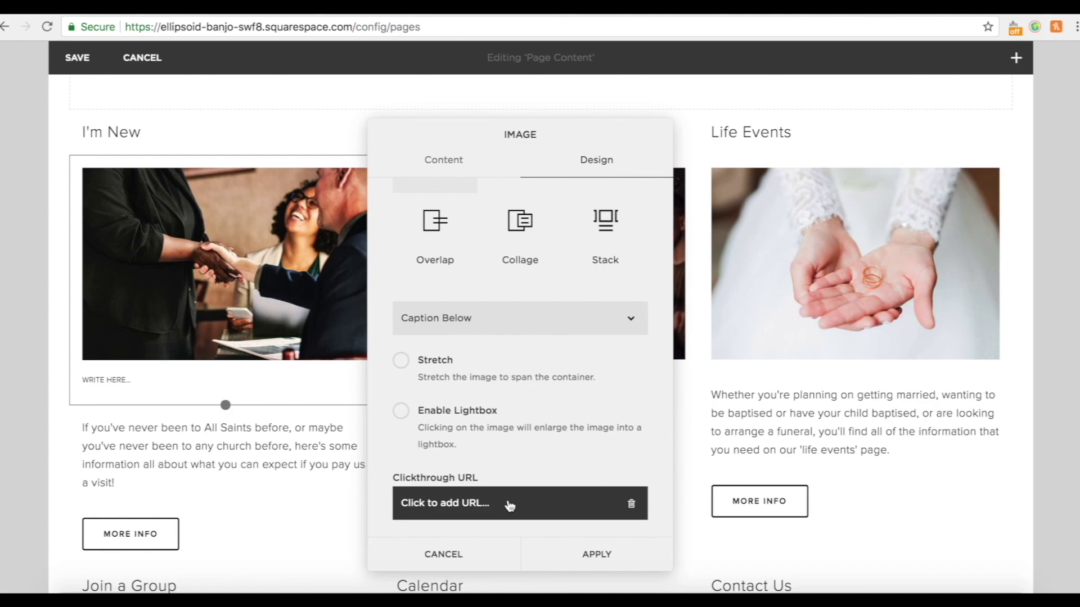
click(510, 504)
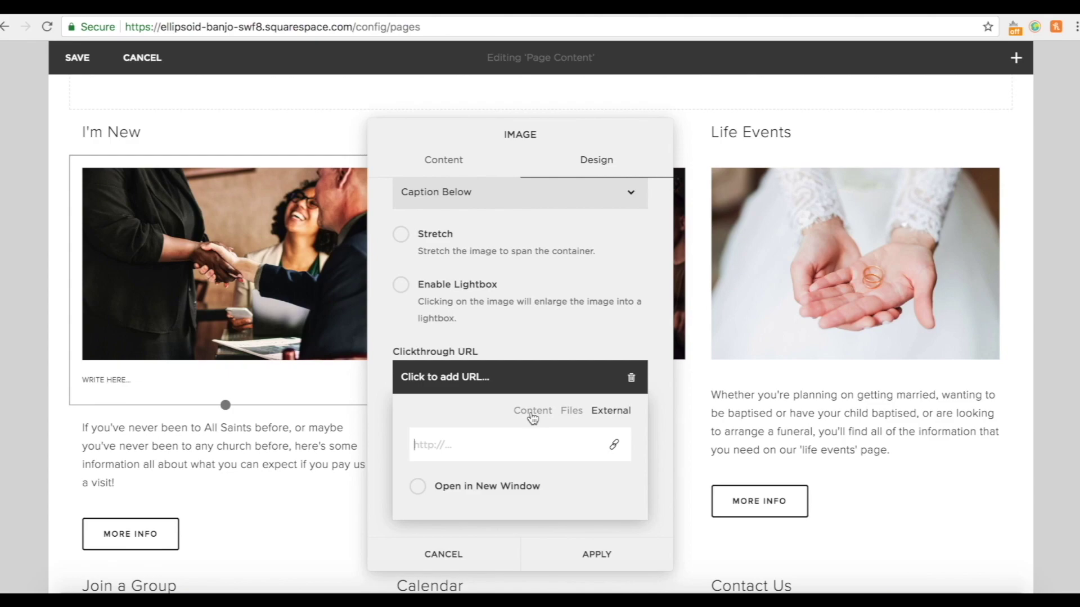
click(532, 415)
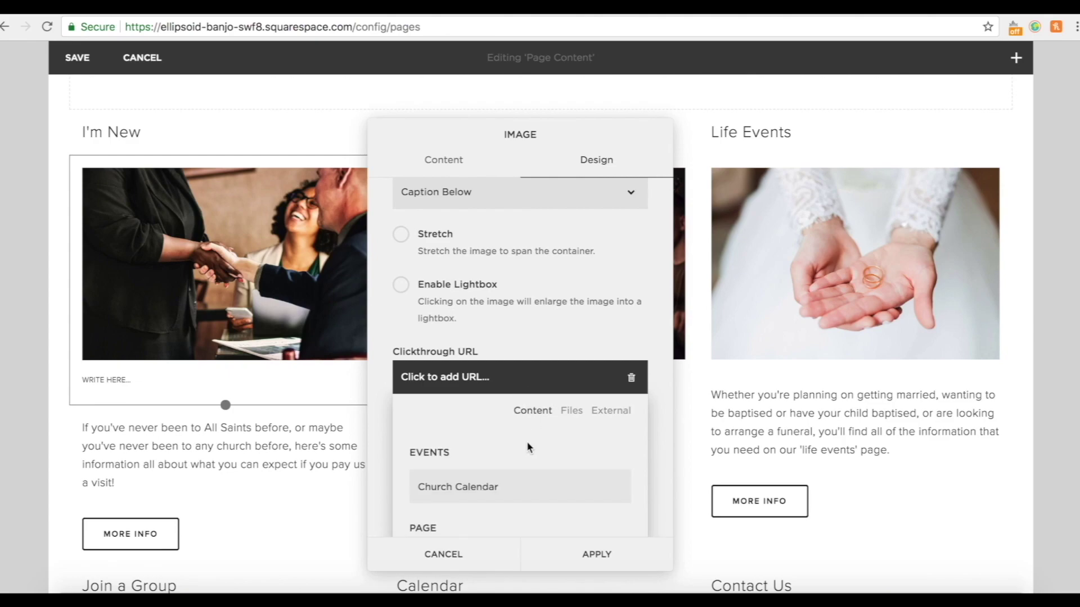
scroll(529, 448, down, 5)
scroll(528, 449, down, 3)
scroll(540, 509, up, 2)
scroll(489, 523, down, 5)
scroll(491, 526, up, 7)
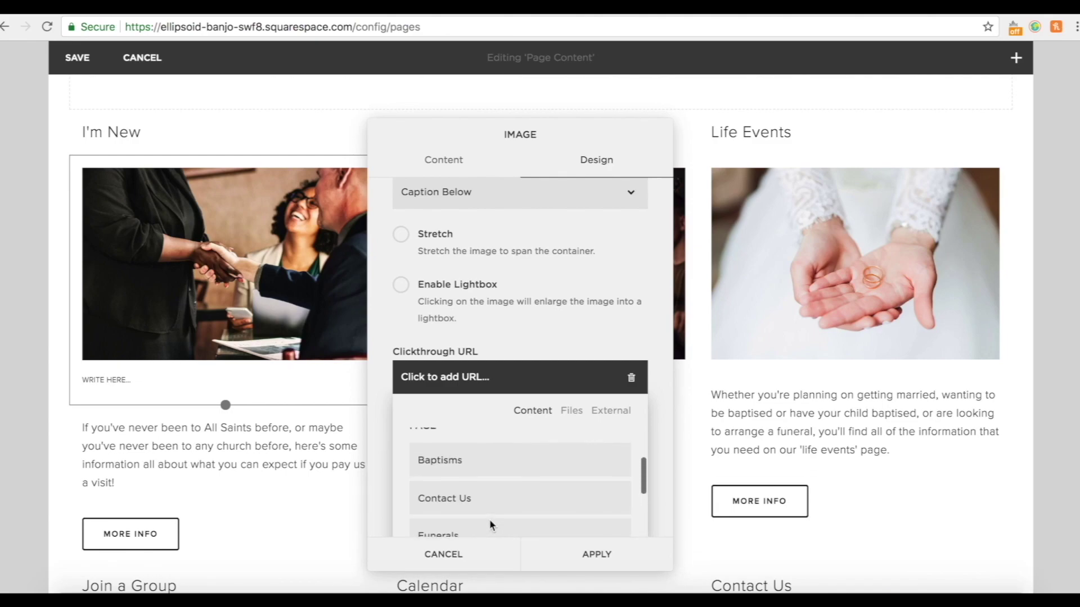
scroll(491, 525, up, 2)
scroll(487, 525, down, 5)
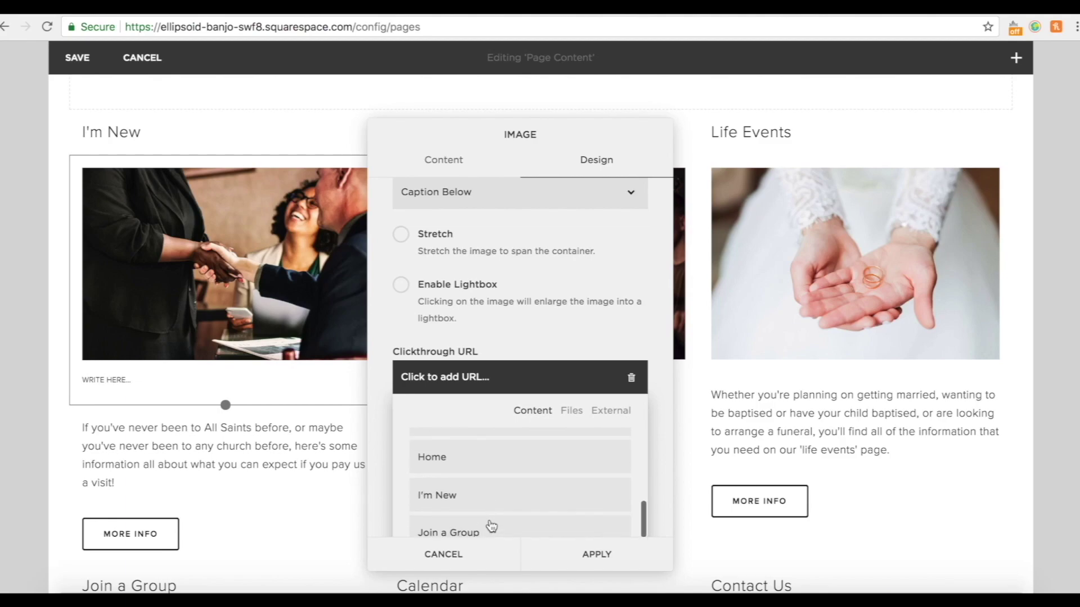
click(478, 474)
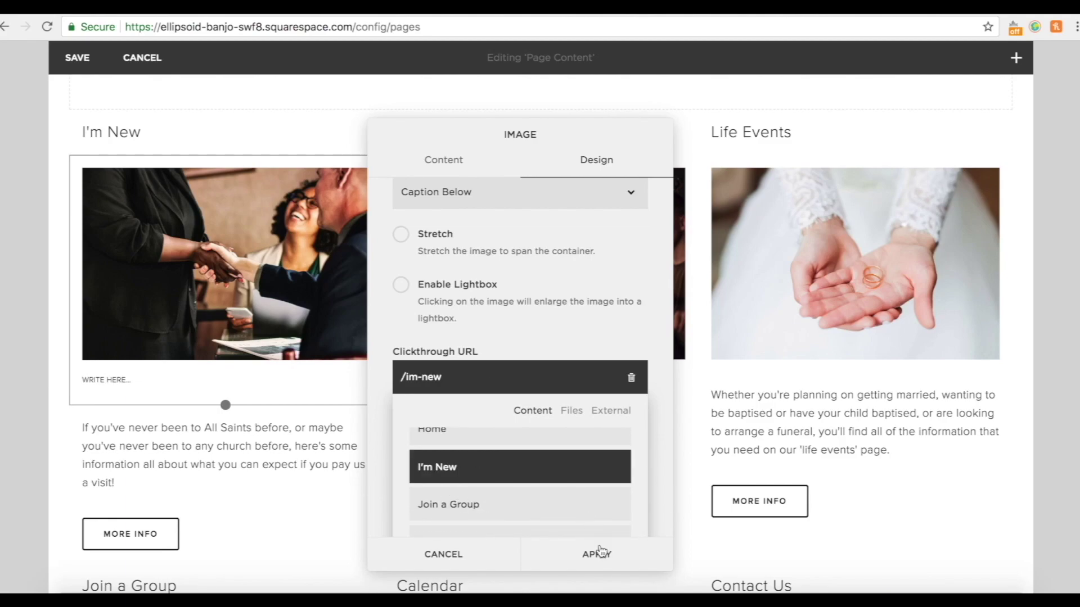
click(599, 566)
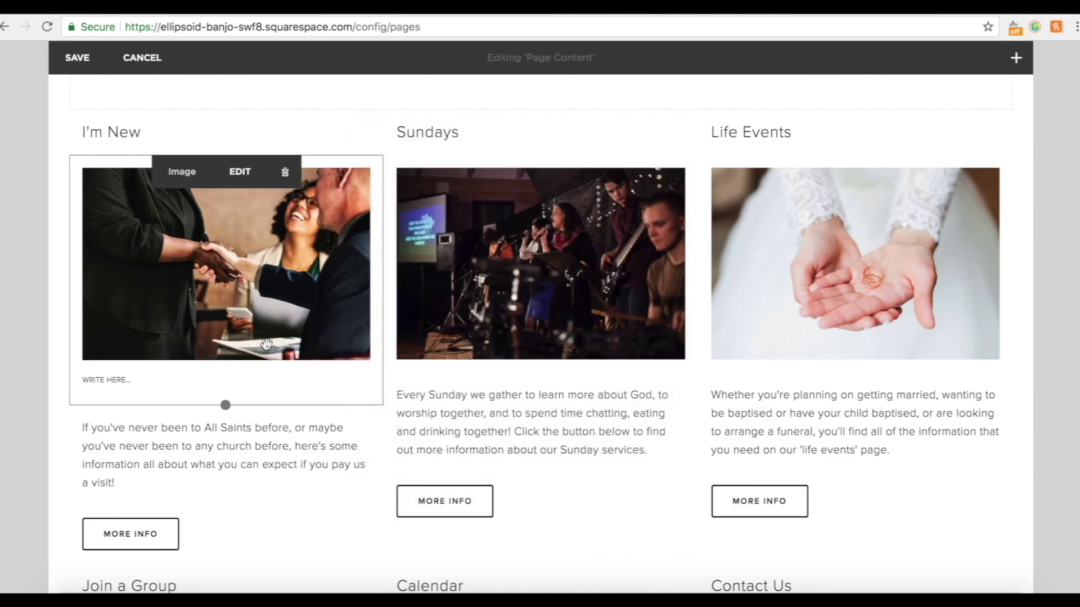
Link the I'm New More Info button to the I'm New page.
scroll(276, 475, down, 2)
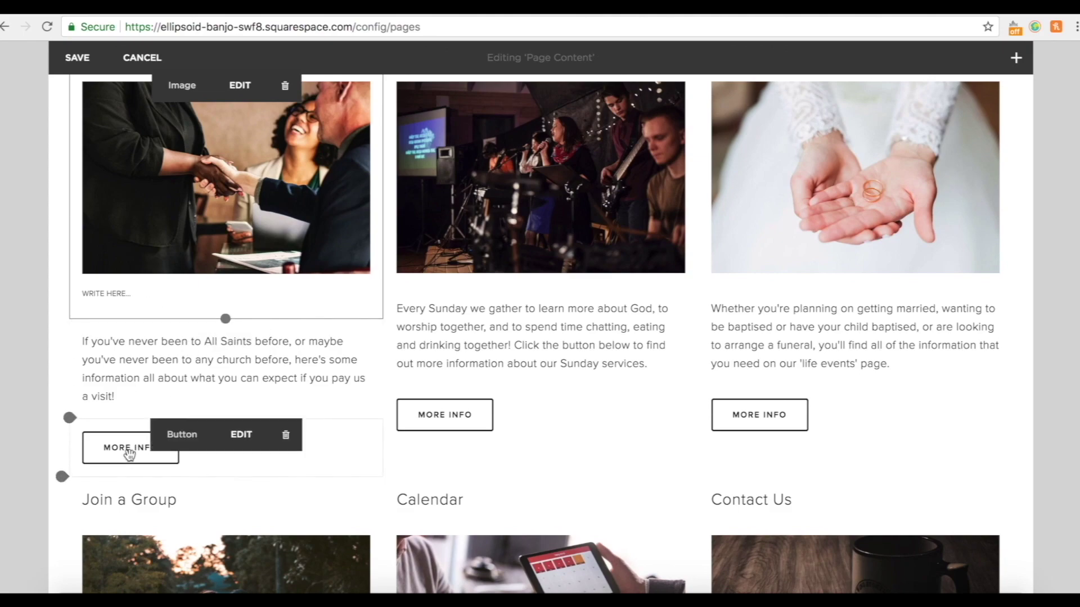
scroll(46, 243, up, 2)
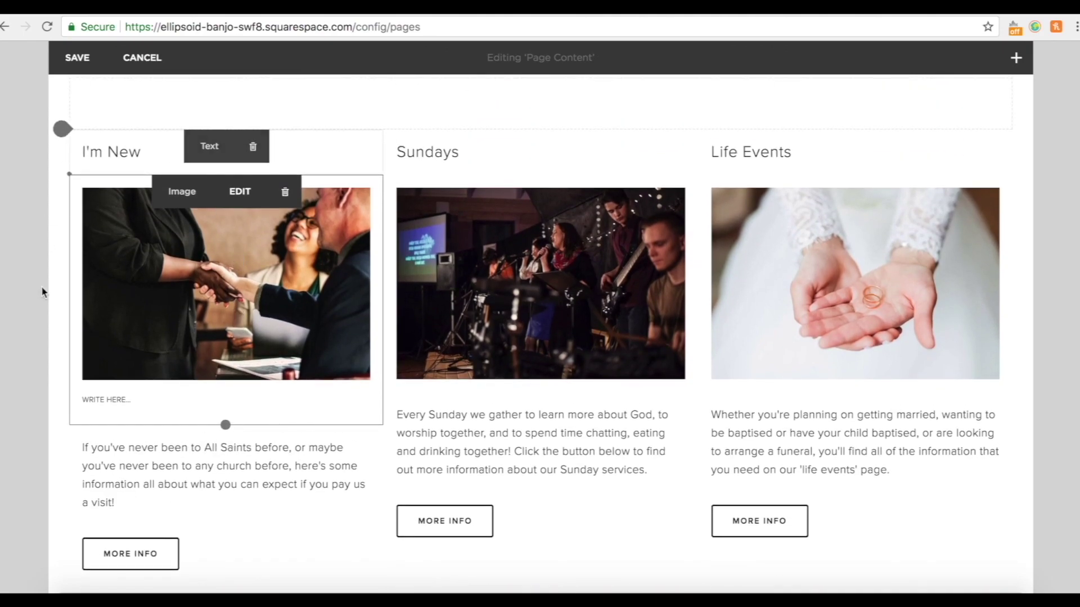
scroll(253, 472, down, 2)
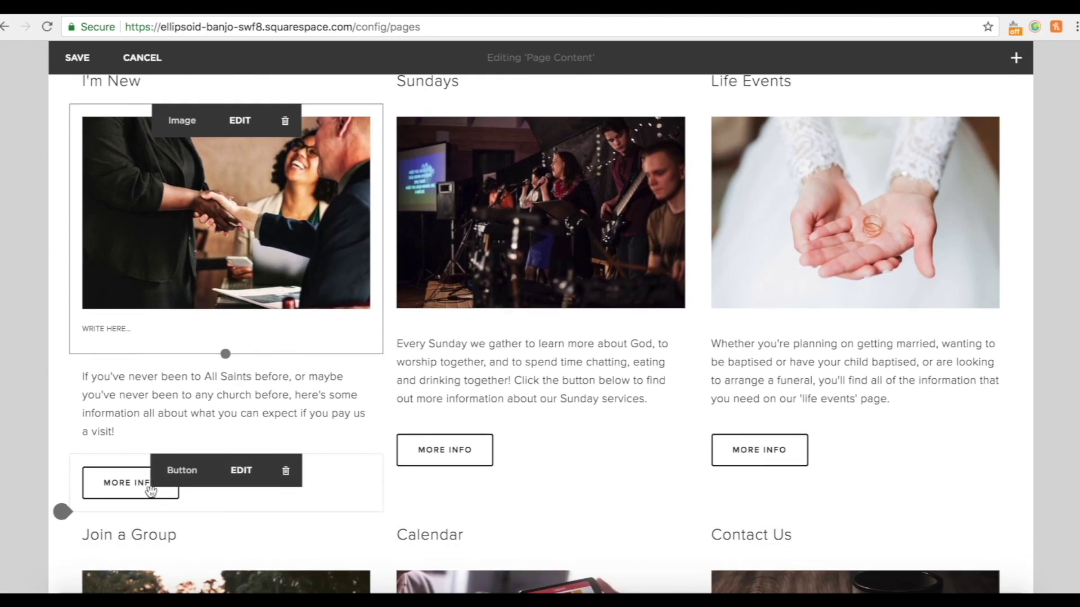
click(242, 471)
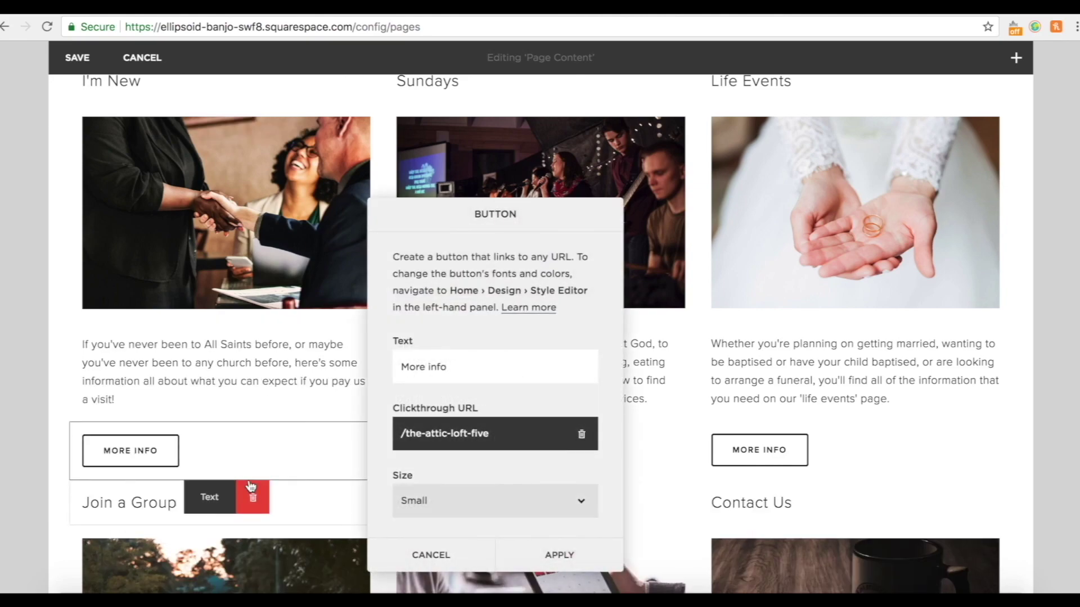
click(497, 440)
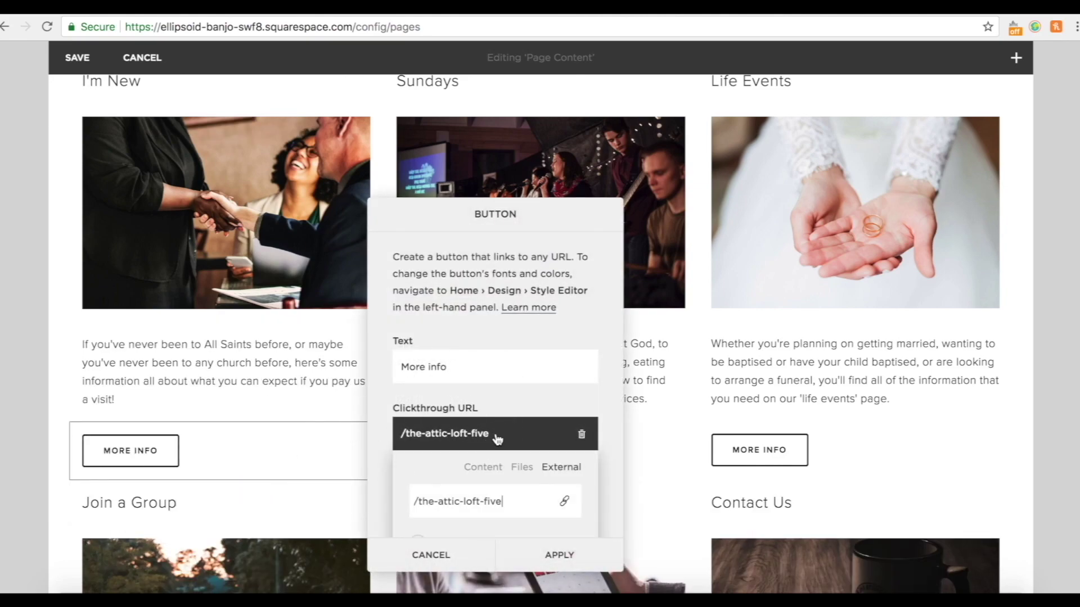
click(484, 467)
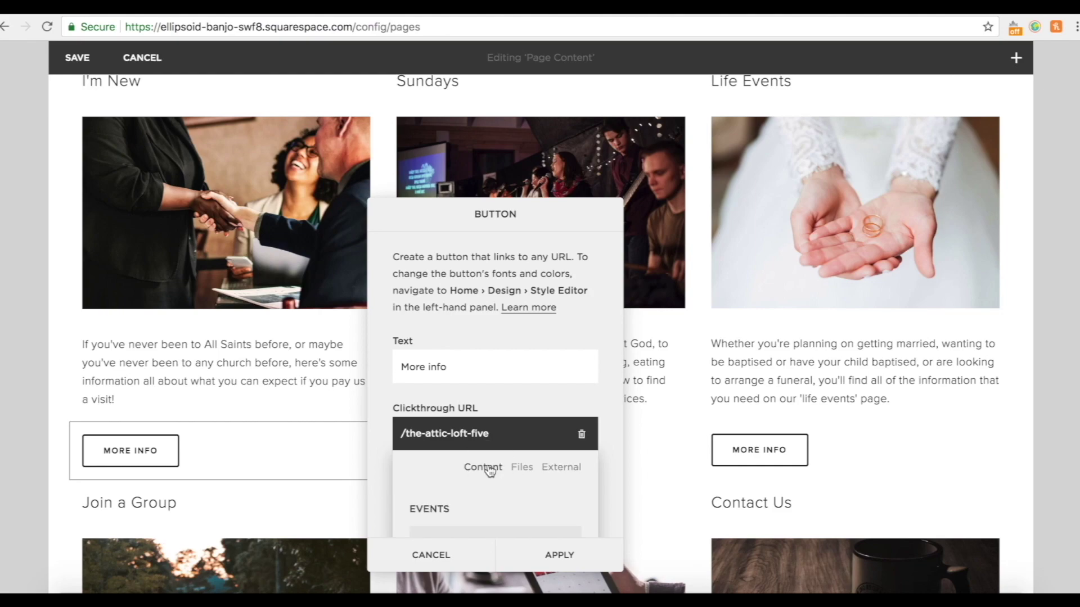
scroll(488, 464, down, 5)
scroll(488, 467, down, 2)
click(475, 472)
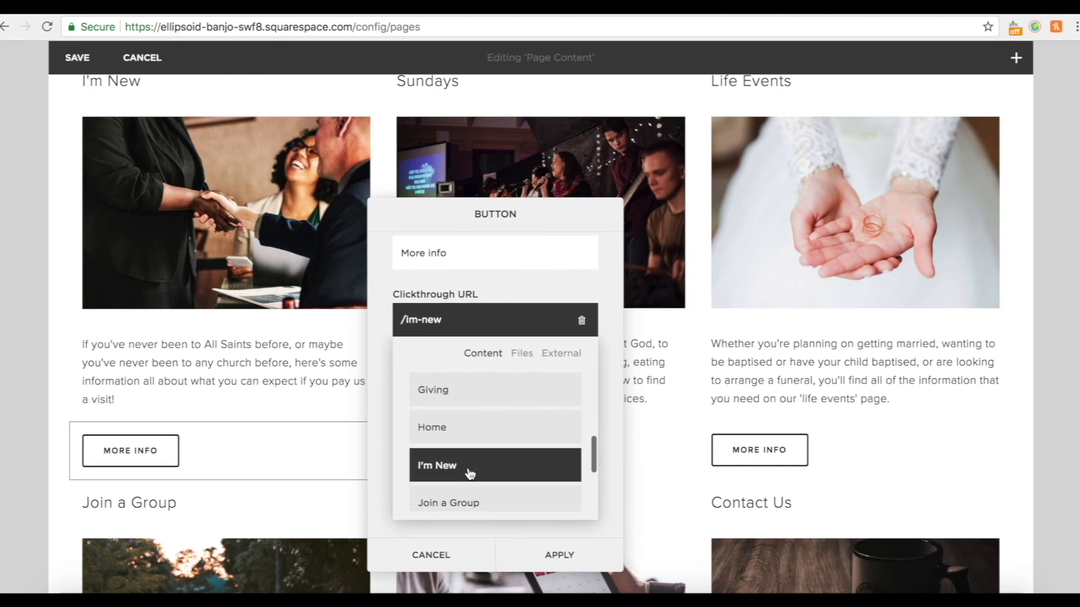
click(576, 553)
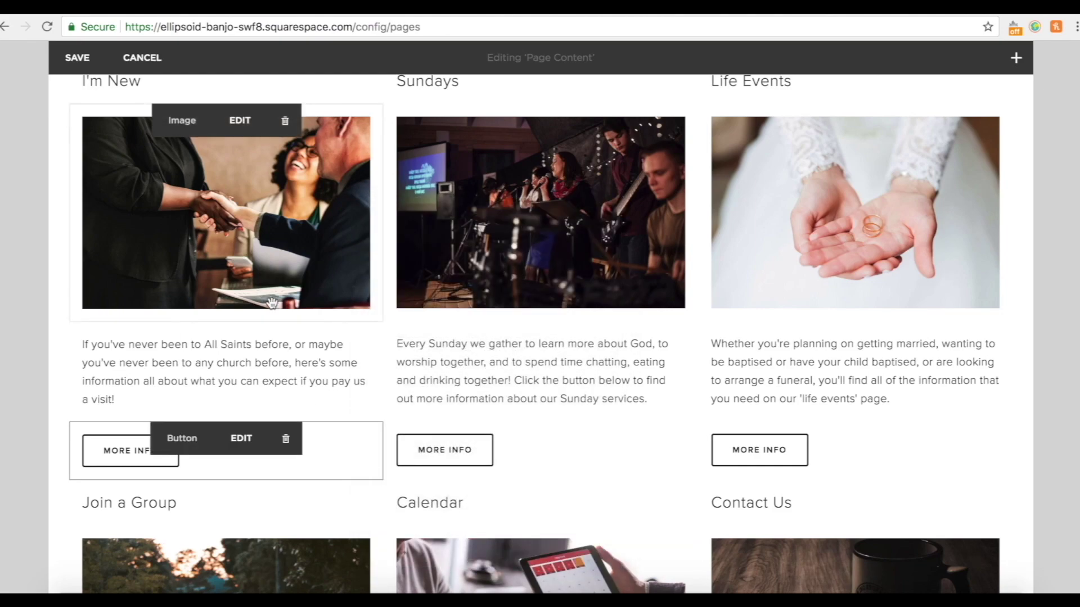
Set the Sundays image's clickthrough URL to the Sundays page.
scroll(364, 174, up, 1)
scroll(697, 282, down, 3)
scroll(697, 278, up, 2)
mouse_move(513, 160)
click(554, 121)
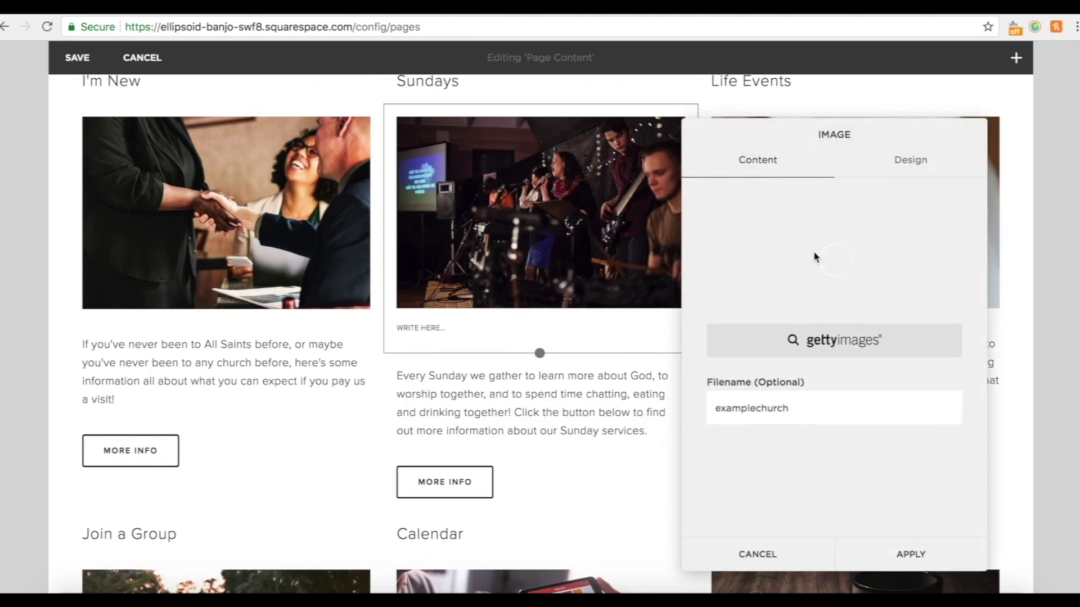
click(915, 168)
scroll(875, 397, down, 3)
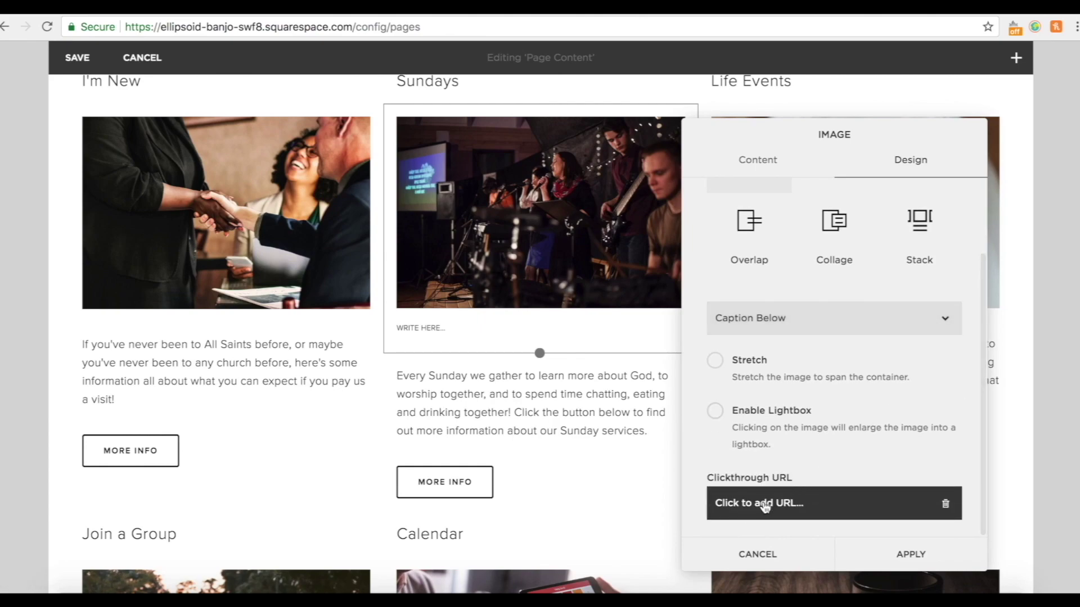
click(766, 505)
click(847, 413)
scroll(812, 499, down, 7)
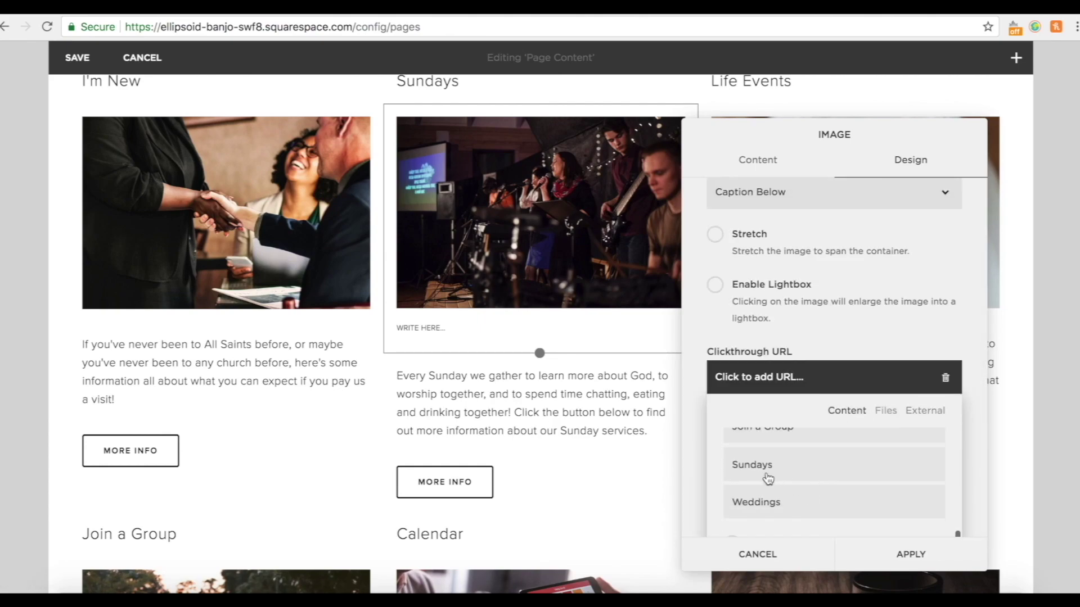
click(770, 478)
click(869, 563)
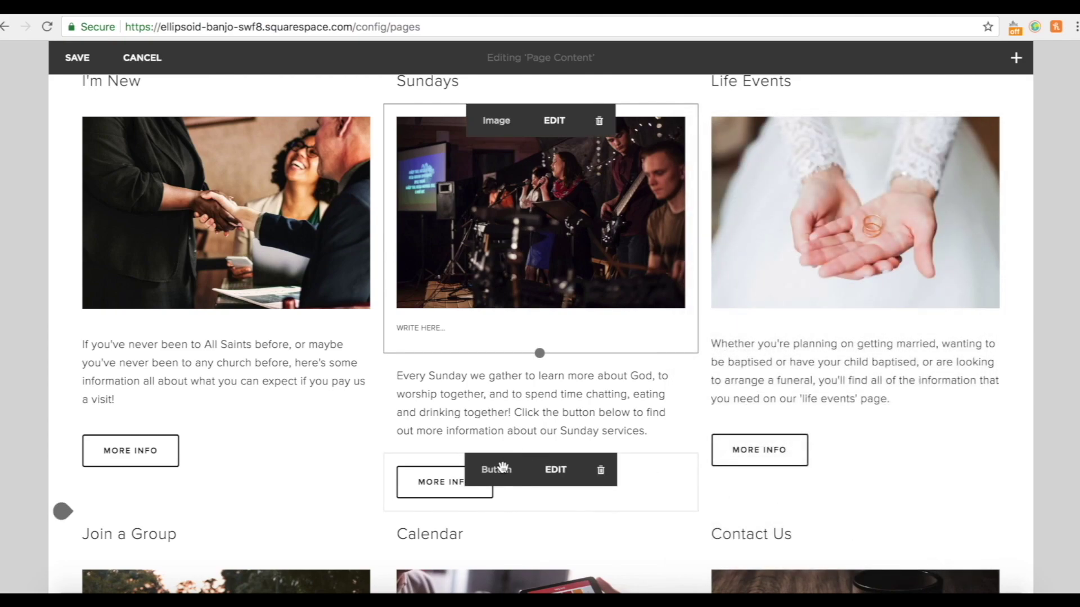
Replace the Sundays More Info button's old /the-woodhouse-five link with the Sundays page.
click(557, 471)
click(895, 436)
click(771, 433)
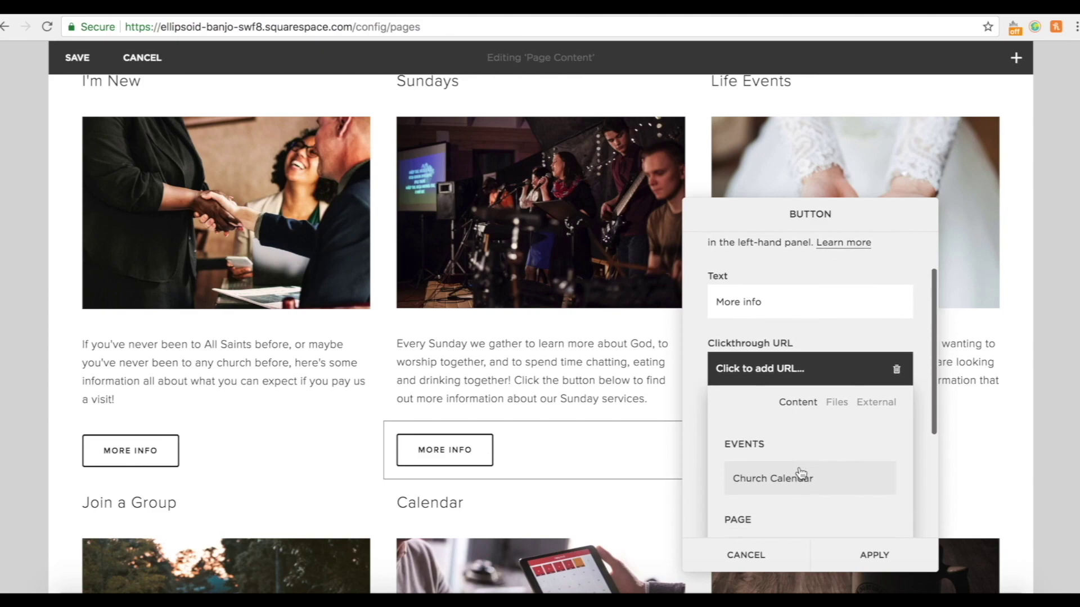
scroll(801, 472, down, 5)
click(750, 453)
click(885, 551)
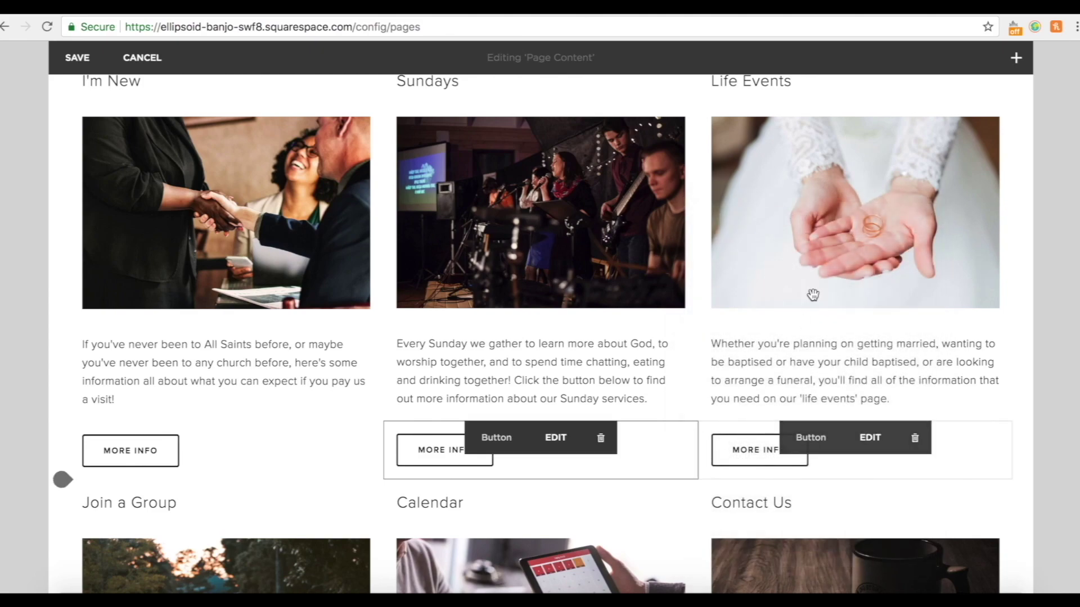
scroll(826, 256, up, 1)
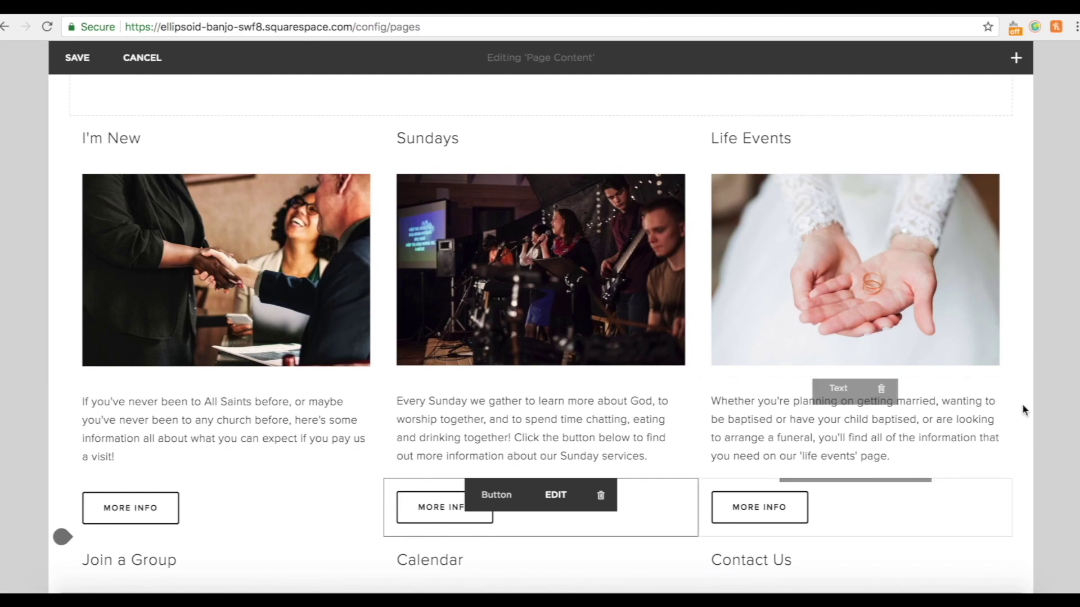
scroll(911, 495, down, 5)
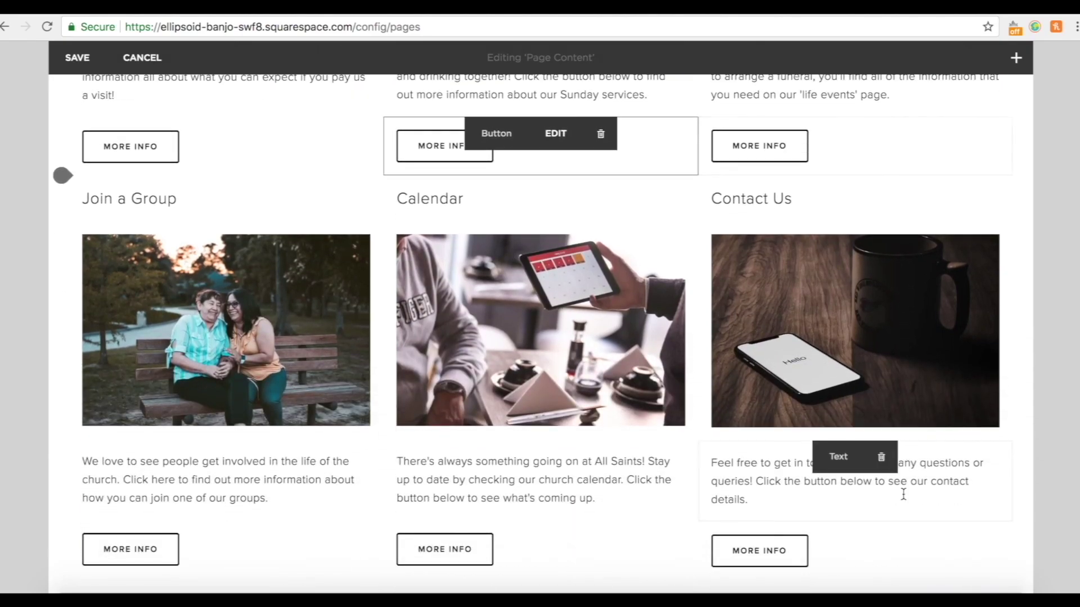
Set the Join a Group image's clickthrough URL to the Join a Group page.
scroll(903, 494, down, 1)
click(239, 166)
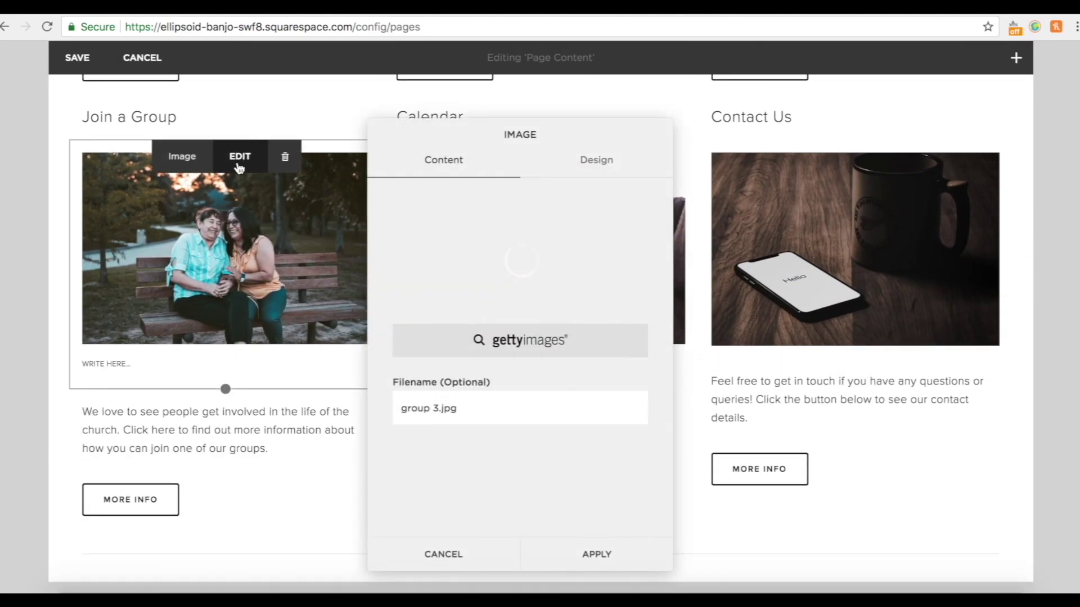
click(596, 161)
scroll(523, 495, down, 2)
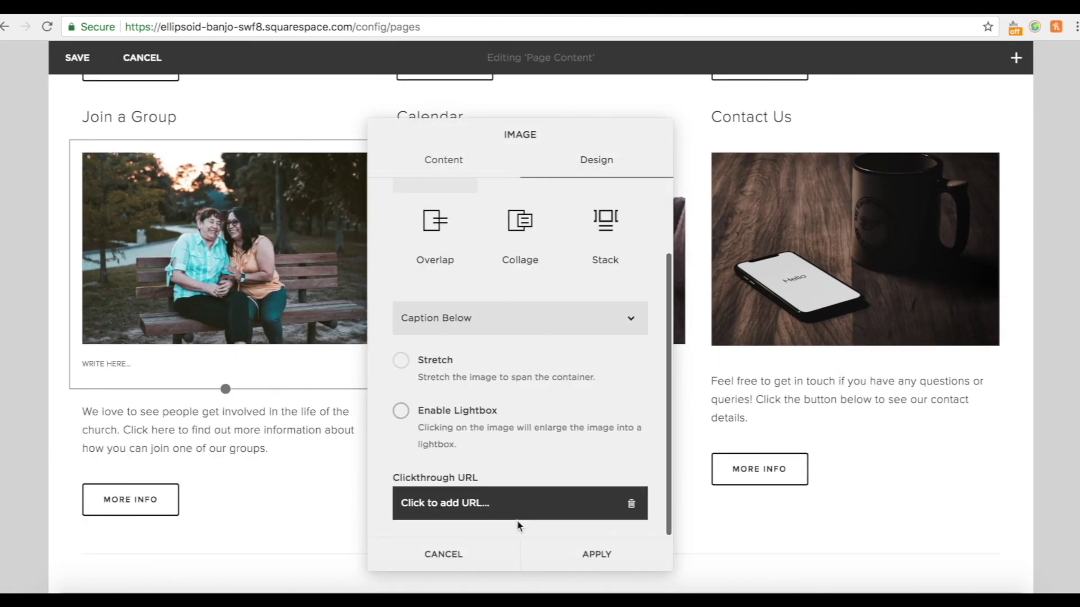
click(487, 506)
click(534, 411)
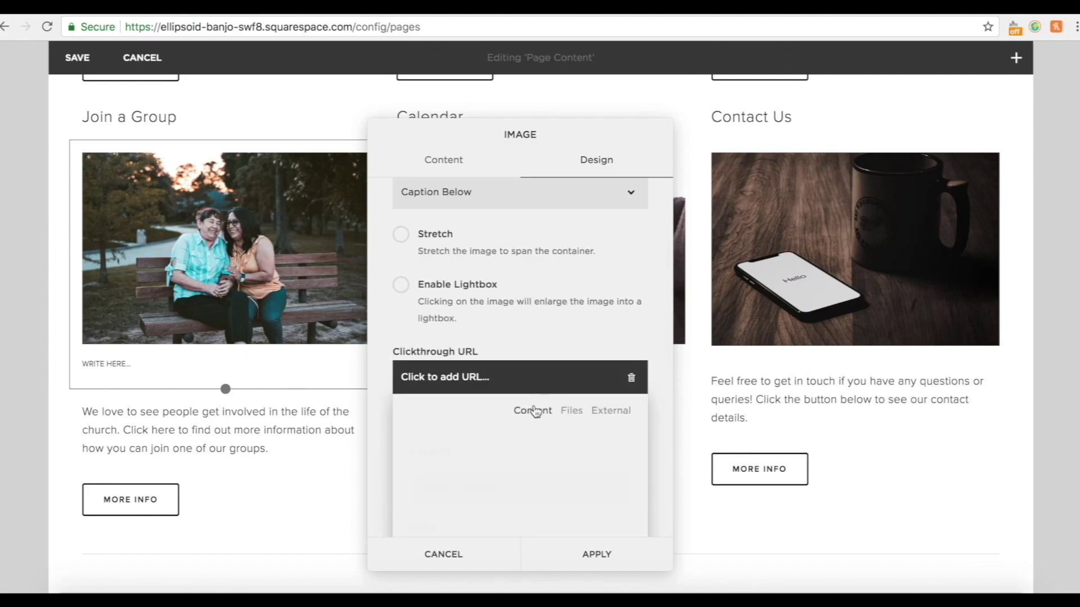
scroll(518, 479, down, 5)
scroll(519, 485, down, 1)
click(515, 482)
click(610, 562)
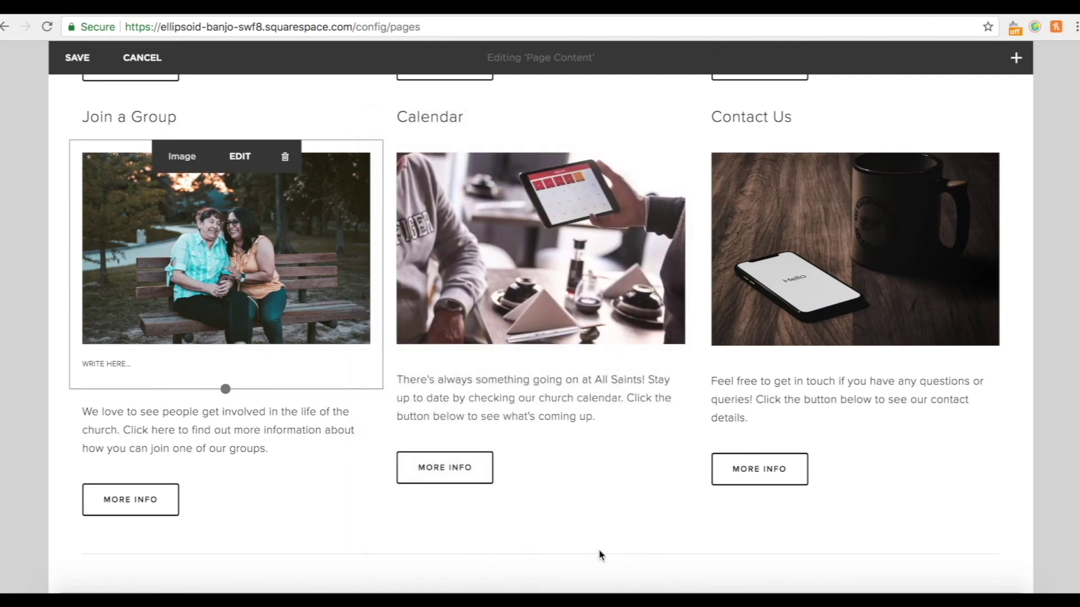
Point the Join a Group More Info button to /join-a-group.
click(242, 491)
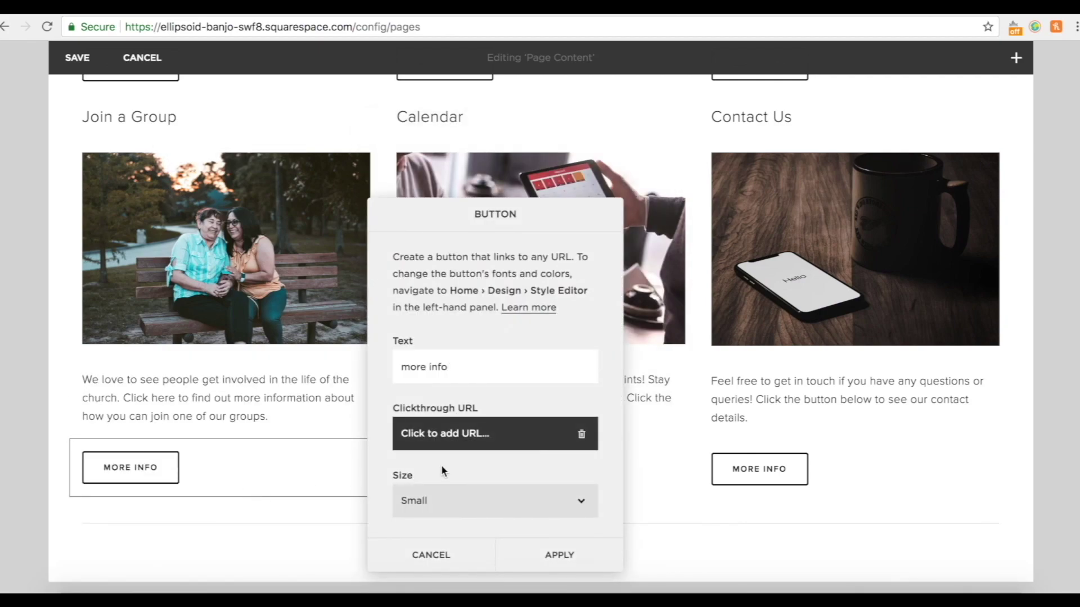
click(472, 444)
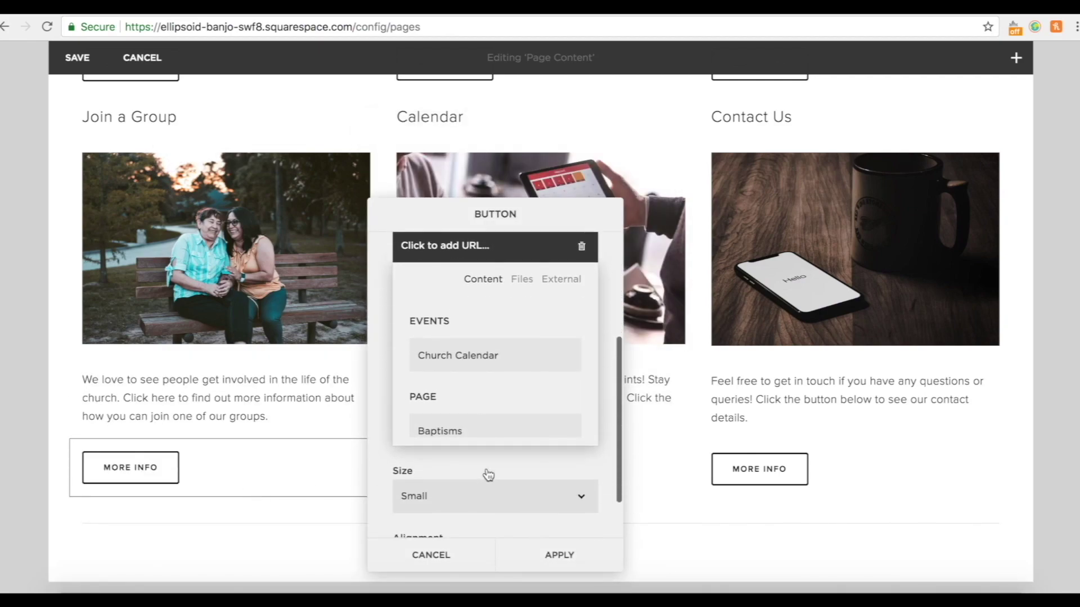
scroll(488, 472, down, 1)
scroll(482, 361, down, 4)
scroll(471, 399, down, 2)
click(457, 352)
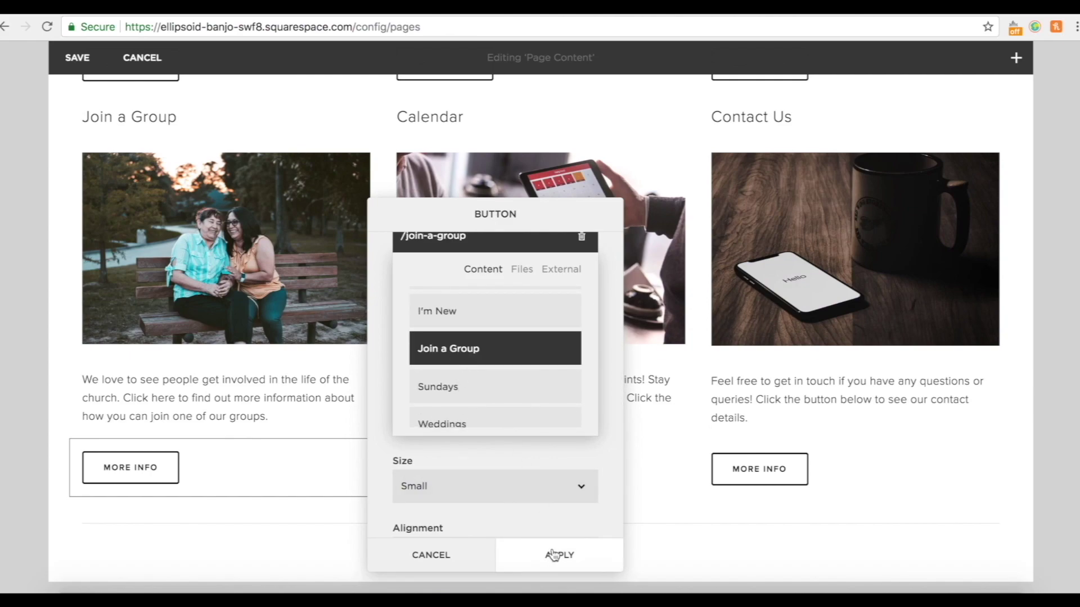
click(556, 555)
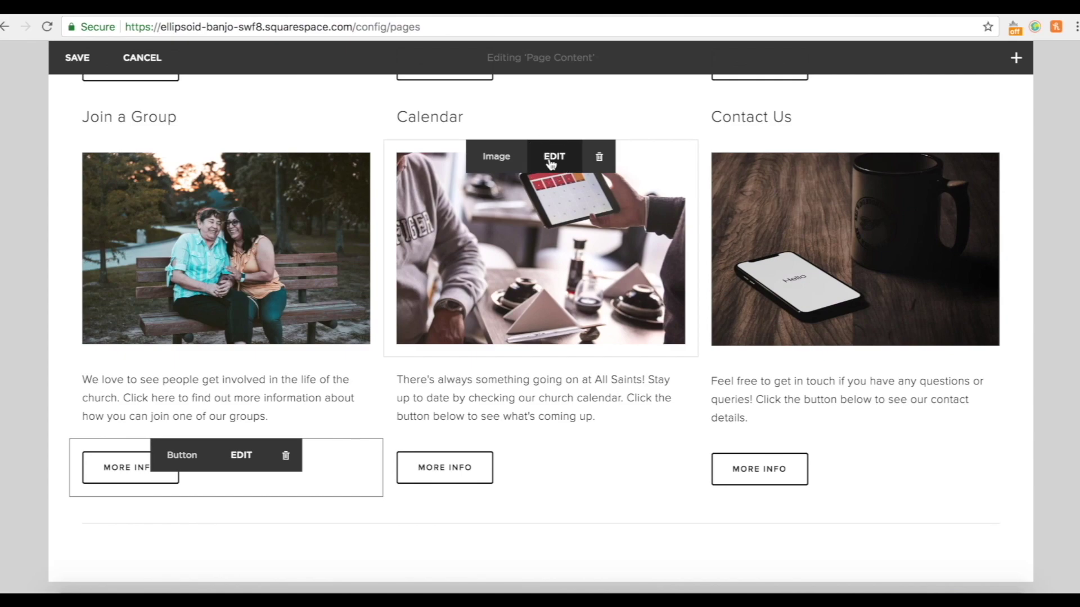
Set the Calendar image's clickthrough URL to the Church Calendar page.
click(552, 158)
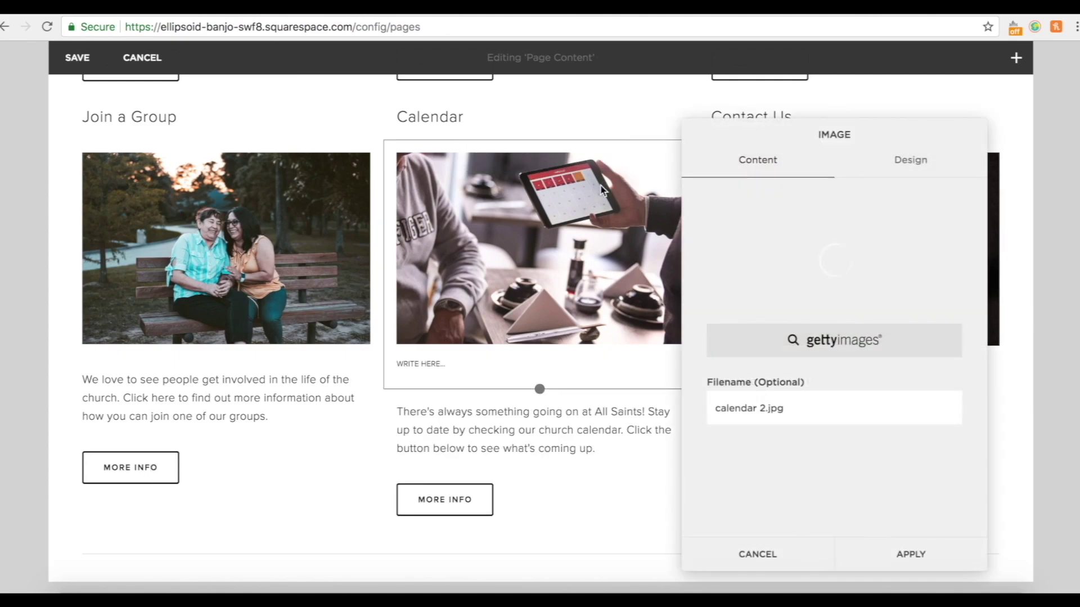
click(910, 161)
scroll(860, 413, down, 2)
click(834, 414)
scroll(832, 464, down, 3)
scroll(831, 466, up, 2)
click(831, 466)
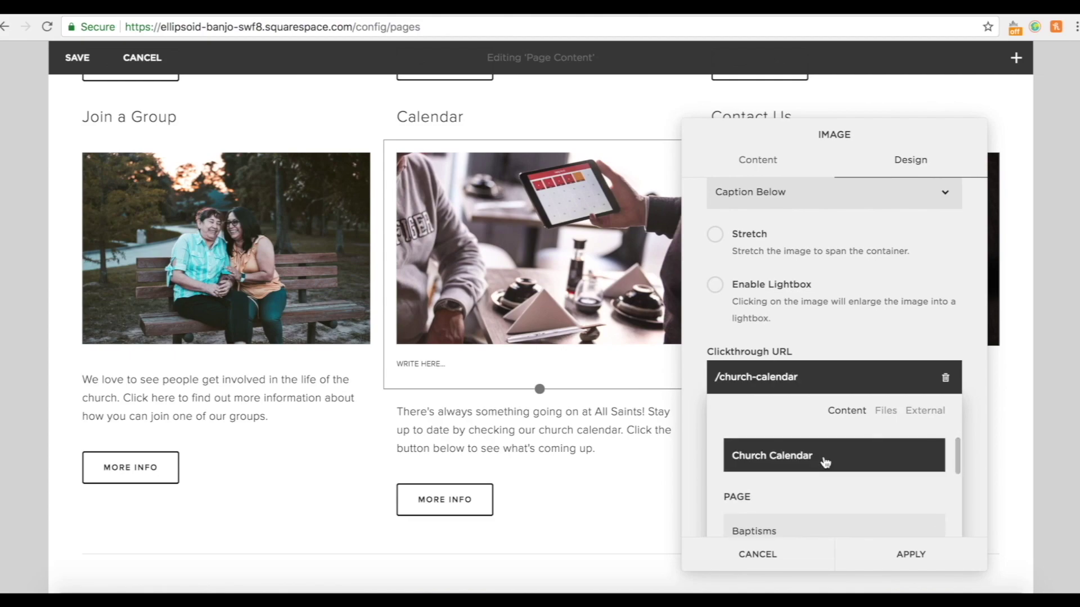
click(939, 556)
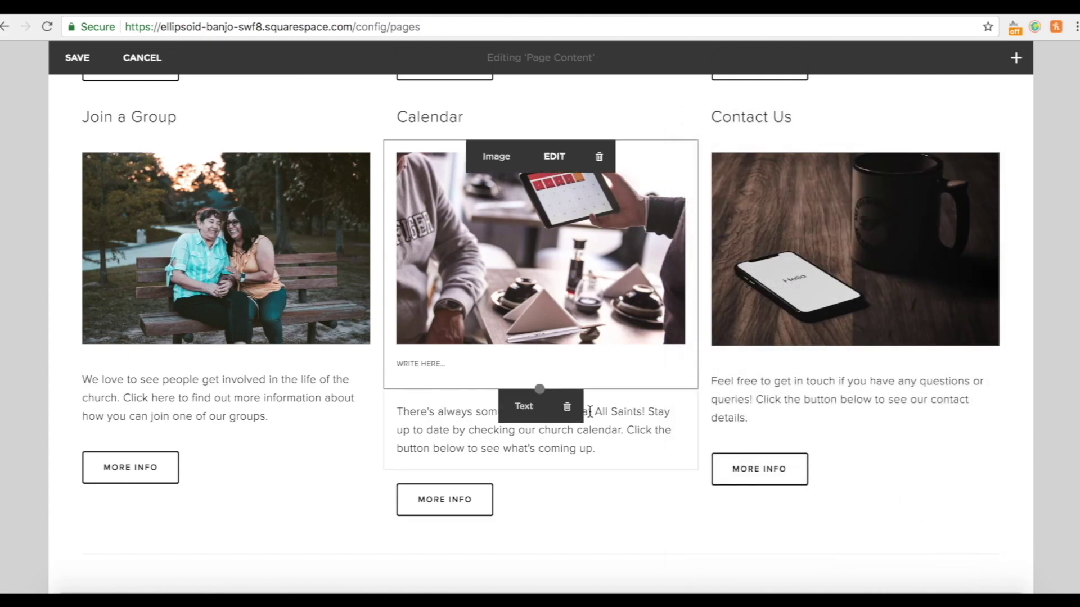
Link the Calendar More Info button to /church-calendar.
click(555, 484)
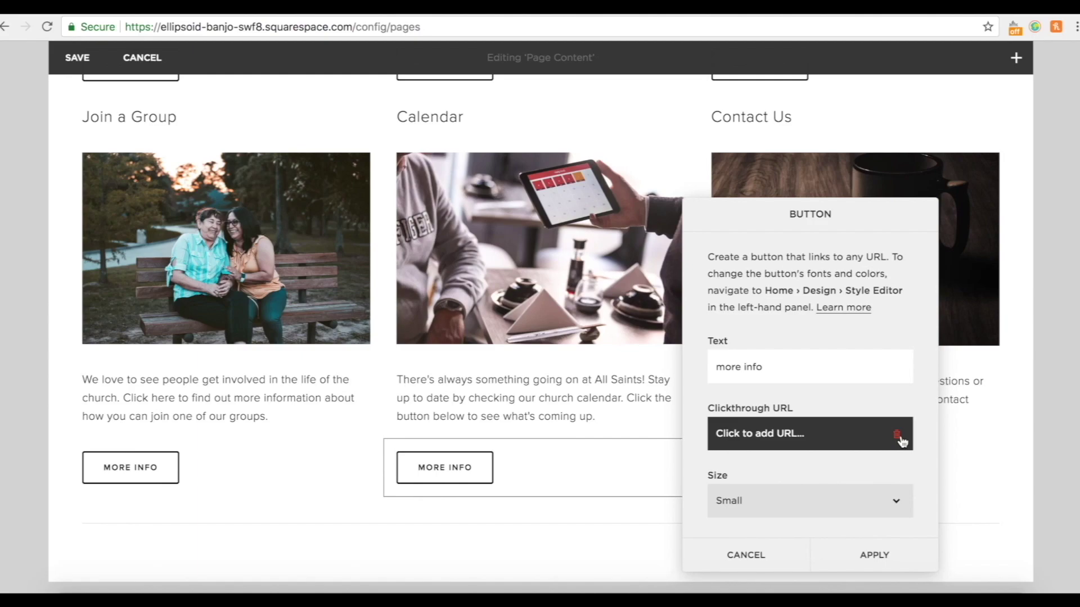
click(827, 444)
click(796, 470)
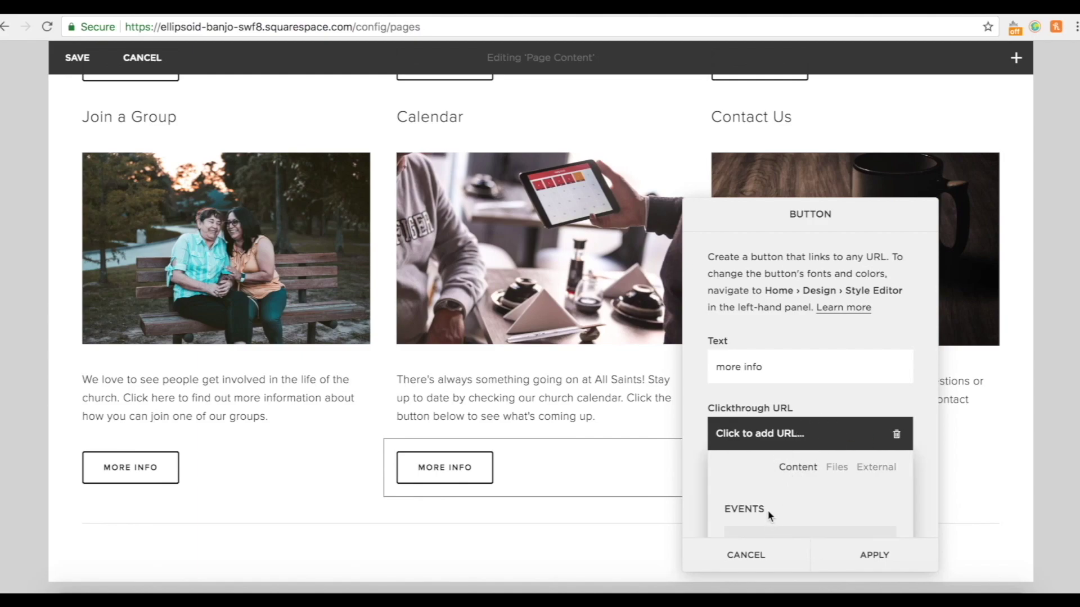
click(736, 517)
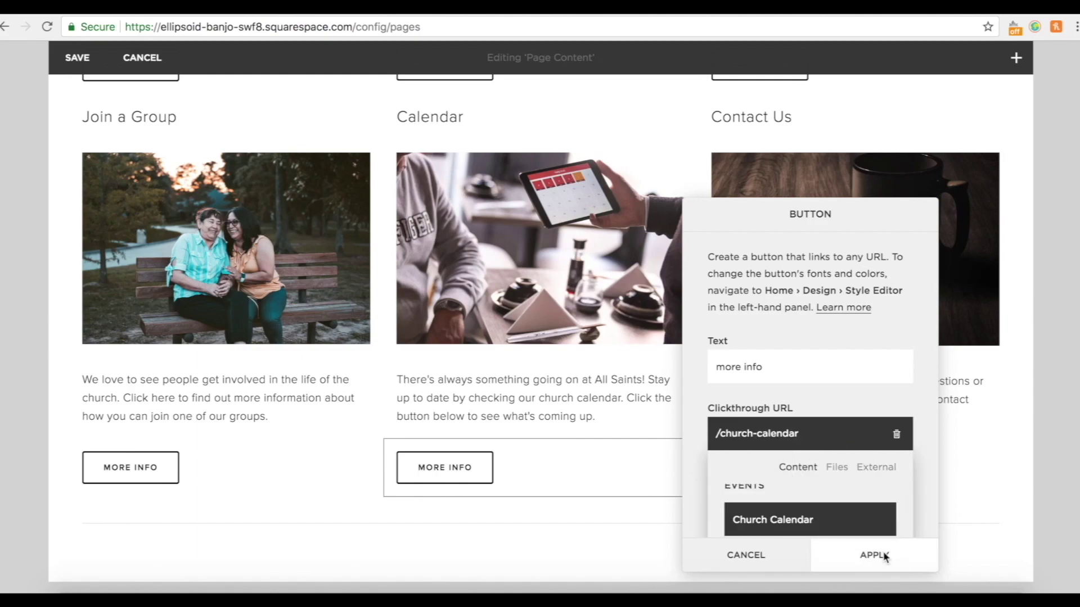
click(885, 558)
click(866, 158)
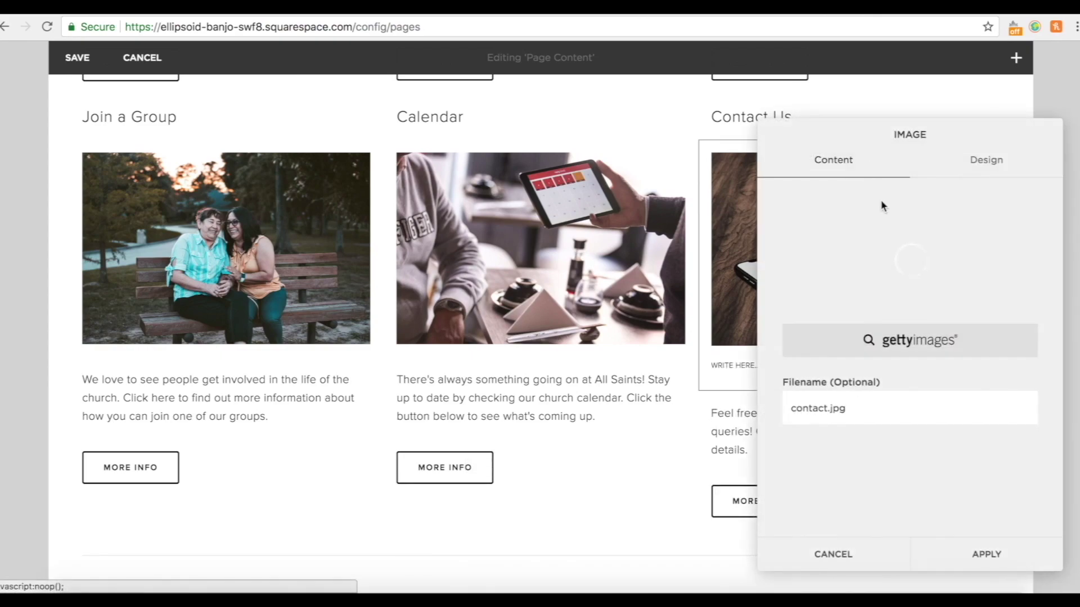
Set the Contact Us image's clickthrough URL to the Contact Us page.
click(986, 161)
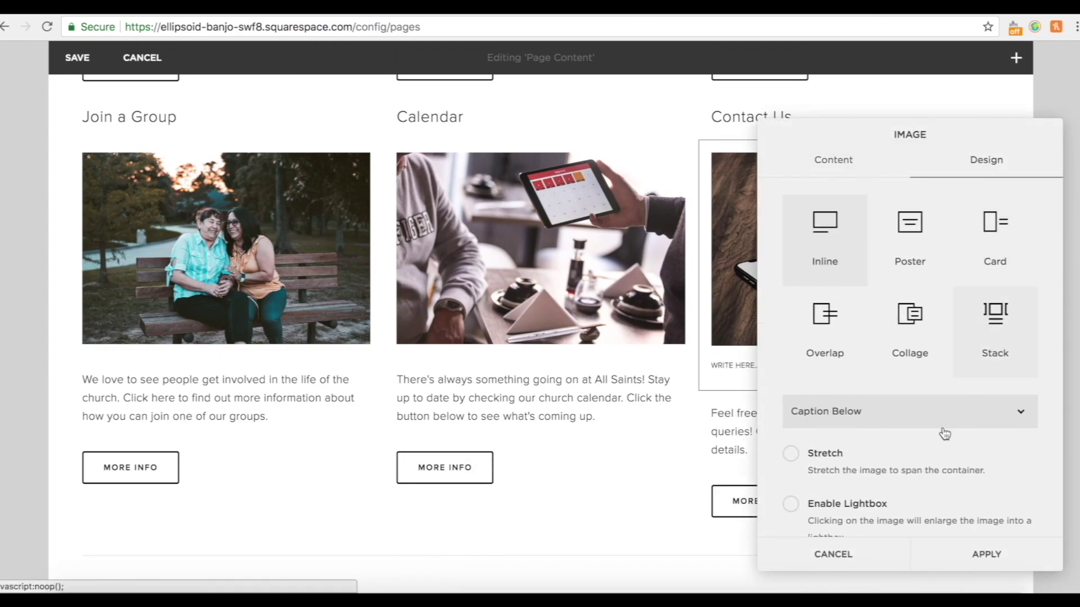
scroll(911, 427, down, 3)
click(855, 507)
scroll(871, 494, down, 3)
click(923, 416)
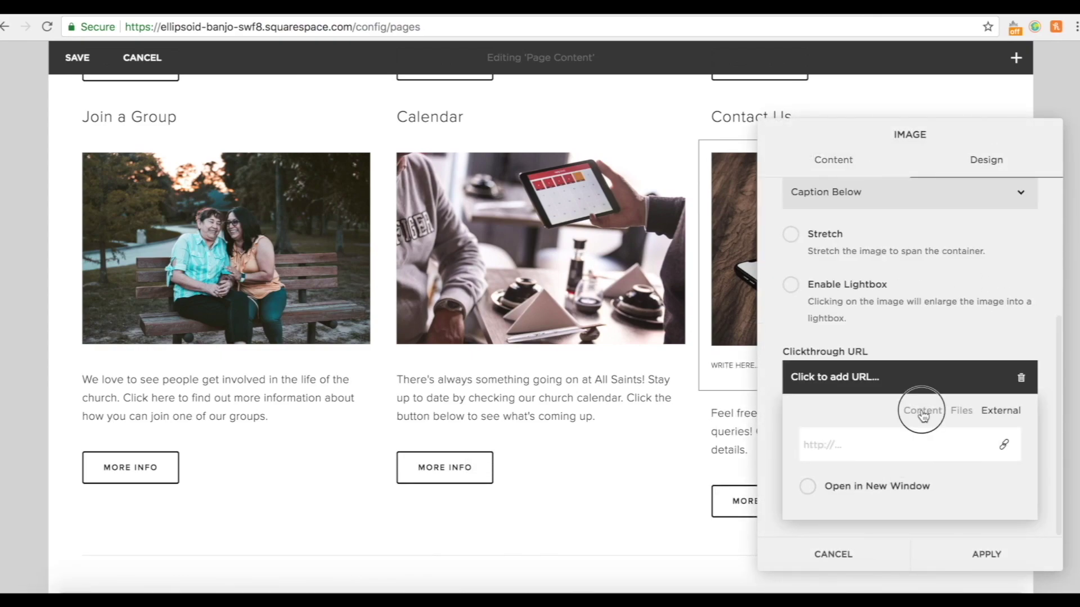
scroll(917, 509, down, 5)
scroll(916, 513, up, 1)
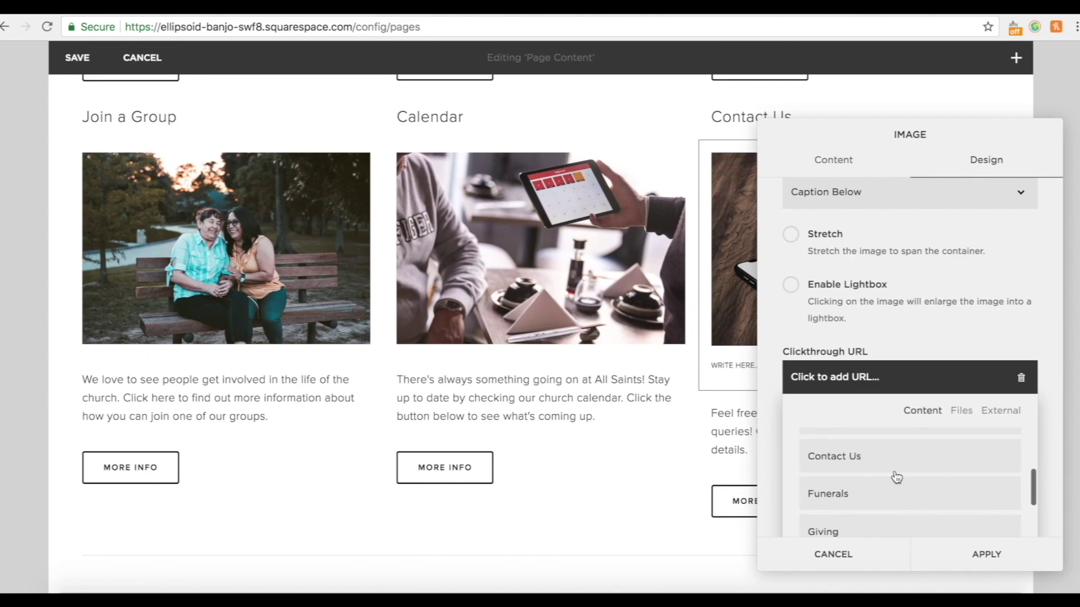
click(890, 465)
click(1007, 561)
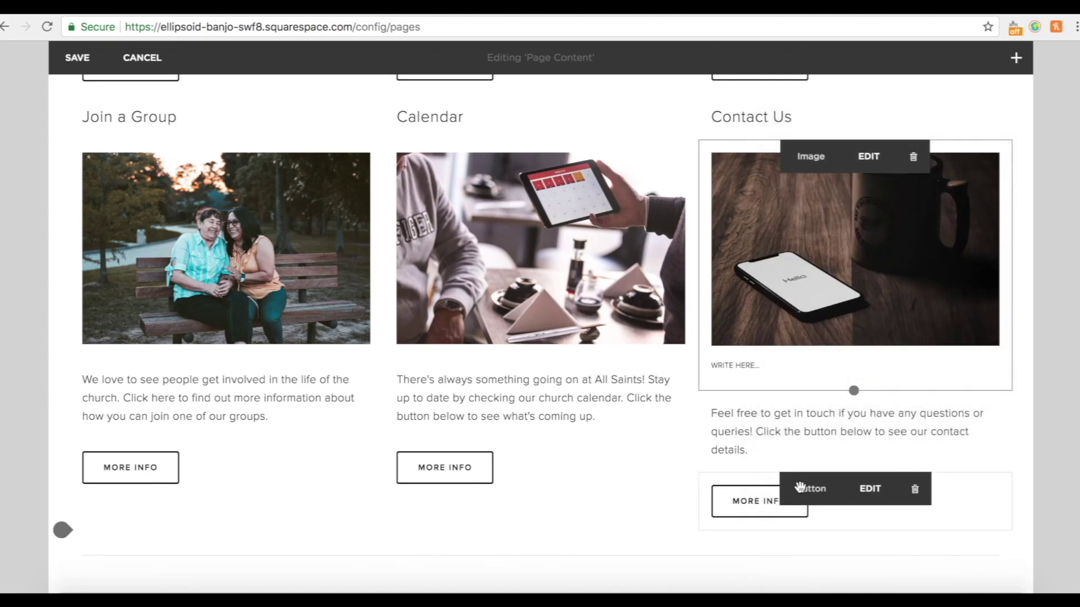
Link the Contact Us More Info button to the Contact Us page.
click(870, 489)
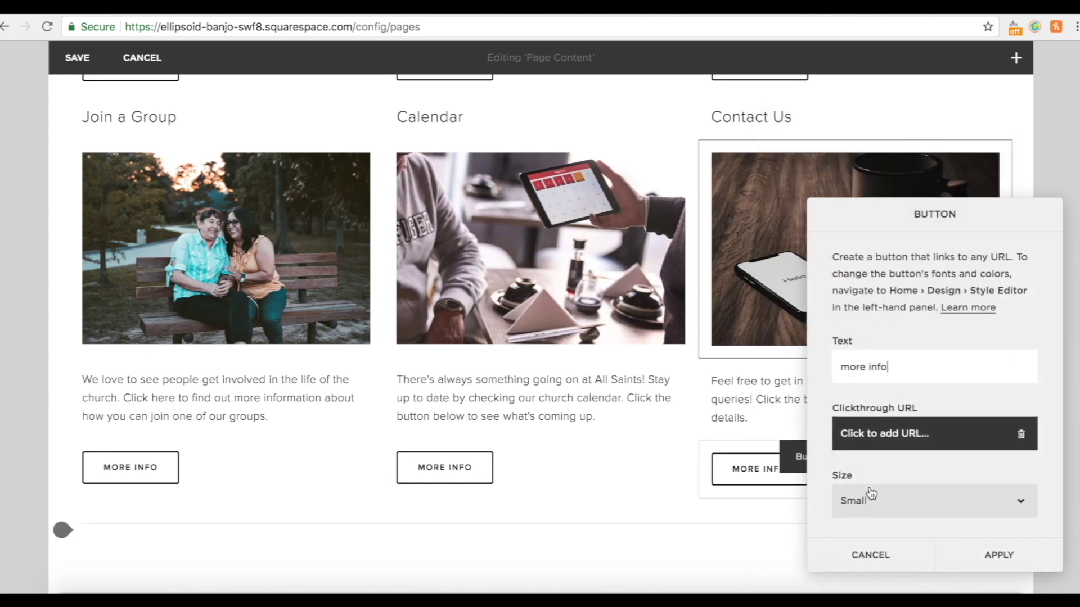
click(904, 438)
scroll(908, 503, down, 3)
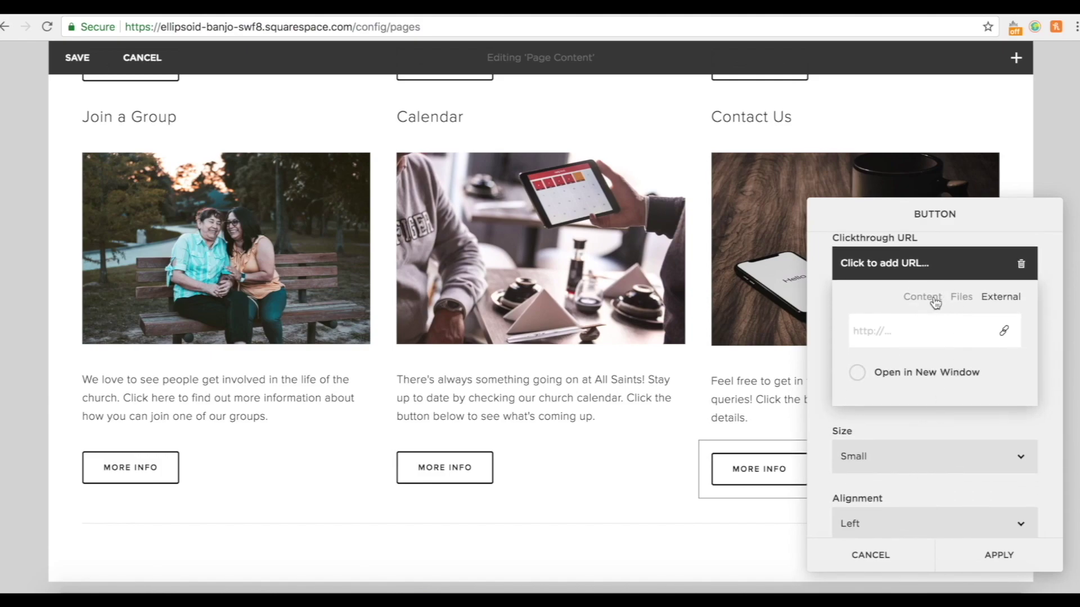
click(922, 297)
scroll(926, 448, down, 3)
click(884, 342)
click(991, 554)
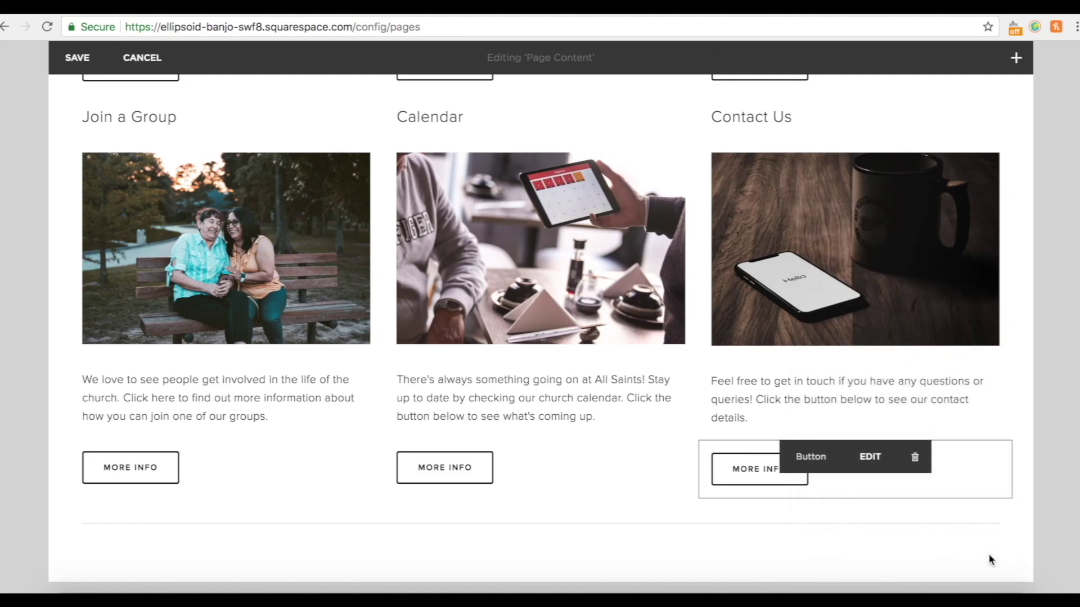
scroll(851, 190, up, 5)
scroll(851, 190, up, 2)
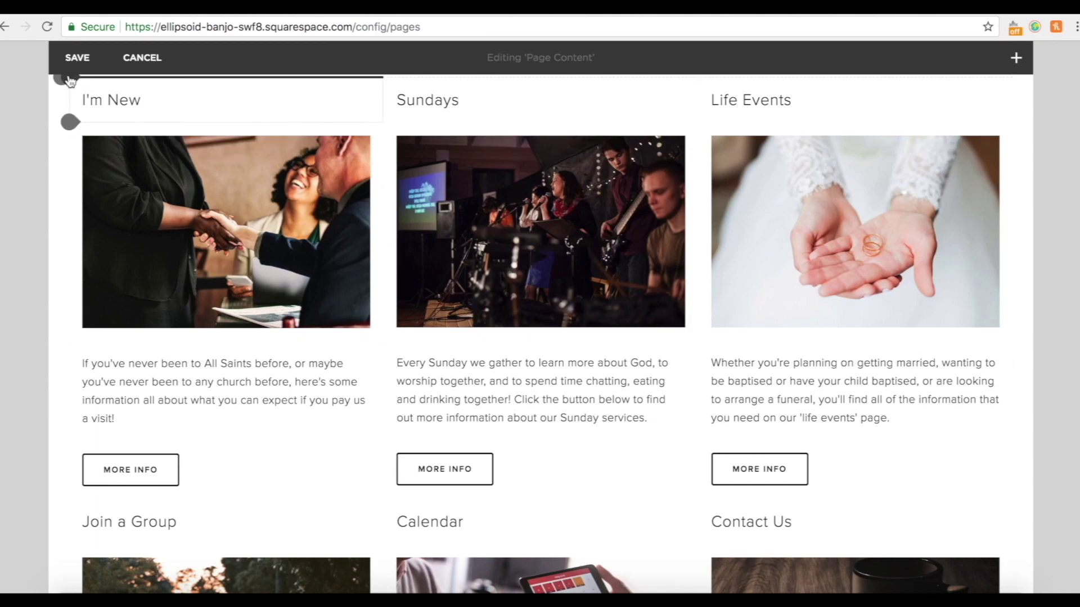
click(79, 60)
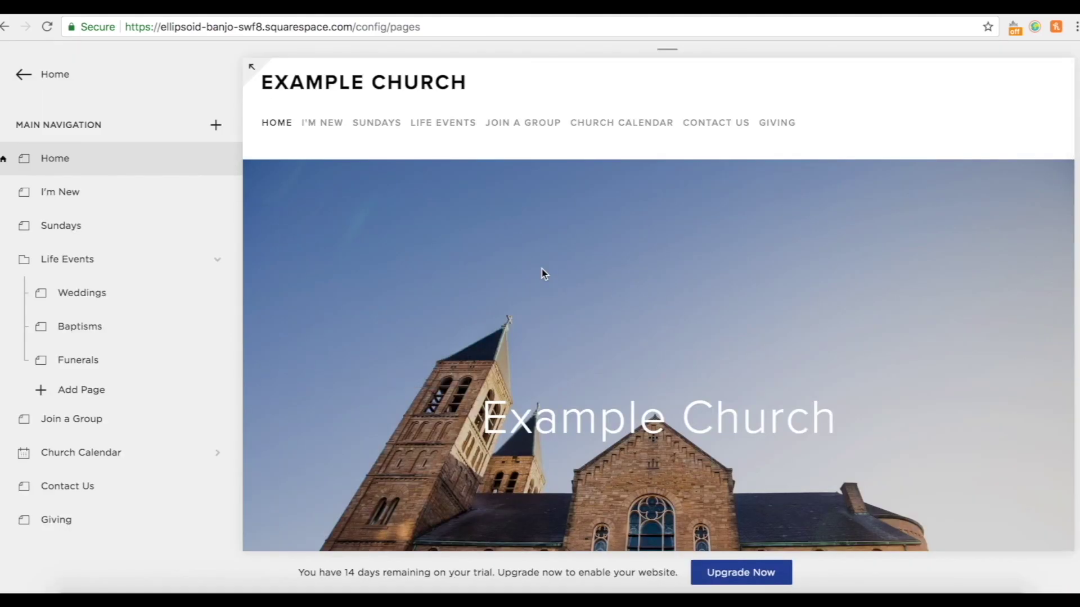
mouse_move(450, 129)
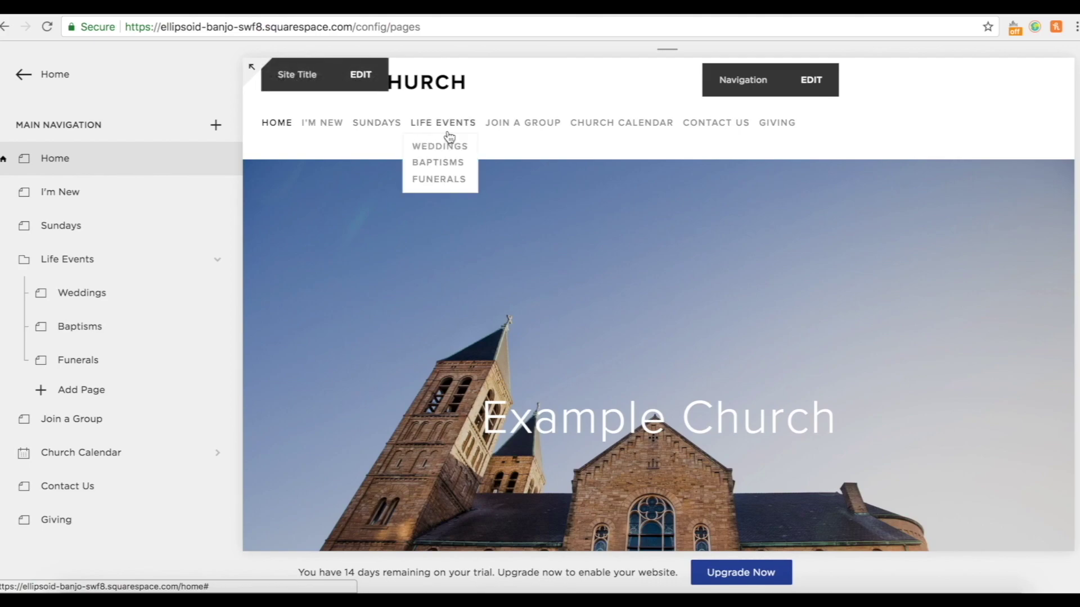
scroll(623, 313, down, 10)
scroll(623, 313, up, 10)
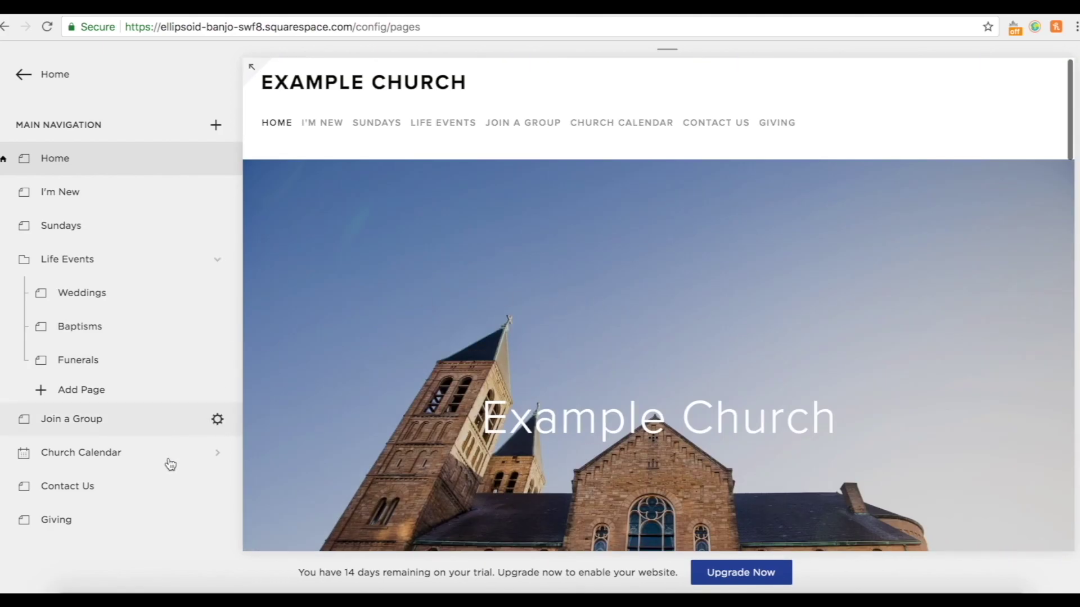
scroll(170, 465, down, 5)
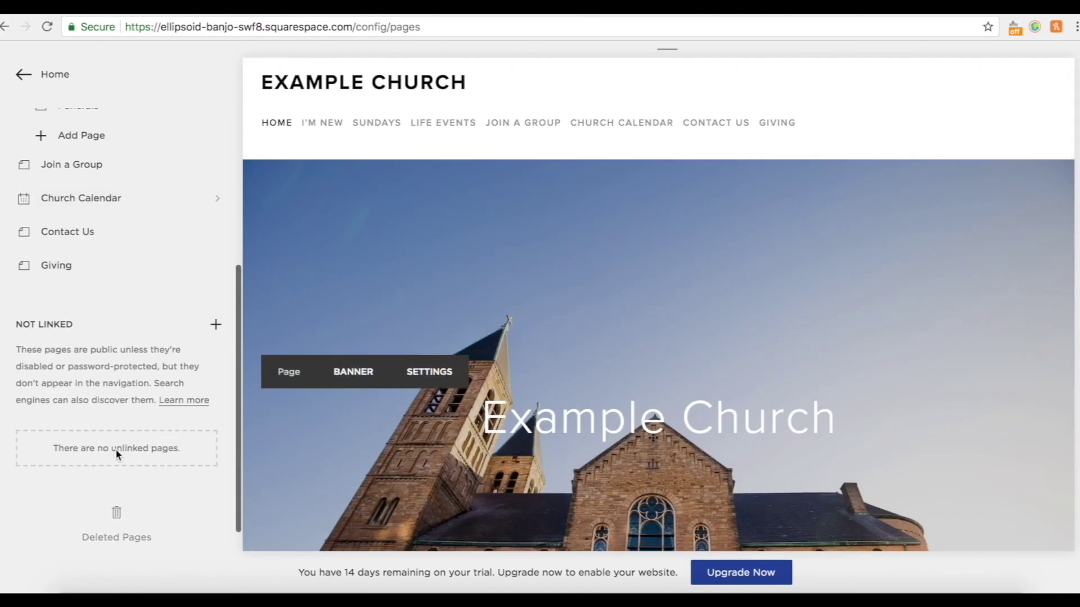
scroll(583, 478, down, 2)
scroll(582, 478, down, 10)
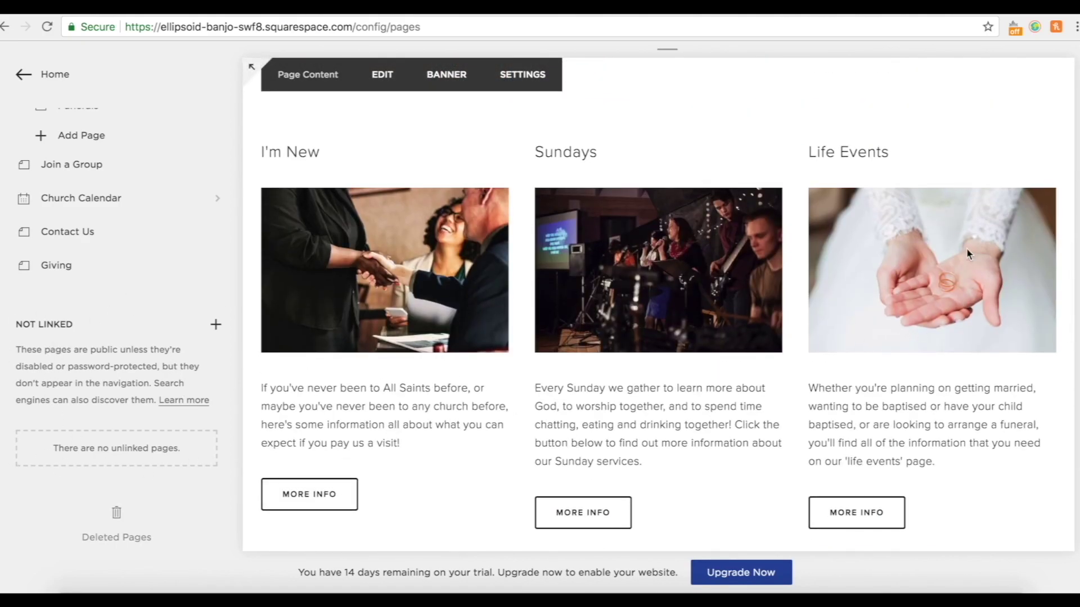
scroll(945, 322, down, 2)
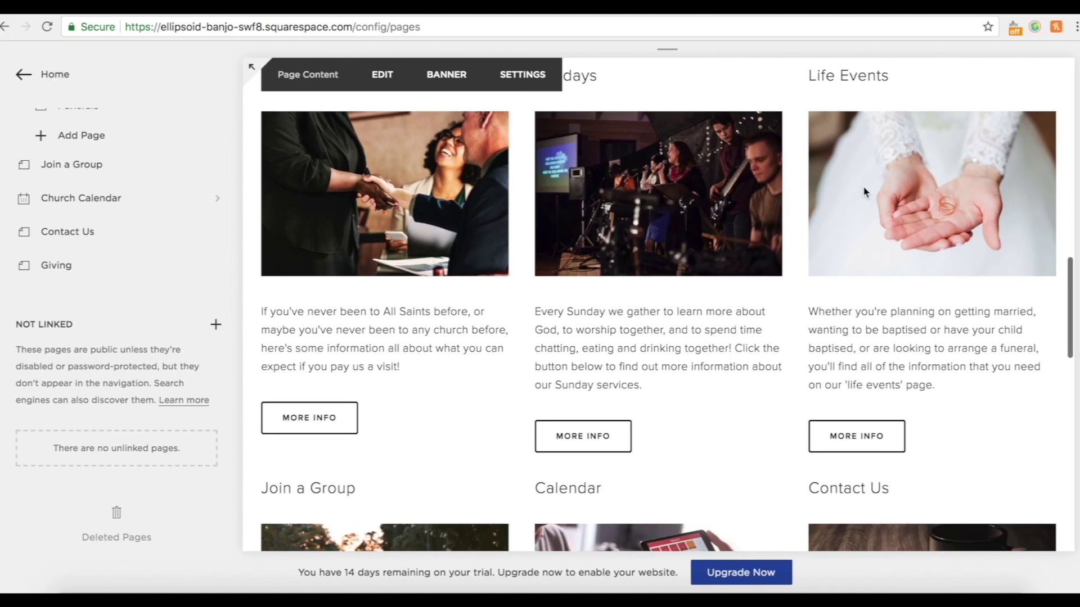
scroll(880, 437, up, 3)
scroll(772, 490, down, 2)
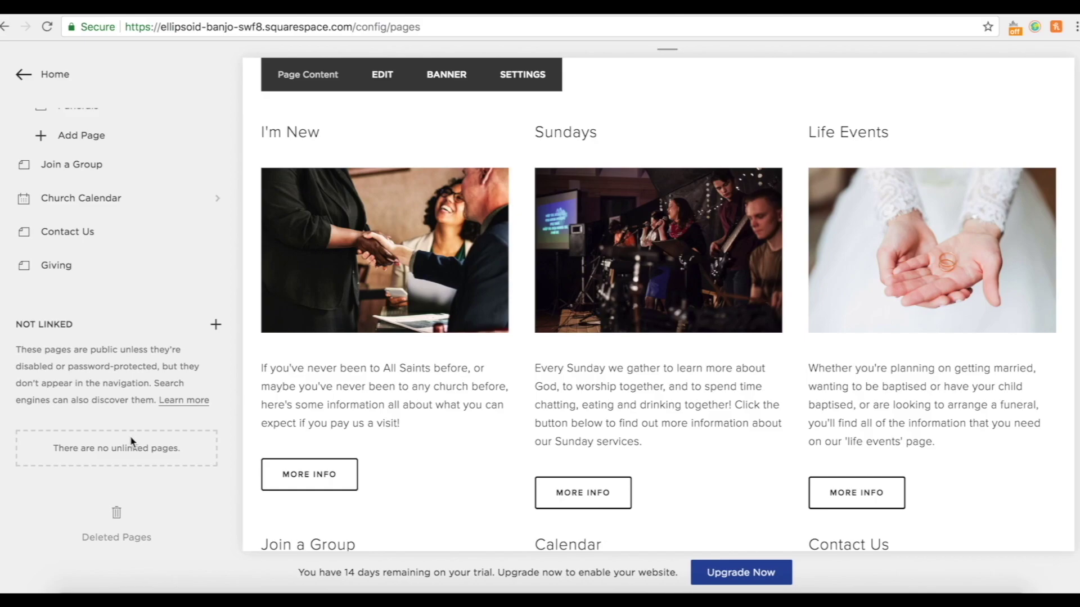
scroll(709, 378, up, 10)
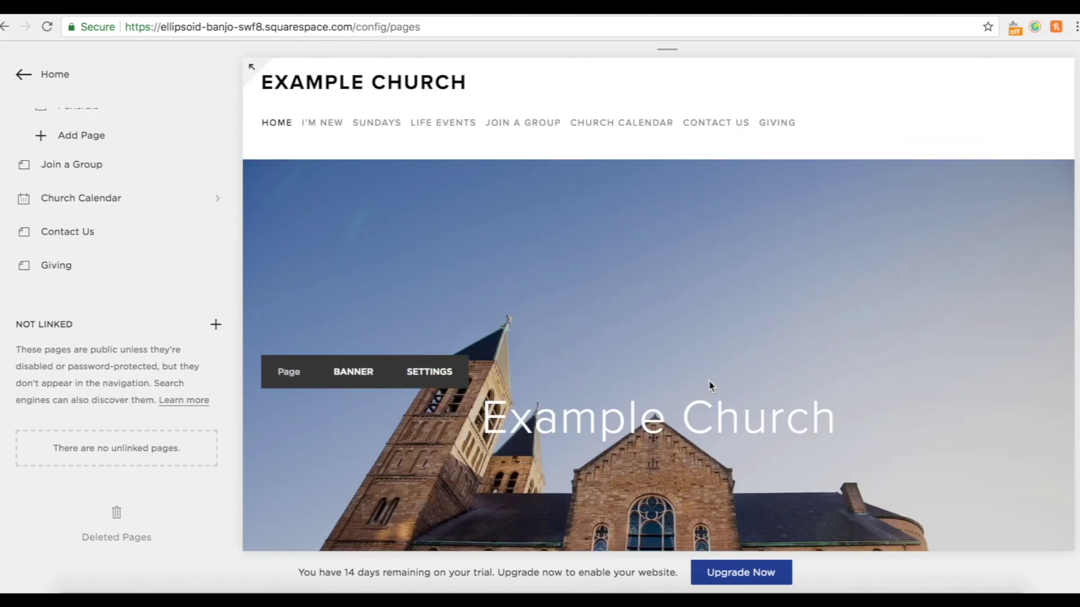
scroll(709, 381, down, 10)
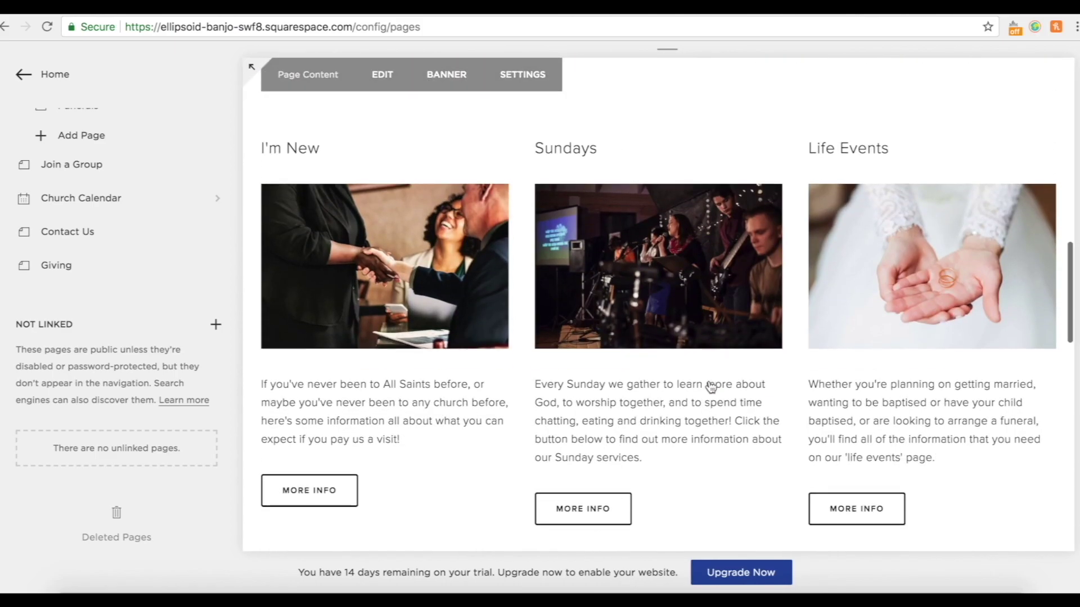
scroll(710, 387, up, 10)
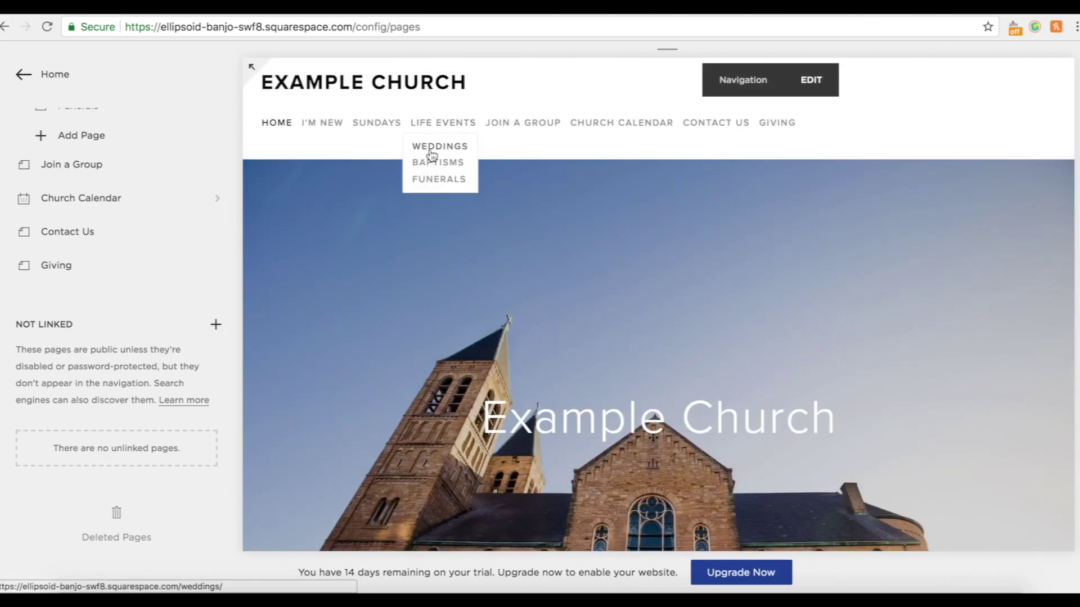
scroll(565, 332, down, 3)
scroll(565, 332, down, 8)
scroll(929, 349, down, 1)
scroll(929, 352, down, 1)
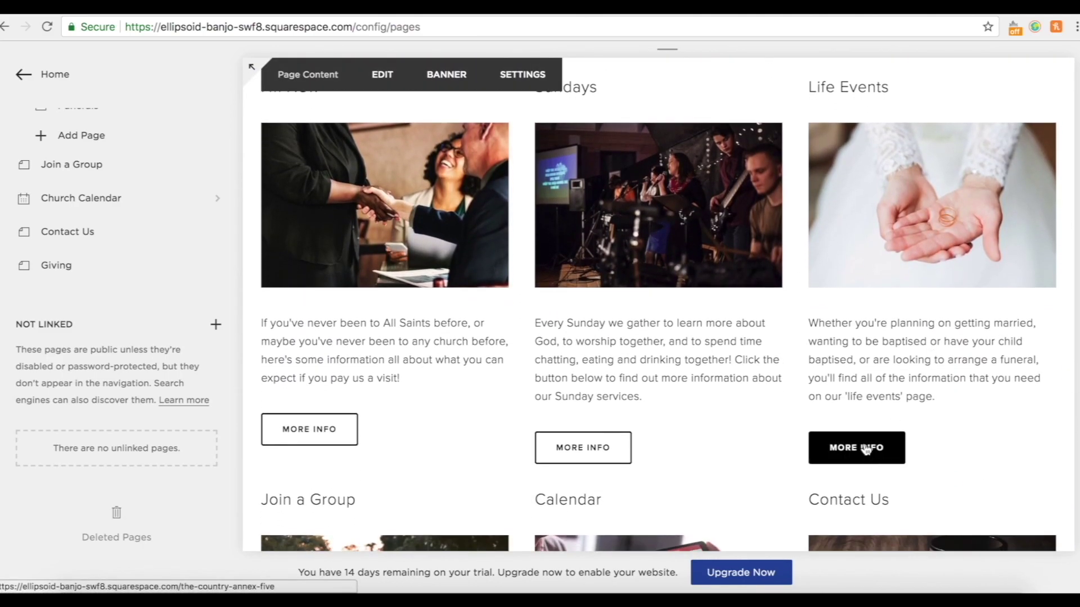
scroll(866, 450, up, 1)
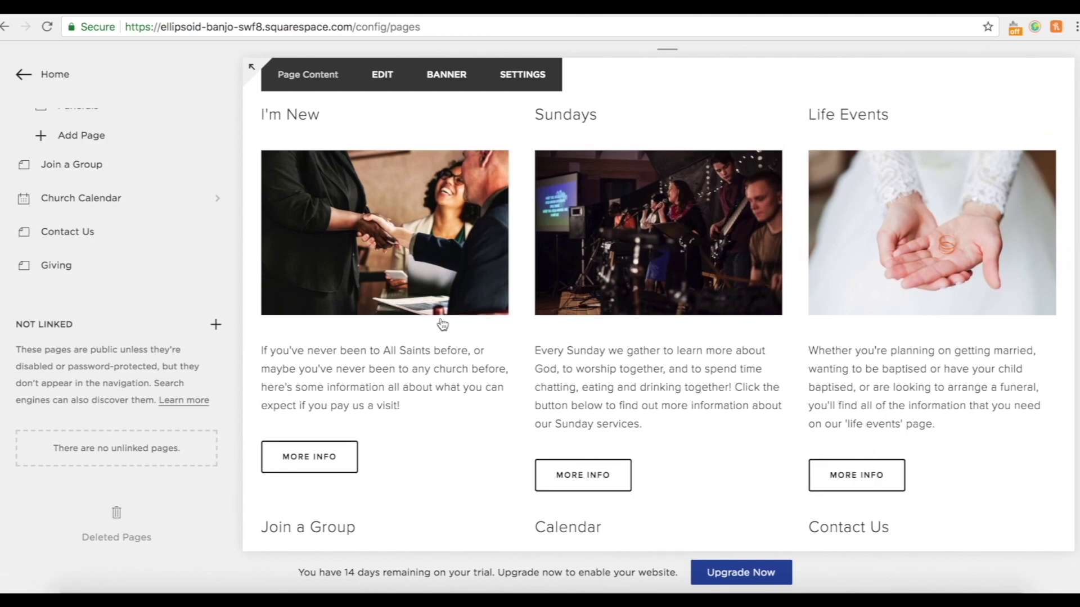
scroll(914, 268, down, 1)
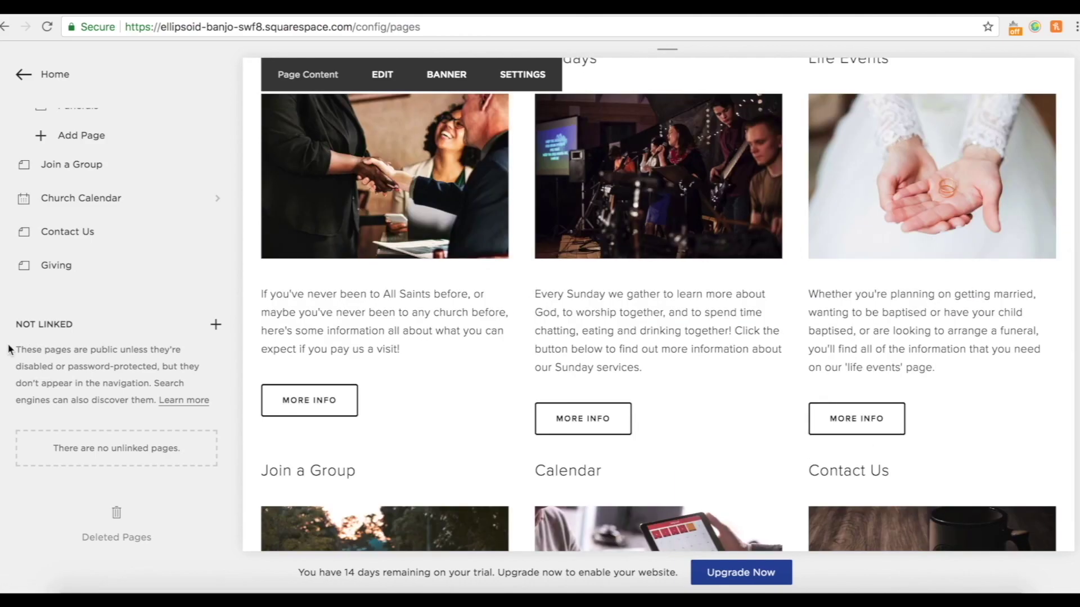
Create a new blank unlinked page titled 'Life Events'.
click(216, 326)
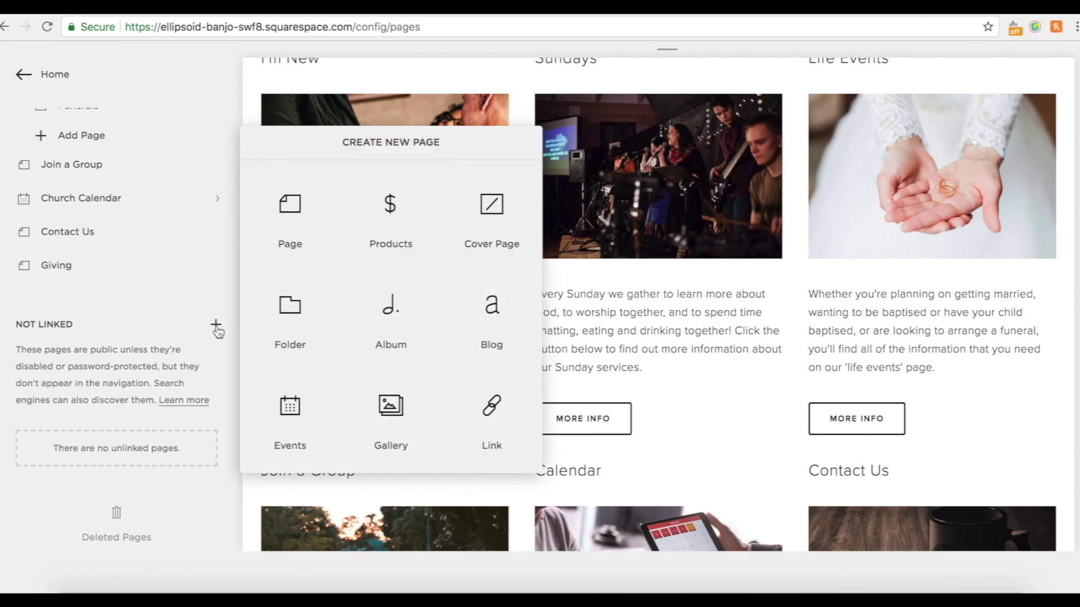
click(299, 215)
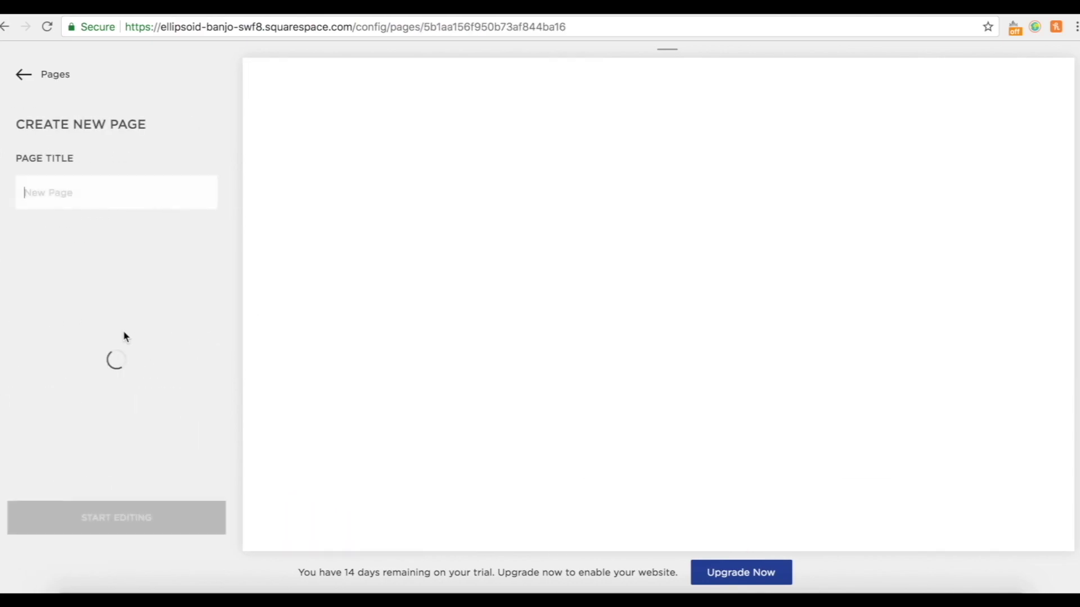
text(Life Events)
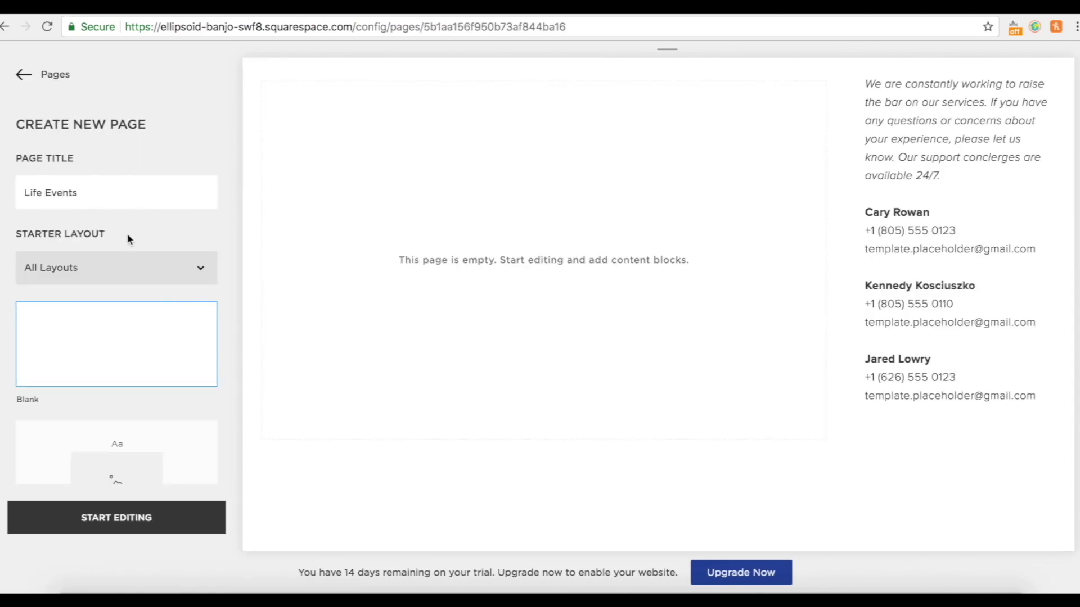
click(115, 523)
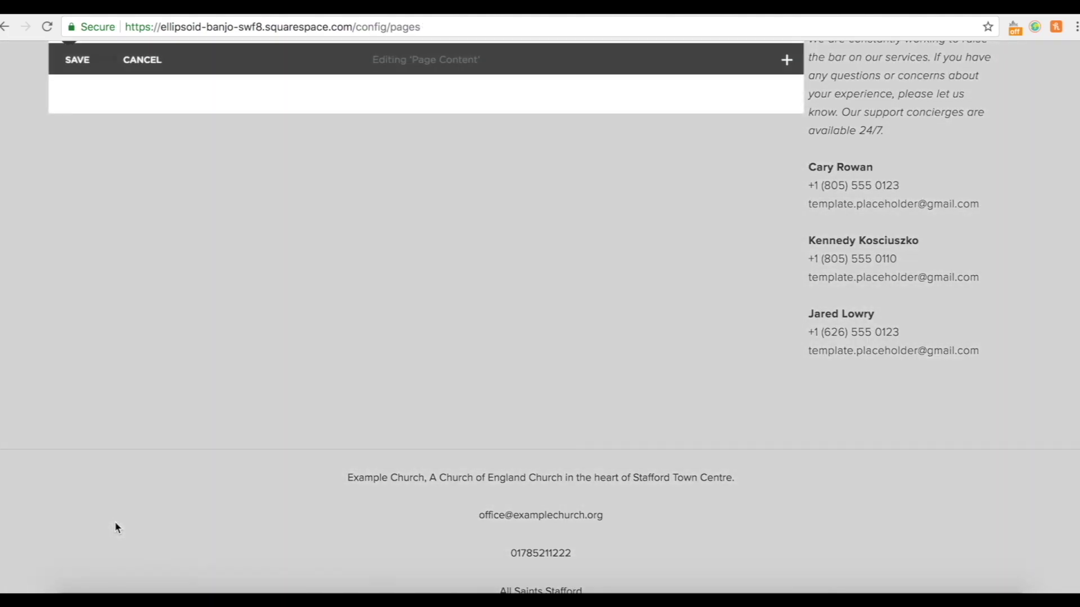
click(143, 176)
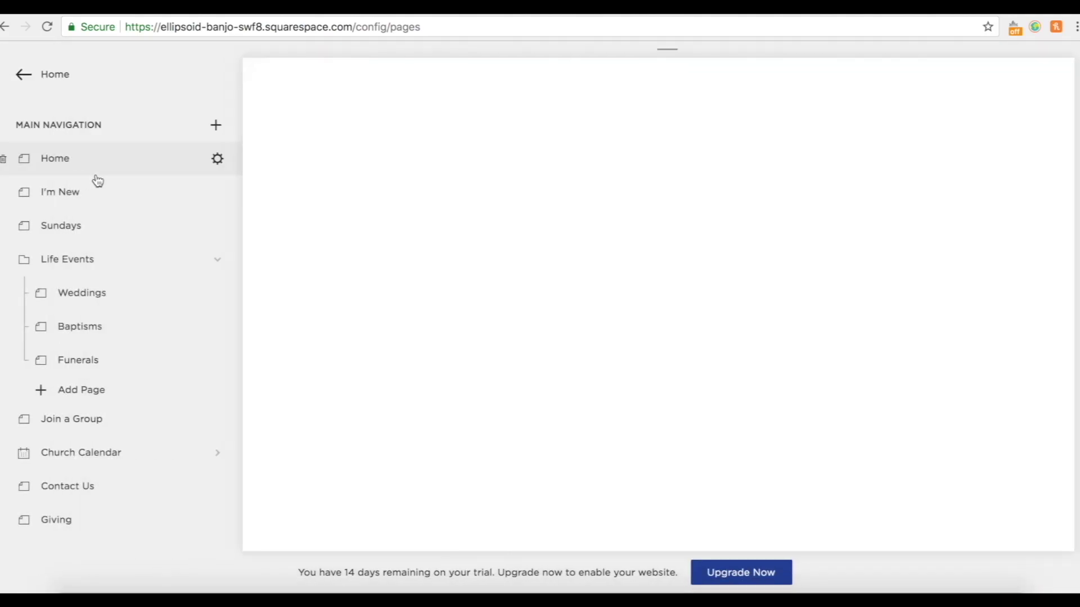
Set the Life Events page layout to Full Width, save, and return to Home.
scroll(118, 483, down, 5)
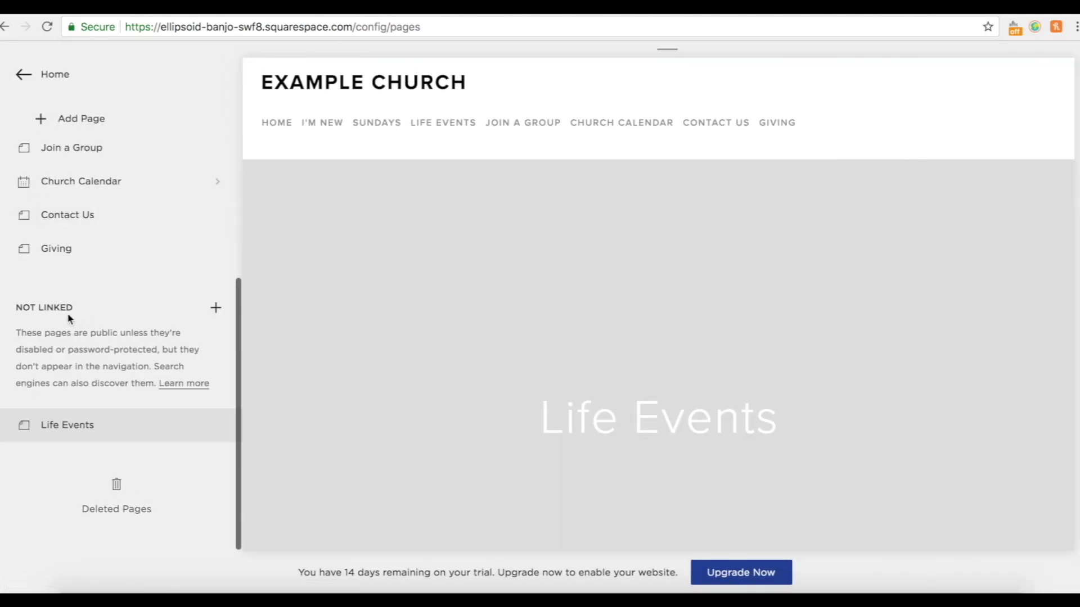
click(217, 425)
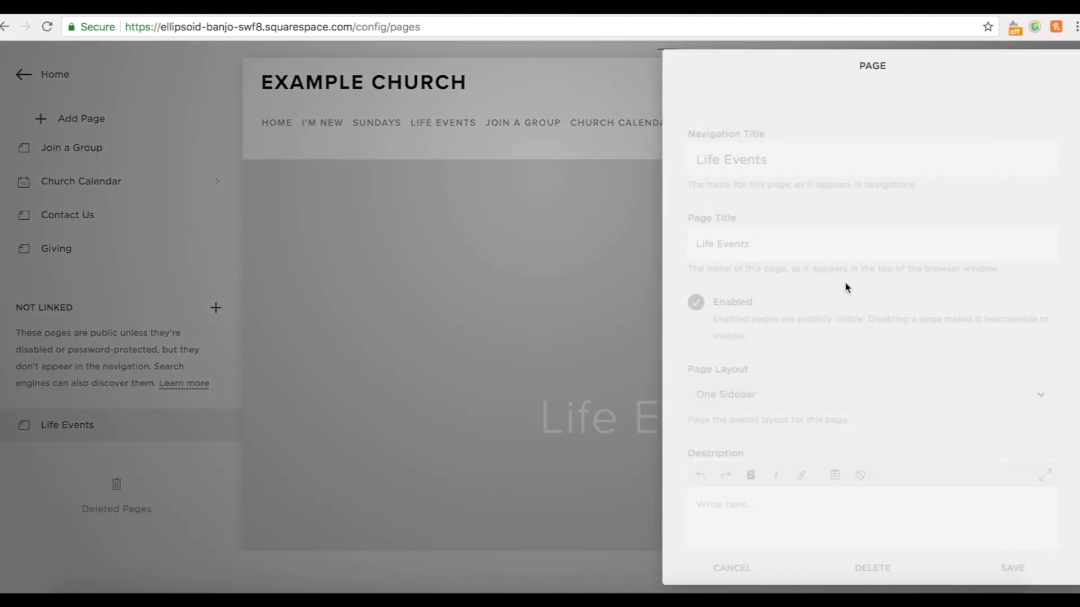
click(844, 407)
click(757, 418)
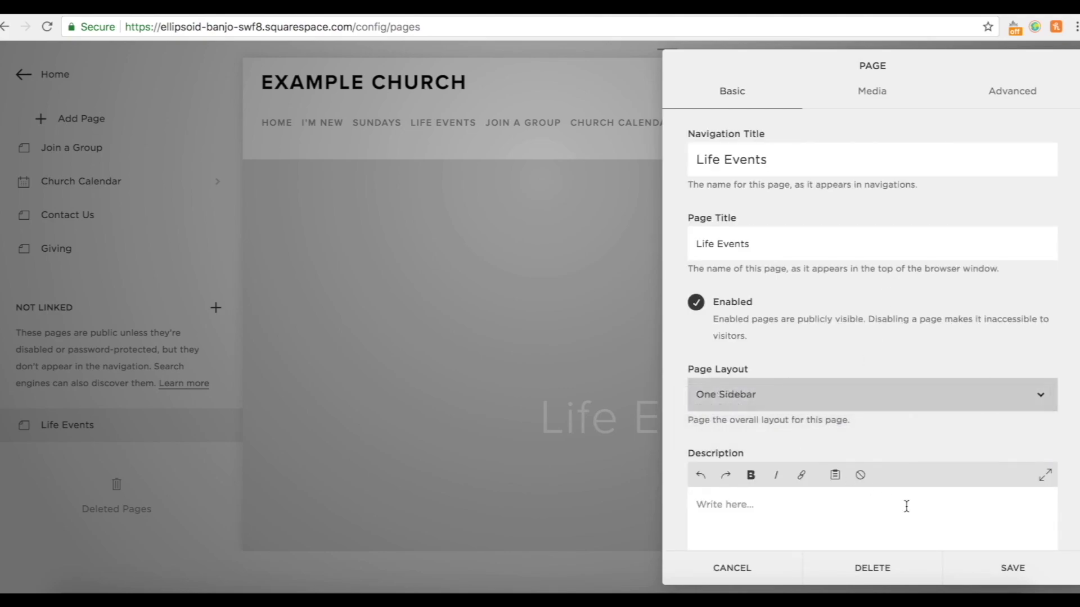
click(1008, 570)
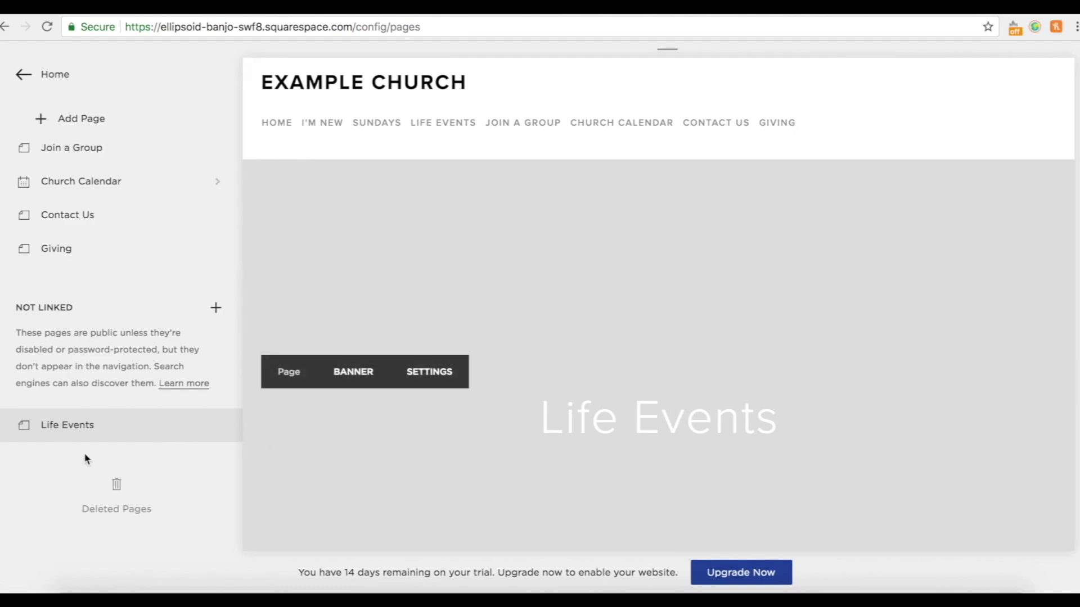
scroll(90, 383, up, 5)
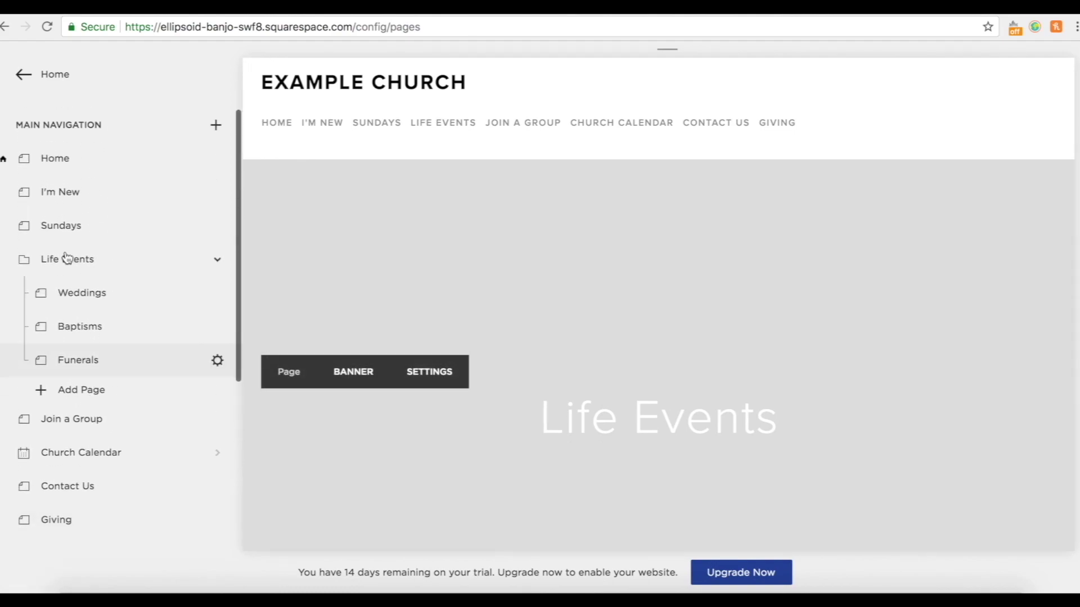
click(68, 159)
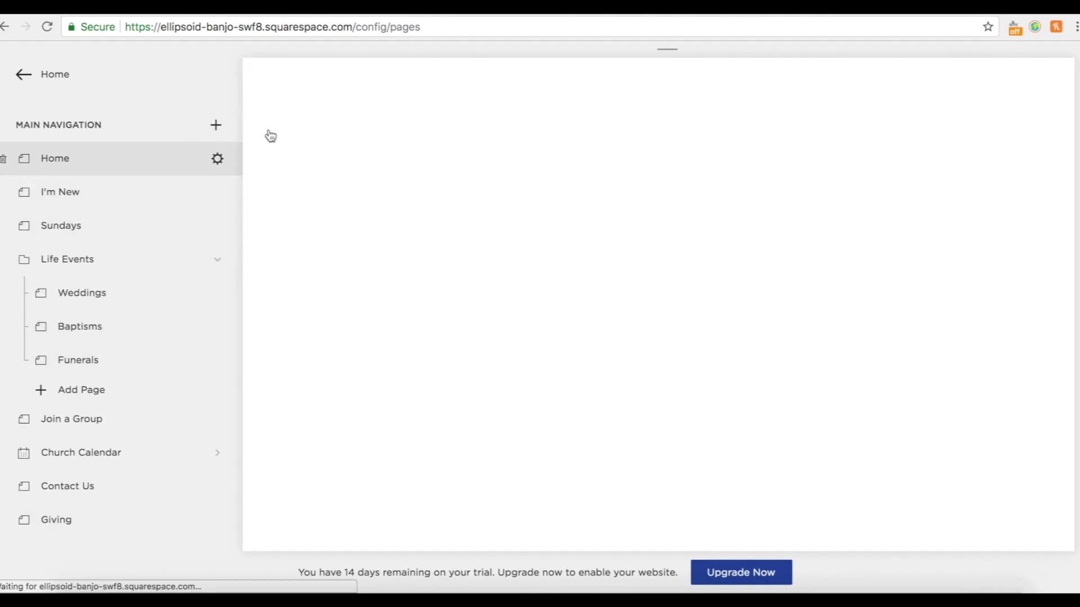
Set the Life Events image's clickthrough link to the Life Events page.
scroll(792, 376, down, 15)
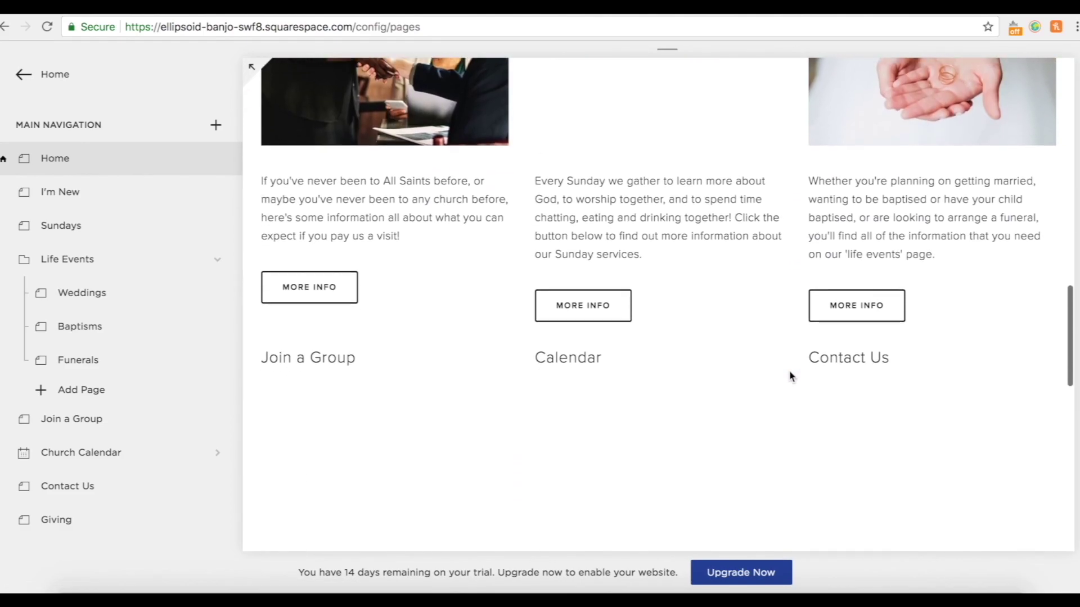
scroll(788, 376, up, 3)
click(382, 74)
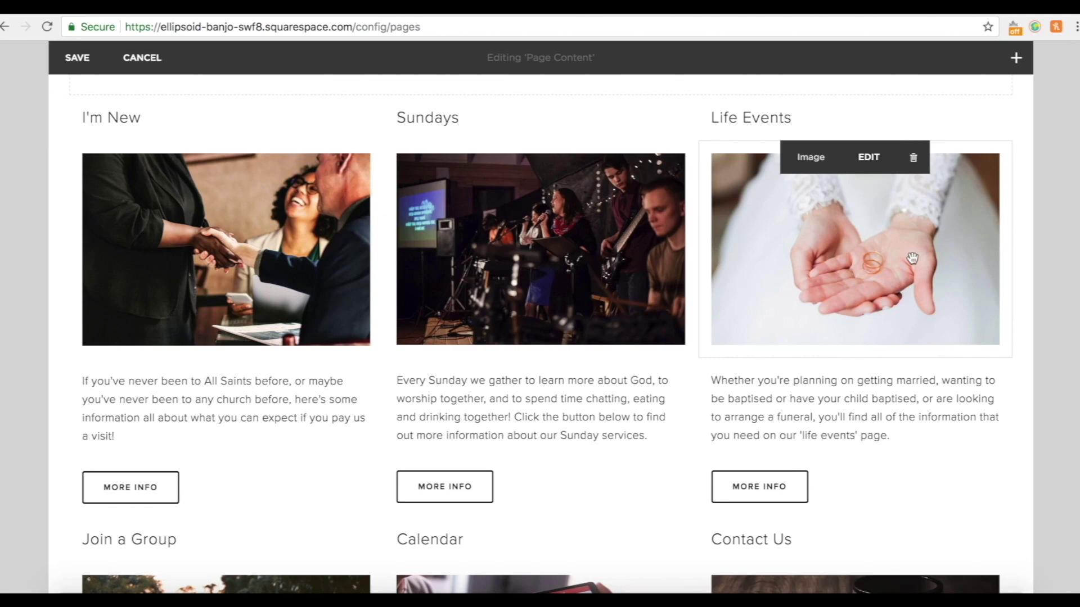
click(868, 159)
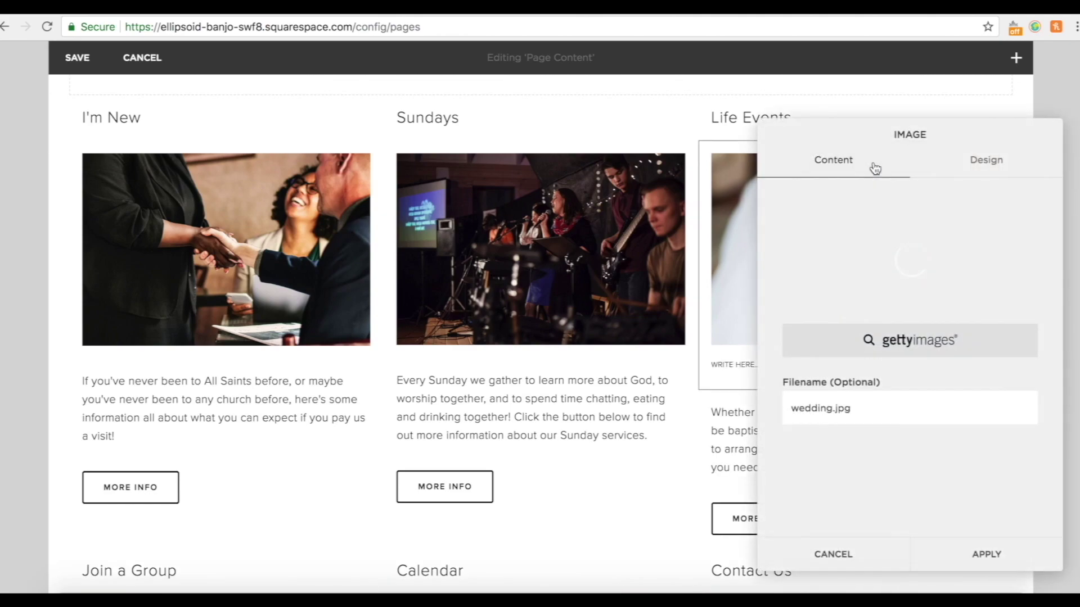
click(980, 160)
scroll(976, 482, down, 2)
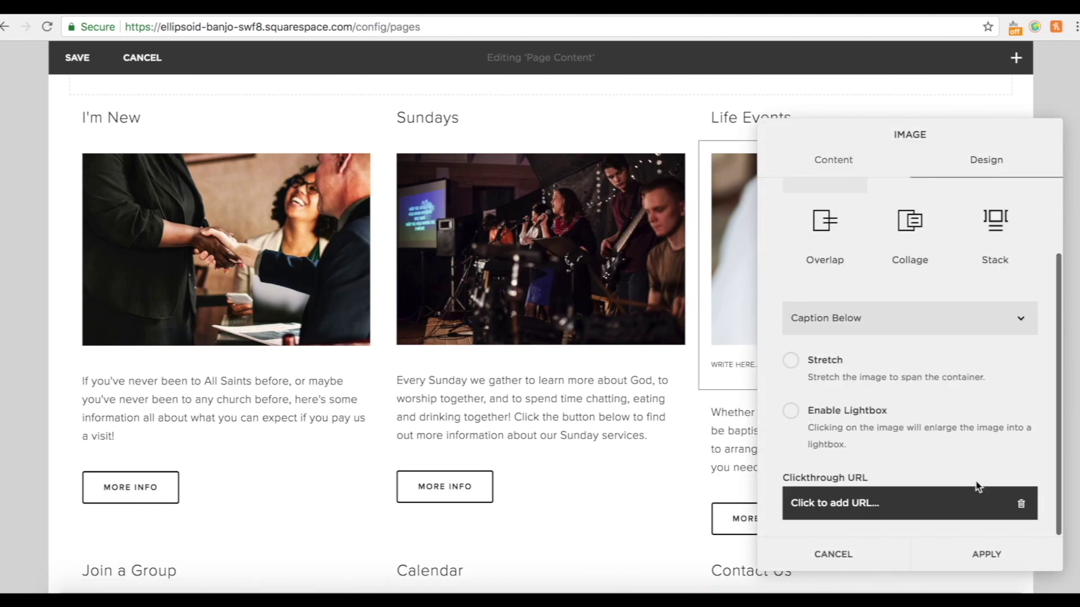
click(819, 501)
click(925, 411)
scroll(919, 489, down, 4)
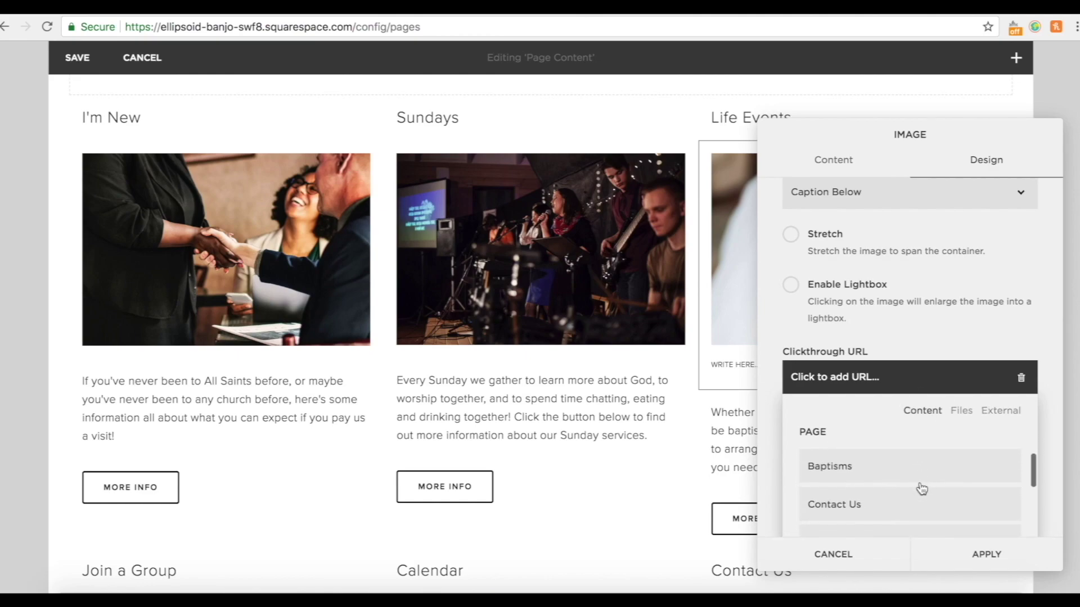
scroll(921, 488, down, 1)
scroll(869, 465, down, 3)
scroll(856, 462, down, 2)
scroll(856, 472, down, 1)
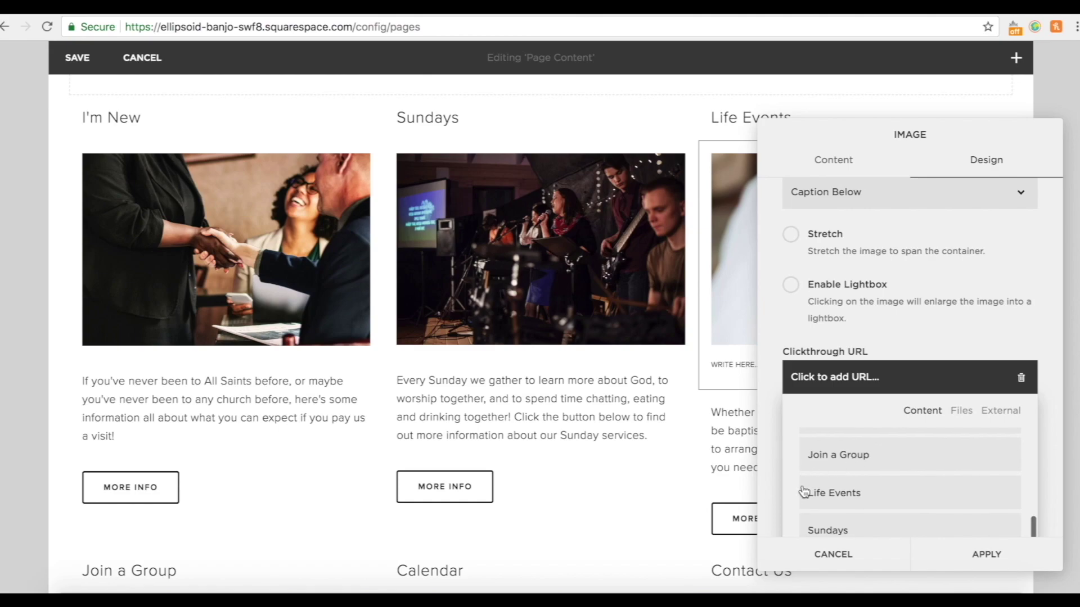
click(850, 502)
click(1005, 558)
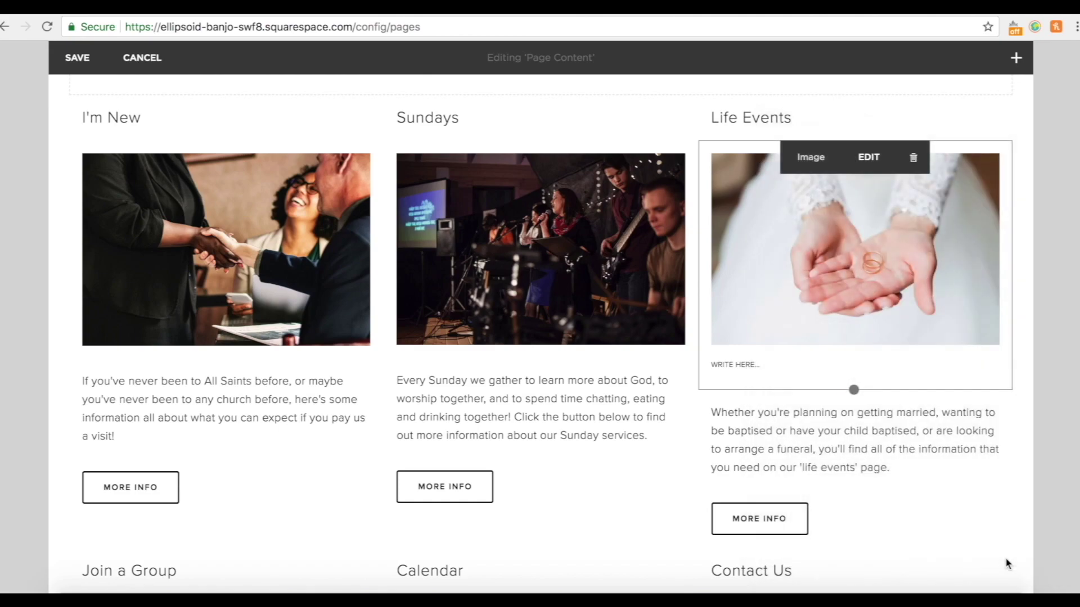
Link the Life Events More Info button to the Life Events page and save the homepage.
scroll(861, 336, down, 3)
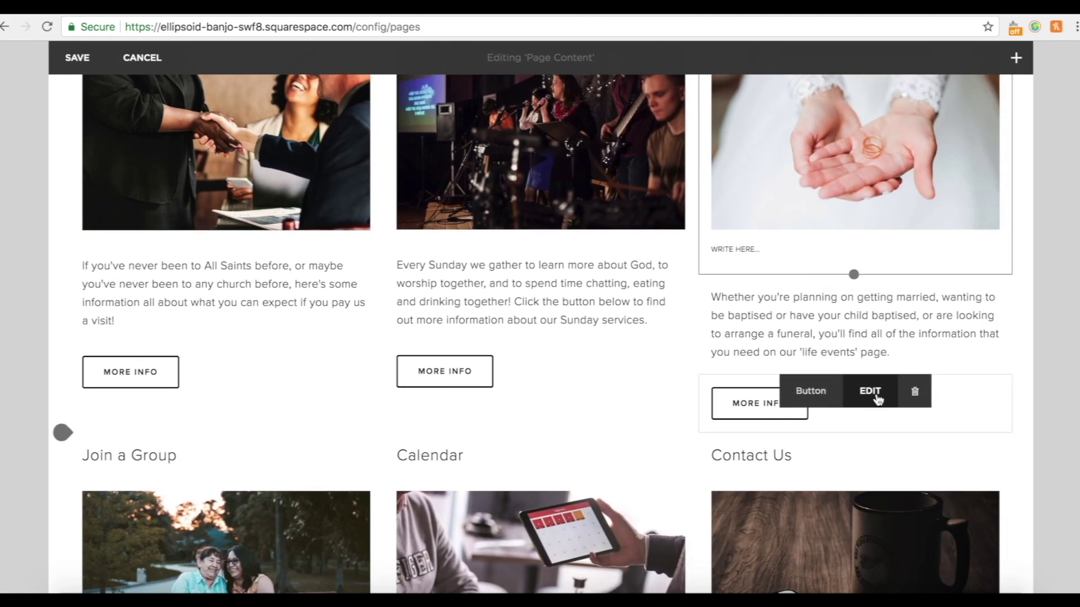
click(877, 395)
click(909, 438)
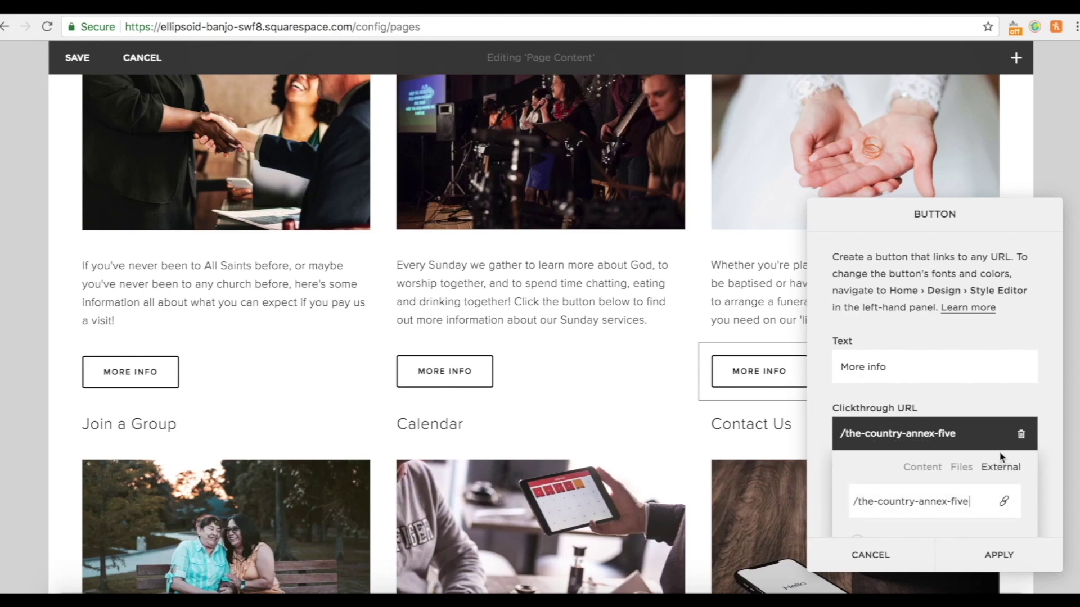
click(919, 472)
scroll(916, 475, down, 2)
scroll(887, 352, down, 5)
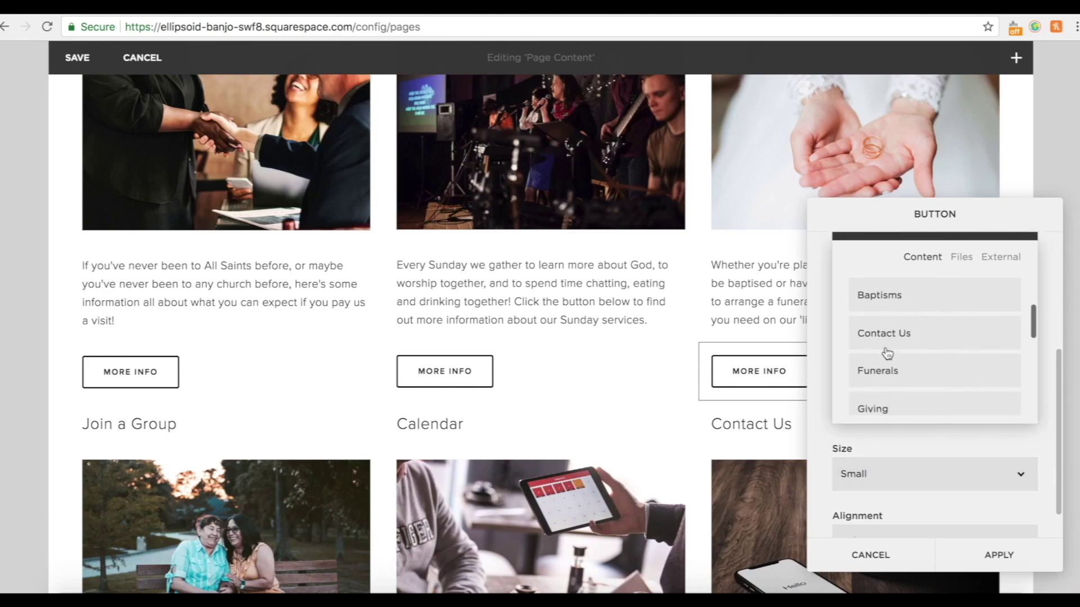
scroll(887, 352, down, 3)
click(878, 364)
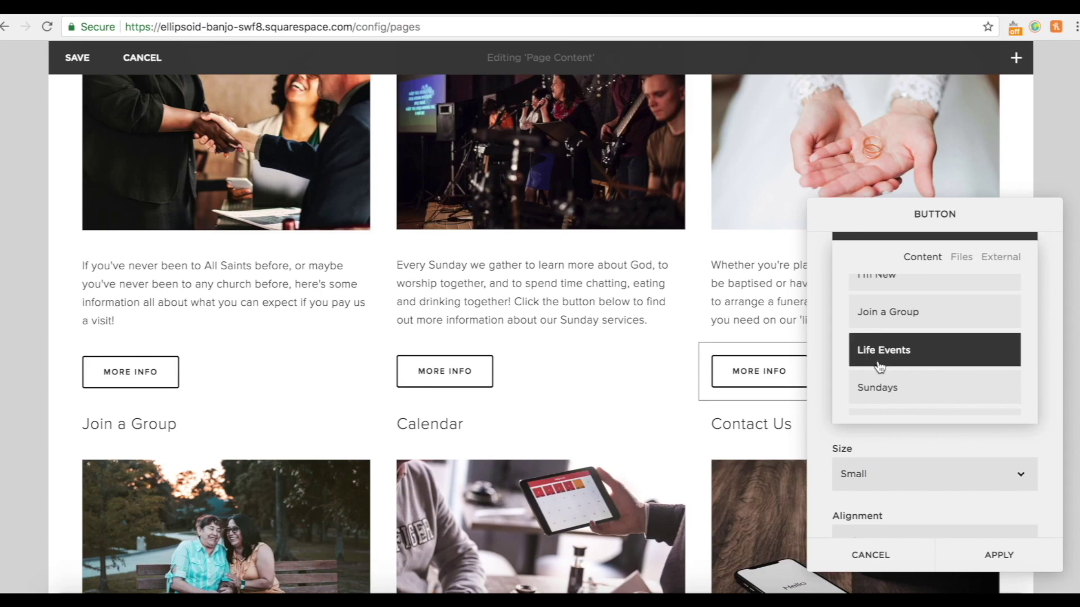
click(1017, 567)
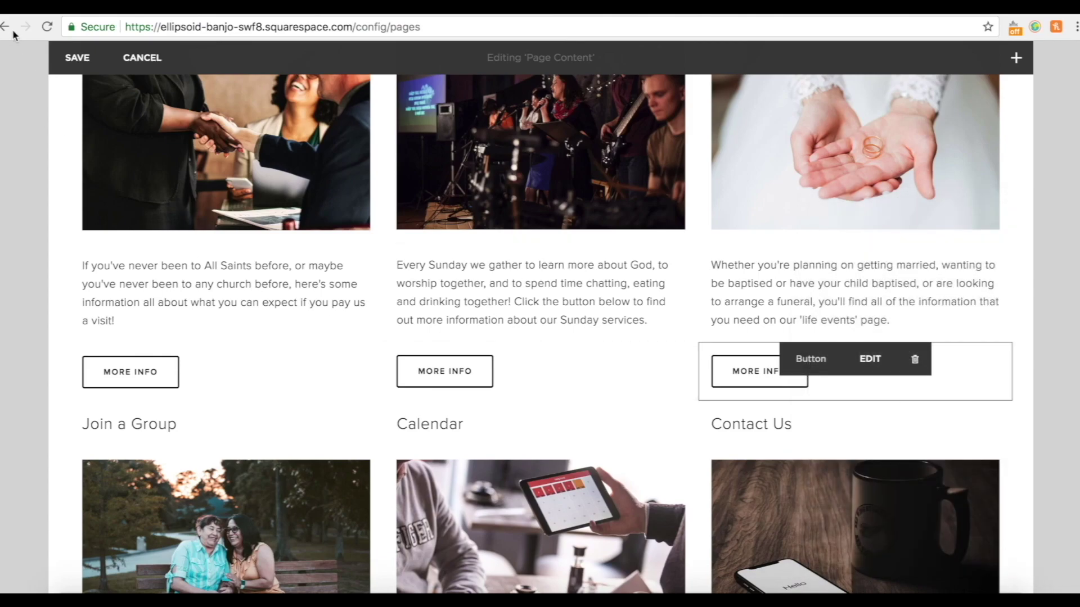
click(77, 57)
Check that the I'M NEW and SUNDAYS navigation links open their pages, then return home.
scroll(631, 287, up, 10)
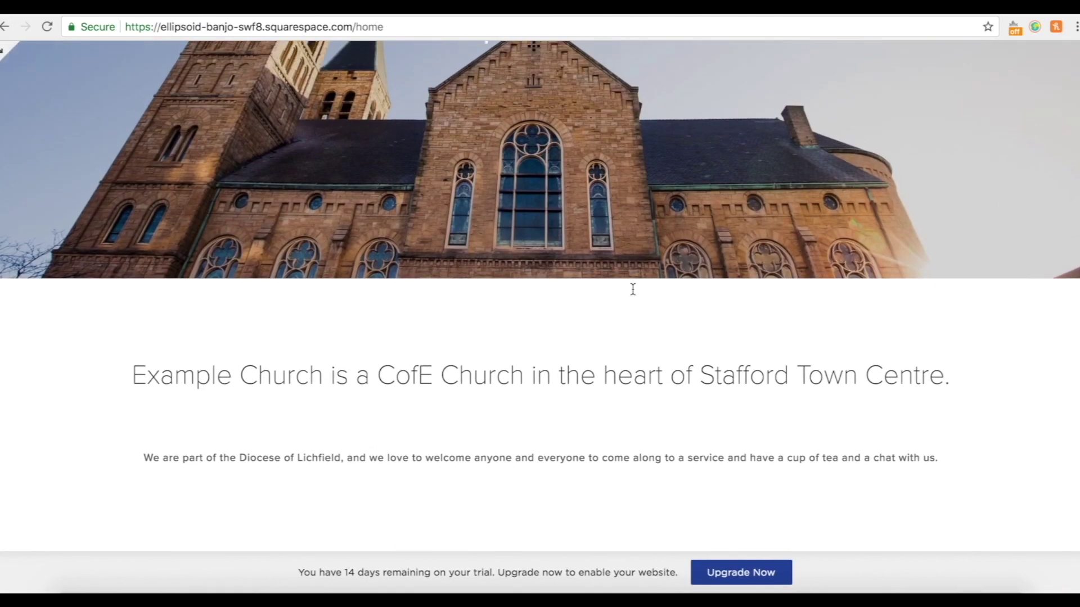
scroll(565, 264, down, 12)
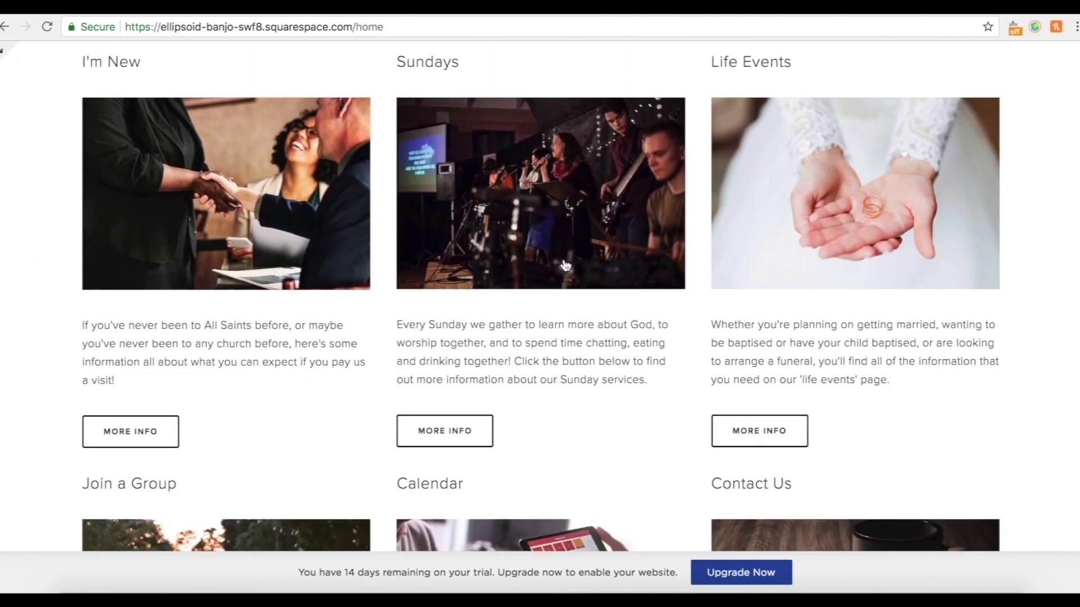
scroll(744, 224, down, 5)
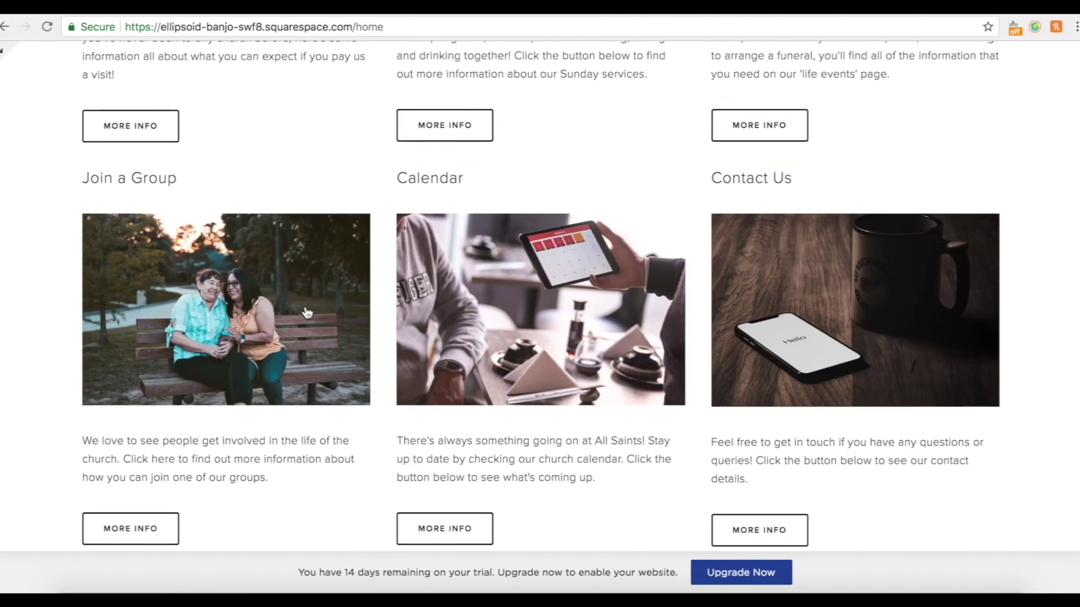
scroll(306, 307, up, 15)
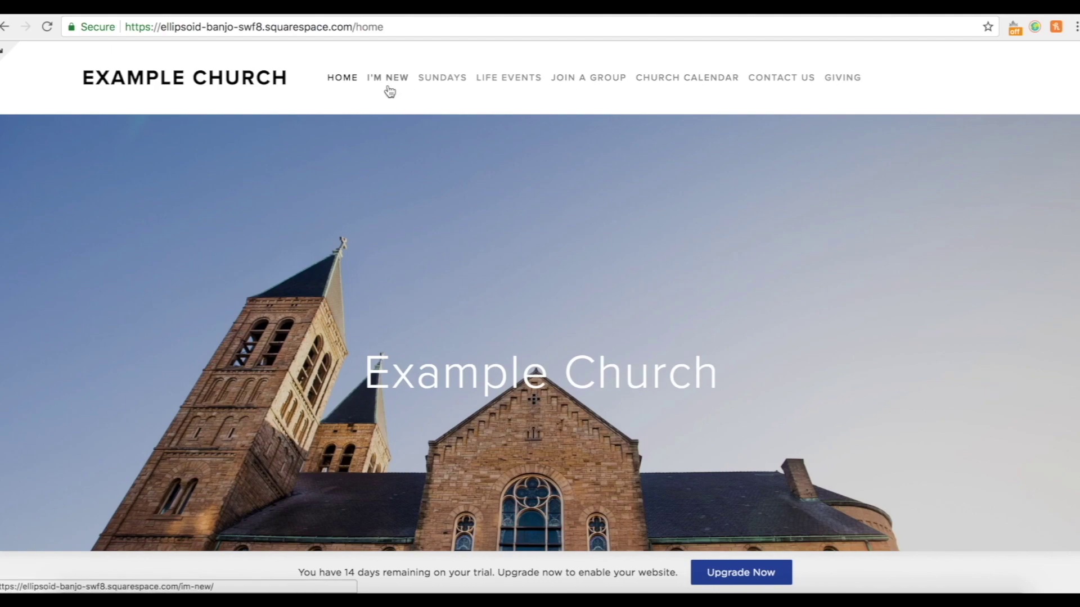
click(384, 81)
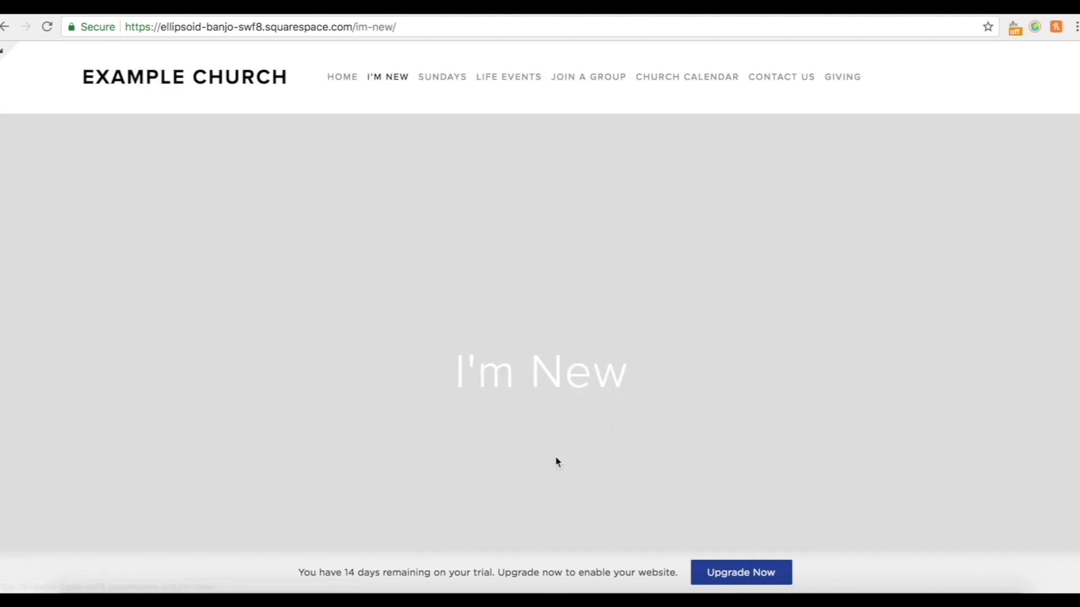
scroll(557, 461, down, 5)
scroll(556, 461, up, 5)
click(444, 66)
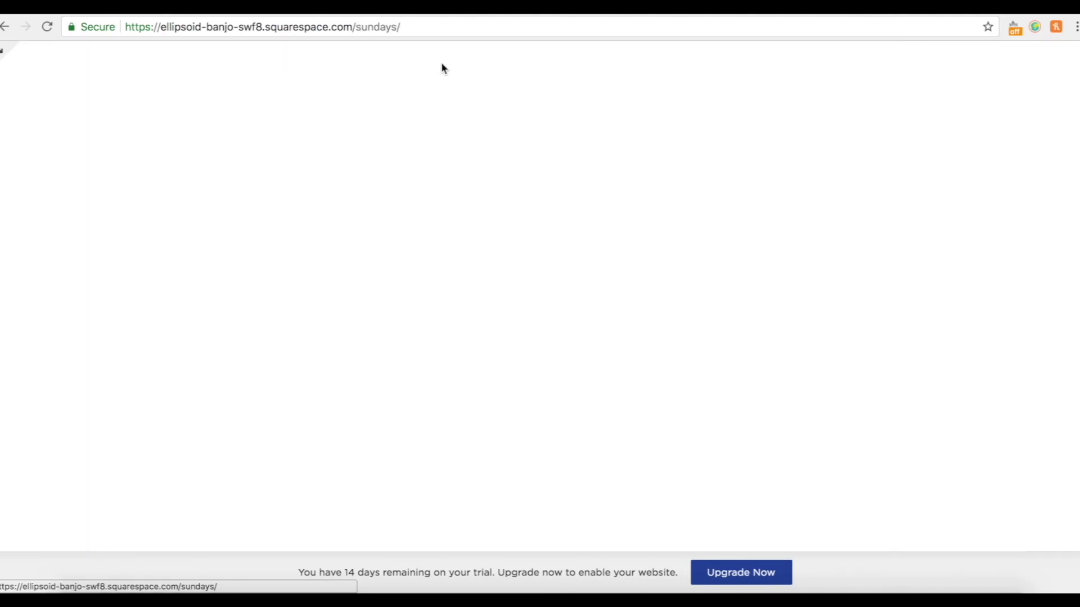
scroll(724, 338, down, 5)
scroll(725, 337, up, 4)
scroll(726, 340, up, 1)
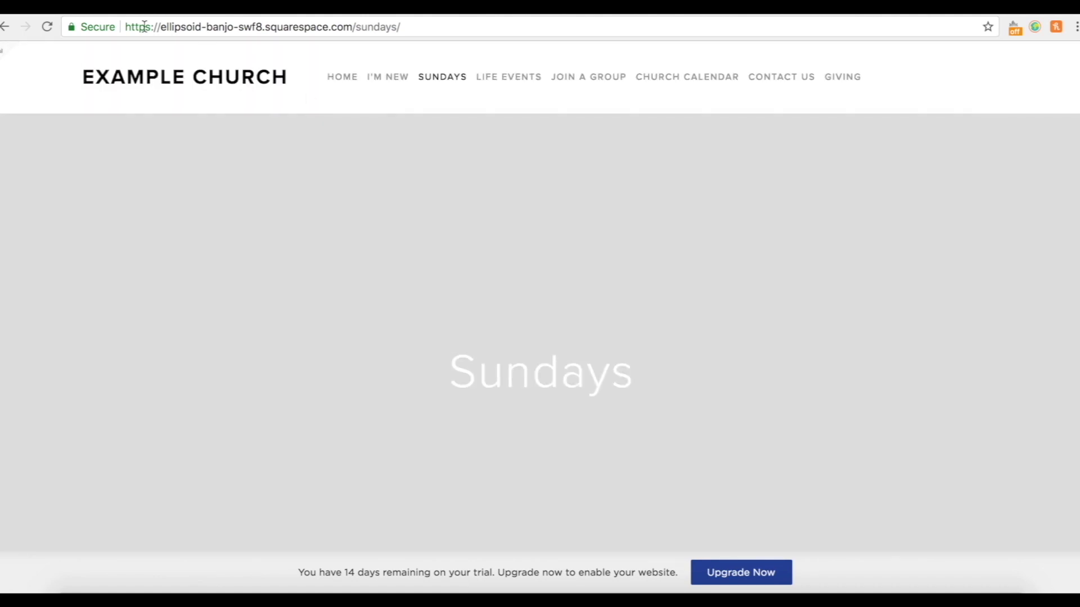
click(140, 78)
Verify the Join a Group image opens its page, then go back to the homepage.
scroll(573, 345, down, 10)
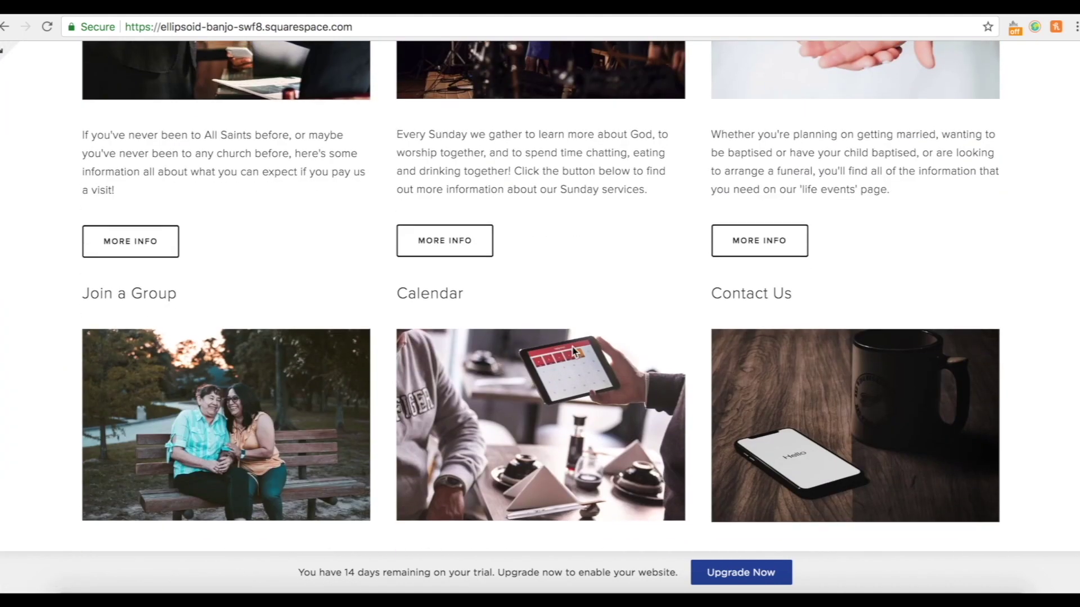
scroll(454, 423, down, 3)
click(188, 289)
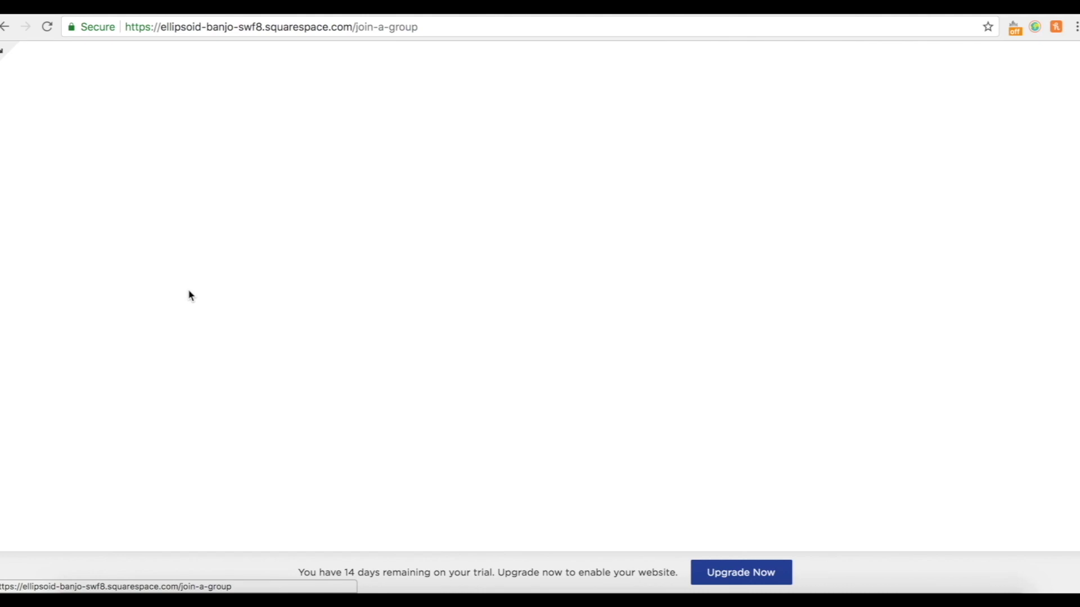
scroll(706, 407, down, 10)
scroll(698, 404, up, 10)
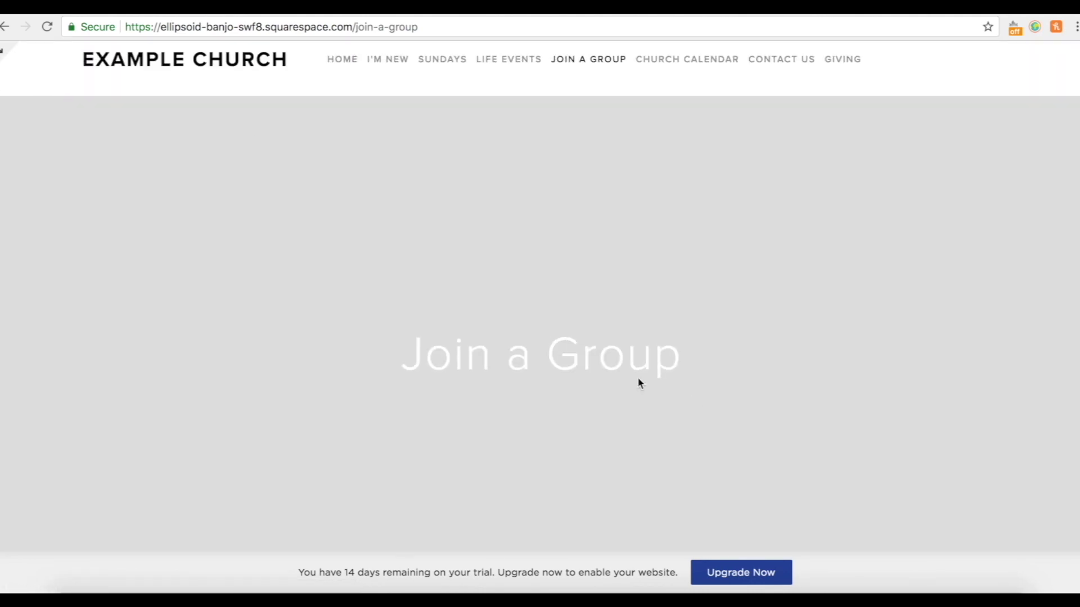
click(7, 26)
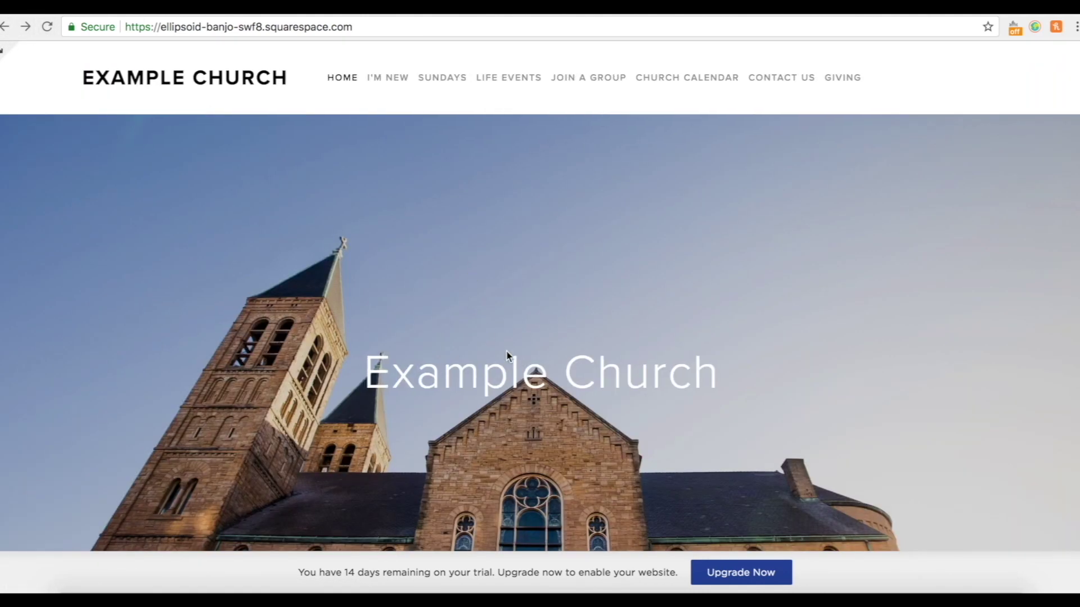
scroll(571, 401, down, 5)
scroll(572, 404, down, 15)
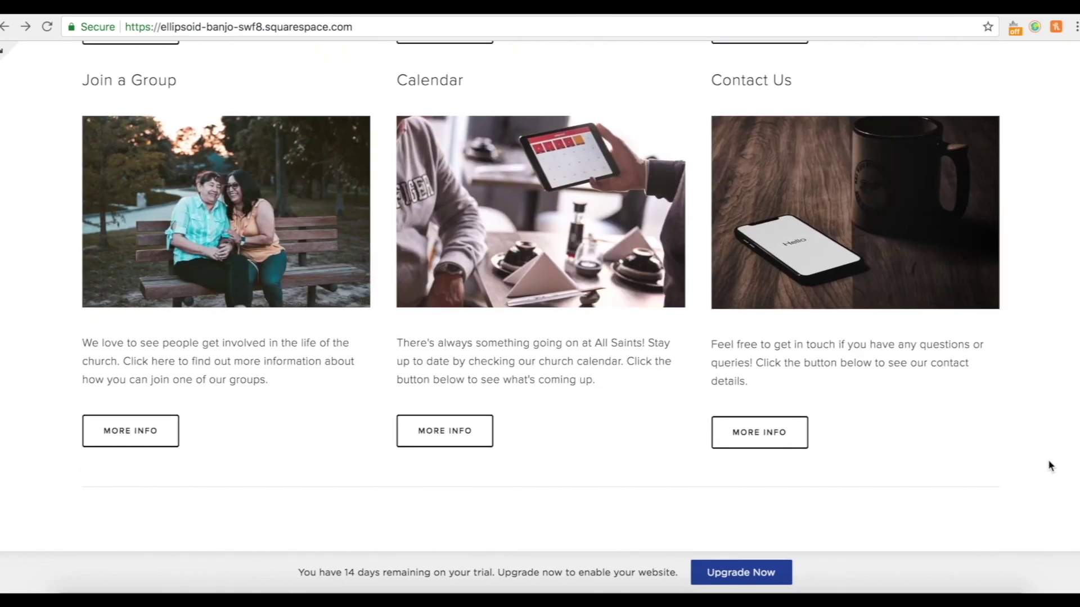
scroll(1048, 466, up, 20)
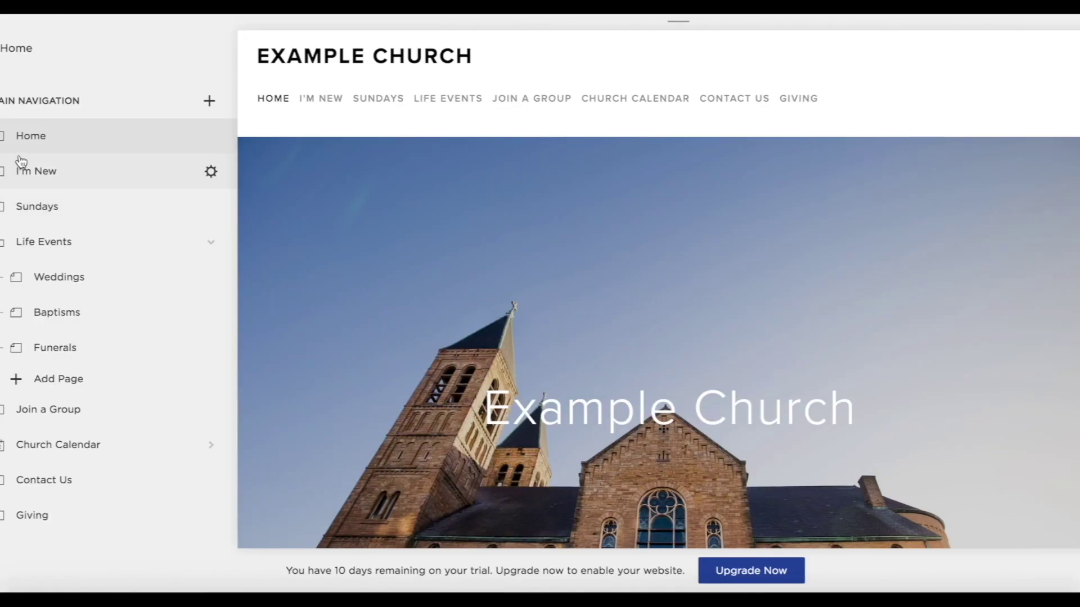
On the I'm New page, open the banner settings and add a new banner image.
click(29, 179)
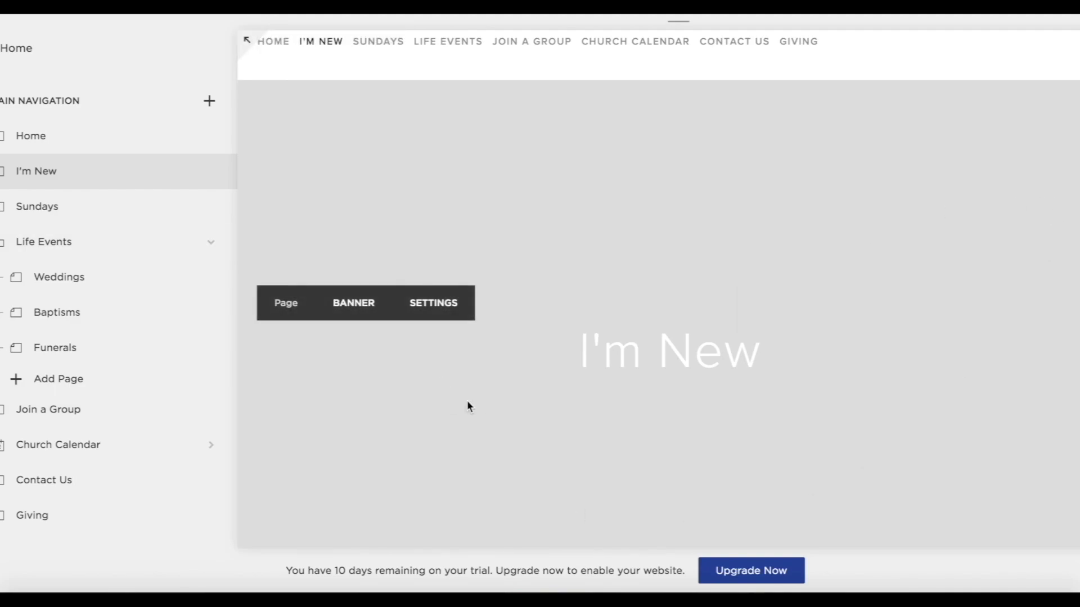
mouse_move(360, 325)
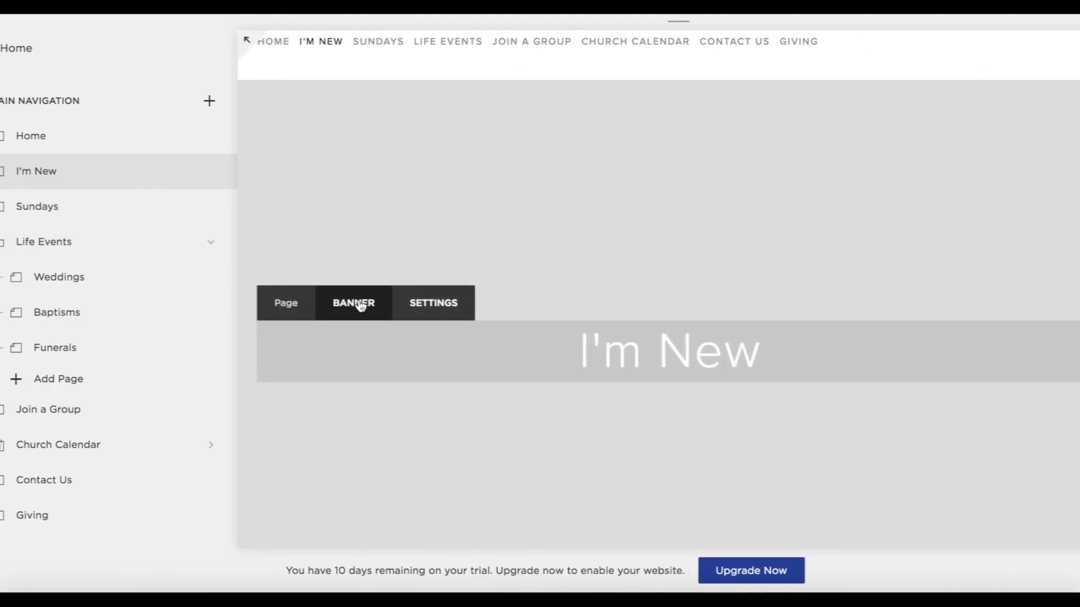
click(354, 304)
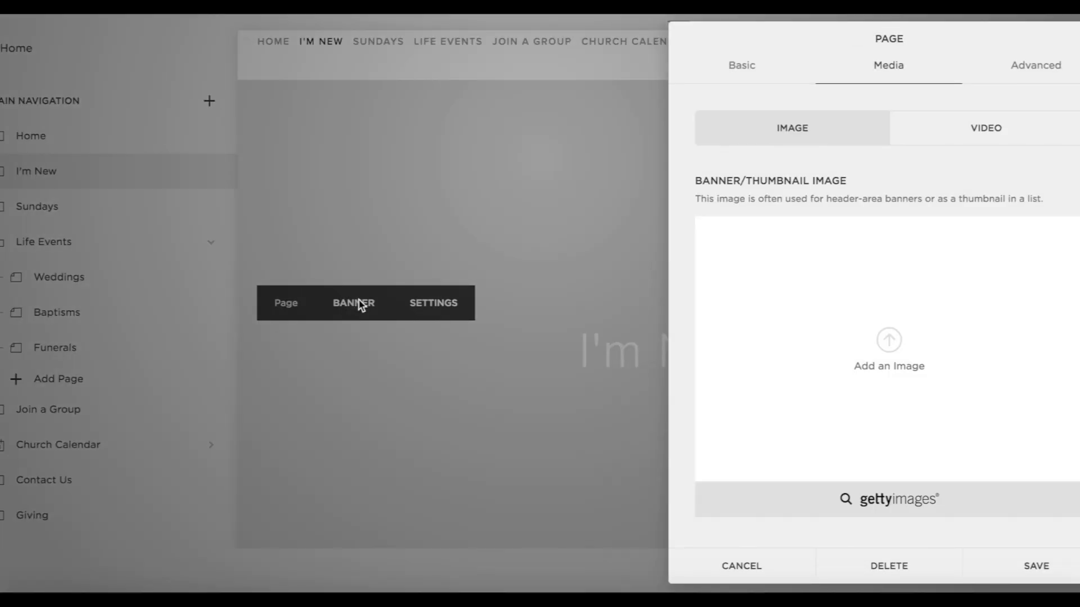
click(911, 328)
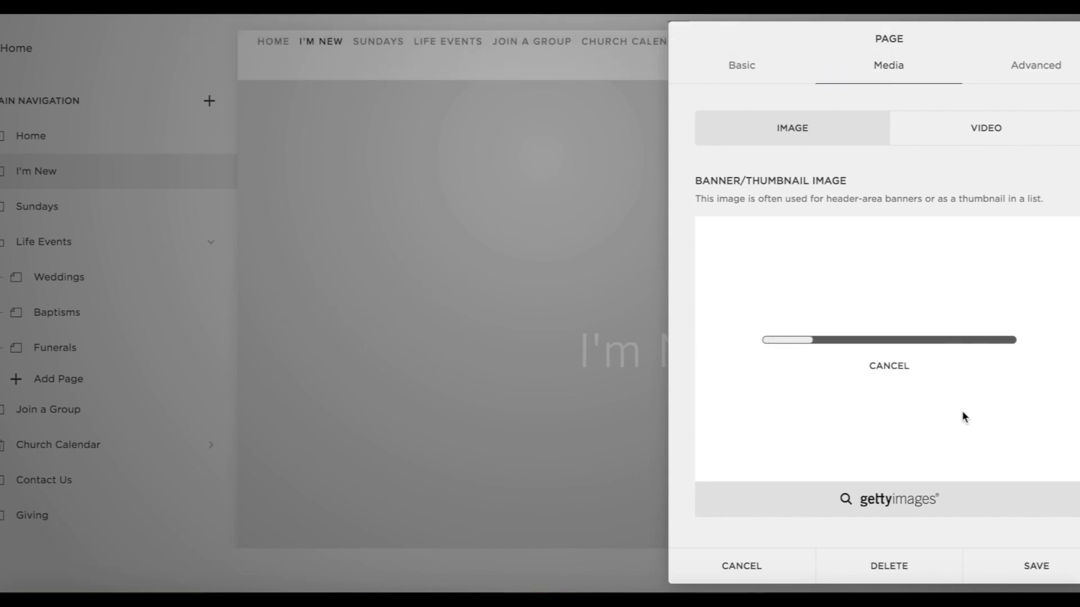
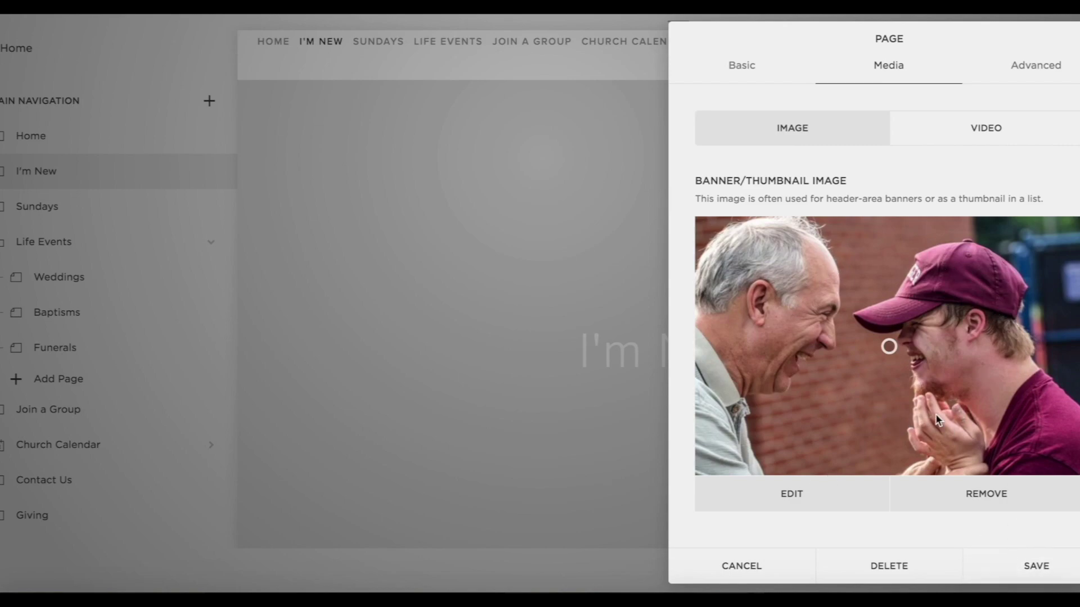
Save the new banner photo and confirm it shows behind the I'm New page title.
click(1069, 572)
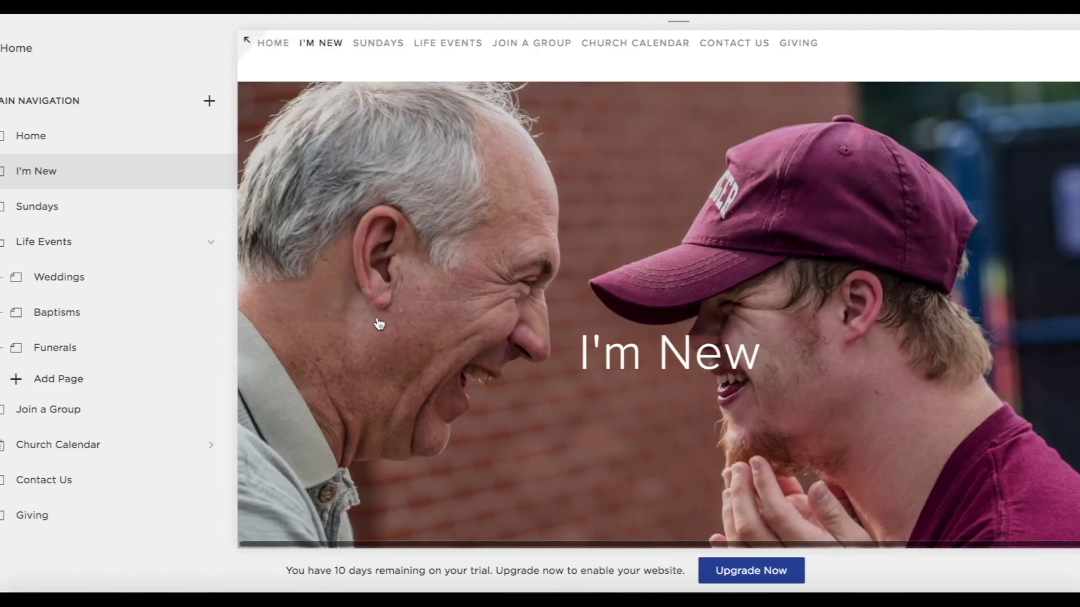
mouse_move(378, 323)
scroll(379, 323, down, 7)
scroll(378, 322, up, 9)
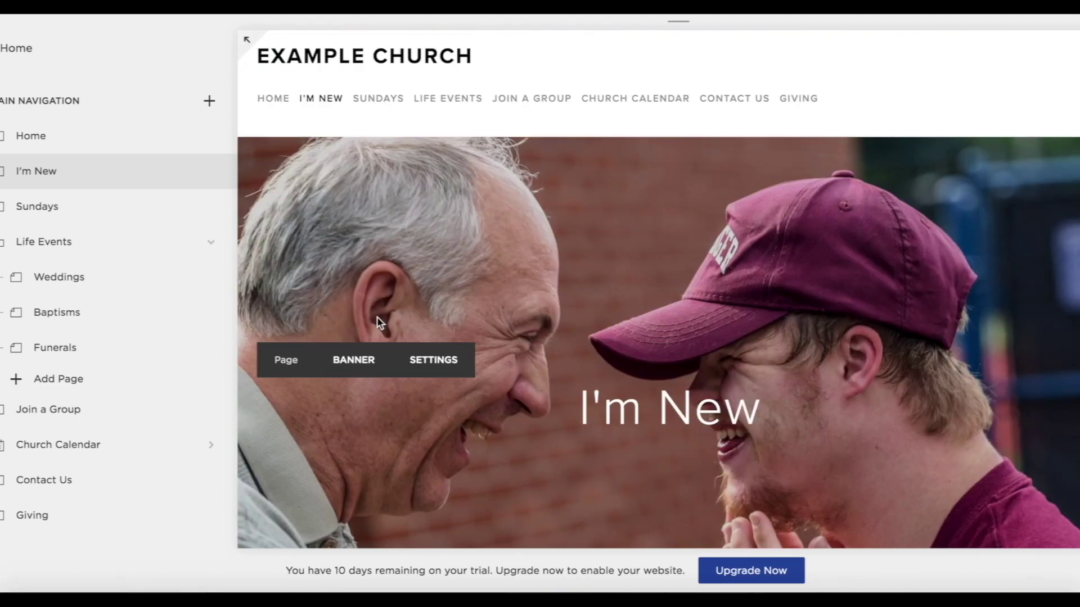
scroll(378, 323, down, 10)
mouse_move(366, 226)
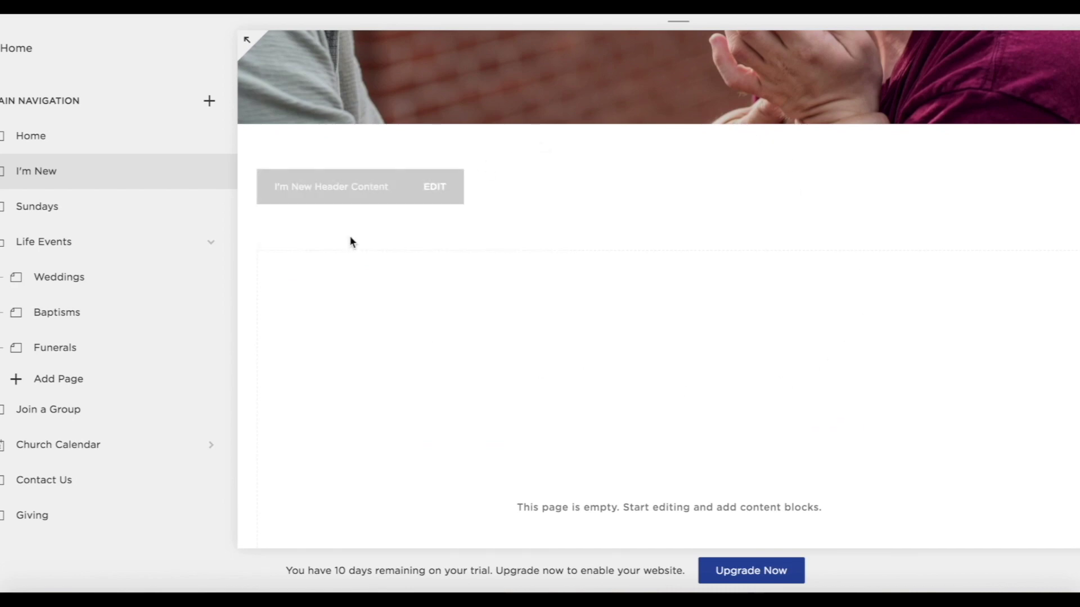
Paste the welcome paragraph into the I'm New header, centre it and save.
click(436, 188)
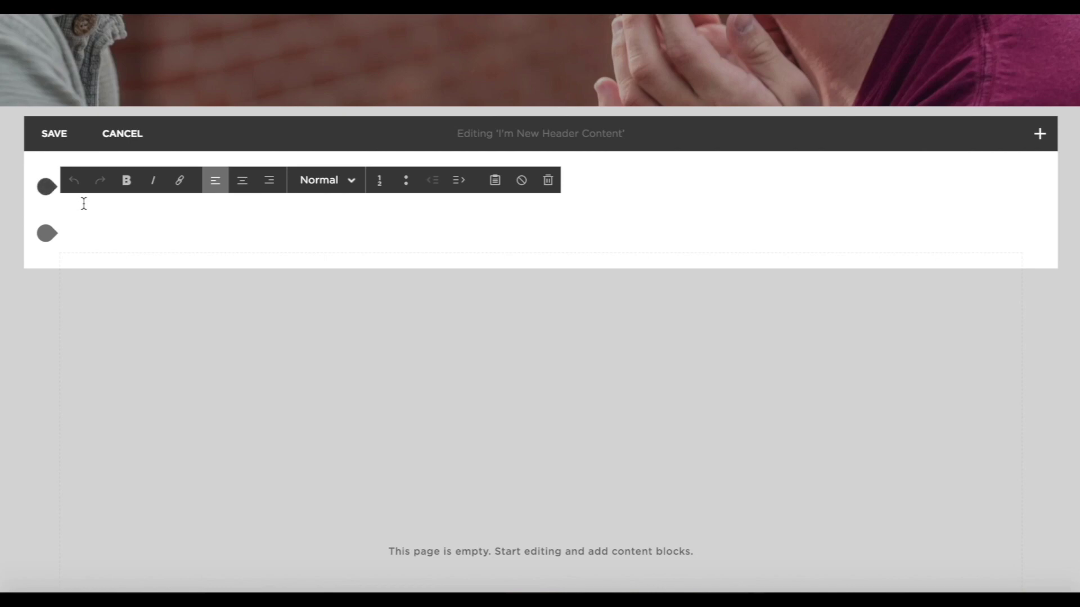
text(If you're visiting us for the first time, we hope you know that you are more than welcome! Take a look through these FAQ's. If you still have questions or worries, don't hesitate to get in touch.)
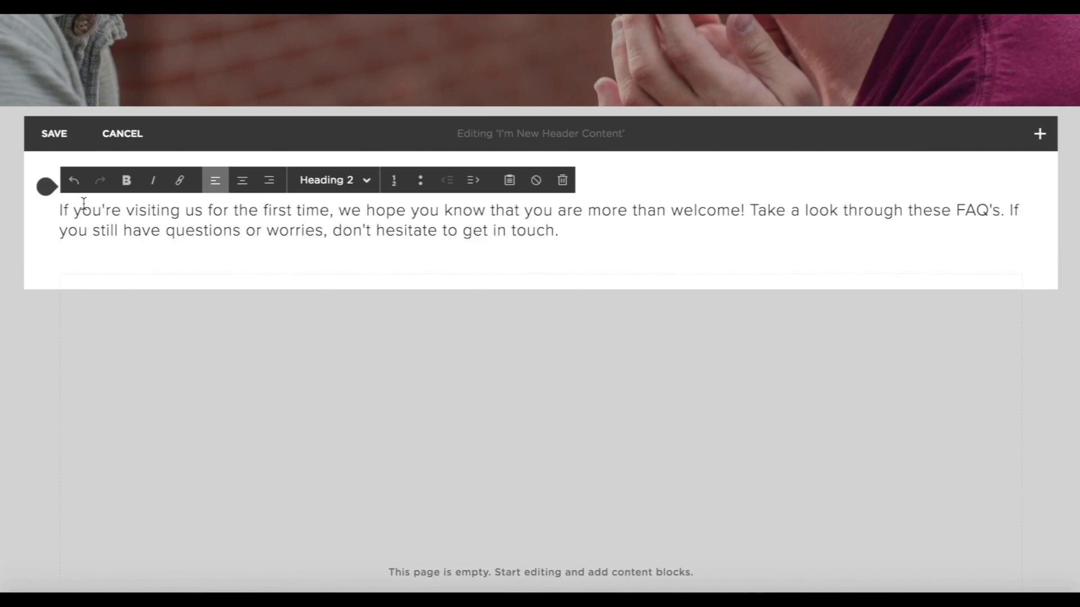
drag(576, 232, 50, 211)
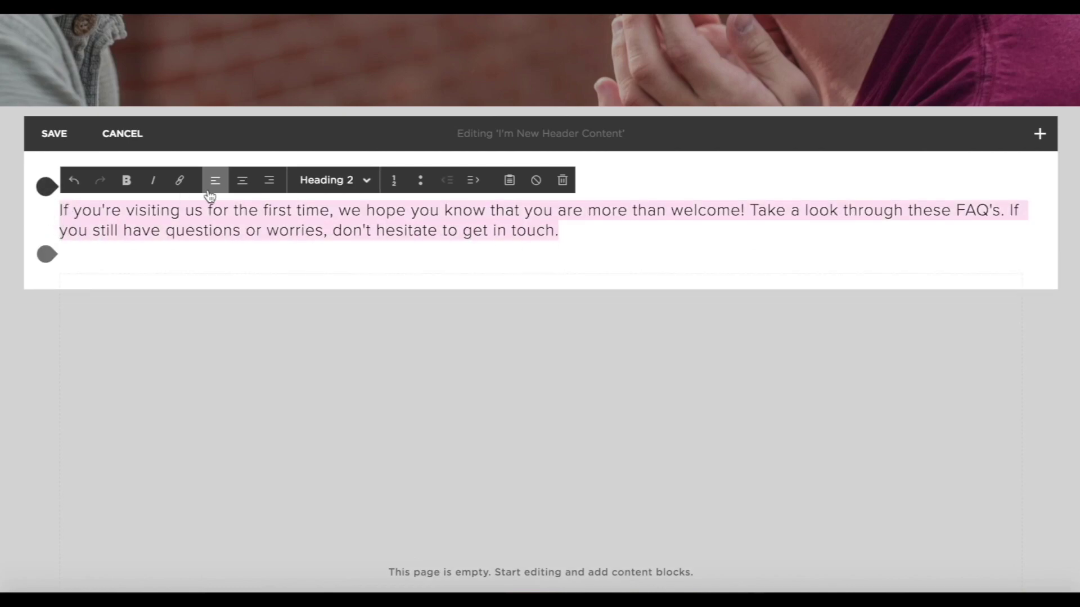
click(242, 180)
click(54, 133)
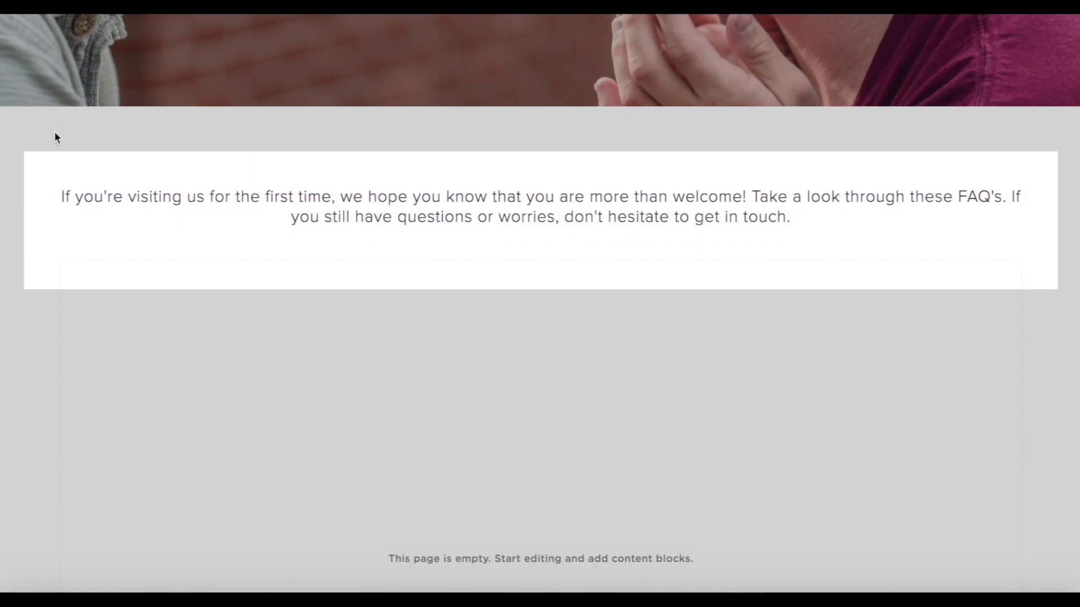
Open the I'm New page's main content area for editing.
scroll(714, 423, down, 5)
scroll(552, 194, up, 4)
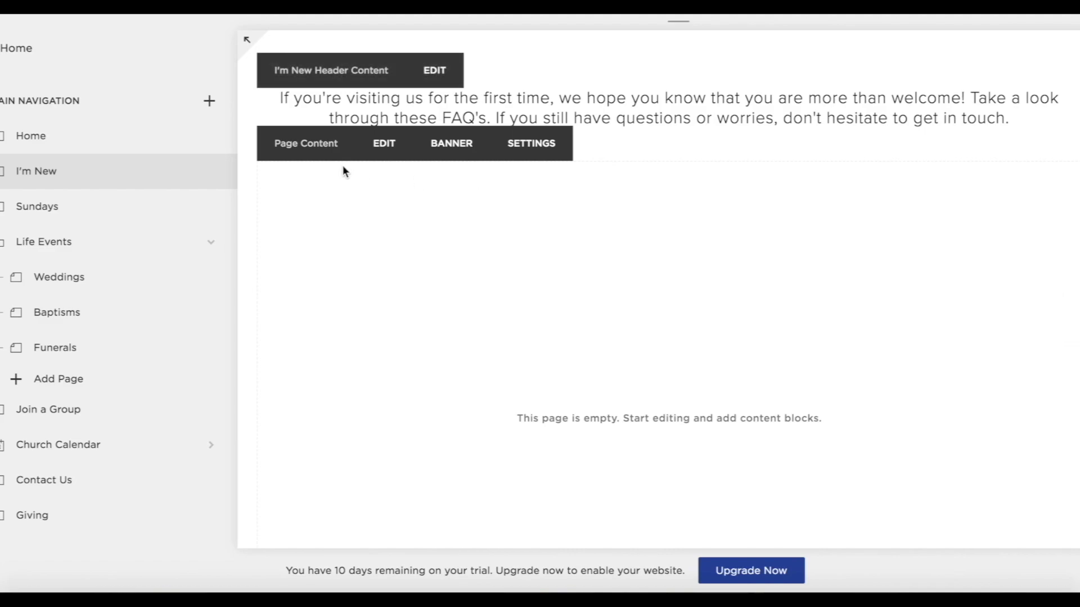
click(382, 160)
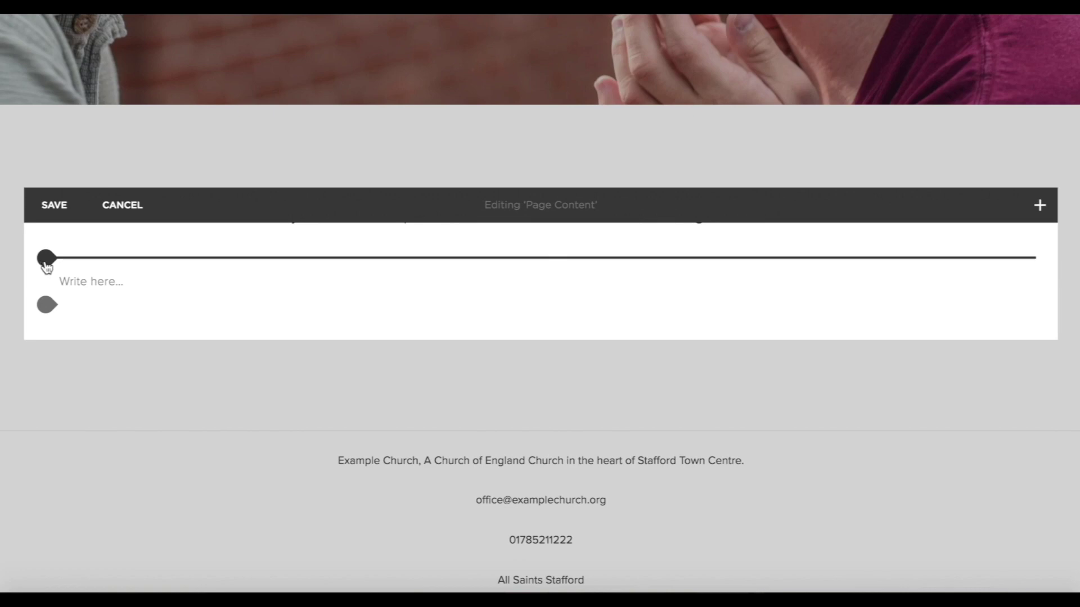
Insert an image block holding the Welcome letter-board photo, i'm new first image.jpg.
click(47, 259)
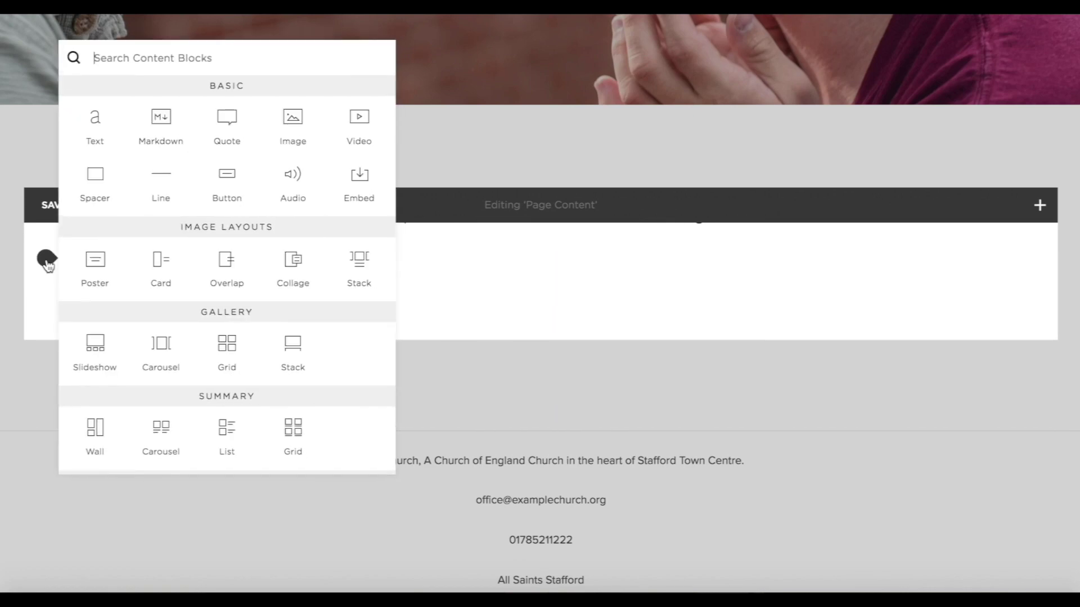
click(304, 123)
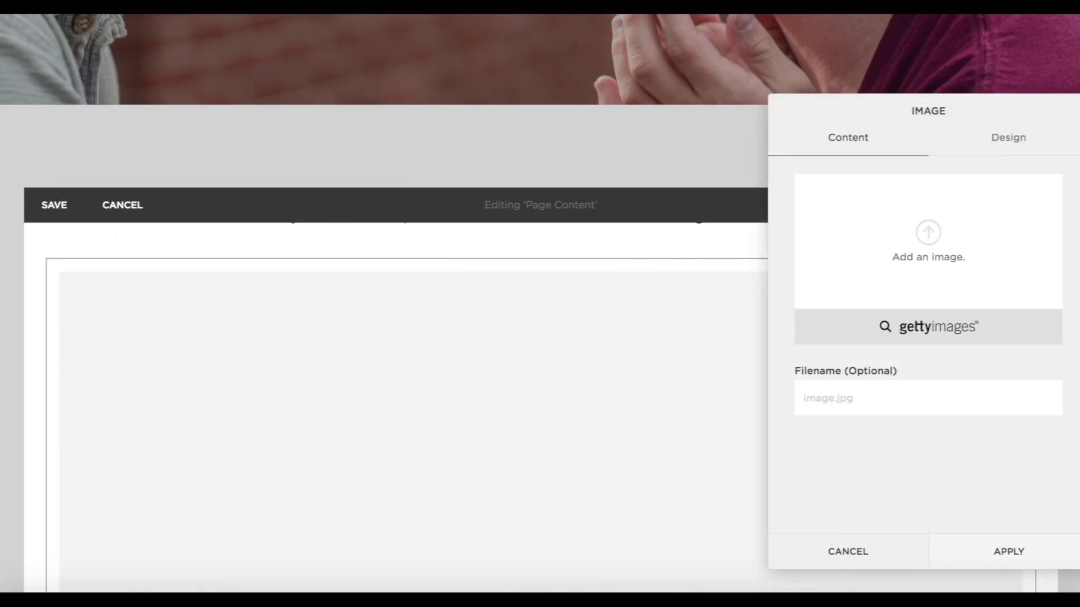
click(935, 242)
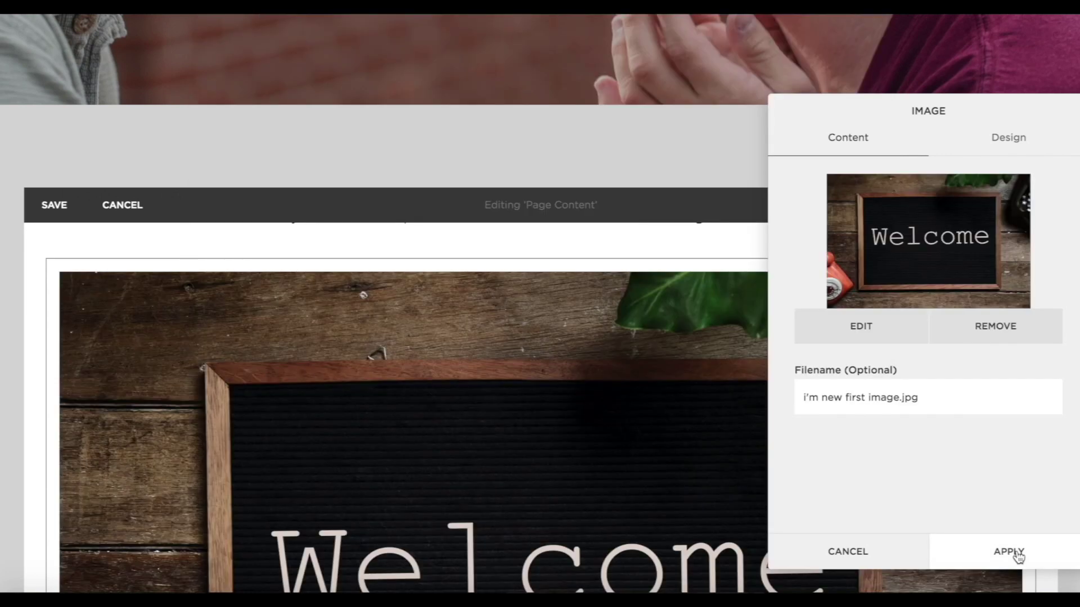
click(1012, 550)
scroll(837, 545, down, 7)
scroll(836, 545, up, 7)
scroll(836, 544, down, 6)
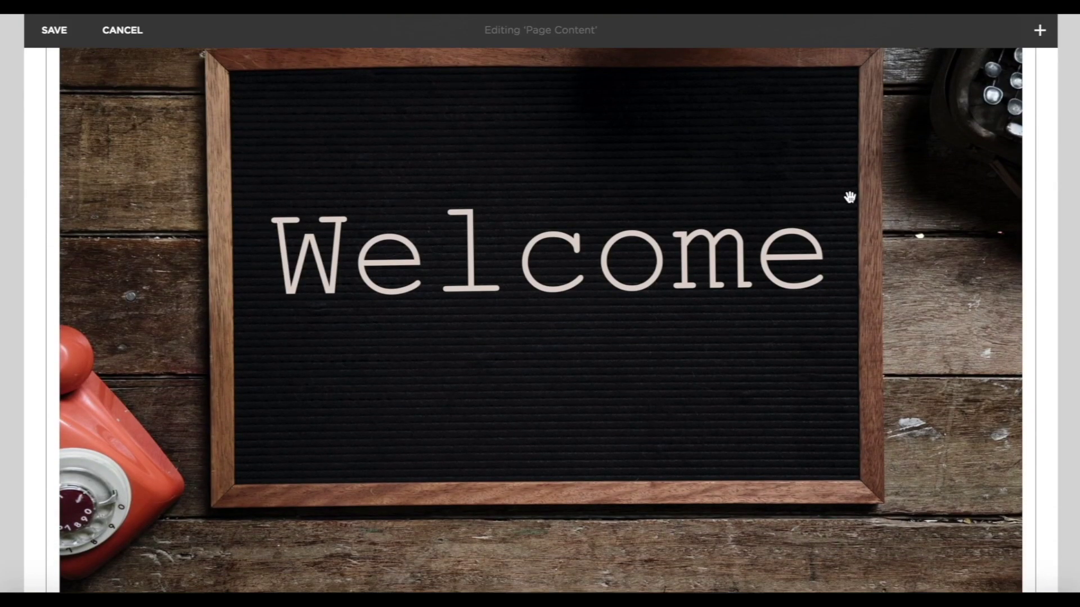
scroll(923, 390, down, 4)
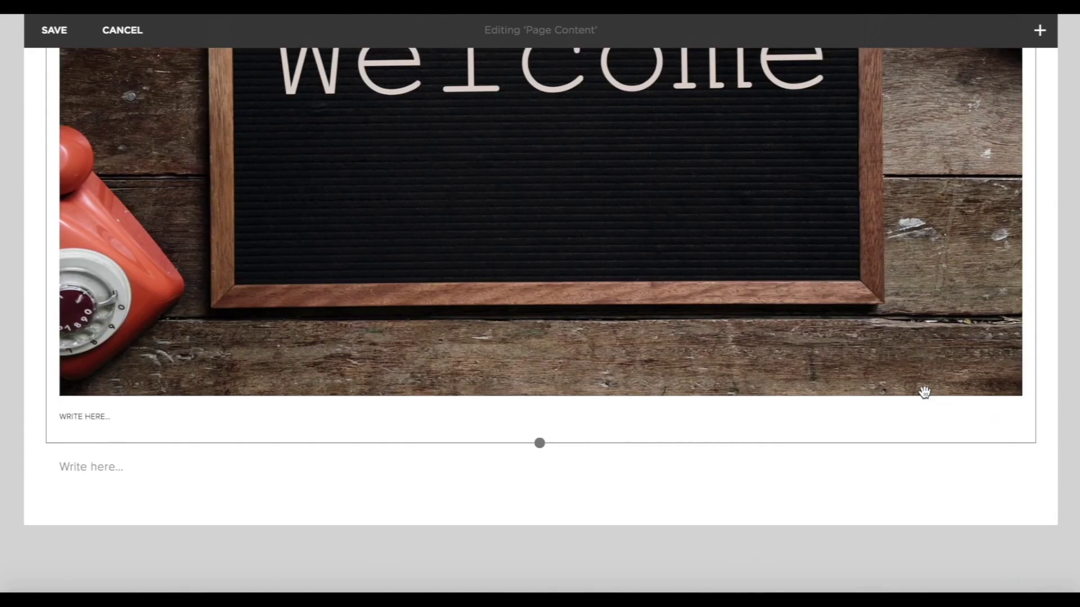
Crop the Welcome image into a short wide strip with its focal point nudged upward.
drag(541, 422, 552, 122)
scroll(551, 121, up, 5)
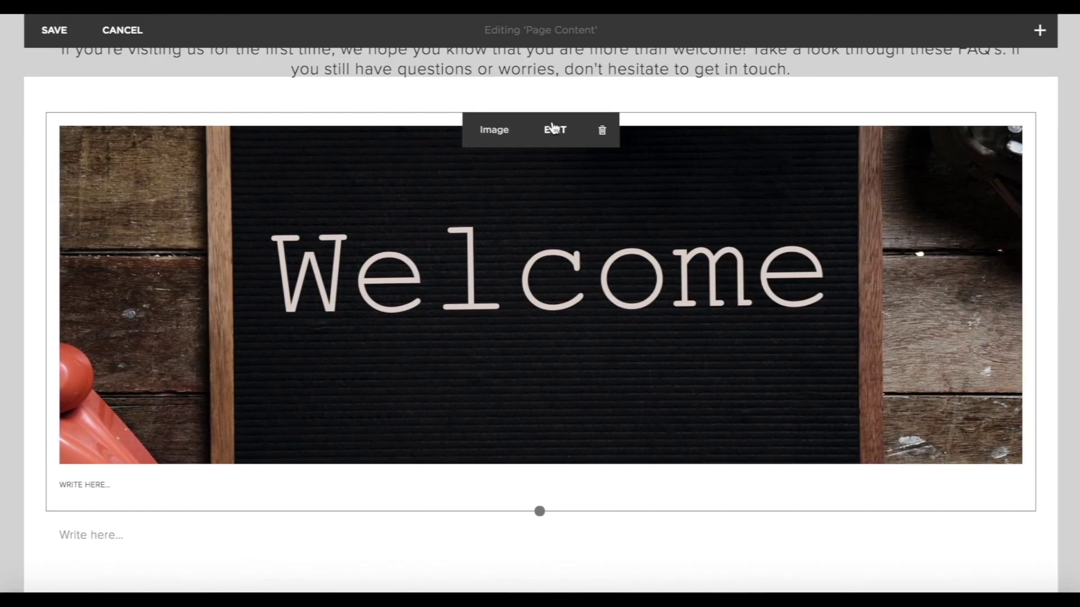
drag(542, 552, 541, 414)
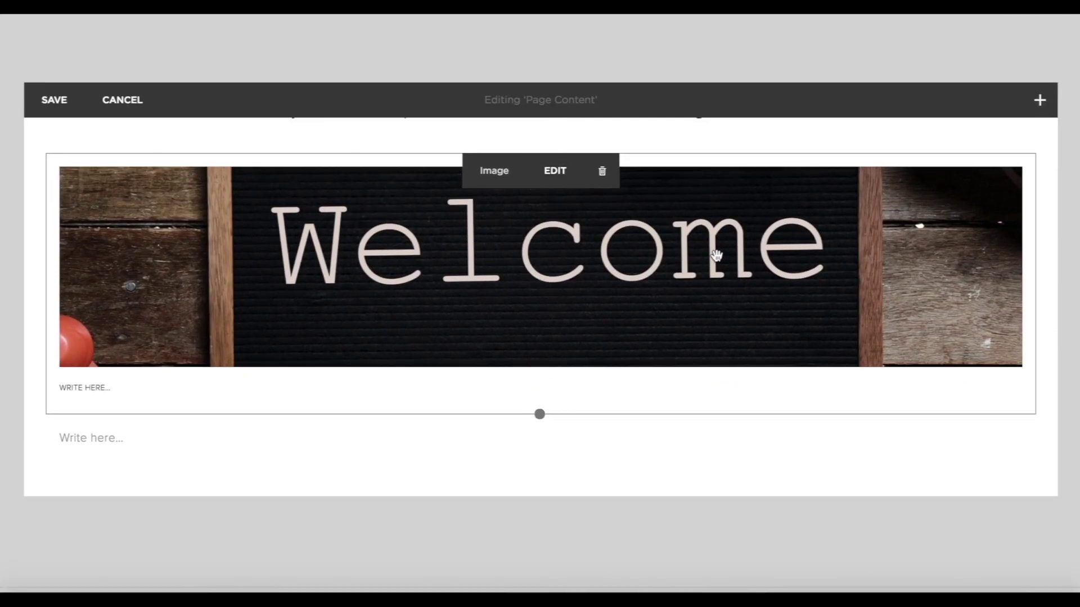
click(565, 170)
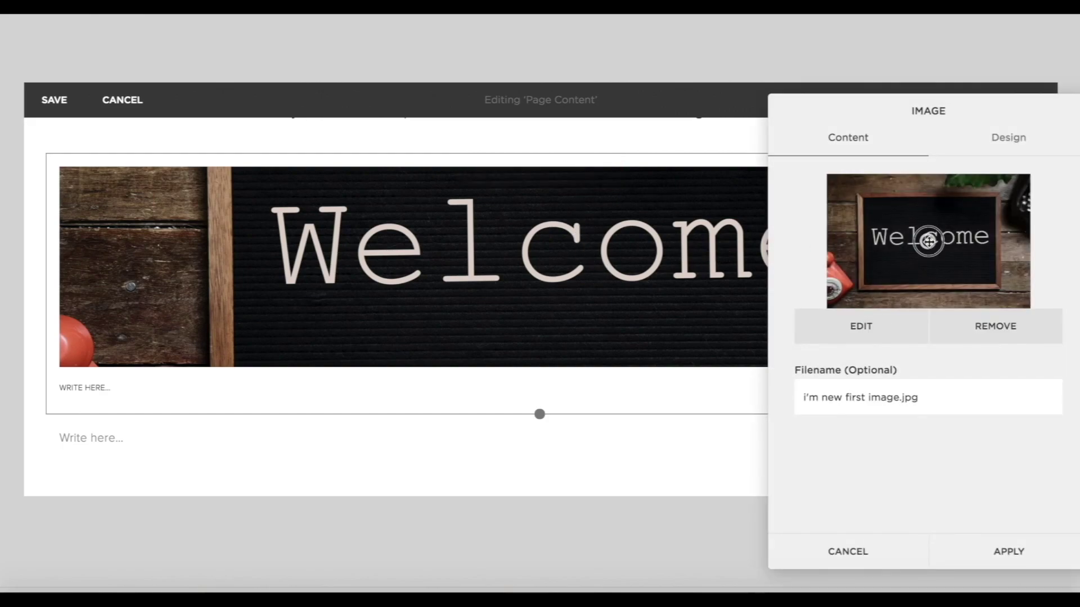
mouse_move(928, 241)
mouse_down()
mouse_move(890, 212)
mouse_move(934, 206)
mouse_move(930, 261)
mouse_move(926, 232)
mouse_up()
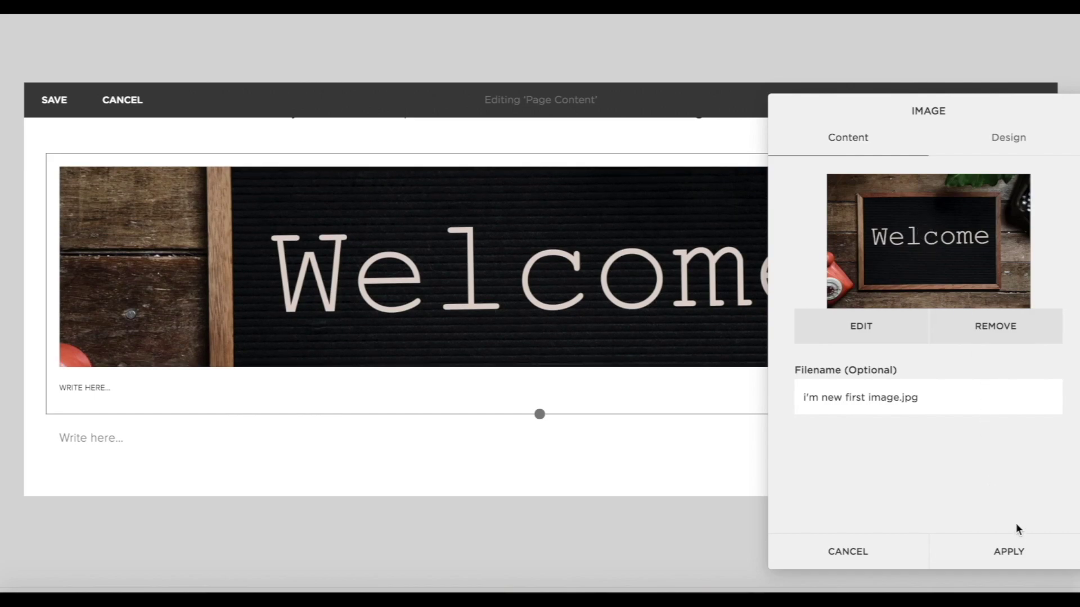
click(945, 551)
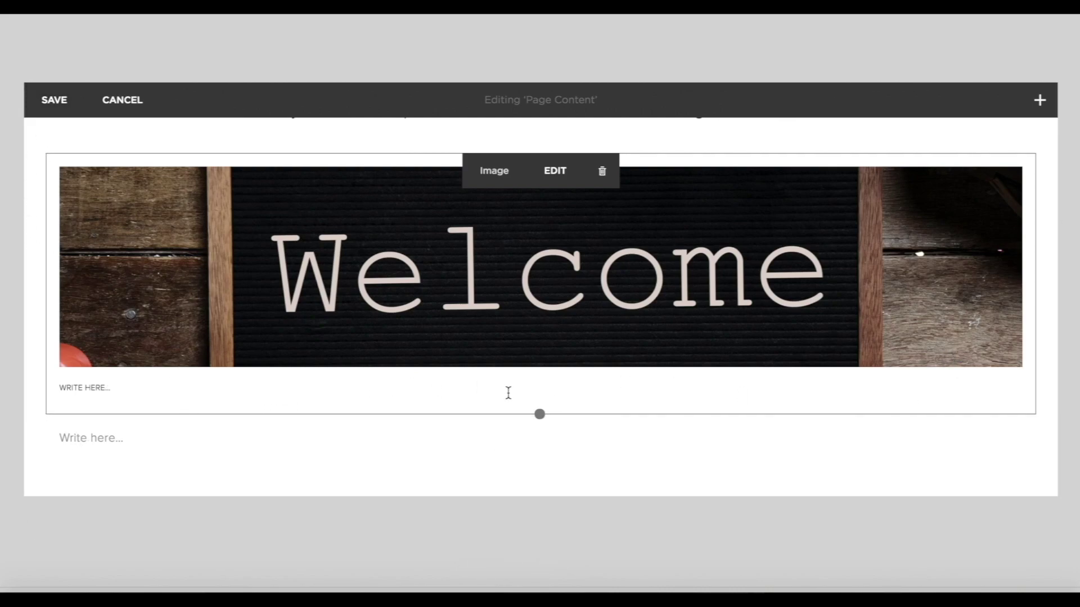
scroll(508, 391, up, 5)
scroll(508, 392, up, 2)
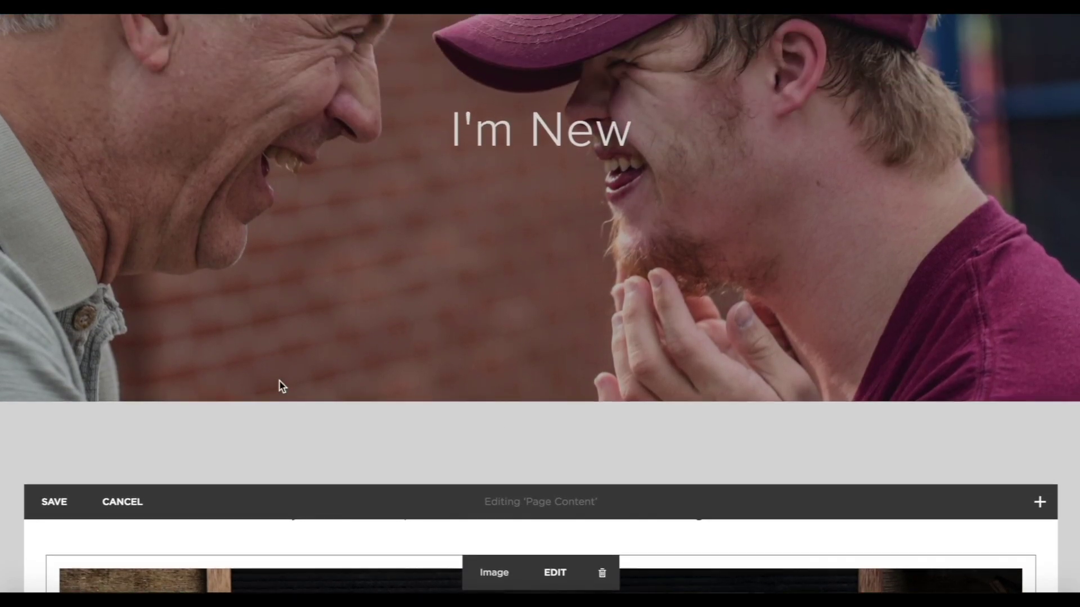
scroll(280, 383, down, 7)
scroll(357, 524, down, 1)
scroll(44, 391, up, 1)
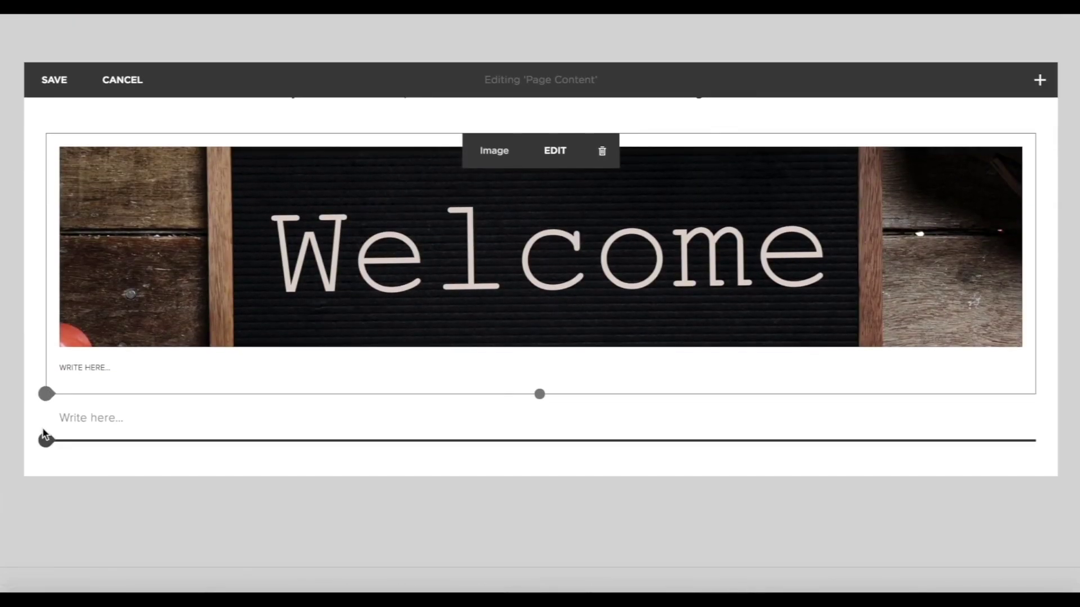
Add a text block below the image with the what-to-wear and parking FAQ text.
click(46, 396)
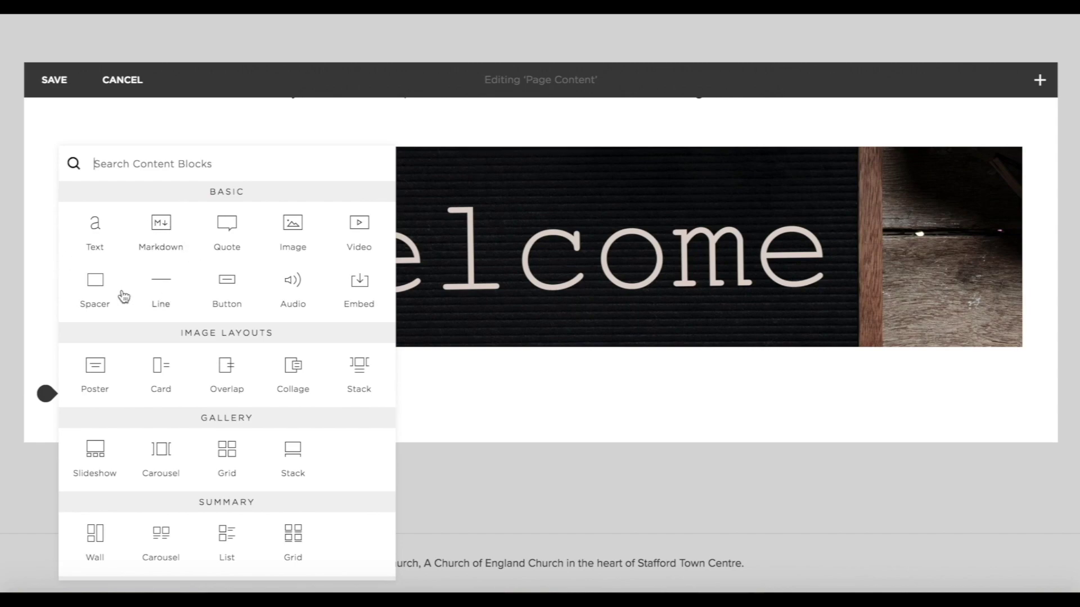
click(94, 232)
click(108, 383)
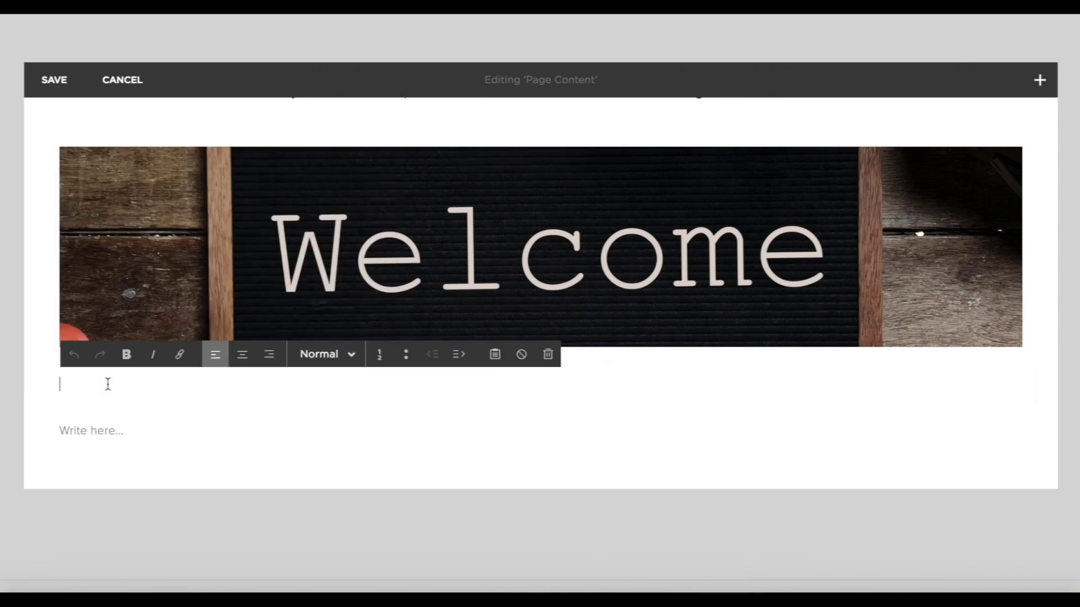
text(WHAT SHOULD I WEAR?  There is no dress code. Most people choose to come in casual clothes, but feel free to wear whatever you are most comfortable in.  WHERE CAN I PARK?  Street parking is available next to the church, please be respectful of local residents. Parking on site is limited and is reserved for disabled guests.)
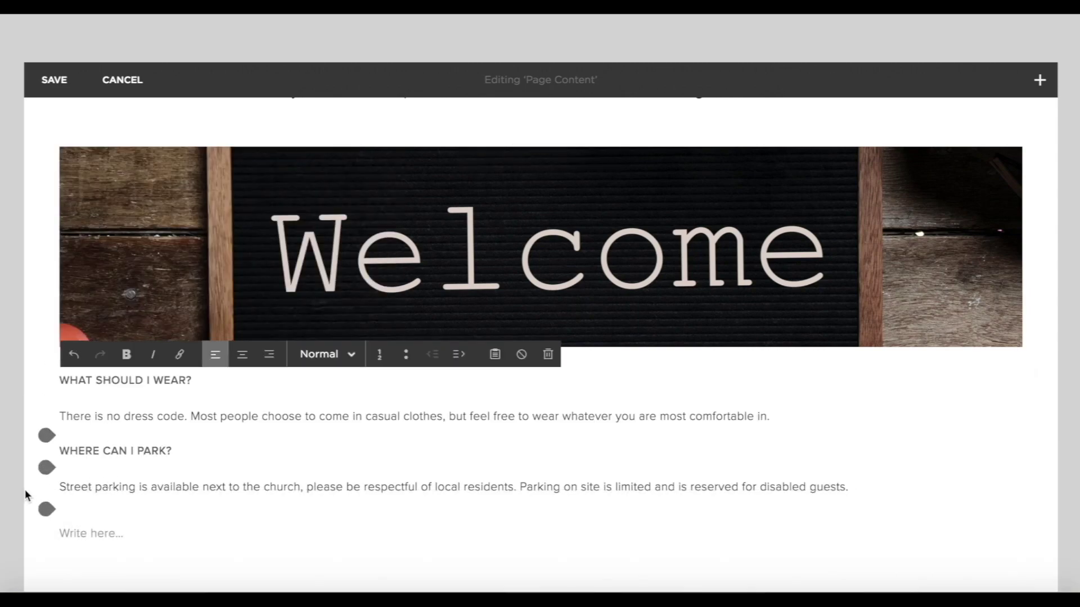
click(33, 494)
Add a divider line beneath the parking answer.
click(46, 429)
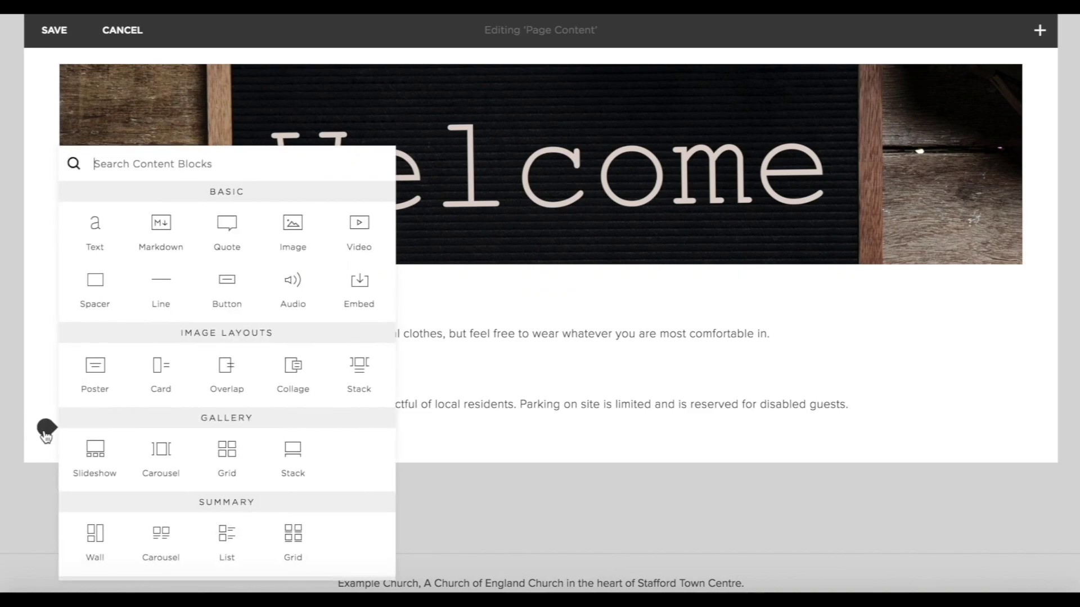
click(174, 282)
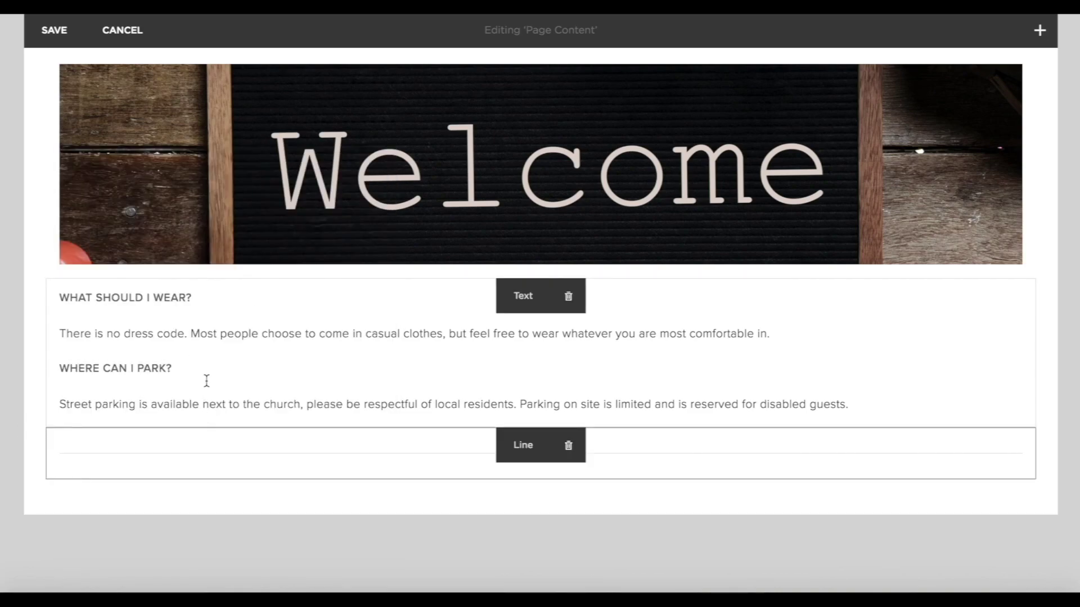
scroll(588, 390, down, 3)
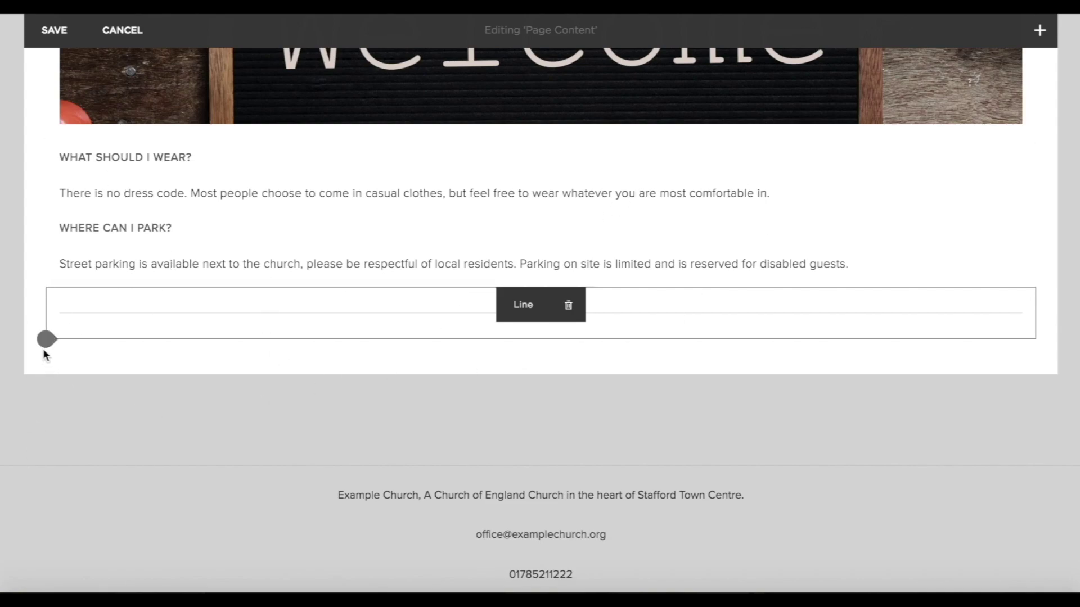
click(46, 343)
Add a text block below the line with the accessibility and toilets FAQ text.
click(96, 208)
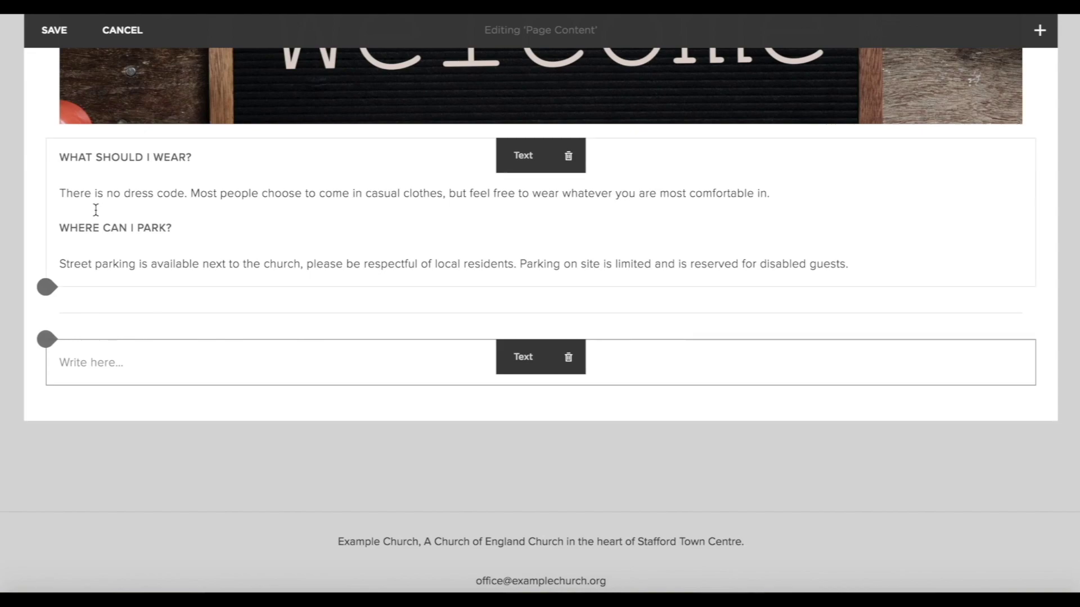
click(84, 357)
text(IS THE CHURCH ACCESSIBLE? Yes, the access ways to all of our buildings are wheelchair friendly. DO YOU HAVE TOILETS? Toilets are available in the church and the church hall (including disabled).)
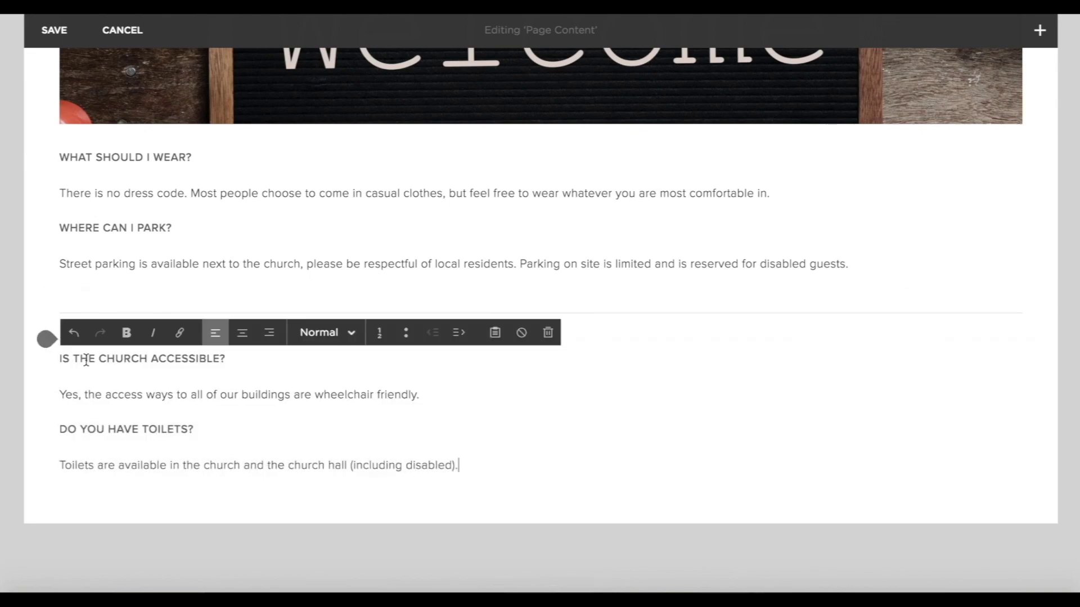
click(2, 412)
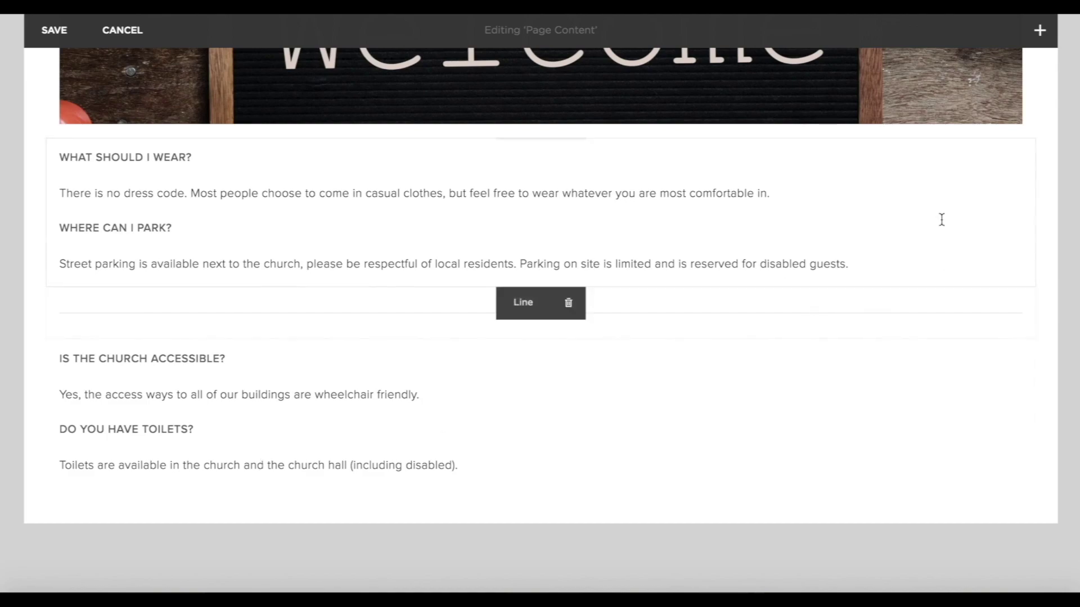
Drag the accessibility block beside the dress-code block to form a right-hand column.
drag(245, 344, 1030, 248)
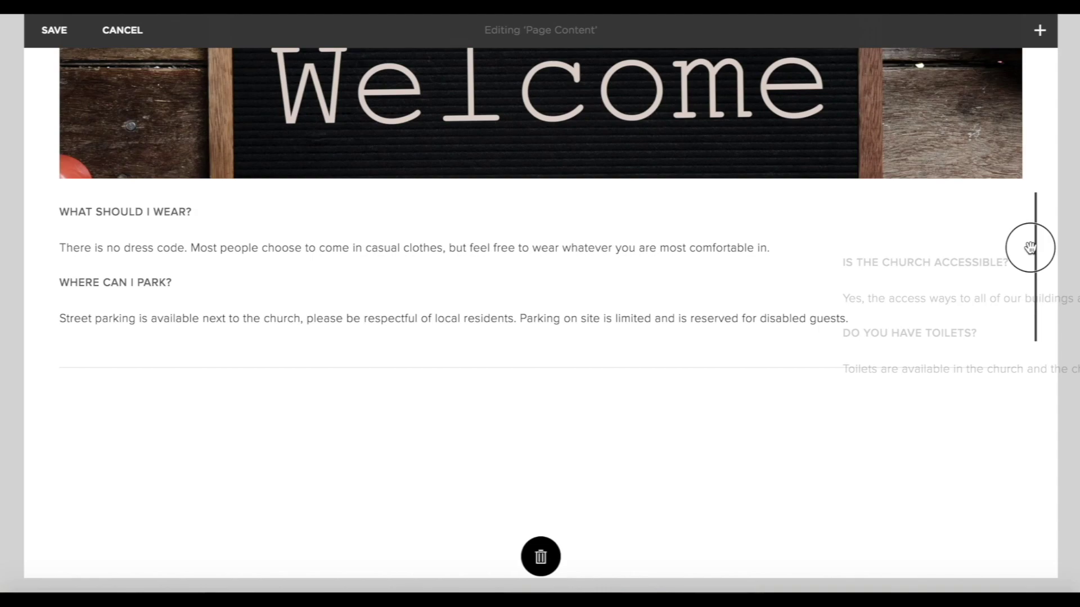
drag(1029, 248, 1035, 252)
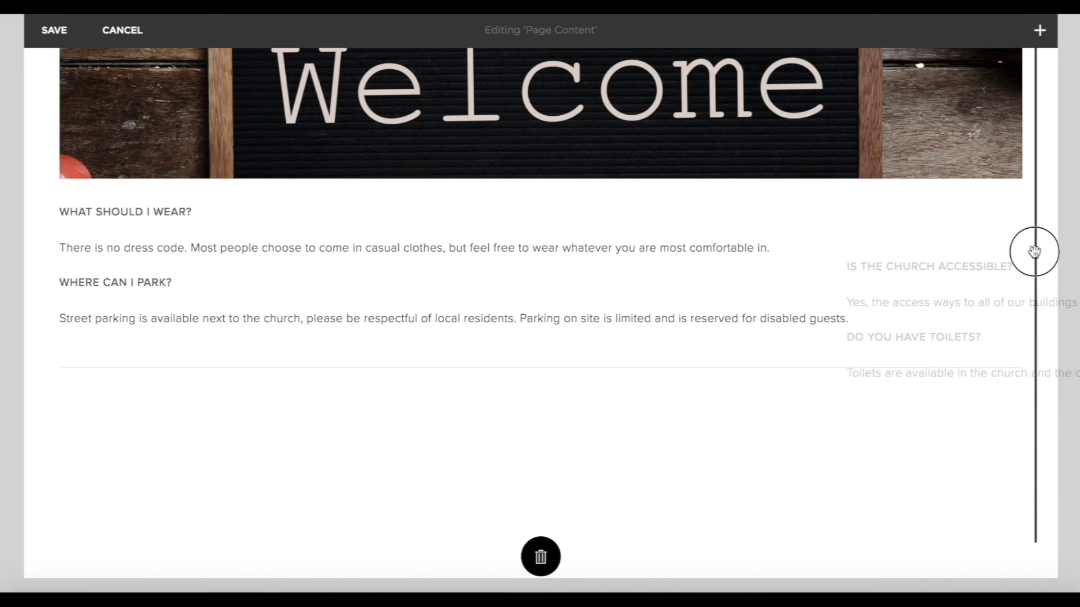
drag(1035, 252, 1028, 254)
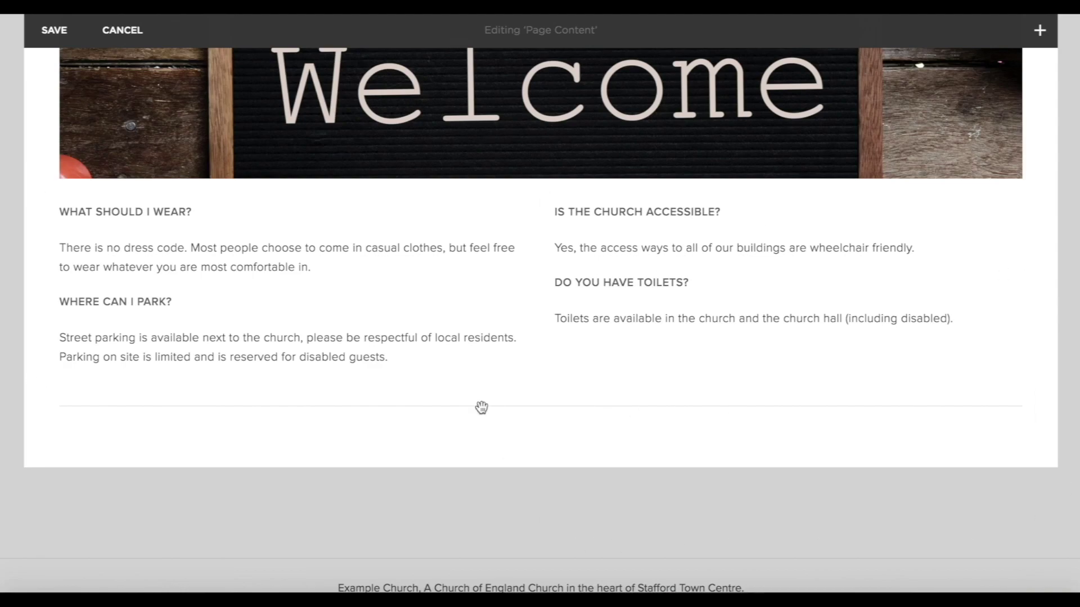
Centre-align the text in the left and right FAQ columns.
click(373, 364)
drag(373, 364, 113, 282)
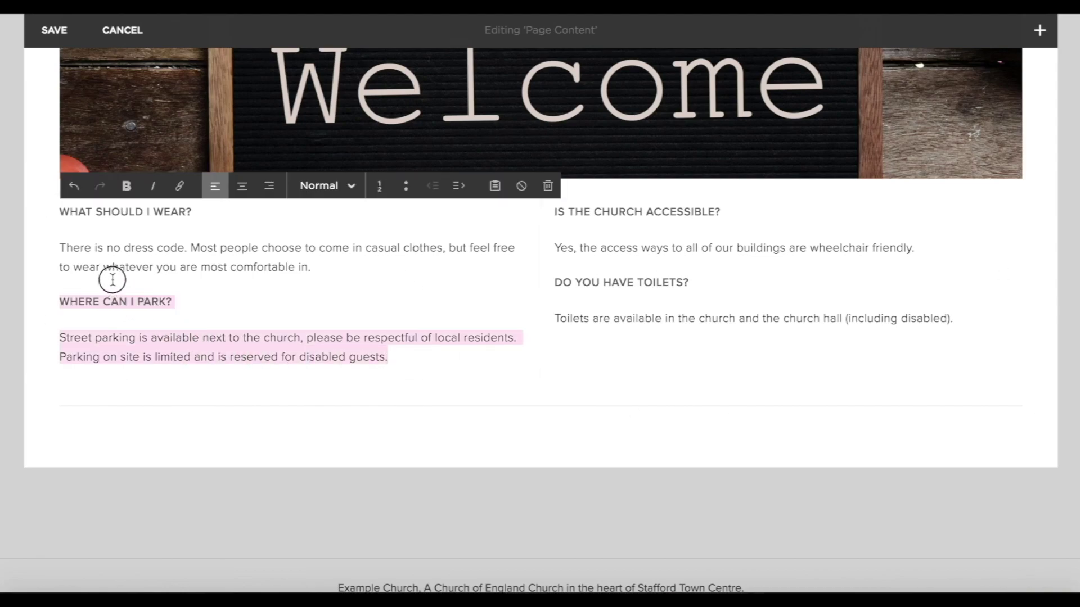
drag(113, 282, 70, 243)
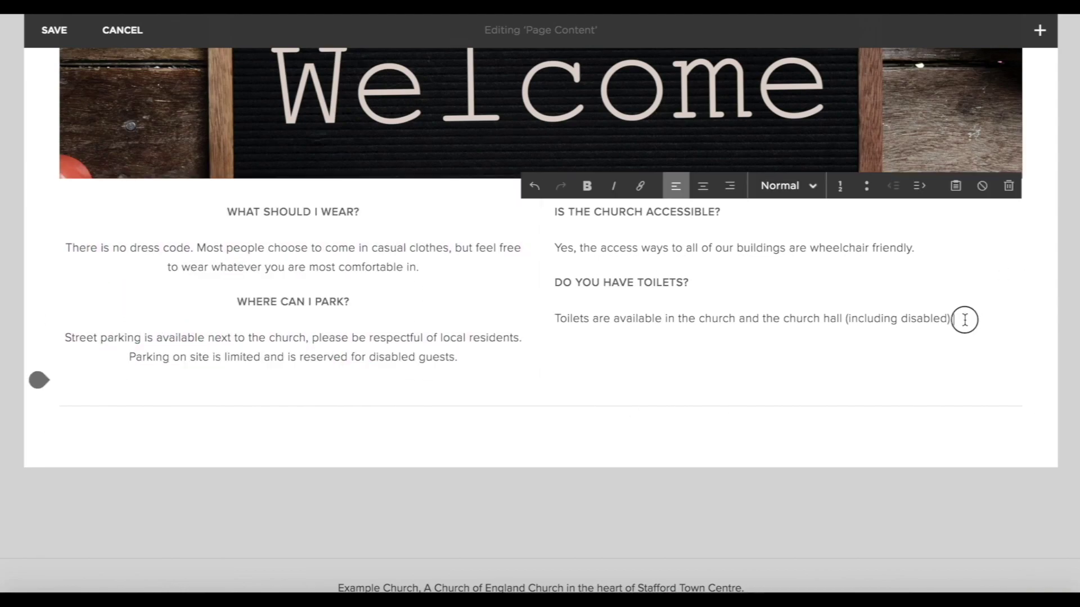
drag(965, 319, 550, 212)
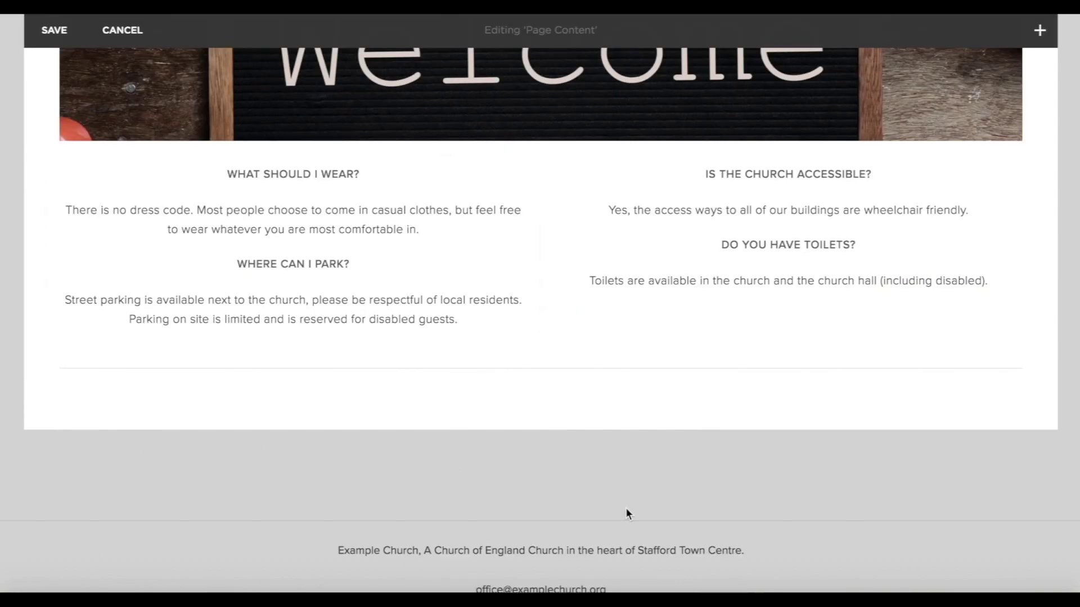
scroll(791, 297, down, 3)
scroll(792, 303, up, 3)
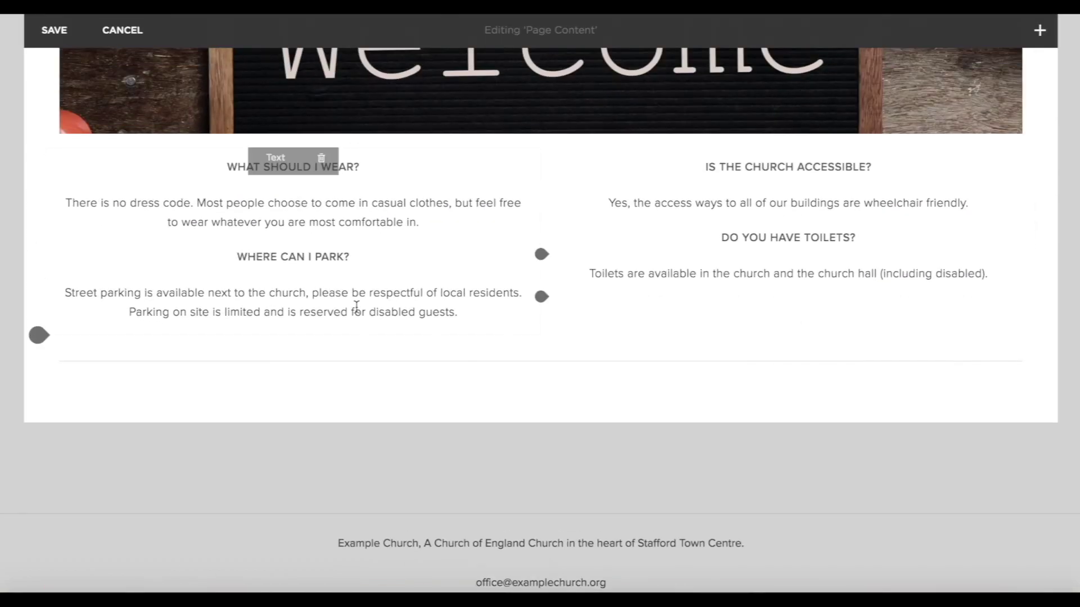
scroll(748, 512, down, 5)
scroll(748, 511, up, 6)
scroll(747, 512, down, 5)
scroll(747, 511, up, 3)
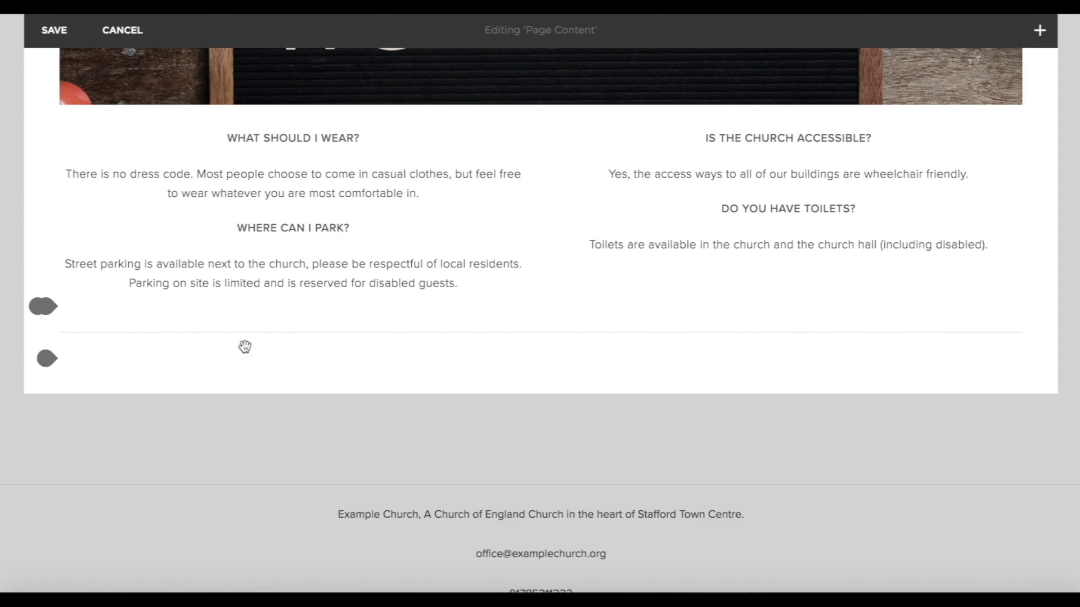
scroll(371, 349, down, 3)
scroll(521, 68, up, 4)
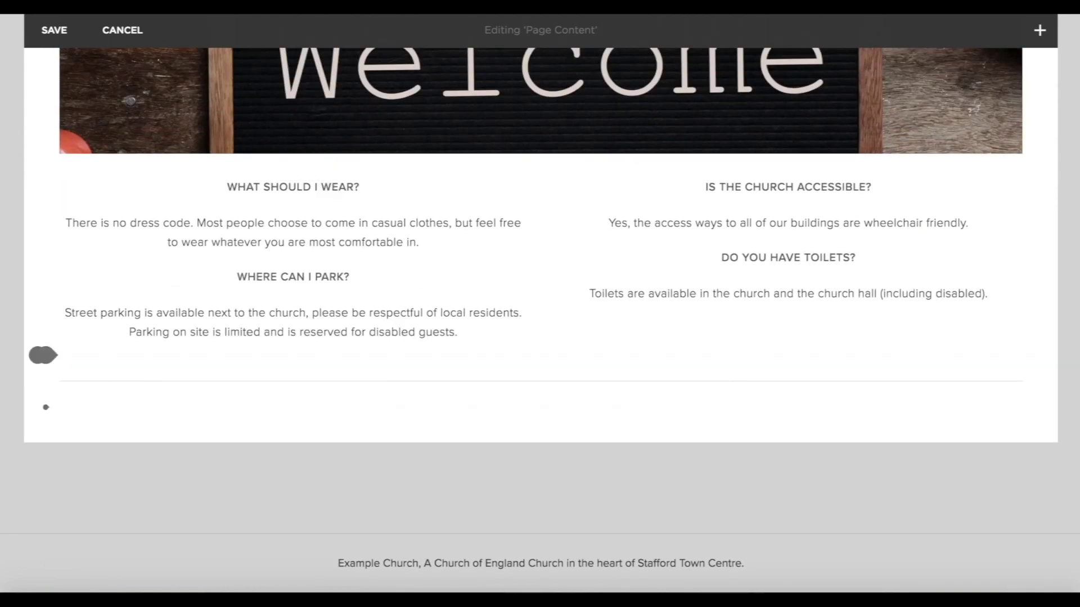
click(47, 407)
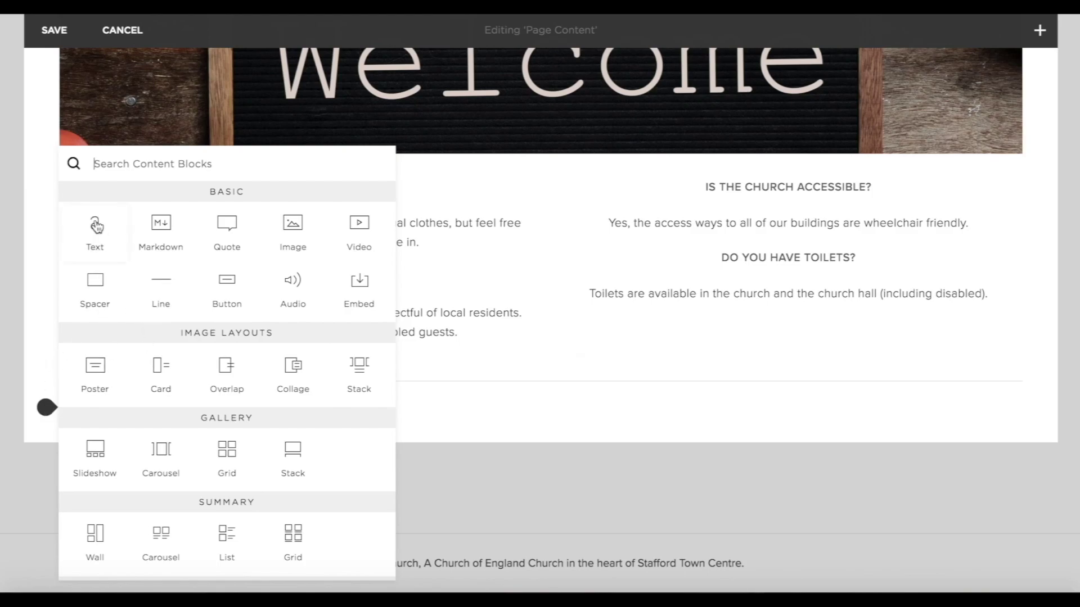
Insert an image block with the people-around-a-table photo, im new third image.jpg.
click(309, 232)
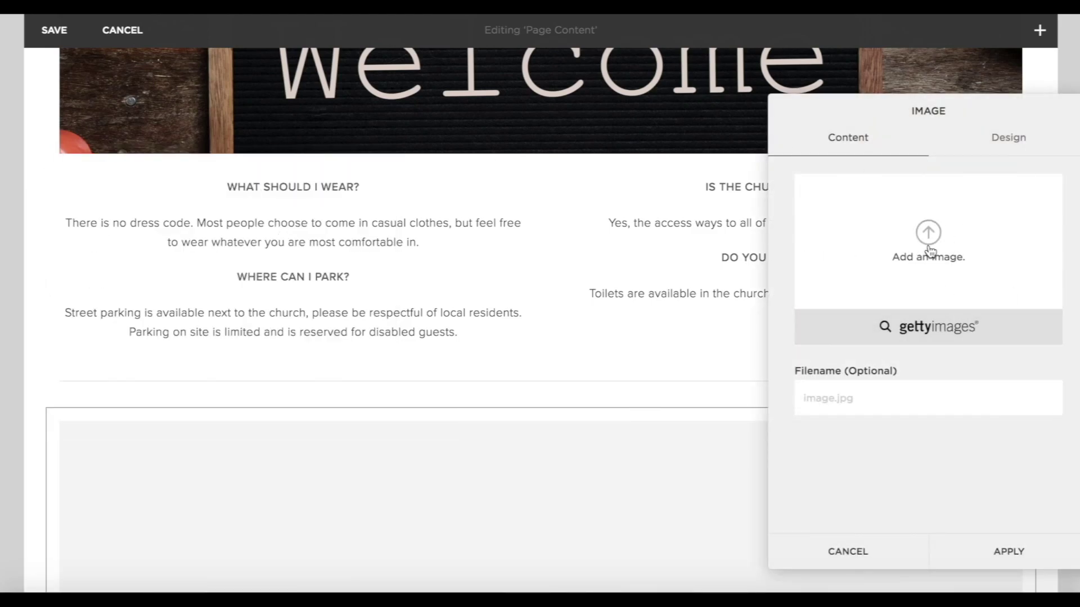
click(927, 248)
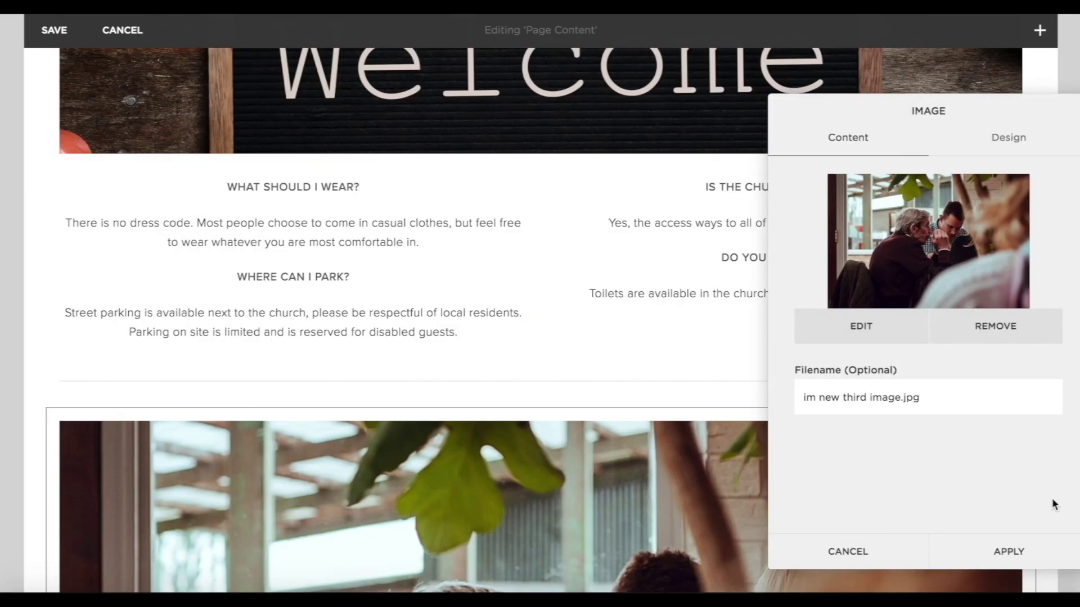
click(1010, 551)
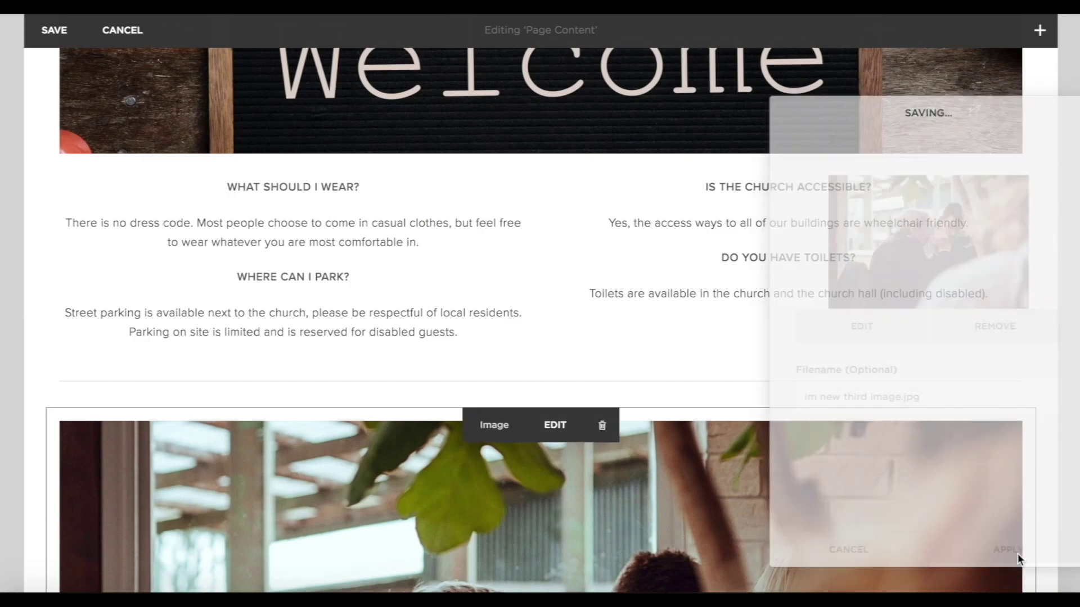
scroll(809, 431, down, 8)
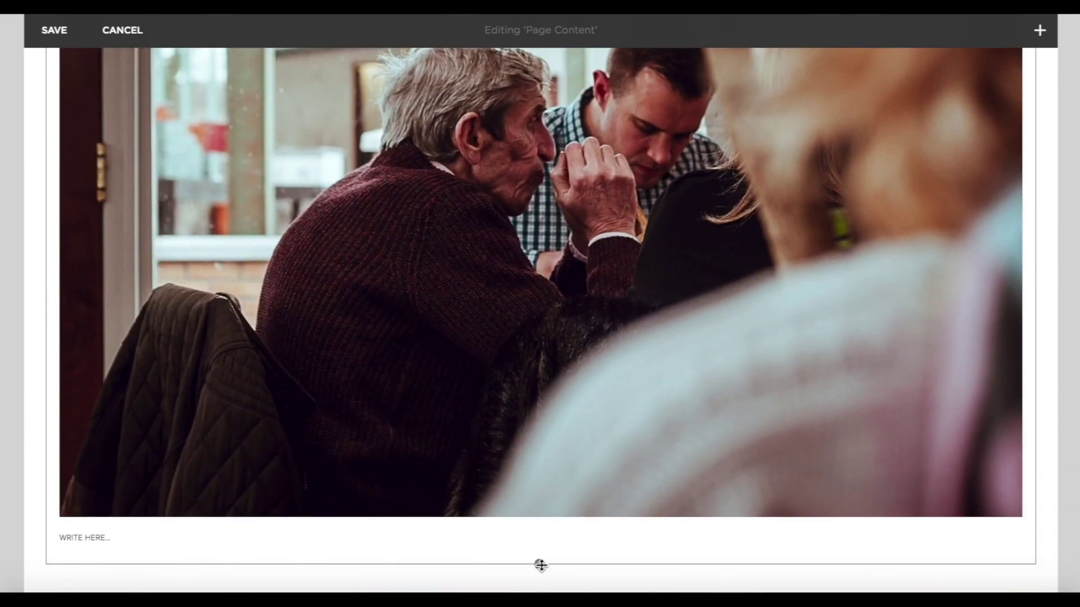
scroll(541, 566, down, 5)
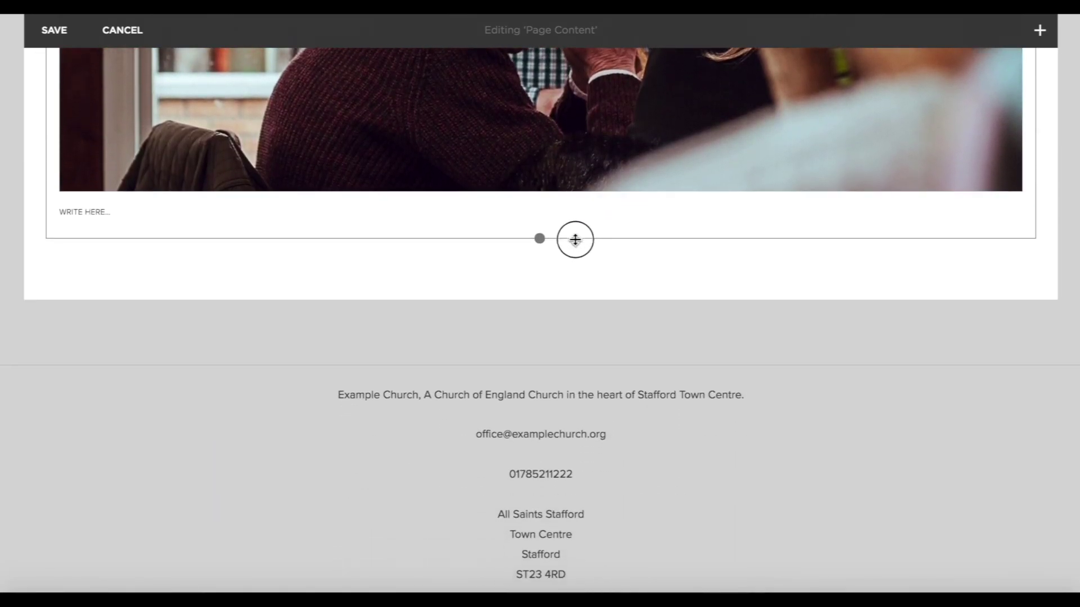
scroll(577, 246, up, 4)
mouse_move(577, 246)
scroll(577, 246, up, 1)
Crop the photo into a shallow strip and raise its focal point to show heads.
drag(541, 505, 540, 451)
scroll(541, 451, up, 9)
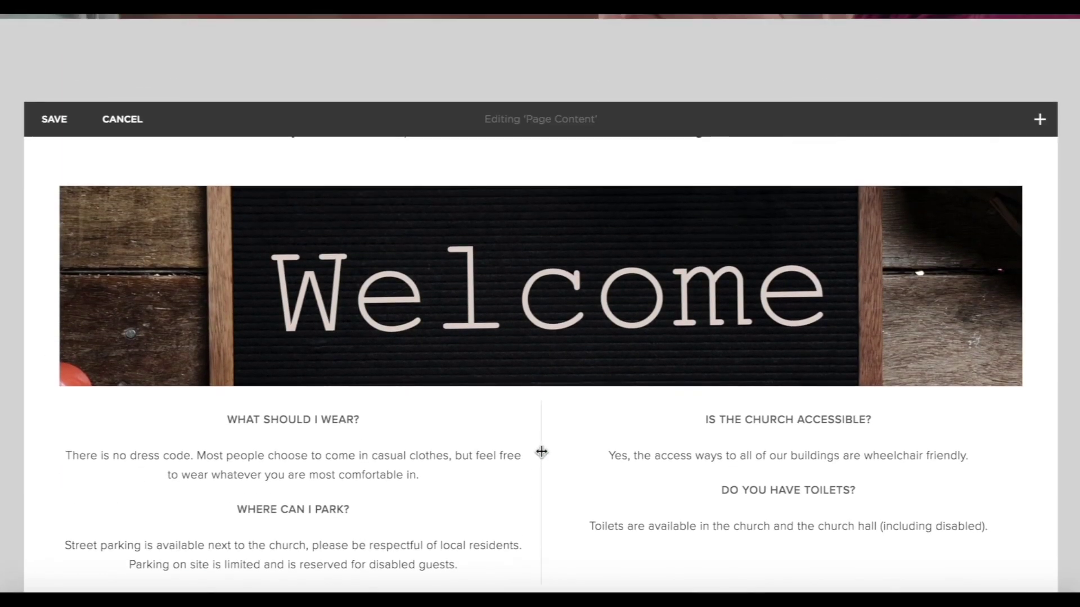
scroll(541, 452, down, 8)
drag(535, 513, 540, 490)
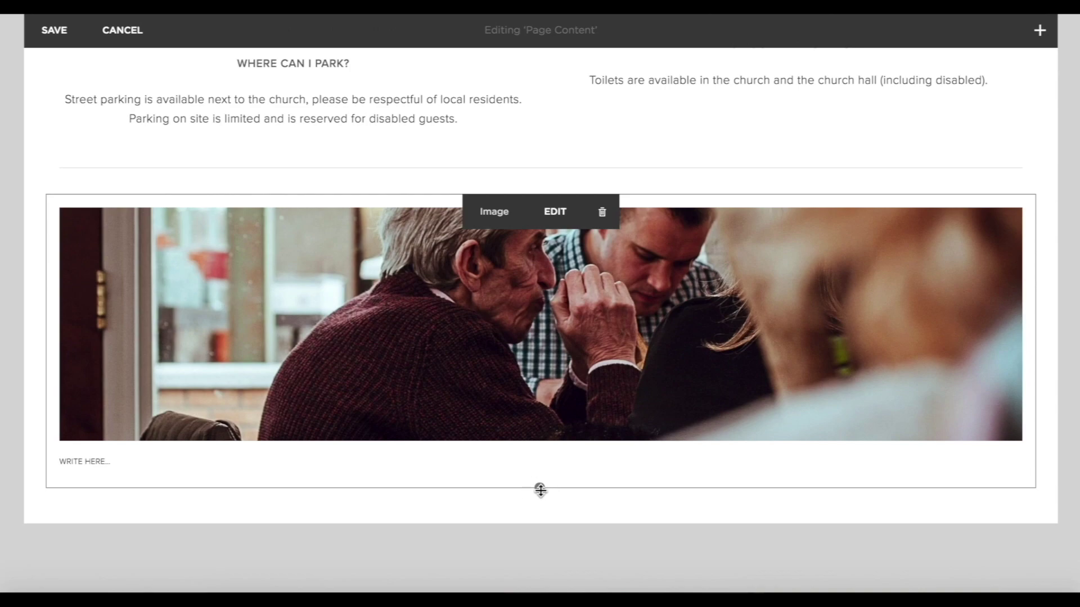
click(555, 217)
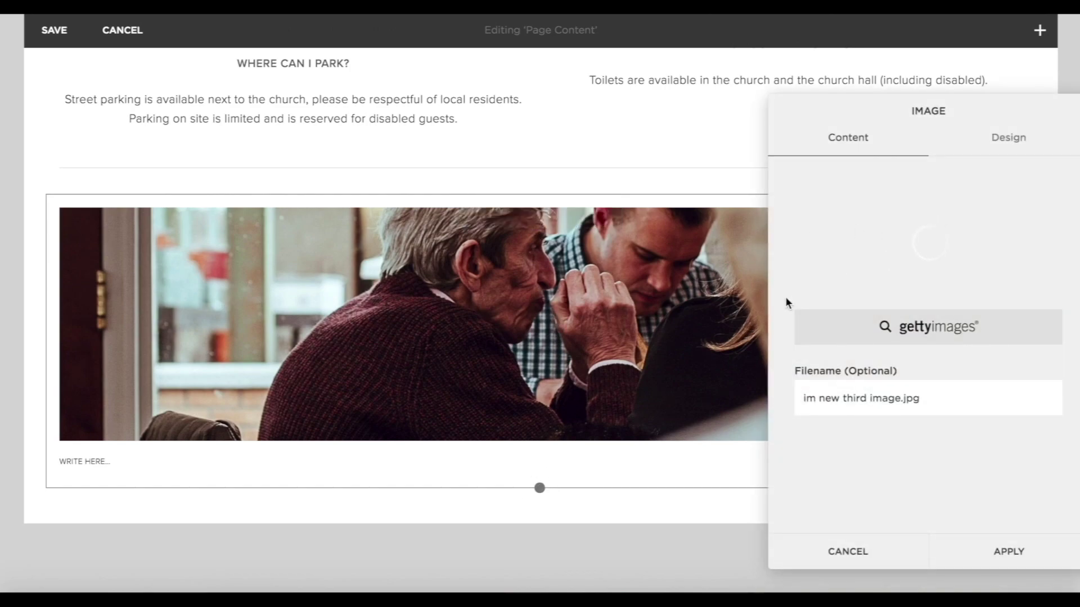
drag(928, 239, 932, 220)
click(1022, 549)
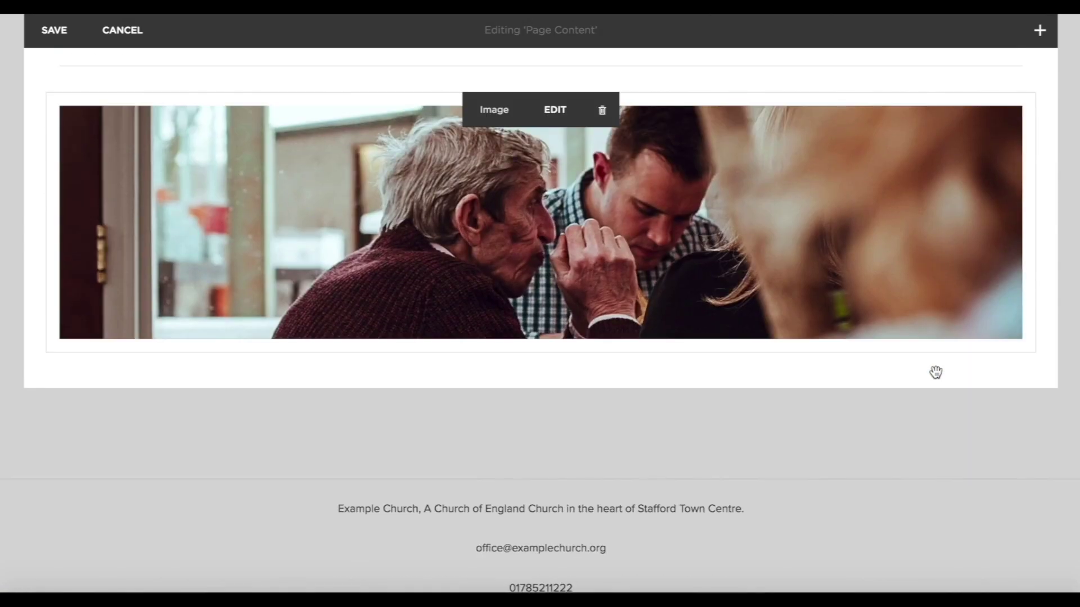
scroll(936, 372, up, 2)
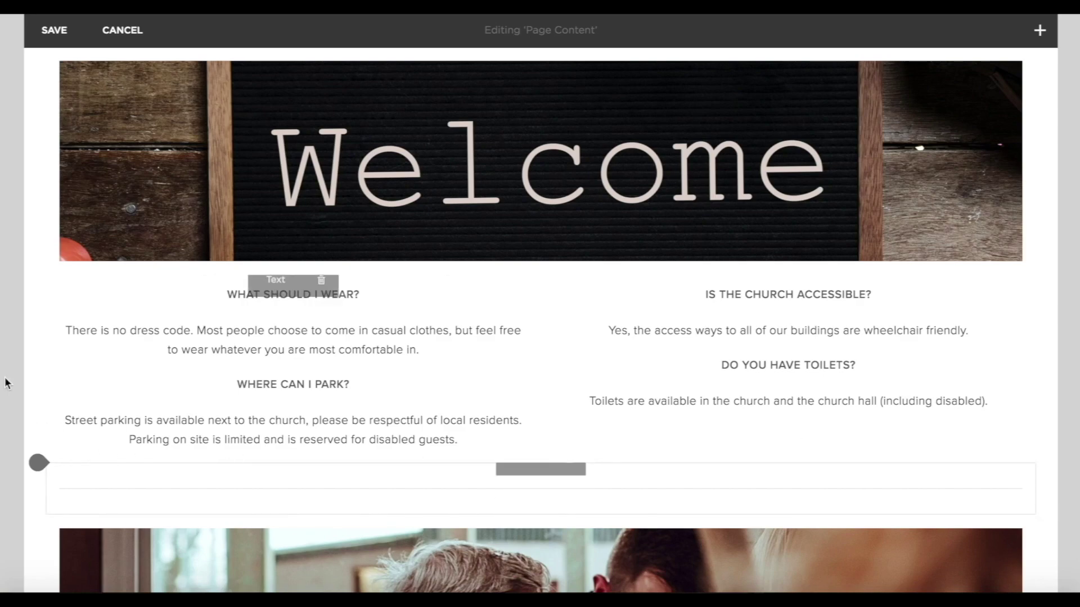
Add divider lines above the FAQ columns and below the people photo.
click(38, 277)
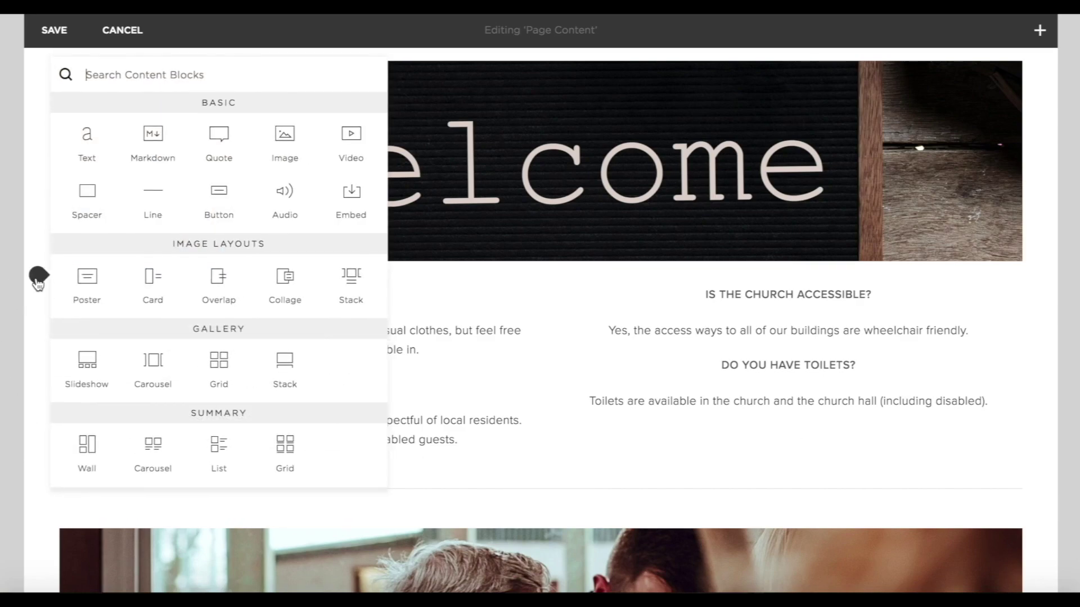
click(152, 196)
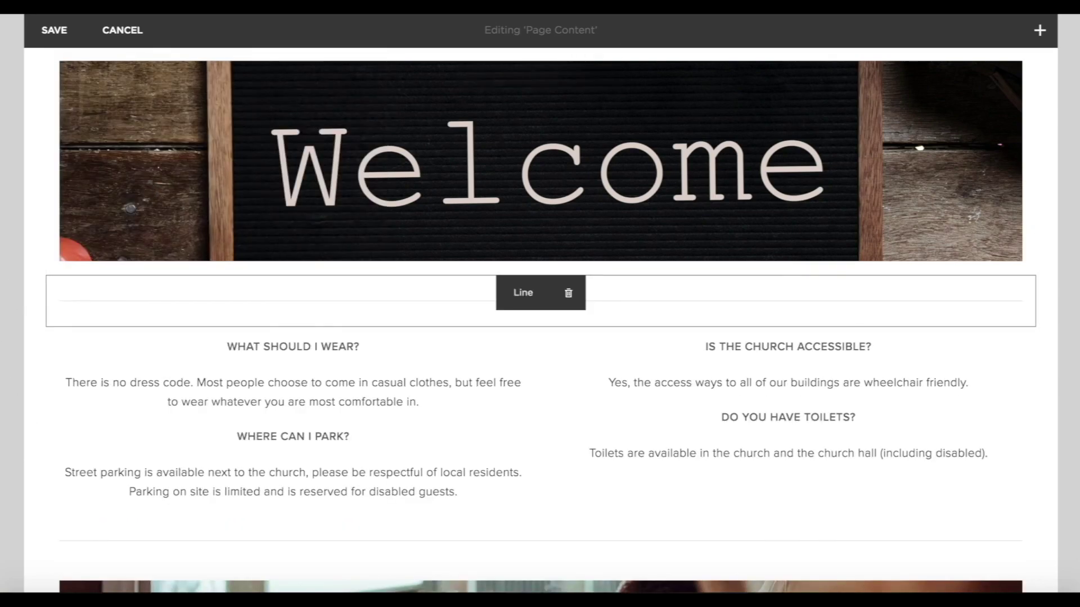
scroll(1002, 433, down, 3)
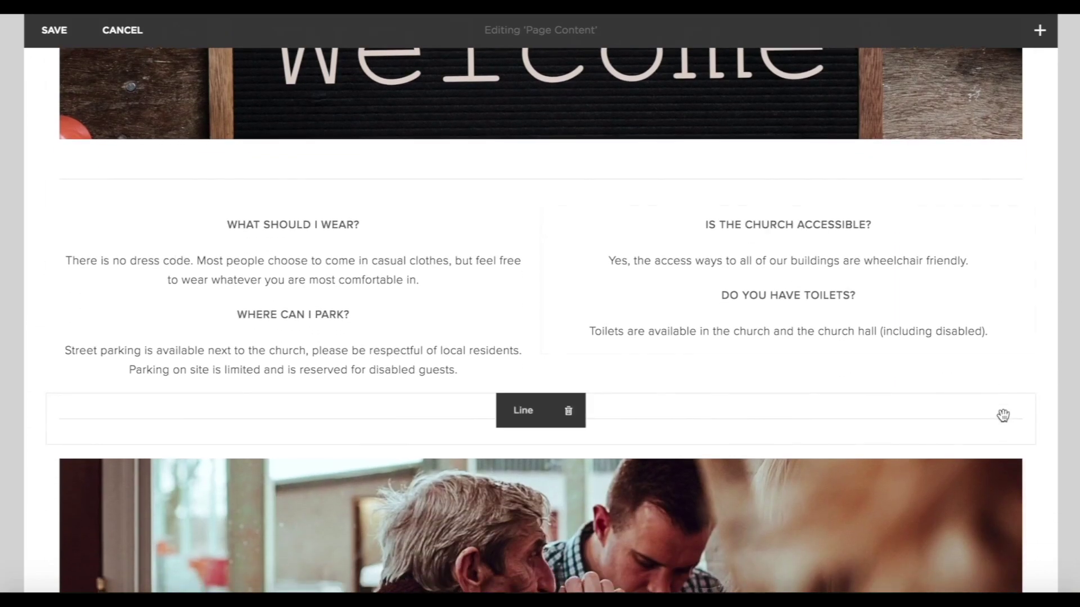
scroll(676, 391, down, 6)
scroll(85, 358, up, 2)
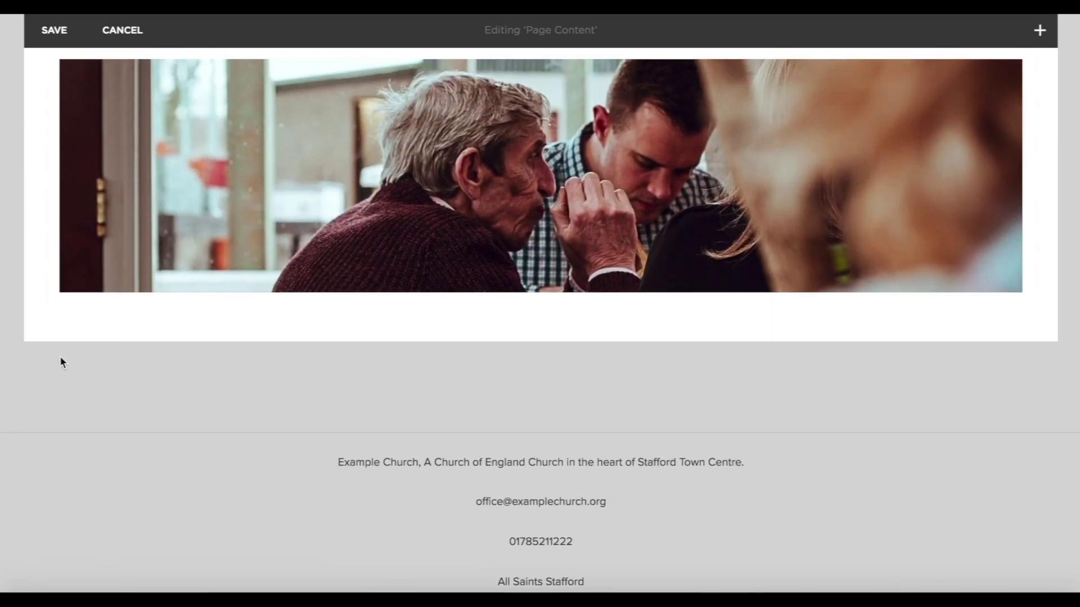
click(45, 306)
click(160, 219)
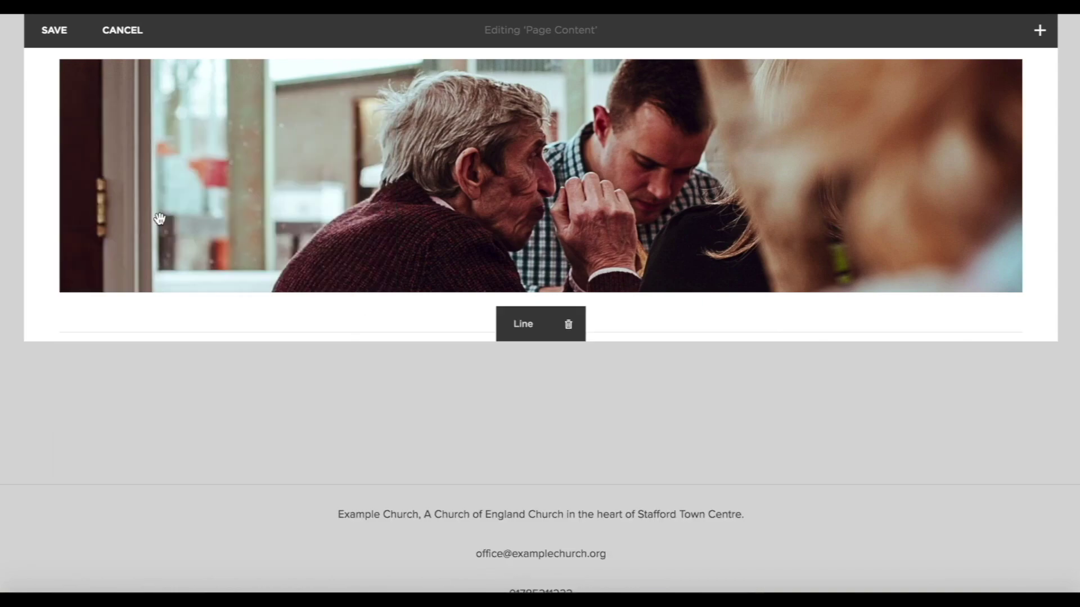
Add a text block below the new line with the children's groups and giving FAQ text.
scroll(127, 362, down, 2)
click(47, 293)
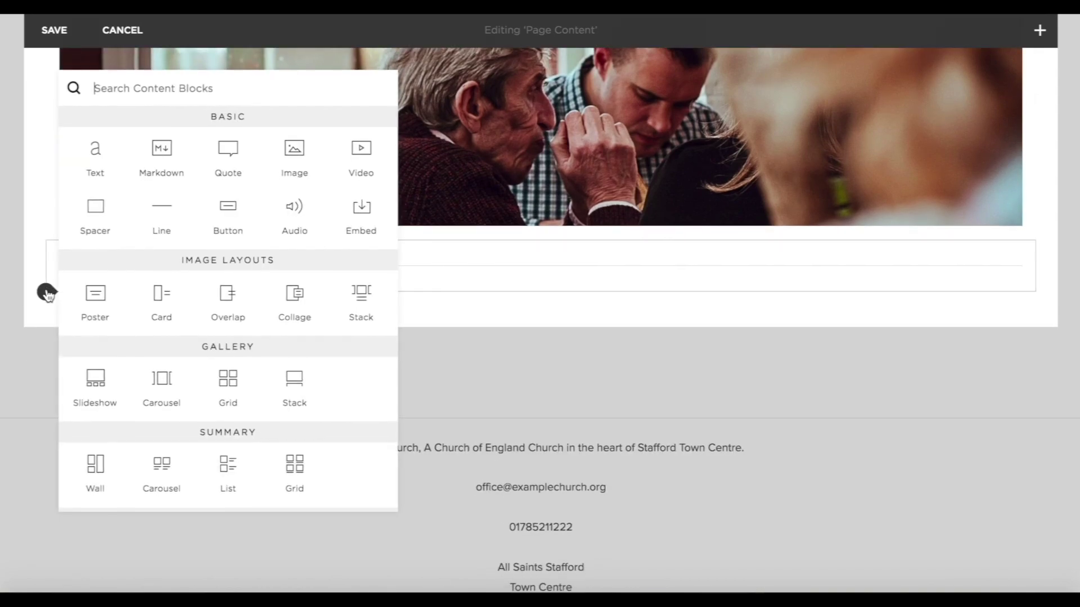
click(93, 163)
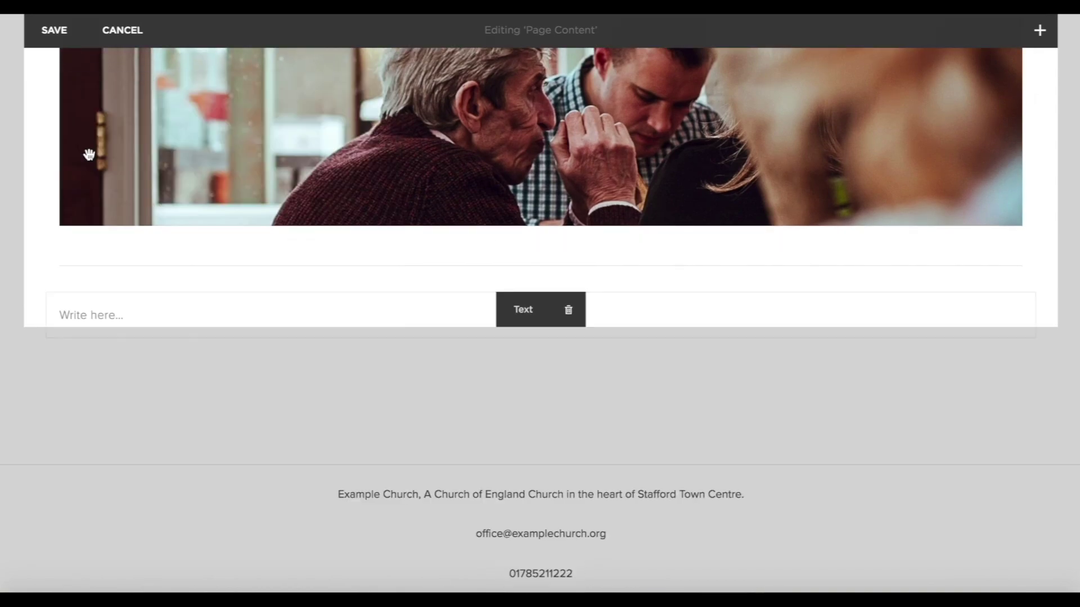
click(113, 314)
text(IS THERE PROVISION FOR MY CHILDREN? There are groups for children aged 0 - 16 during our 10am service. Please see our youth and children's page for more information. WILL YOU ASK FOR MY MONEY? Every church service is free to attend. As Christians we believe part of our worship is to give some of our money to the church. Gift Aid envelopes are available at the back. However as a guest you are under no obligation to give.)
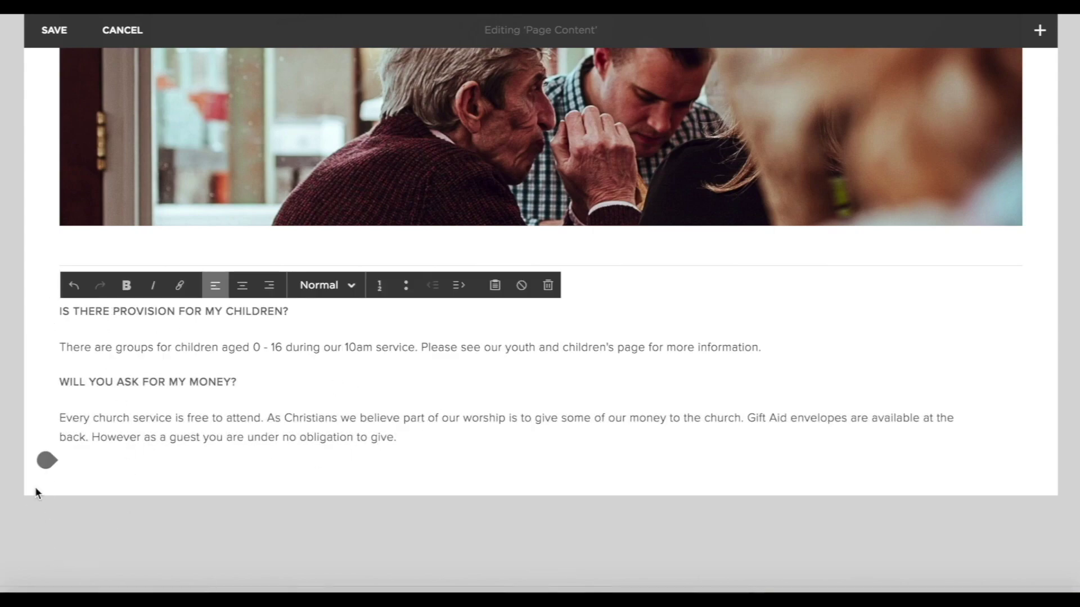
Add another divider line below the children and money FAQ text.
click(46, 460)
click(147, 294)
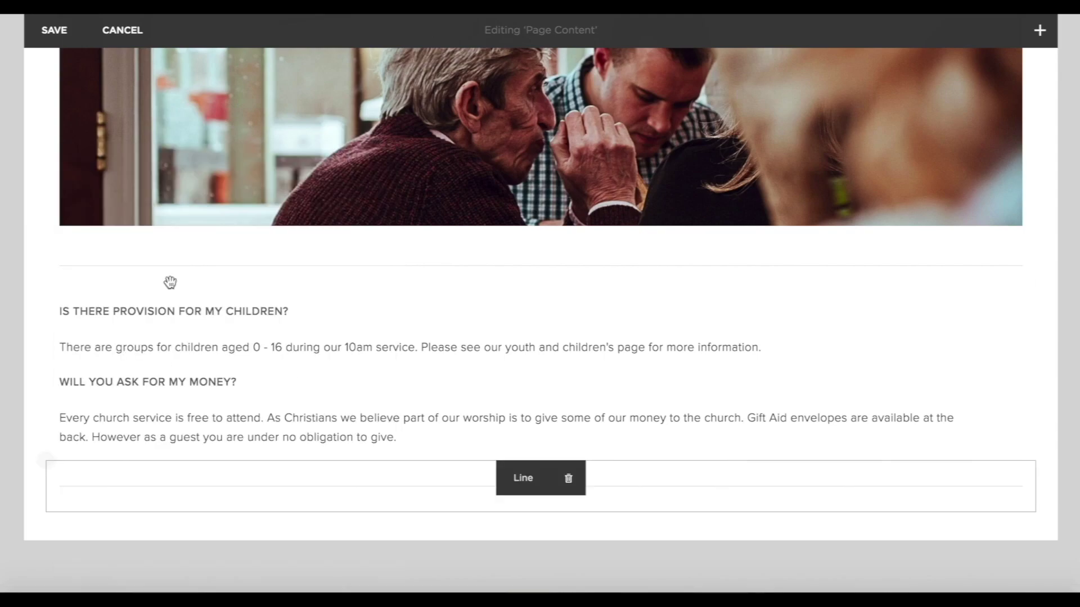
scroll(291, 504, down, 3)
click(47, 346)
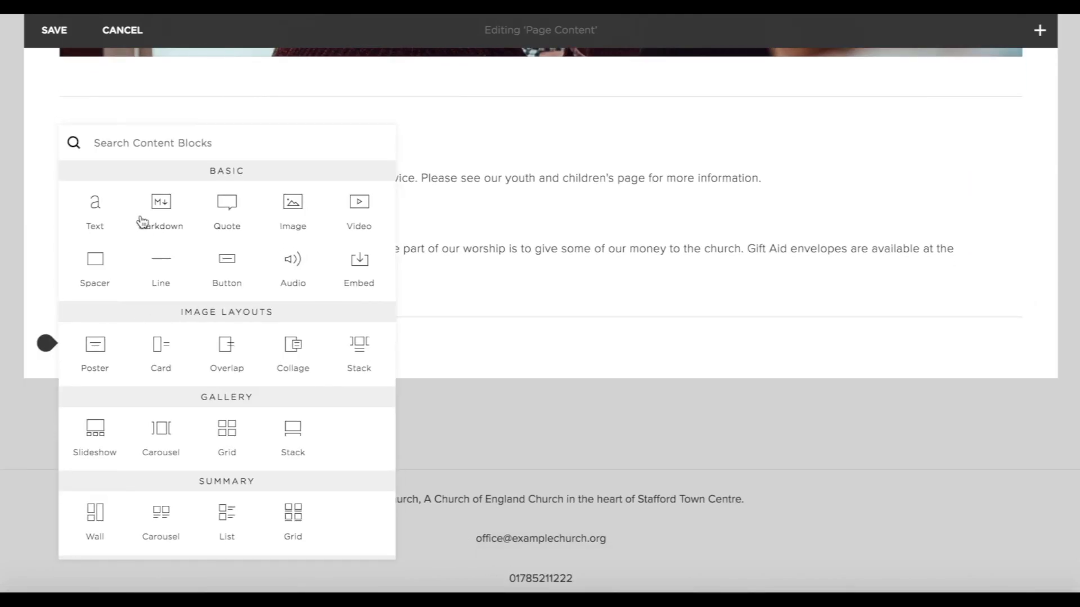
Add a communion FAQ text block and place it as a right column beside the children FAQ.
click(90, 213)
click(116, 367)
text(IS THERE COMMUNION? Communion is served every week at the 8:30am service and once a month at the 10am service. Anyone who is comfortable receiving bread and wine is welcome to take communion. If you would not consider yourself a Christian or feel uncomfortable receiving, please come forward and we'd love to pray a blessing over you. We welcome children to come up and receive bread as long as parents are happy with that.)
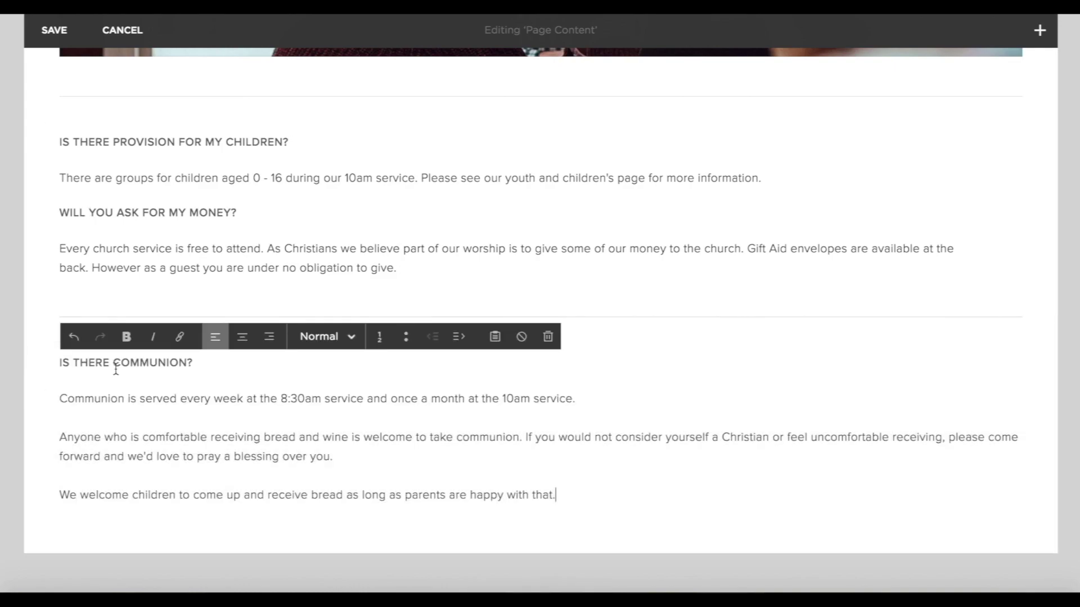
click(1065, 383)
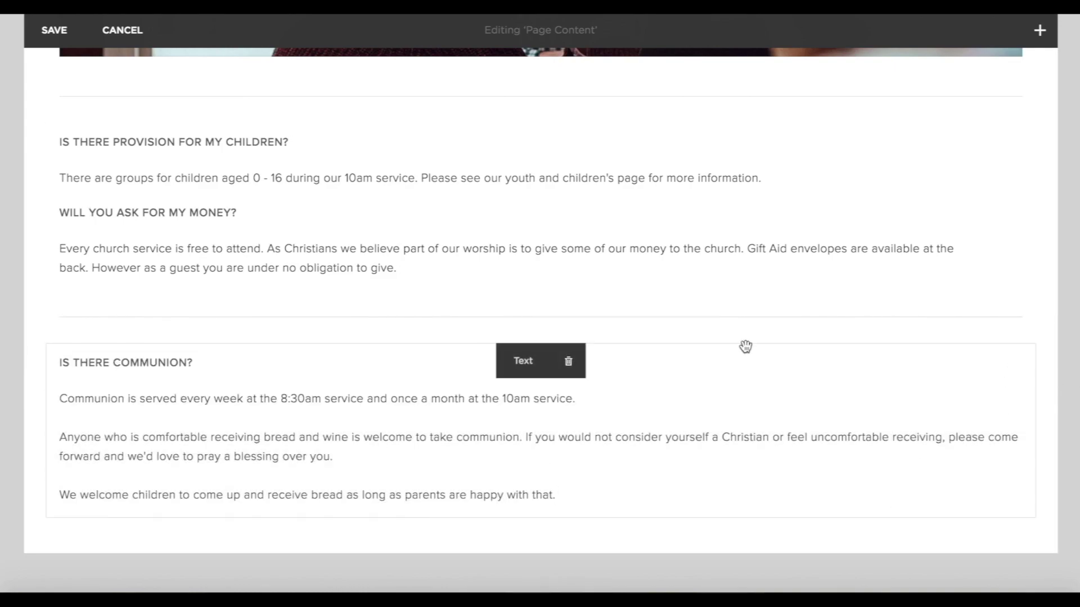
drag(747, 347, 1030, 168)
Centre-align the communion text and the children and money FAQ text.
click(571, 315)
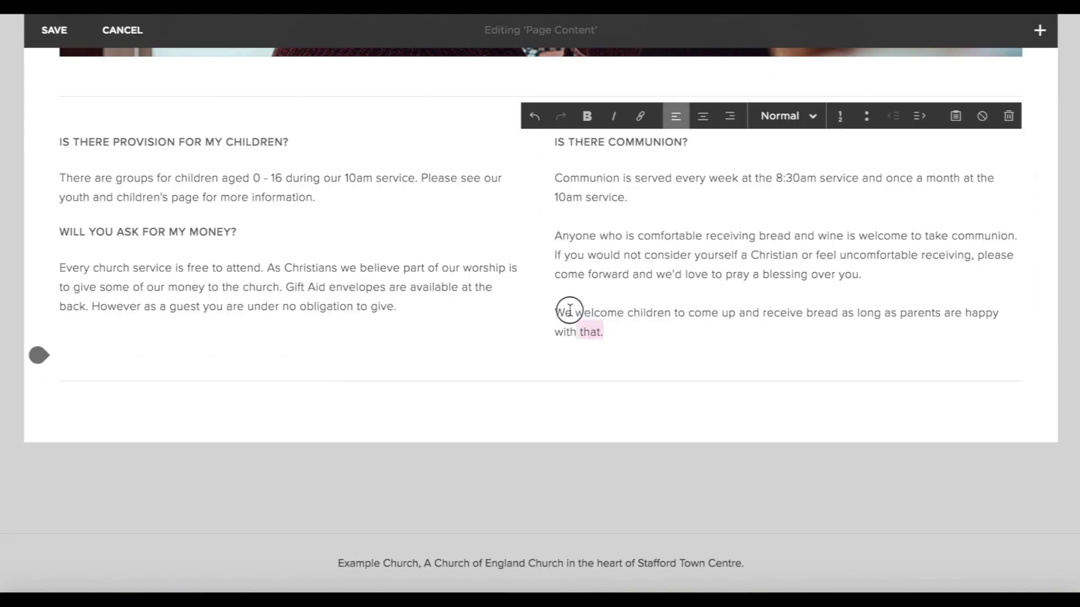
drag(572, 315, 549, 144)
click(687, 116)
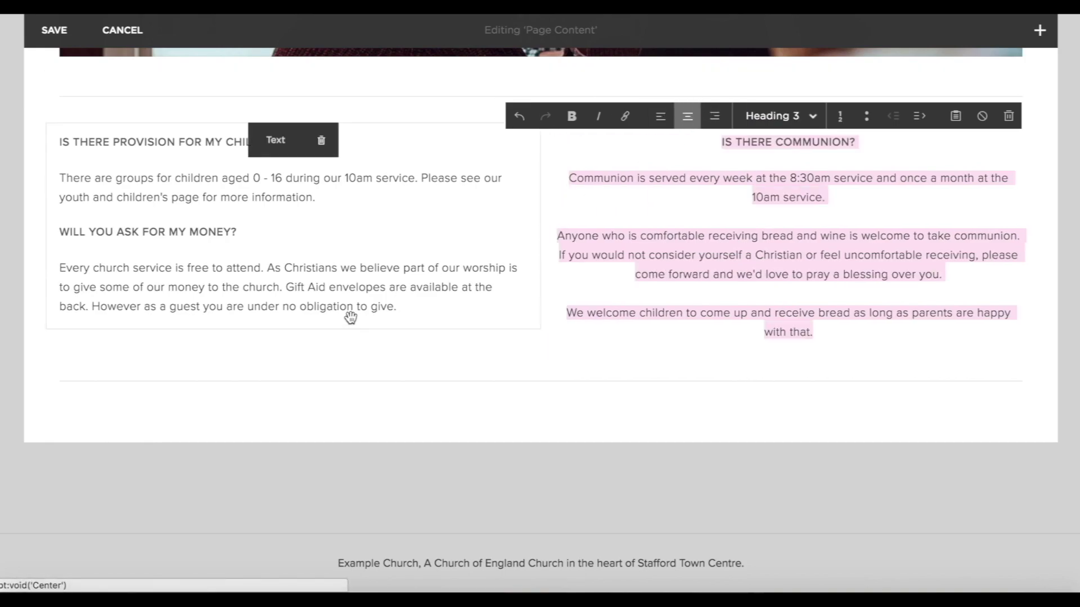
drag(408, 308, 56, 142)
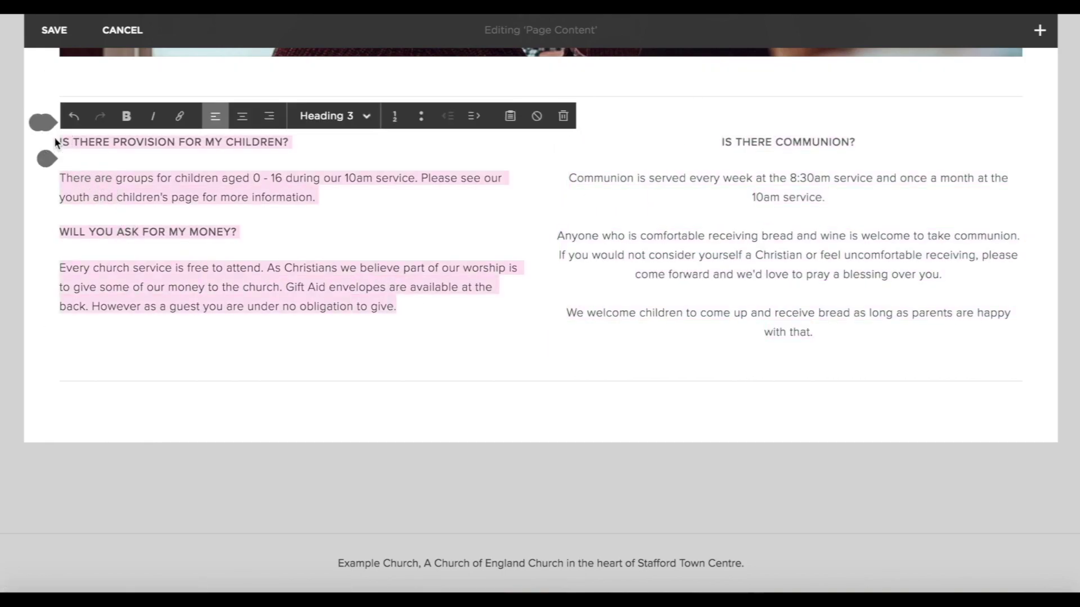
click(242, 116)
click(36, 354)
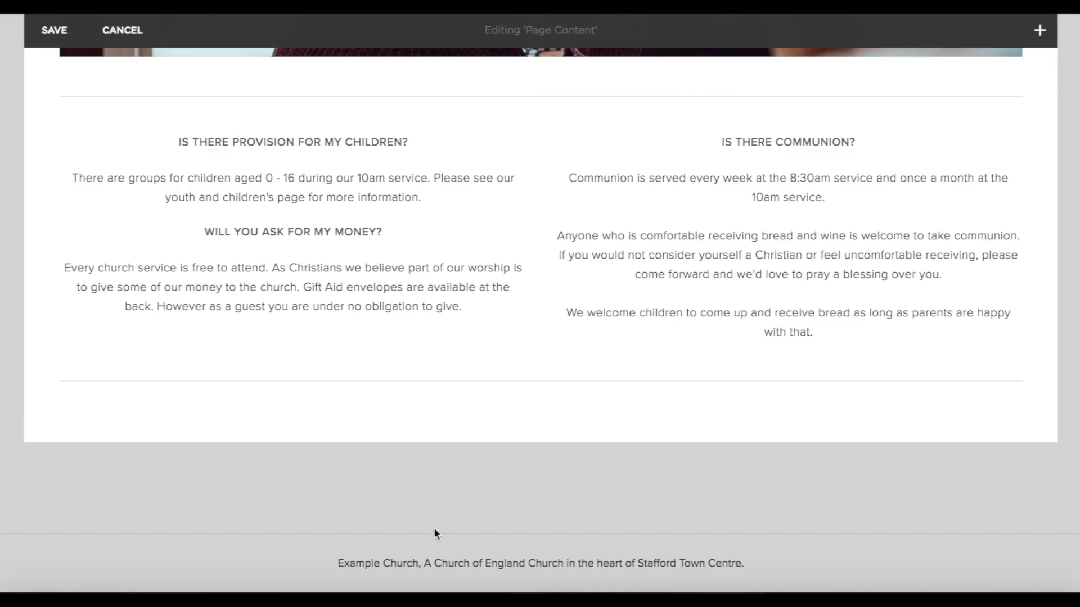
scroll(433, 529, down, 1)
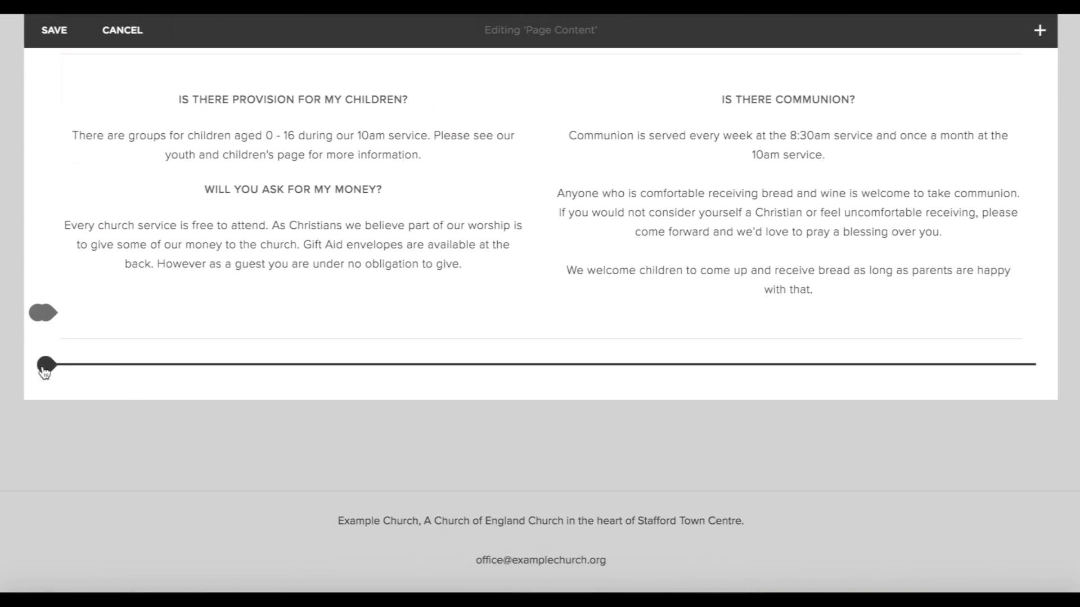
Add a centred 'Do you serve tea and coffee?' FAQ text block below the columns.
click(46, 364)
click(95, 236)
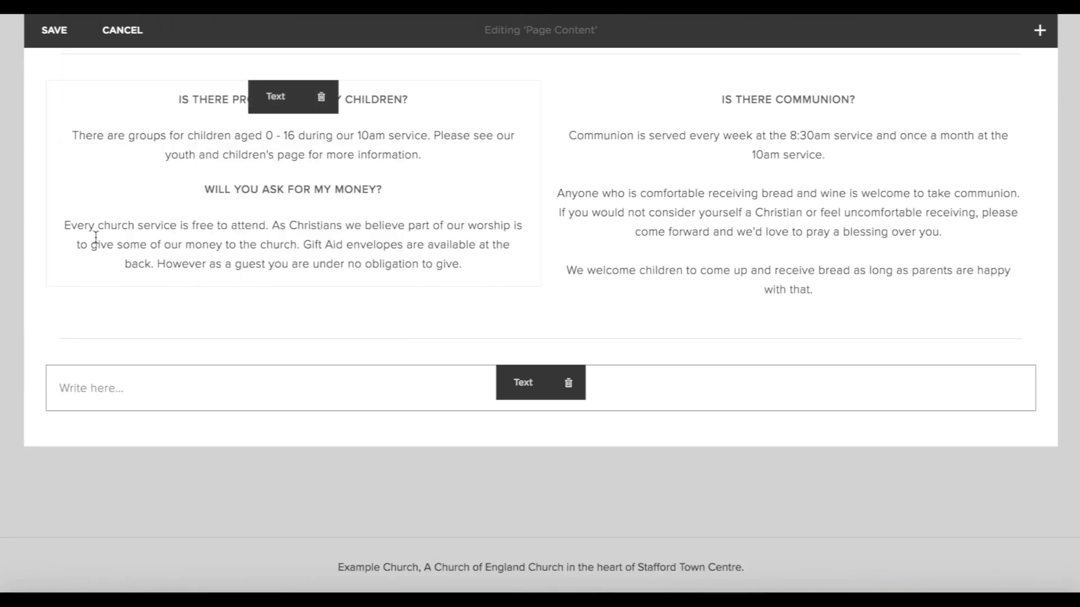
click(346, 399)
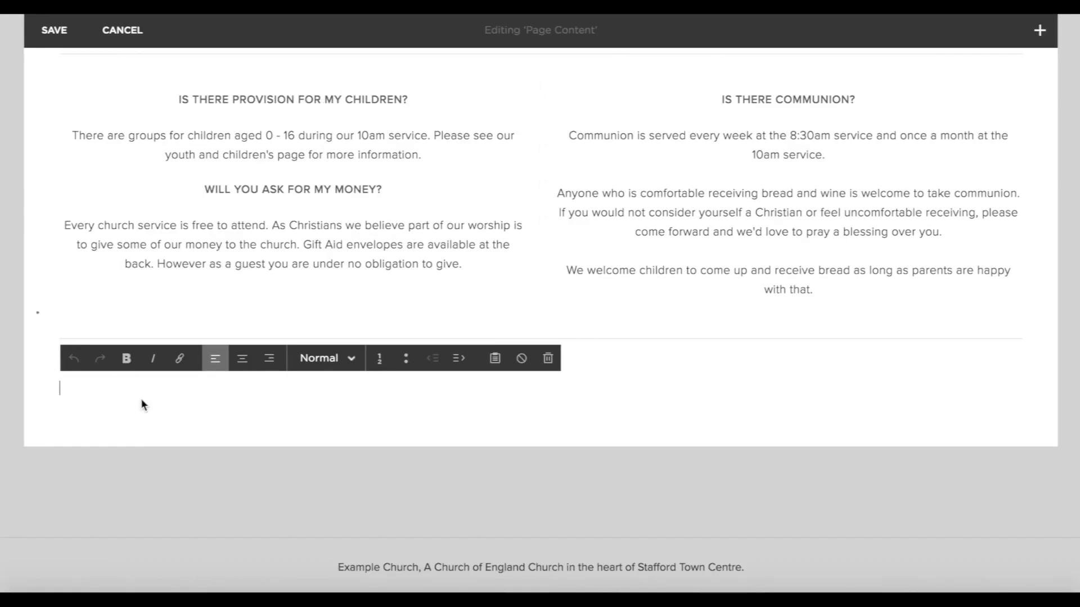
text(DO YOU SERVE TEA AND COFFEE? Free refreshments are available after the 10am service in the church hall. You are welcome to stay and chat. We pray that you will enjoy your visit and encounter Jesus personally.)
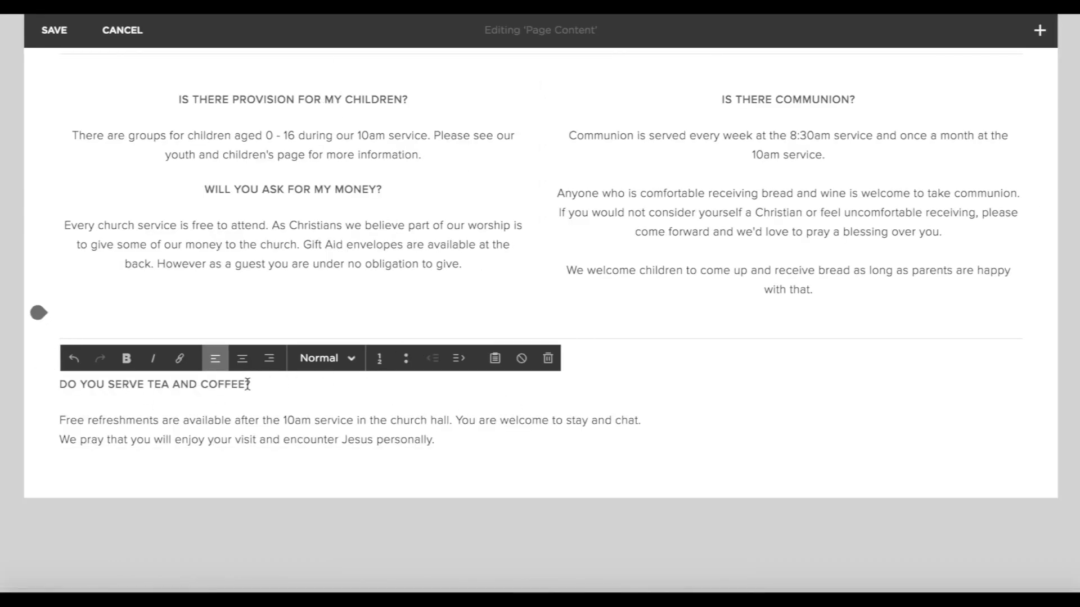
triple_click(288, 419)
drag(452, 444, 36, 311)
click(242, 362)
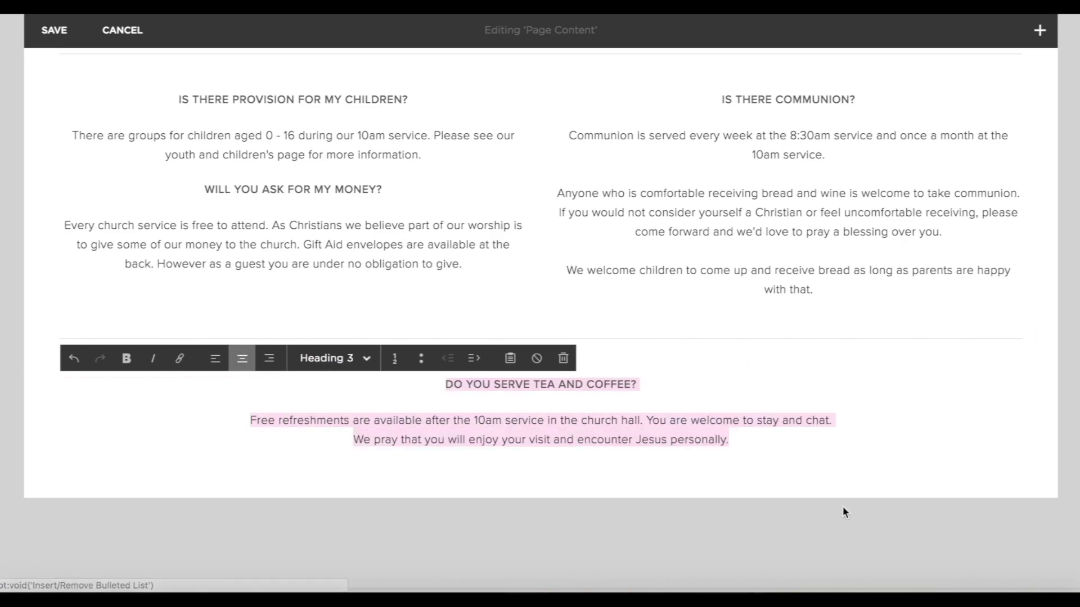
click(748, 494)
Move the divider line below the tea and coffee FAQ.
drag(358, 328, 385, 449)
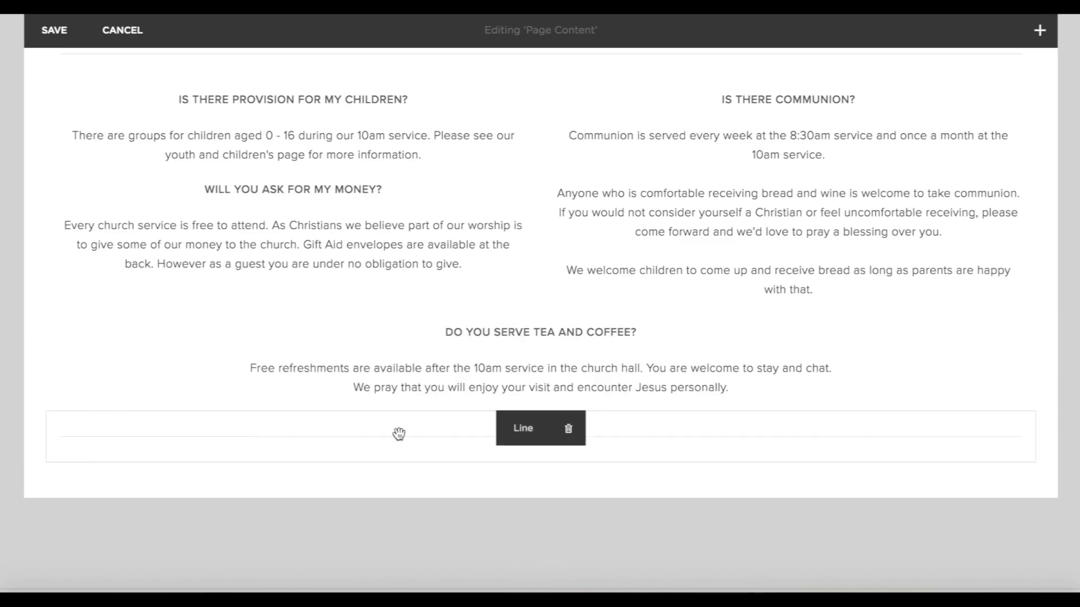
scroll(1051, 402, down, 2)
scroll(1051, 402, up, 7)
scroll(1051, 399, down, 4)
scroll(1051, 399, up, 15)
scroll(1051, 397, down, 15)
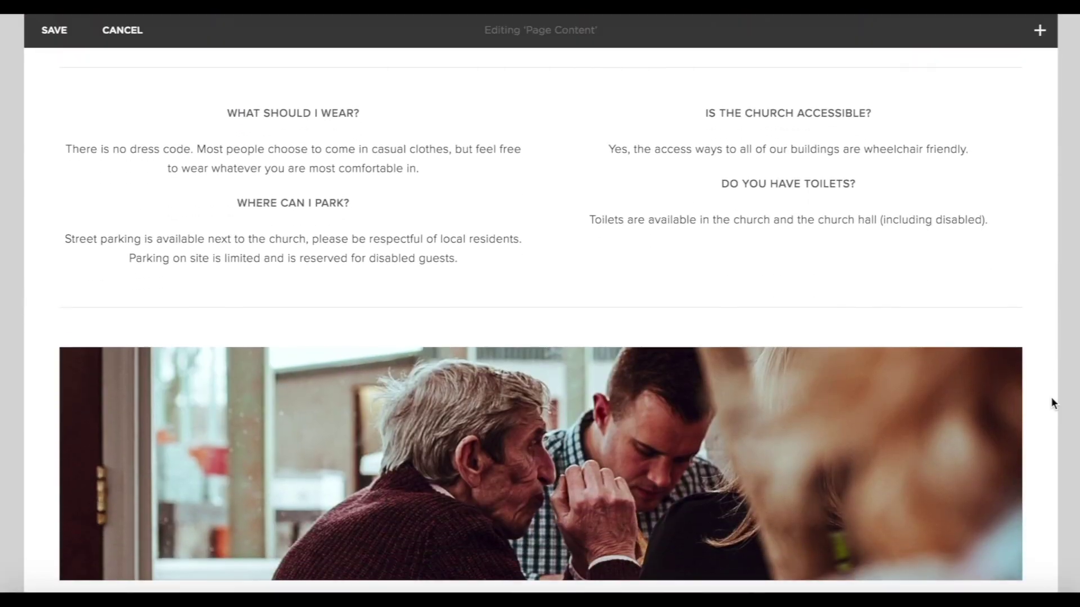
scroll(565, 450, up, 12)
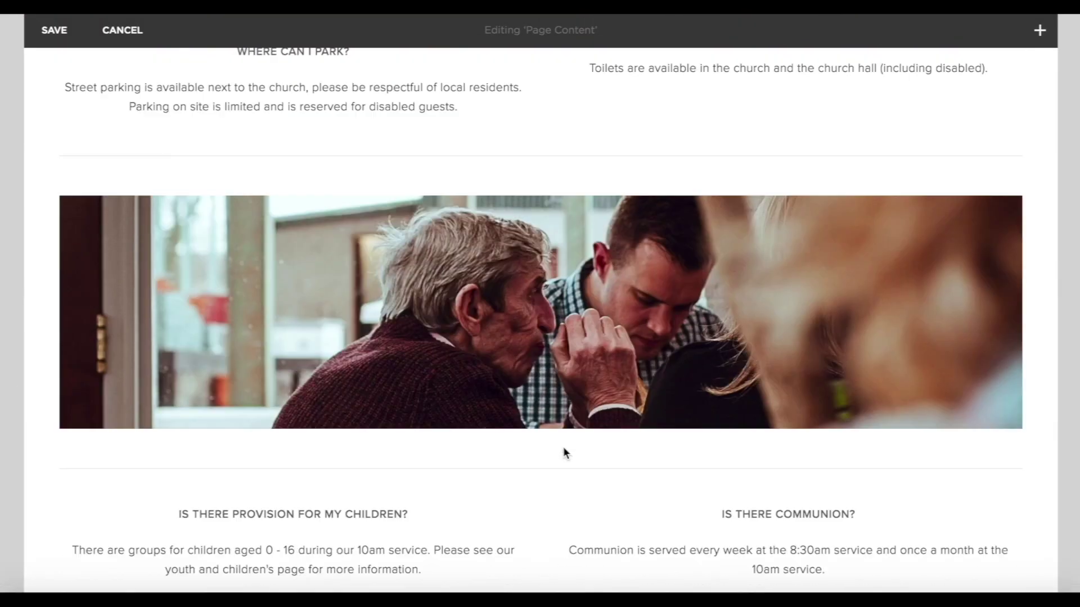
scroll(564, 450, down, 12)
scroll(564, 451, up, 5)
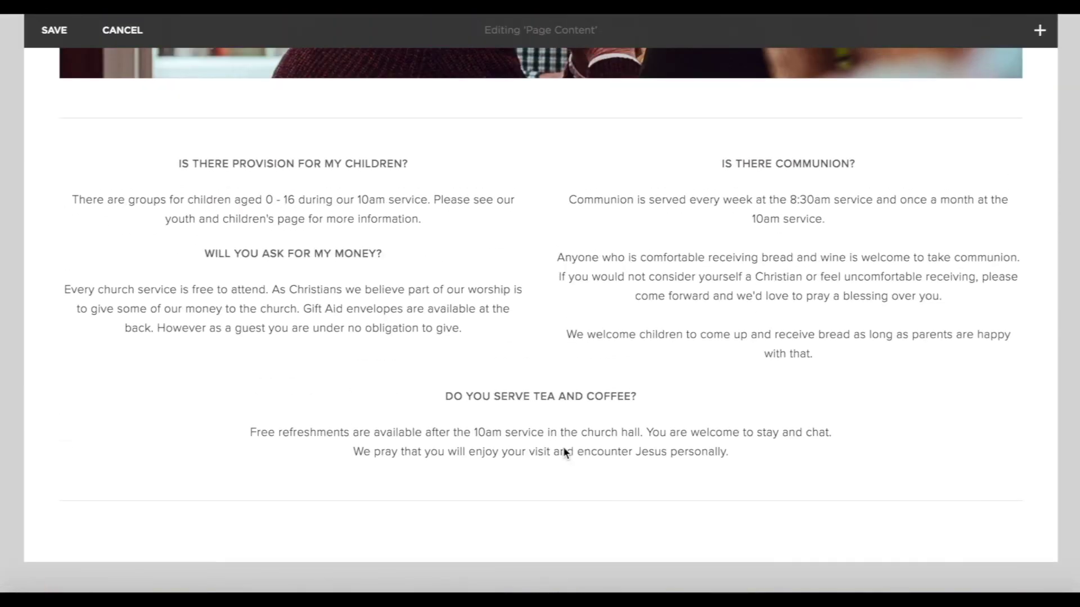
scroll(553, 453, down, 3)
Insert an image block with the handshake photo below the tea and coffee FAQ.
click(48, 350)
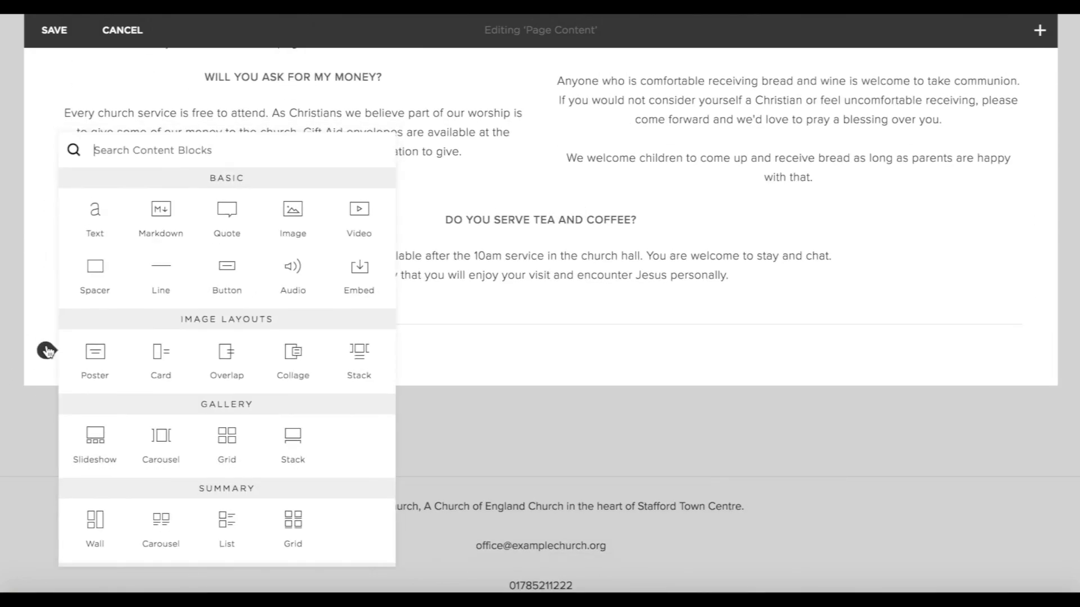
click(288, 218)
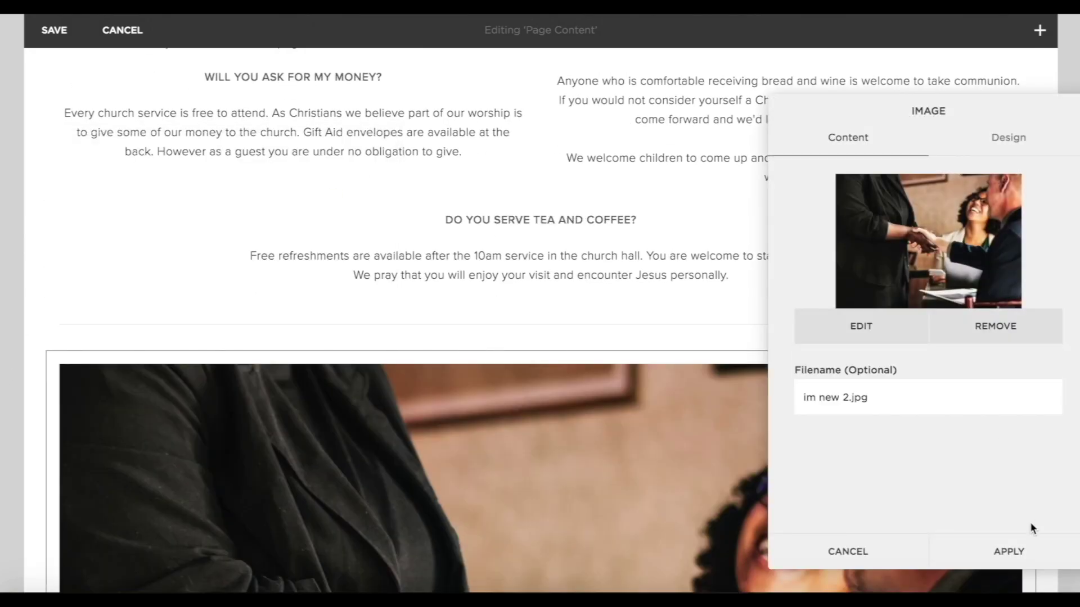
click(1006, 548)
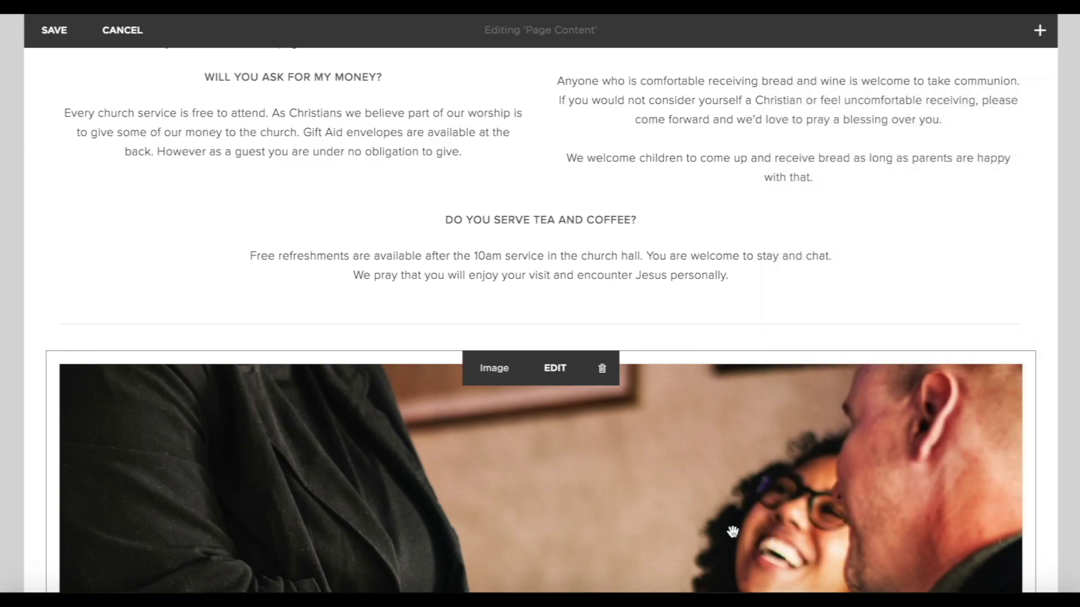
Shorten the handshake image block into a wide, banner-shaped strip.
scroll(1038, 506, down, 6)
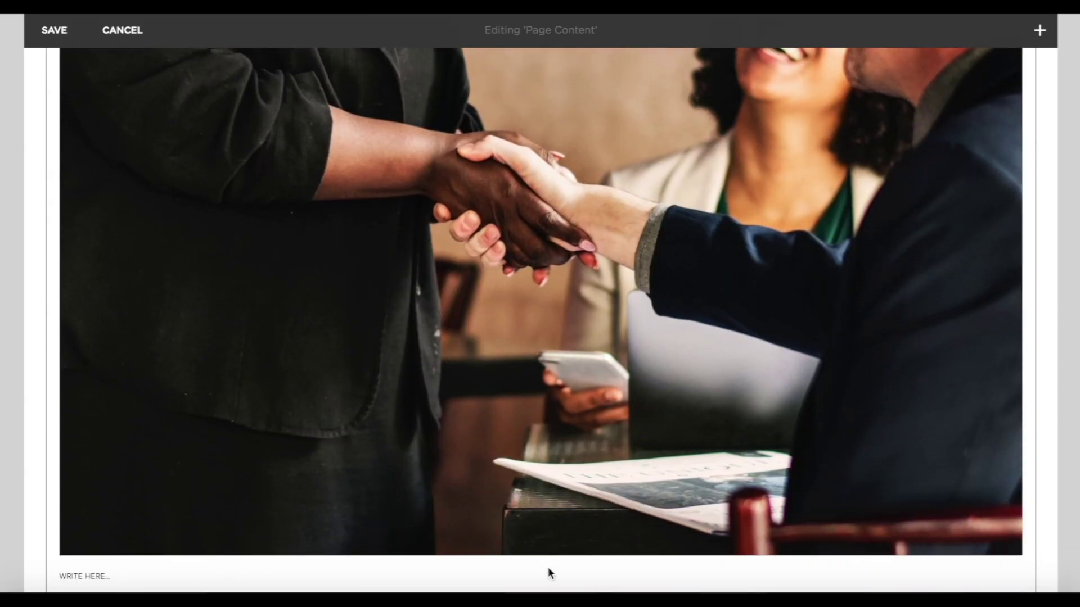
scroll(526, 529, down, 3)
drag(538, 443, 512, 128)
scroll(512, 126, up, 4)
drag(546, 330, 542, 229)
scroll(543, 233, up, 5)
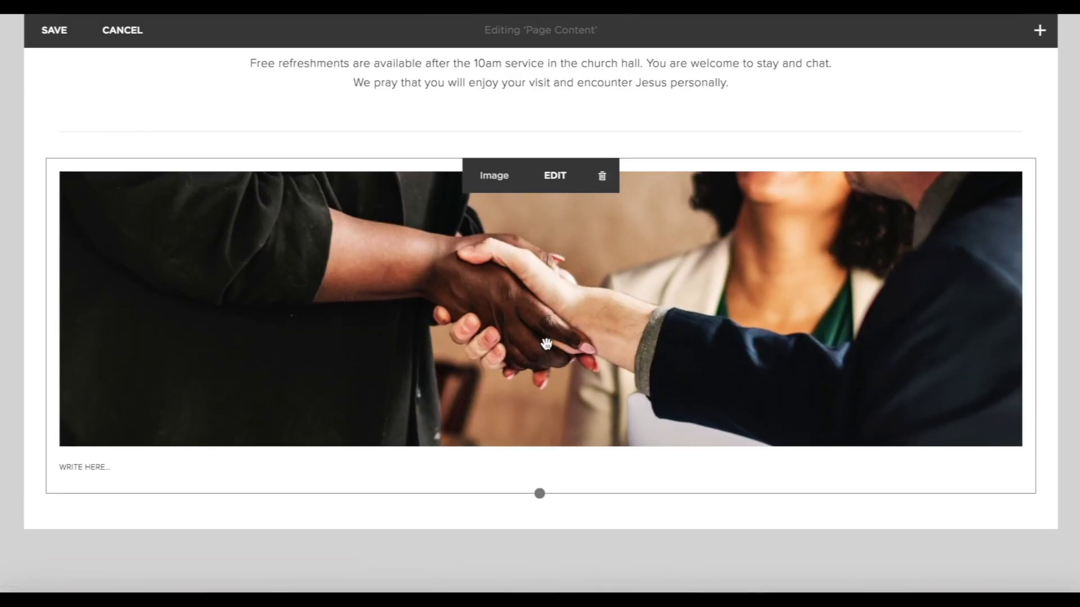
drag(538, 496, 540, 451)
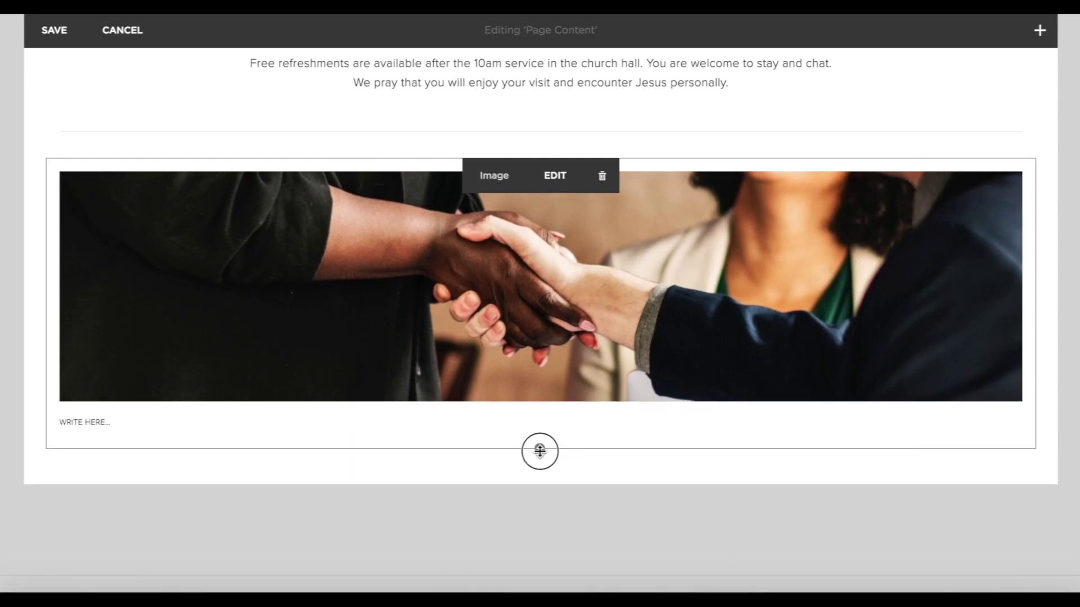
scroll(806, 229, up, 15)
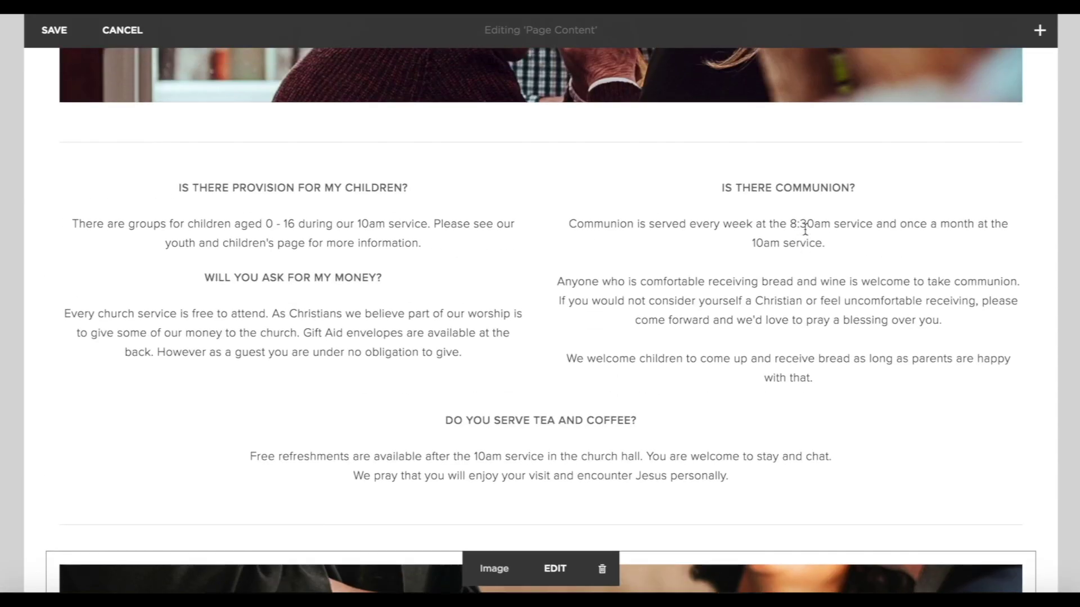
scroll(805, 228, down, 16)
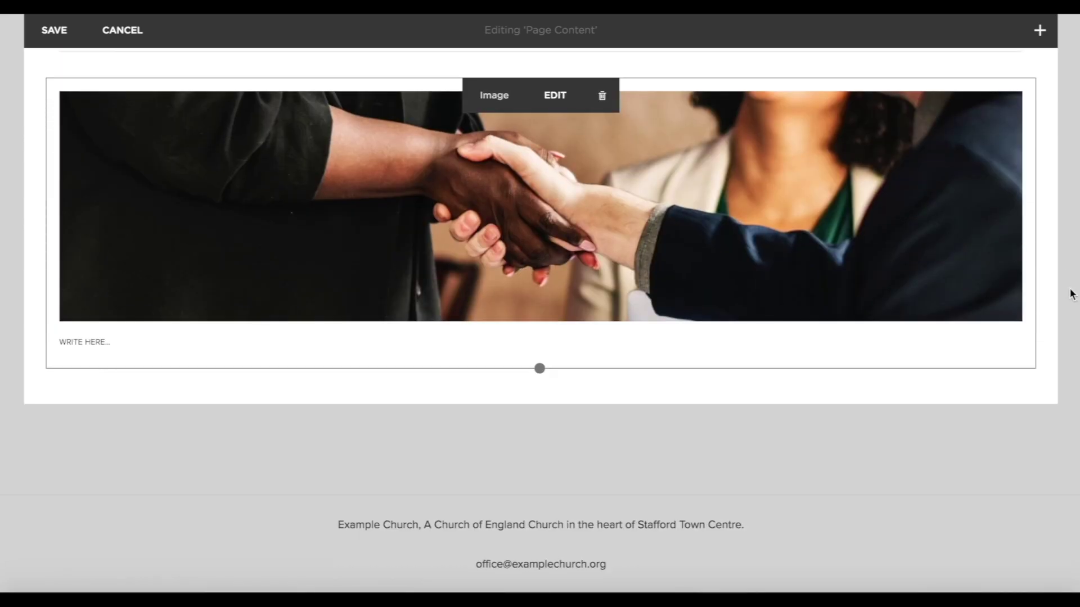
scroll(846, 309, up, 12)
Review the finished I'm New page and save the edits.
scroll(845, 313, up, 20)
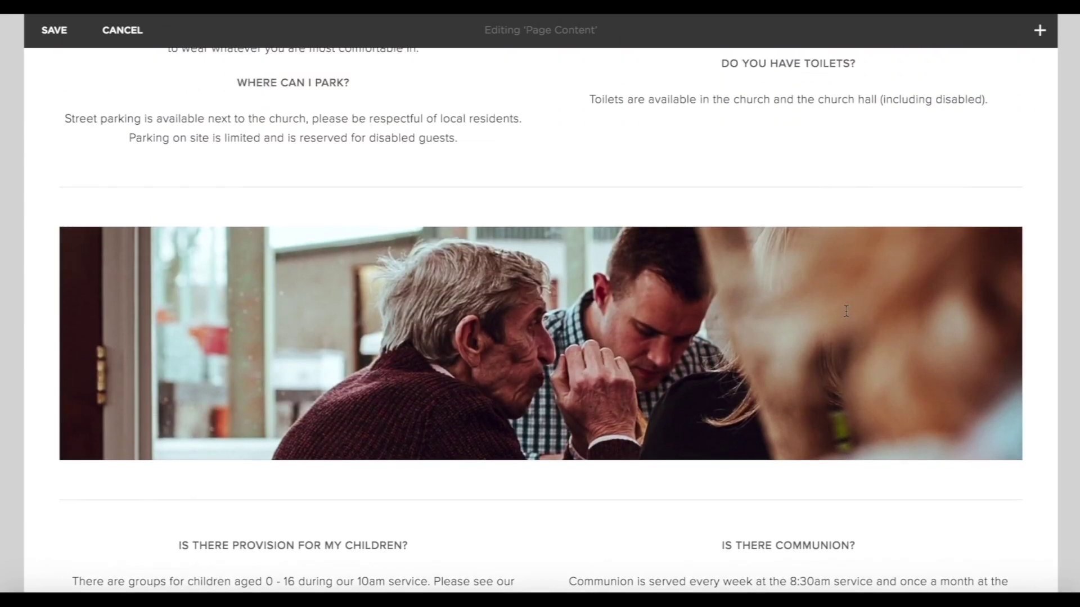
scroll(846, 313, down, 15)
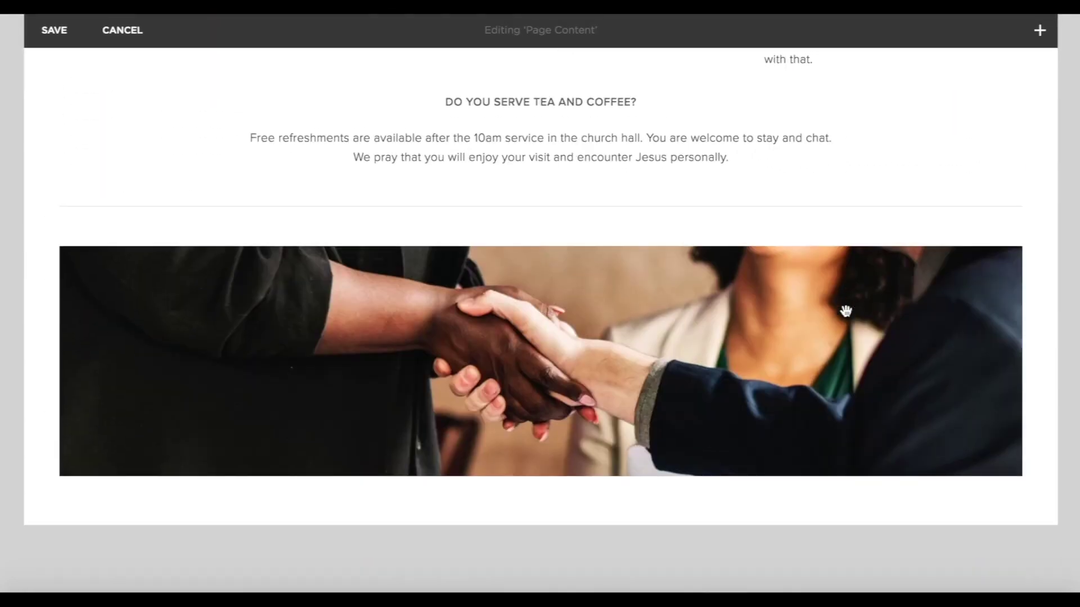
scroll(846, 311, up, 8)
scroll(557, 181, up, 3)
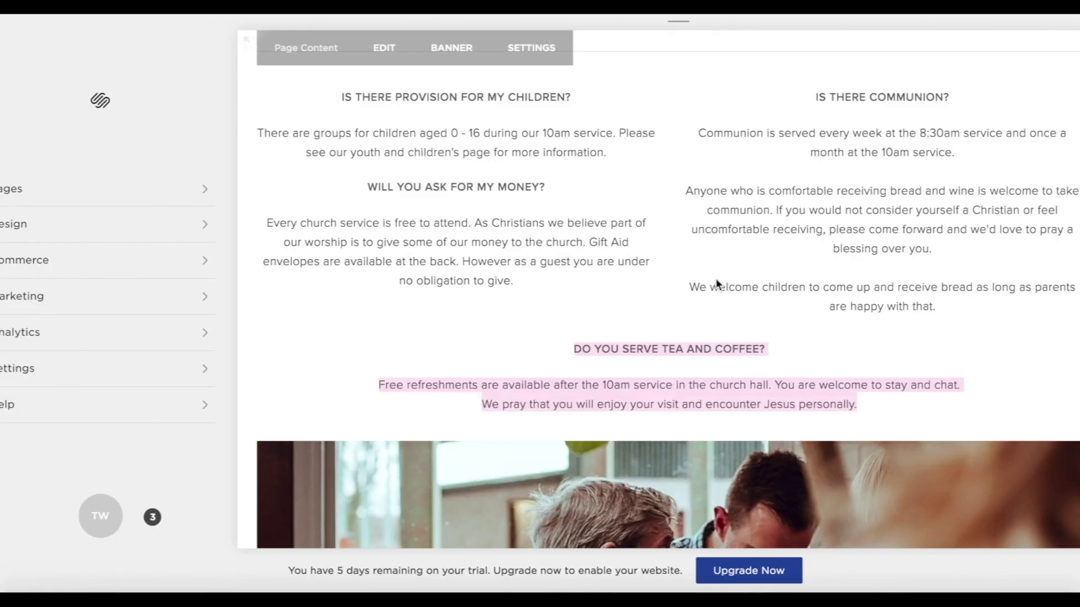
scroll(716, 280, down, 10)
scroll(716, 279, up, 10)
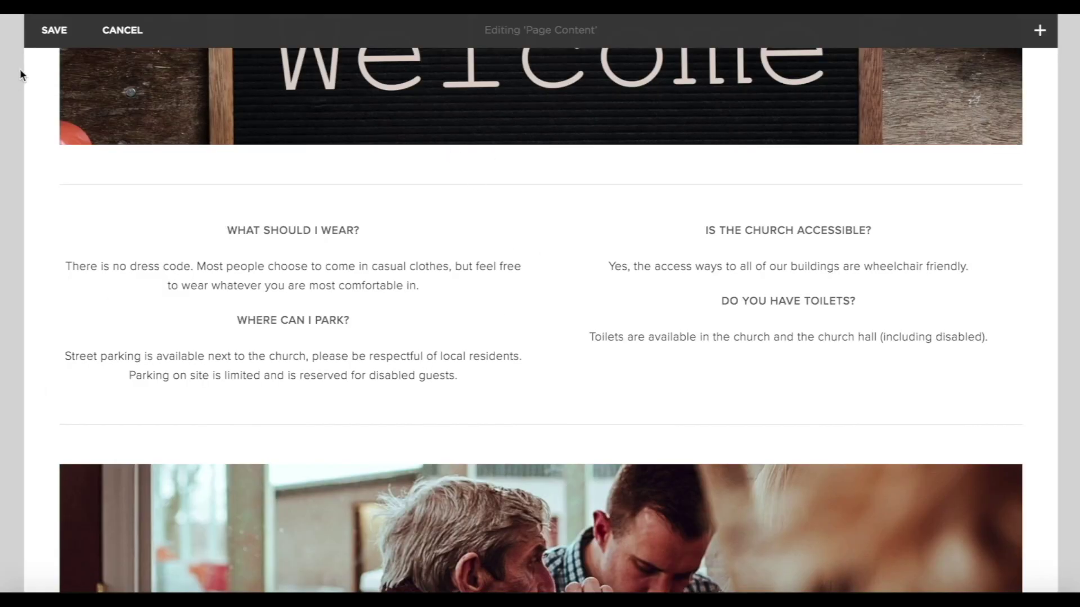
click(57, 31)
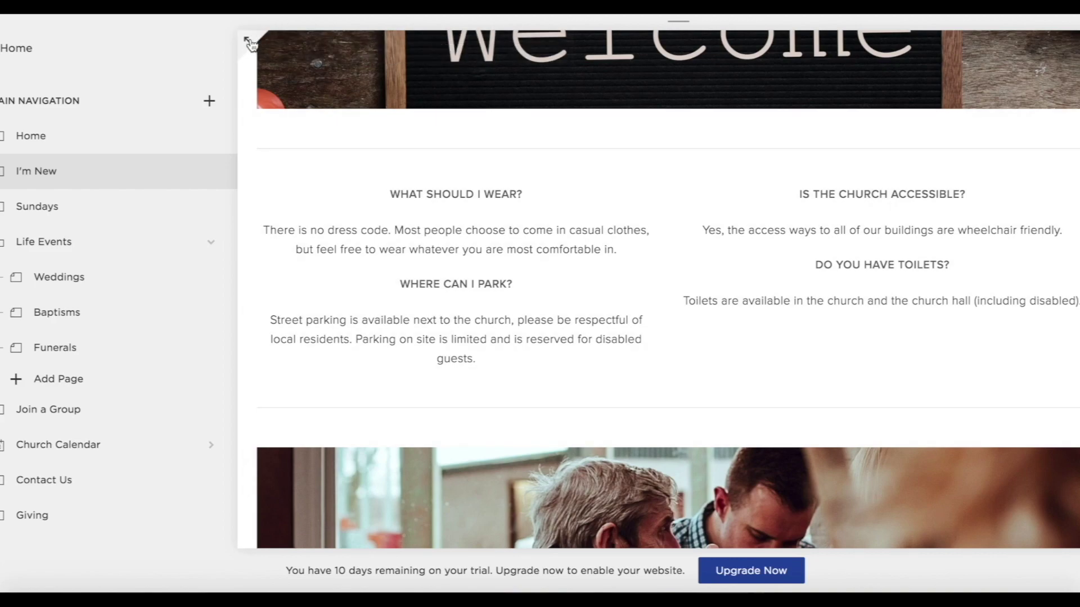
Preview the I'm New page at full width, then exit back to the editor.
click(248, 41)
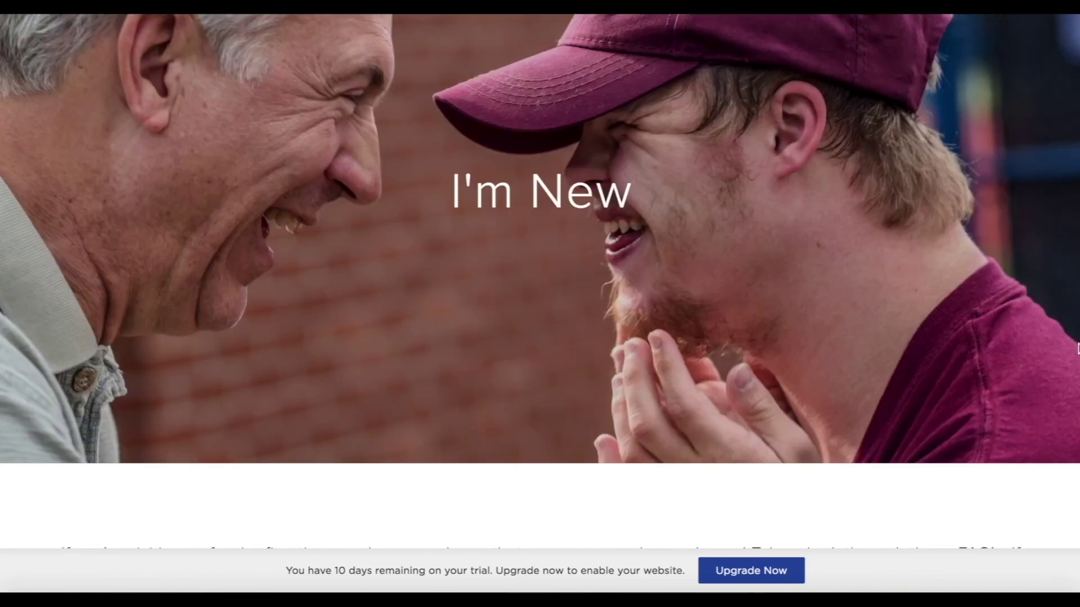
scroll(1077, 349, up, 3)
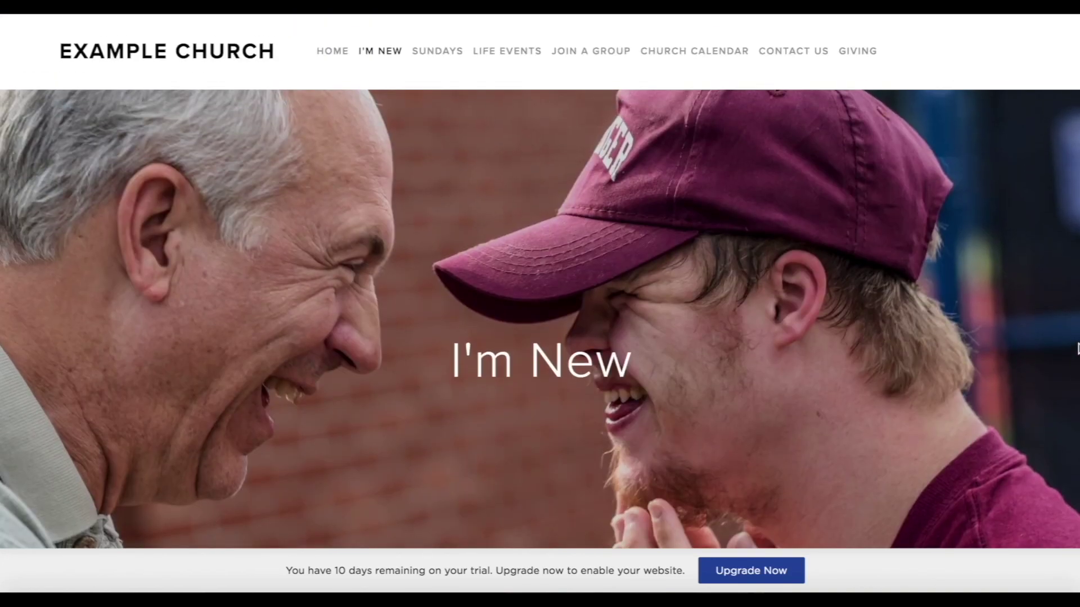
scroll(1077, 348, down, 8)
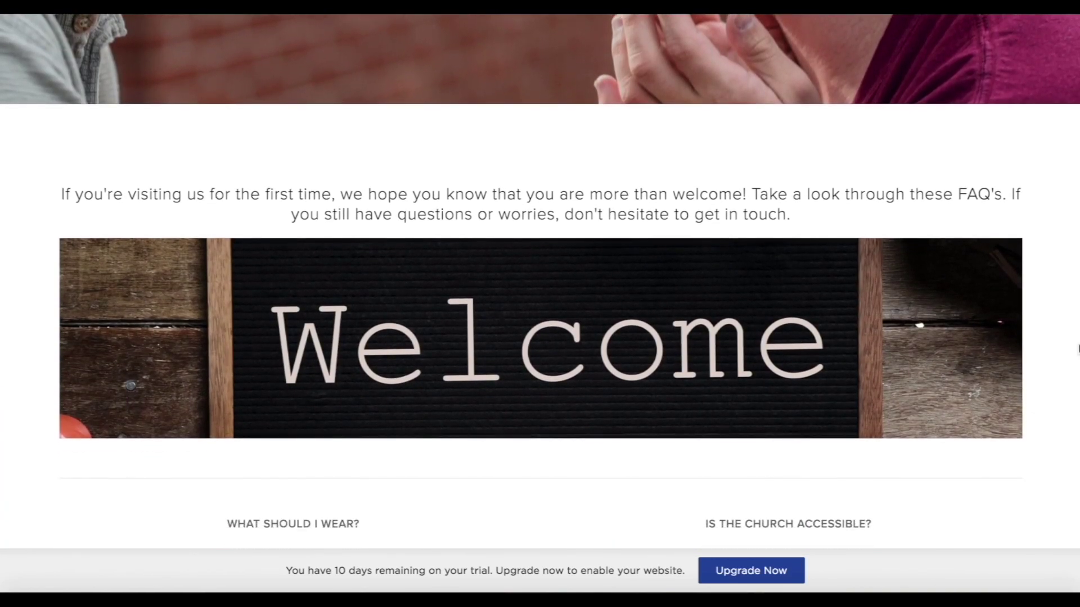
scroll(1077, 349, down, 6)
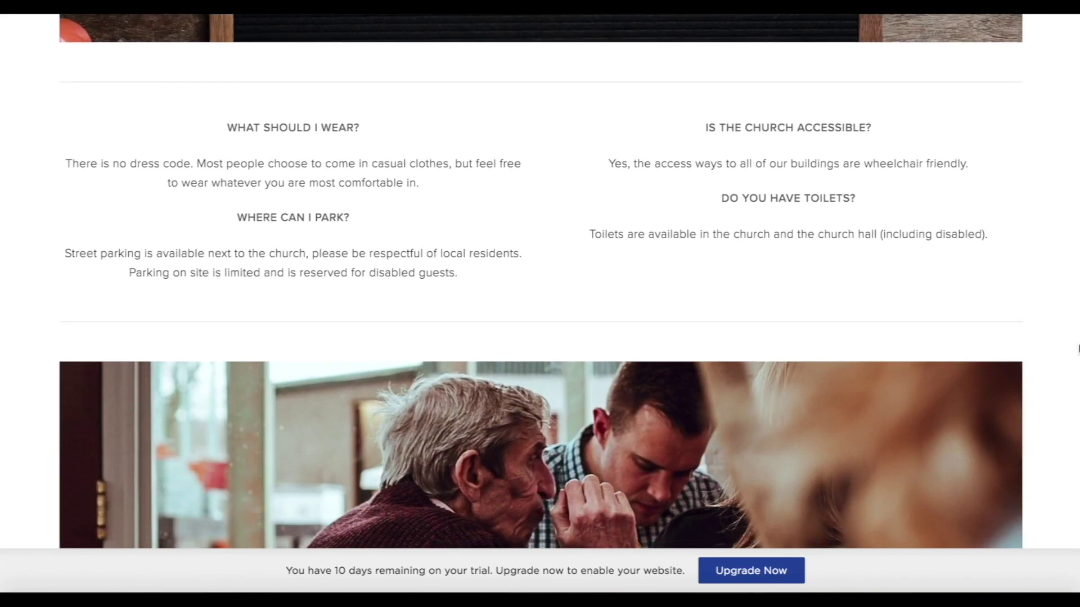
scroll(1077, 349, down, 8)
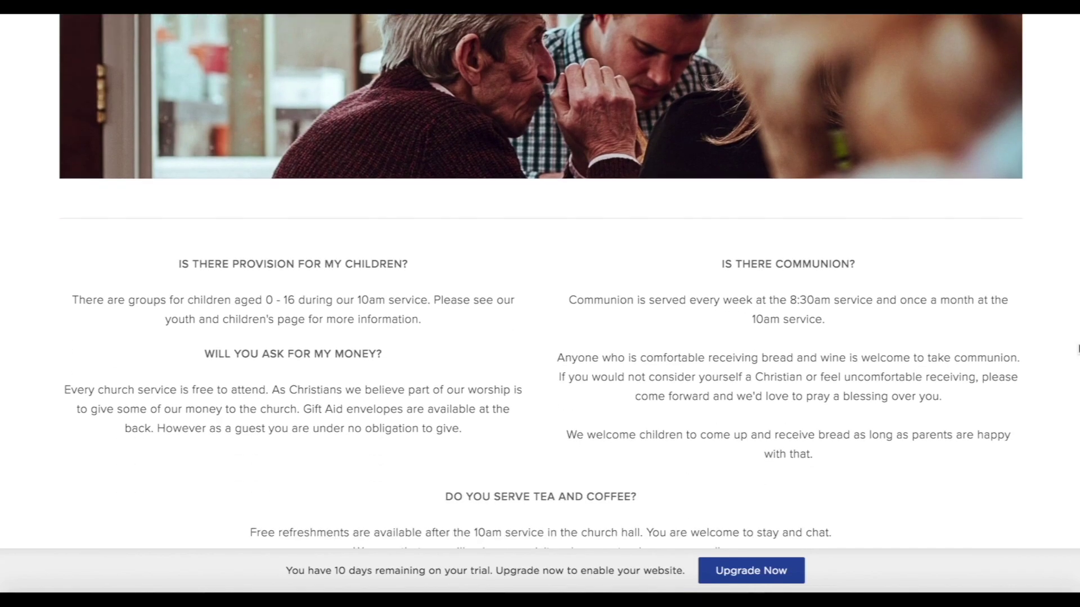
scroll(1077, 349, down, 10)
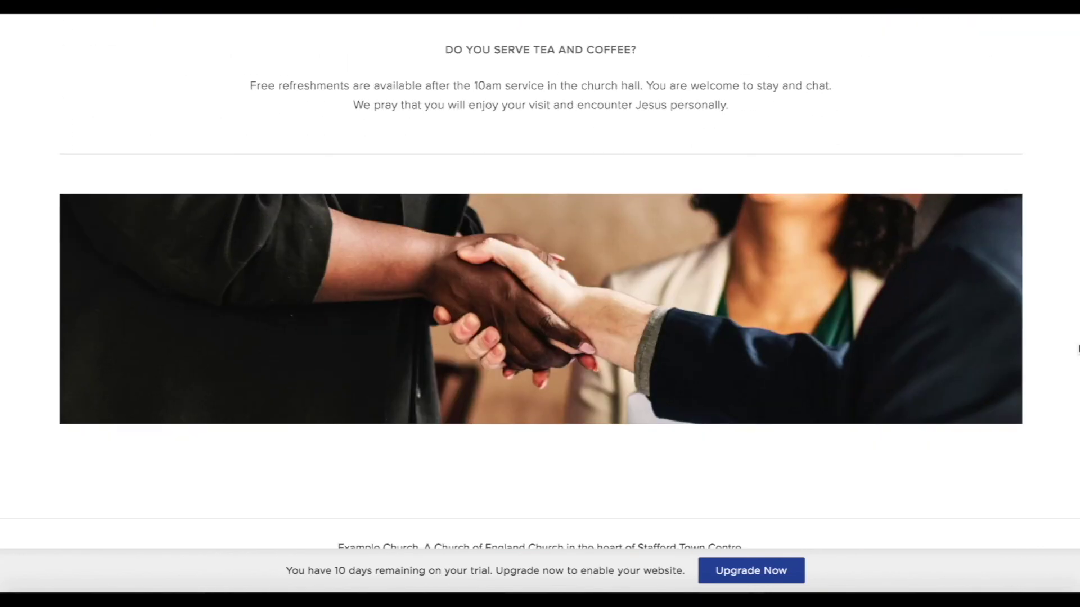
scroll(1077, 349, up, 20)
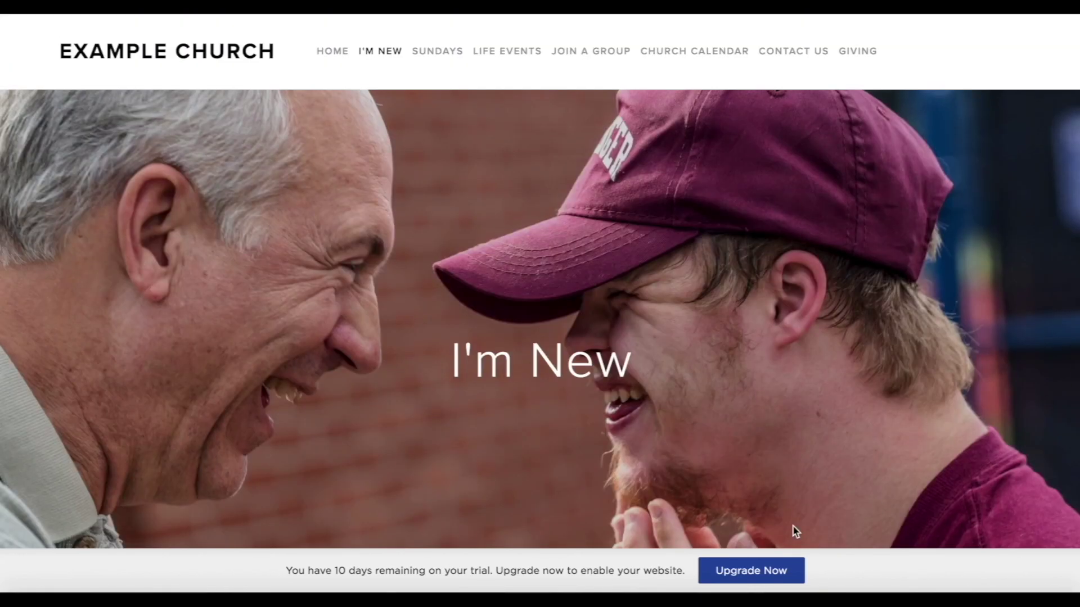
key(Escape)
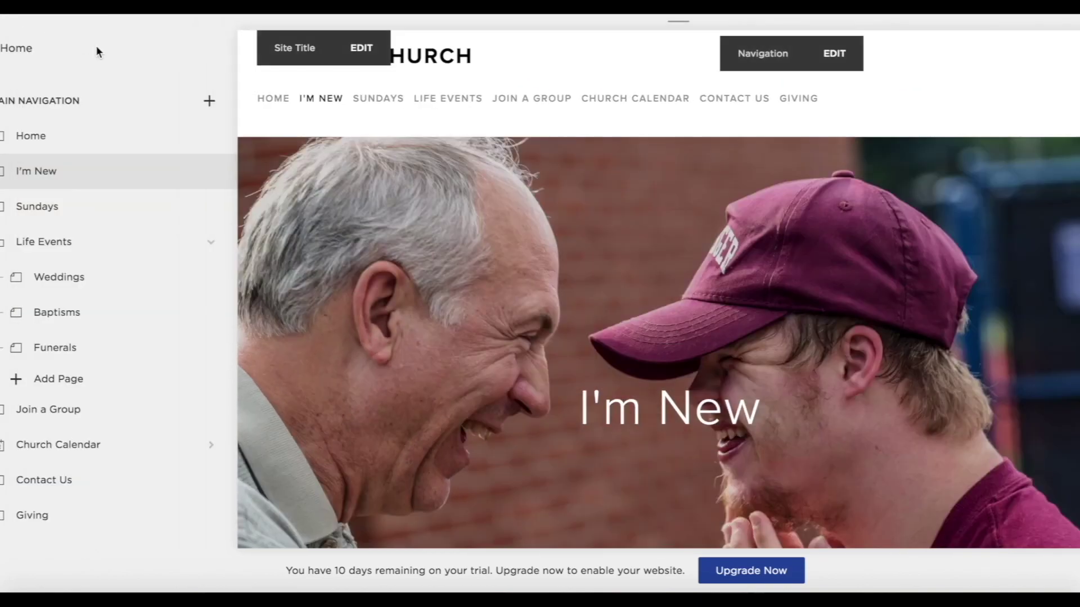
Set the band-playing-on-stage photo as the Sundays page banner and save it.
click(53, 212)
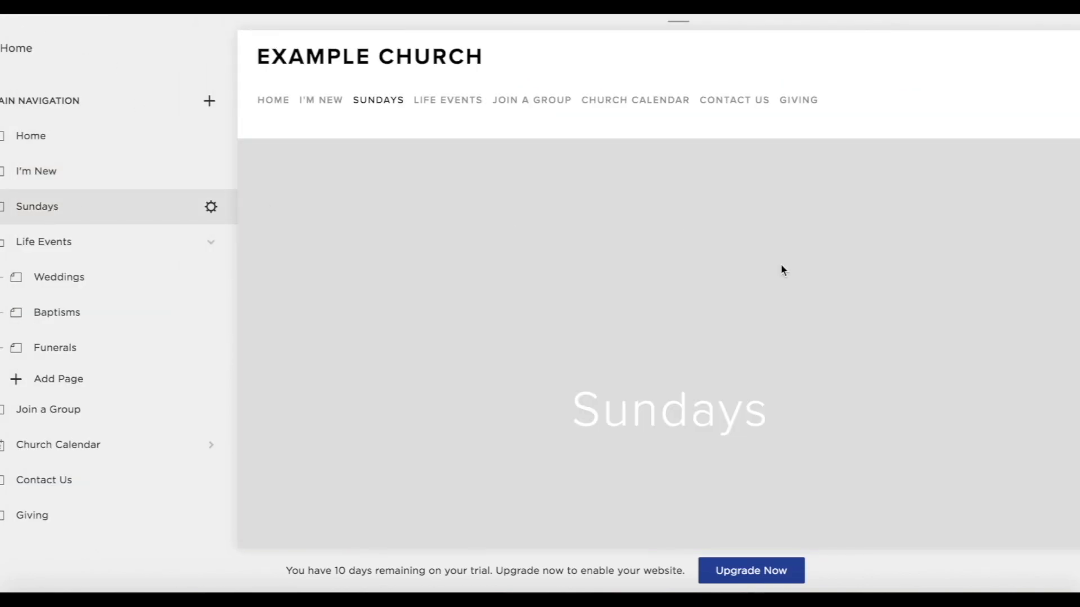
scroll(858, 360, down, 5)
scroll(798, 113, up, 3)
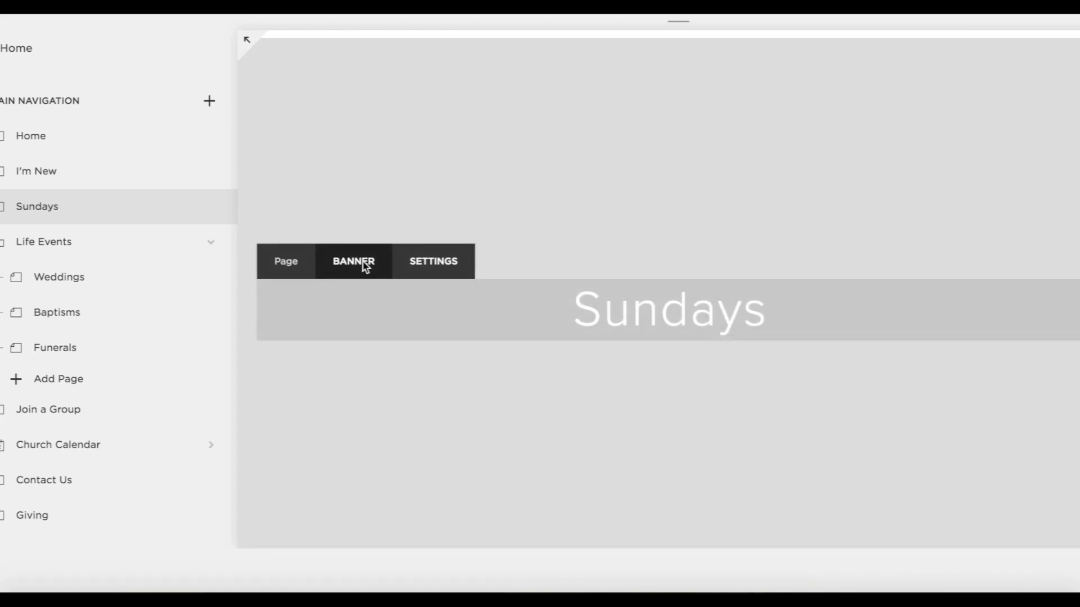
click(365, 264)
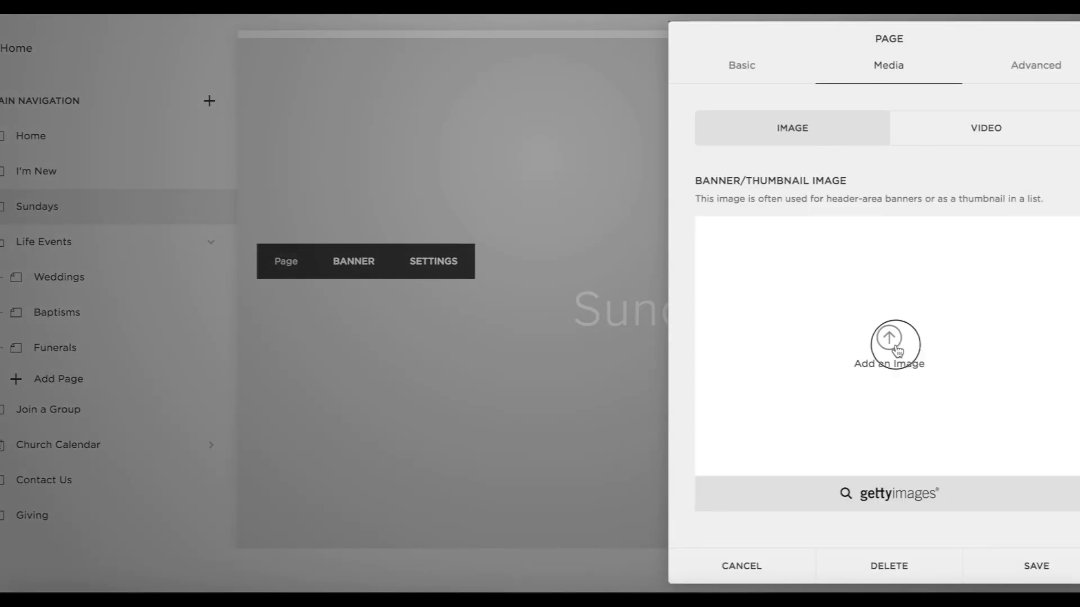
click(895, 348)
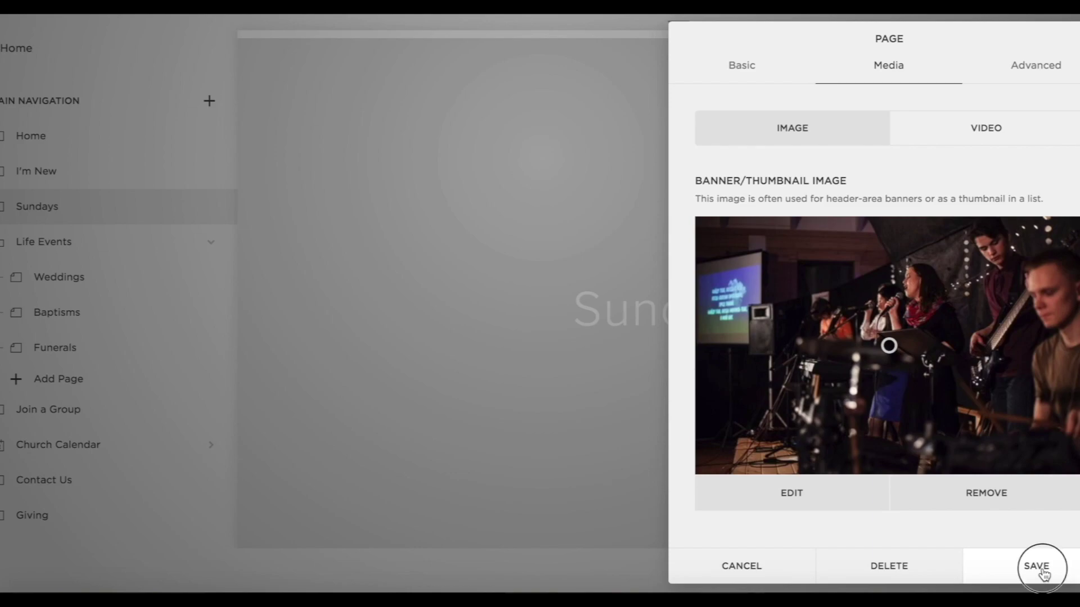
click(1040, 568)
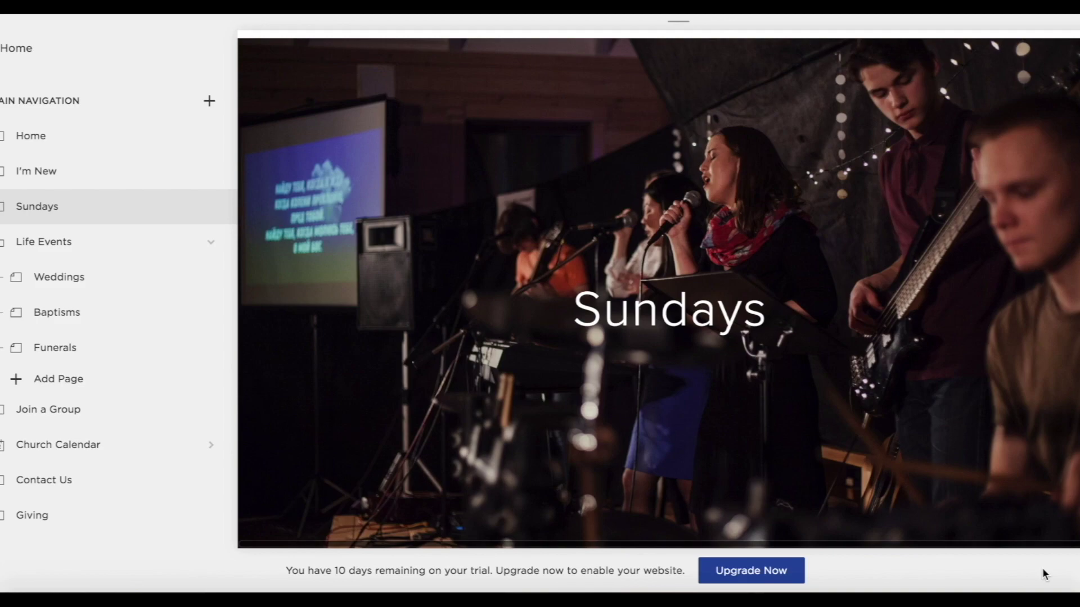
scroll(776, 441, down, 6)
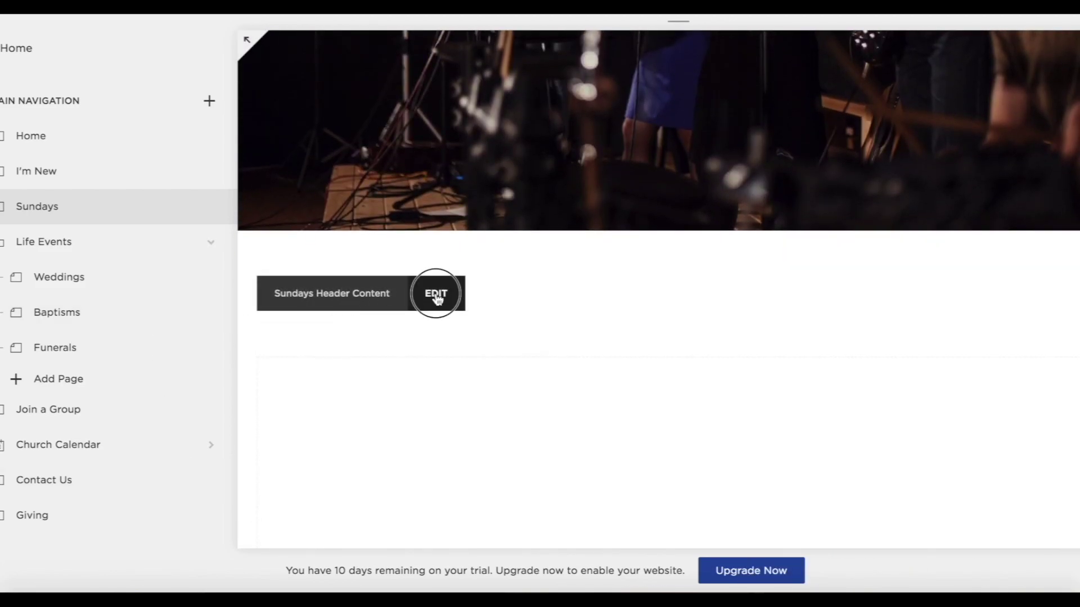
Paste the Sunday services and communion paragraph into the Sundays header, centre it, and save.
click(438, 298)
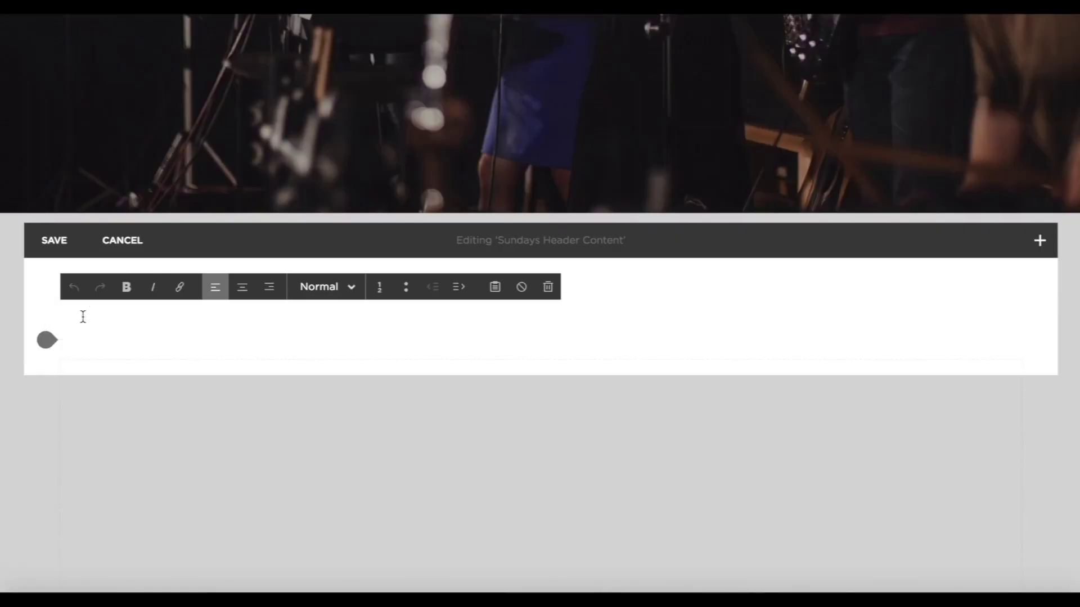
text(We have two services every Sunday morning. Our Communion Service is a quieter service; it's a time of reflection, contemplation and prayer. We also have communion during this service. Our worship service is a bit more lively, and we run our children's groups during this service. We have communion in the worship service on the first Sunday of each month.)
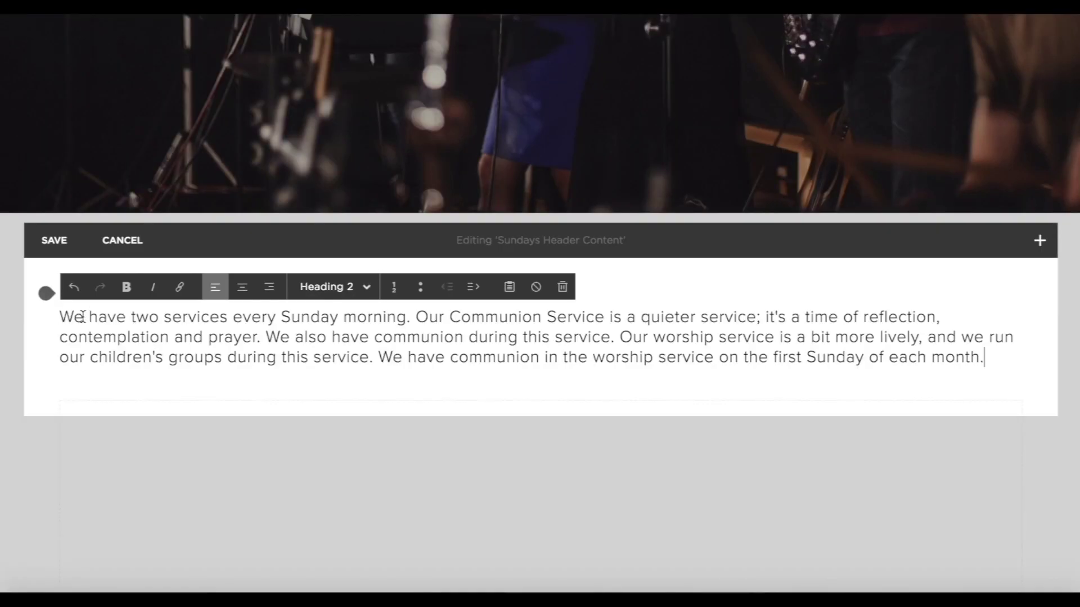
drag(992, 359, 200, 205)
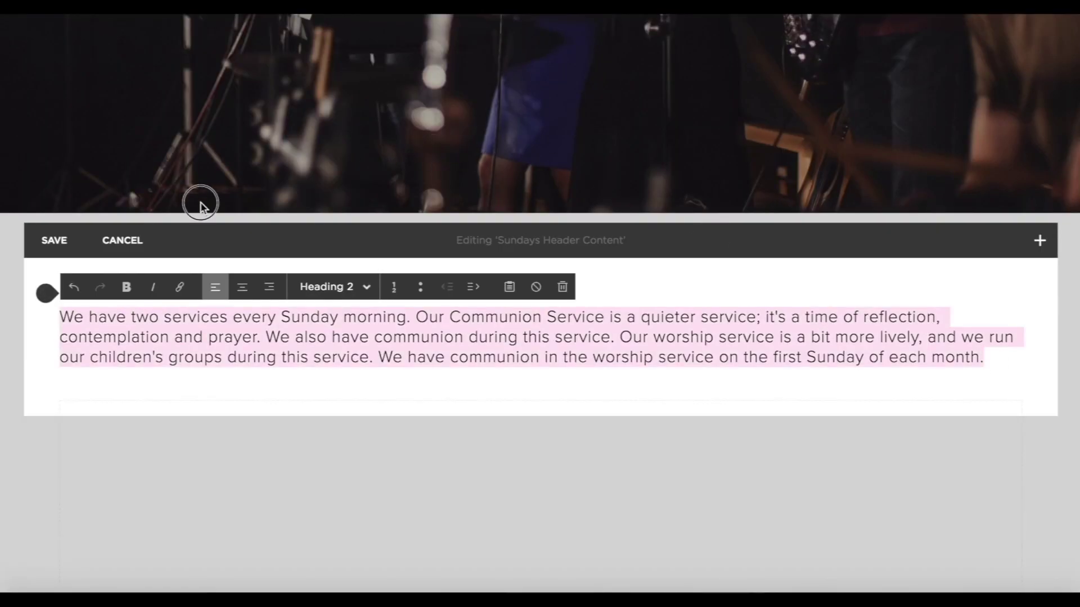
click(242, 286)
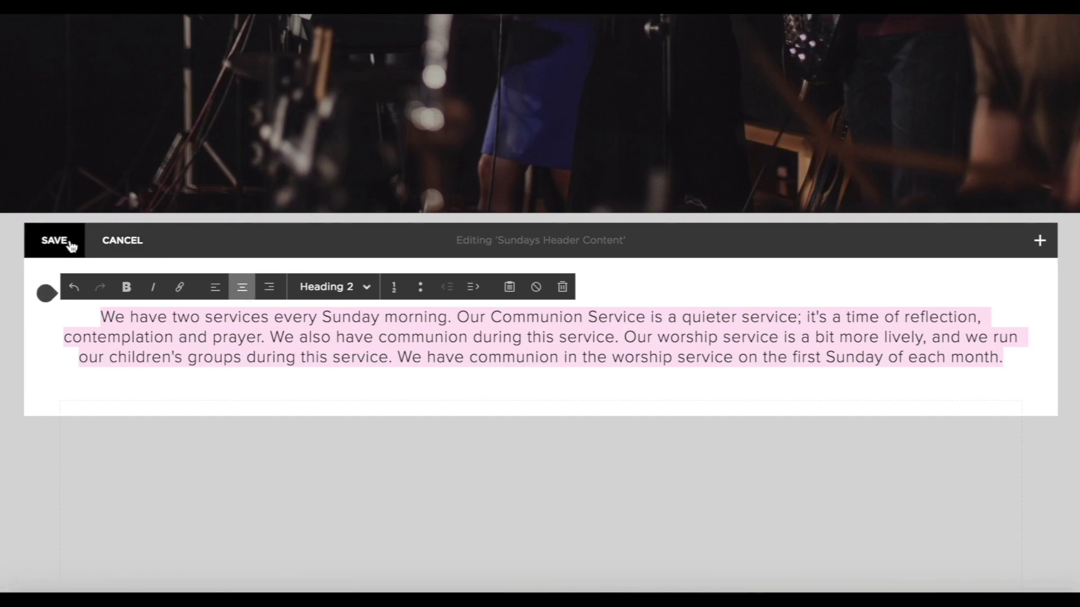
click(70, 244)
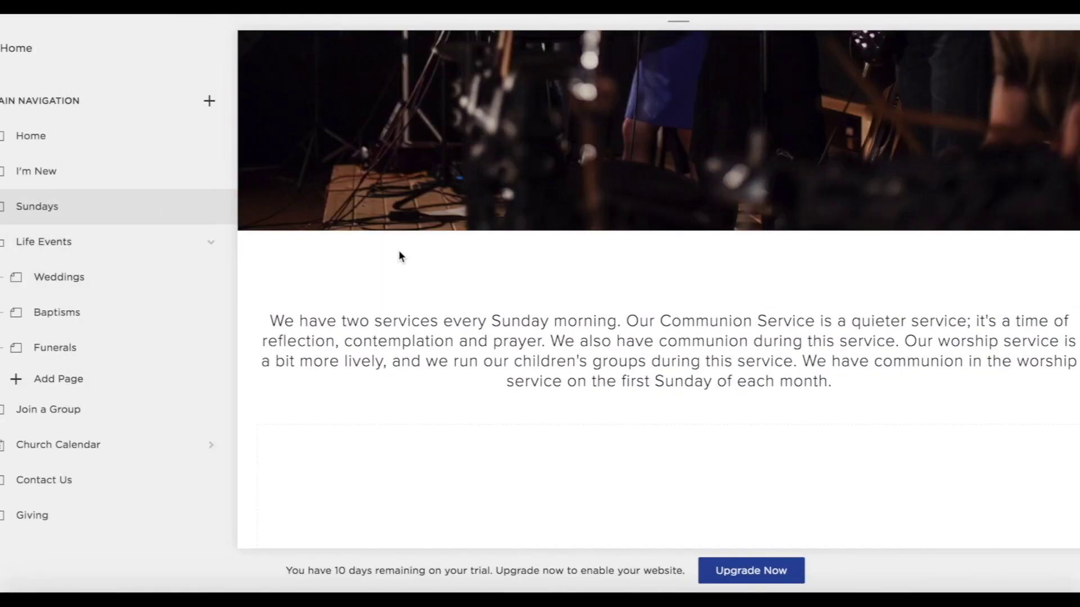
mouse_move(343, 430)
scroll(444, 481, down, 5)
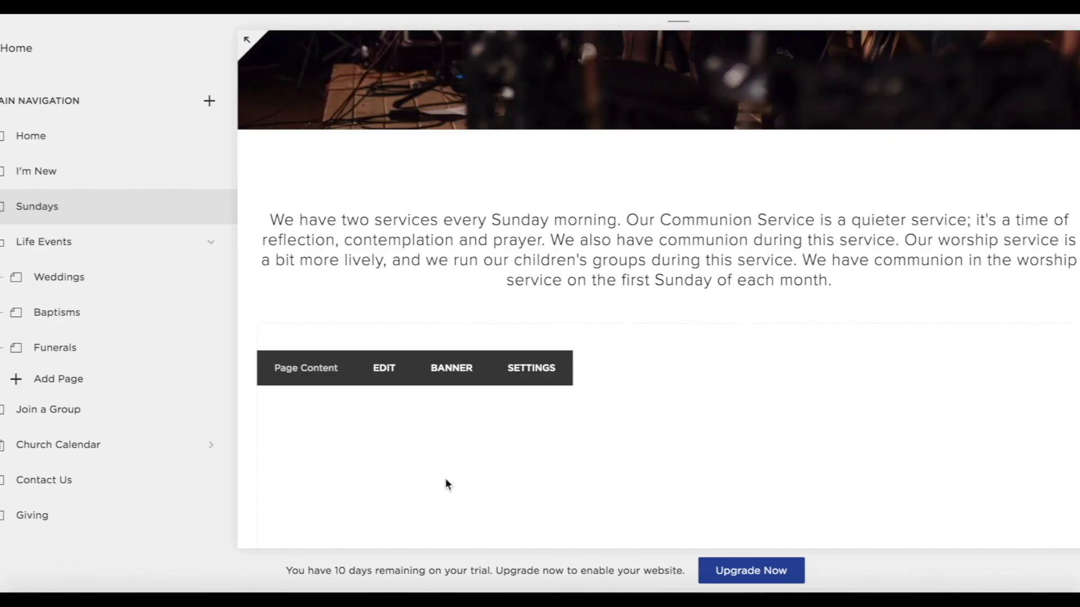
Add an image block with 830clockface.png to the Sundays page content.
click(381, 223)
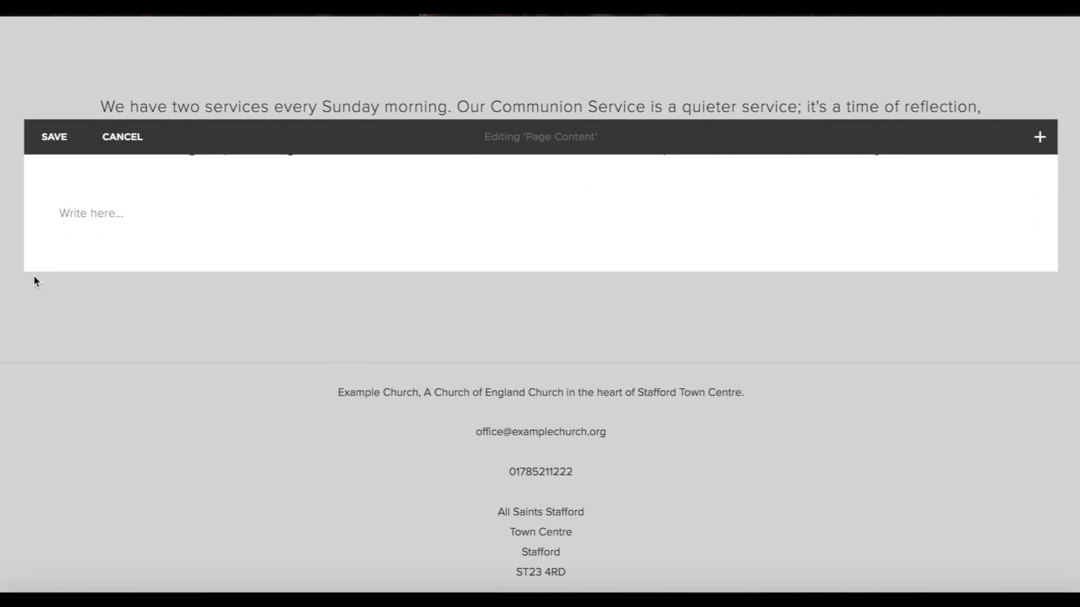
click(46, 191)
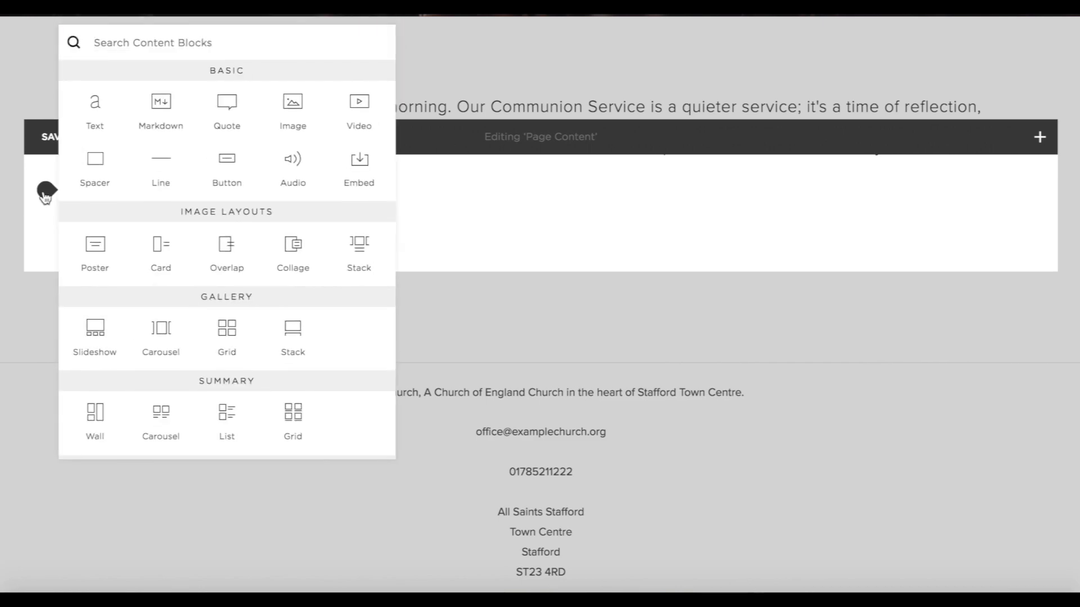
click(293, 107)
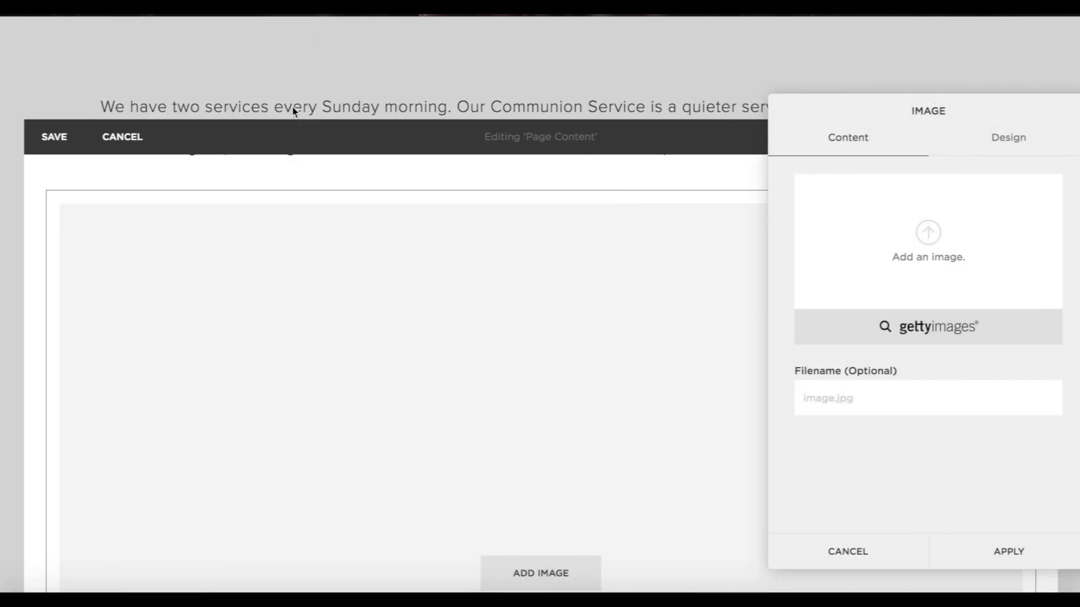
click(936, 234)
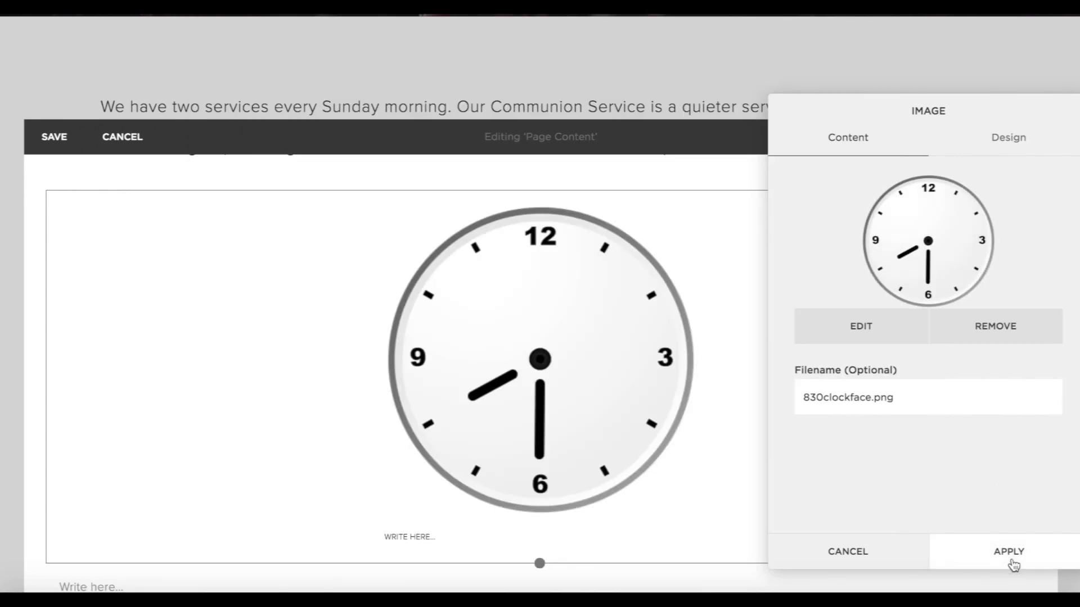
click(1010, 553)
scroll(615, 489, down, 5)
scroll(617, 491, up, 5)
scroll(616, 491, down, 1)
click(43, 455)
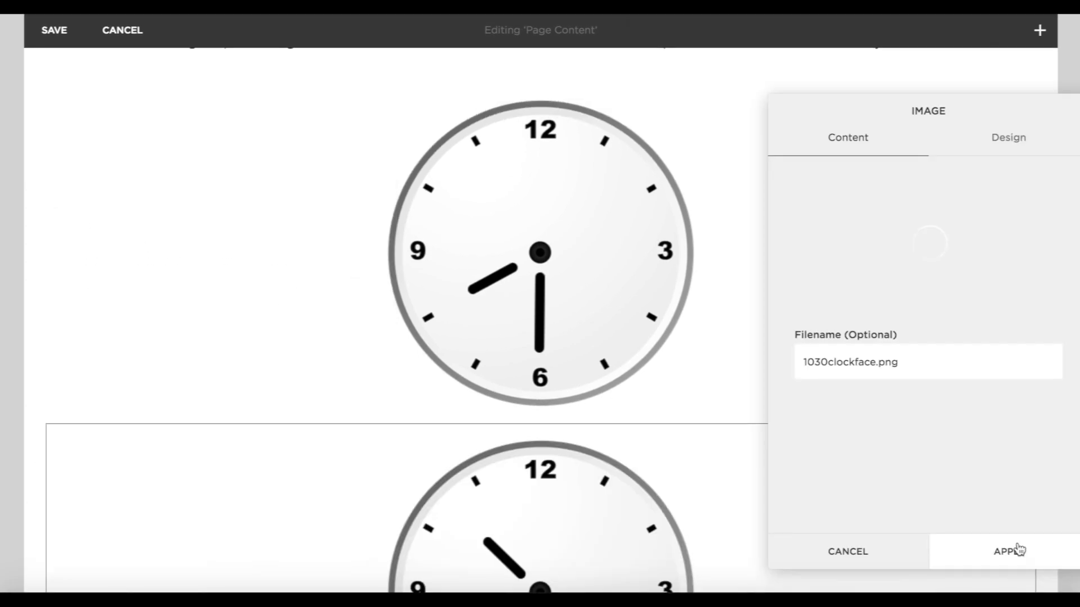
Place the second clock image, showing 10:30, beside the 8:30 clock.
click(1019, 551)
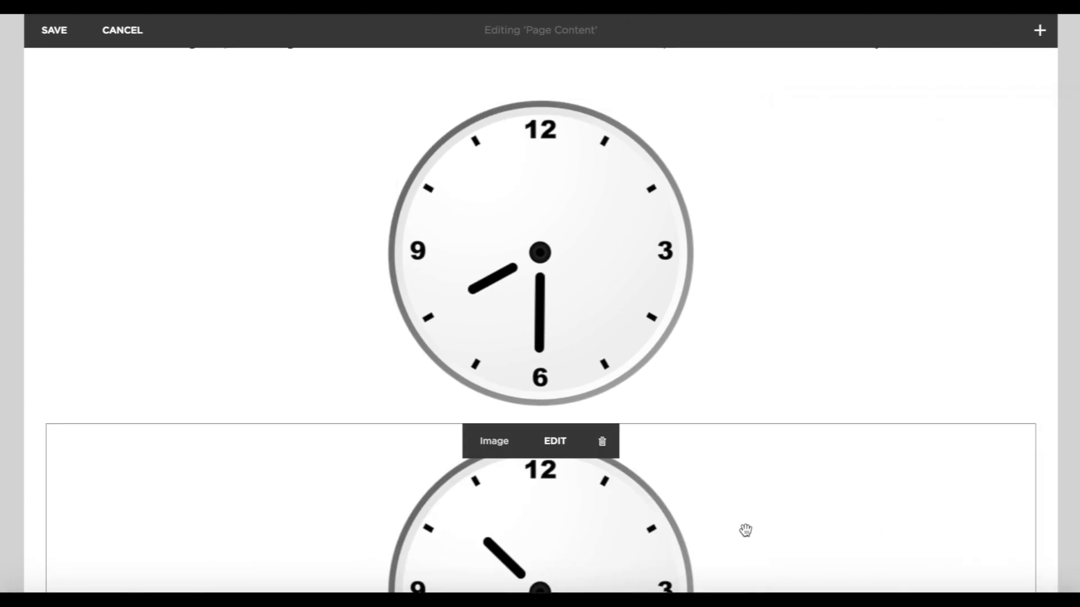
drag(641, 544, 793, 241)
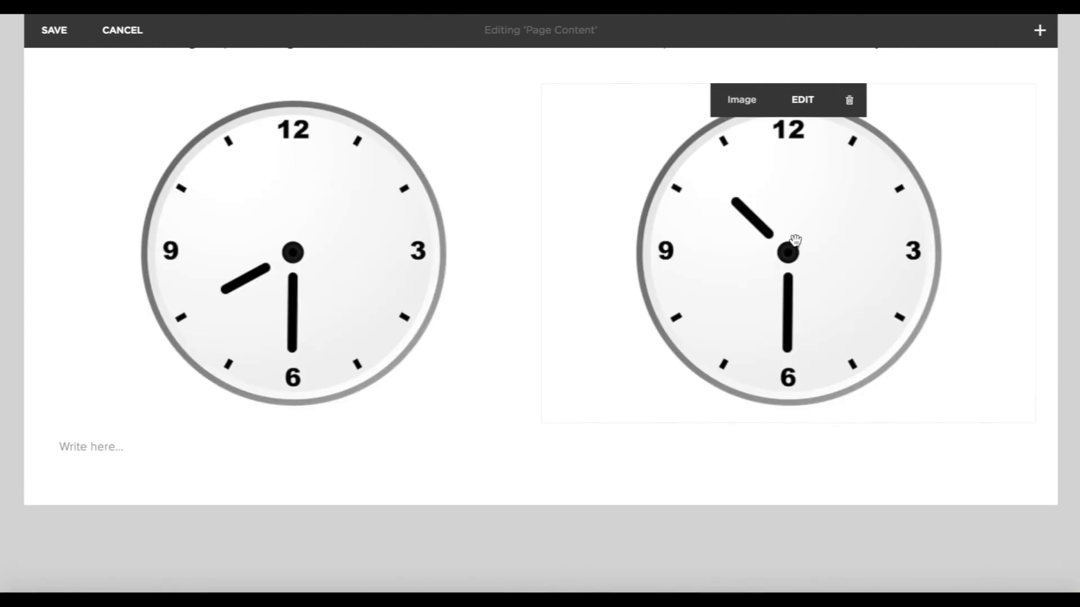
scroll(795, 241, up, 3)
scroll(795, 241, down, 2)
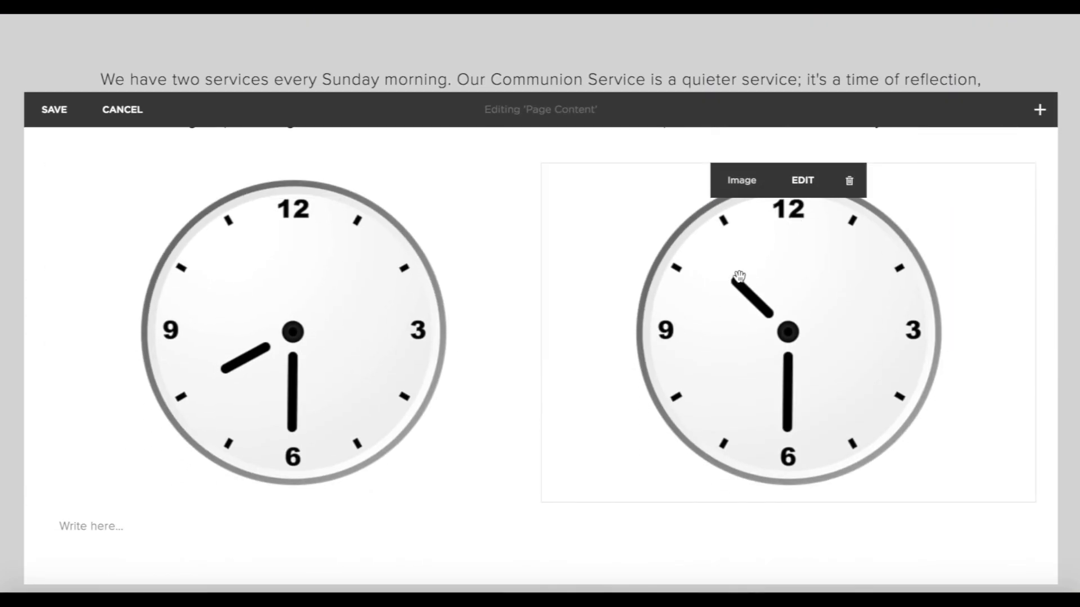
scroll(725, 435, down, 2)
scroll(877, 337, up, 2)
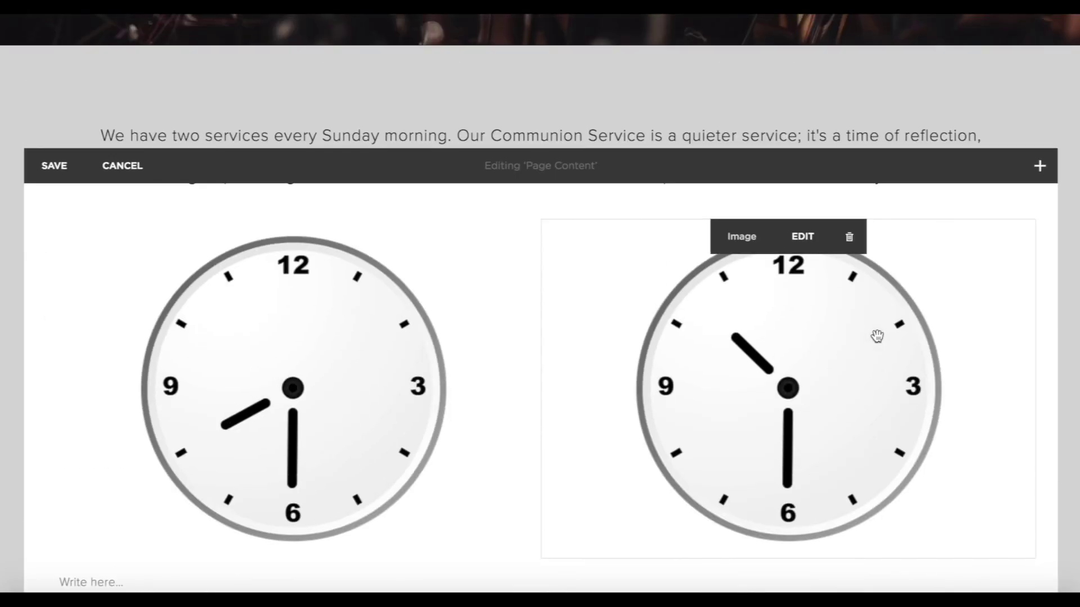
scroll(893, 362, down, 1)
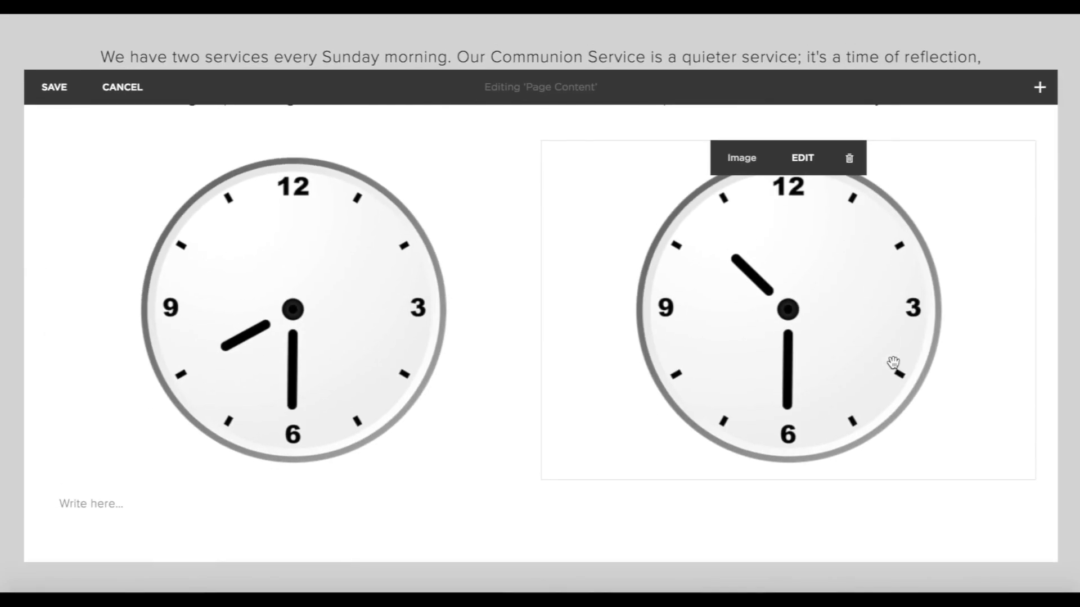
Add spacer blocks left, right and between the clocks, then enlarge both clock images.
click(1040, 89)
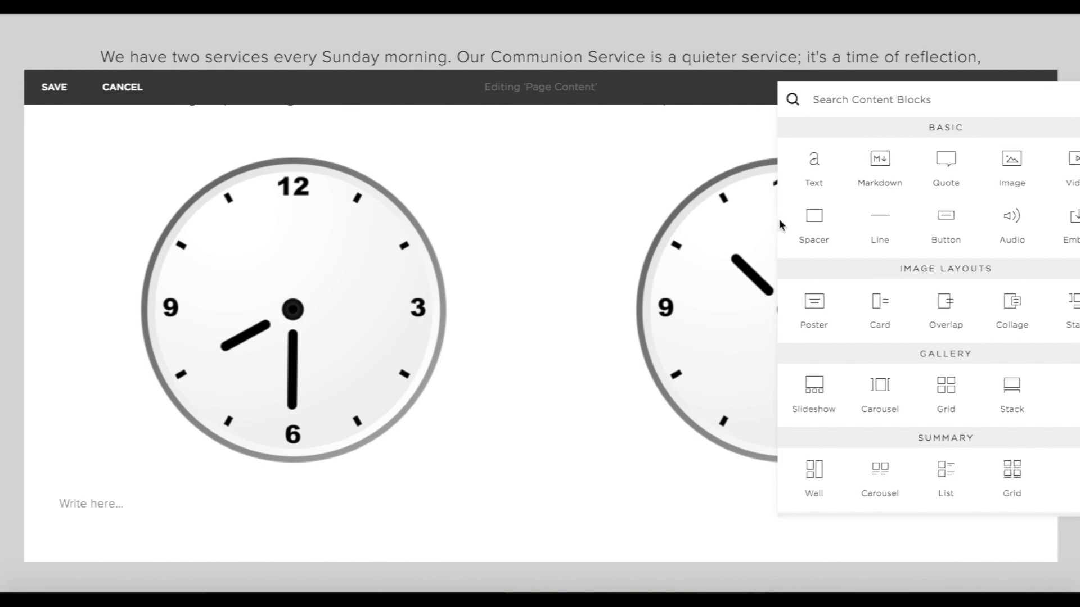
click(814, 220)
drag(358, 567, 121, 309)
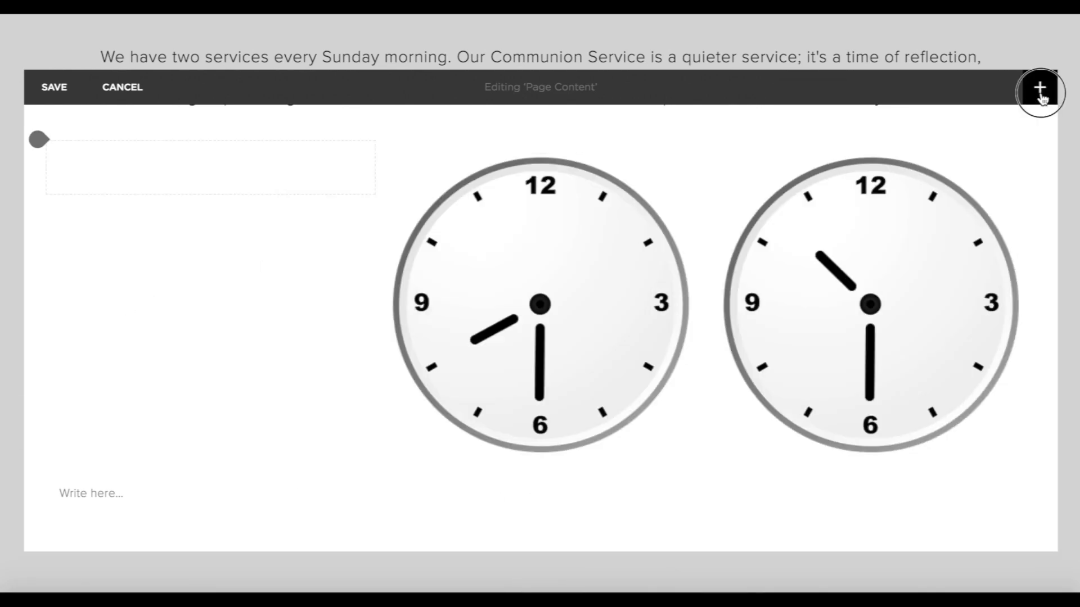
click(1041, 92)
drag(627, 555, 1000, 186)
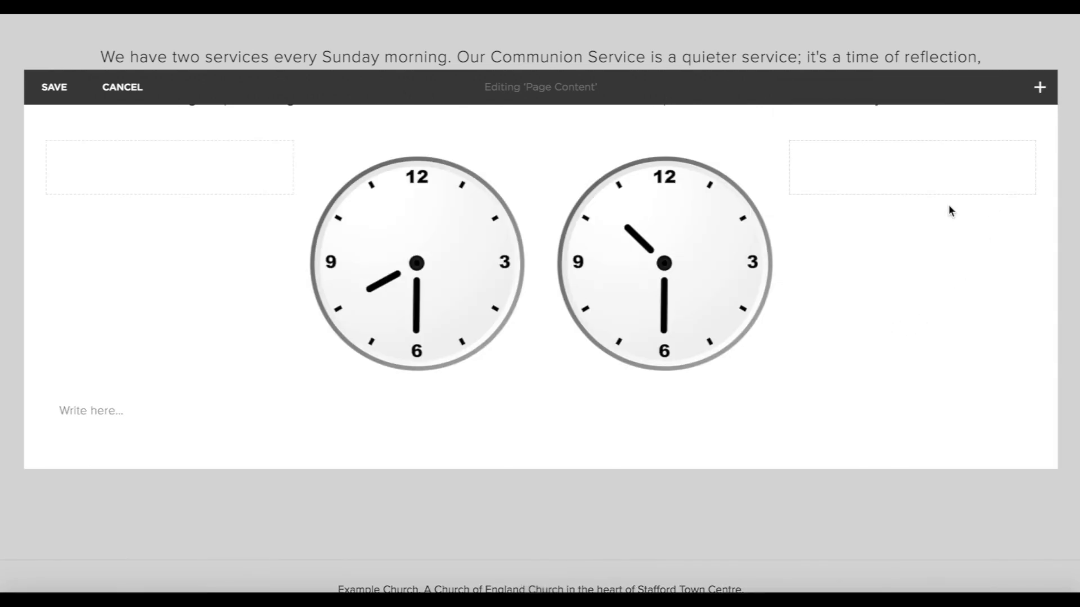
click(1040, 87)
click(803, 225)
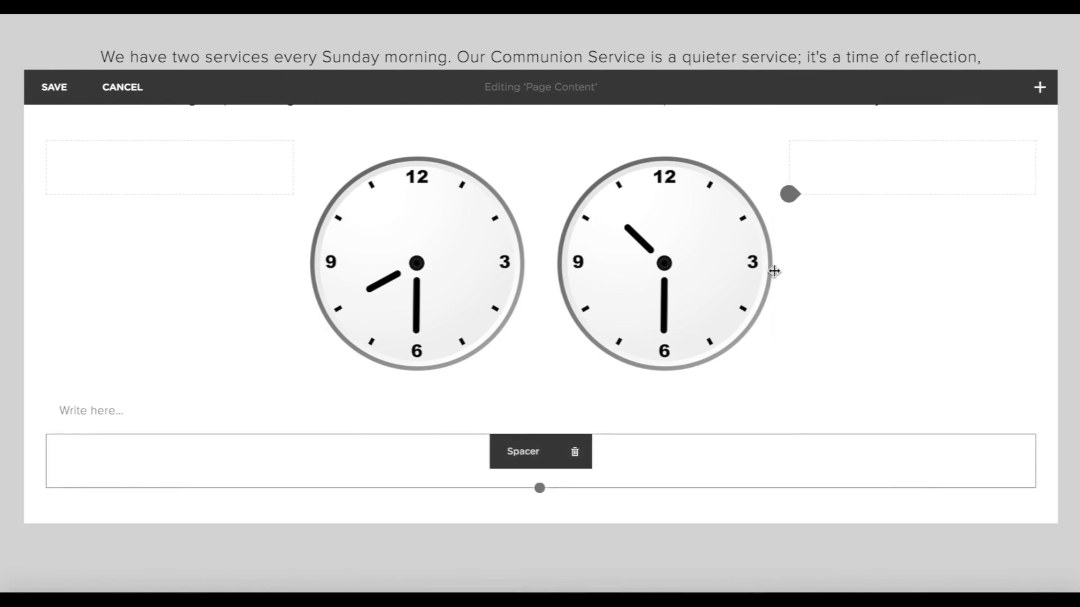
drag(584, 482, 567, 227)
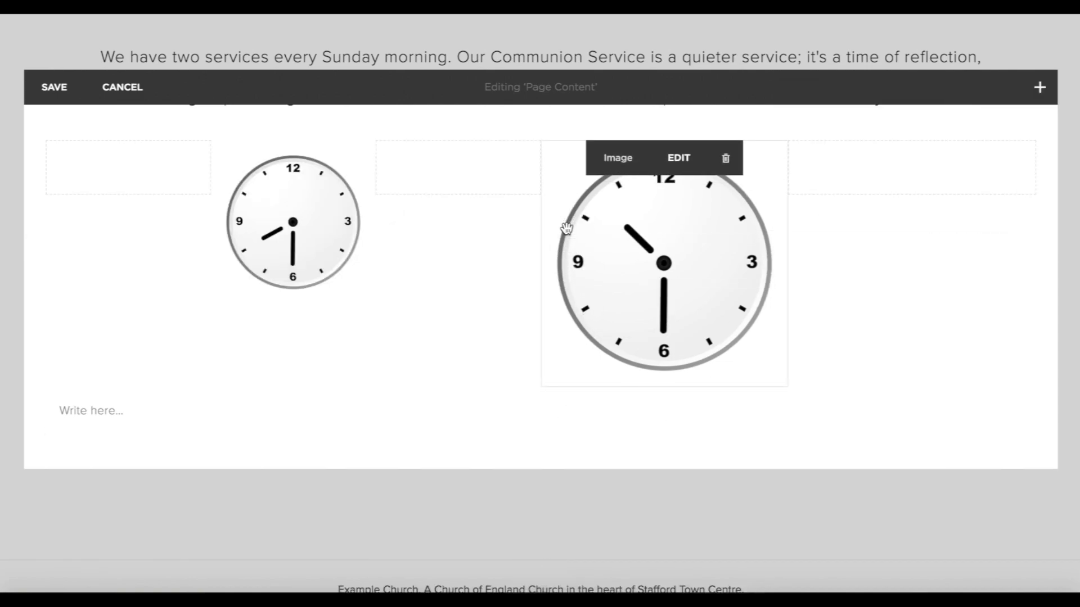
drag(376, 165, 459, 163)
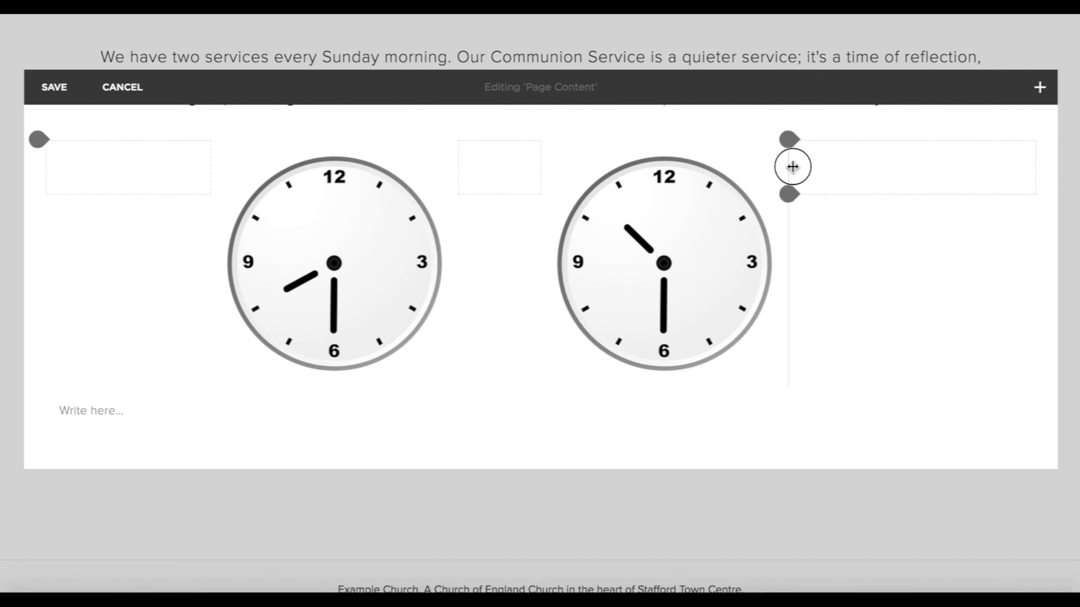
drag(789, 167, 859, 167)
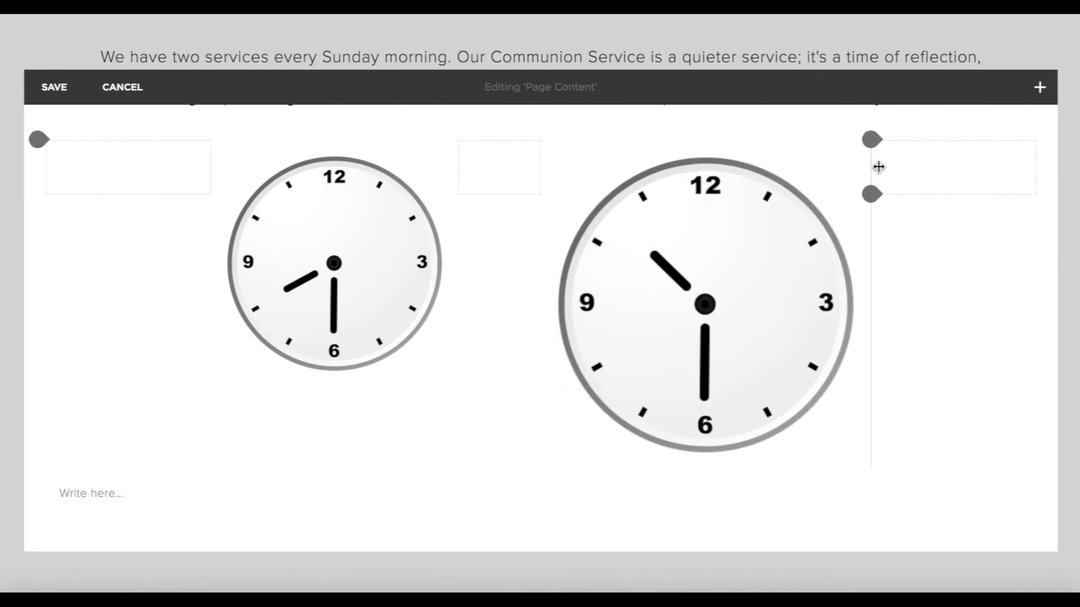
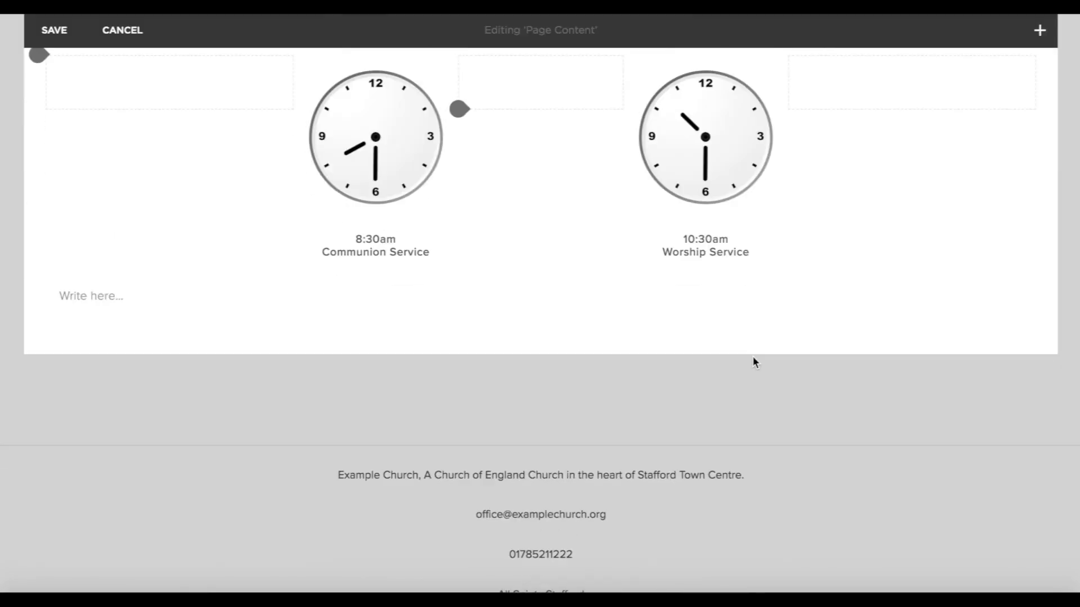
Insert a carousel gallery block below the two service-time clocks.
scroll(753, 356, up, 4)
scroll(753, 356, down, 4)
scroll(371, 364, up, 3)
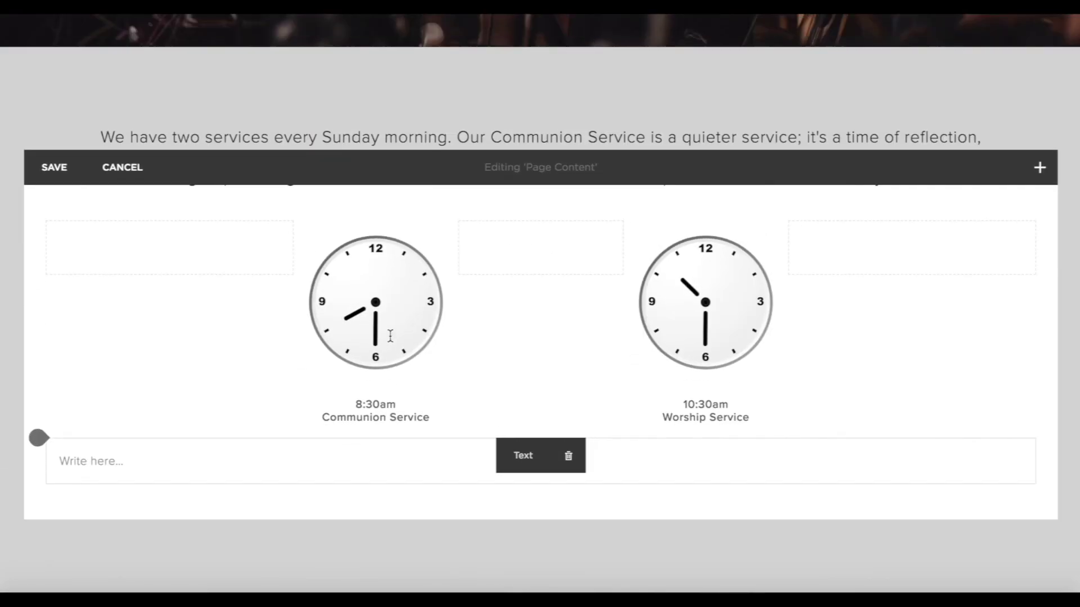
scroll(389, 336, down, 1)
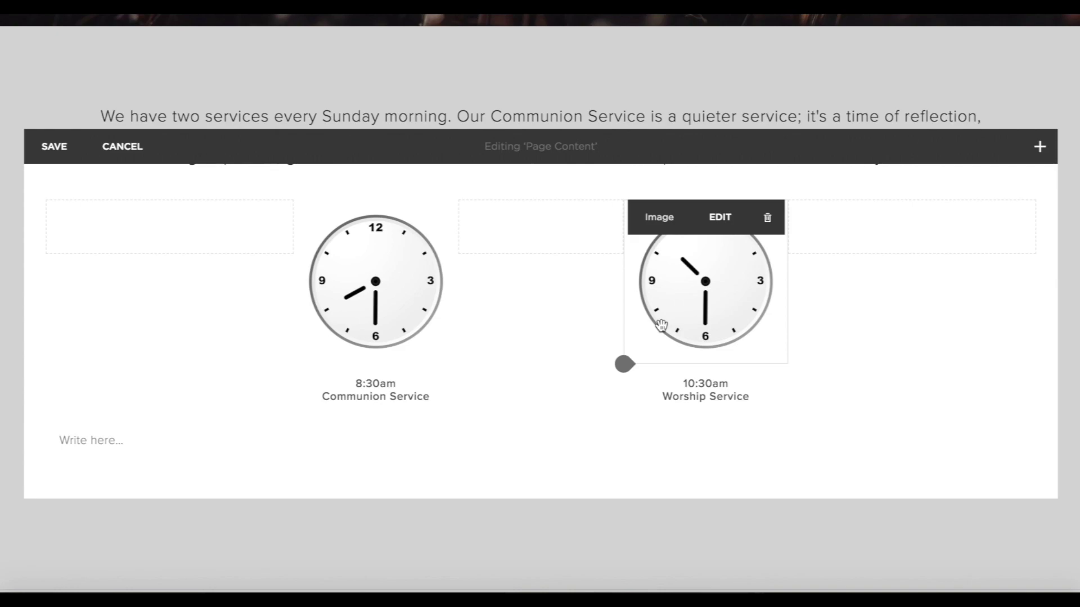
scroll(660, 325, down, 3)
scroll(660, 331, up, 3)
drag(661, 321, 971, 538)
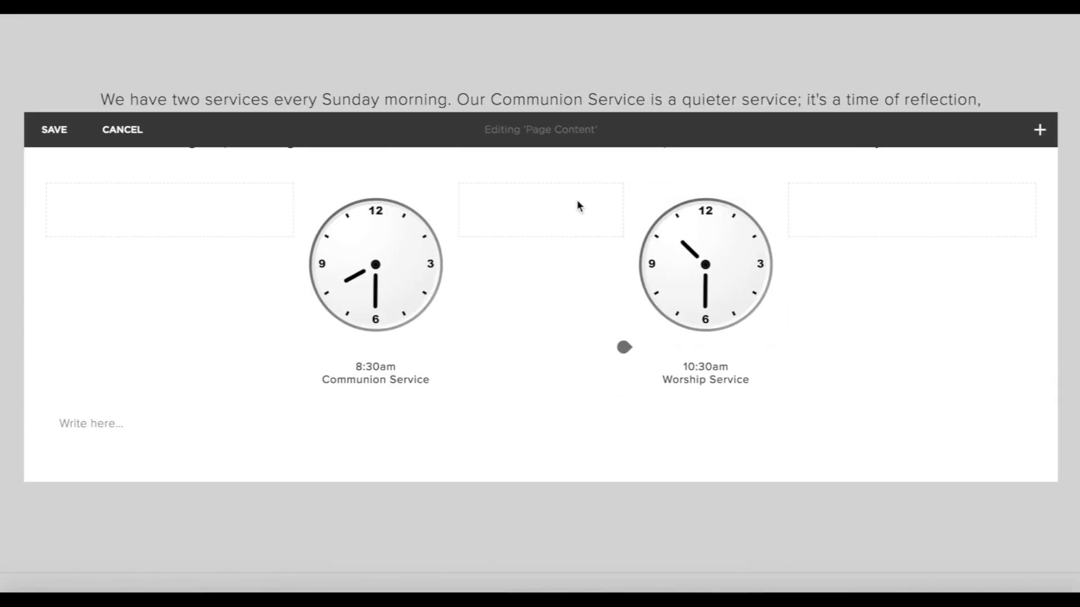
scroll(598, 353, down, 3)
scroll(598, 354, up, 3)
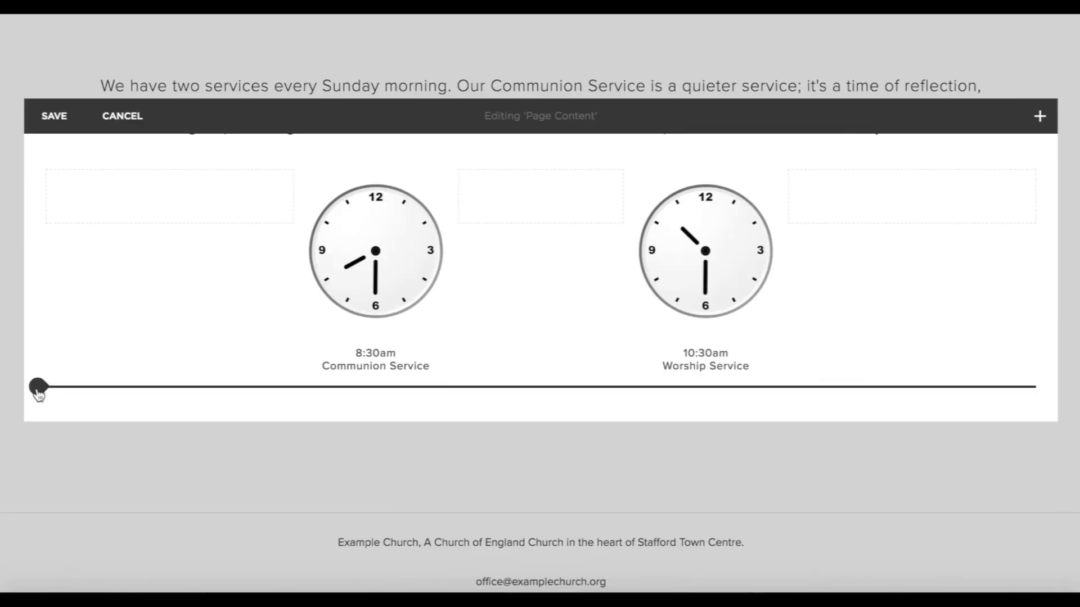
click(38, 389)
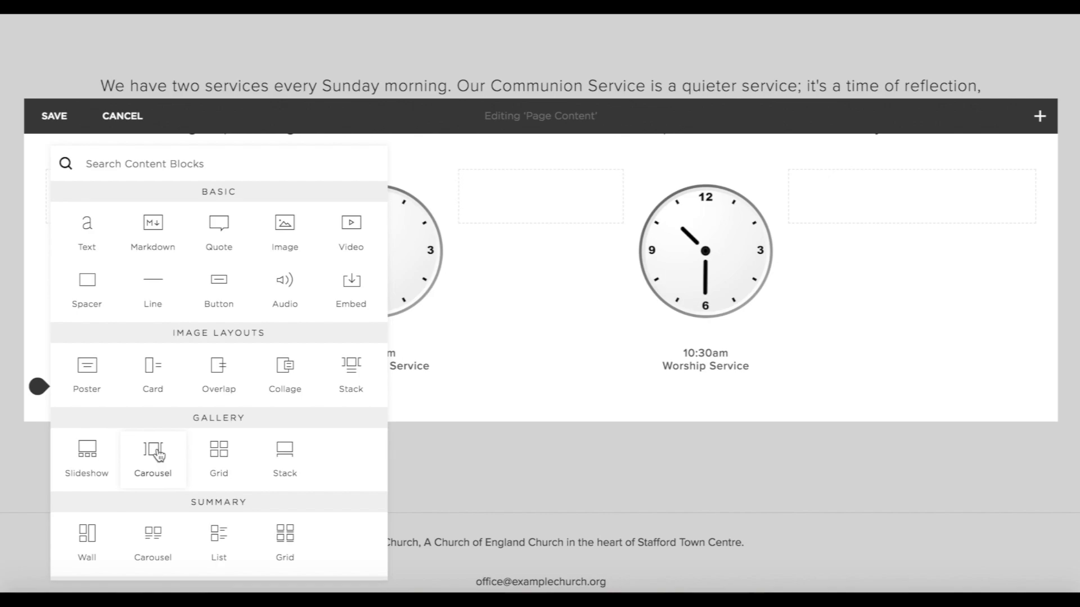
click(158, 454)
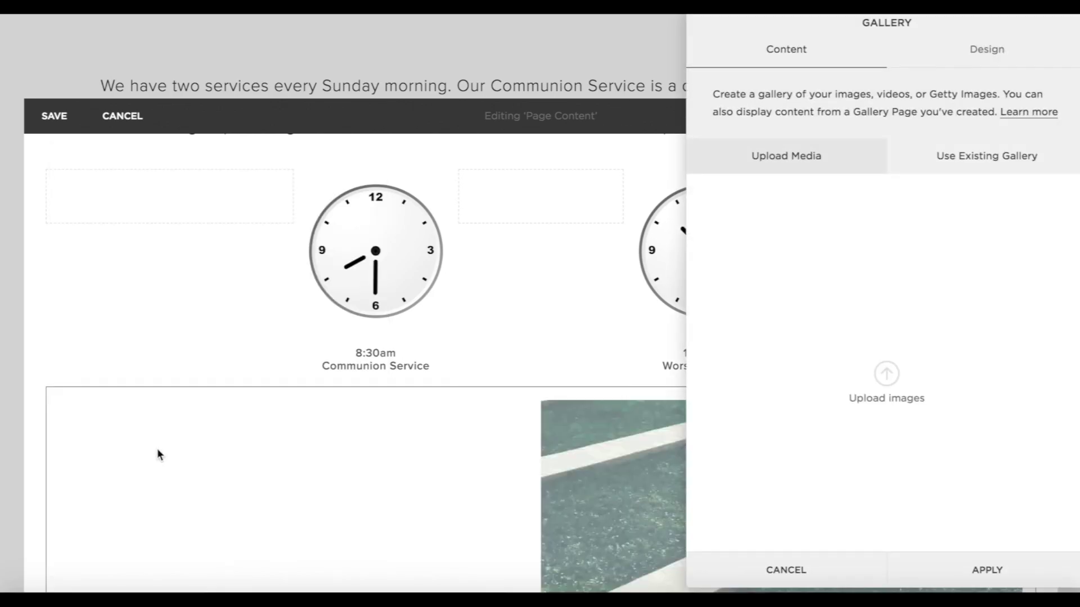
Upload the eight church photos into the carousel and apply them.
click(894, 376)
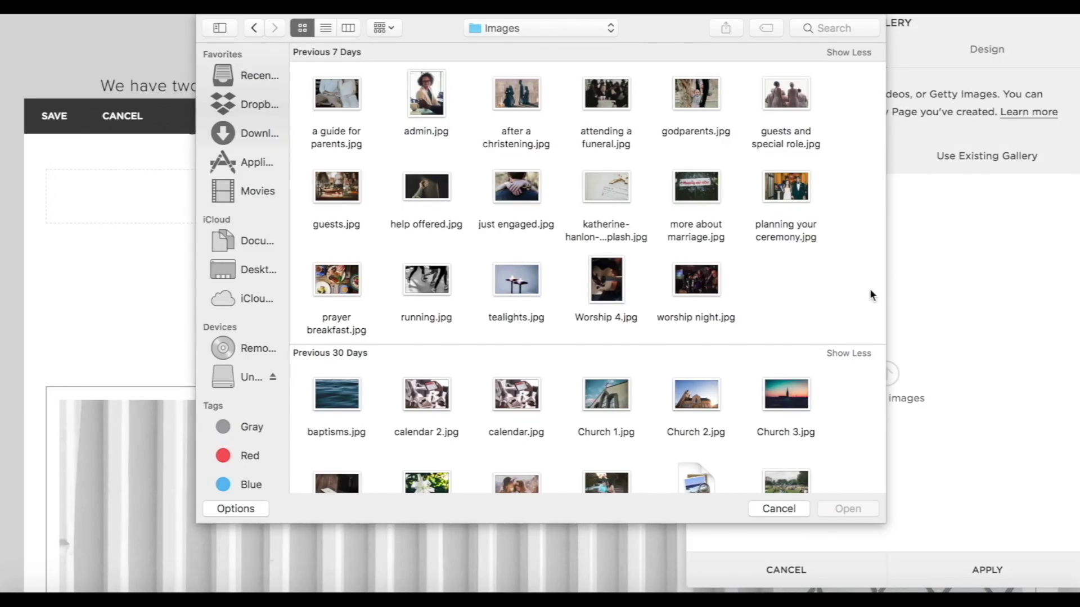
double_click(699, 284)
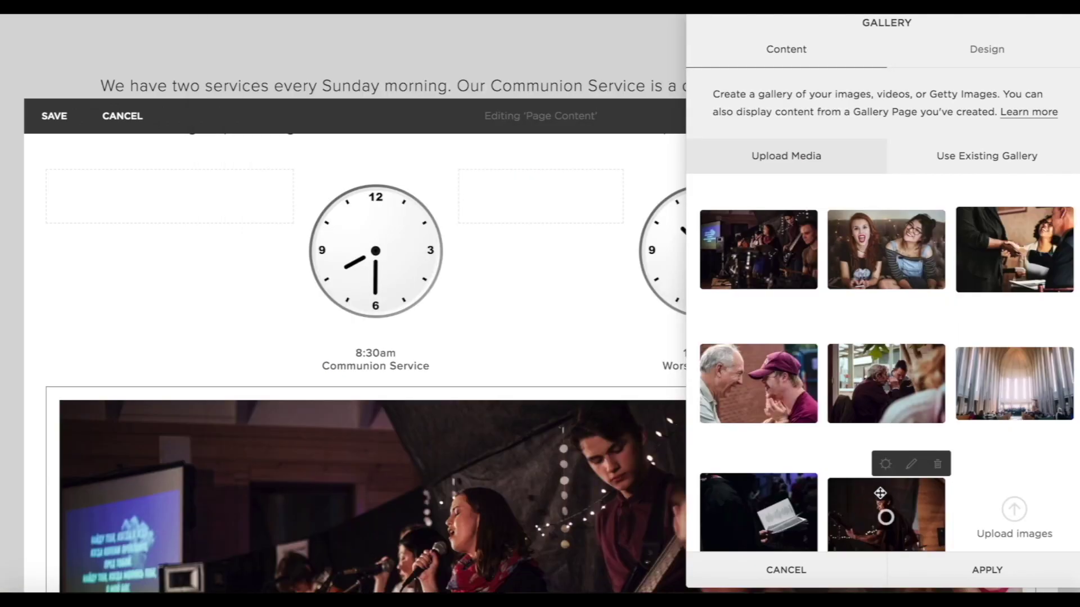
click(980, 561)
Drag the carousel's bottom edge up to shorten it, then save the Sundays page.
scroll(980, 561, down, 5)
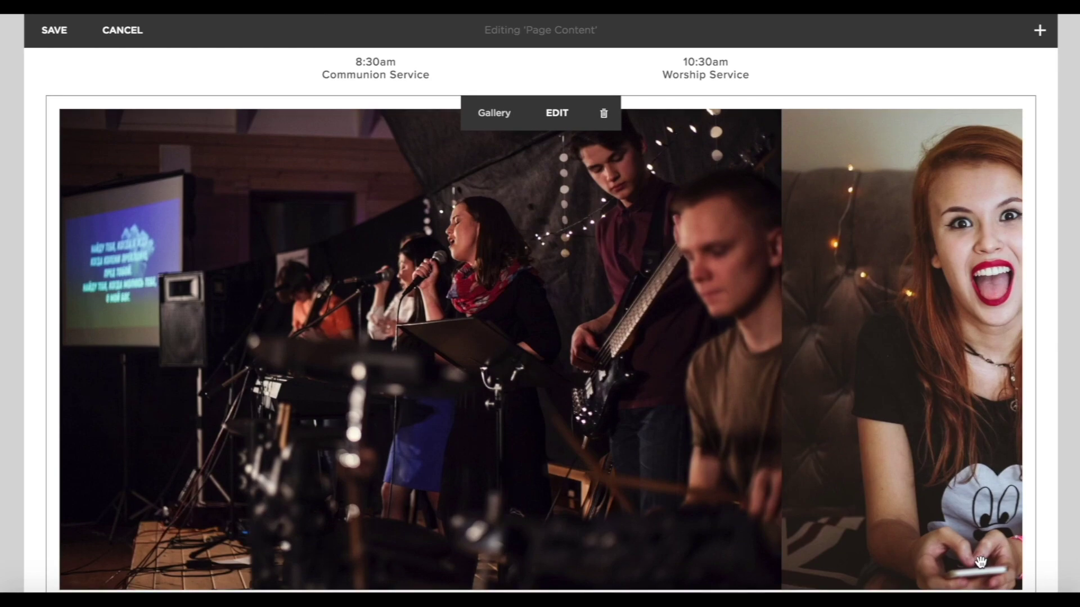
scroll(600, 432, down, 3)
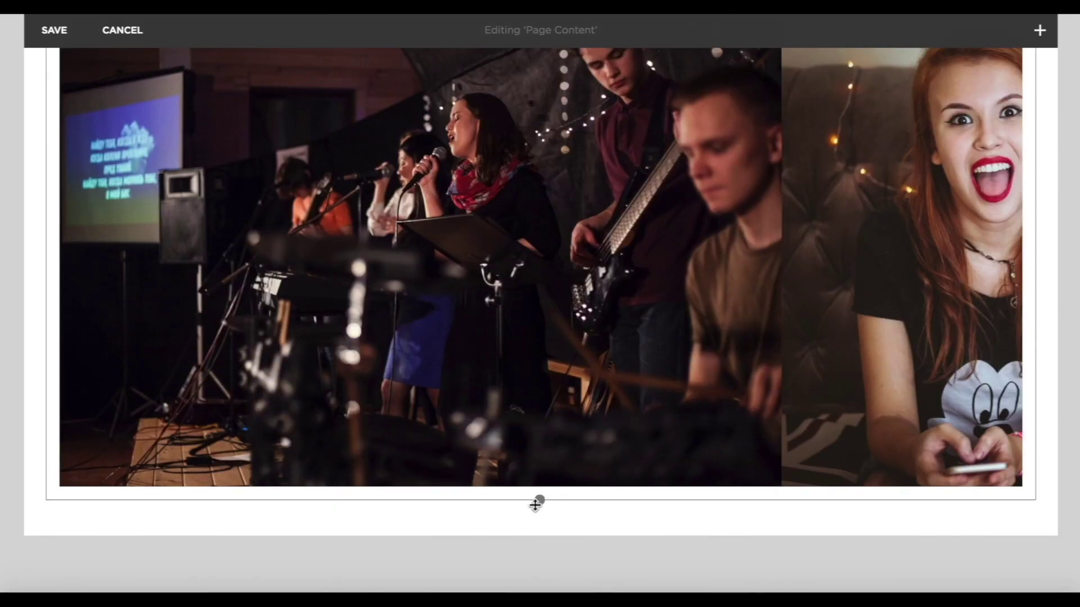
drag(540, 501, 549, 437)
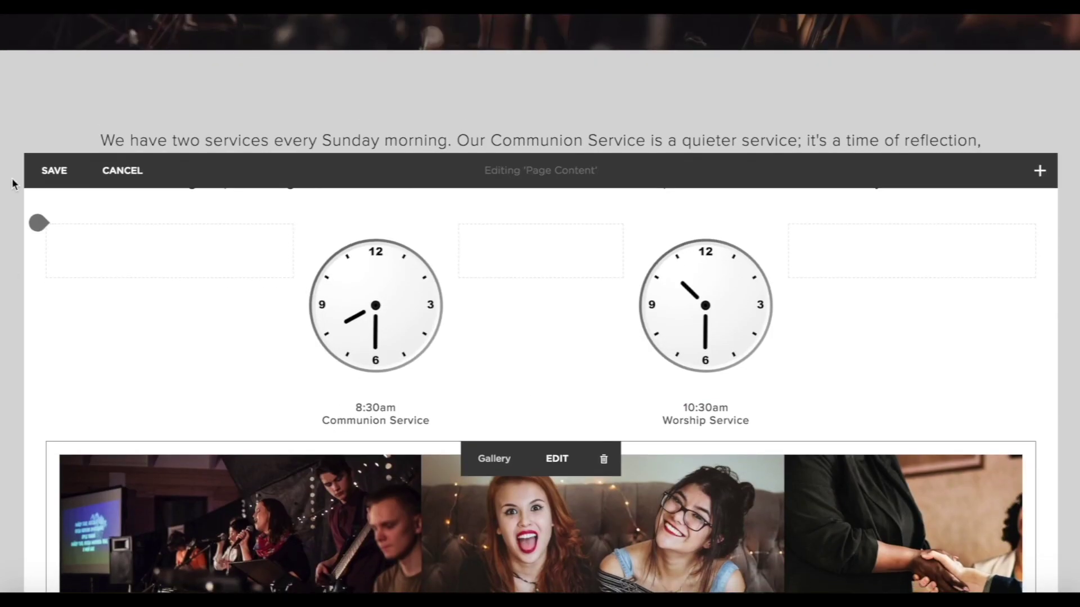
click(53, 170)
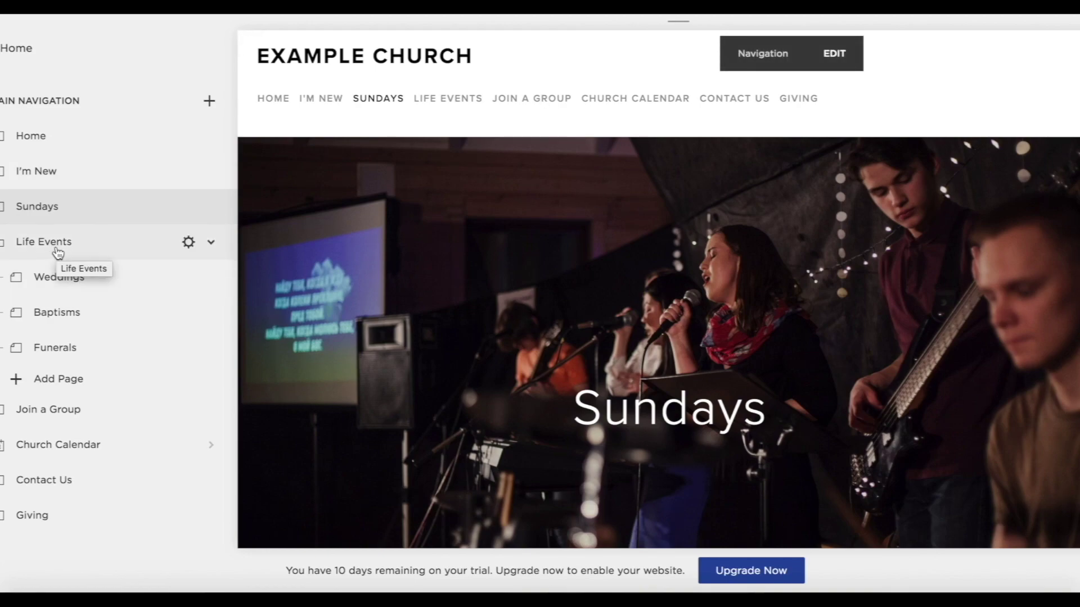
Move Life Events to Not Linked and give it a yellow-flower banner image.
drag(59, 252, 145, 337)
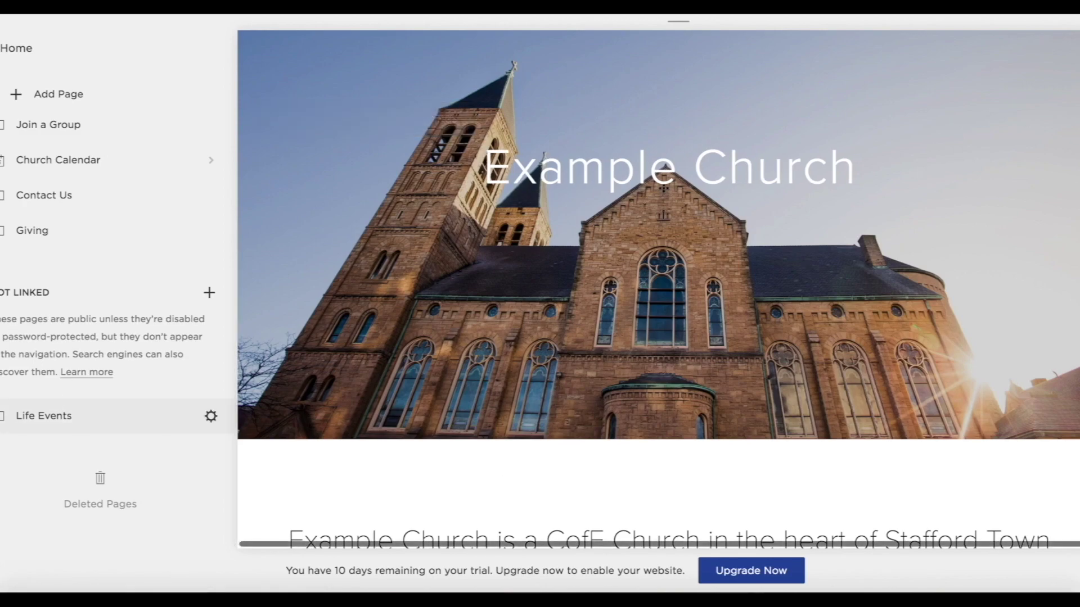
click(54, 417)
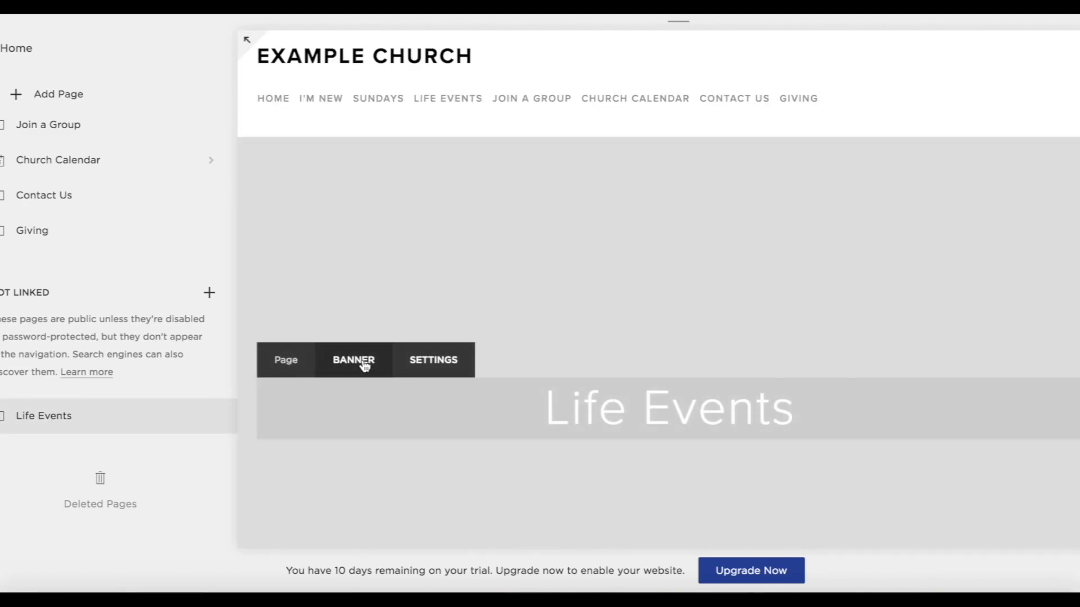
click(360, 361)
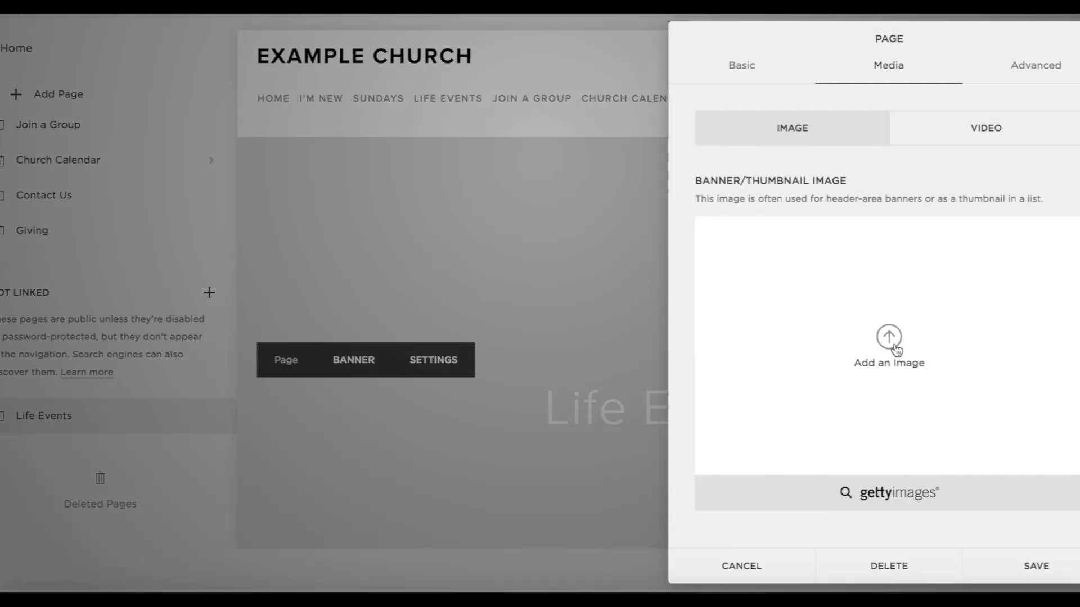
click(889, 338)
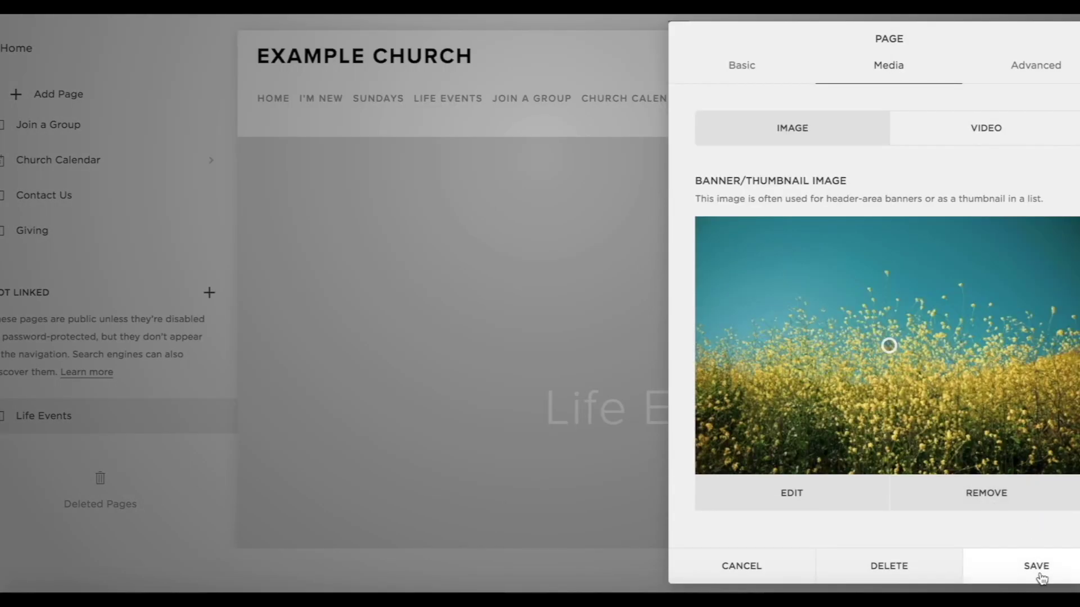
click(1038, 567)
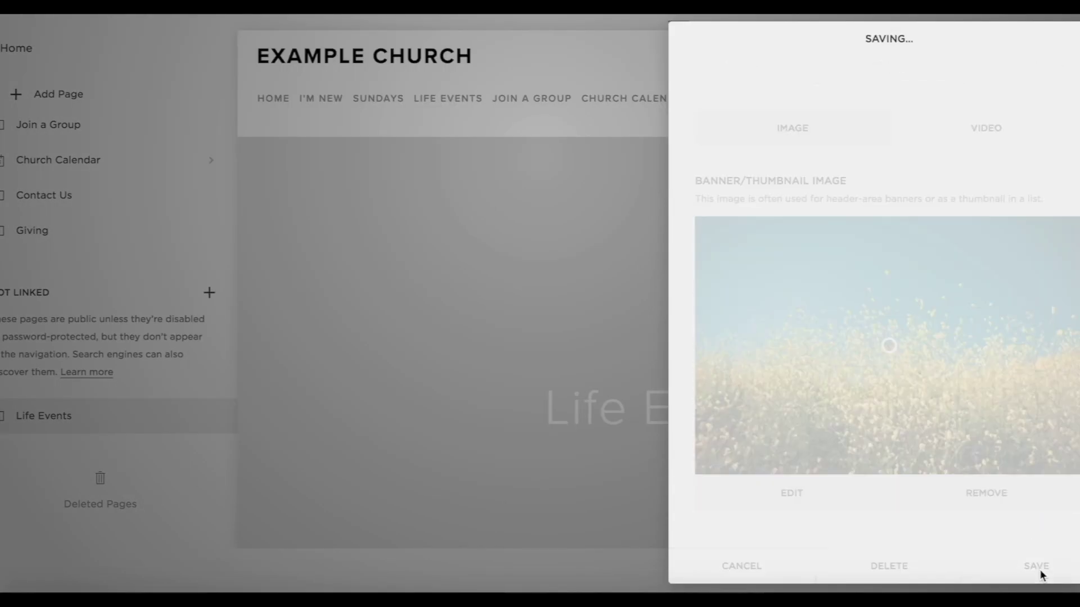
Add the Heading 1 'Click the images below to find out more about life events at Example Church' and save.
scroll(862, 407, down, 5)
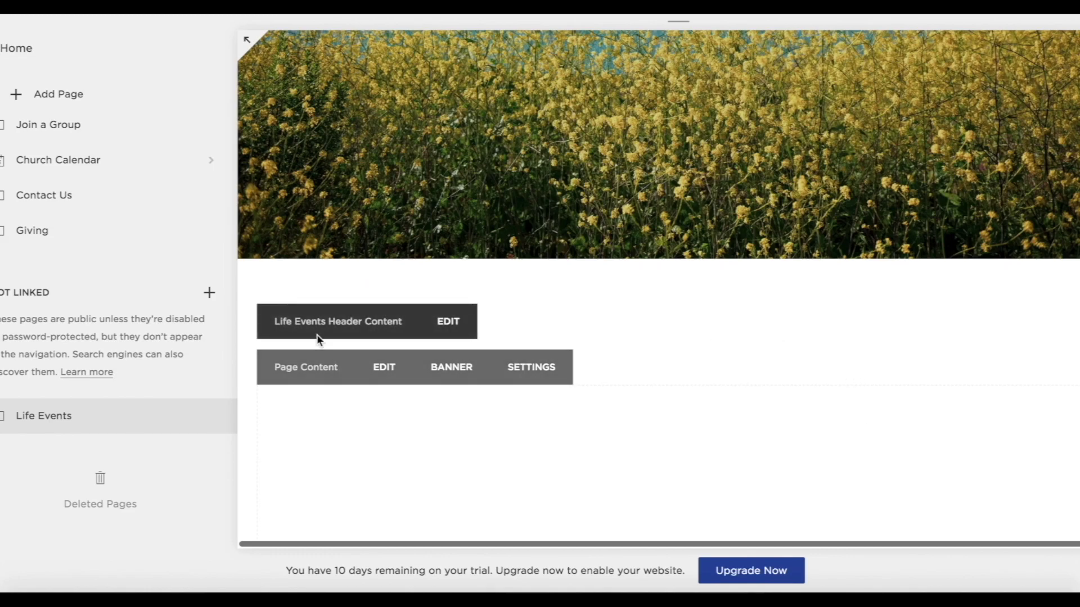
click(454, 323)
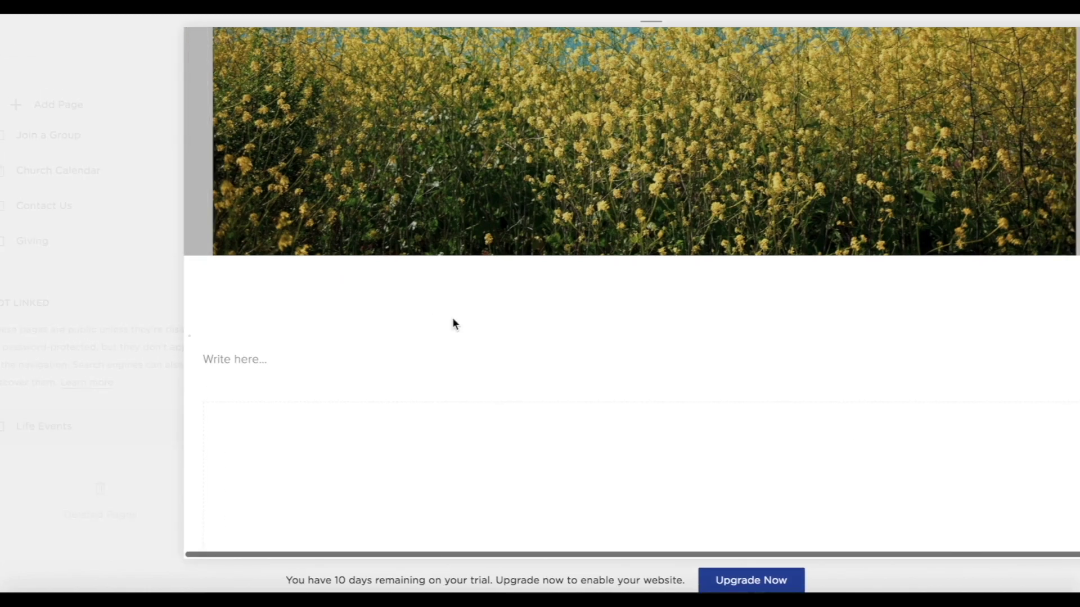
text(Click the images below to find out )
text(more about life events at Example Church)
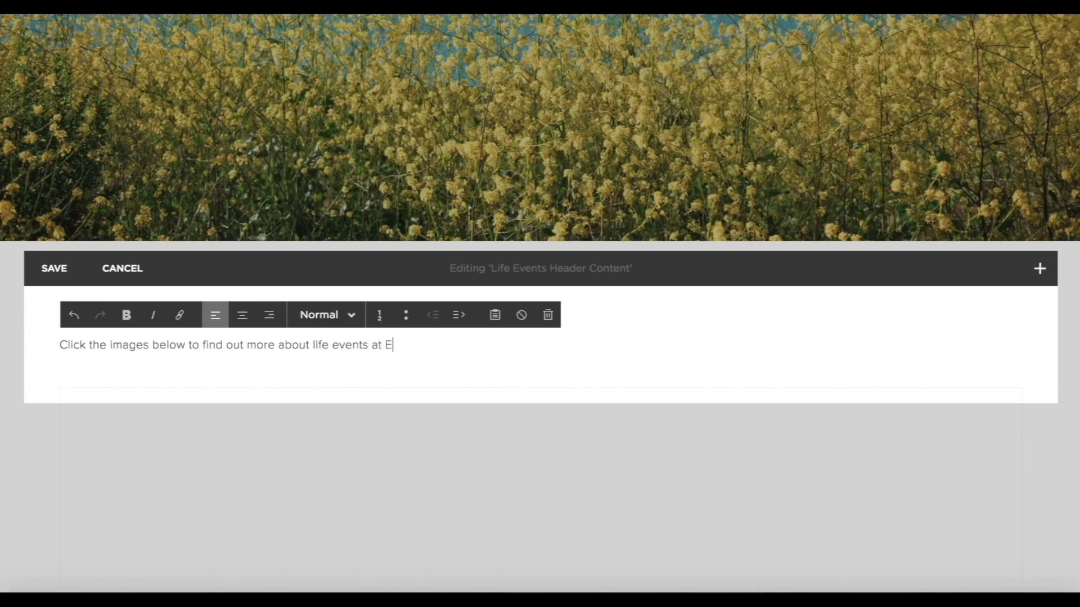
click(326, 315)
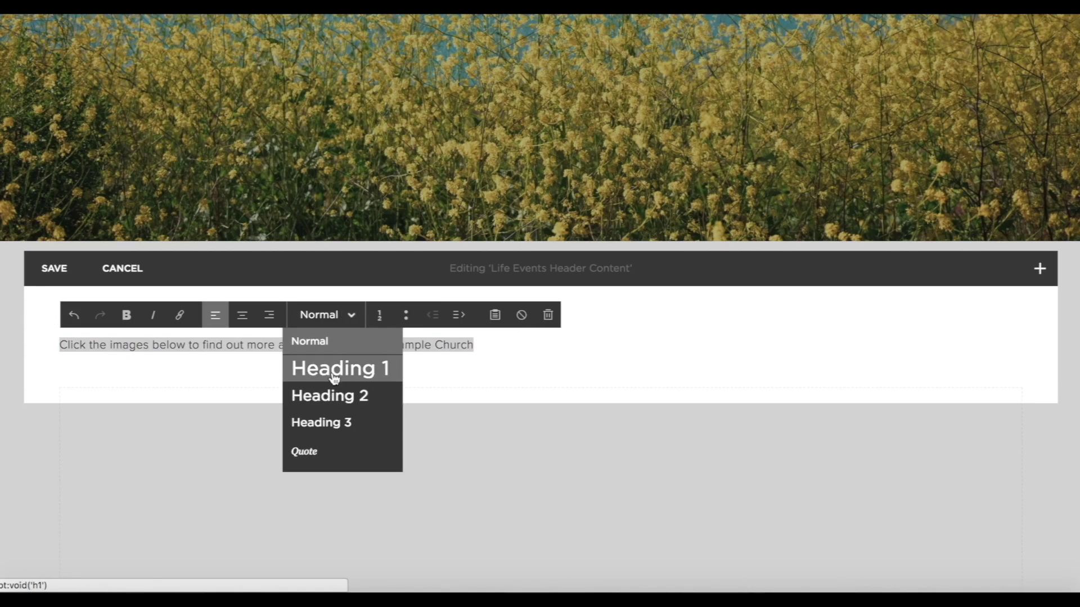
click(338, 366)
click(51, 273)
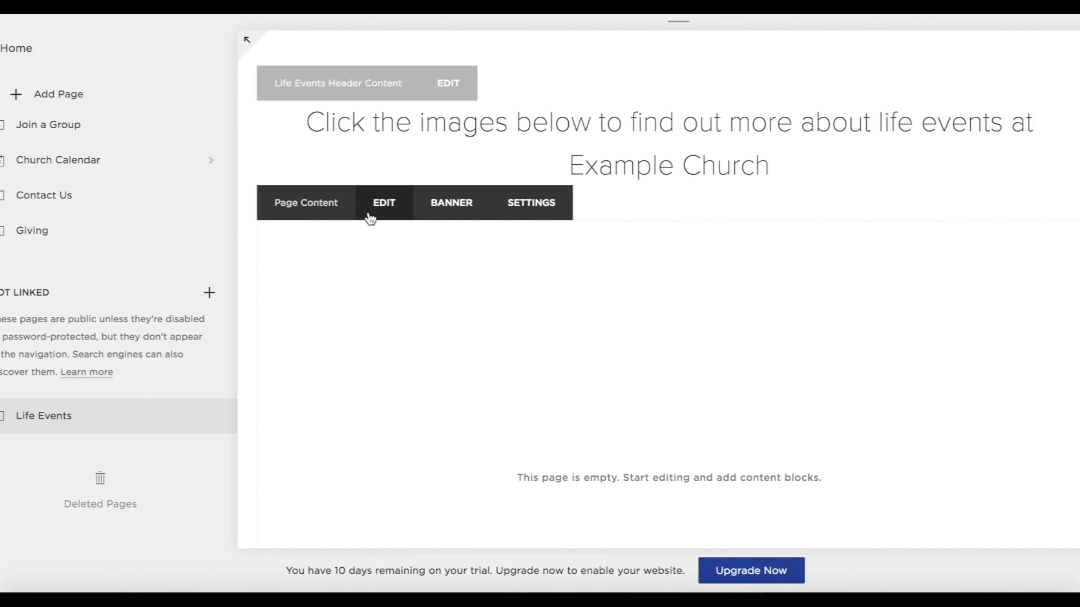
Add an image block with baptisms.jpg, the dark water photo, to the Life Events content.
click(376, 202)
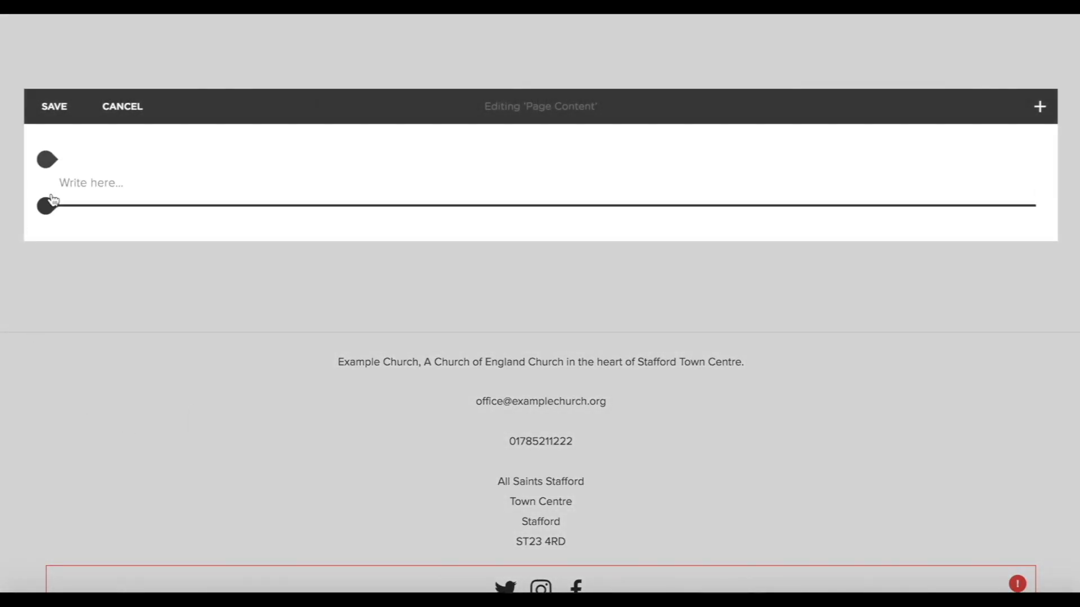
click(47, 161)
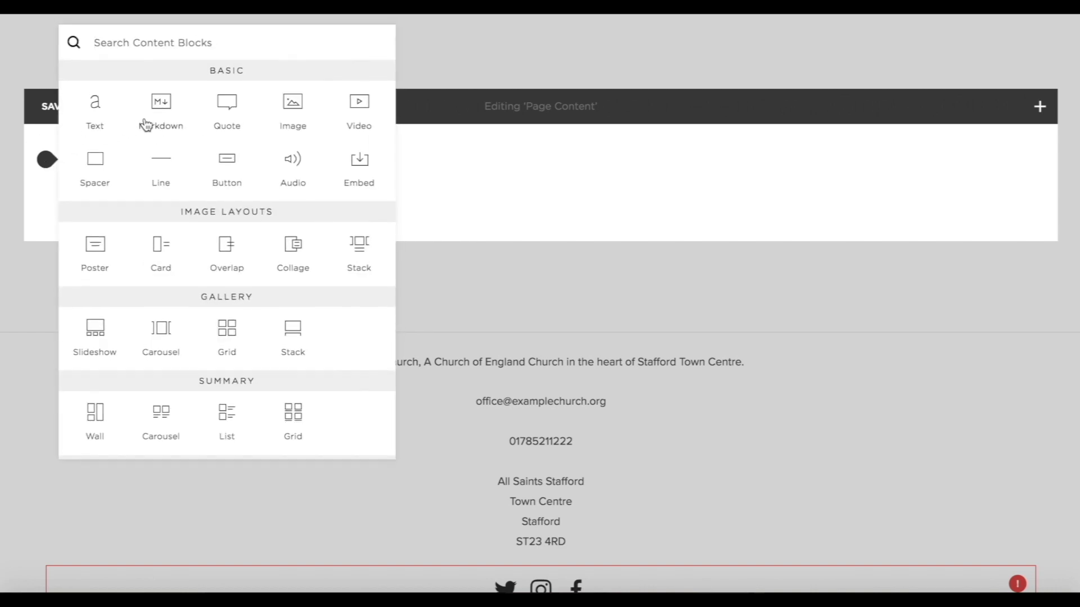
click(291, 115)
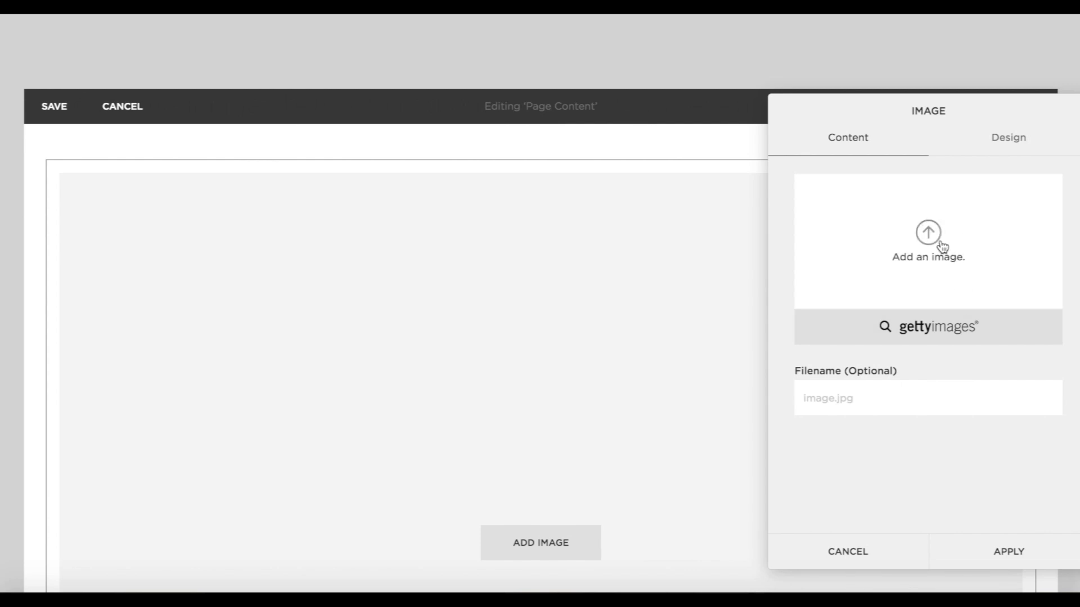
click(942, 246)
double_click(343, 156)
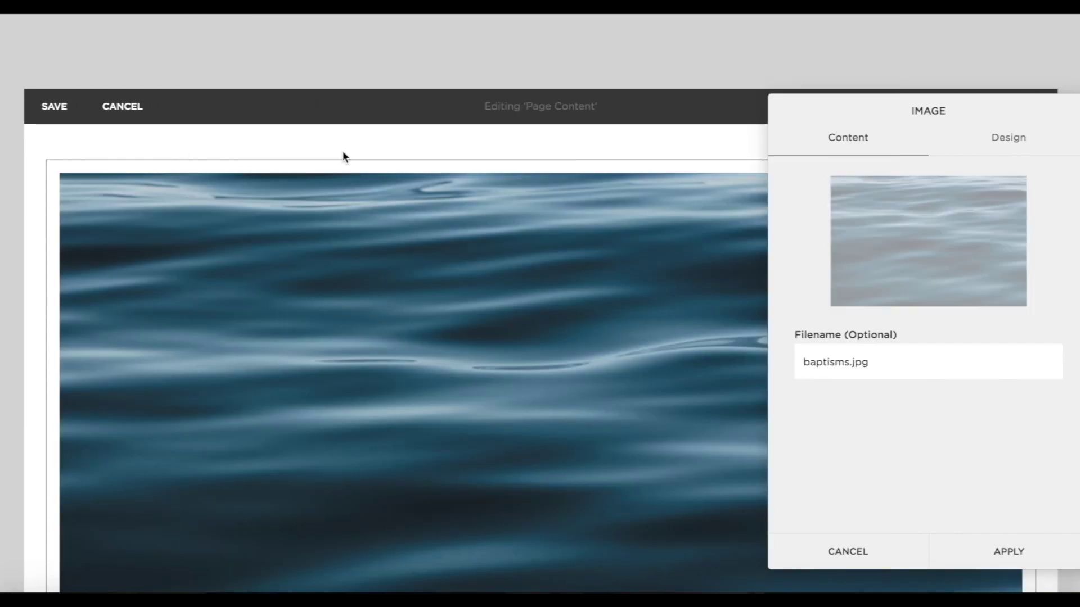
click(342, 150)
Add image blocks with the wedding-rings and lily photos below the water photo.
scroll(410, 295, down, 5)
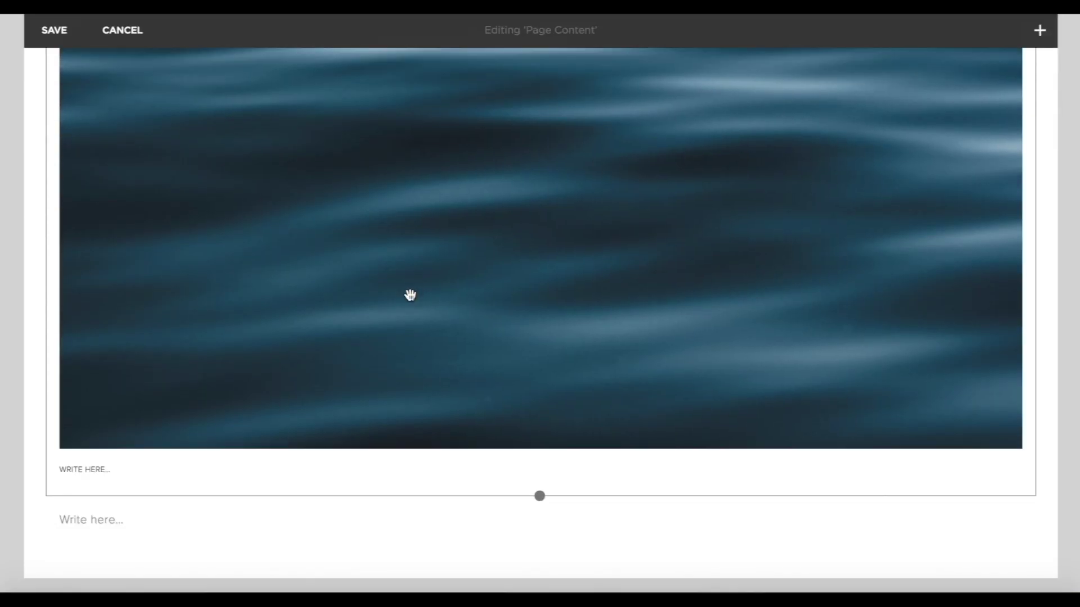
scroll(410, 295, down, 2)
click(46, 403)
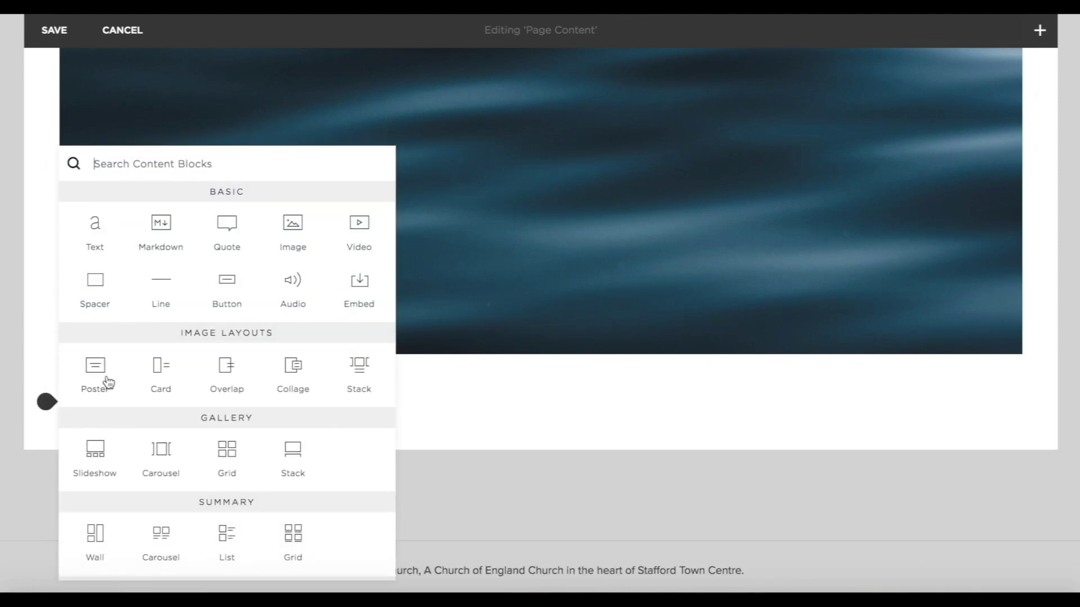
click(280, 242)
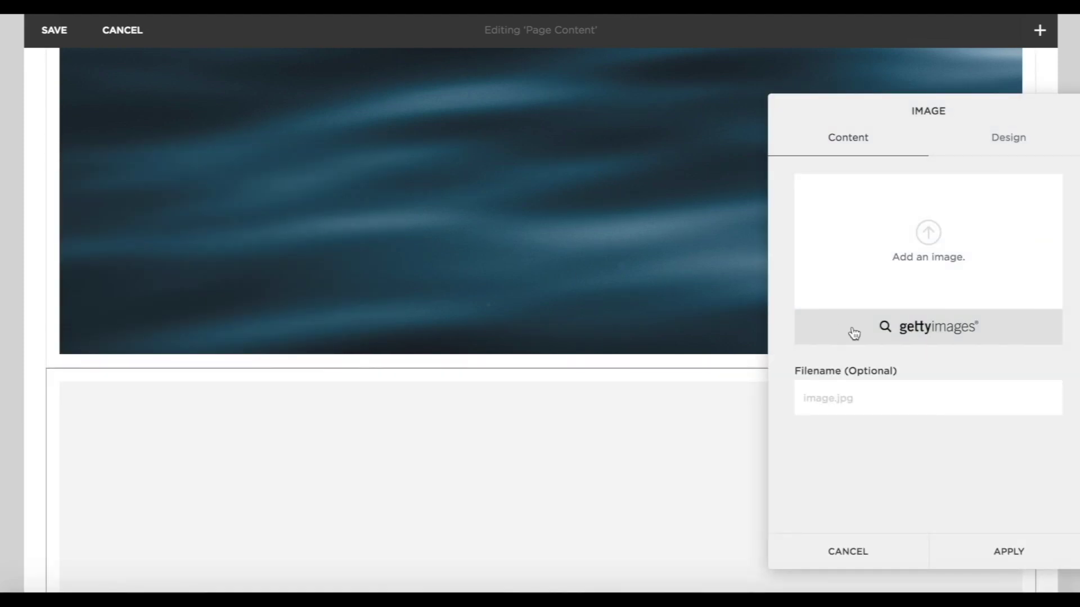
click(959, 229)
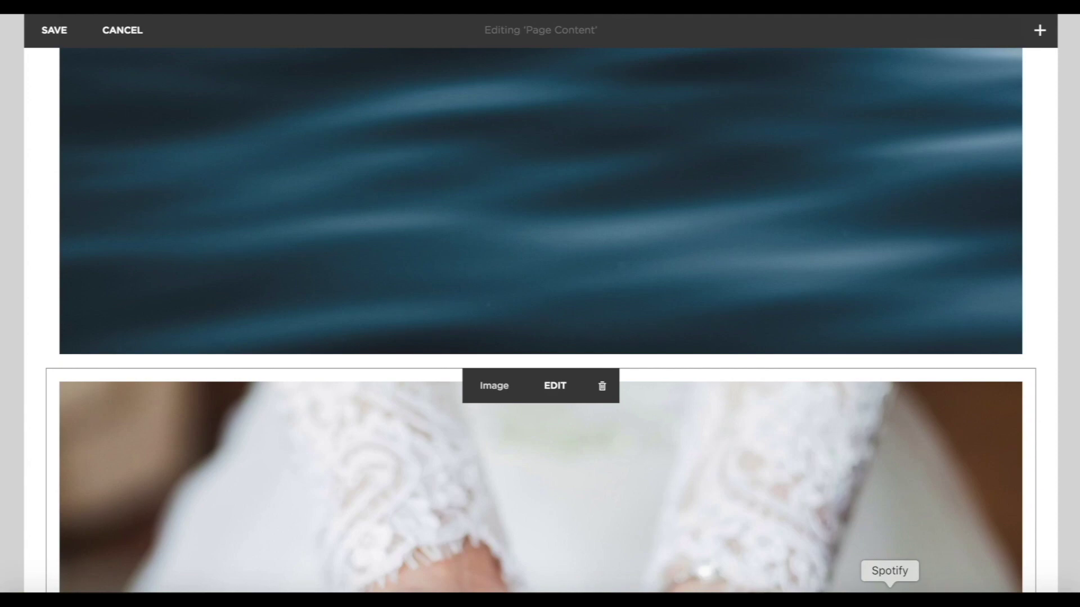
click(47, 336)
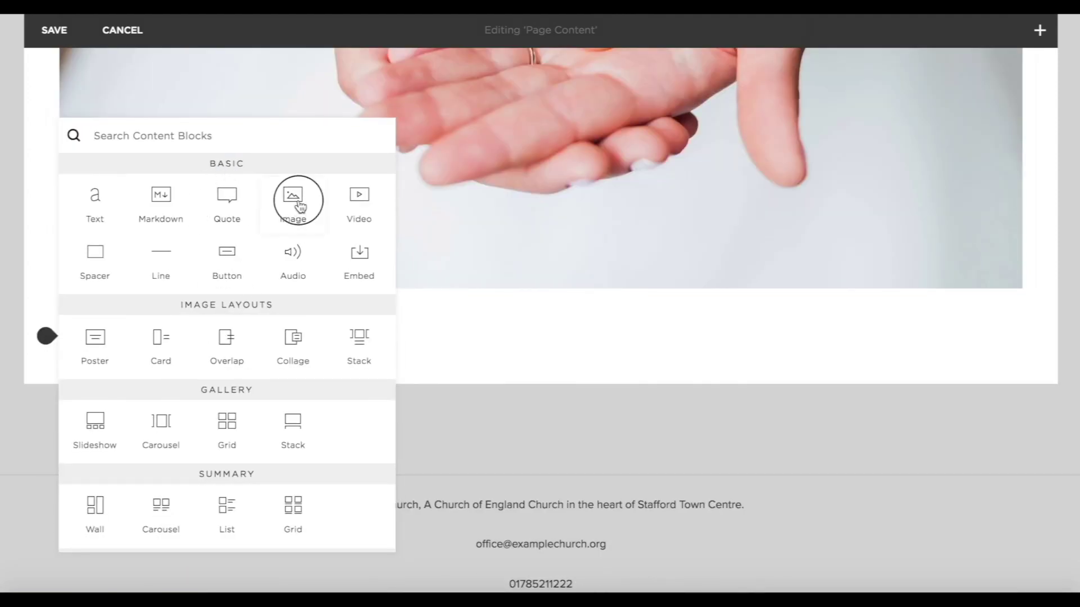
click(293, 199)
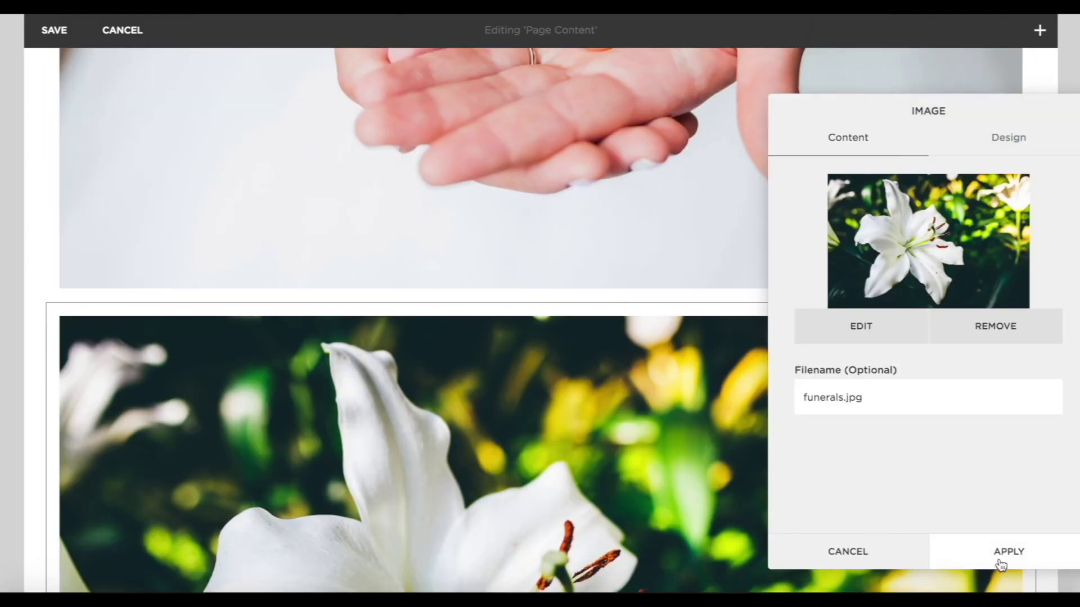
click(1001, 553)
Drag the rings and lily images beside the water image to form three columns.
scroll(667, 290, up, 15)
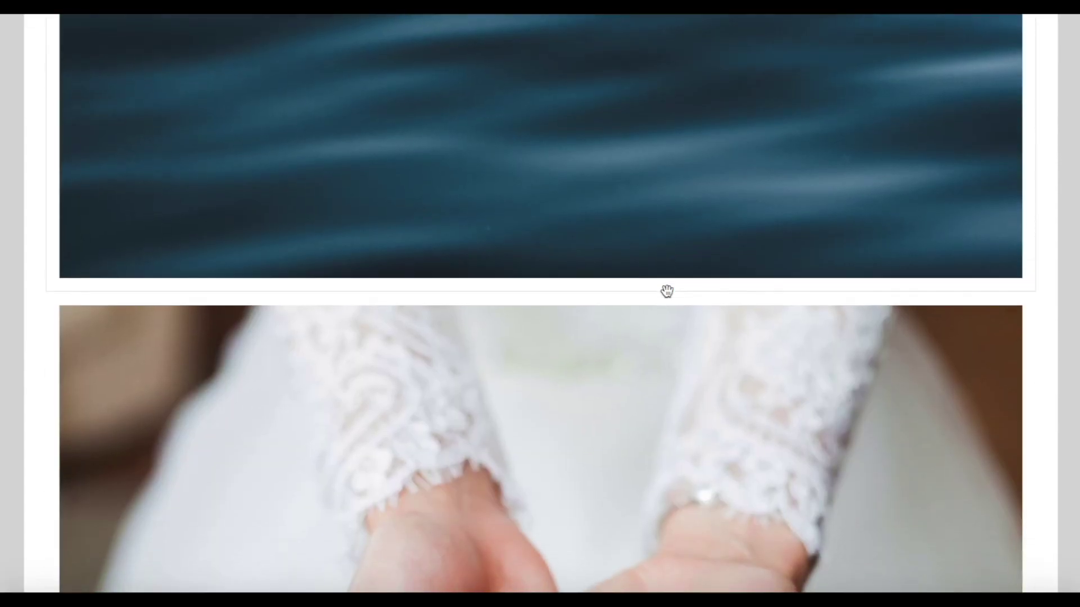
drag(660, 410, 949, 429)
scroll(948, 429, down, 4)
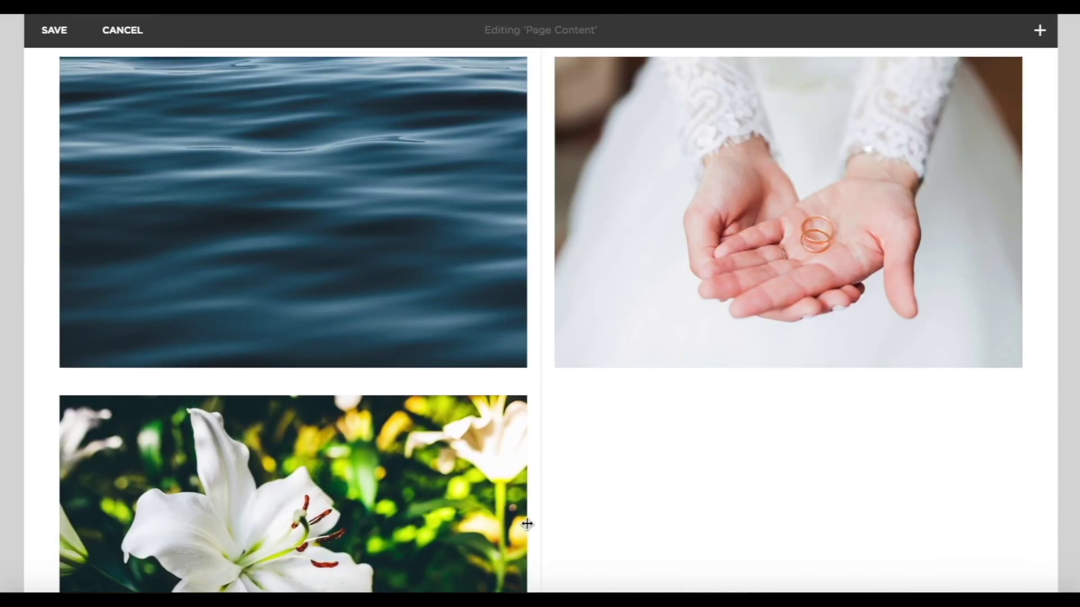
drag(470, 520, 1007, 265)
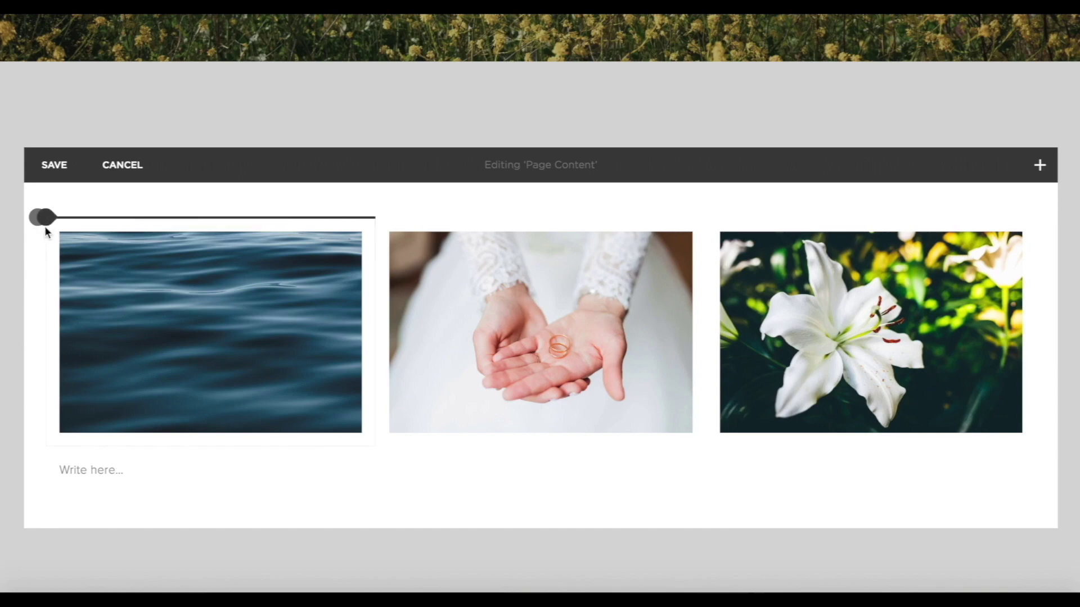
Add Heading 2 titles Baptisms and Weddings above the water and wedding images.
click(49, 221)
click(96, 107)
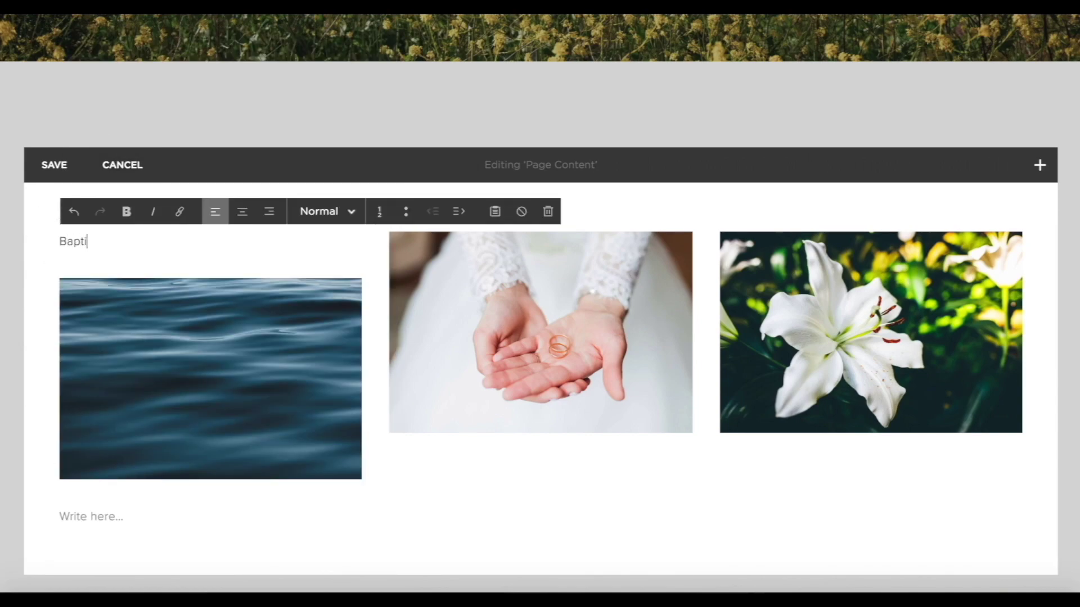
click(306, 216)
click(332, 291)
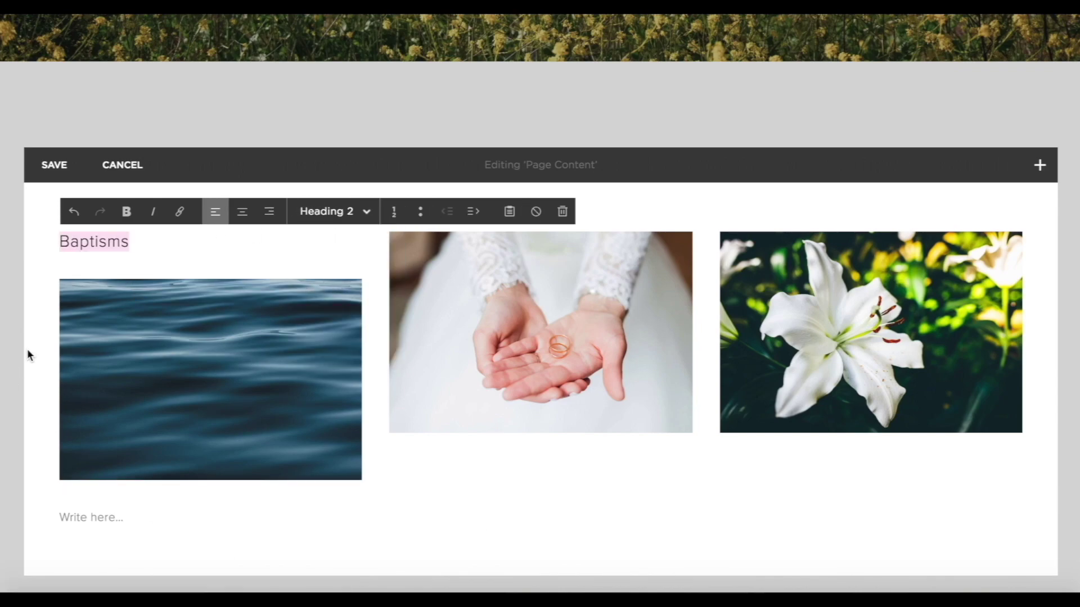
click(376, 217)
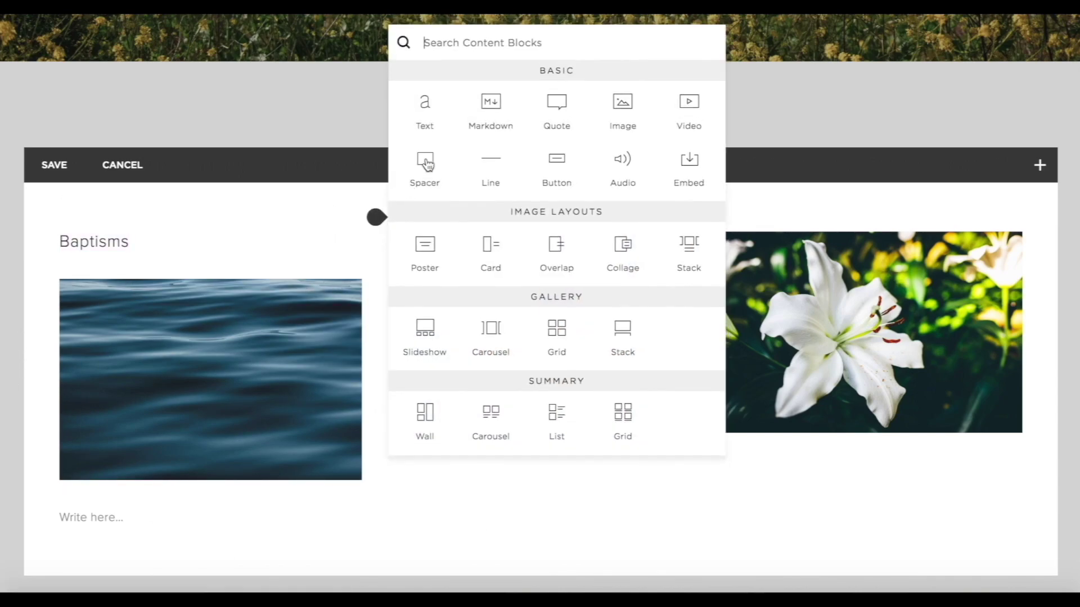
click(425, 108)
click(427, 236)
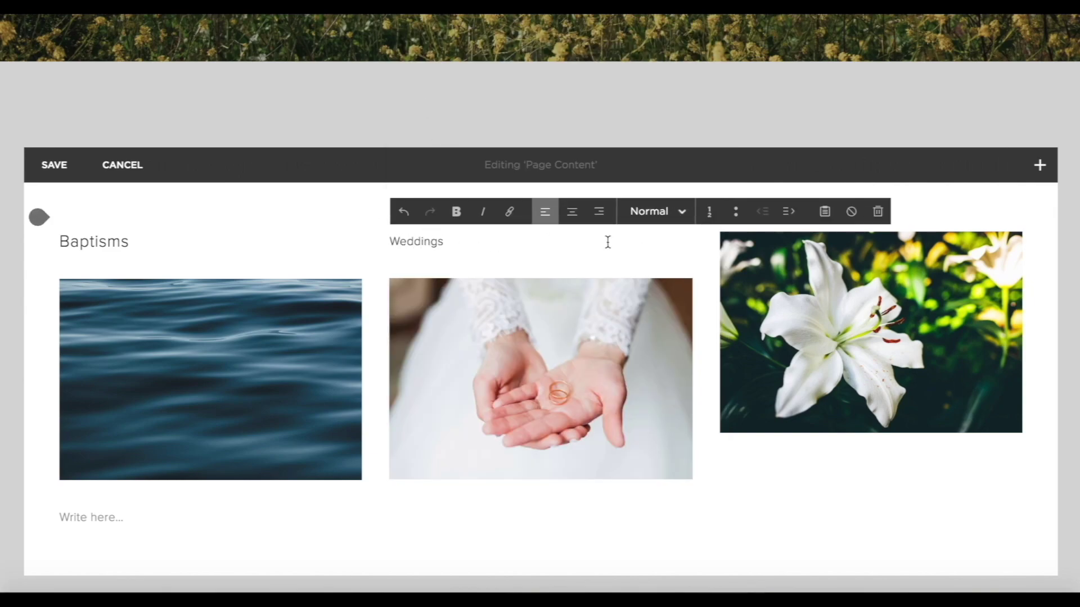
click(648, 220)
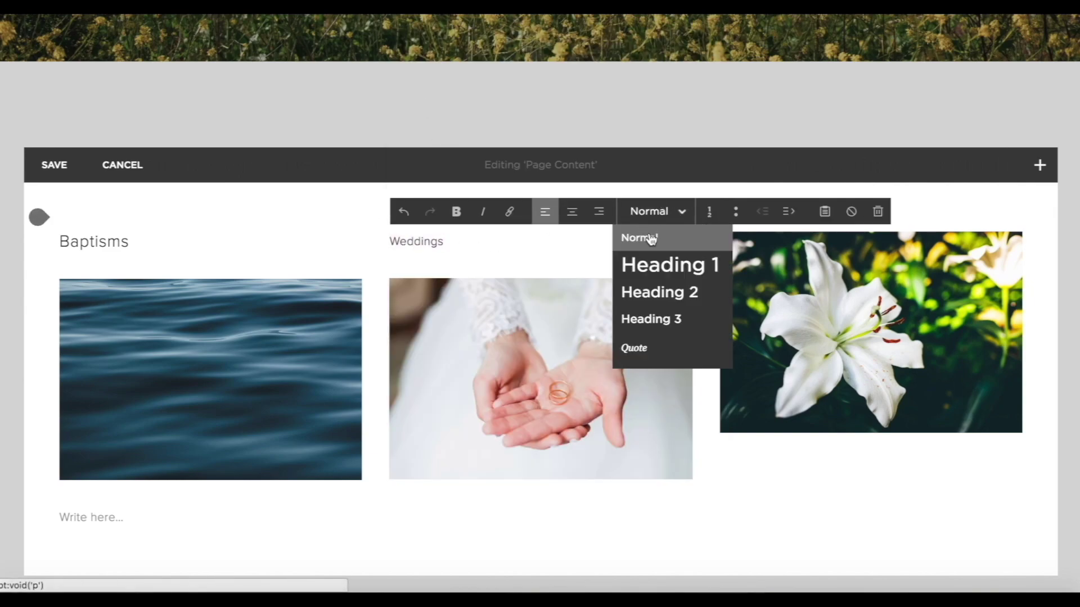
click(648, 293)
click(856, 511)
Add a Heading 2 title Funerals above the lily image.
click(707, 220)
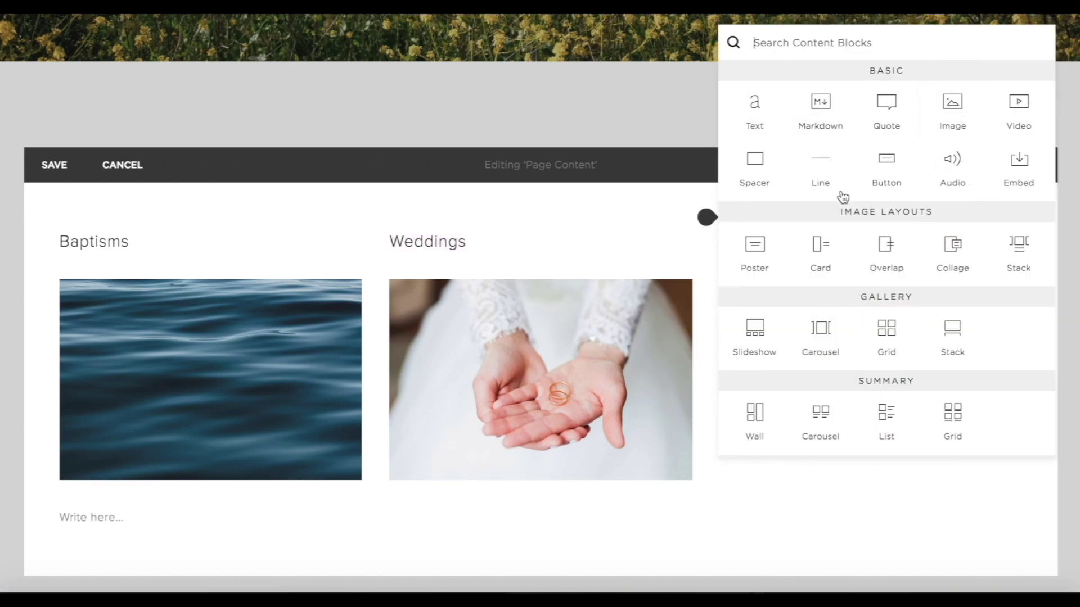
click(754, 107)
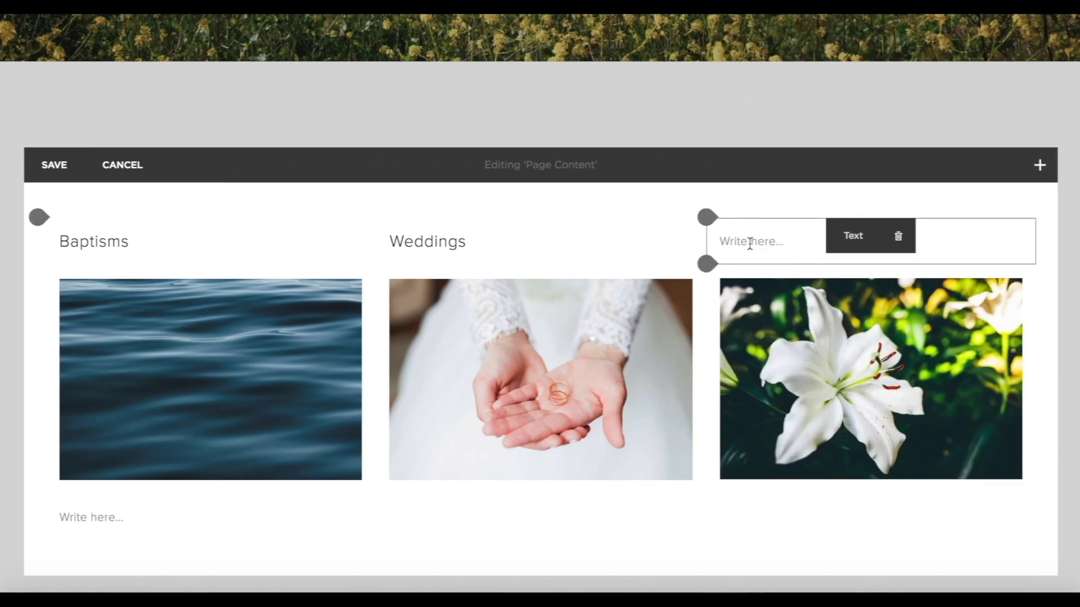
click(750, 243)
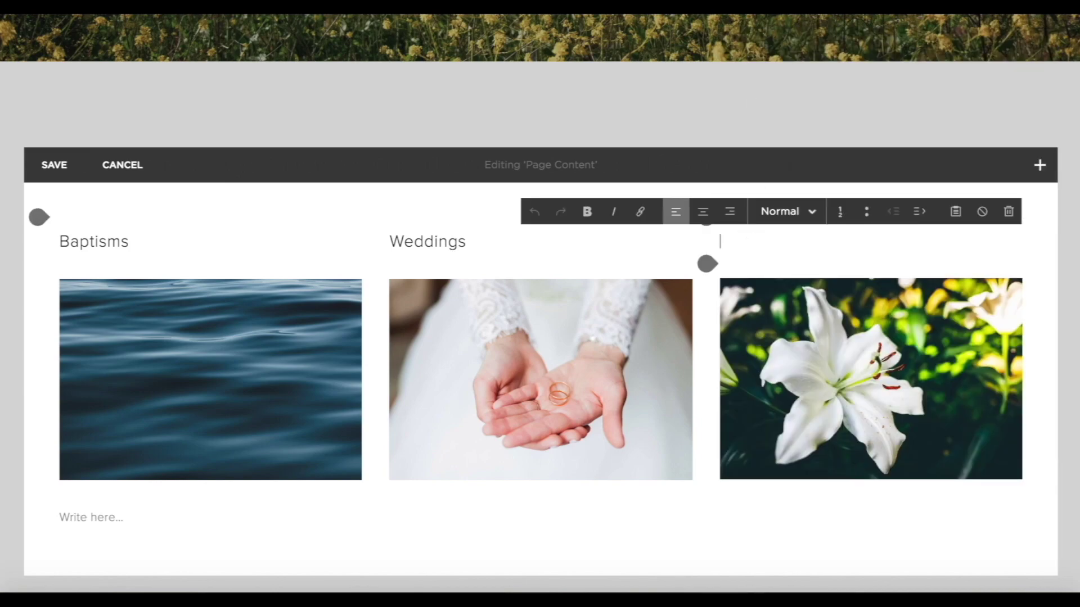
click(778, 220)
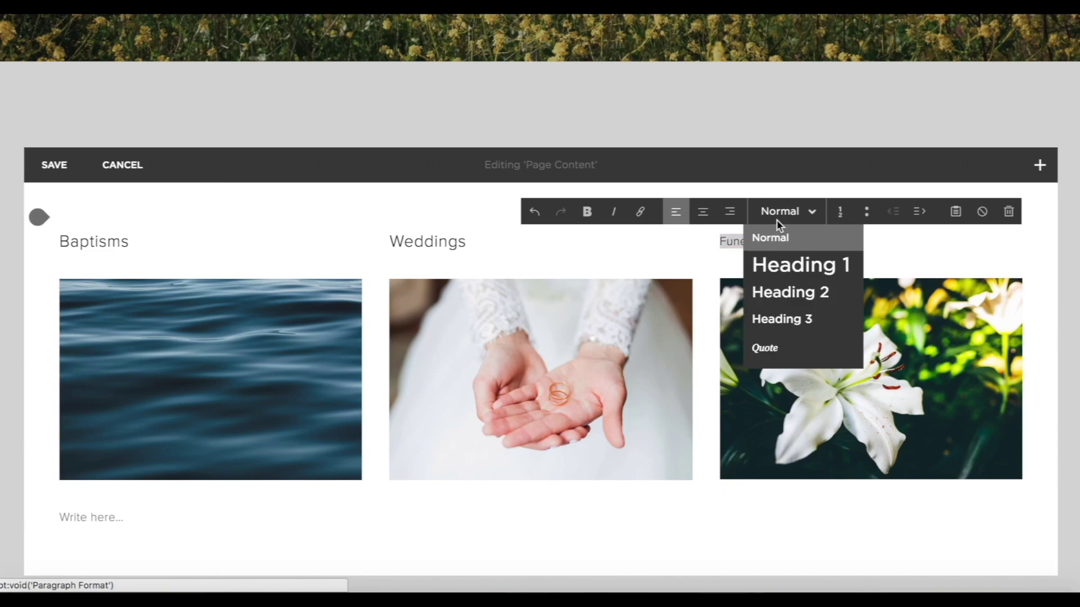
click(788, 292)
Add a text block below the water image and delete the extra empty one.
scroll(843, 366, down, 2)
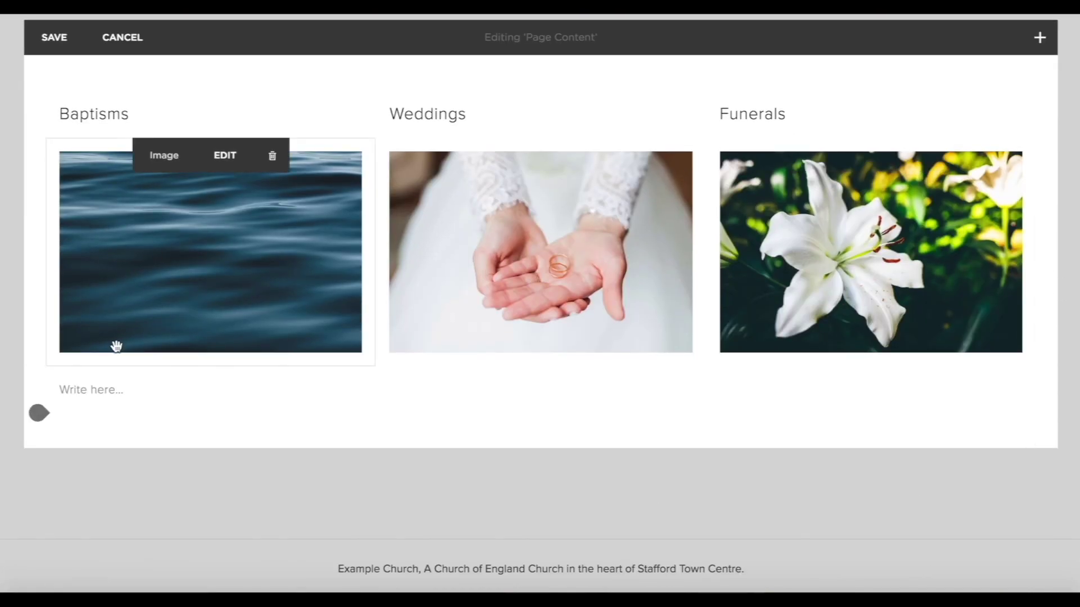
click(47, 368)
click(96, 228)
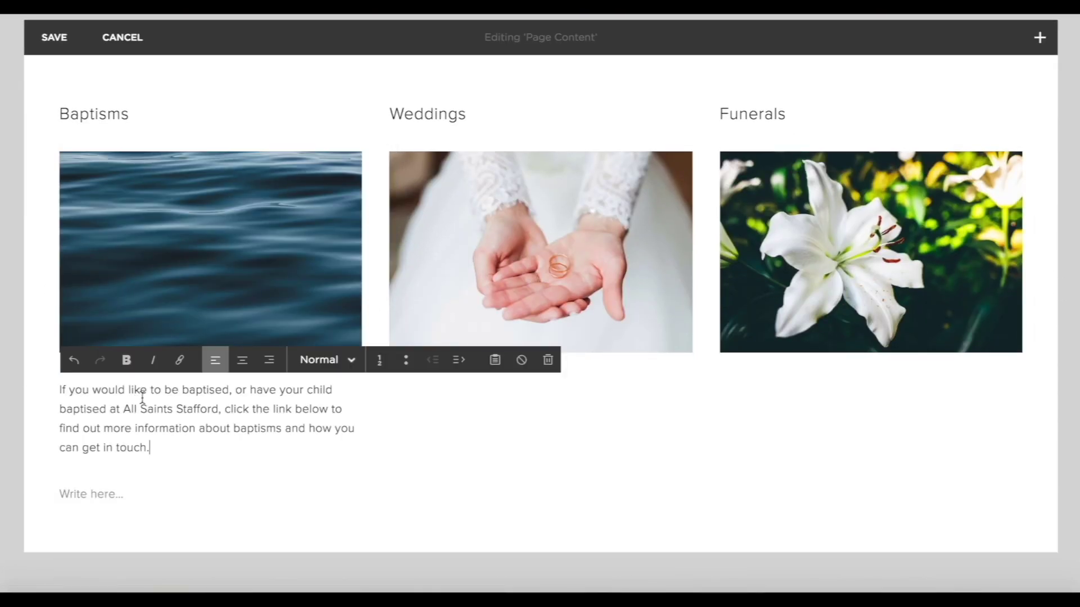
click(238, 465)
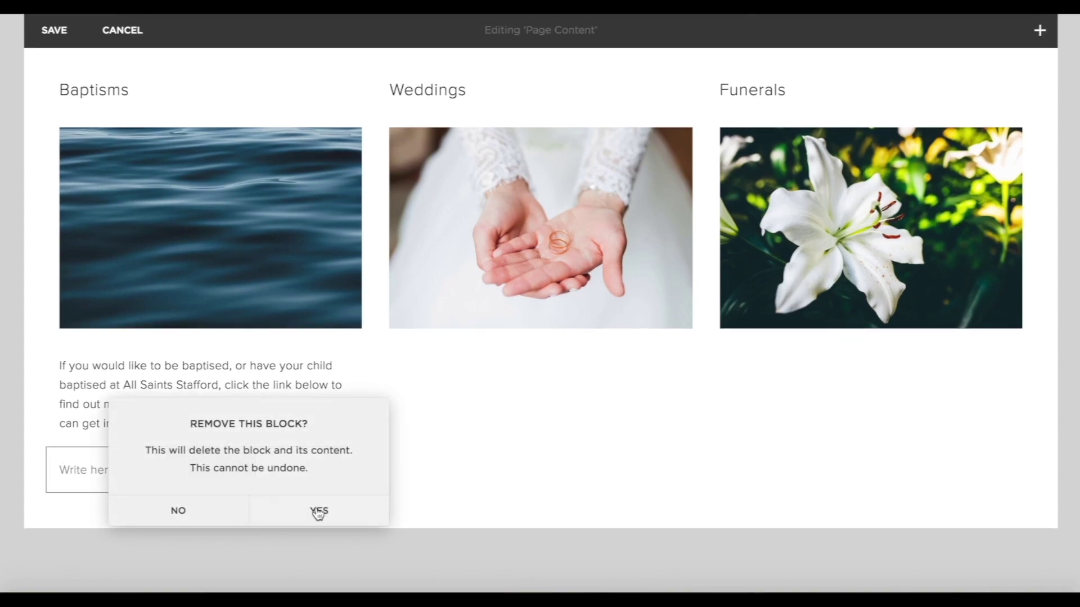
click(316, 511)
Paste the weddings and funerals paragraphs into text blocks under their images.
click(377, 343)
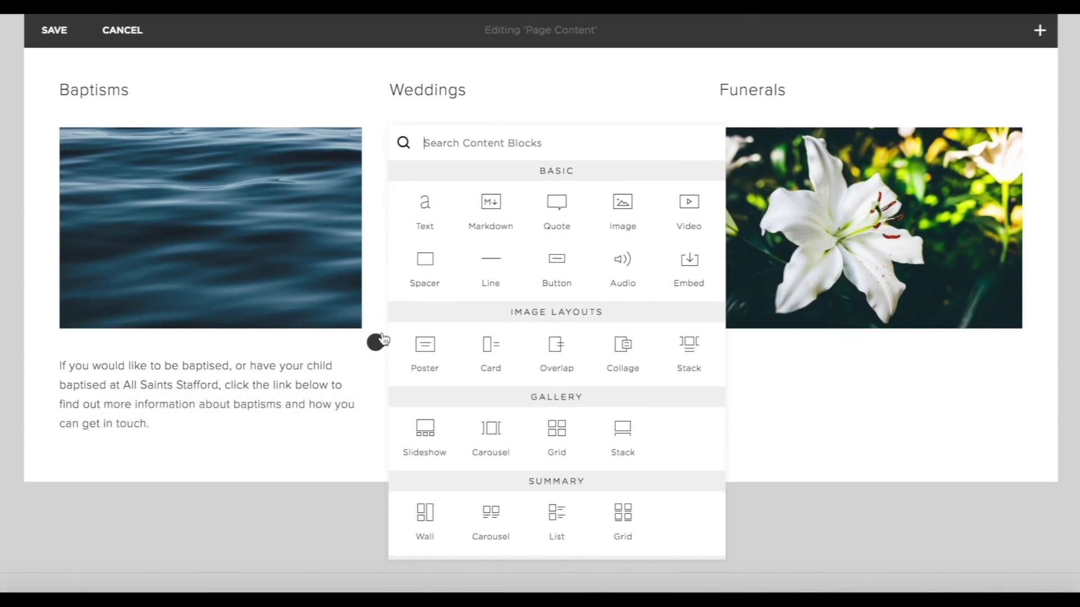
click(447, 220)
click(408, 364)
text(If you're thinking of getting married at All Saints Stafford, we'd love to chat this through with you! Click the button below to find out more about weddings in our church.)
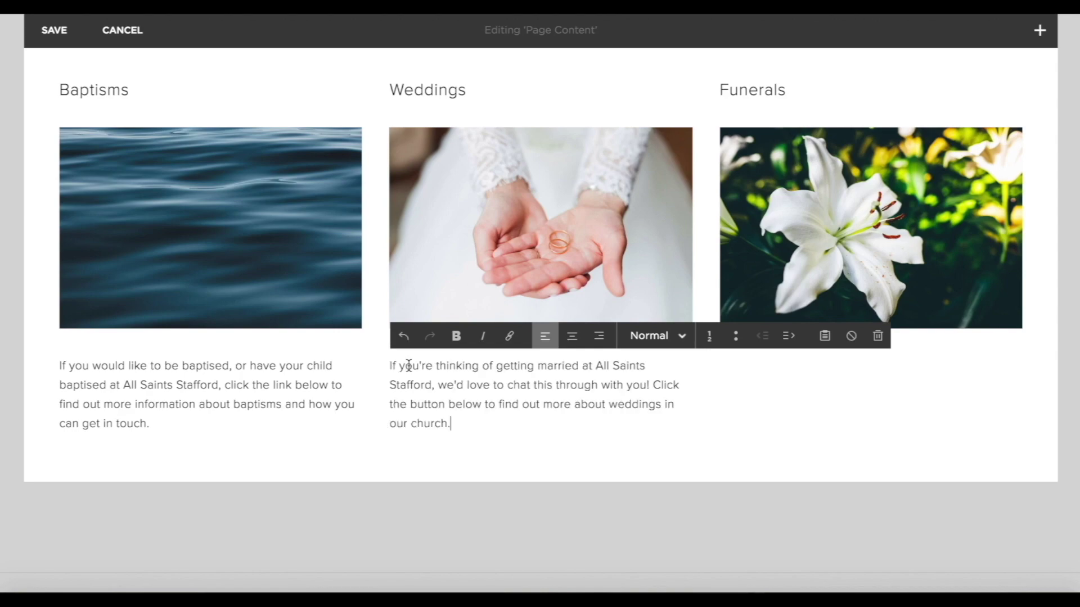
click(801, 456)
click(706, 340)
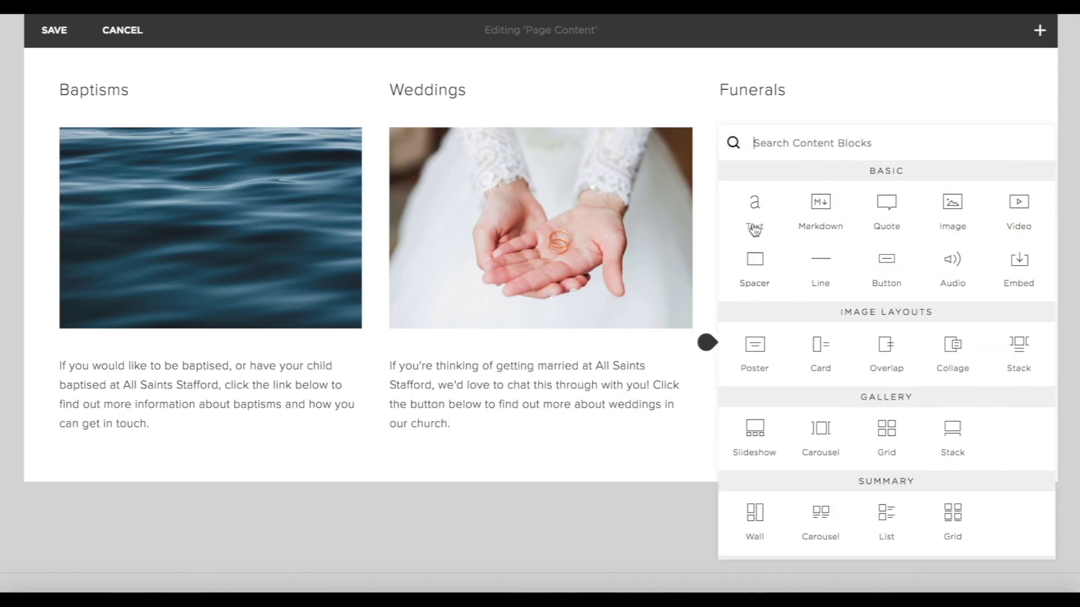
click(756, 194)
click(741, 367)
text(As the church we are with you on every step of your journey through life. If you're interested in finding out more information about having a funeral at All Saints Stafford, click the button below.)
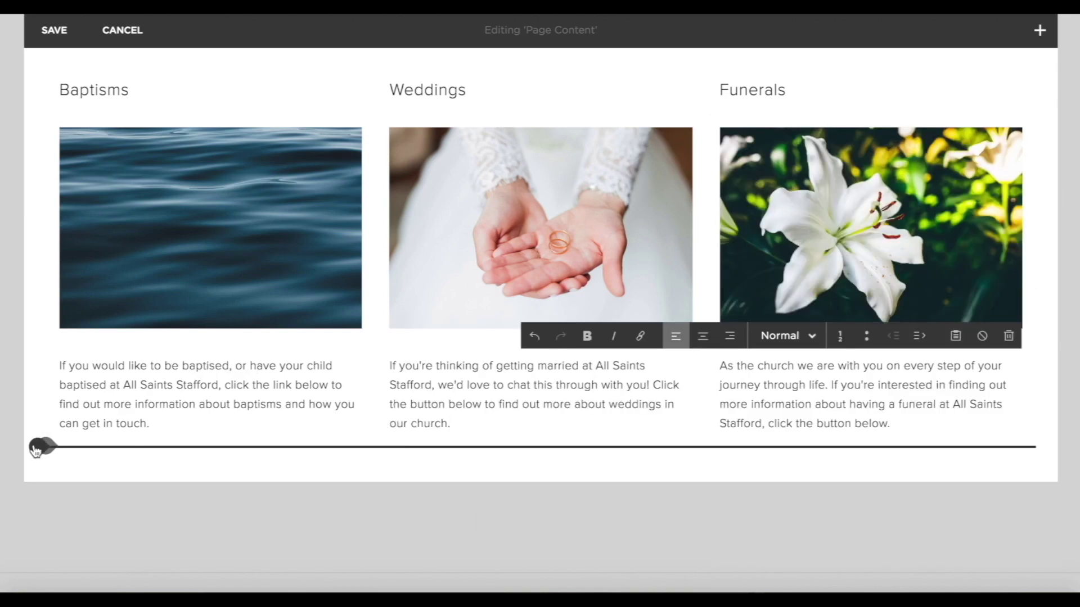
Add a 'Find out more' button under the Baptisms paragraph, linked to the Baptisms page.
click(45, 448)
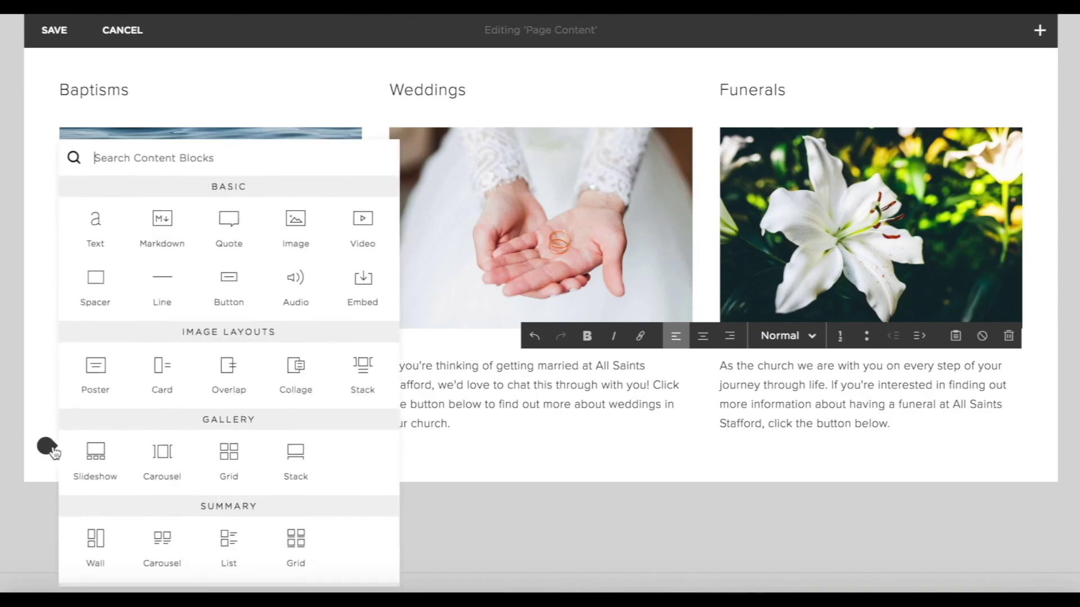
click(234, 284)
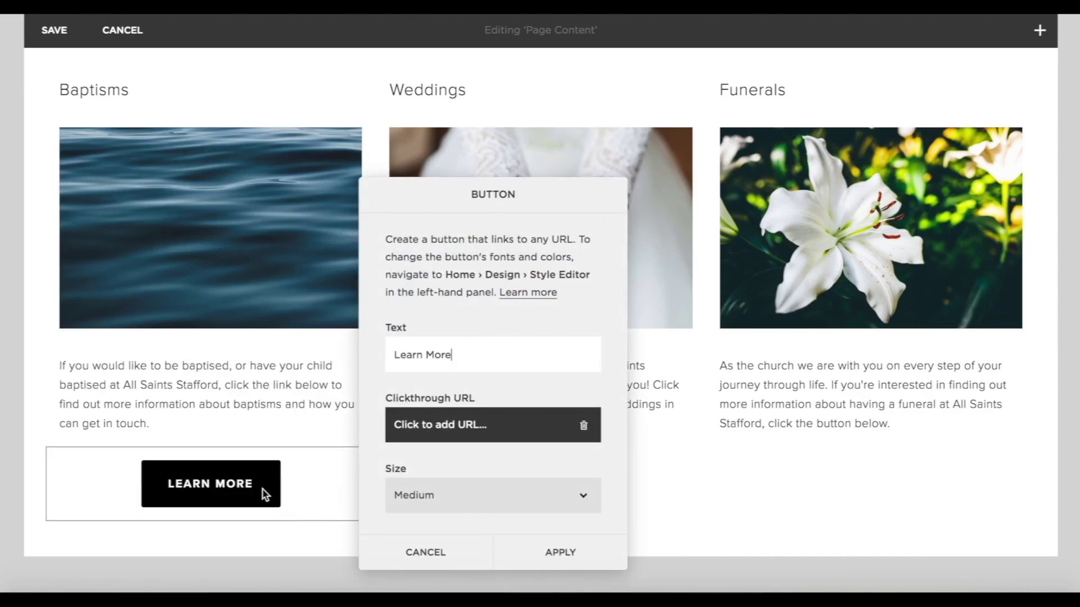
key(BackSpace)
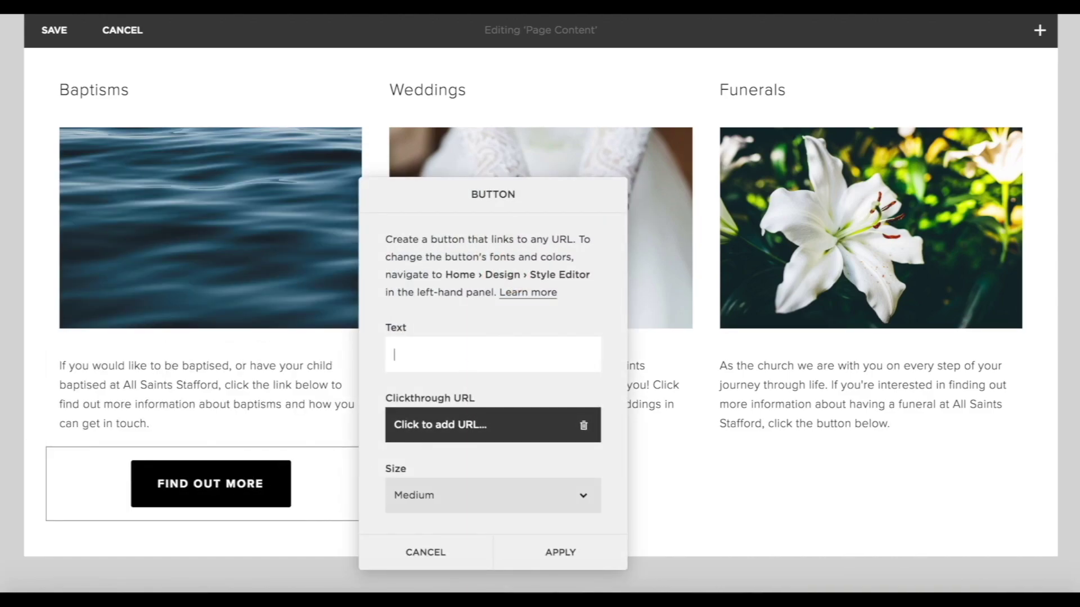
text(fine out m)
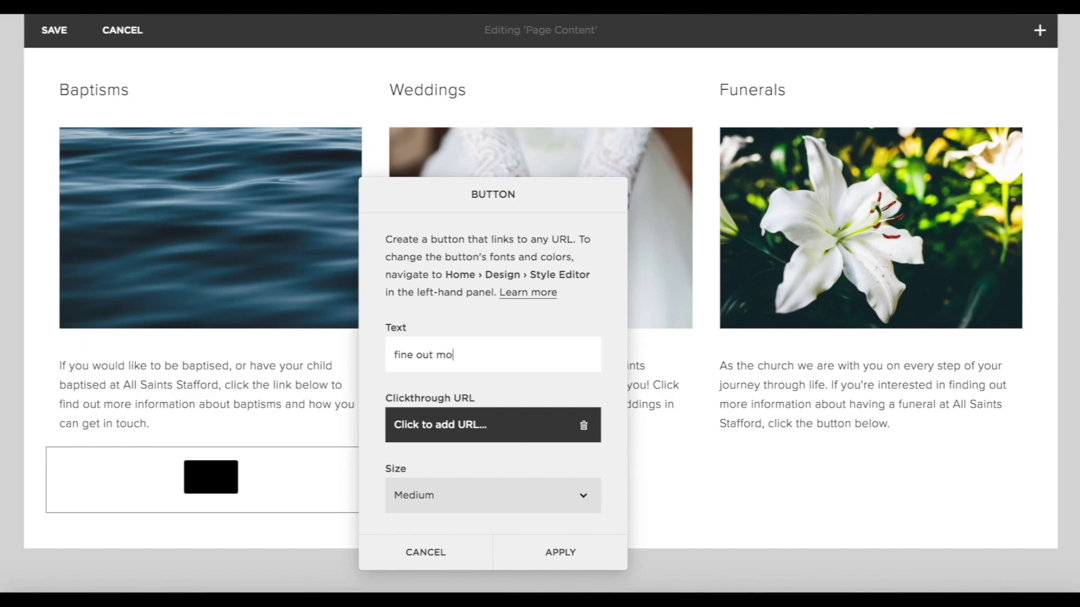
click(496, 430)
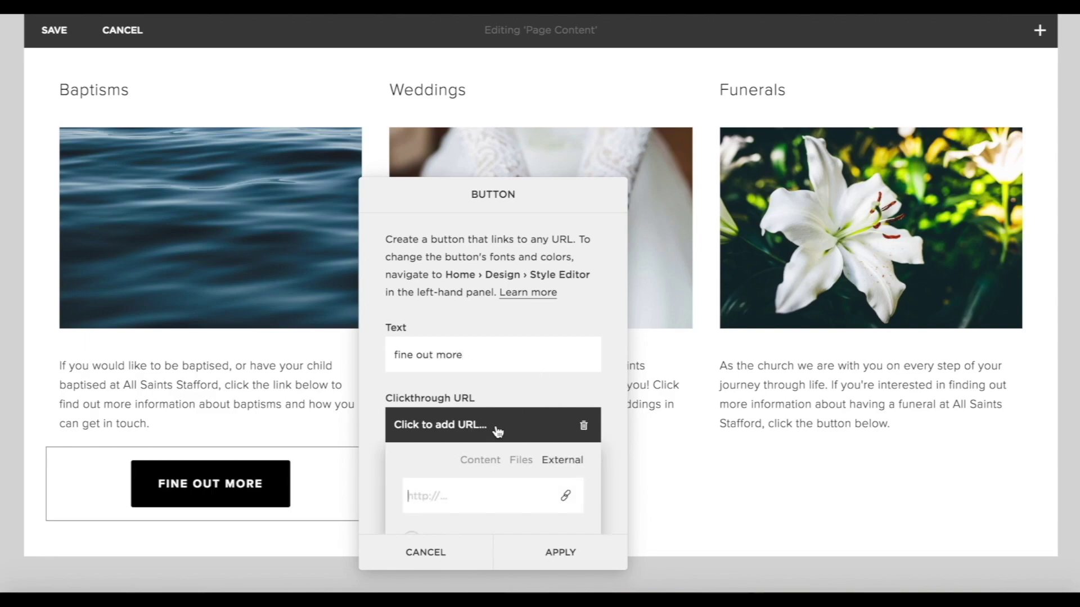
click(475, 470)
scroll(474, 466, down, 3)
scroll(489, 380, down, 2)
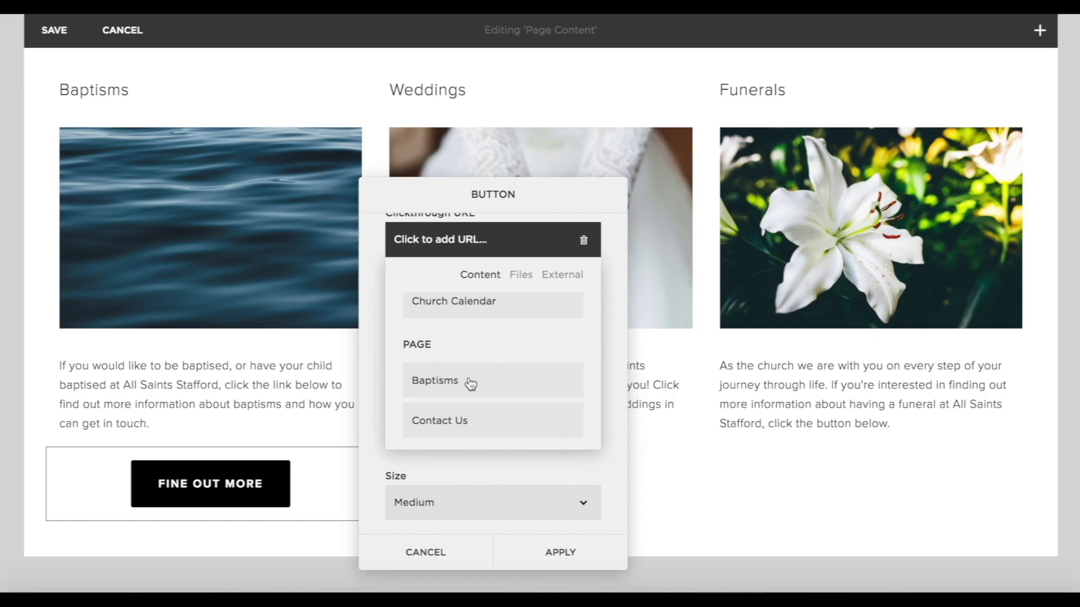
click(470, 384)
click(606, 445)
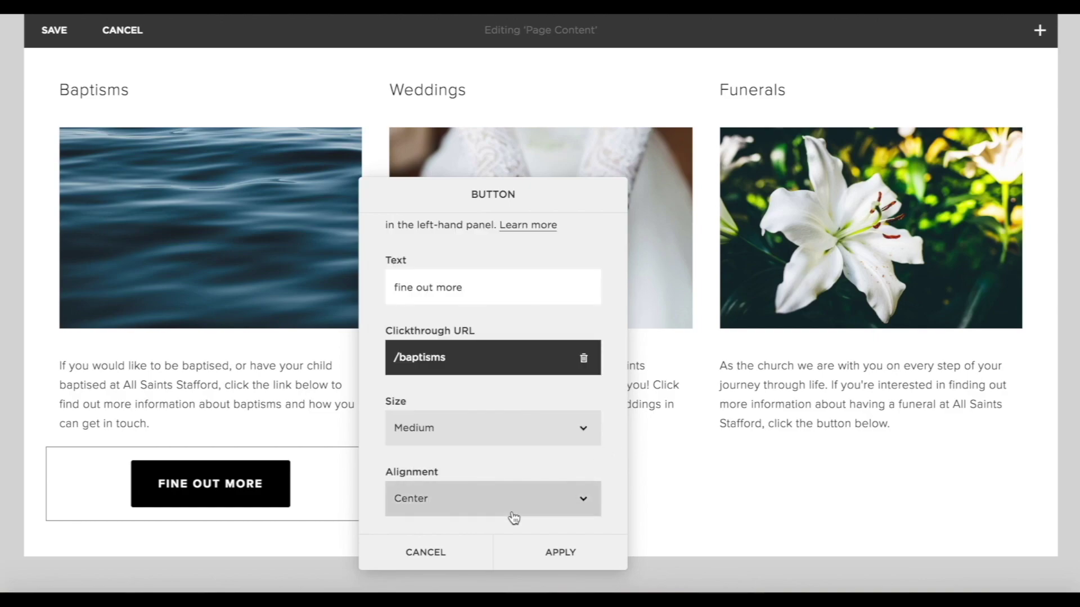
Make the Baptisms button small and left-aligned, and apply it.
click(482, 430)
click(436, 414)
click(437, 487)
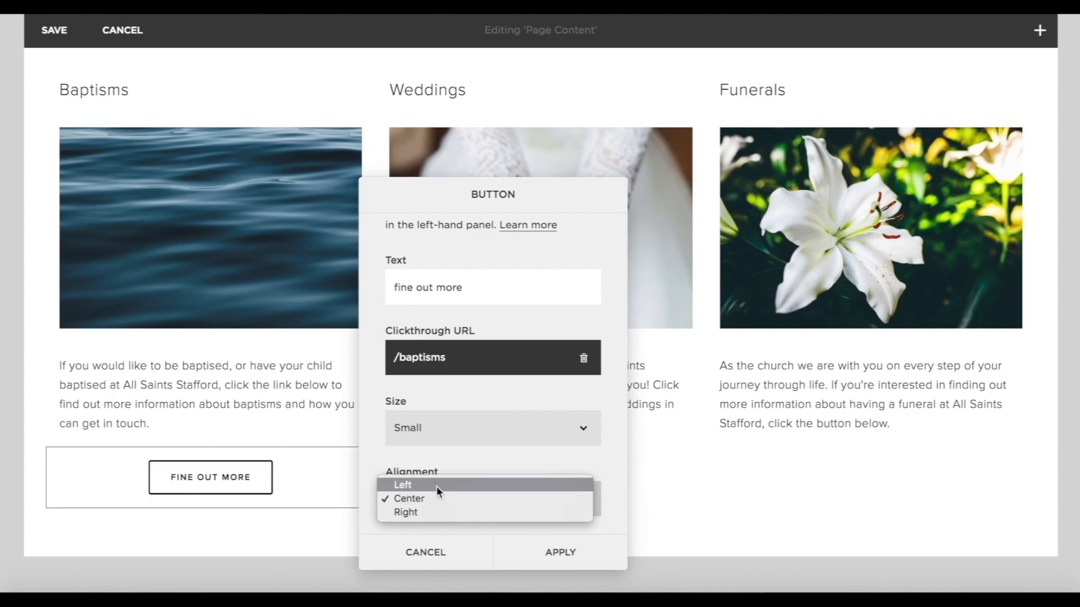
click(433, 484)
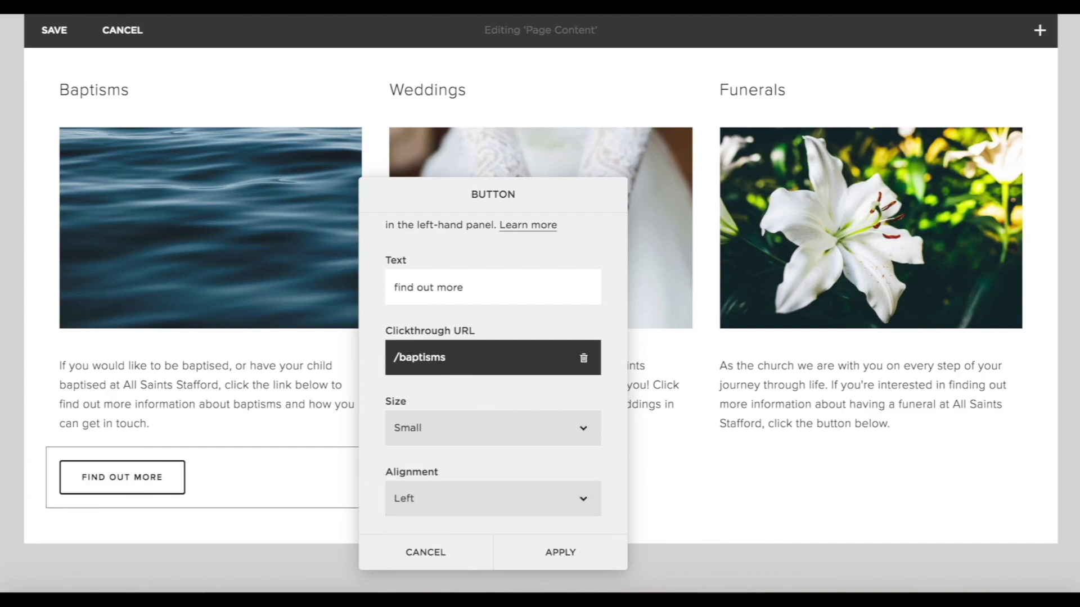
click(558, 552)
Add a button under the Weddings paragraph, linked to /weddings.
click(379, 450)
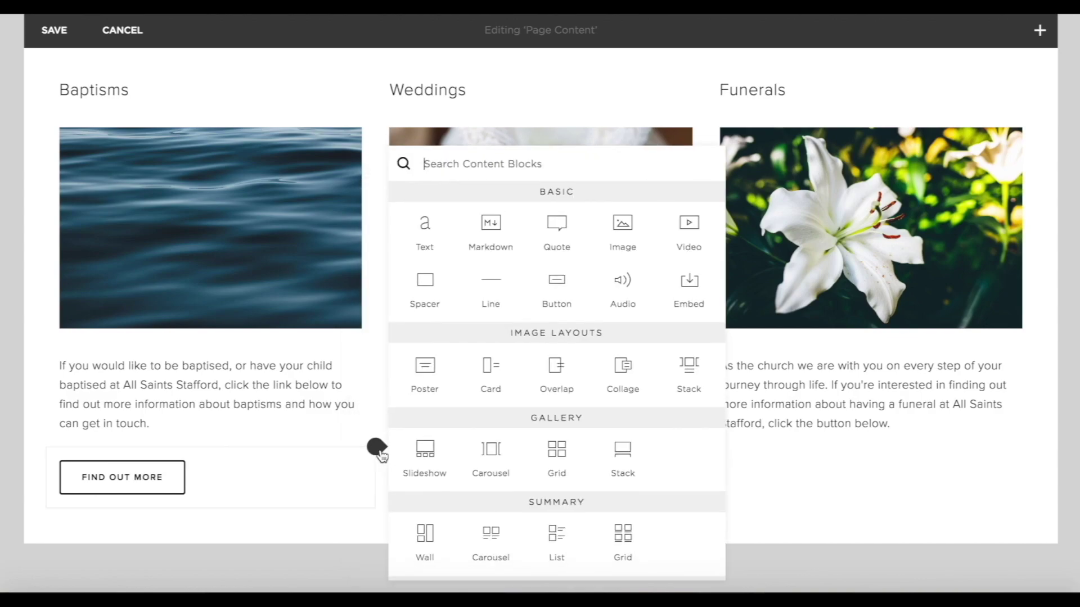
click(558, 287)
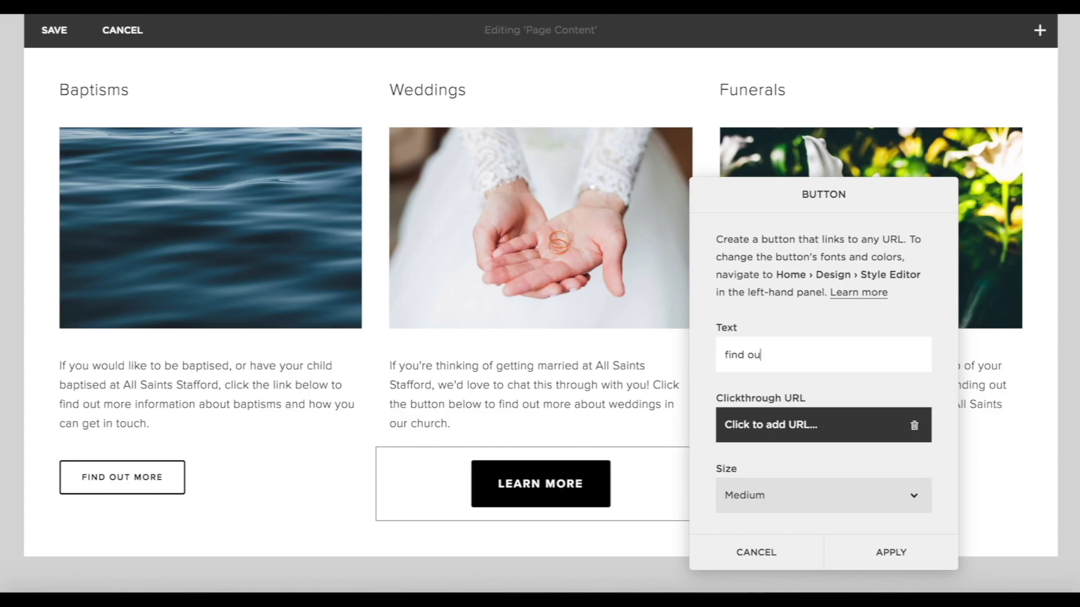
click(803, 424)
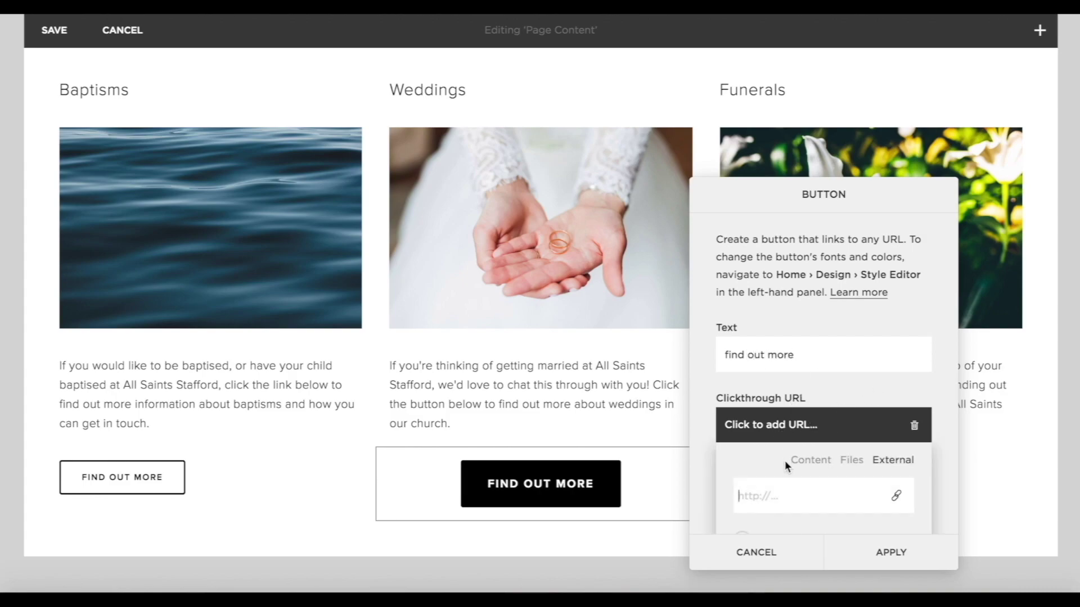
click(800, 460)
scroll(803, 464, down, 1)
scroll(800, 409, down, 5)
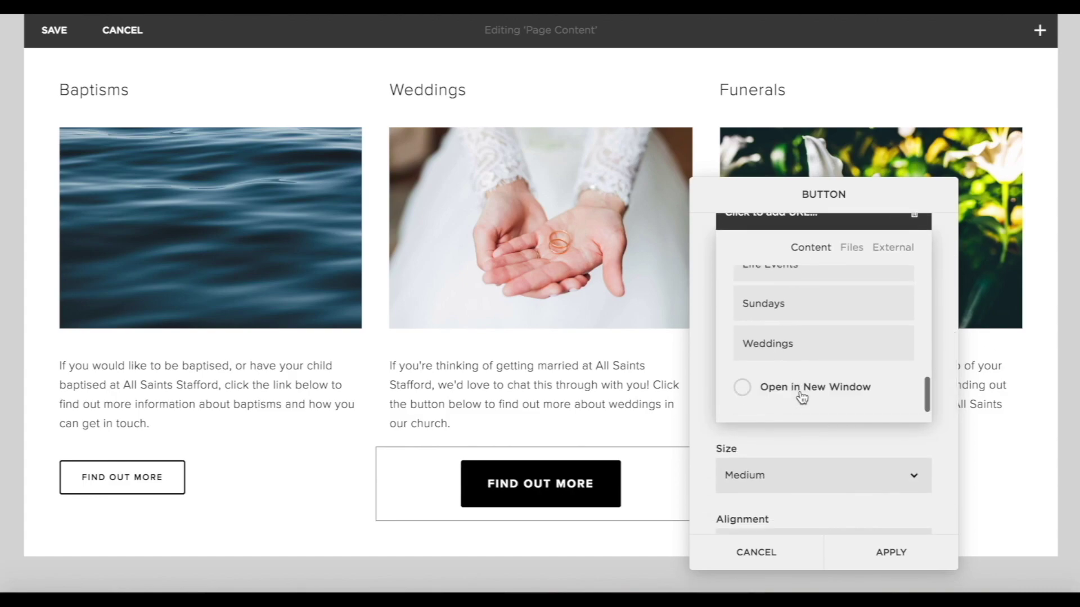
click(778, 357)
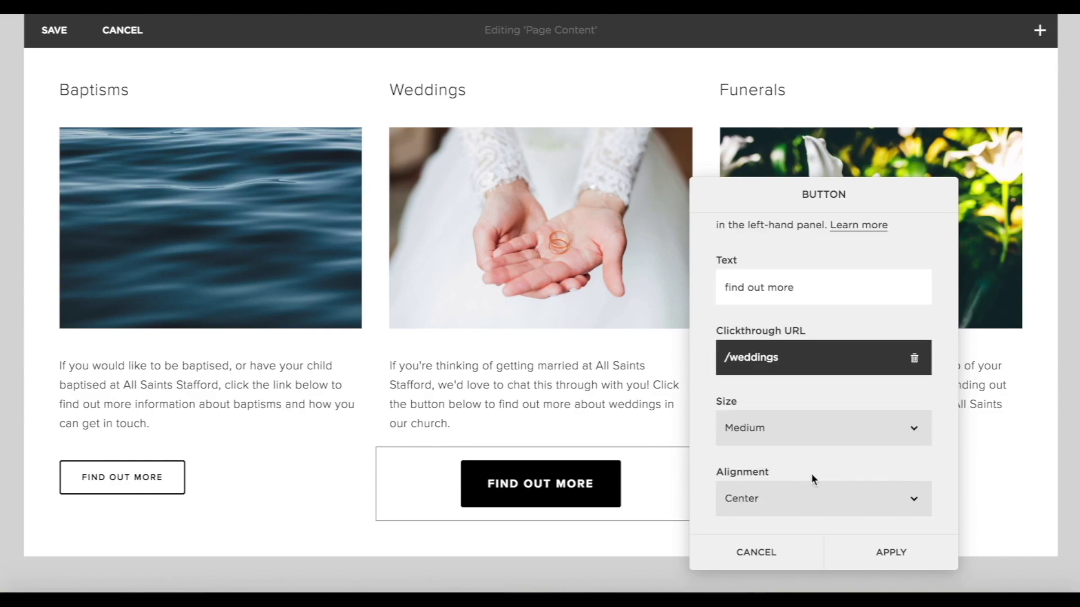
Make the Weddings button small and left-aligned, and apply it.
click(782, 429)
click(748, 415)
click(745, 499)
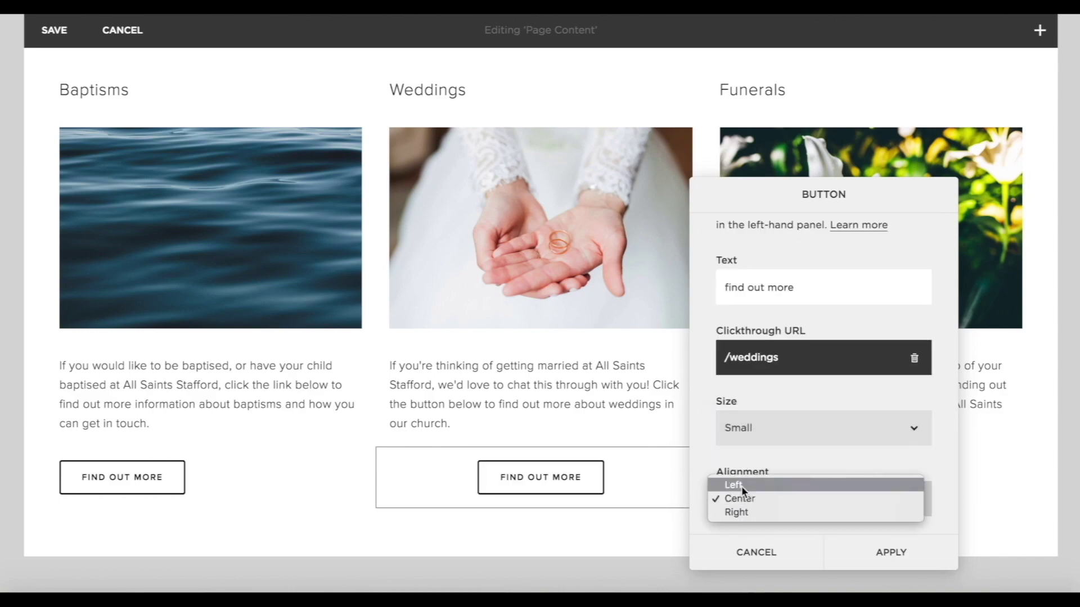
click(857, 500)
click(859, 485)
click(891, 552)
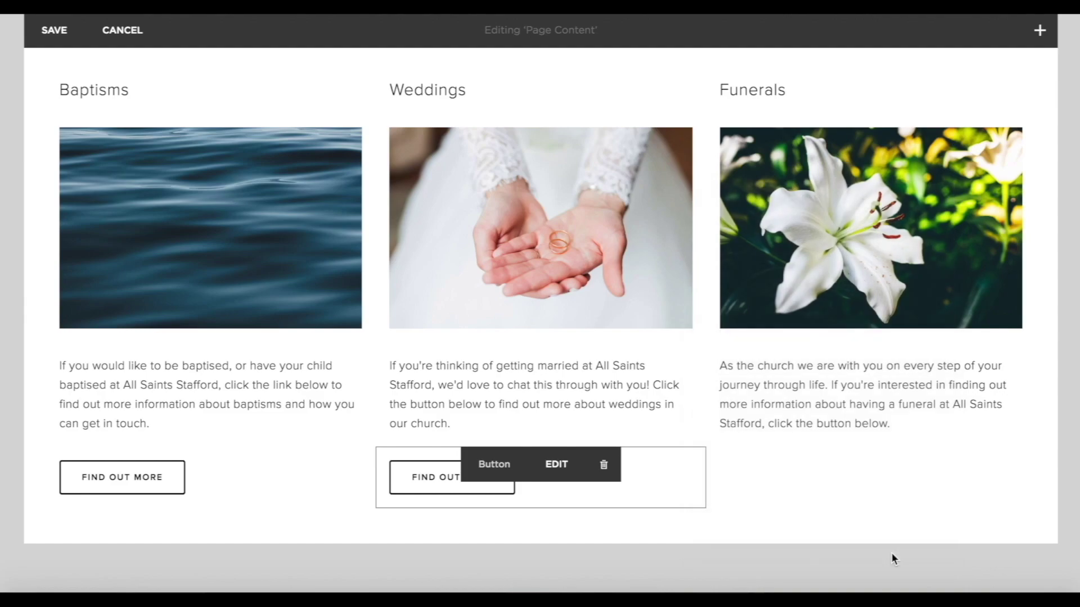
Add a button under the Funerals text, linked to /funerals.
scroll(777, 357, down, 1)
click(706, 412)
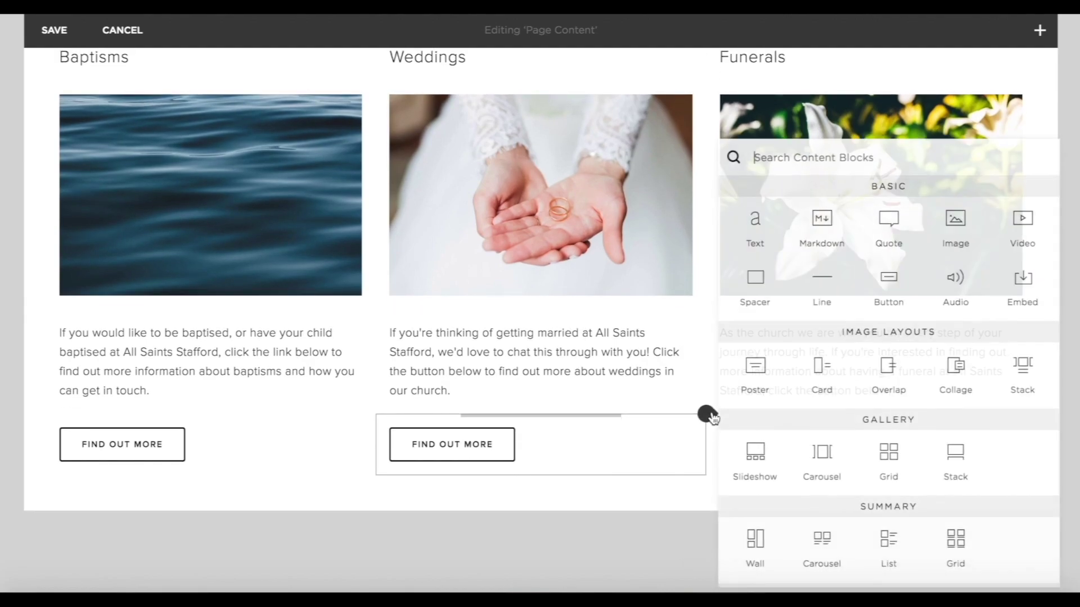
click(896, 286)
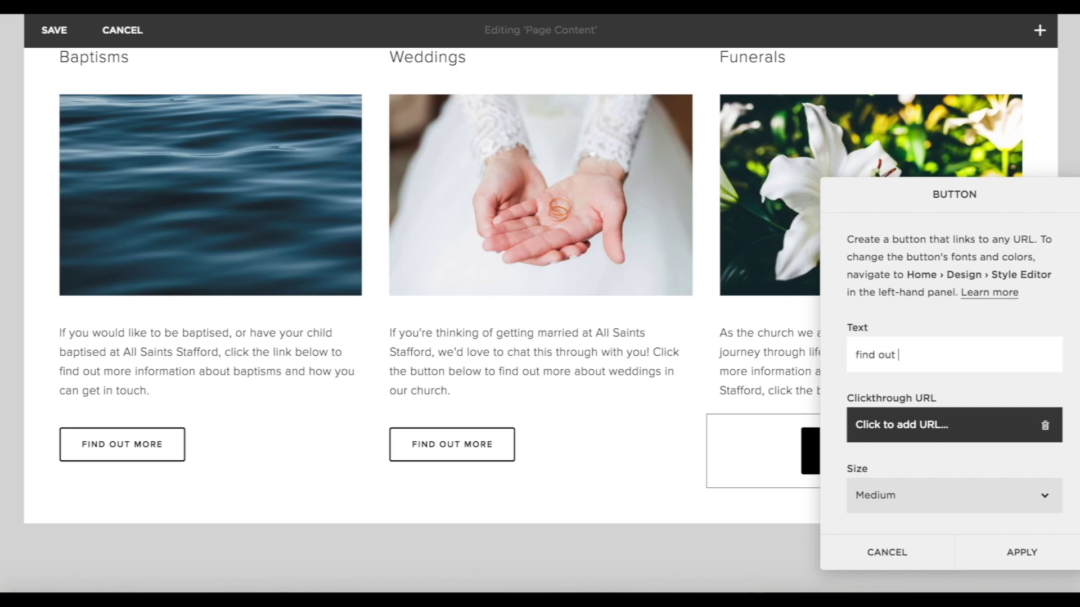
click(1012, 430)
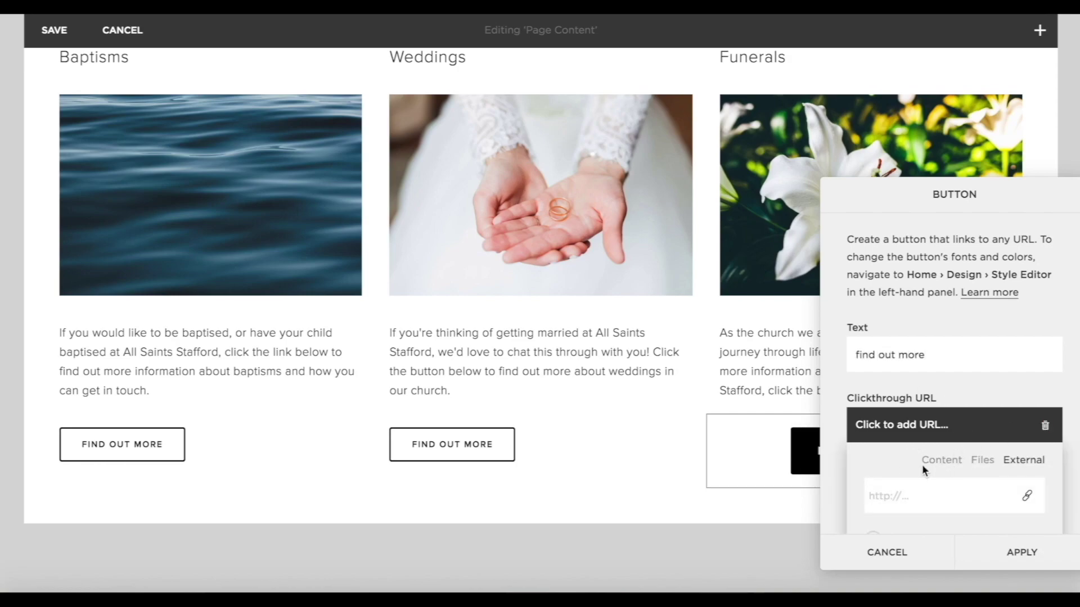
click(922, 464)
scroll(933, 465, down, 3)
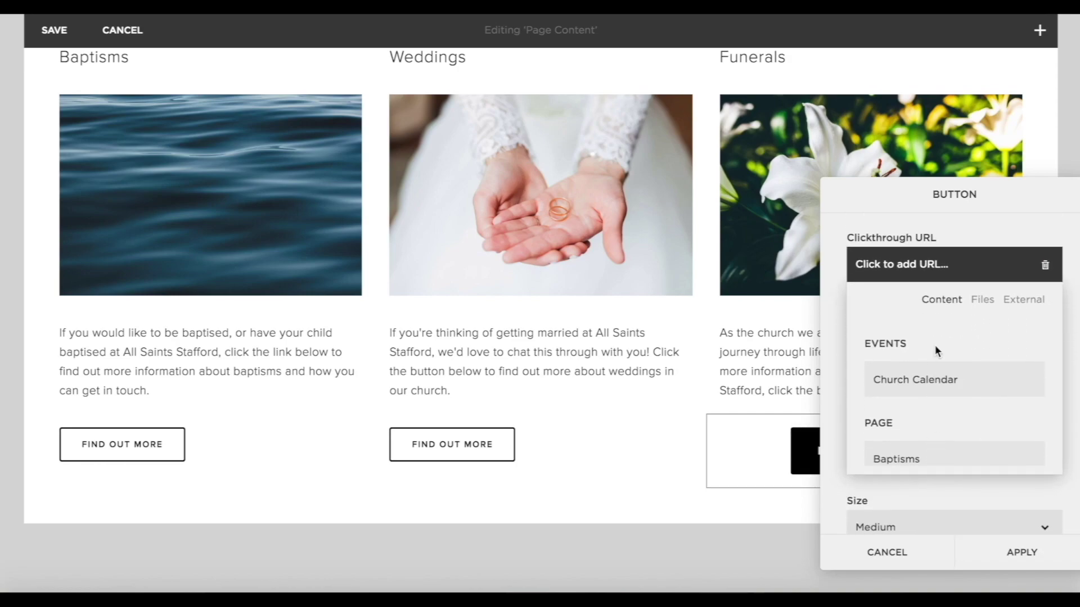
scroll(936, 352, down, 5)
scroll(937, 352, up, 3)
click(936, 352)
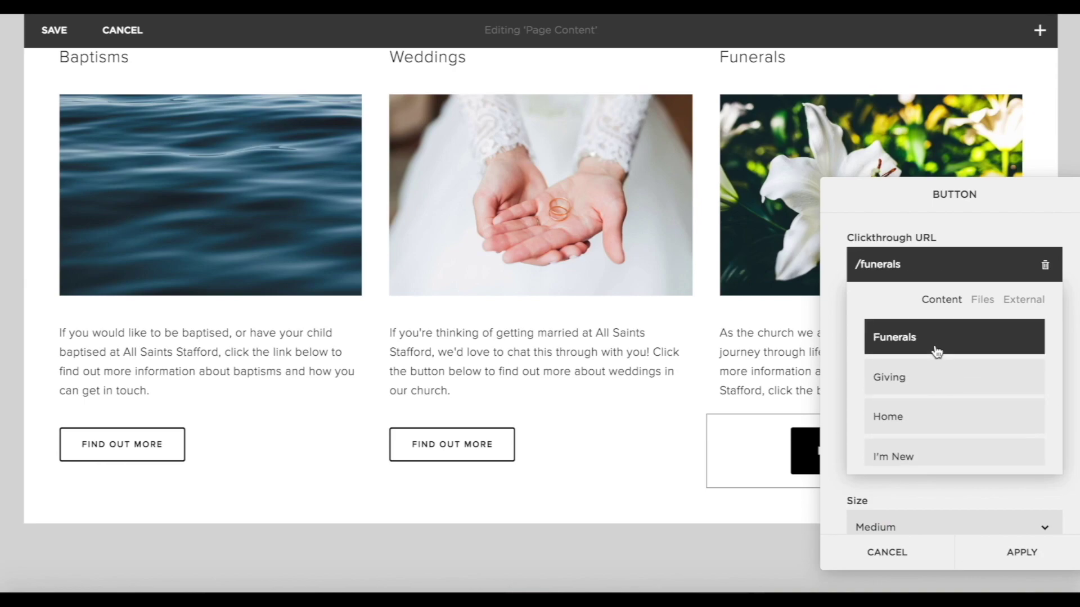
click(1016, 507)
Make the Funerals button small and left-aligned.
click(950, 428)
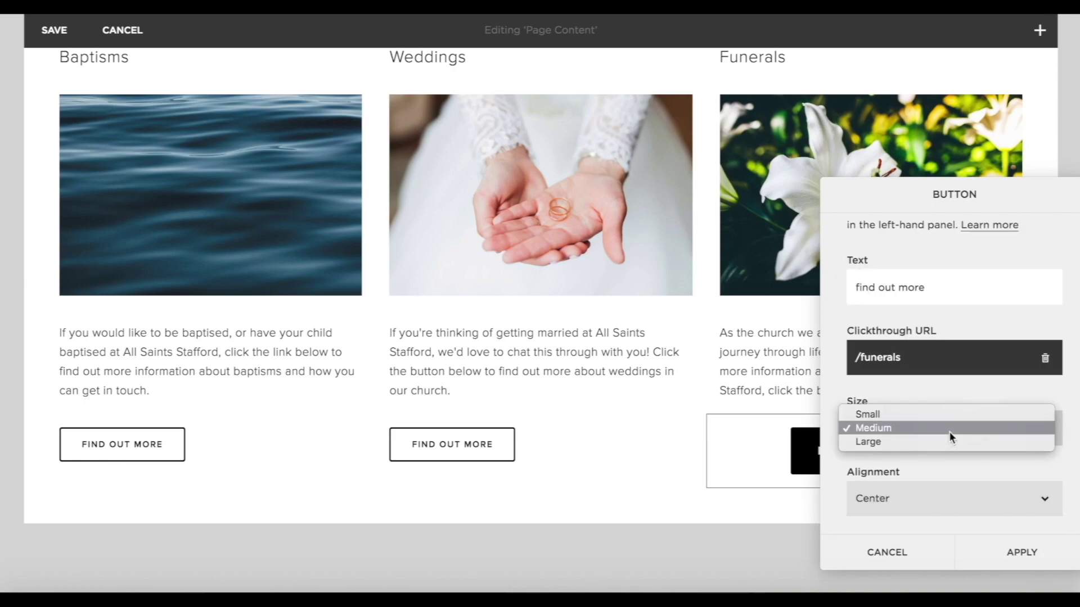
click(909, 415)
click(901, 498)
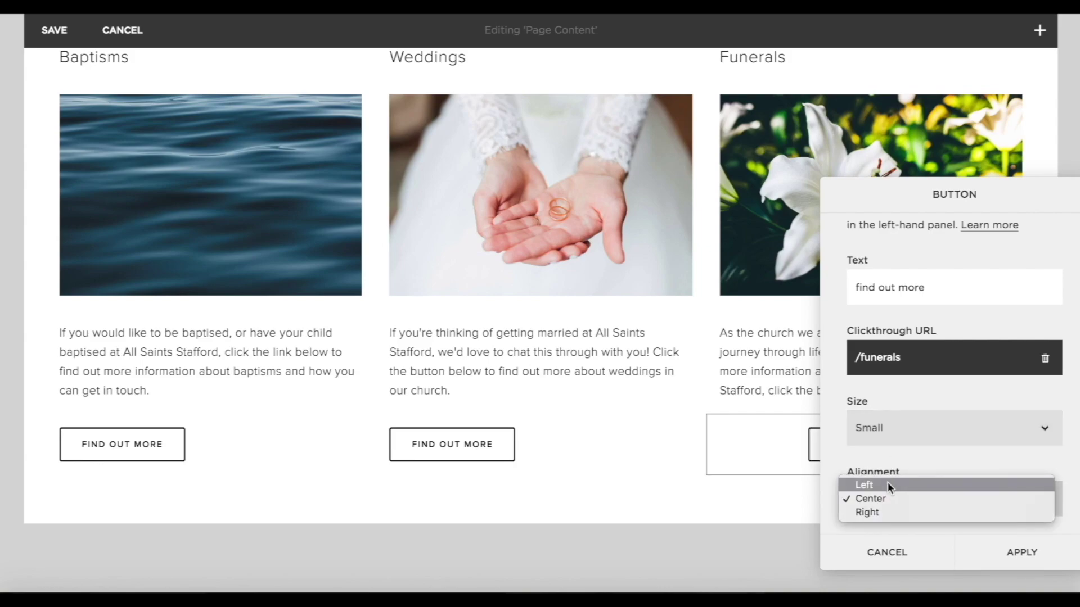
click(887, 484)
Apply the Funerals button settings, then link the Baptisms image to the Baptisms page.
click(1041, 554)
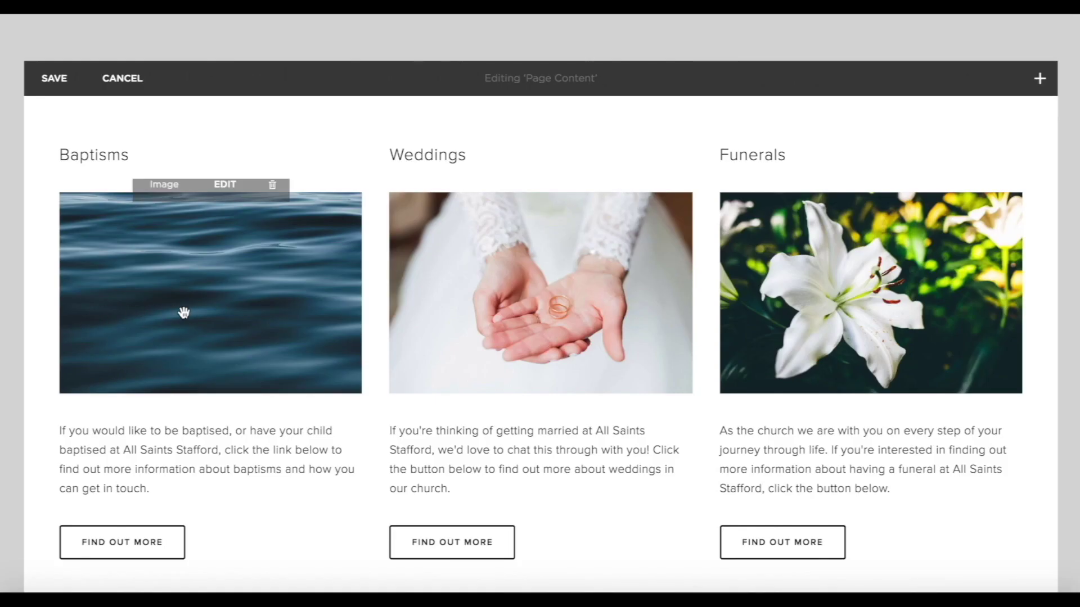
click(225, 201)
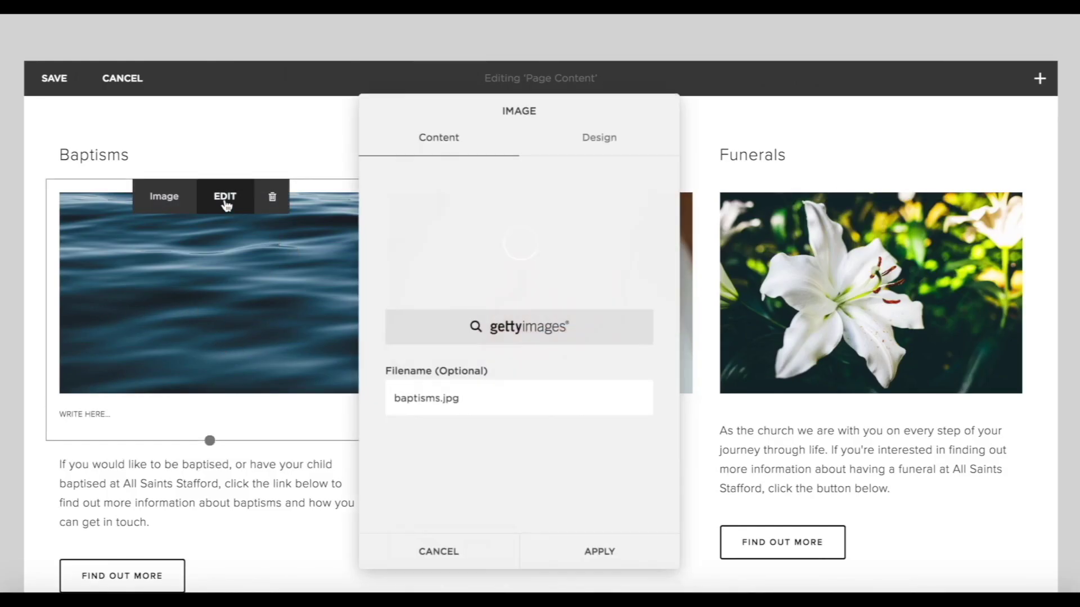
click(576, 157)
scroll(538, 415, down, 2)
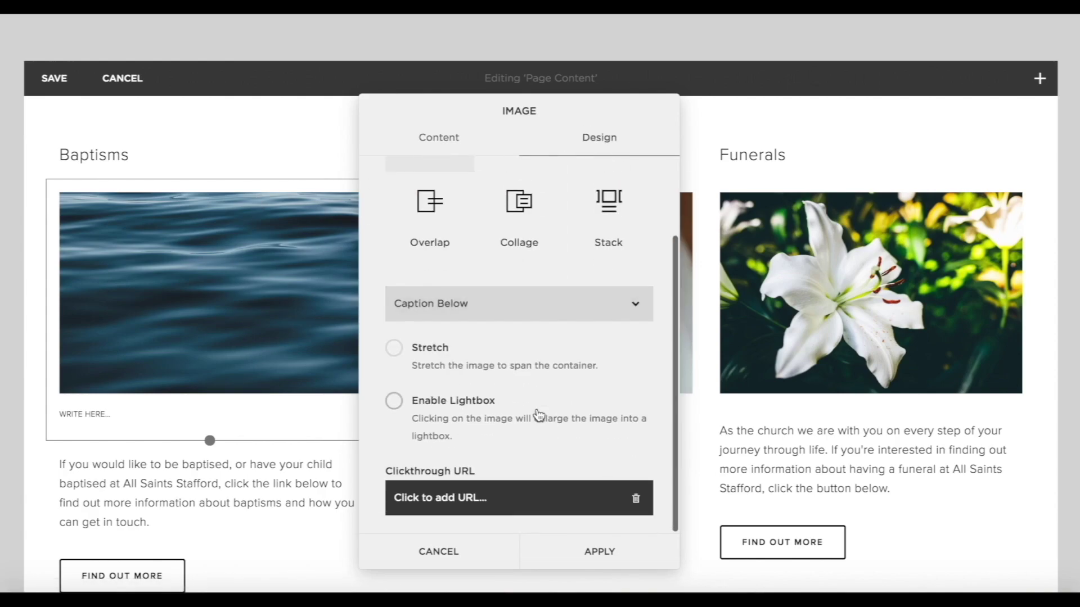
click(470, 498)
click(532, 402)
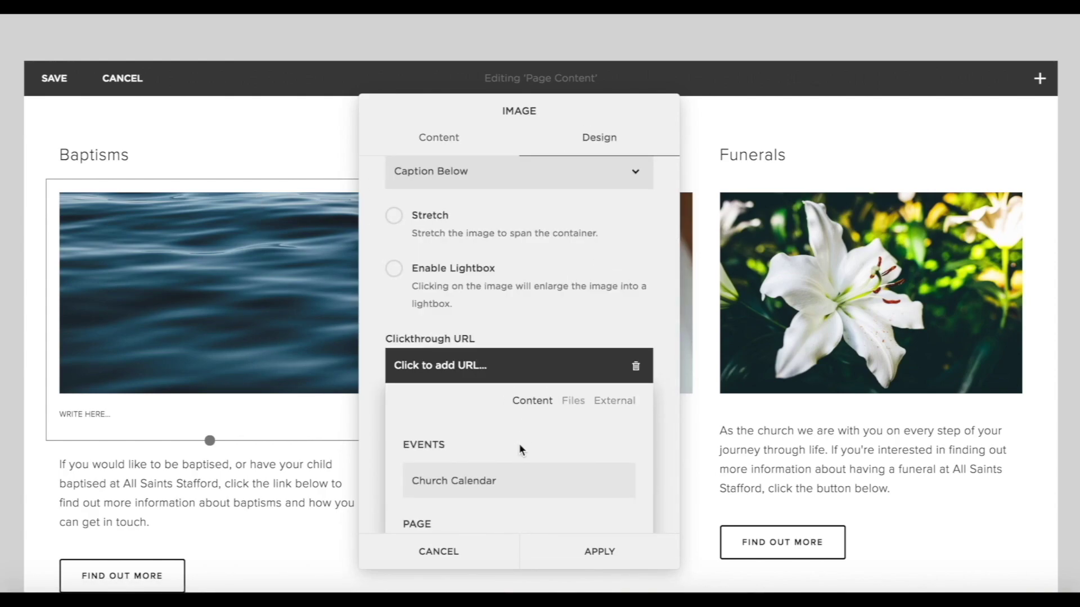
scroll(518, 448, down, 3)
scroll(518, 448, up, 1)
click(506, 450)
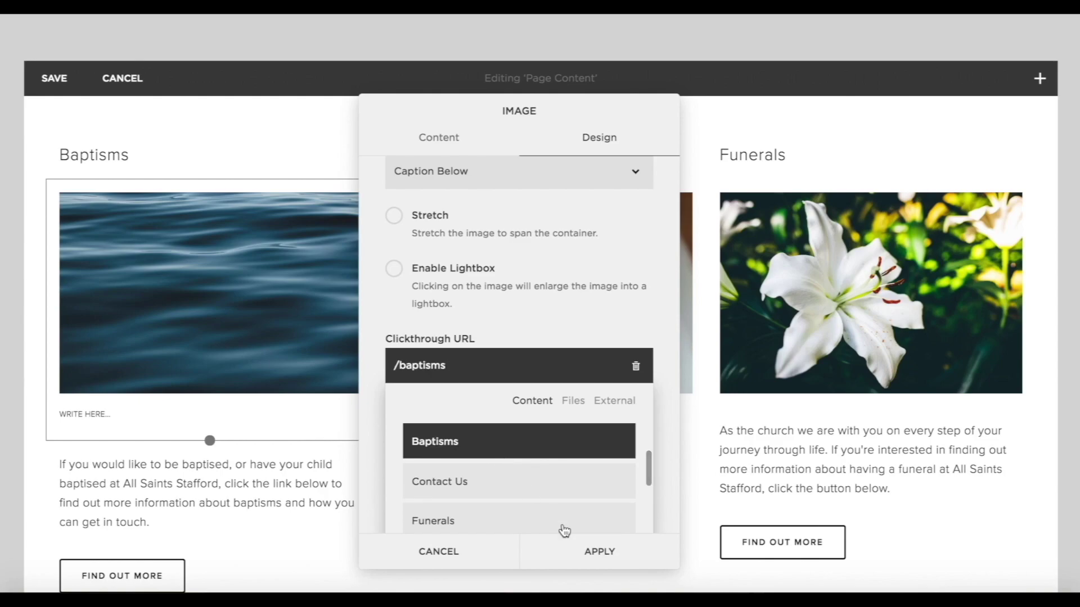
click(579, 545)
Set the Weddings image's clickthrough URL to the Weddings page.
click(551, 193)
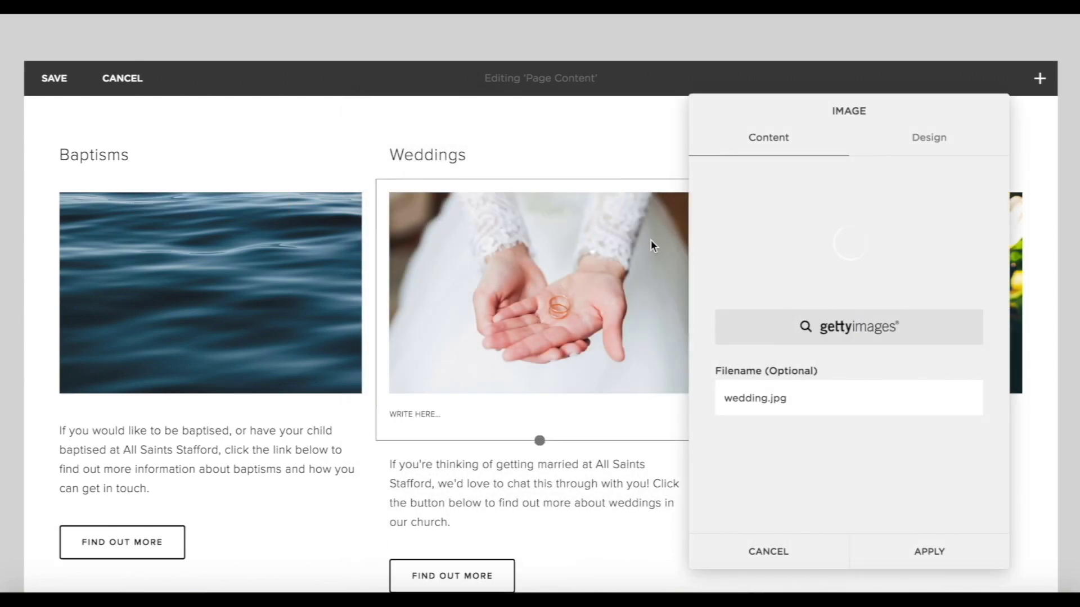
click(930, 140)
scroll(889, 354, down, 3)
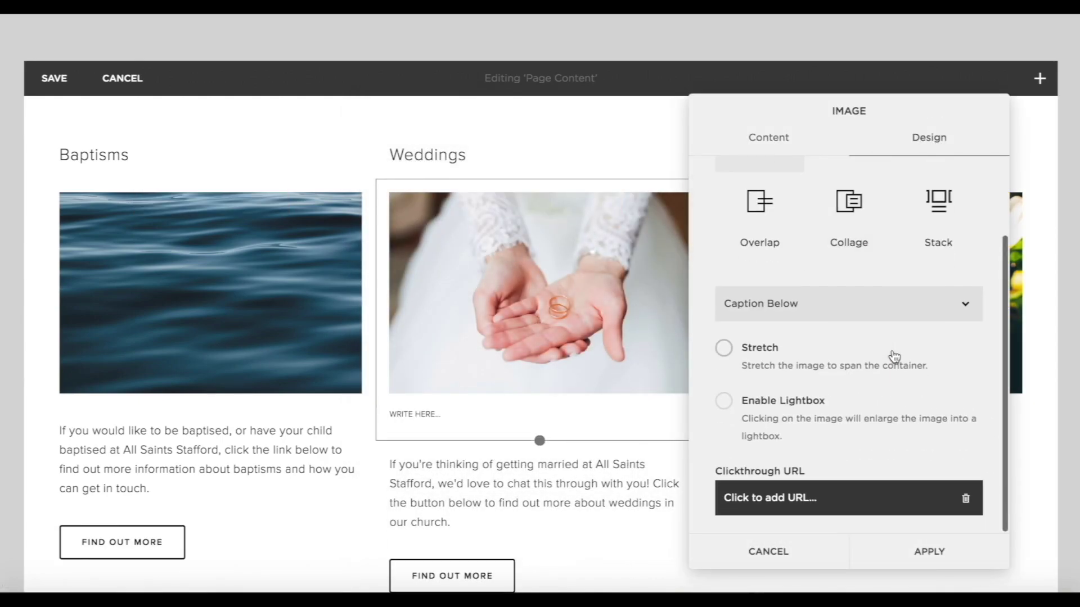
click(781, 503)
click(871, 407)
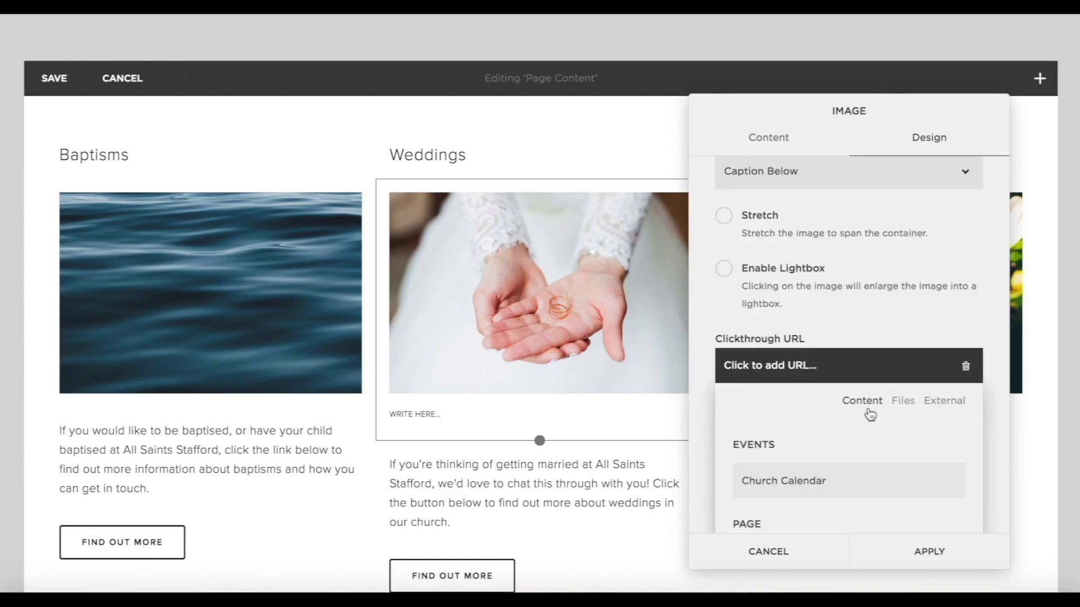
scroll(870, 490, down, 5)
click(795, 493)
click(949, 538)
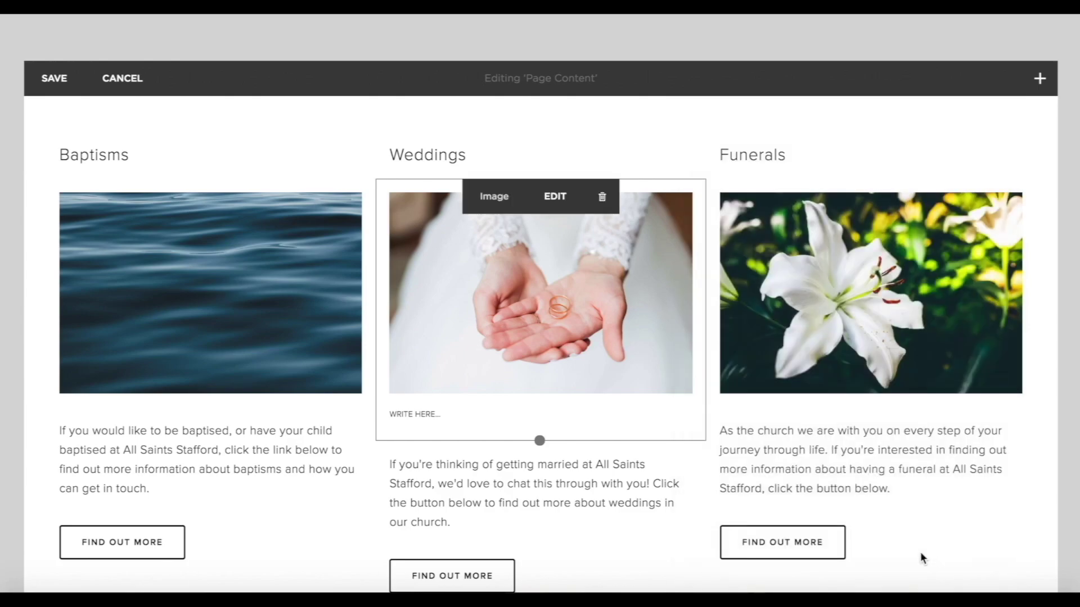
Set the Funerals image's clickthrough URL to the Funerals page.
click(881, 196)
click(1007, 141)
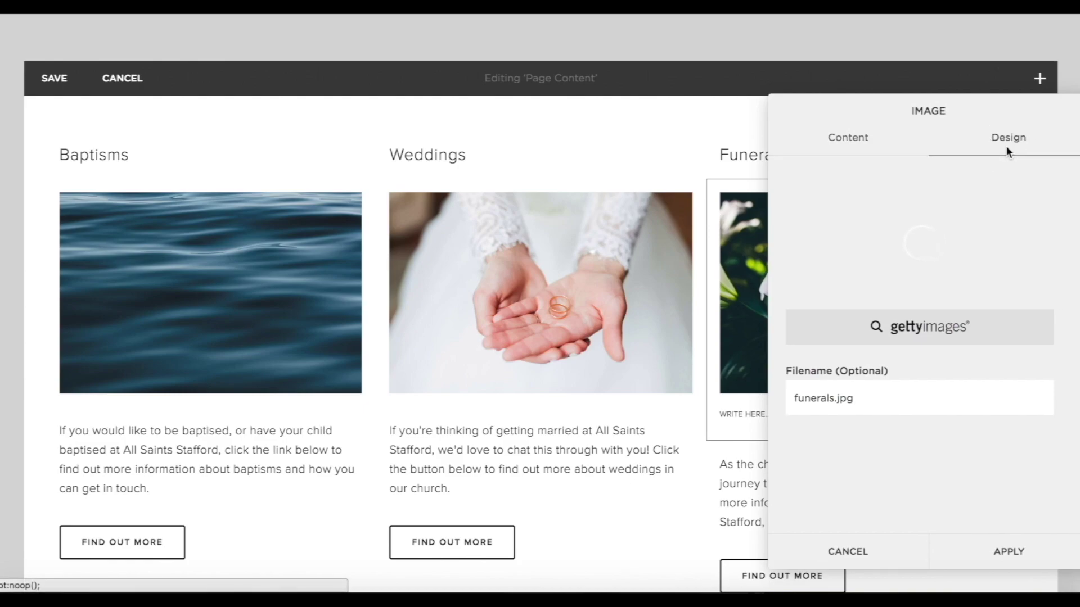
scroll(880, 416, down, 2)
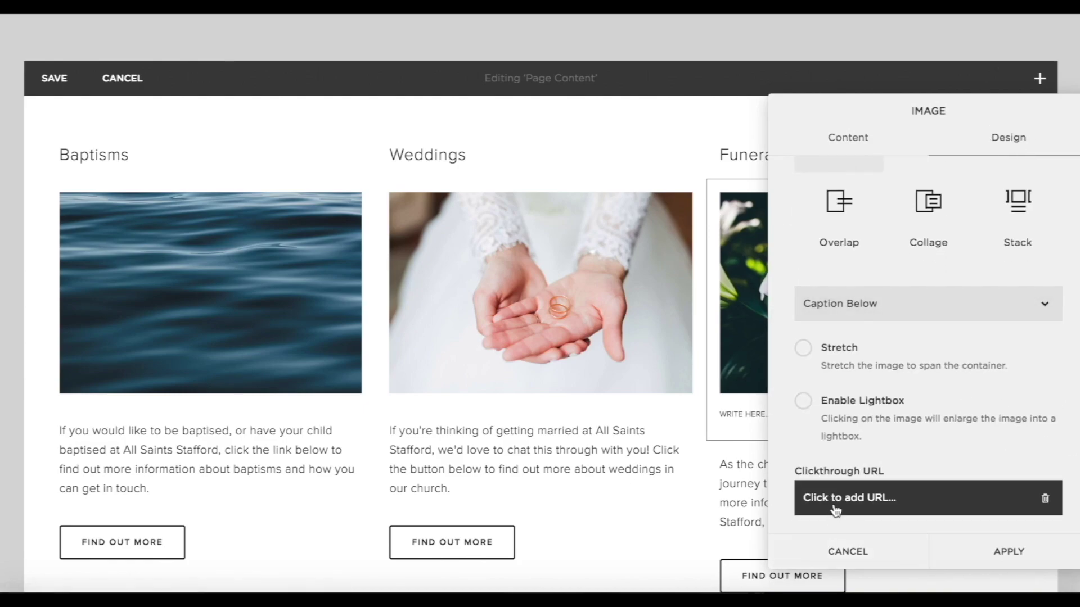
click(835, 503)
scroll(940, 447, down, 5)
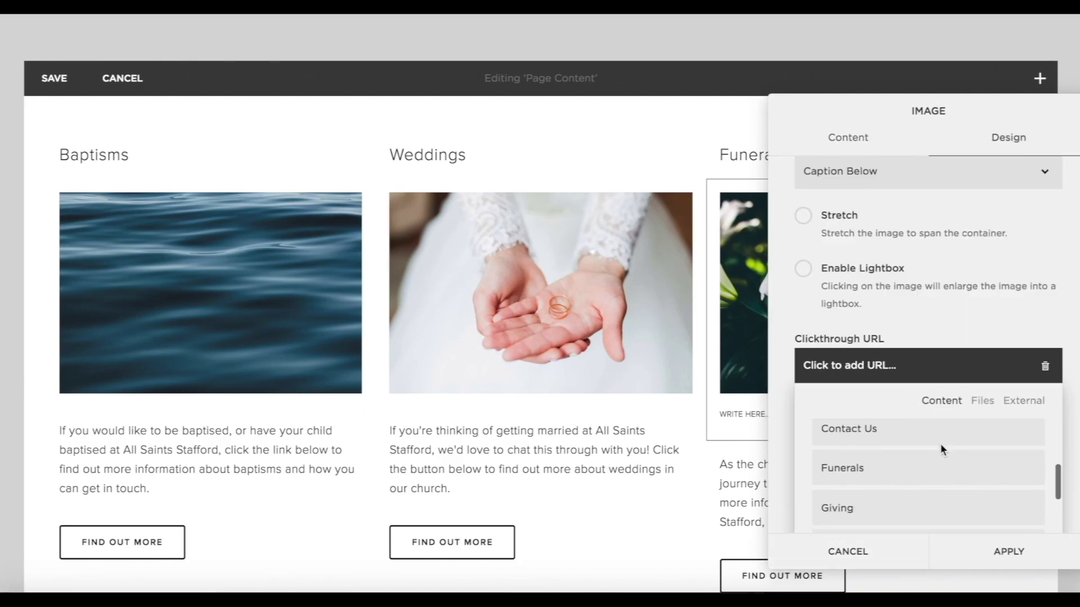
click(886, 495)
click(997, 544)
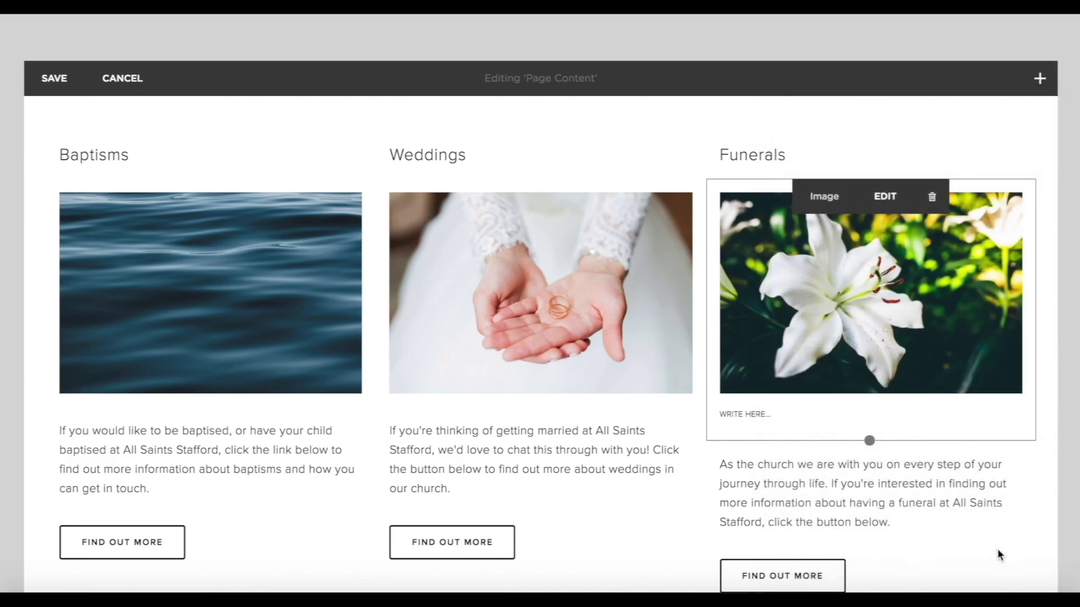
Save the page edits, preview the site full width and view the I'm New page.
click(54, 78)
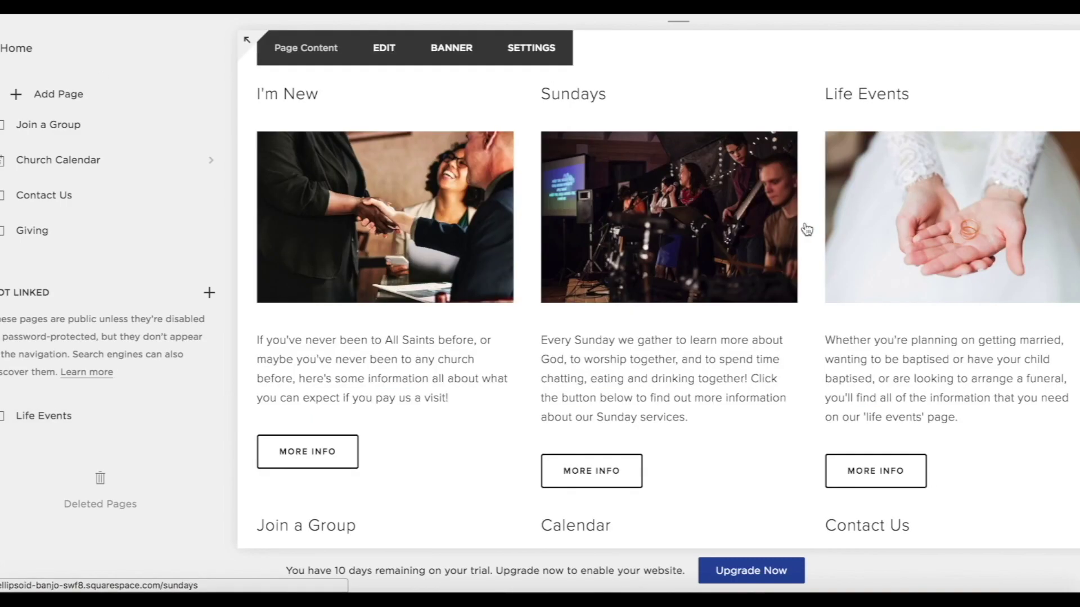
click(247, 41)
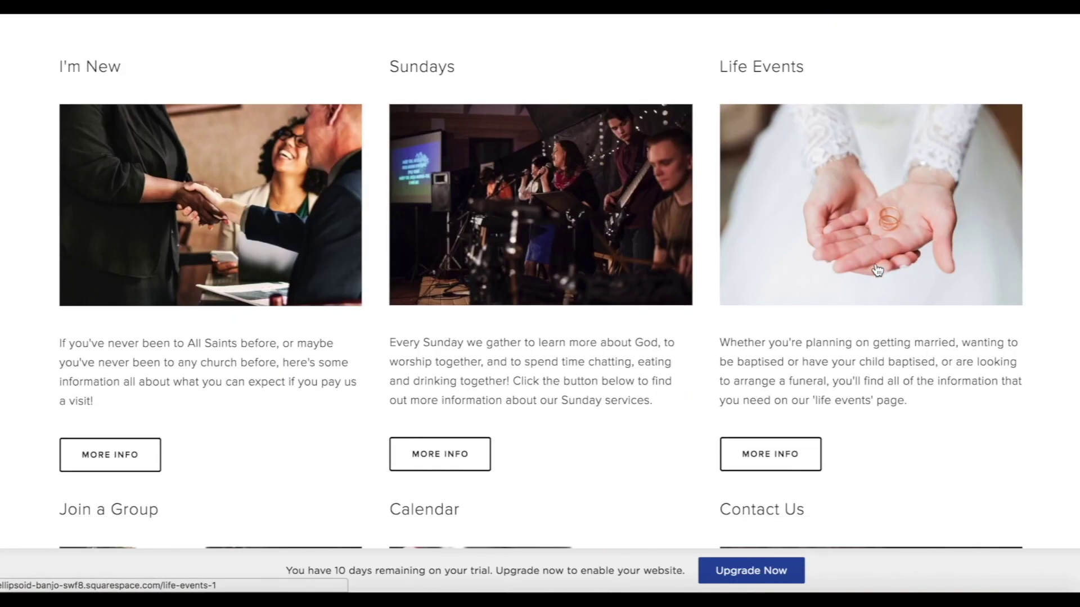
click(334, 196)
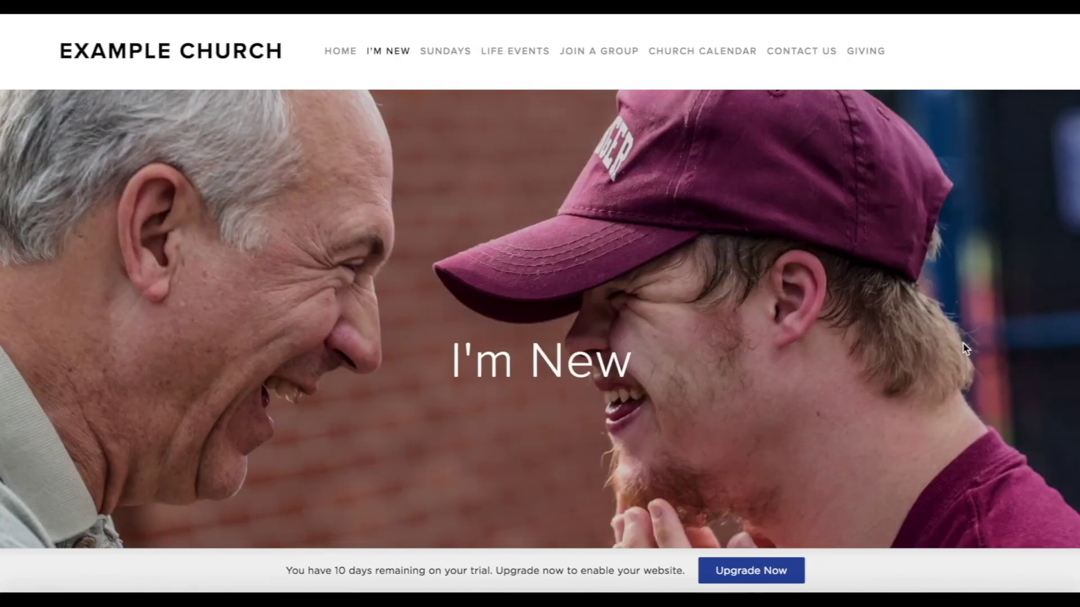
scroll(964, 344, down, 2)
scroll(964, 345, down, 12)
scroll(964, 345, up, 15)
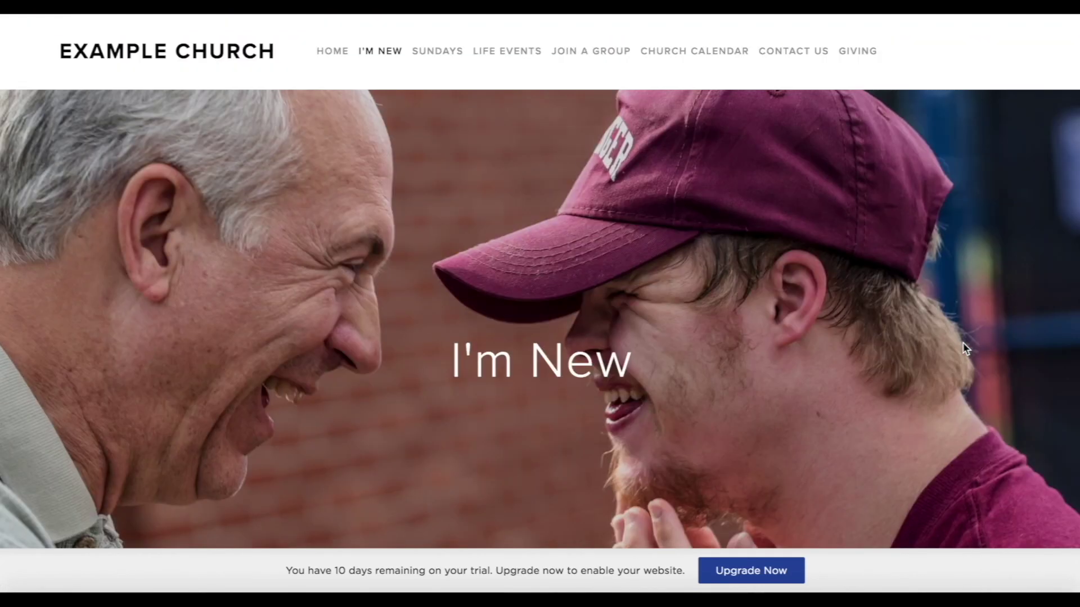
Return to the home page and review the Sundays page.
click(333, 51)
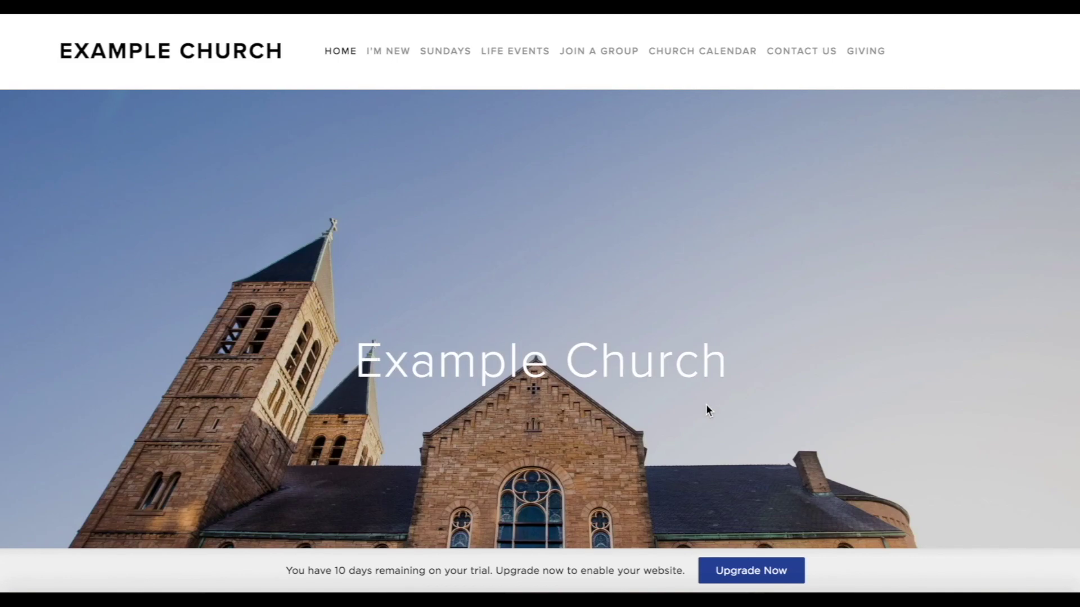
scroll(706, 404, down, 5)
scroll(707, 404, down, 3)
scroll(554, 378, up, 3)
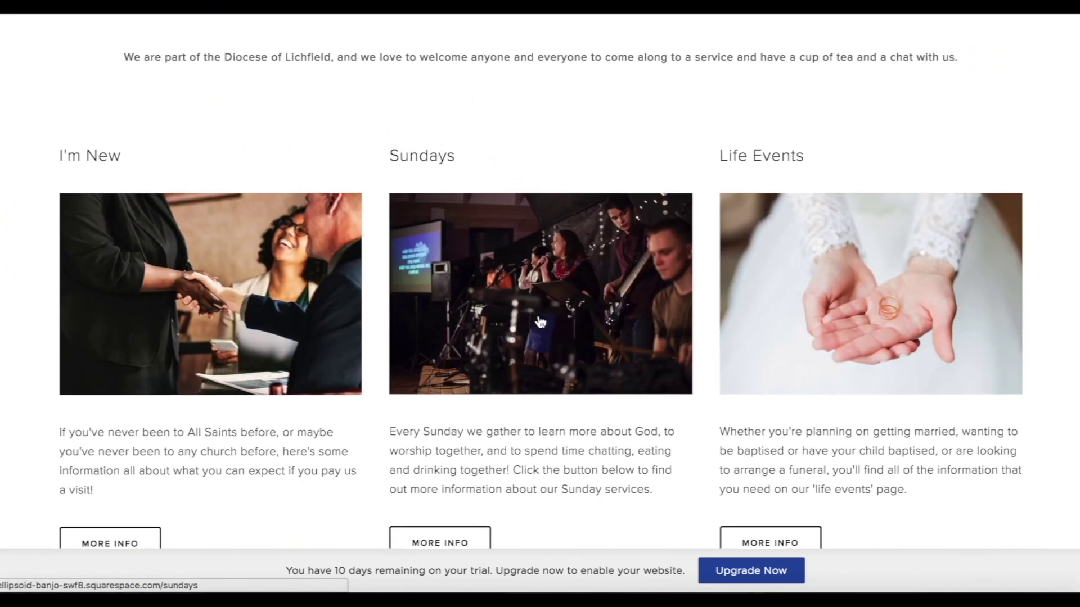
click(540, 322)
scroll(904, 356, down, 5)
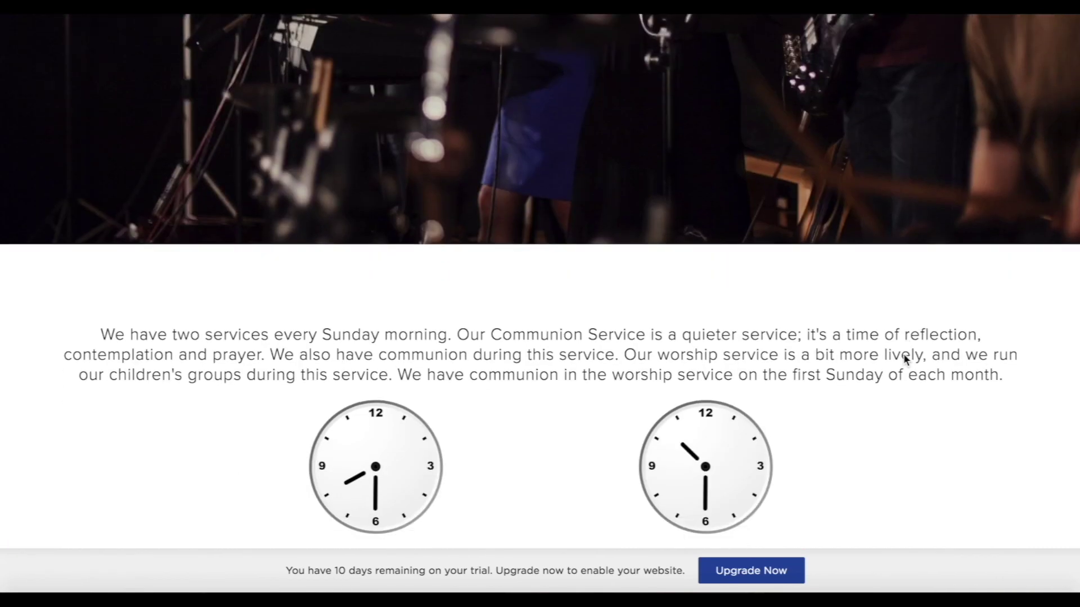
scroll(903, 358, down, 8)
scroll(904, 357, up, 6)
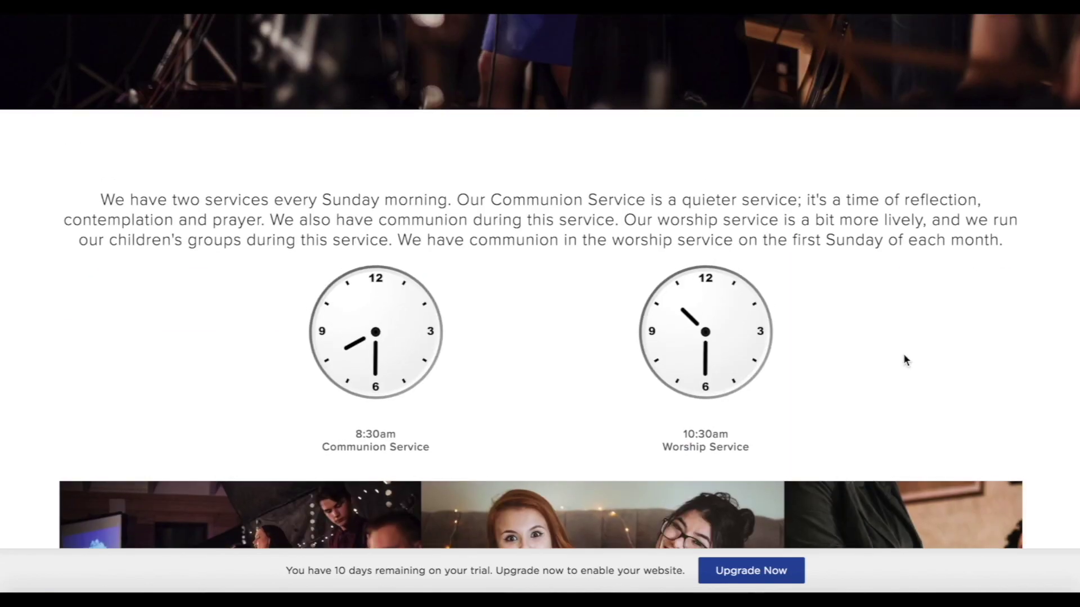
scroll(903, 360, up, 6)
Go back to the Example Church home page and review the Life Events page.
click(329, 53)
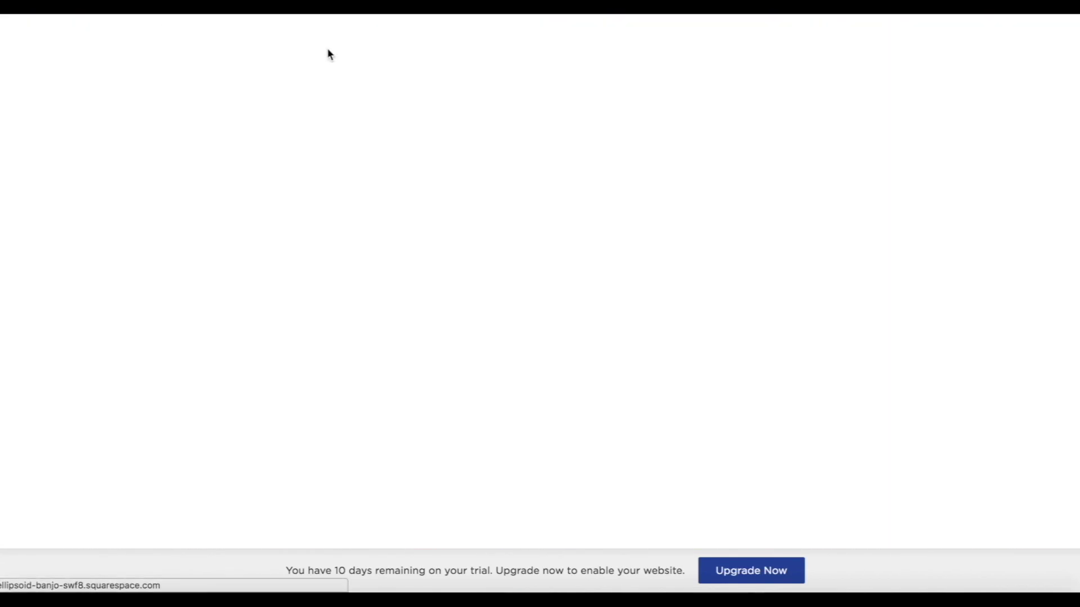
scroll(804, 420, down, 10)
scroll(830, 294, up, 2)
click(830, 293)
scroll(971, 464, down, 5)
scroll(971, 473, down, 5)
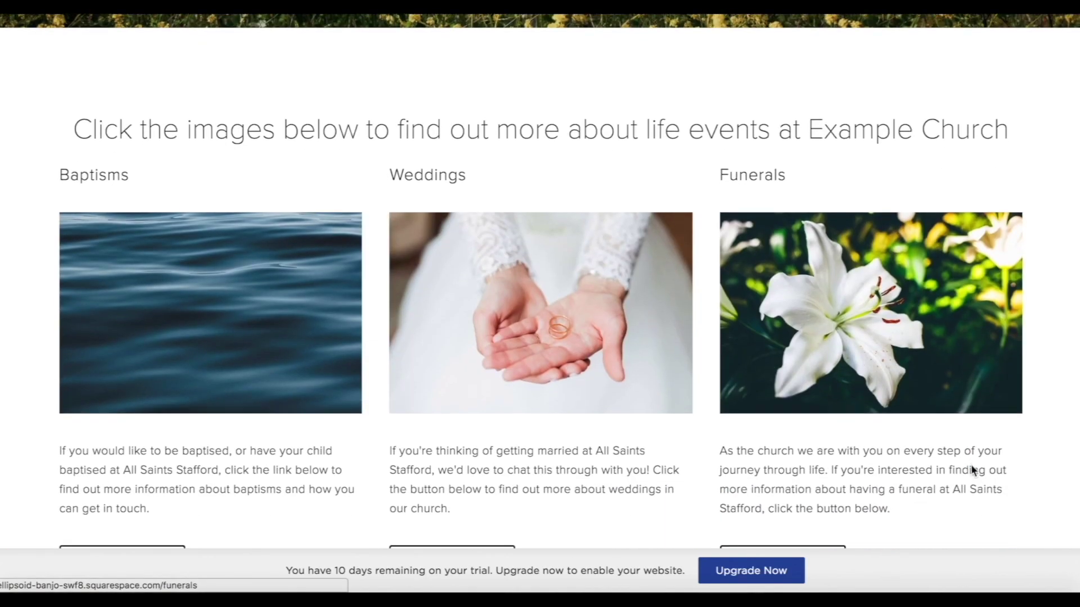
scroll(971, 473, up, 3)
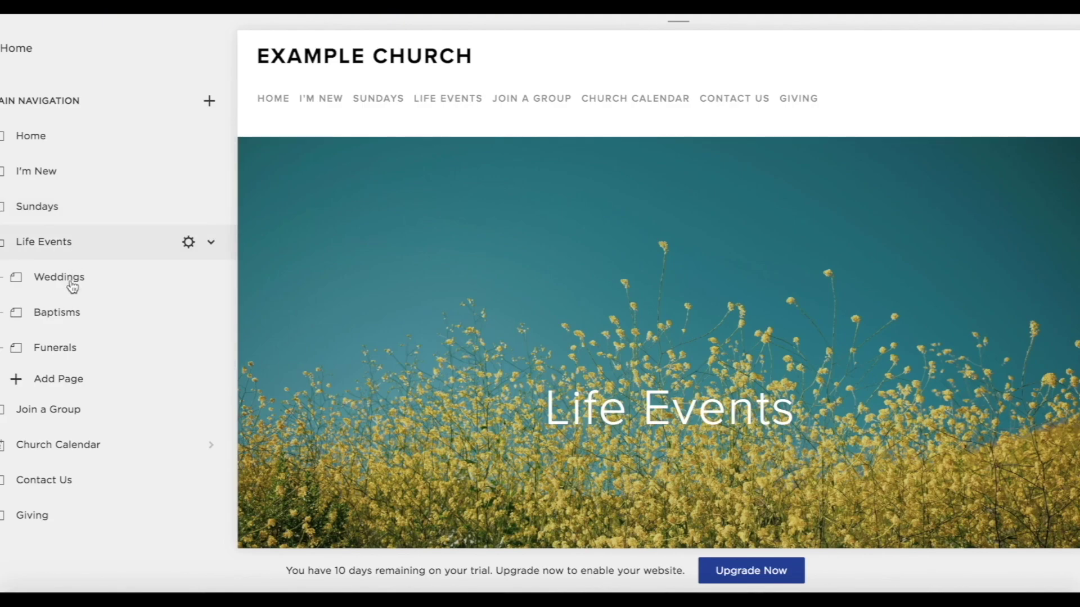
Open the Weddings page and its banner settings.
click(70, 286)
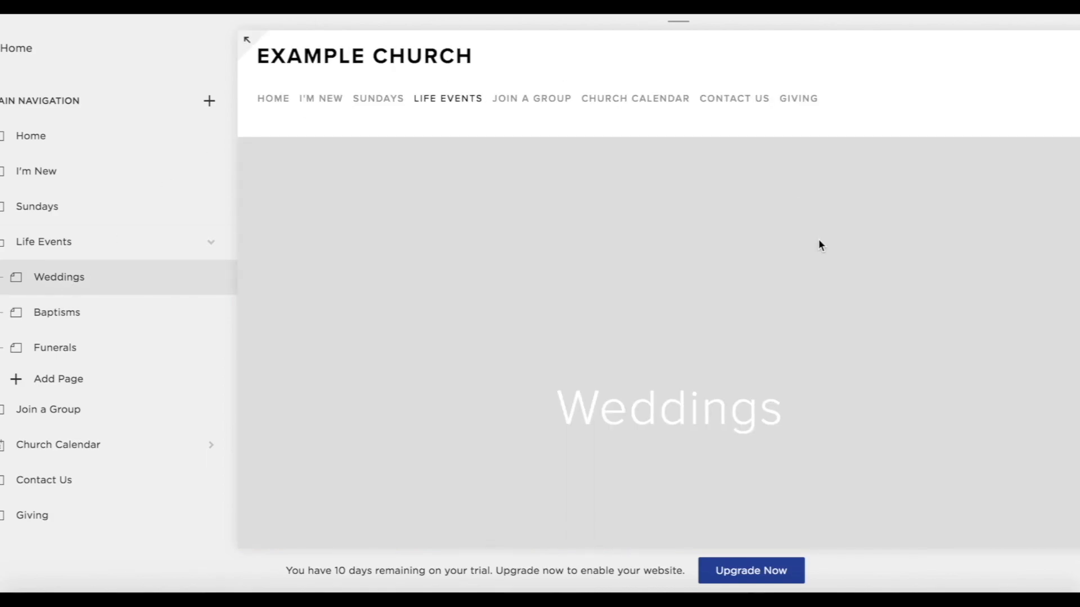
mouse_move(325, 394)
click(348, 362)
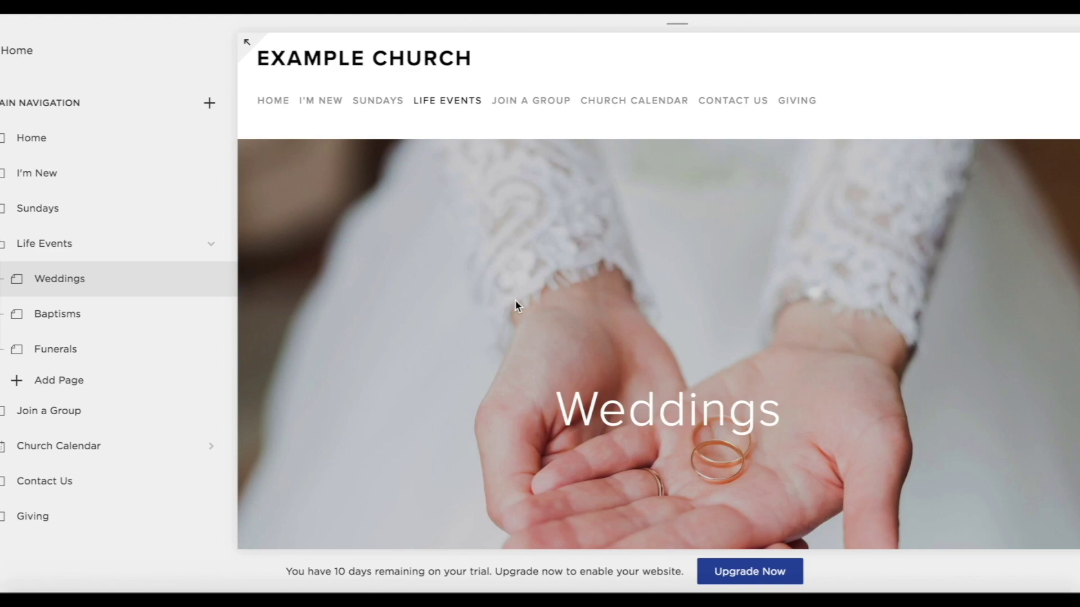
scroll(515, 300, down, 1)
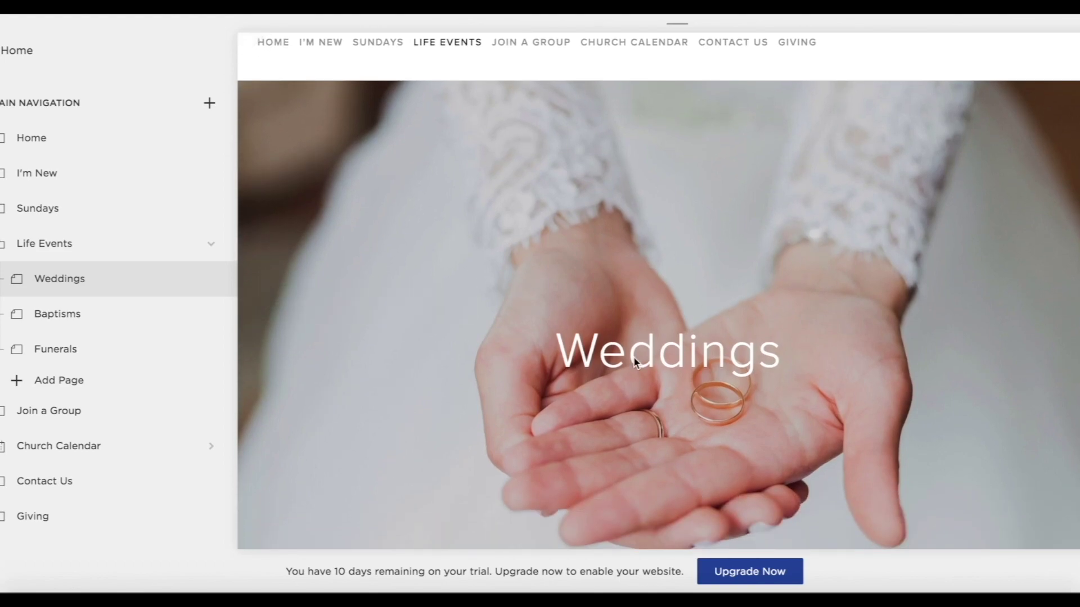
scroll(634, 361, down, 7)
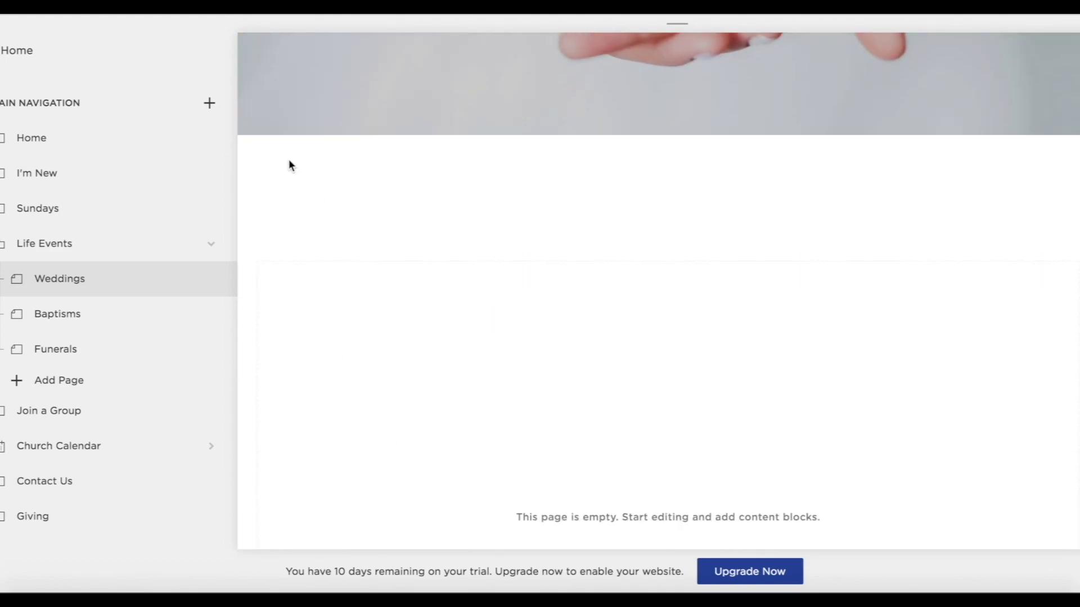
mouse_move(359, 206)
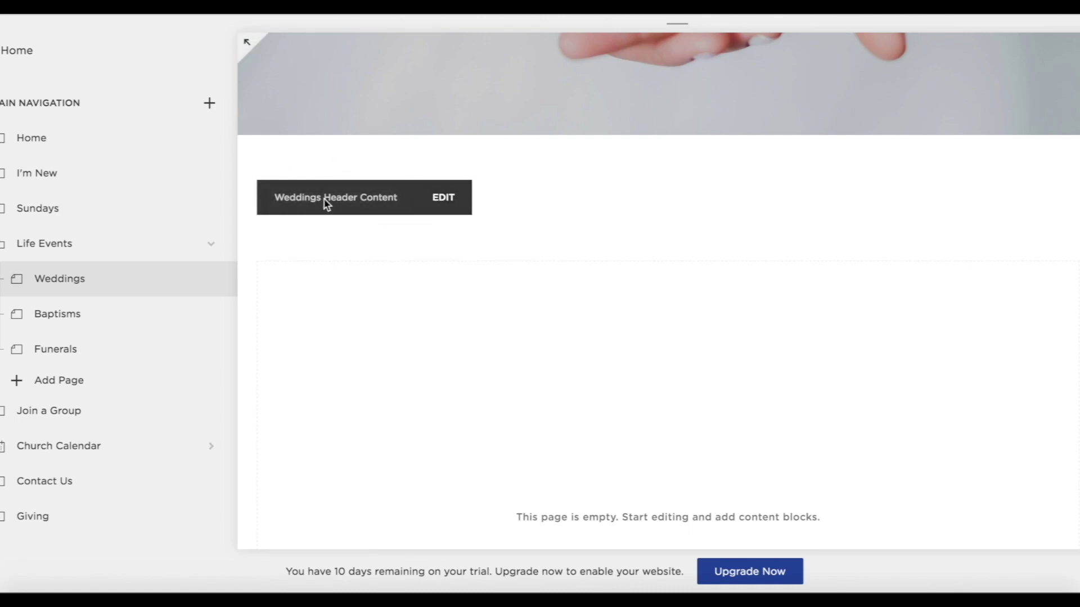
Paste the marrying-in-church intro into the Weddings header, centre it and save.
click(454, 204)
click(107, 234)
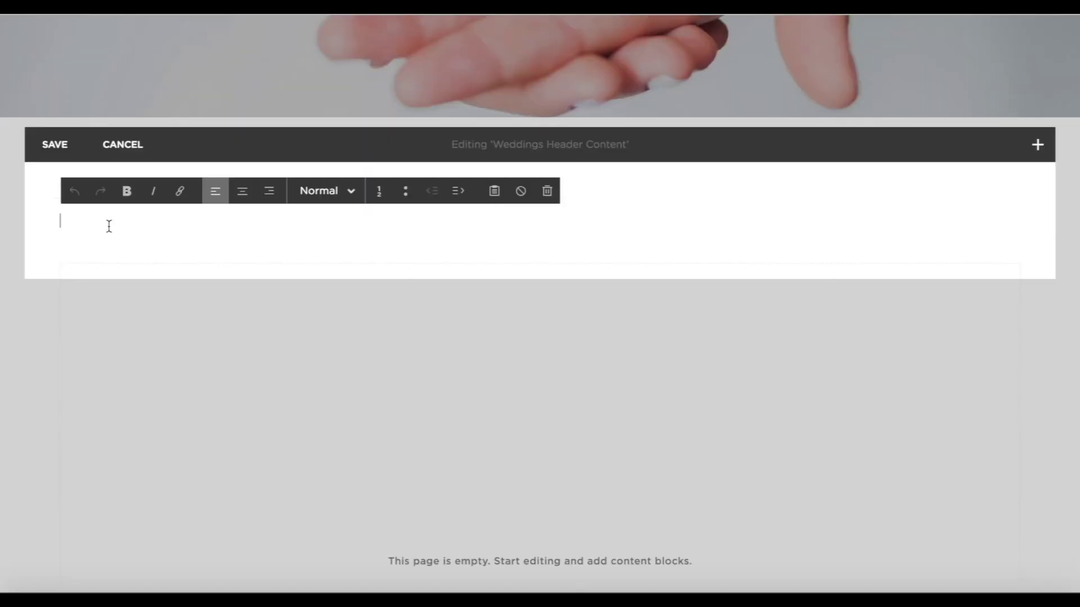
text(Marrying in church is personal, meaningful, spiritual and beautiful. Follow the links on this page to find out more information about what planning a wedding in a CofE church looks like.)
drag(432, 331, 62, 231)
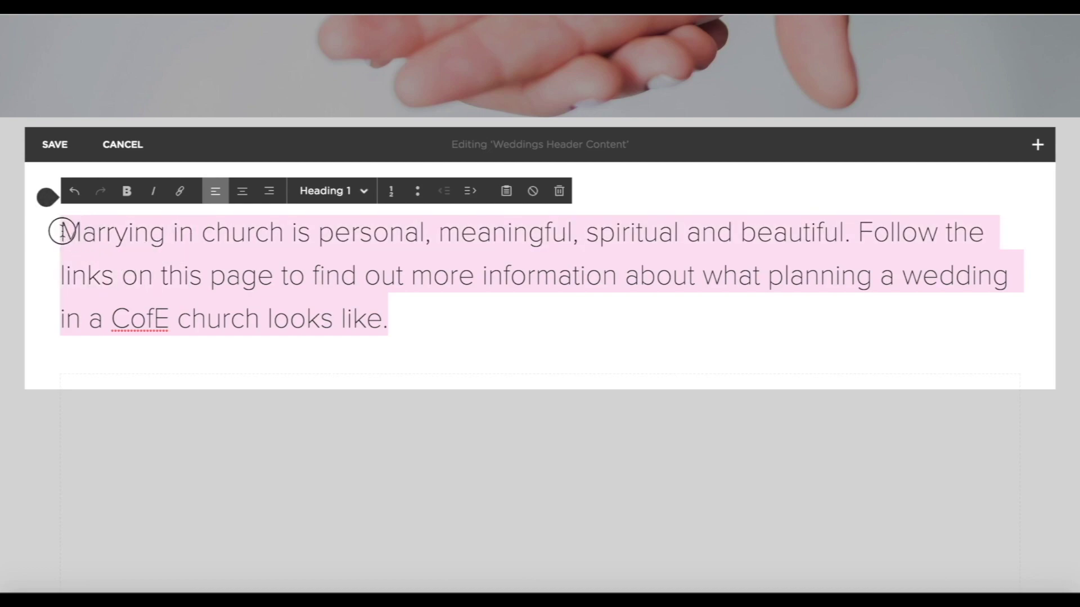
click(241, 192)
click(56, 145)
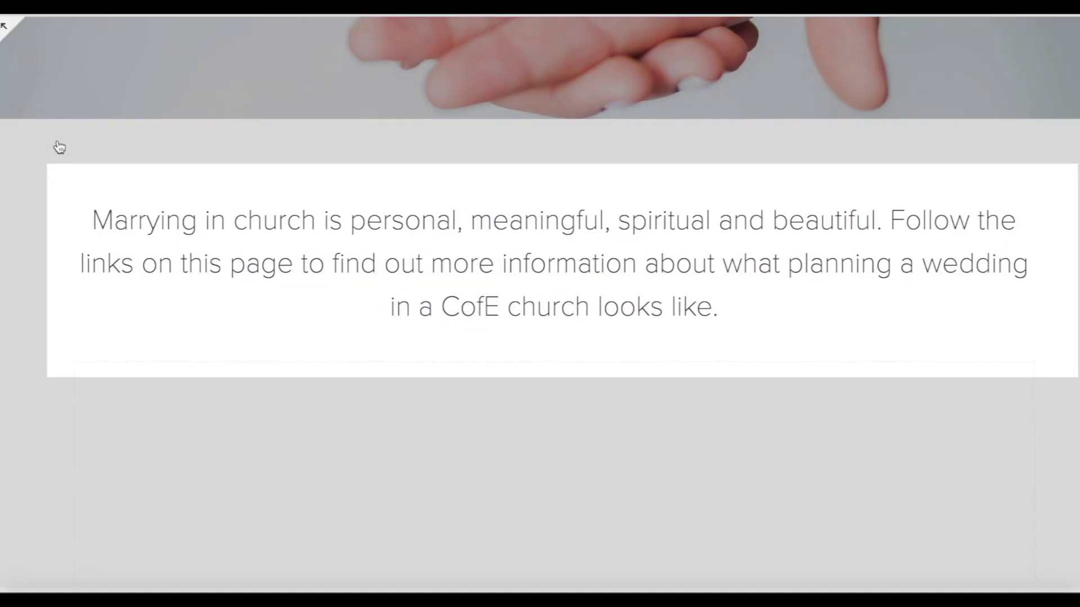
scroll(723, 458, down, 4)
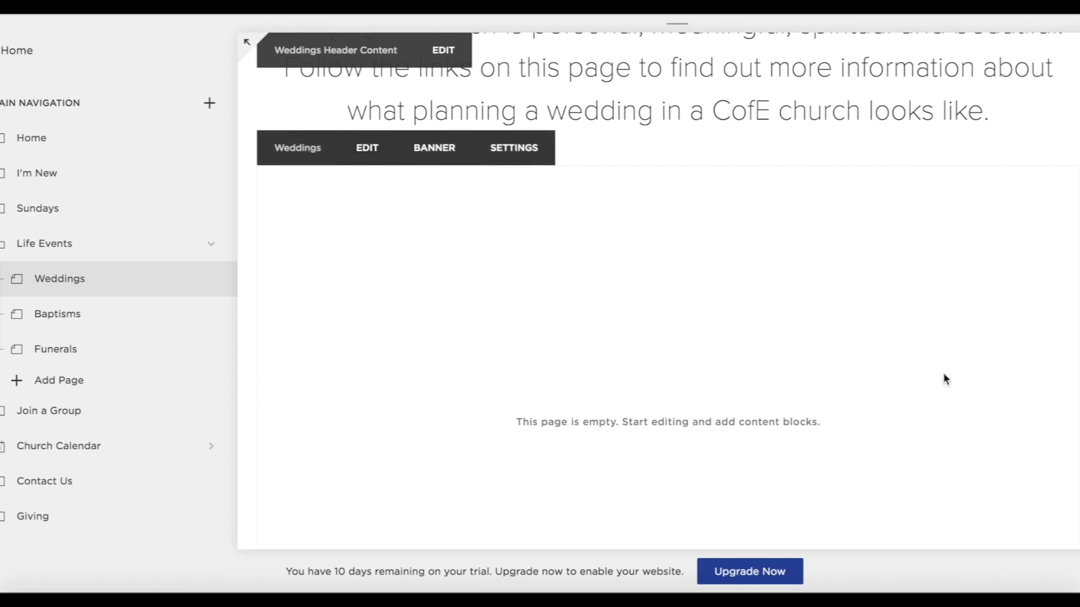
Insert a Poster image block with the engagement photo into the Weddings content.
click(368, 145)
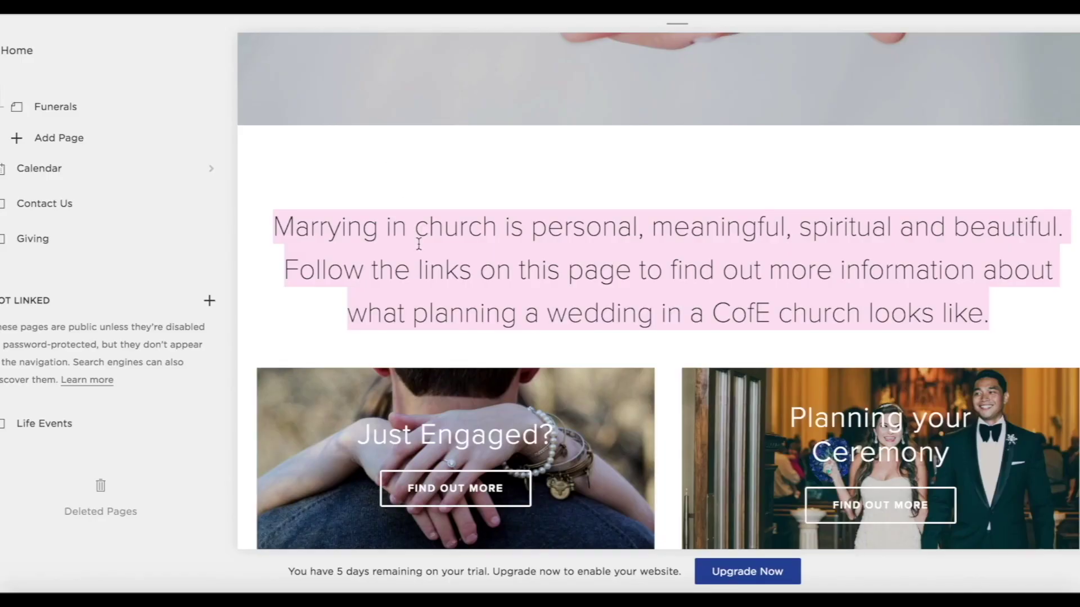
scroll(464, 363, down, 10)
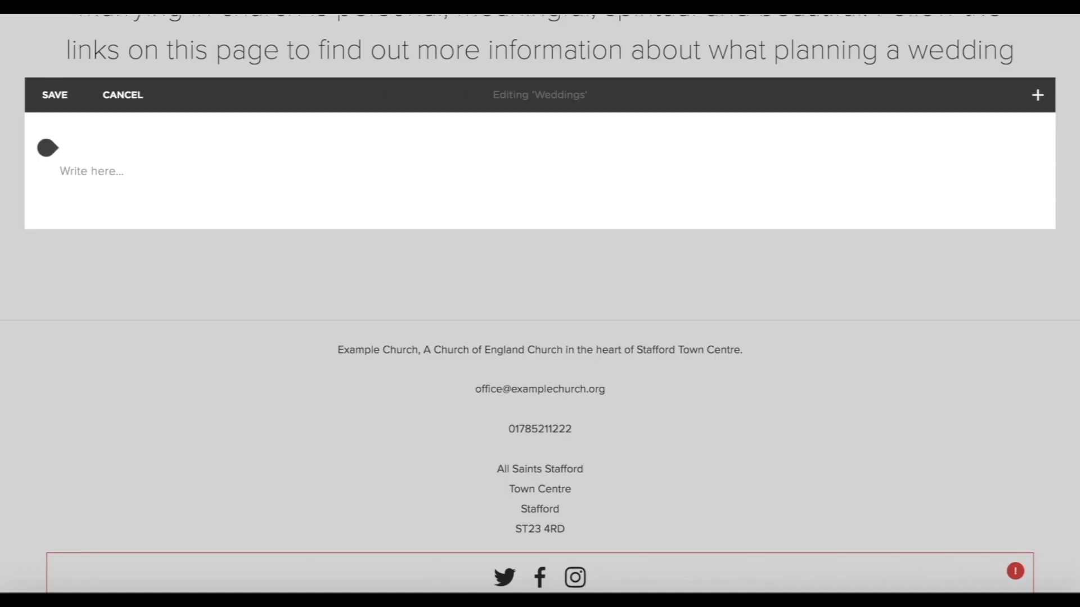
scroll(386, 437, down, 2)
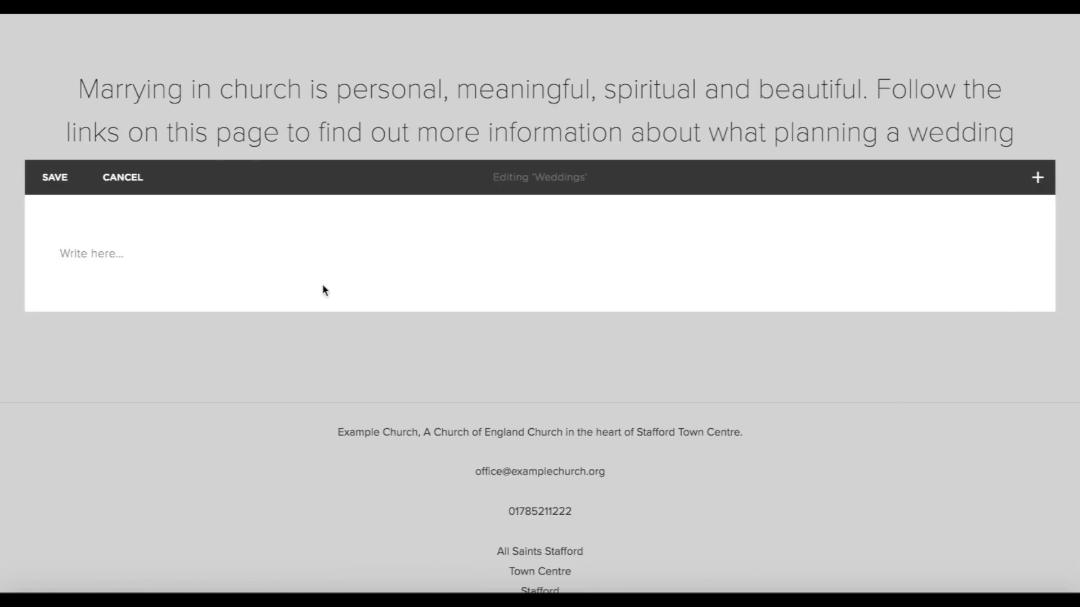
scroll(707, 373, up, 8)
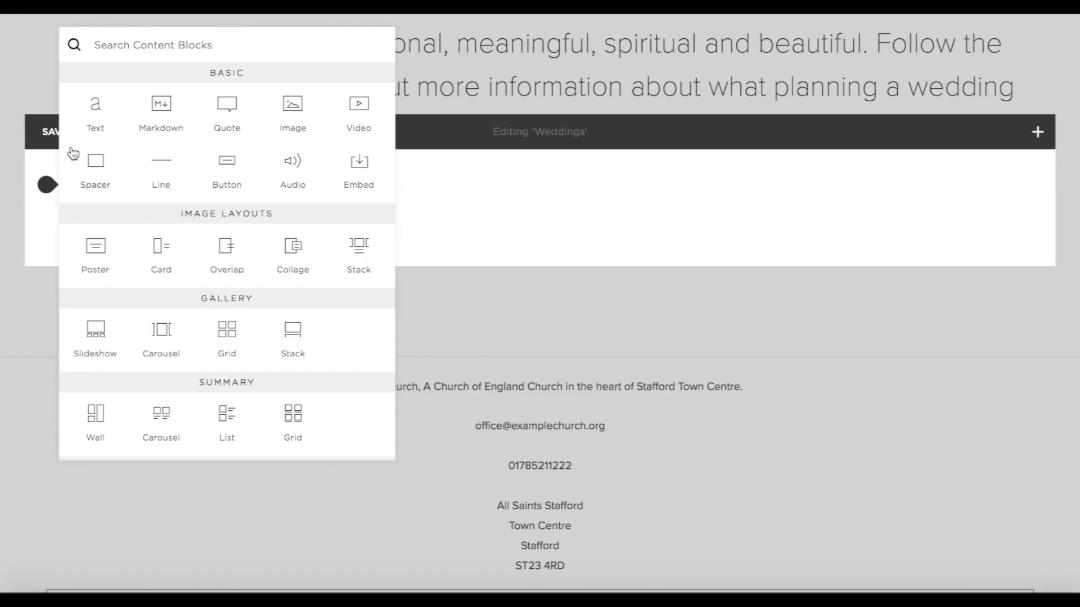
click(94, 249)
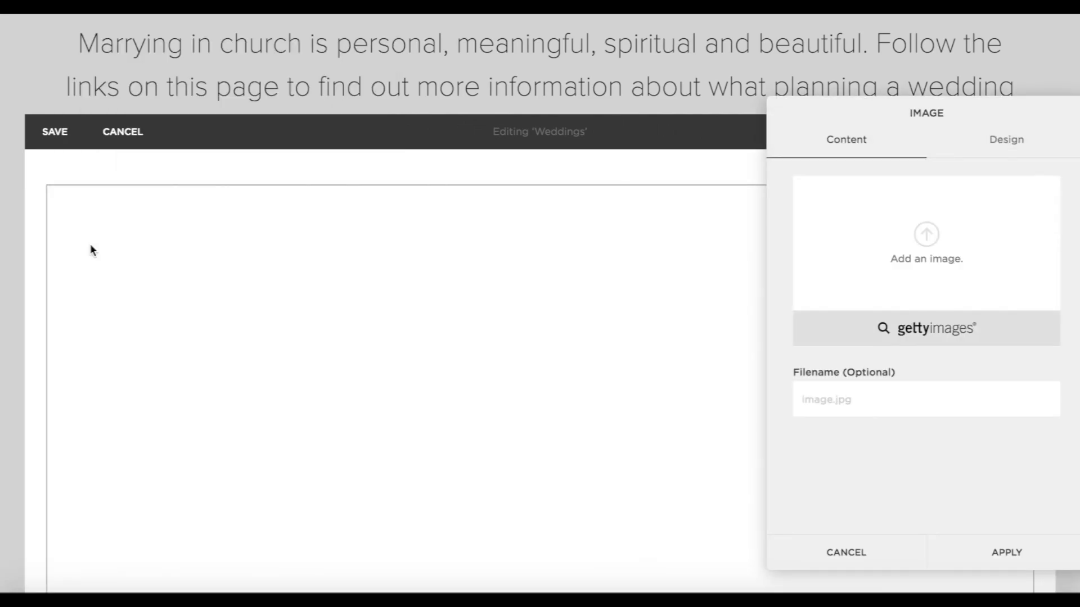
scroll(415, 436, down, 4)
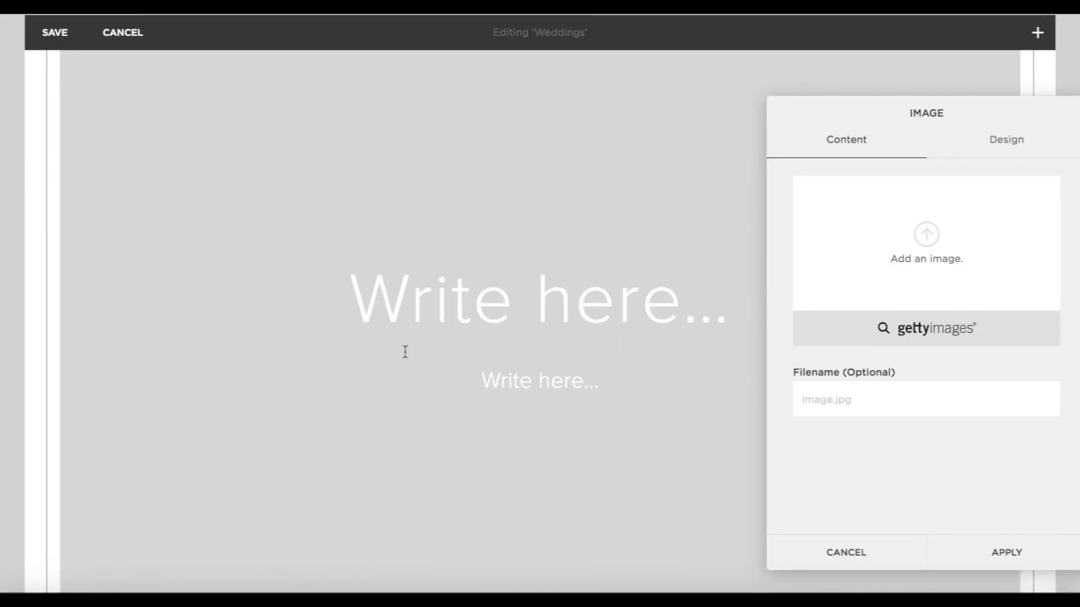
scroll(539, 428, up, 4)
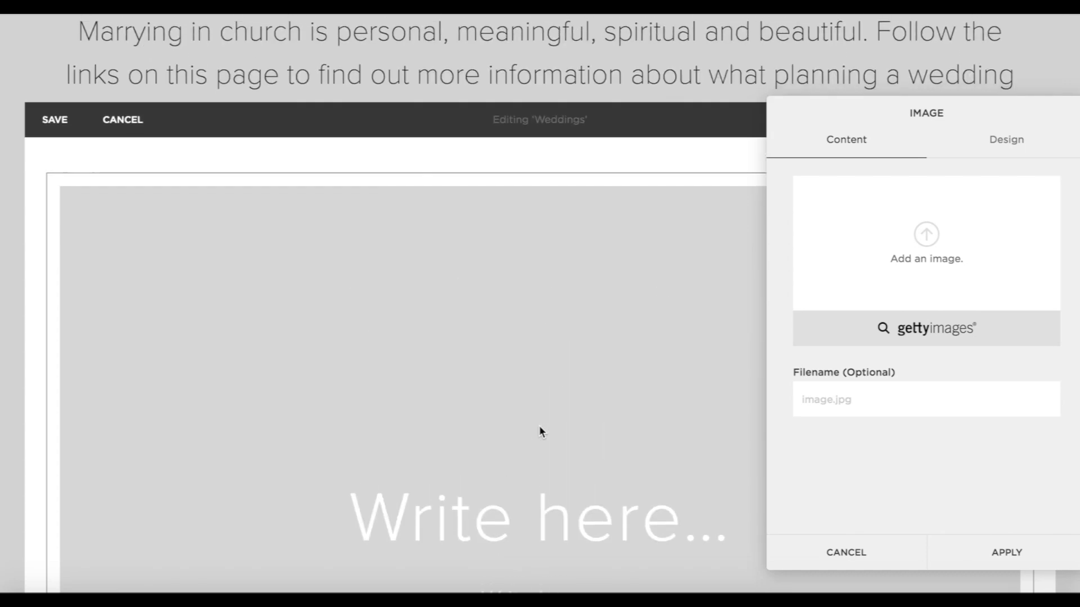
scroll(539, 427, down, 3)
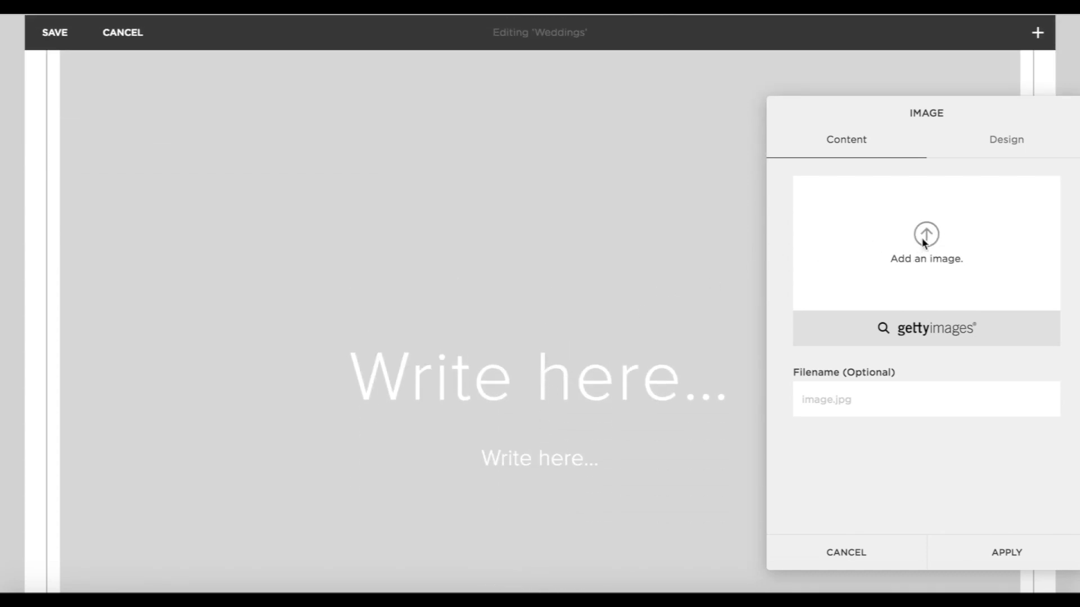
click(924, 242)
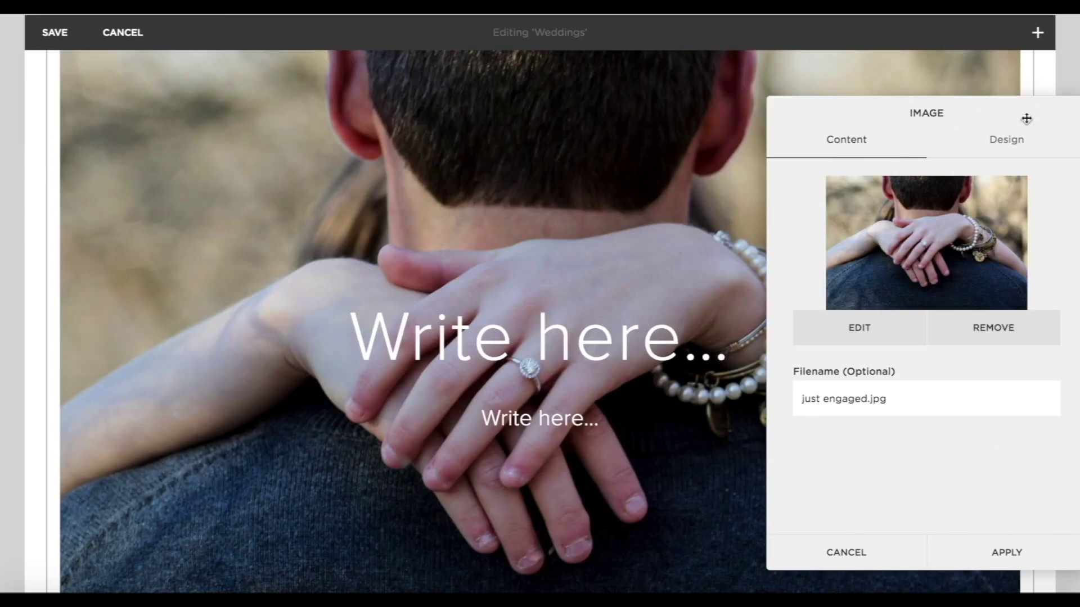
Set the poster's image link to a button labelled 'Find out more'.
click(1008, 140)
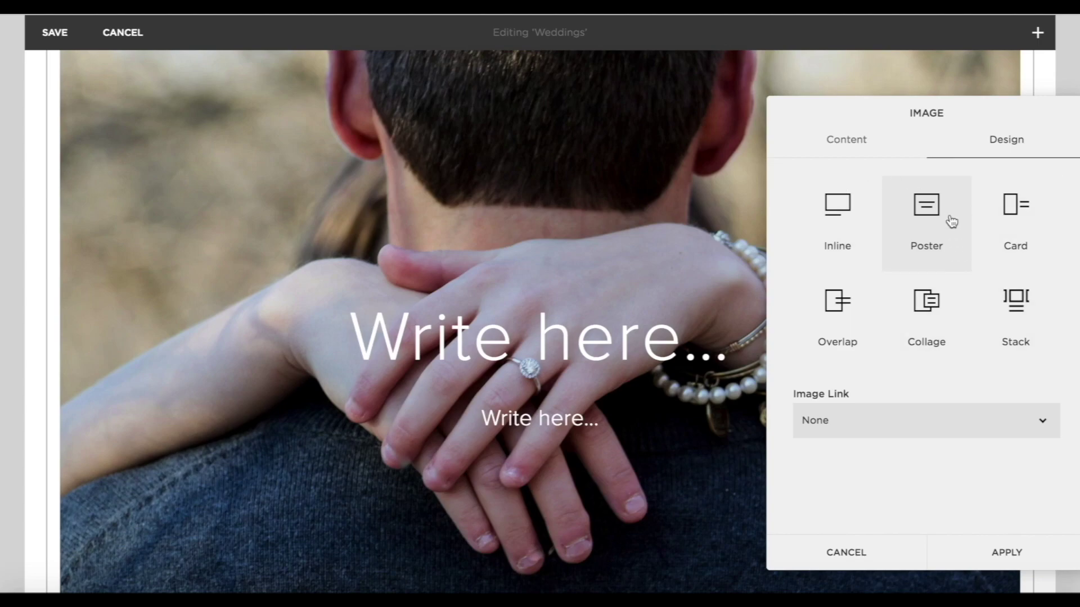
click(869, 419)
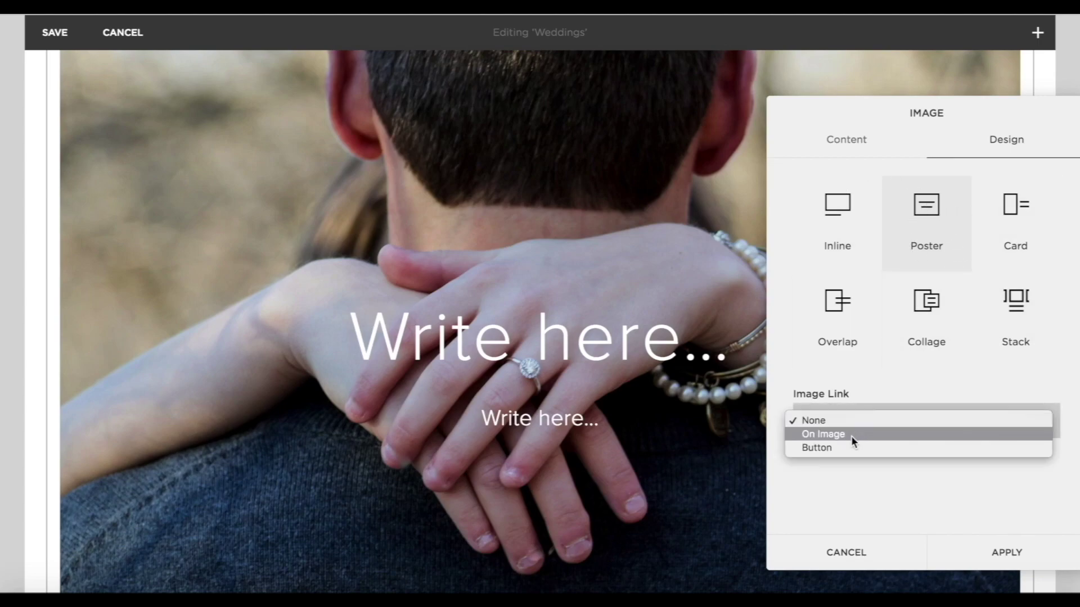
click(840, 448)
scroll(917, 440, down, 1)
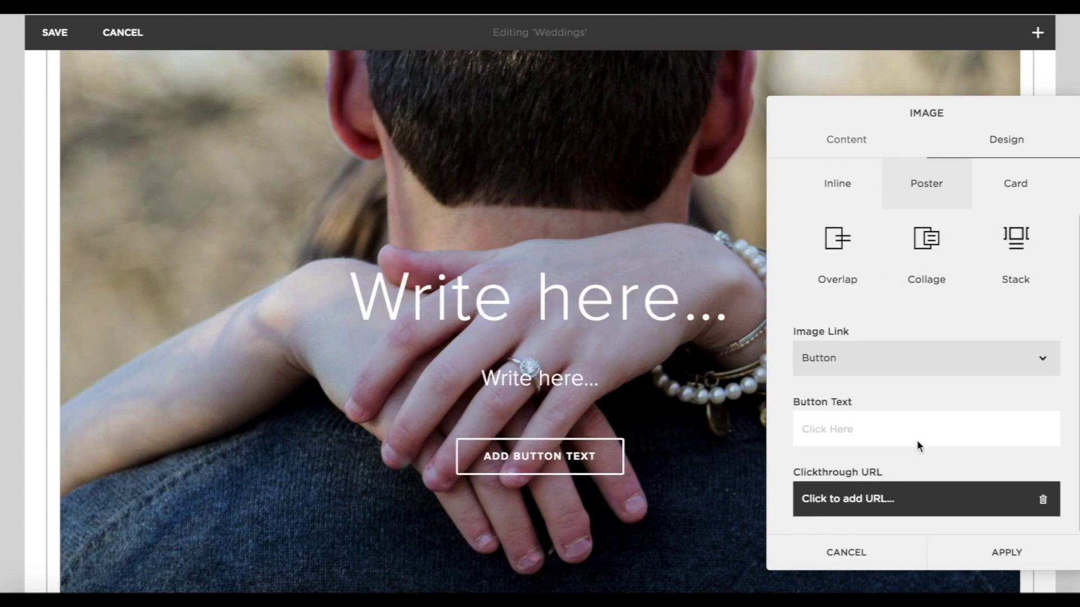
click(856, 430)
text(Find)
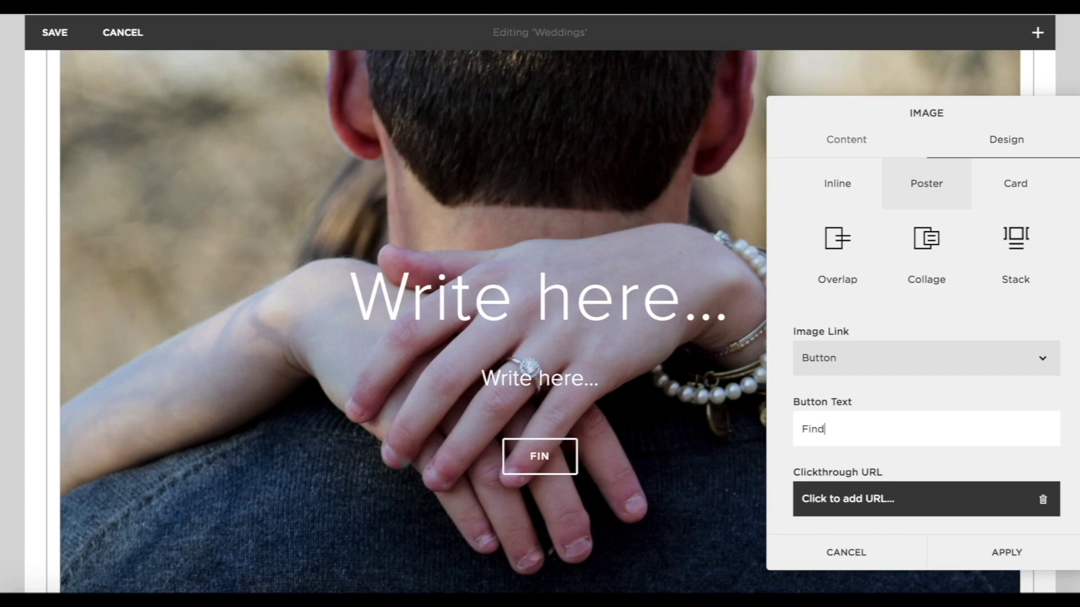
text( out more)
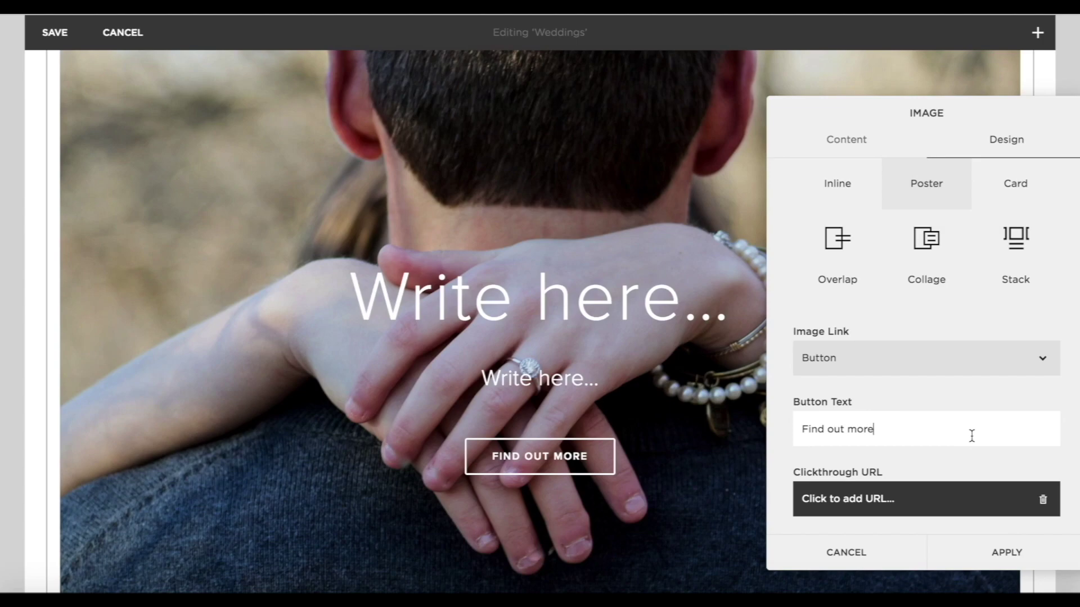
click(855, 501)
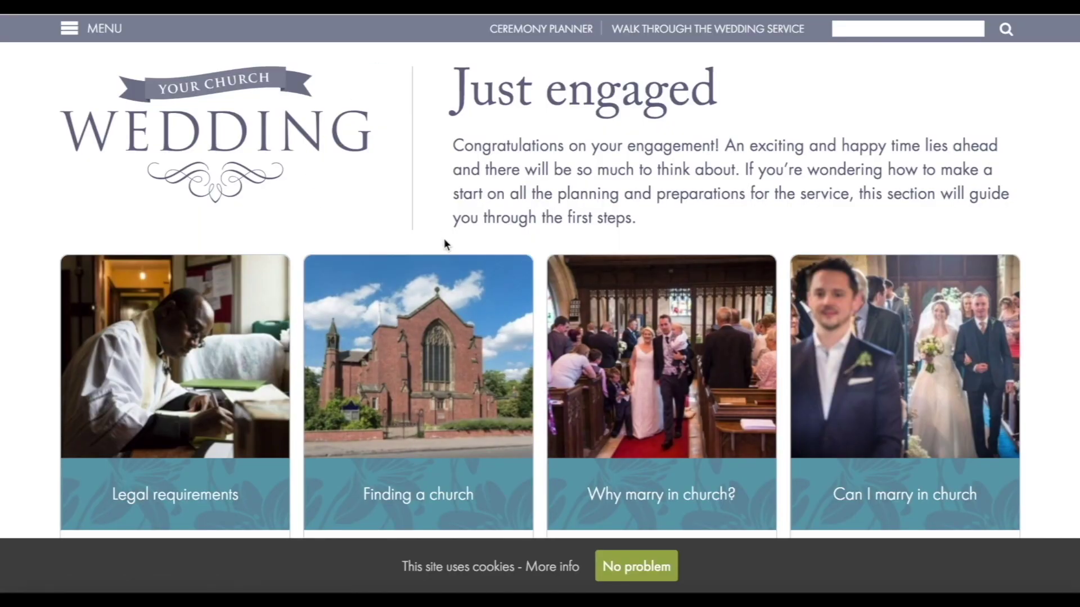
Paste the yourchurchwedding.org Just engaged page address as the button's external URL.
scroll(444, 244, down, 3)
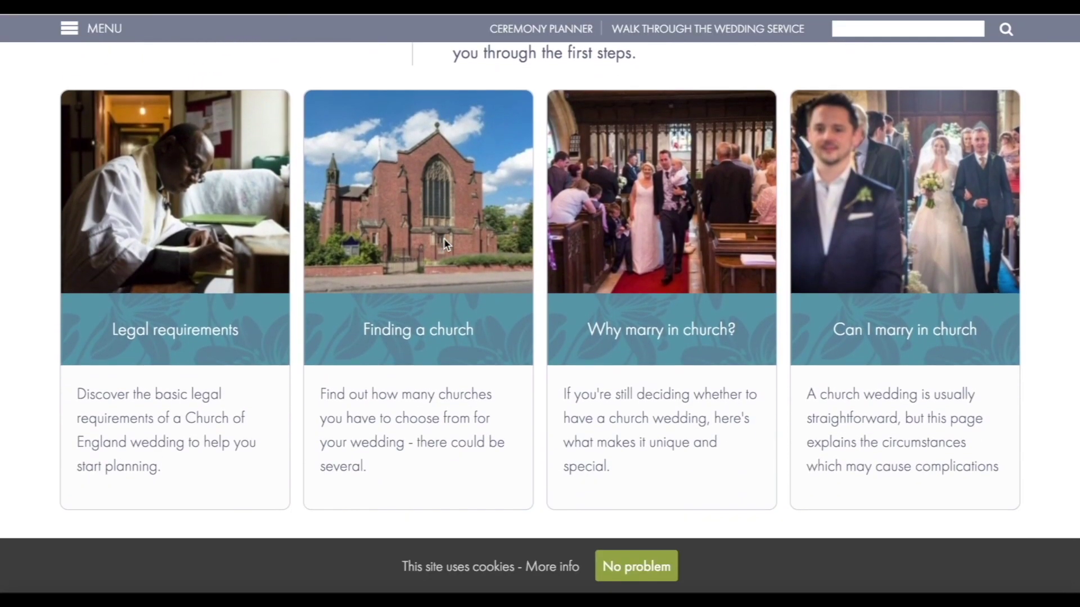
scroll(443, 238, up, 3)
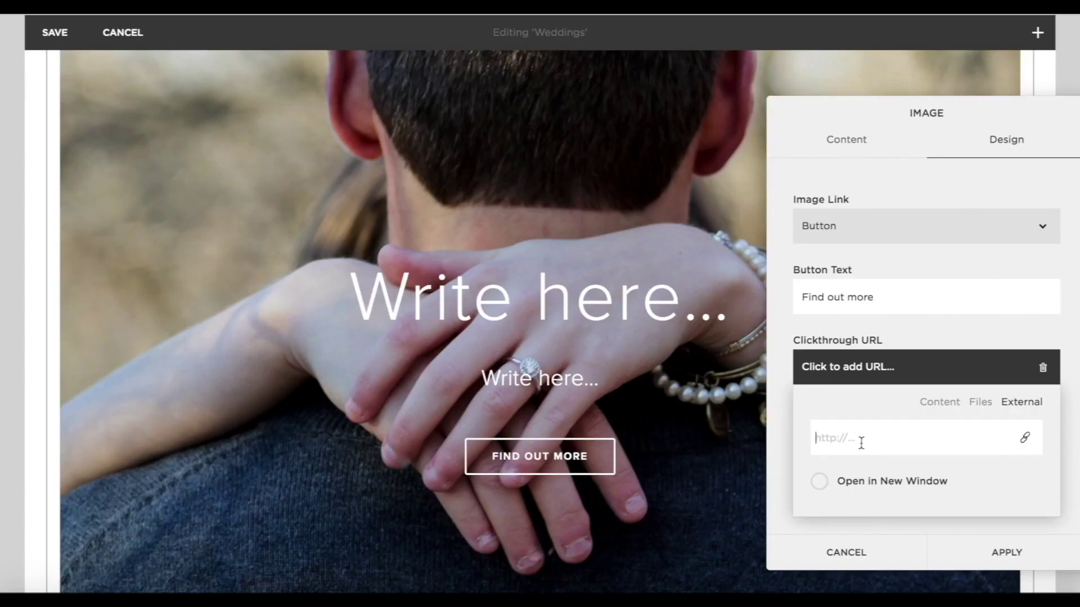
text(https://www.yourchurchwedding.org/section/just-engaged/)
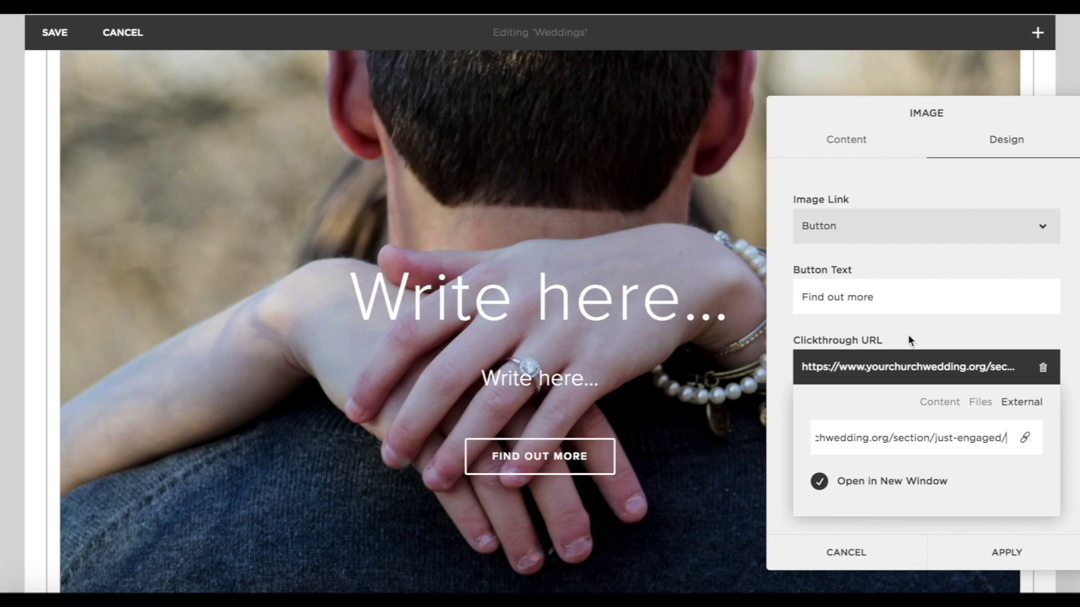
Apply the hands photo's button link and title that poster 'Just Engaged'.
click(1009, 557)
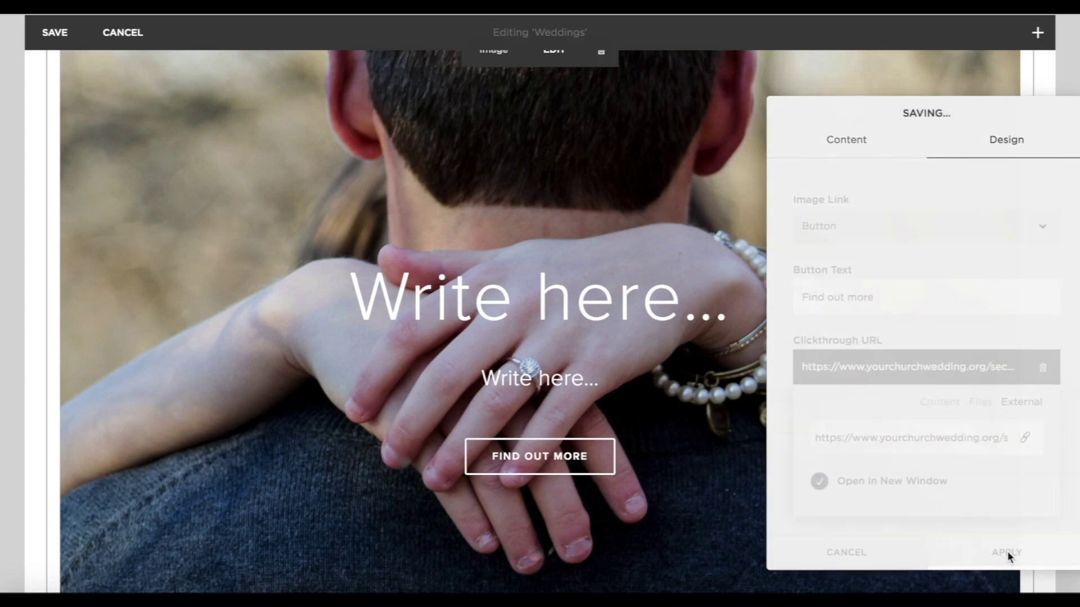
click(512, 297)
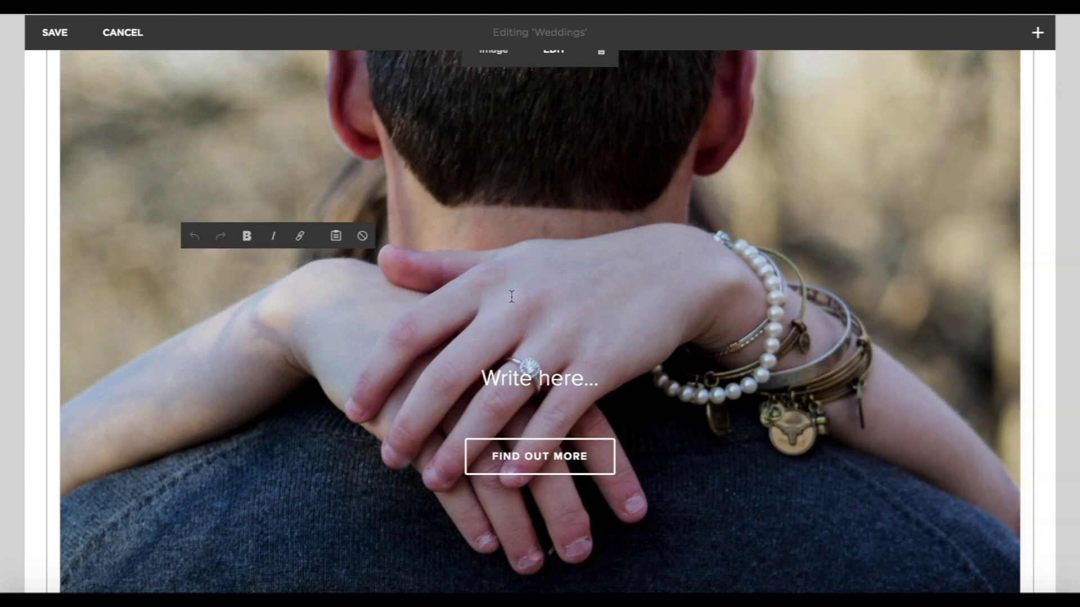
text(Just Engaged)
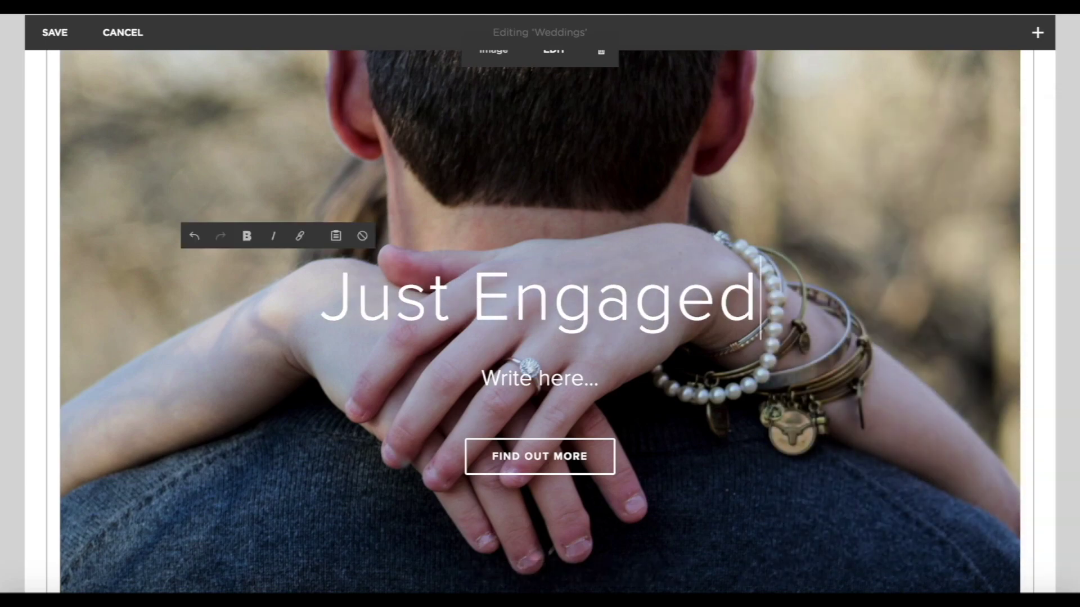
scroll(1051, 394, down, 6)
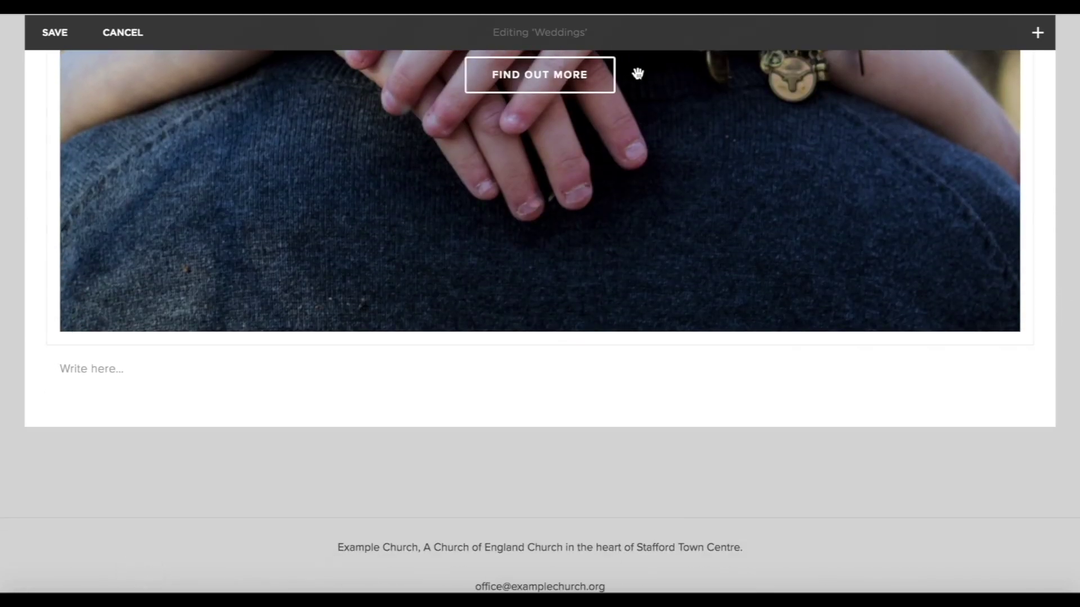
scroll(636, 72, up, 8)
scroll(494, 434, down, 4)
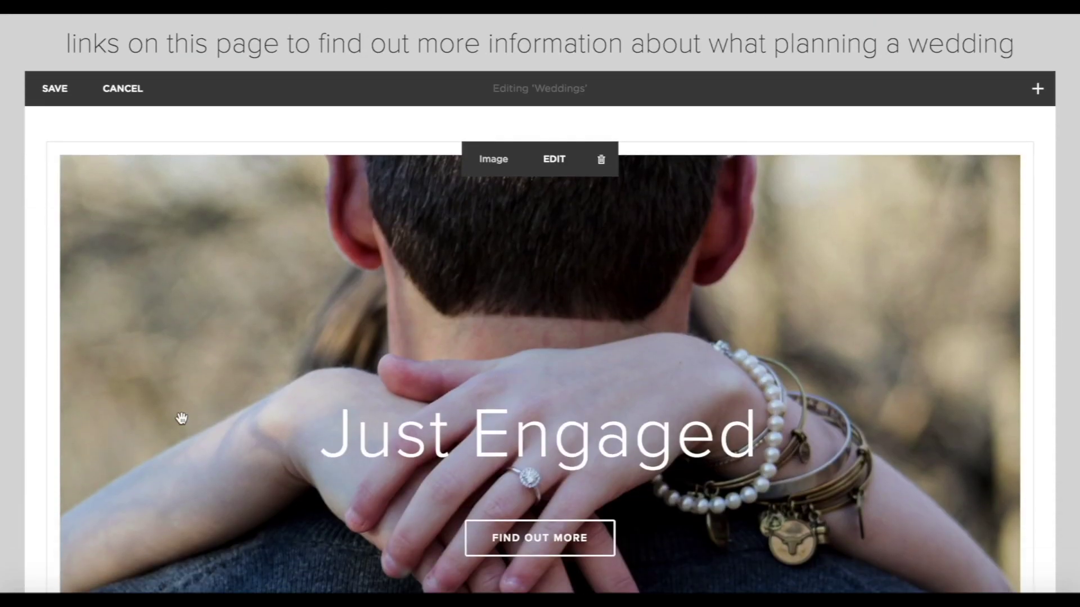
scroll(621, 444, down, 7)
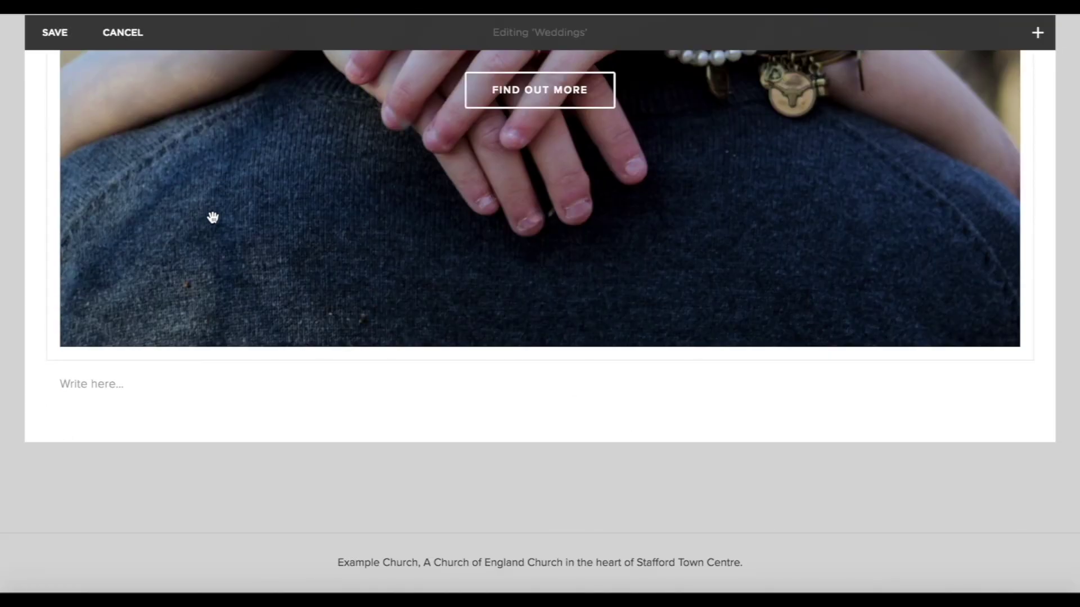
scroll(212, 217, up, 3)
scroll(212, 217, down, 3)
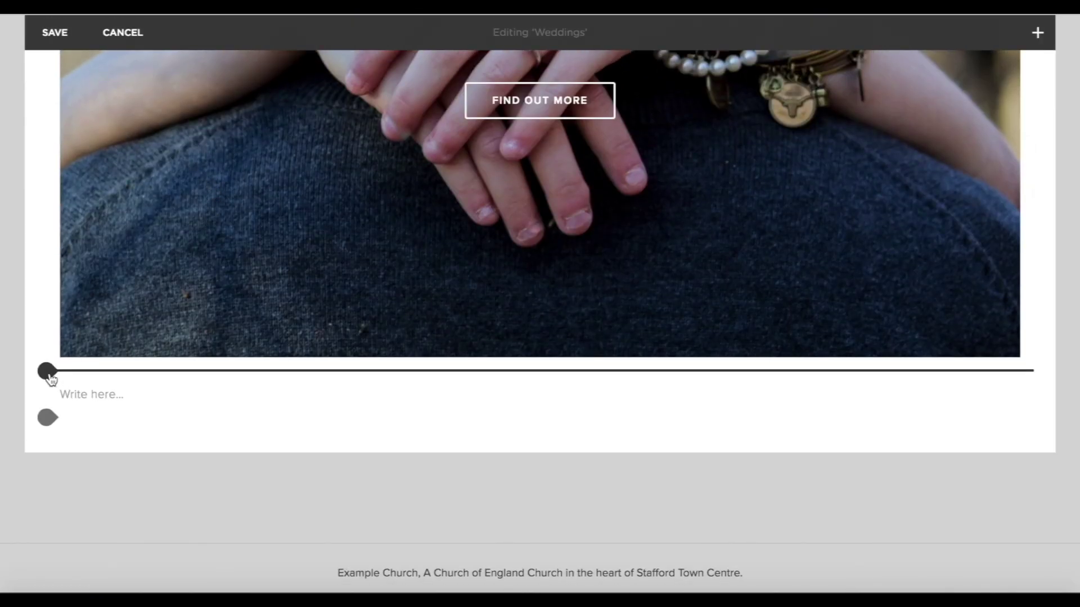
Insert a new Poster block with the planning your ceremony.jpg photo.
click(47, 371)
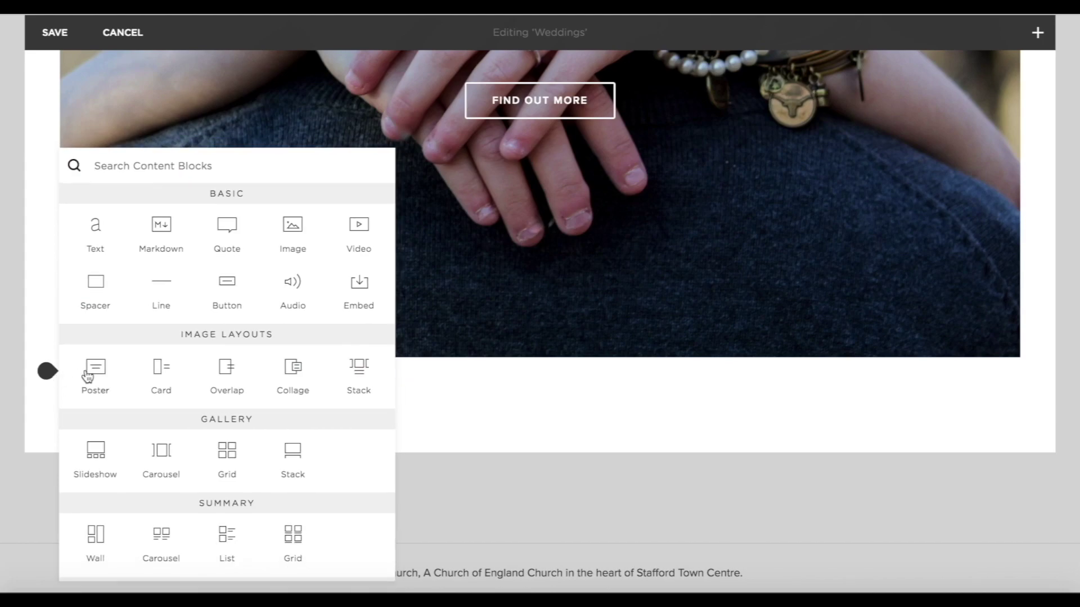
click(102, 375)
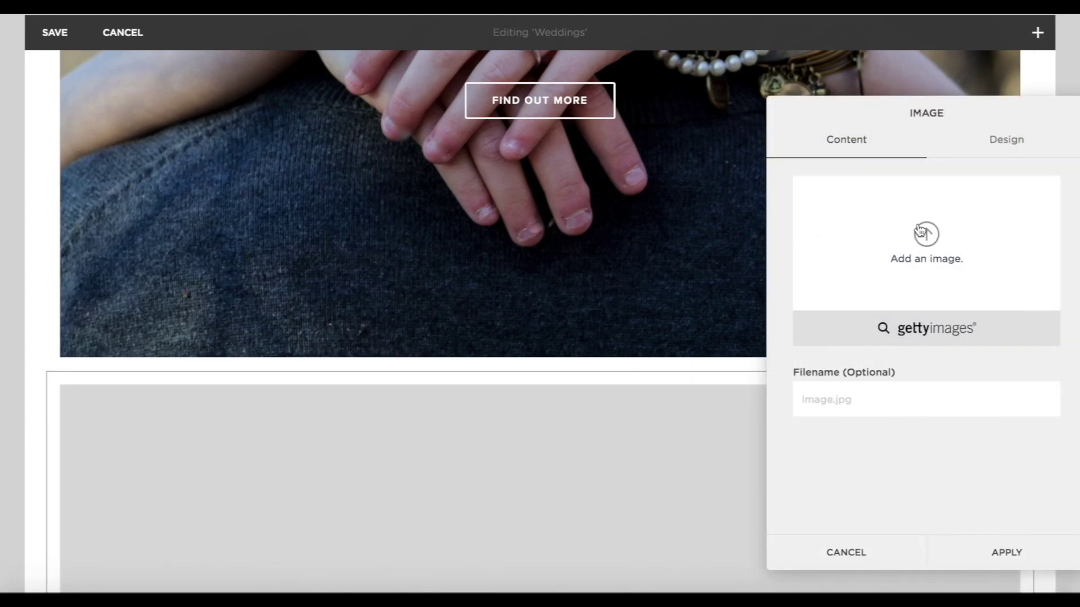
click(921, 231)
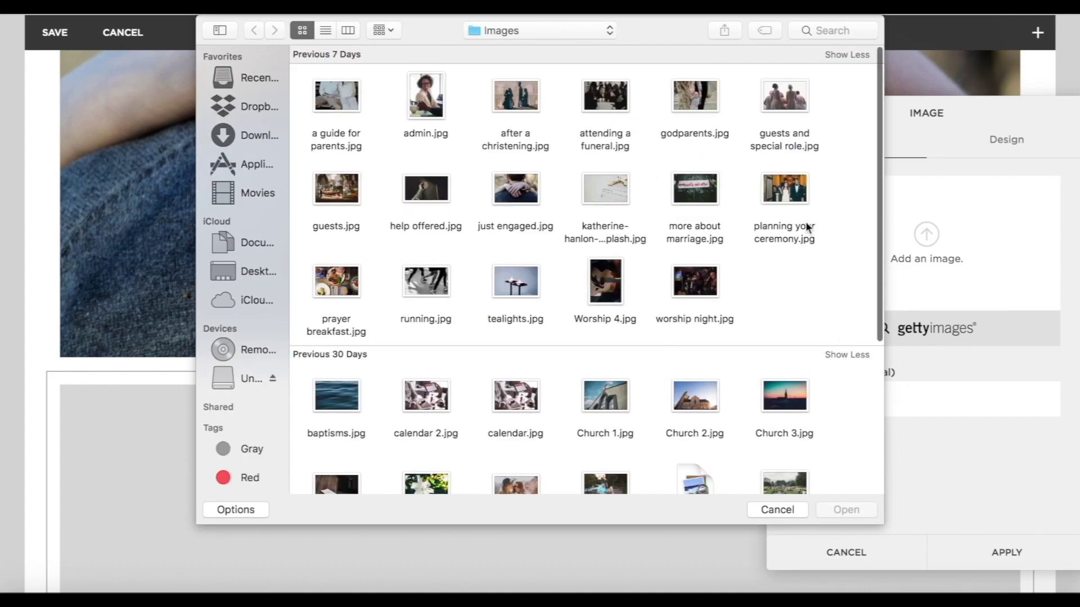
double_click(796, 189)
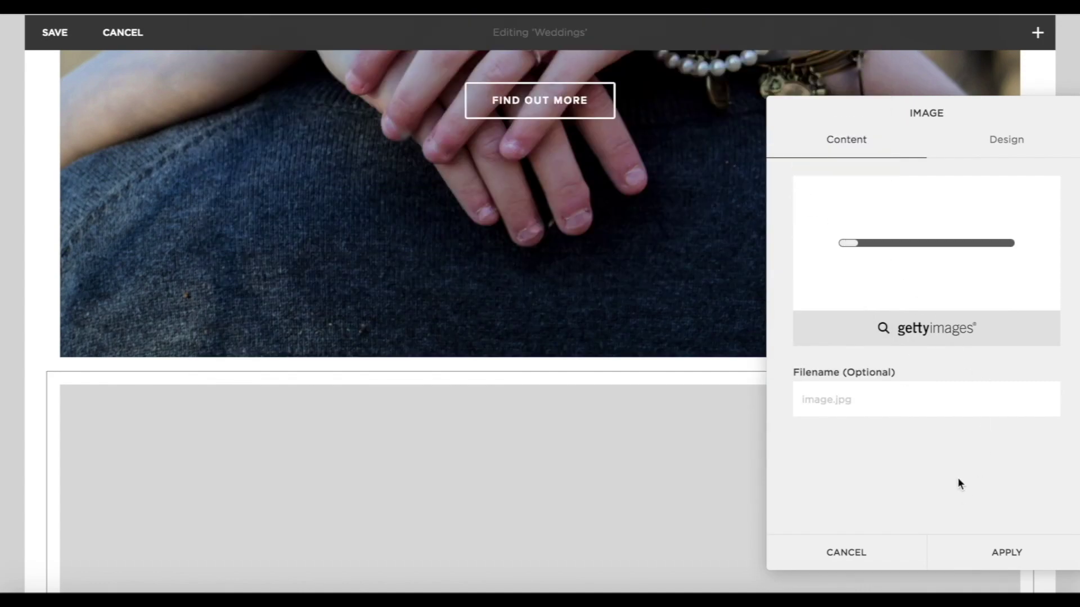
scroll(484, 445, down, 5)
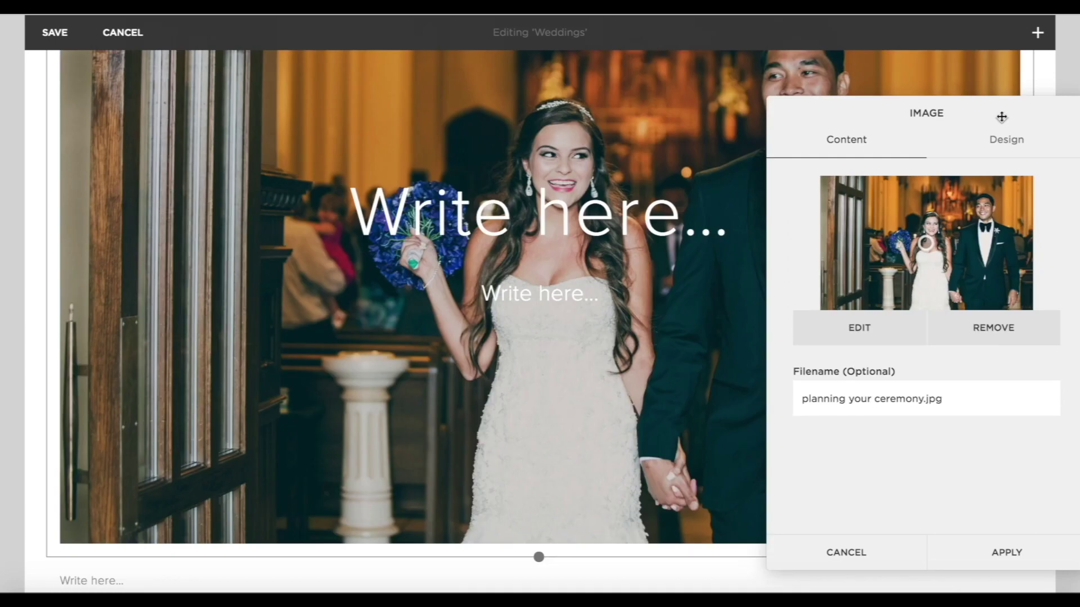
Give the poster a find out more button linking to the pasted wedding-site page, and apply.
click(1017, 141)
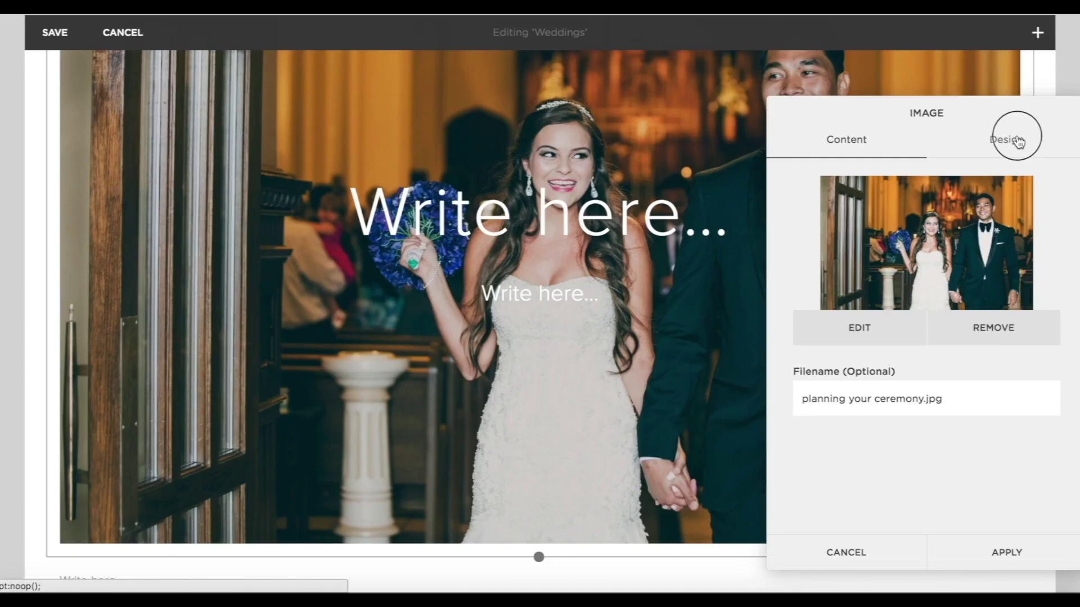
click(903, 418)
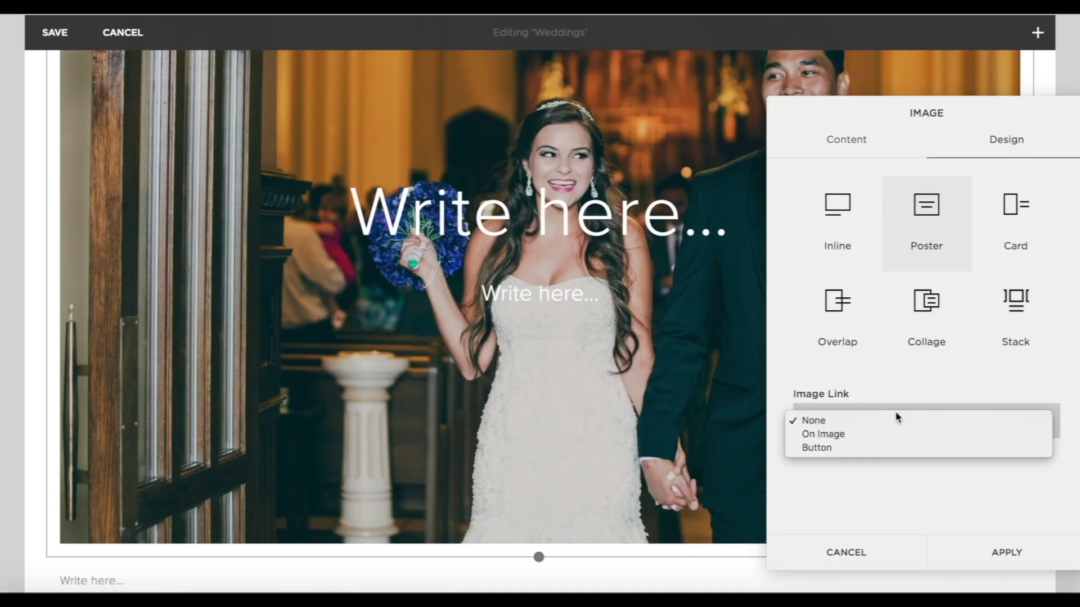
click(868, 449)
click(813, 487)
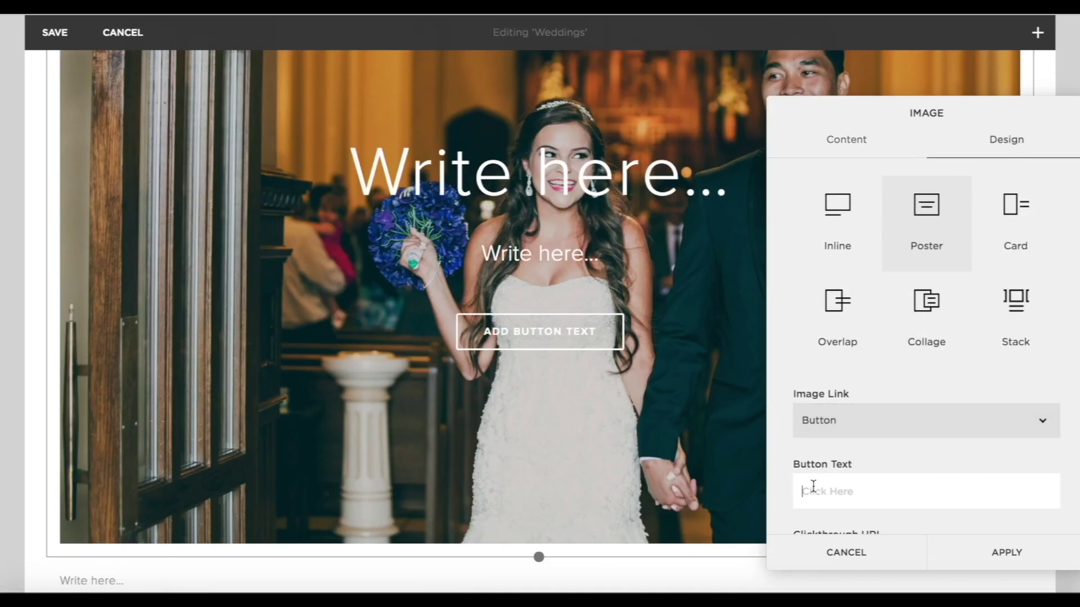
text(find out more)
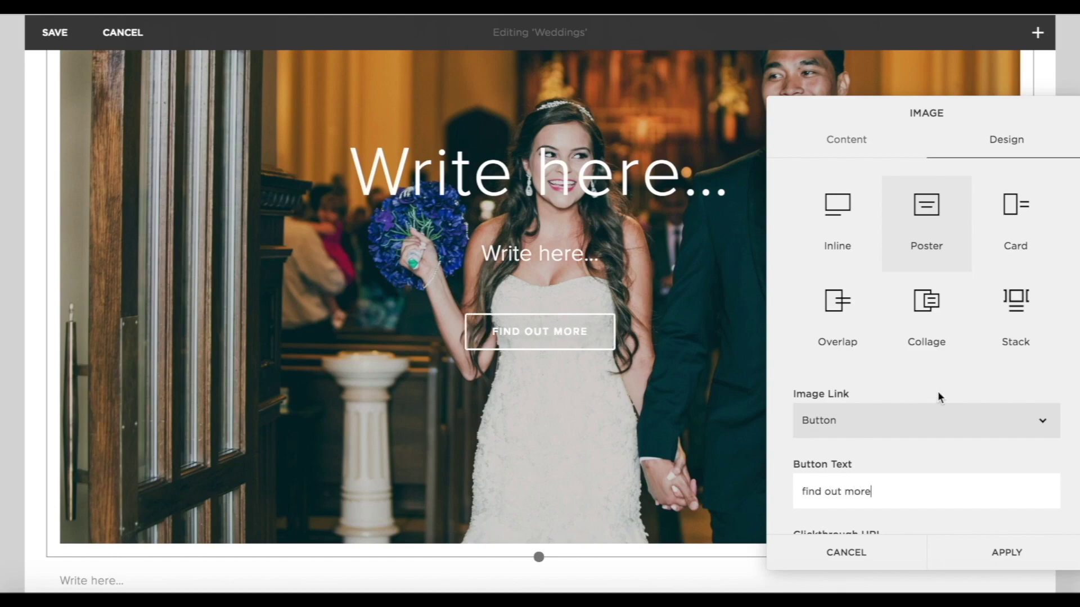
scroll(940, 405, down, 2)
click(856, 499)
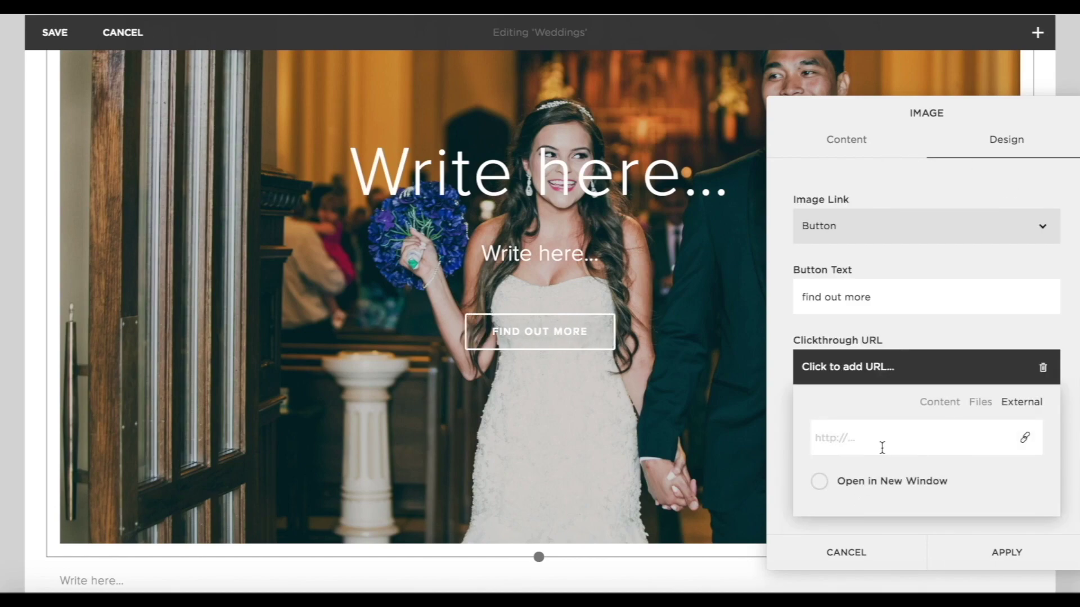
text(https://www.yourchurchwedding.org/section/planning-your-ceremony/)
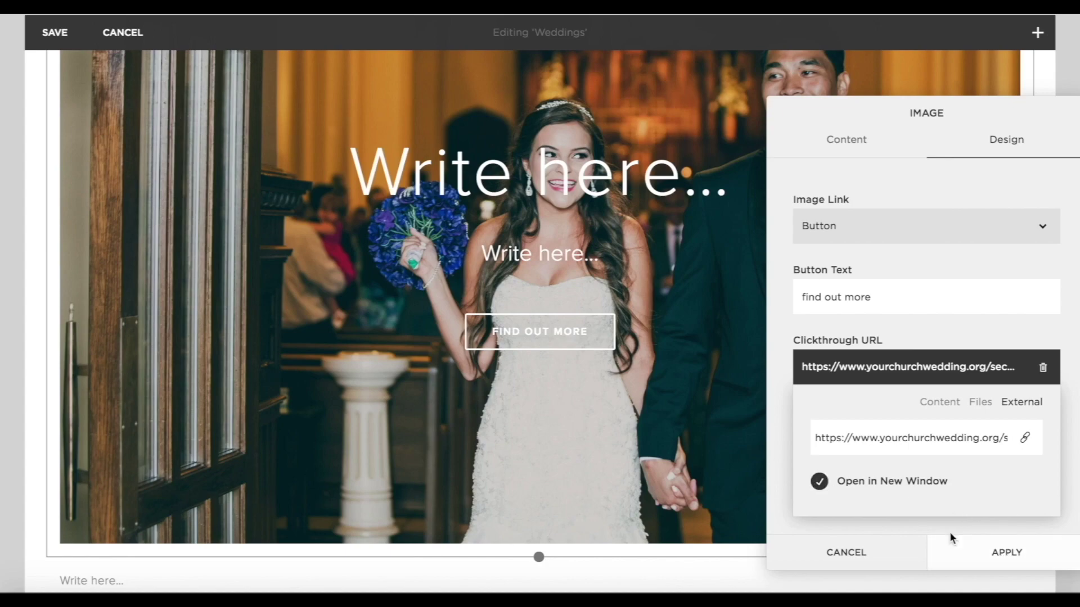
click(989, 563)
Type the poster heading 'Planning Your Ceremony', fixing the capitalisation typo.
click(617, 173)
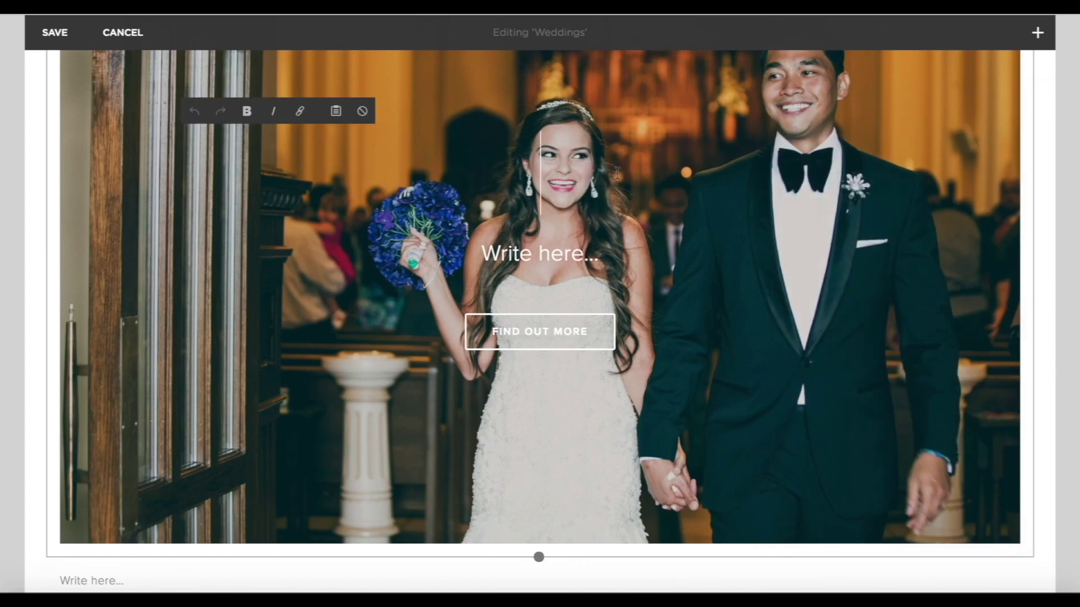
text(Planning YOu)
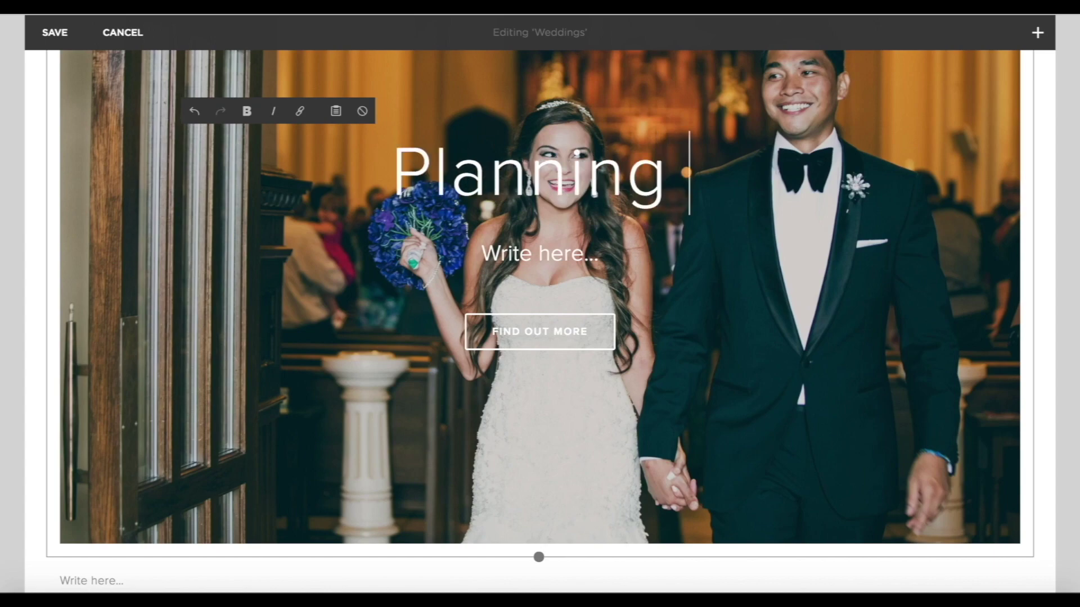
key(BackSpace)
key(BackSpace)
text(our )
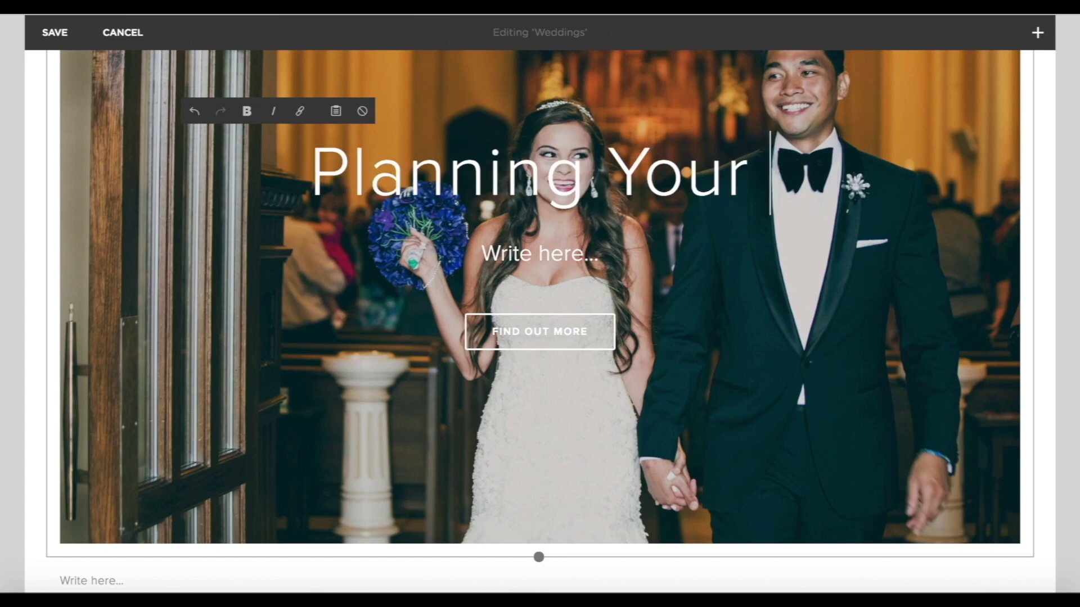
text(Ceremony)
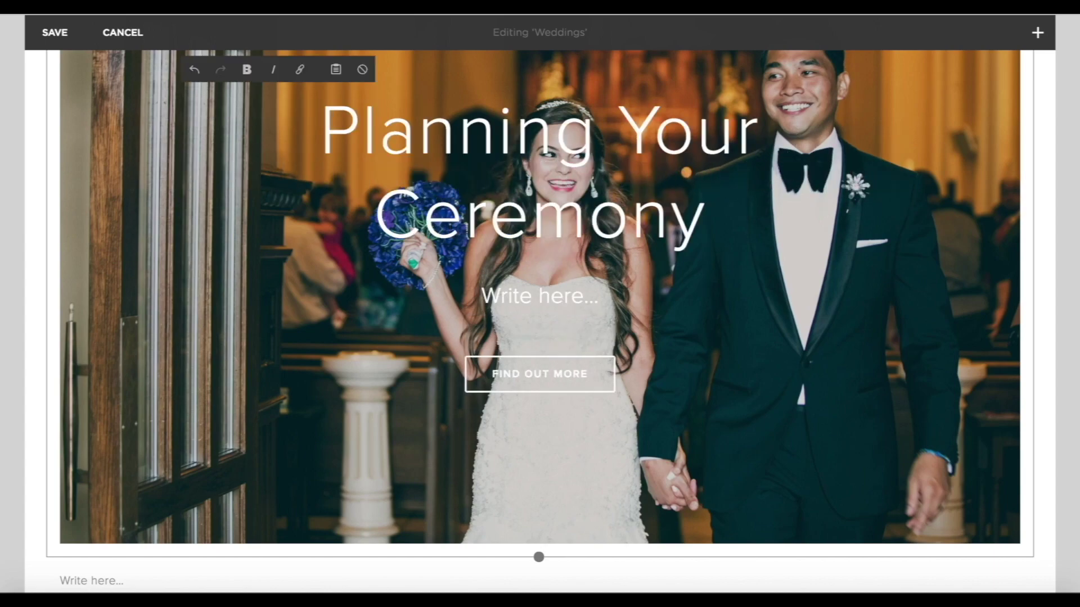
Place the ceremony poster beside Just Engaged and shorten both to matching heights.
scroll(795, 501, up, 6)
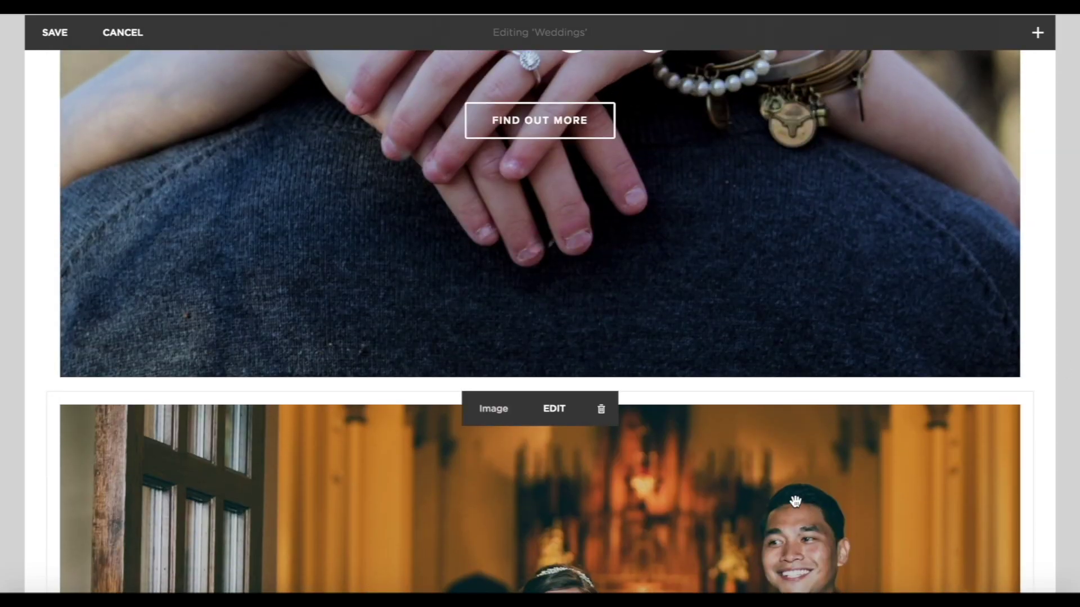
drag(818, 393, 855, 246)
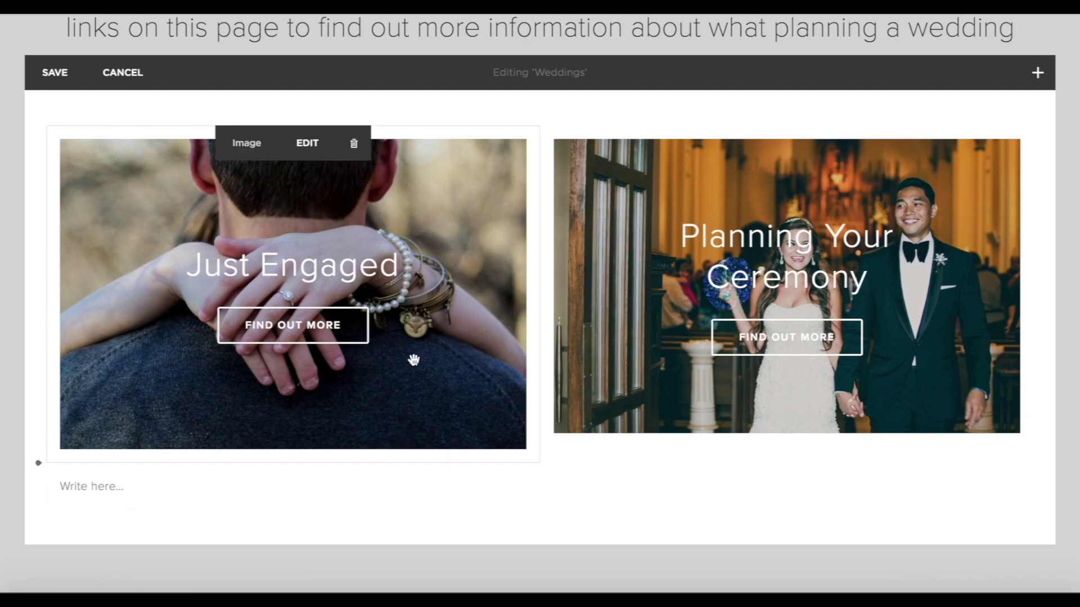
drag(292, 461, 301, 323)
click(814, 446)
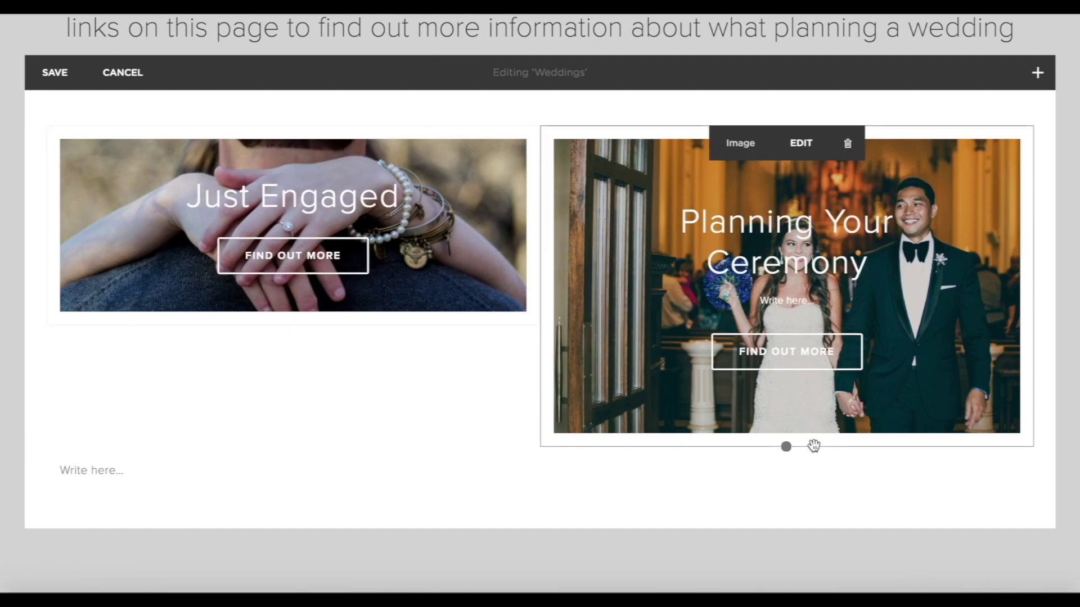
drag(786, 449, 784, 327)
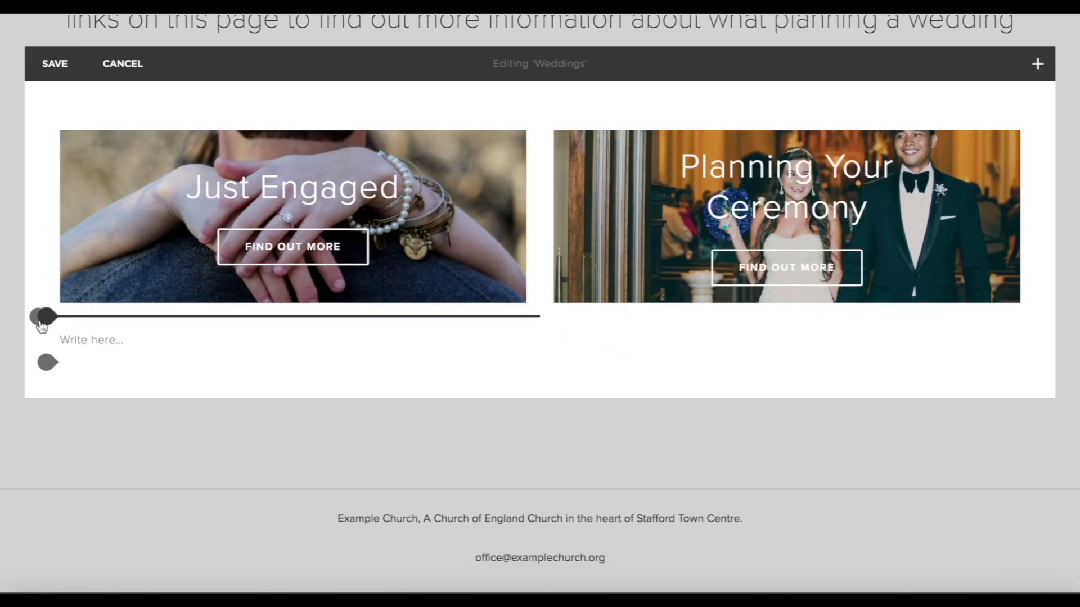
Insert a divider Line block beneath the two posters.
drag(41, 326, 34, 322)
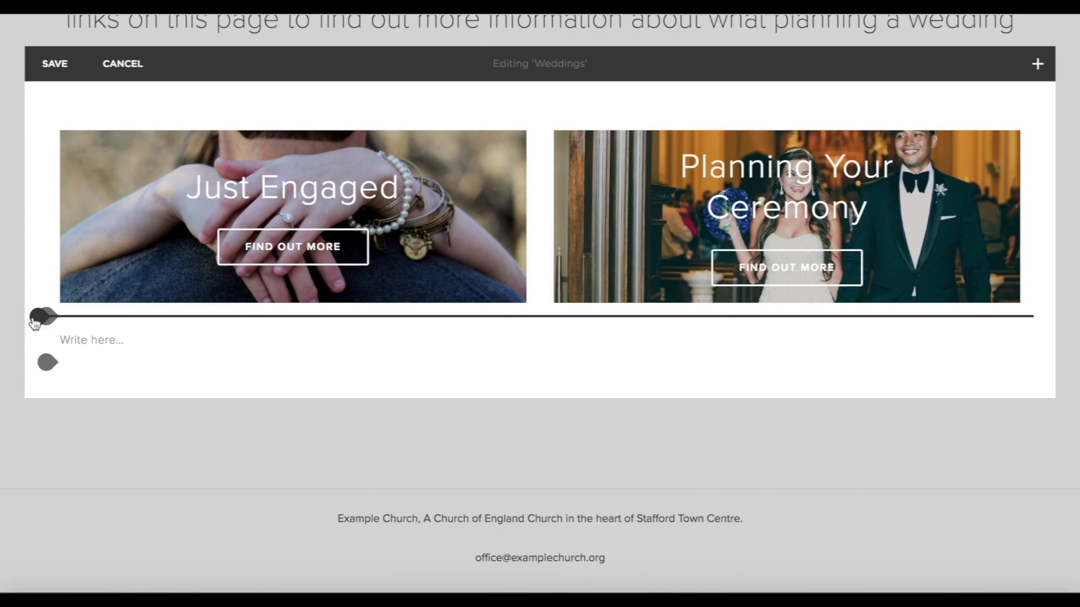
click(36, 318)
click(153, 243)
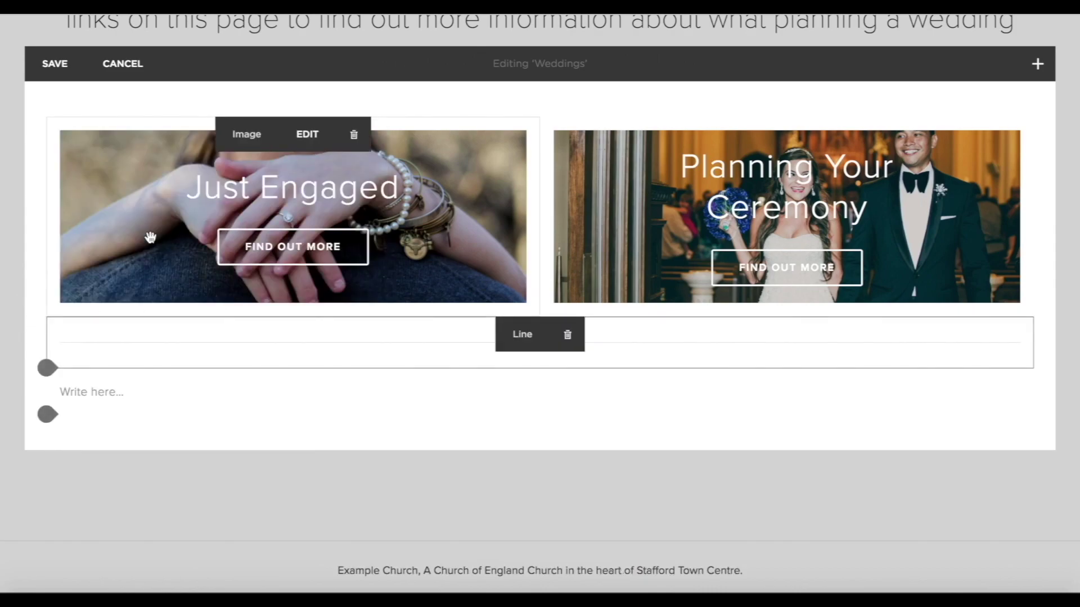
scroll(135, 382, down, 1)
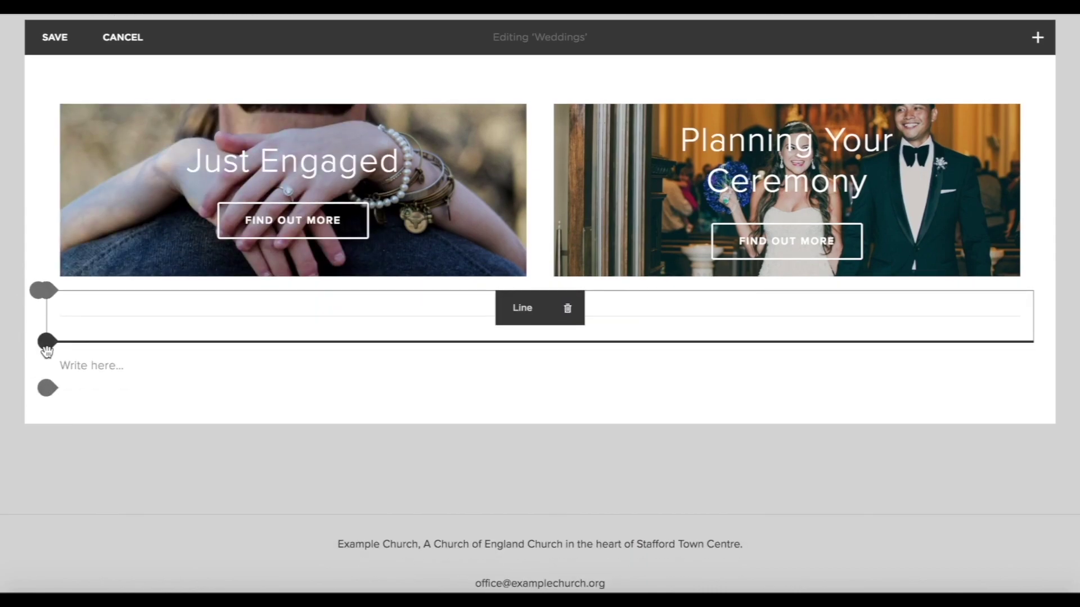
scroll(39, 337, down, 2)
Insert another Poster block with the guests and special role.jpg photo.
click(48, 245)
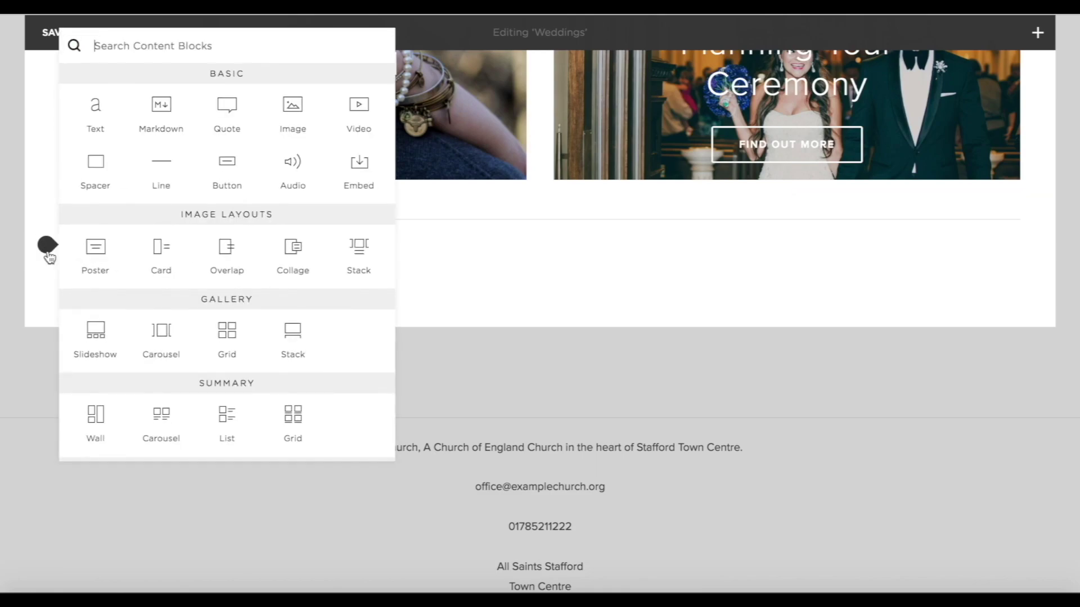
click(96, 249)
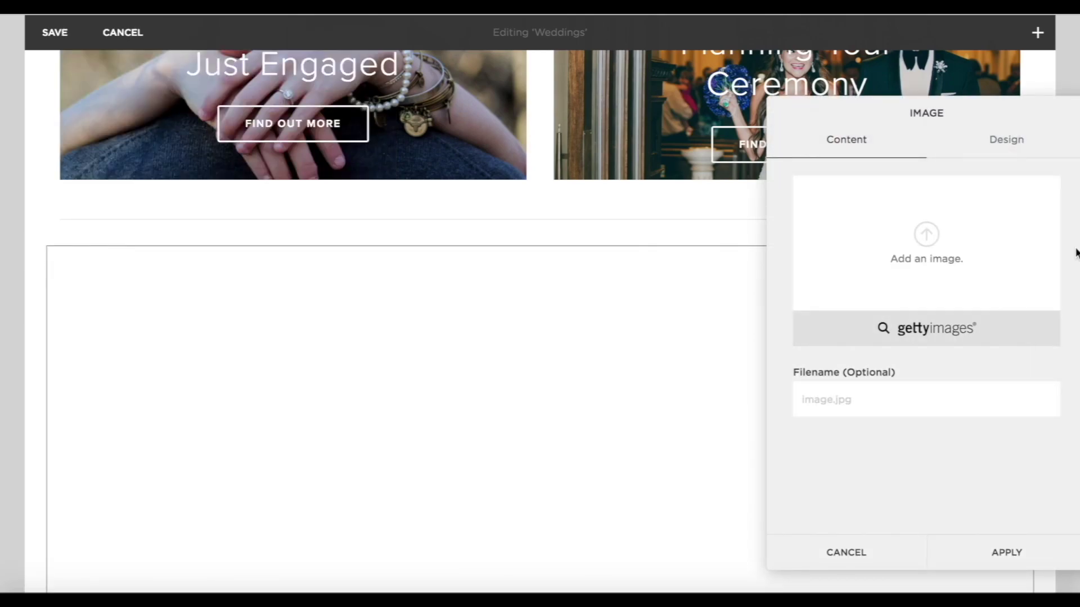
drag(1076, 253, 982, 227)
Add a button linking to the guests-and-special-roles page, opening in a new window.
click(998, 139)
click(869, 419)
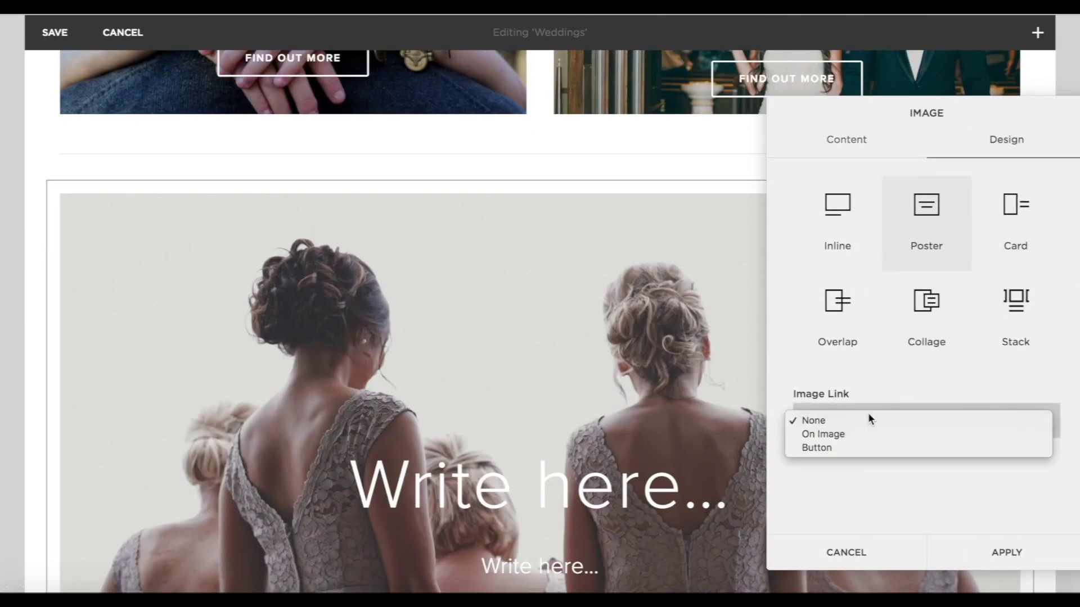
click(848, 447)
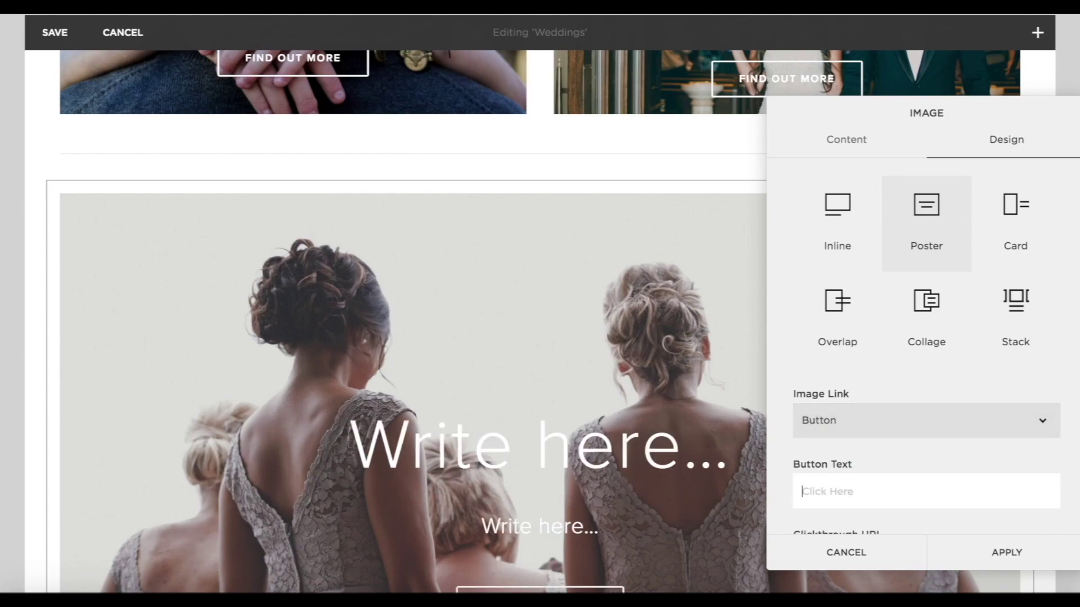
scroll(922, 337, down, 1)
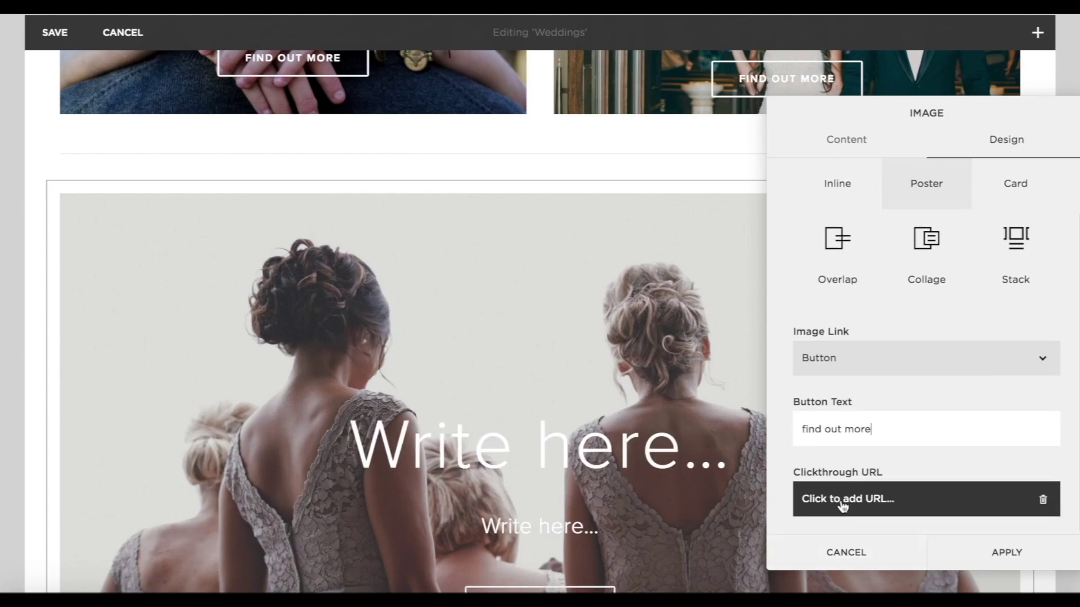
click(842, 500)
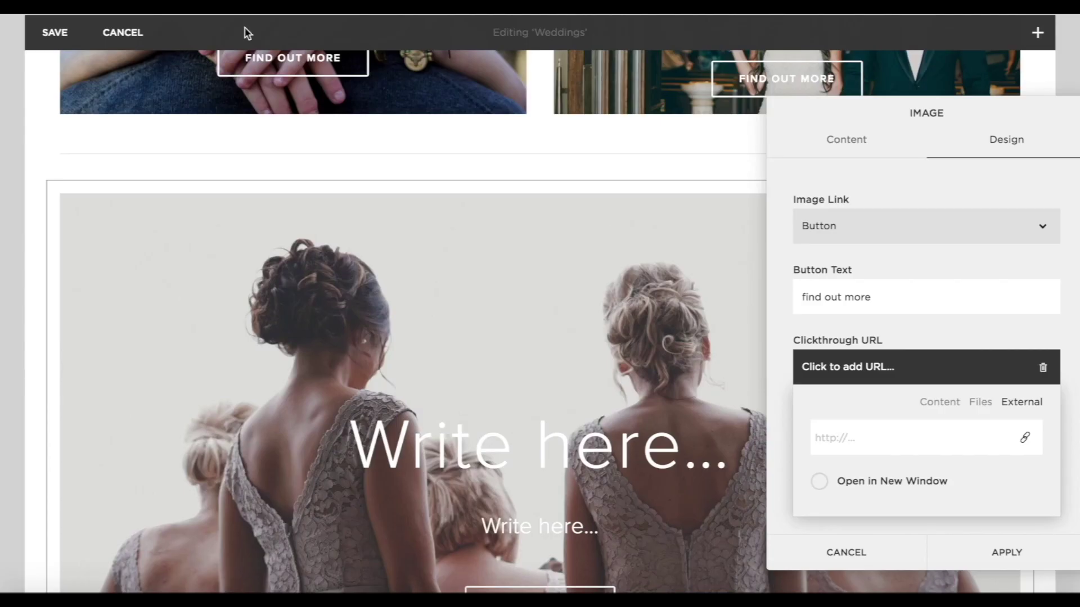
text(https://www.yourchurchwedding.org/section/guests-and-special-roles/)
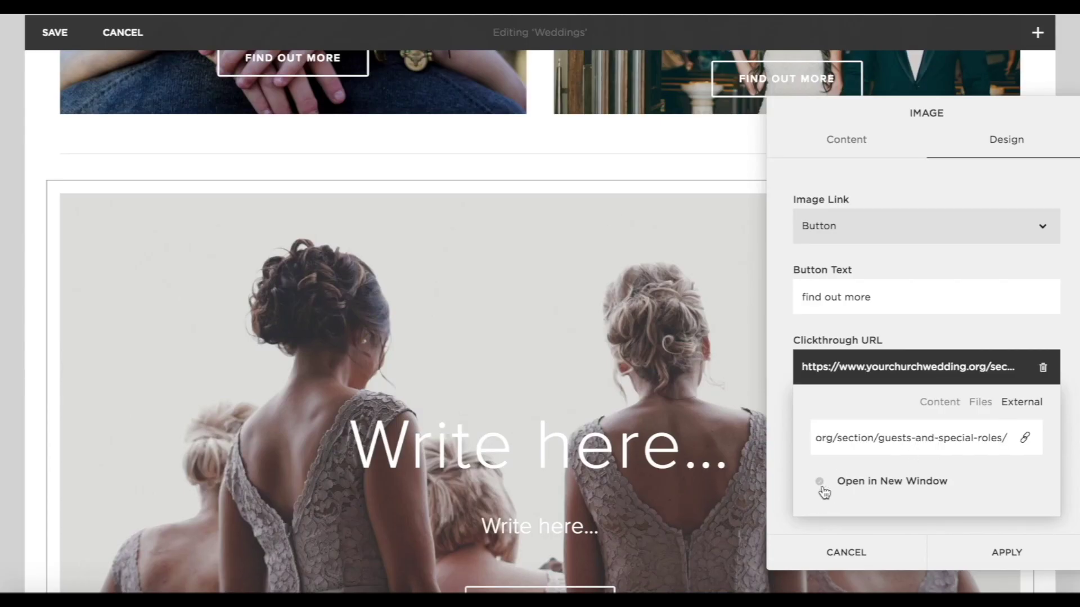
click(823, 488)
click(1007, 554)
Title the bridesmaids poster 'Guests & Special Roles'.
scroll(1007, 559, down, 3)
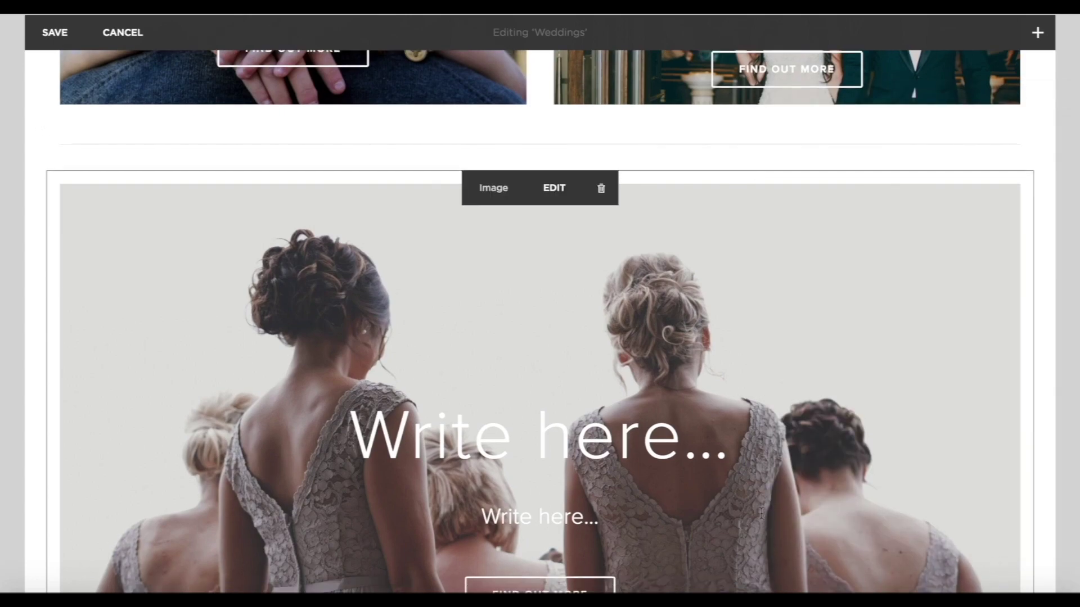
click(553, 354)
text(Guests)
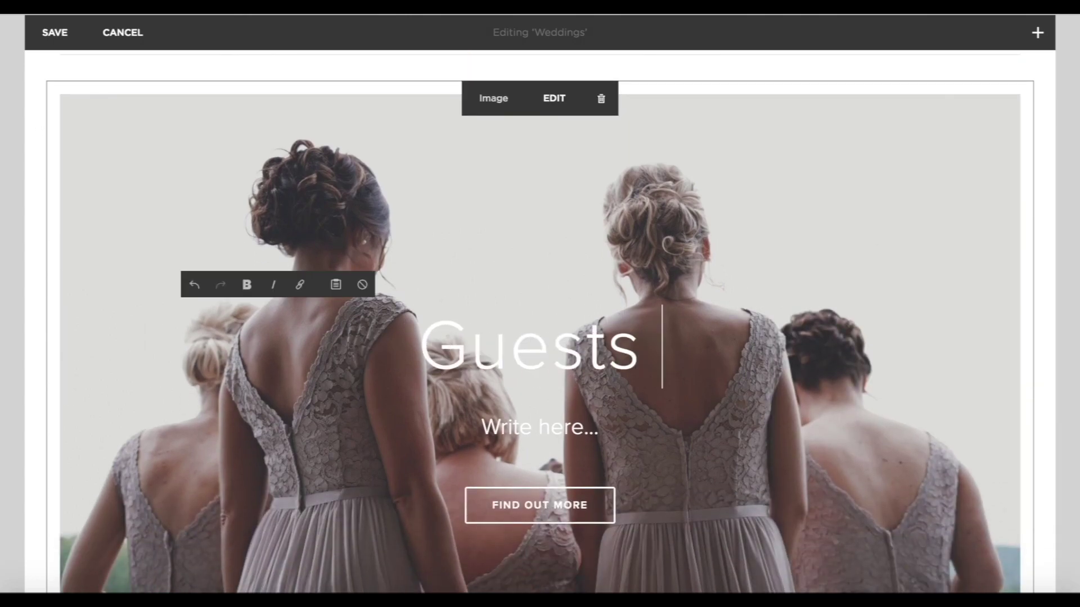
text( & Special)
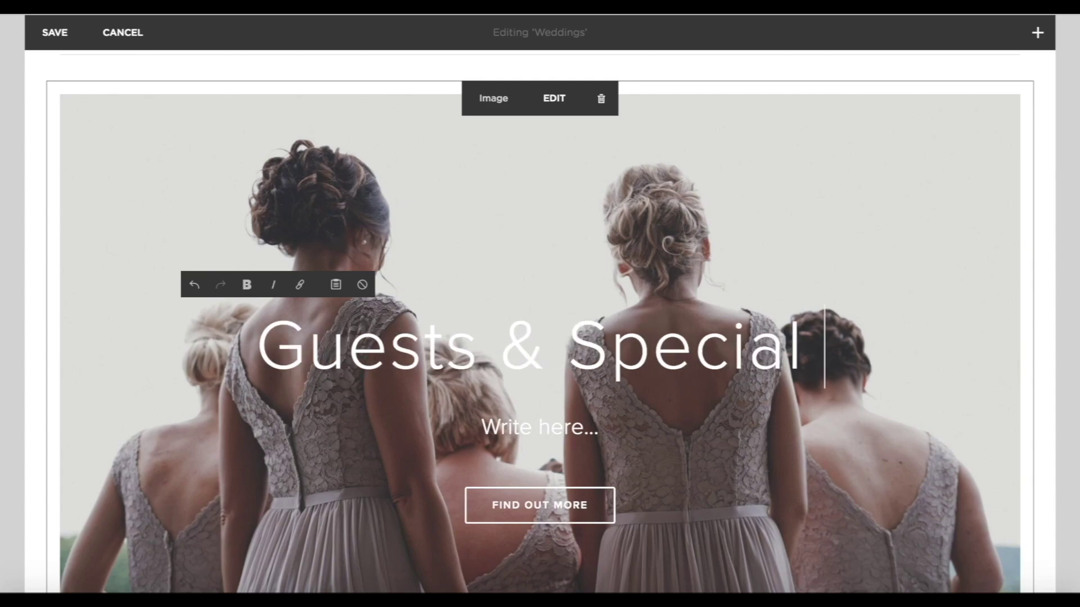
text( Roles)
click(1060, 465)
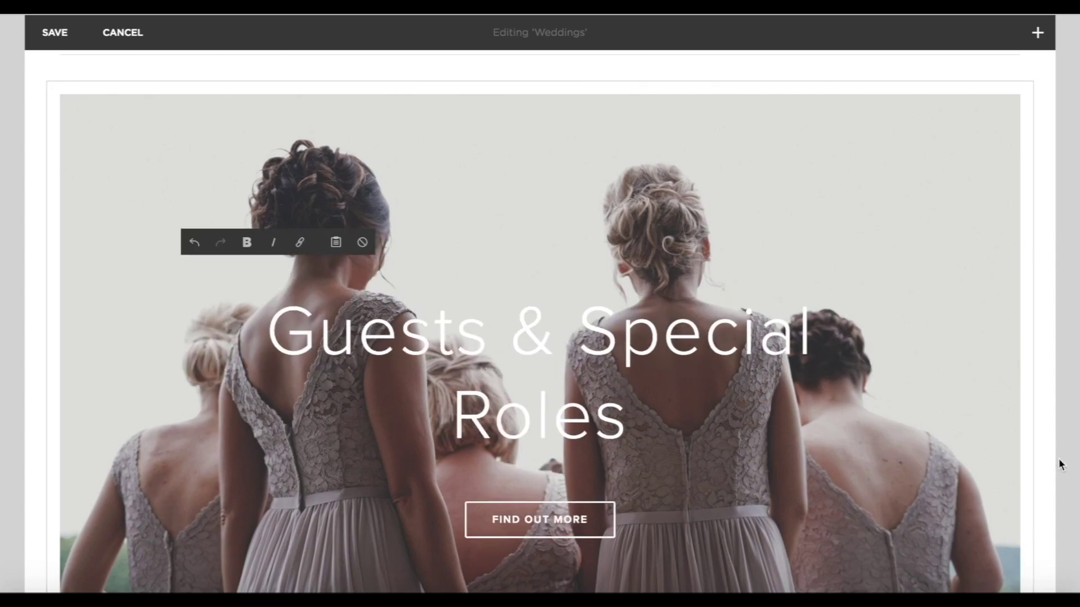
scroll(568, 243, down, 5)
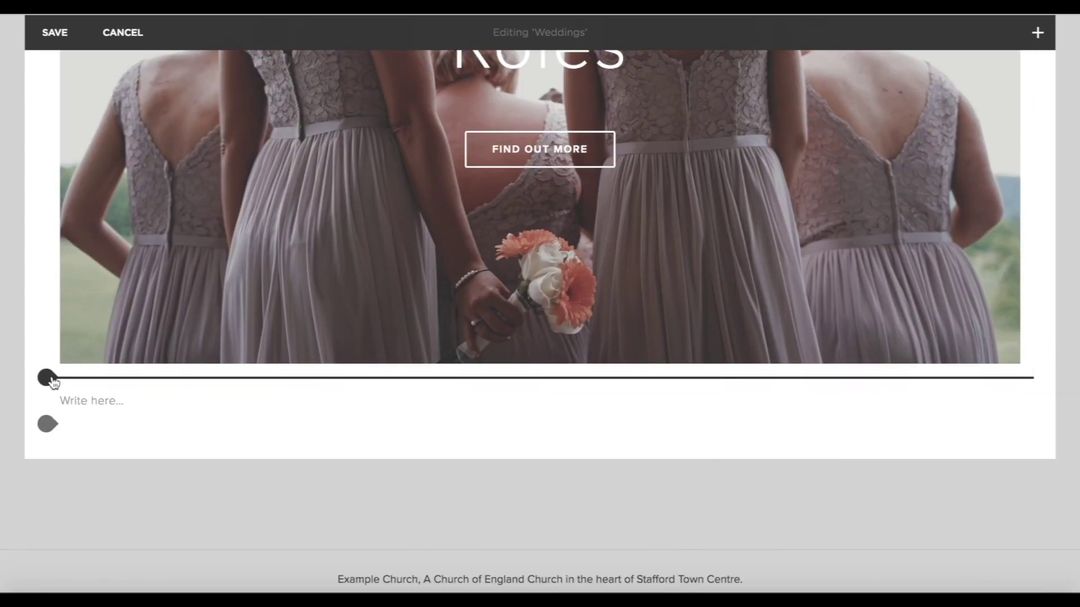
Insert a Poster image block and upload the happily-ever-after sign photo.
click(48, 377)
click(94, 370)
click(872, 196)
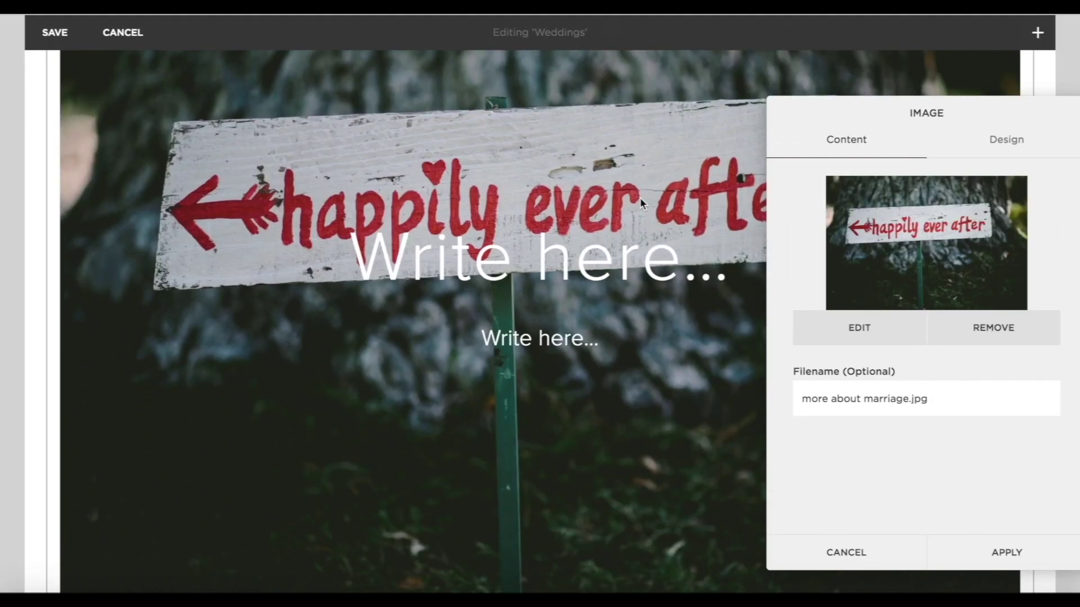
Make the image link a 'find out more' button to an external URL in a new window.
click(1015, 141)
click(862, 420)
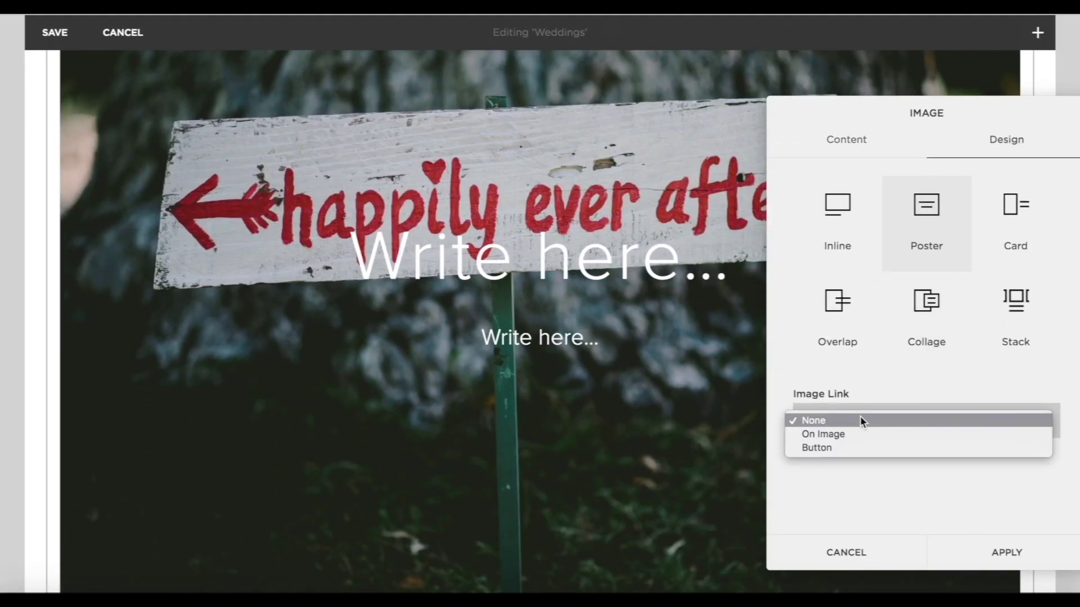
click(828, 447)
scroll(847, 450, down, 1)
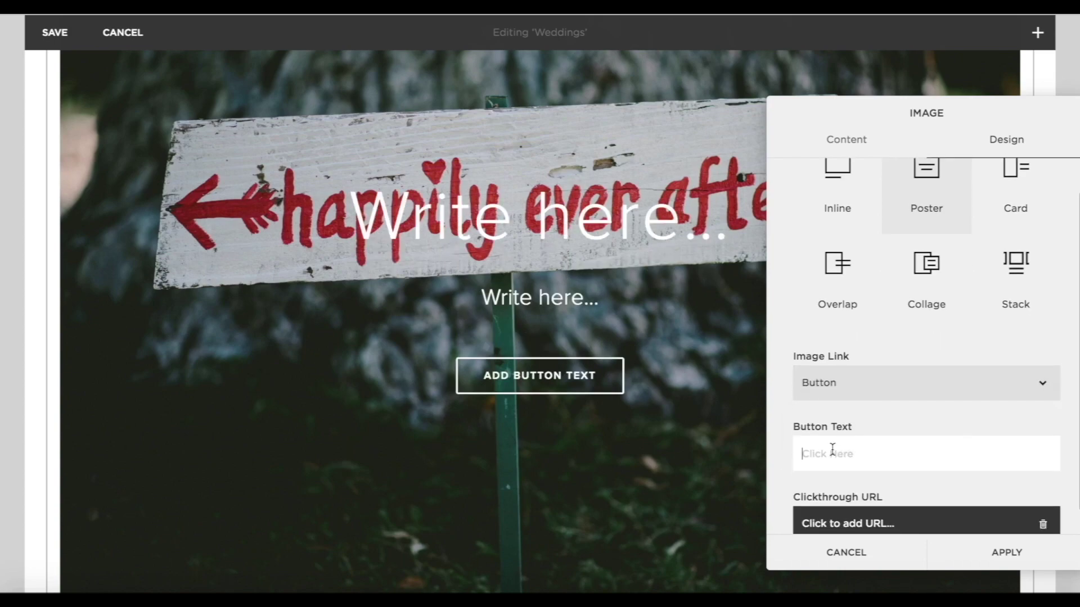
text(find out more)
scroll(926, 393, down, 1)
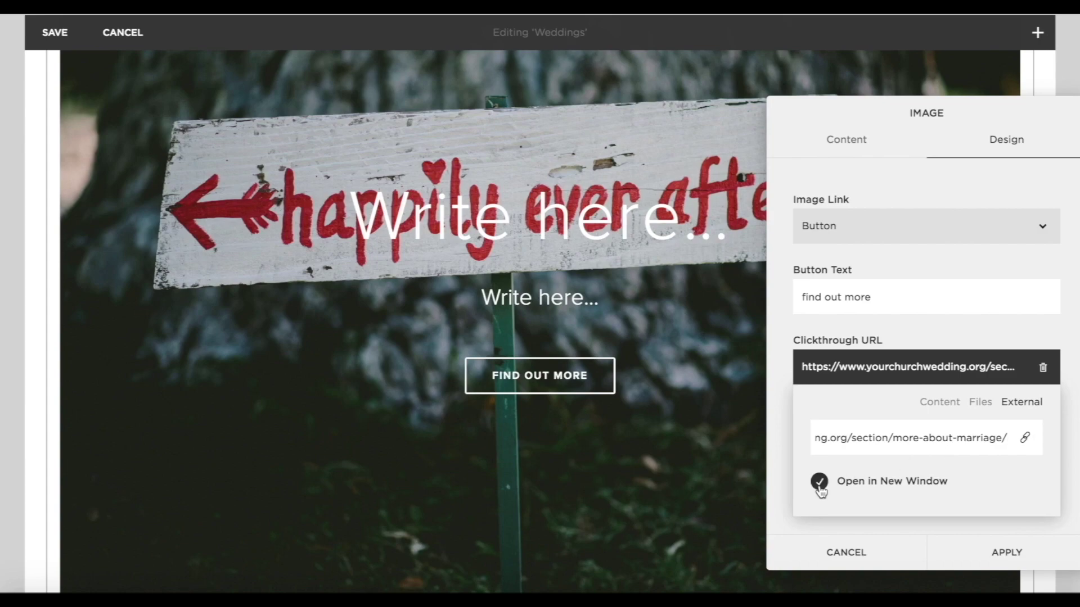
click(1004, 554)
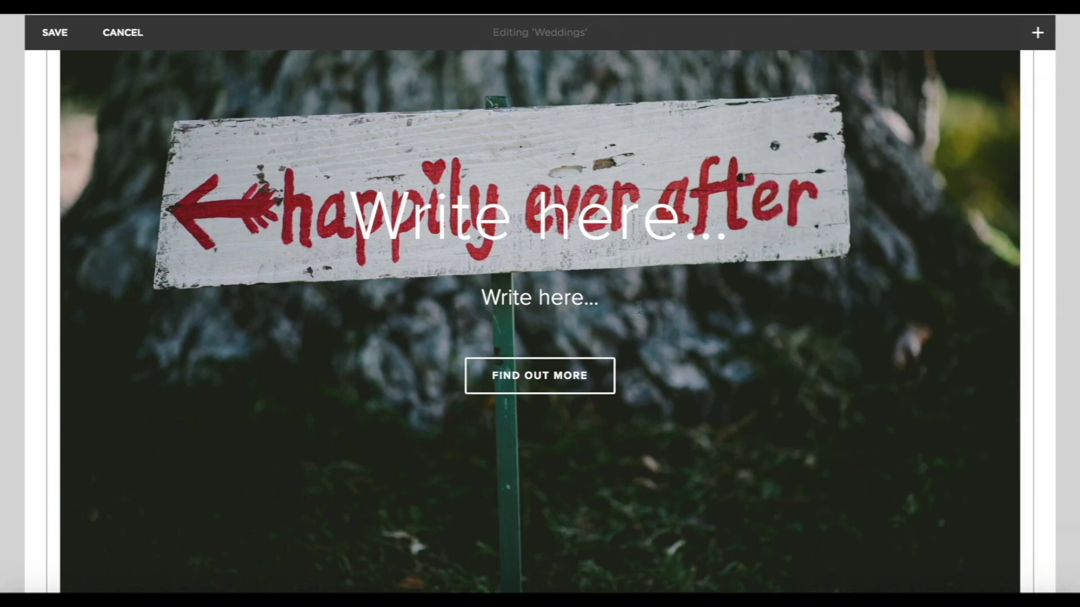
Title the poster 'More About Marriage' and drag it beside the bridesmaids image.
click(583, 225)
text(More about)
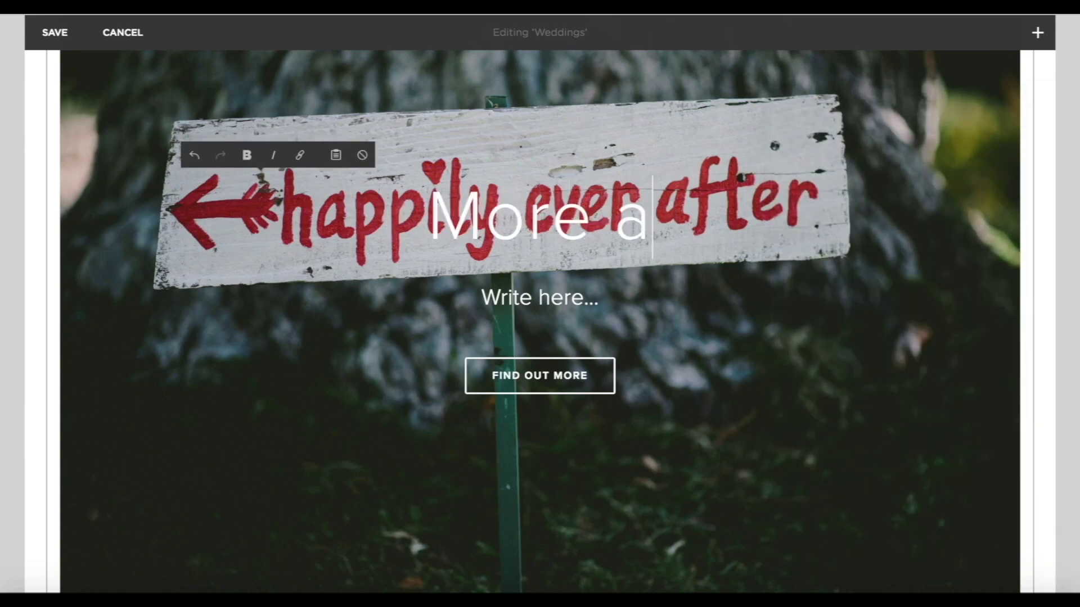
key(BackSpace)
key(BackSpace)
key(BackSpace)
key(BackSpace)
key(BackSpace)
text(About Marriage)
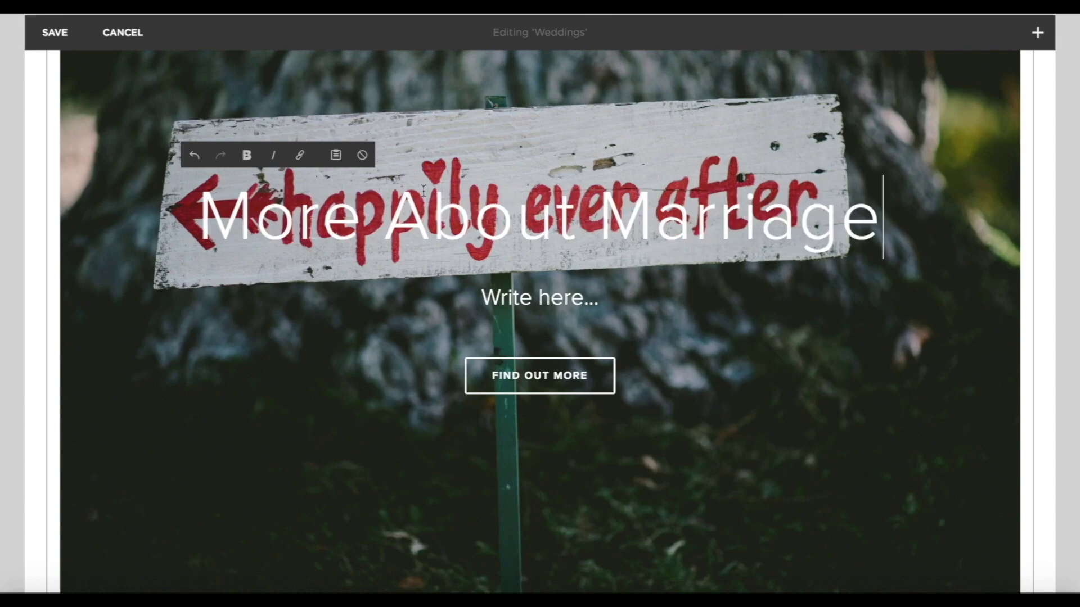
scroll(632, 287, up, 6)
drag(722, 309, 796, 94)
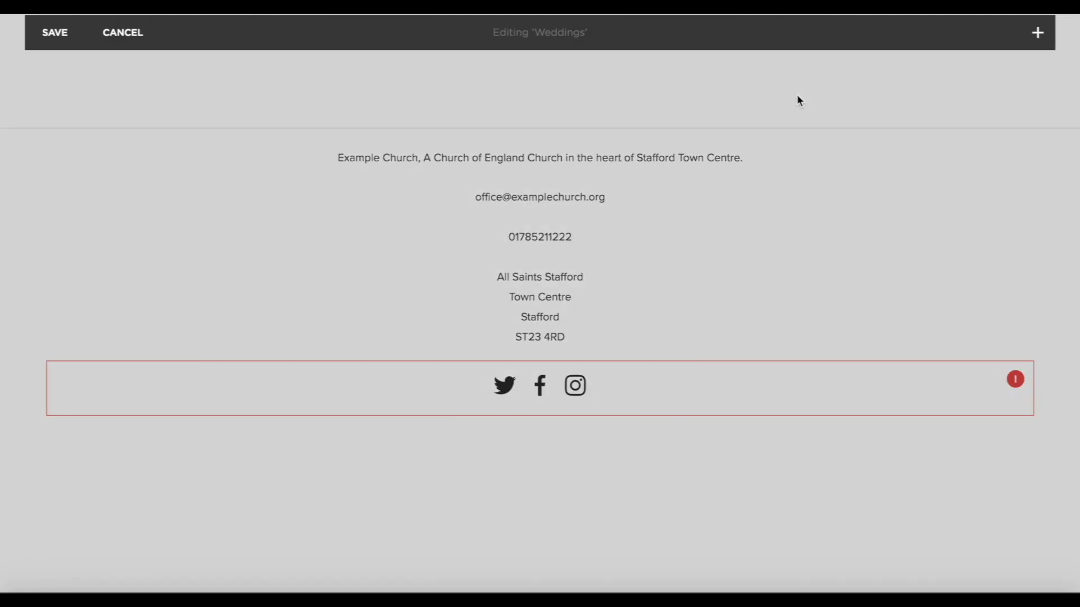
Shorten the bridesmaids and More About Marriage posters to the same height.
scroll(797, 358, up, 9)
scroll(797, 356, down, 1)
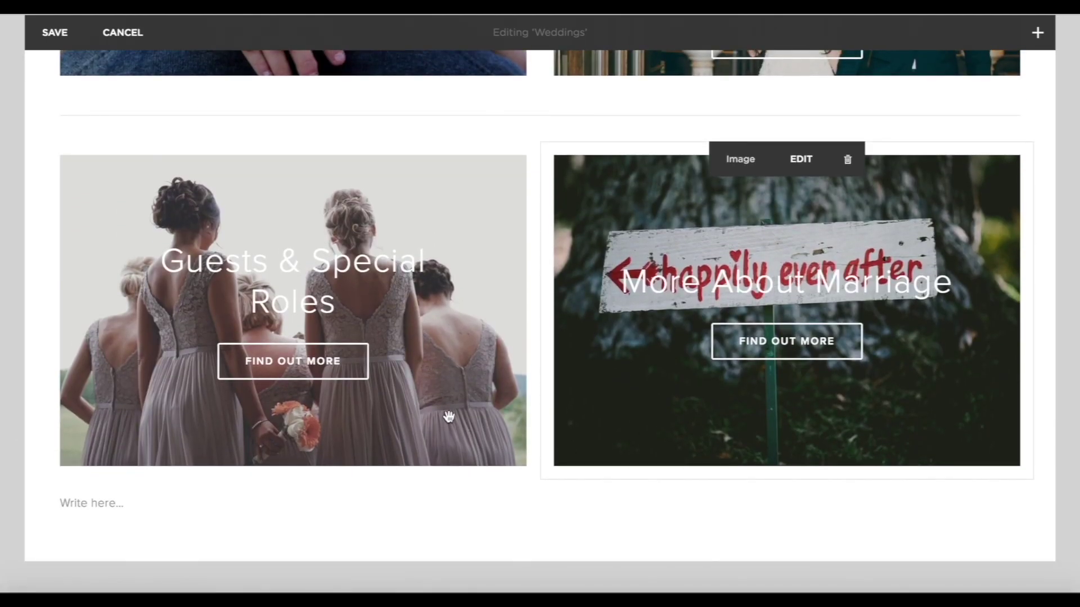
drag(294, 475, 320, 347)
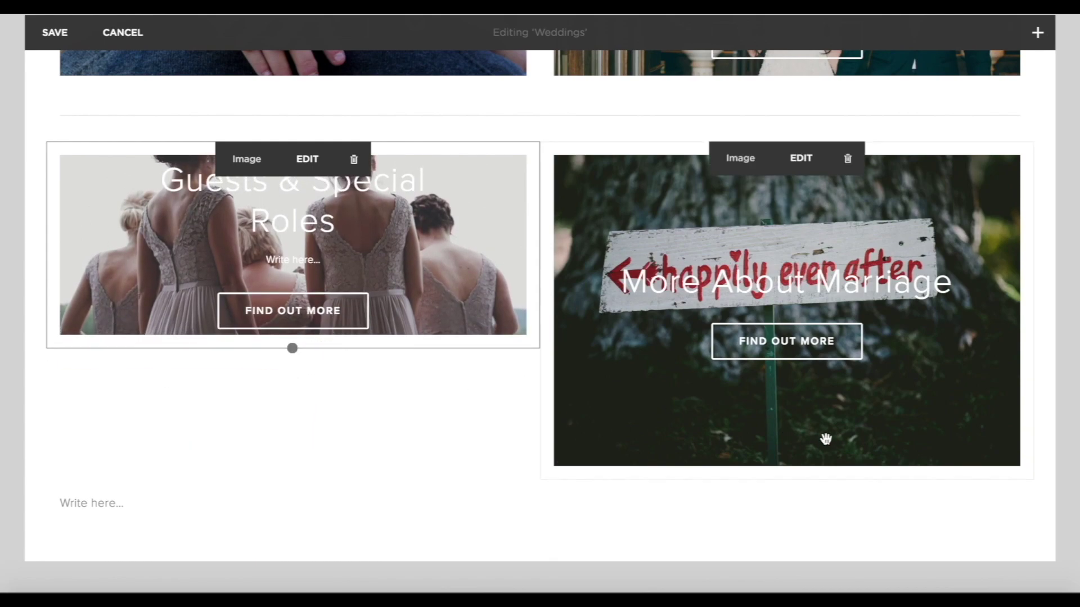
drag(789, 479, 808, 349)
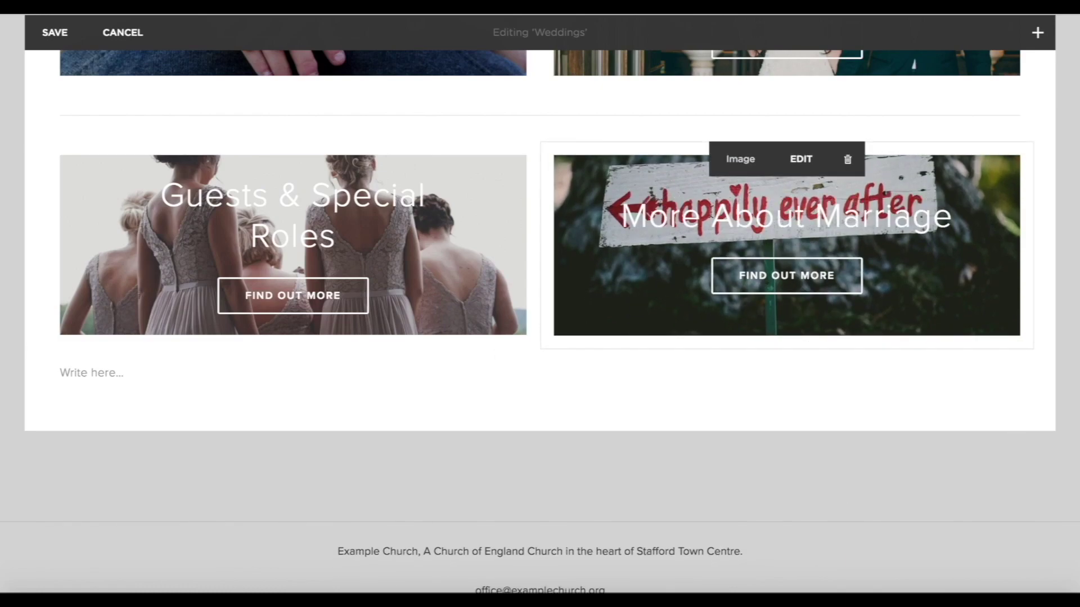
Move the sign photo's focal point higher so the whole happily ever after sign shows.
click(800, 169)
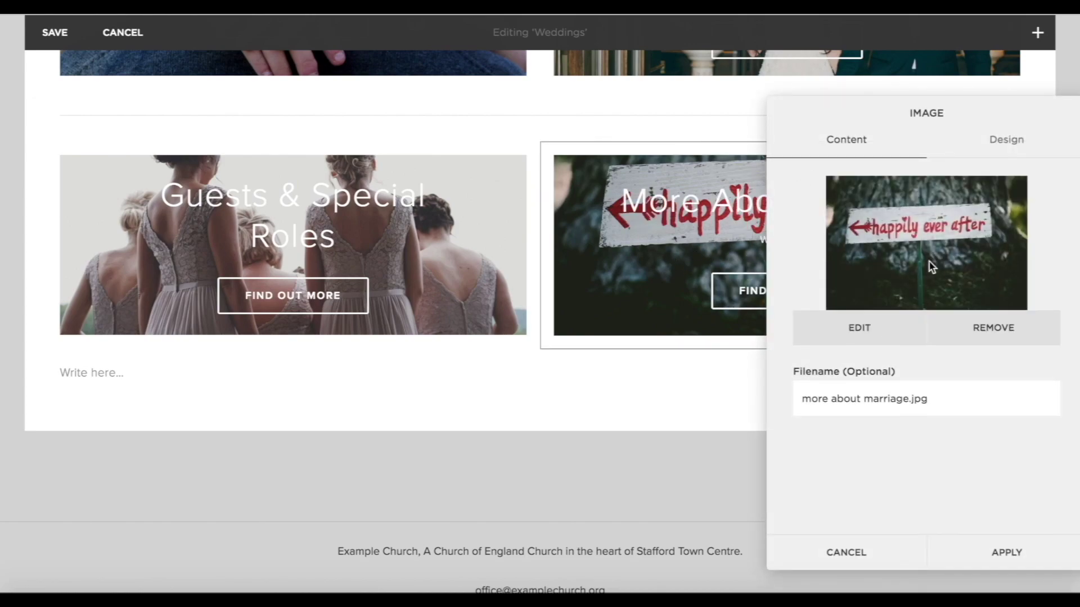
drag(923, 234, 921, 184)
click(1009, 548)
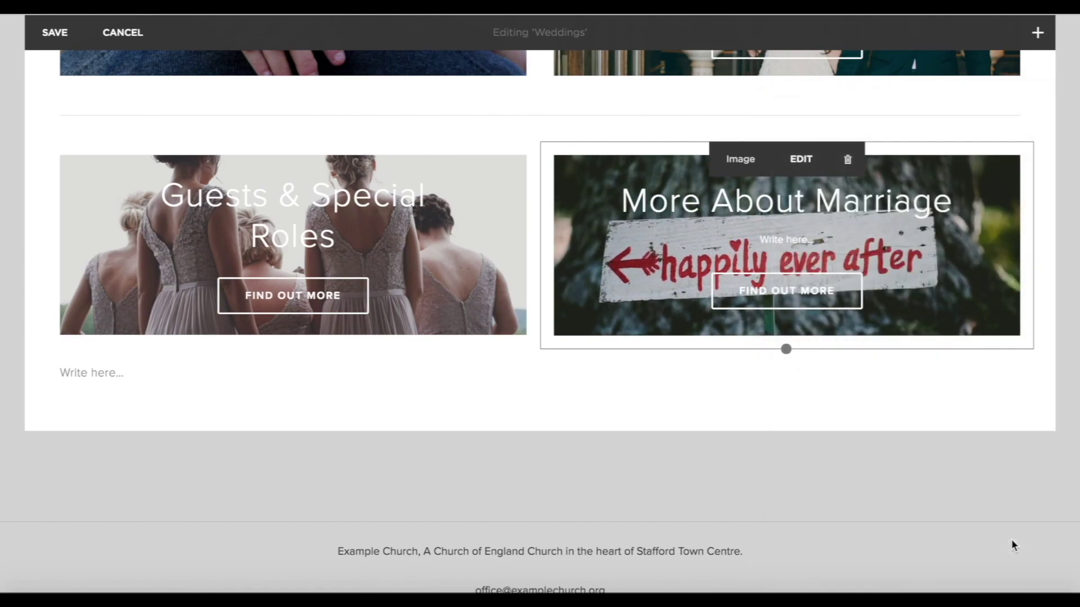
scroll(749, 512, up, 3)
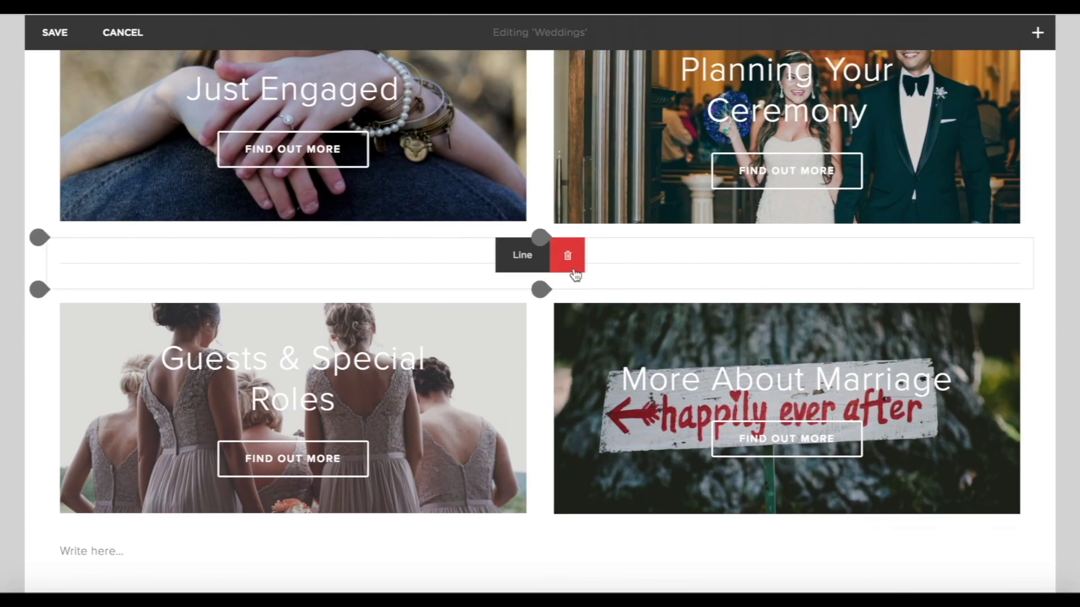
Delete the divider line between the two rows of posters.
click(568, 257)
click(644, 304)
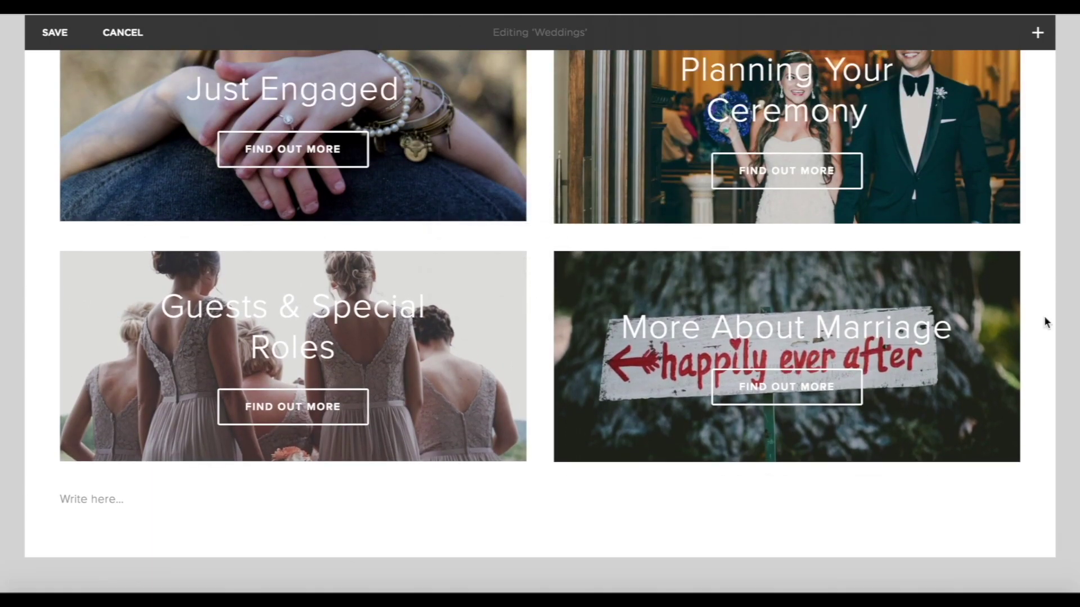
scroll(1044, 318, up, 3)
scroll(1044, 315, down, 5)
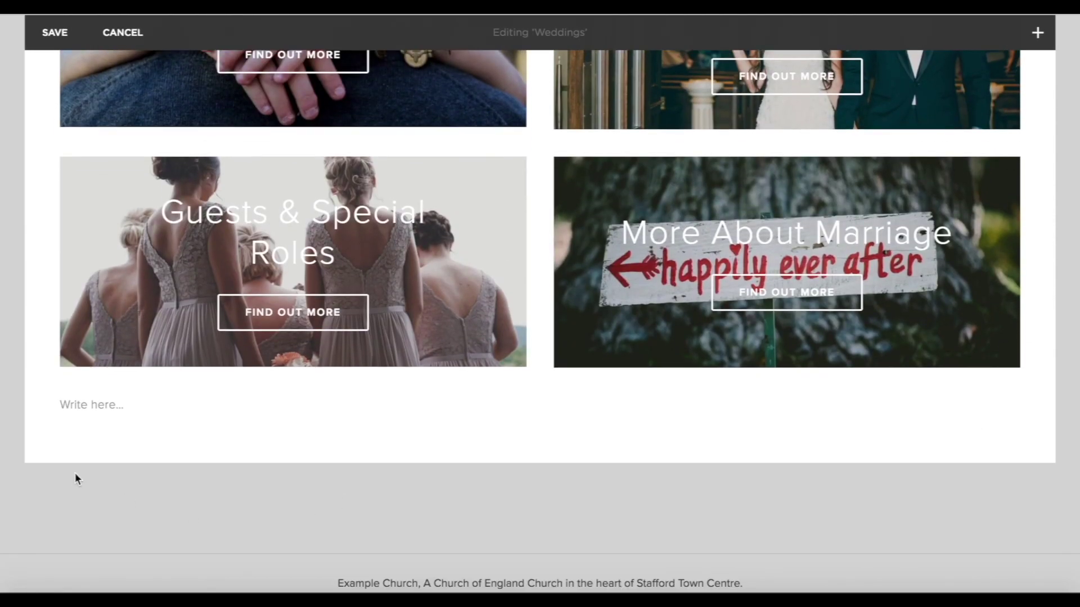
Delete the empty text block below the poster grid.
mouse_move(59, 386)
click(568, 399)
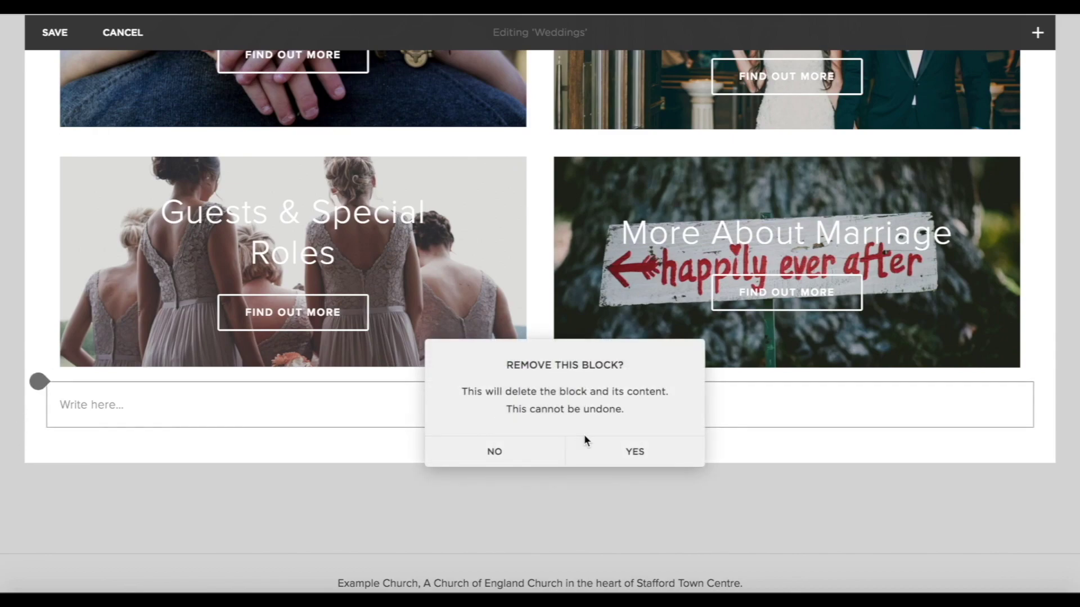
click(631, 450)
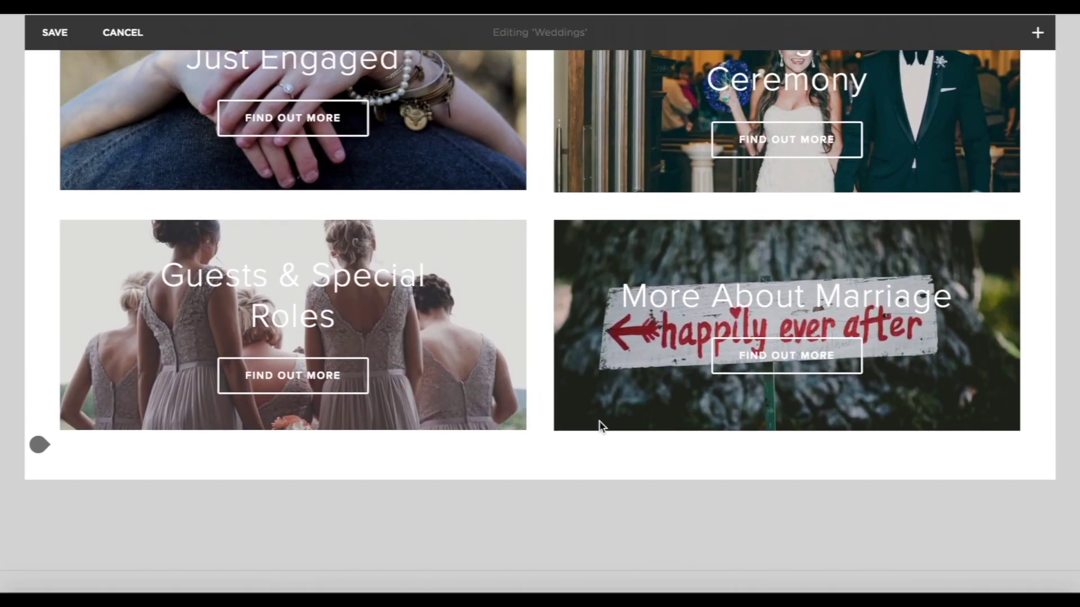
scroll(599, 422, up, 2)
scroll(601, 297, down, 2)
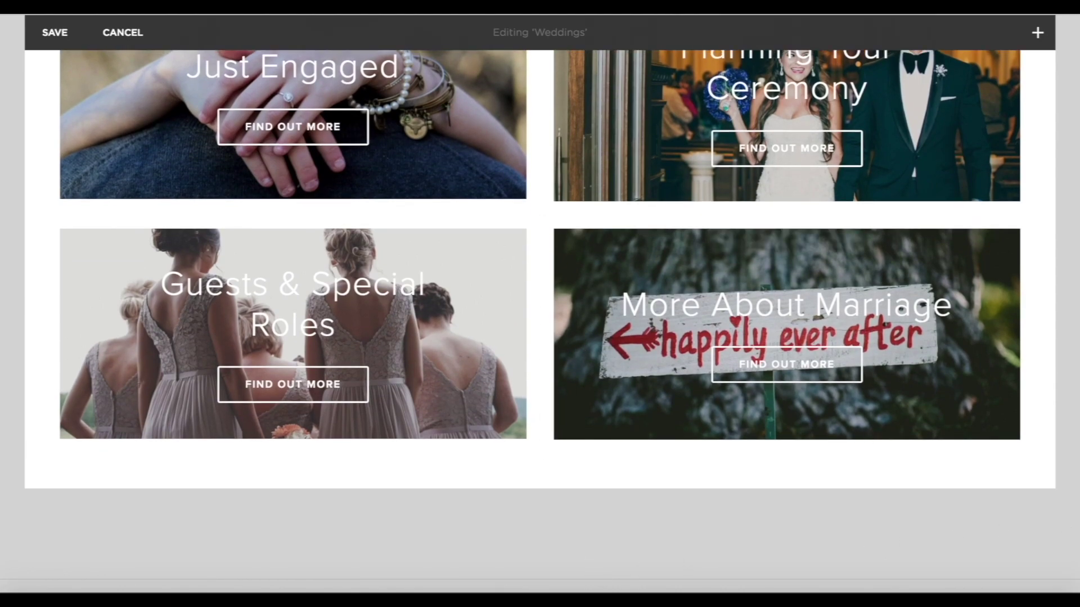
scroll(632, 502, up, 7)
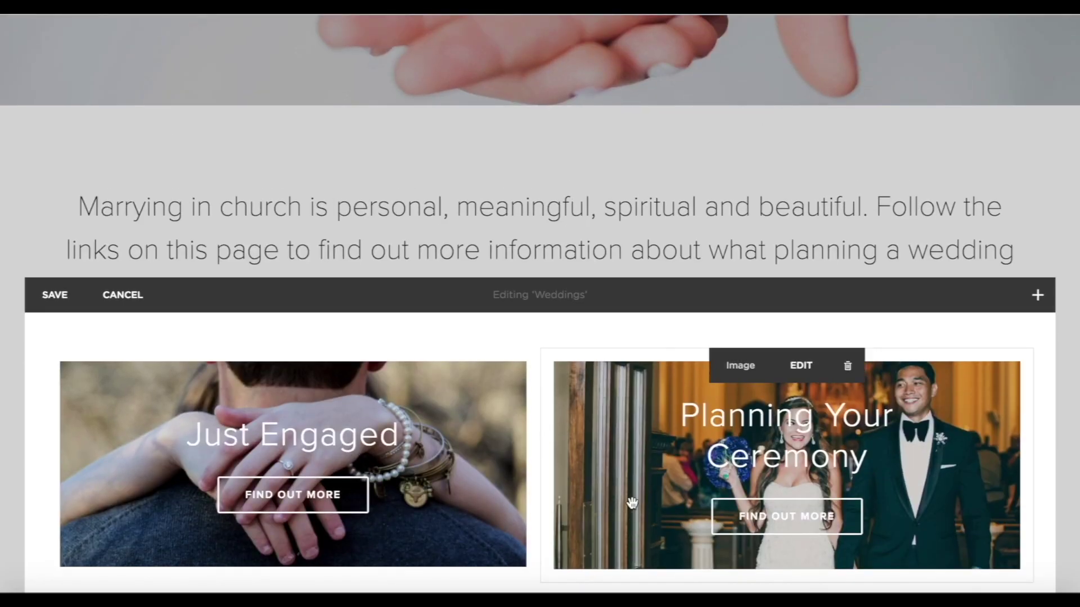
scroll(633, 495, down, 7)
scroll(580, 544, down, 1)
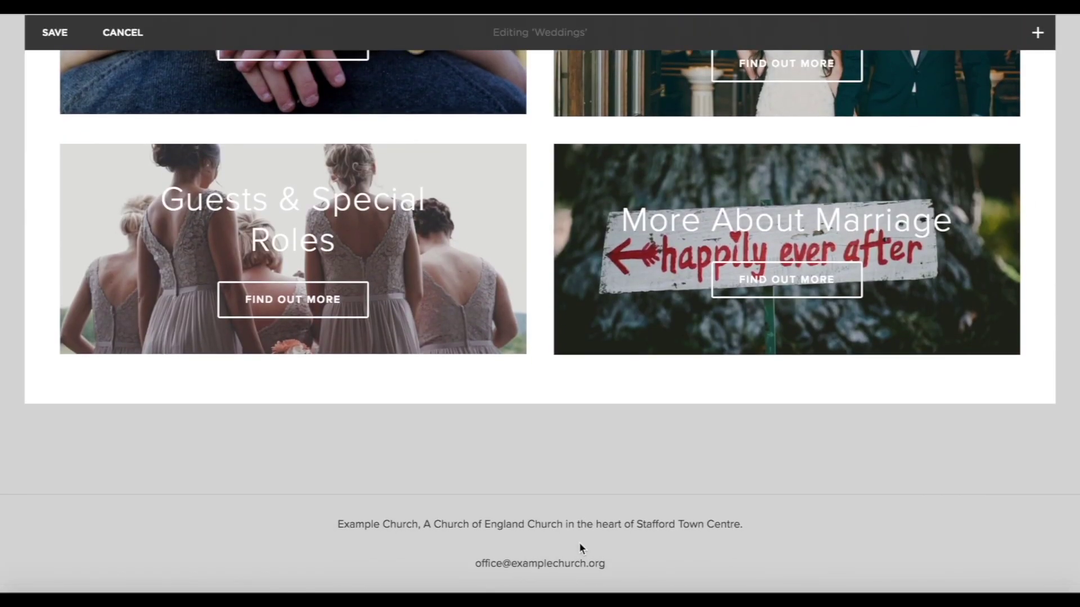
Add a Line block divider below the image grid.
scroll(578, 545, up, 1)
scroll(579, 550, down, 2)
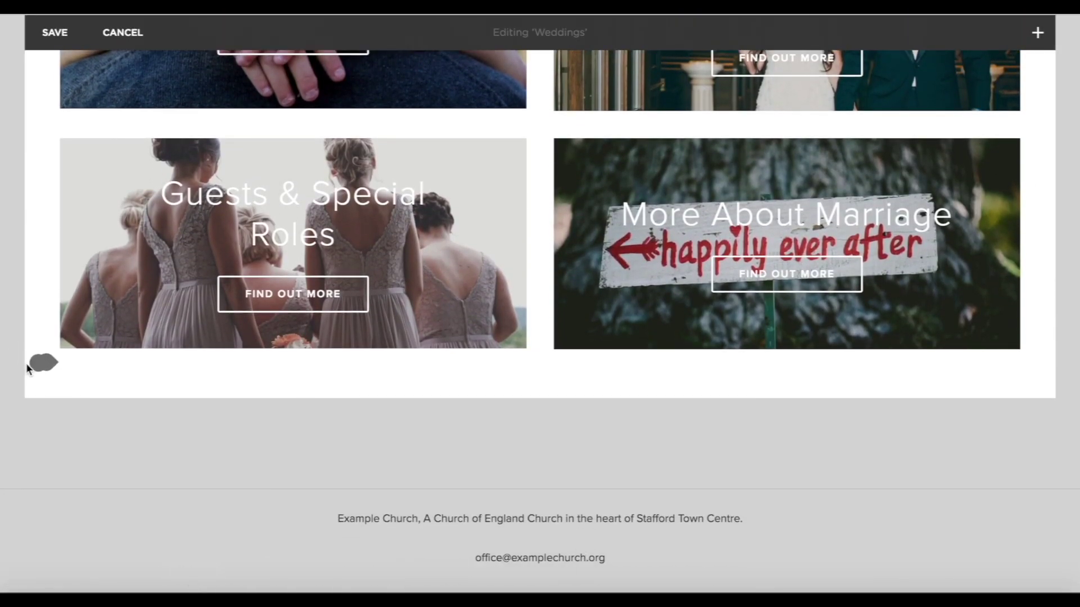
click(39, 364)
click(166, 298)
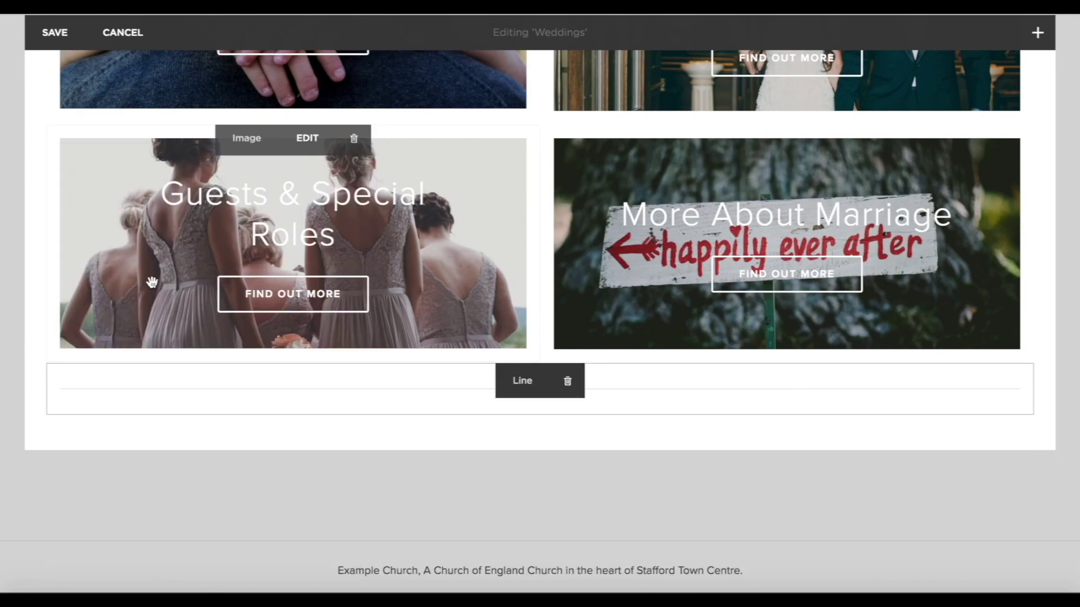
scroll(12, 337, down, 2)
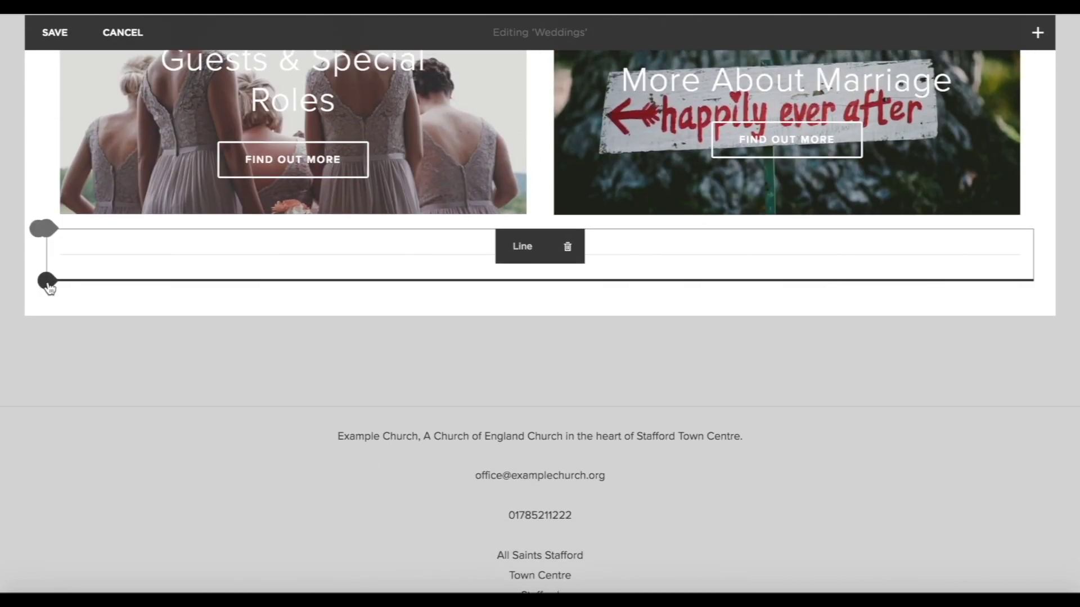
Add a button reading 'More information about Church of England weddings' linked to yourchurchwedding.org.
click(48, 283)
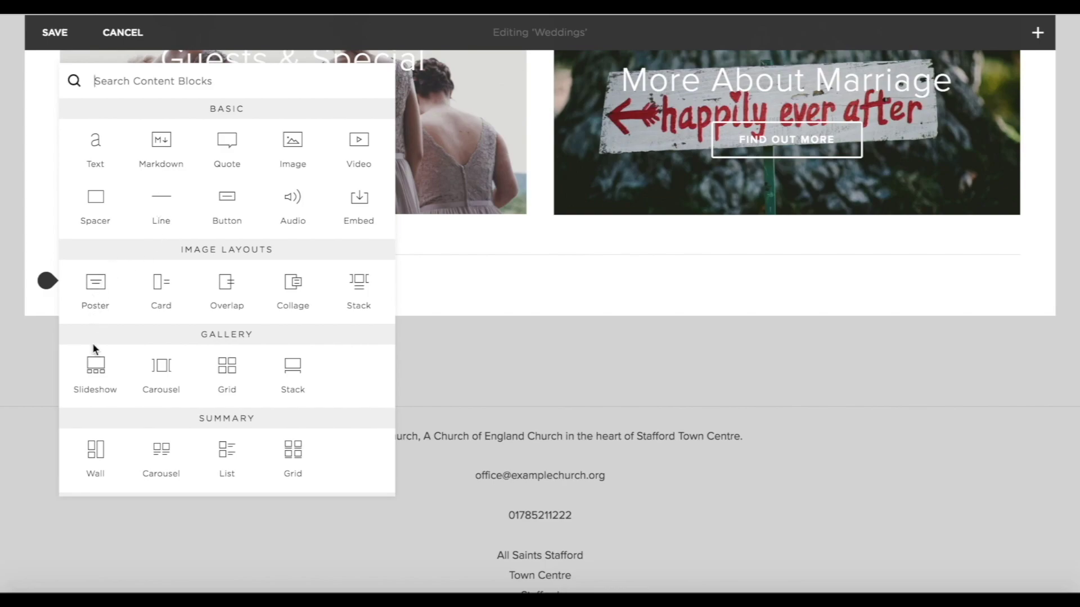
click(227, 206)
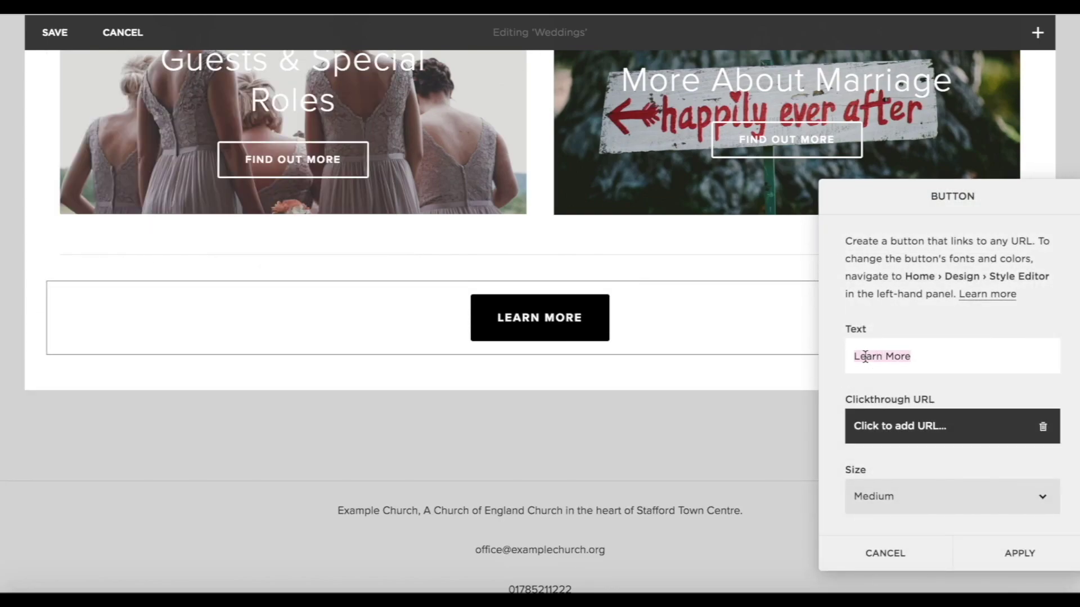
text(More informa)
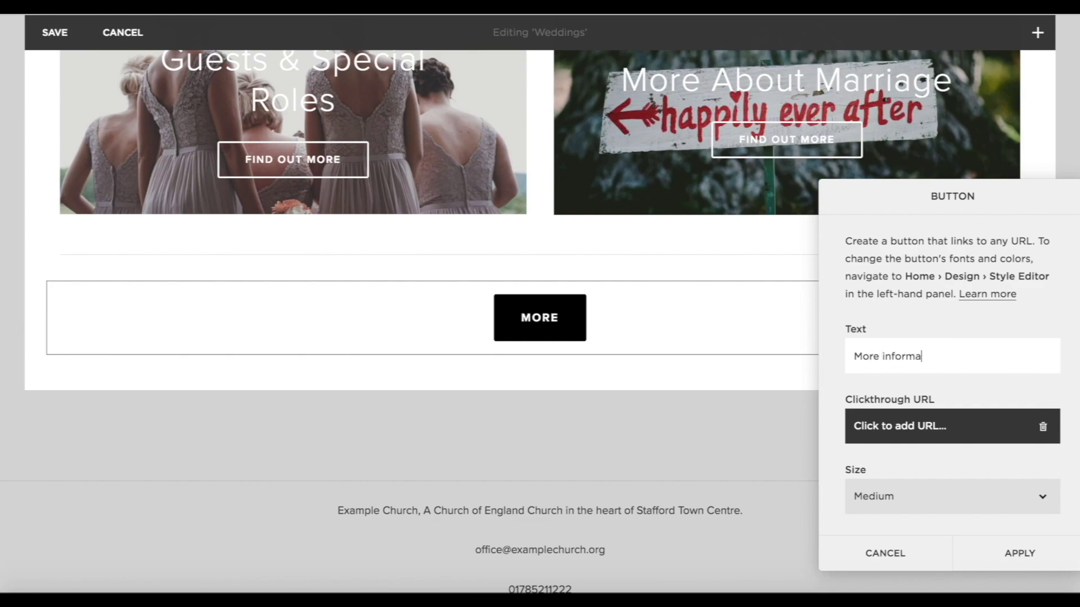
text(tion )
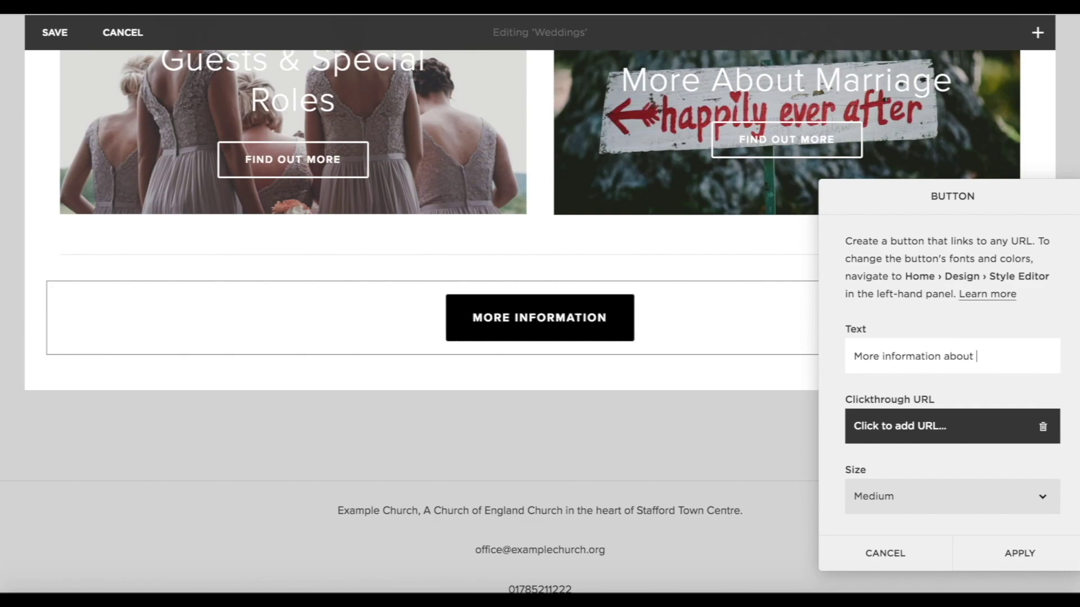
text(about church of en)
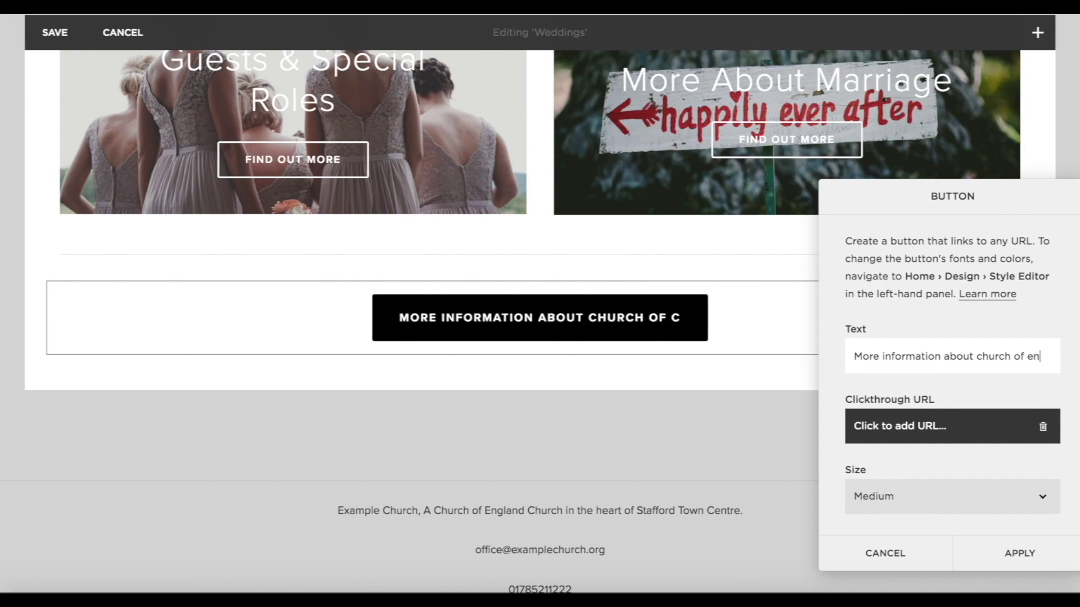
text(gland)
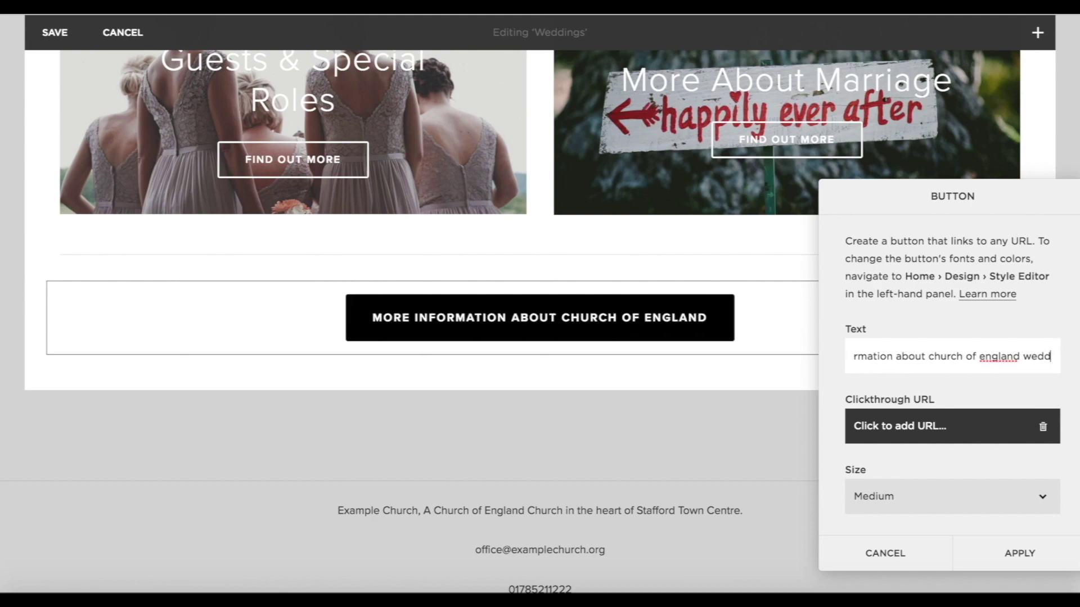
text(wedd)
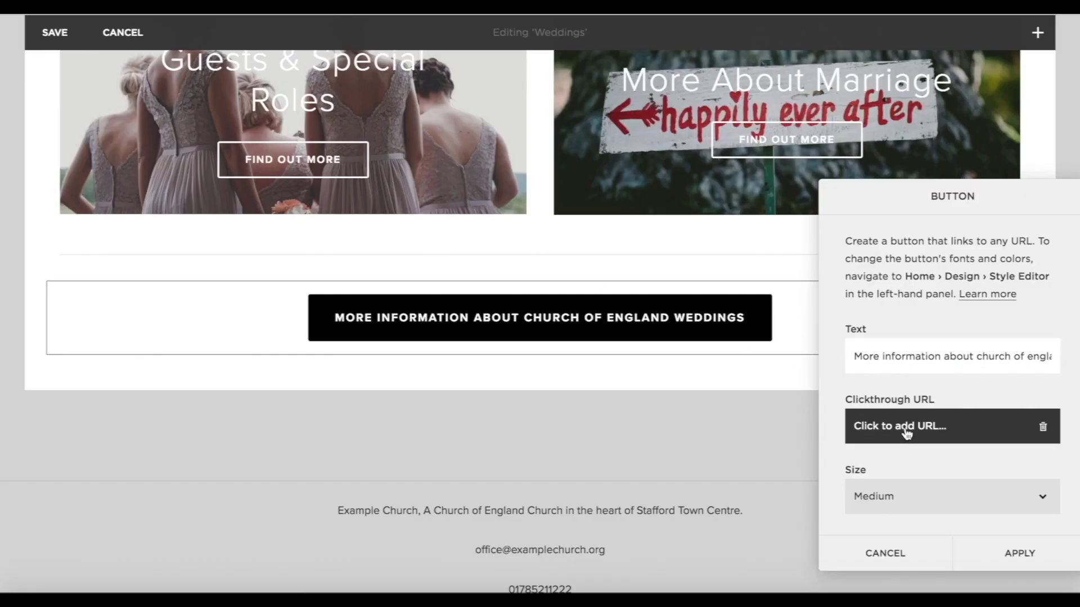
click(906, 432)
text(https://www.yourchurchwedding.org/)
Set the button size to Large and apply its settings.
scroll(879, 495, down, 1)
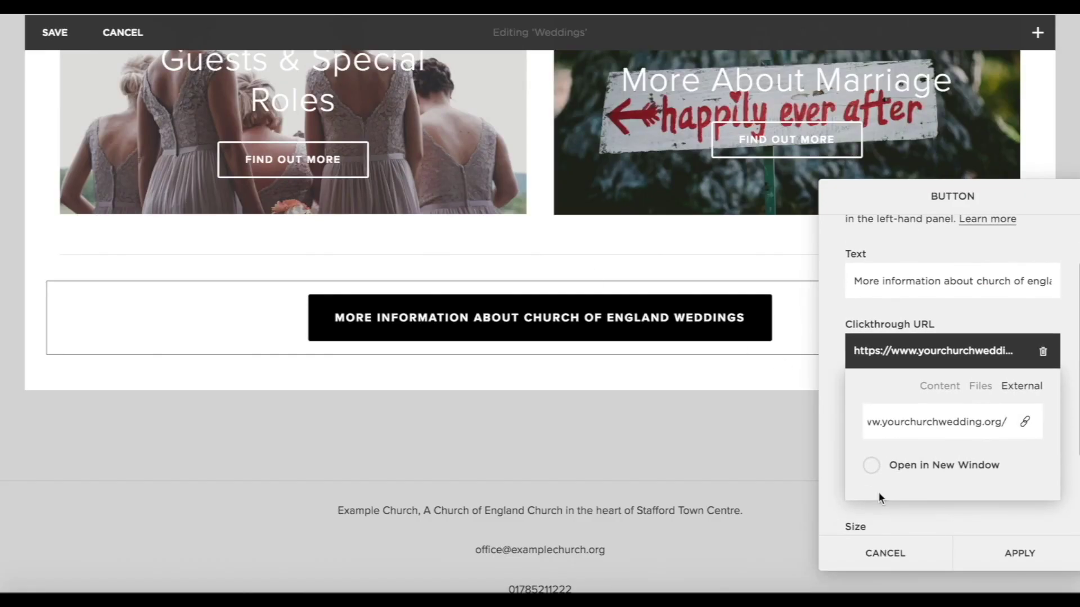
click(911, 513)
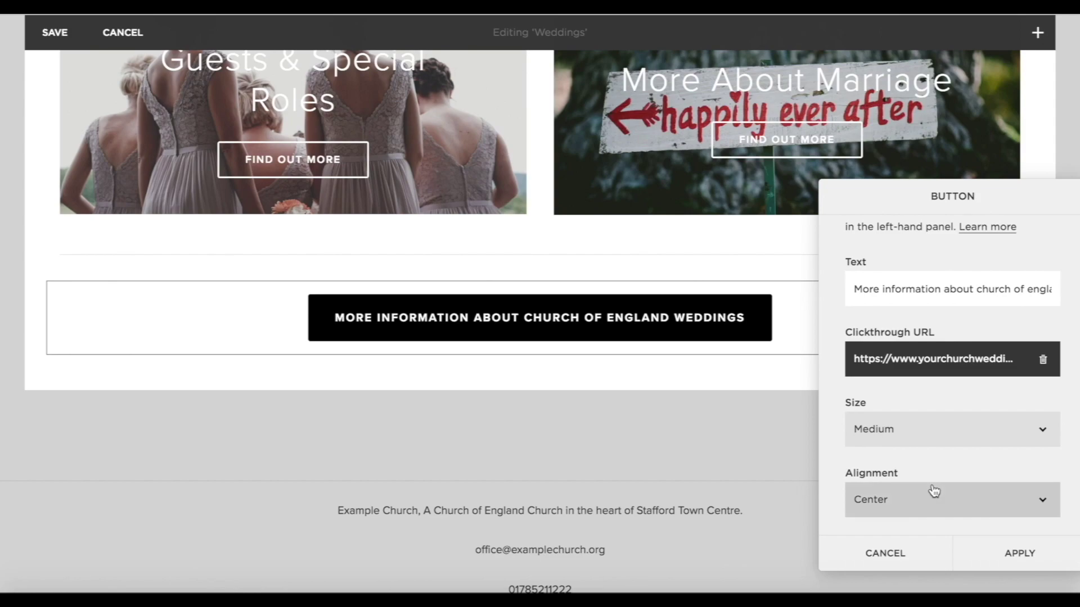
click(900, 433)
click(885, 444)
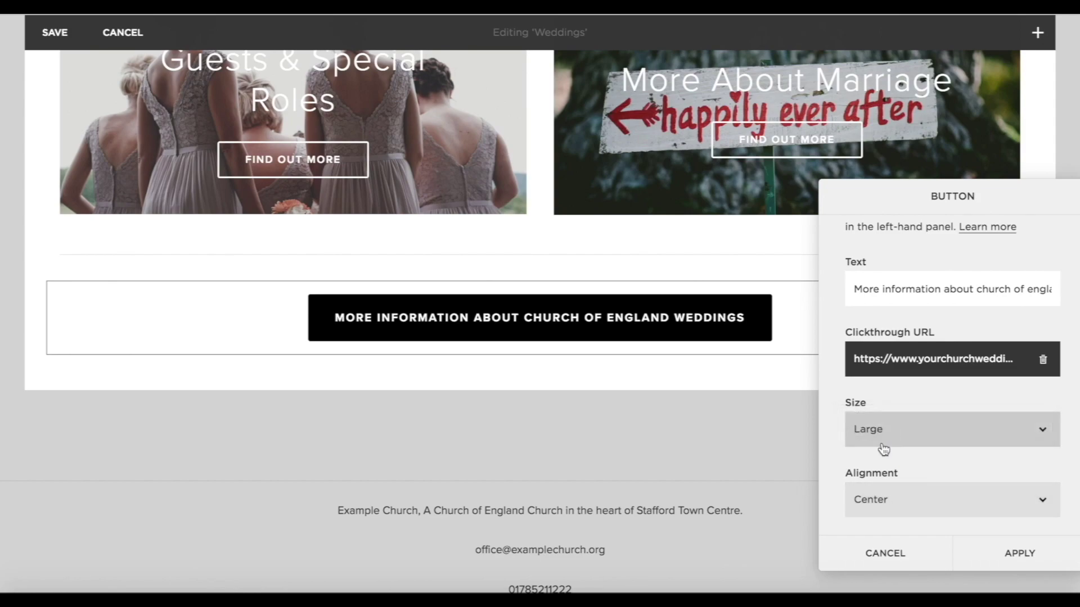
scroll(973, 422, up, 1)
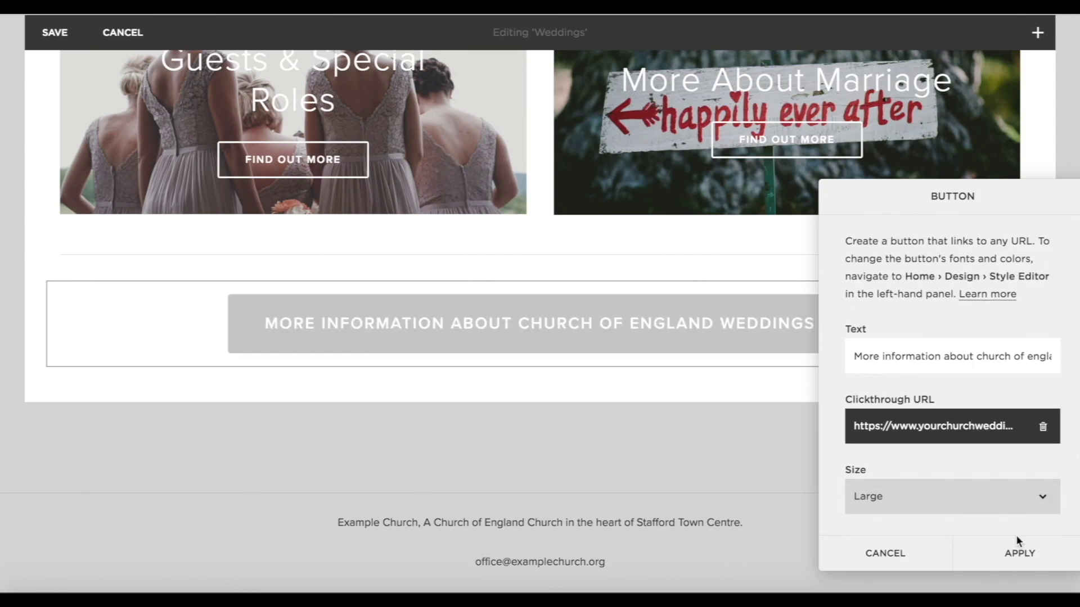
click(1020, 553)
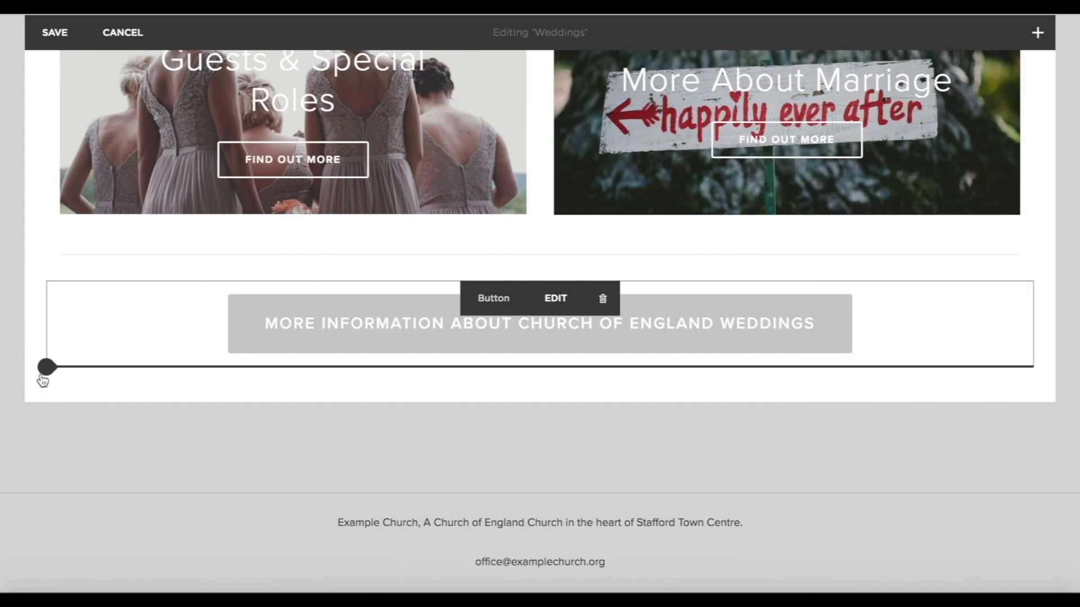
click(47, 367)
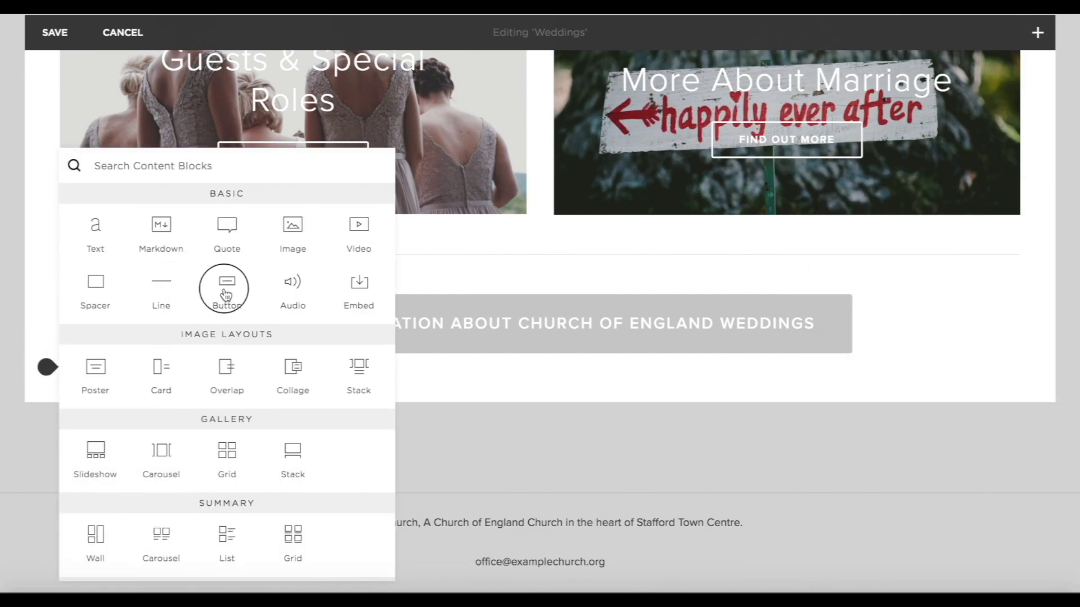
Add a second button, 'More information about getting married at Example Church', linked to Contact Us.
click(226, 293)
drag(919, 366, 787, 350)
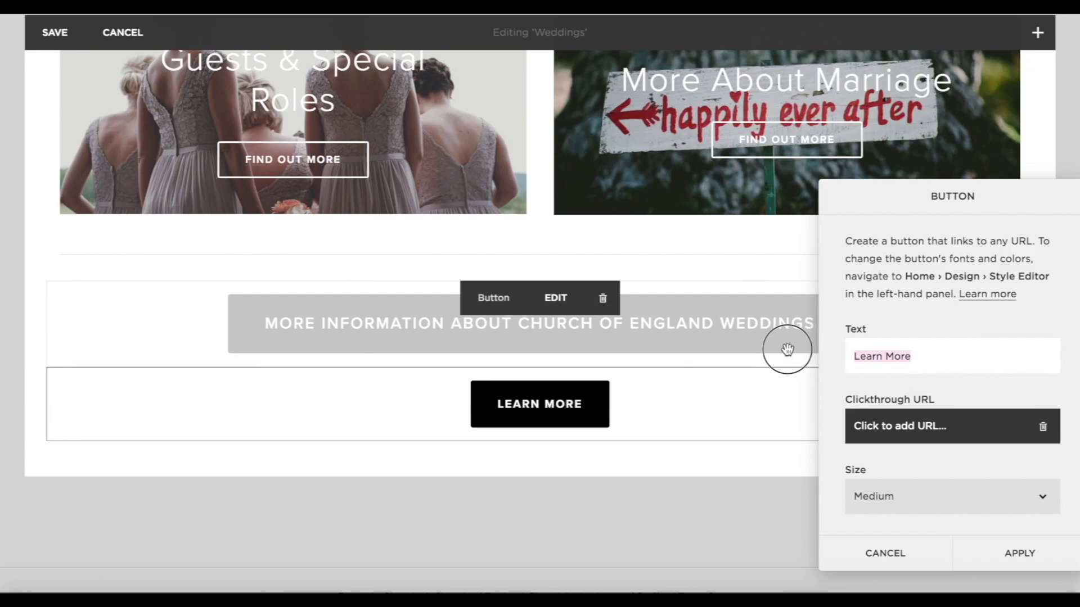
text(More information about getting mar)
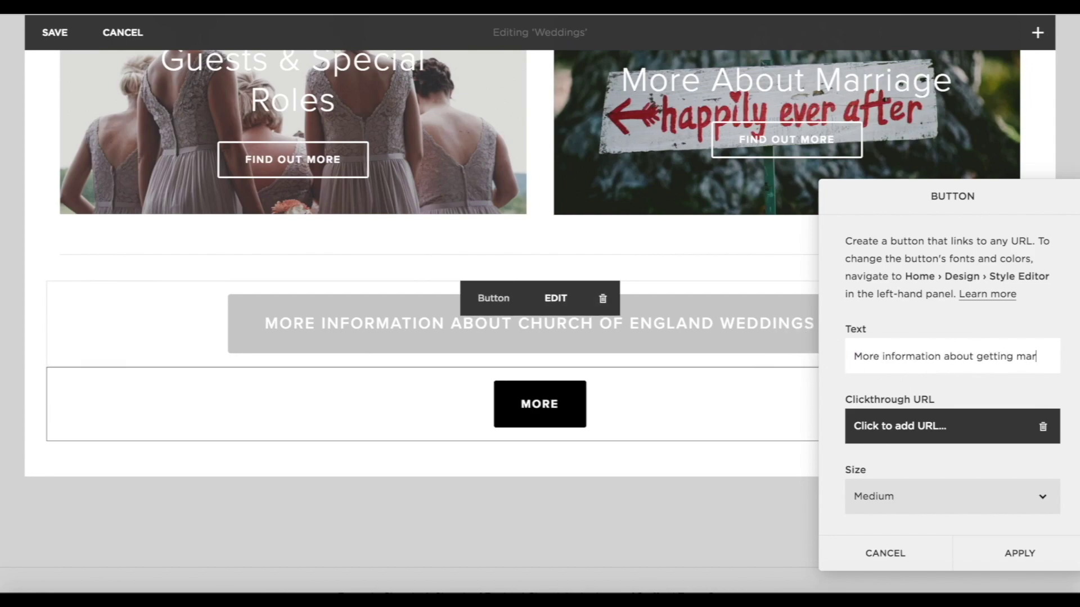
text(ried at Example Church)
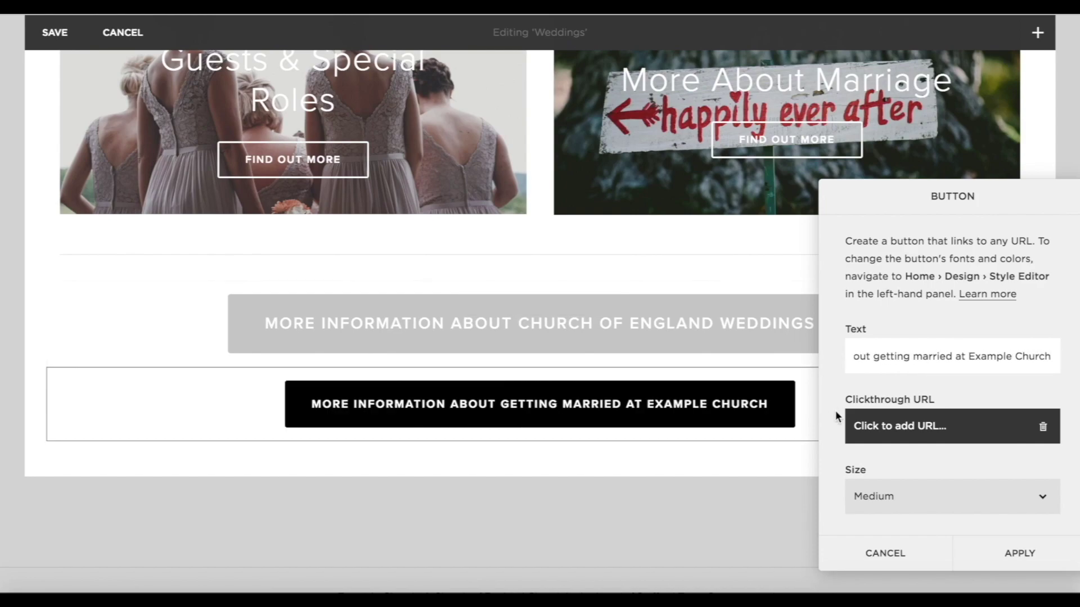
click(893, 427)
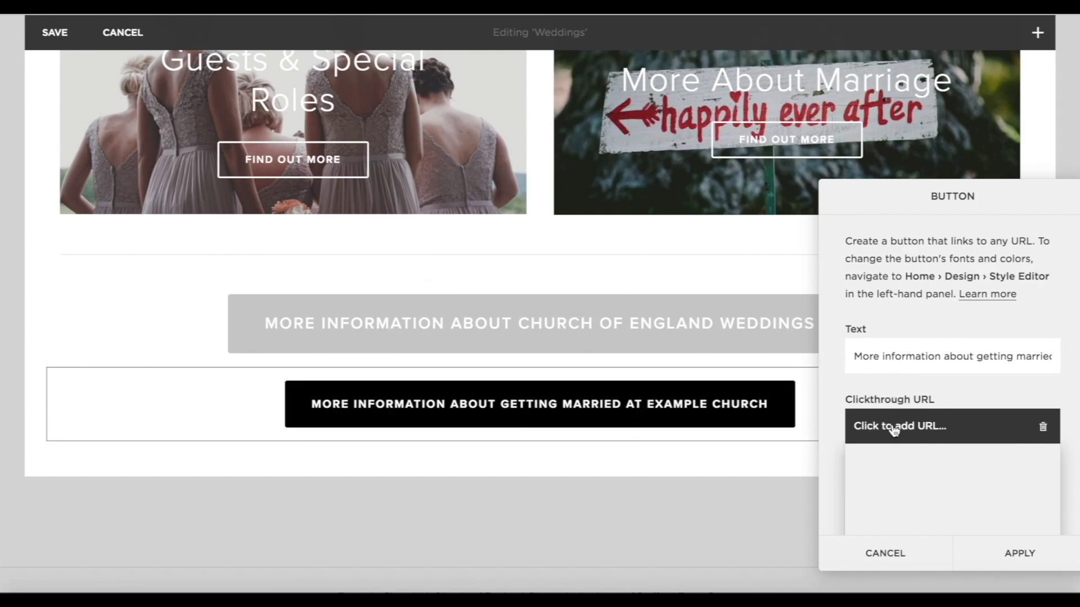
click(942, 461)
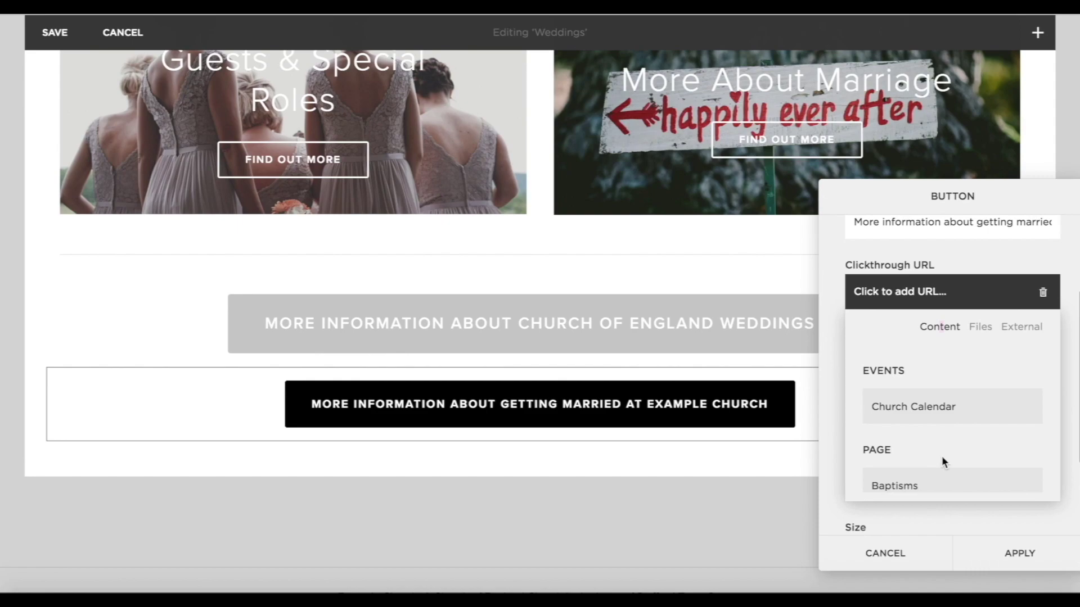
scroll(940, 458, down, 5)
scroll(904, 471, up, 5)
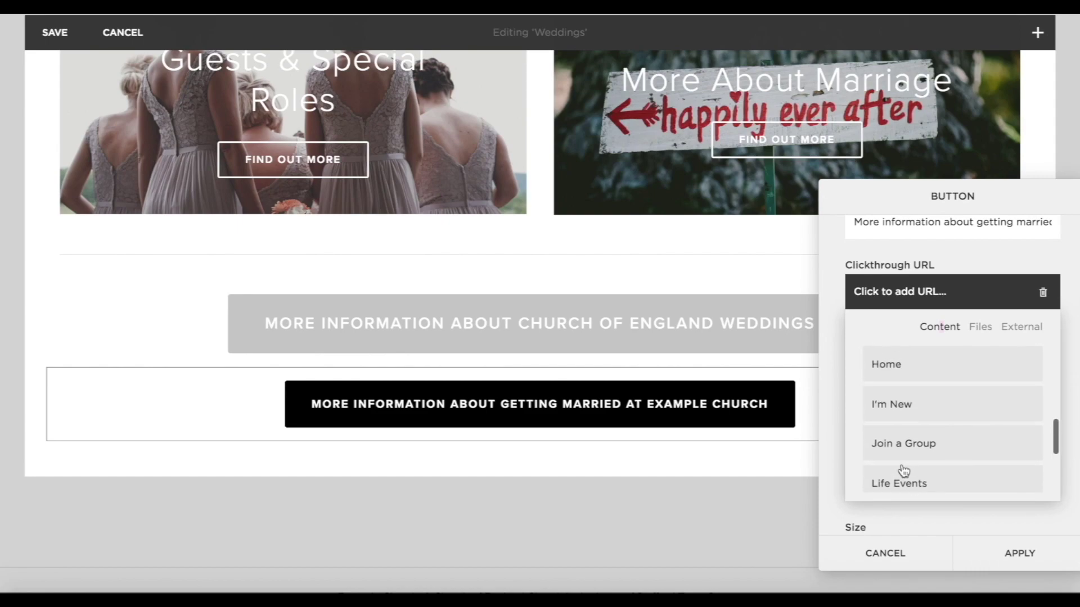
click(899, 381)
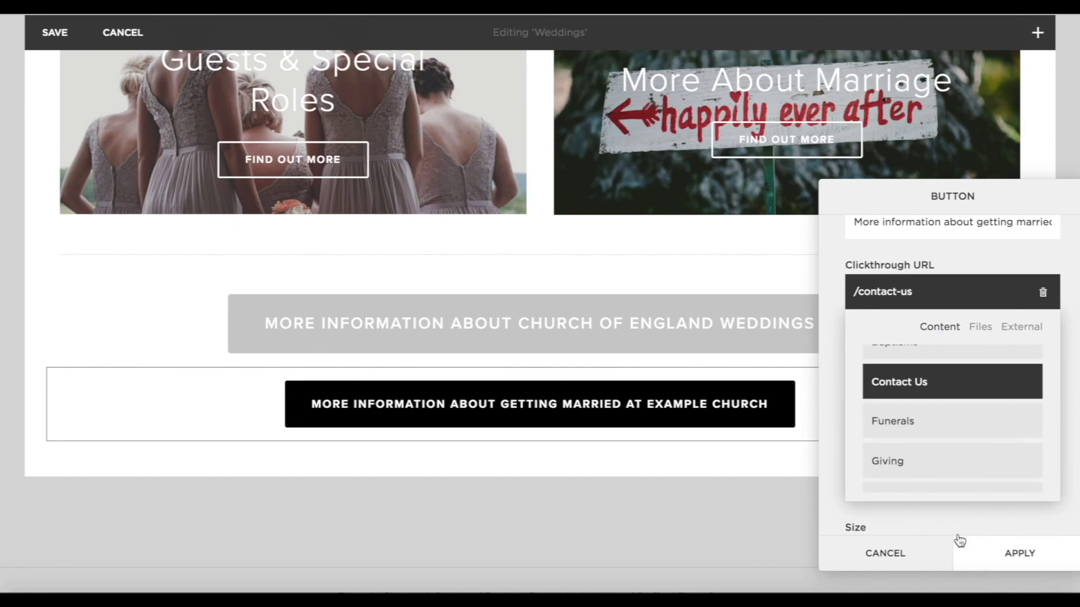
click(939, 524)
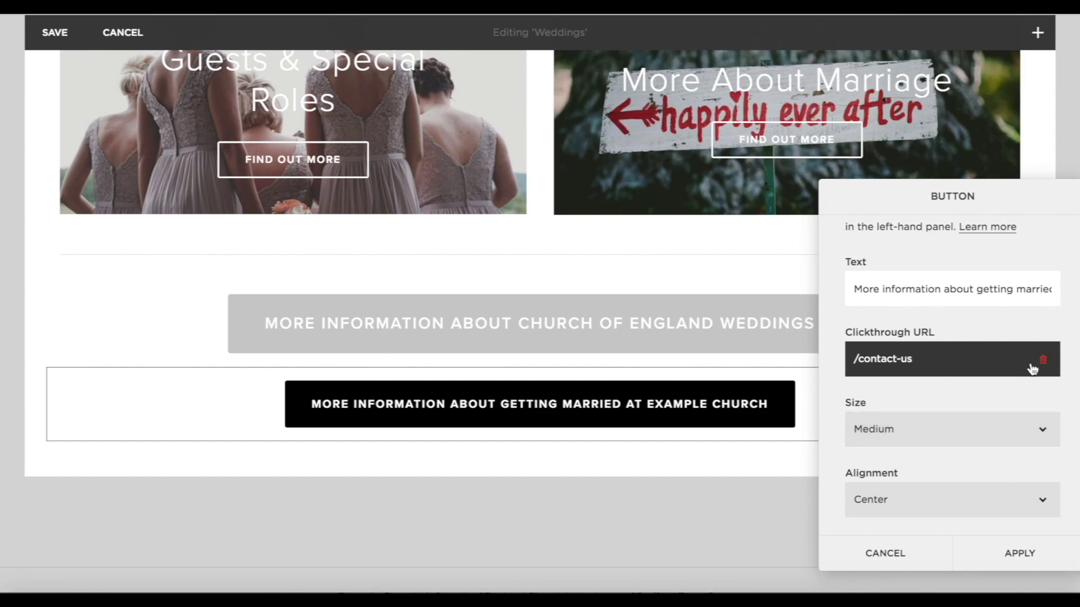
Make the second button Large and place it beside the first button.
click(940, 429)
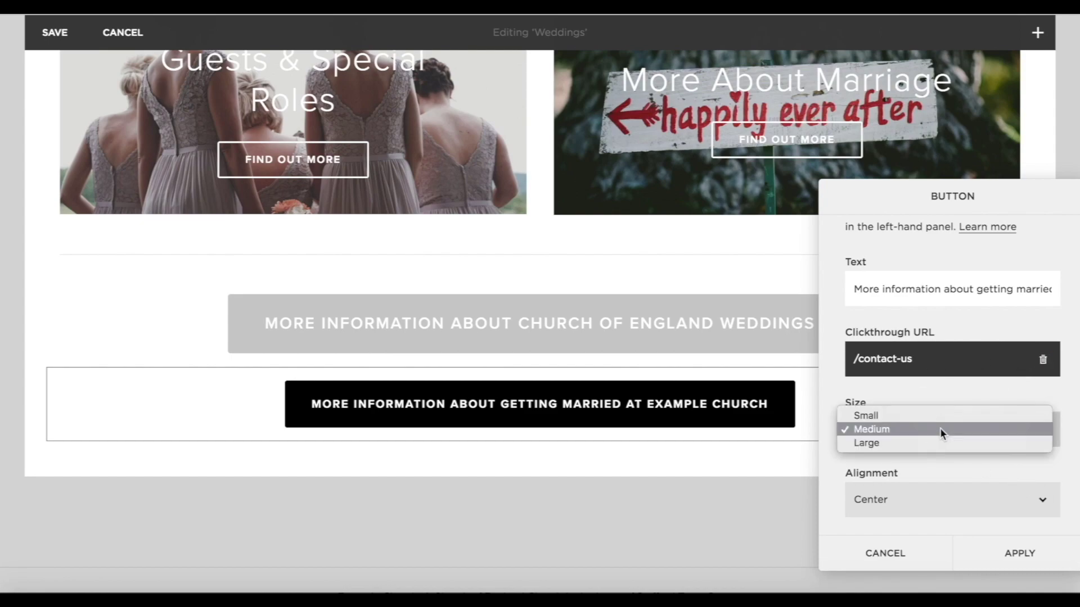
click(875, 441)
click(956, 553)
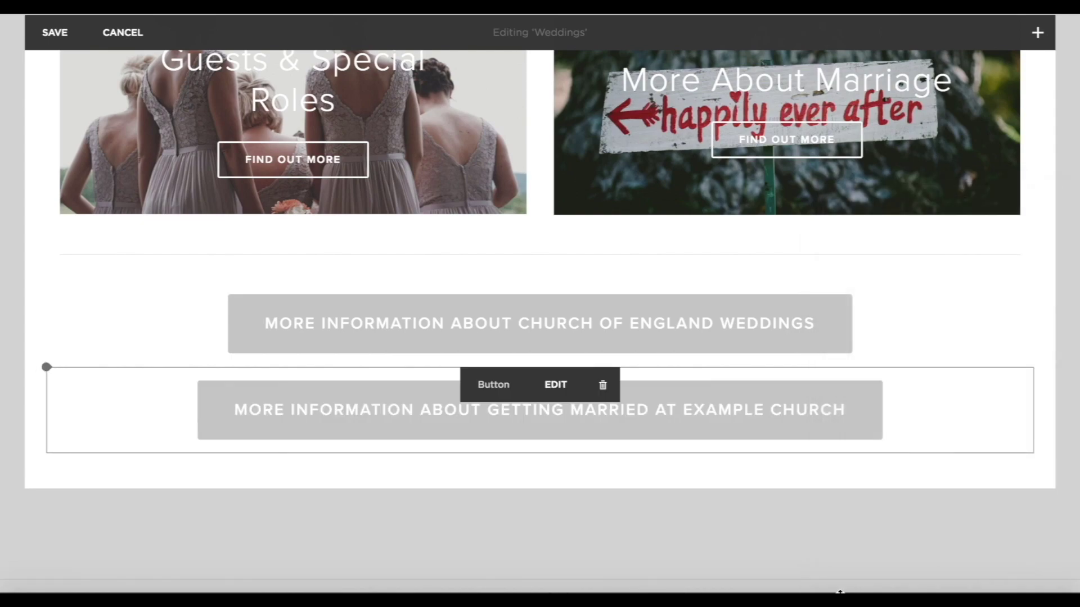
drag(816, 415, 841, 338)
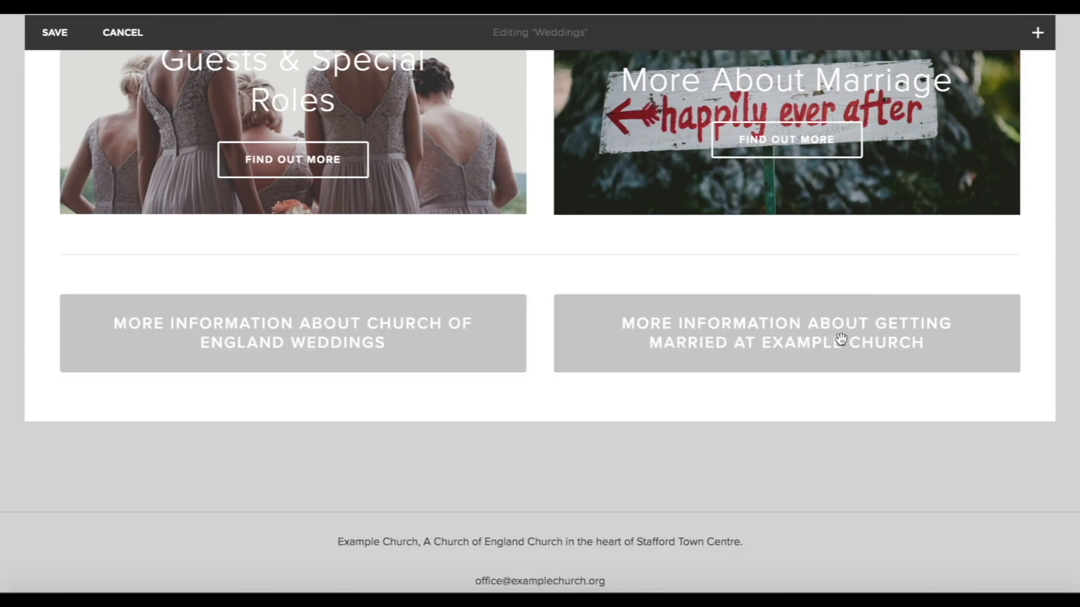
Insert a Line block divider above the Weddings poster tiles.
scroll(1069, 352, up, 10)
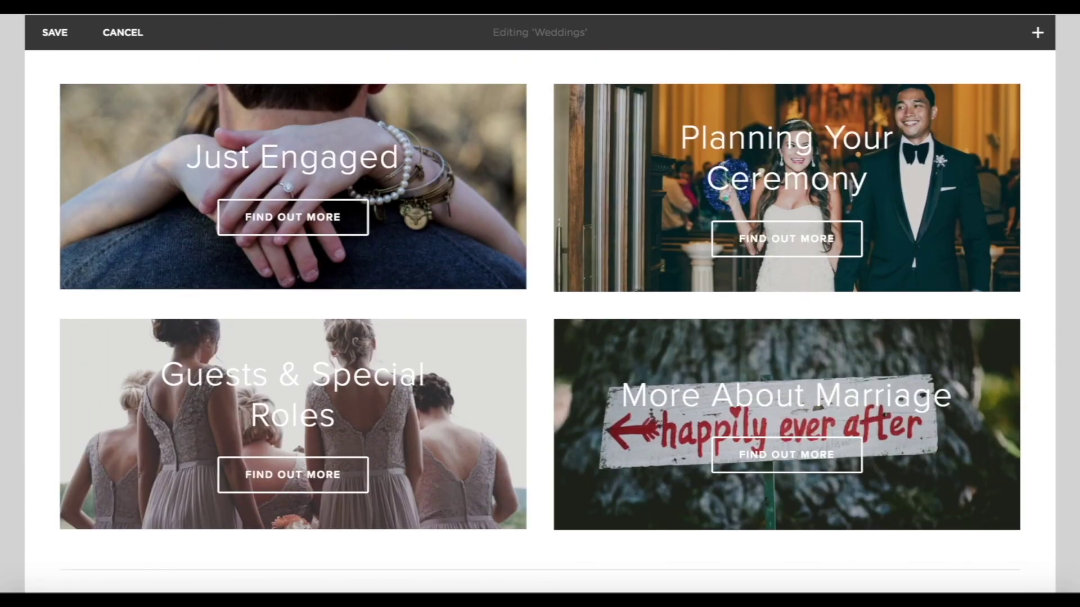
scroll(1063, 360, down, 7)
scroll(1063, 360, up, 3)
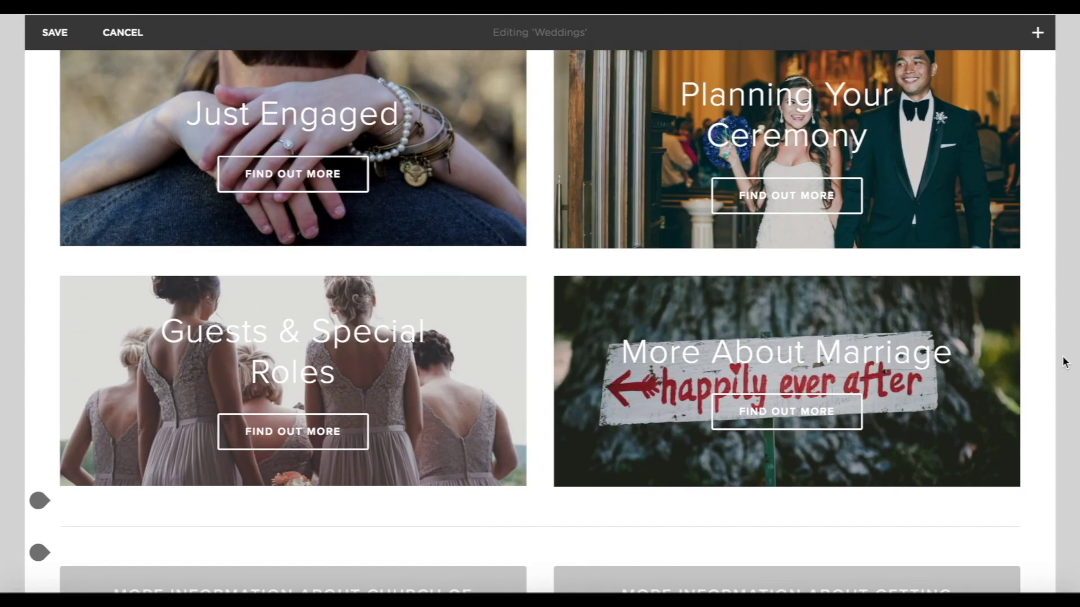
scroll(1062, 356, down, 3)
scroll(1061, 356, up, 1)
scroll(1061, 356, down, 3)
scroll(1062, 356, up, 8)
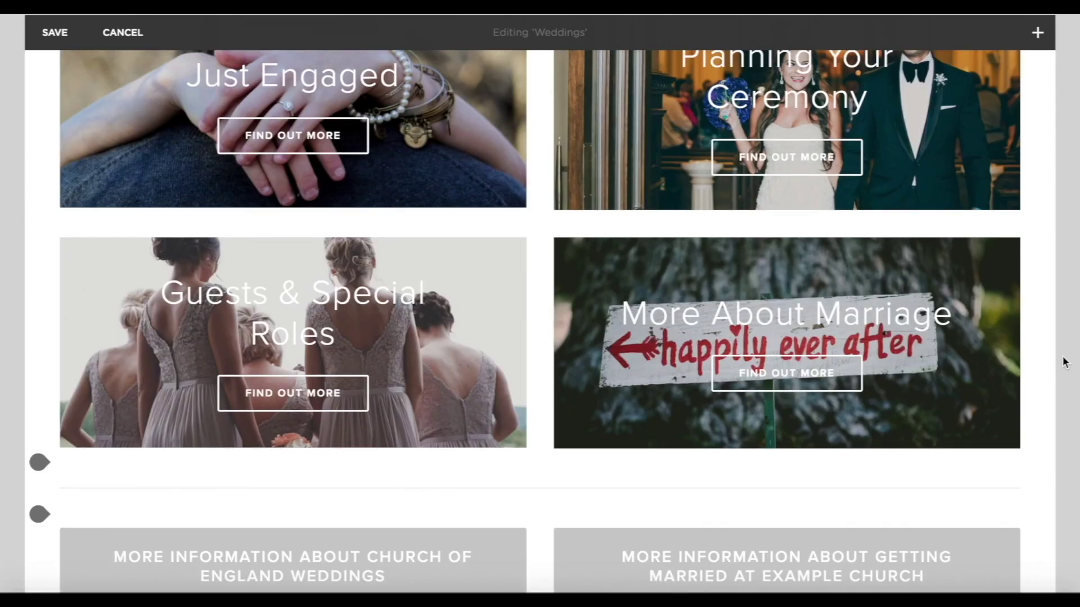
scroll(1062, 356, up, 2)
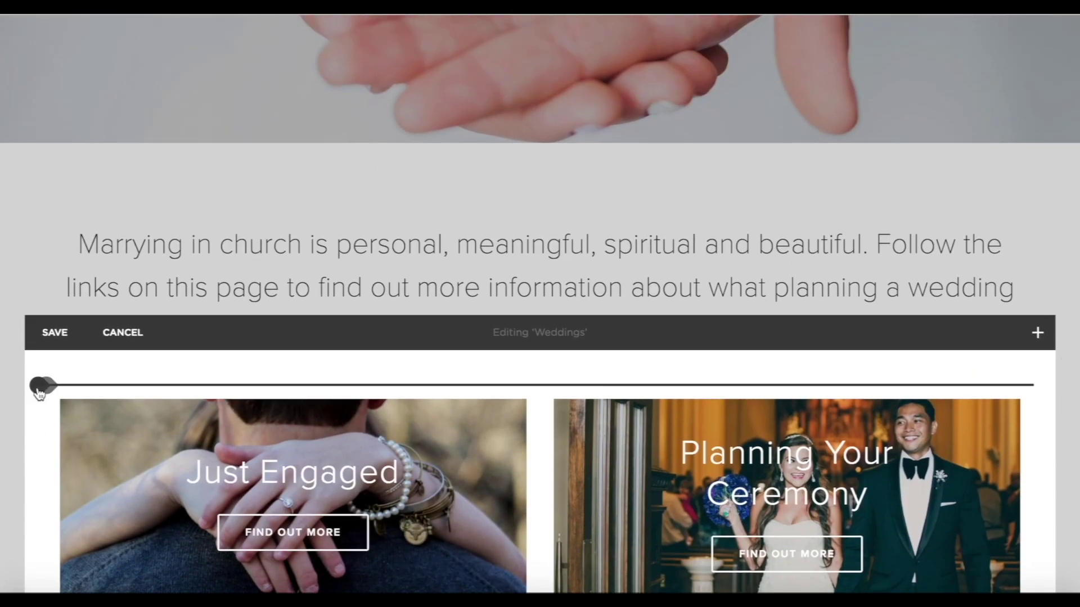
mouse_move(356, 471)
scroll(357, 473, down, 12)
scroll(356, 473, up, 12)
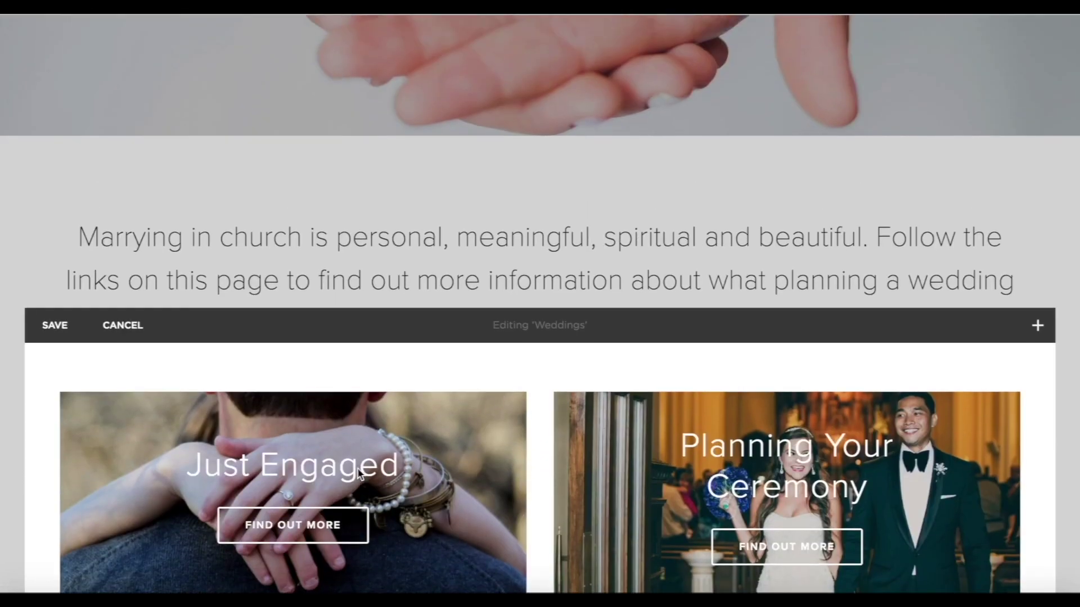
drag(40, 378, 36, 379)
click(38, 378)
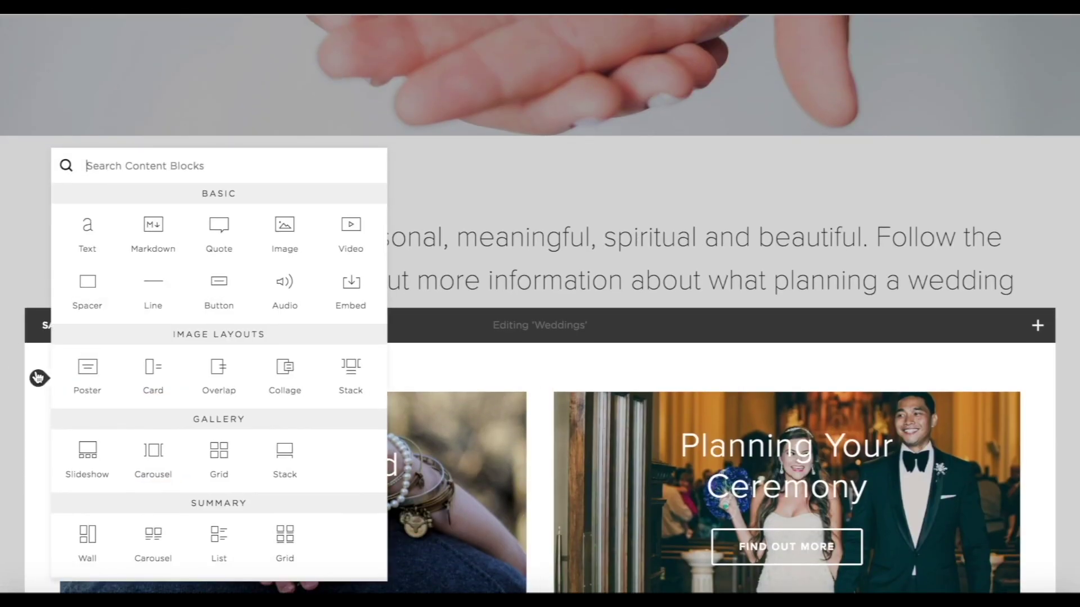
click(154, 288)
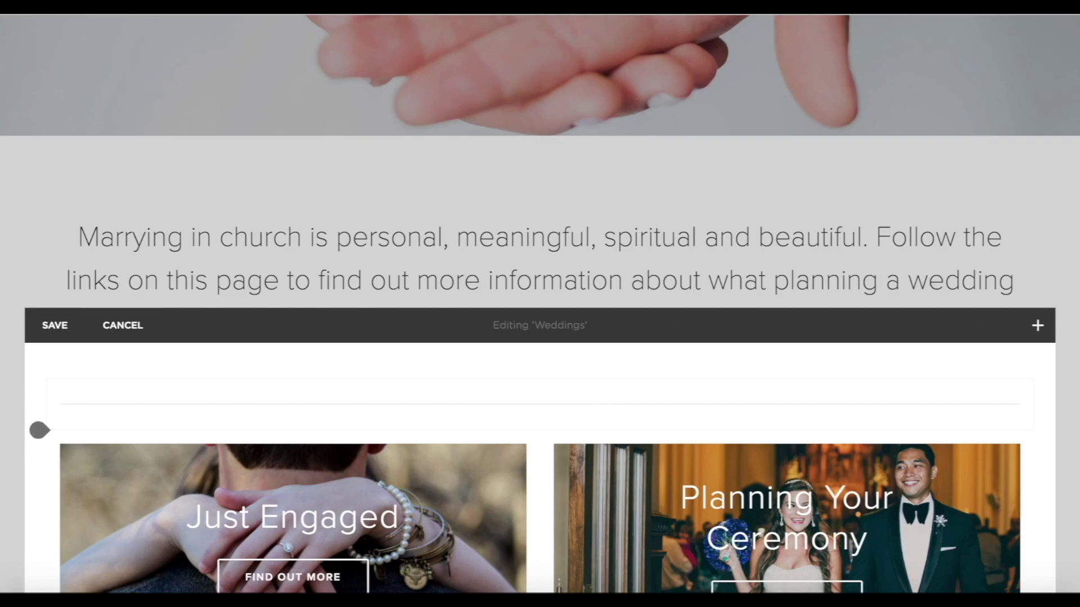
Save the Weddings page changes.
scroll(977, 527, down, 10)
scroll(977, 527, up, 5)
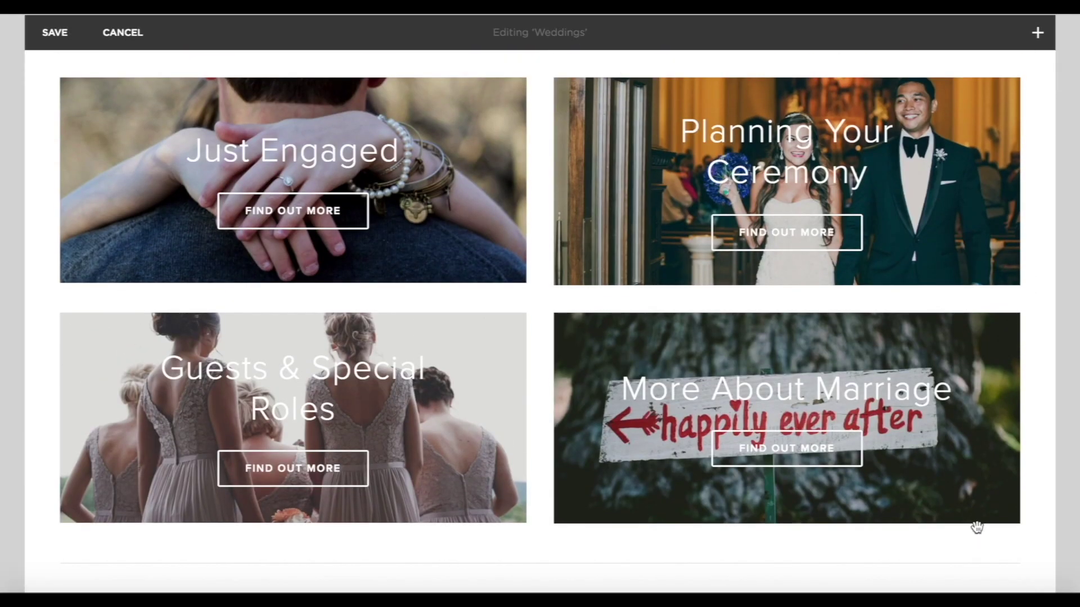
scroll(977, 526, up, 5)
click(44, 220)
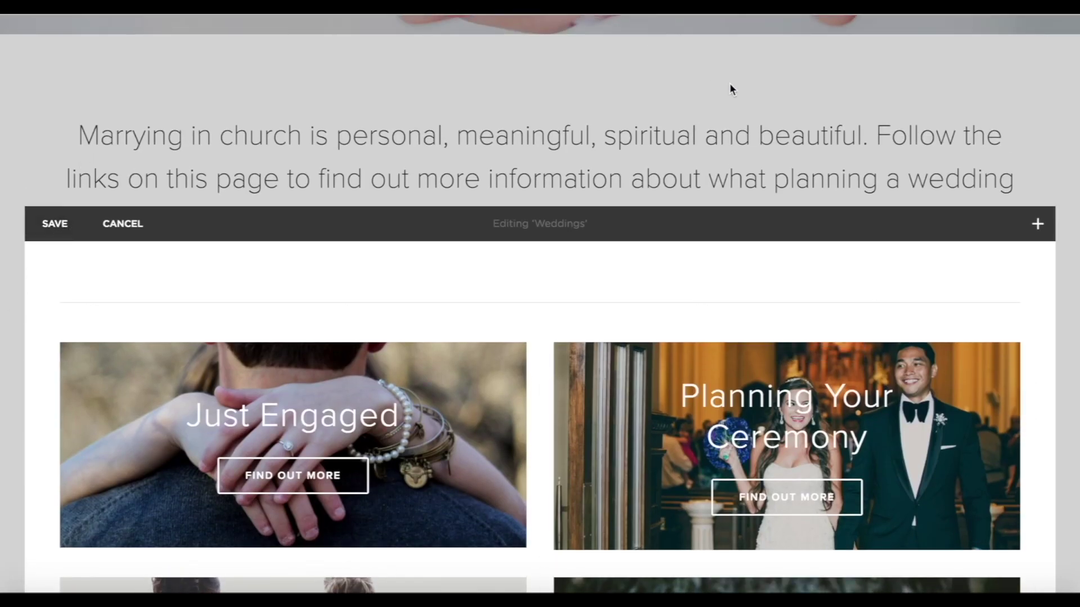
scroll(975, 163, up, 5)
scroll(975, 161, down, 10)
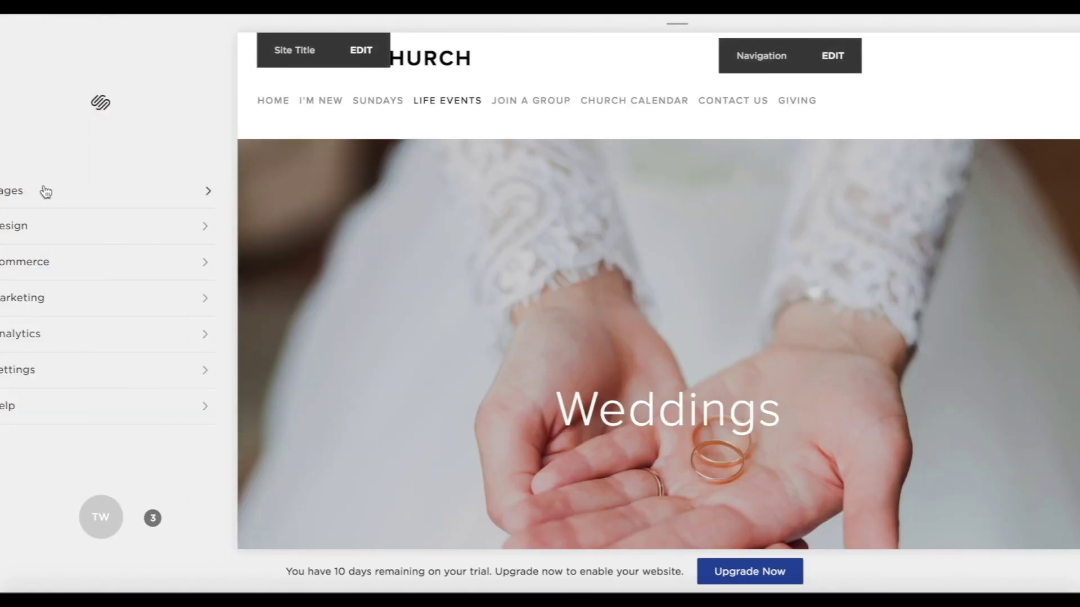
Switch to the Baptisms page and save a dark-water banner image for it.
click(43, 189)
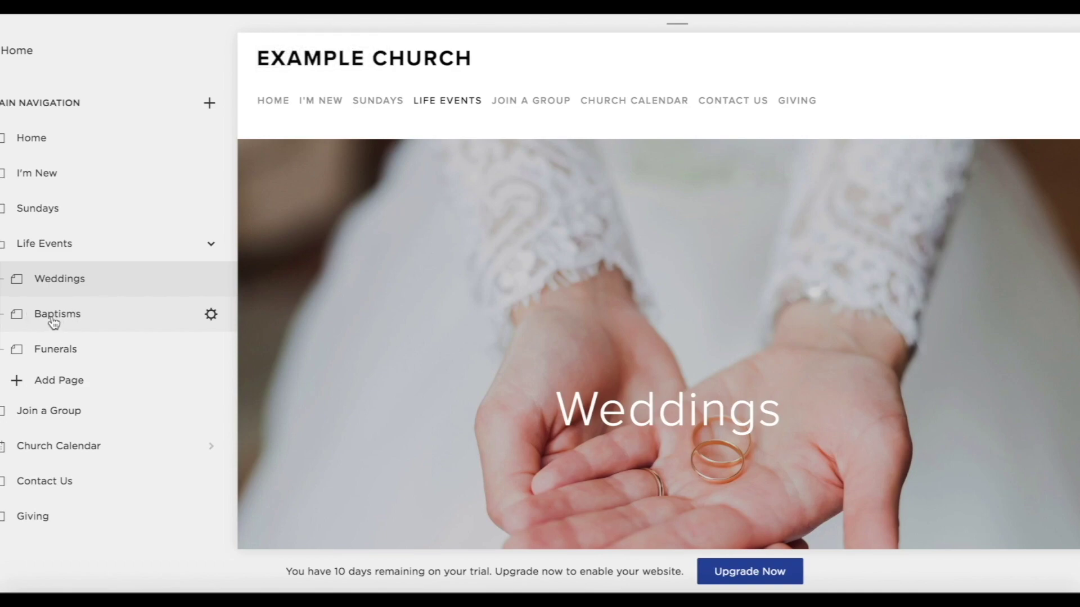
click(55, 327)
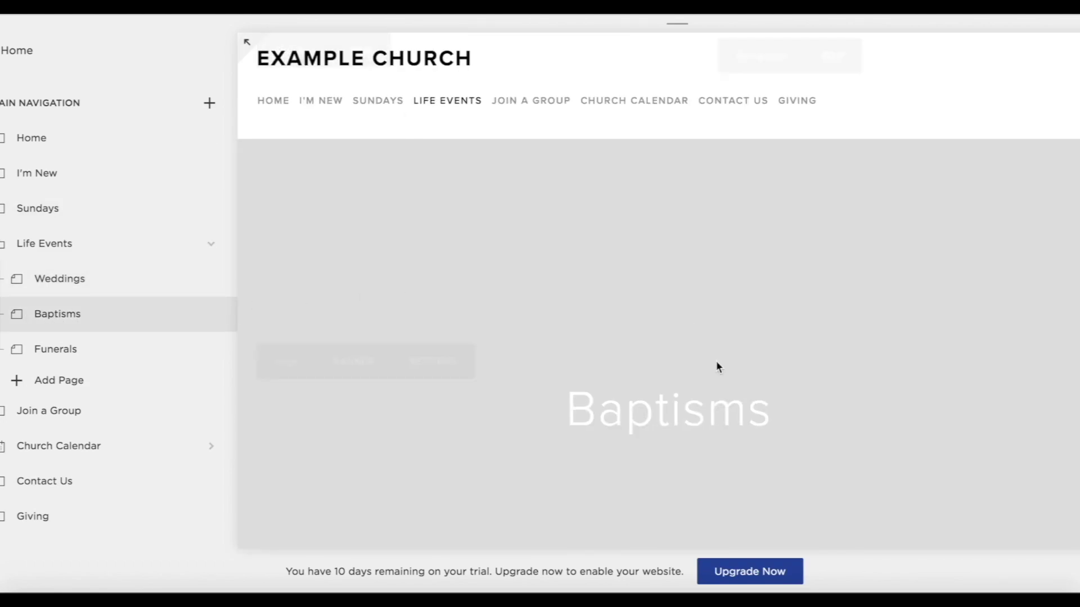
scroll(719, 368, down, 10)
scroll(719, 368, up, 7)
scroll(717, 363, up, 3)
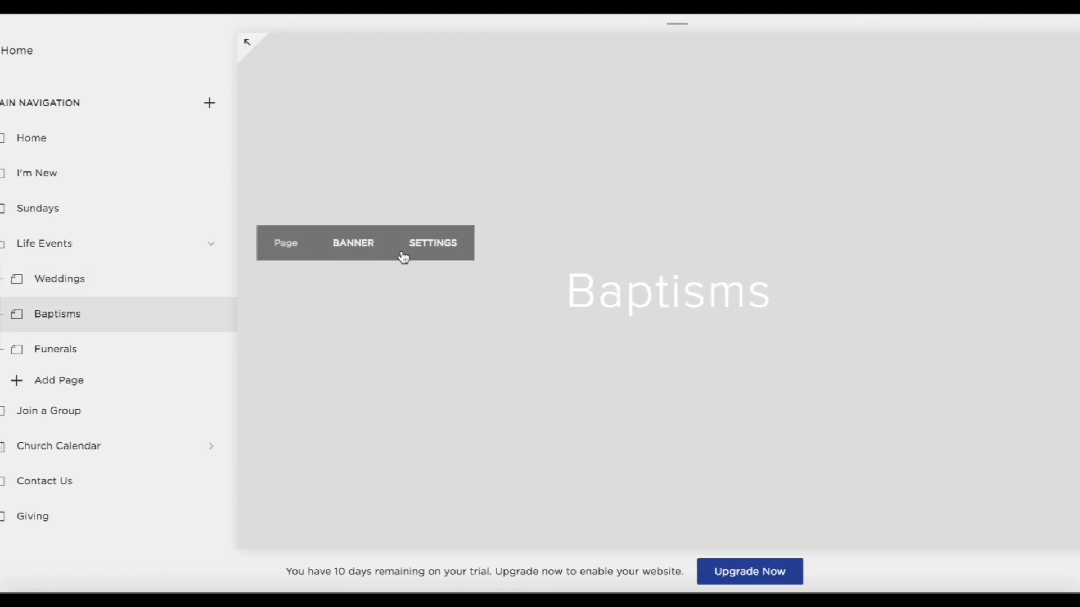
click(364, 247)
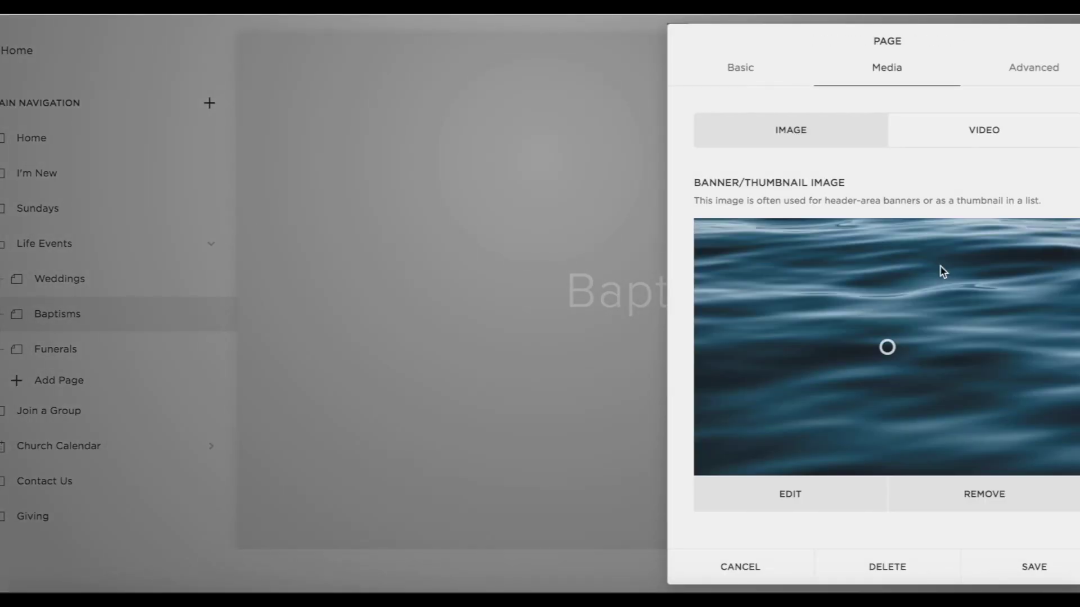
click(1033, 567)
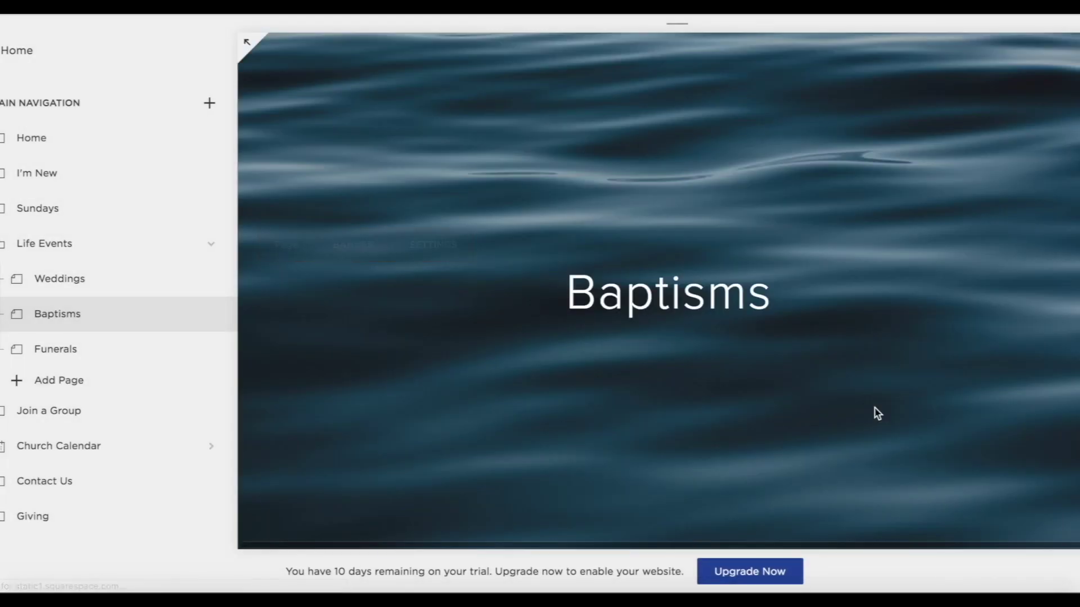
Paste the intro sentence as a centred Heading 1 in the header, save, then edit page content.
scroll(875, 400, down, 5)
scroll(875, 400, down, 1)
mouse_move(415, 218)
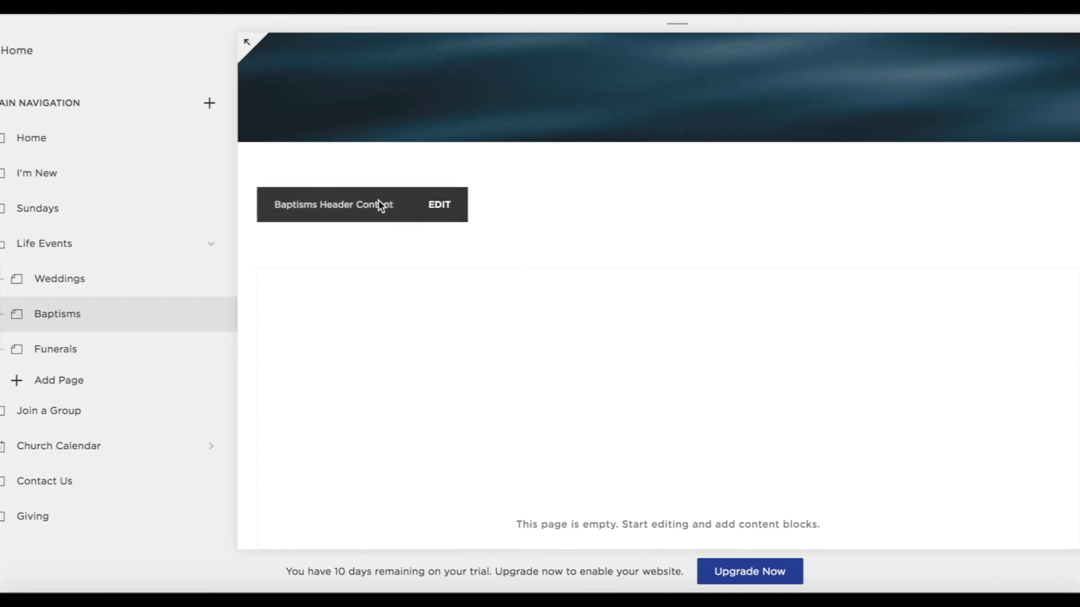
click(442, 206)
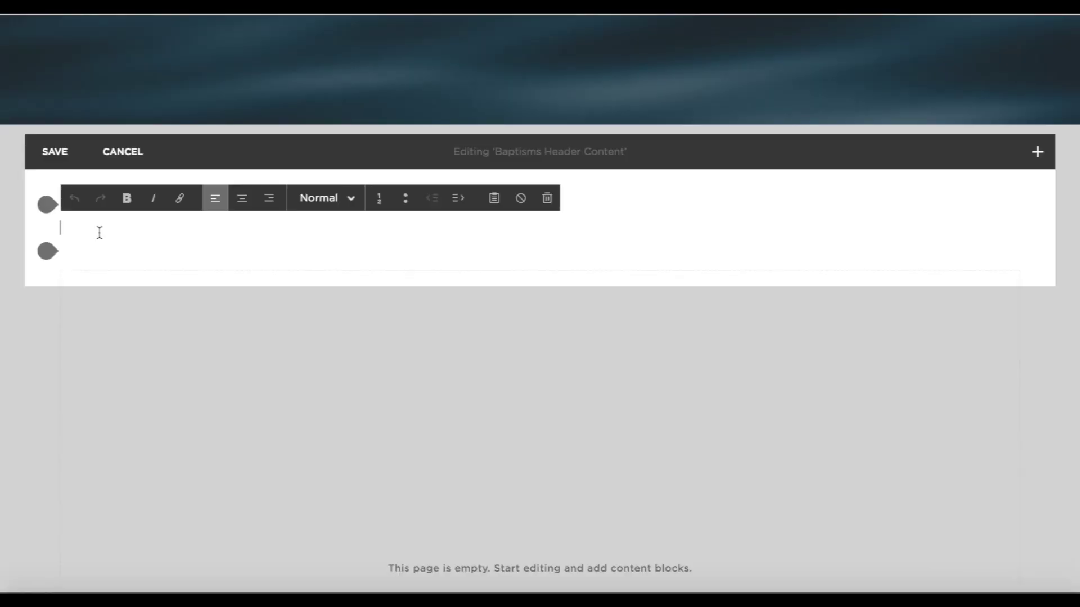
text(Follow the links on this page to Discover all you need to know about choosing, planning and going to a baptism at All Saints Stafford)
click(242, 199)
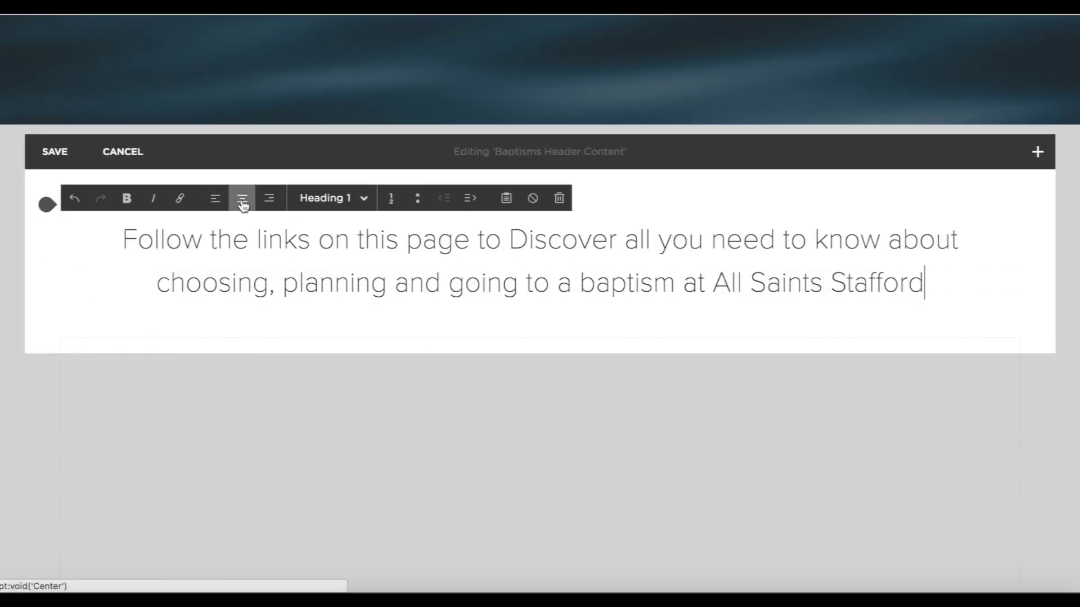
click(79, 154)
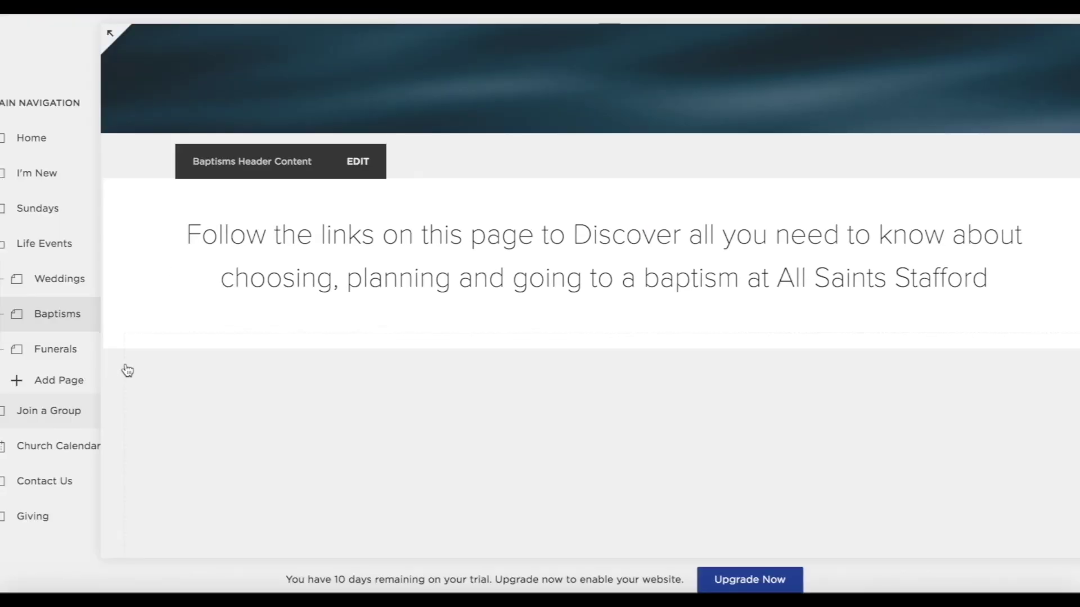
mouse_move(429, 400)
click(363, 366)
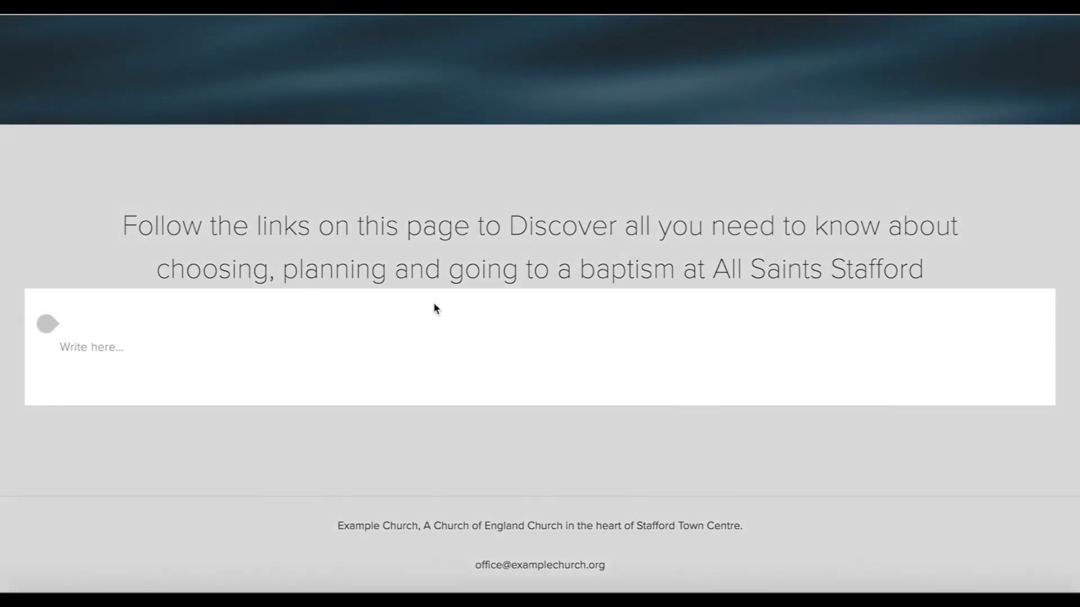
Insert a Poster image block and make its image link a Find Out More button.
click(47, 324)
click(84, 332)
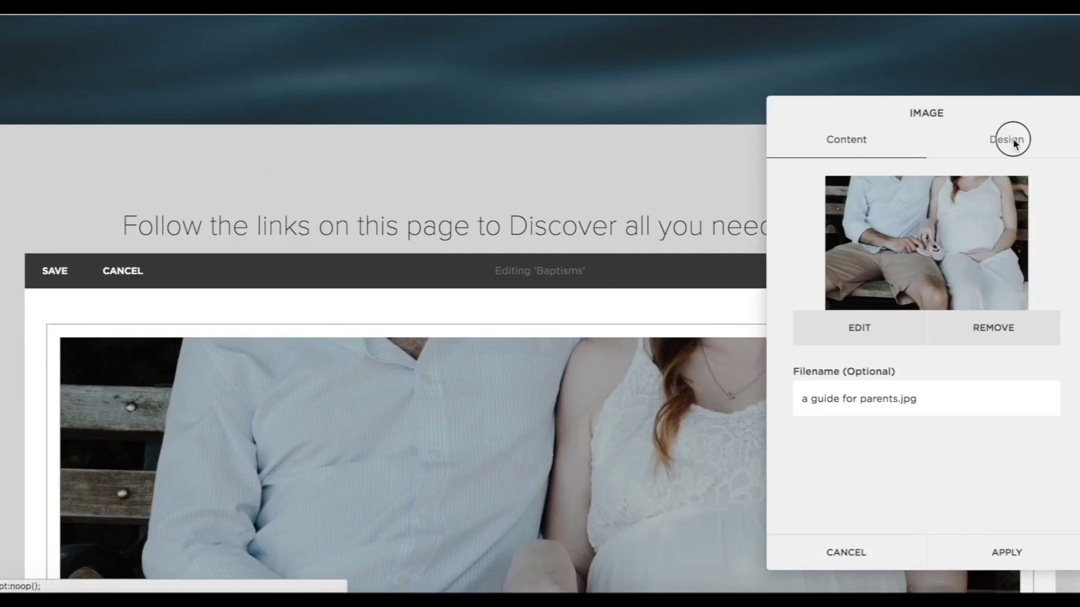
click(1015, 141)
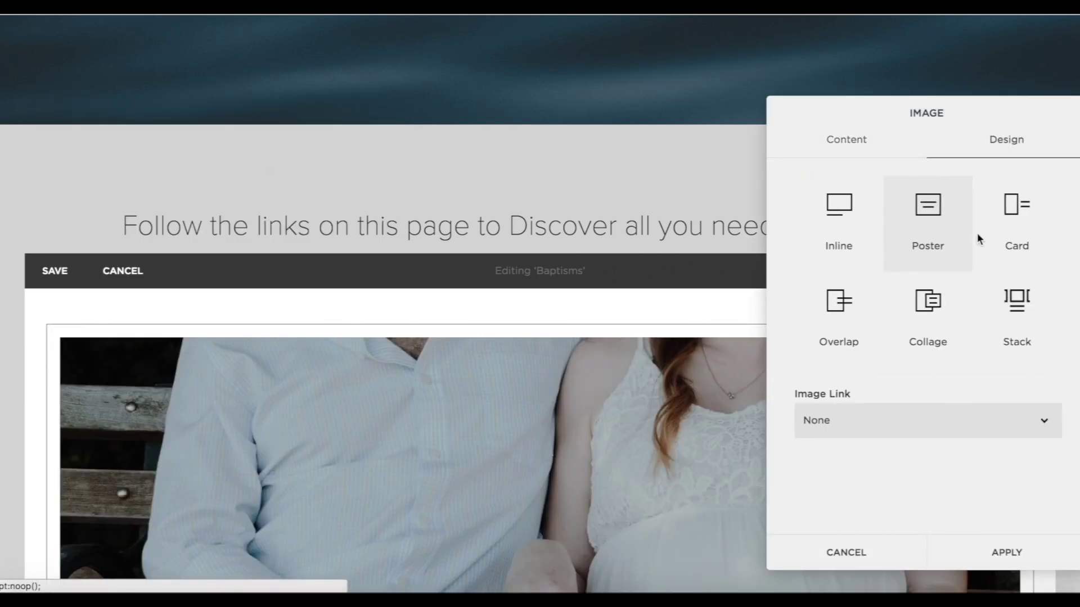
click(869, 420)
click(838, 446)
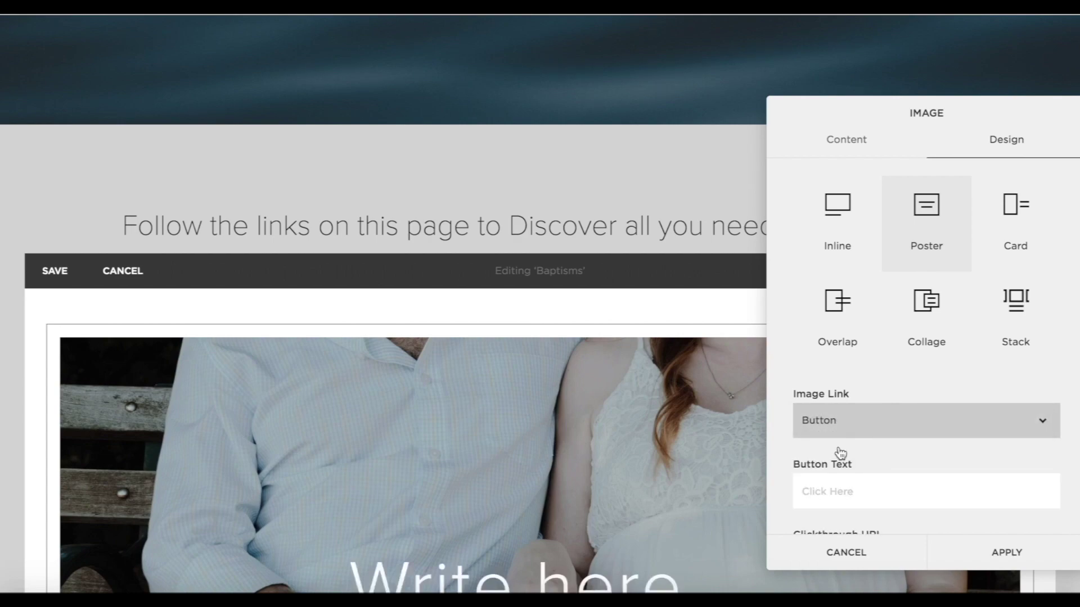
scroll(824, 403, down, 1)
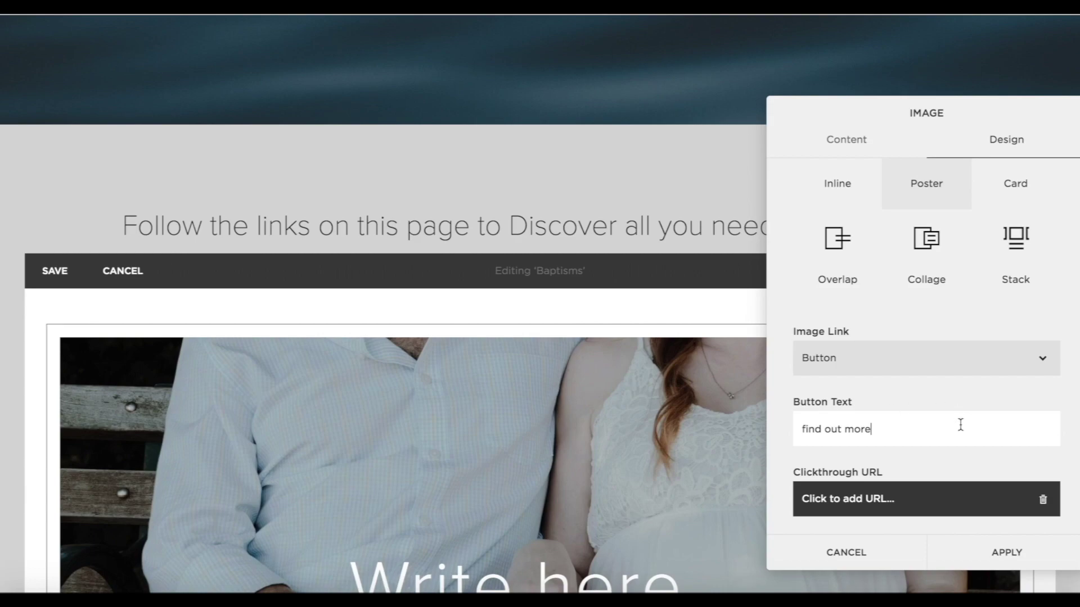
Link the button to the christenings site's for-parents page in a new window and apply.
click(874, 503)
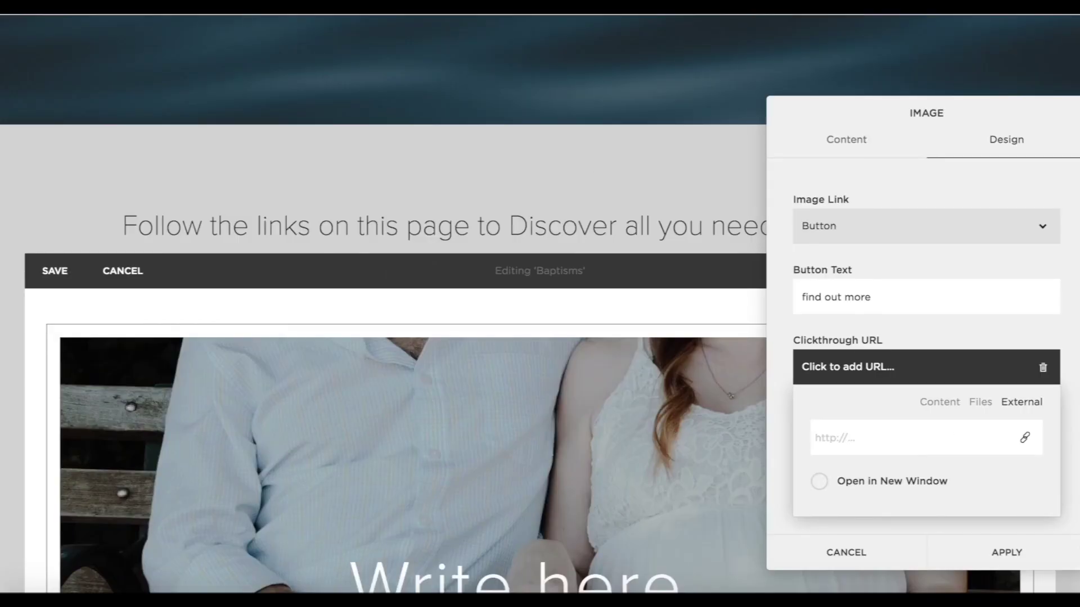
click(890, 422)
text(https://churchofenglandchristenings.org/for-parents/)
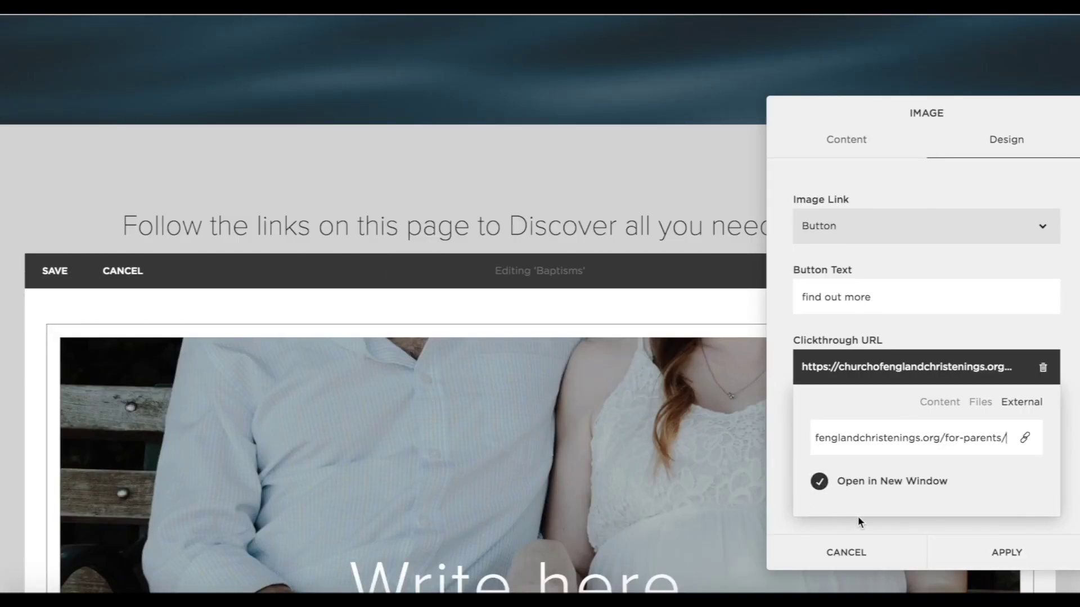
click(859, 516)
click(1001, 553)
Title the poster 'Guide For Parents'.
scroll(667, 450, down, 4)
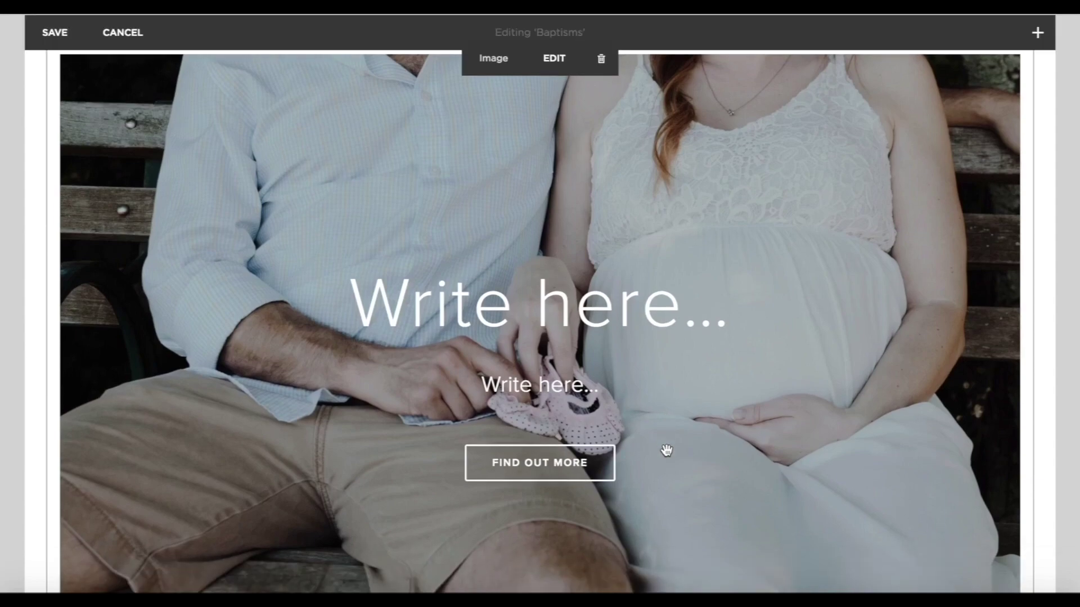
click(516, 304)
text(Guide F)
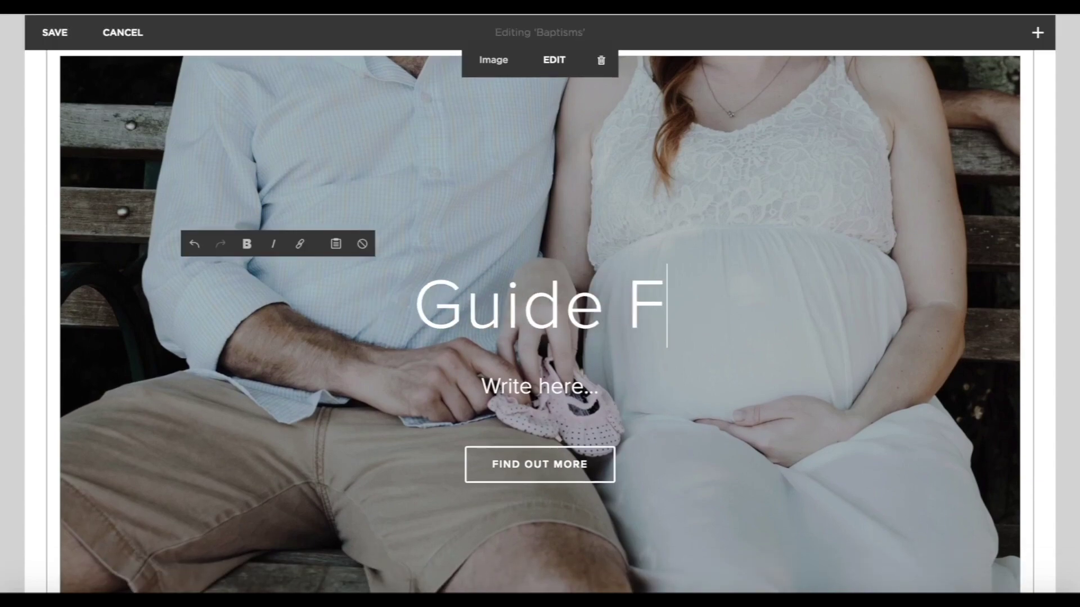
text(or Parents)
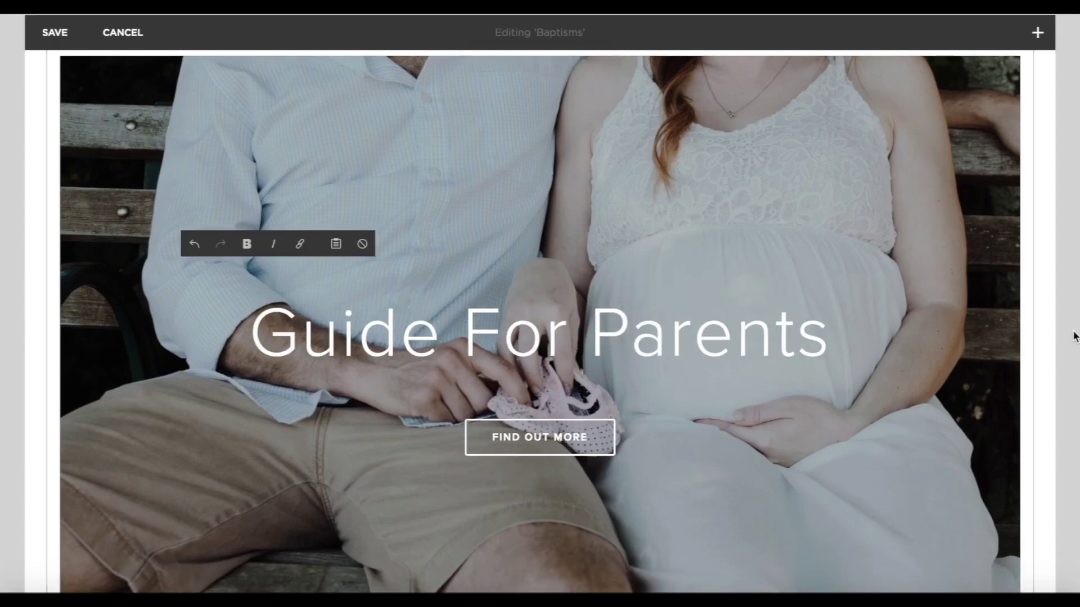
scroll(650, 449, down, 8)
Add another Poster image block with the baby photo.
click(47, 303)
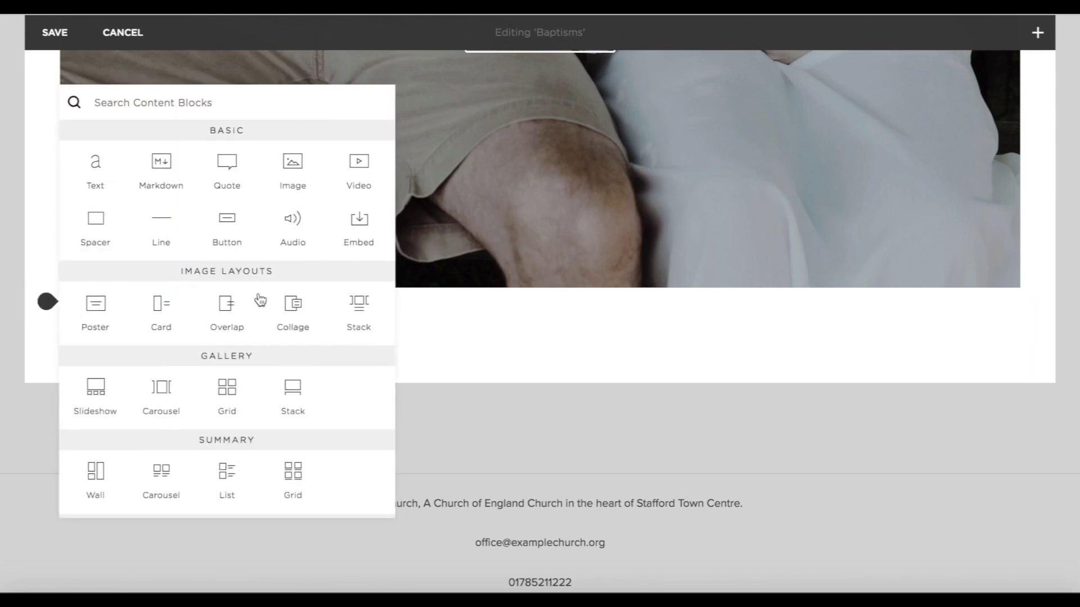
click(90, 313)
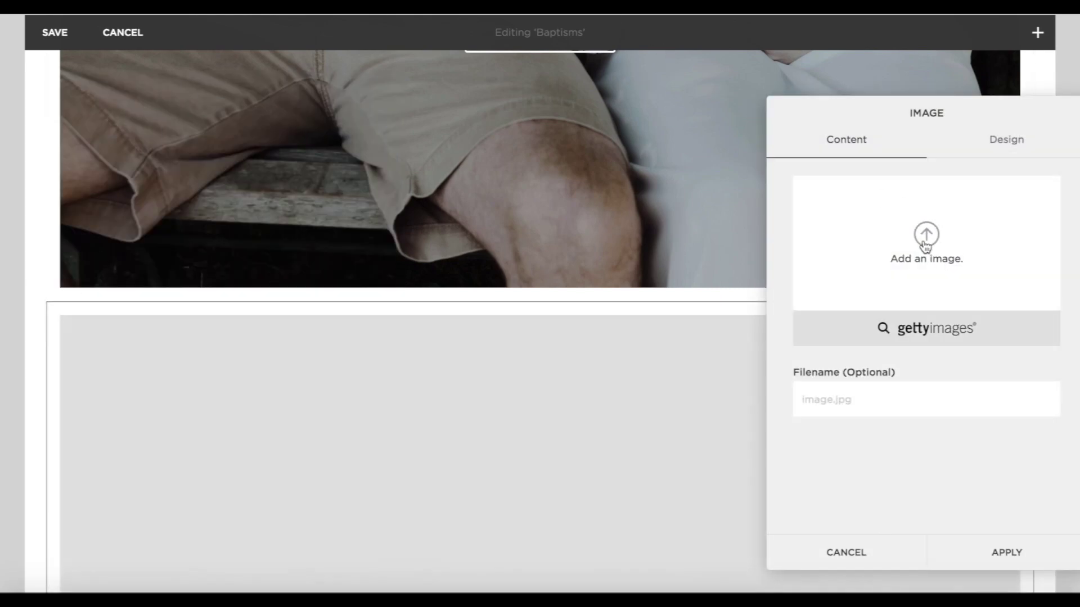
click(926, 246)
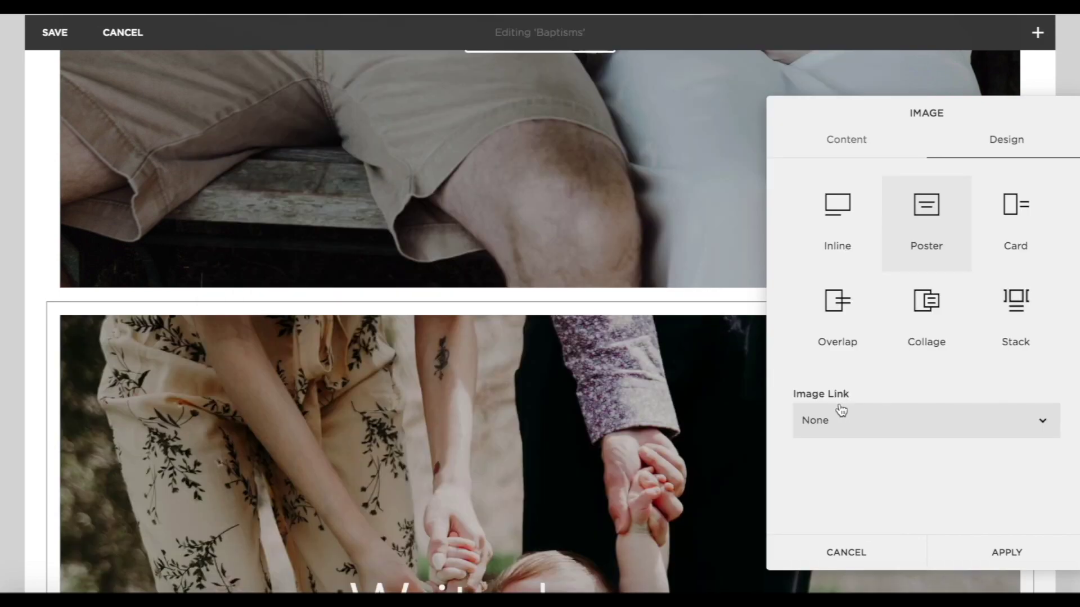
Give the poster a 'find out more' button linking to the christenings godparents page.
click(842, 411)
click(826, 448)
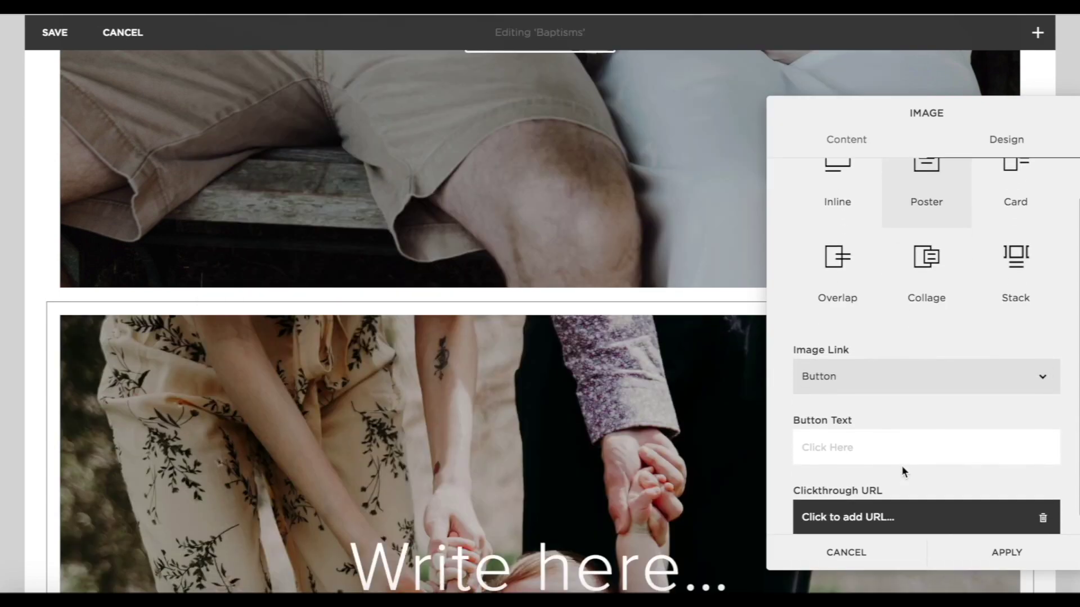
text(find out more)
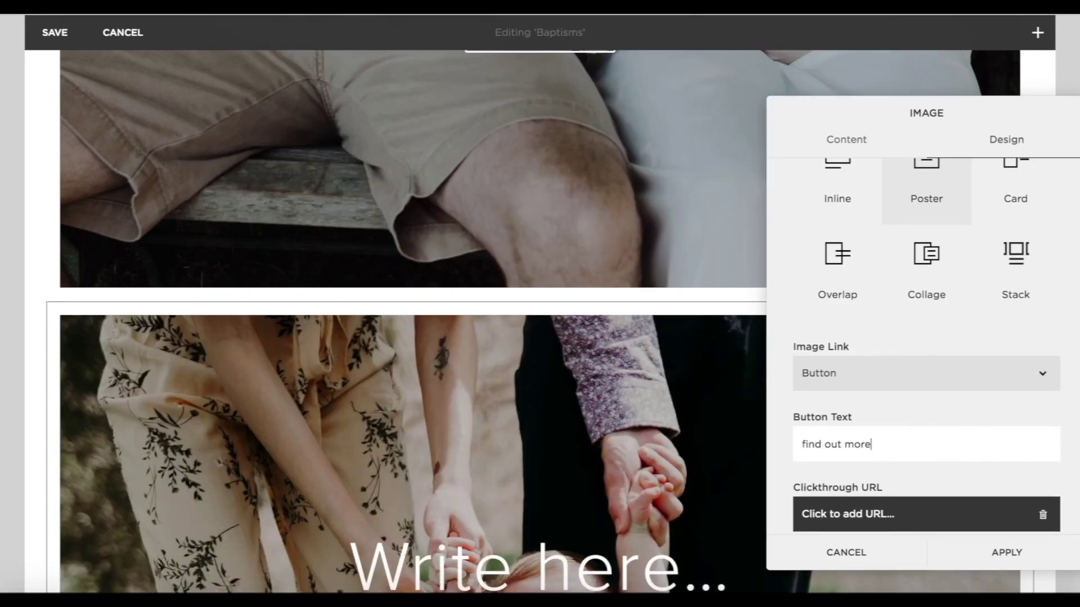
scroll(827, 534, down, 1)
click(852, 503)
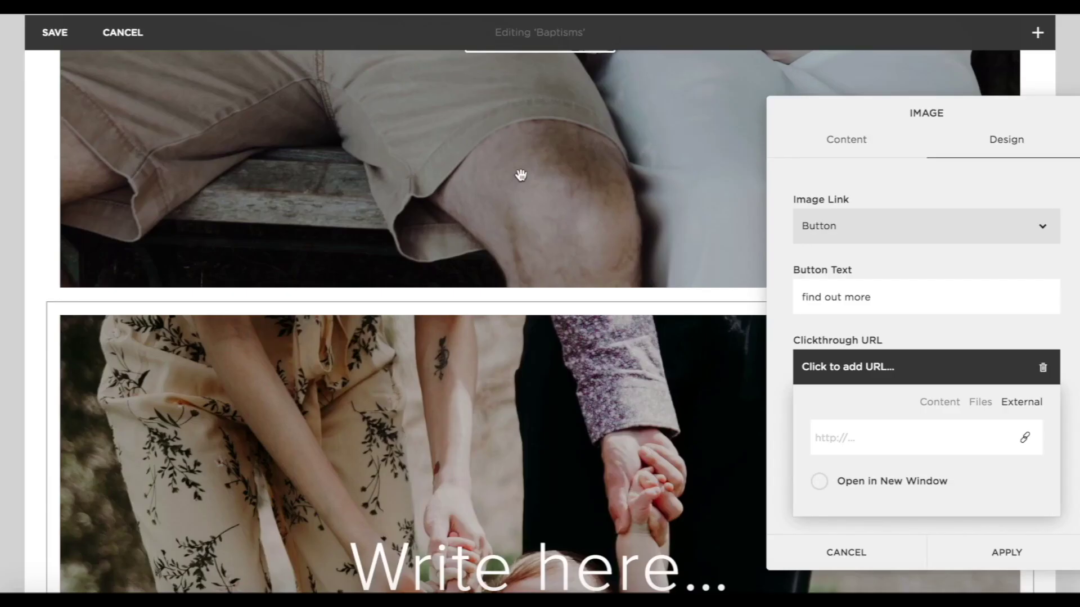
text(https://churchofenglandchristenings.org/godparents/)
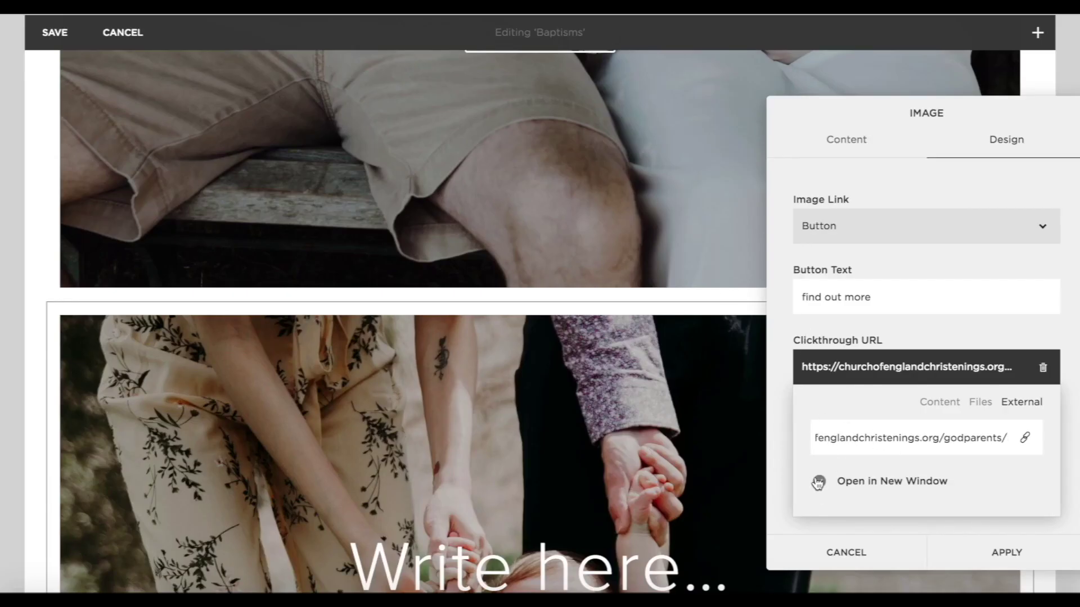
click(1015, 561)
Title the poster 'Guide For Godparents'.
scroll(887, 558, down, 4)
click(500, 318)
text(G)
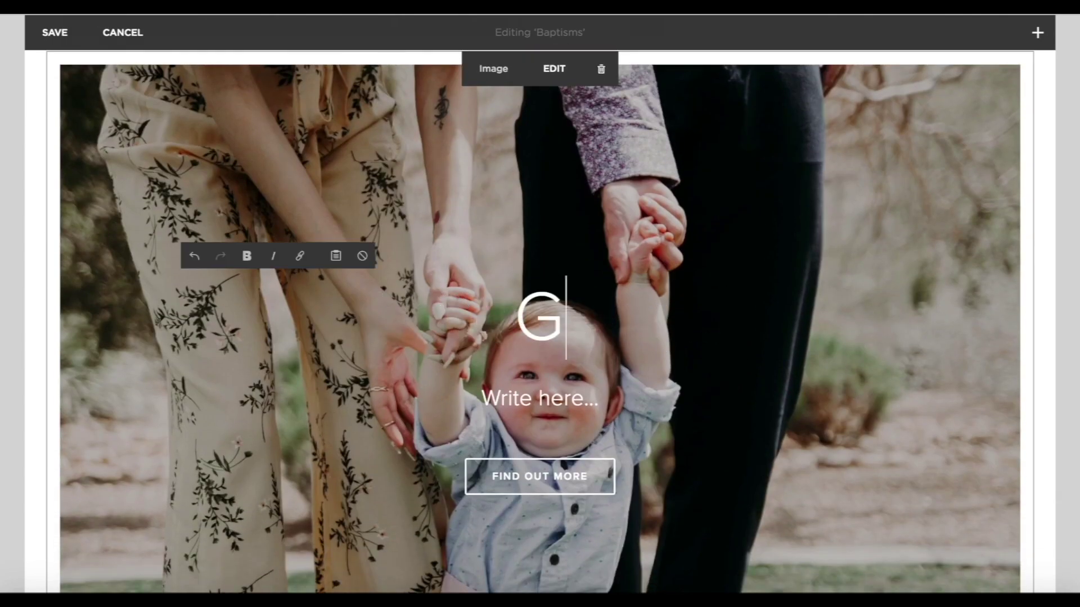
text(uide for G)
key(BackSpace)
key(BackSpace)
key(BackSpace)
key(BackSpace)
key(BackSpace)
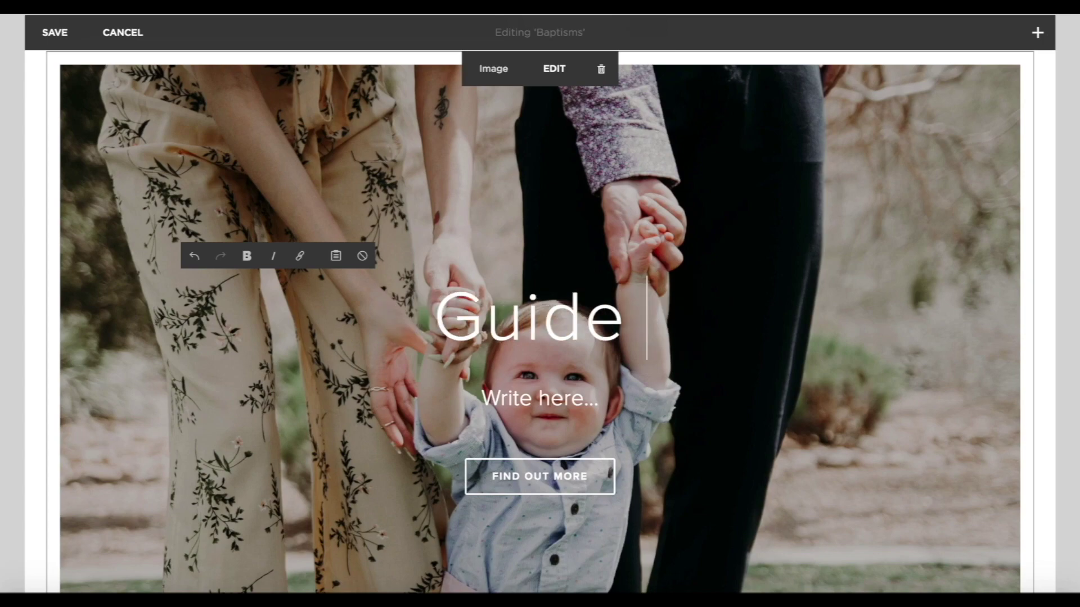
text(For Godparents)
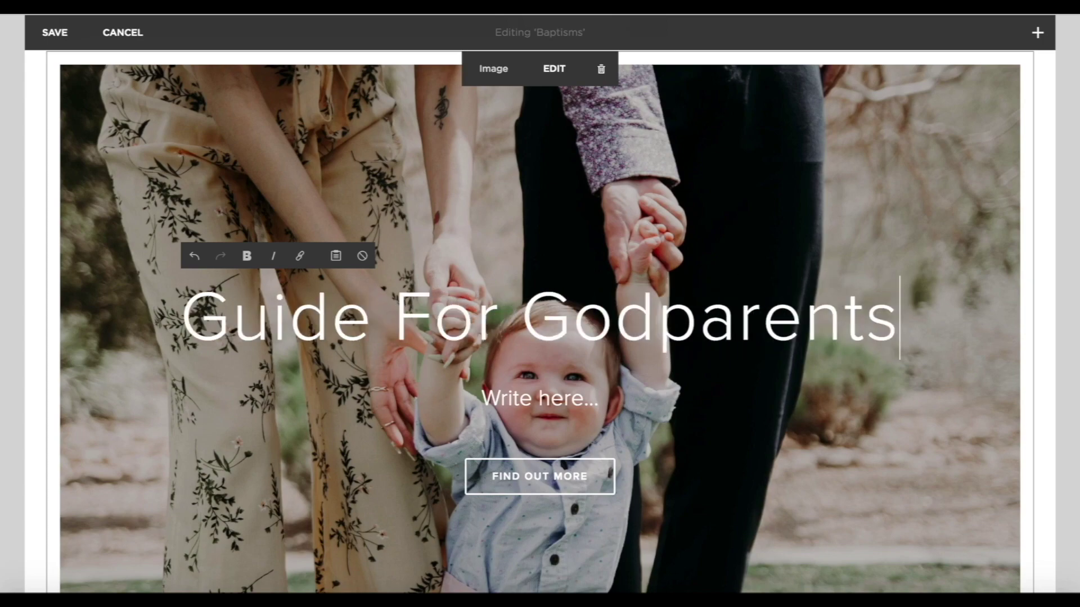
click(881, 441)
scroll(771, 446, down, 4)
scroll(771, 446, up, 7)
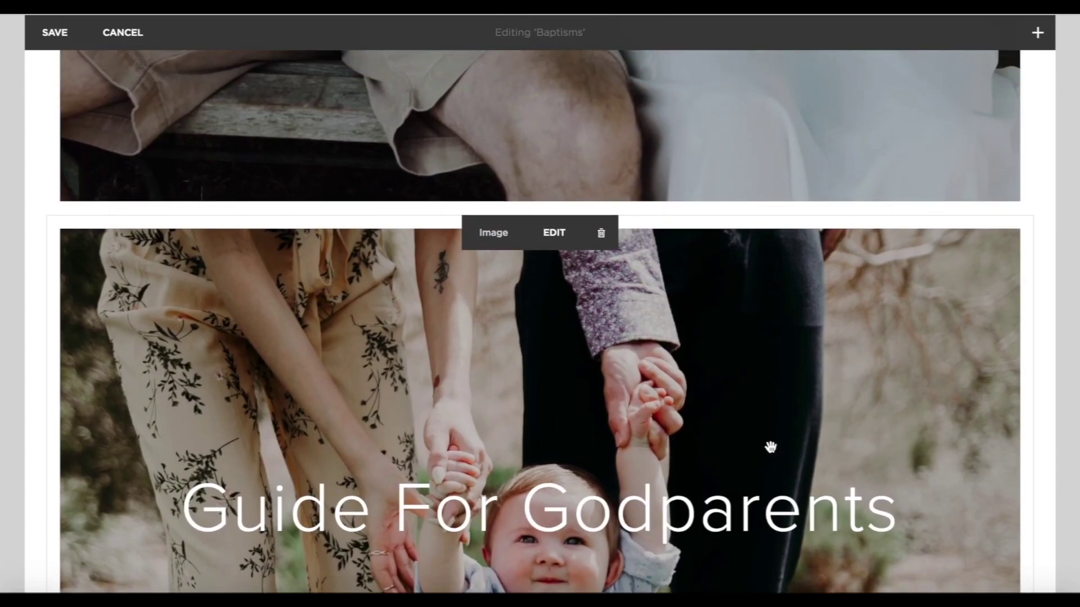
Place Guide For Godparents beside Guide For Parents and shorten both poster images to matching height.
drag(770, 438, 855, 182)
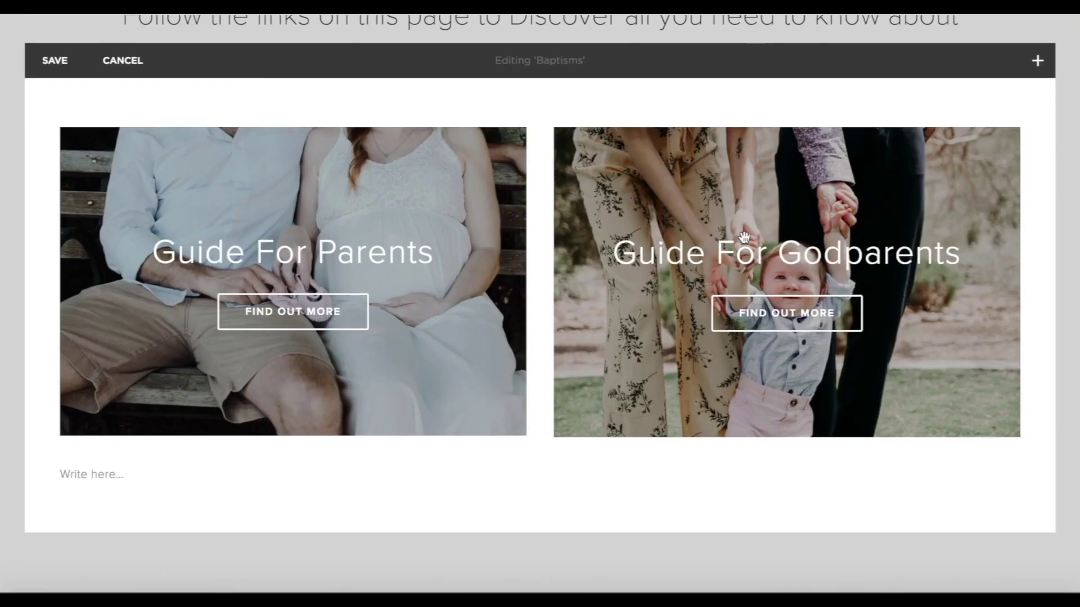
drag(292, 449, 298, 337)
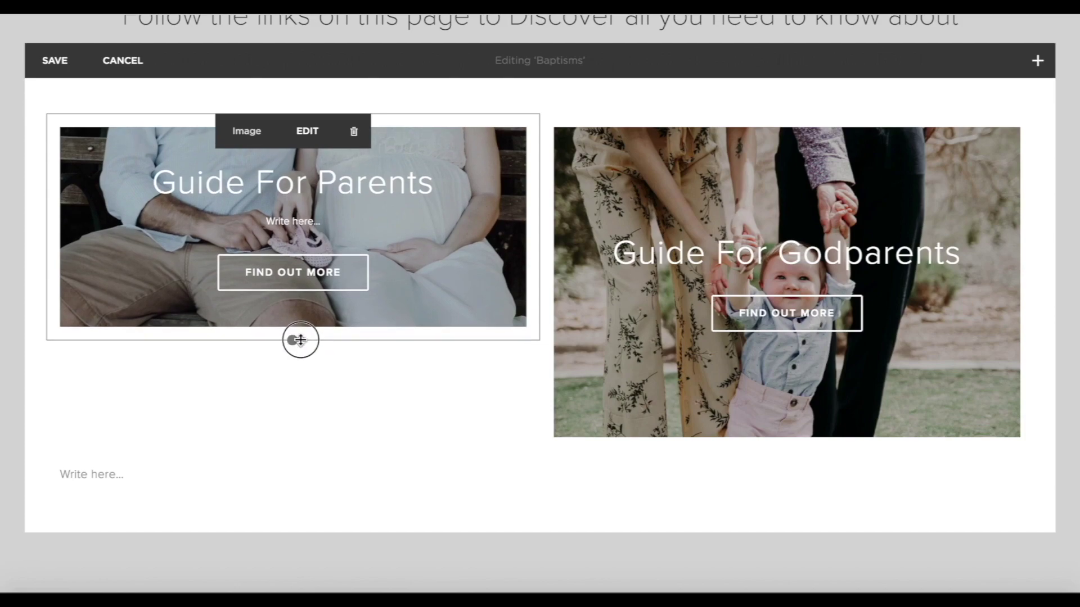
drag(788, 451, 787, 340)
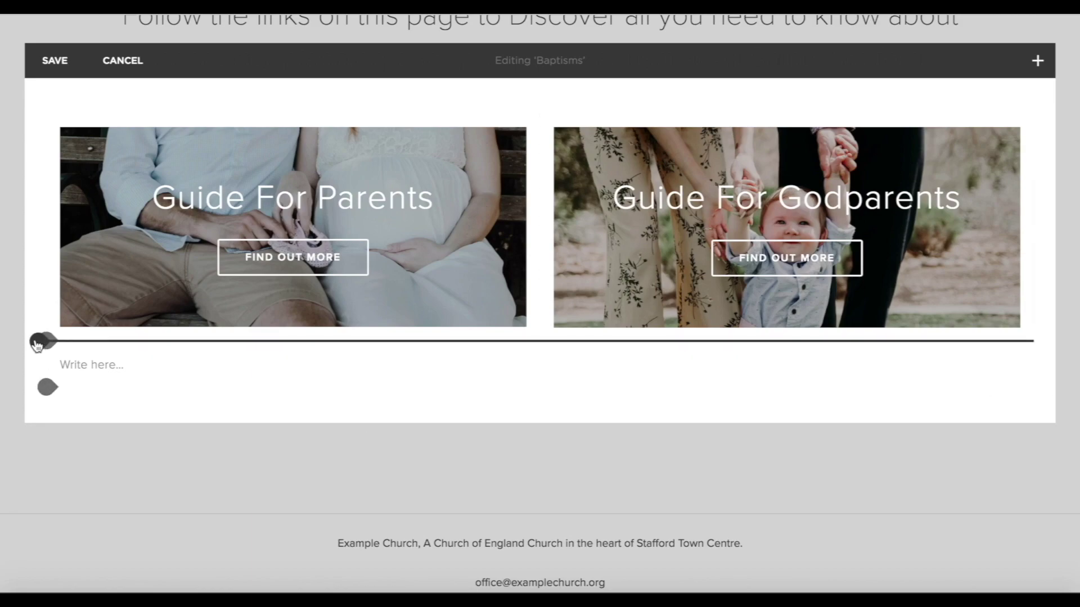
Insert a divider Line block beneath the two posters.
click(37, 344)
click(147, 269)
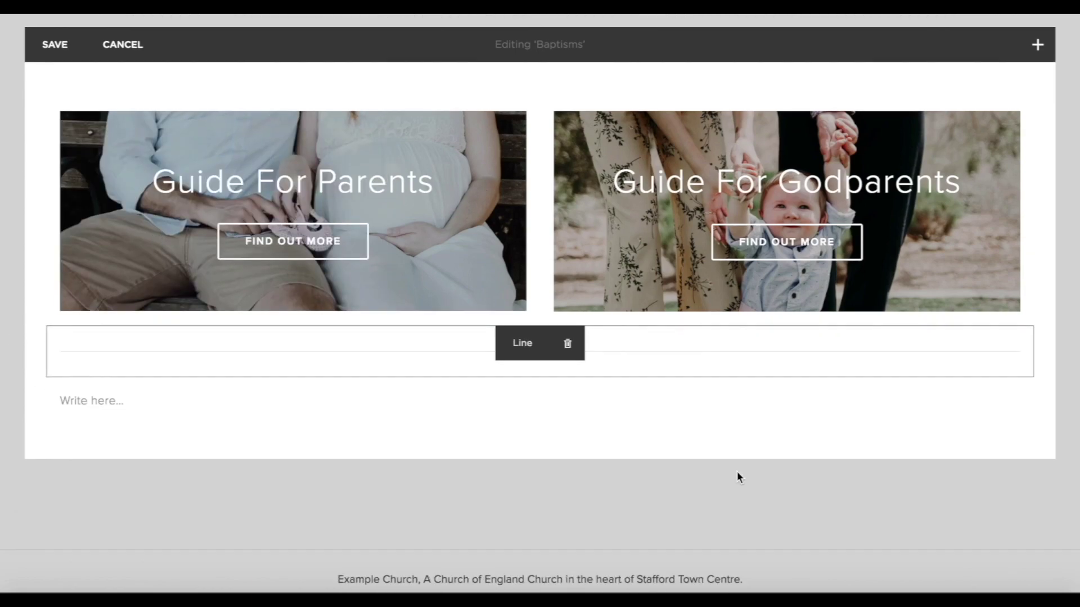
scroll(737, 471, down, 2)
Add a Poster block with a 'find out more' button linking to the pasted for-guests URL.
click(49, 297)
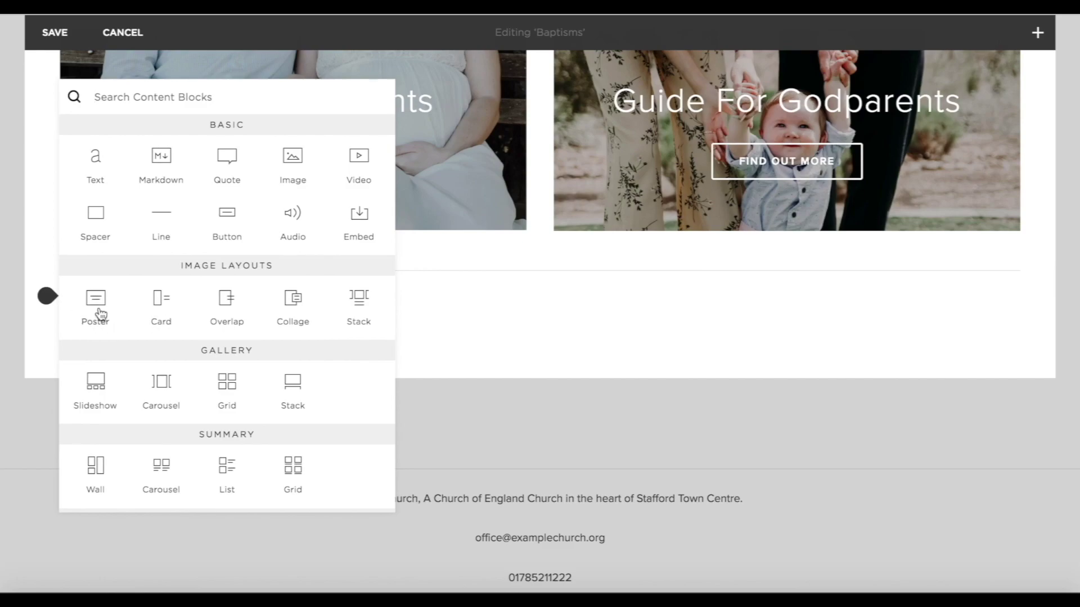
click(99, 311)
click(1004, 138)
click(849, 420)
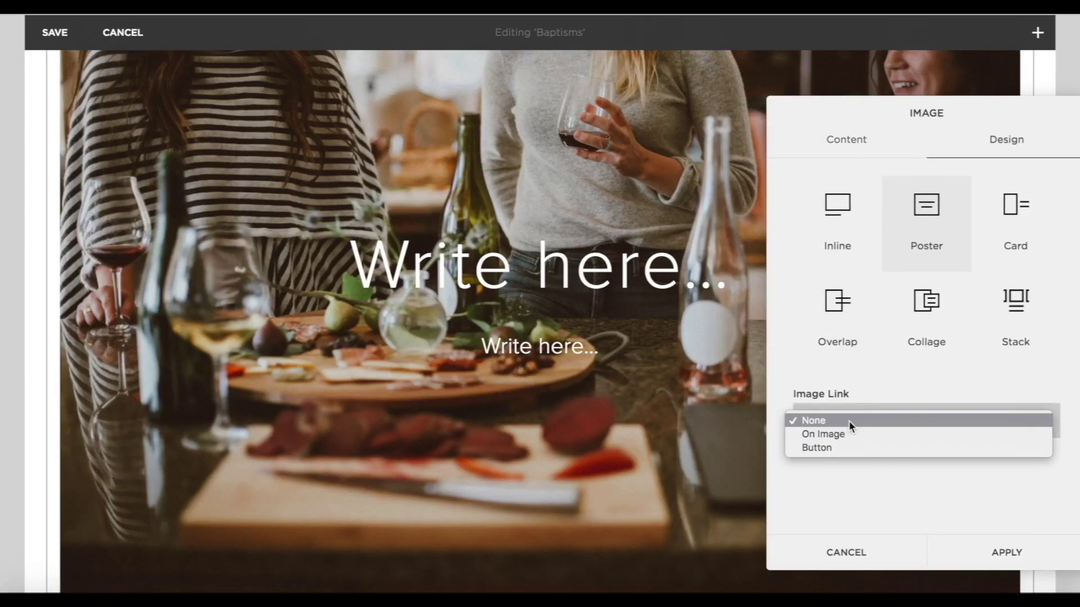
click(839, 447)
click(838, 493)
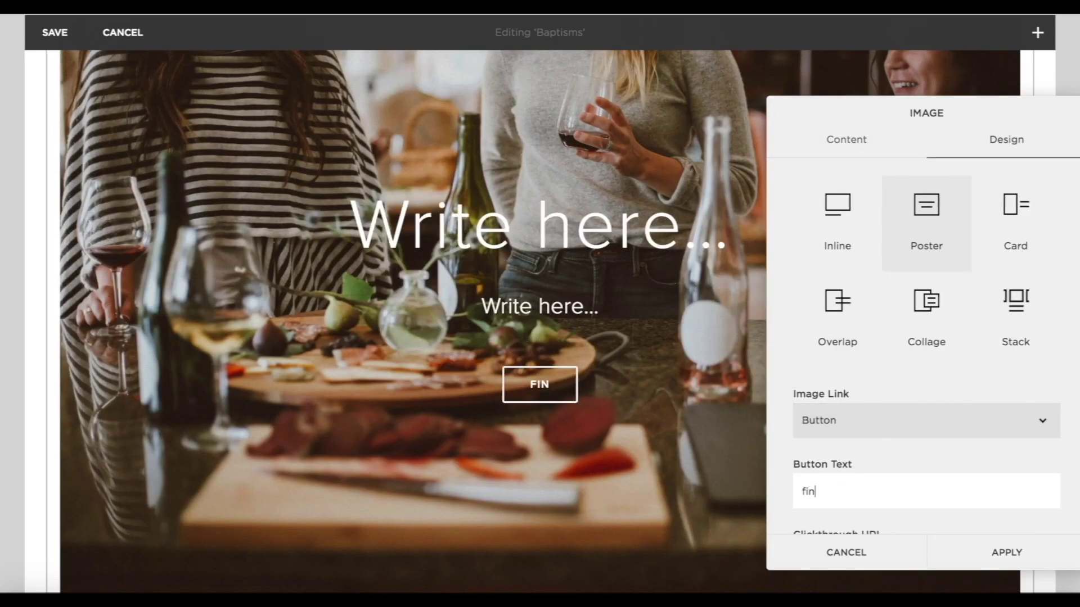
text(find out more)
scroll(844, 556, down, 2)
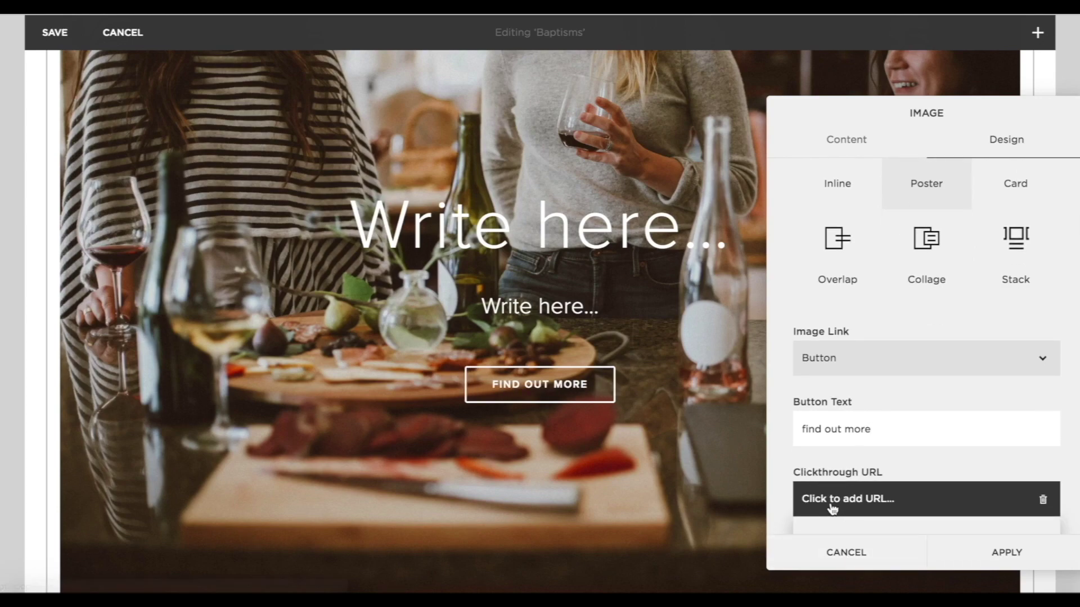
click(832, 508)
text(https://churchofenglandchristenings.org/for-guests/)
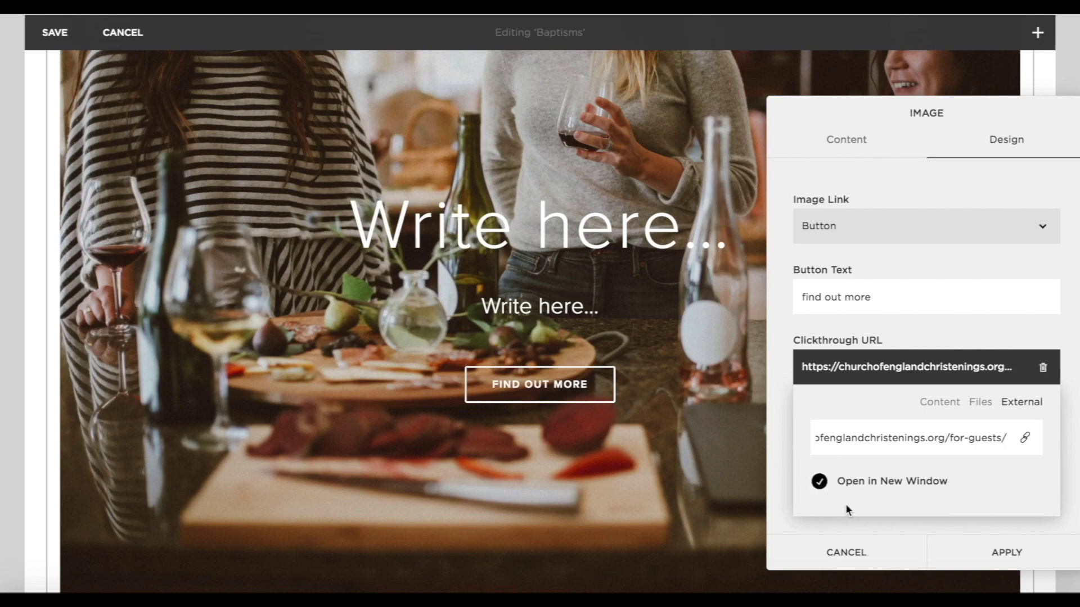
click(989, 544)
Title the poster 'Warm Welcome For Guests'.
click(568, 230)
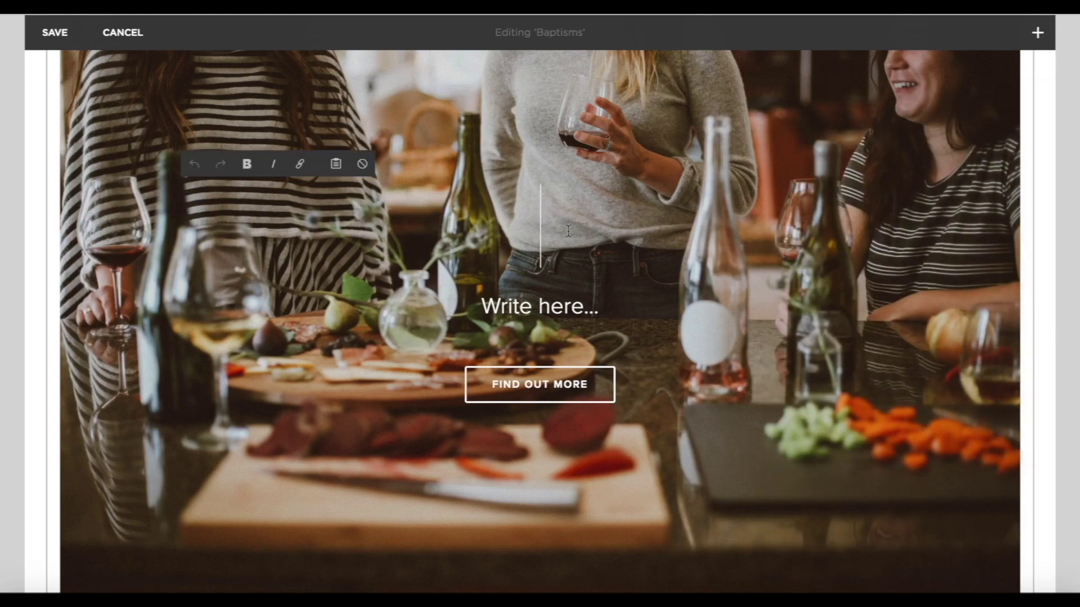
text(G)
key(BackSpace)
text(Wa)
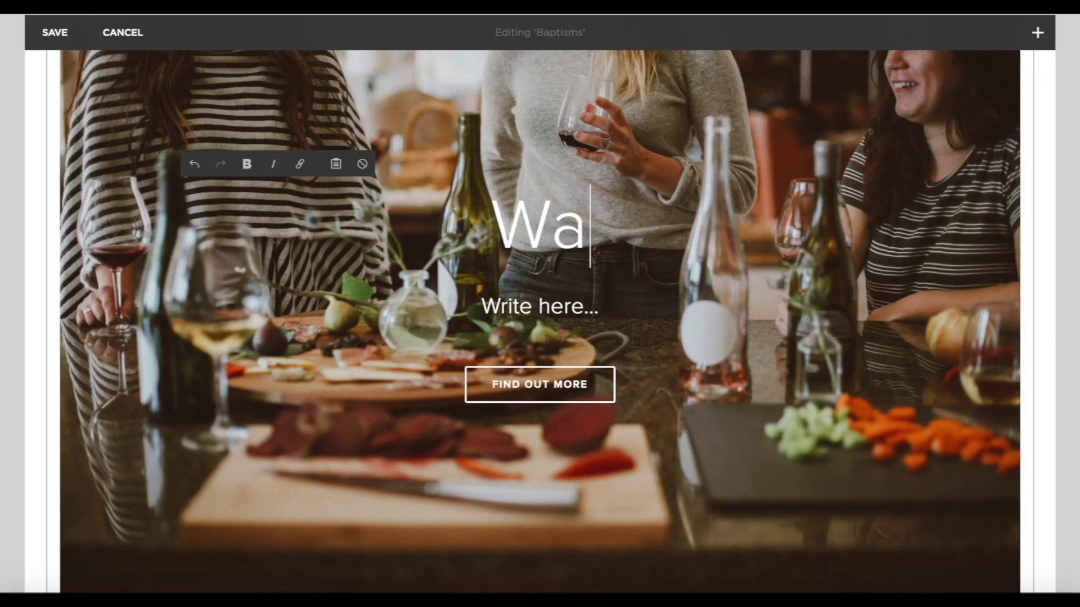
text(rm Welcome)
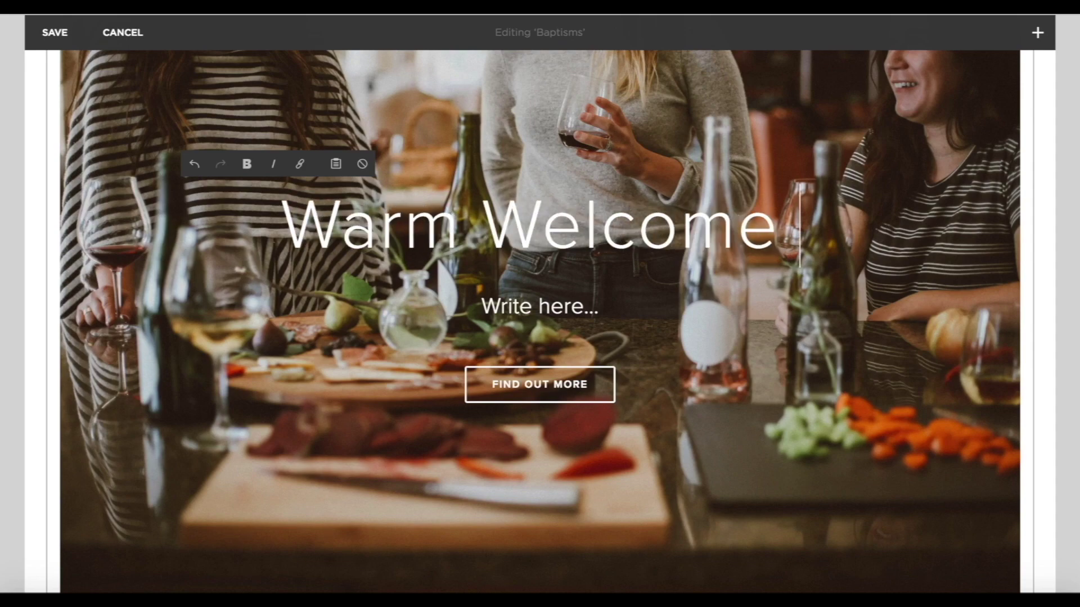
text( For Guests)
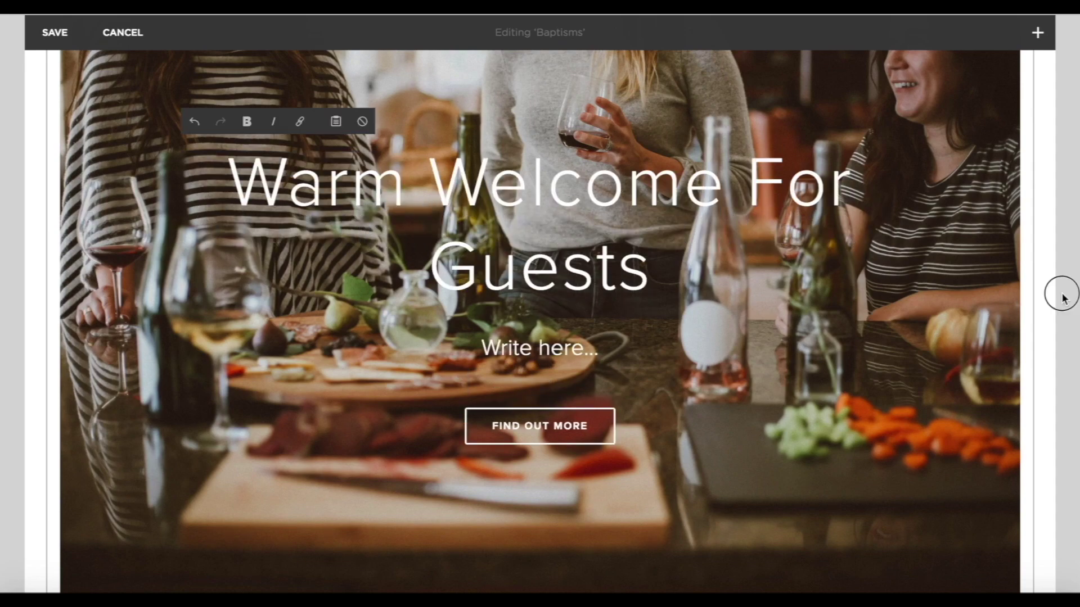
click(1062, 298)
scroll(661, 338, down, 4)
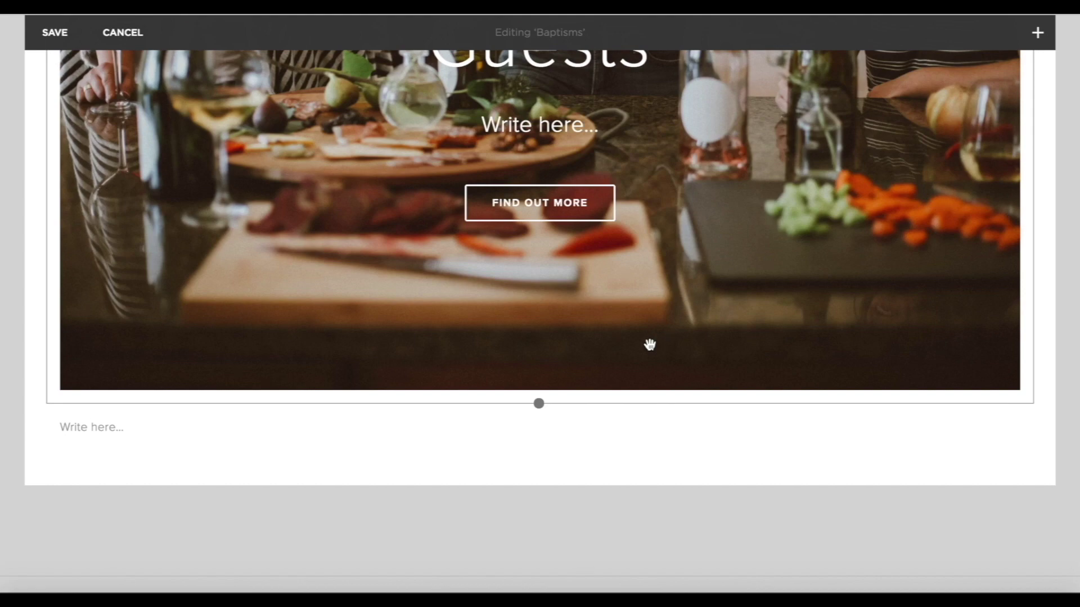
Insert another Poster block below and set its image to link through a button.
click(47, 403)
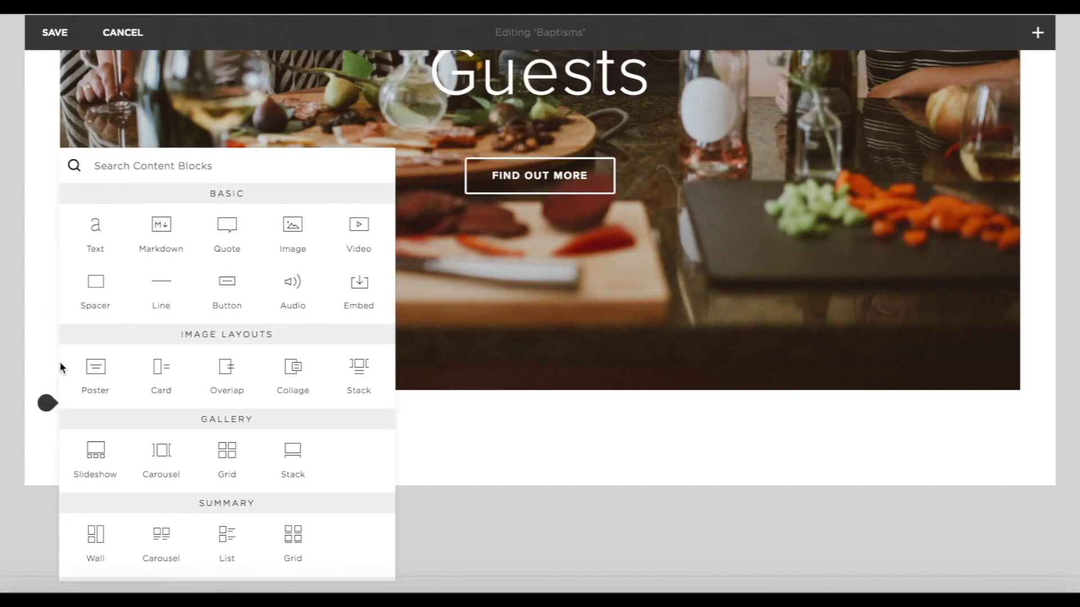
click(96, 371)
click(1006, 139)
click(887, 419)
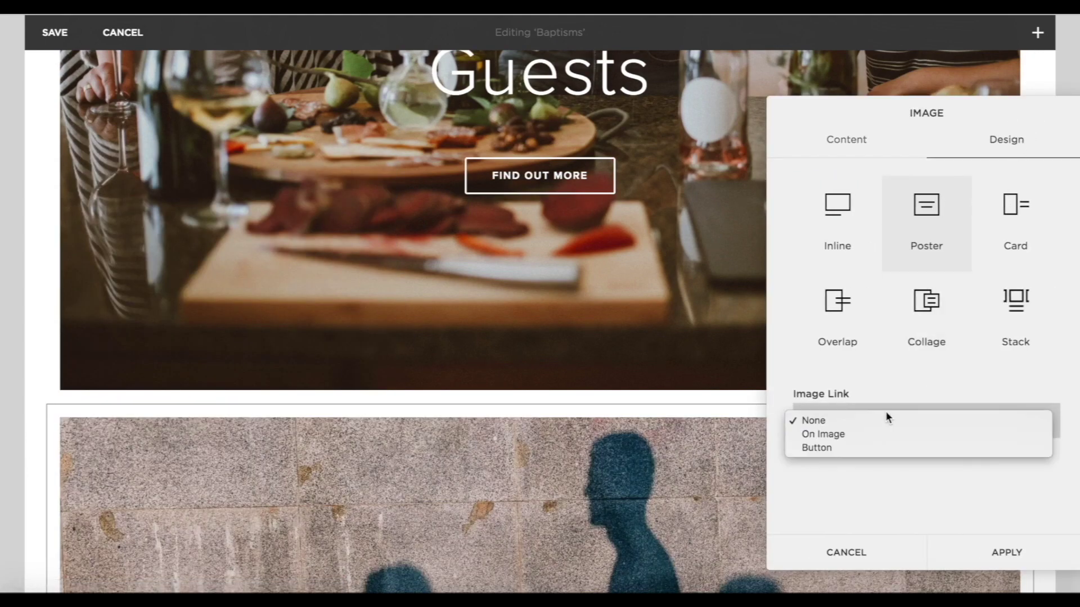
click(844, 448)
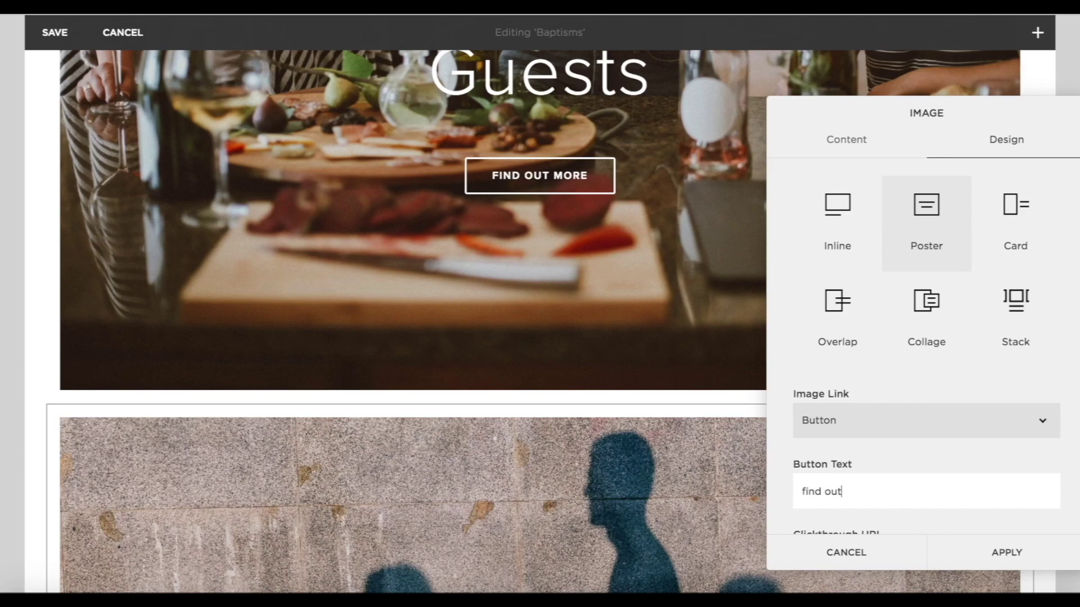
scroll(859, 531, down, 1)
click(865, 514)
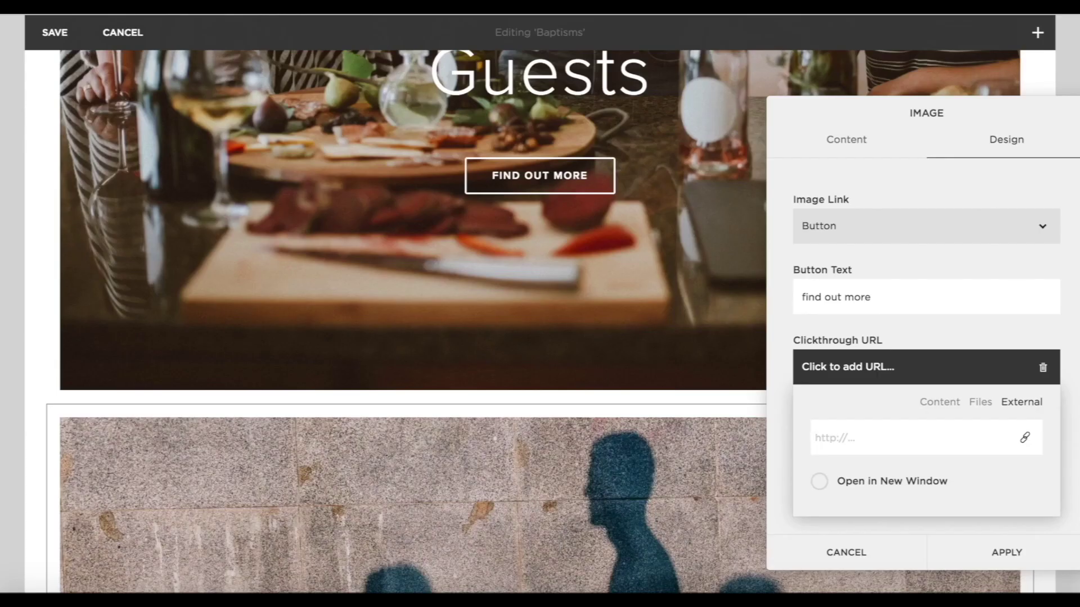
Link the shadow image's button to the Church of England christenings site, opening in a new window.
text(https://churchofenglandchristenings.org/after-a-christening/)
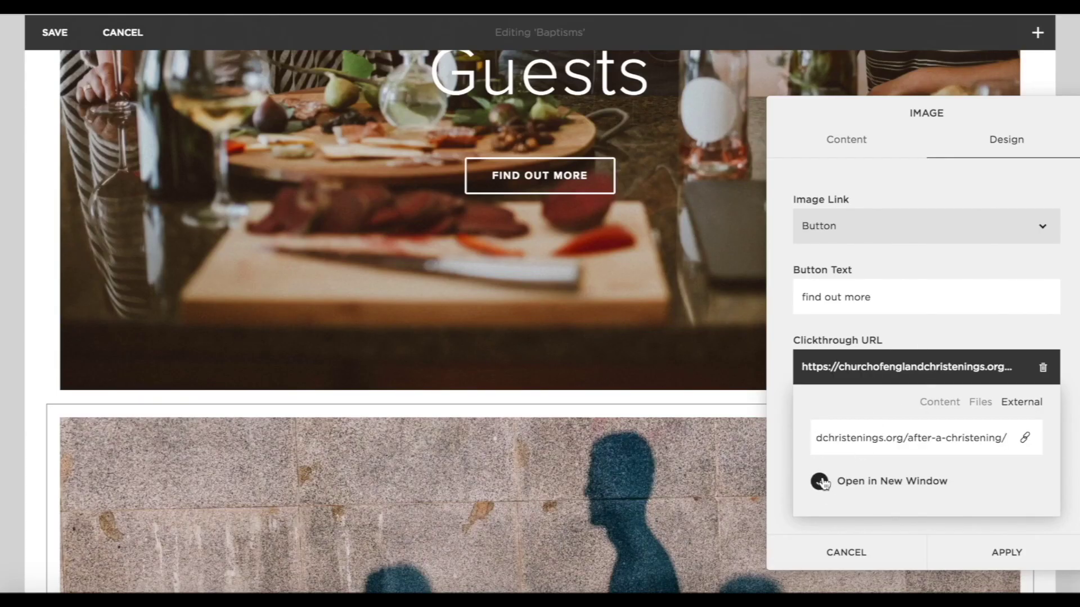
click(886, 528)
click(1007, 552)
Shorten the Warm Welcome For Guests and shadow images to a matching height.
scroll(985, 450, down, 4)
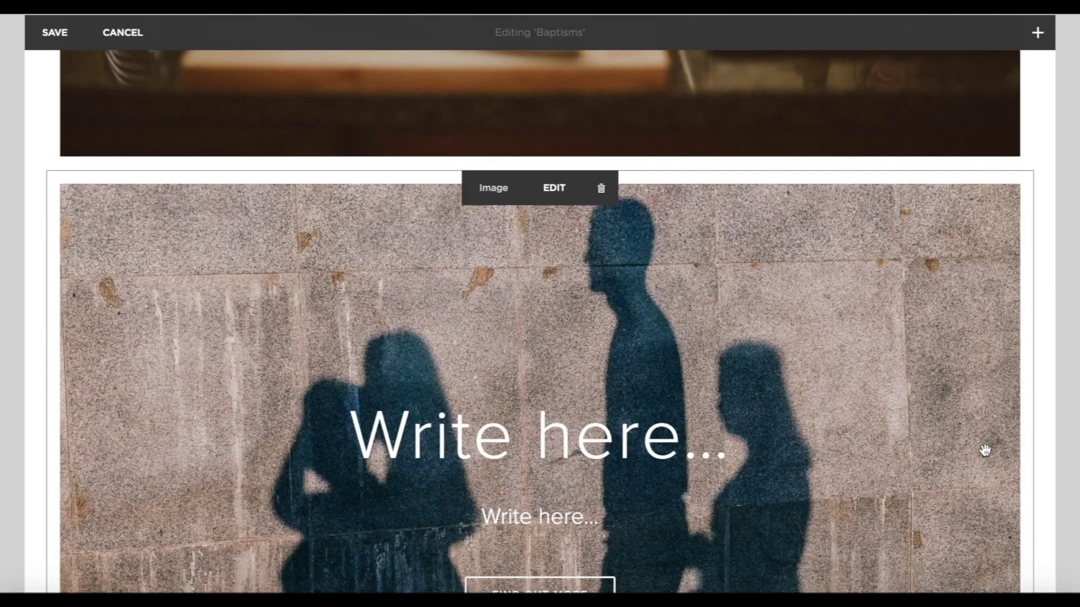
scroll(953, 457, up, 3)
scroll(928, 337, down, 10)
scroll(904, 216, up, 6)
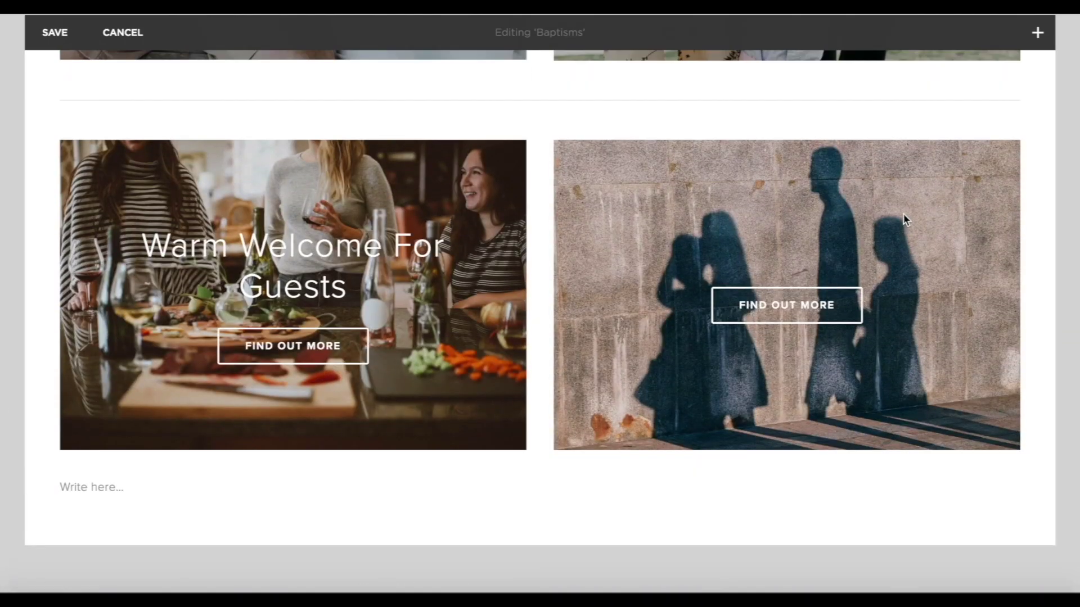
drag(292, 460, 302, 366)
drag(783, 463, 786, 369)
Delete the divider line between the image rows.
scroll(786, 338, up, 3)
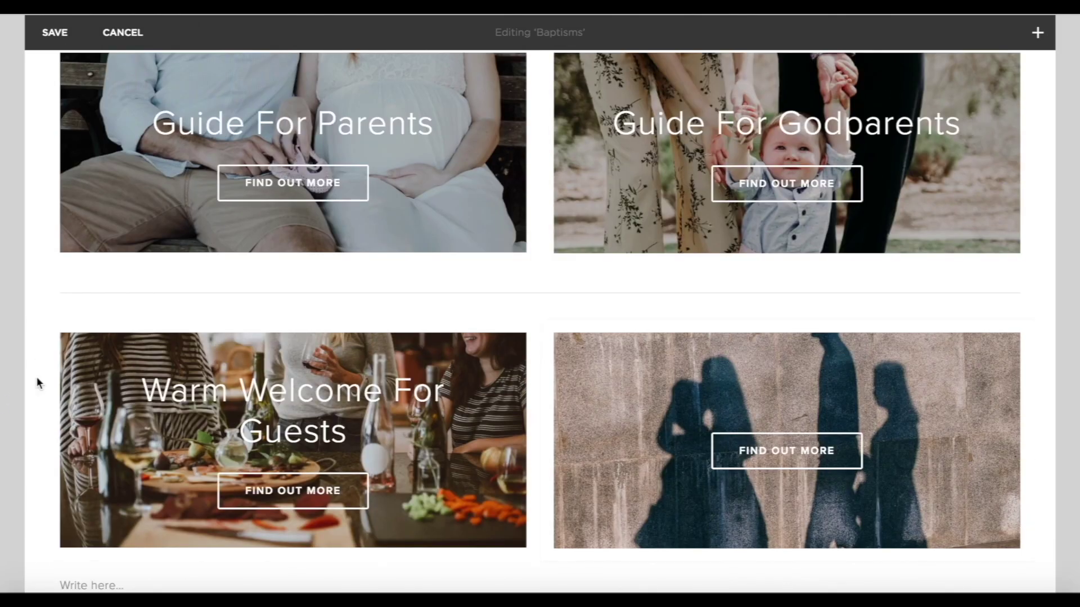
click(566, 285)
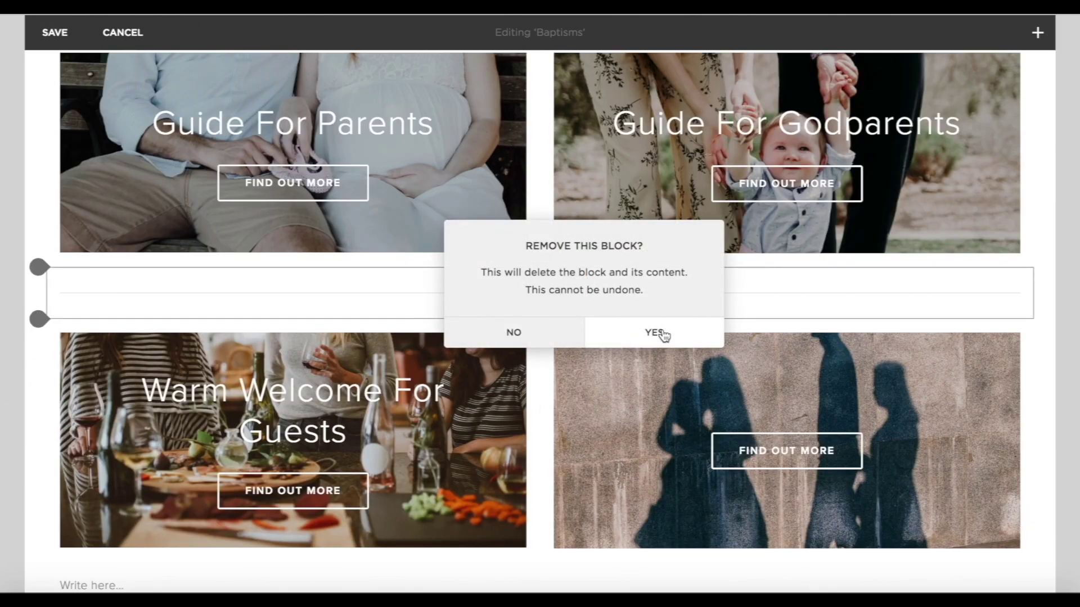
click(651, 332)
scroll(958, 330, down, 8)
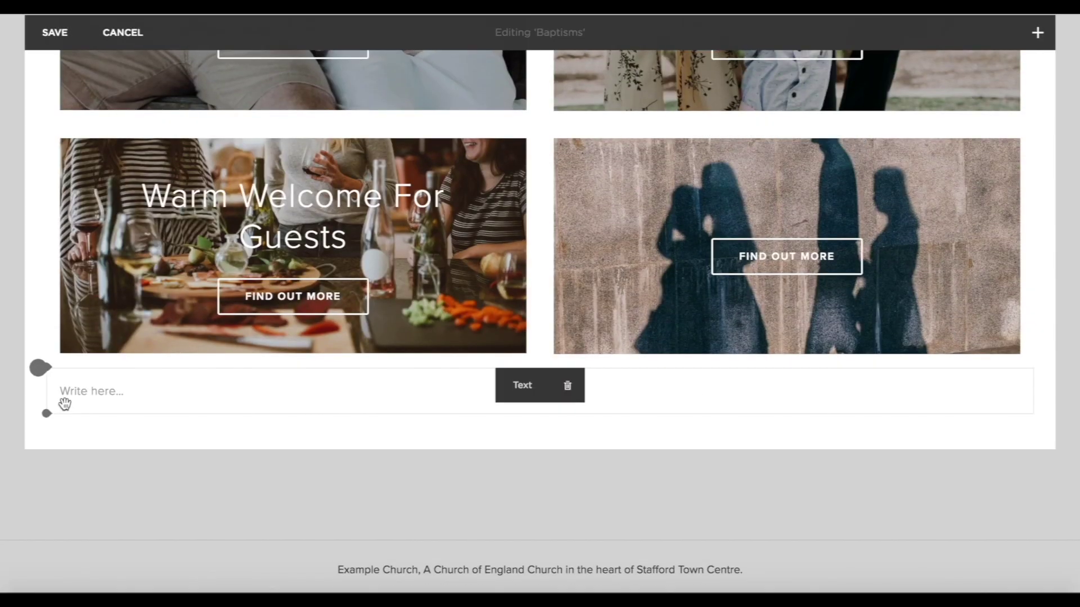
Add a divider below the images and a Large Church of England baptism button linking to the christenings site.
click(44, 375)
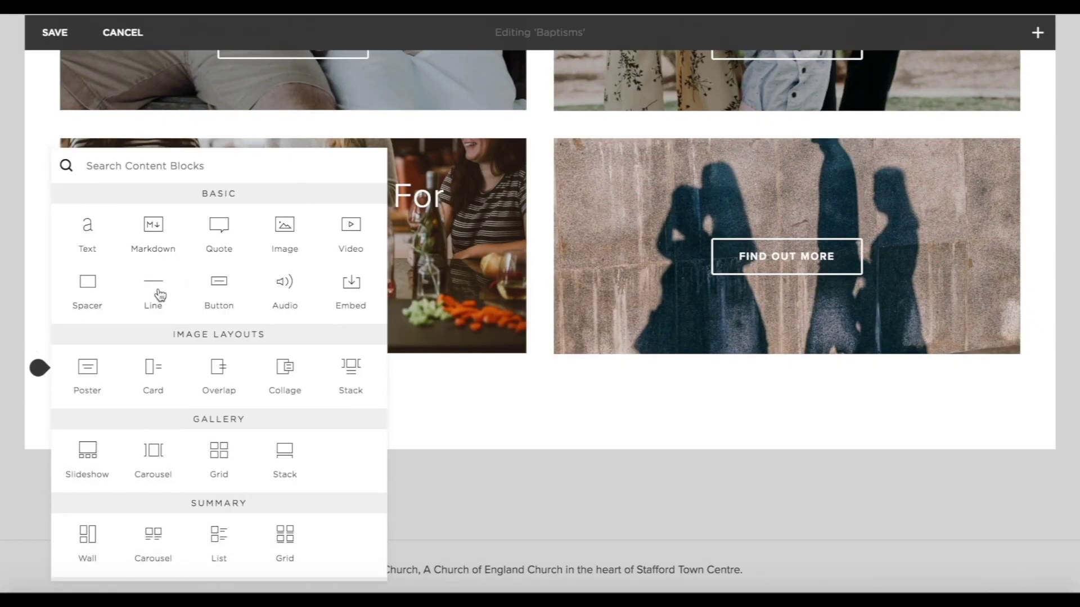
click(160, 295)
scroll(49, 333, down, 2)
click(47, 313)
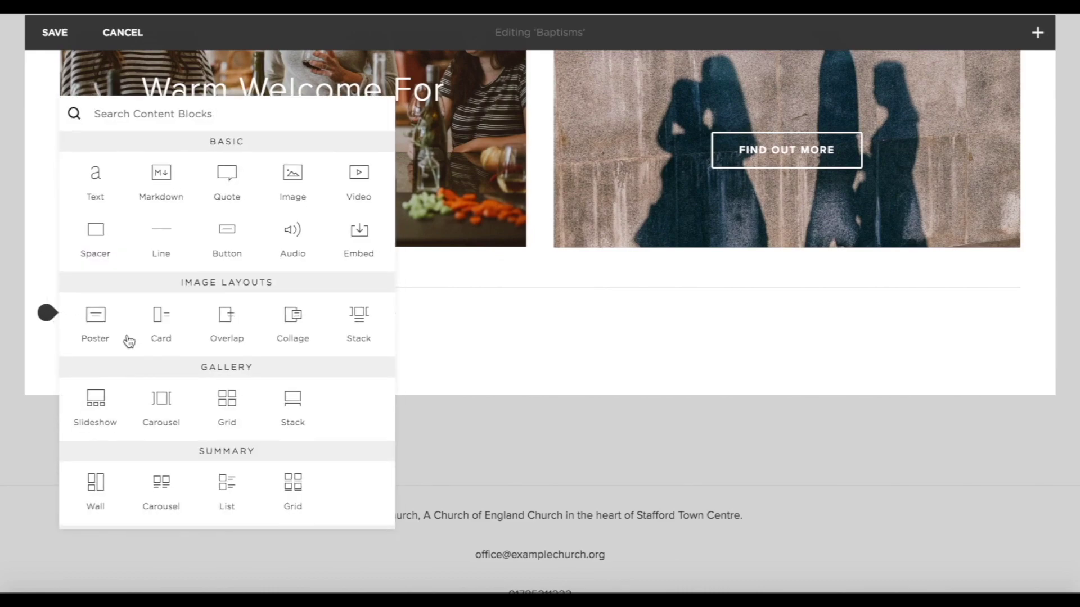
click(227, 239)
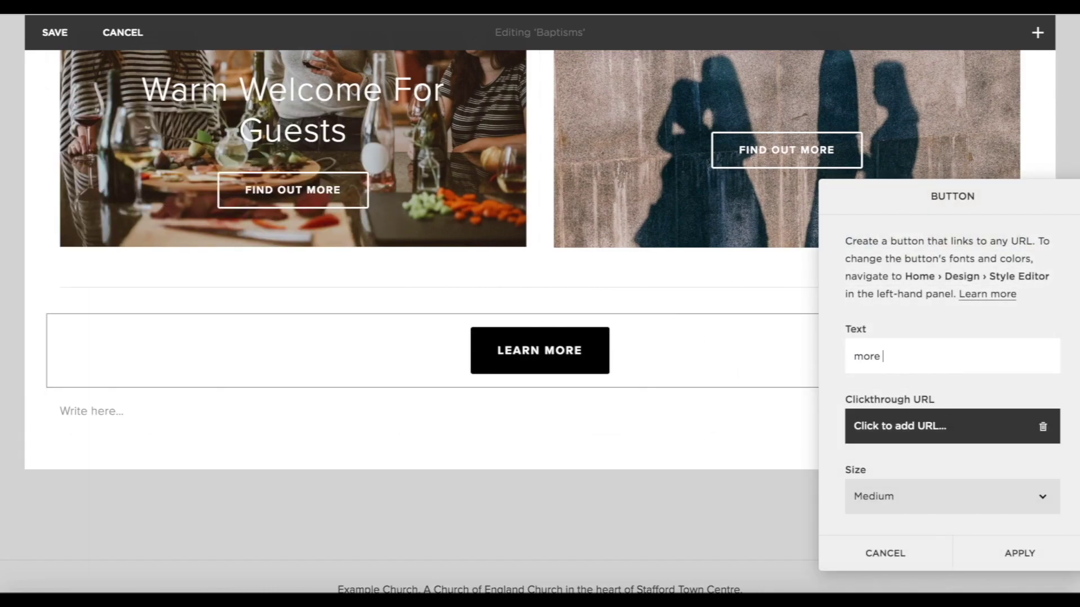
text(ut c)
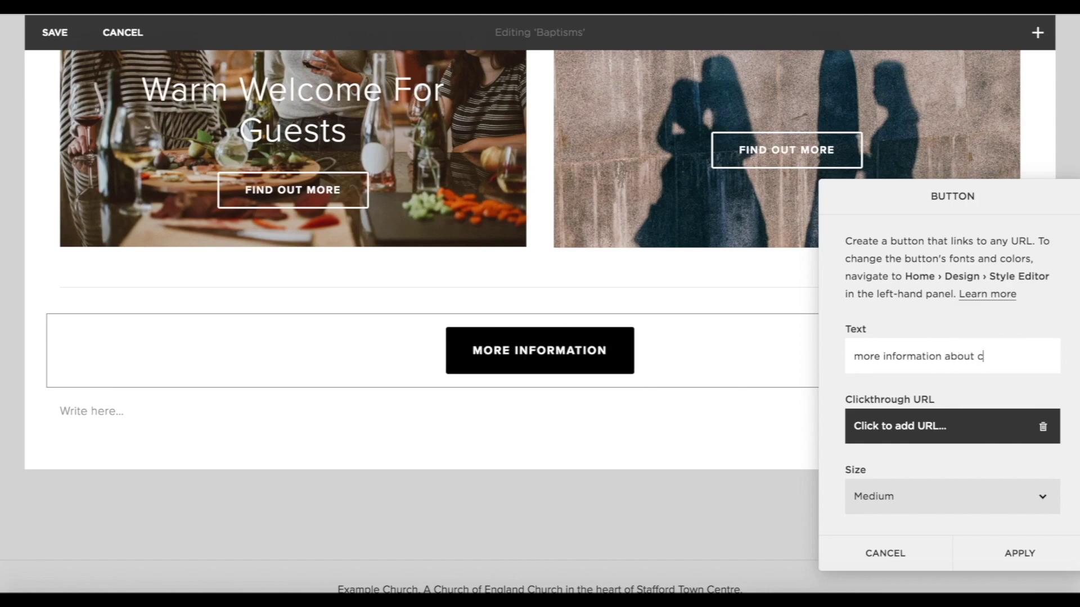
text(hurch of england)
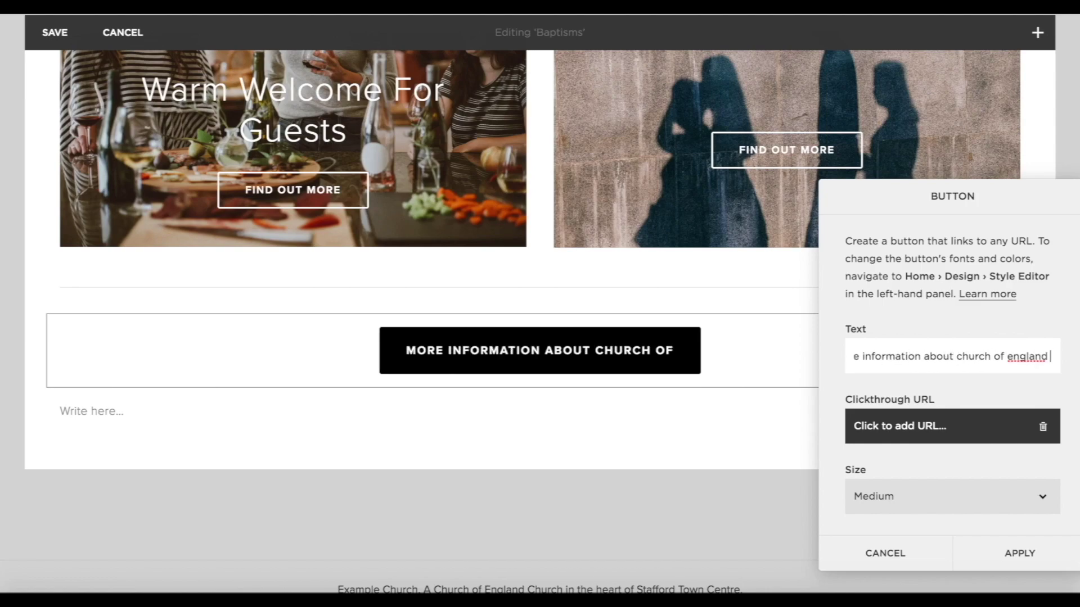
text( baptism)
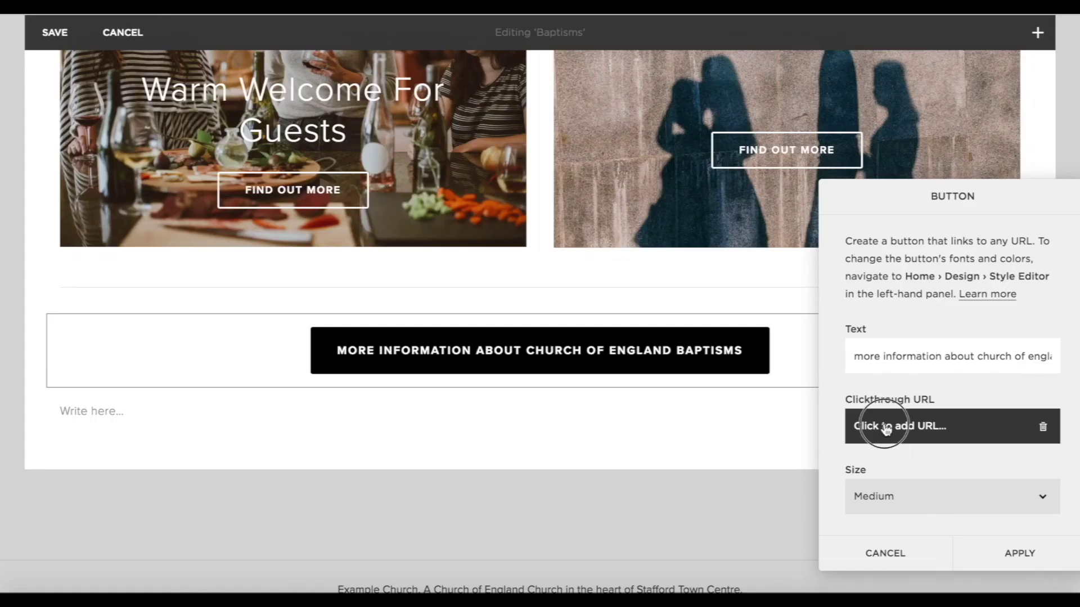
click(885, 429)
text(https://churchofenglandchristenings.org/)
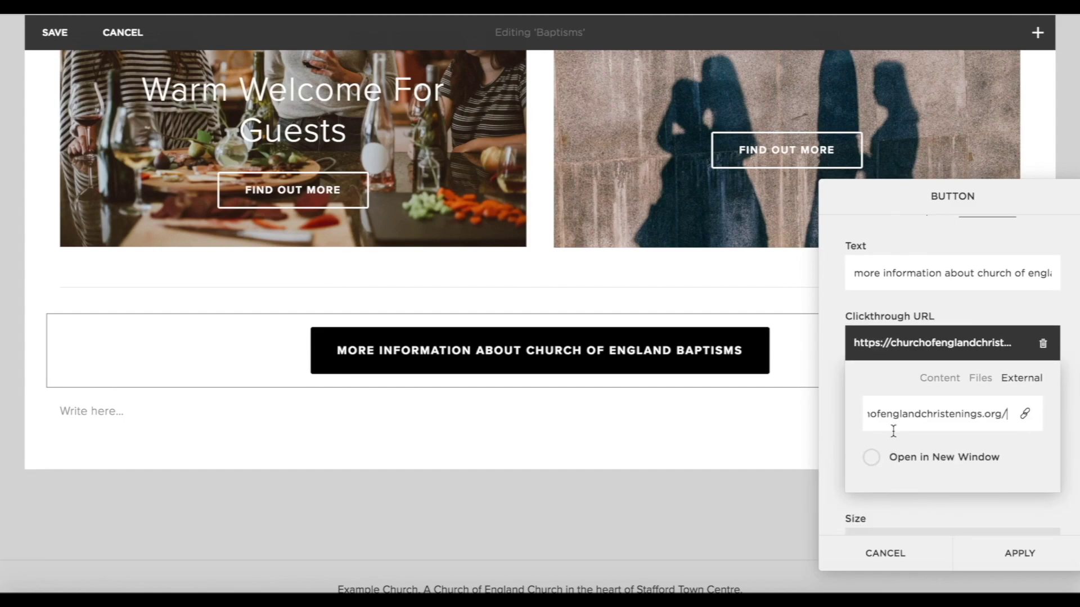
click(900, 508)
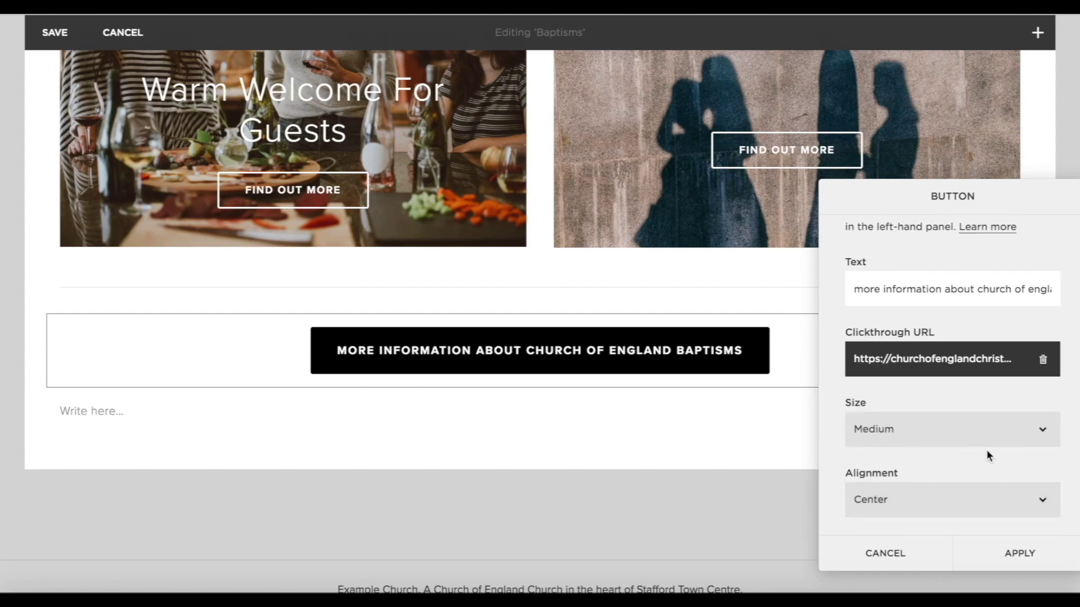
click(927, 422)
click(897, 443)
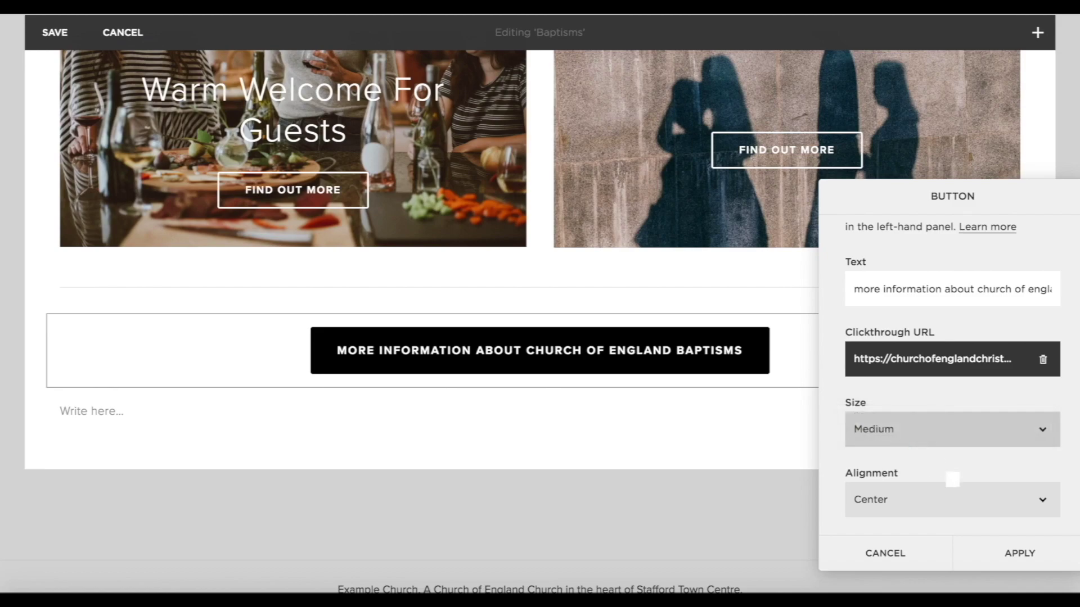
click(1019, 551)
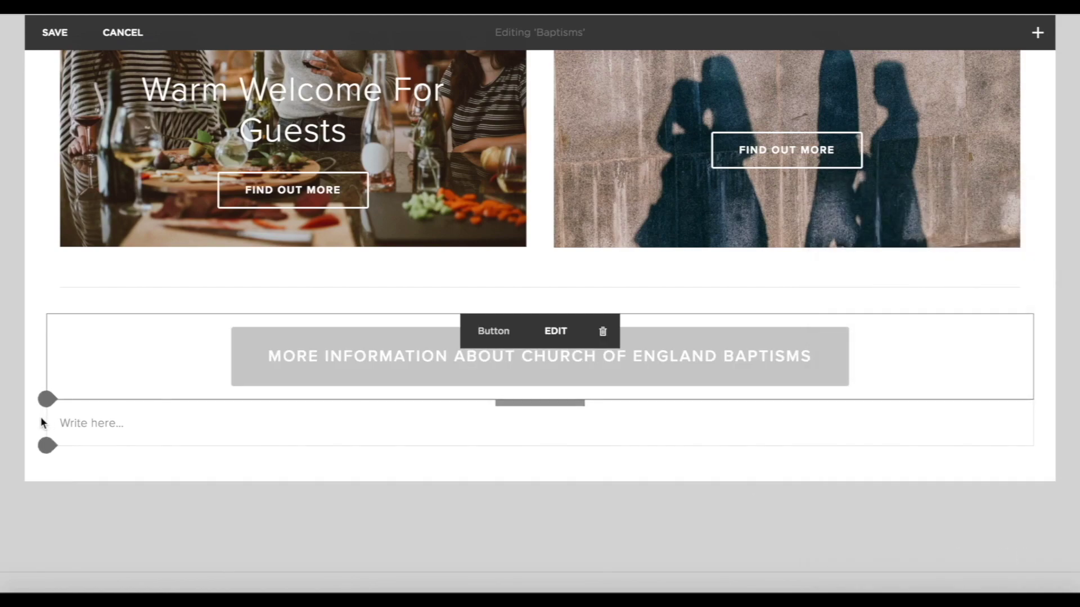
Add a Large 'more information about baptisms at Example Church' button linking to Contact Us, beside the first.
click(52, 399)
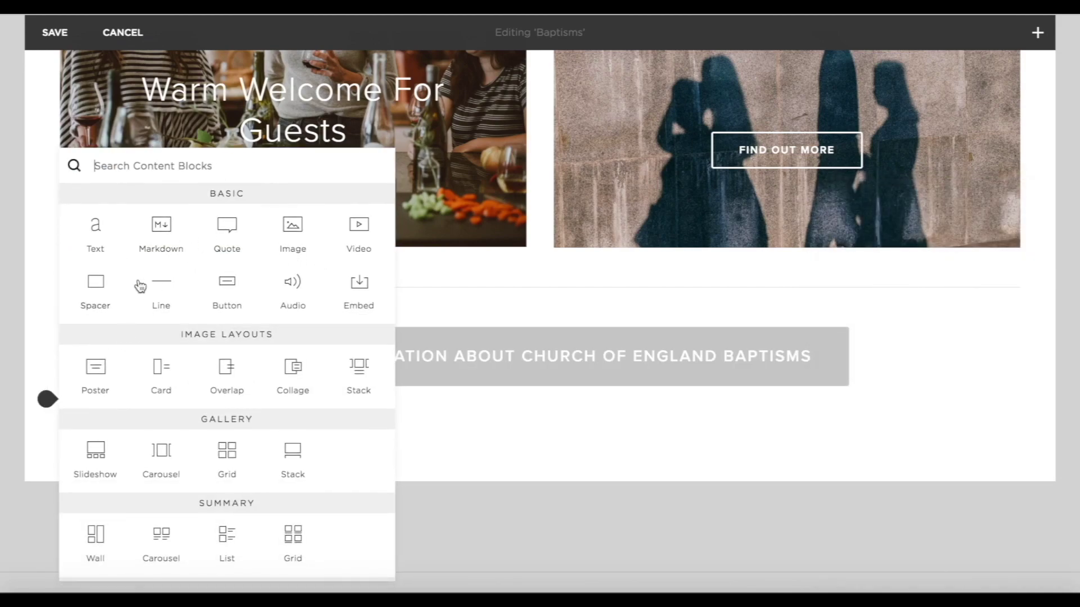
click(231, 295)
click(893, 356)
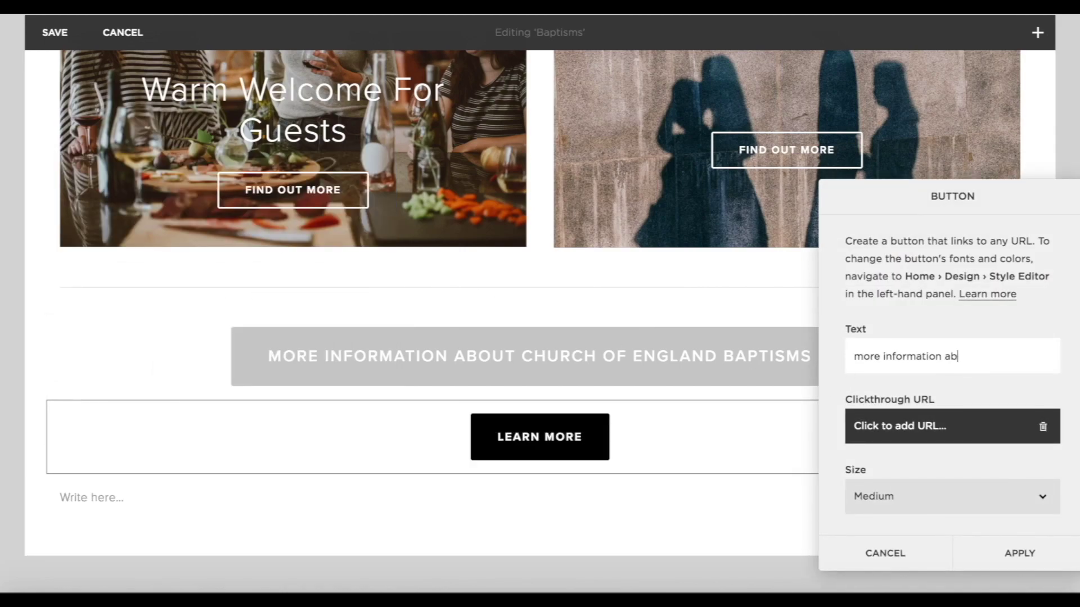
text(more information about baptisms a)
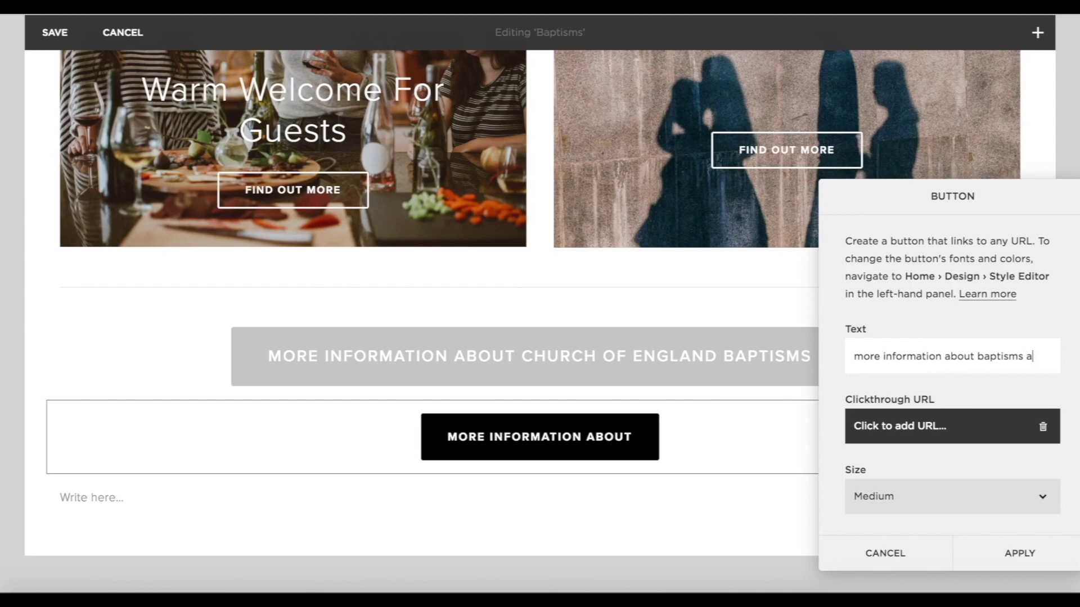
text(t Example Ch)
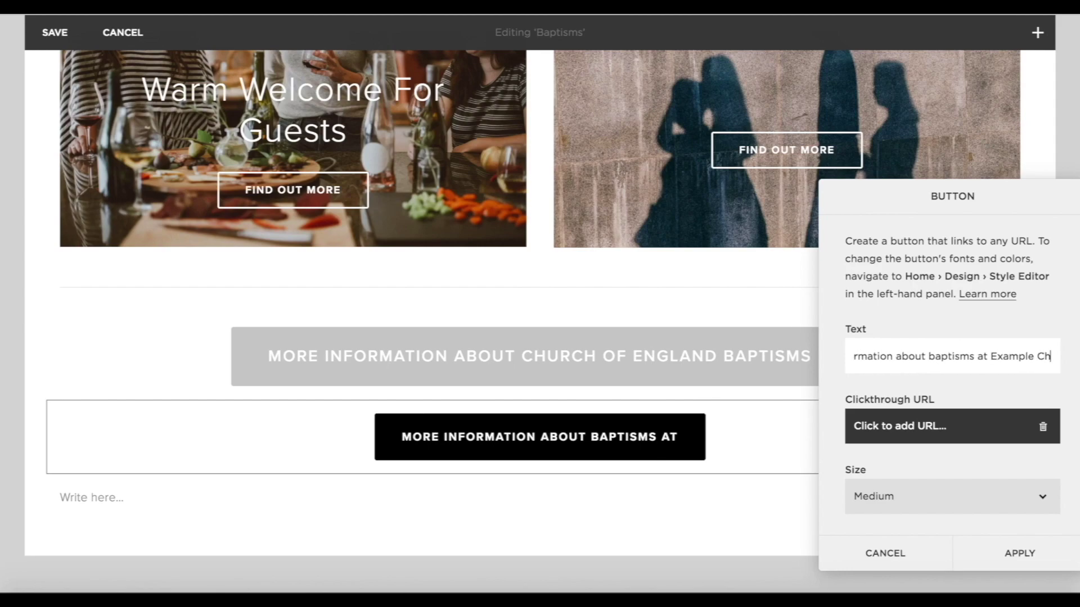
text(urch)
click(923, 435)
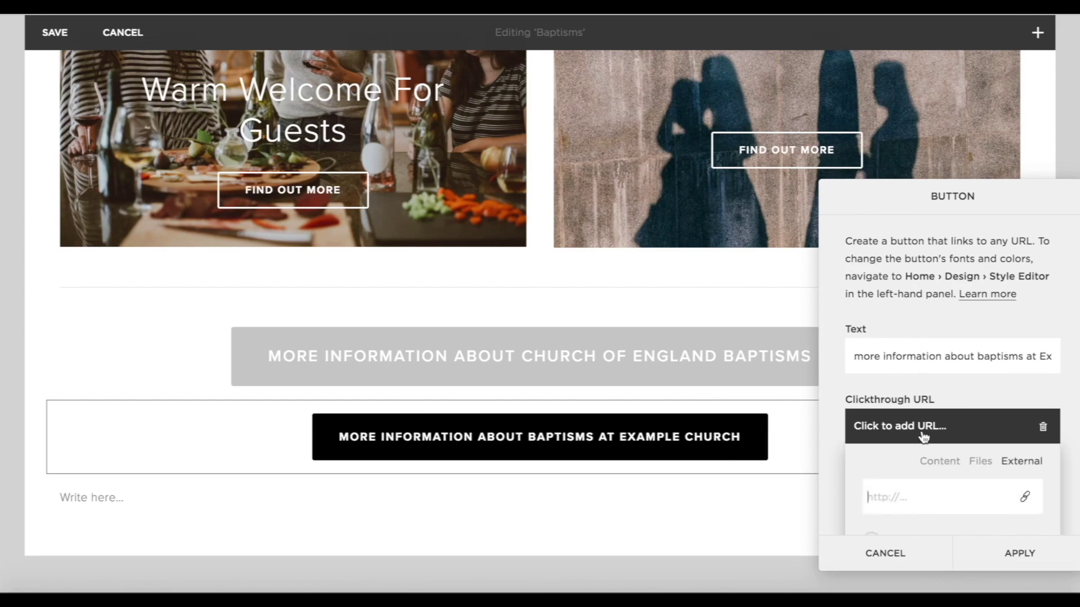
click(937, 466)
scroll(936, 449, down, 6)
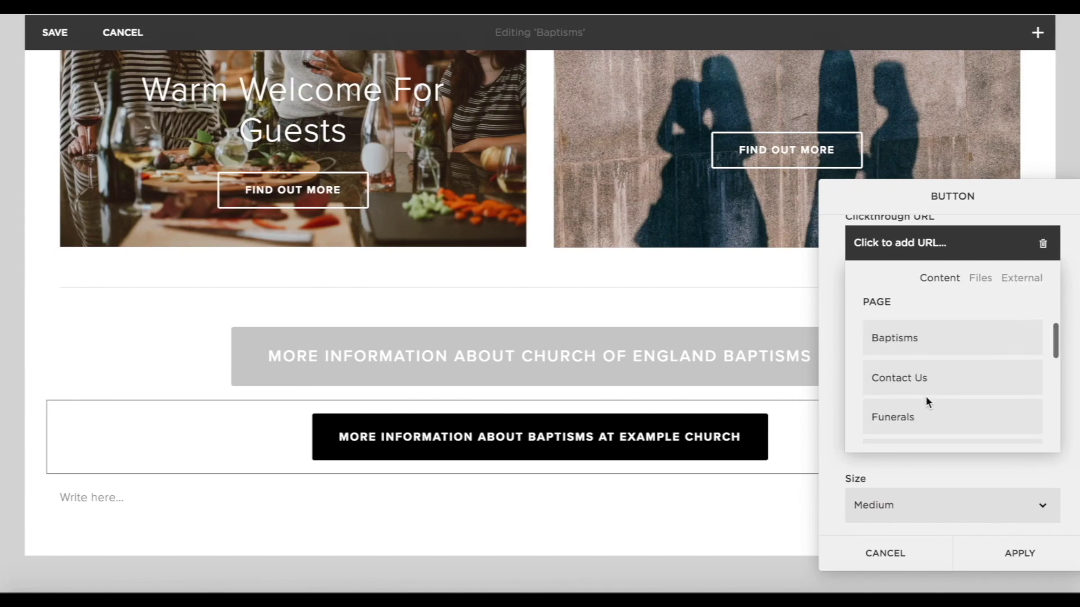
click(916, 385)
click(1010, 505)
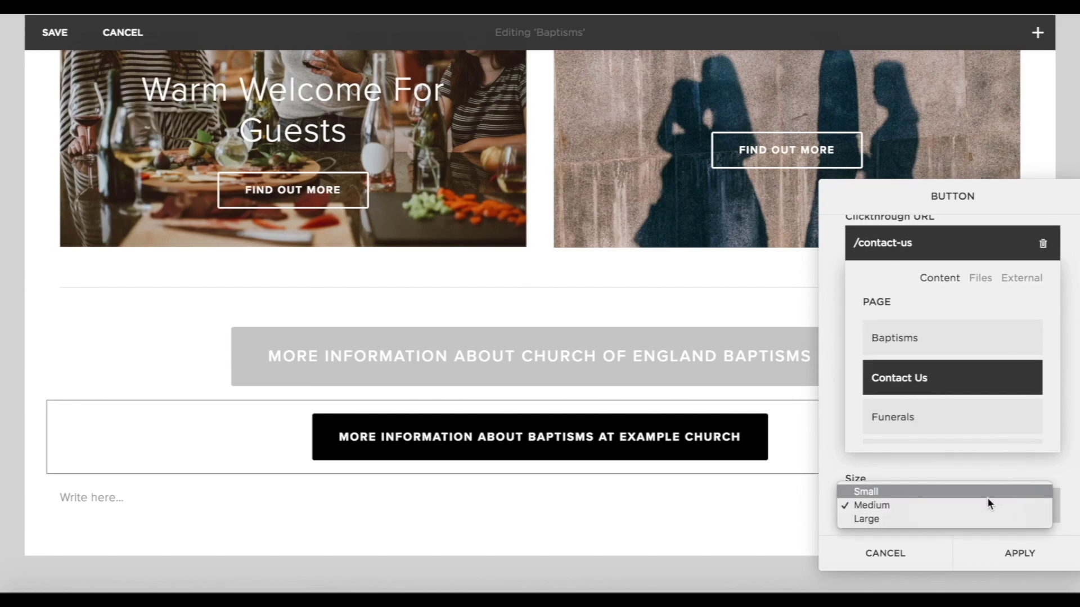
click(940, 519)
click(1012, 551)
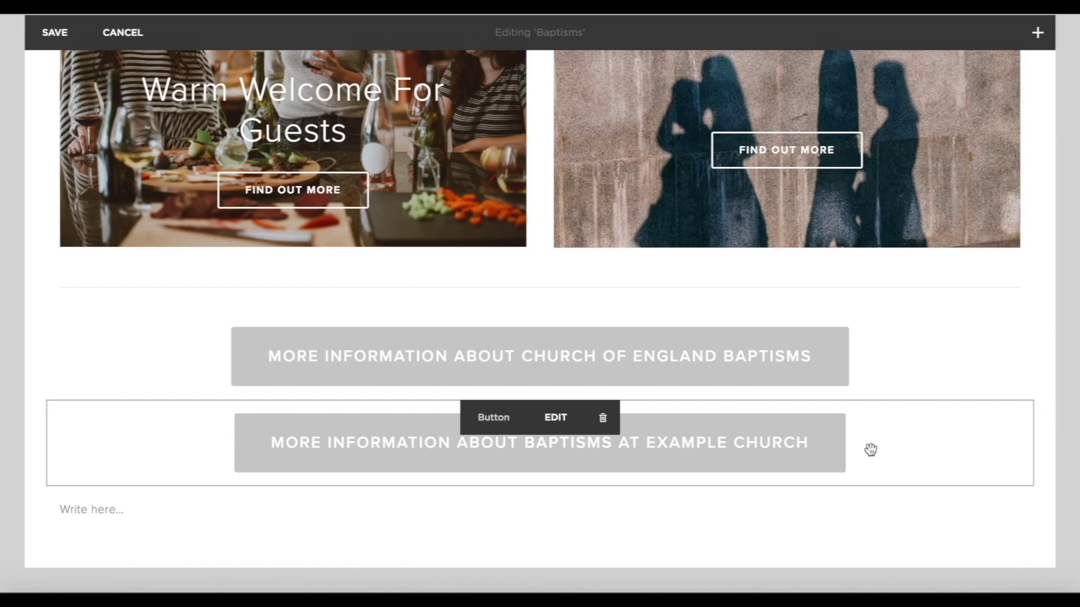
drag(871, 450, 875, 381)
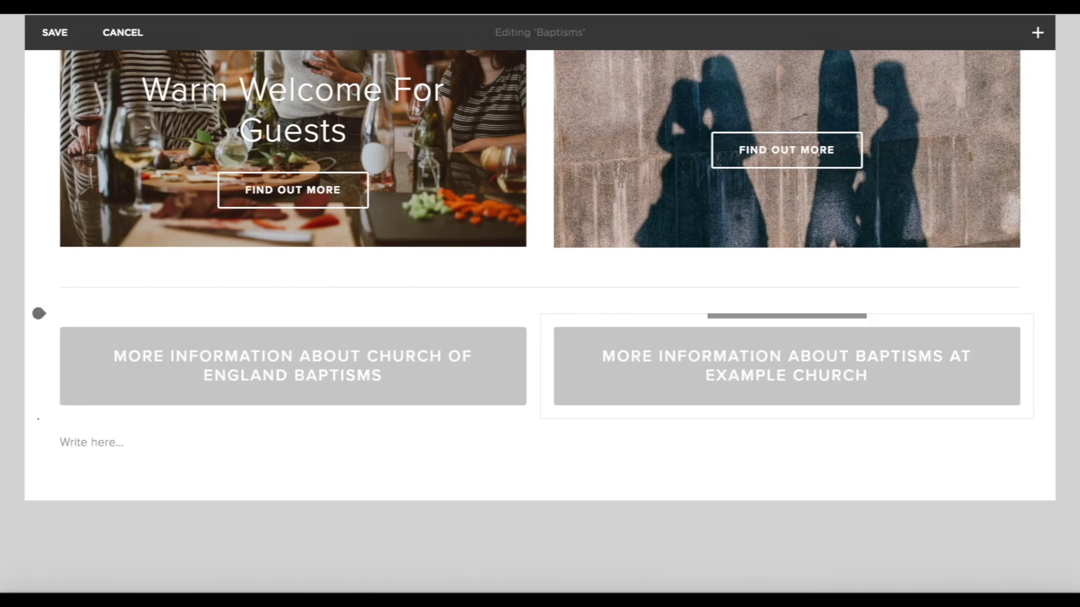
Insert a divider line above the Guide rows.
scroll(448, 275, up, 8)
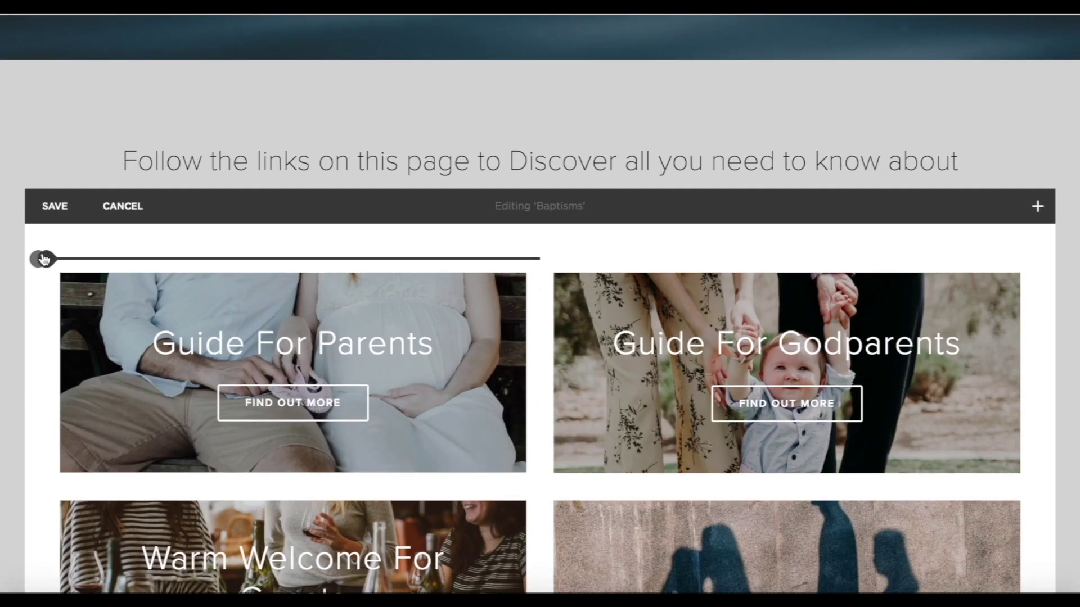
click(40, 259)
click(153, 179)
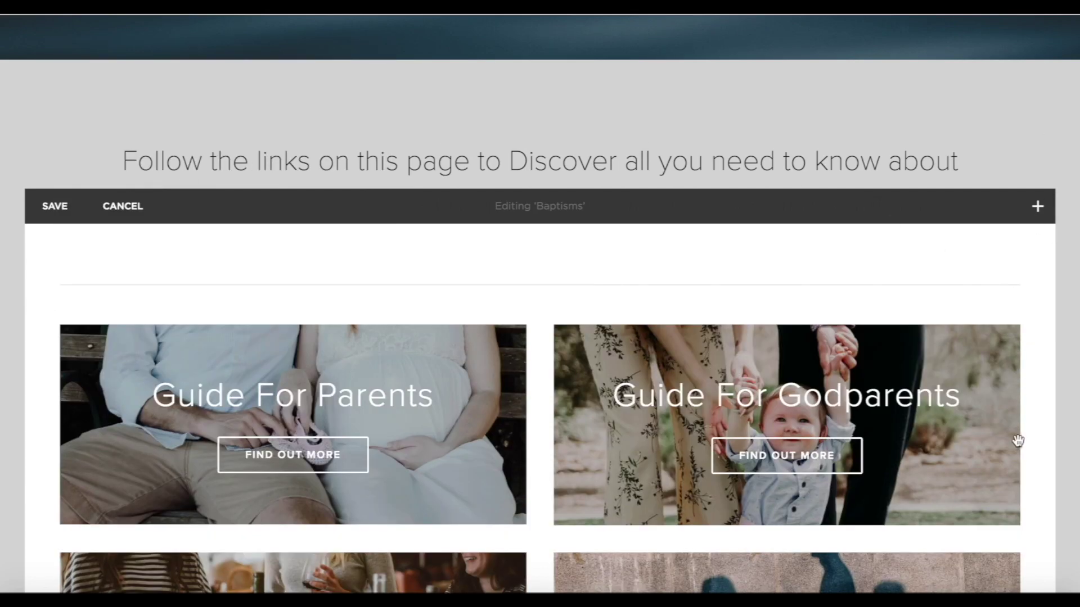
Delete the empty Write here text block and save the Baptisms page.
scroll(1015, 450, down, 6)
scroll(1015, 461, down, 5)
scroll(1015, 461, up, 2)
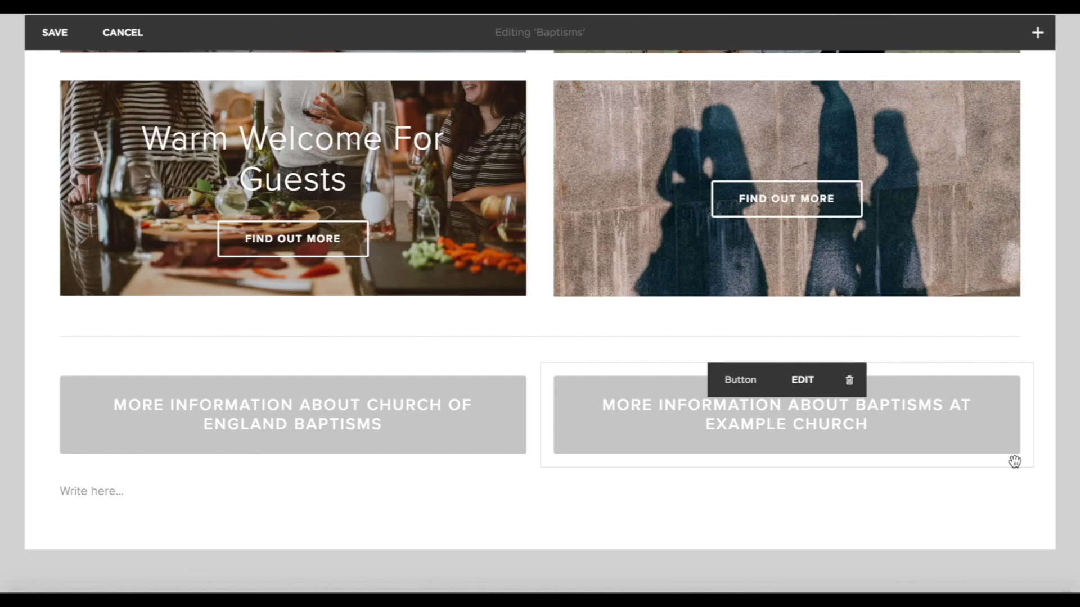
click(558, 495)
click(668, 539)
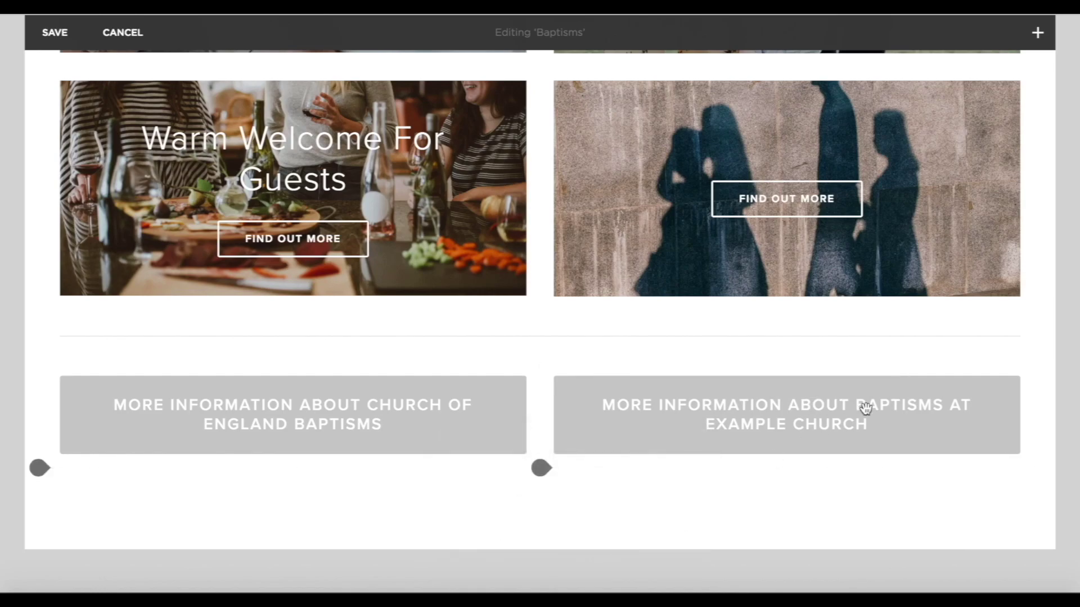
scroll(880, 400, up, 7)
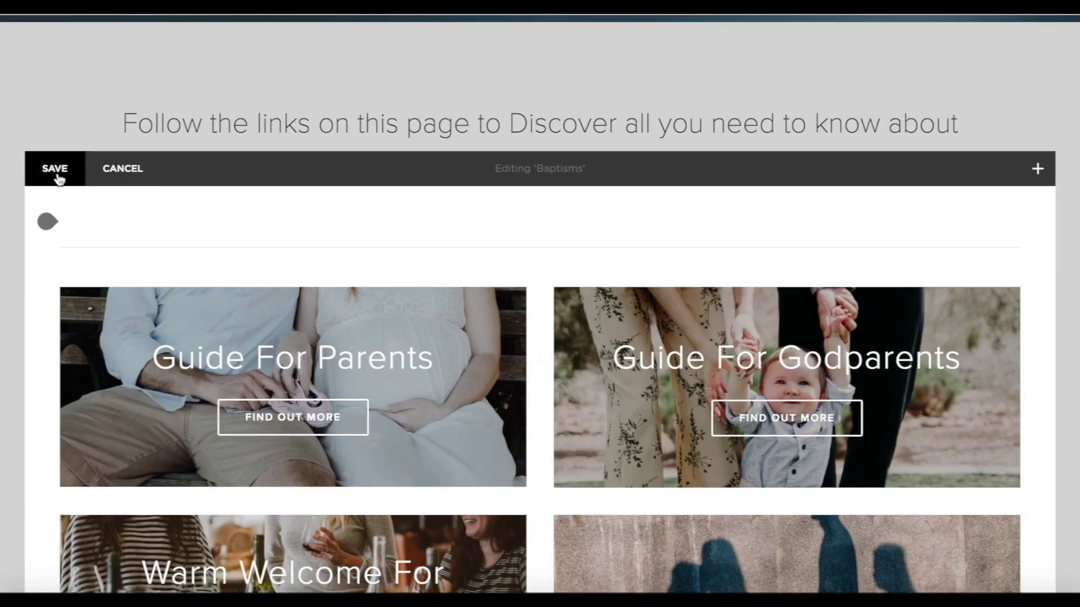
click(56, 168)
Set the lily photo as the Funerals page banner.
mouse_move(468, 100)
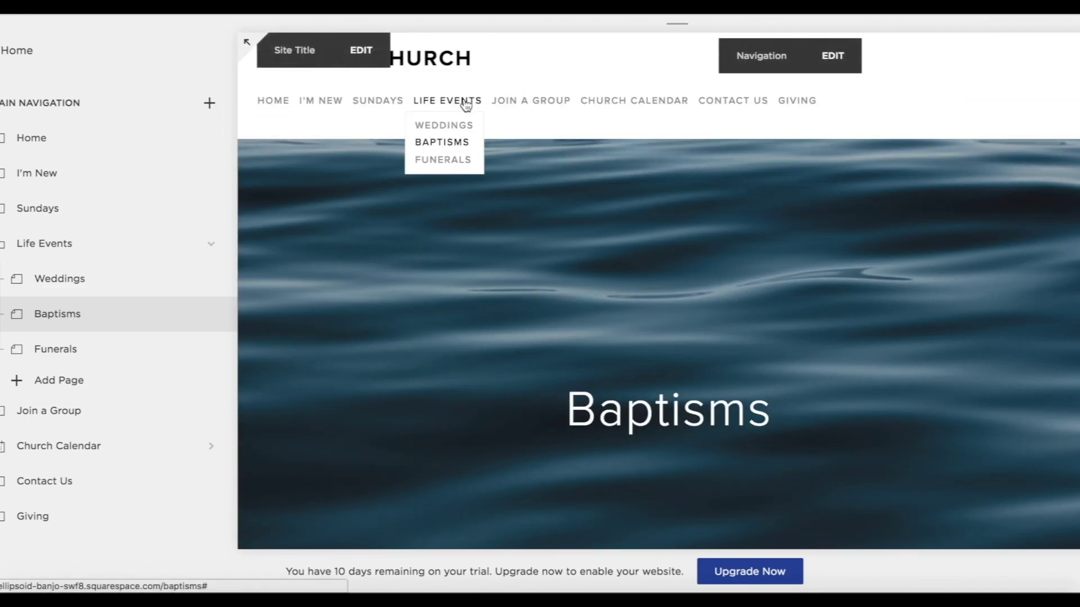
click(62, 352)
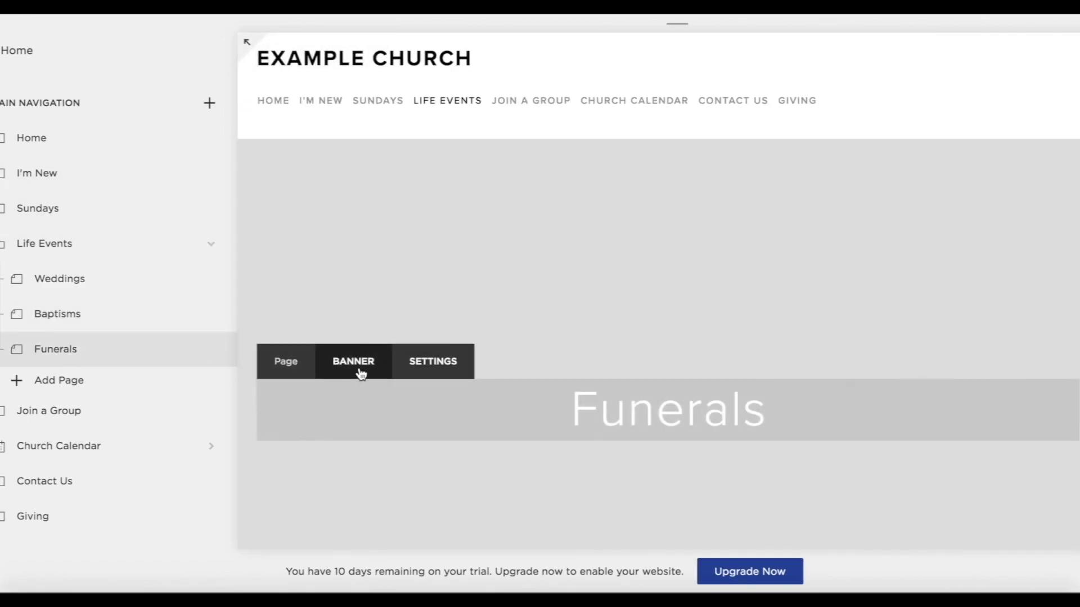
click(361, 374)
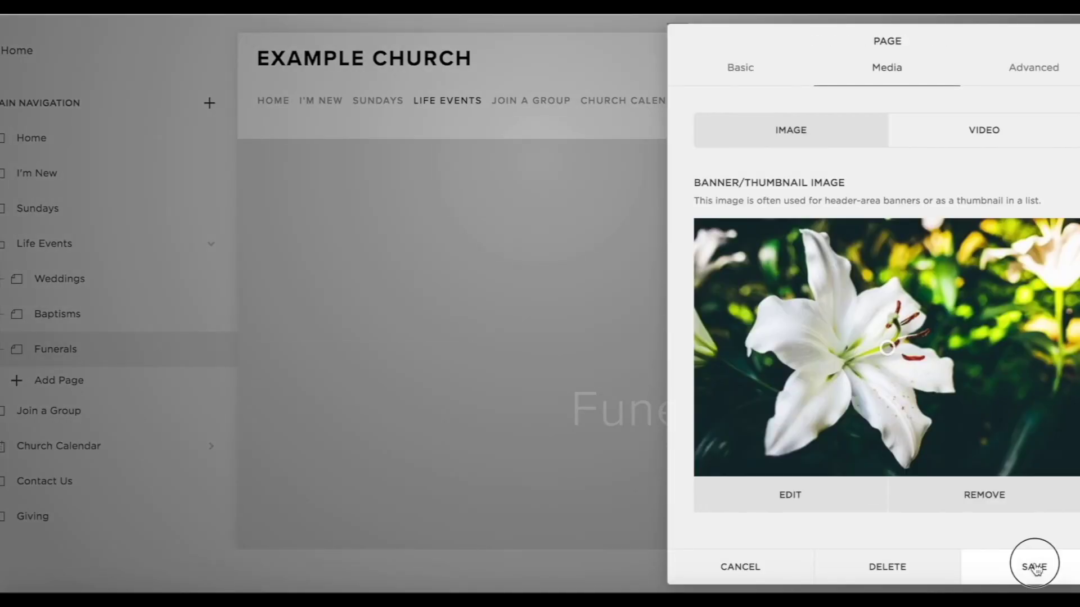
click(1033, 564)
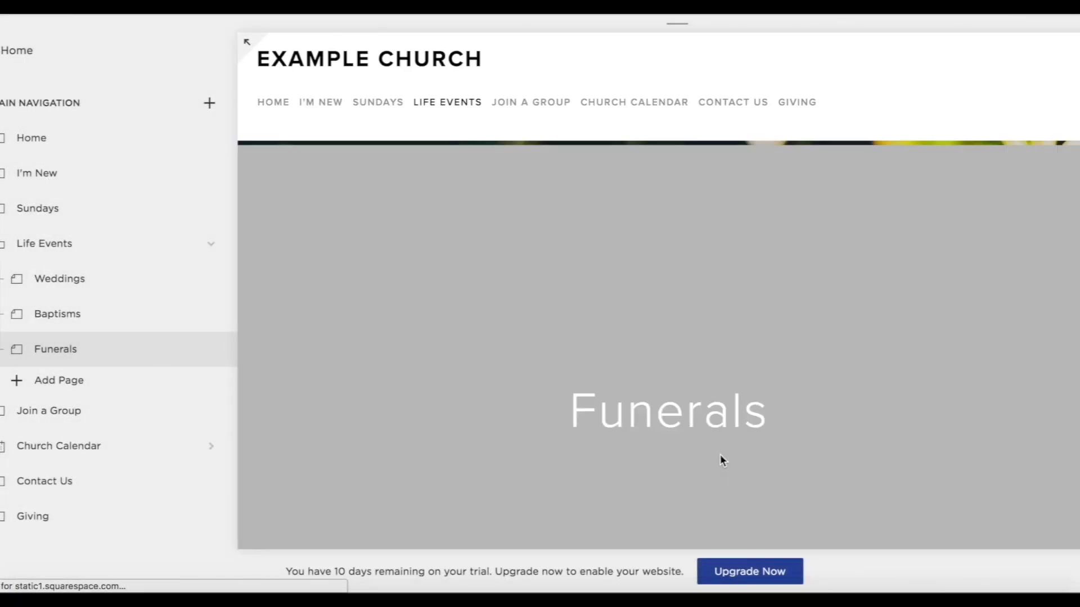
Paste the introduction paragraph into the Funerals header and centre it.
scroll(722, 460, down, 8)
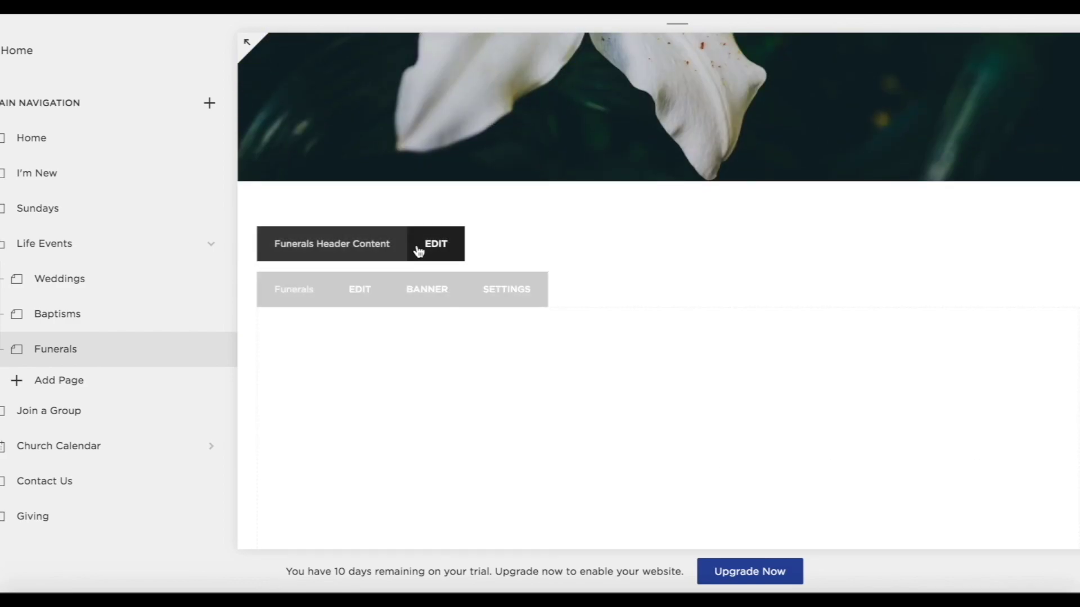
click(420, 248)
click(280, 265)
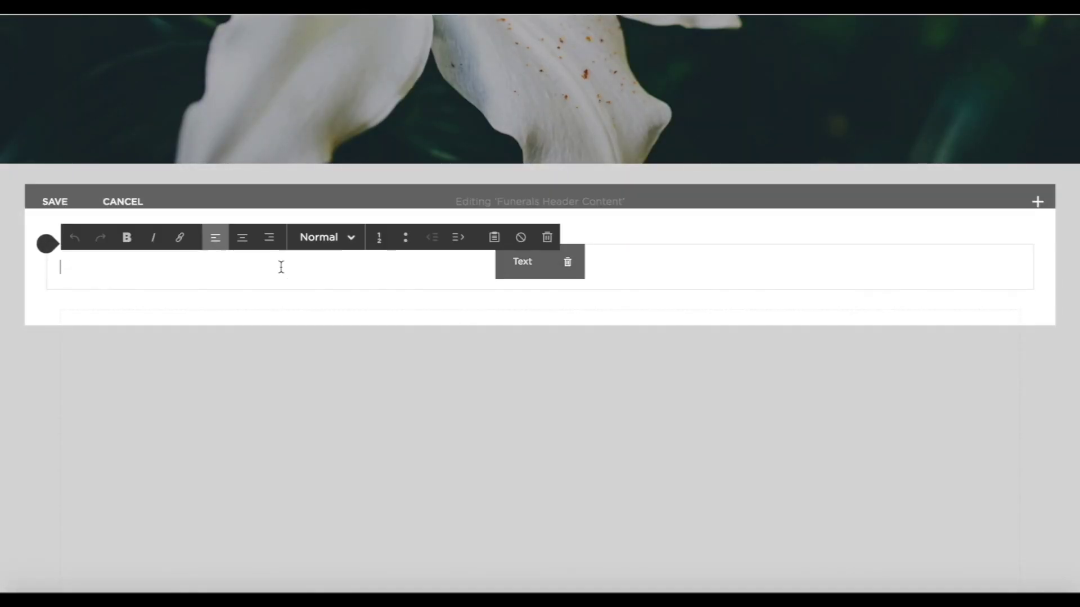
text(We’ll always be here to help you through one of life’s most difficult times. A Church of England funeral is available to everyone, giving support before, during and after the service, for as long as it’s needed.)
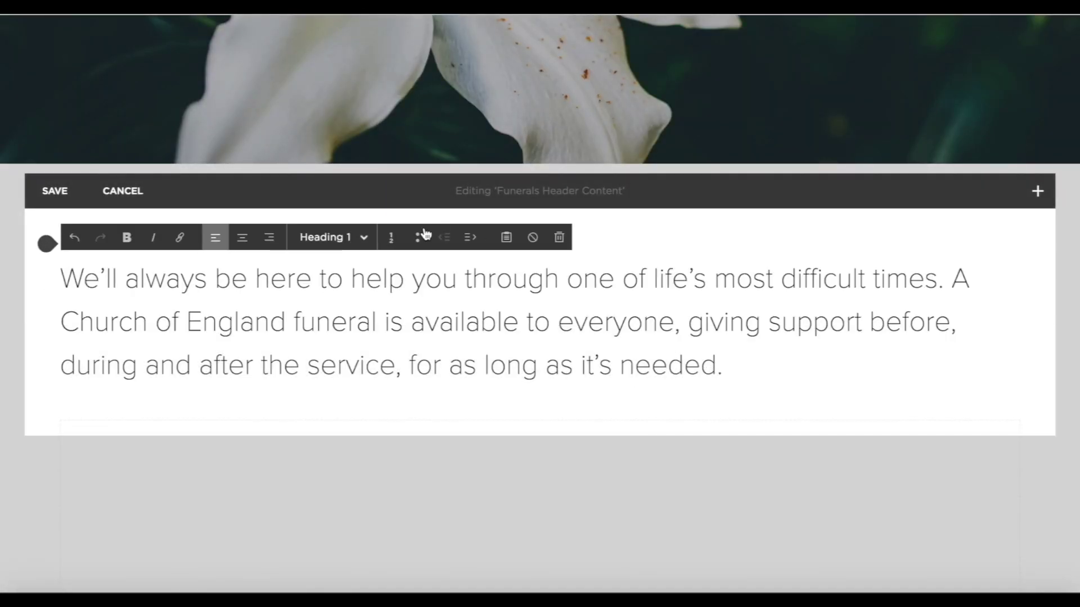
click(242, 237)
Add a divider and a centred 'How can we help you now?' text line below the paragraph.
click(47, 401)
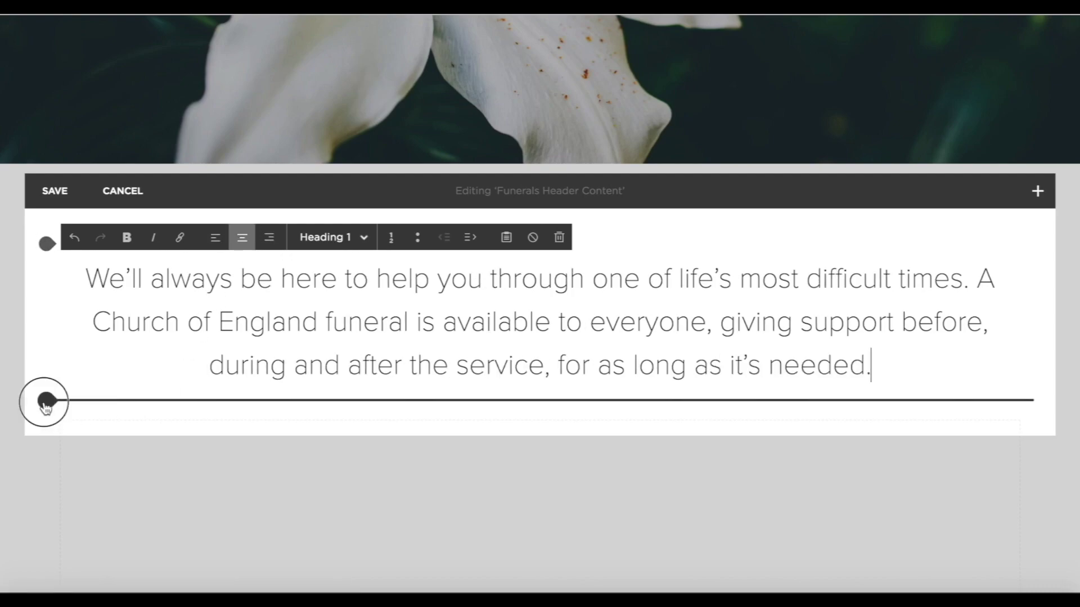
click(149, 295)
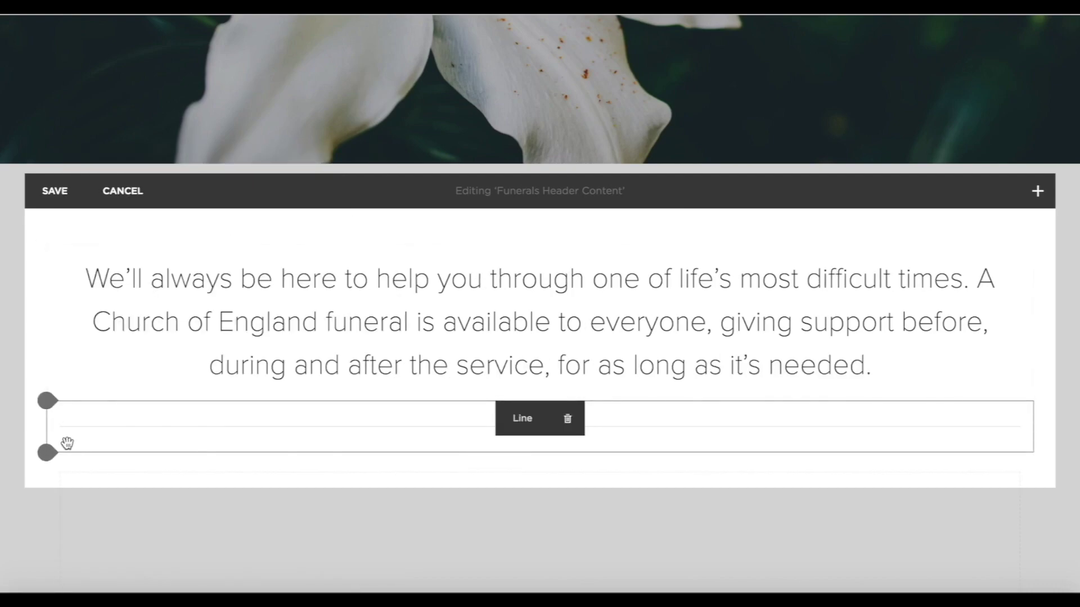
click(48, 453)
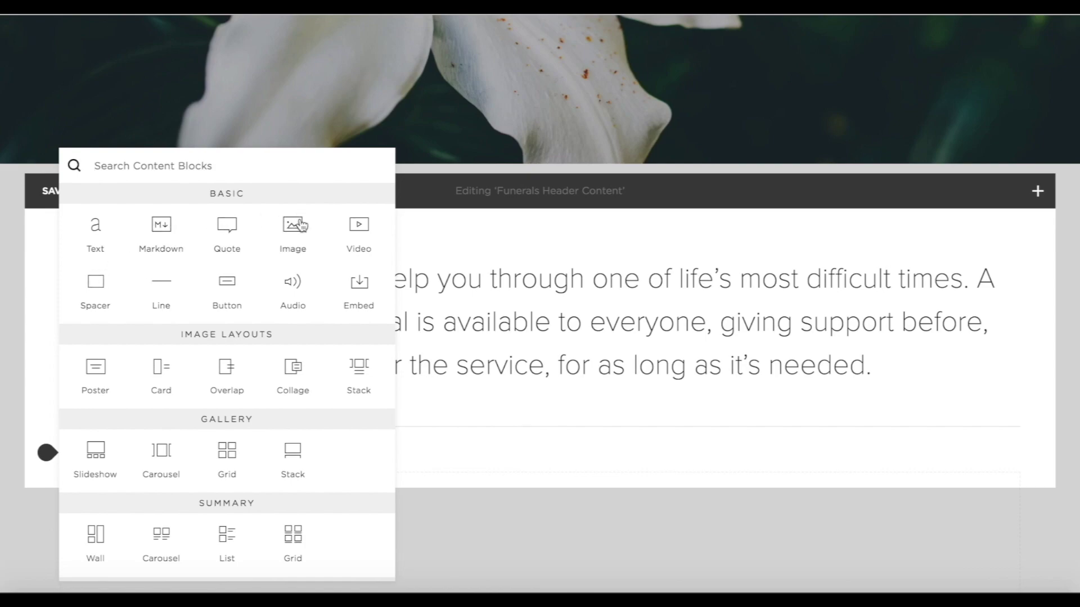
click(77, 250)
text(How can we help you now? Use the links below to begin.)
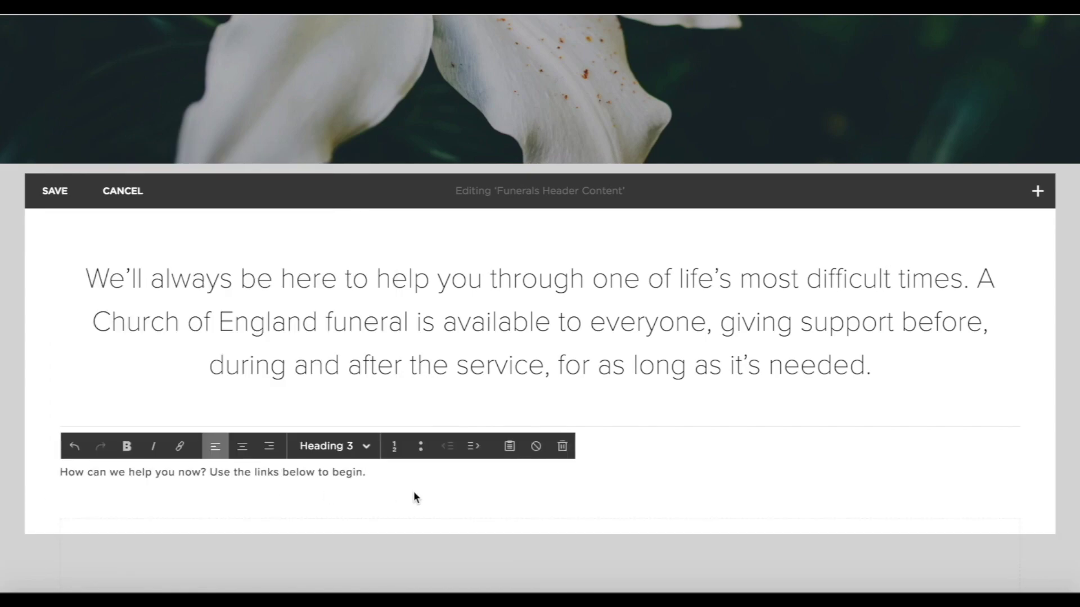
click(243, 448)
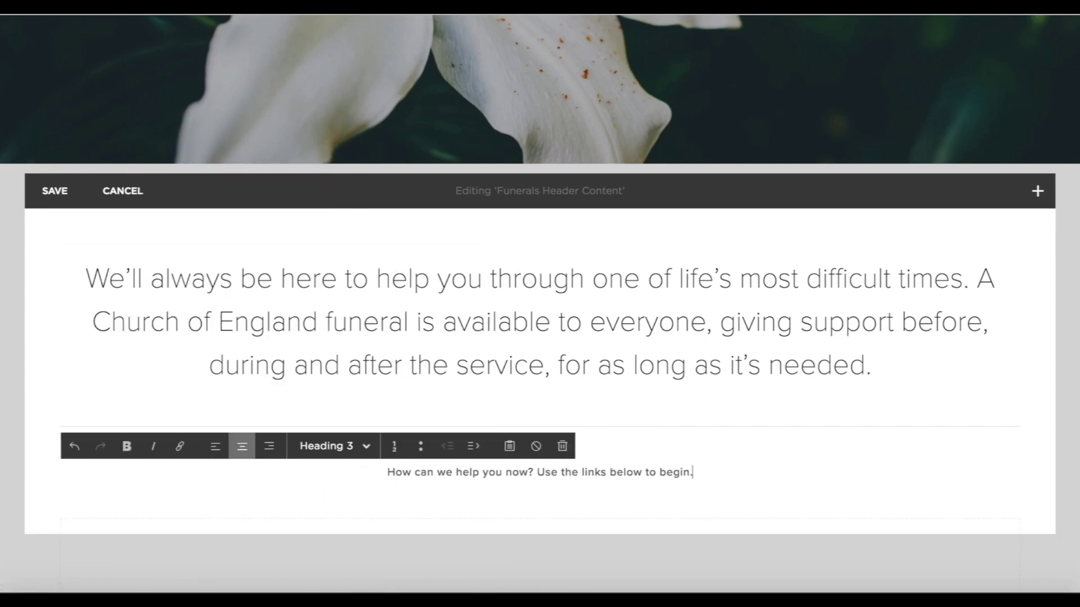
click(399, 555)
Delete the divider line and save the header content.
mouse_move(777, 420)
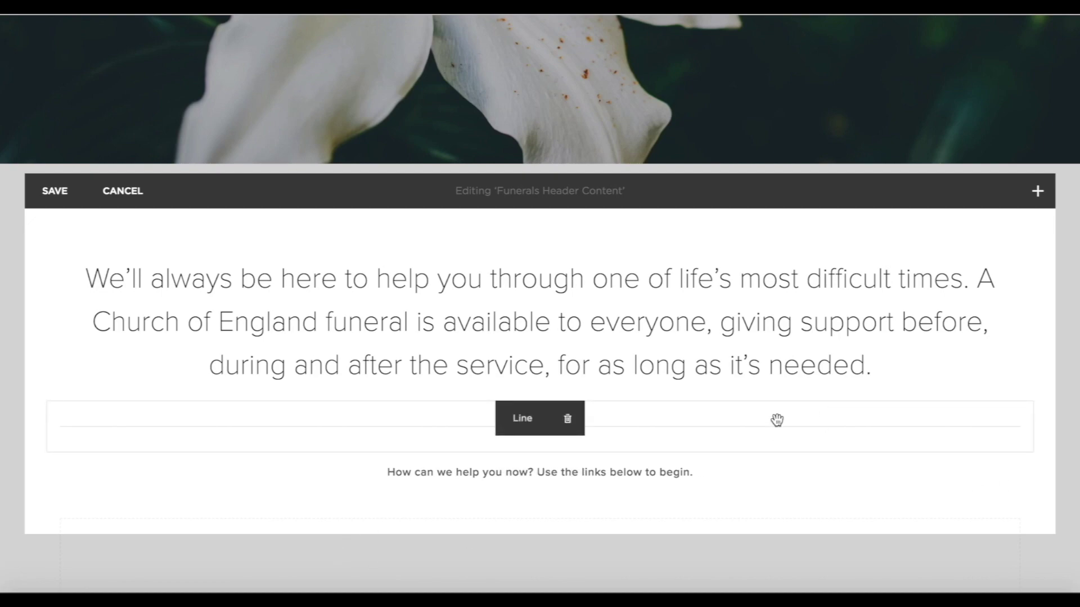
click(567, 419)
click(641, 473)
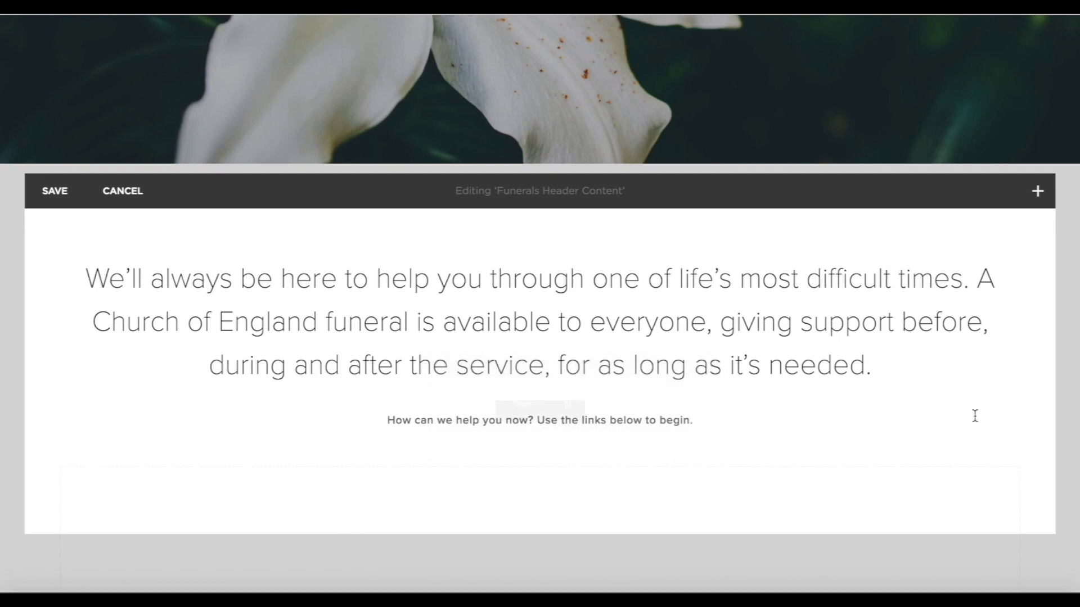
click(51, 190)
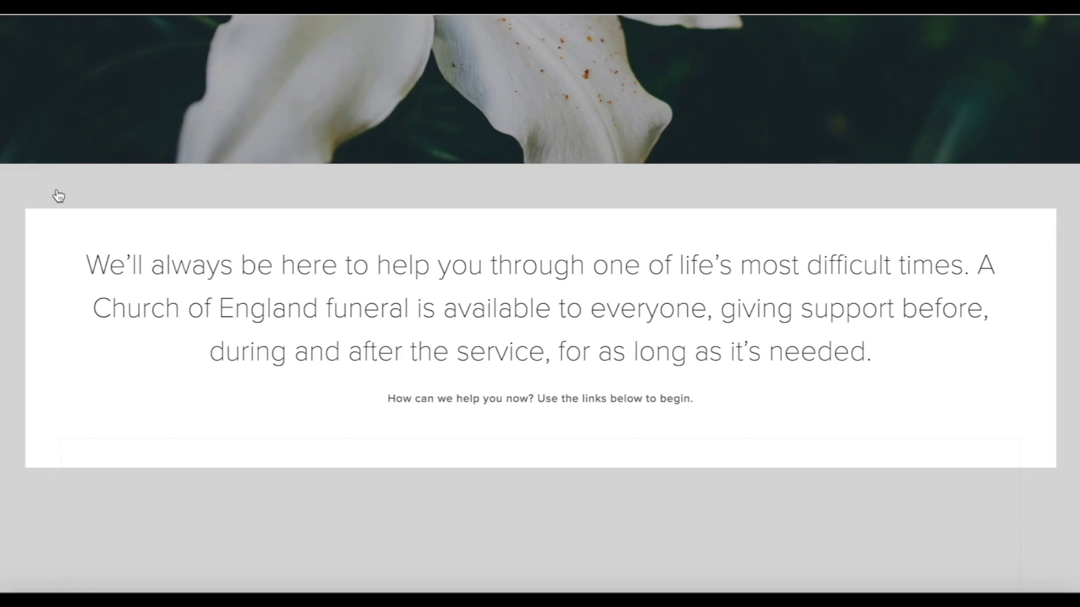
scroll(393, 512, down, 2)
click(359, 373)
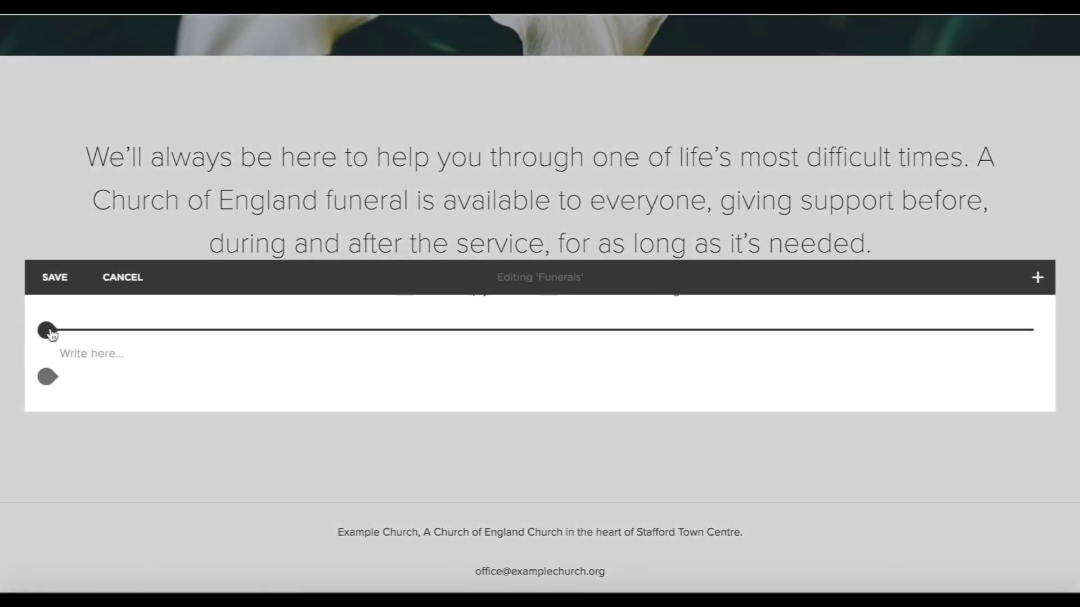
Insert a divider line and a poster image block with an uploaded outstretched-hand photo.
click(49, 333)
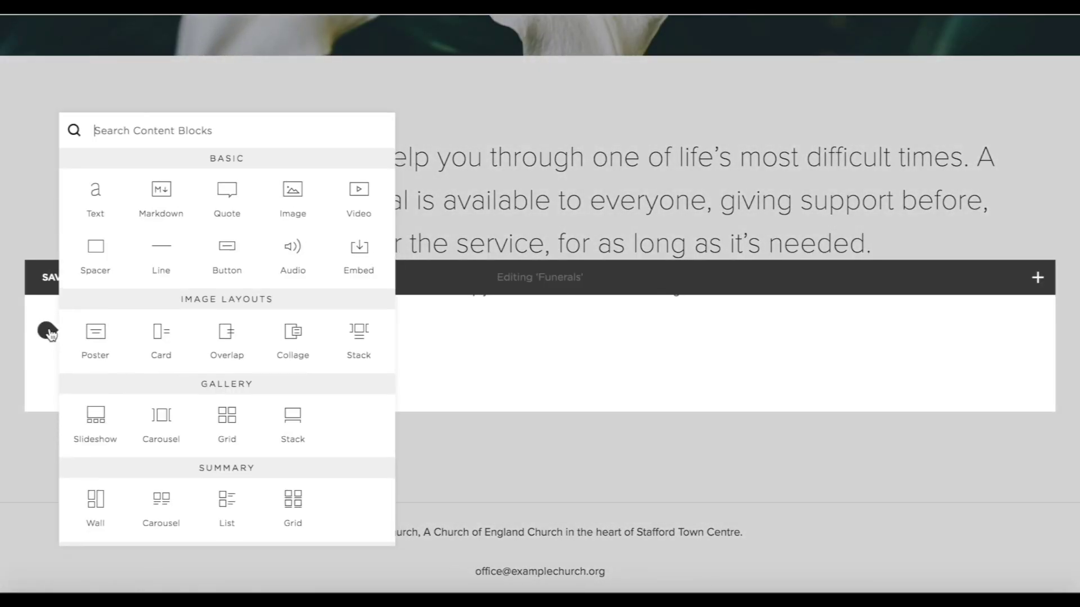
click(169, 257)
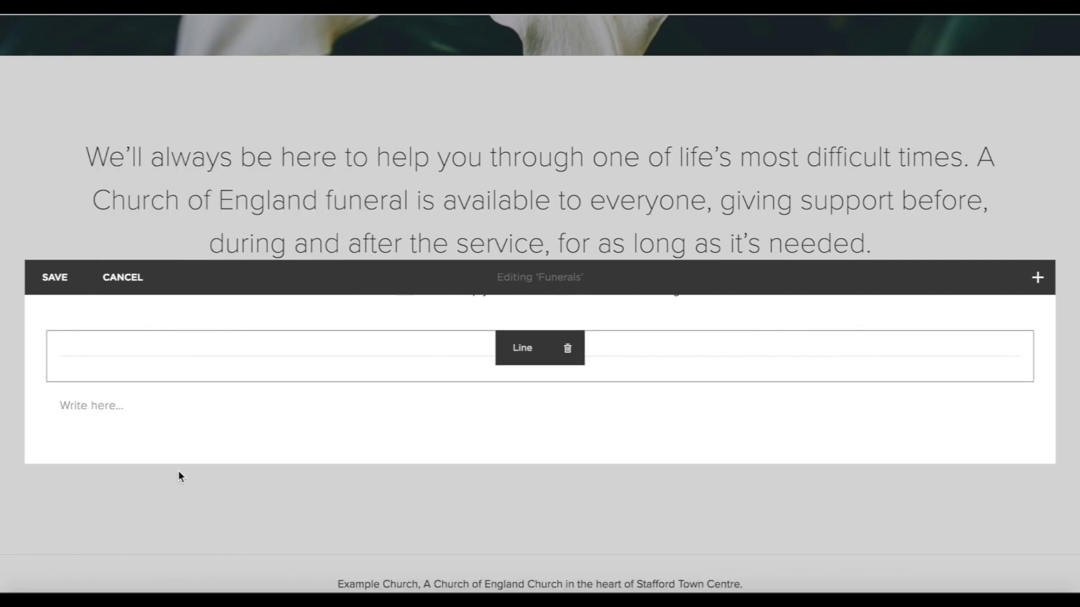
scroll(180, 475, down, 1)
click(47, 313)
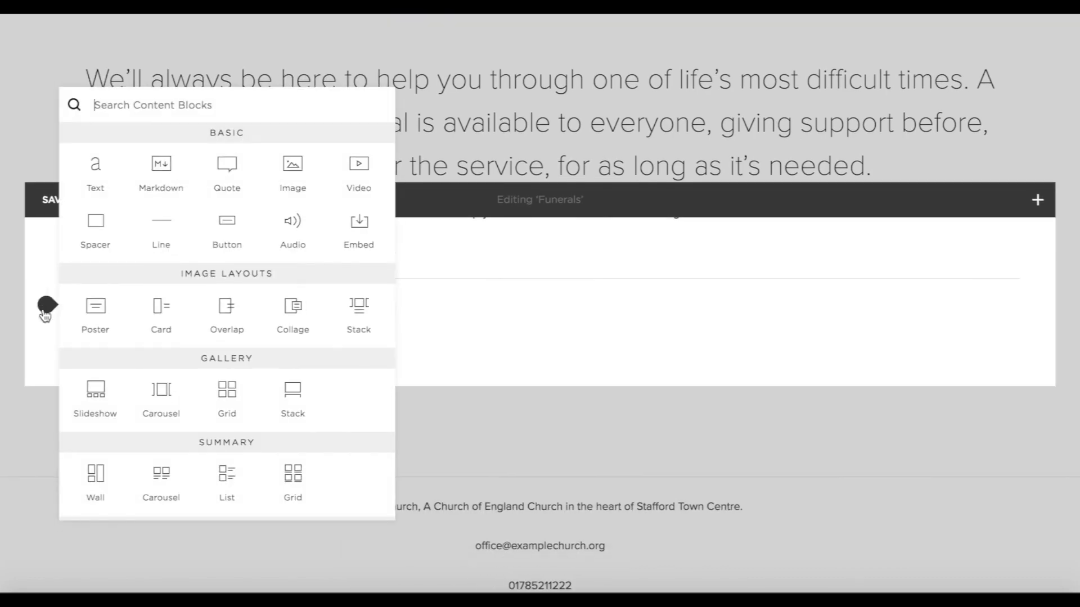
click(106, 316)
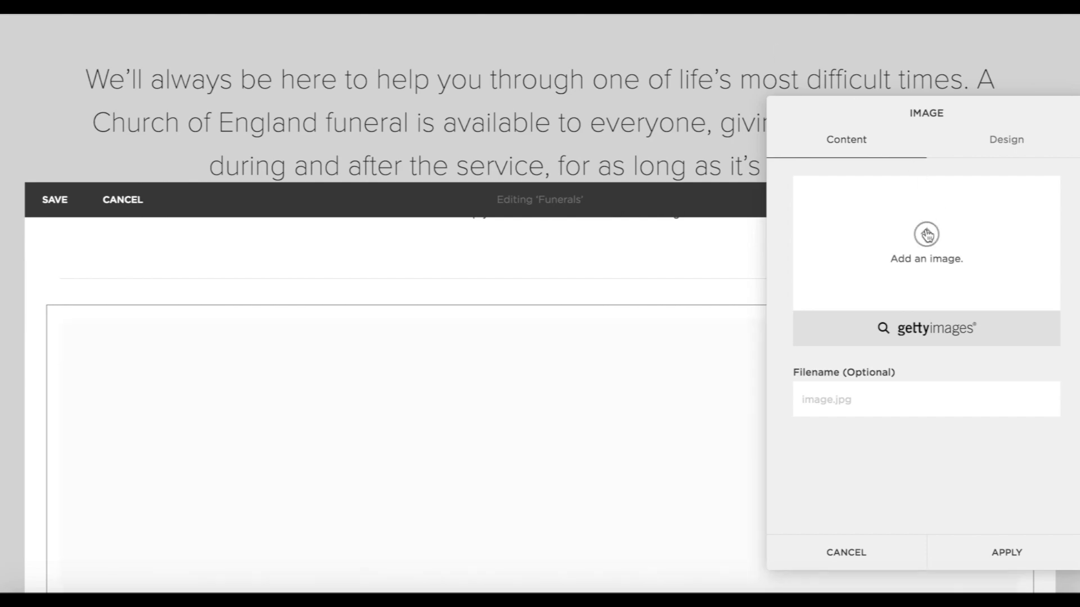
click(926, 235)
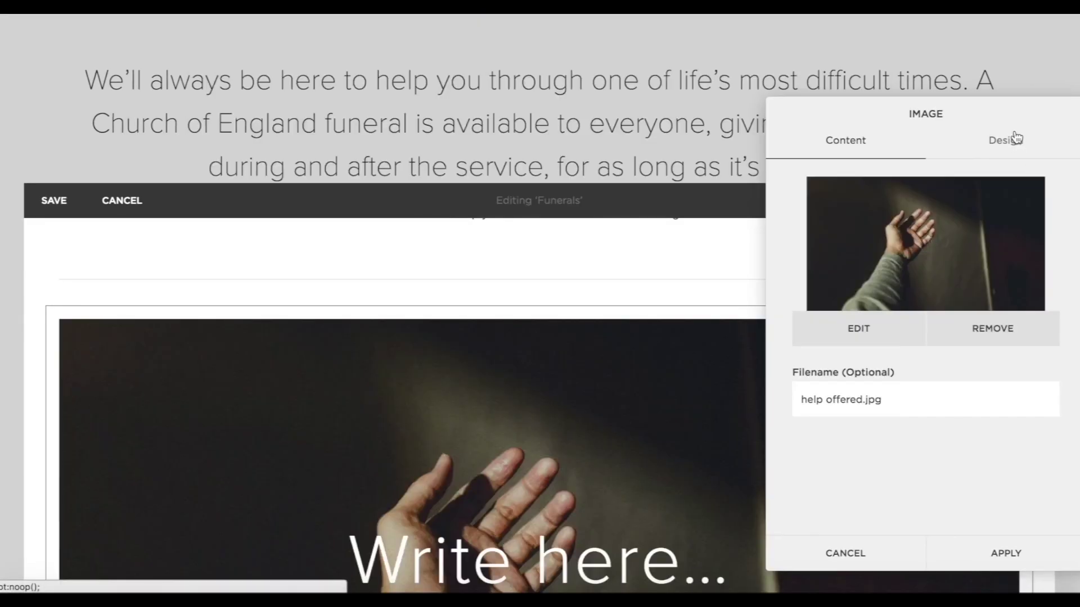
Make the image link through a Find Out More button to the Church of England funerals address.
click(1013, 139)
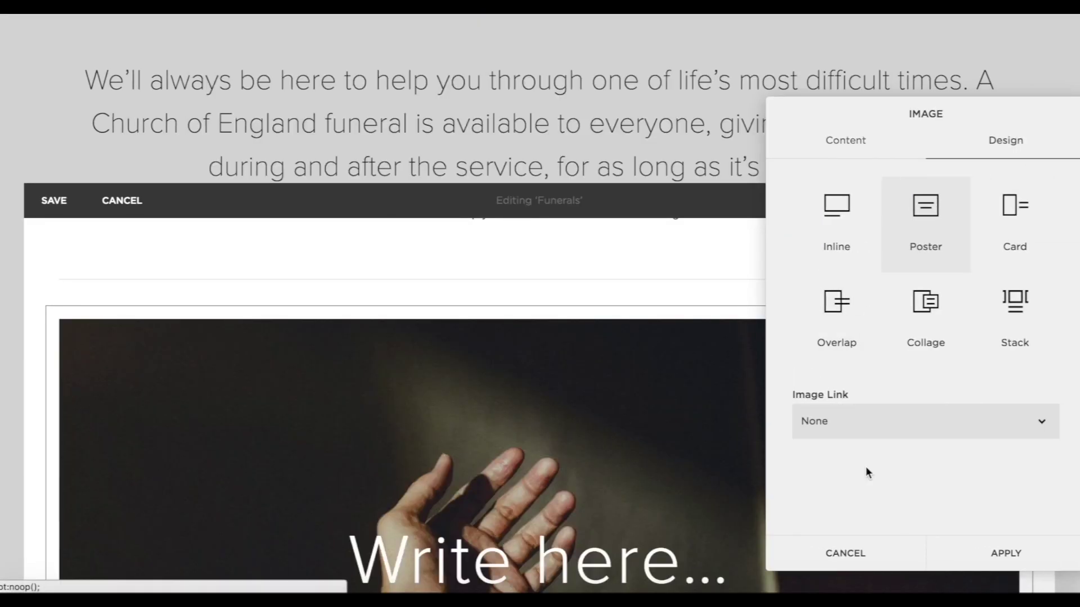
click(819, 421)
click(819, 447)
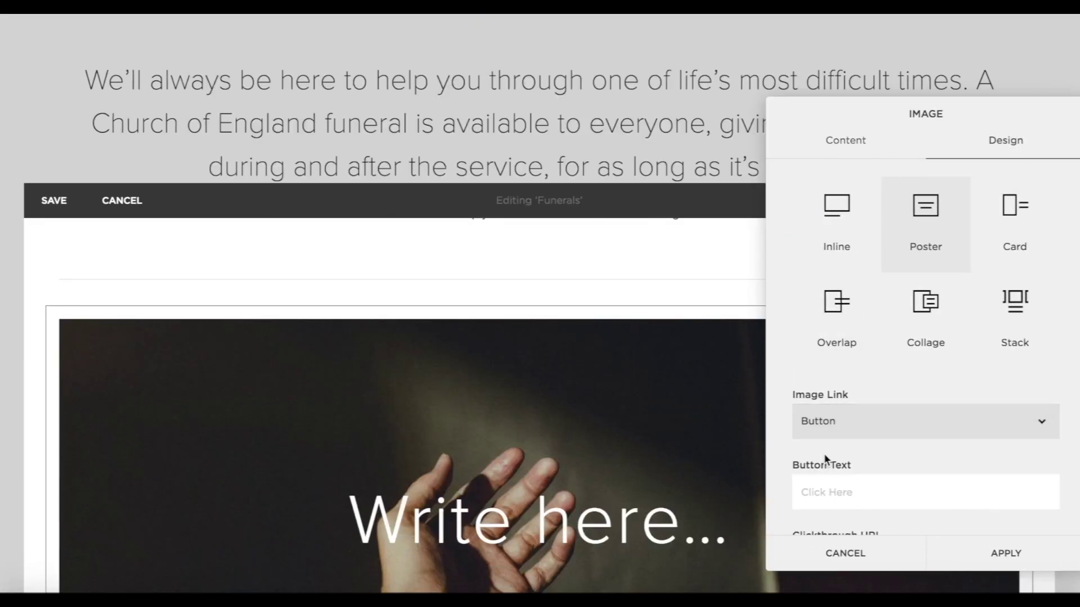
click(820, 493)
scroll(1010, 501, down, 2)
click(906, 504)
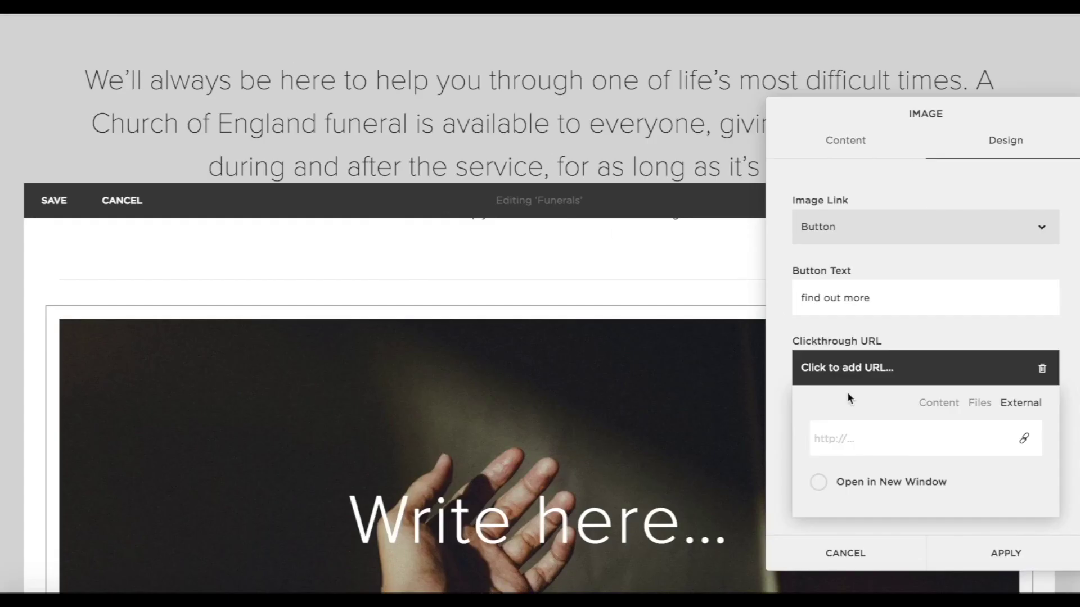
text(https://churchofenglandfunerals.org/everyone/)
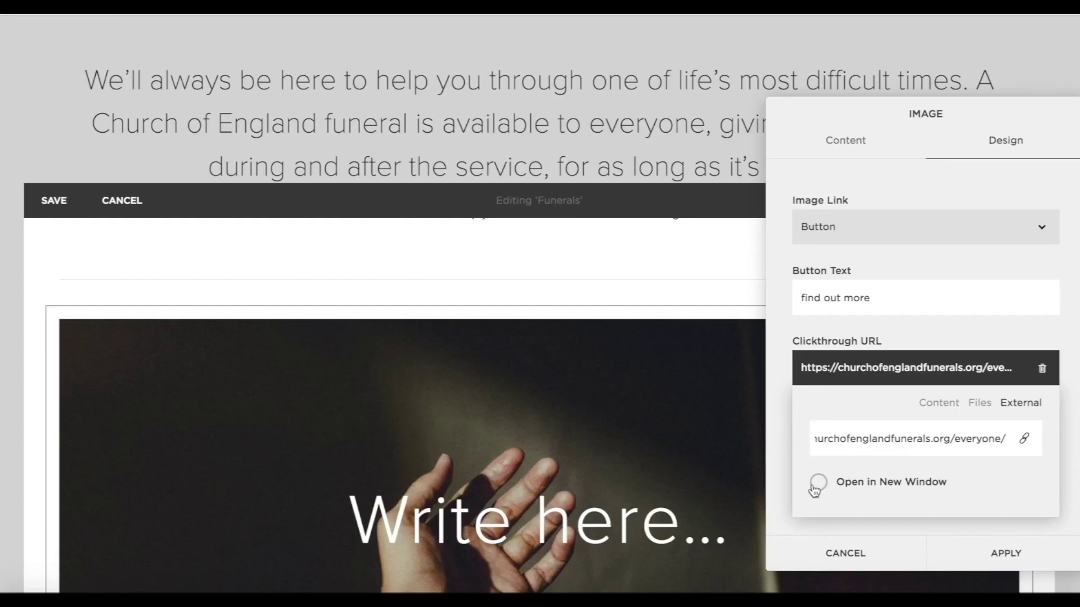
click(1021, 553)
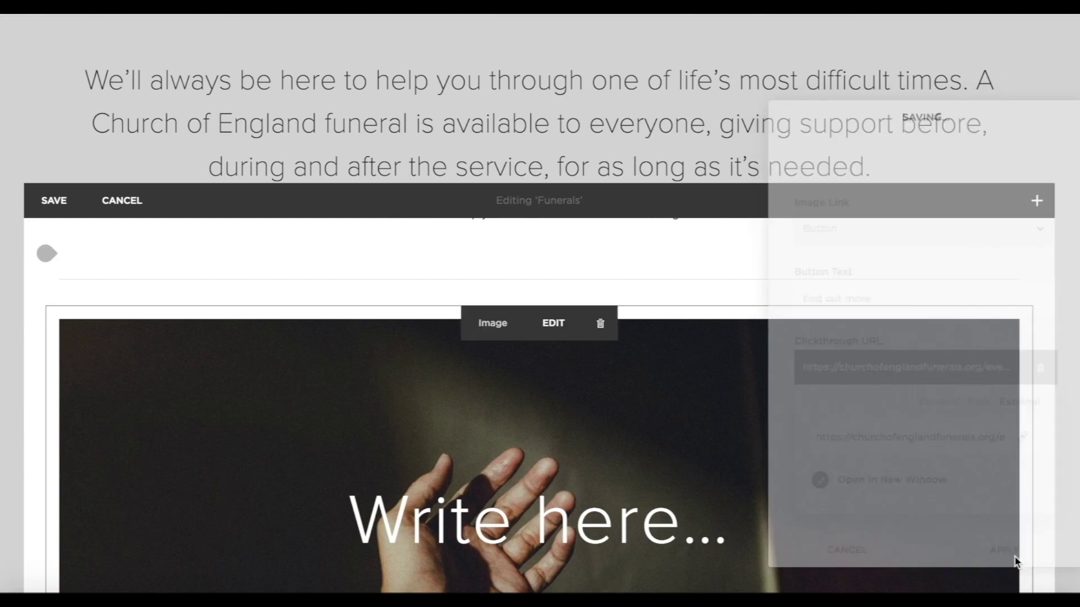
Title the poster 'Here For Everyone'.
scroll(497, 357, down, 3)
click(497, 357)
text(He)
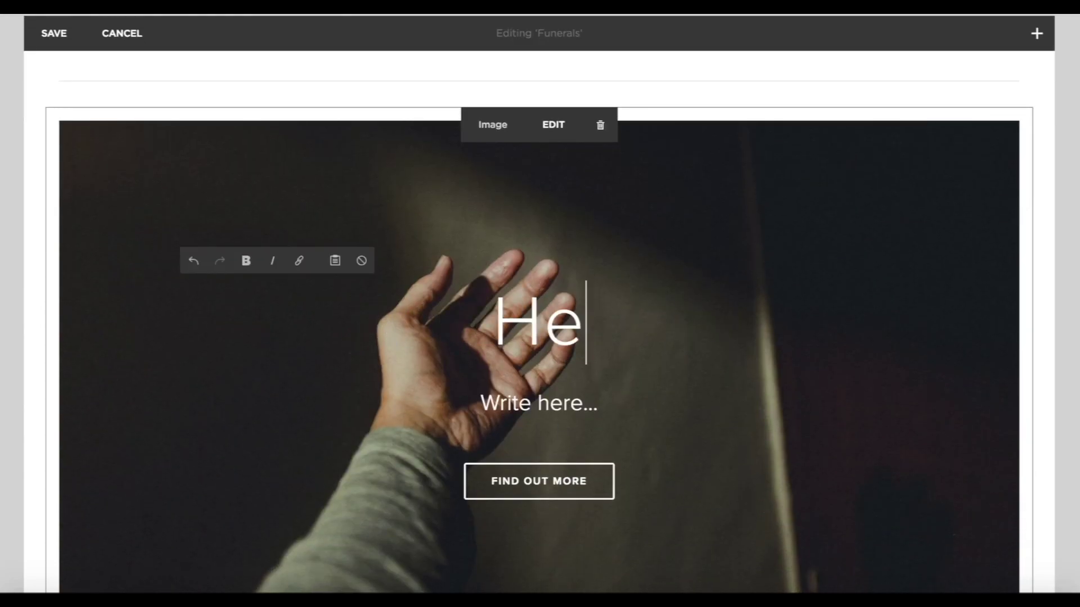
text(re For Everyone)
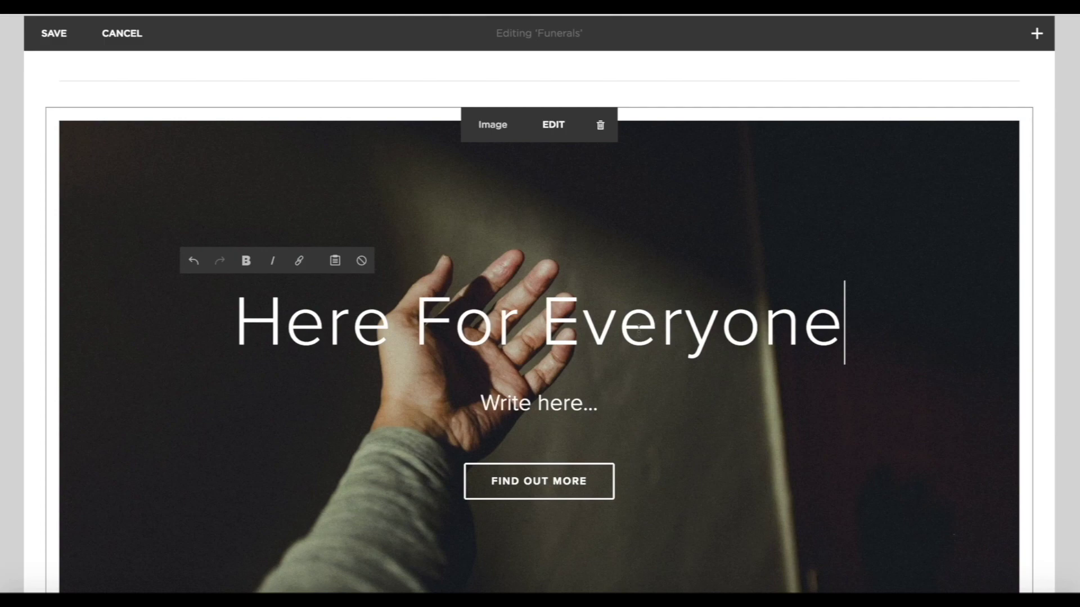
click(1071, 371)
scroll(913, 470, down, 6)
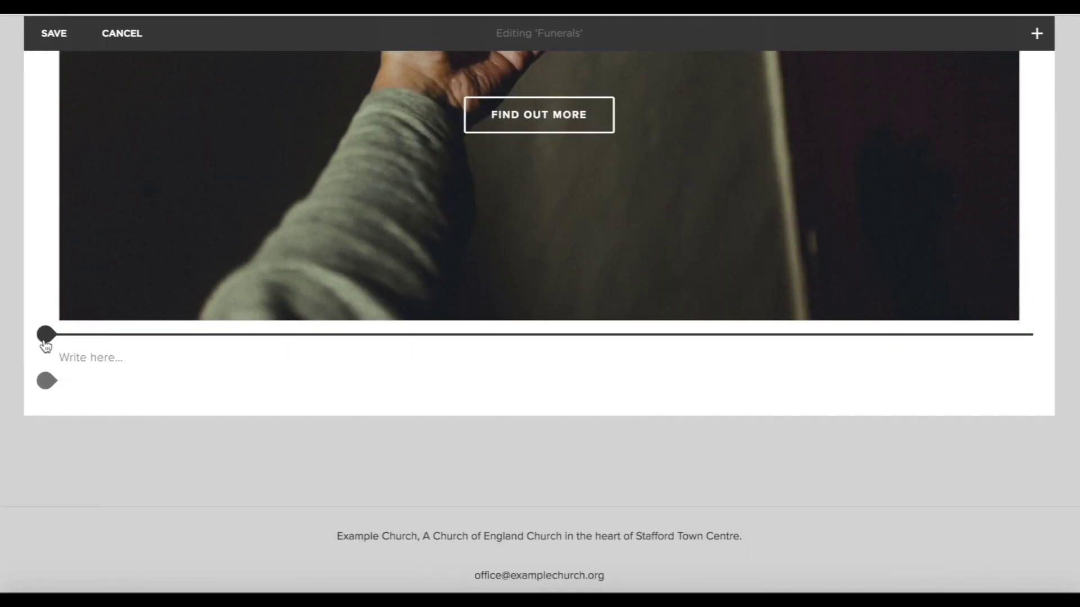
Add another image block below and switch it to the poster layout.
click(46, 336)
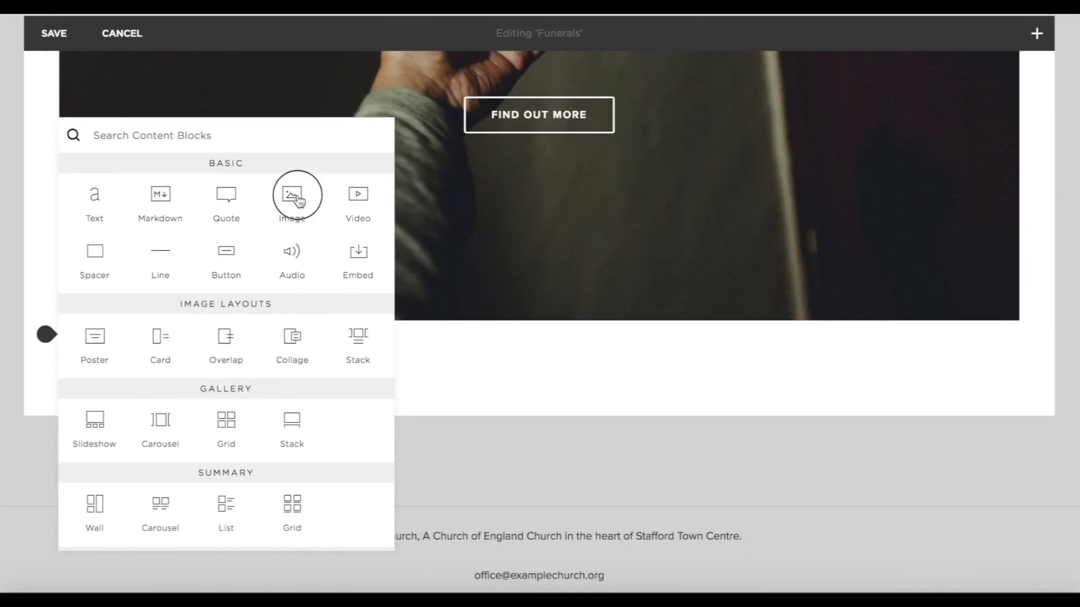
click(297, 201)
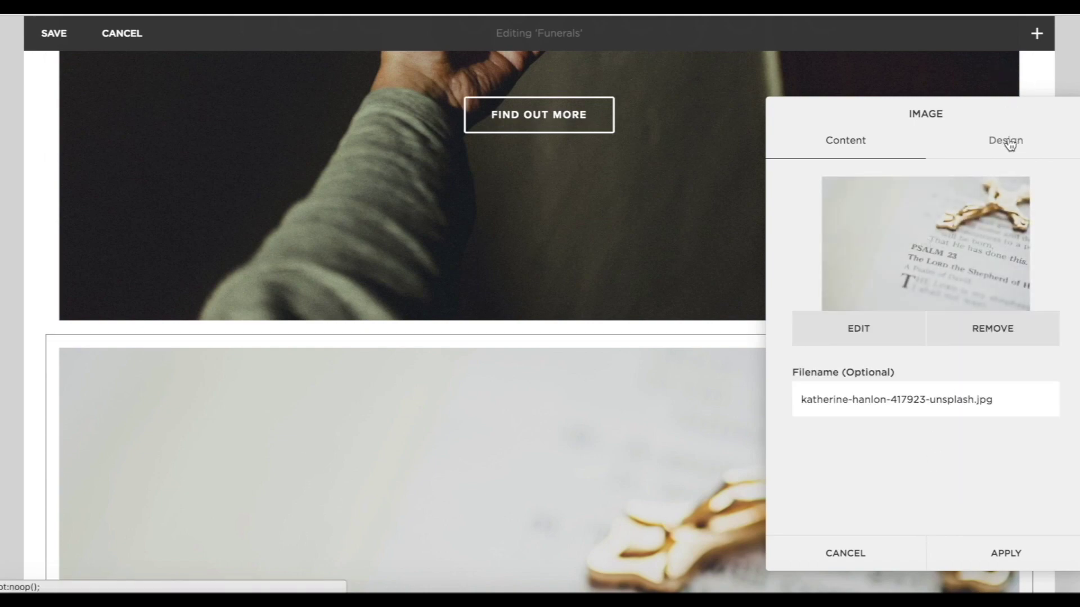
click(1009, 145)
click(869, 403)
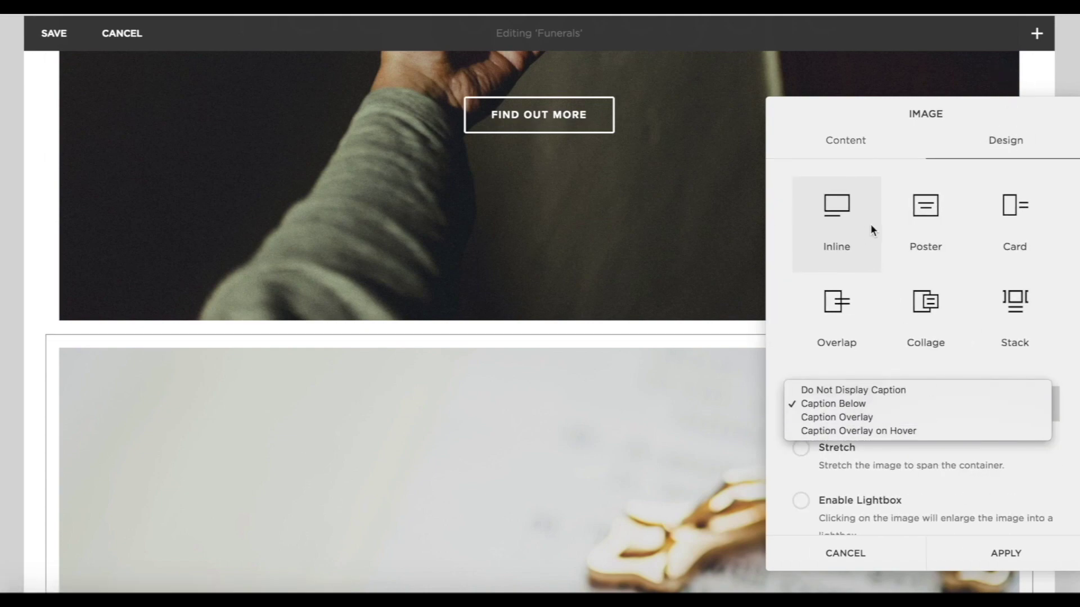
click(920, 222)
click(931, 196)
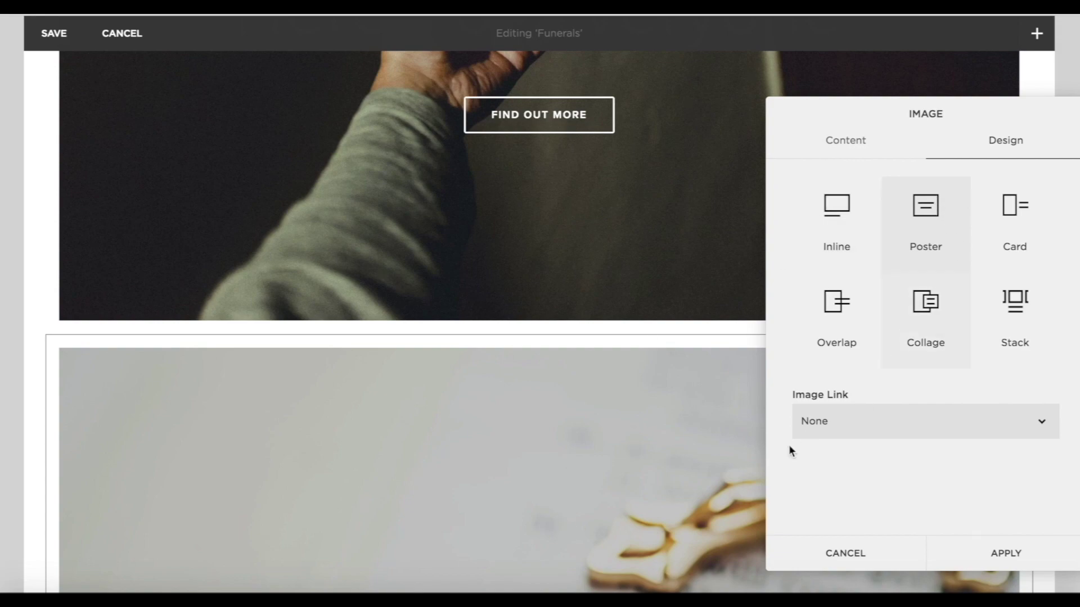
scroll(512, 522, down, 3)
scroll(533, 416, up, 4)
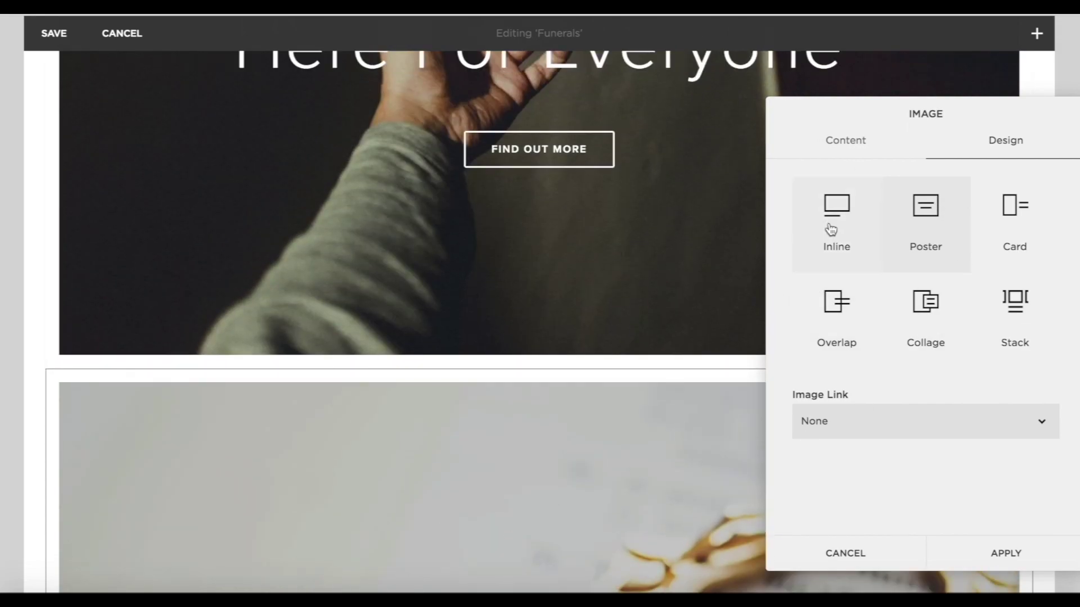
Link the image through a button to the funeral-arranging web address.
click(820, 430)
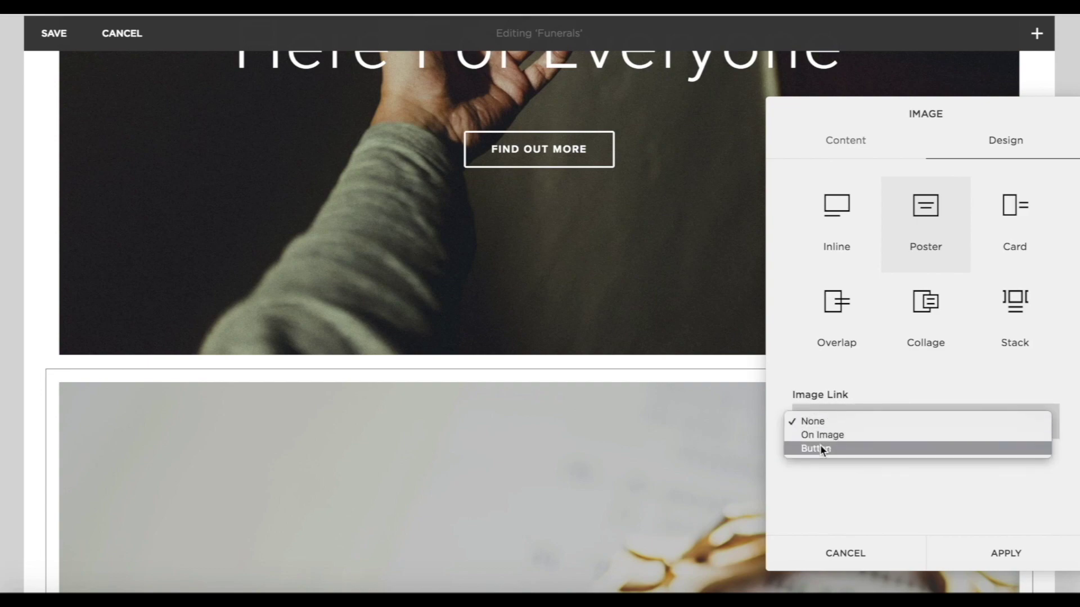
click(819, 445)
scroll(955, 482, down, 2)
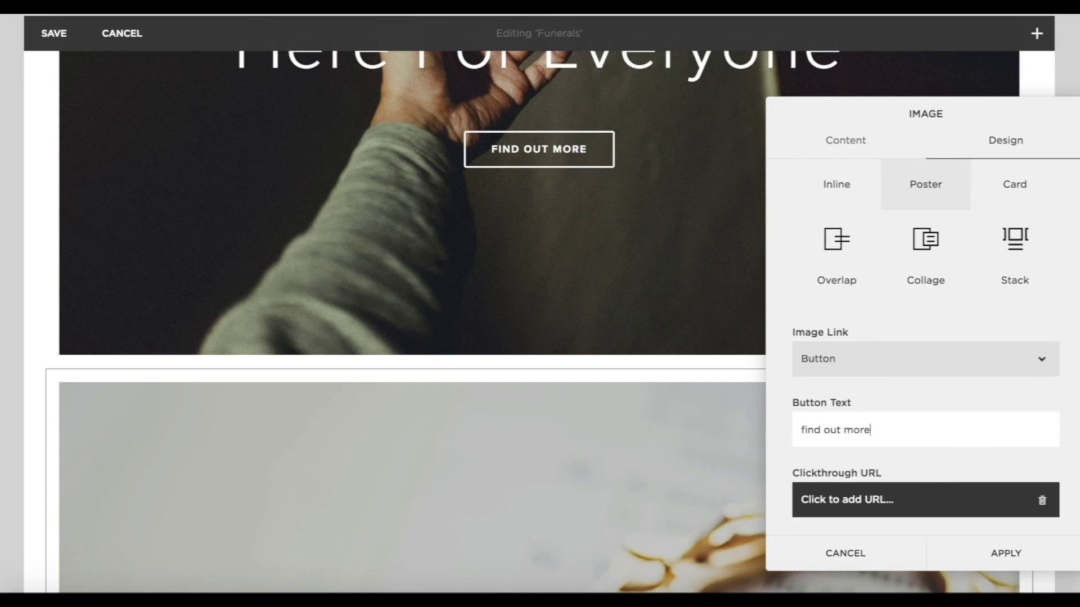
click(894, 500)
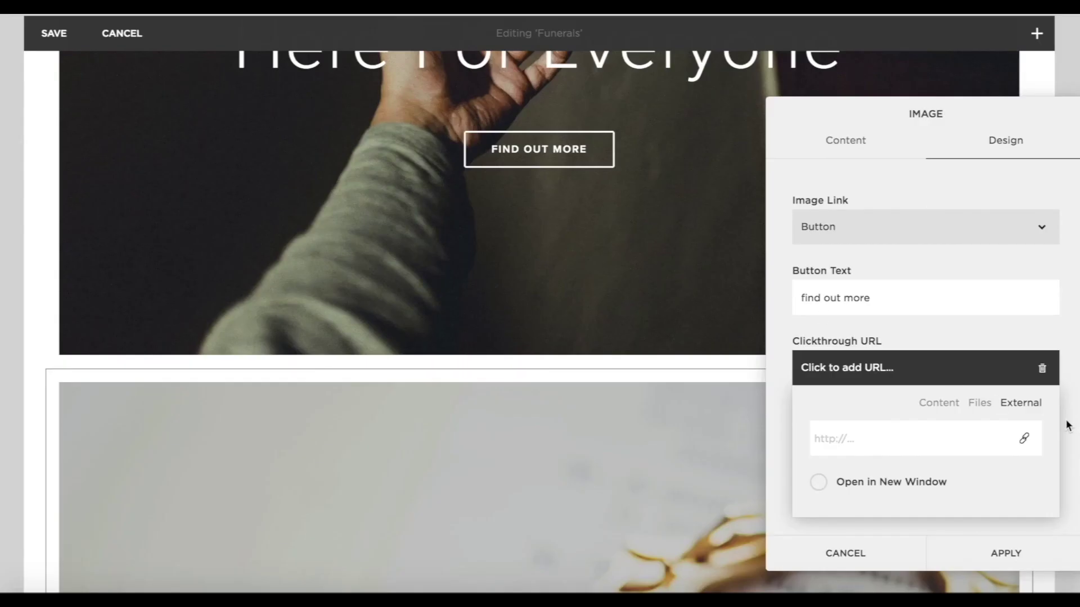
text(https://churchofenglandfunerals.org/organising-funeral/)
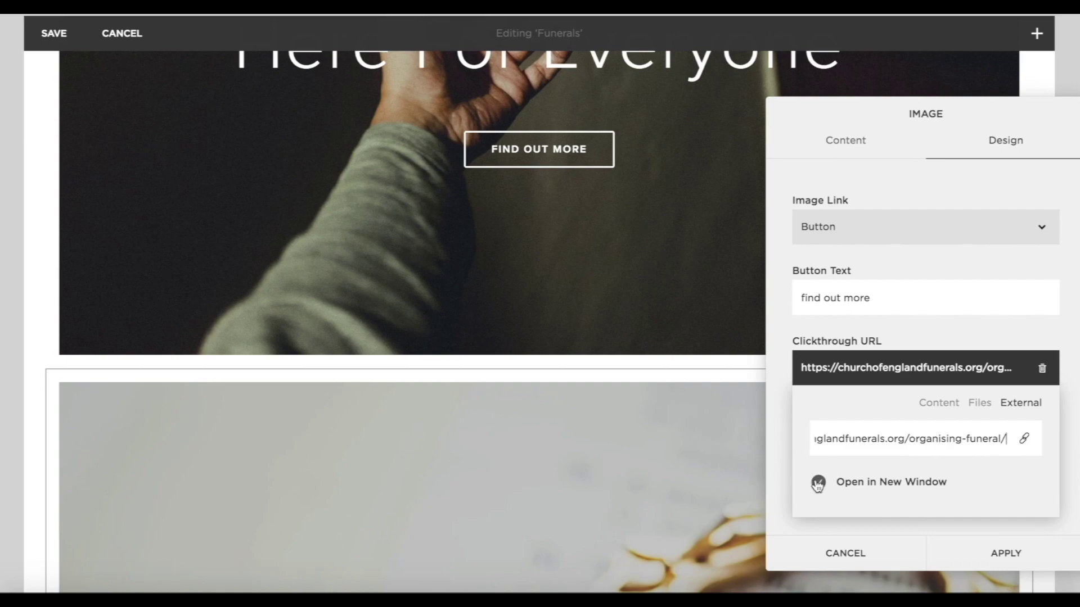
click(991, 551)
Title the poster 'Arranging A Funeral'.
scroll(720, 431, down, 5)
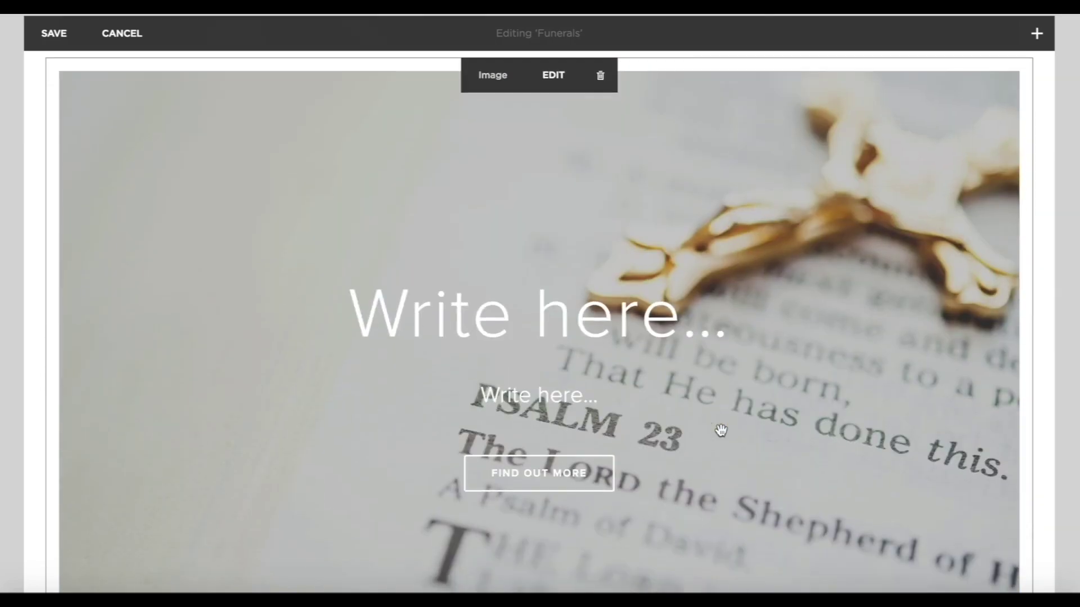
click(481, 313)
text(Arranging)
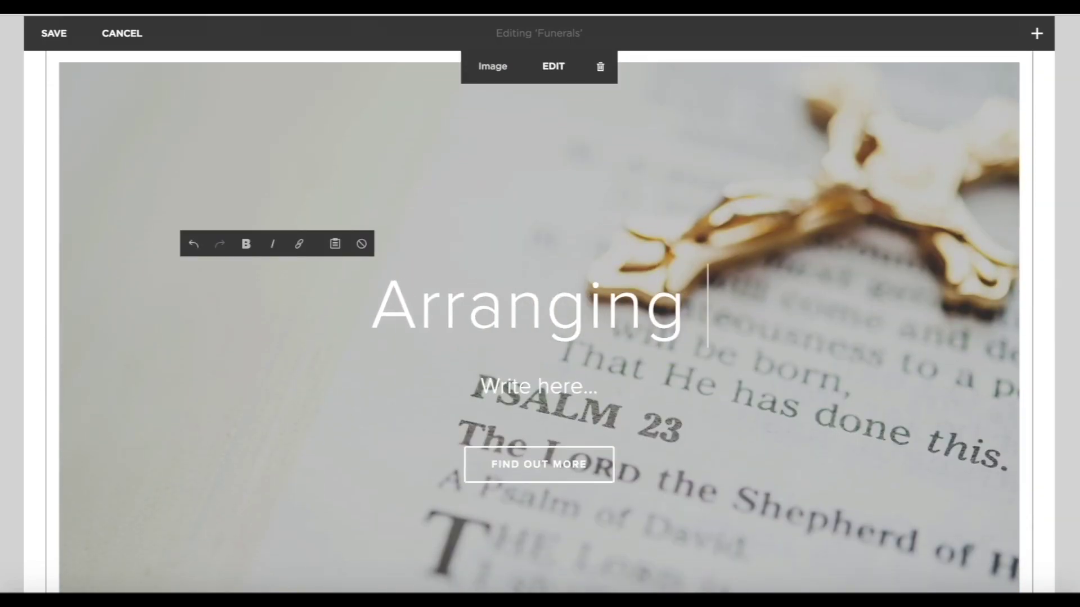
text( a)
key(BackSpace)
key(BackSpace)
text(A Funeral)
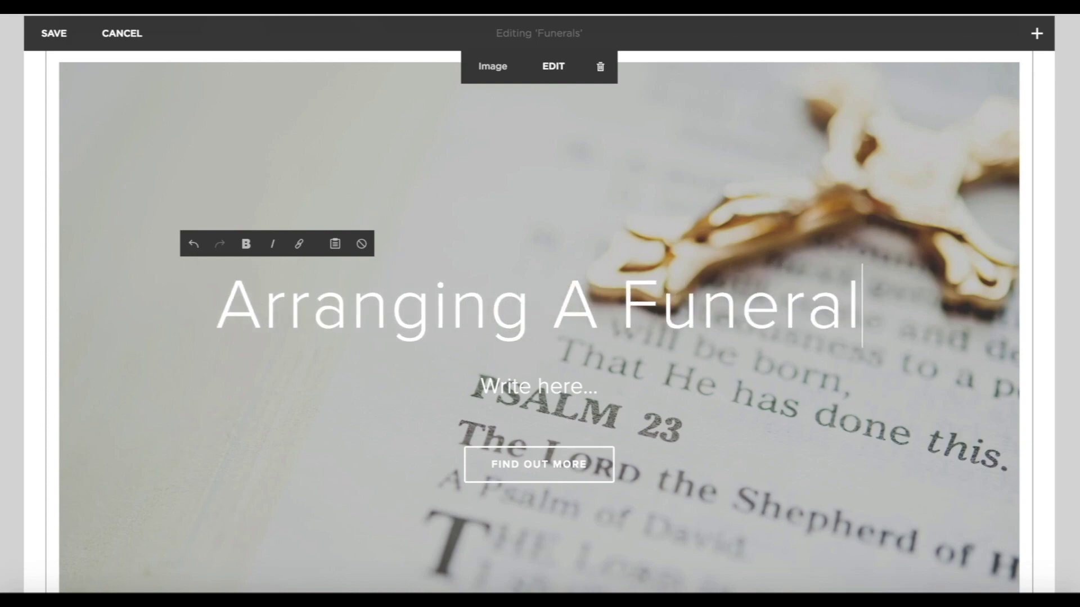
click(1071, 400)
Place Arranging A Funeral beside Here For Everyone and shorten both to matching height.
scroll(639, 302, up, 4)
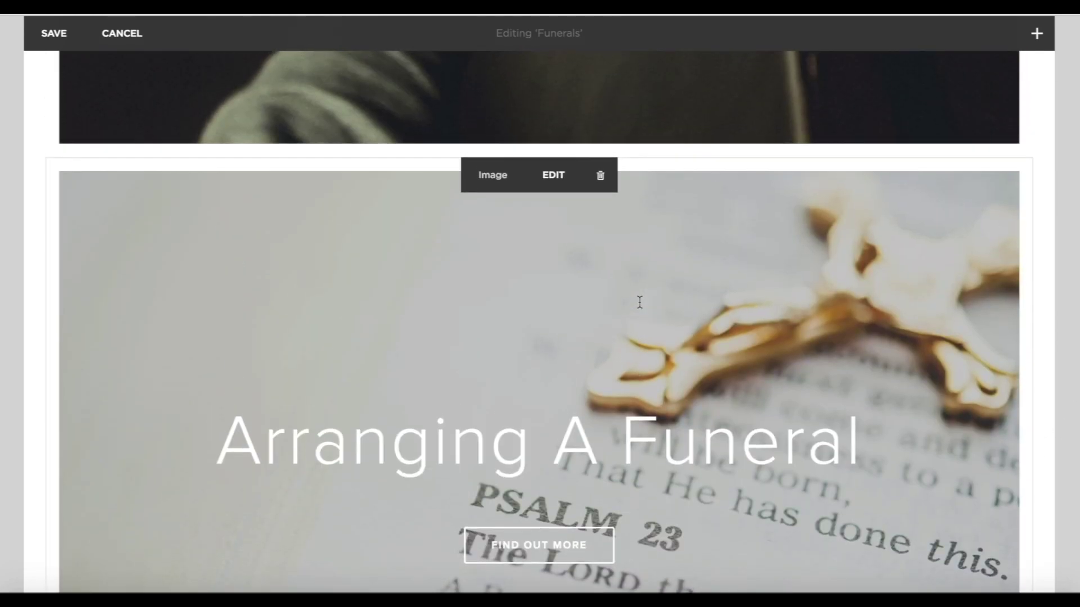
click(788, 350)
drag(787, 350, 843, 122)
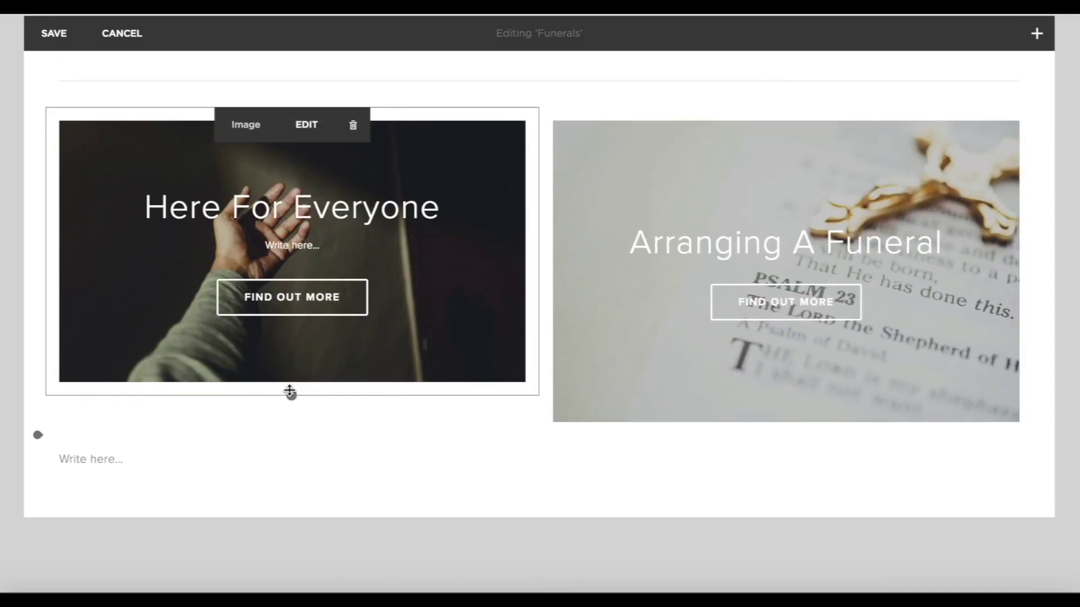
click(290, 378)
drag(290, 377, 301, 317)
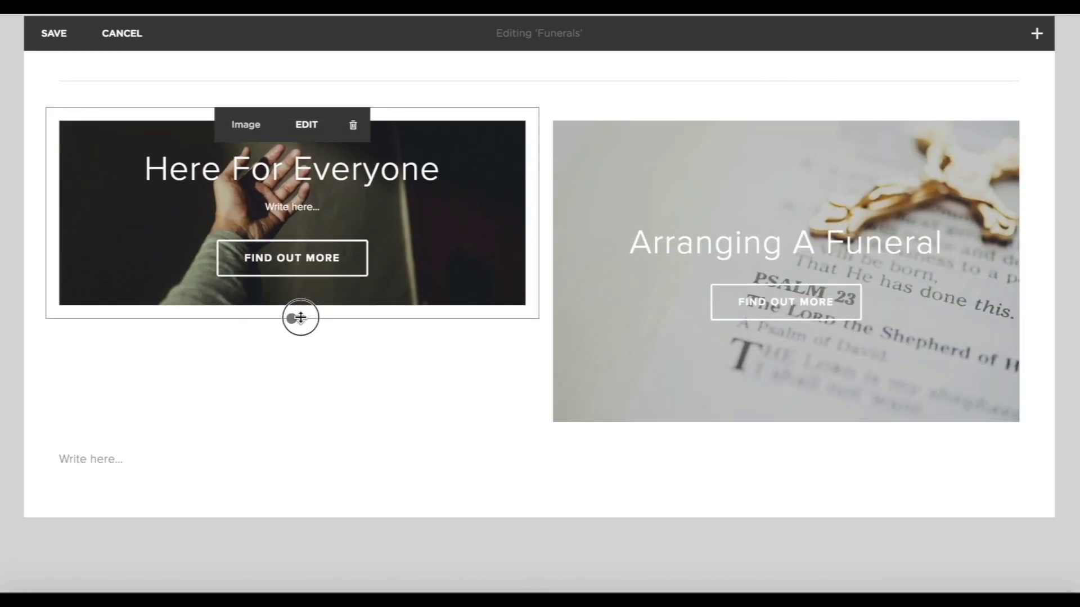
mouse_move(747, 414)
drag(779, 432, 776, 316)
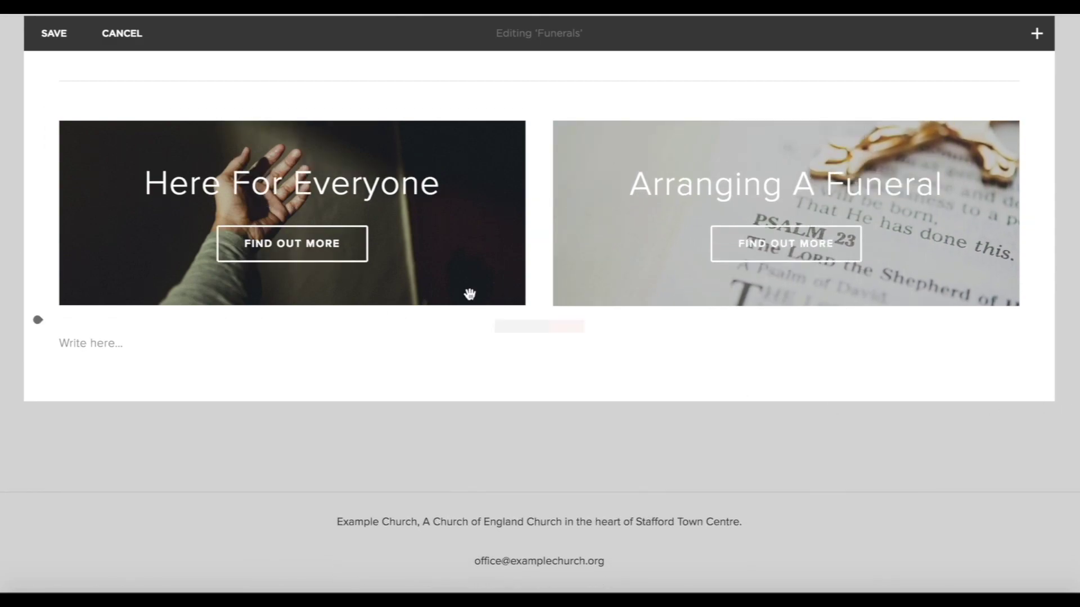
Insert a divider line and a poster image block below the images.
click(38, 321)
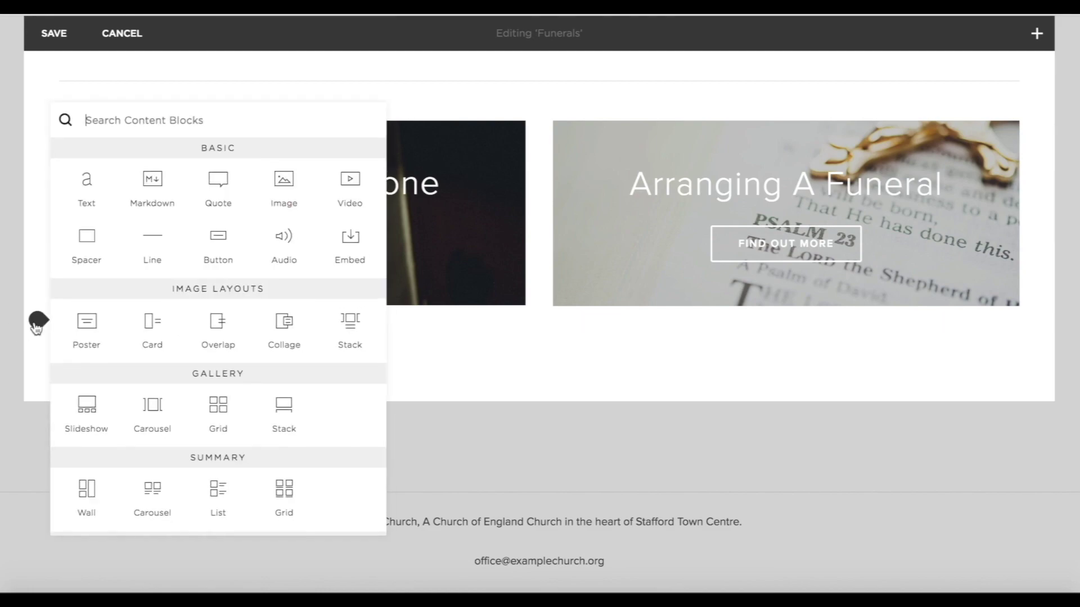
click(140, 243)
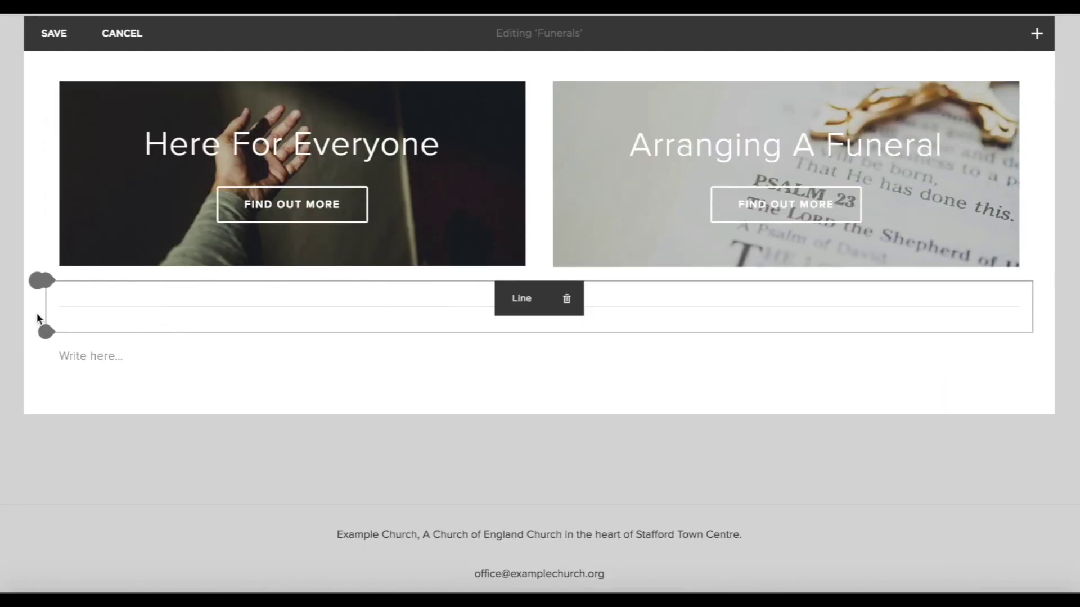
click(46, 333)
click(96, 337)
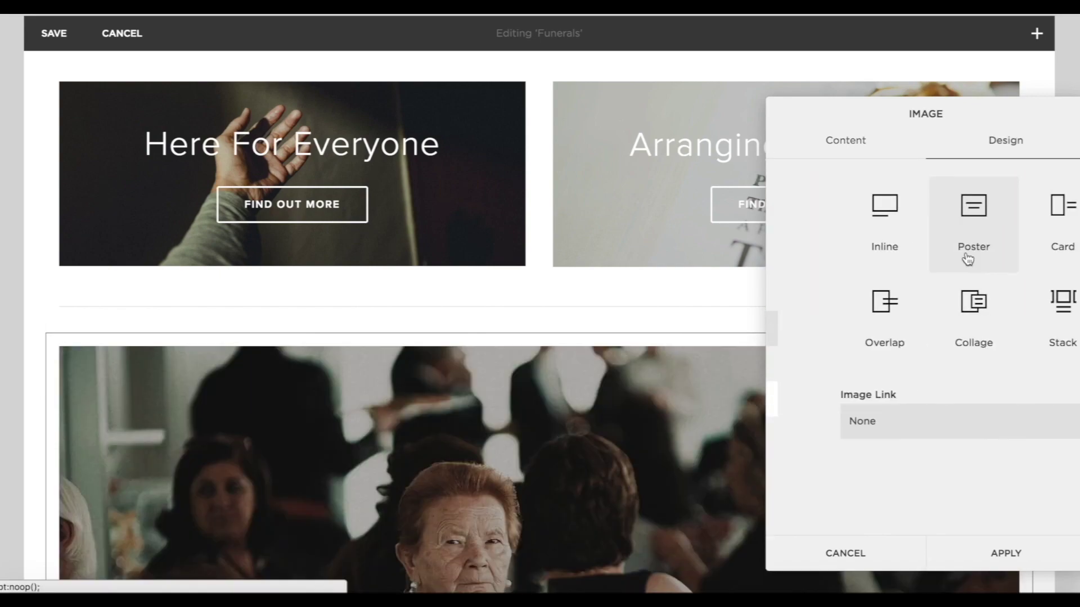
Link the poster through a 'find out more' button to the funeral web address, opening in a new window.
click(846, 431)
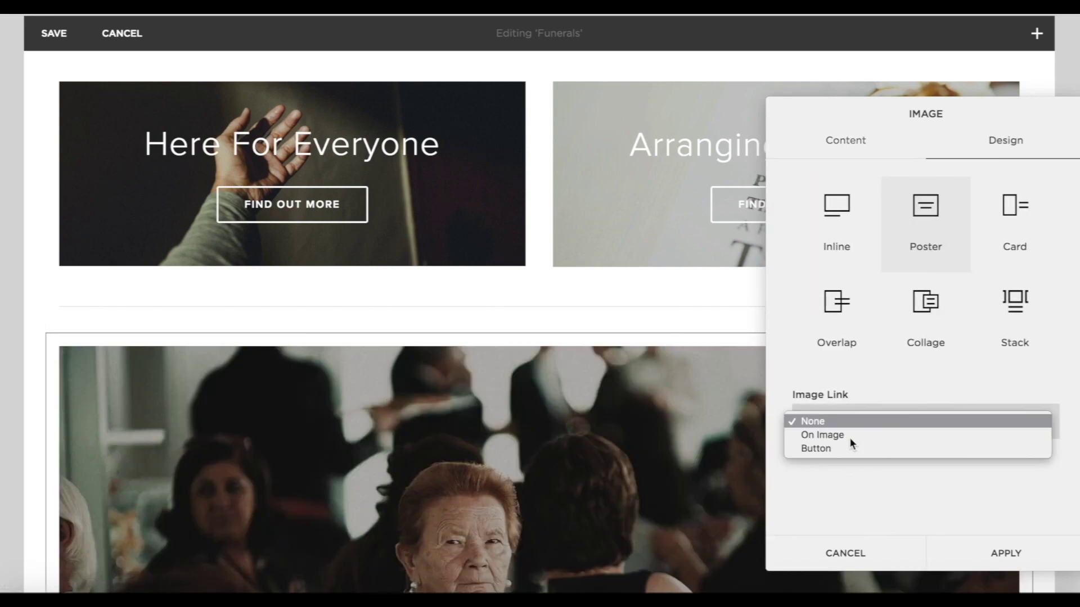
click(840, 437)
click(834, 438)
click(822, 444)
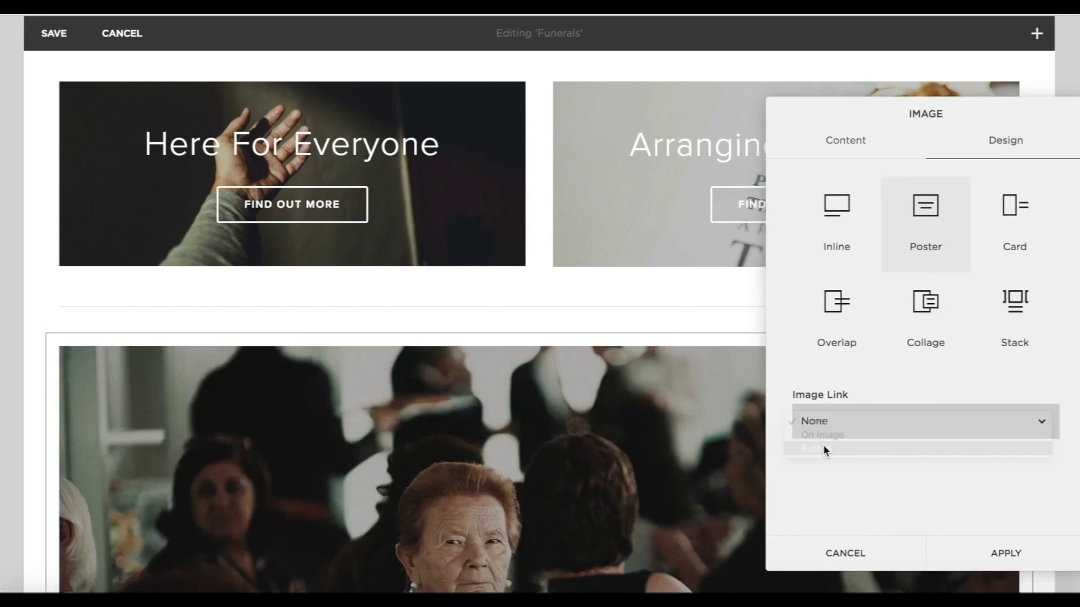
scroll(861, 482, down, 1)
click(839, 463)
text(find out m)
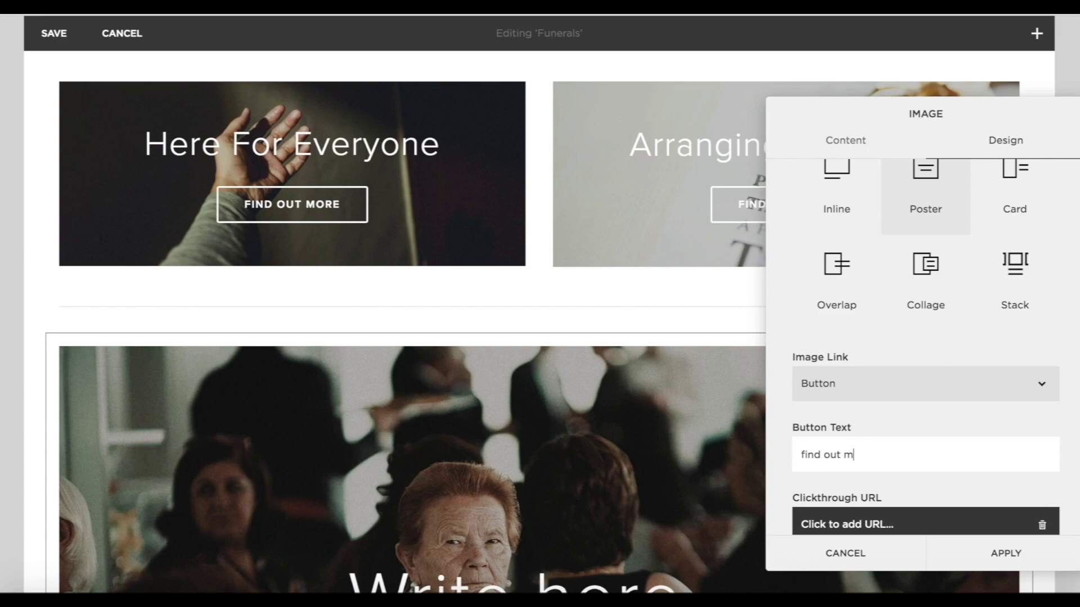
text(ore)
scroll(834, 501, down, 1)
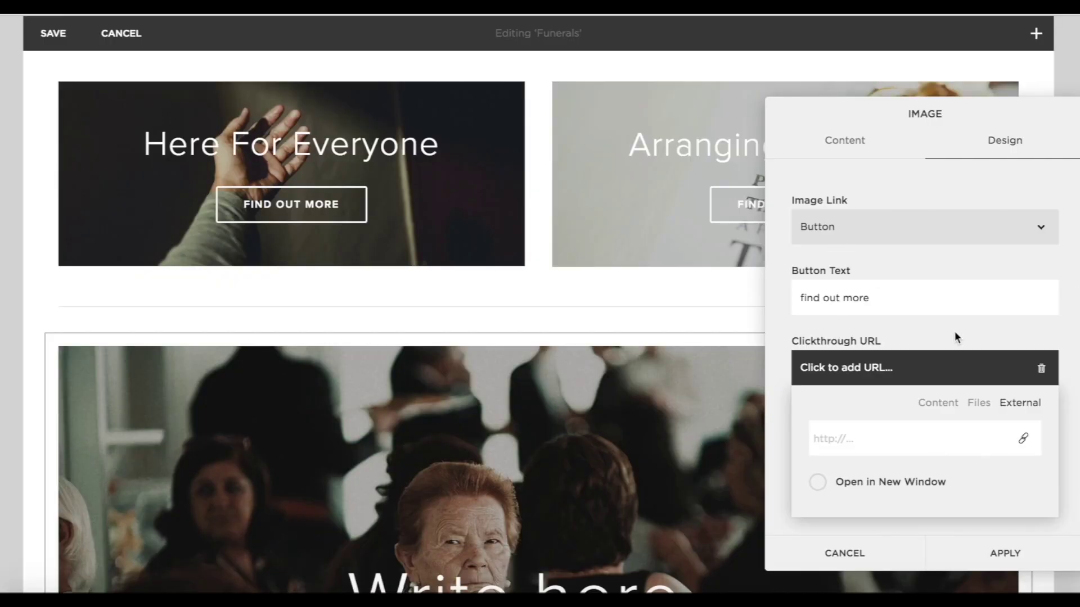
text(https://churchofenglandfunerals.org/going-funeral/)
click(818, 483)
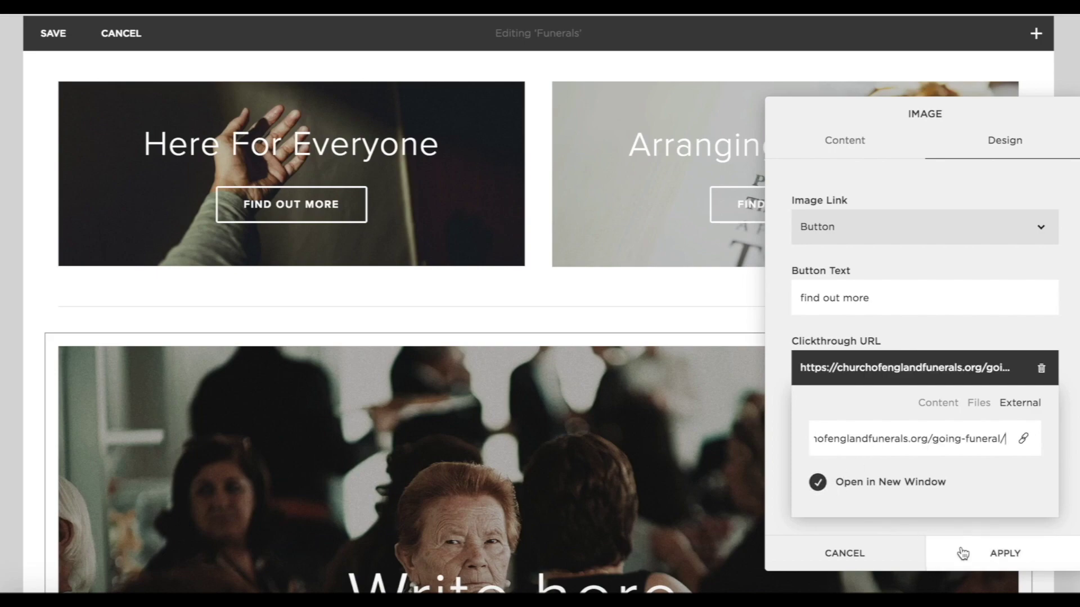
click(967, 552)
Give the poster the heading 'Attending A Funeral'.
scroll(966, 552, down, 5)
click(553, 353)
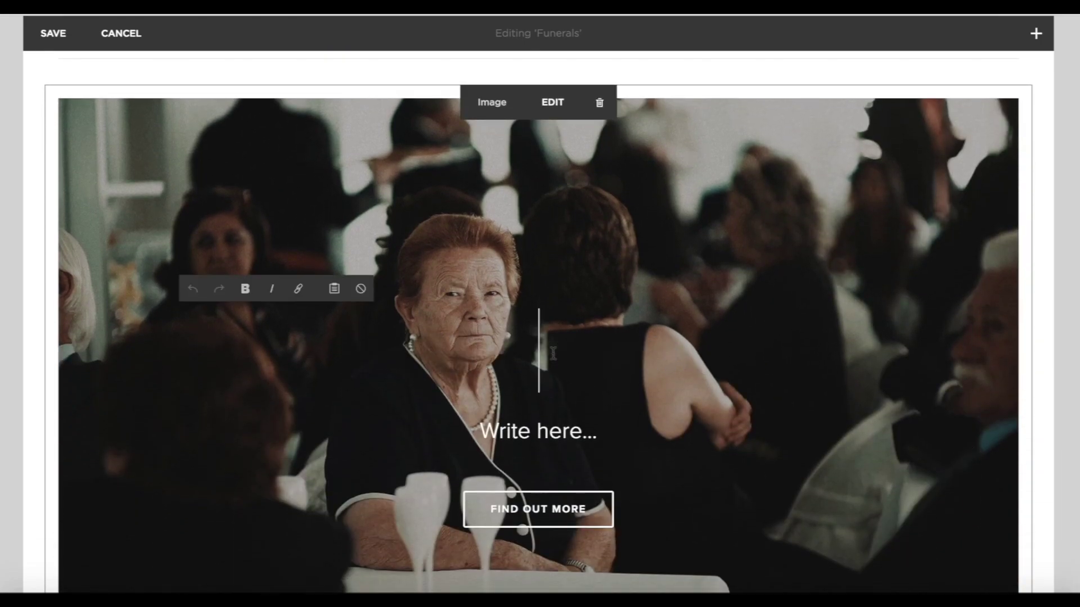
text(Attending )
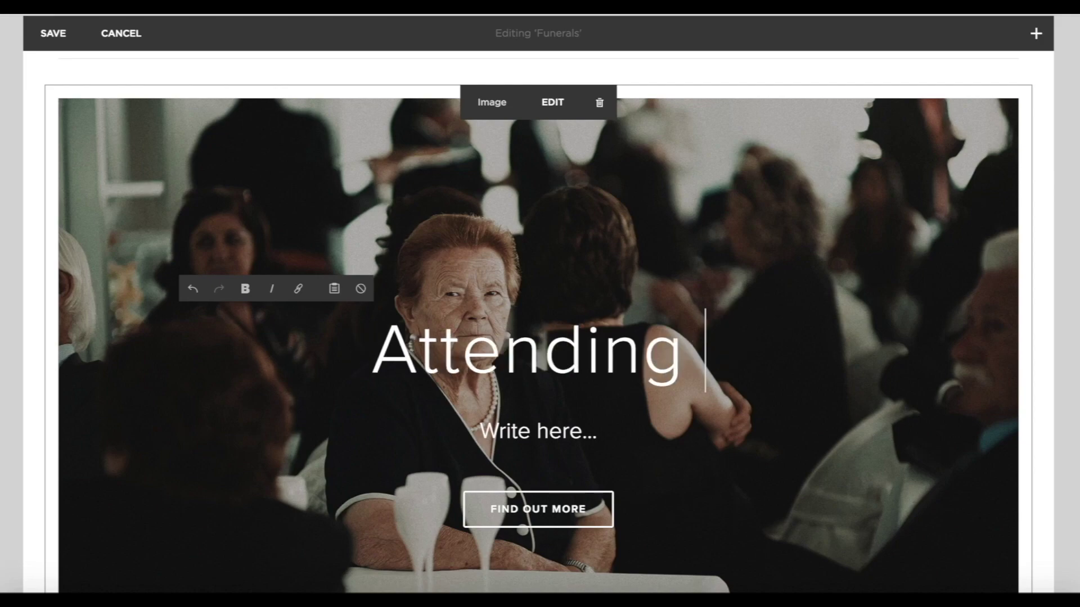
text(A Funeral)
scroll(793, 408, down, 3)
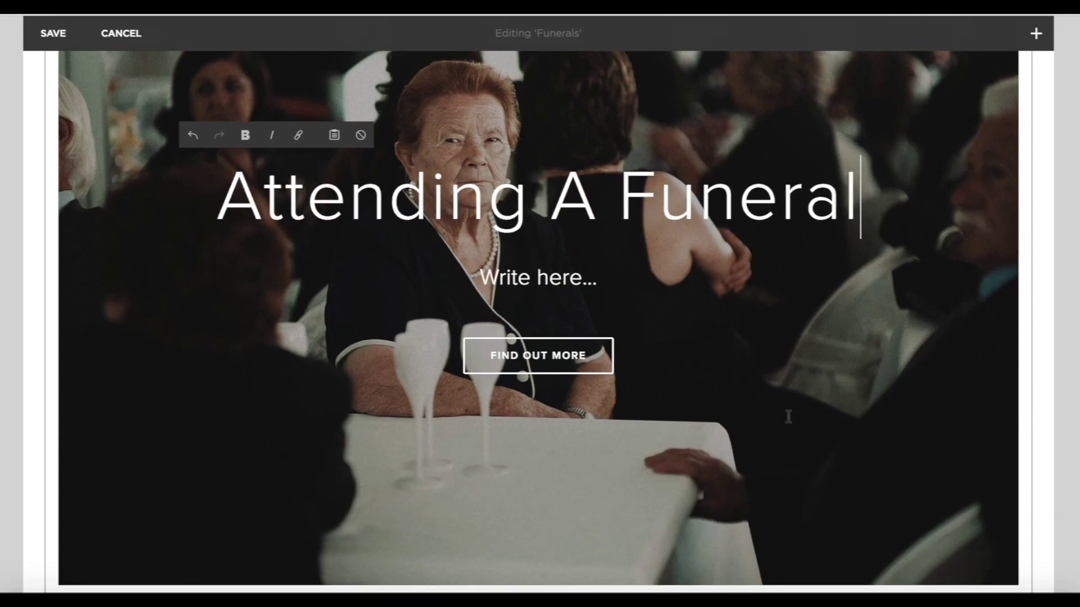
click(1069, 349)
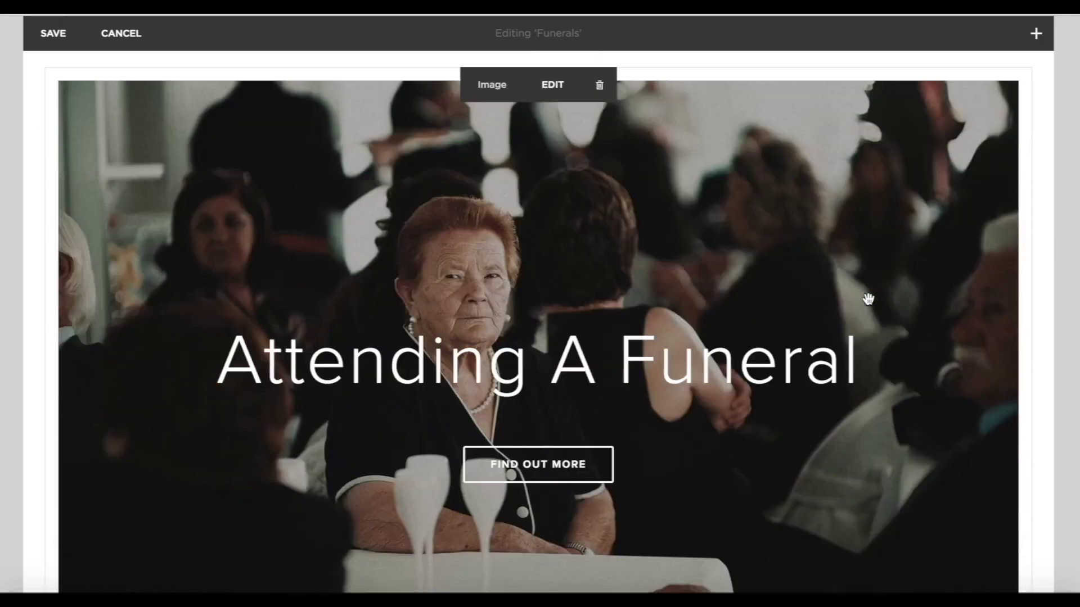
scroll(675, 303, down, 5)
Add a second poster block with tealights.jpg and a 'find out more' link button.
click(40, 340)
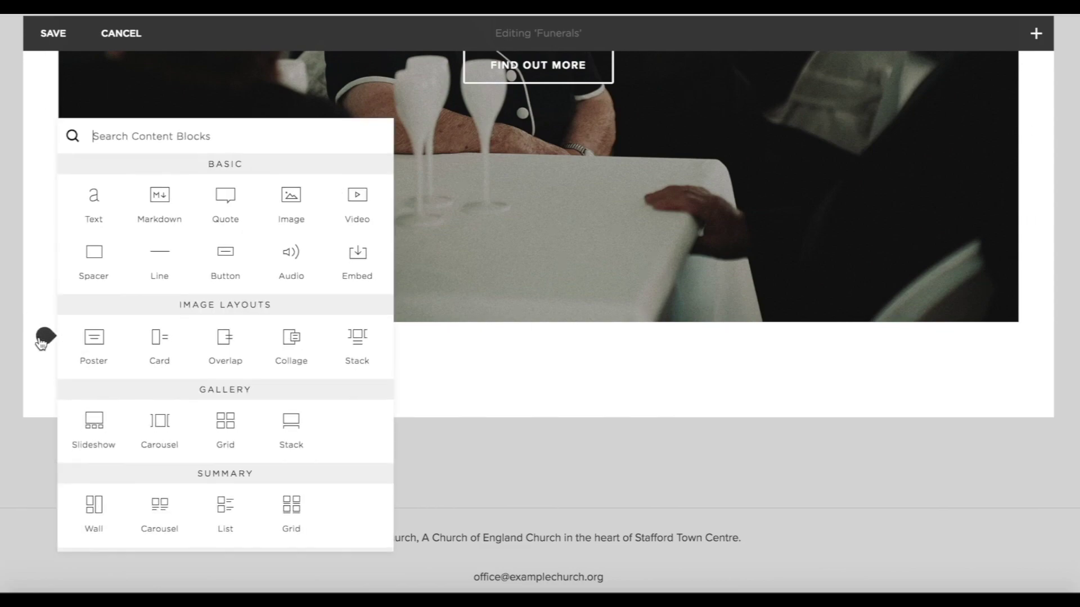
click(92, 349)
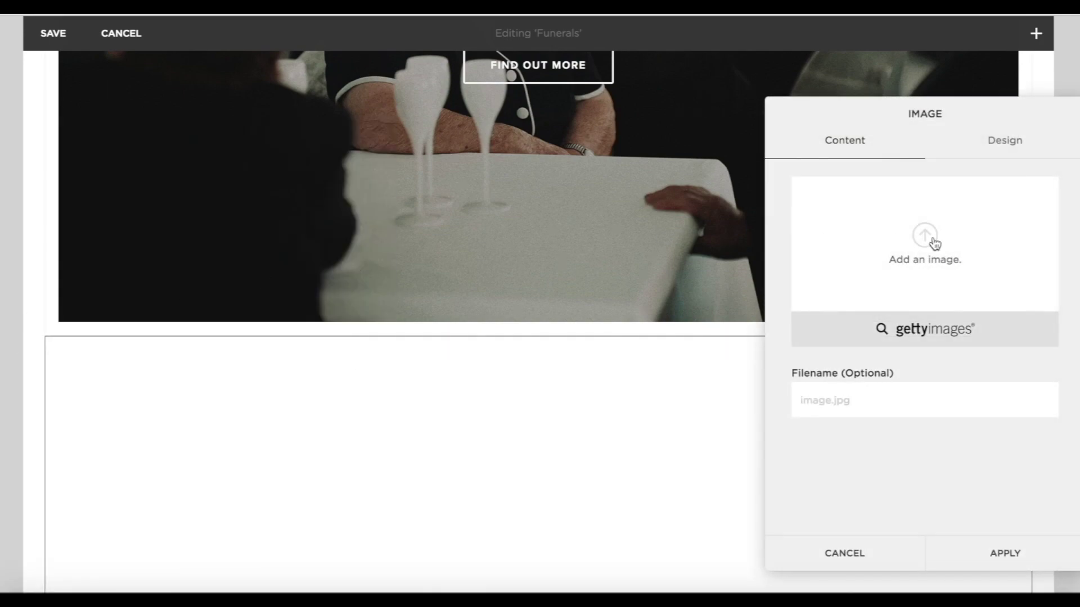
click(934, 249)
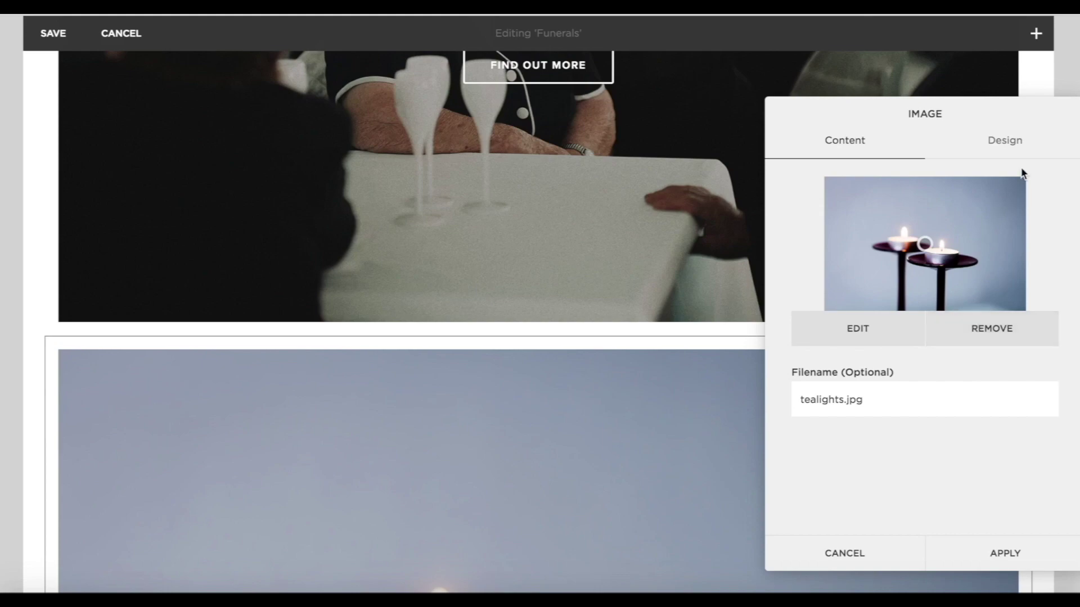
click(1001, 142)
click(850, 414)
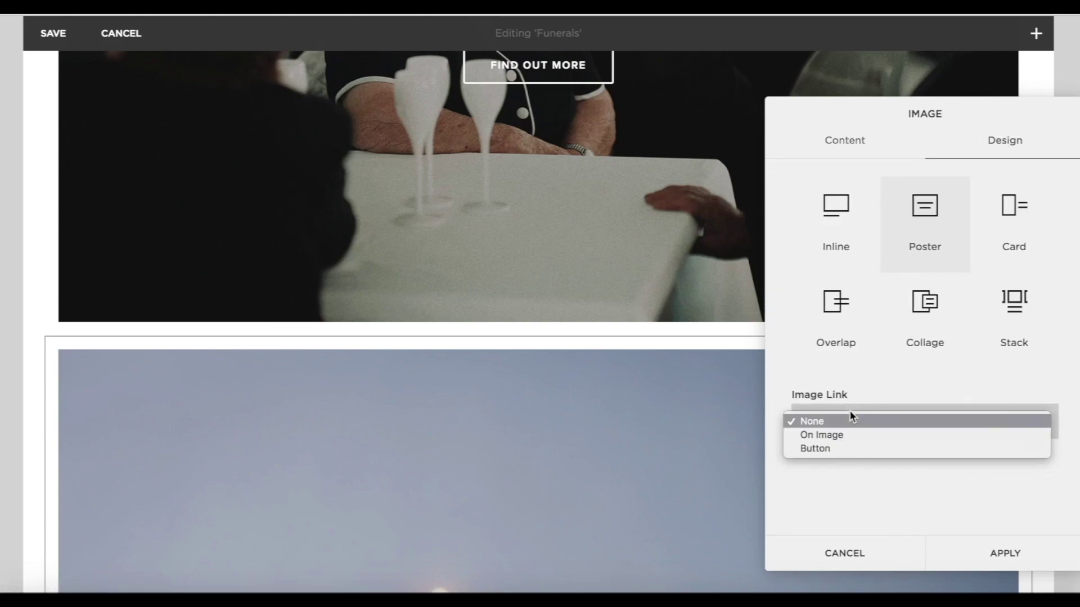
click(825, 452)
click(823, 453)
text(find out more)
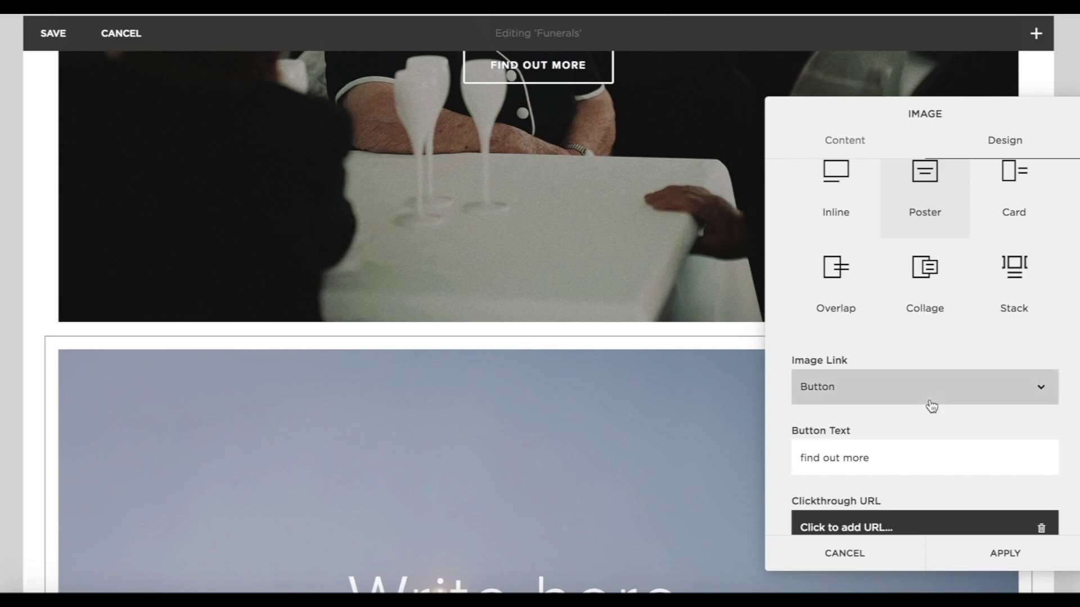
scroll(858, 460, down, 1)
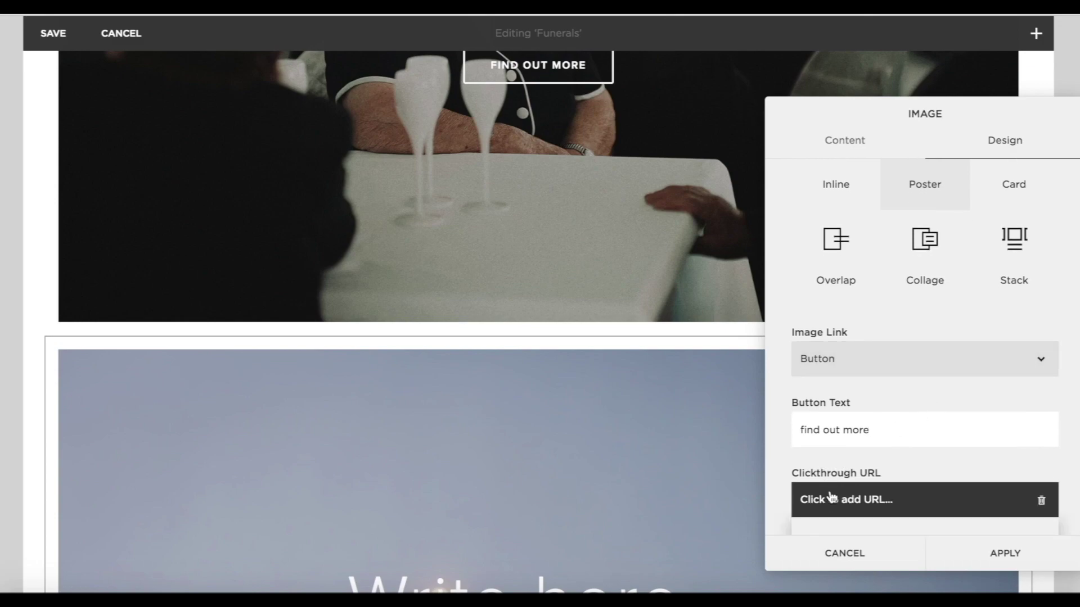
click(870, 500)
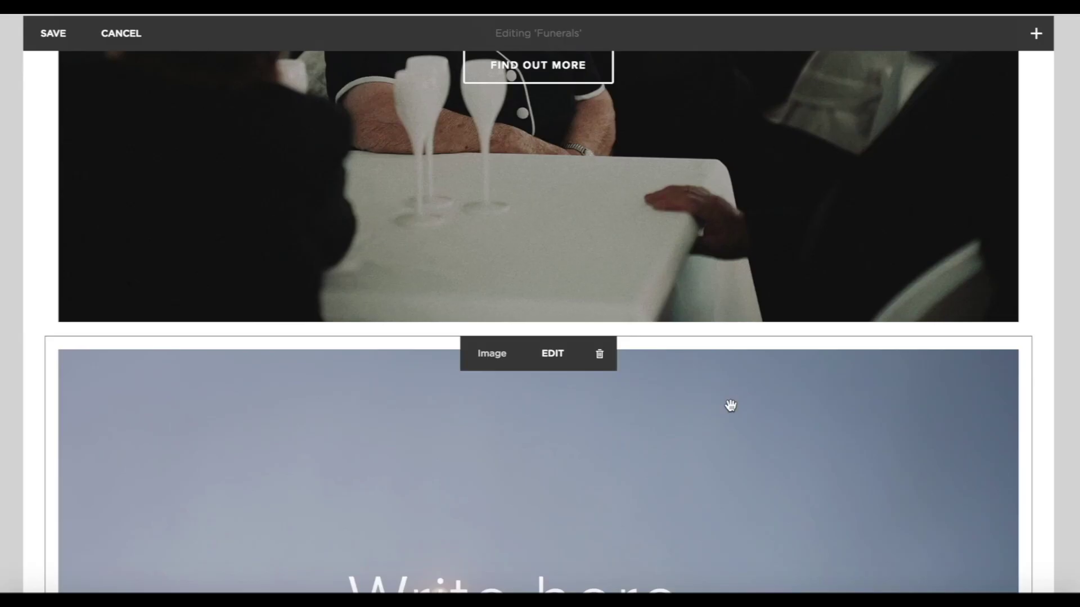
Title the candle poster 'After A Funeral'.
scroll(730, 405, down, 5)
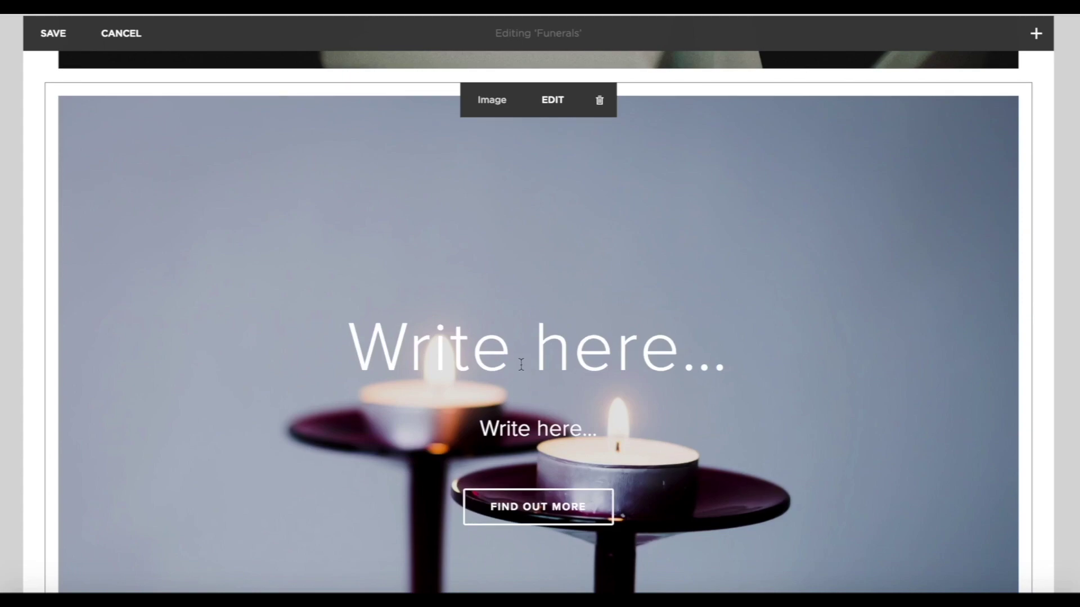
click(483, 354)
text(After )
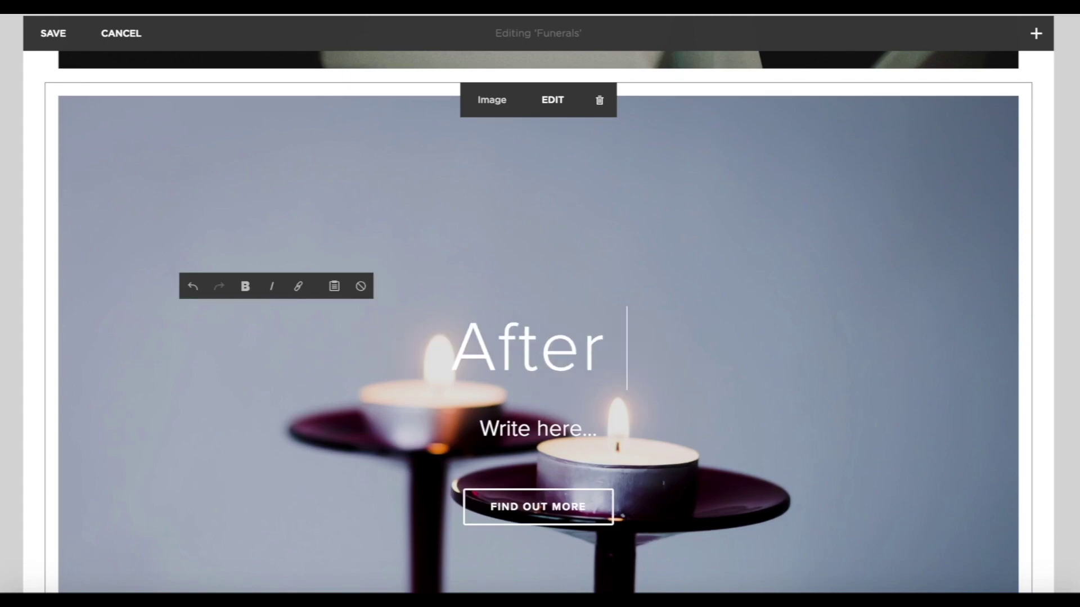
text(A Funeral)
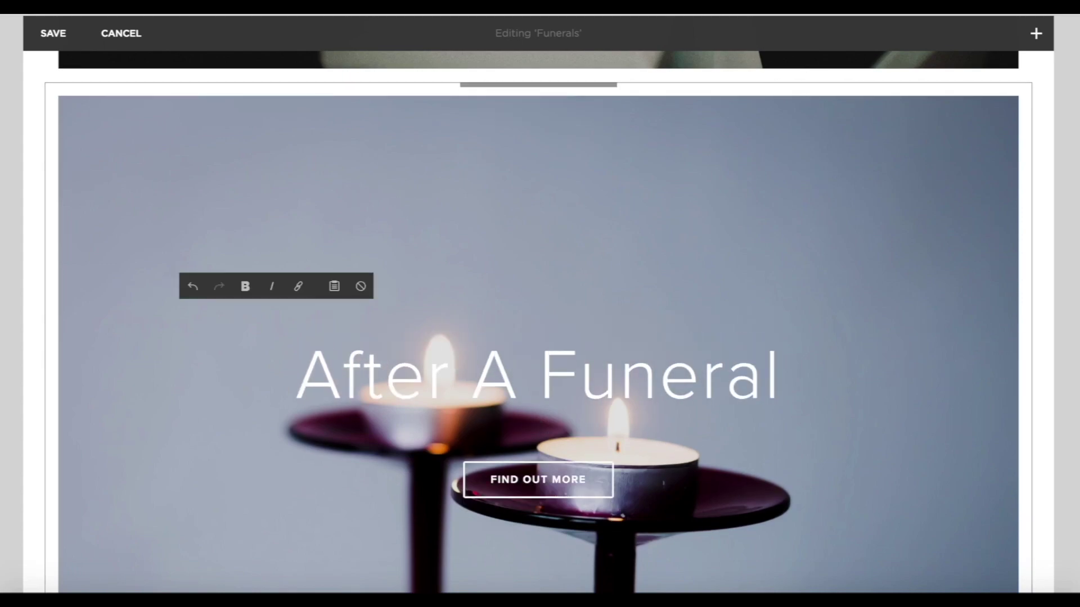
Shrink the Attending A Funeral and After A Funeral images to matching shorter heights.
scroll(938, 315, up, 5)
scroll(928, 470, up, 3)
scroll(911, 482, down, 15)
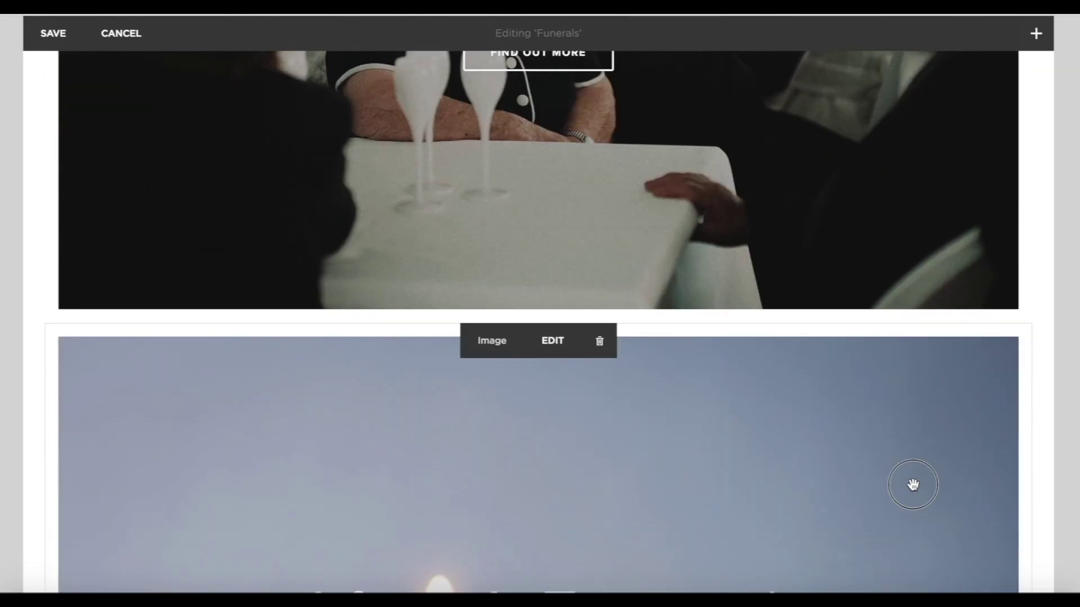
scroll(906, 186, up, 10)
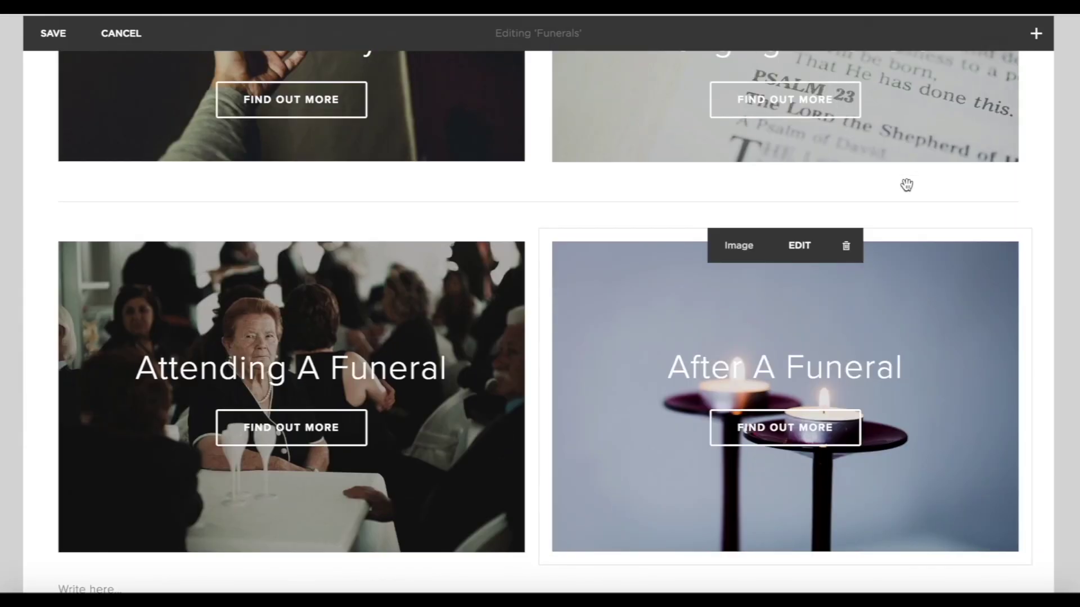
scroll(388, 405, down, 2)
drag(288, 476, 291, 361)
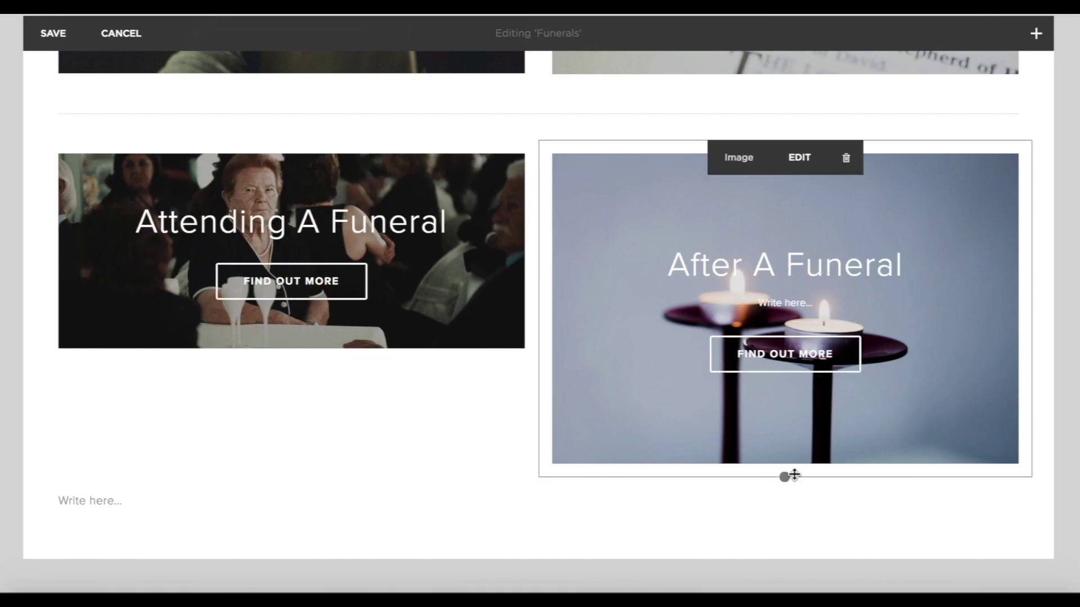
drag(783, 477, 779, 362)
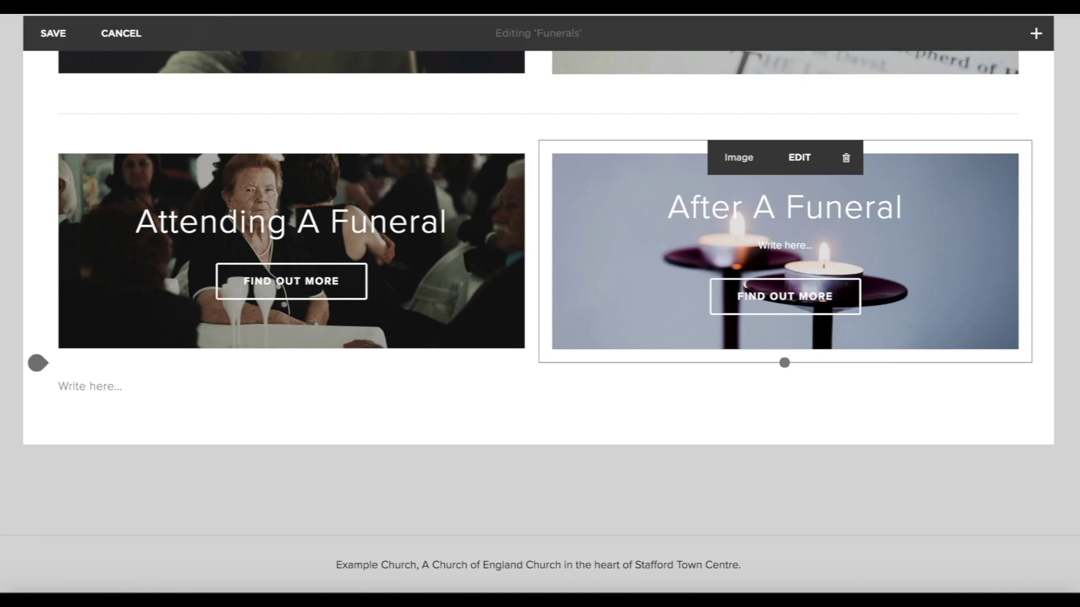
Delete the divider line above the images and add a new divider below them.
click(701, 107)
click(564, 107)
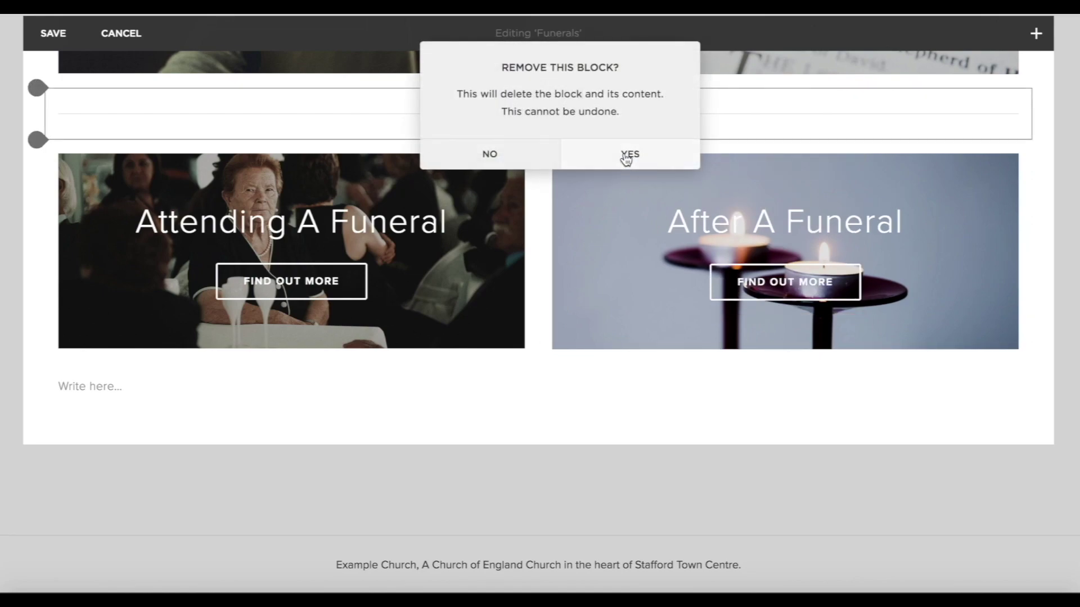
click(626, 160)
scroll(622, 151, up, 5)
scroll(342, 405, down, 4)
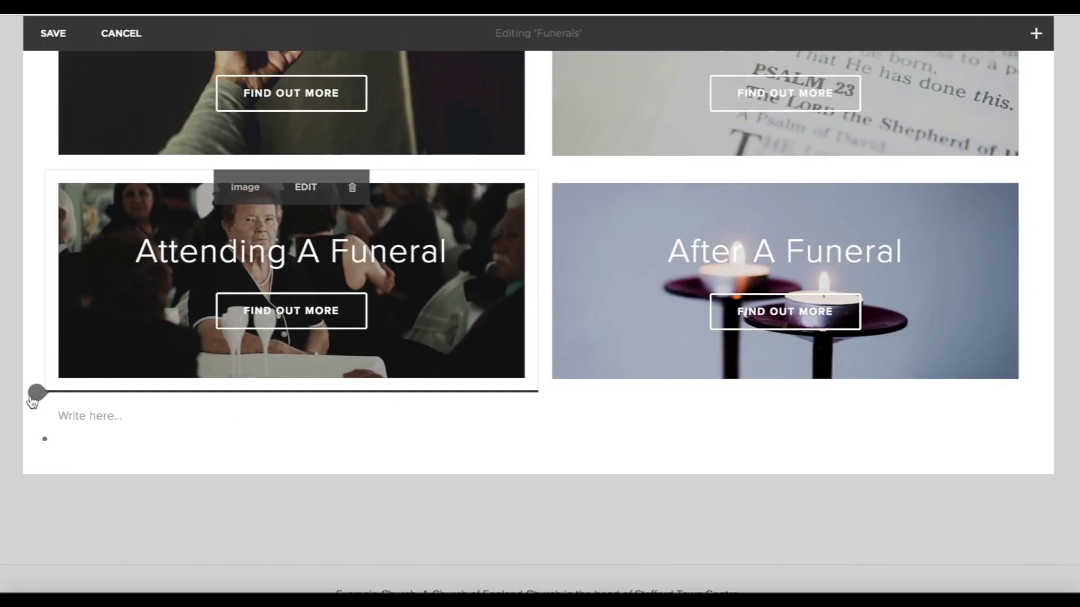
click(36, 392)
click(123, 280)
scroll(317, 389, down, 1)
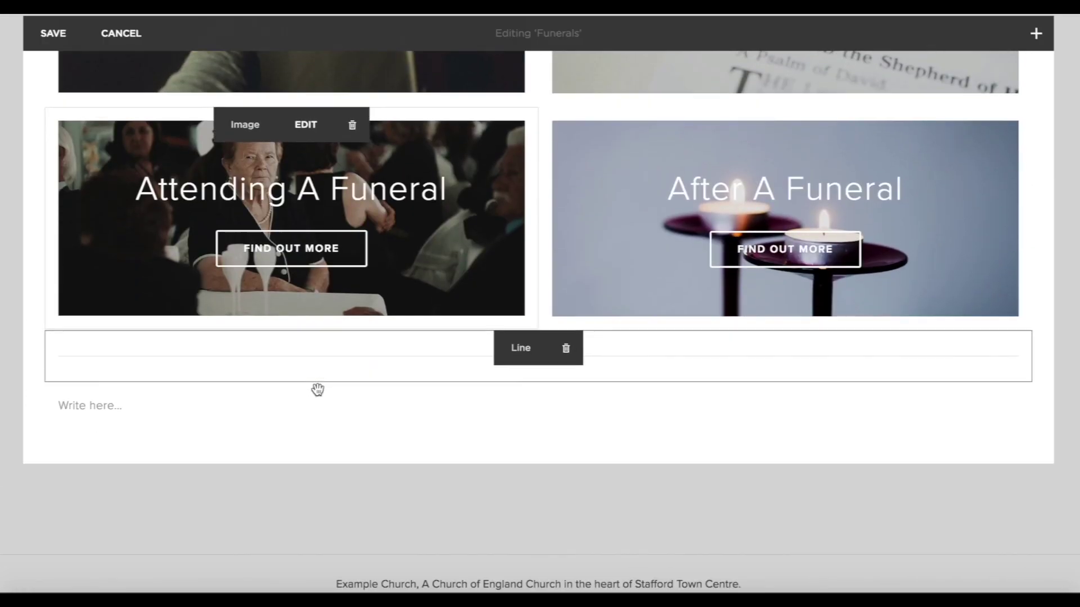
scroll(317, 389, down, 1)
click(45, 365)
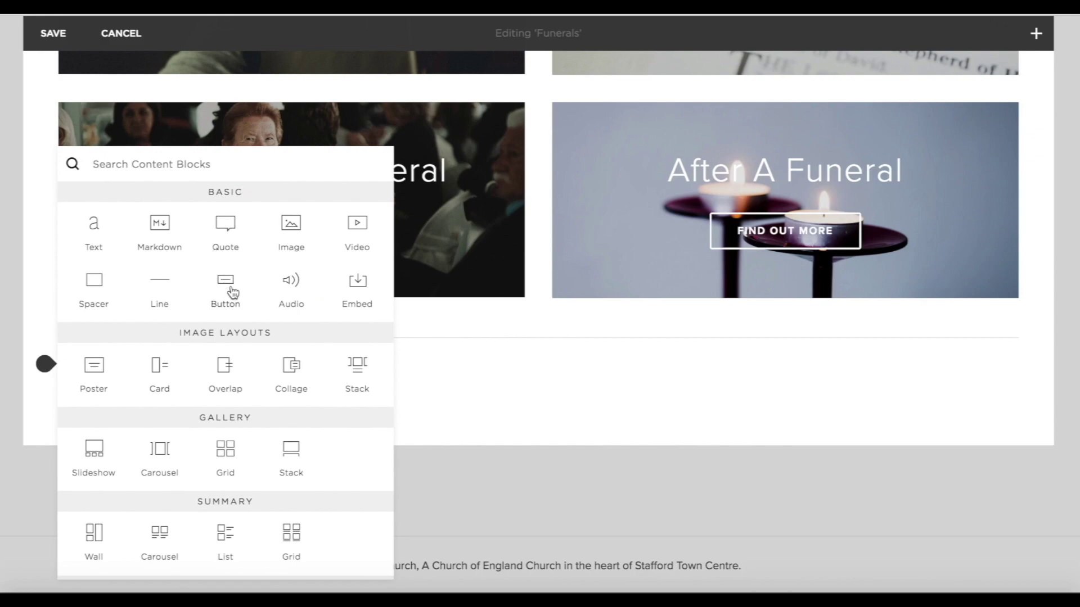
Add a large 'More Information About Church Of England Funerals' button linking to churchofenglandfunerals.org.
click(226, 287)
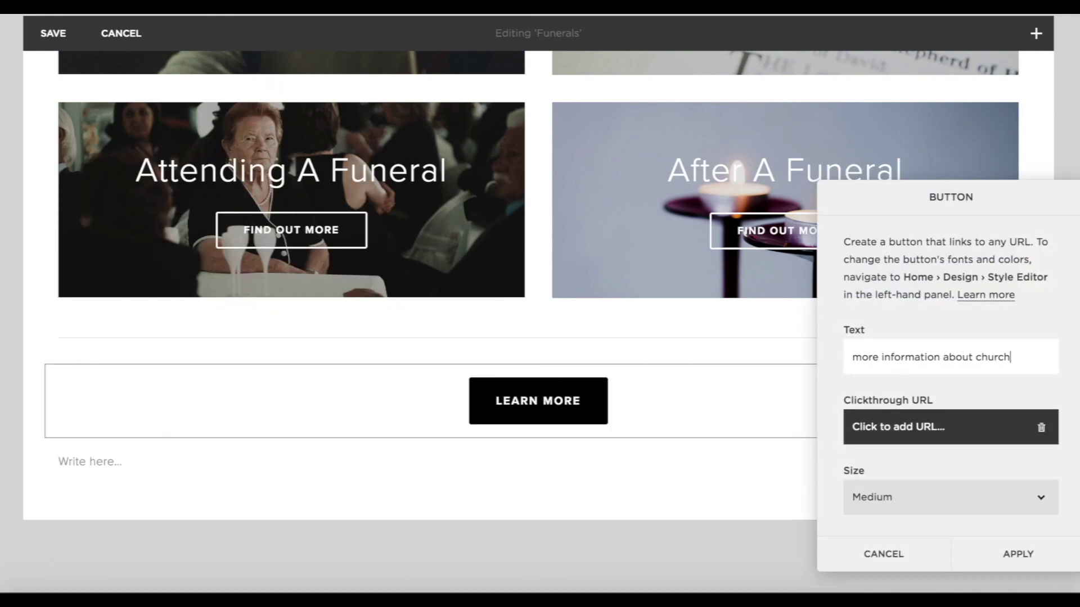
text(land funerals)
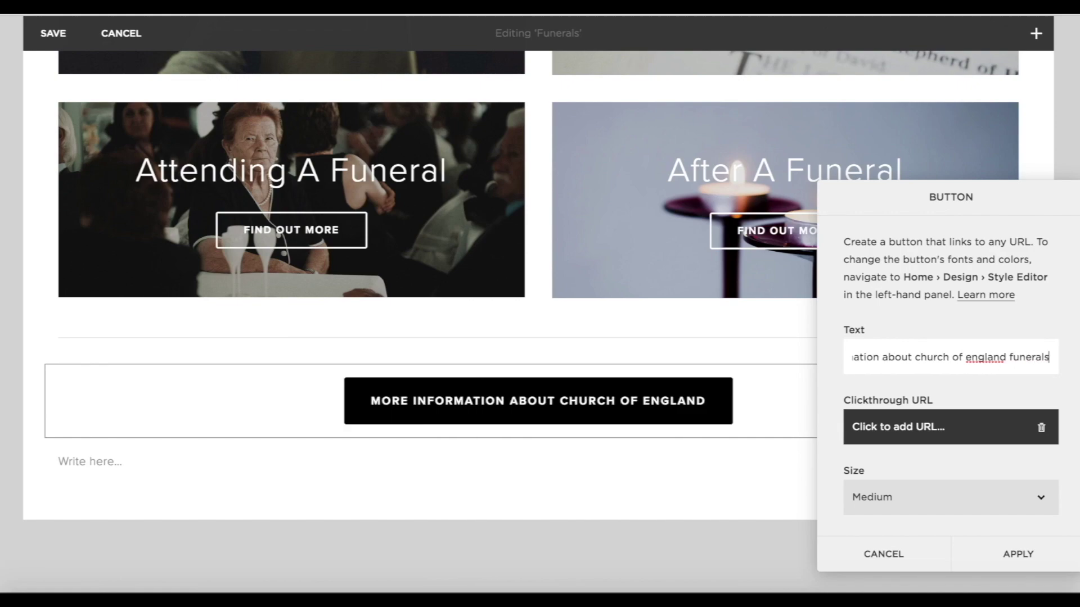
click(922, 443)
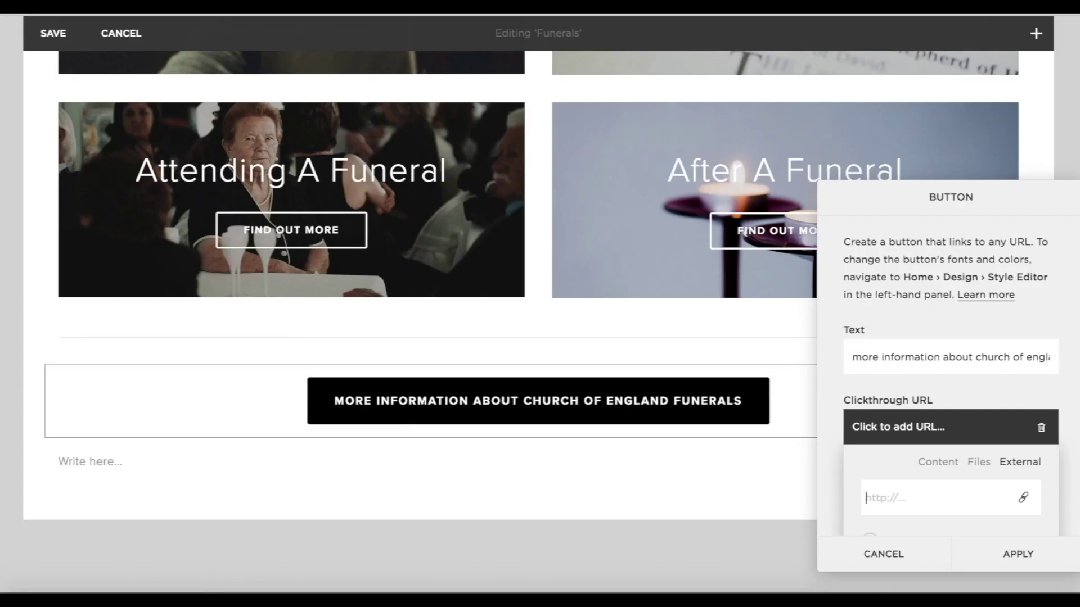
text(https://churchofenglandfunerals.org/)
scroll(885, 507, down, 1)
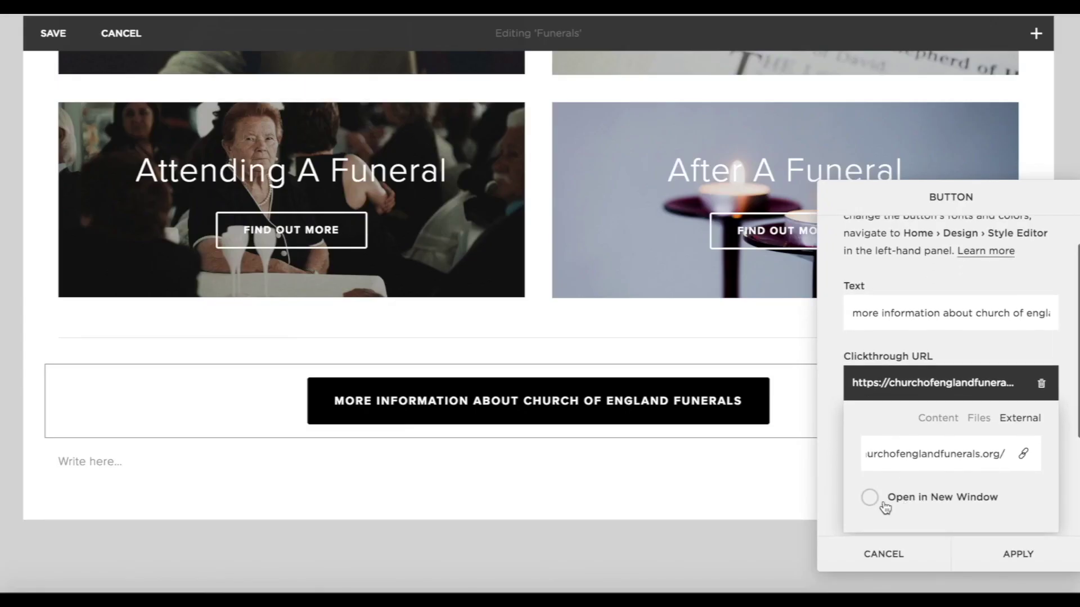
scroll(973, 481, down, 3)
click(923, 454)
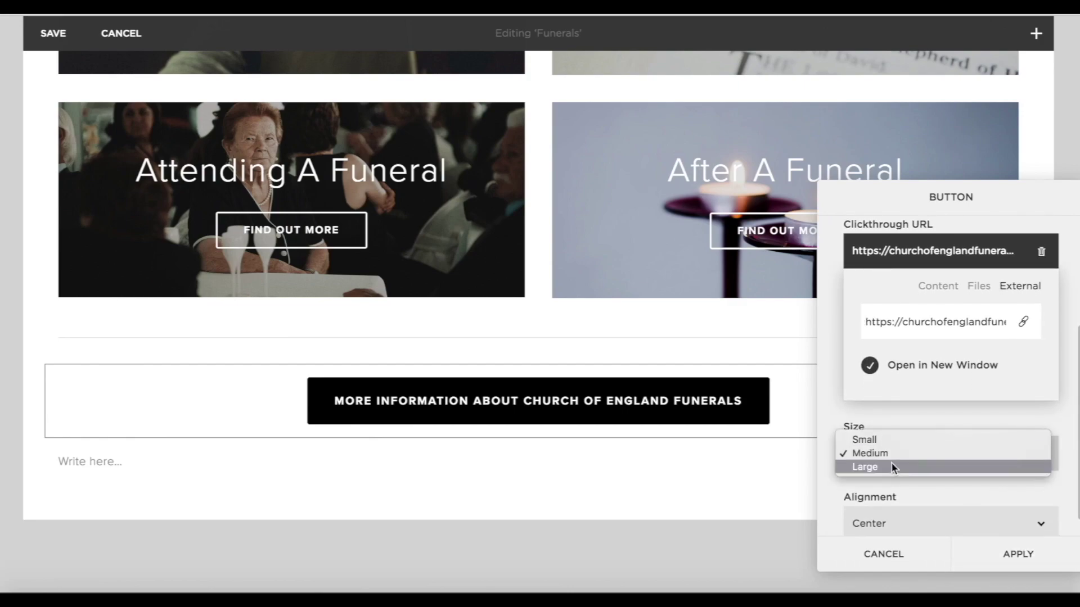
click(1019, 555)
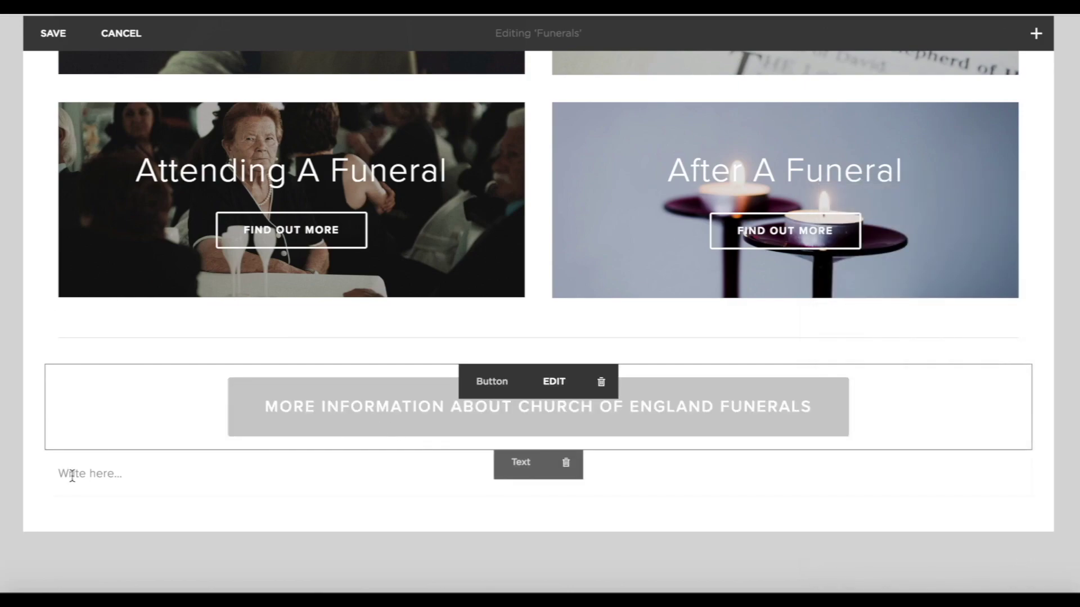
Add a large 'more information about funerals at Example Church' button linked to the Contact Us page.
click(46, 451)
click(225, 287)
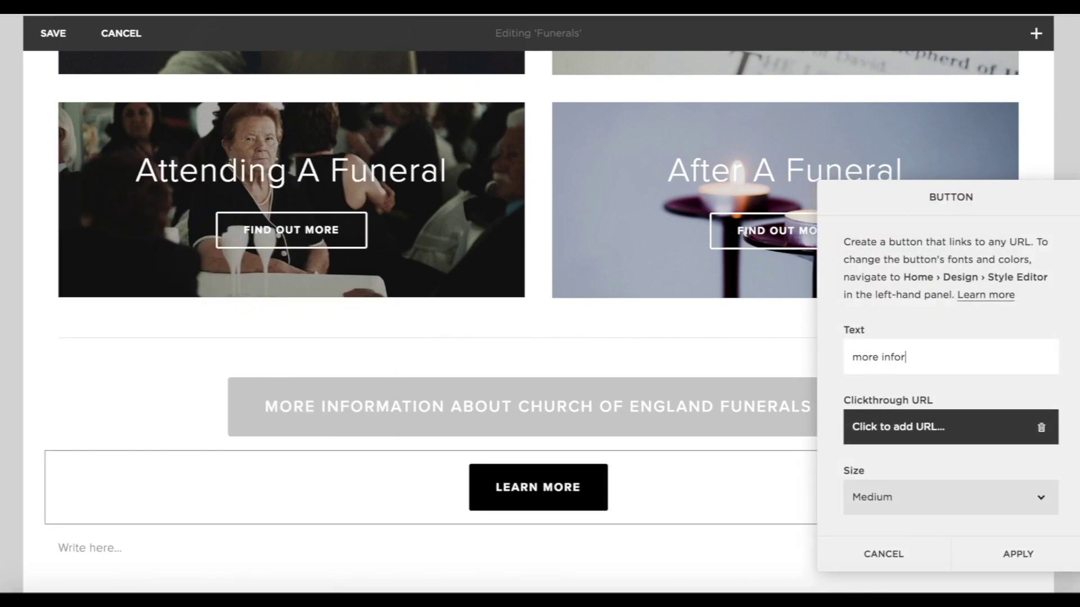
text(more information about funerals a)
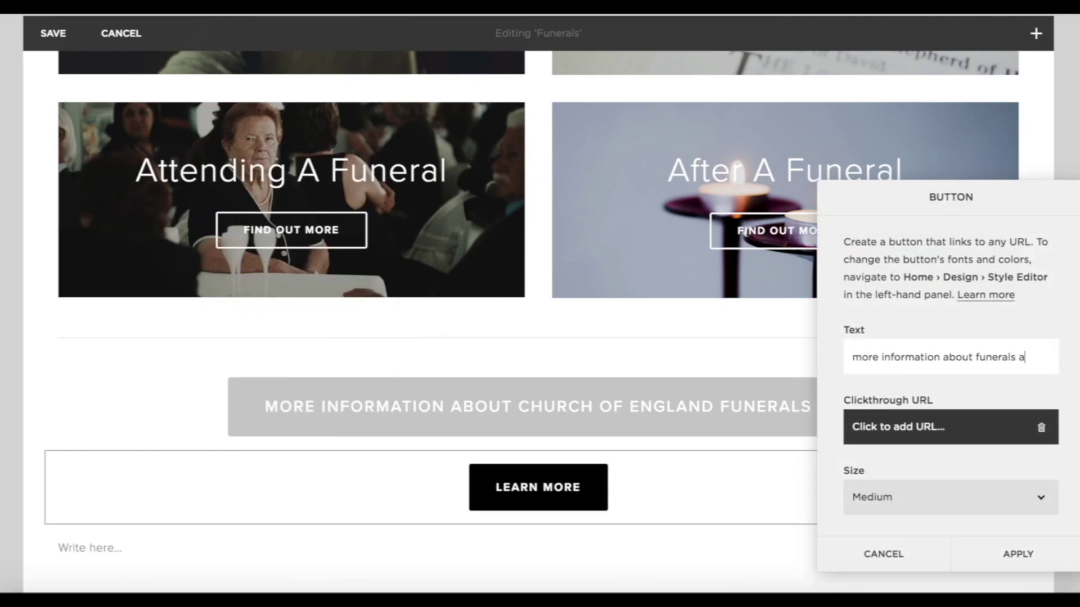
text(t Example Church)
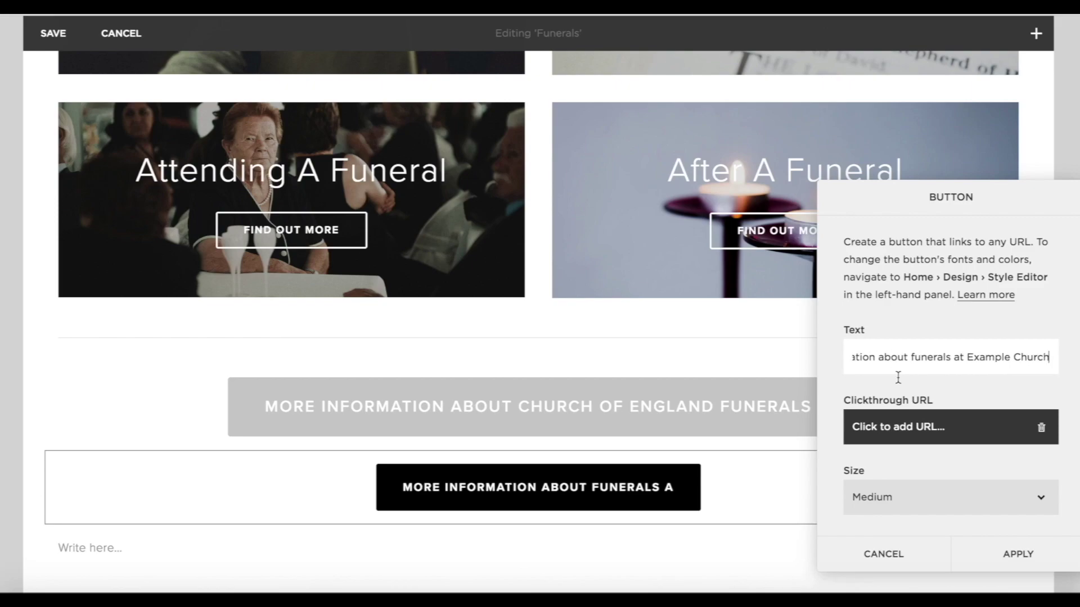
click(923, 426)
scroll(928, 464, down, 2)
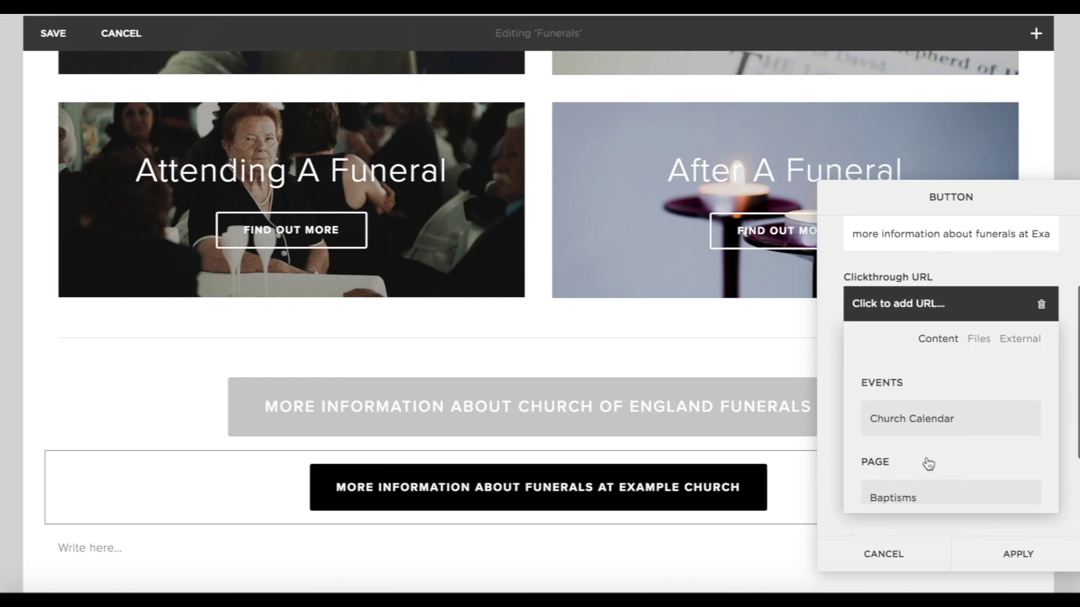
scroll(919, 423, down, 2)
click(911, 436)
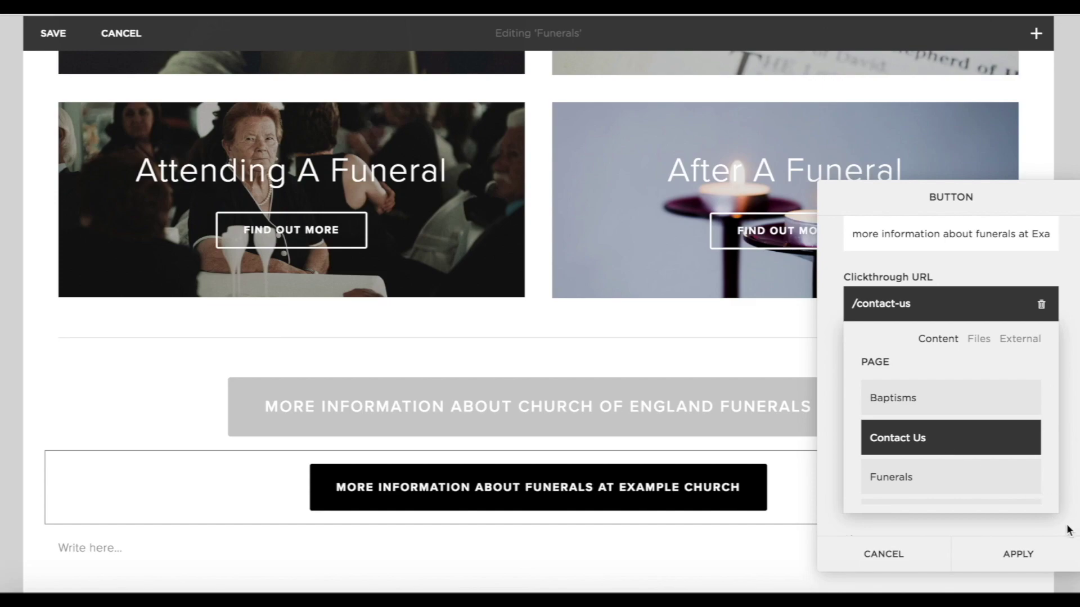
click(1040, 523)
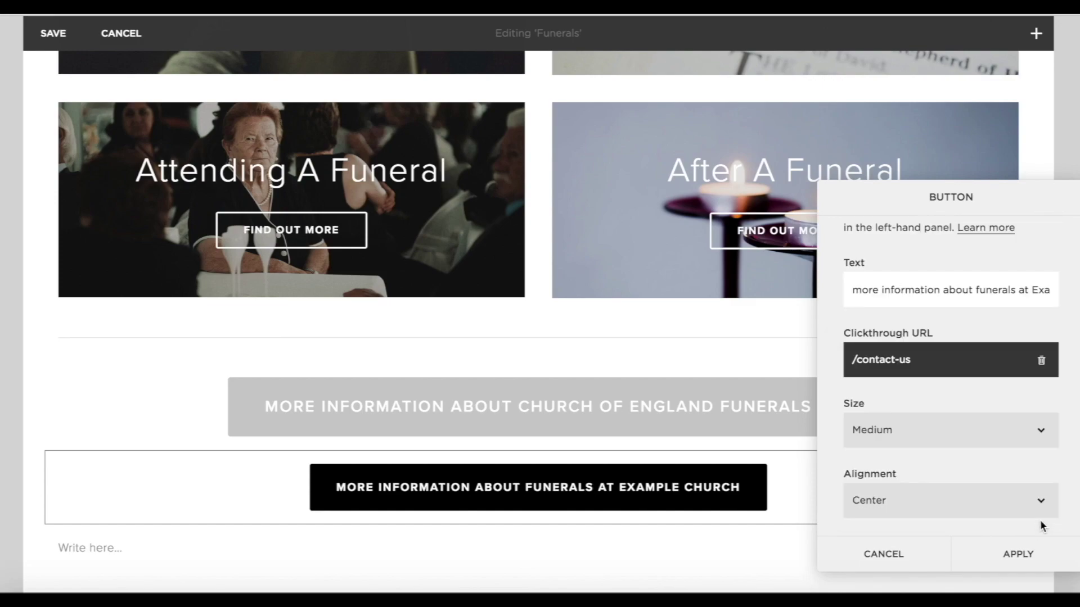
click(931, 416)
click(907, 445)
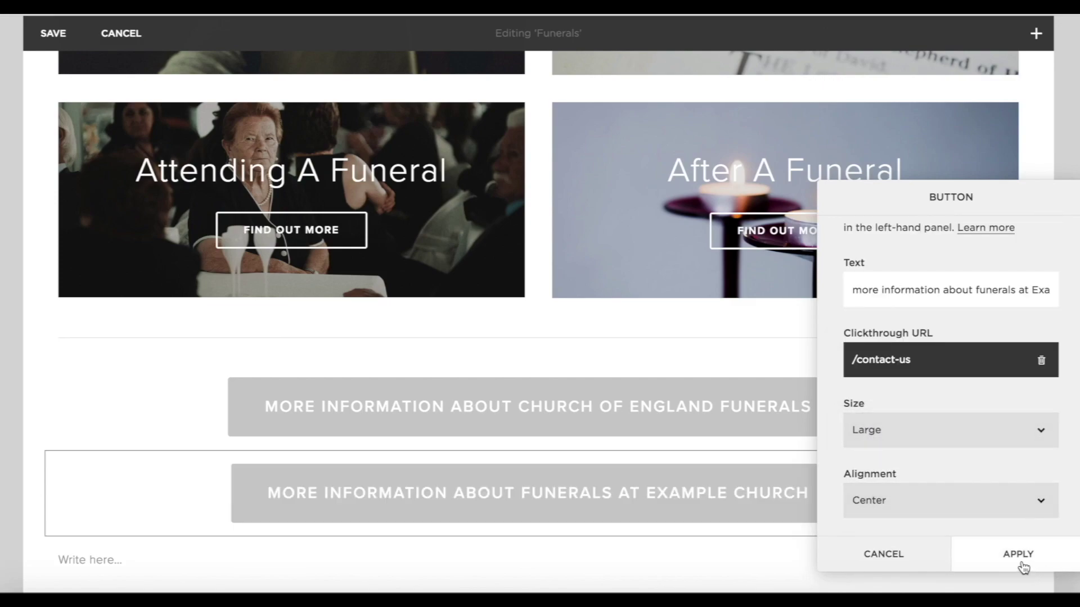
click(1021, 559)
Place the second button beside the first in two columns and save the Funerals page.
drag(850, 499, 896, 418)
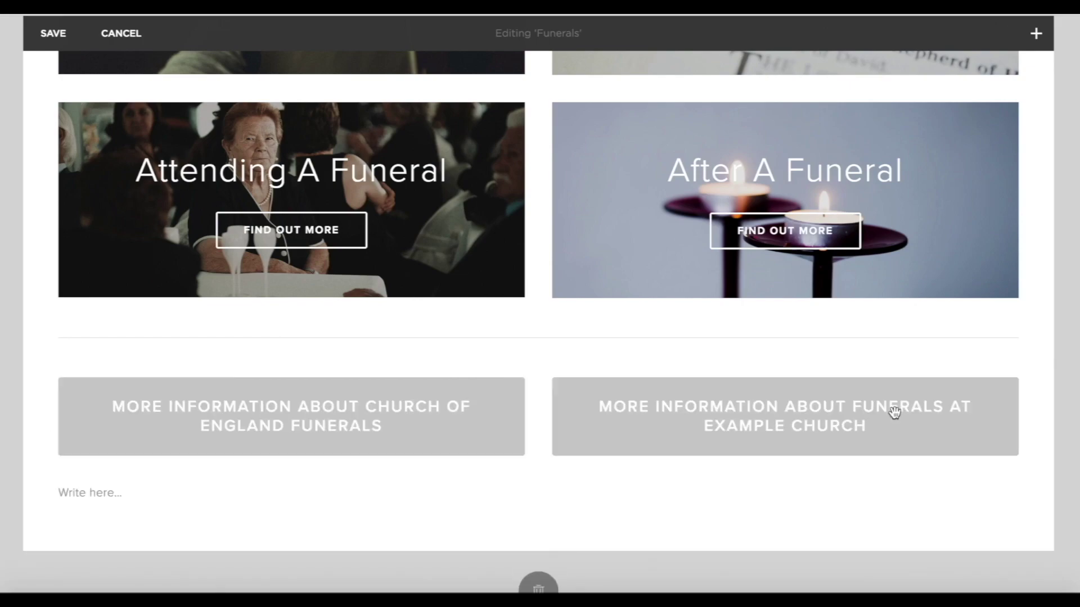
scroll(895, 417, up, 6)
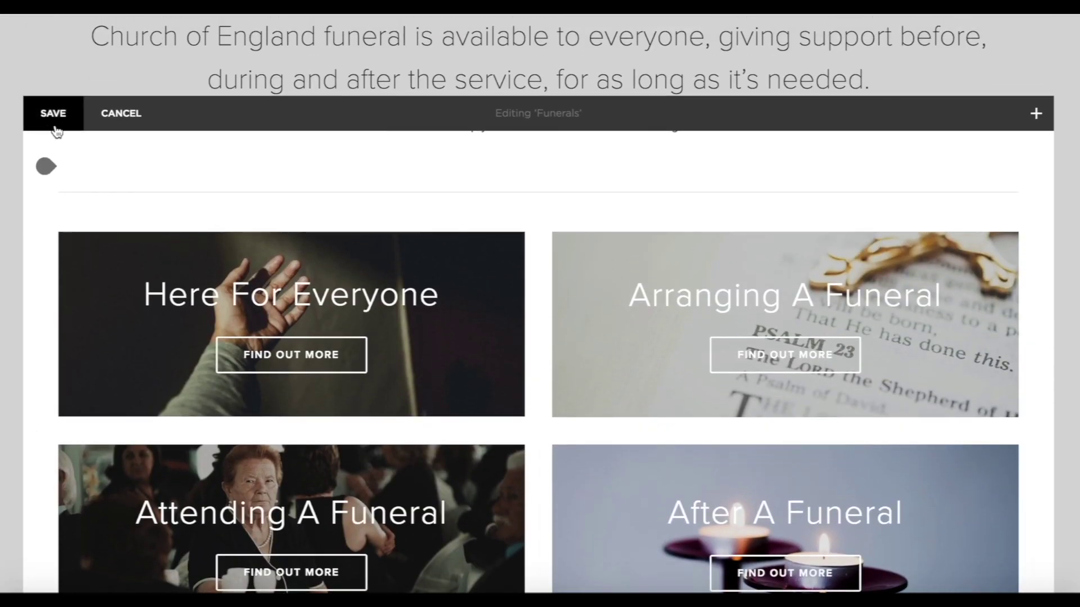
click(57, 128)
Open the Join a Group page and set a park picnic photo as its banner.
click(53, 306)
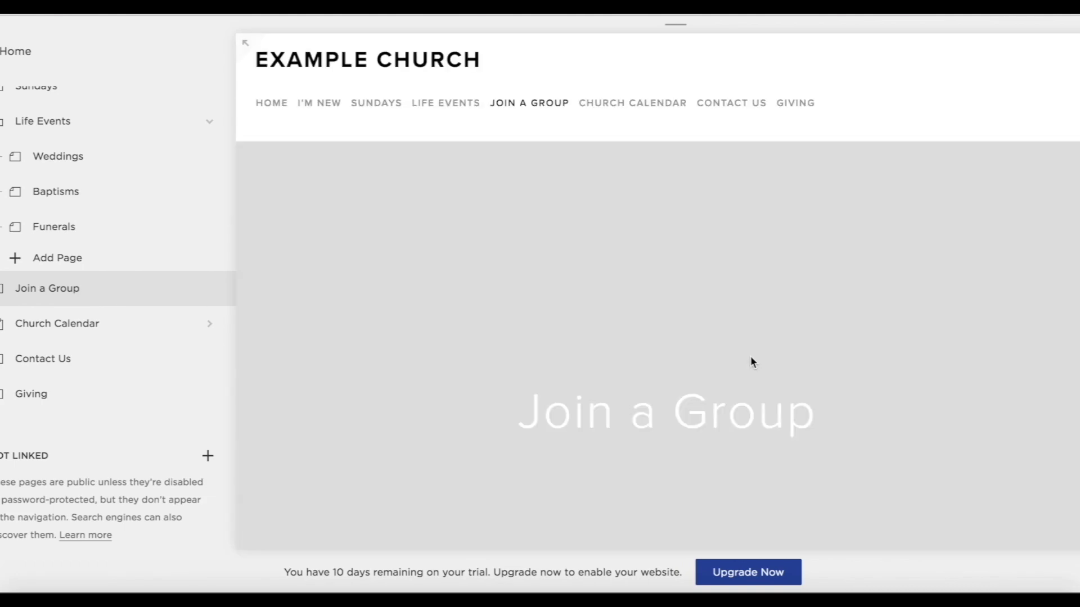
scroll(488, 167, down, 3)
scroll(482, 191, up, 2)
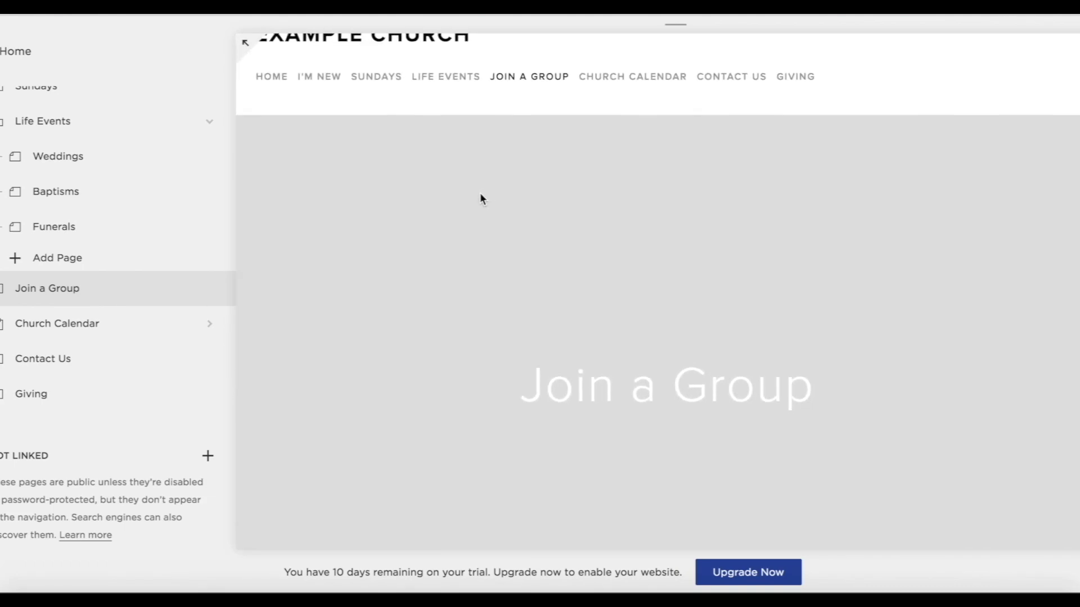
click(352, 336)
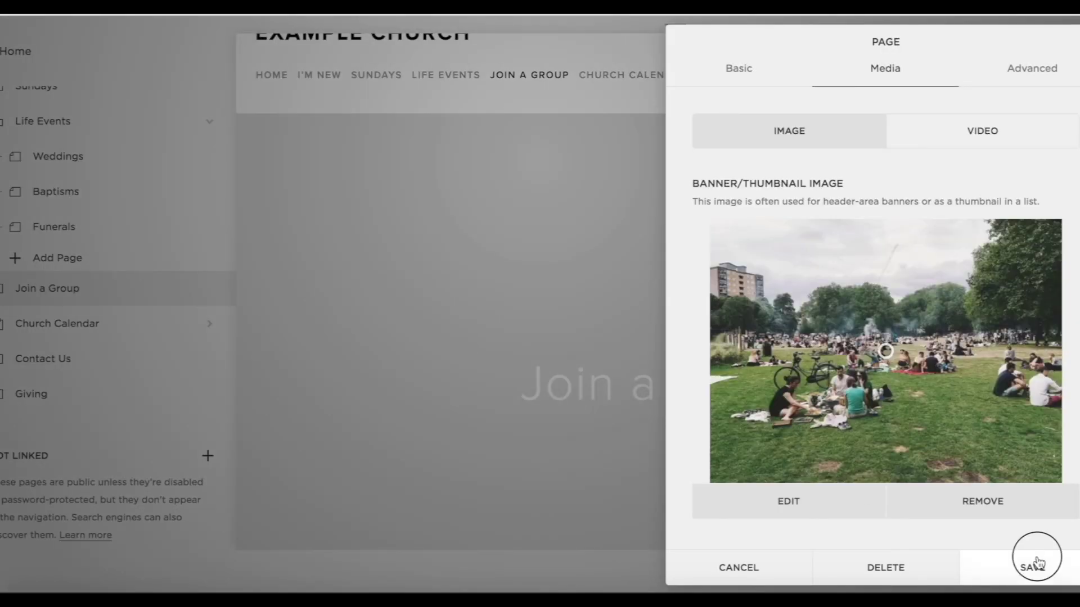
click(1033, 568)
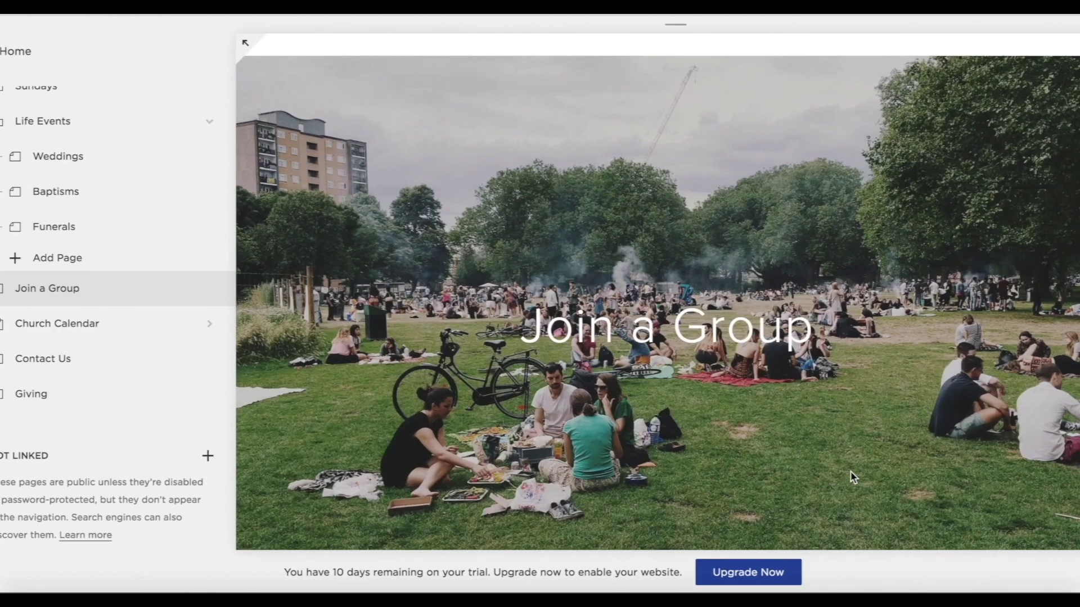
scroll(851, 471, down, 5)
mouse_move(400, 333)
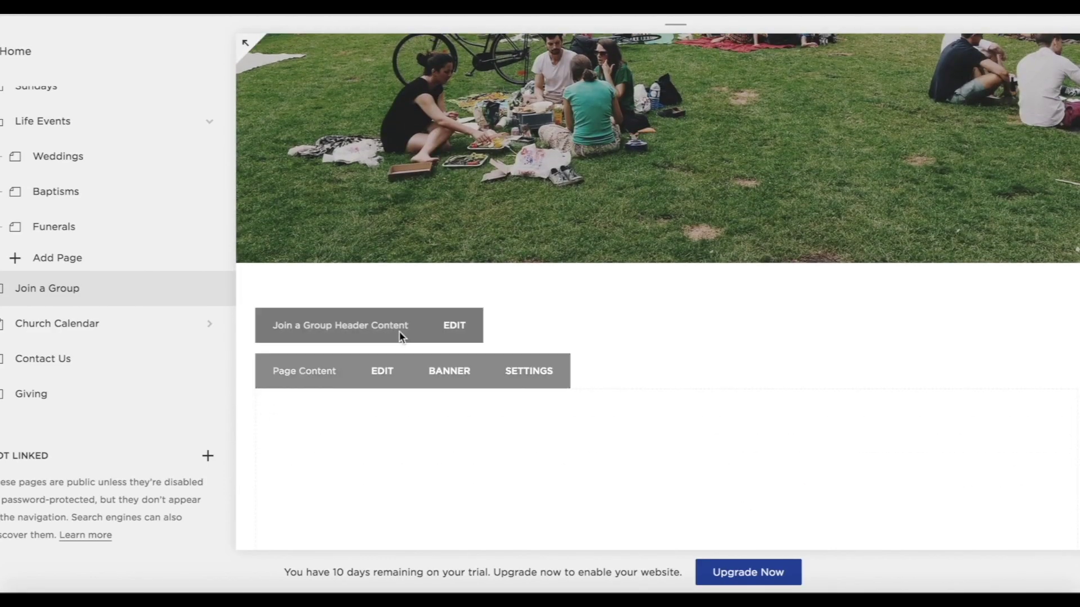
Centre-align the header text and insert a divider line beneath it.
click(459, 329)
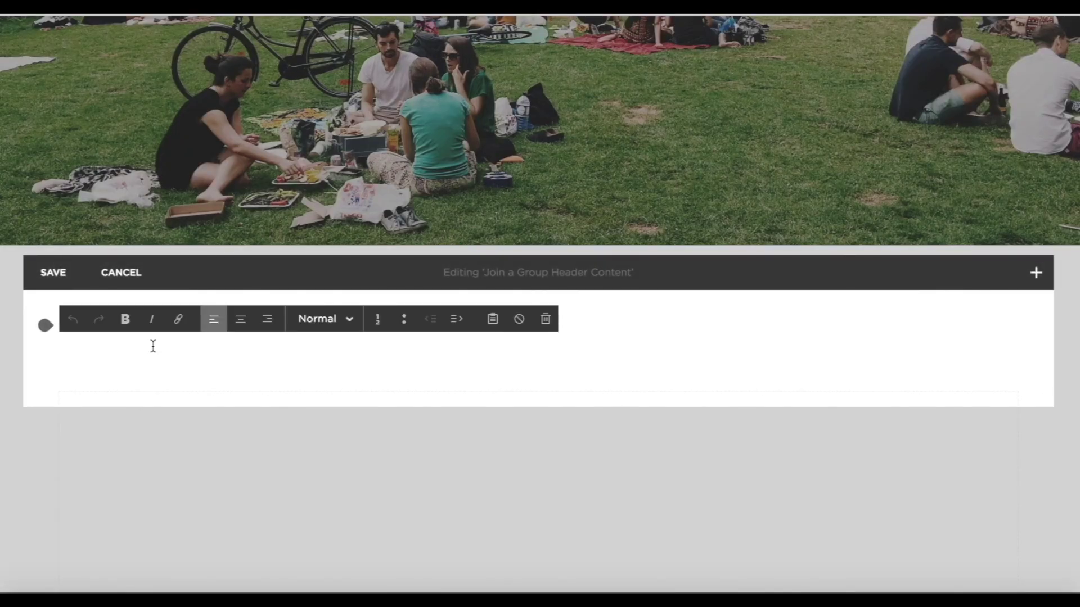
click(240, 319)
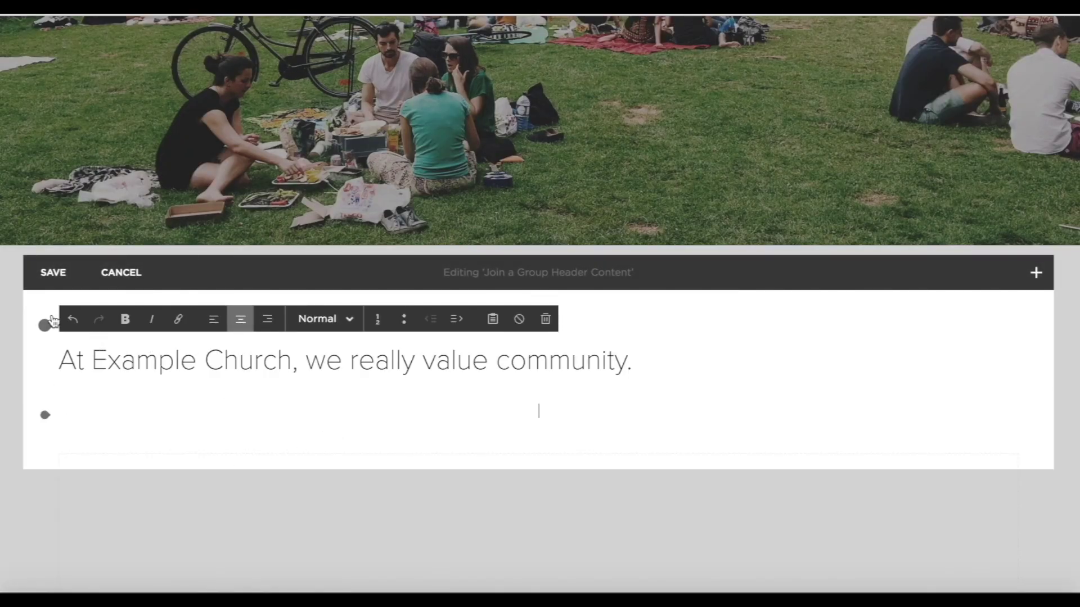
click(46, 416)
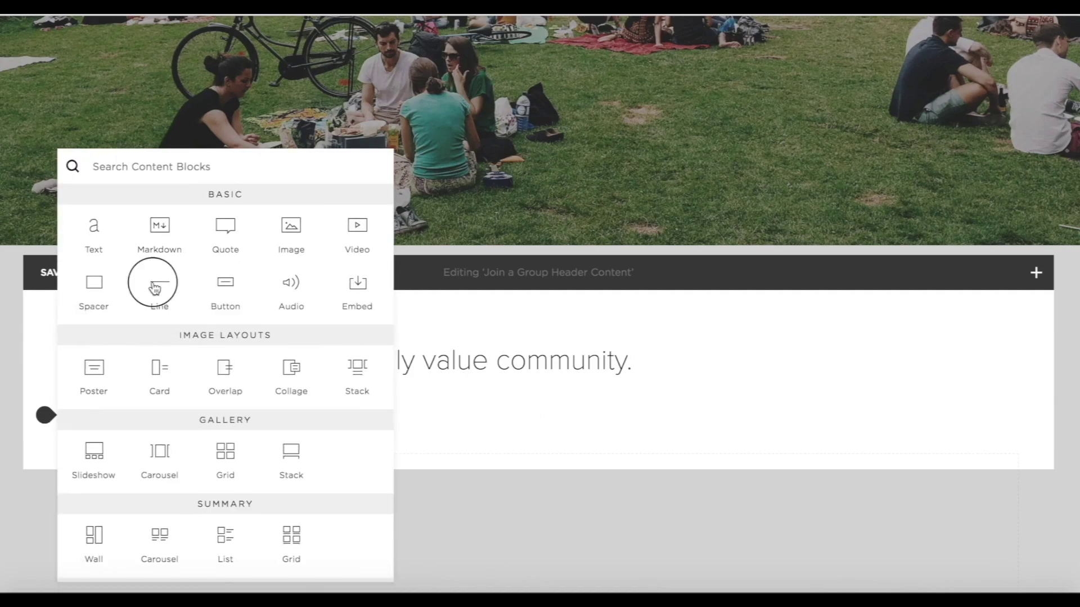
click(155, 288)
scroll(281, 366, down, 2)
click(44, 390)
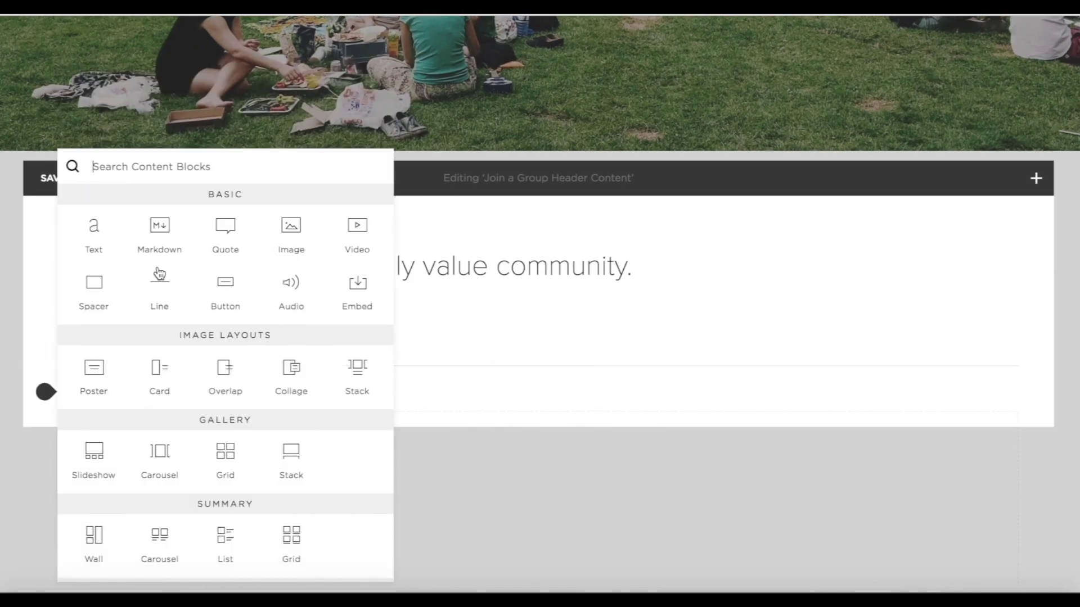
Add a text block with the pasted church groups paragraph, centring it and the heading.
click(94, 227)
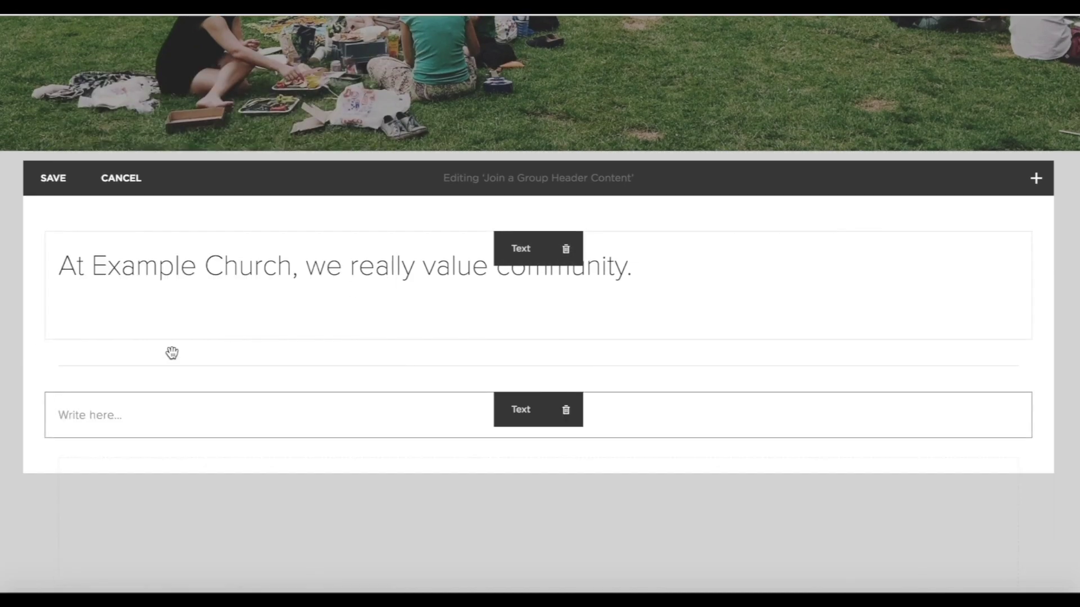
click(102, 428)
text(We believe that spending time with other Christians, asking questions, growing in faith, figuring things out and doing life together is really important. We have a few groups that you can get involved in, from groups for children to coffee mornings for seniors. We really hope that you feel part of our community, and joining a group is a great way to do this!)
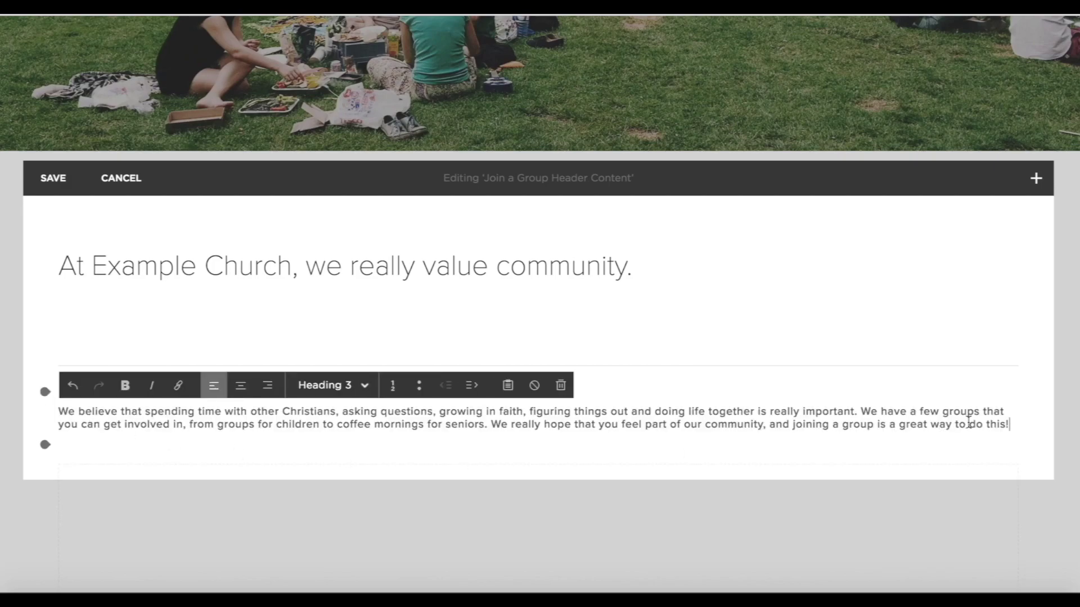
click(240, 386)
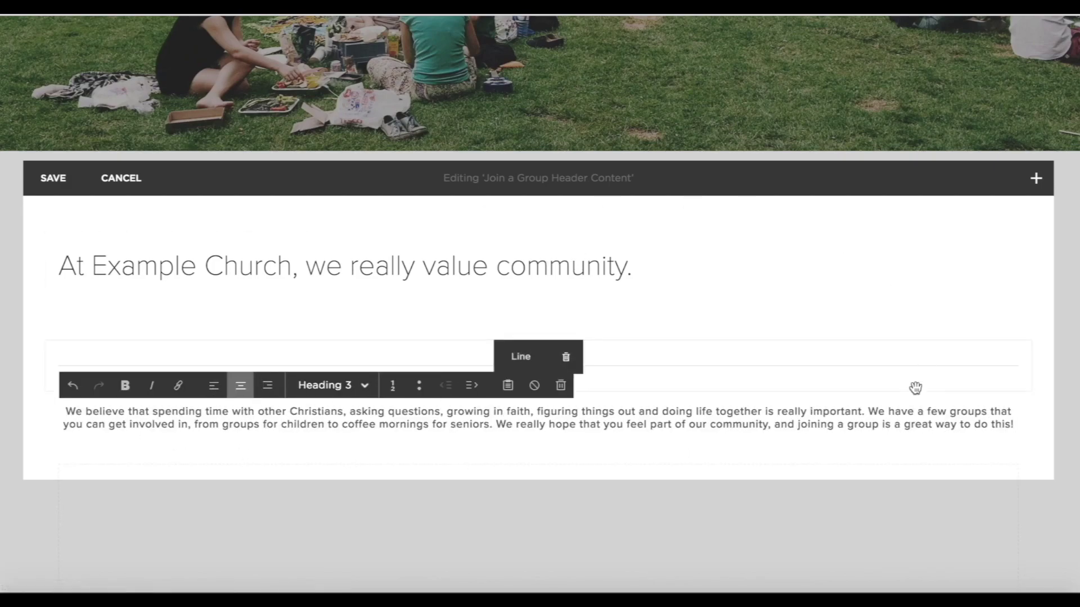
click(264, 267)
click(240, 225)
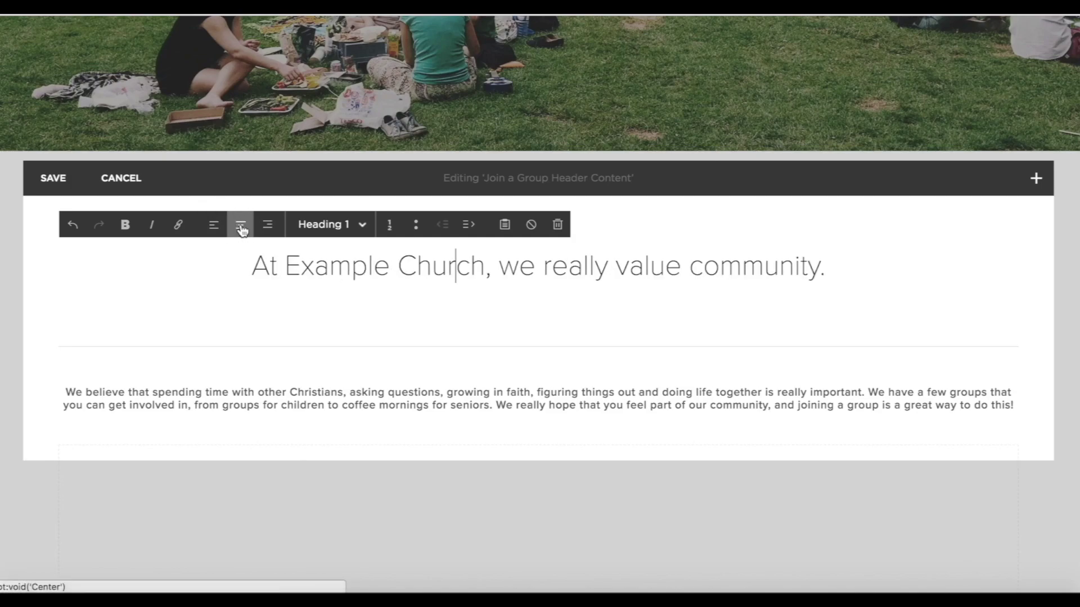
Delete the divider line block and remove the empty line under the heading.
click(574, 345)
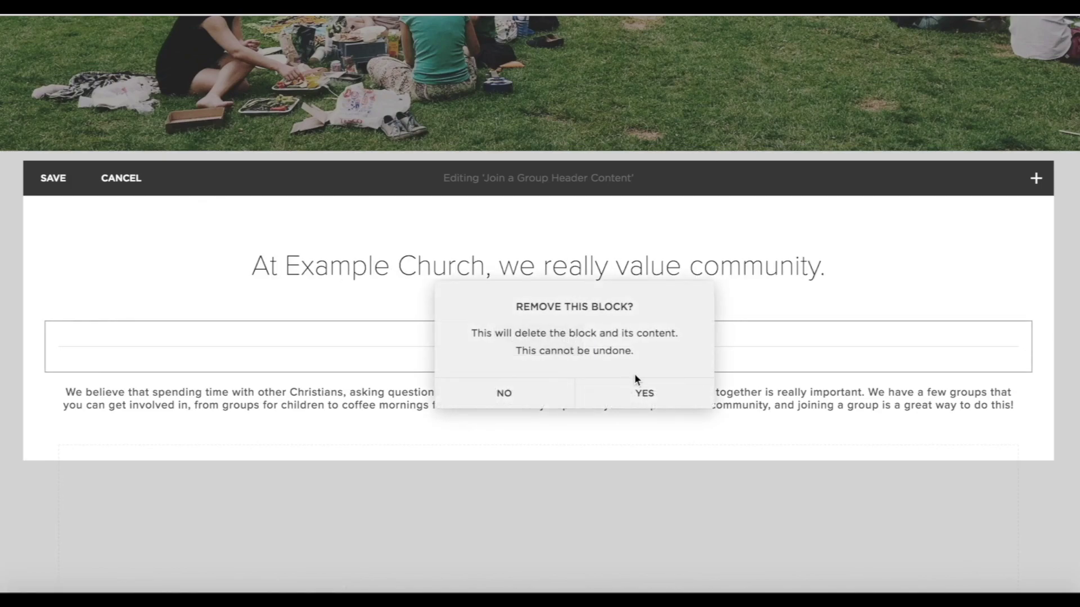
click(638, 392)
click(475, 299)
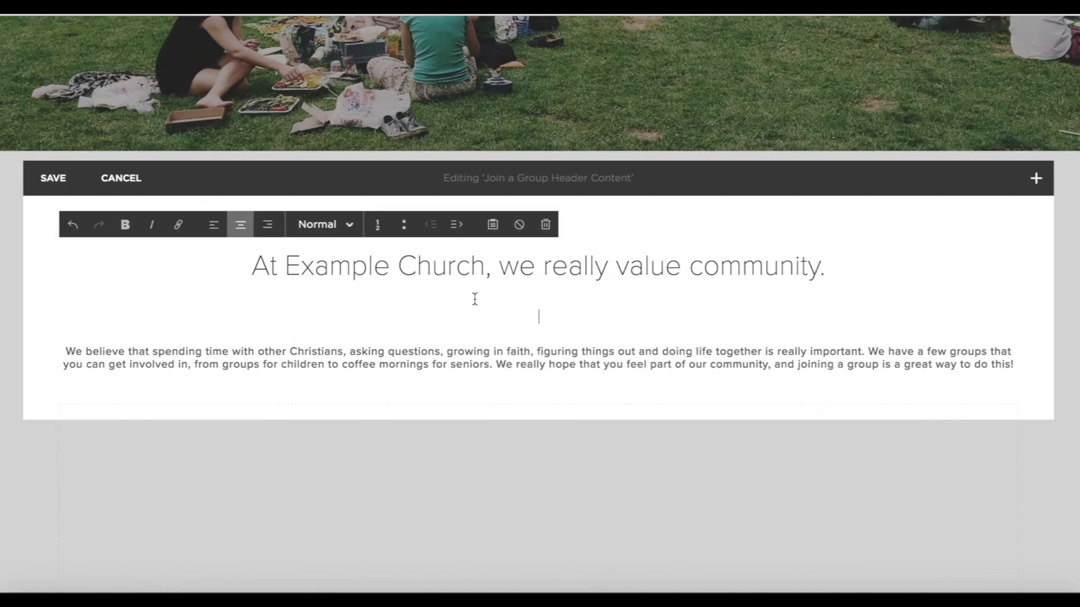
key(BackSpace)
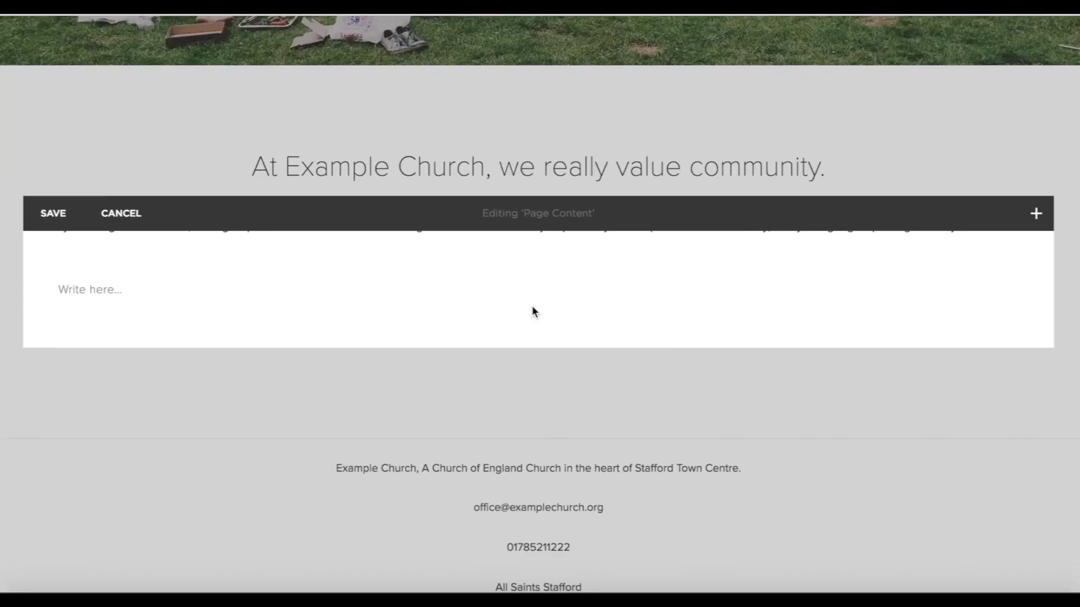
Add three image blocks with the children, youth gathering and elderly women photos.
scroll(532, 306, down, 1)
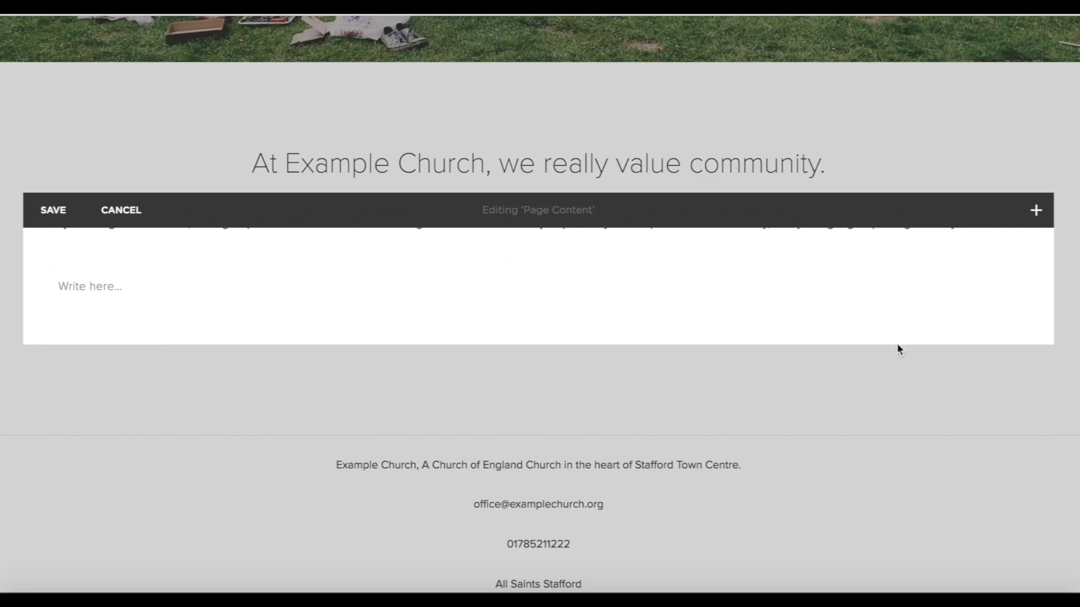
scroll(843, 439, down, 3)
scroll(843, 438, up, 5)
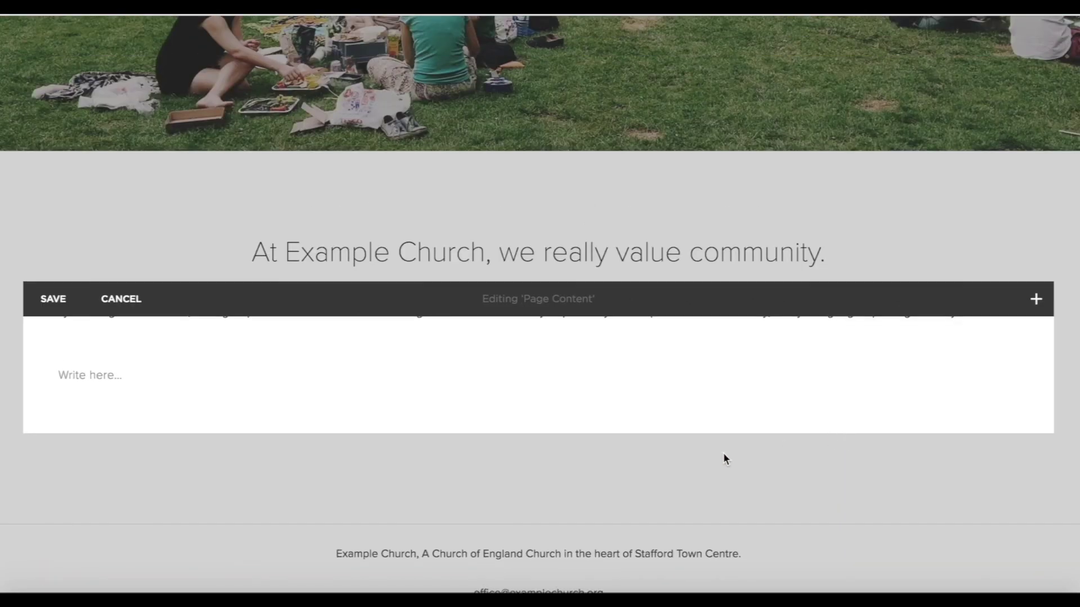
scroll(791, 458, down, 1)
click(46, 288)
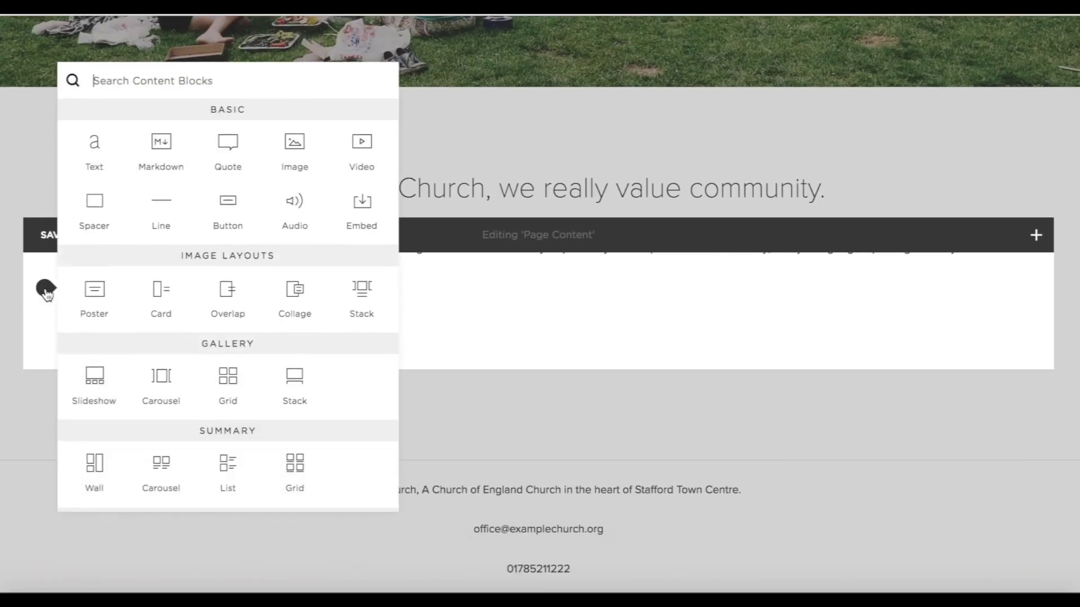
click(290, 152)
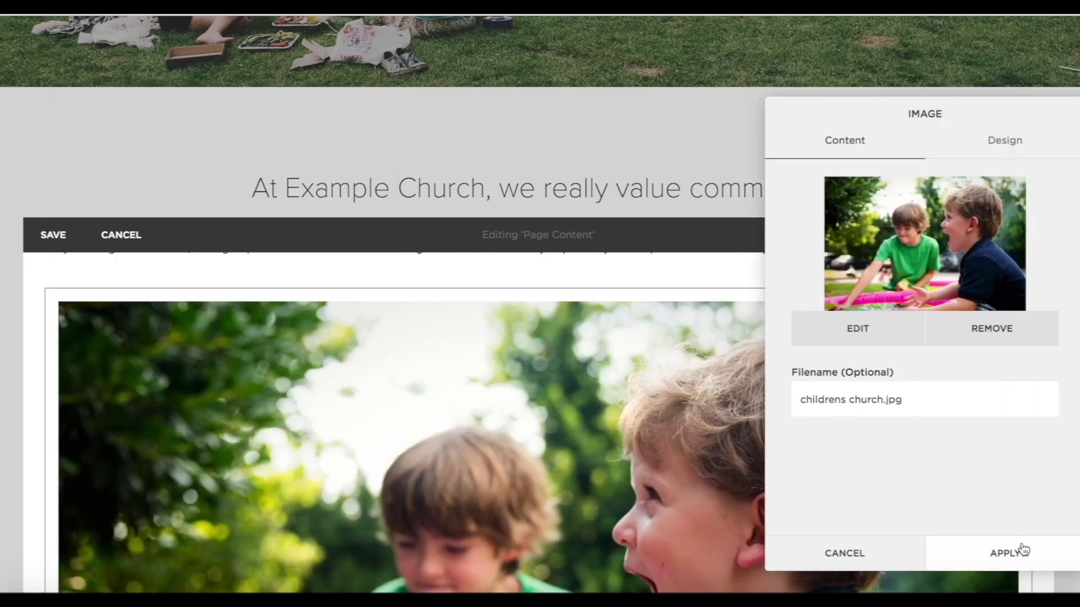
click(1016, 550)
scroll(613, 404, down, 2)
scroll(613, 404, down, 6)
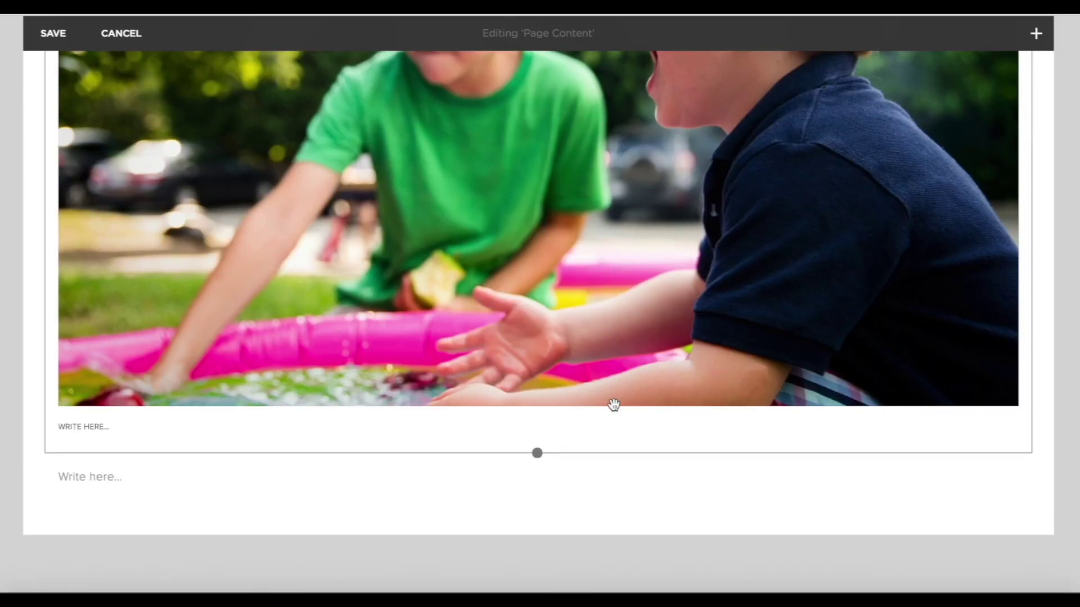
scroll(613, 405, up, 1)
click(45, 479)
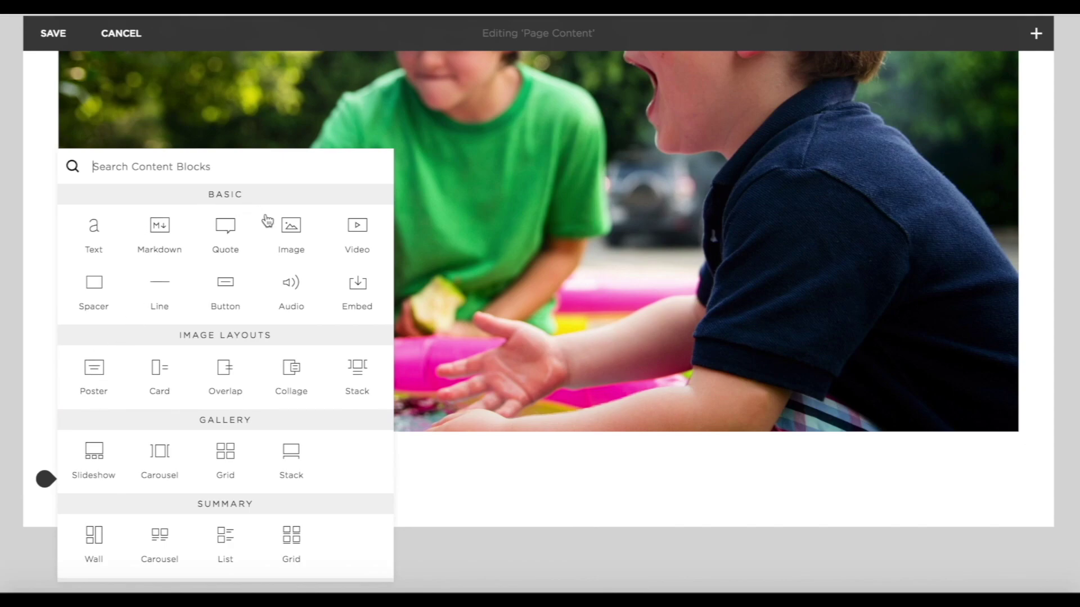
click(283, 231)
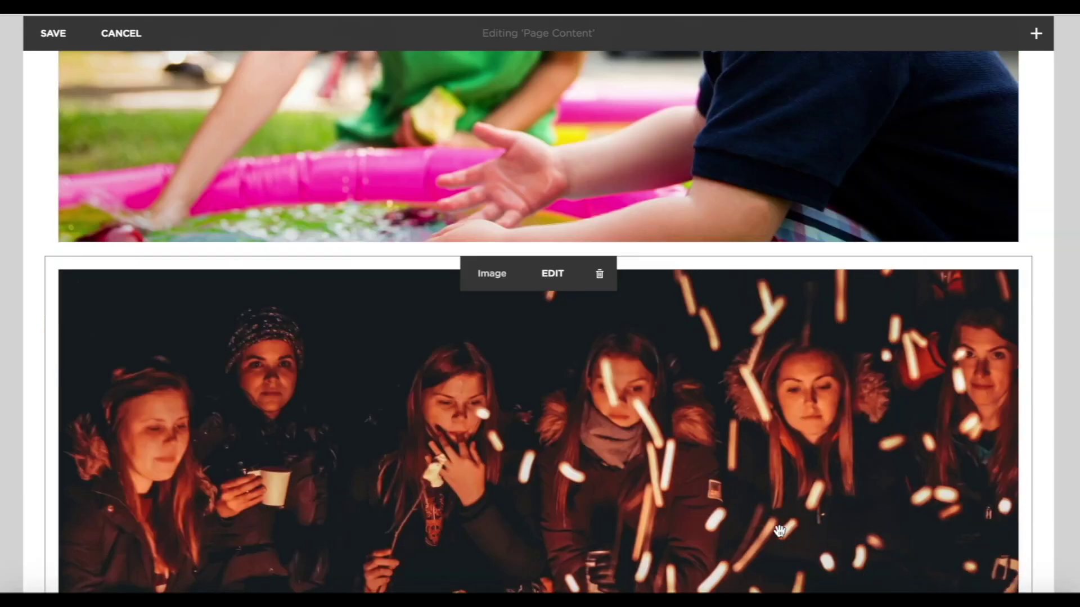
scroll(779, 530, down, 6)
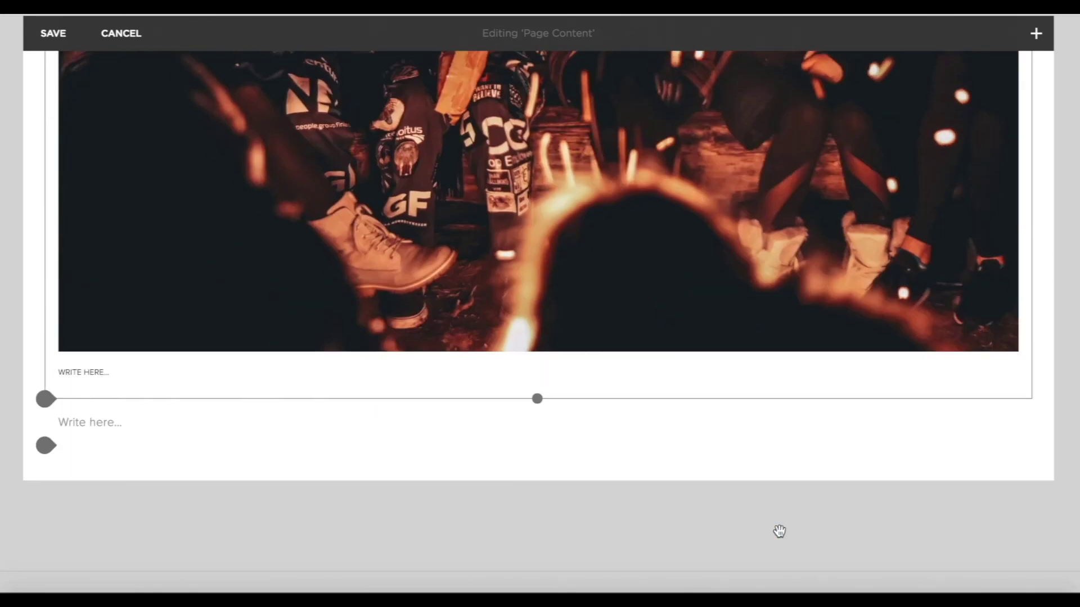
click(44, 379)
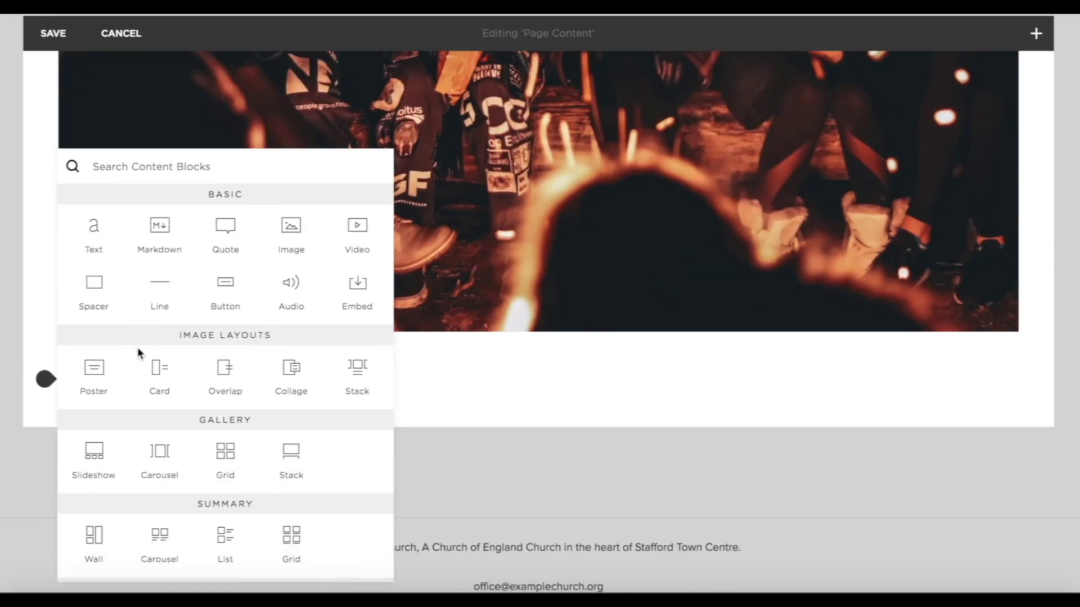
click(101, 366)
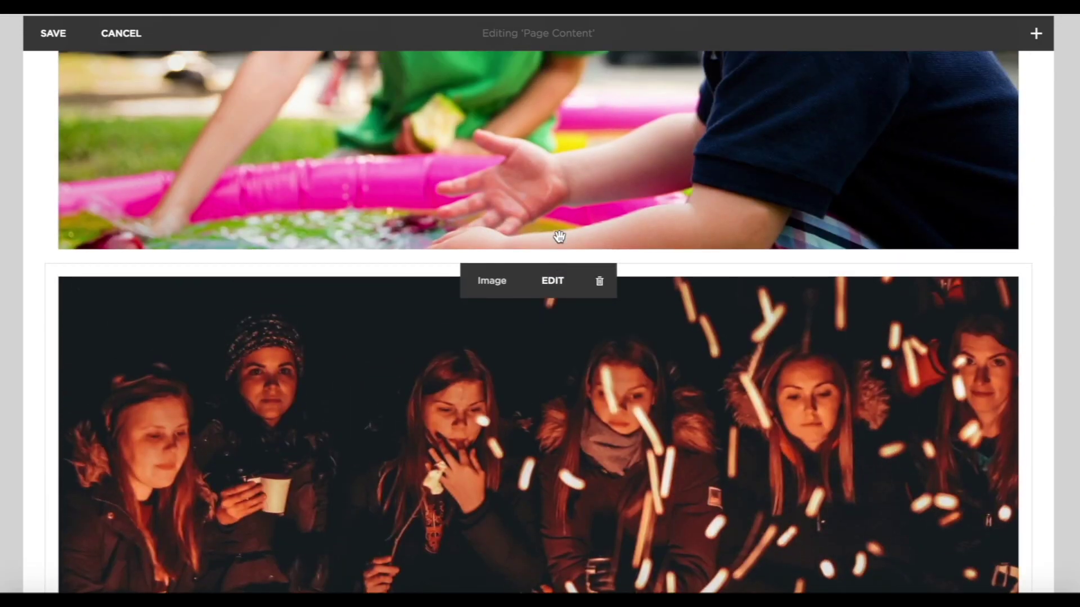
Drag the three image blocks into a single row side by side.
scroll(559, 237, up, 1)
drag(668, 434, 845, 147)
scroll(692, 274, up, 1)
drag(782, 450, 815, 238)
scroll(815, 238, up, 2)
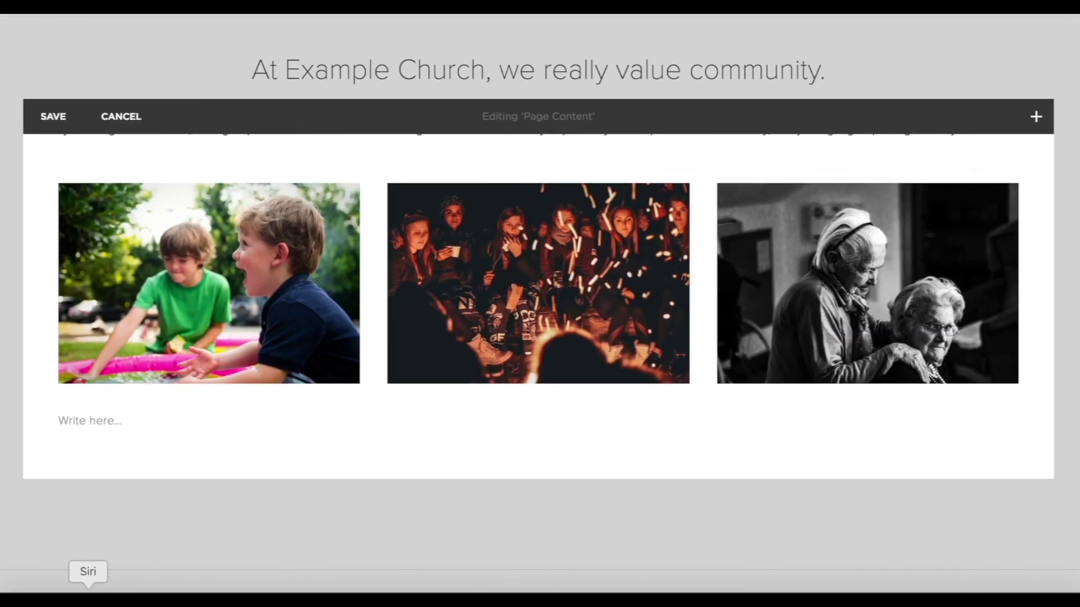
click(231, 183)
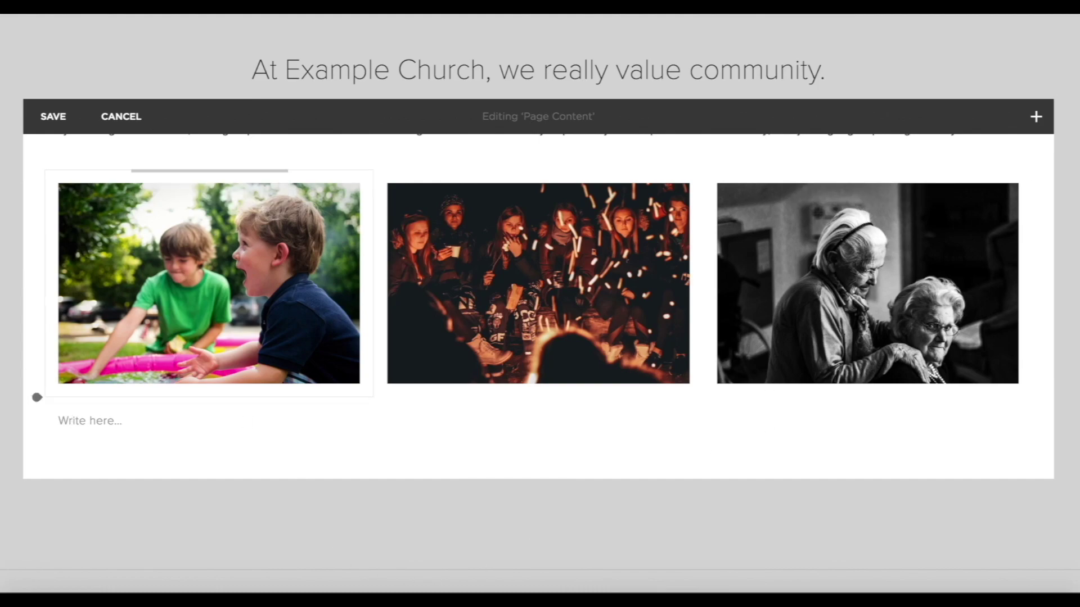
drag(39, 172, 52, 177)
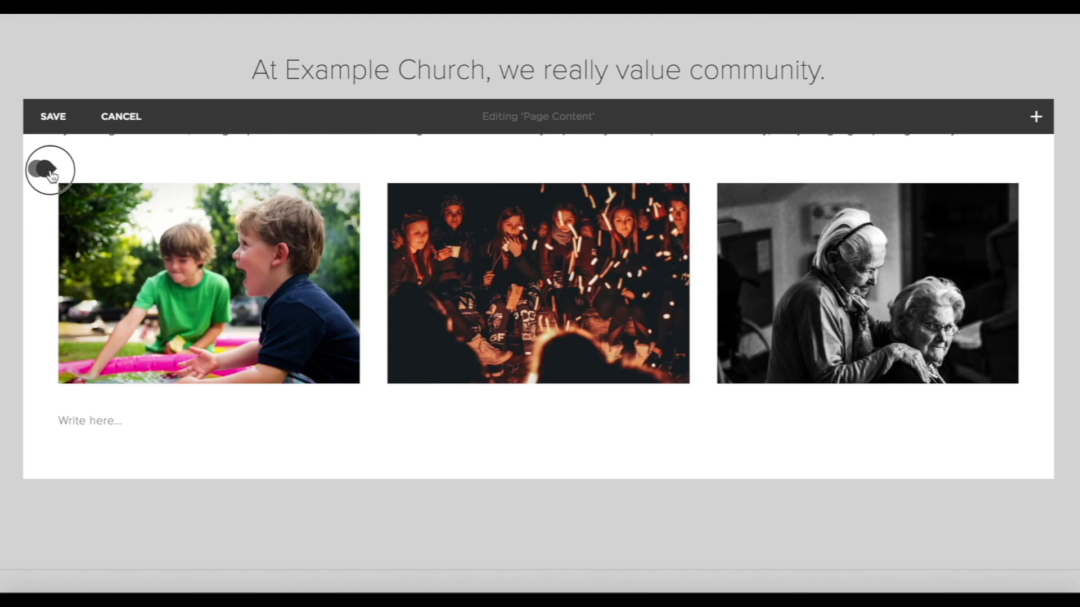
Add a 'Children's Church' Heading 2 title above the left photo.
click(50, 172)
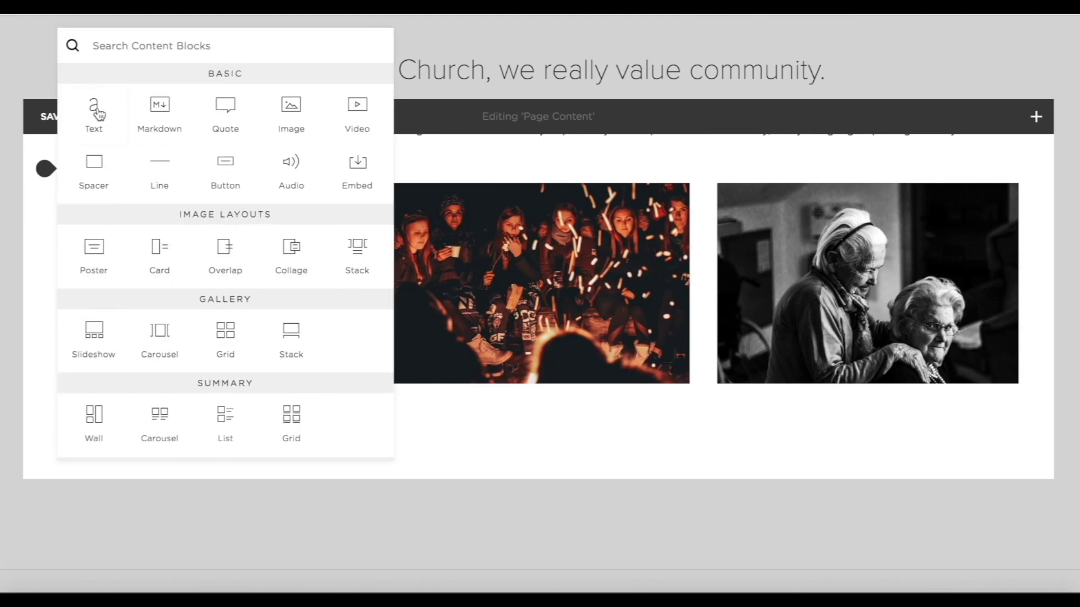
click(94, 109)
text(ch)
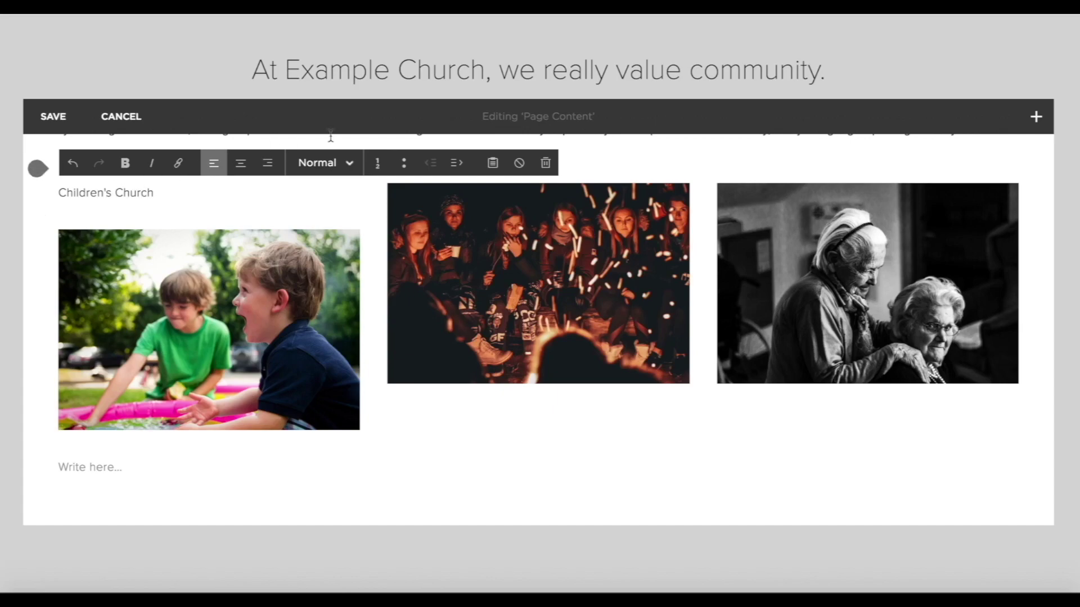
click(326, 163)
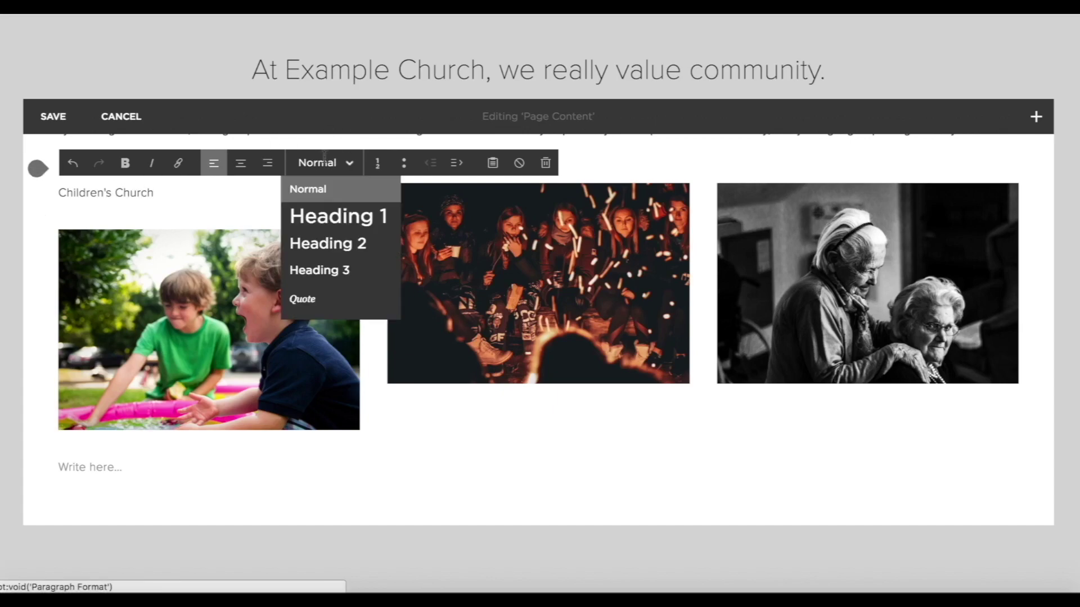
click(331, 243)
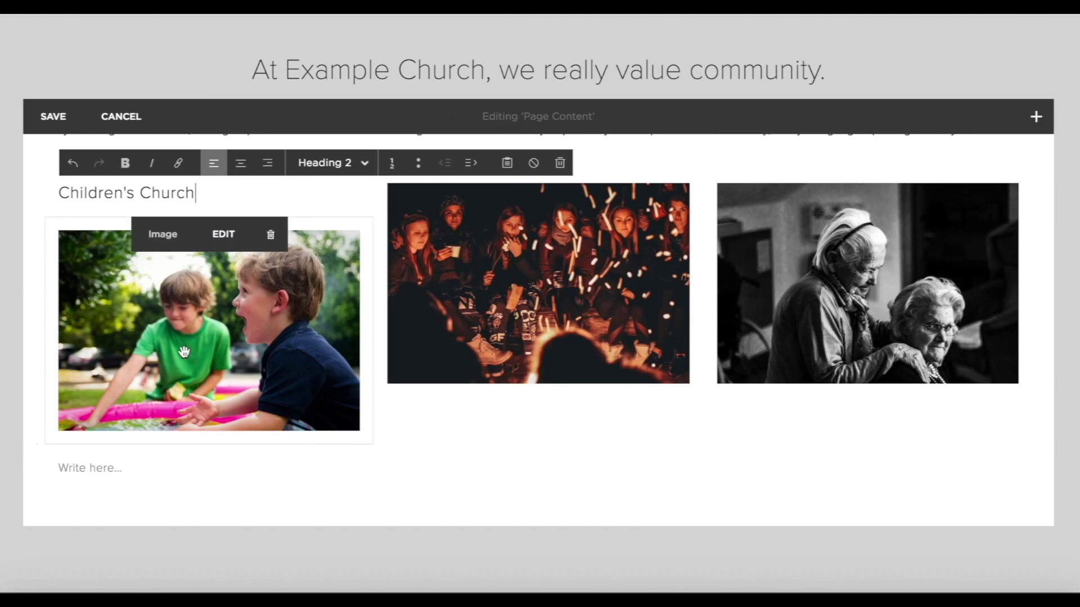
click(32, 319)
Add 'Example Church Youth' and 'Tea & Cake Mornings' Heading 2 titles above the middle and right photos.
click(374, 168)
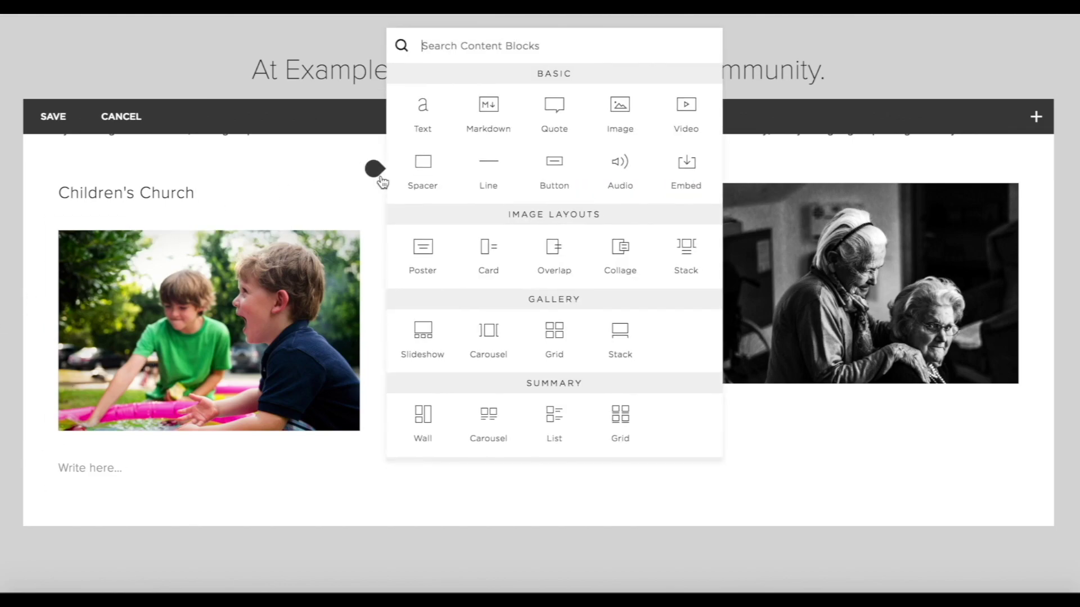
click(428, 128)
click(426, 193)
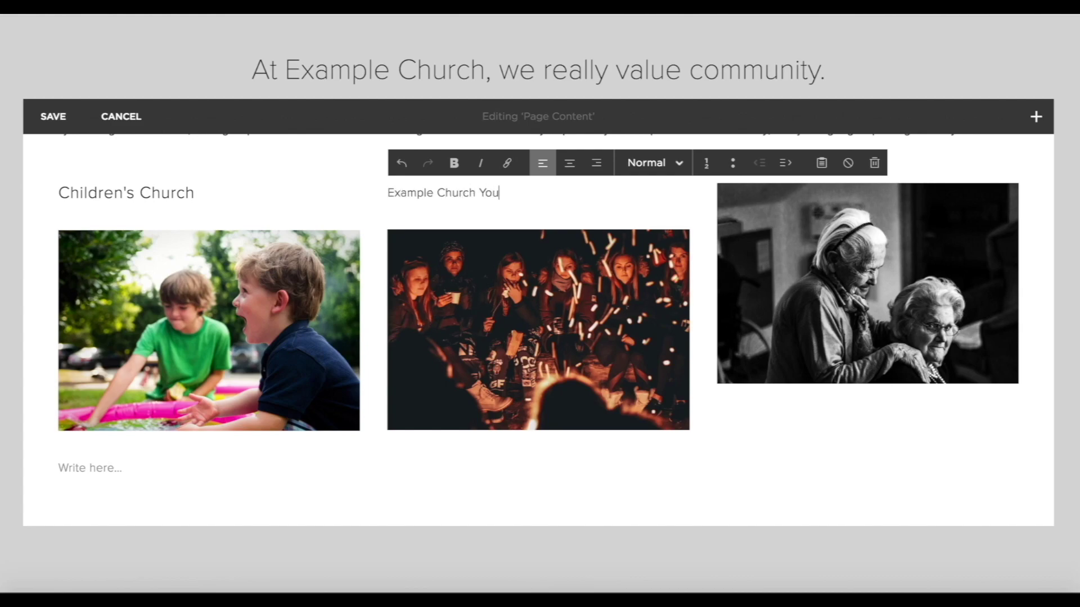
click(631, 165)
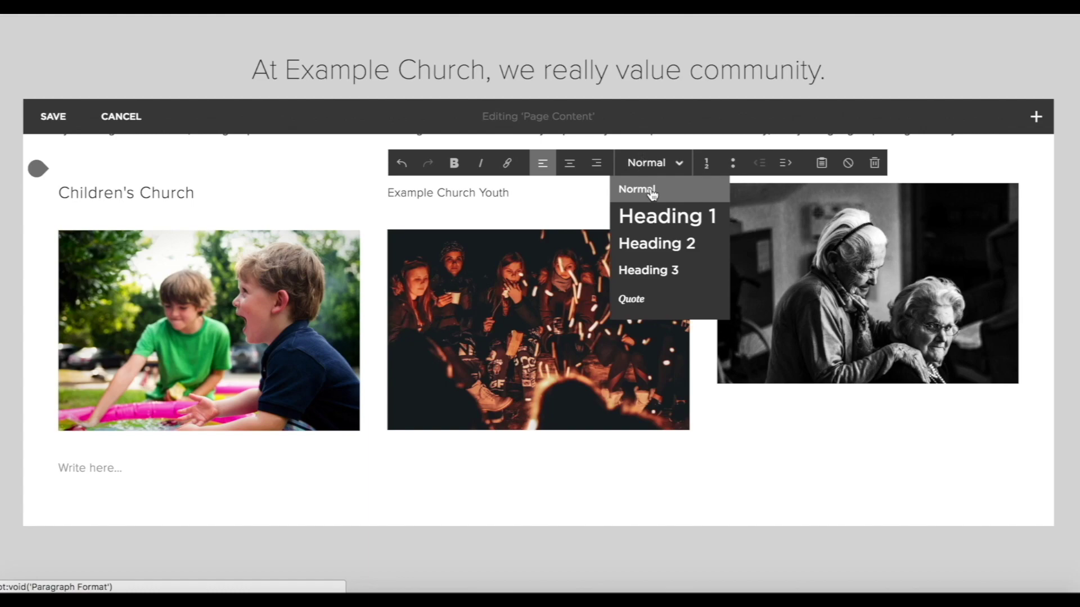
click(652, 246)
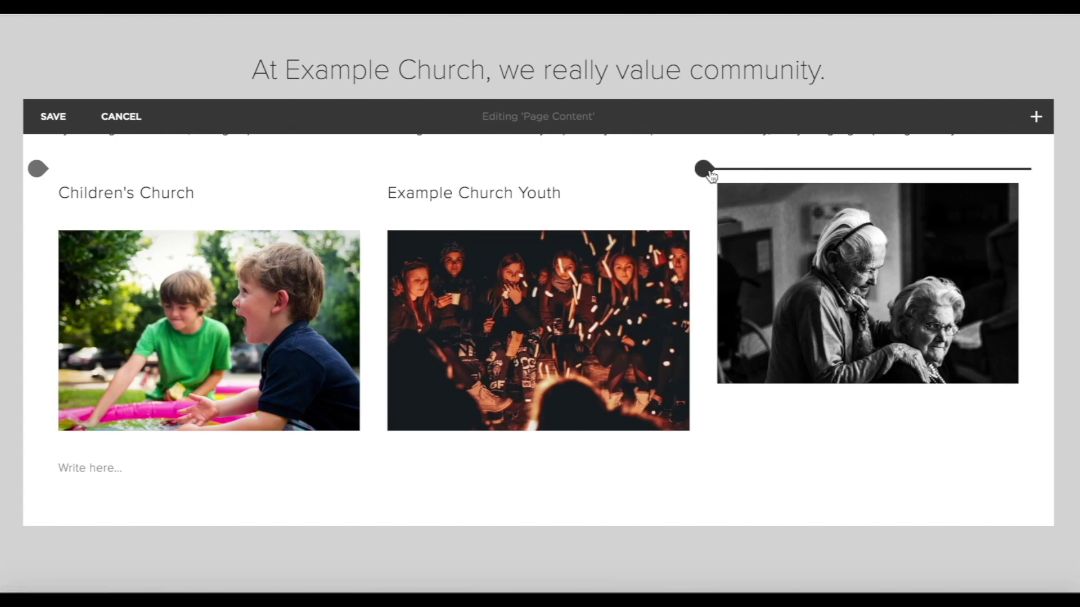
click(711, 170)
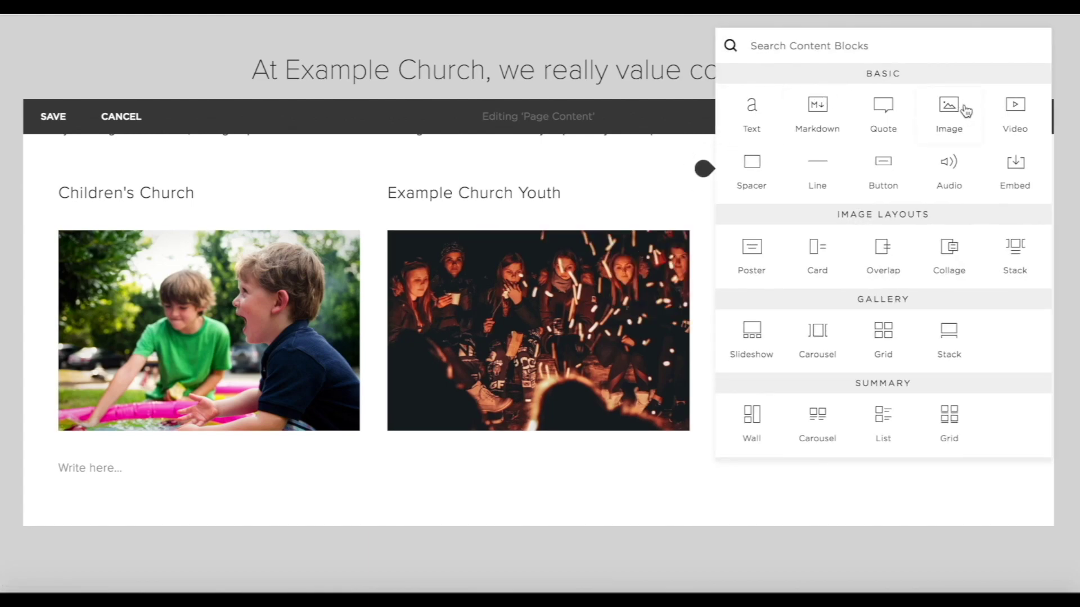
click(752, 121)
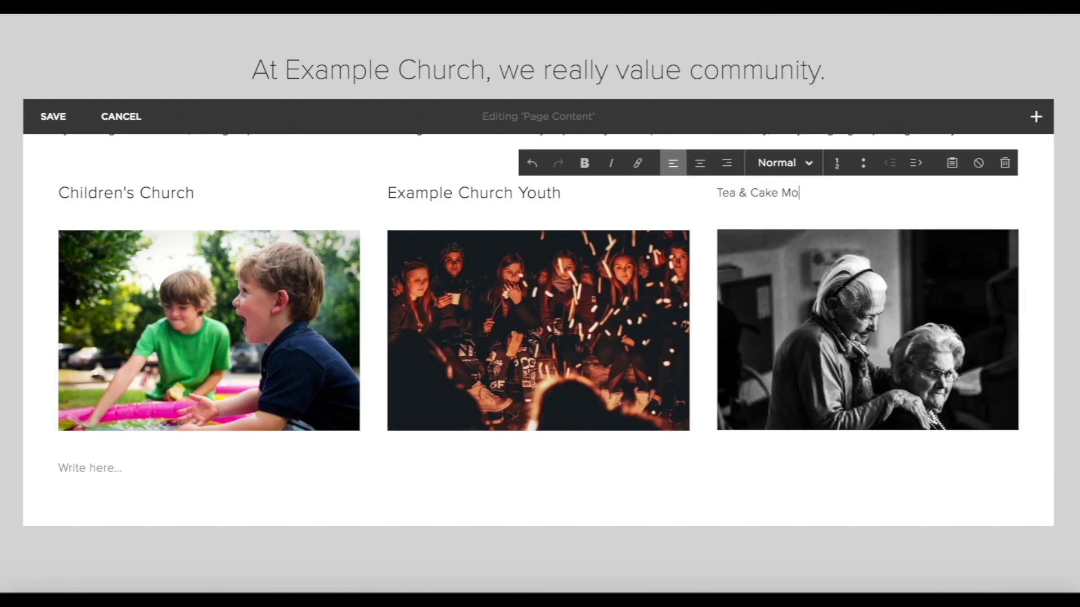
click(785, 163)
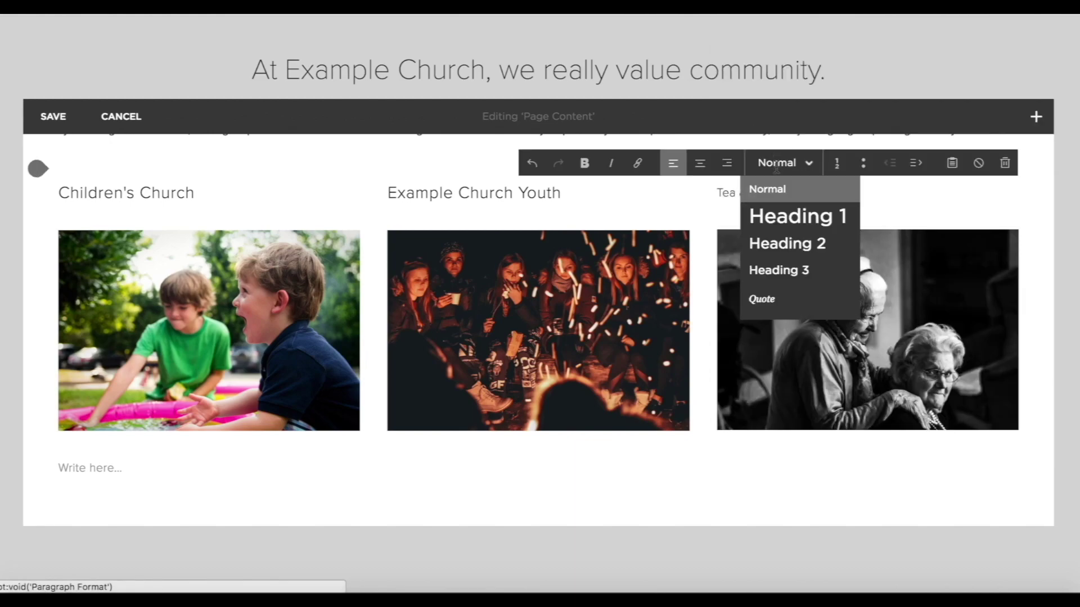
click(786, 244)
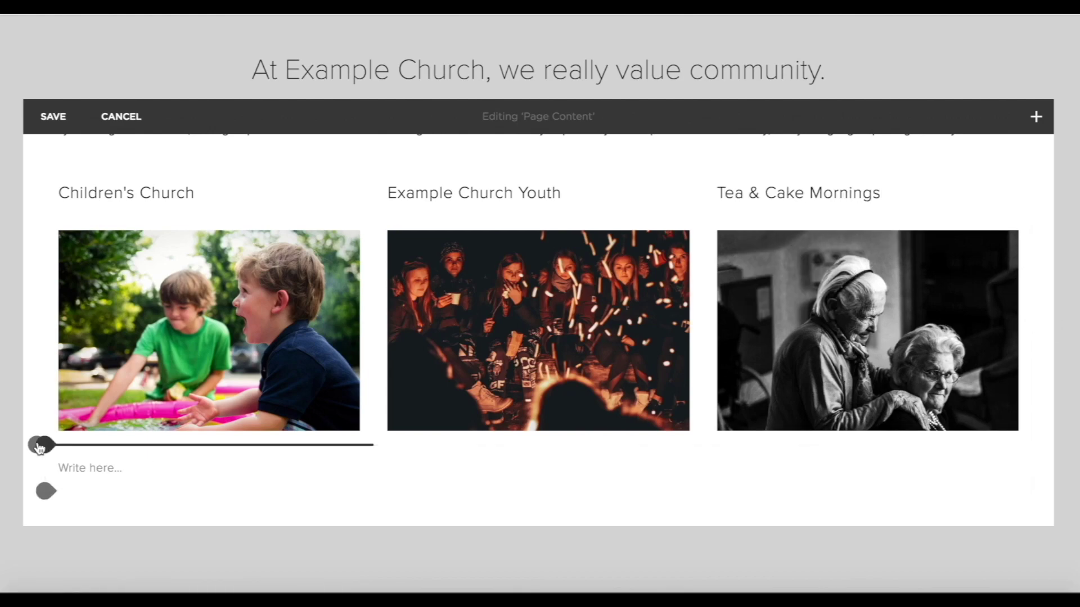
Paste each ministry's description into new text blocks under the three photos.
click(44, 444)
click(107, 233)
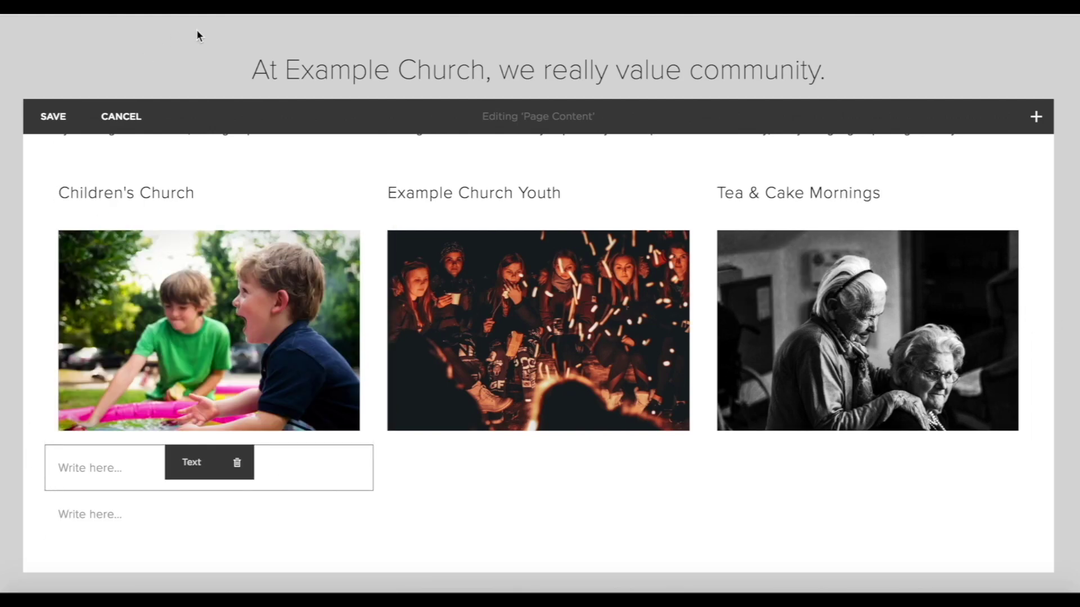
text(Each Sunday at 10:30am, we host a children's church during our worship service. We have different activities for children aged 4 - 12. Feel free to just bring your kids along to church and Children's Church will be signposted for you! If you're interested in volunteering as a leader, get in touch using the button below.)
scroll(344, 504, down, 3)
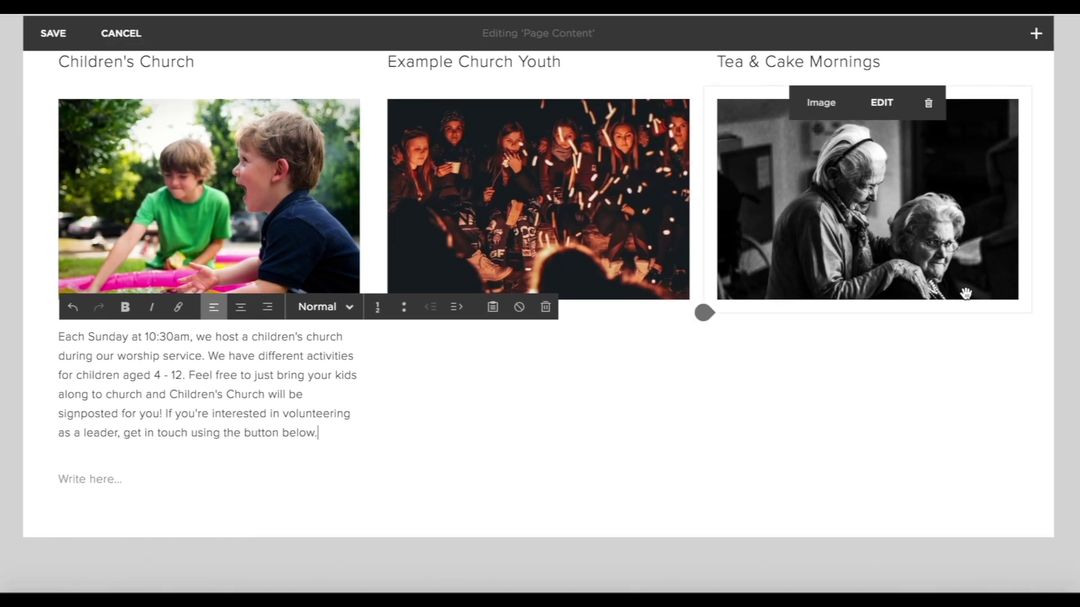
click(375, 312)
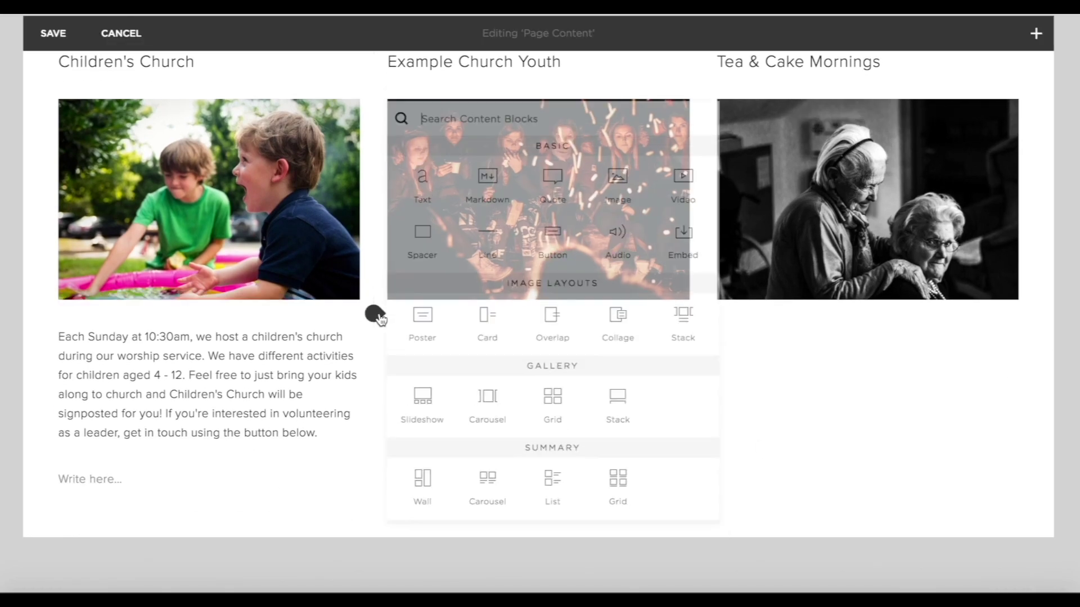
click(422, 169)
click(435, 325)
text(Every Friday evening at 7:30pm the young people in our church meet at All Saints Stafford for a time of activities, games, bible study and worship. It's a wonderful time of fellowship and fun! All Saints Youth is for anyone between the ages of 12-18. If you're interested in volunteering as a leader, get in touch using the button below!)
click(705, 312)
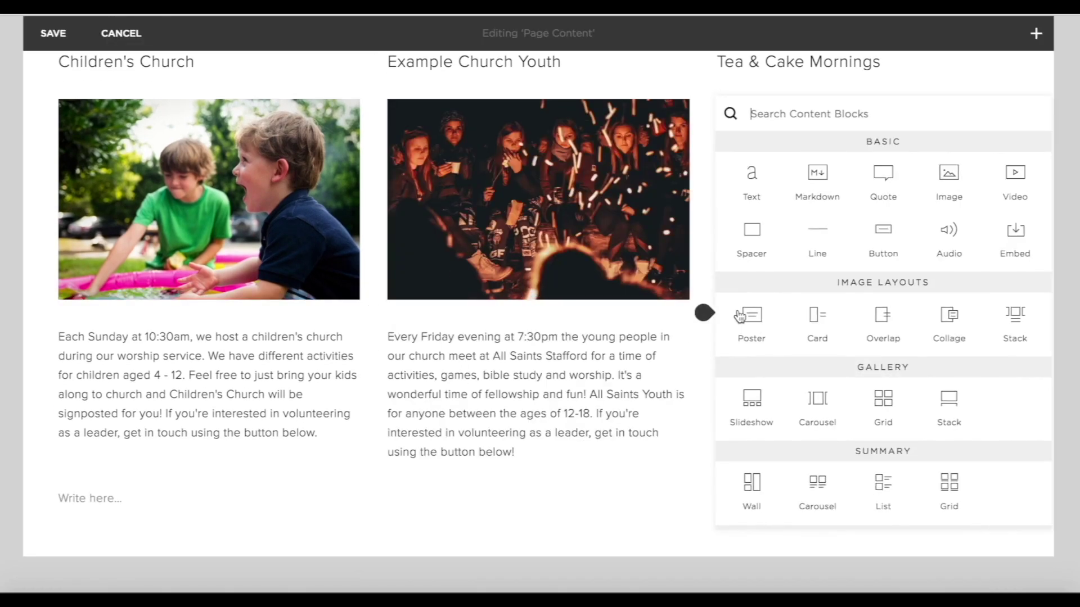
click(759, 169)
click(735, 331)
text(Every Tuesday morning at 10:30am, the seniors in our church meet in the coffee lounge for a time of fellowship, chats, tea and cake. If you'd like to come along, feel free to just show up, and if you'd like to donate your baked goods, then do get in touch using the button below.)
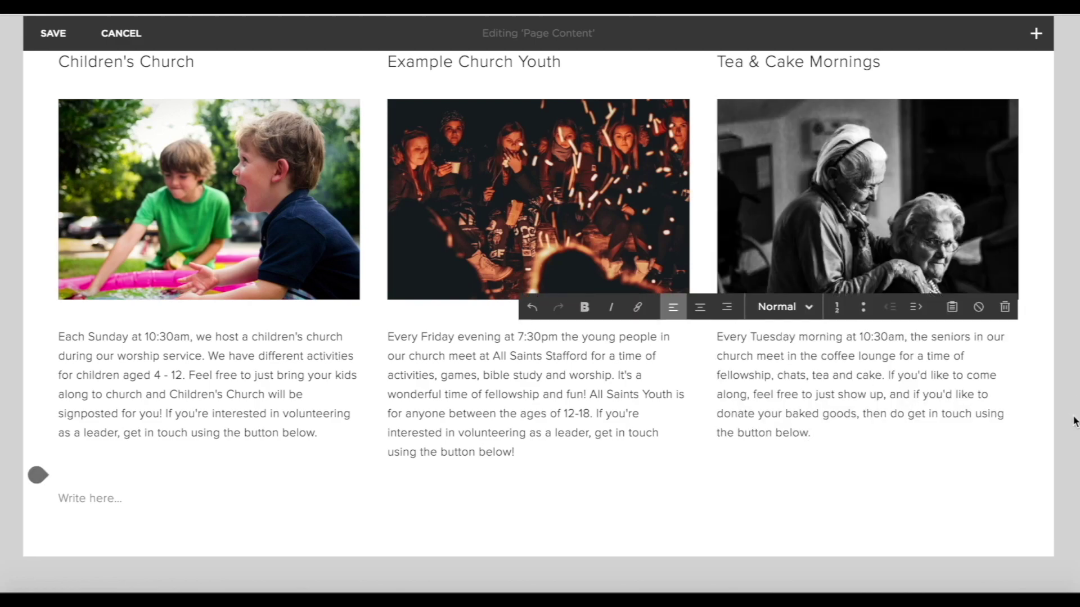
Insert a button labelled 'more info' under the Children's Church description.
click(44, 458)
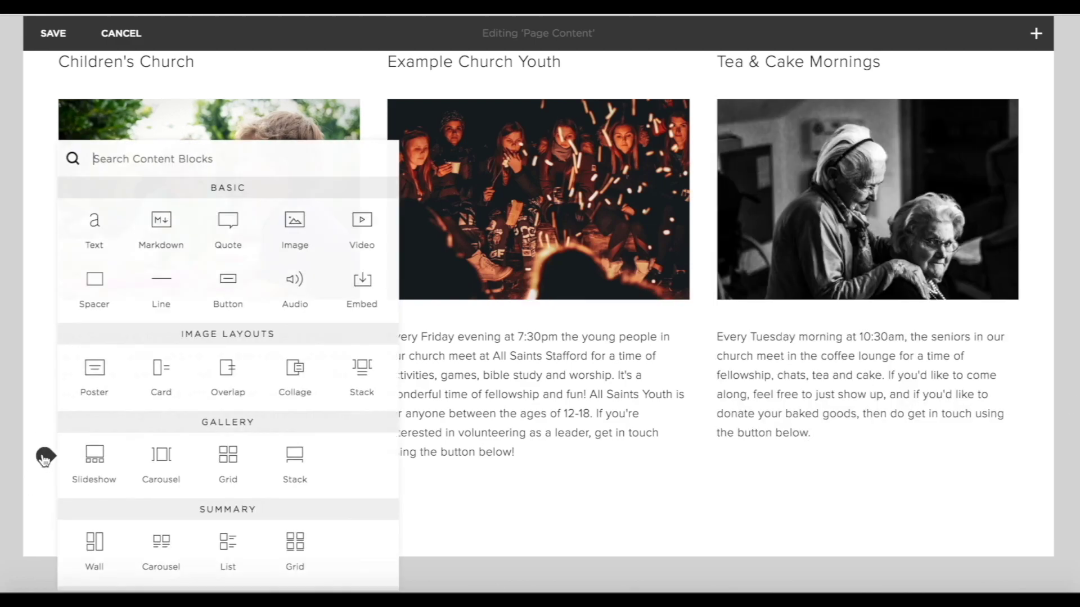
click(225, 288)
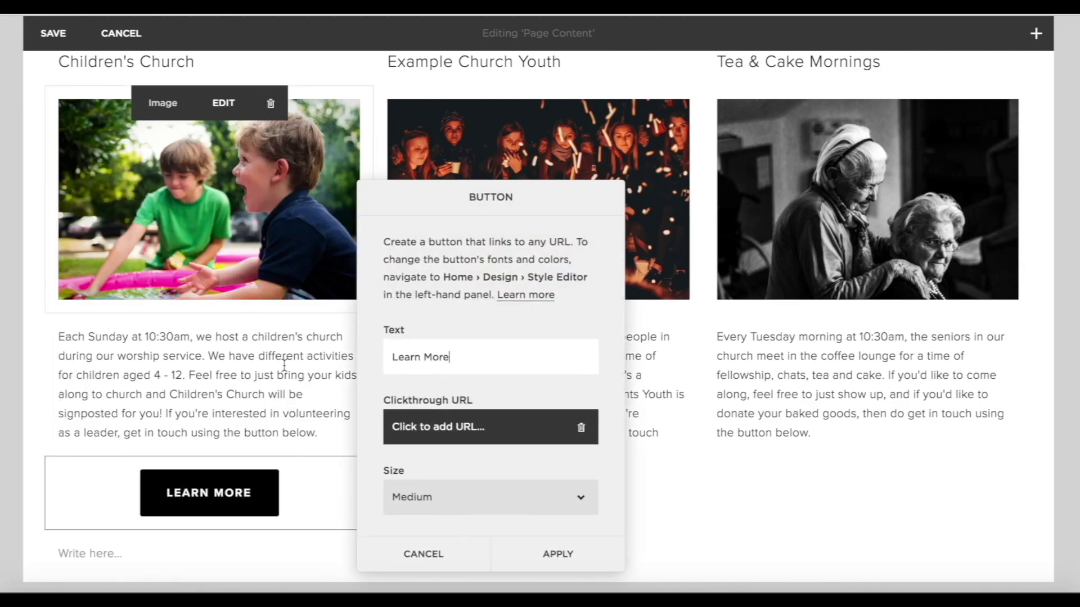
text(F)
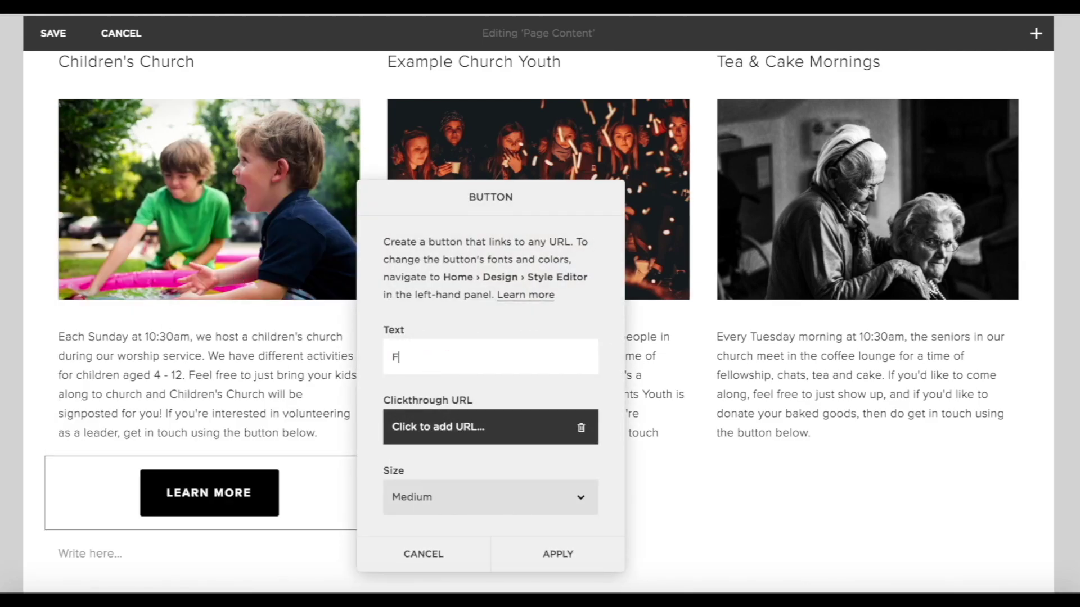
text(ind out mor)
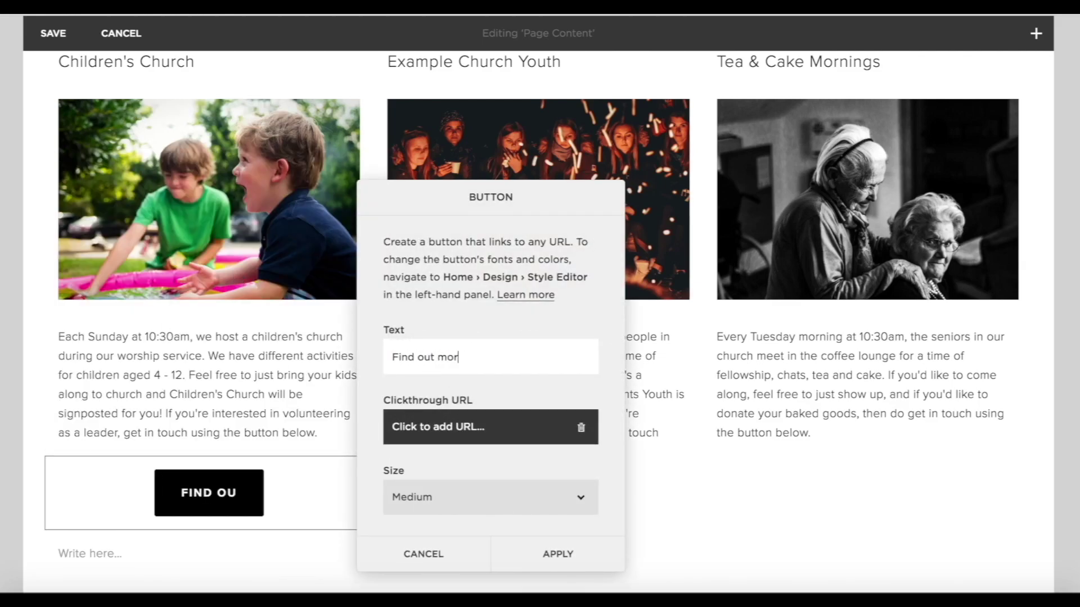
key(BackSpace)
key(BackSpace)
key(BackSpace)
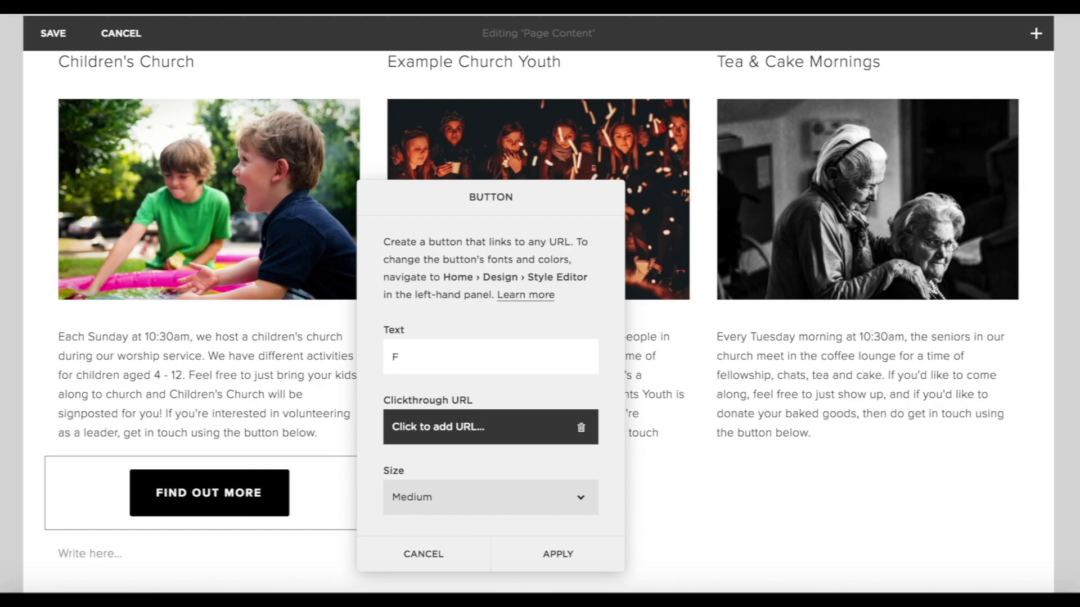
text(more info)
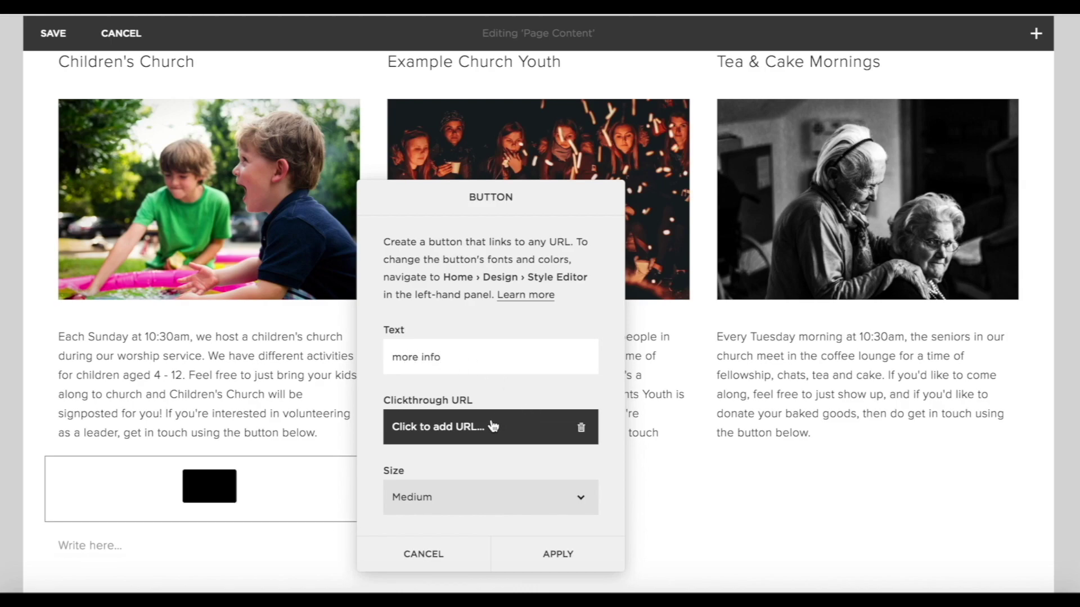
Link that button to the Contact Us page, make it Small and left-aligned, and apply.
click(483, 431)
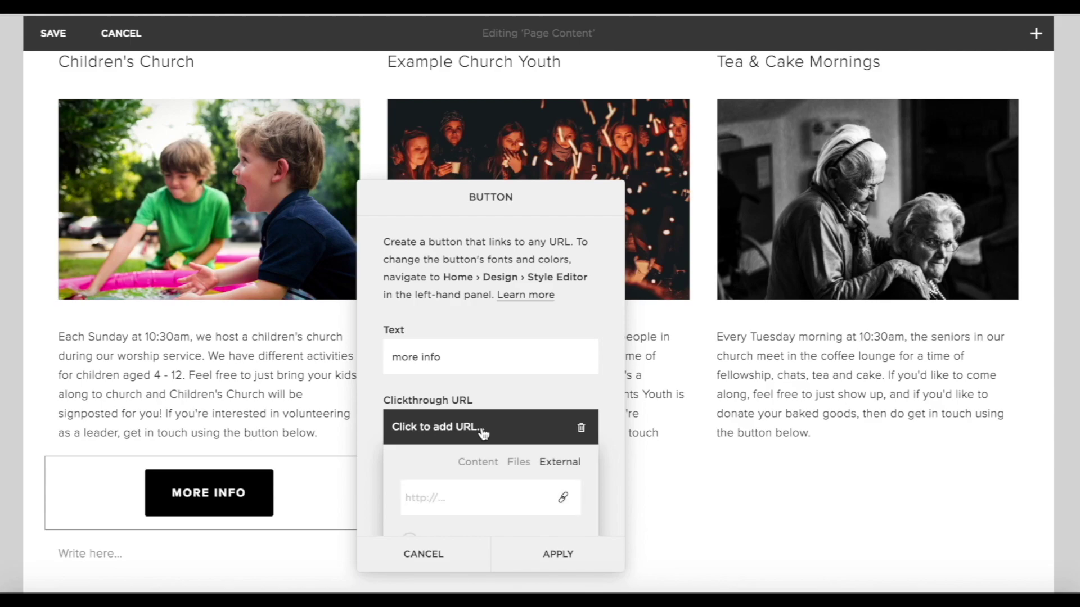
click(478, 462)
scroll(483, 467, down, 5)
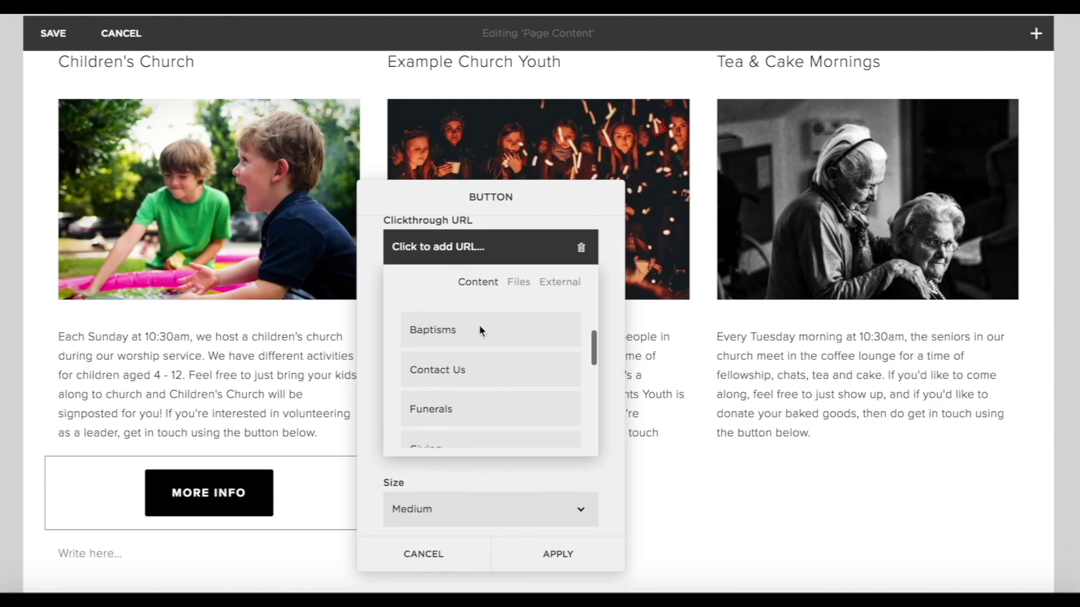
click(448, 375)
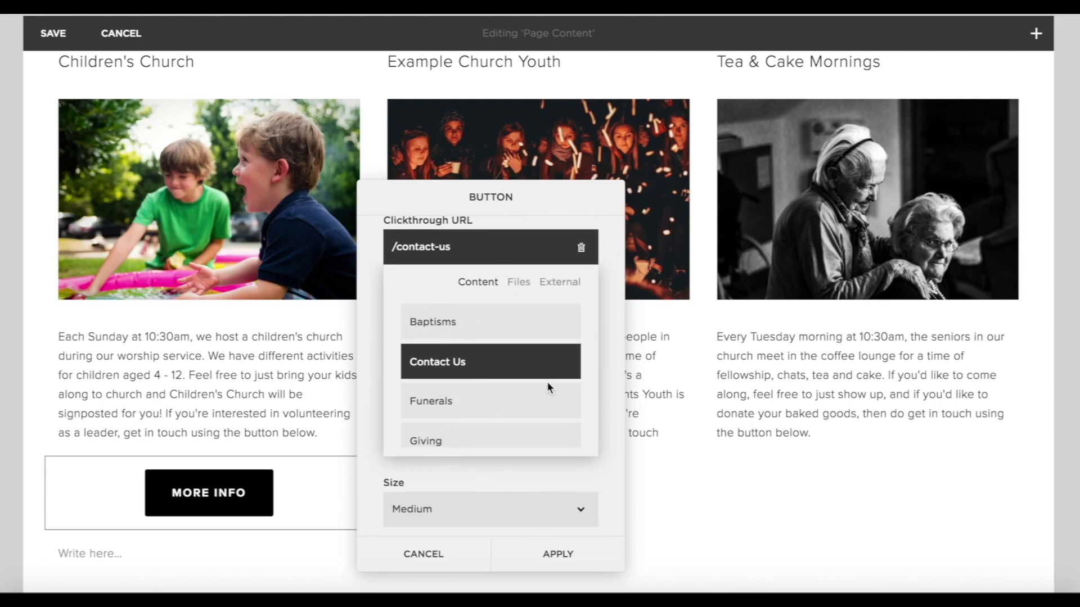
scroll(546, 381, down, 3)
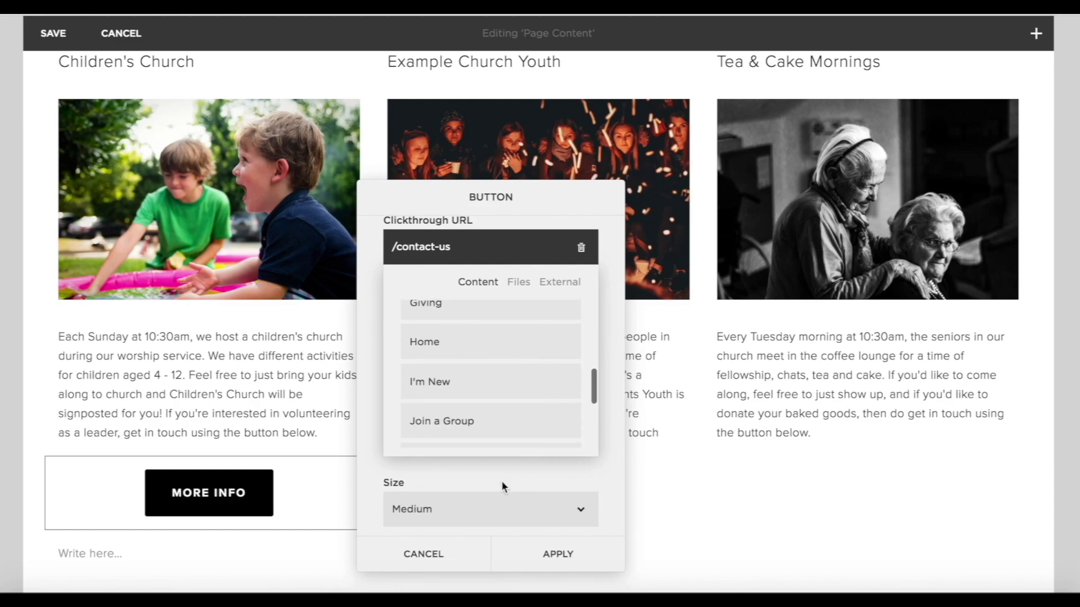
click(491, 506)
click(474, 495)
scroll(497, 483, down, 2)
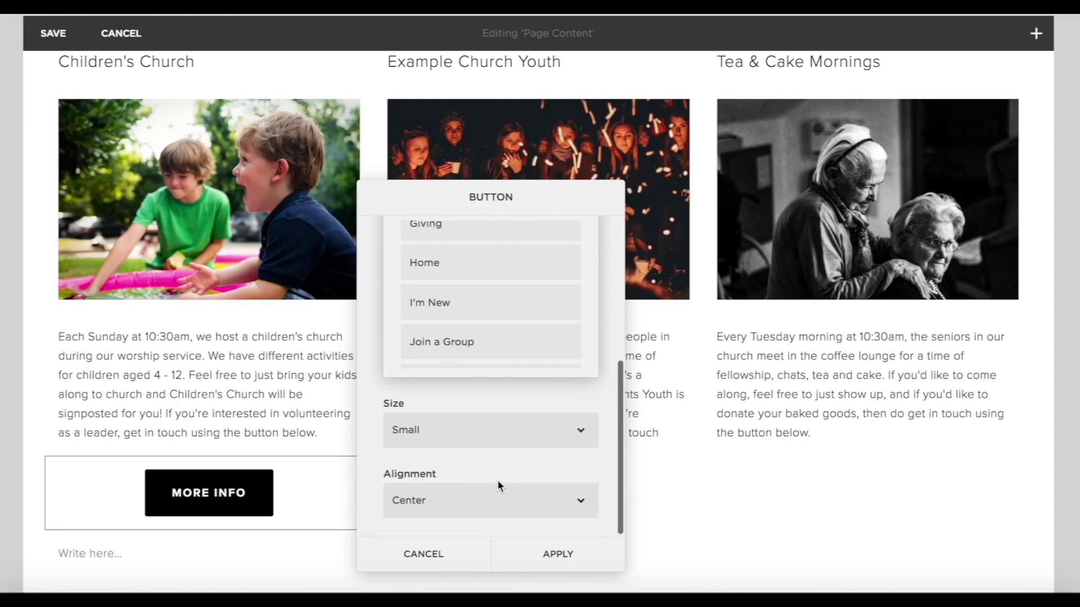
click(497, 486)
click(448, 481)
click(545, 559)
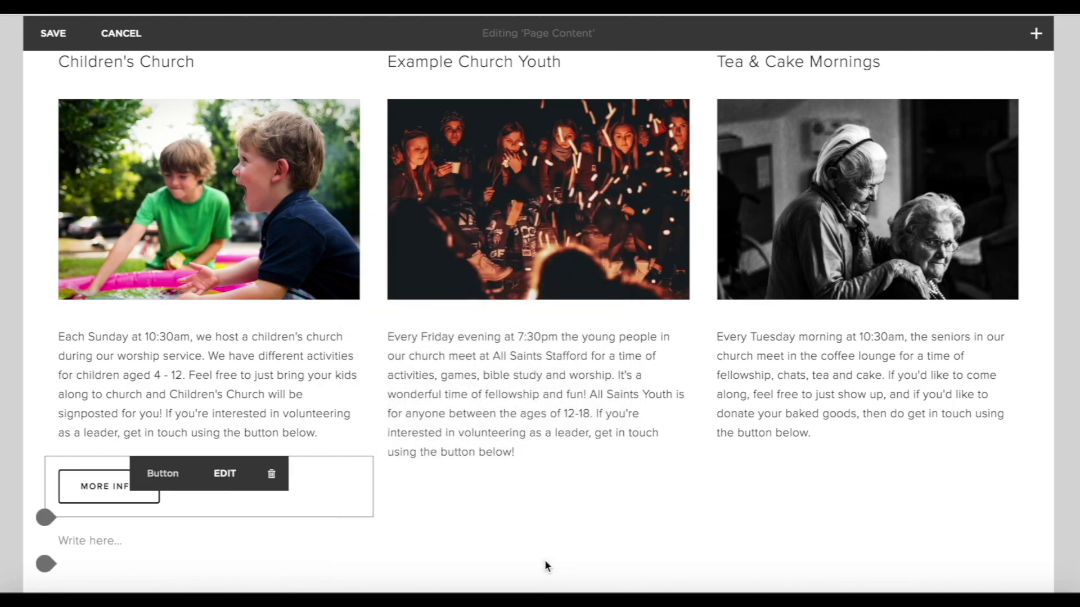
Add a Small, left-aligned 'more info' button linking to Contact Us under the Youth description.
click(373, 474)
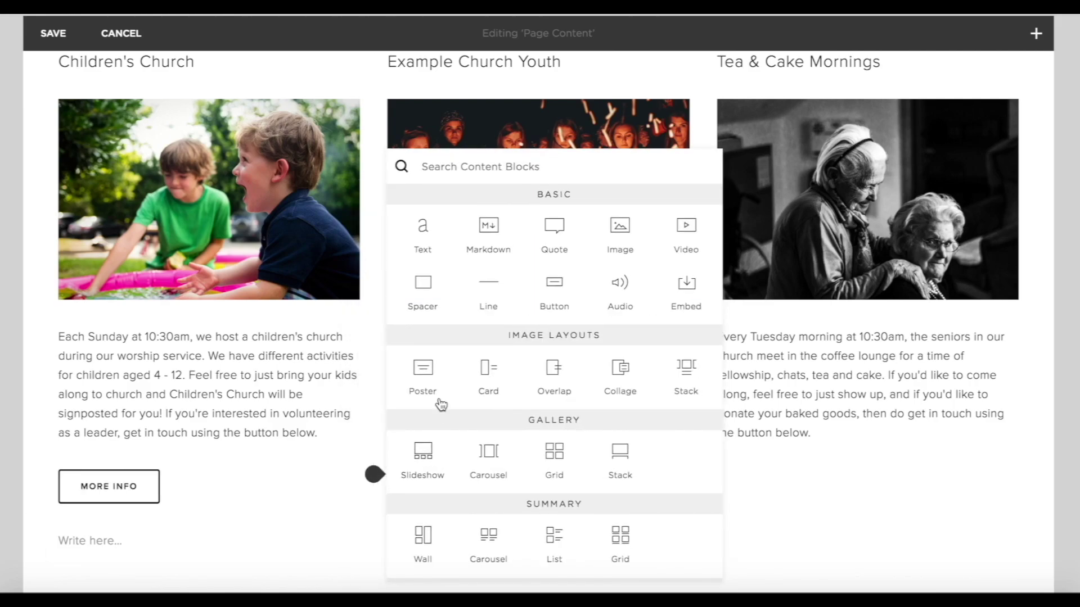
click(542, 278)
click(777, 359)
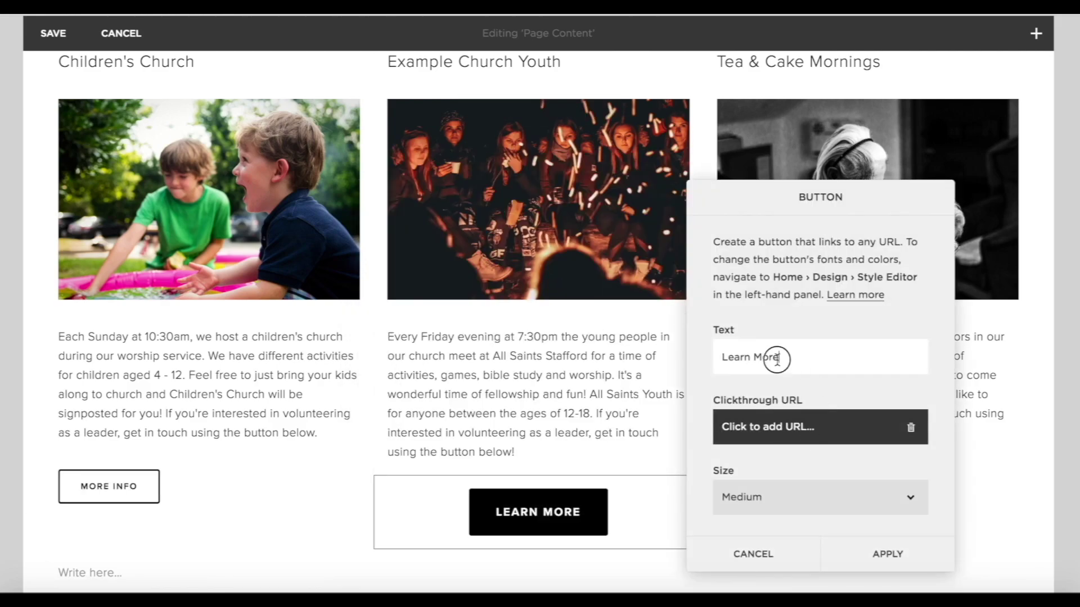
text(more info)
click(833, 436)
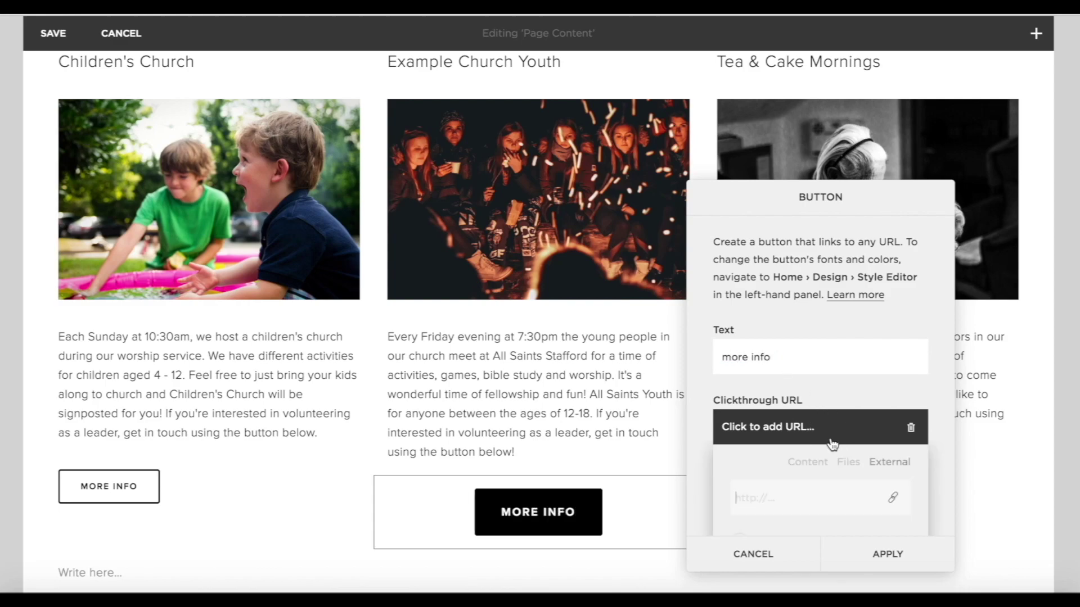
scroll(805, 469, down, 3)
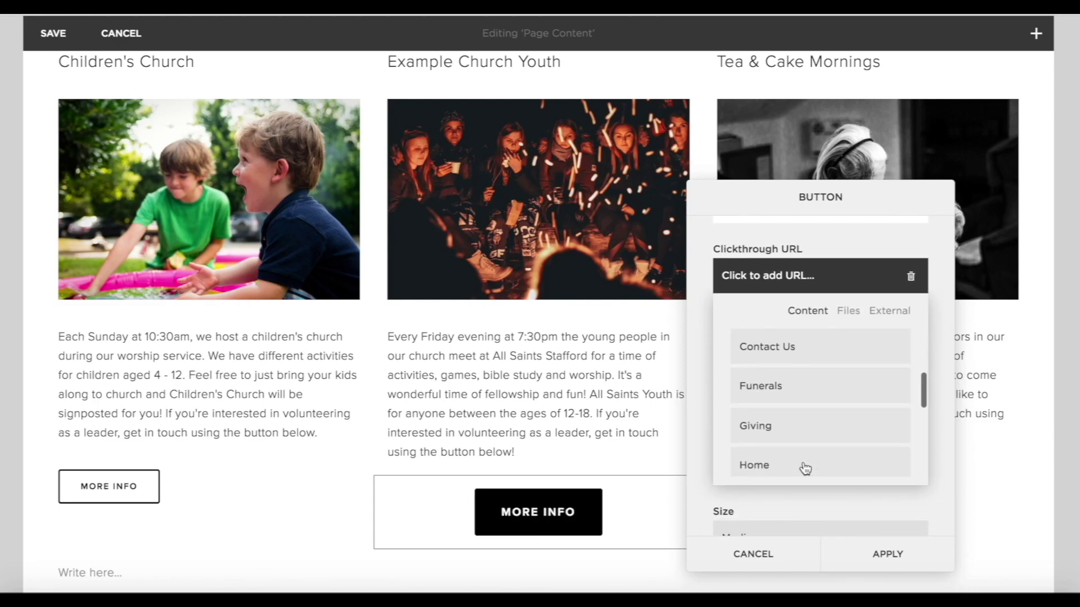
click(775, 356)
scroll(819, 500, down, 1)
click(815, 502)
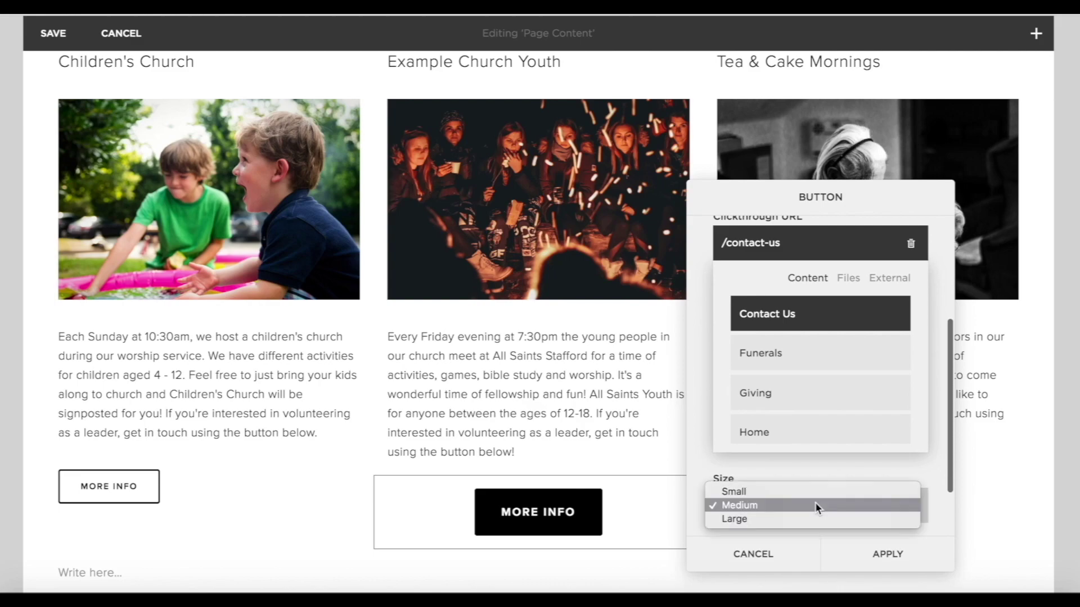
click(734, 492)
scroll(807, 501, down, 1)
click(772, 520)
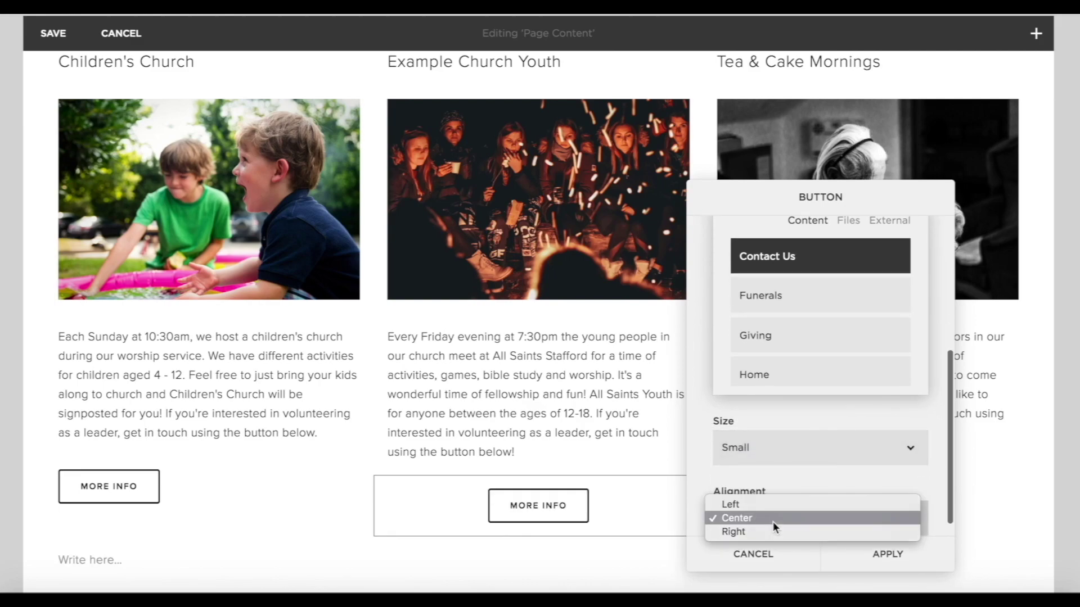
click(769, 504)
click(891, 556)
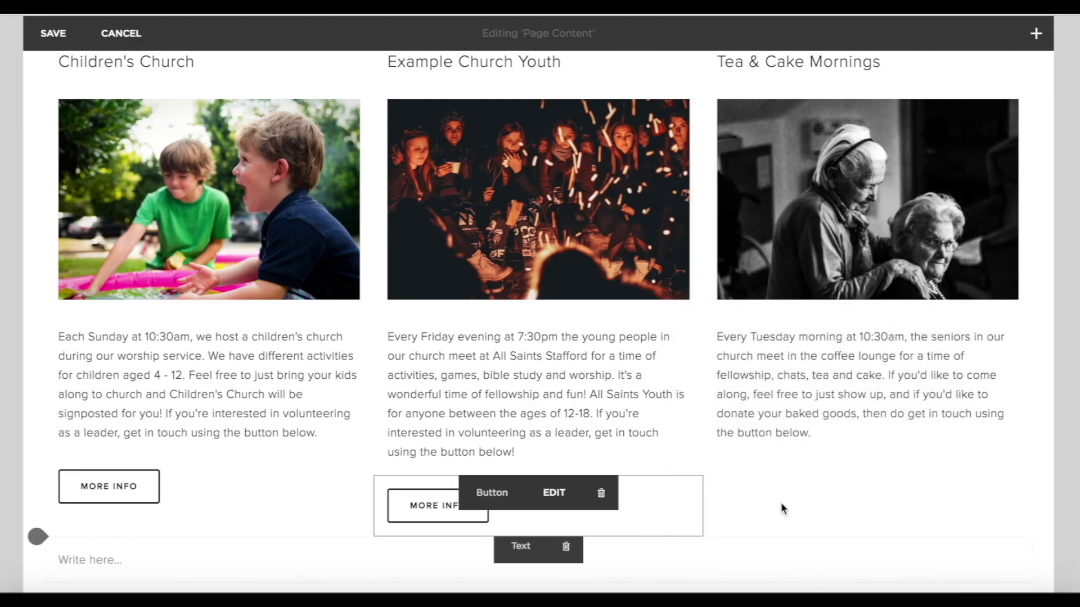
Add a Small, left-aligned 'more info' button linking to Contact Us under the Tea & Cake description.
click(707, 457)
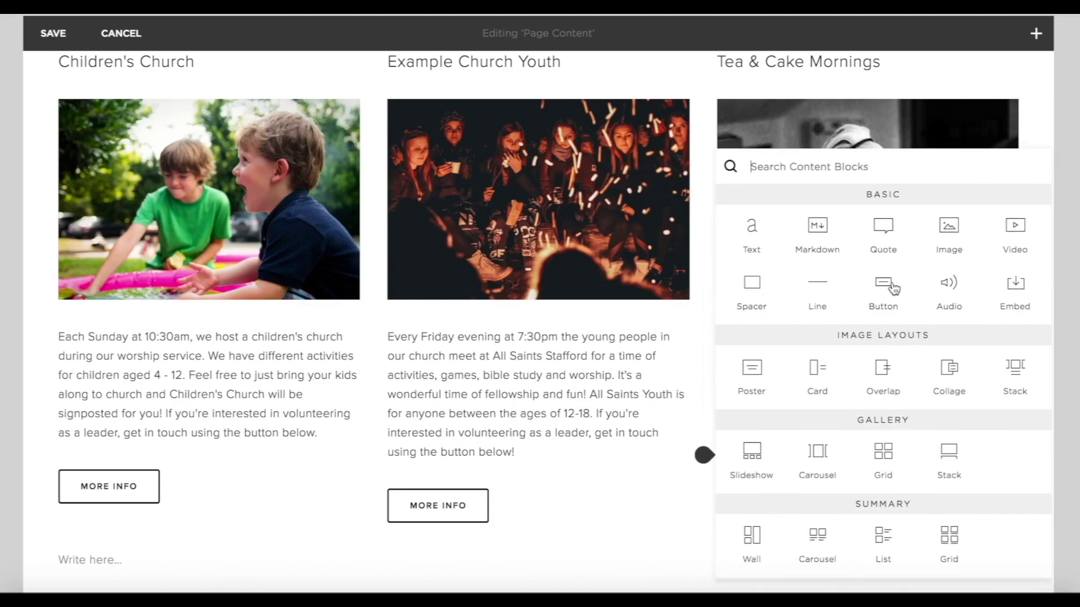
click(893, 288)
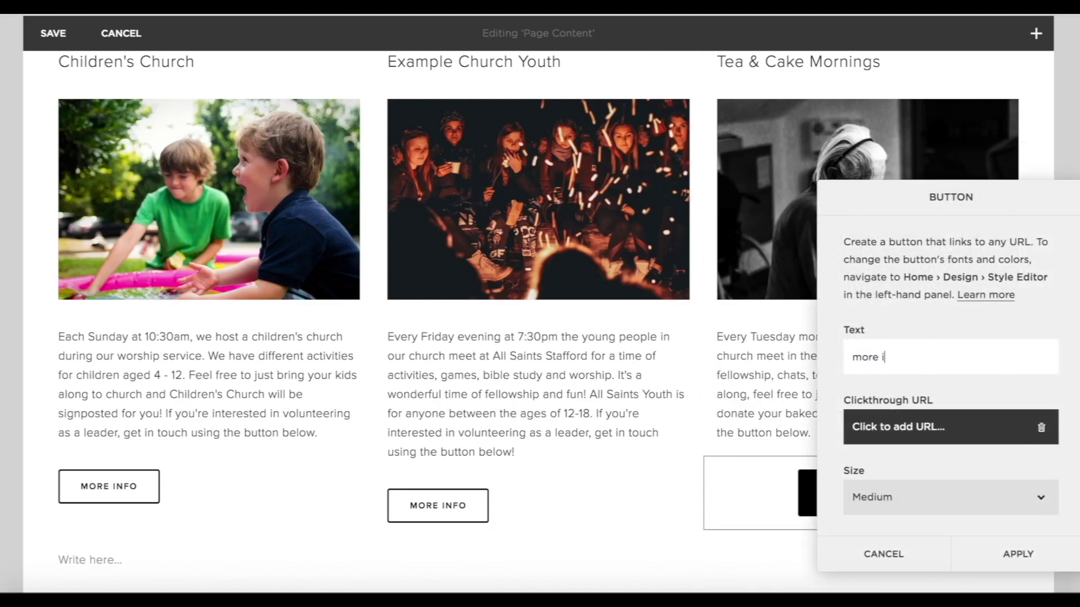
text(more info)
click(897, 432)
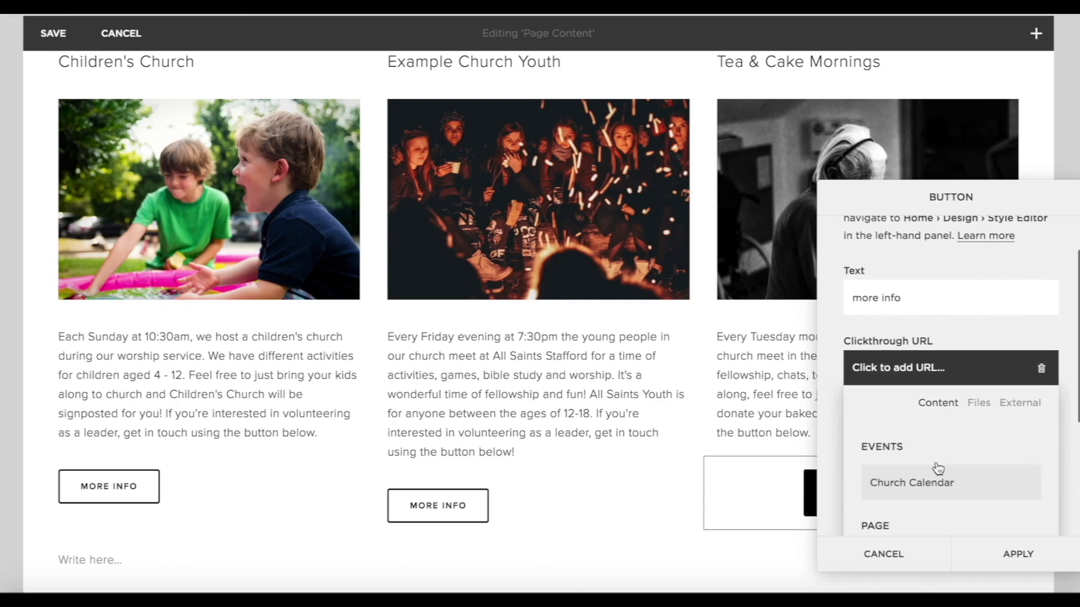
scroll(936, 431, down, 3)
click(896, 353)
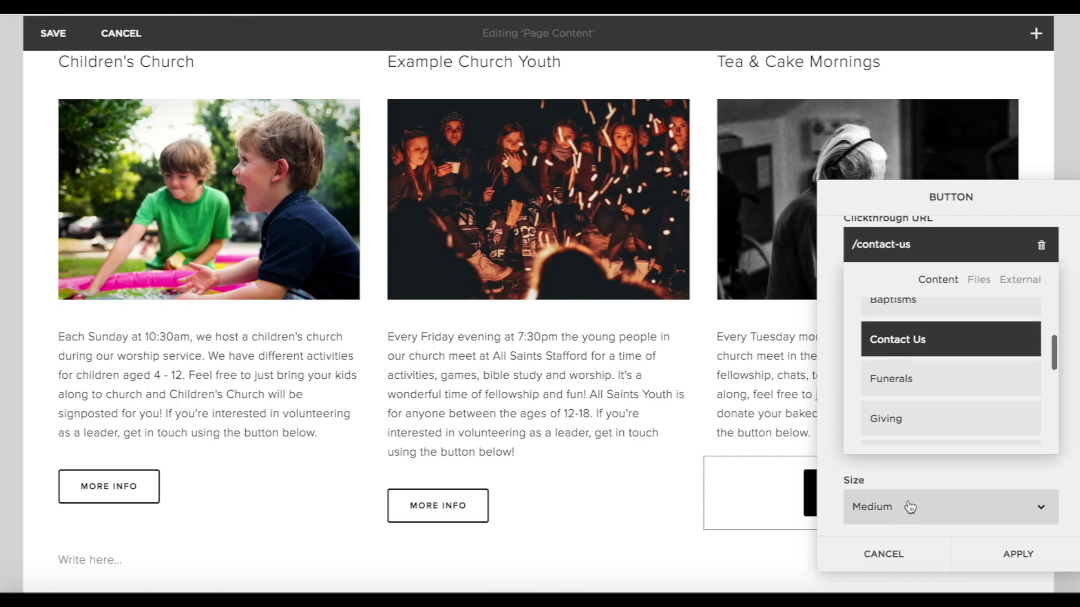
click(906, 506)
click(896, 491)
scroll(899, 498, down, 2)
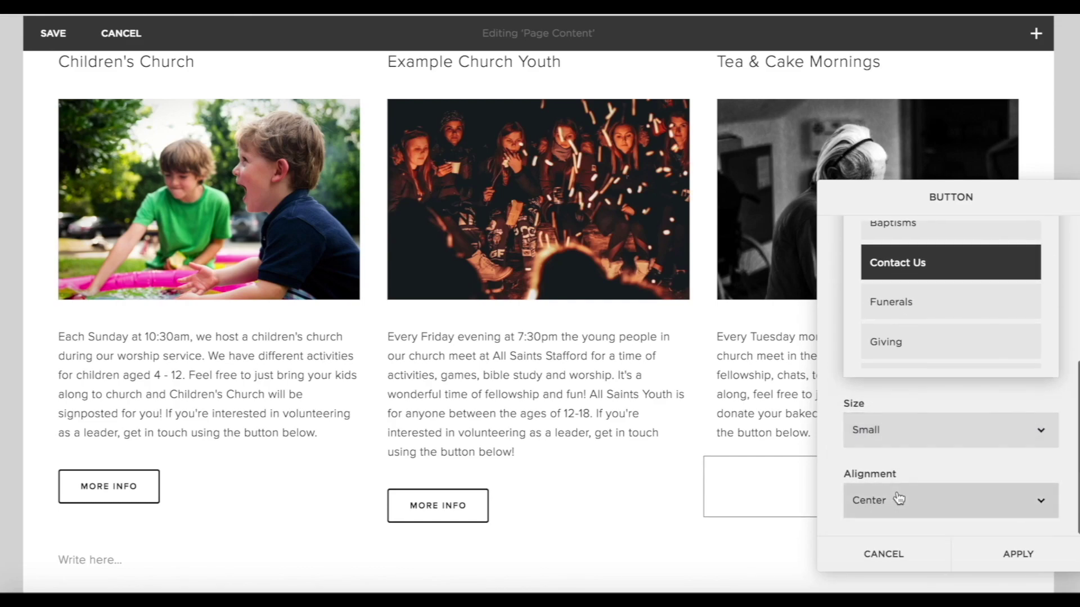
click(897, 498)
click(866, 485)
click(1029, 554)
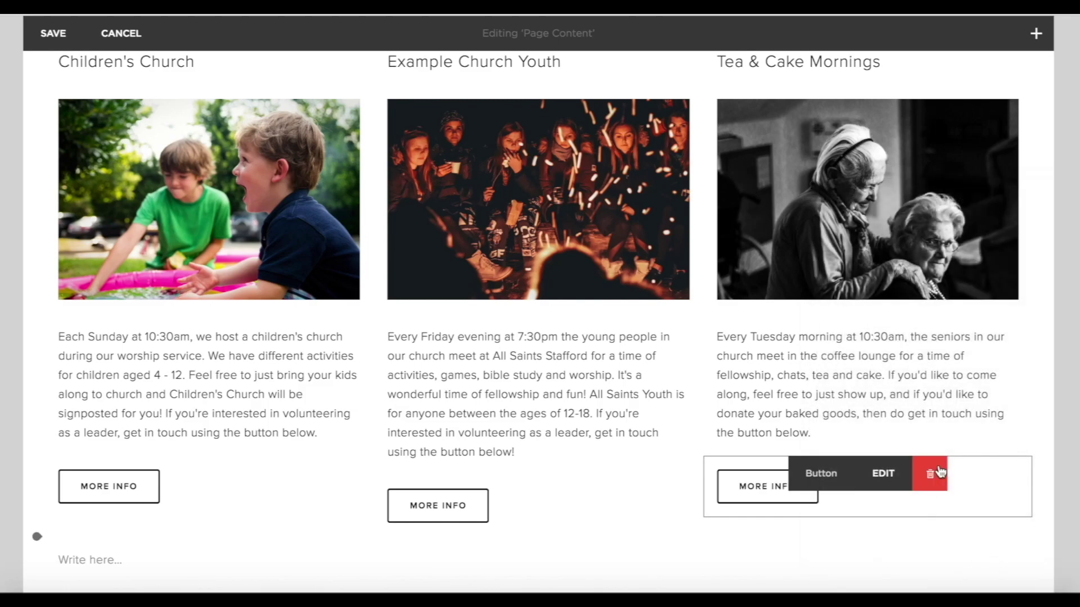
Add a divider line beneath the three ministry columns.
scroll(940, 470, down, 4)
scroll(554, 326, up, 2)
scroll(554, 327, down, 2)
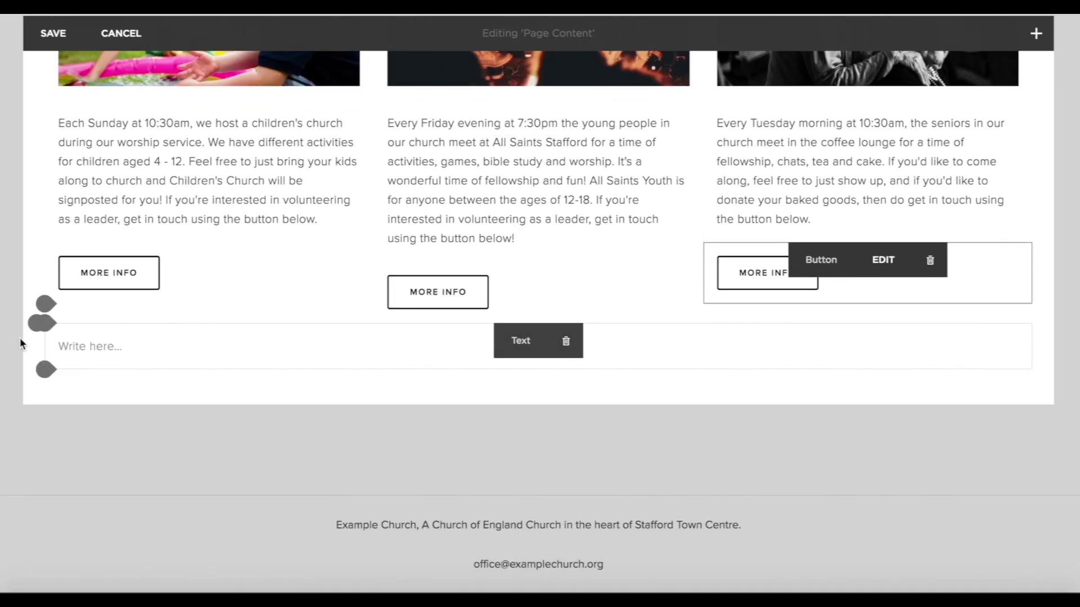
scroll(554, 327, up, 6)
scroll(598, 461, down, 5)
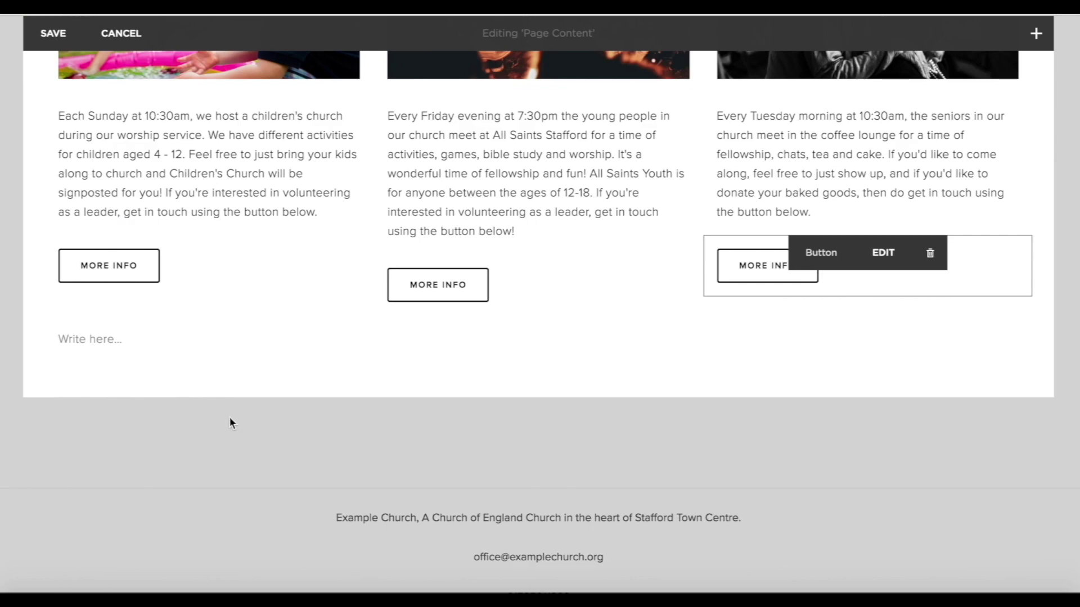
click(37, 316)
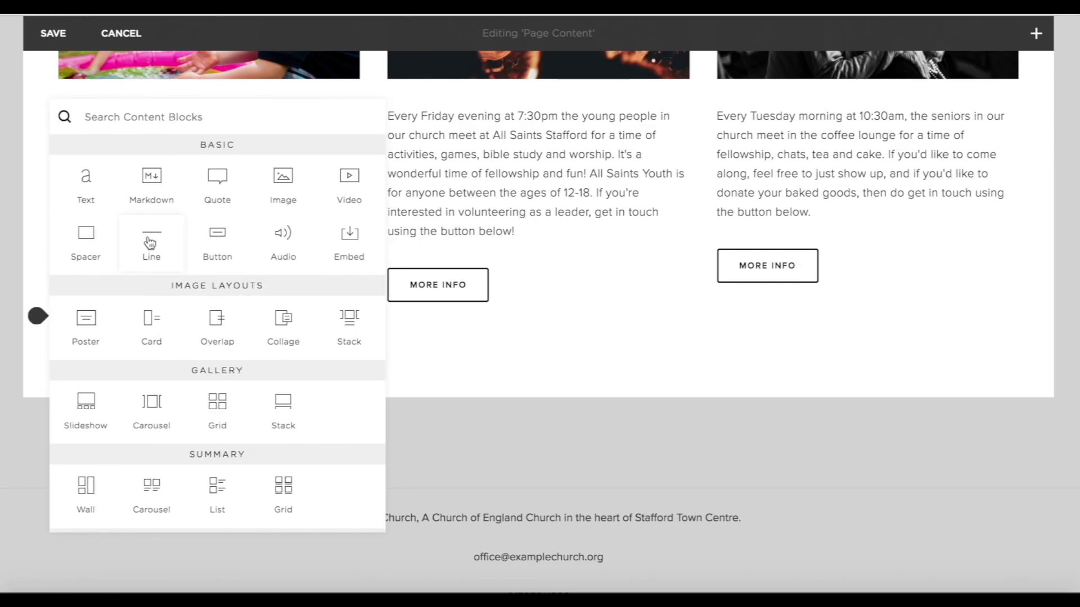
click(149, 243)
scroll(248, 438, down, 1)
click(46, 325)
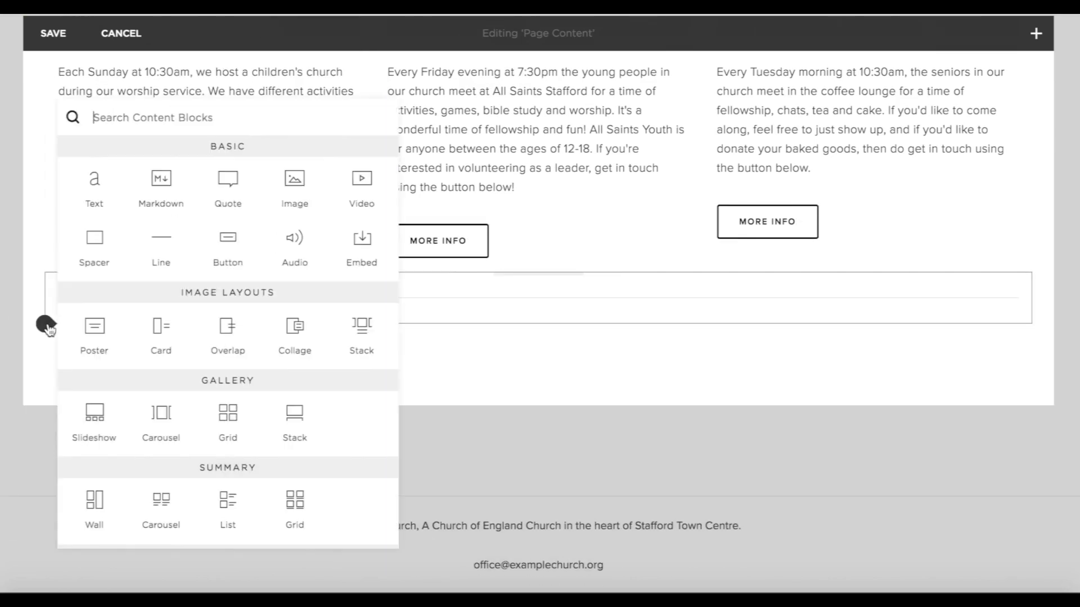
Add image blocks with the foosball photo and the Bible with coffee photo.
click(291, 188)
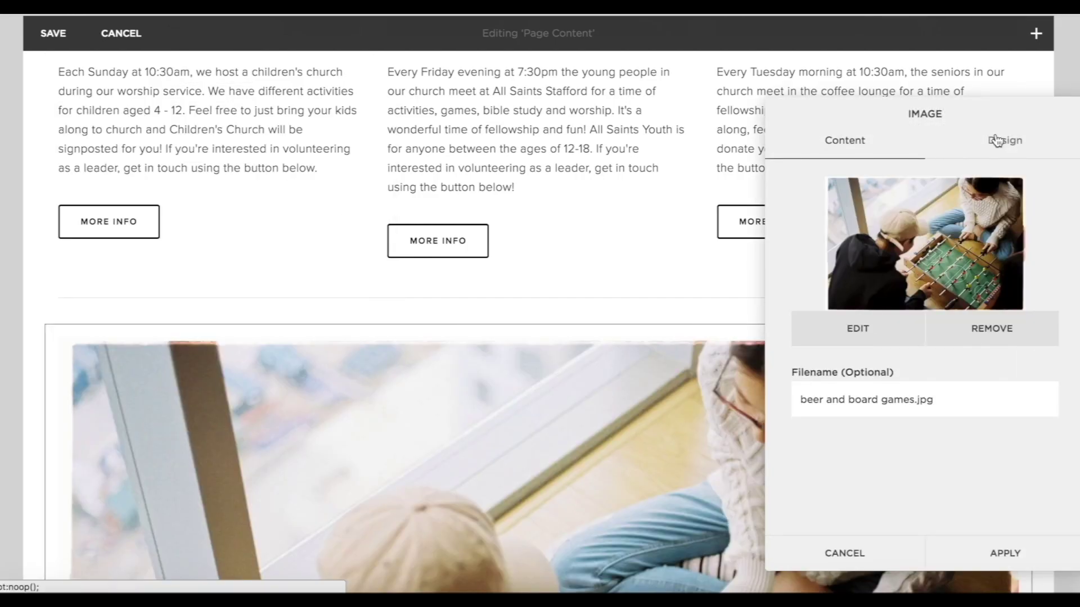
click(997, 141)
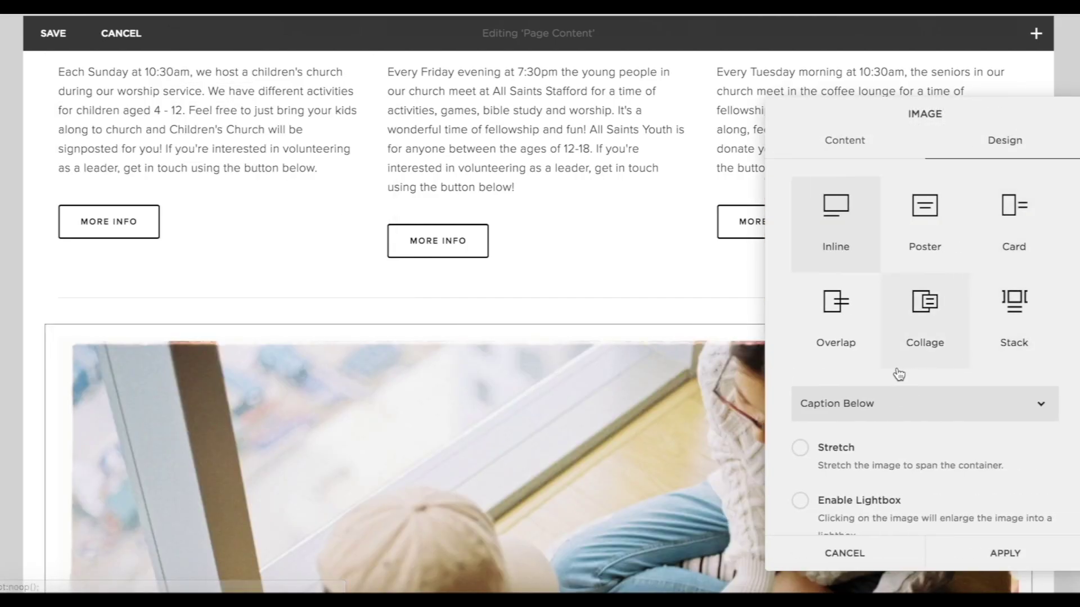
click(993, 550)
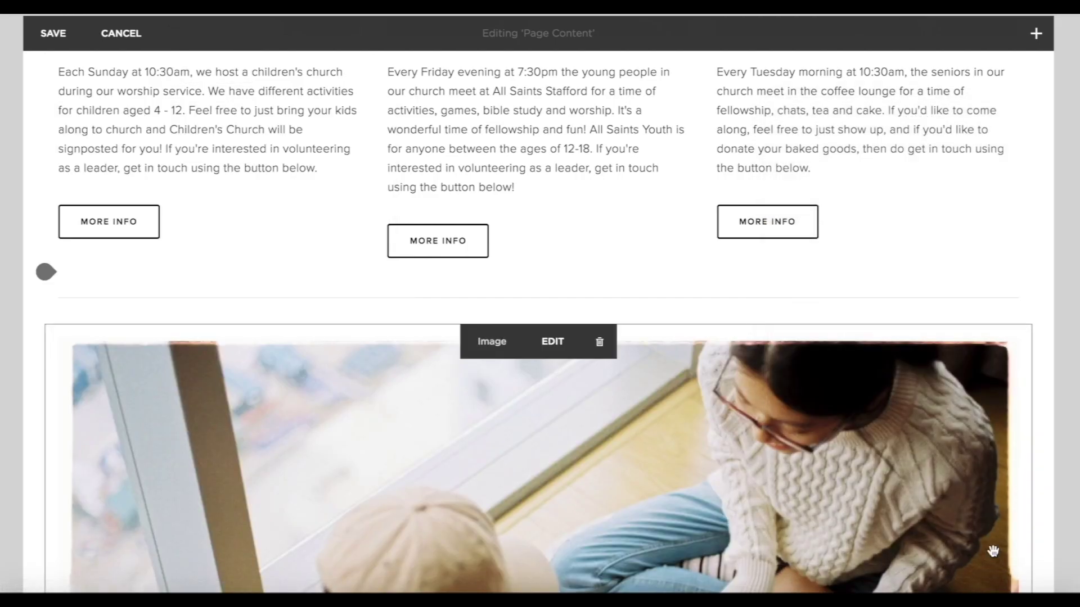
scroll(951, 342, down, 8)
scroll(951, 341, down, 1)
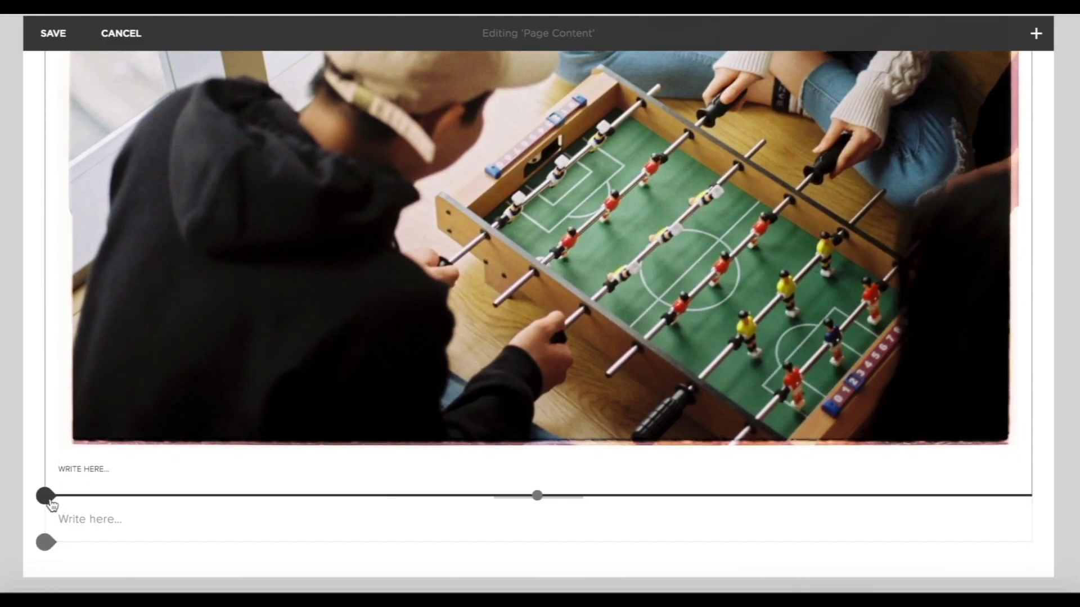
click(47, 497)
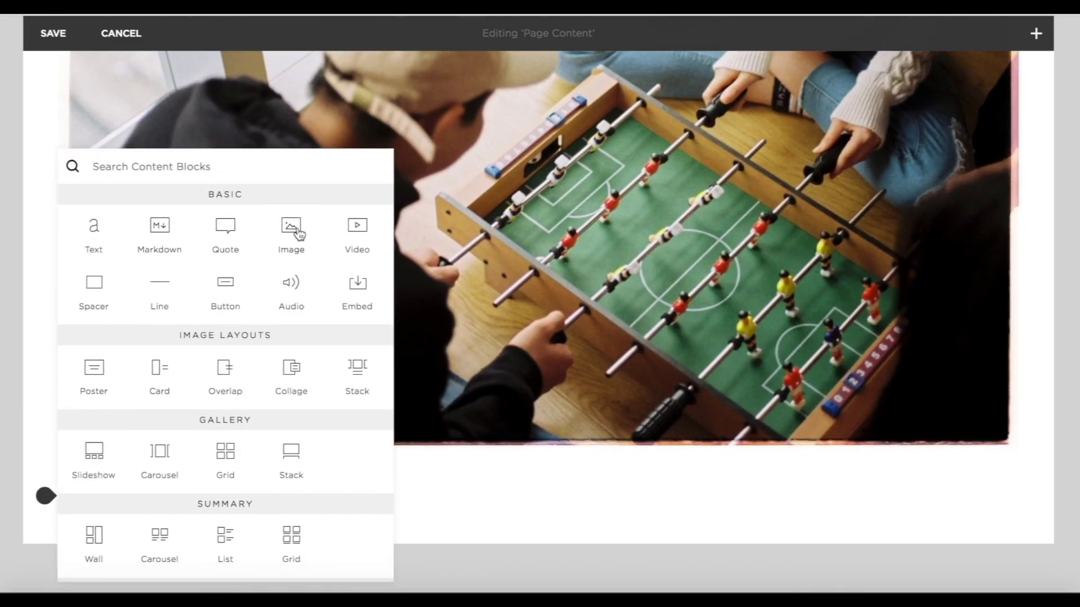
click(292, 230)
click(1013, 548)
scroll(688, 475, down, 8)
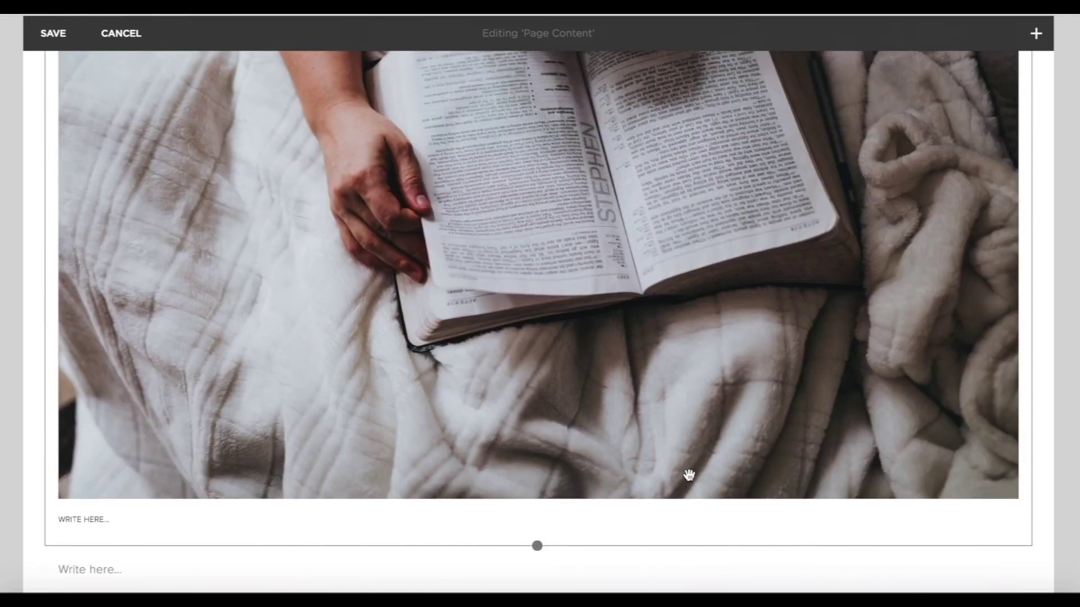
scroll(688, 475, down, 2)
Add the runners photo and drag it beside the Bible photo to complete the row.
click(45, 446)
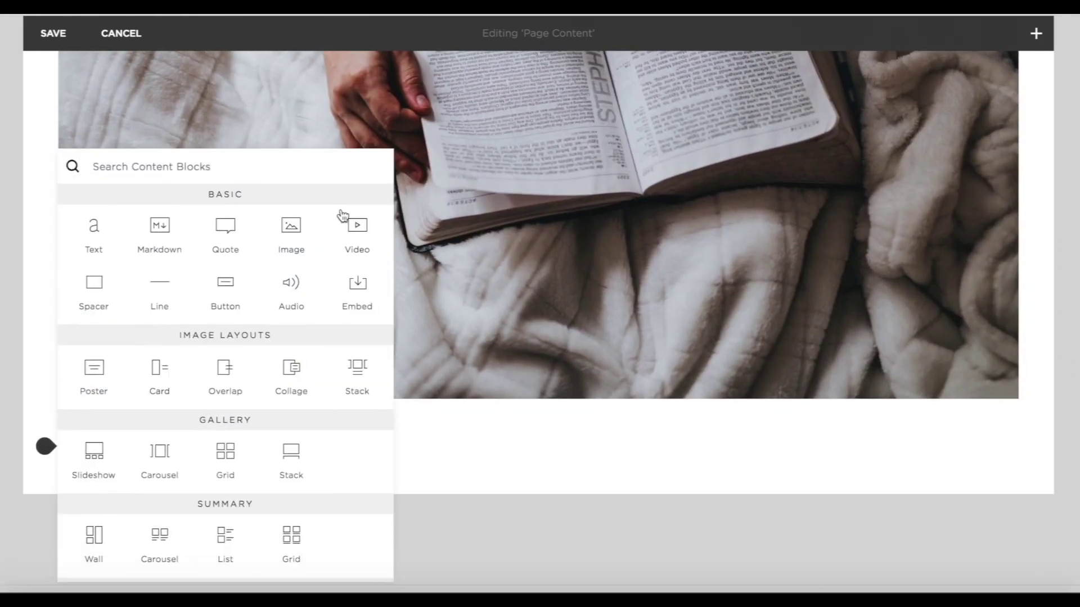
click(290, 231)
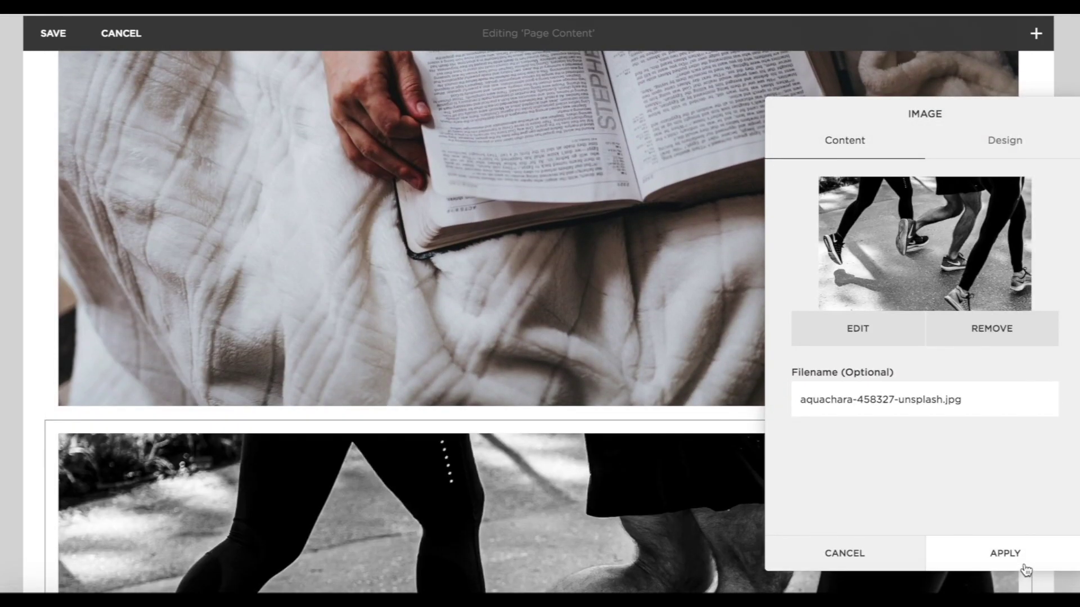
click(1021, 557)
scroll(933, 412, up, 5)
scroll(933, 412, up, 5)
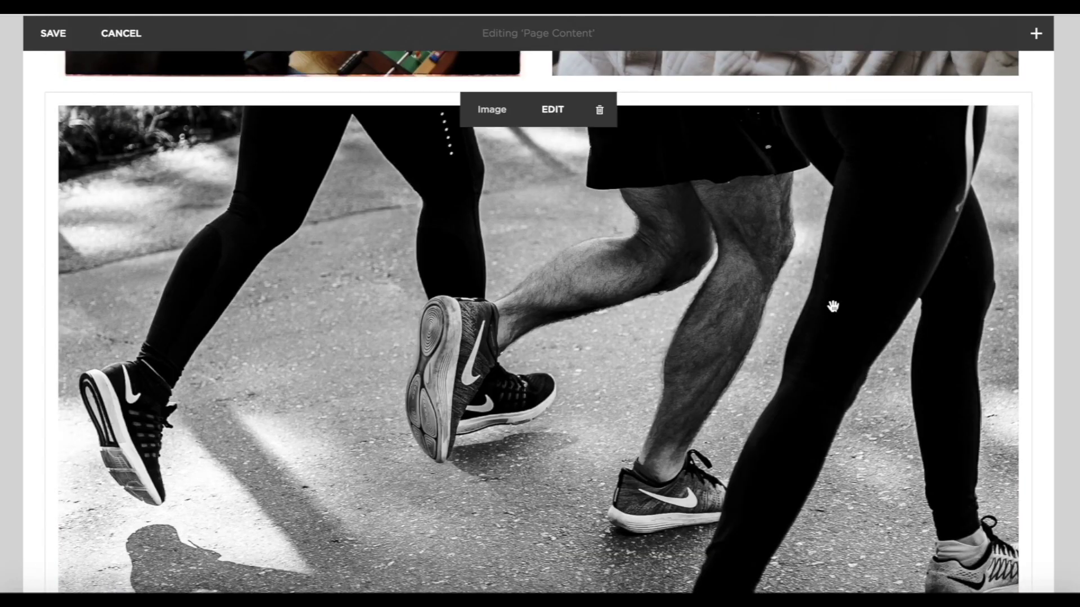
scroll(833, 306, up, 5)
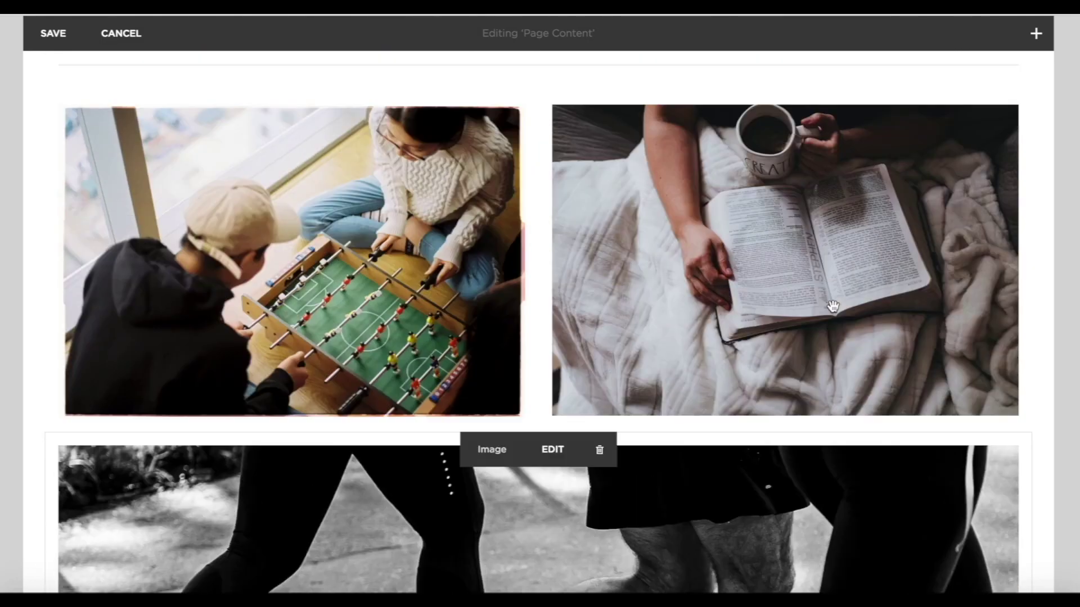
scroll(833, 307, up, 1)
drag(855, 538, 908, 351)
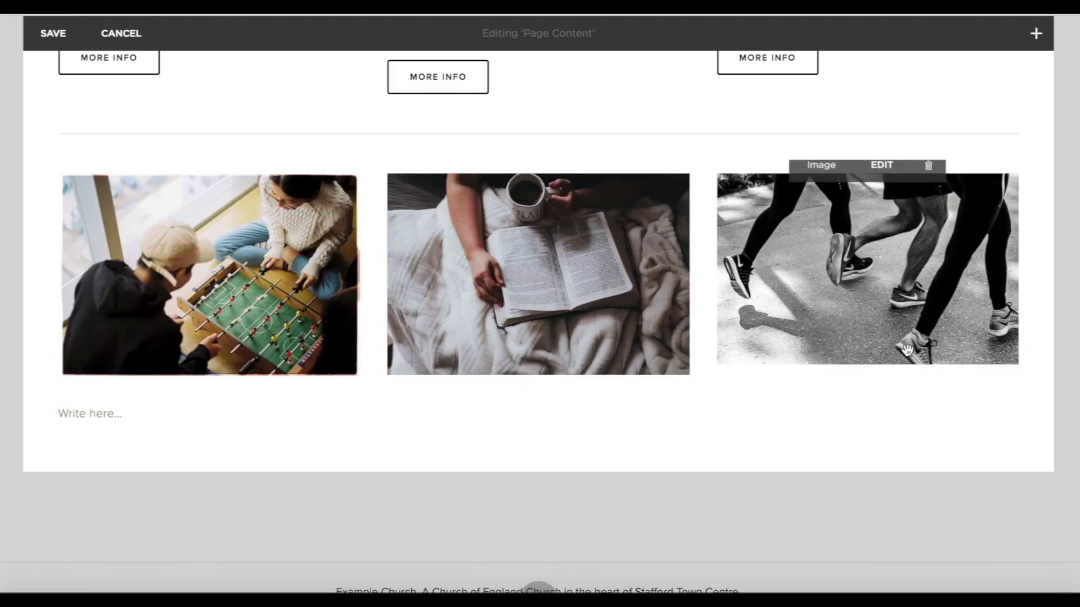
scroll(908, 351, up, 2)
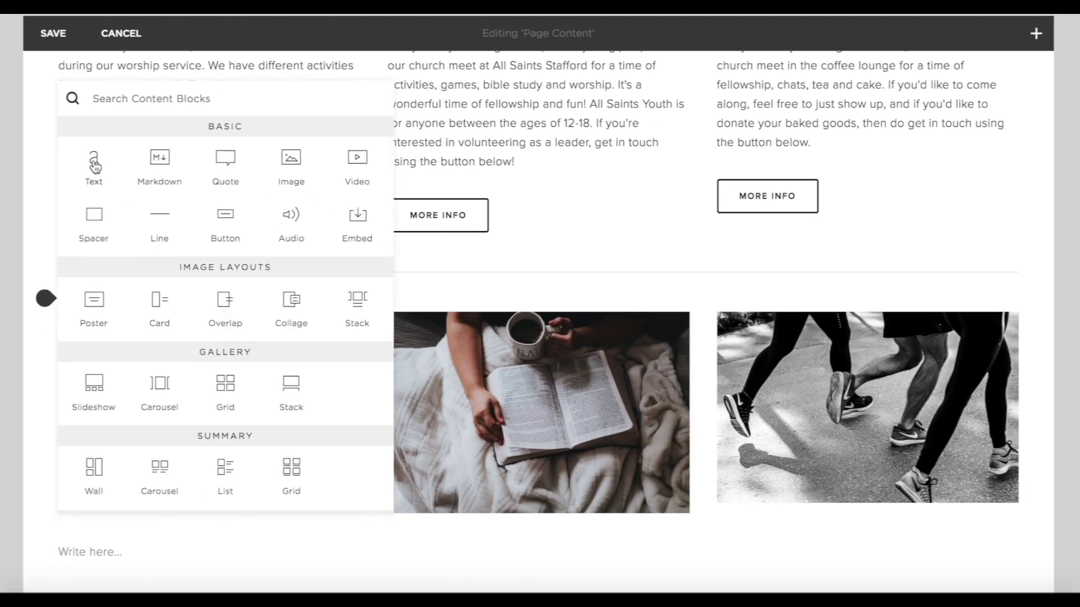
Title the foosball photo 'Beer, Board Games & Big Questions' as a heading.
click(94, 160)
click(97, 320)
text(Be)
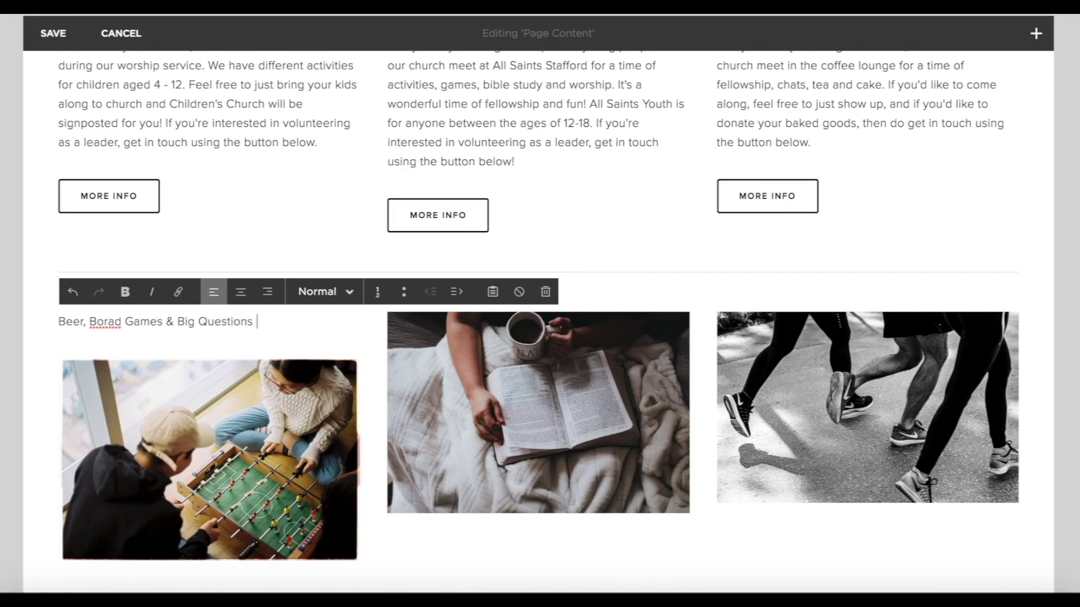
click(113, 326)
key(BackSpace)
key(BackSpace)
text(ar)
click(326, 292)
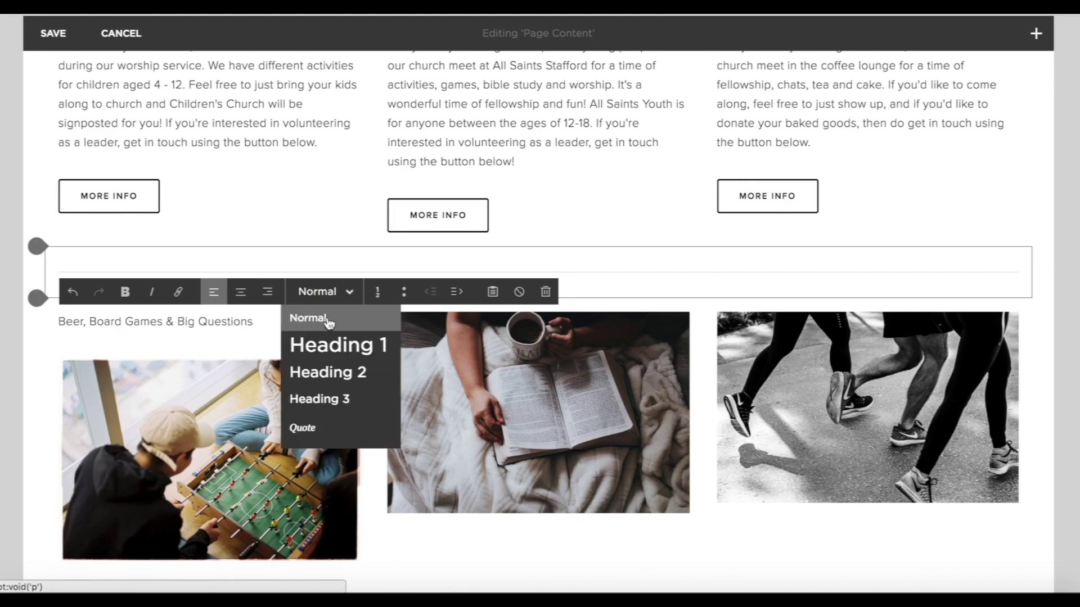
click(321, 399)
Add 'Bible Study' and 'Cool Runnings' headings above the middle and right photos.
click(374, 298)
click(422, 180)
text(Bible Study)
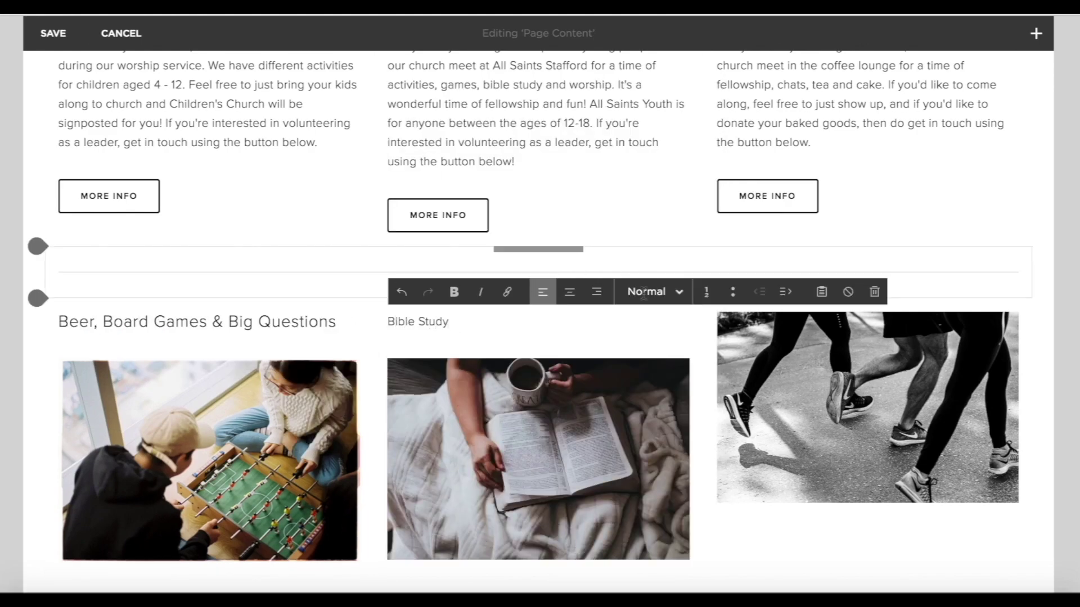
click(661, 291)
click(658, 399)
click(701, 296)
click(754, 163)
text(Cool R)
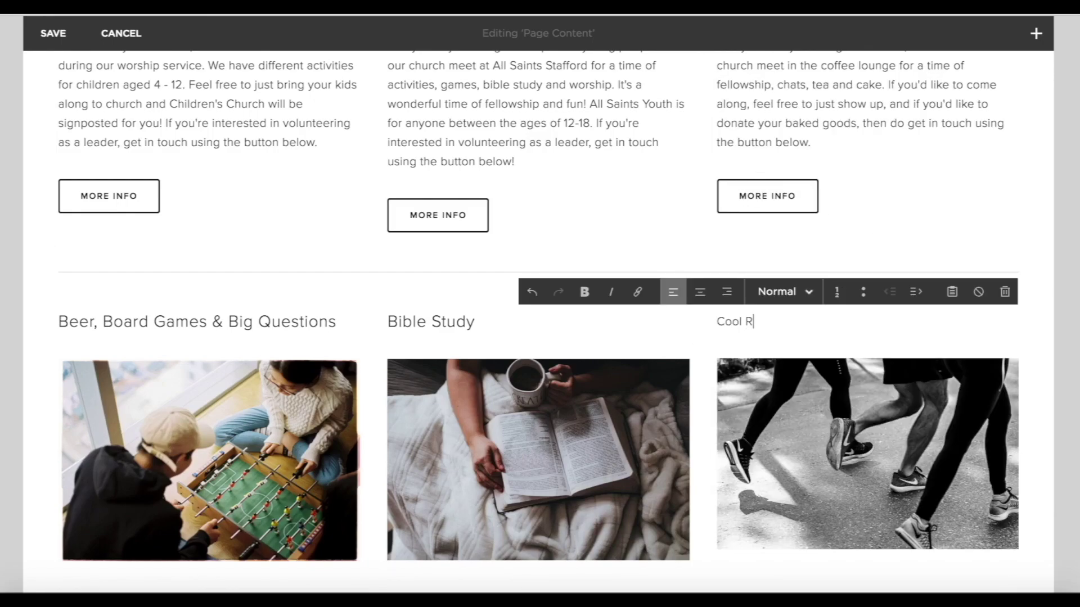
click(783, 292)
click(779, 399)
click(1072, 392)
Paste the Beer, Board Games and Bible Study descriptions under their photos.
scroll(1071, 391, down, 4)
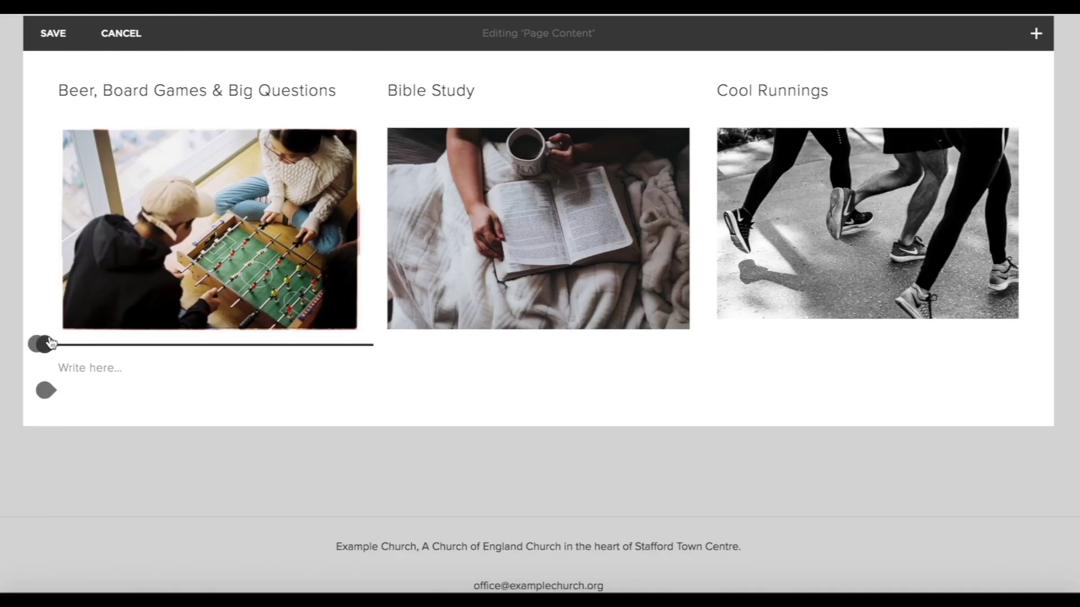
click(46, 344)
click(95, 209)
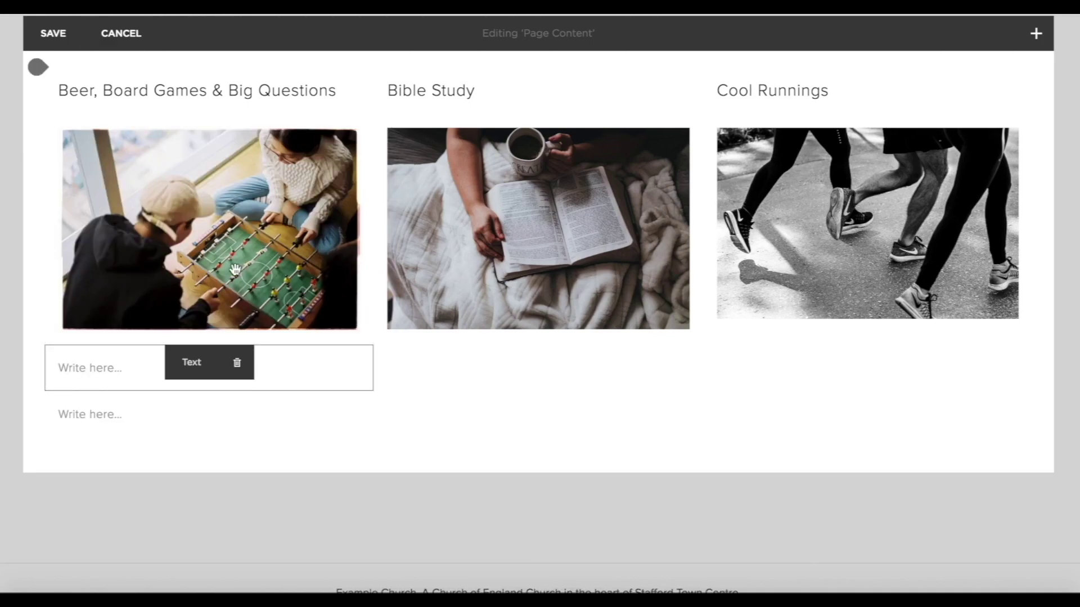
click(90, 372)
text(It is what it says on the tin really! If you're up for an evening of beer (or soft drinks), board games, and getting stuck into some meaty topics about faith and life, then come along to our Beer, Board Games & Big Questions nights.  Where? Old Lion Pub, ST23 4RR When? Friday Evenings, 7:30 - 9:30pm (if you've got kids in the youth group, people usually come after dropping them off and leave when it's time to pick them up!)  Need a lift? Get in touch and we'll try to sort you out.)
scroll(301, 441, down, 1)
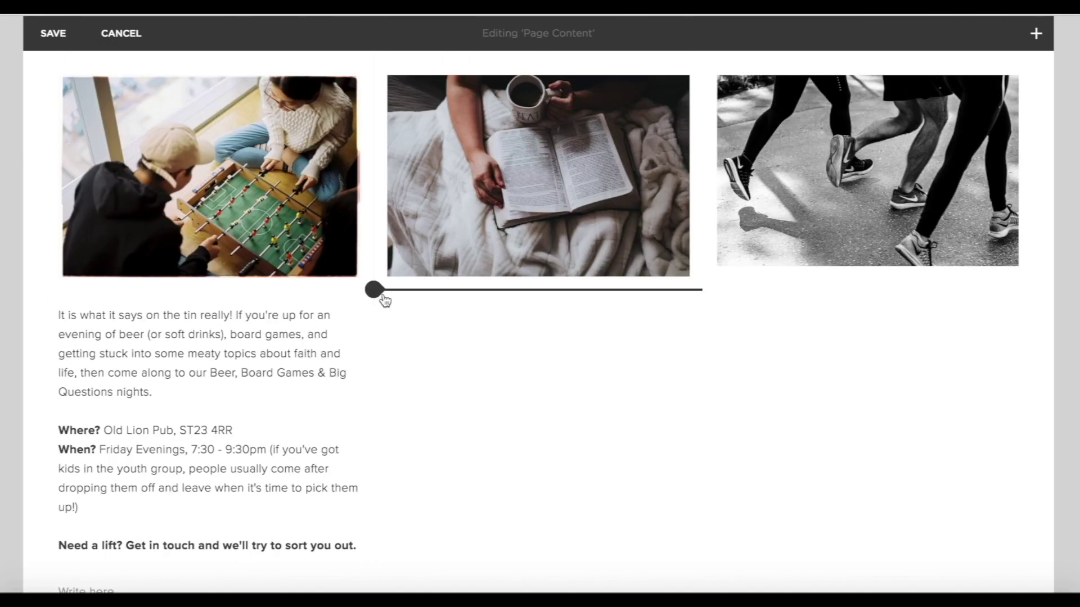
click(374, 291)
click(427, 150)
text(Every Tuesday at 7:30pm, we meet at All Saints Church to study the bible together. Feel free to just show up! If you come a little earlier at 7pm, we have refreshments available and you can get to know people a bit before we sit down and get stuck into the scriptures together.)
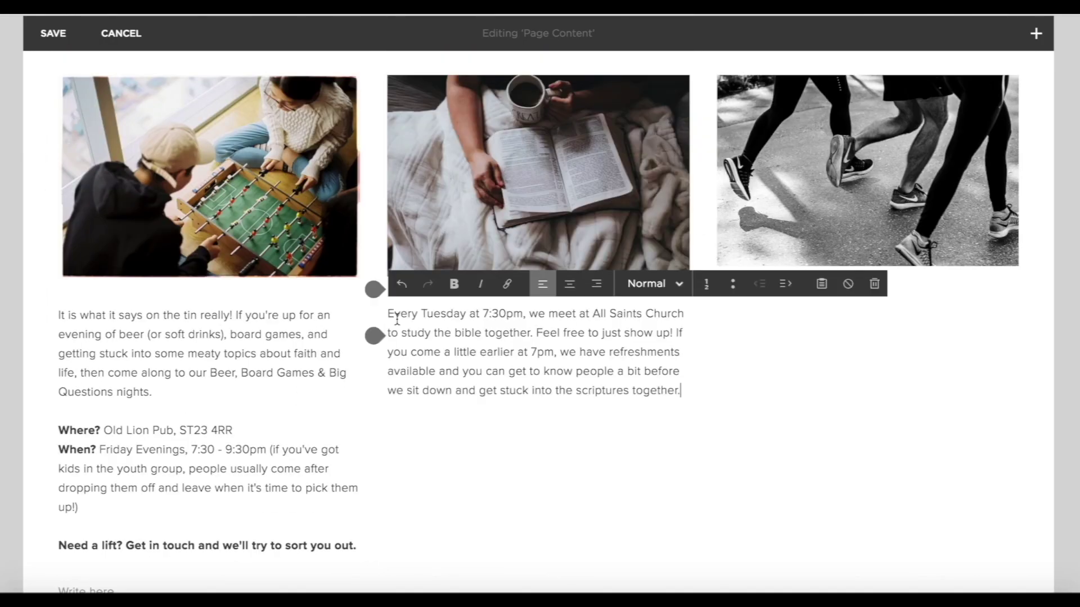
Paste the Cool Runnings description under the running photo.
click(704, 292)
click(762, 151)
click(731, 314)
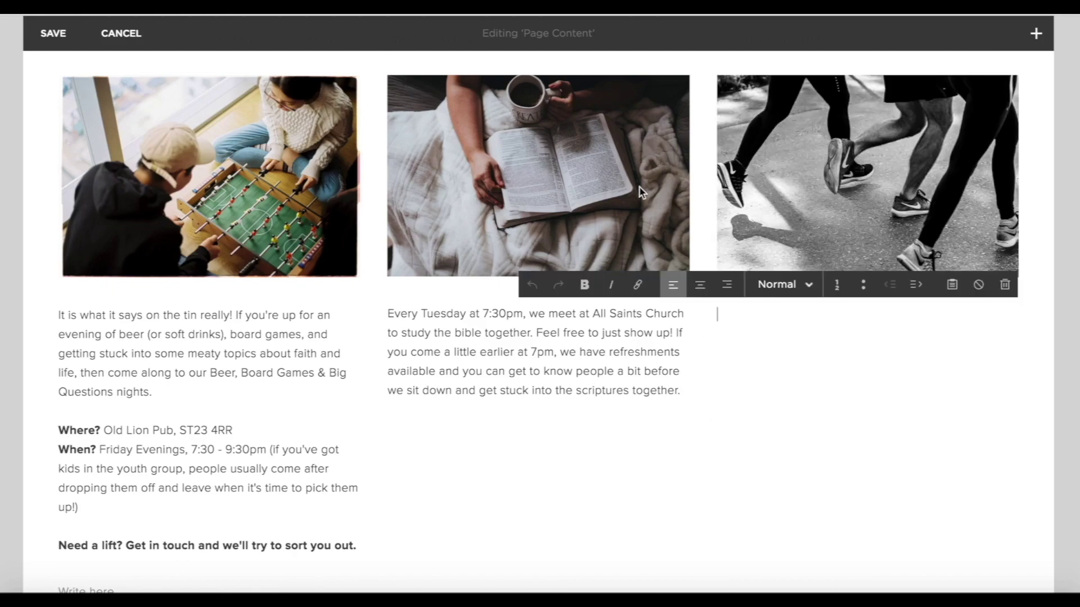
text(Cool runnings is our fitness group! We're definitely not professional athletes, just understand that being physically active is not only great for our body, but also for our mind and for our relationships with ourselves and with others because of those feel-good endorphins!  Whether you've ran before or not, you are definitely welcome to join us! We do the park run (a 5K run), at Stafford Park at 9am on Saturday mornings. It's a great way to start the weekend (and no, you don't have to run the whole way around the route! Walking is definitely allowed)  Get in touch if you want any more information on our Cool Runnings group.)
scroll(744, 313, down, 2)
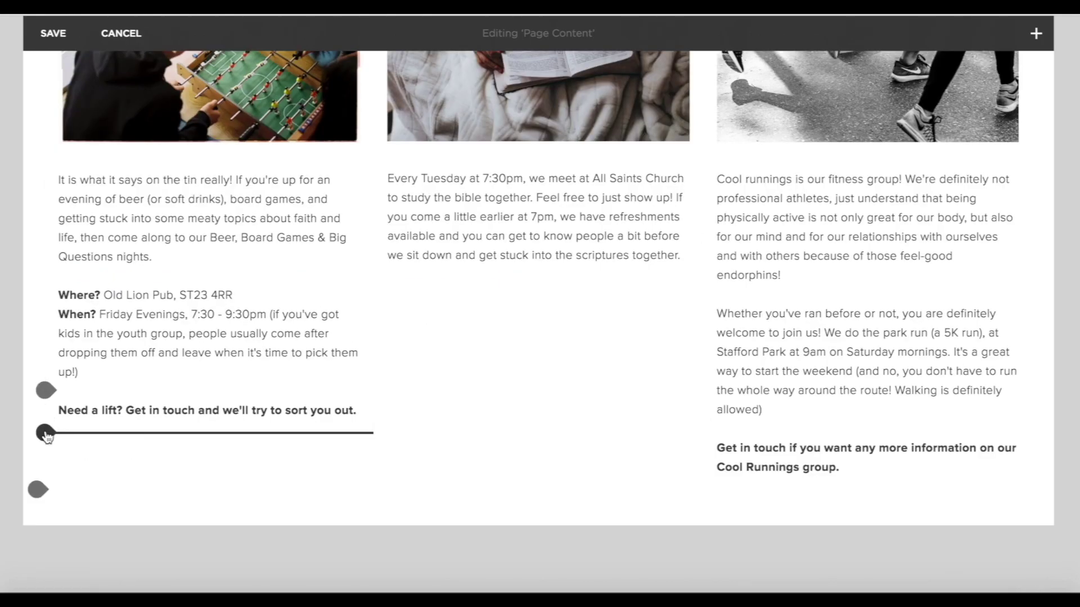
click(45, 433)
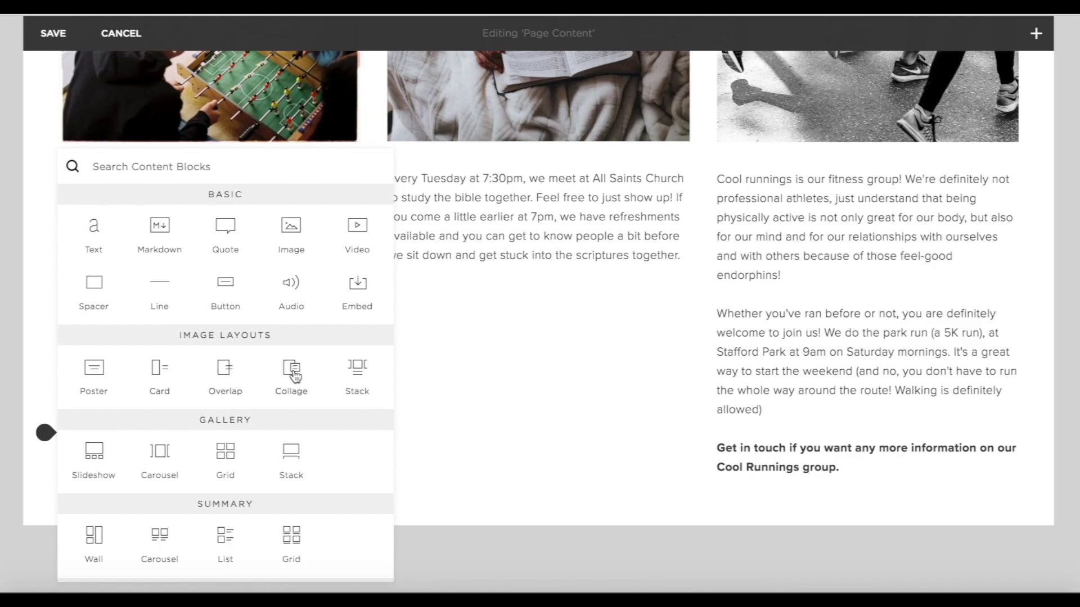
Add a small, left-aligned 'more info' button linked to Contact Us under the left description.
click(224, 295)
drag(453, 357, 392, 358)
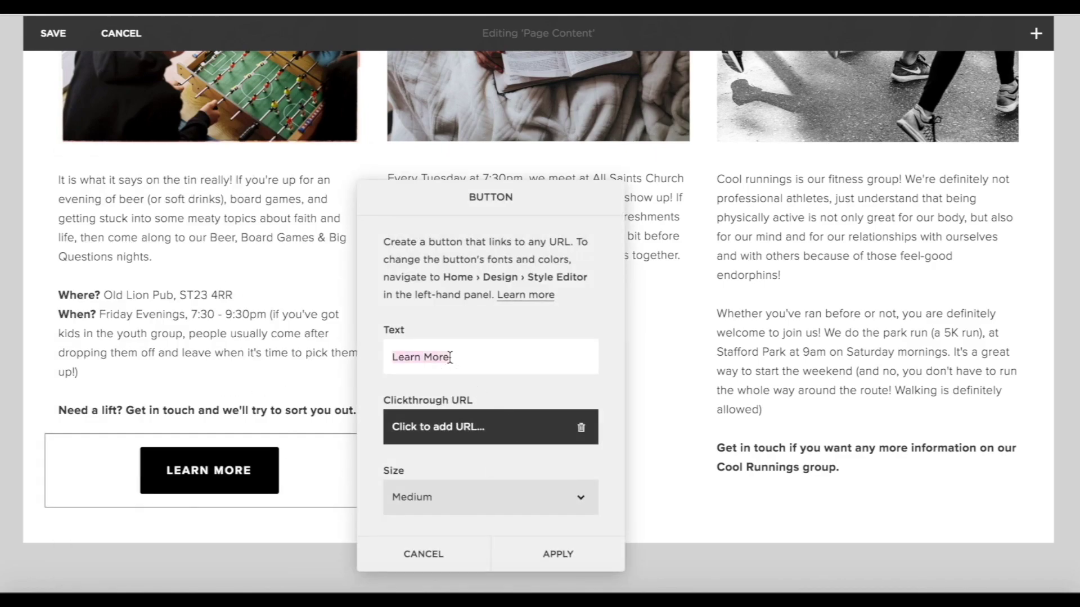
text(more)
text( info)
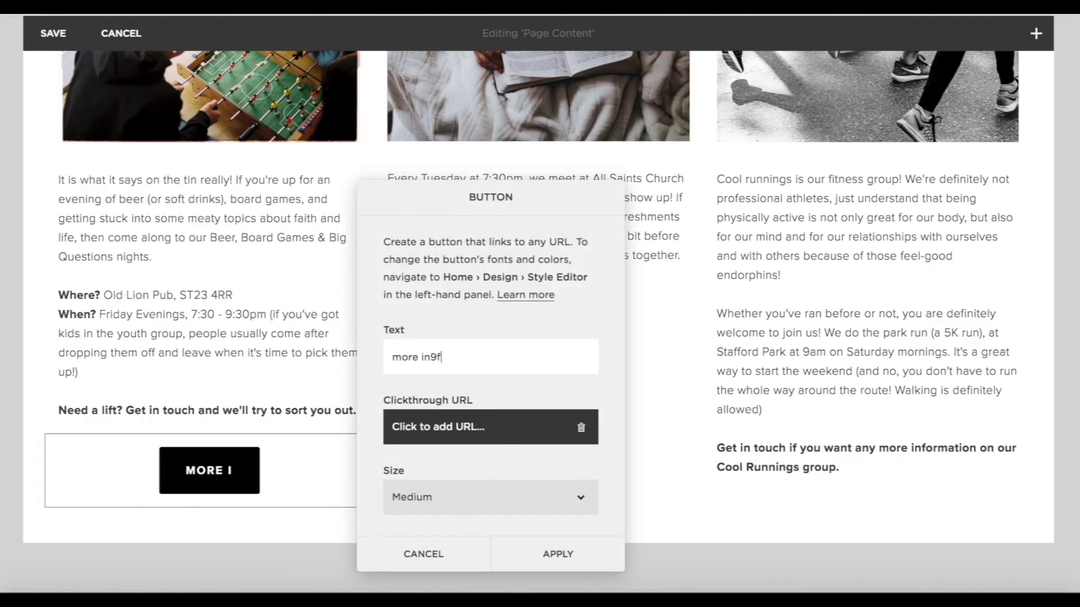
click(526, 421)
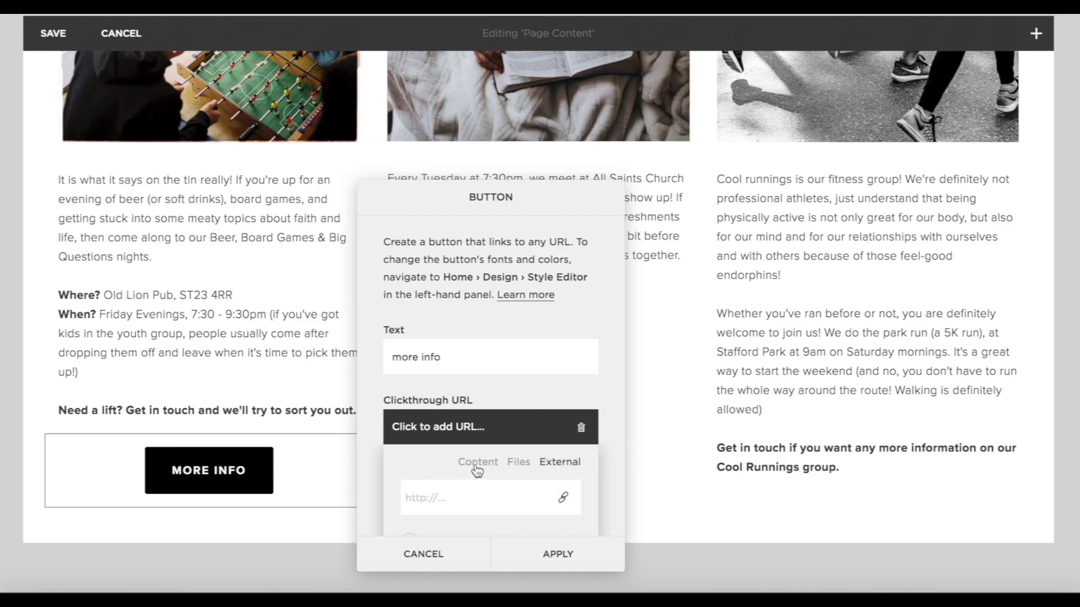
click(477, 462)
scroll(476, 465, down, 5)
click(434, 426)
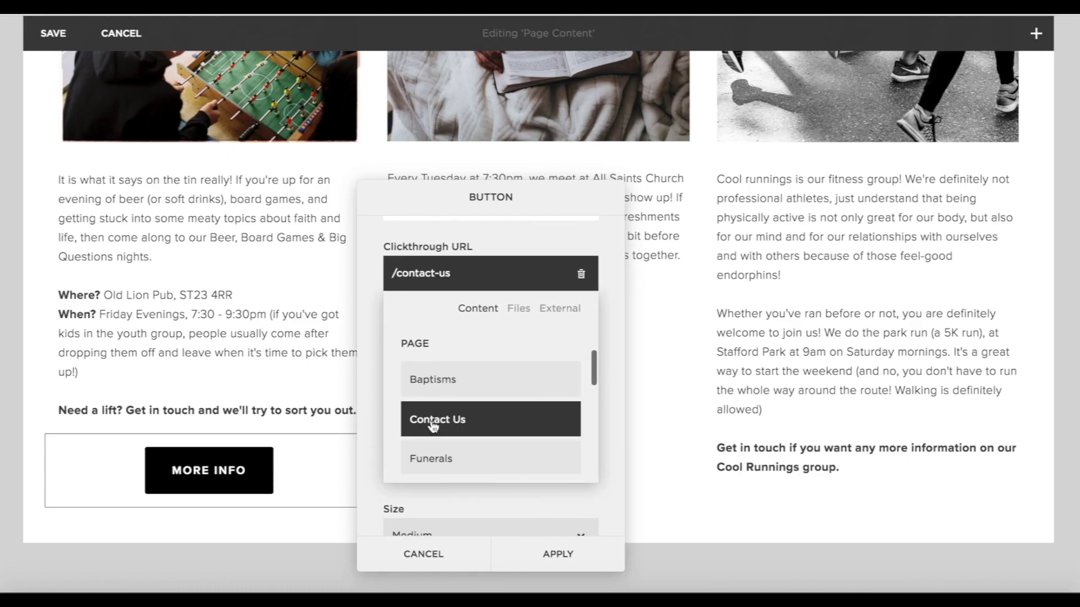
click(497, 526)
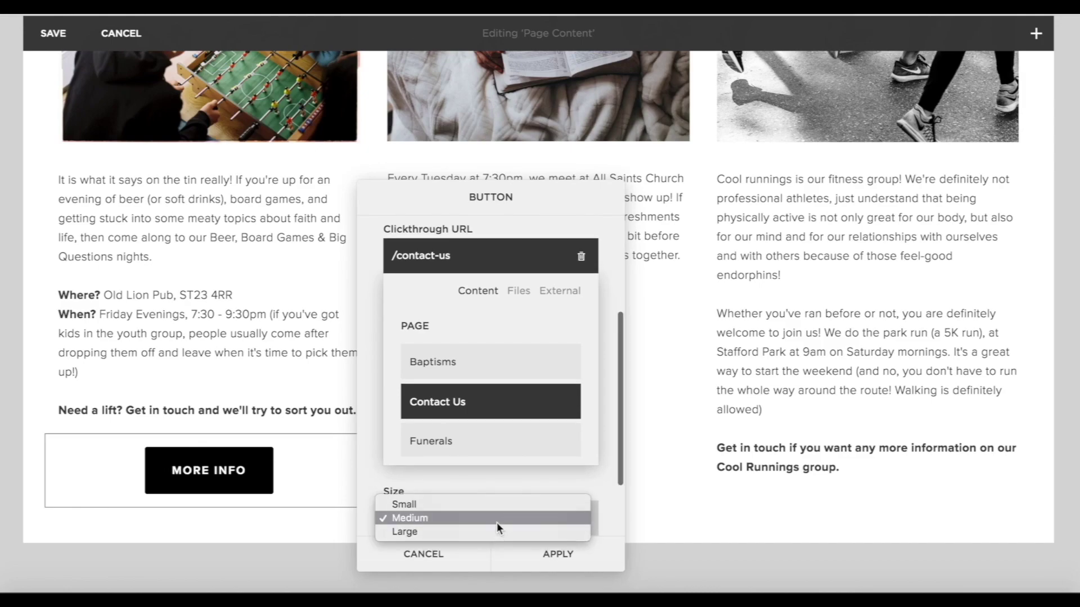
click(481, 509)
scroll(507, 465, down, 3)
click(483, 500)
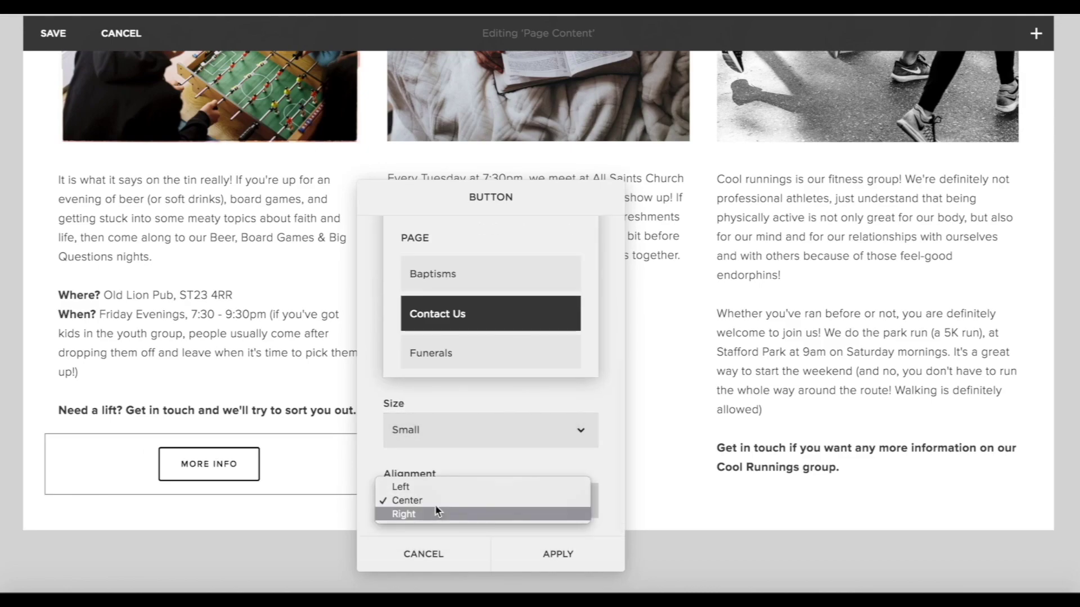
click(439, 485)
click(554, 552)
Add a matching small, left-aligned 'more info' button linked to Contact Us under the Bible Study text.
click(373, 278)
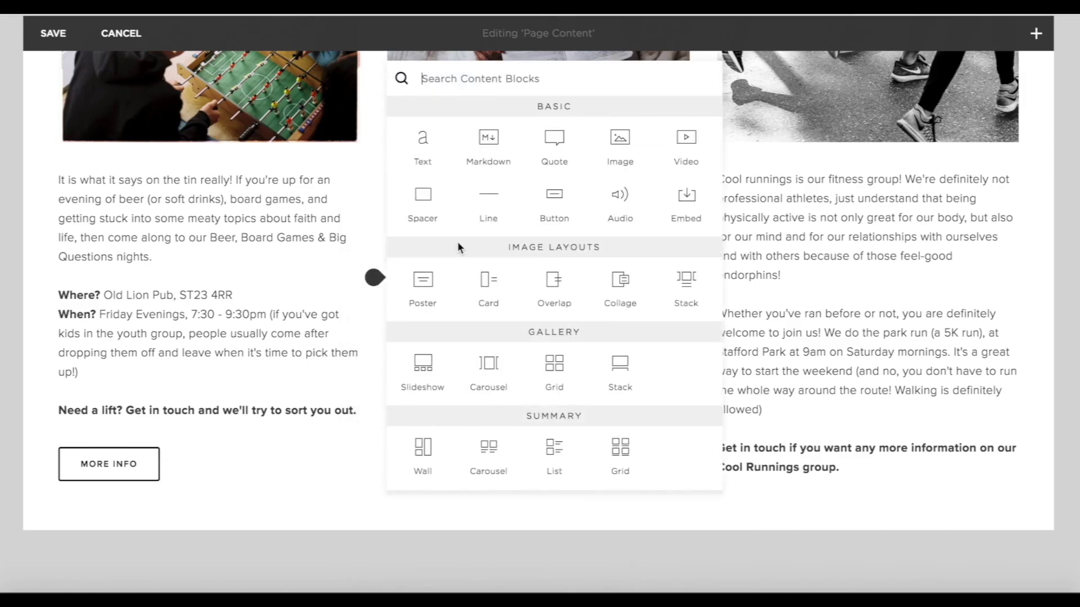
click(555, 209)
triple_click(757, 358)
text(more info)
click(787, 426)
click(806, 463)
scroll(810, 464, down, 4)
click(815, 367)
click(810, 506)
click(787, 493)
click(776, 501)
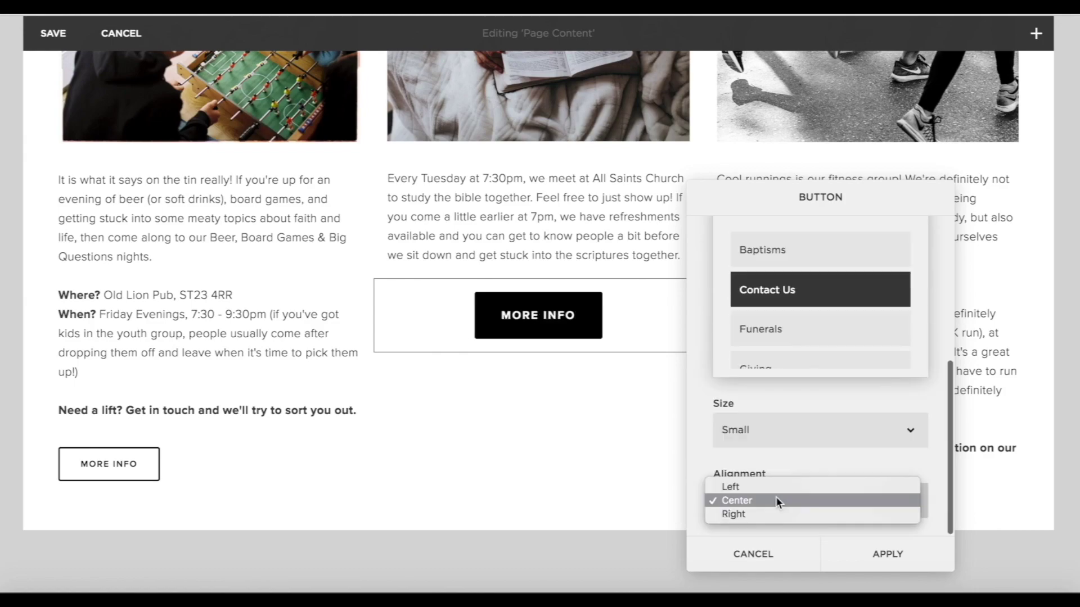
click(765, 487)
click(884, 554)
click(703, 490)
Add a small 'more info' button linked to the contact page under Cool Runnings, then save the page.
click(889, 306)
text(more info)
click(923, 426)
click(938, 462)
scroll(935, 427, down, 5)
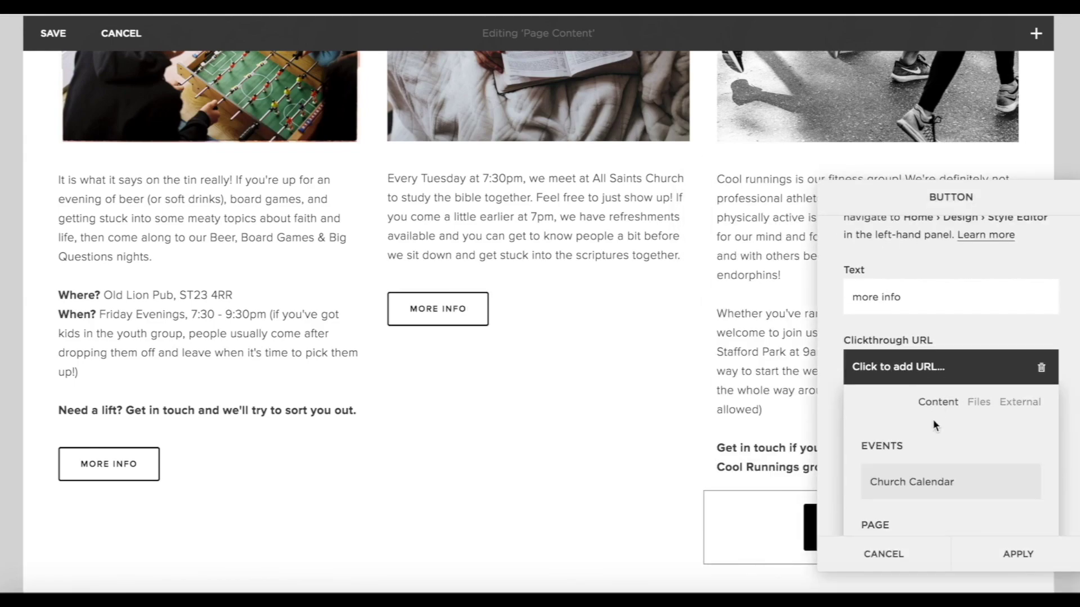
click(956, 483)
scroll(991, 509, down, 10)
click(919, 427)
click(914, 415)
click(1020, 556)
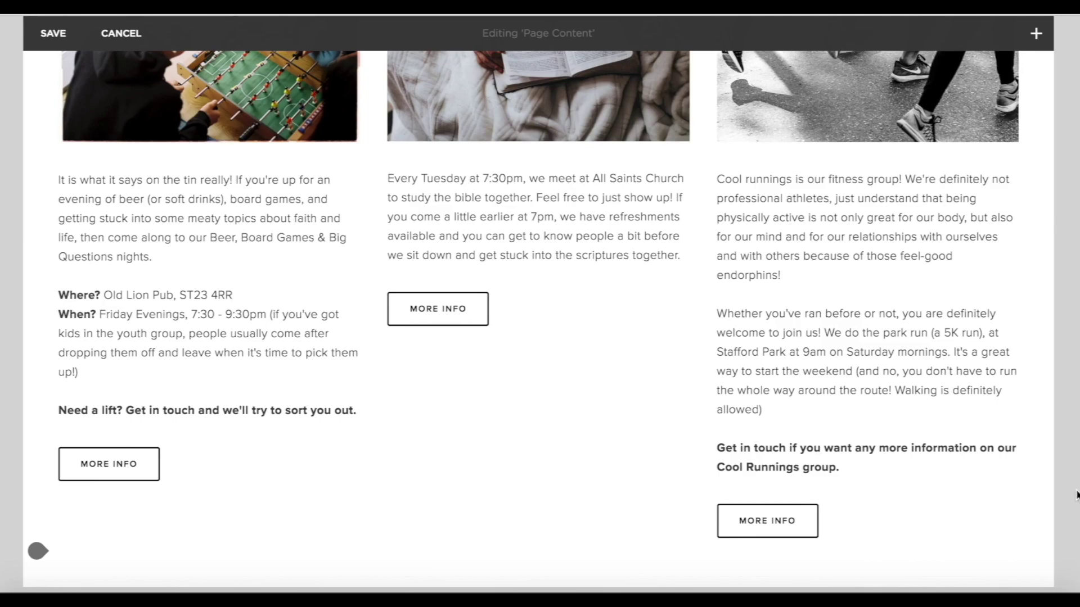
scroll(34, 552, up, 4)
click(42, 35)
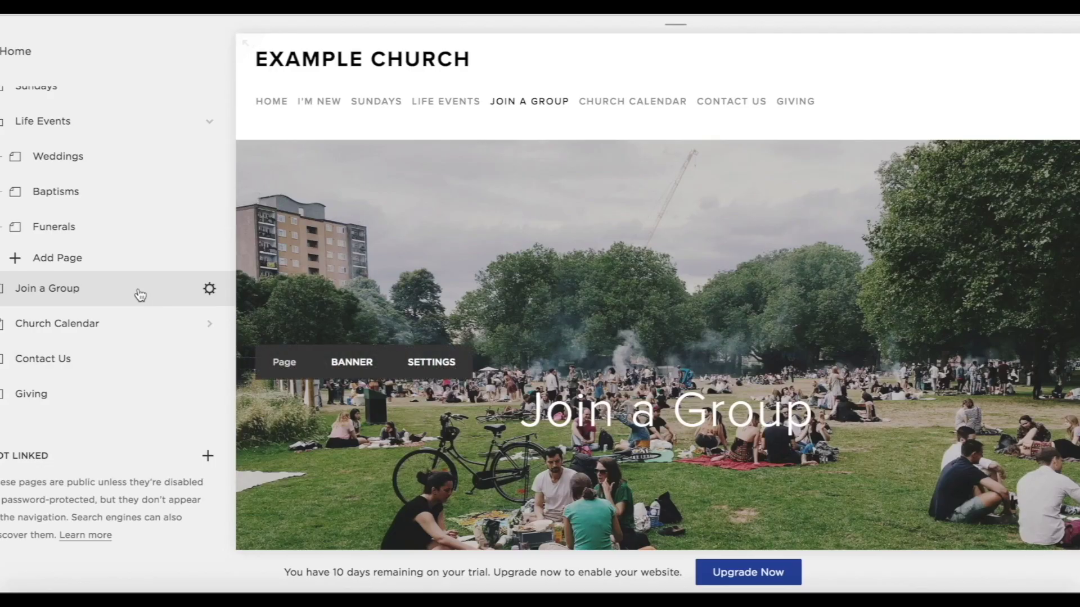
Open the empty Church Calendar page and give it a banner photo of a calendar tablet.
click(67, 329)
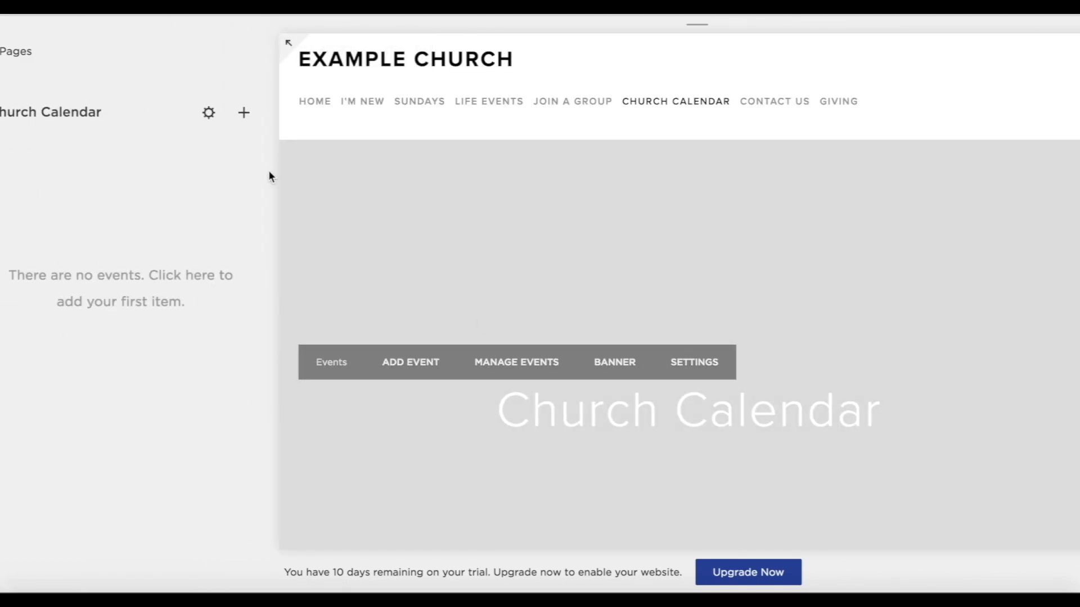
scroll(592, 275, down, 5)
scroll(592, 275, up, 5)
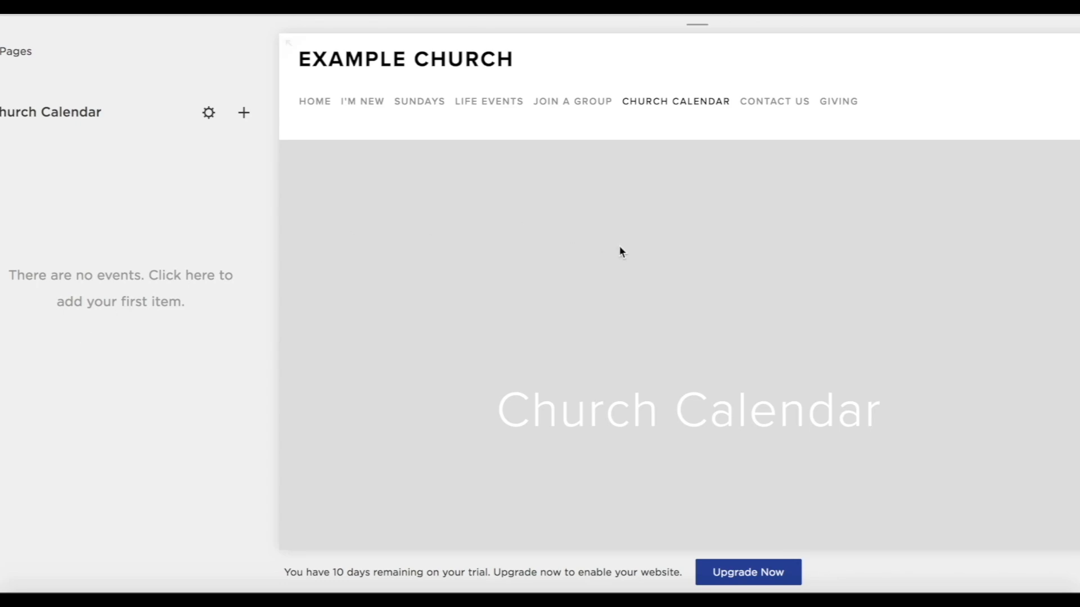
scroll(642, 267, down, 4)
scroll(642, 268, up, 3)
mouse_move(642, 268)
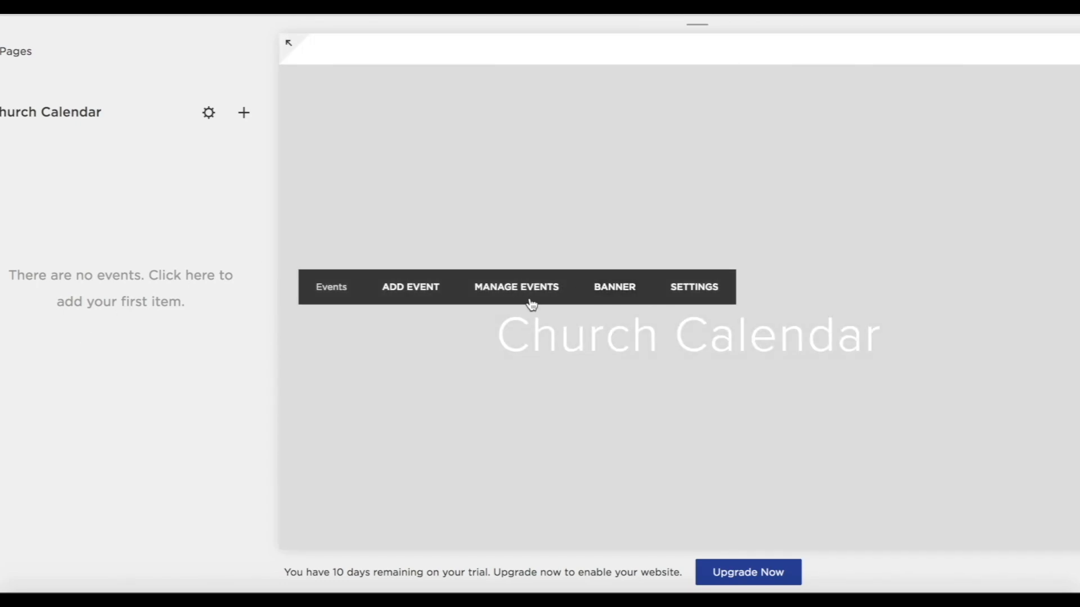
click(619, 293)
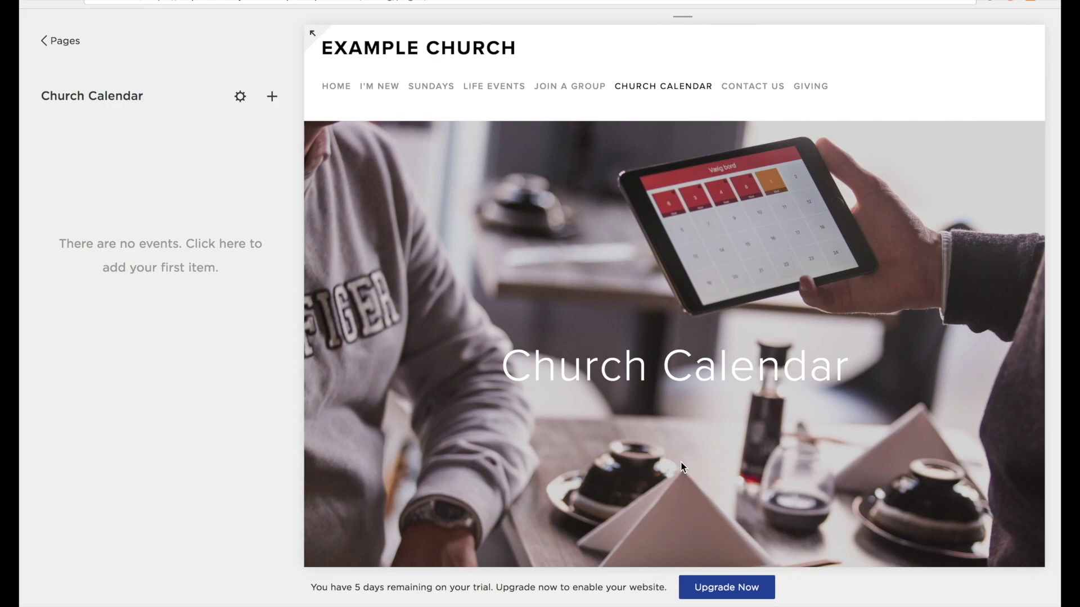
Create a new event titled 'Ignite | Worship Night' and paste in its description.
click(272, 97)
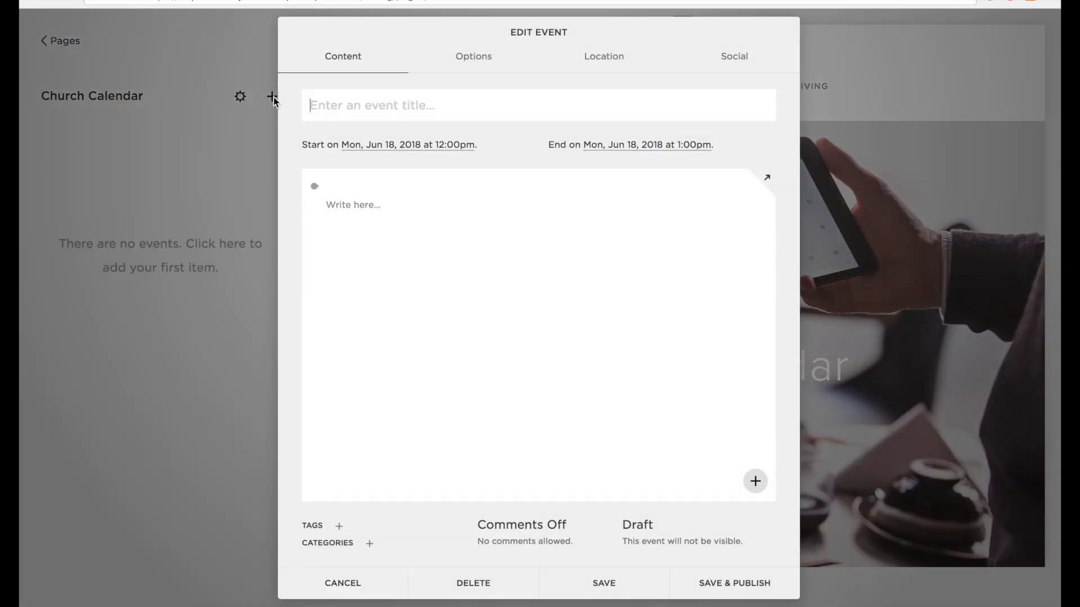
click(370, 100)
text(Ignite | Worship Night)
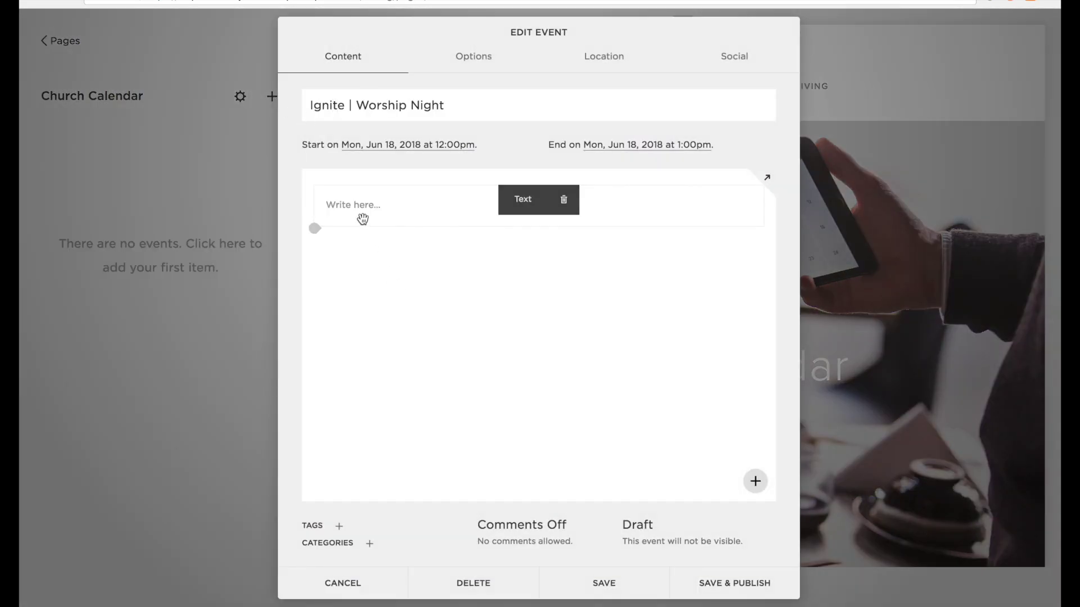
click(357, 205)
text(Ignite is our monthly worship night at All Saints Stafford. It's a time where we gather together to for an intentional time of worship and prayer. All ages are welcome (there will be flags and percussion instruments for children if they want to get involved!))
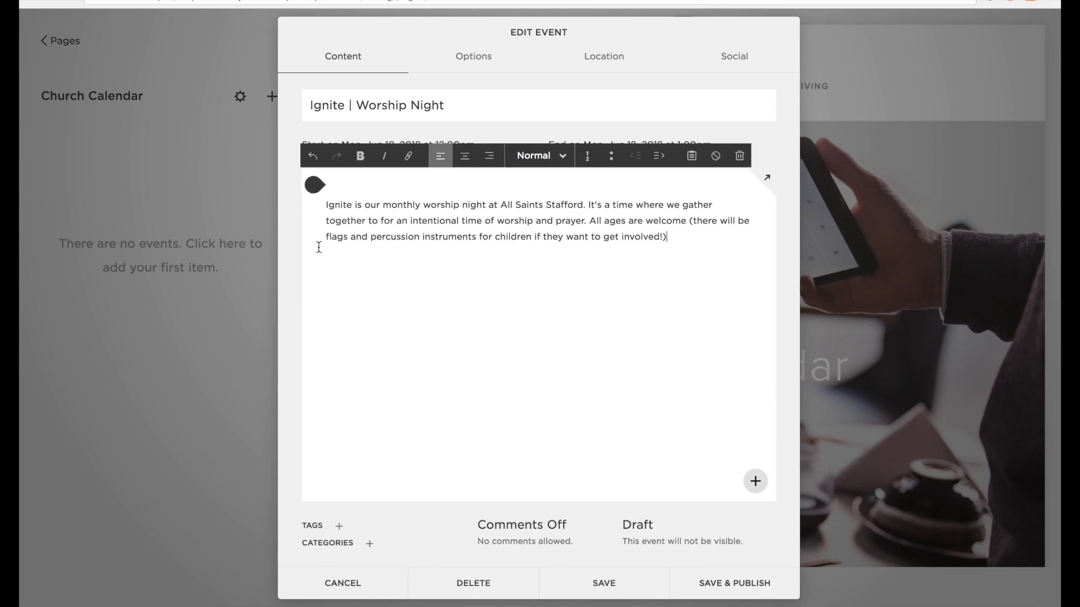
Give the Ignite event a band thumbnail photo, a pasted excerpt and a custom event URL.
click(480, 61)
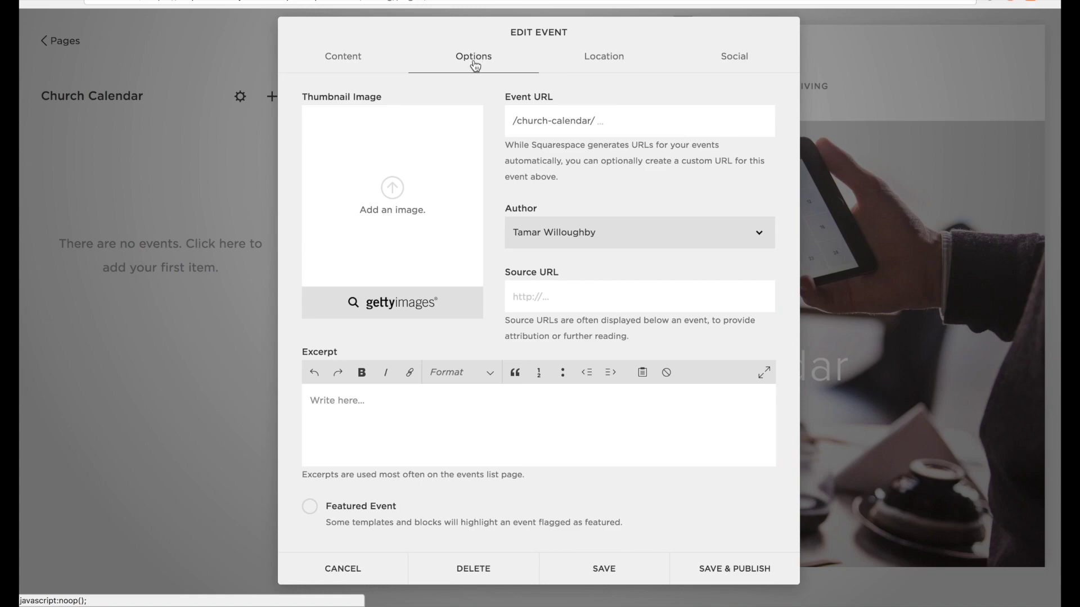
click(397, 192)
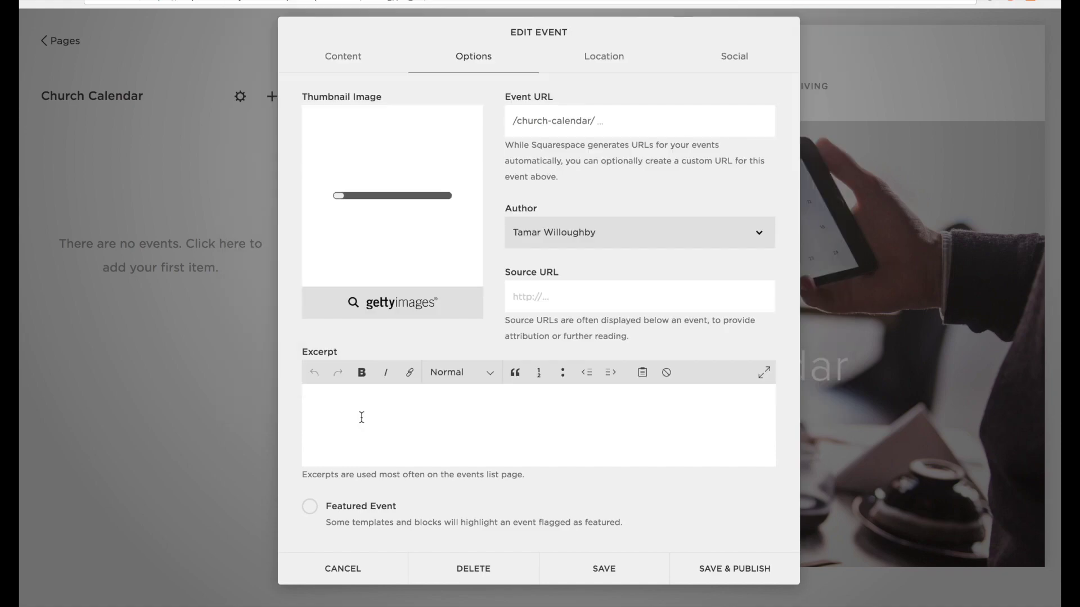
click(343, 53)
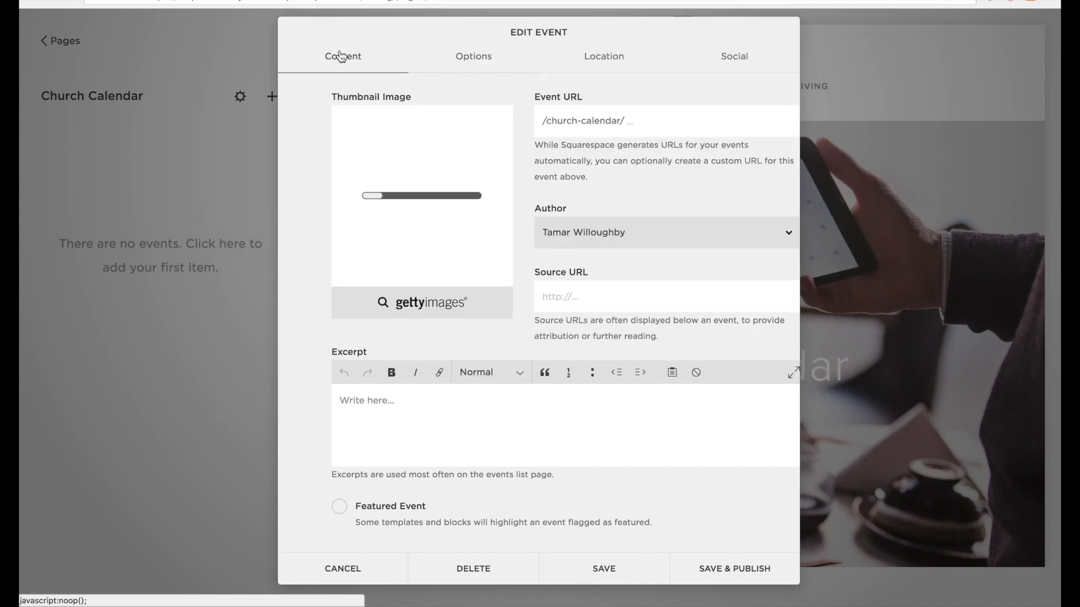
click(474, 67)
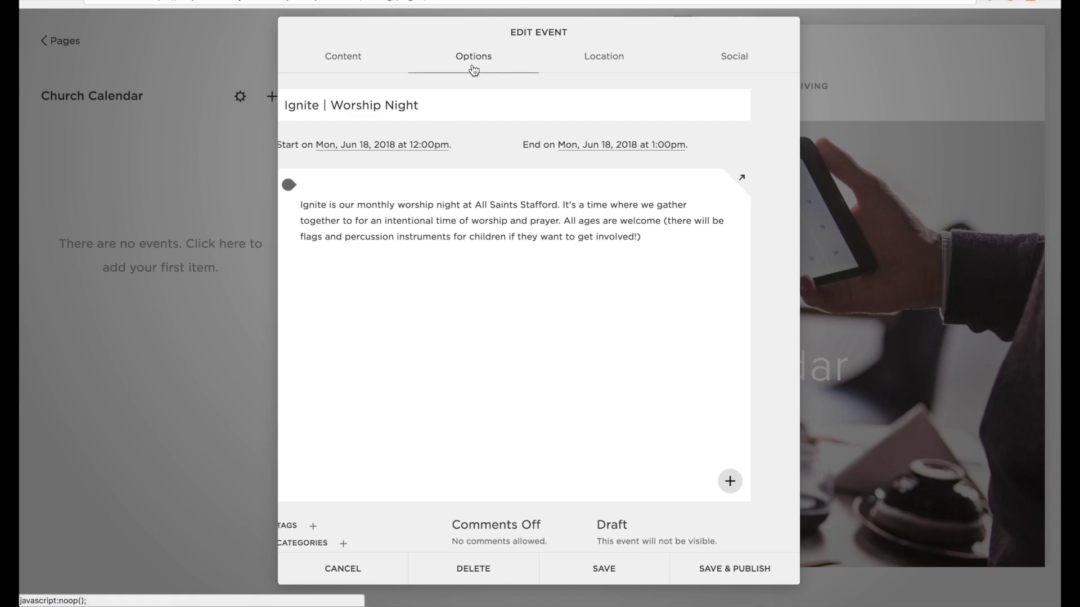
click(353, 415)
text(Ignite is our monthly worship night at All Saints Stafford. It's a time where we gather together to for an intentional time of worship and prayer. All ages are welcome (there will be flags and percussion instruments for children if they want to get involved!))
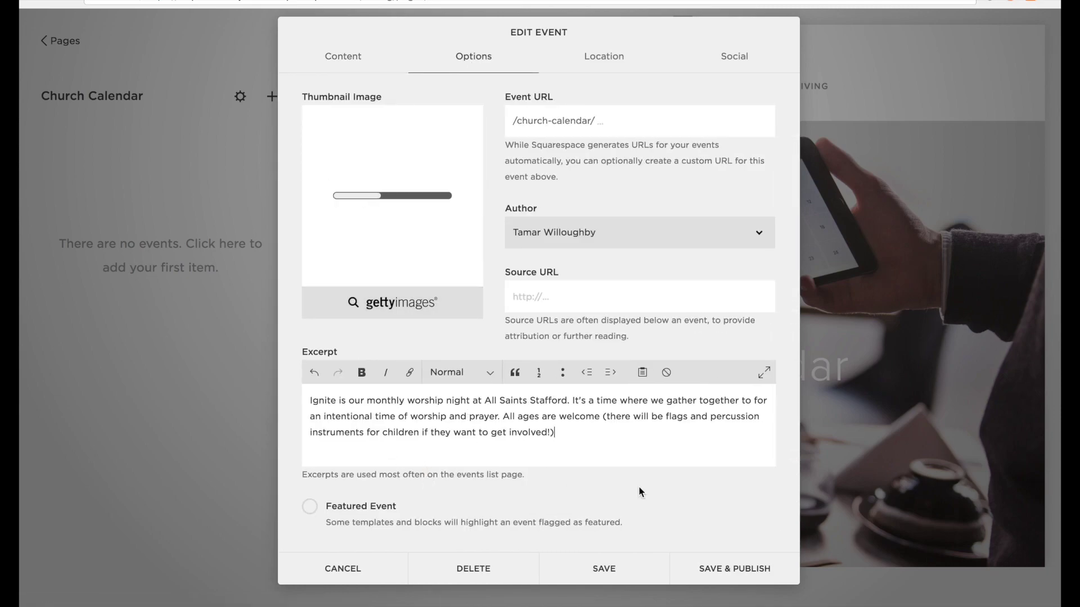
click(612, 128)
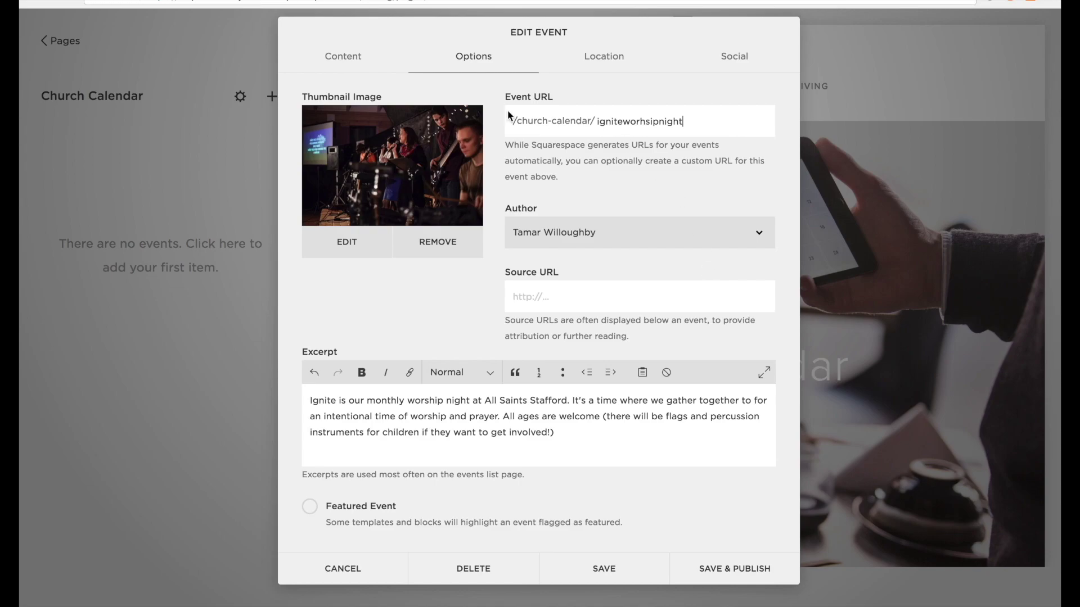
click(349, 58)
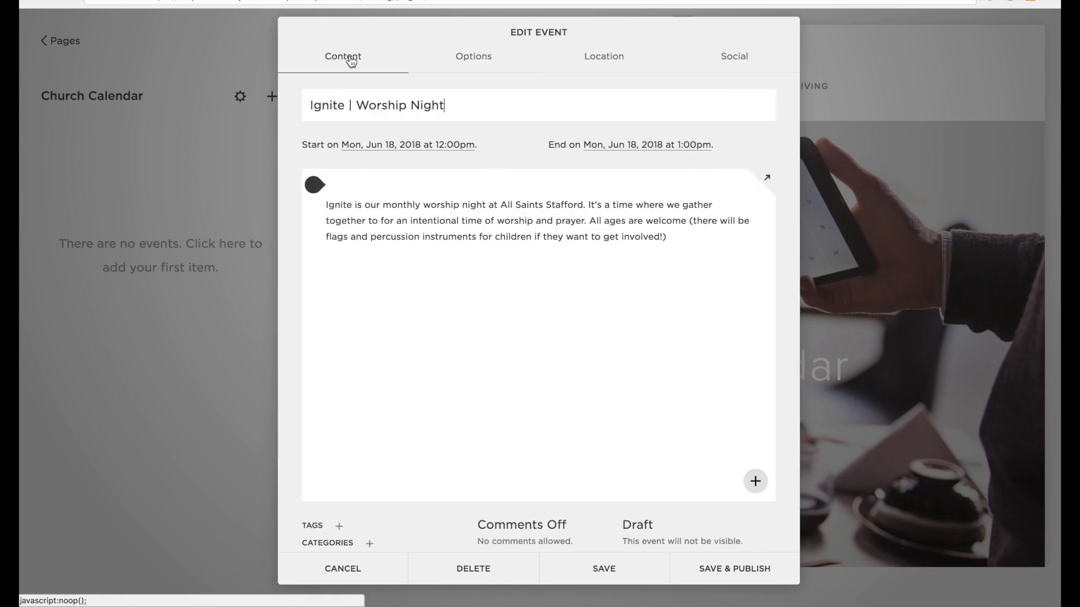
Schedule the Ignite event for Sunday, June 24, 2018, from 7:30pm to 9:30pm.
click(394, 148)
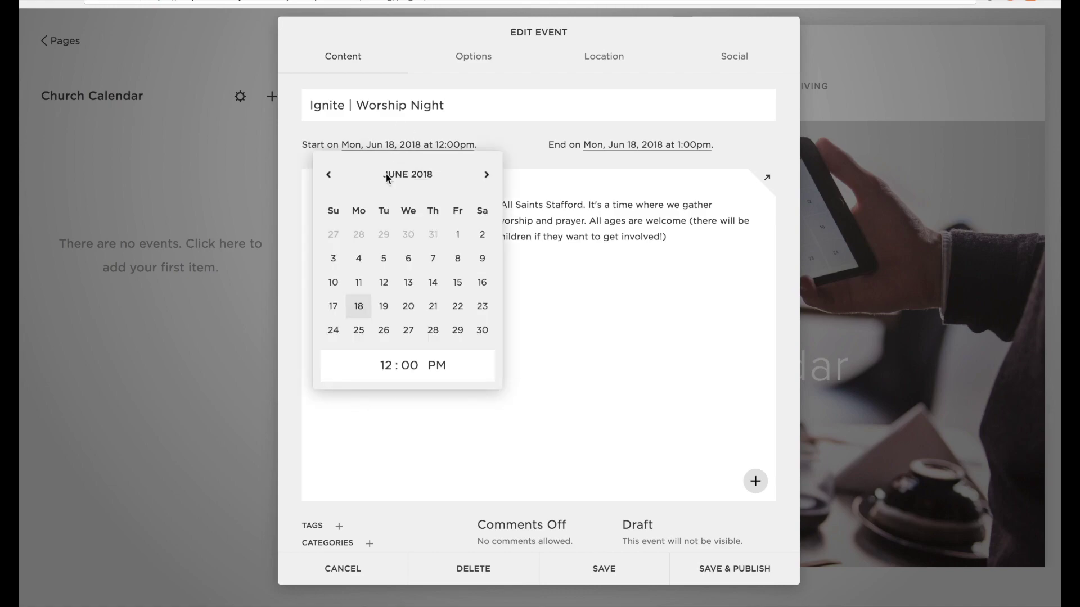
click(336, 332)
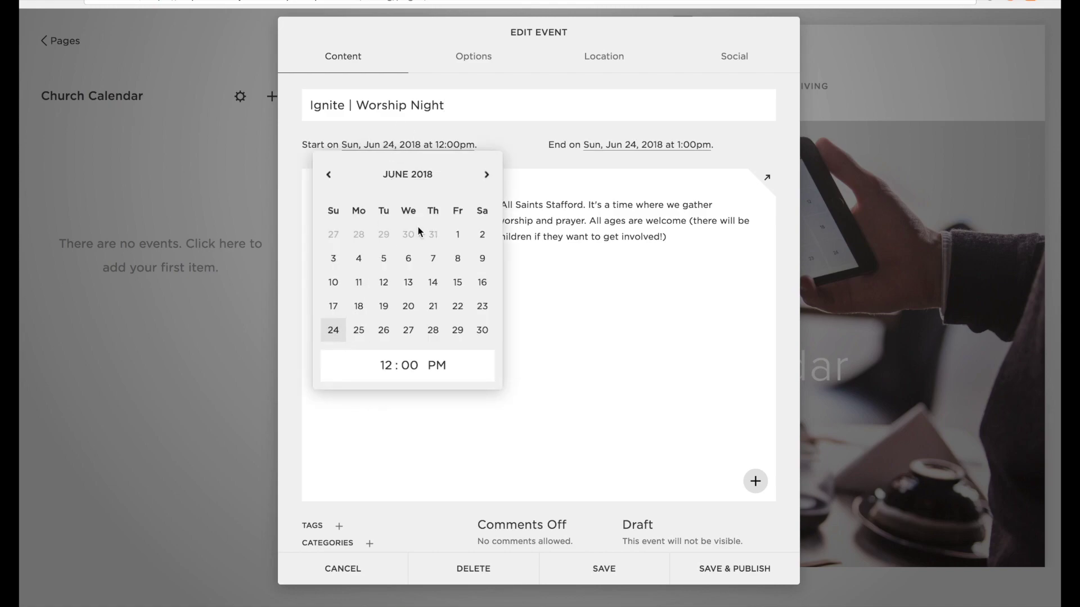
click(409, 364)
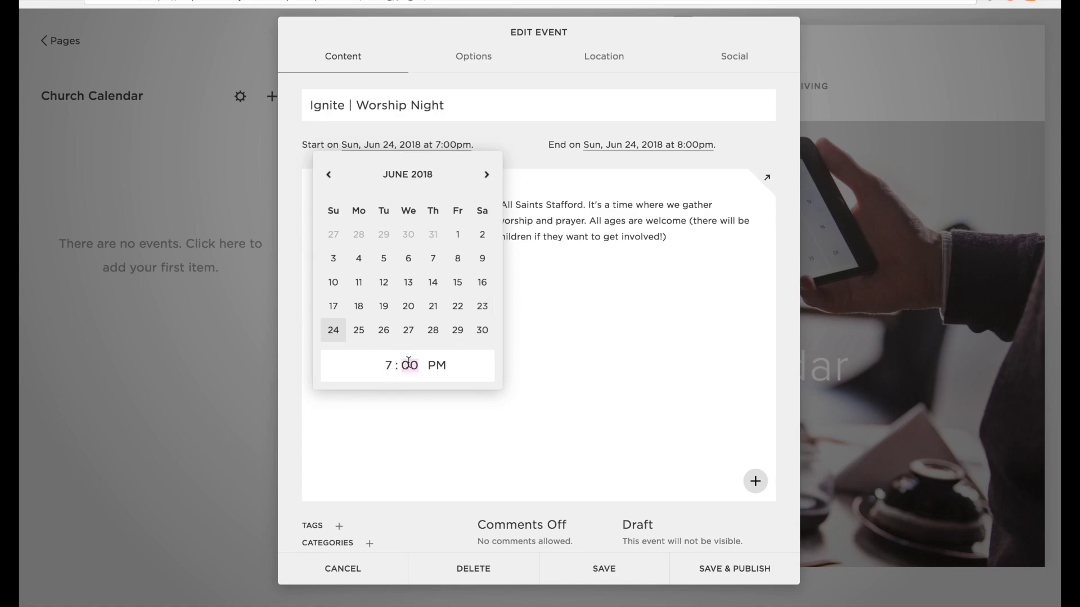
click(628, 149)
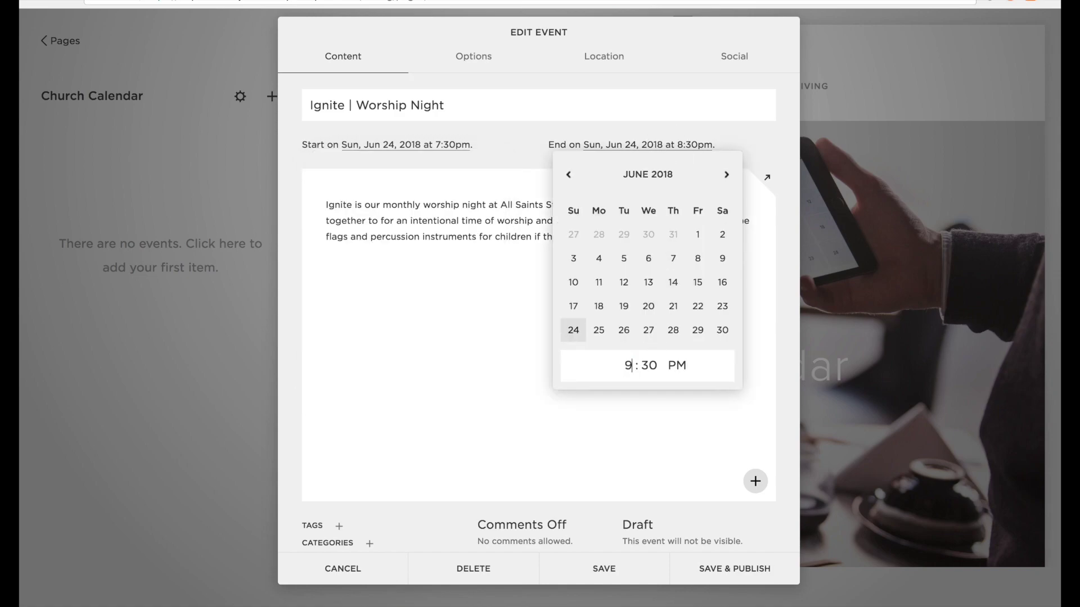
click(474, 362)
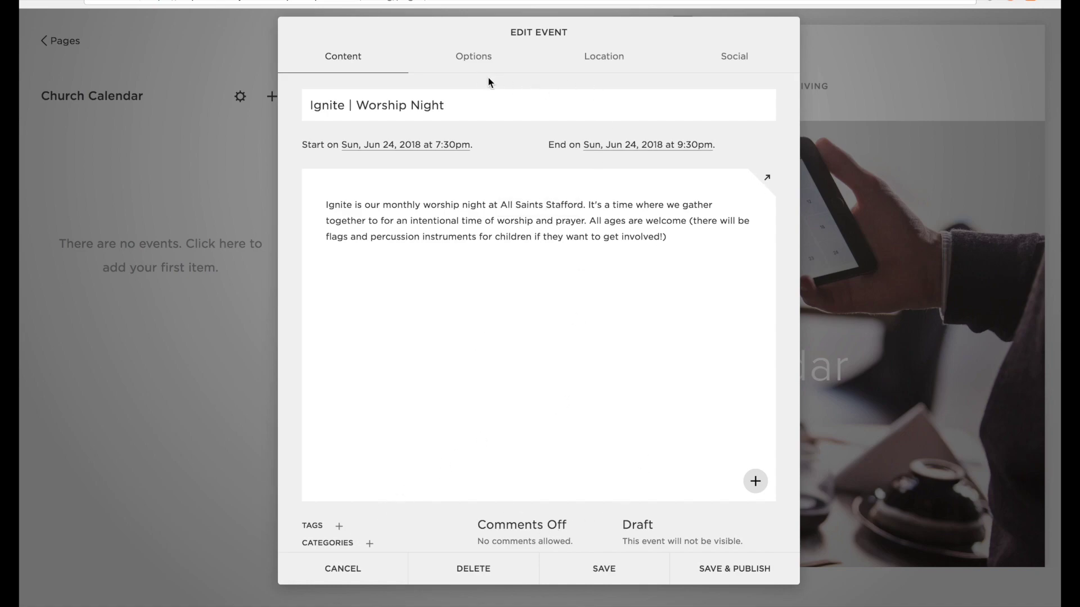
click(606, 57)
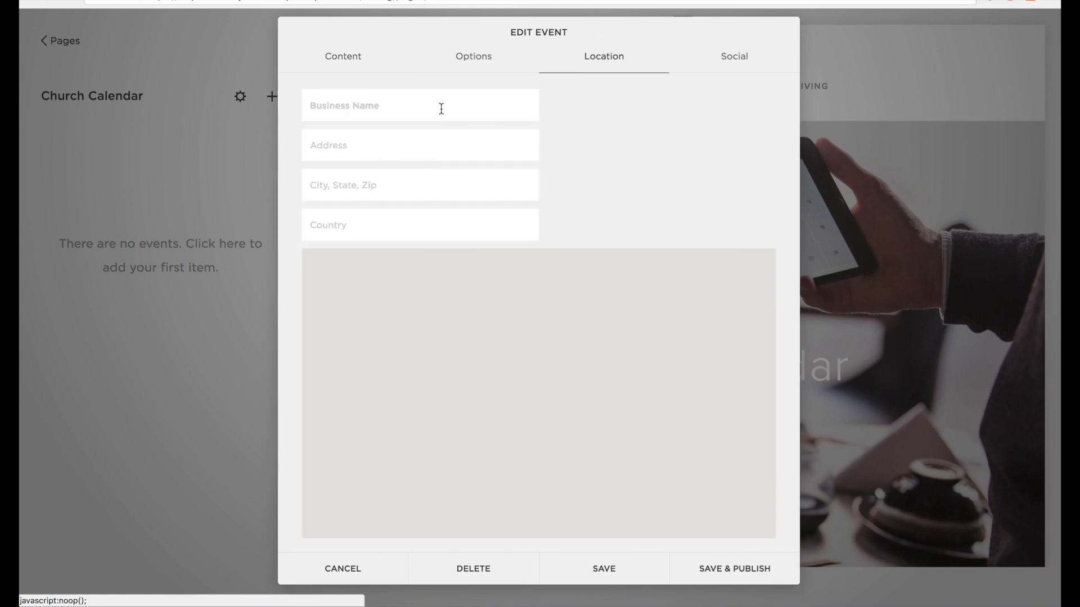
Set the Ignite location to Example Church, Stafford, United Kingdom, and publish the event.
click(410, 106)
text(Example Church)
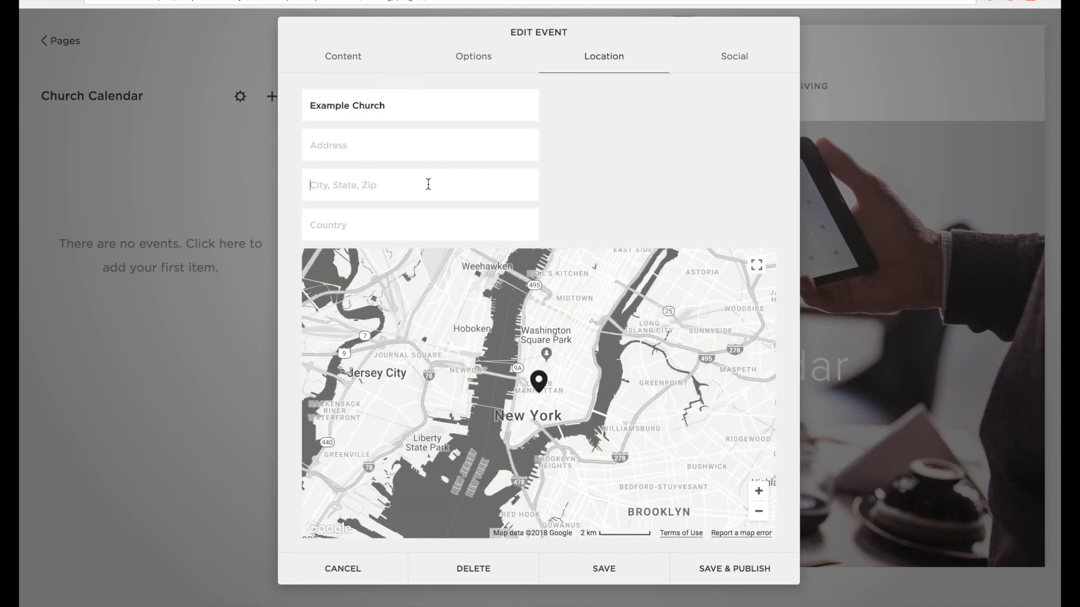
click(427, 183)
text(Stafford)
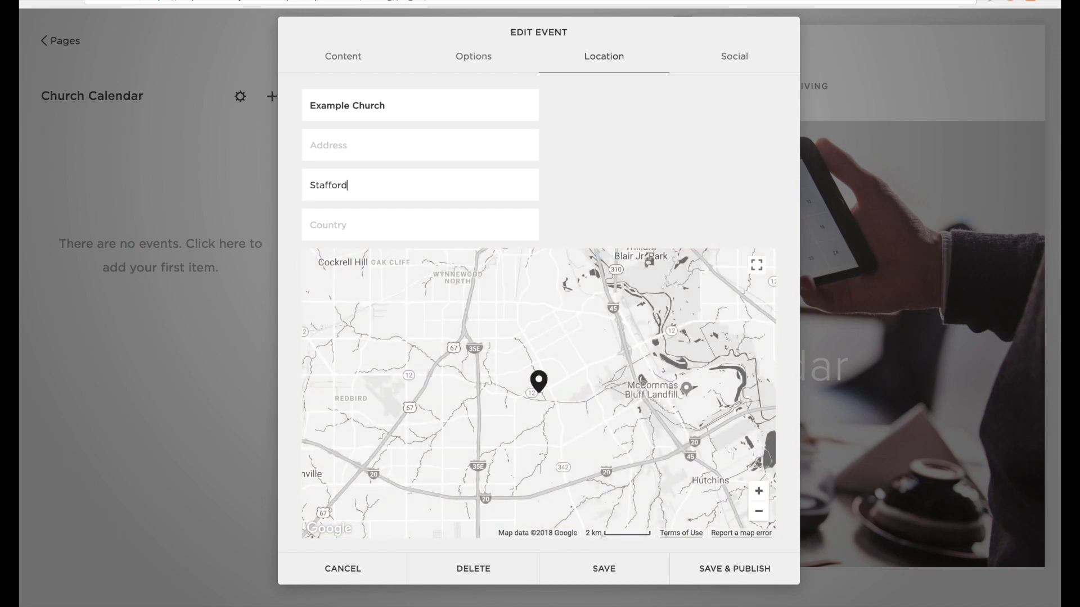
click(403, 225)
text(United Kingdom)
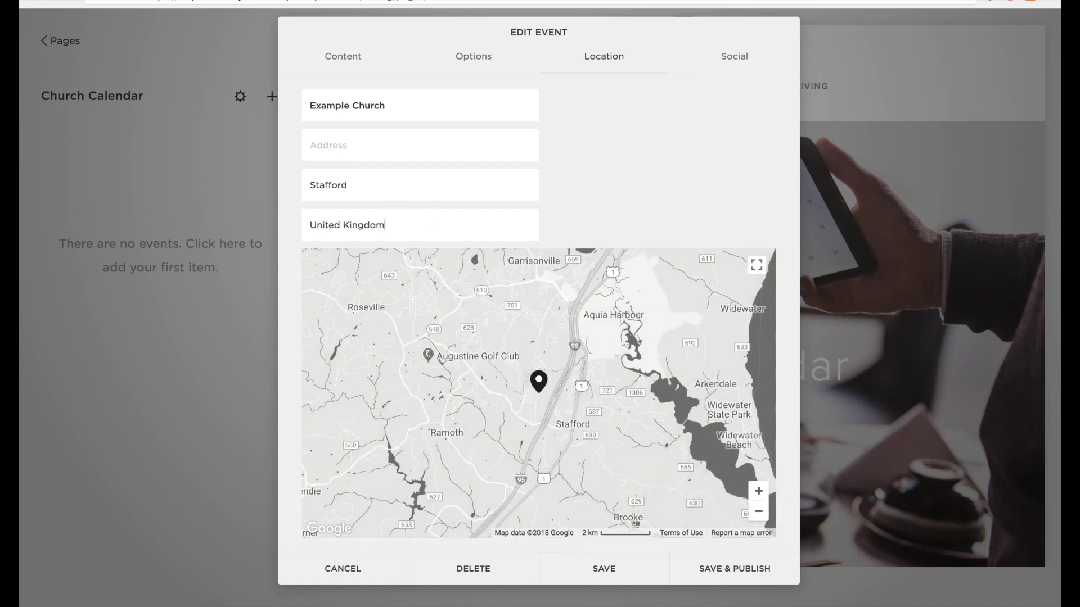
click(497, 189)
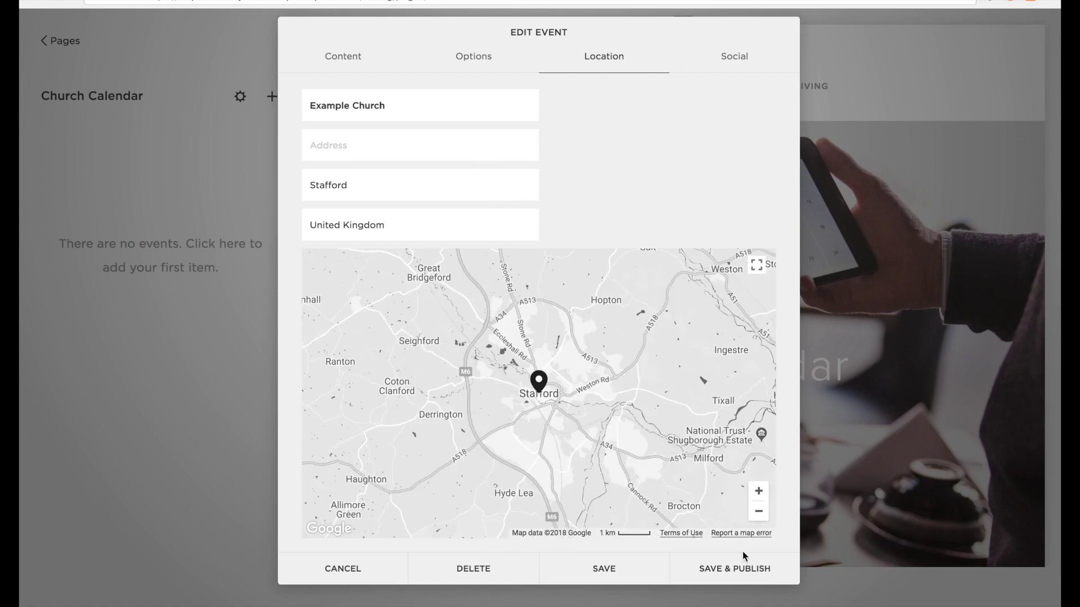
click(725, 569)
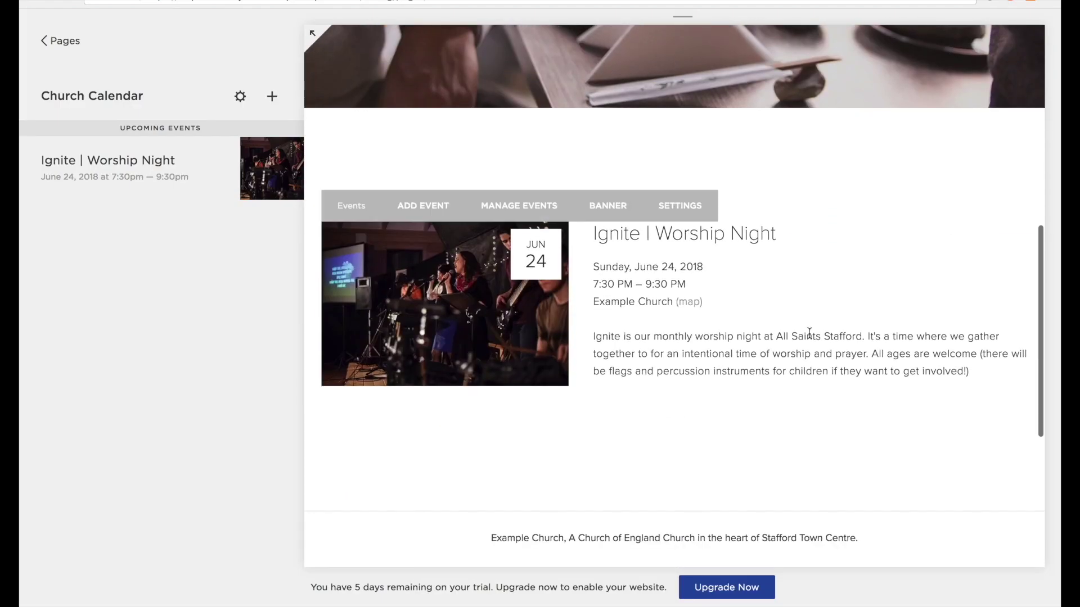
scroll(863, 325, up, 7)
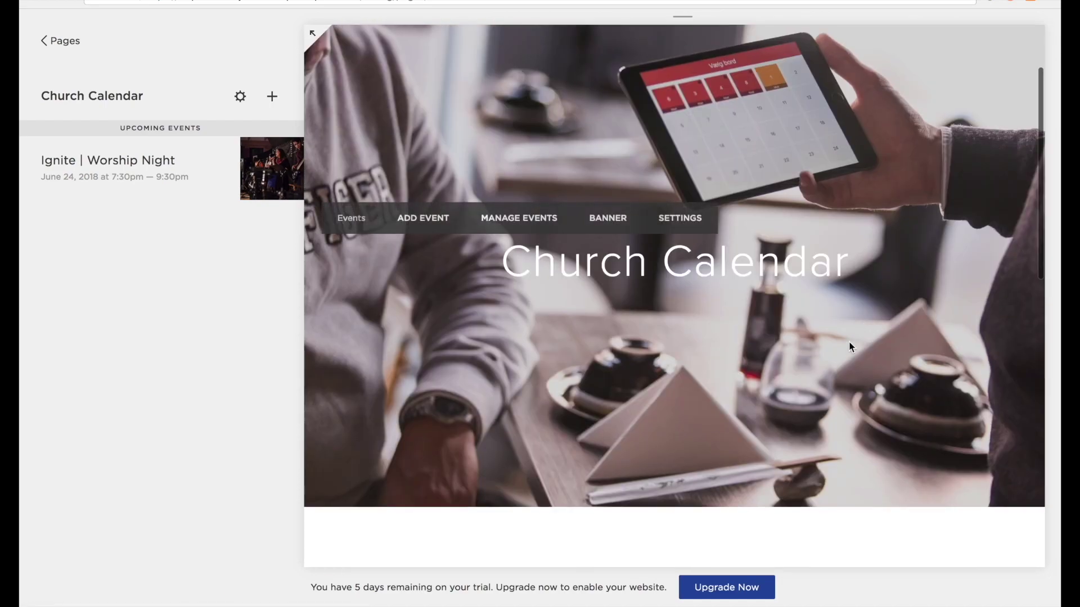
Add a new 'Charity Fun Run' event and paste in its description.
click(272, 98)
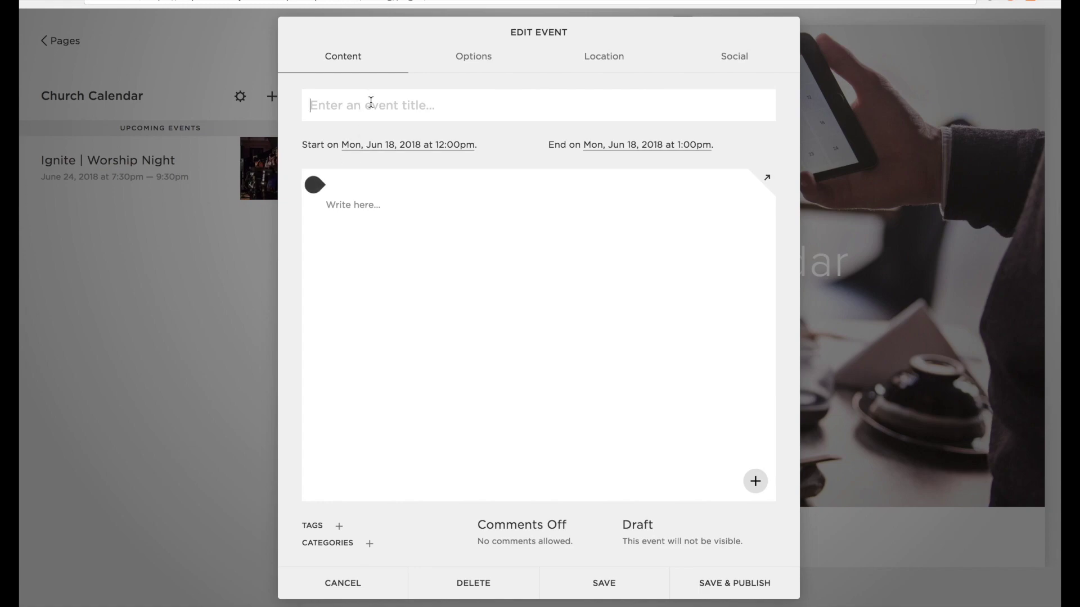
text(Ch)
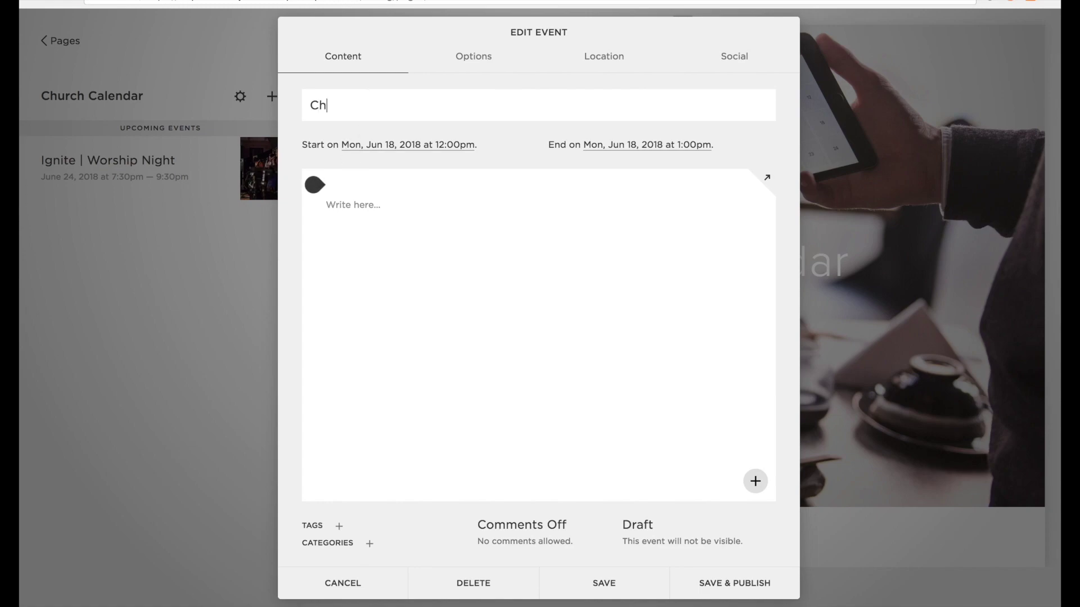
text(arity Fun Run)
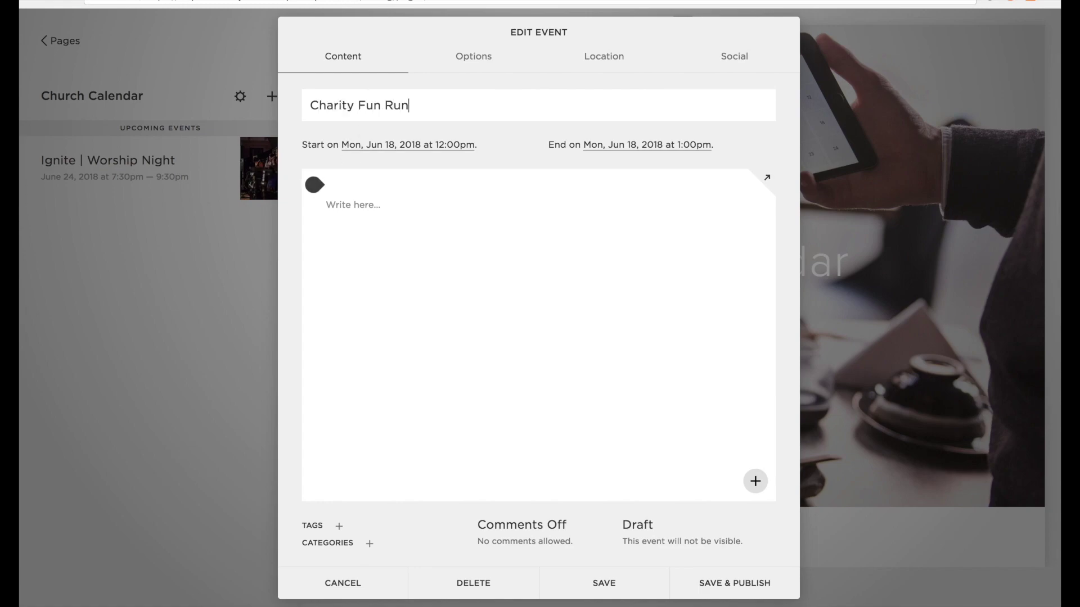
click(377, 212)
key(ctrl+v)
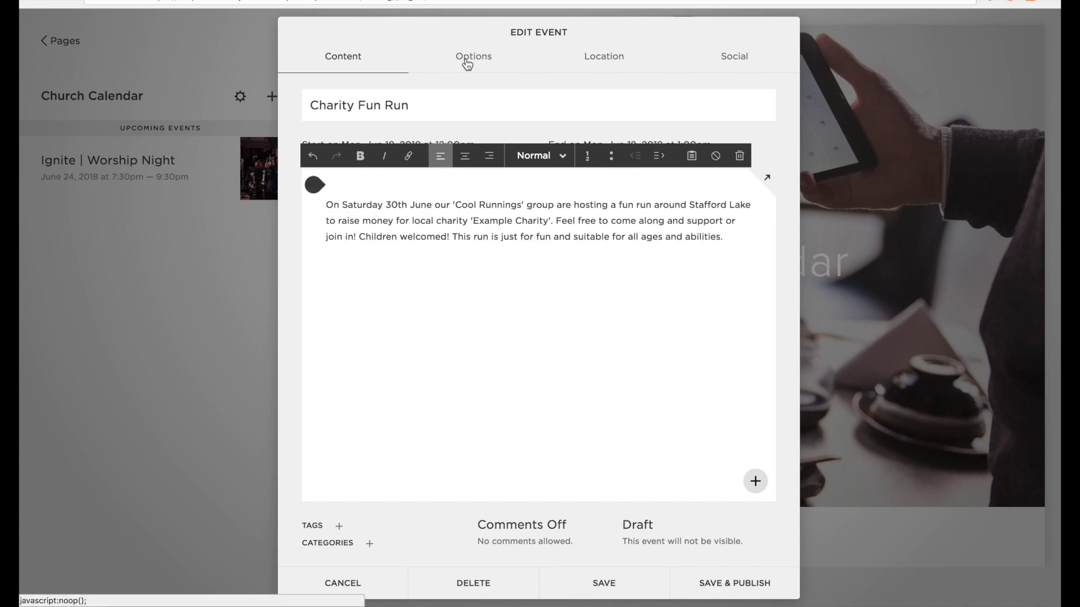
Give the fun run a thumbnail image, the URL 'charityfunrun' and a pasted excerpt.
click(465, 60)
click(393, 188)
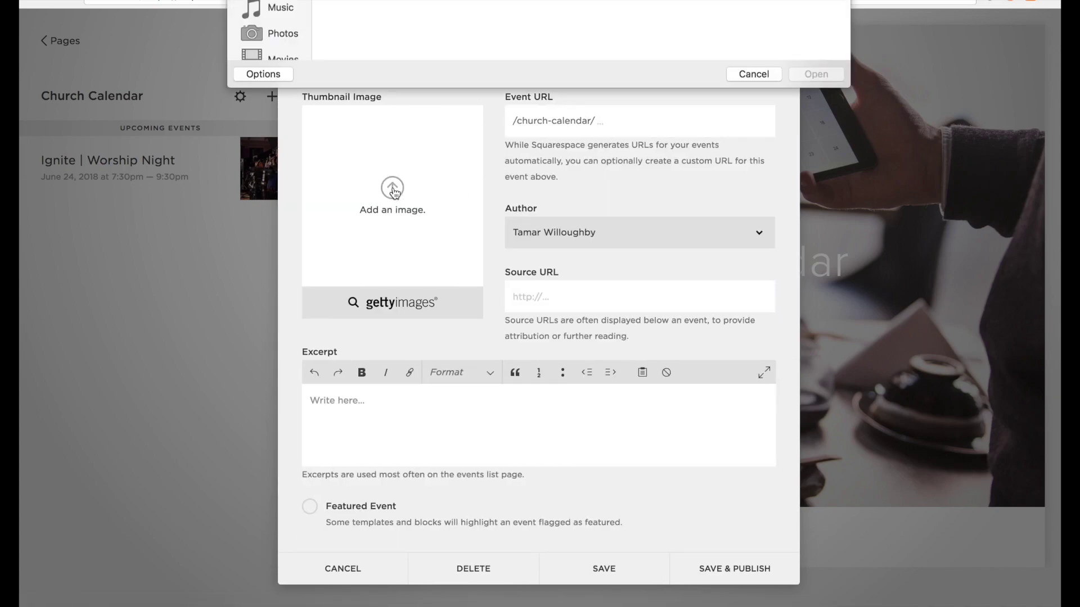
text(charityfunrun)
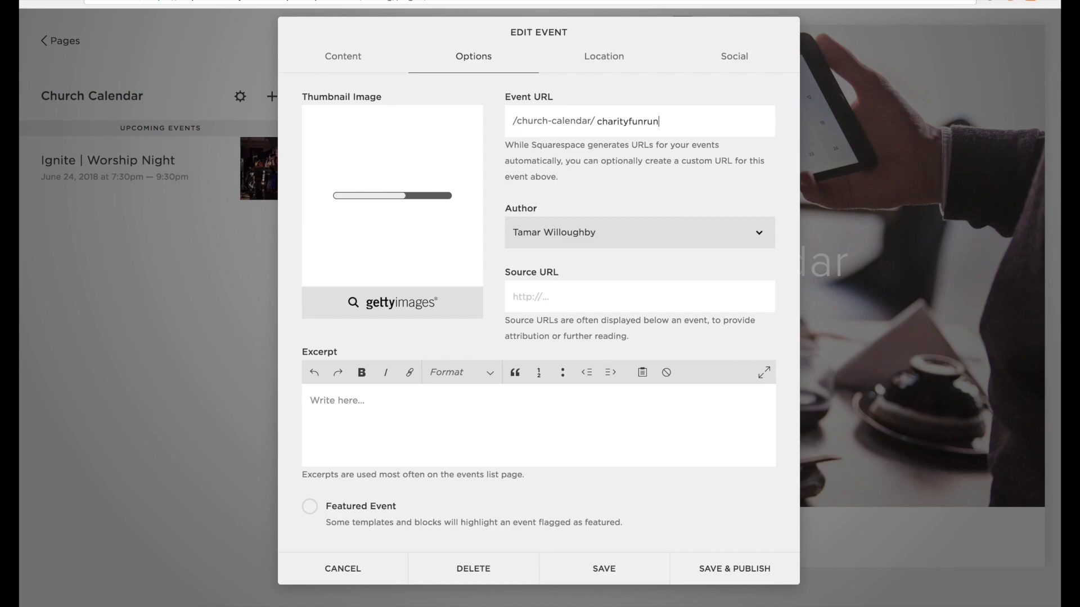
click(506, 406)
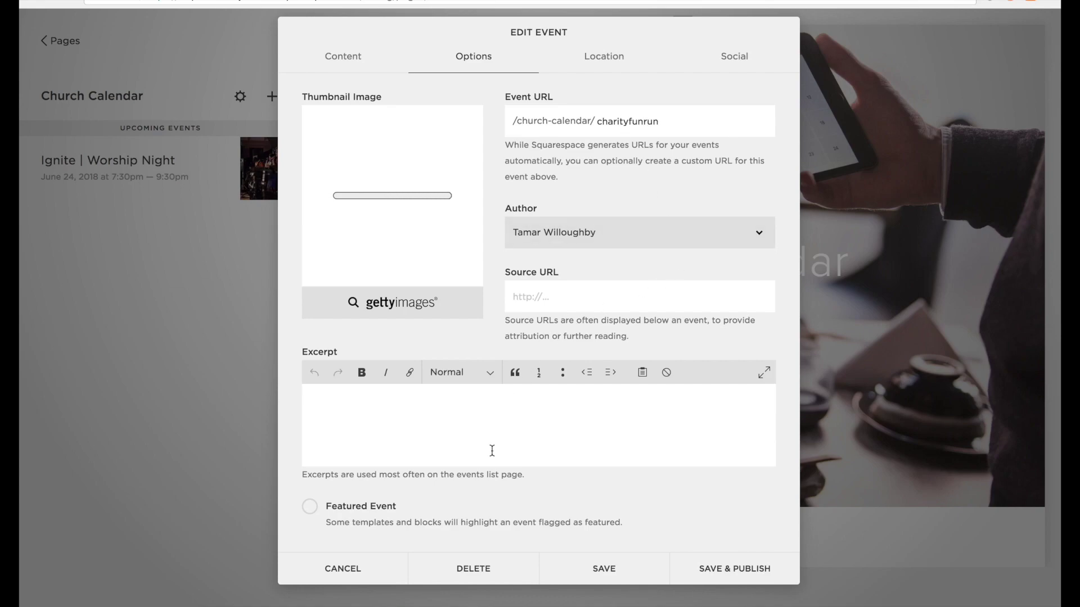
text(On Saturday 30th June our 'Cool Runnings' group are hosting a fun run around Stafford Lake to raise money for local charity 'Example Charity'. Feel free to come along and support or join in! Children welcomed! This run is just for fun and suitable for all ages and abilities.)
click(343, 57)
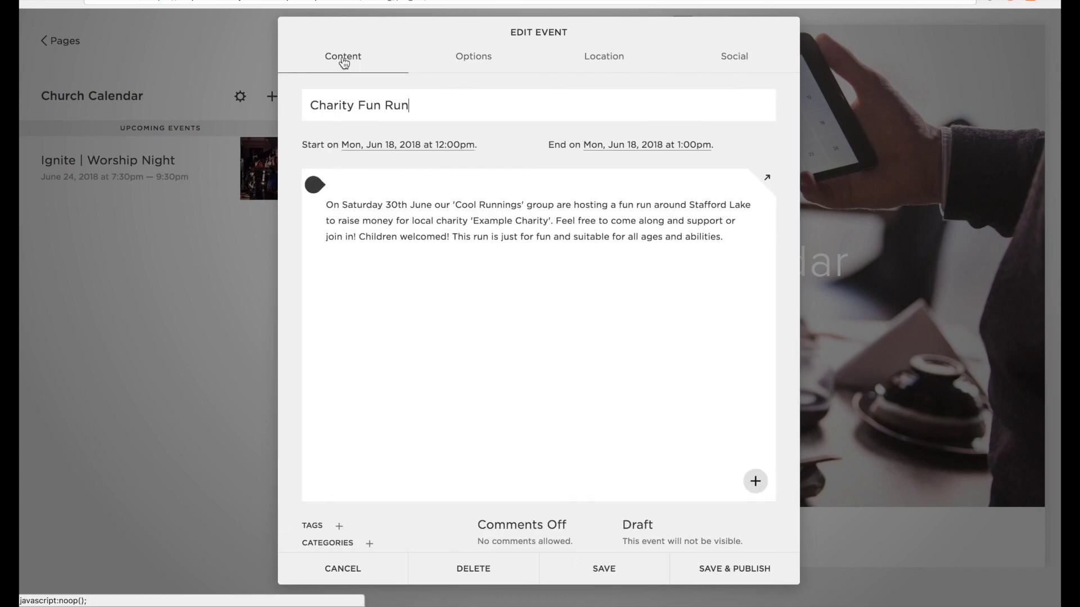
Date the Charity Fun Run Saturday, June 23, 2018, from 9:00am to 10:00am.
click(398, 147)
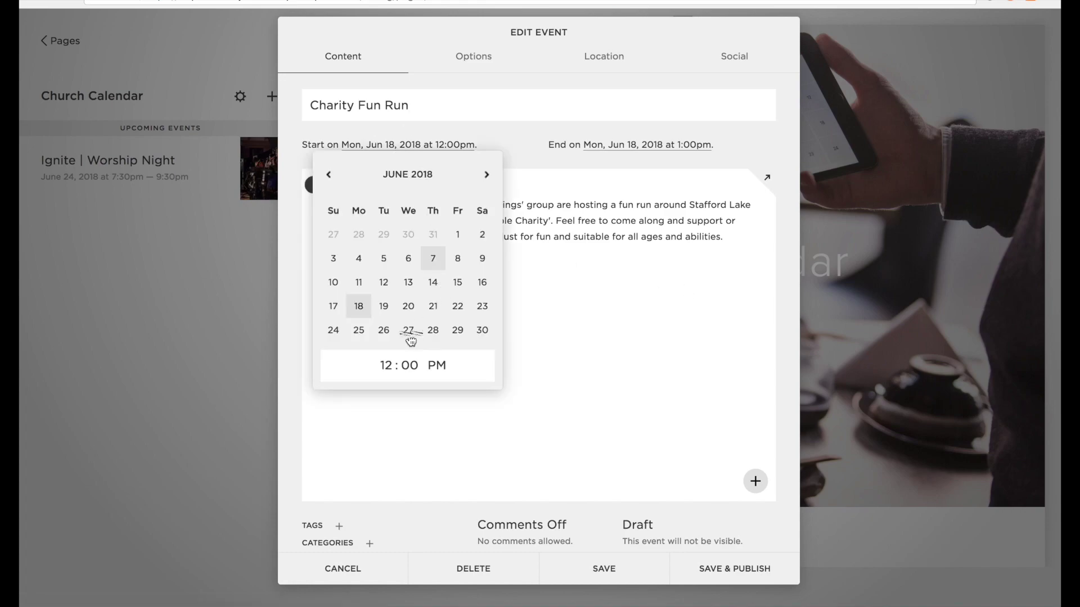
click(359, 331)
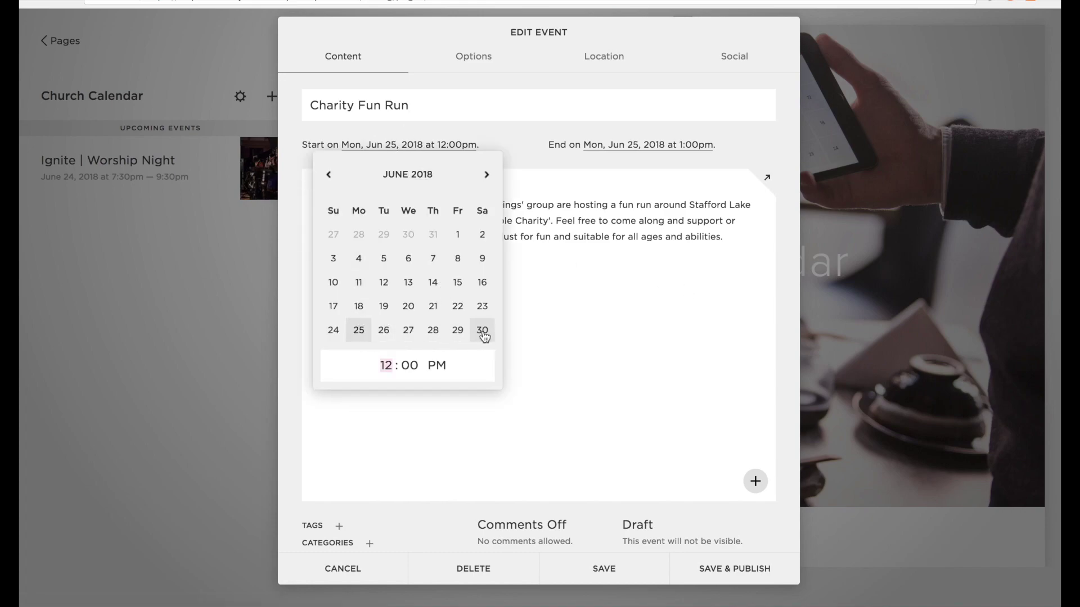
click(484, 313)
click(385, 367)
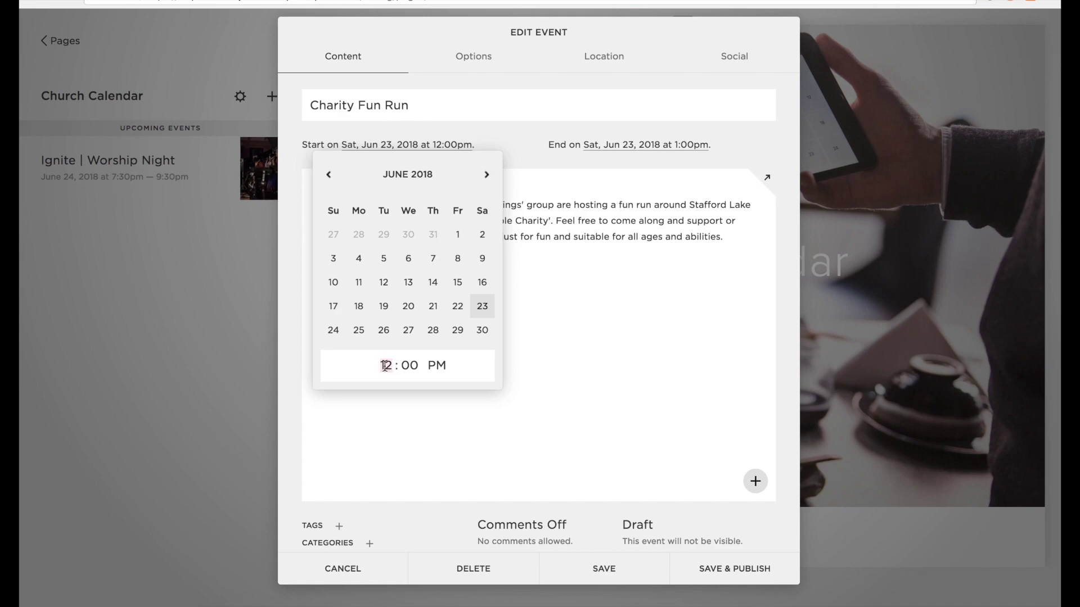
click(438, 366)
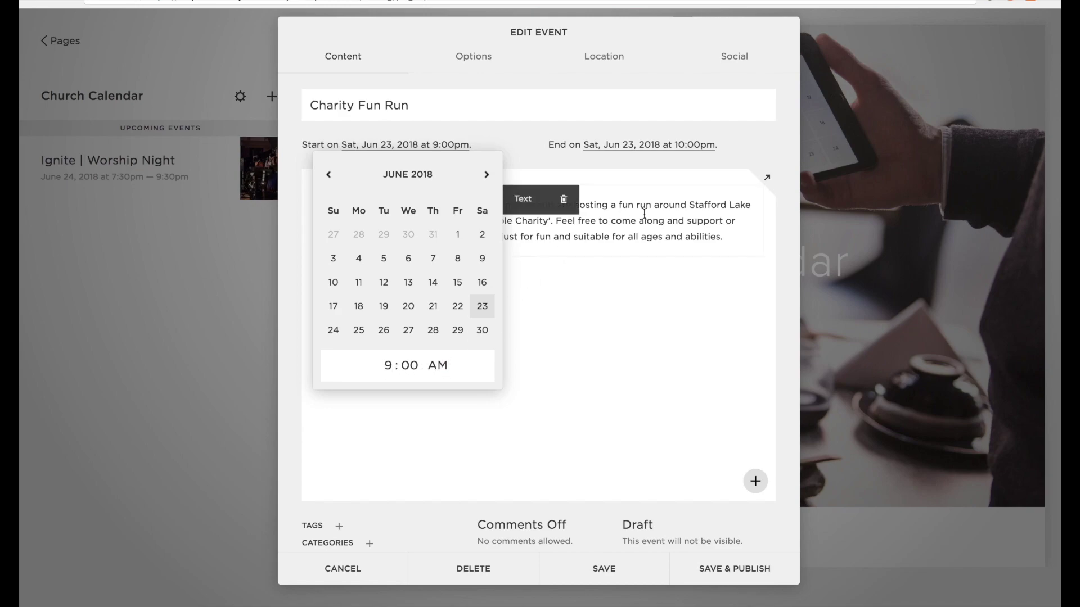
click(625, 152)
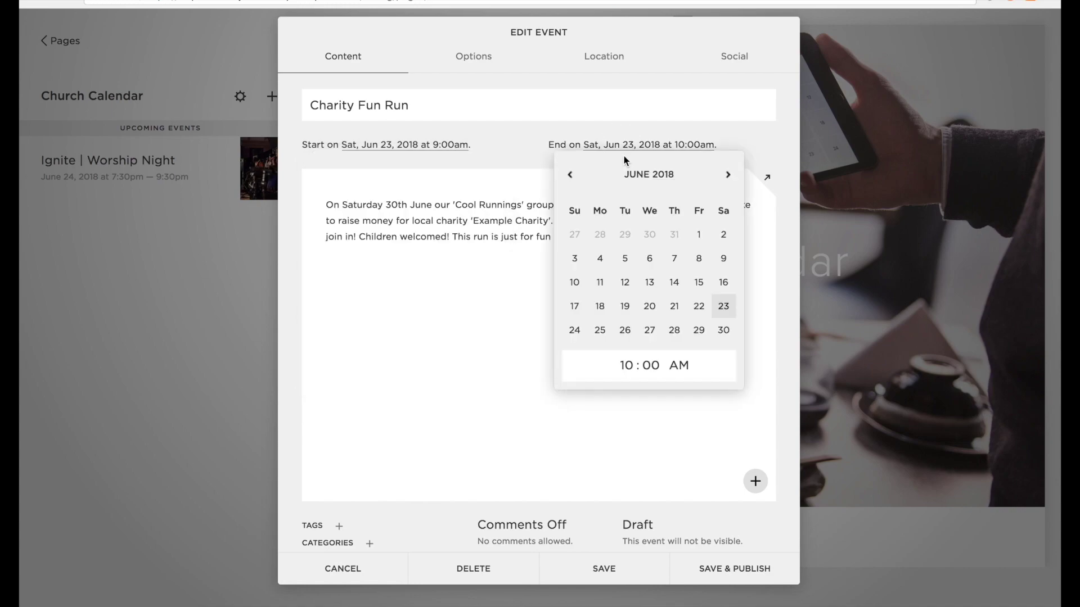
click(440, 405)
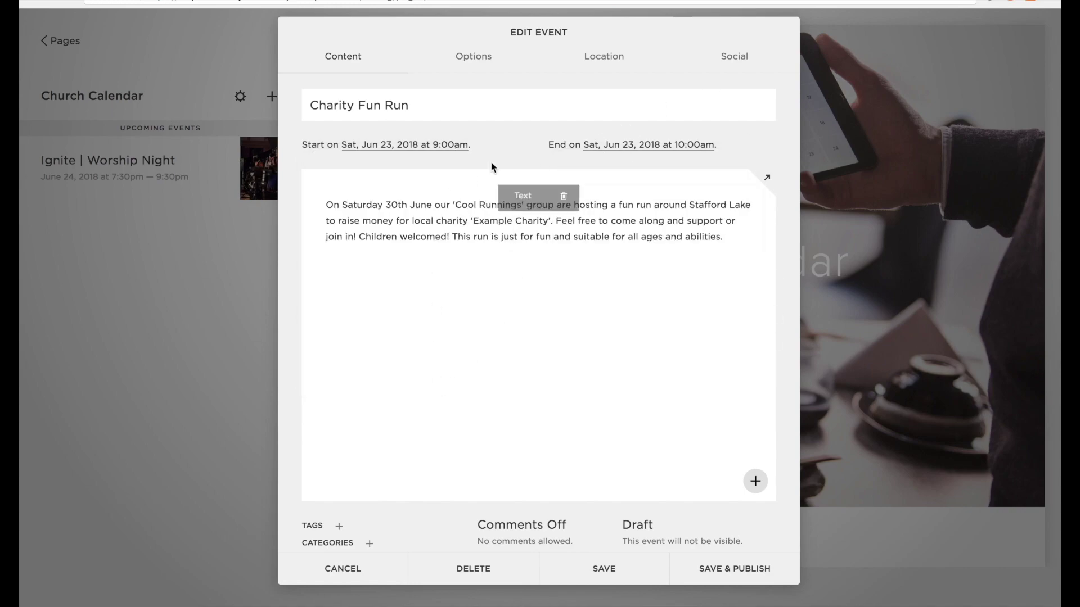
click(469, 61)
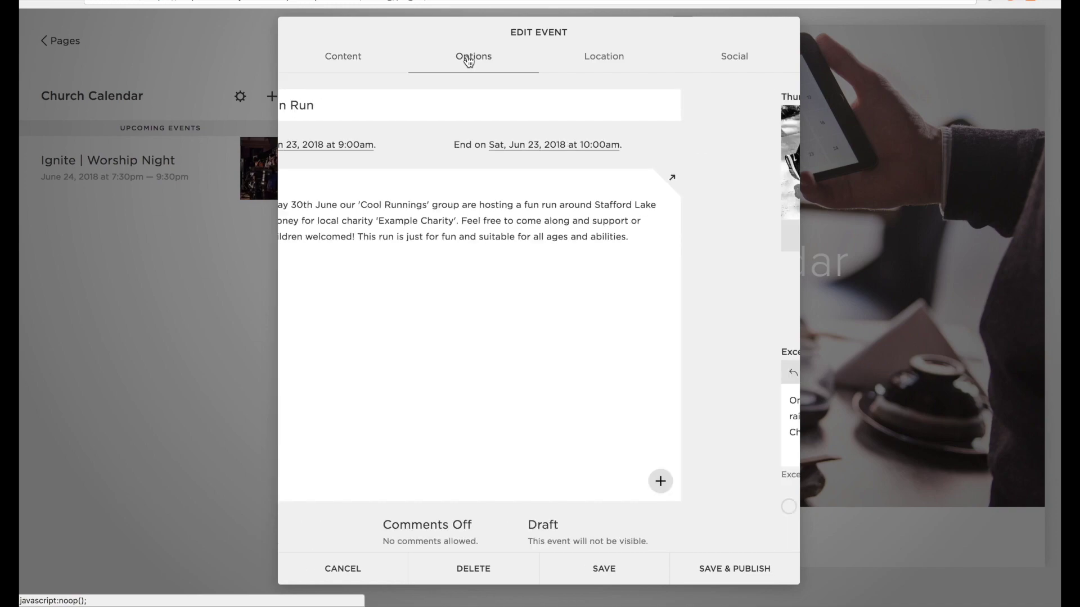
Set the fun run location to park, Stafford, United Kingdom, and publish it.
click(612, 56)
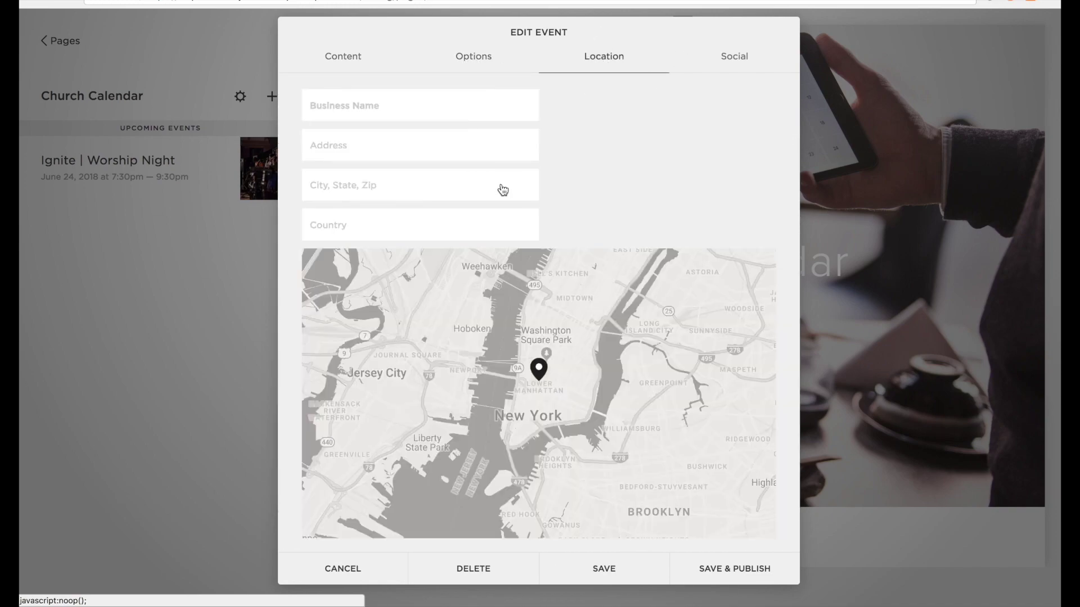
click(363, 110)
text(park)
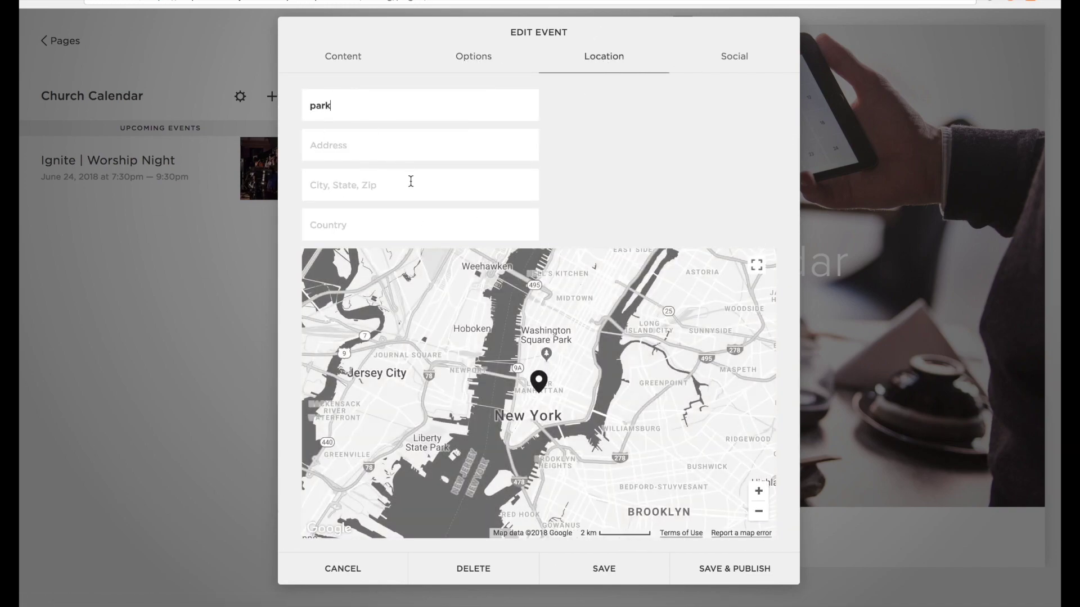
click(386, 186)
text(staf)
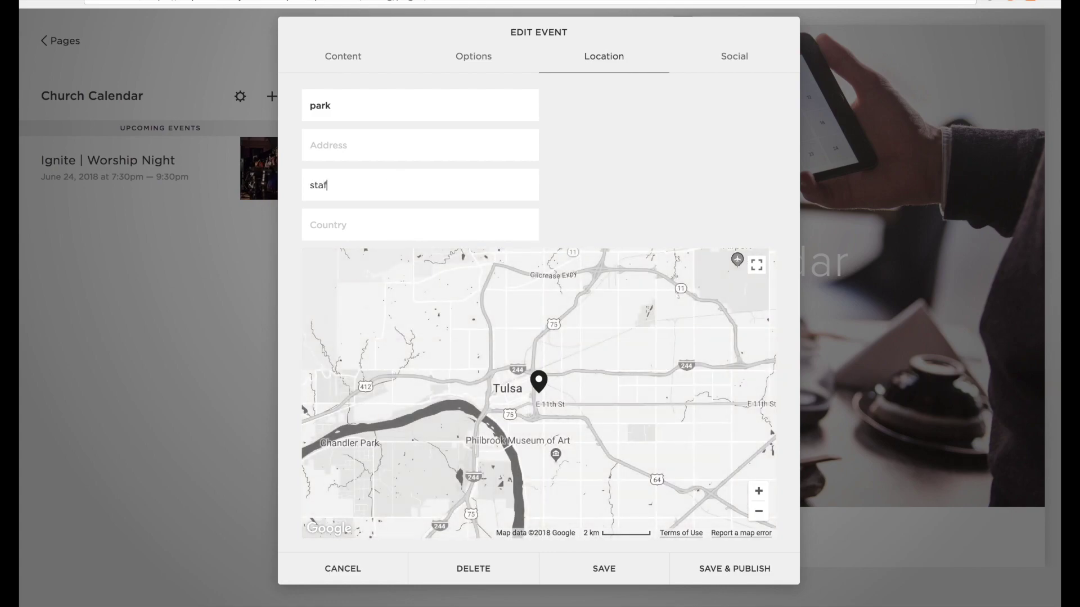
text(united kingdom)
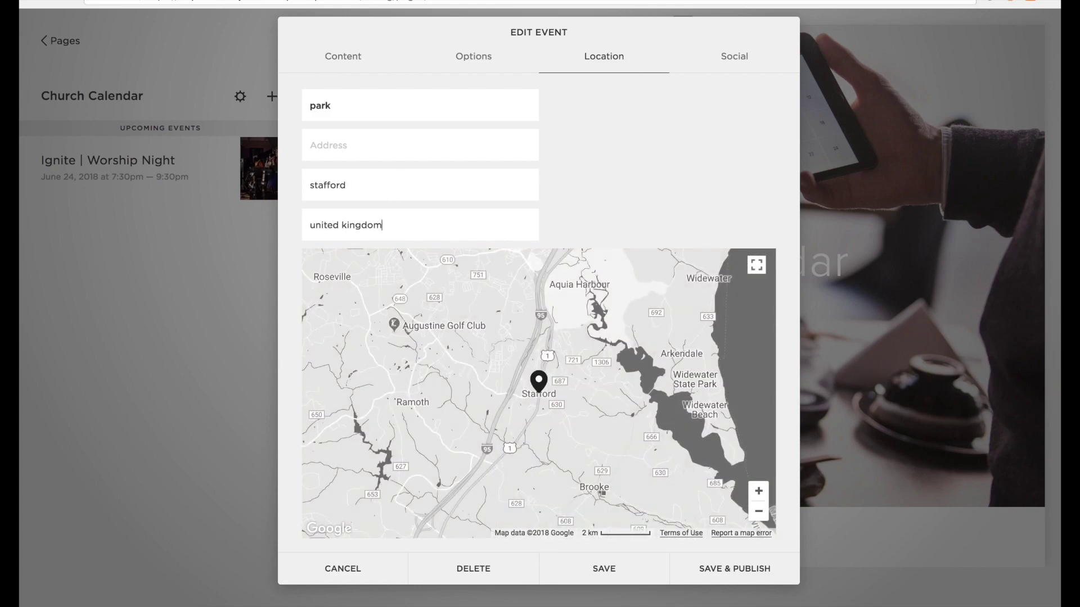
click(728, 568)
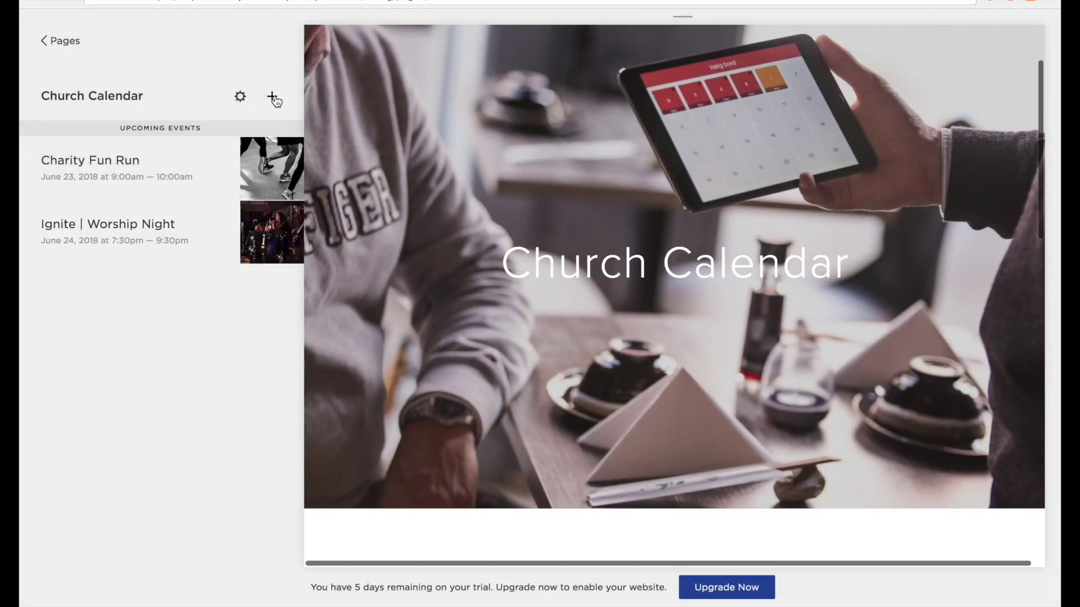
Add a new 'City Prayer Breakfast' event and paste in its description.
click(272, 98)
text(City Prayer )
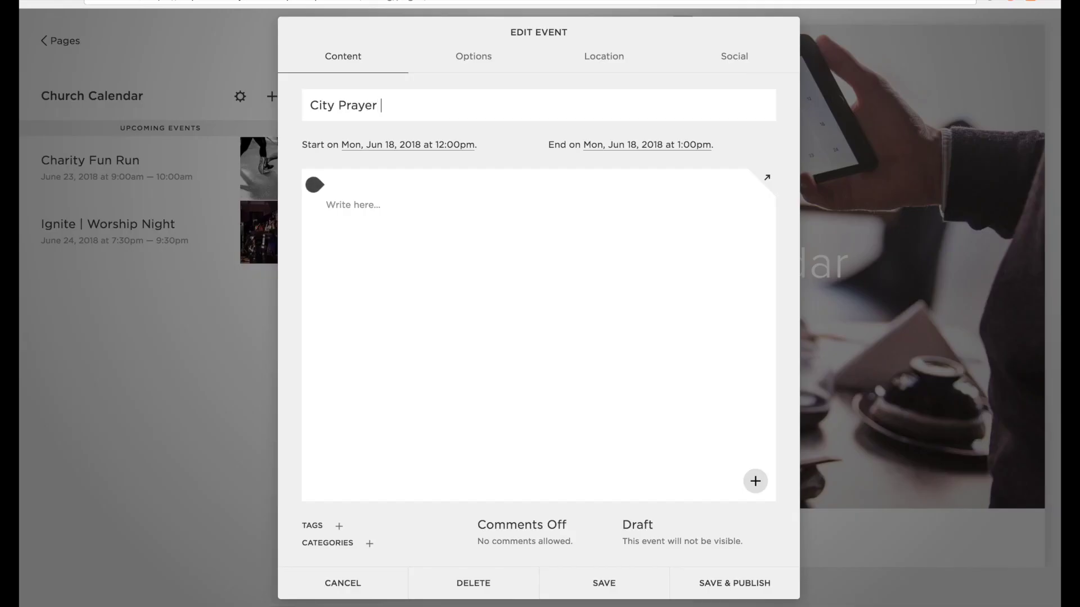
text(Breakfast)
click(353, 197)
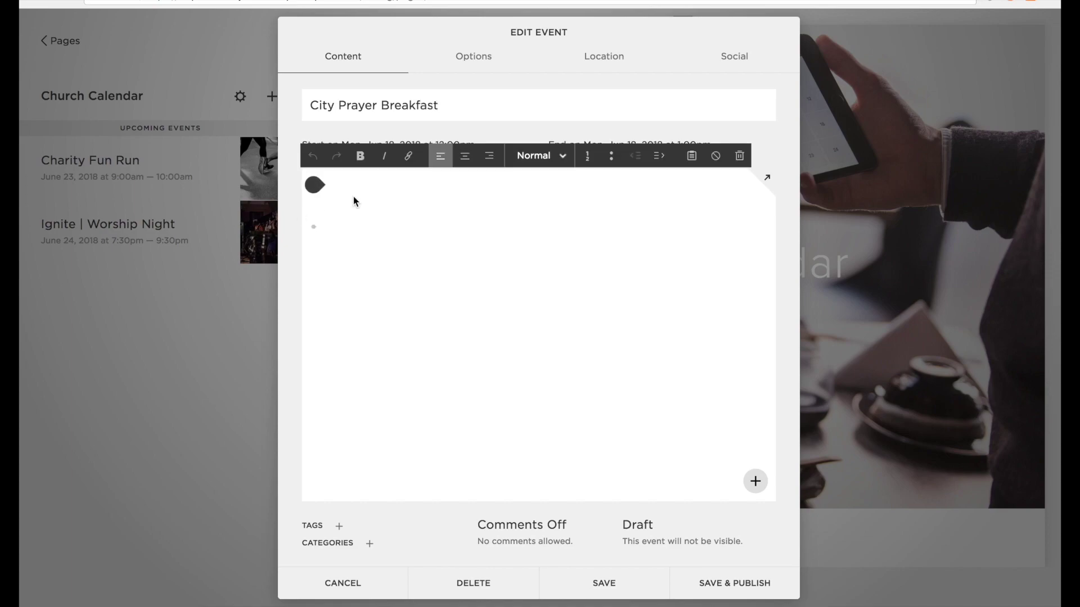
key(ctrl+v)
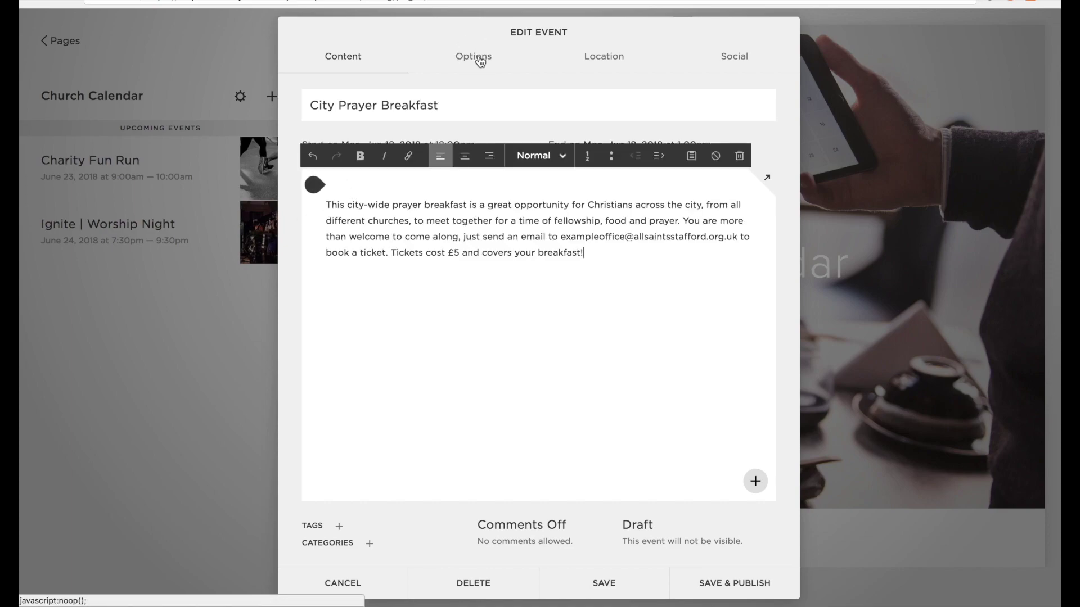
Give it a thumbnail, URL cityprayerbreakfast and excerpt, and date it Friday, June 22, 2018.
click(477, 62)
click(383, 195)
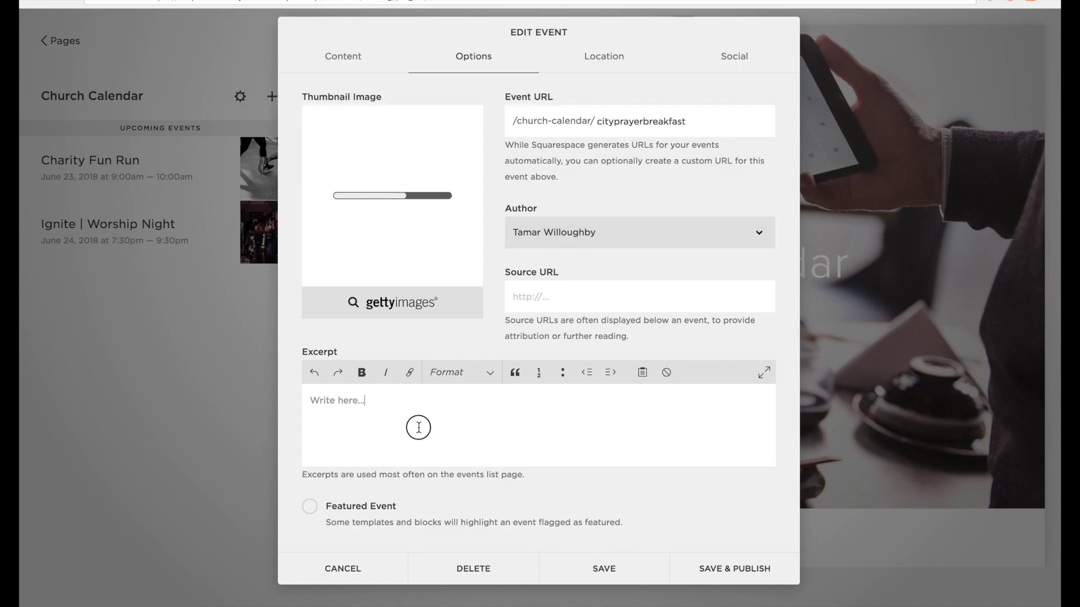
key(ctrl+v)
click(345, 58)
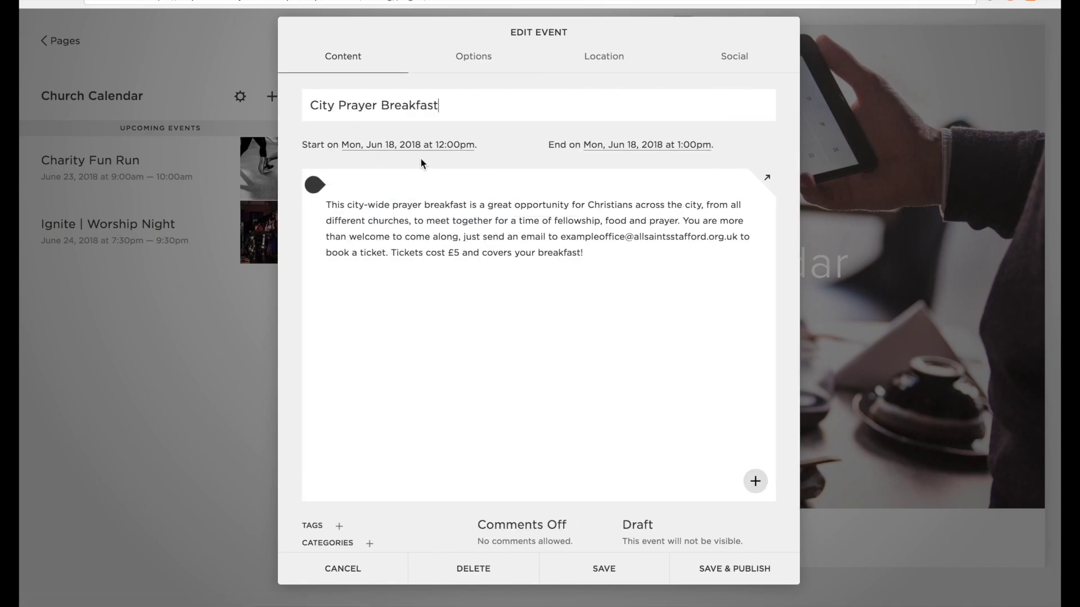
click(408, 147)
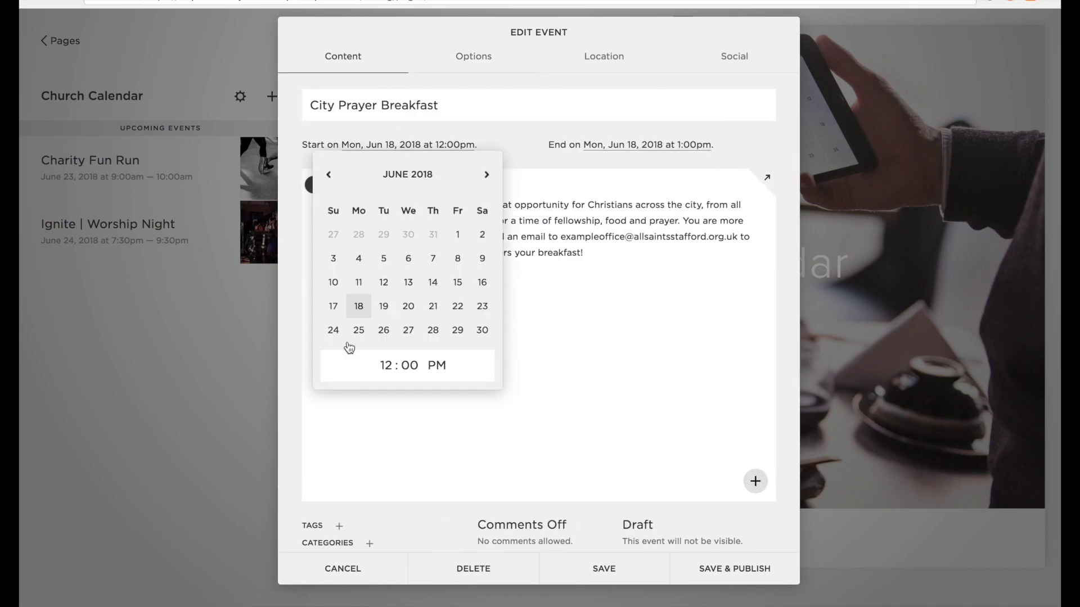
click(465, 316)
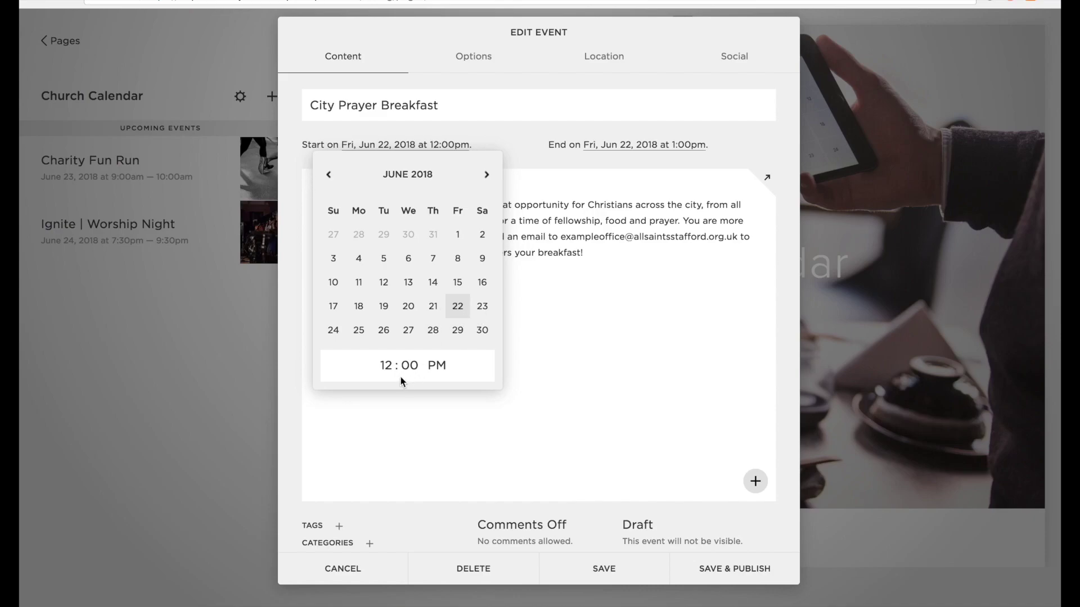
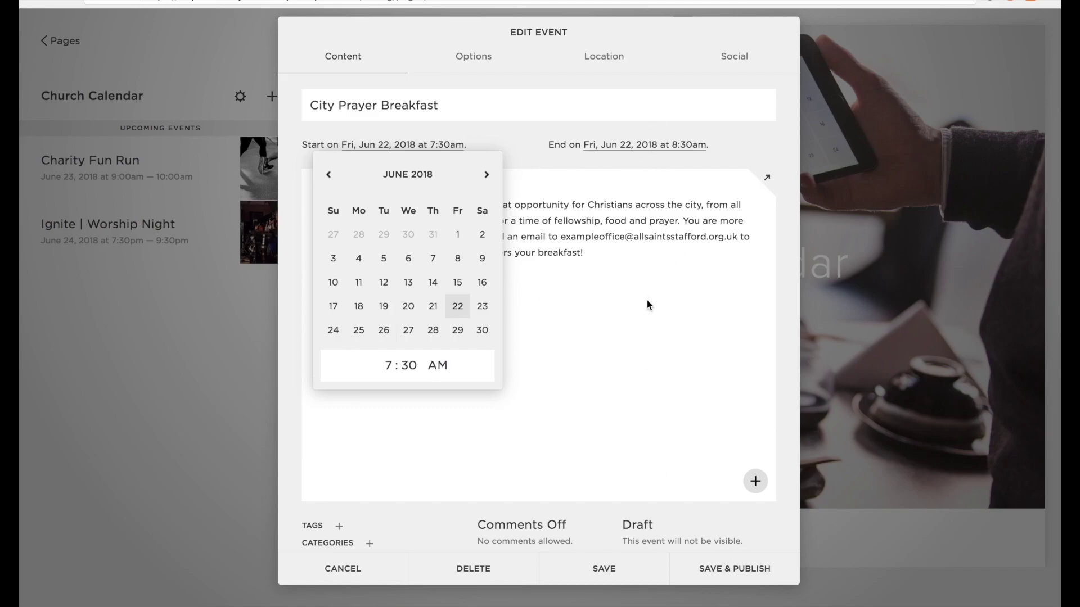
Enter town hall, Stafford, United Kingdom as the City Prayer Breakfast location and save & publish it.
click(645, 337)
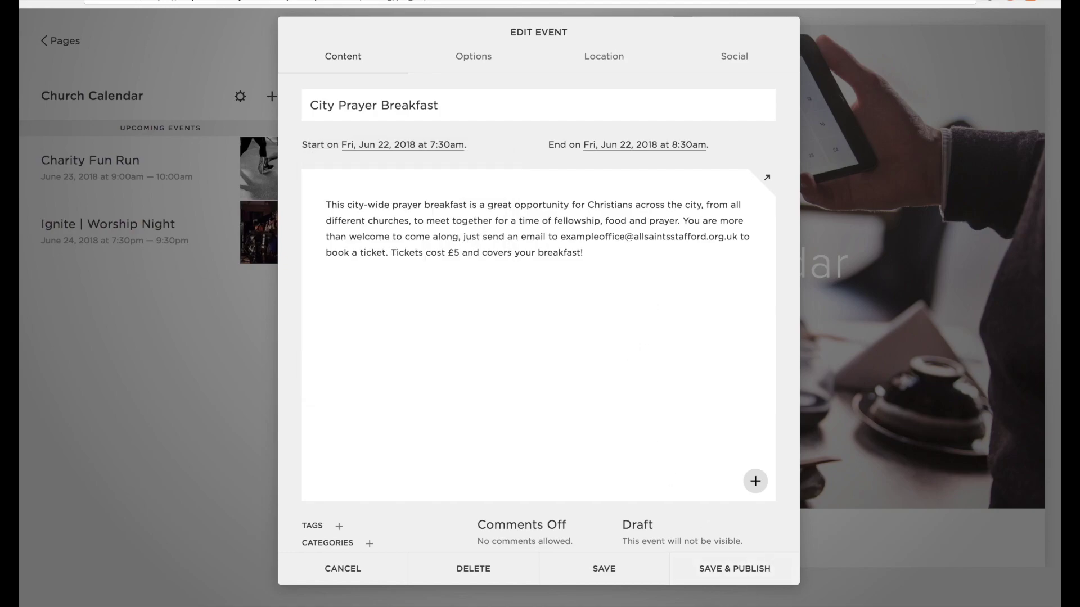
click(602, 58)
click(415, 104)
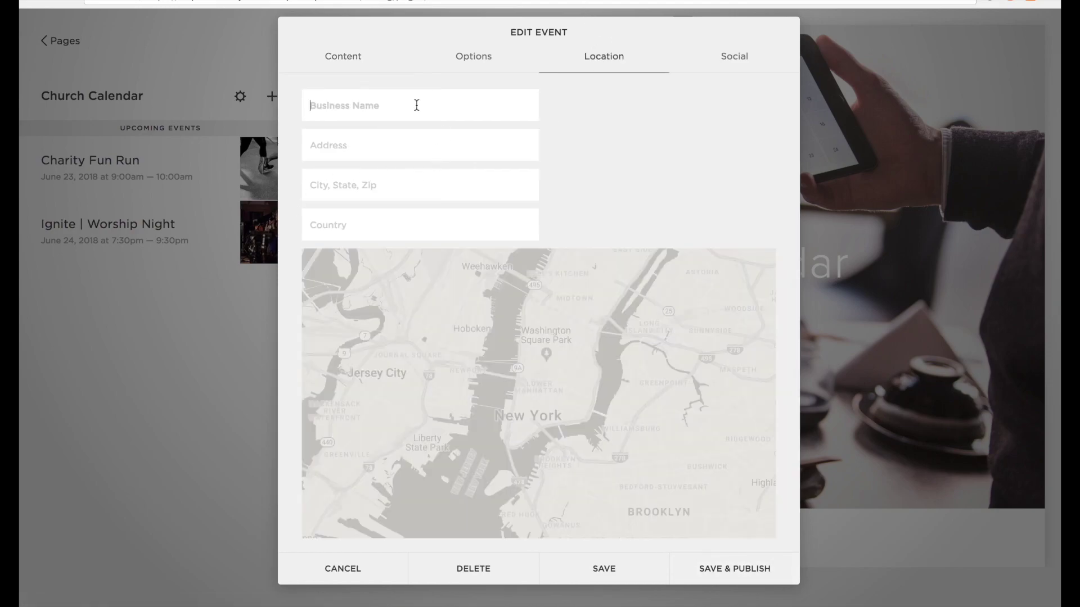
text(town hall)
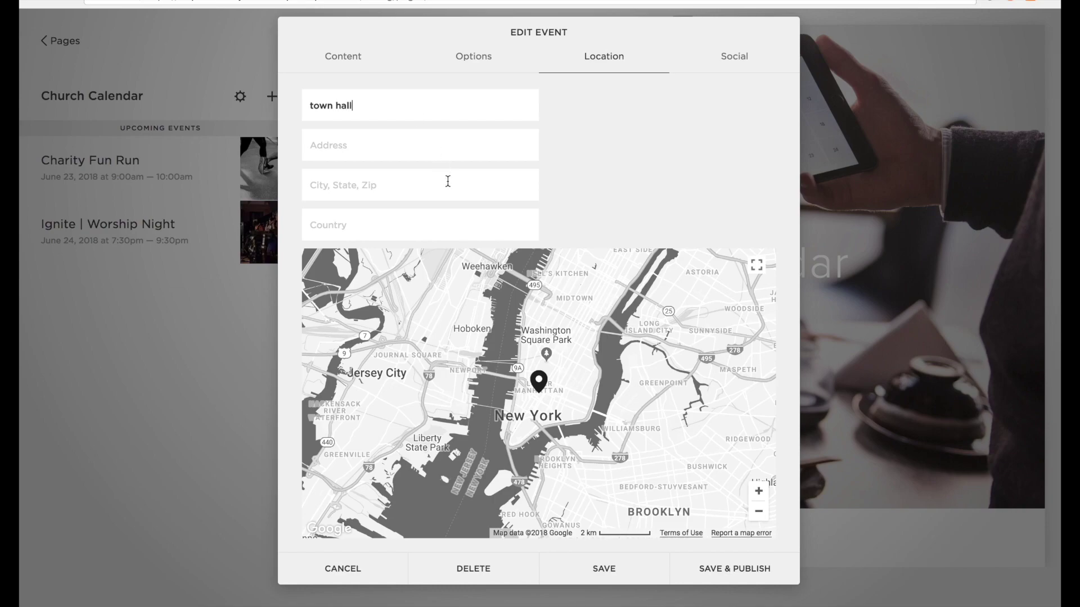
text(stafford)
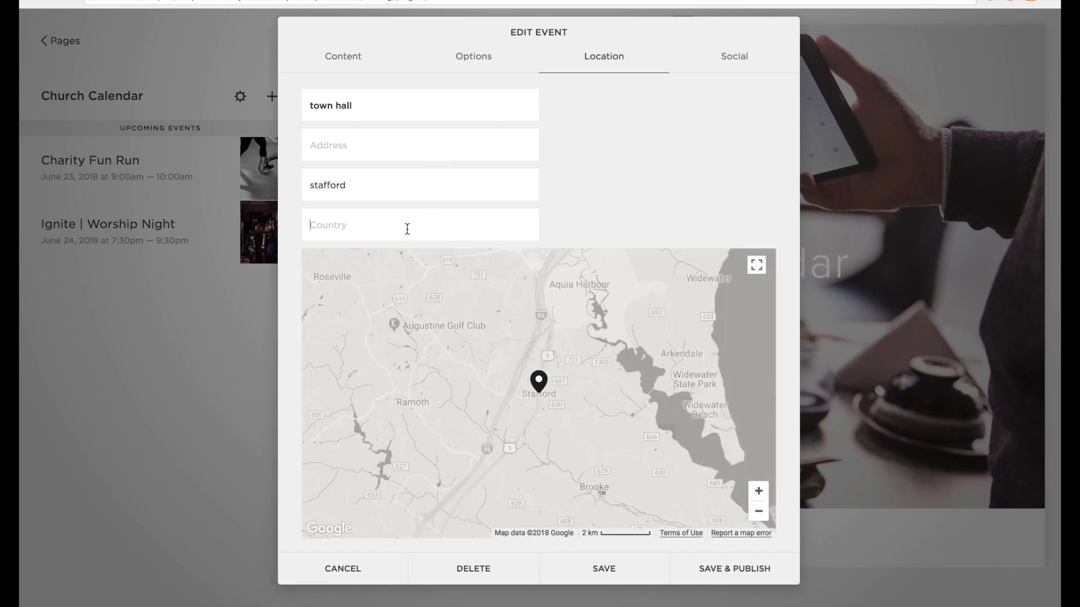
click(407, 228)
text(united)
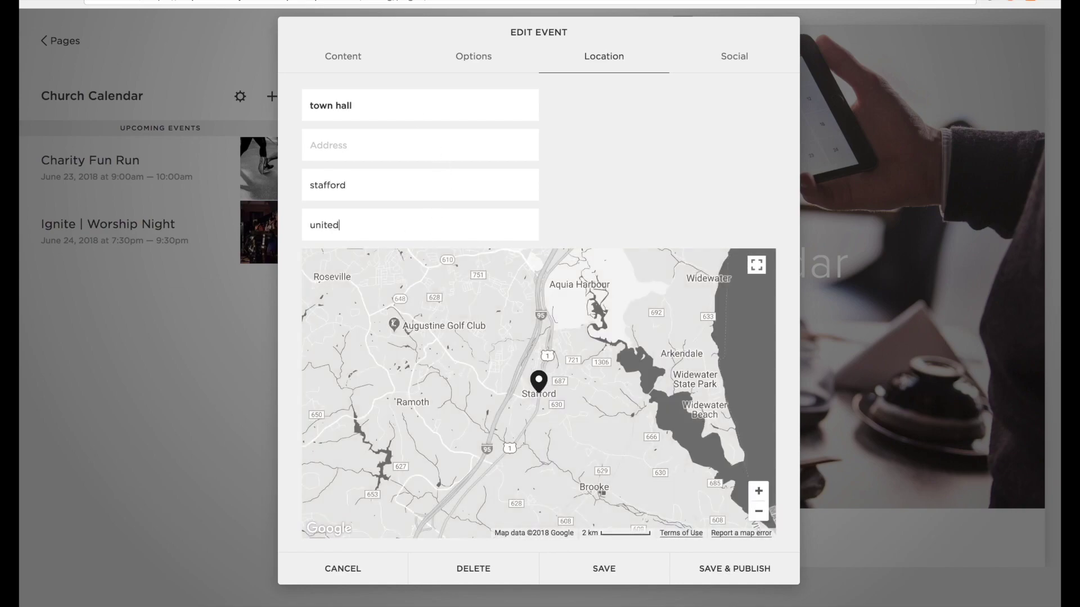
text( kingdom)
click(725, 563)
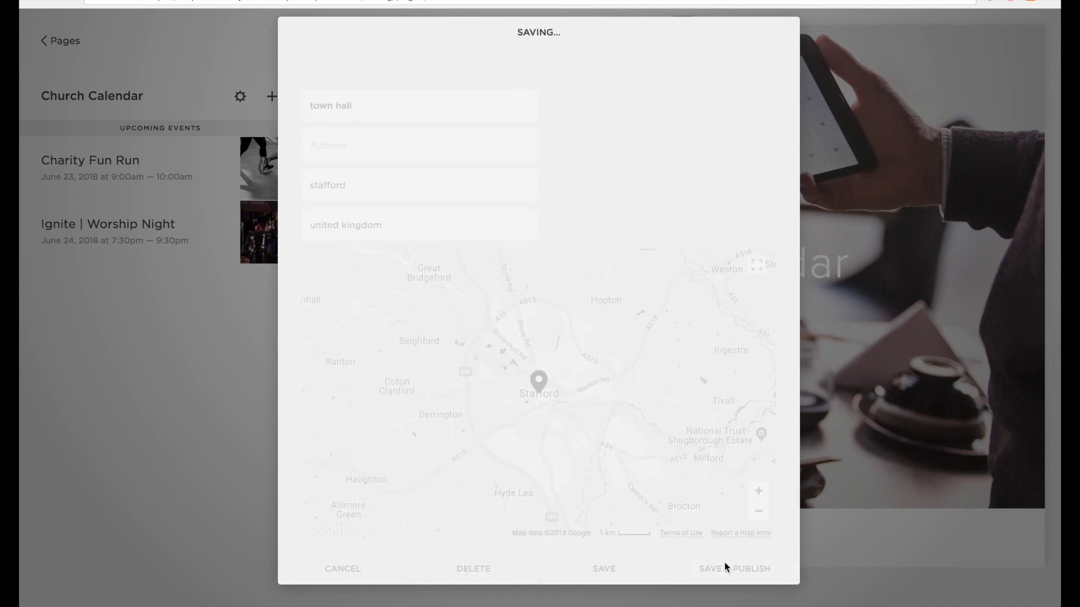
Scroll through the Church Calendar preview to check that the City Prayer Breakfast event is listed.
scroll(713, 328, down, 10)
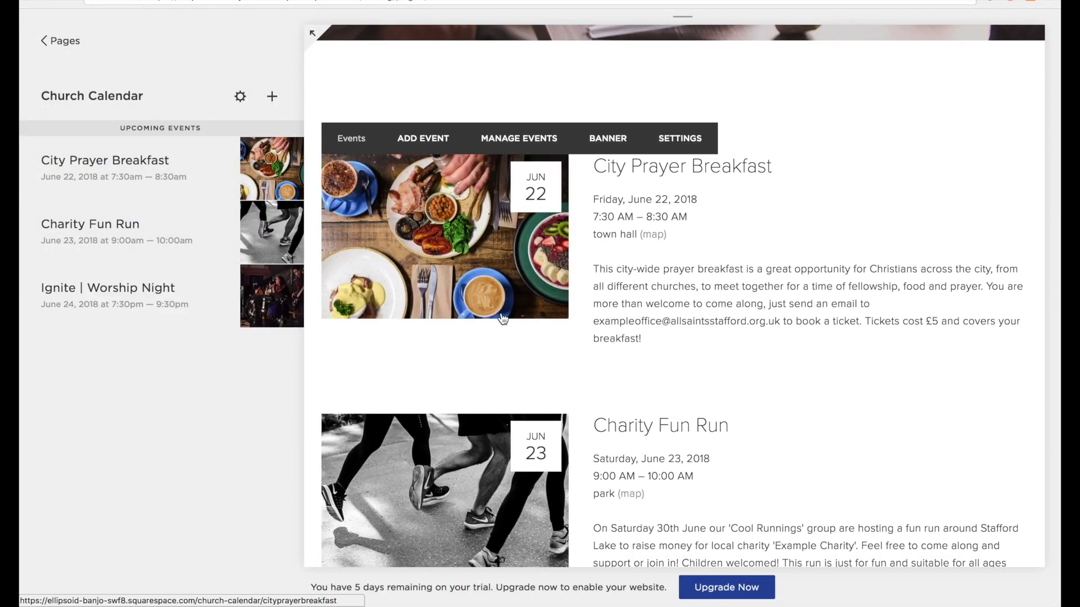
scroll(503, 319, down, 4)
scroll(507, 531, down, 4)
scroll(506, 531, up, 2)
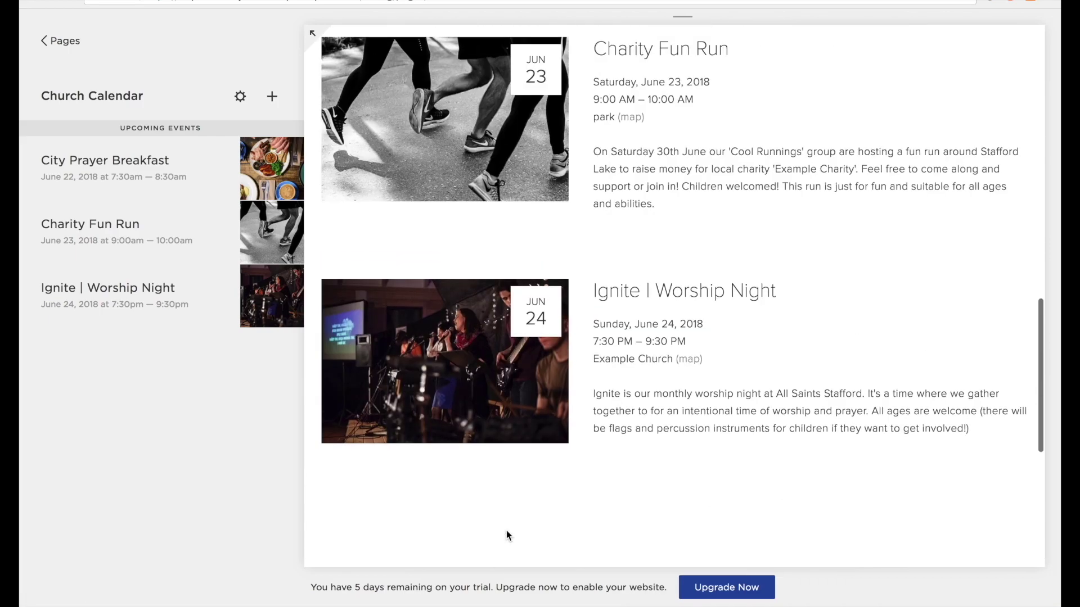
scroll(522, 473, up, 8)
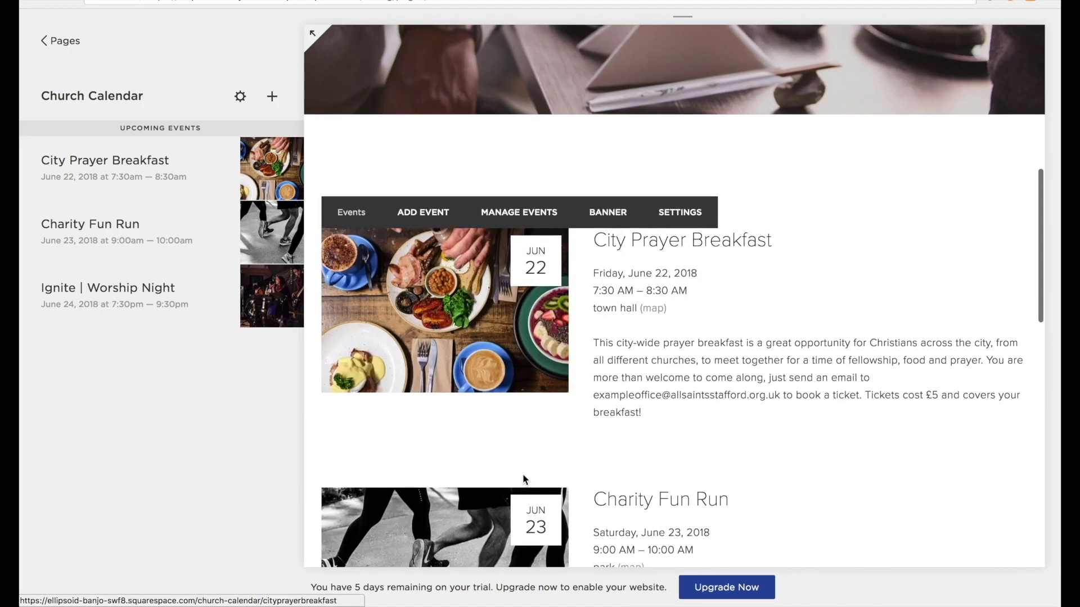
scroll(521, 473, down, 6)
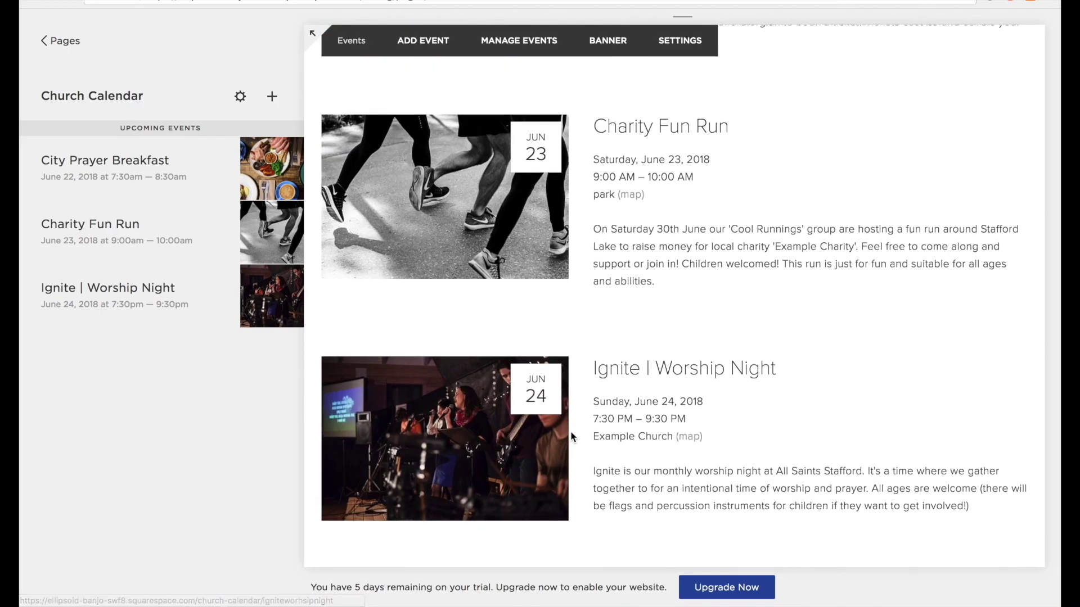
scroll(571, 436, up, 4)
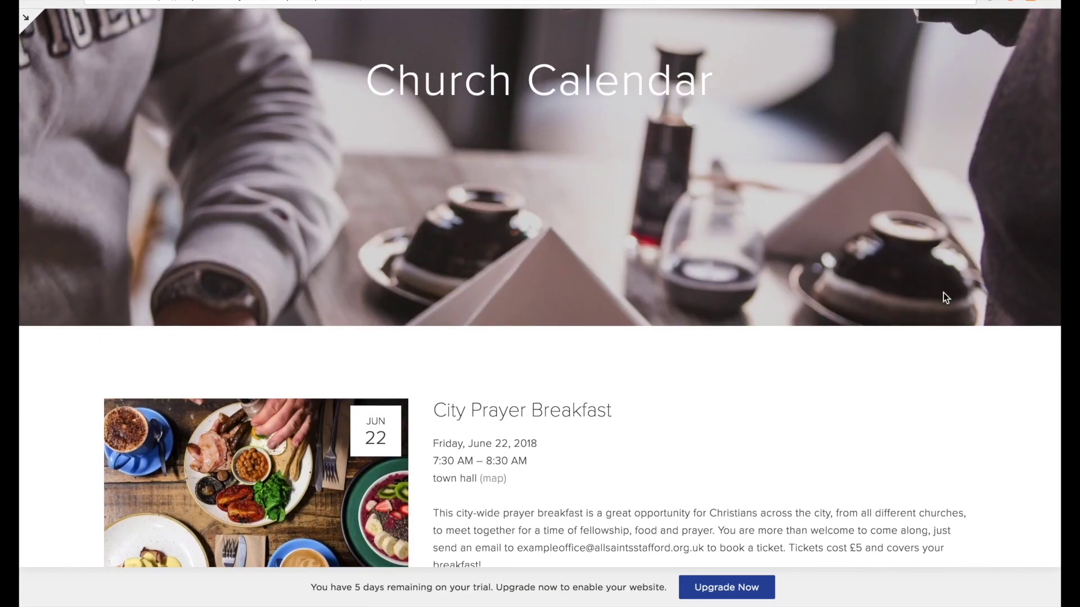
scroll(943, 292, up, 5)
scroll(943, 293, down, 7)
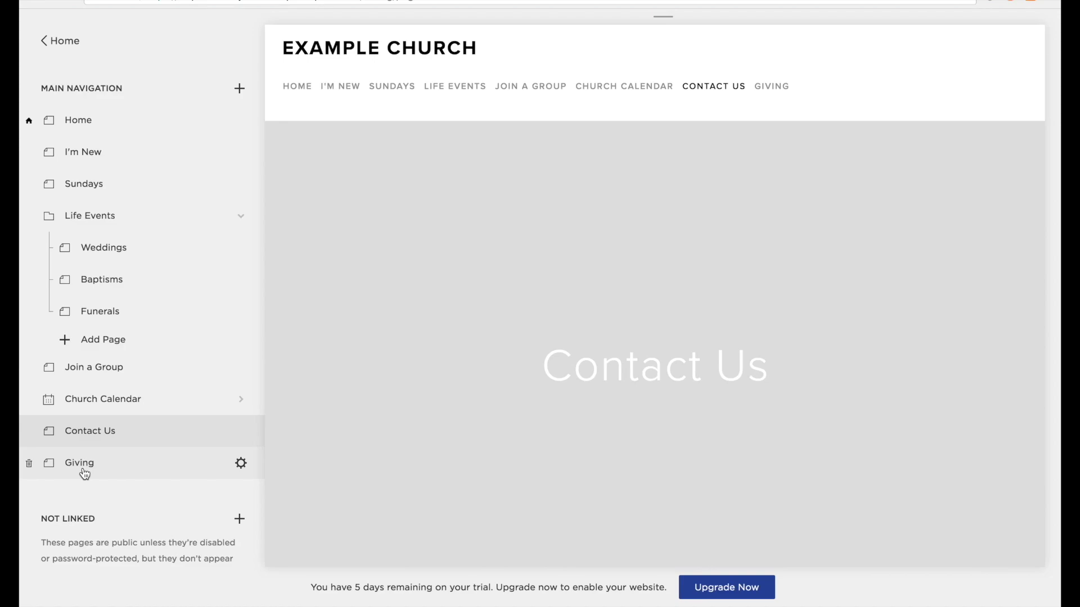
Open the Contact Us page and save its banner image in the page's media settings.
click(84, 475)
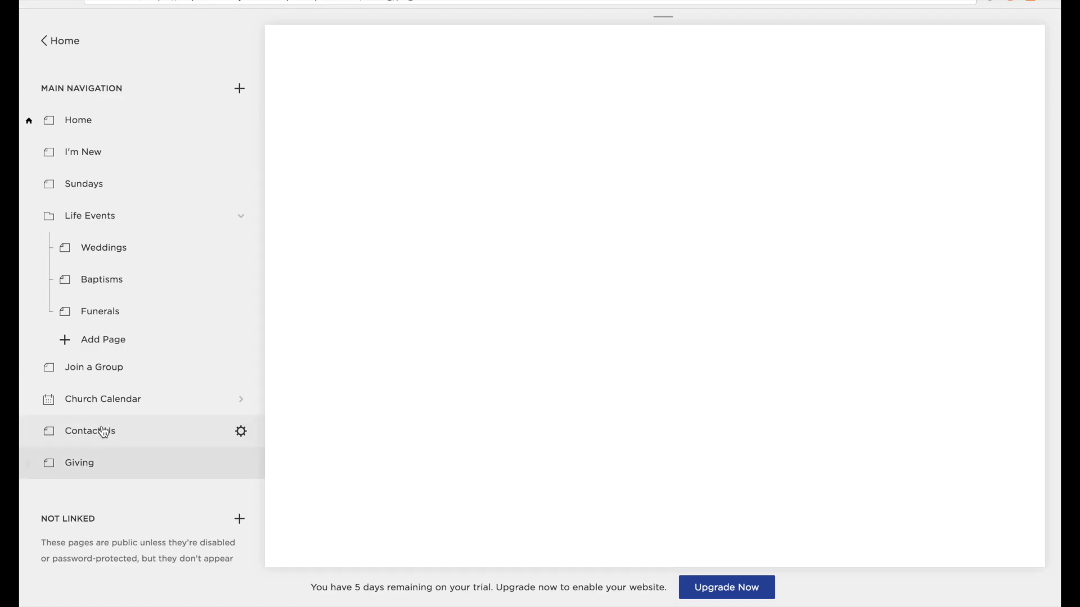
click(104, 431)
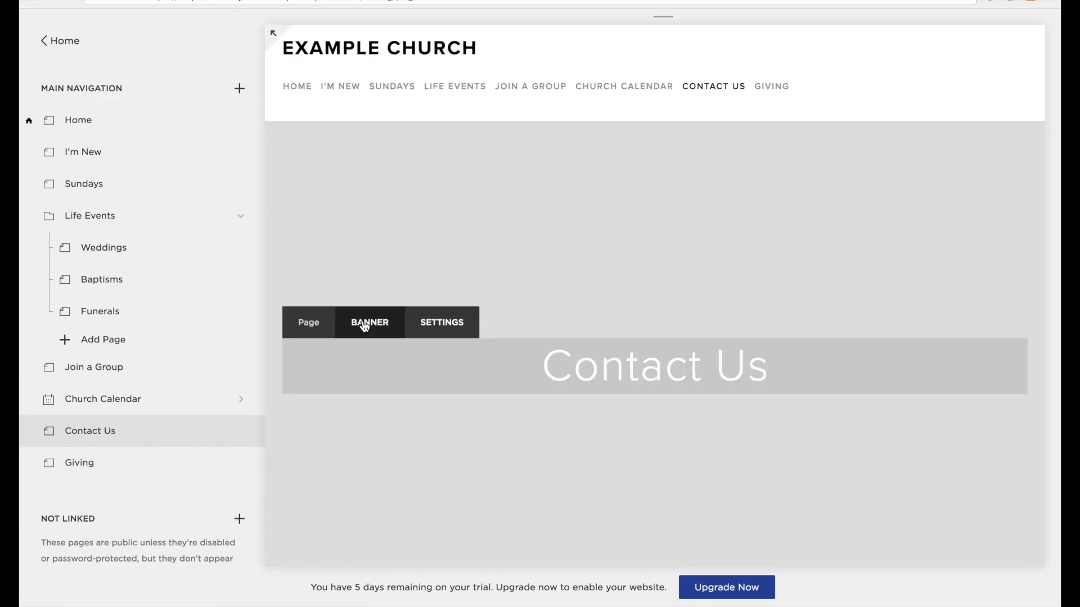
click(363, 323)
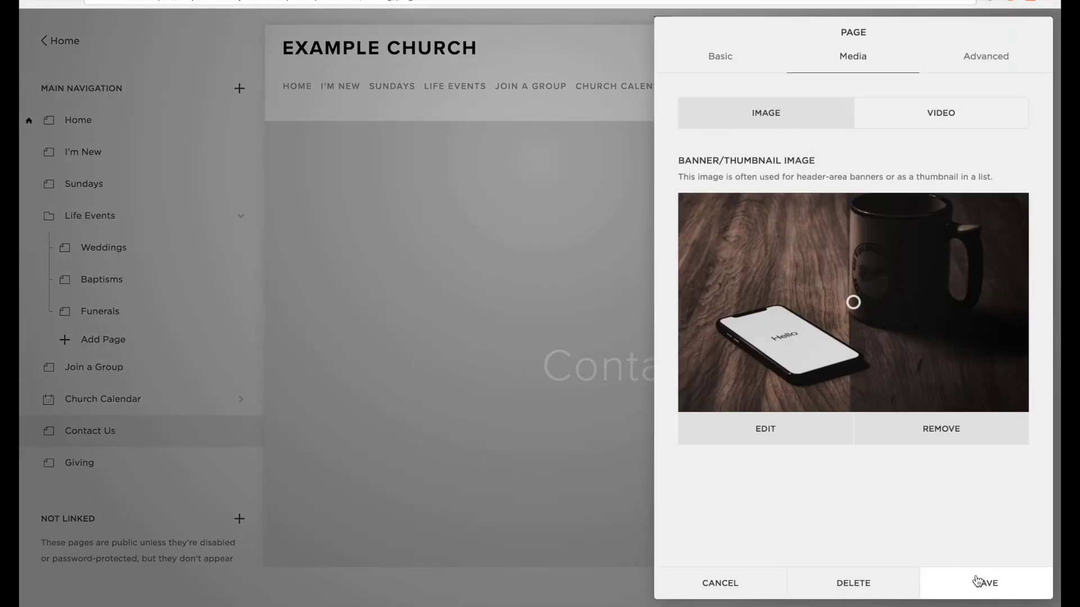
click(979, 582)
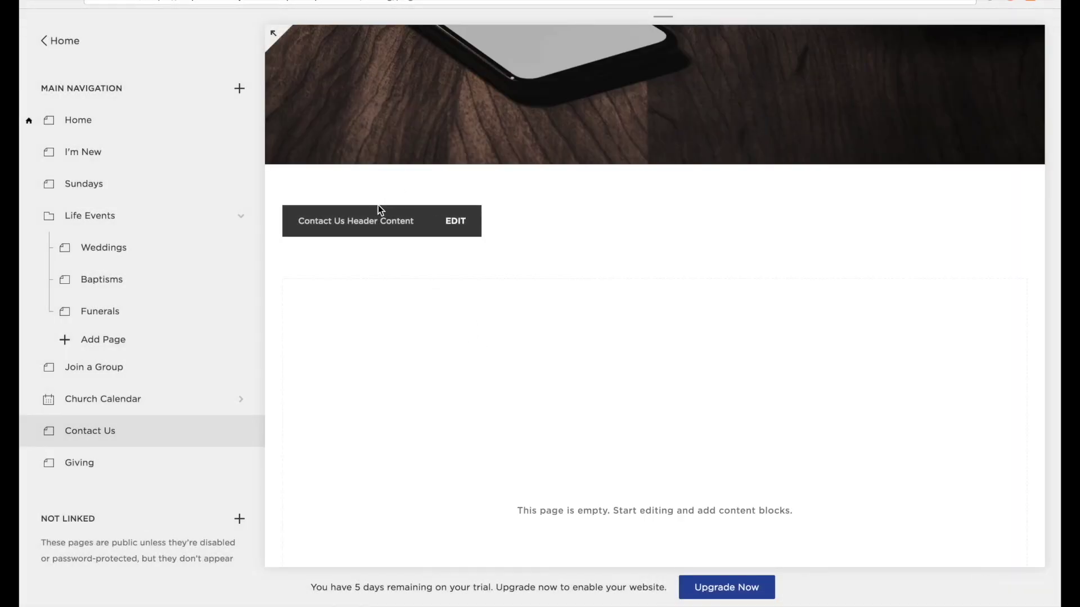
Paste a centred introductory contact paragraph into the header, with a dividing line below it.
click(454, 222)
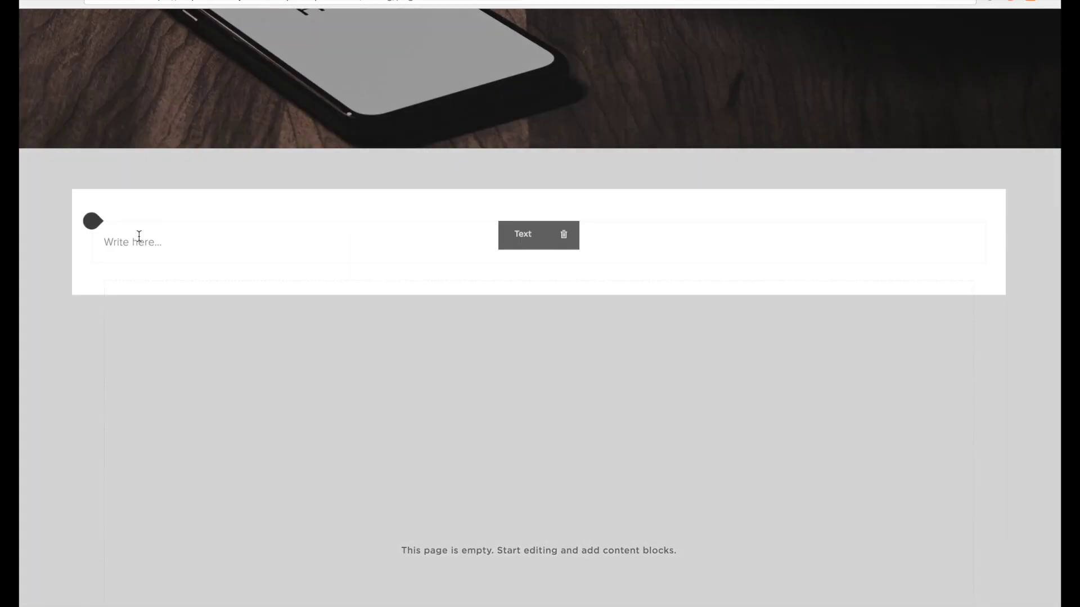
click(139, 236)
text(If you need to contact us for any reason, you can fill out the form below and someone will get back to you as soon as possible. Alternatively, you could use the email address and/or phone number below to get in touch.)
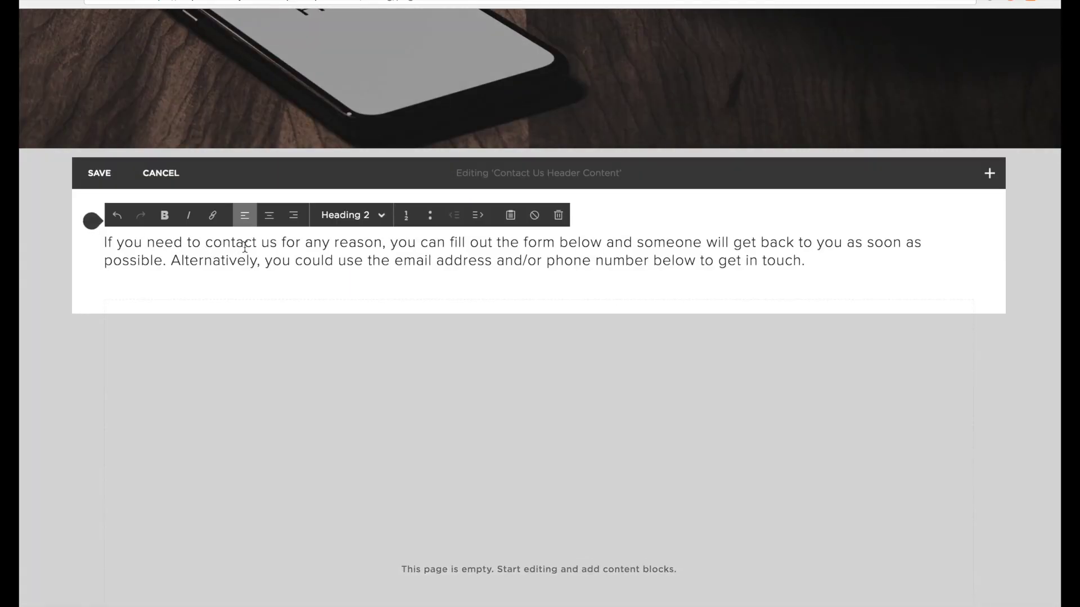
click(270, 221)
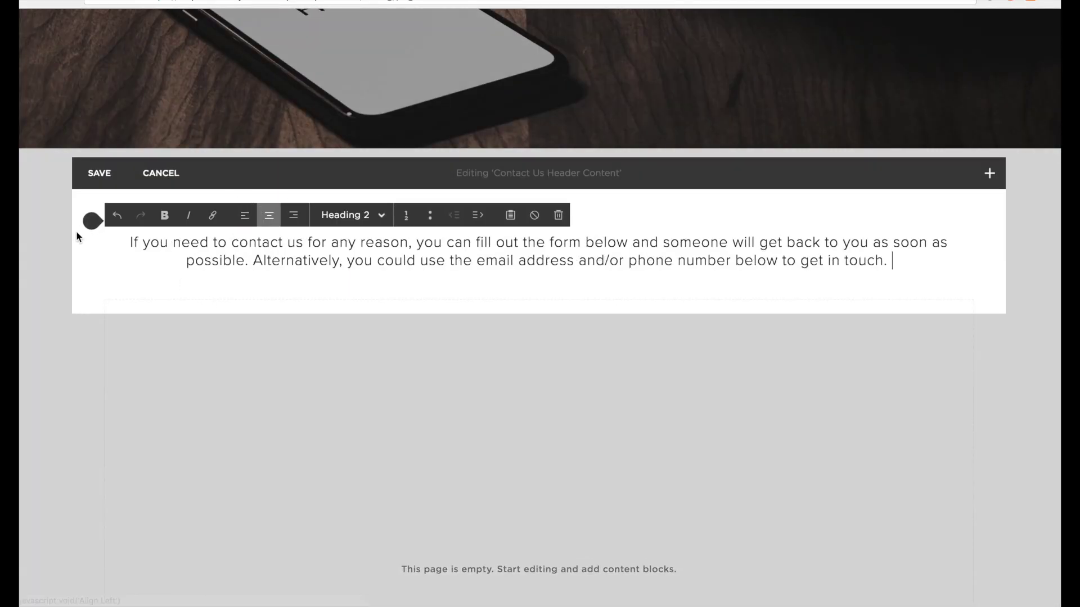
click(93, 281)
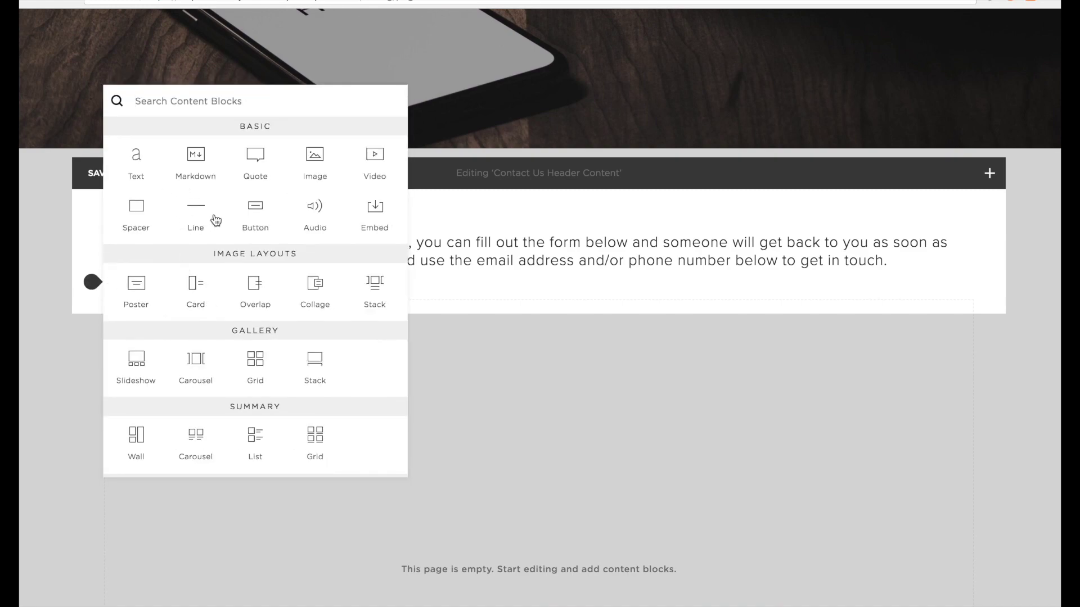
click(195, 211)
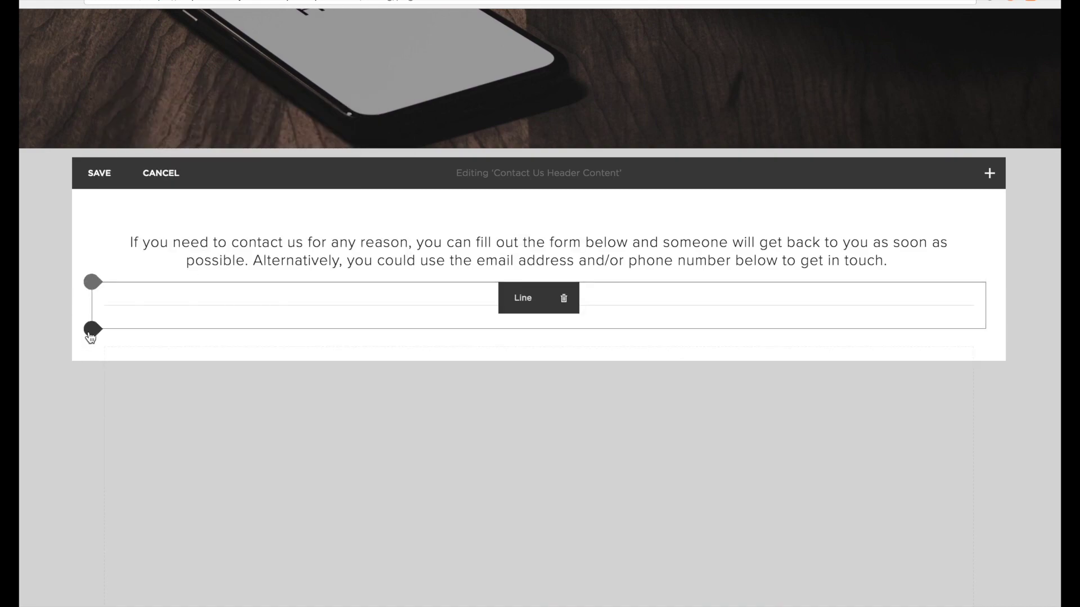
Add a centred text block reading 'please bear in mind our office opening hours when calling.'.
click(90, 331)
click(145, 201)
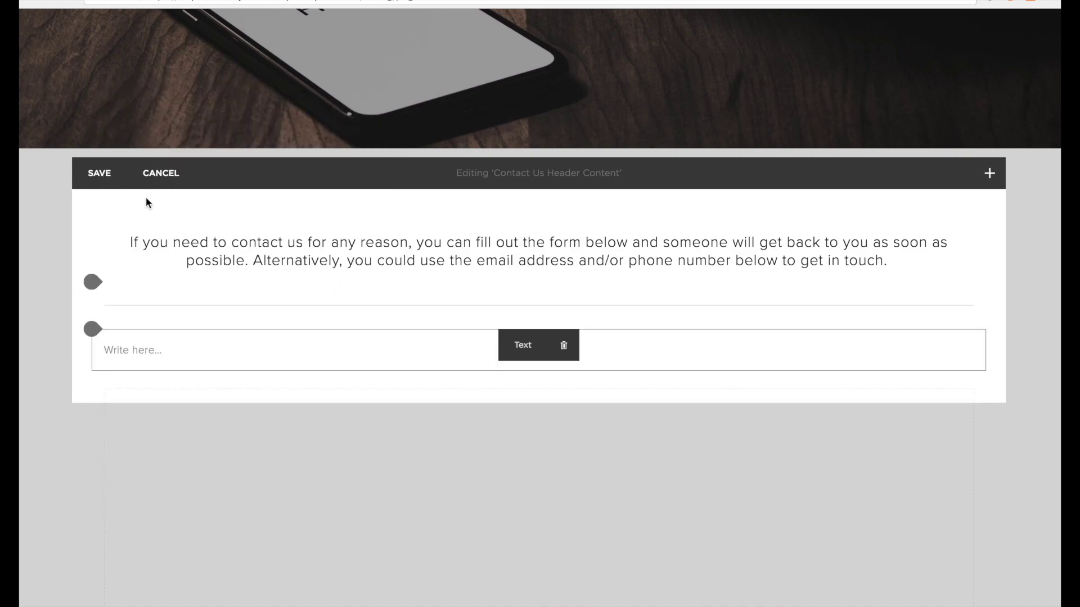
click(208, 360)
text(please bear in mind our office opening hours when calling.)
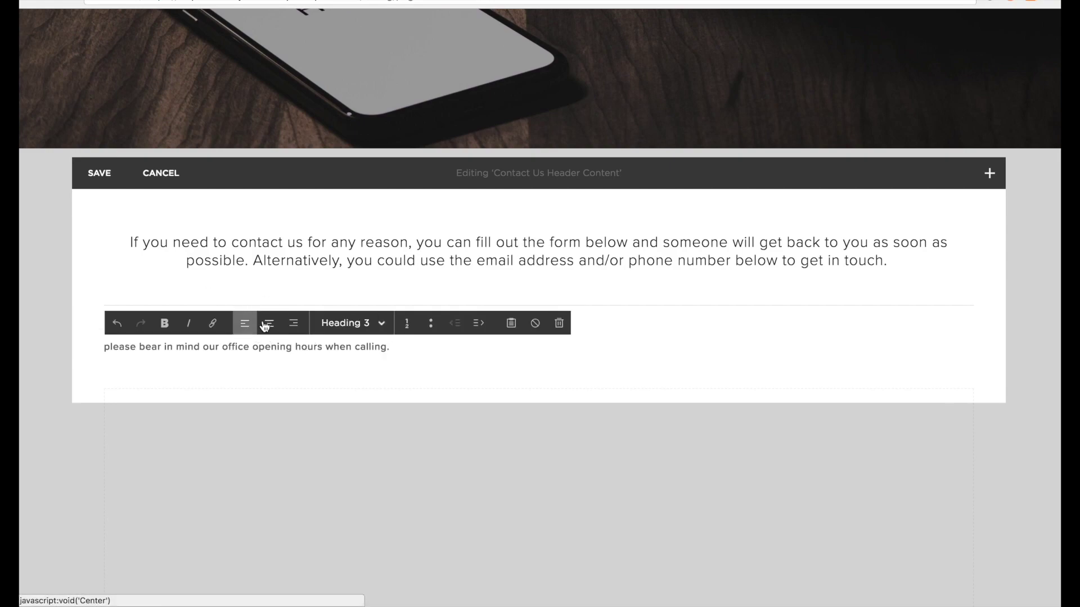
click(269, 323)
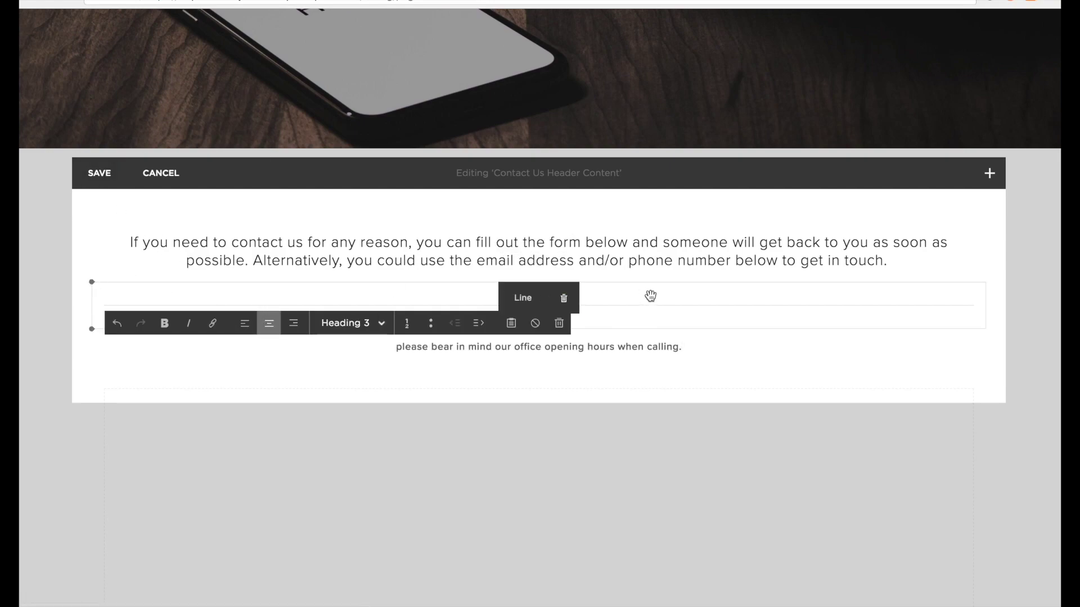
click(1058, 290)
Remove the dividing line and save the header content changes.
click(563, 298)
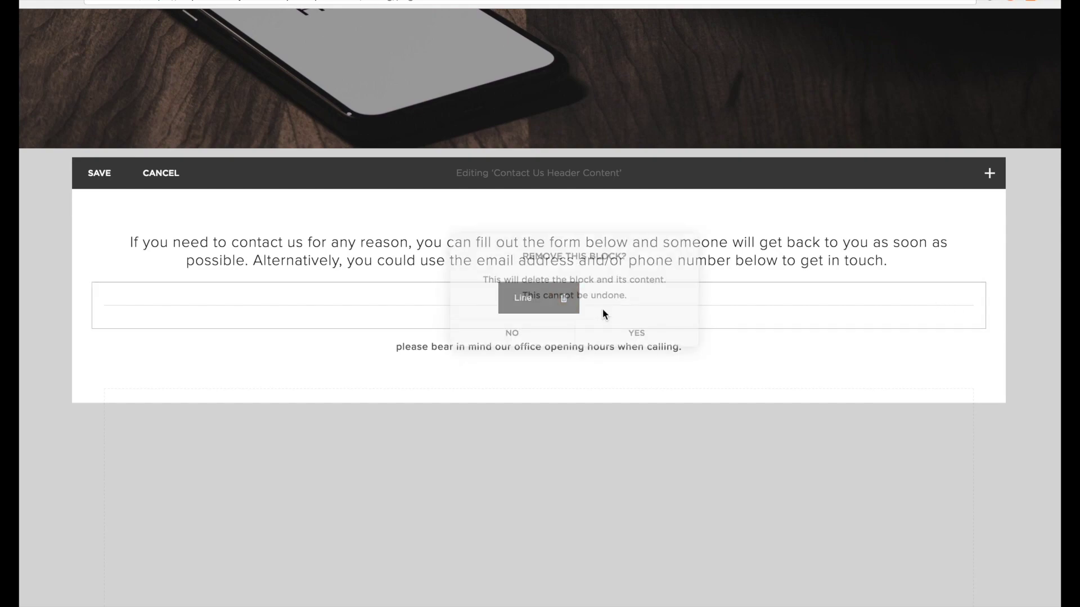
click(638, 334)
click(92, 174)
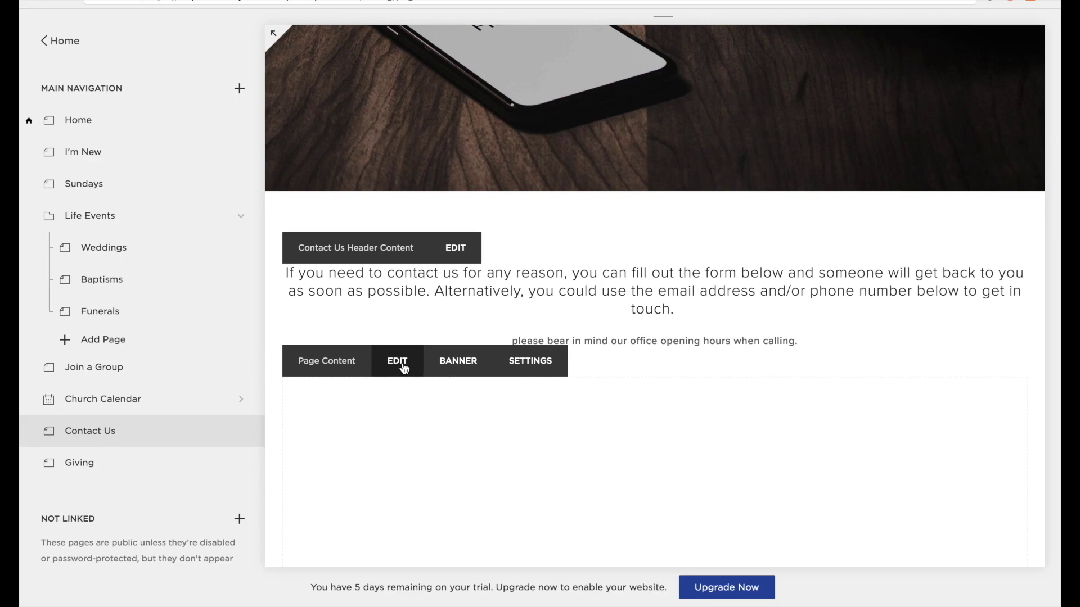
click(398, 365)
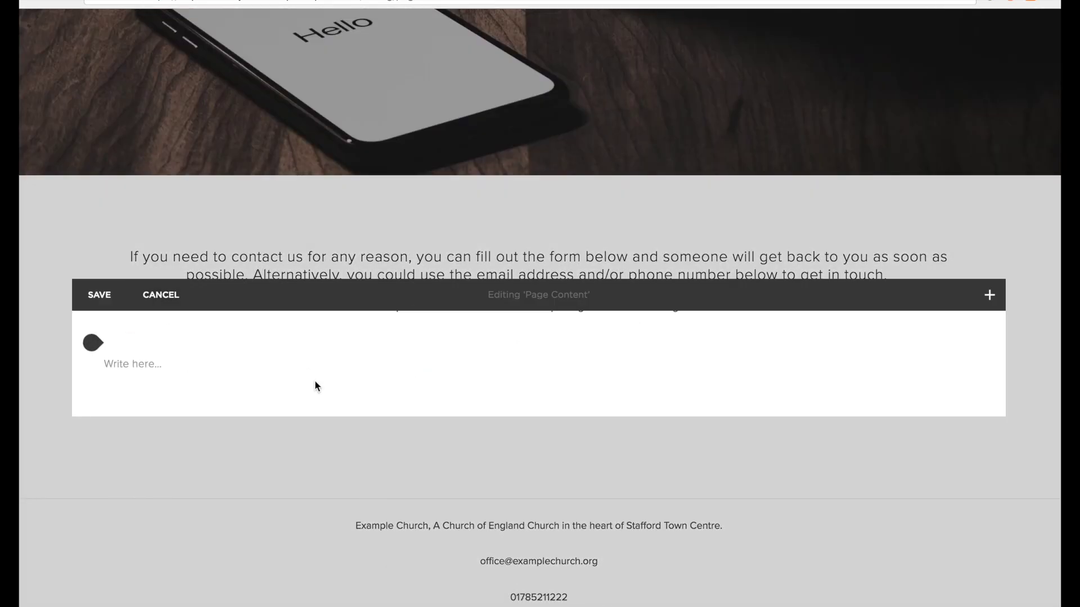
Insert a Form block below the intro, name it 'Contact Us Form' and apply it.
mouse_move(146, 366)
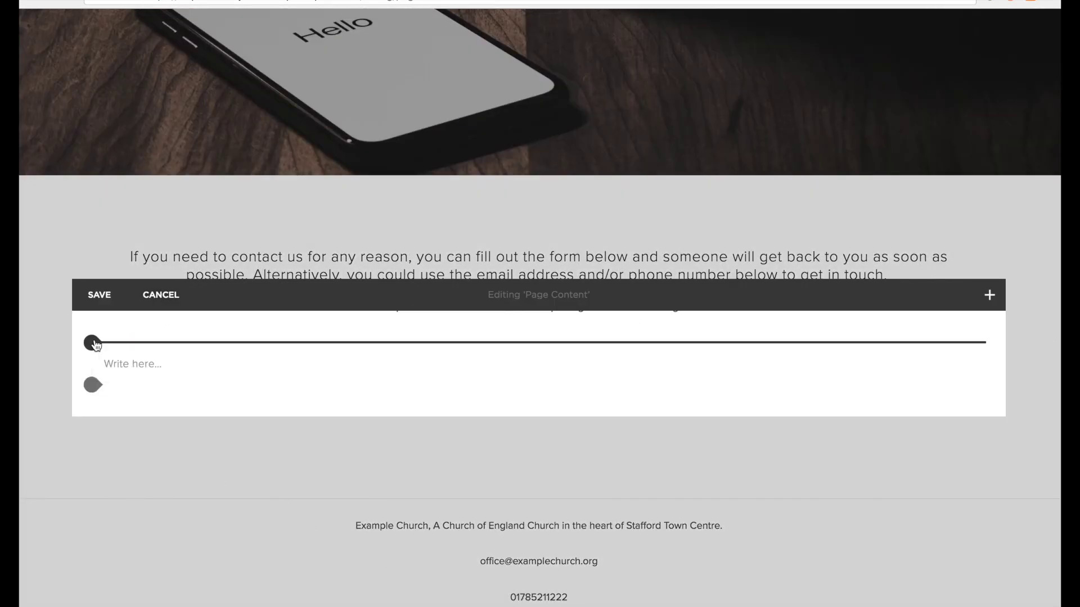
click(93, 343)
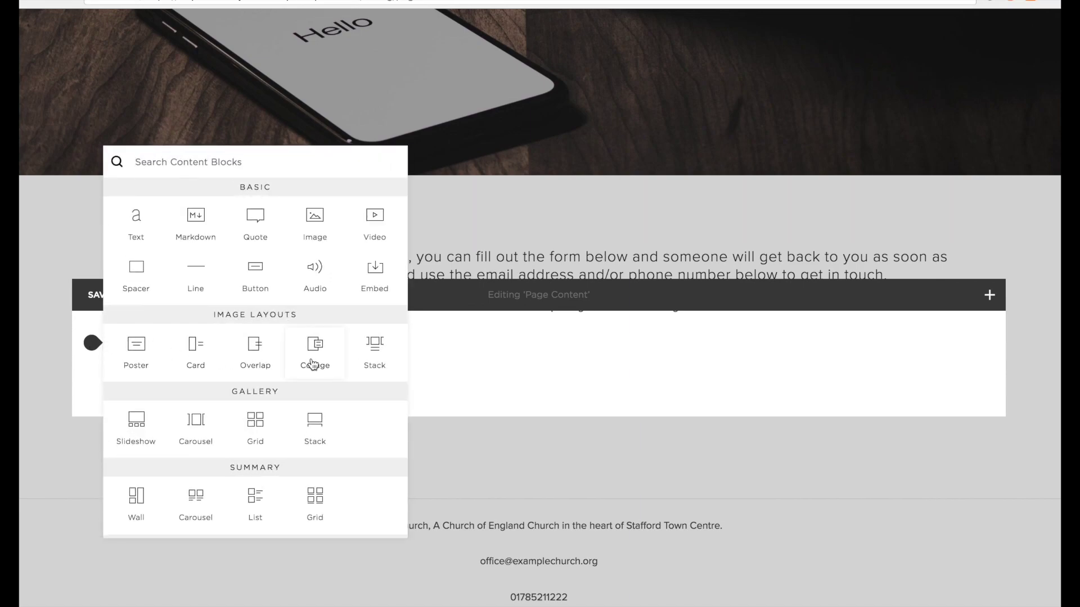
scroll(304, 388, down, 6)
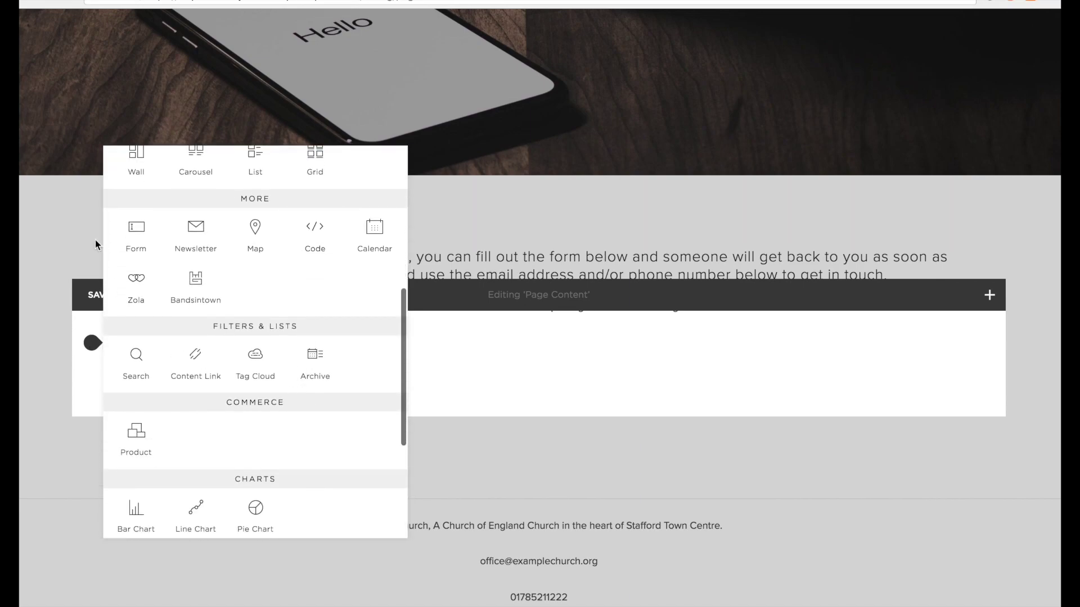
click(137, 233)
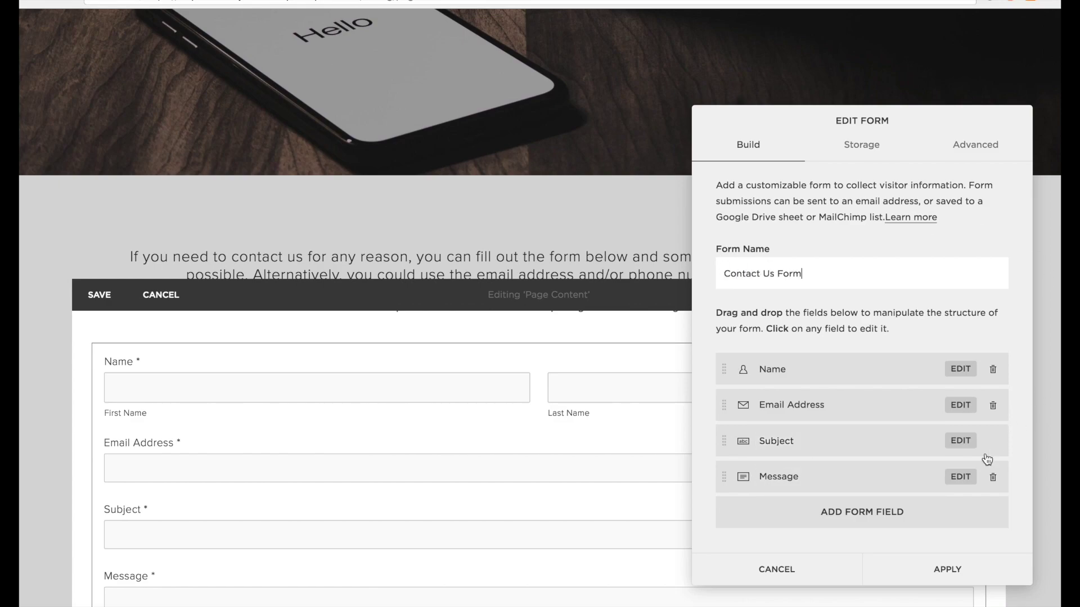
click(932, 572)
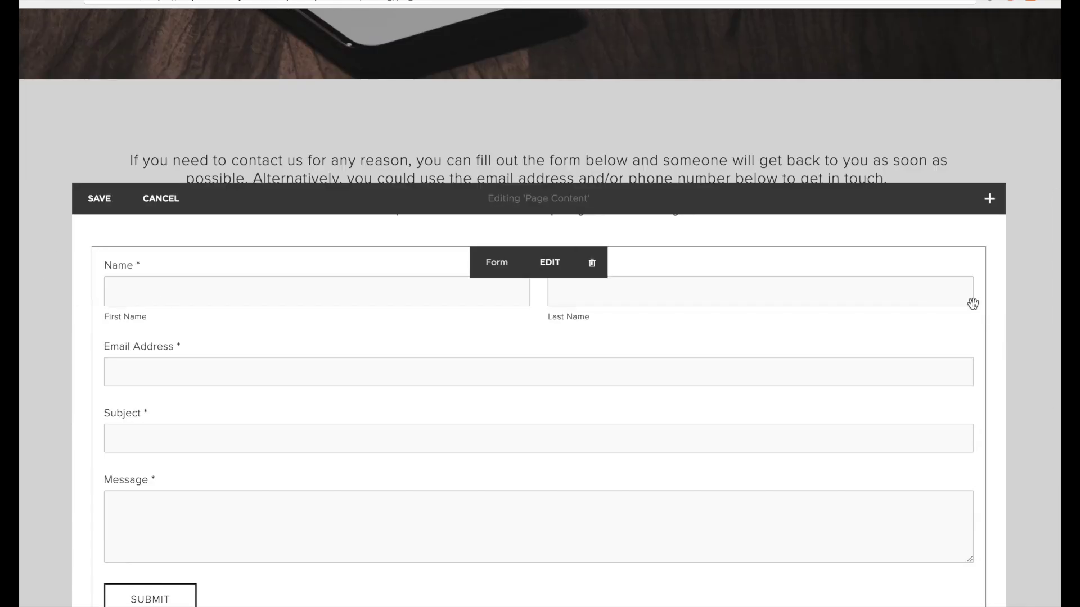
scroll(887, 348, down, 2)
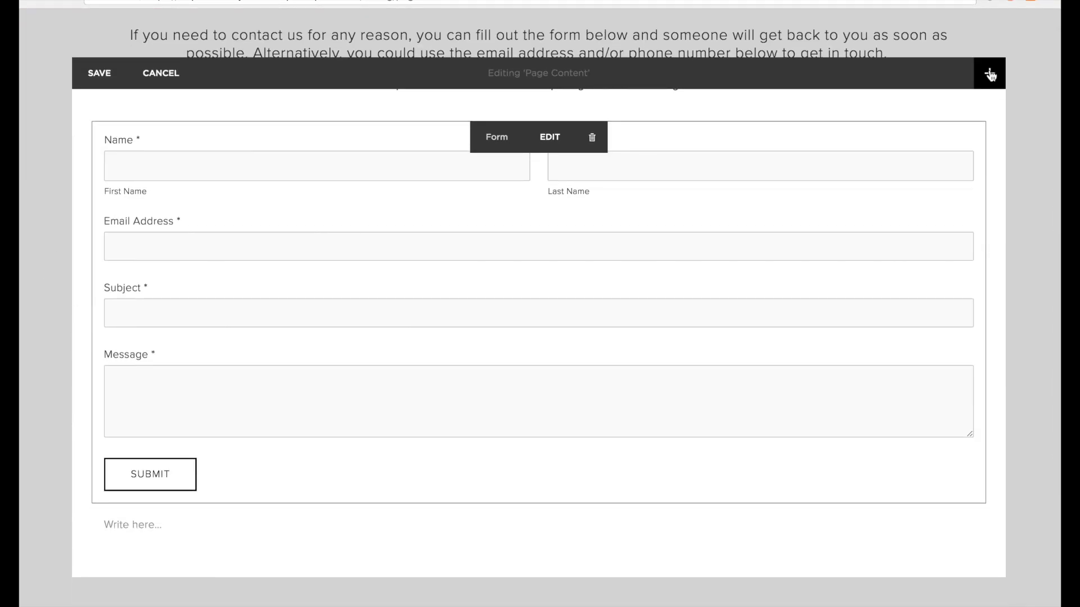
Place two spacer blocks on either side of the contact form and resize the columns to centre it.
click(88, 502)
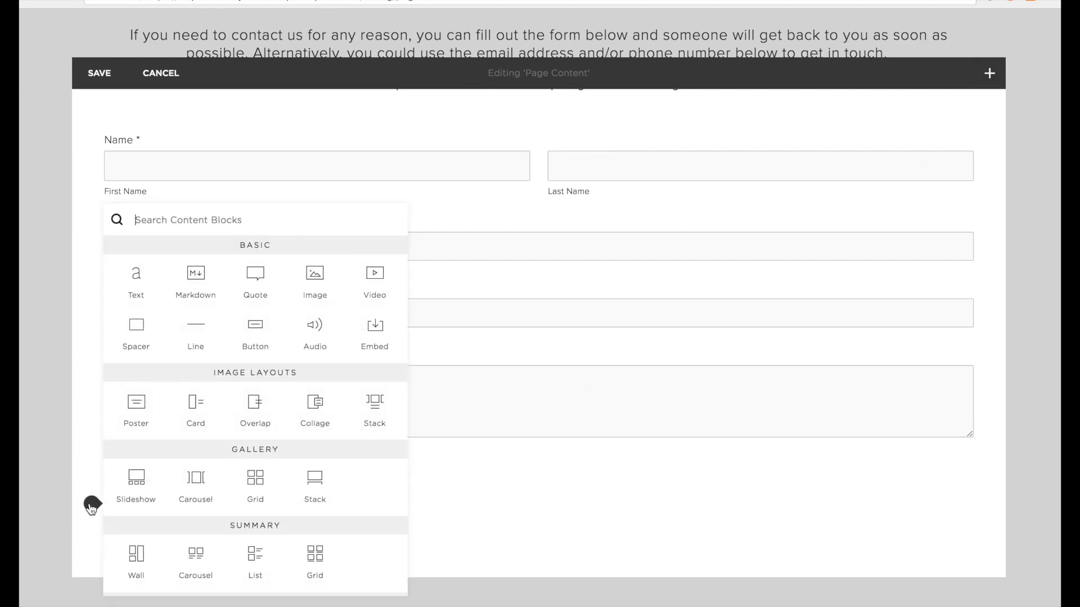
click(136, 324)
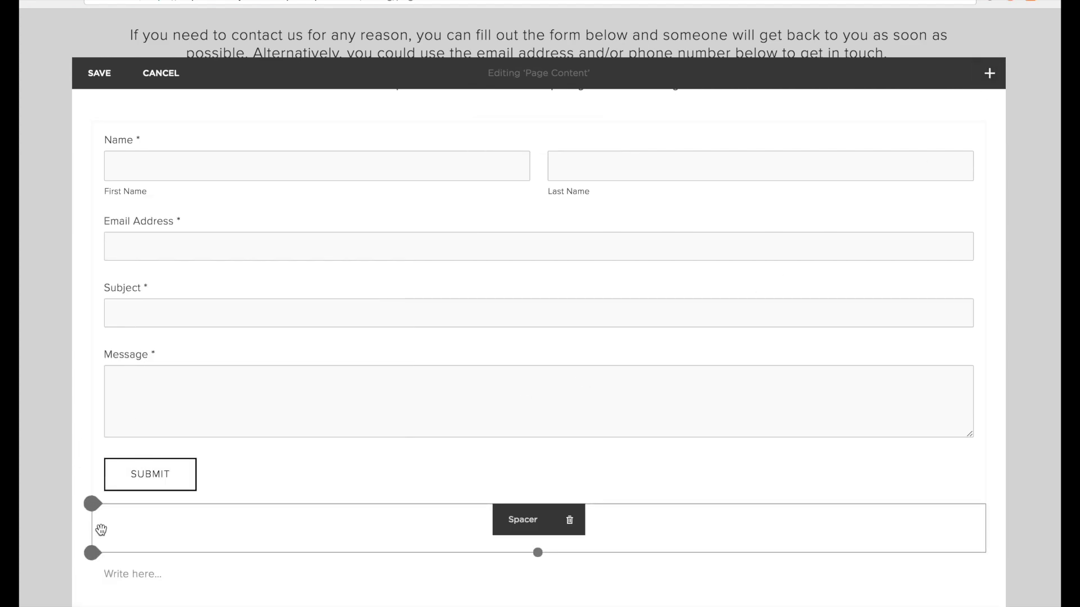
click(91, 552)
click(162, 326)
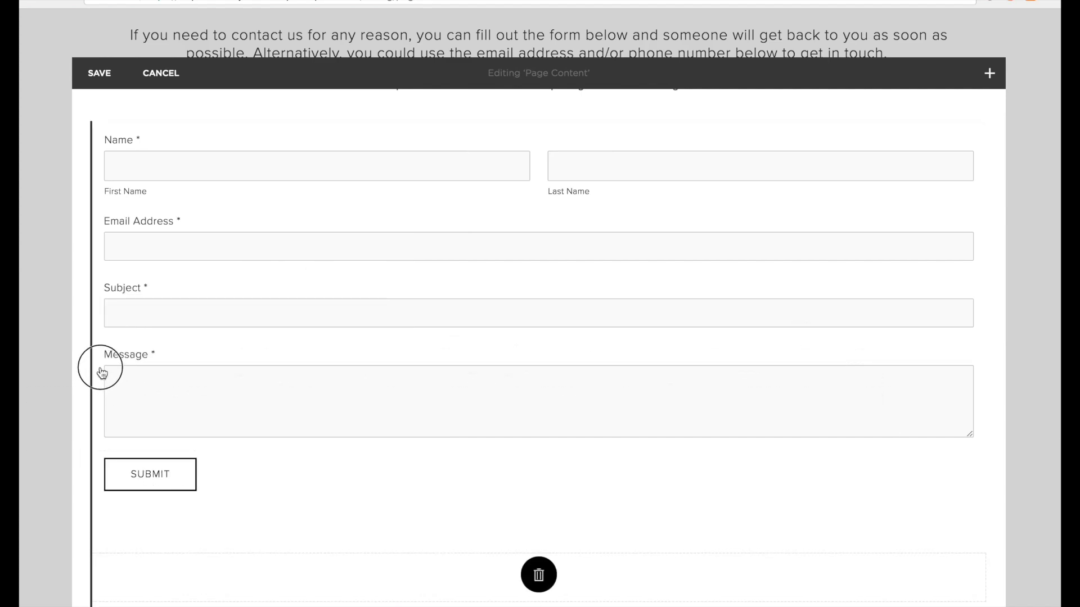
drag(173, 284, 175, 285)
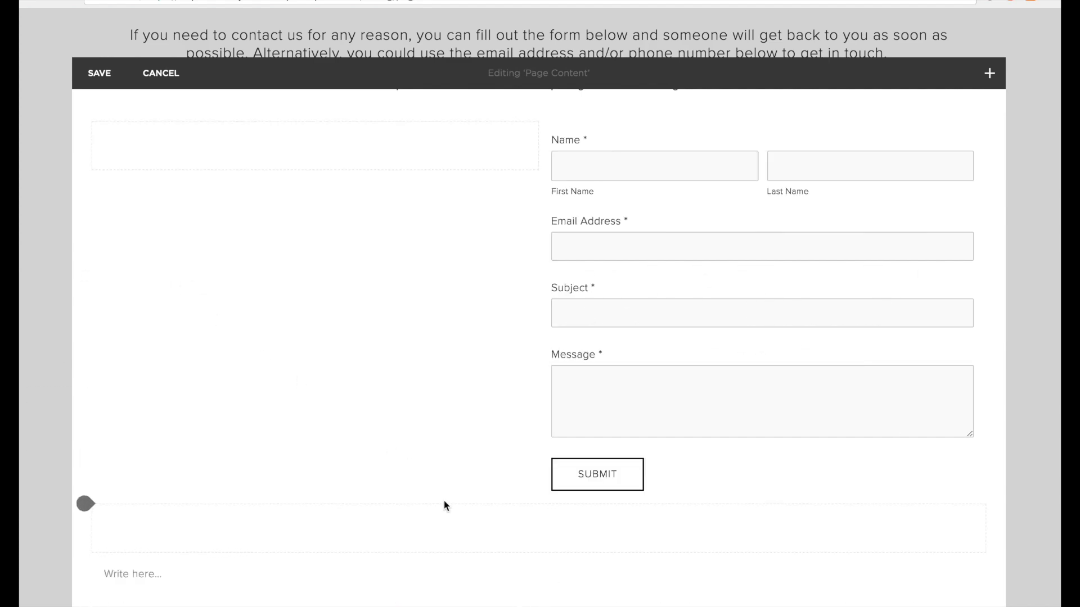
drag(439, 531, 942, 262)
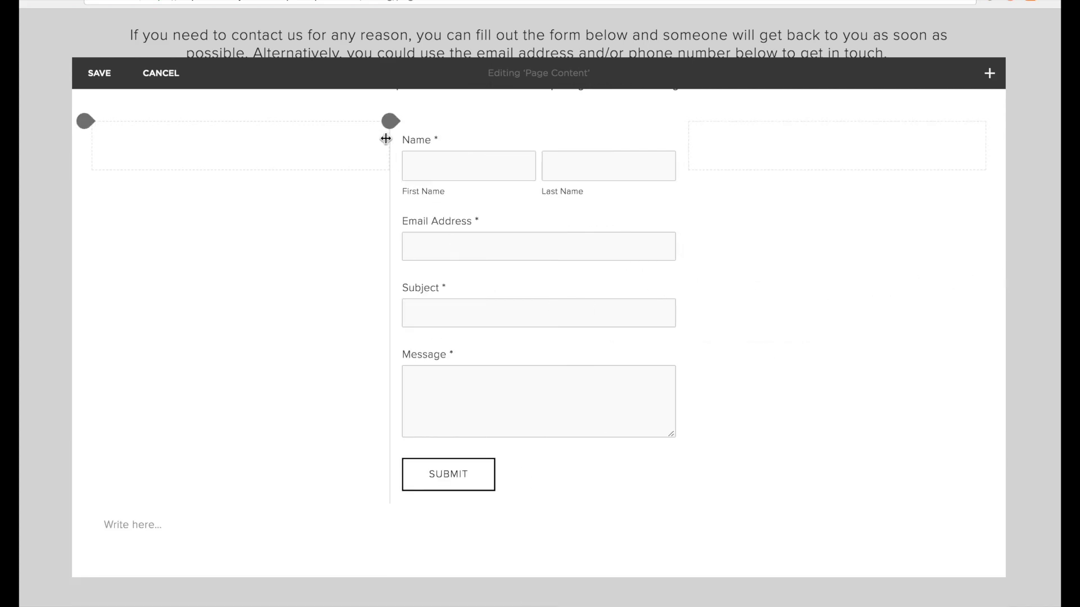
drag(386, 138, 318, 136)
drag(691, 142, 837, 159)
drag(313, 151, 269, 152)
Insert a dividing line block beneath the contact form.
scroll(850, 269, up, 3)
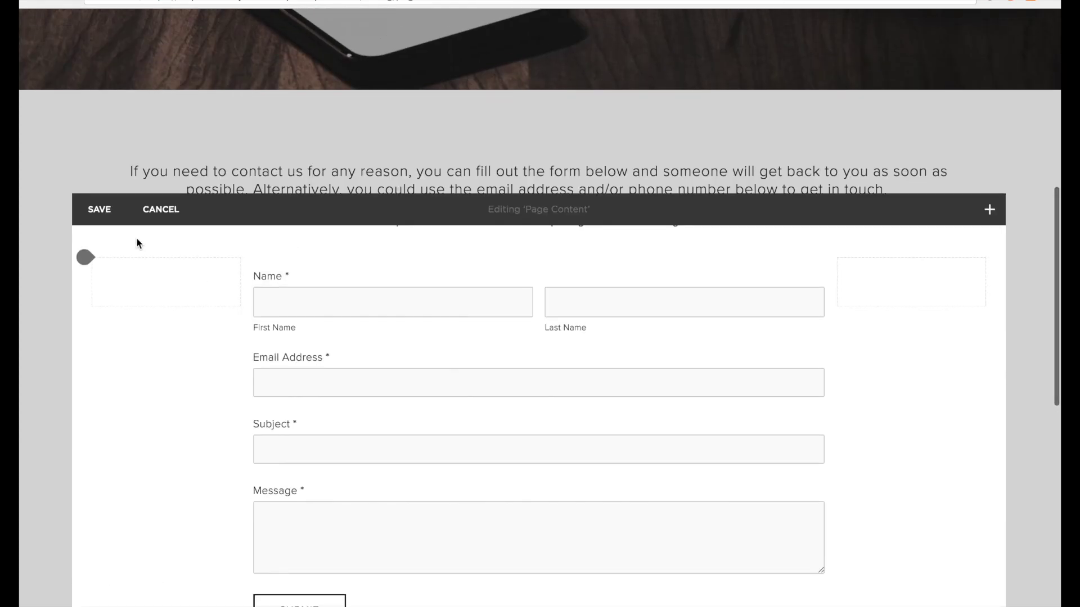
scroll(248, 424, down, 5)
scroll(706, 270, up, 5)
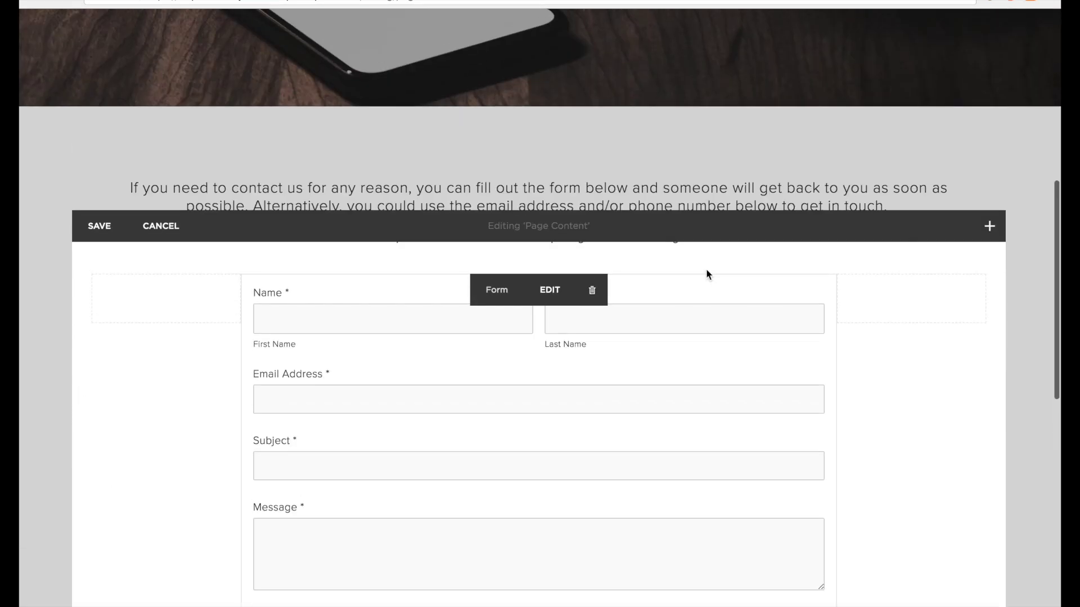
scroll(706, 270, down, 6)
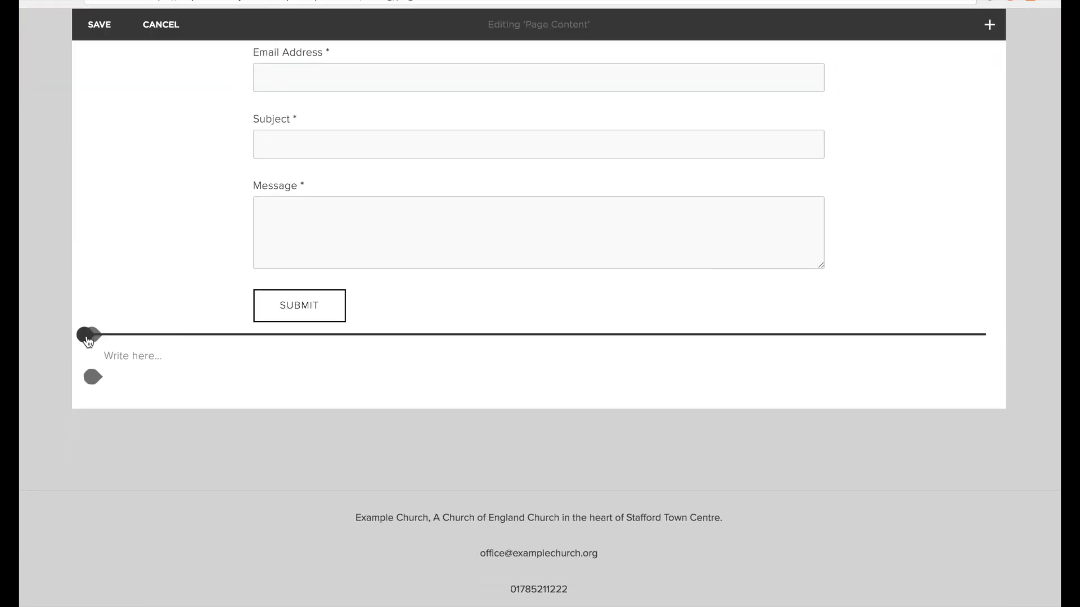
click(87, 335)
click(186, 272)
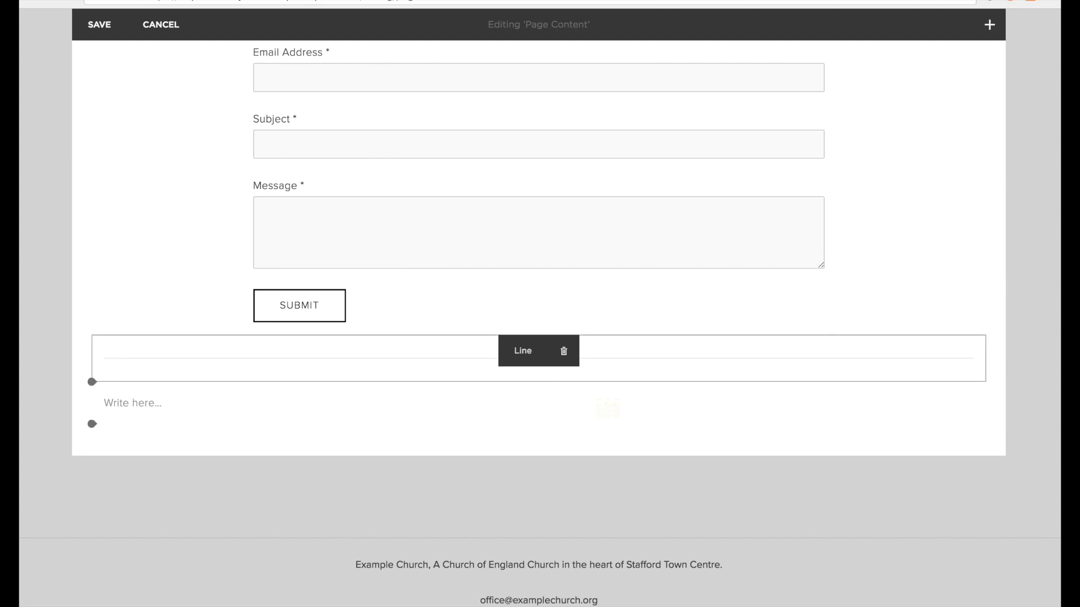
scroll(622, 433, down, 4)
scroll(245, 306, up, 2)
scroll(245, 306, up, 6)
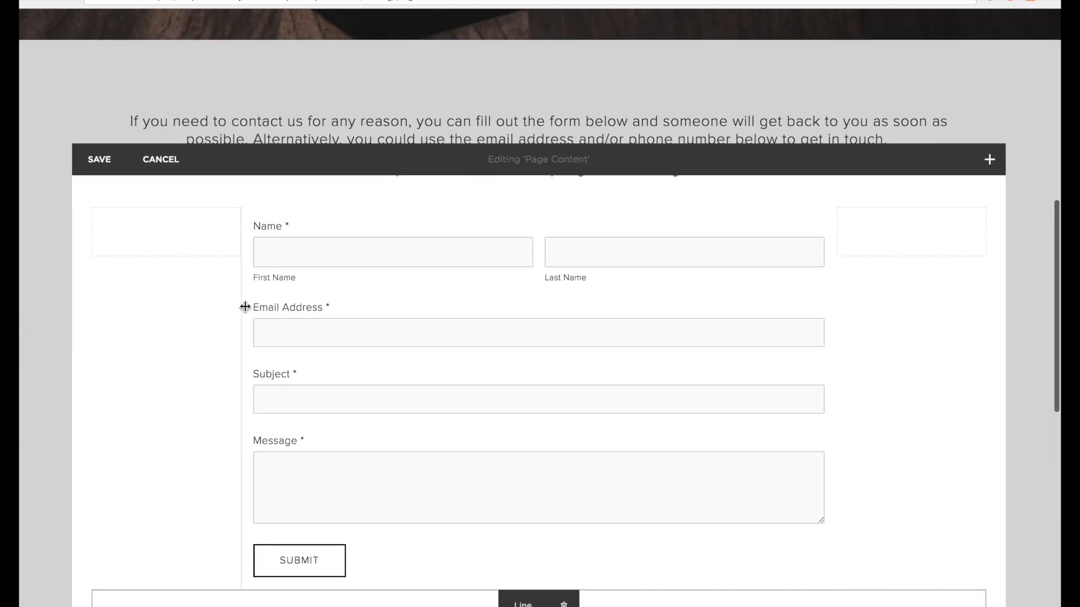
scroll(245, 306, down, 5)
scroll(590, 410, down, 3)
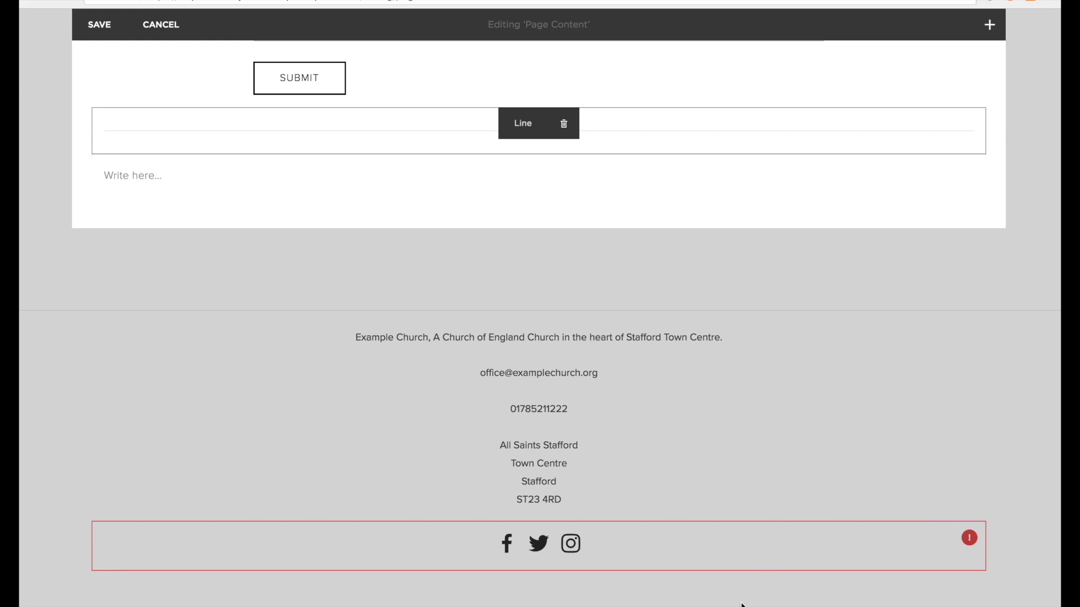
scroll(742, 604, up, 2)
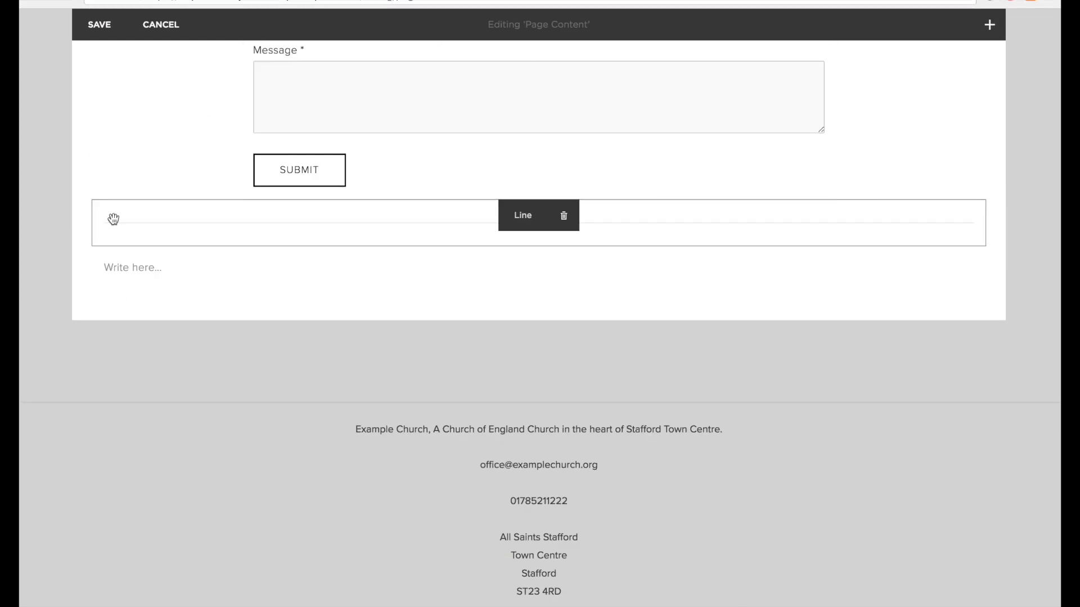
Add a centred 'Church Office Contact Details' heading below the line.
click(92, 250)
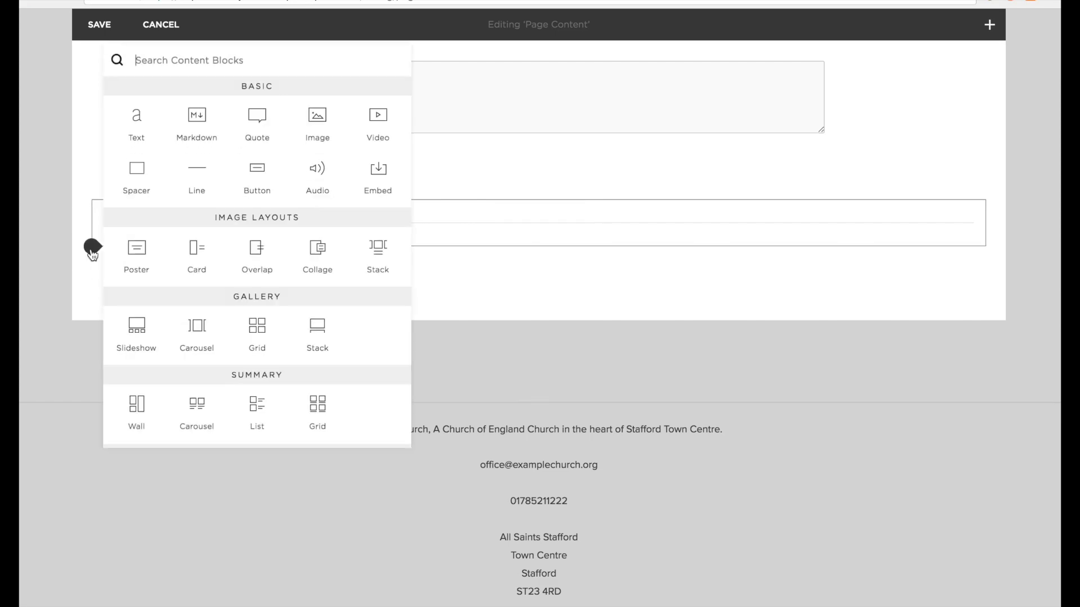
click(136, 118)
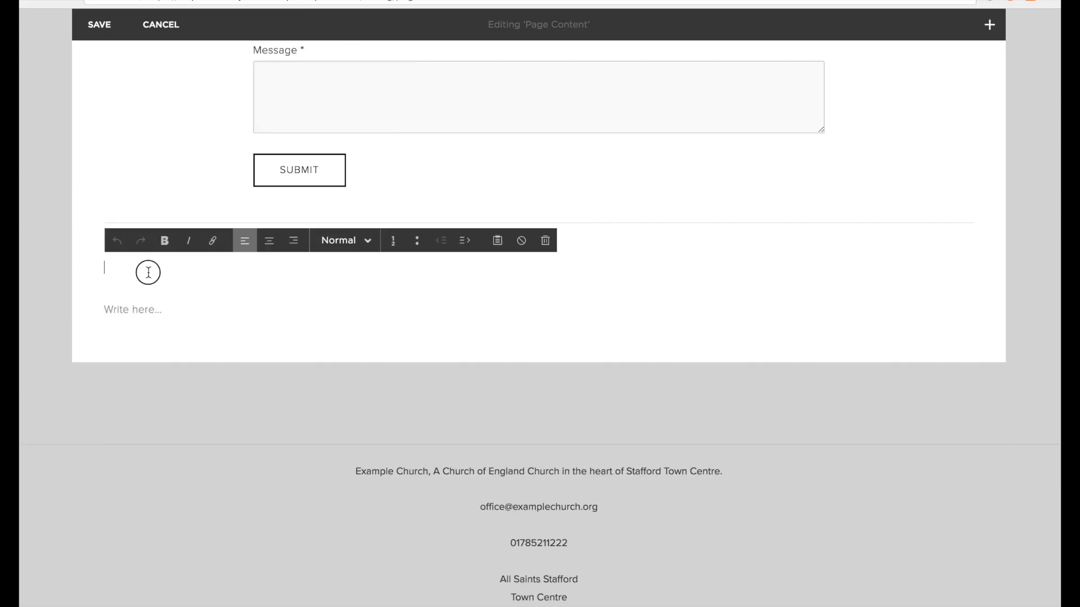
text(Church Office Contact Details)
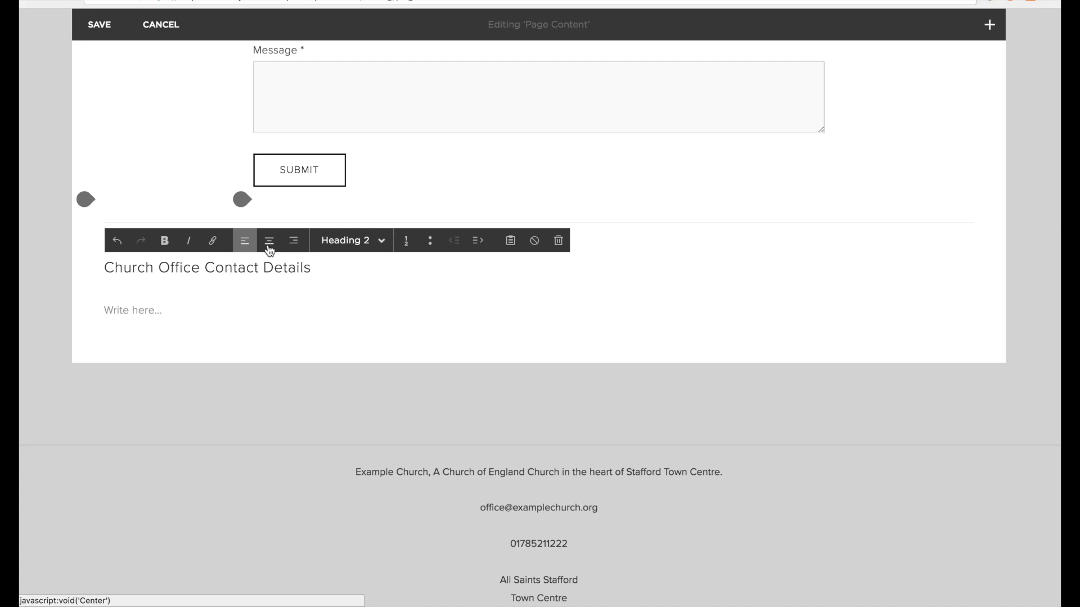
click(269, 242)
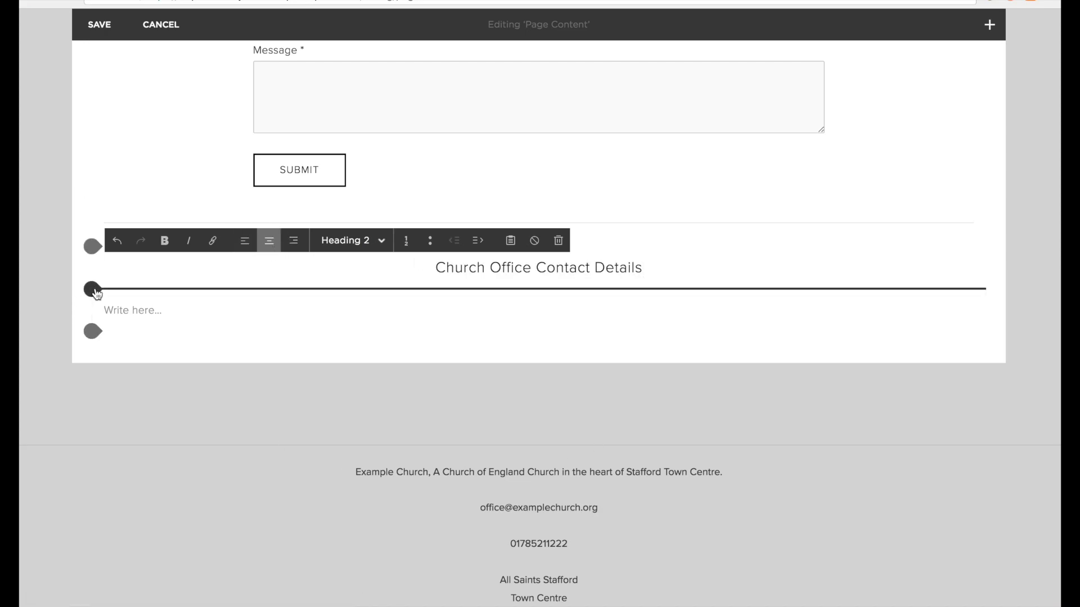
Add a dividing line and the centred office email and phone lines beneath the heading.
click(93, 289)
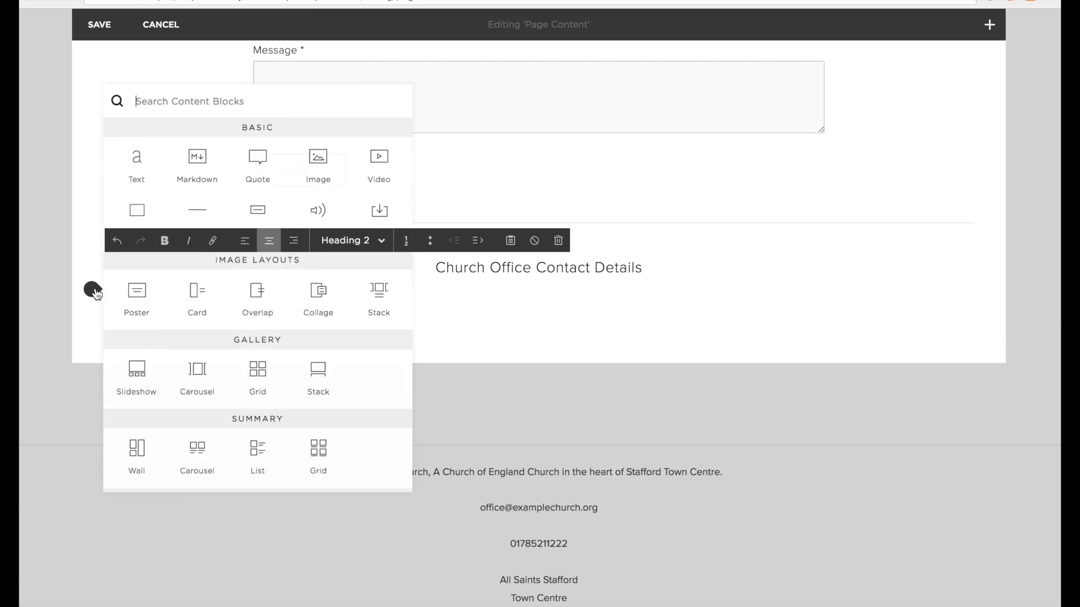
click(201, 212)
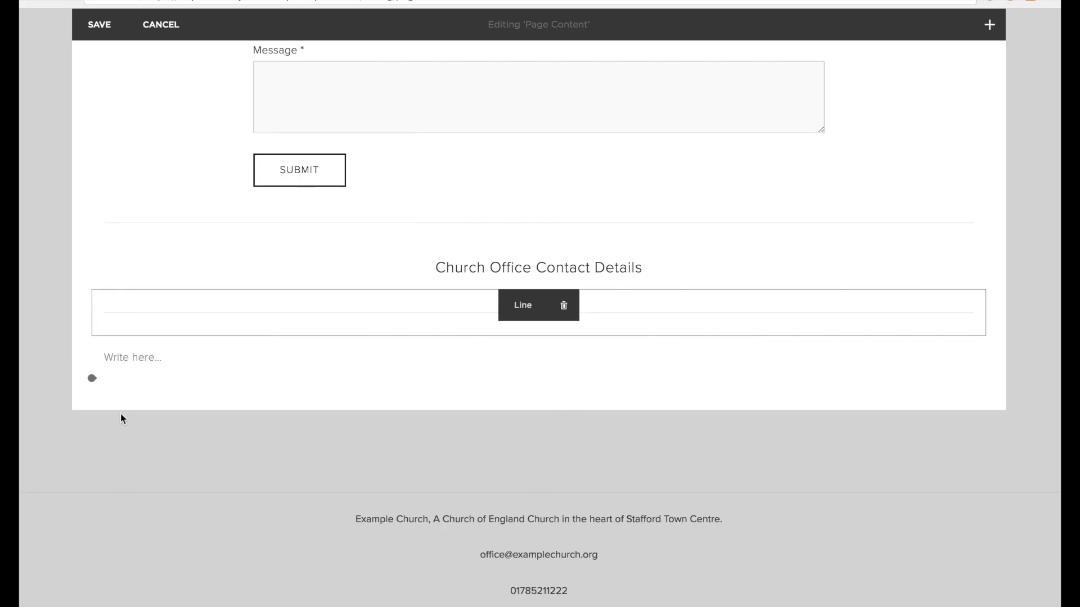
click(93, 336)
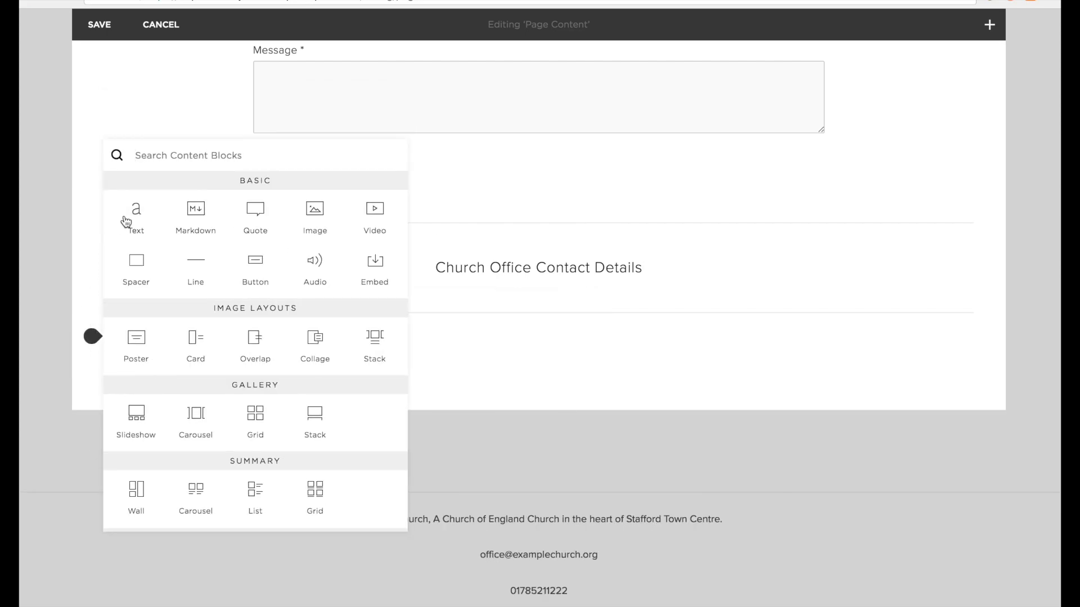
click(136, 217)
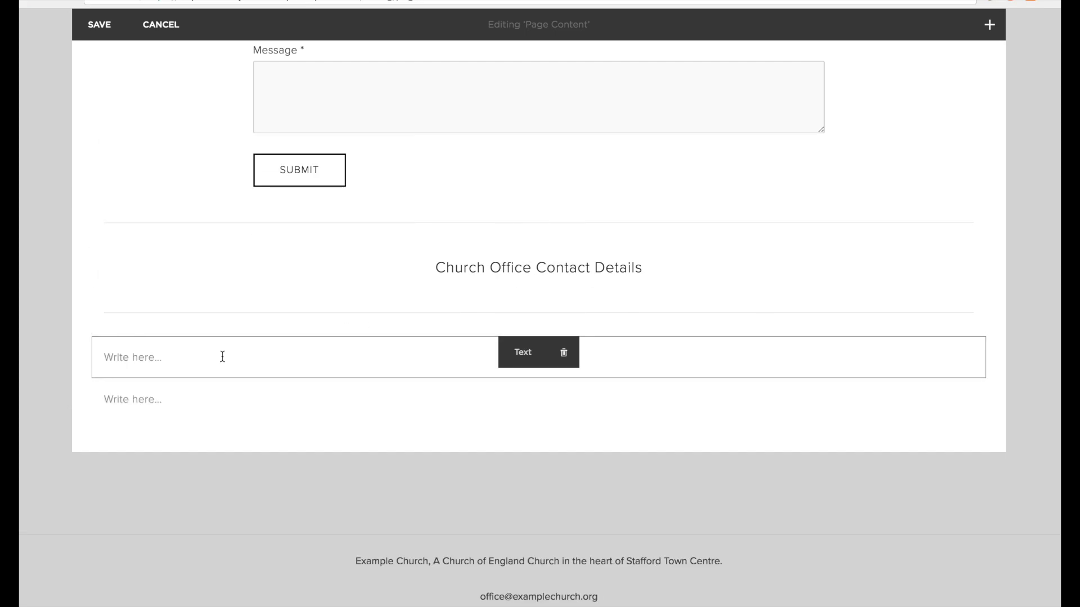
key(ctrl+v)
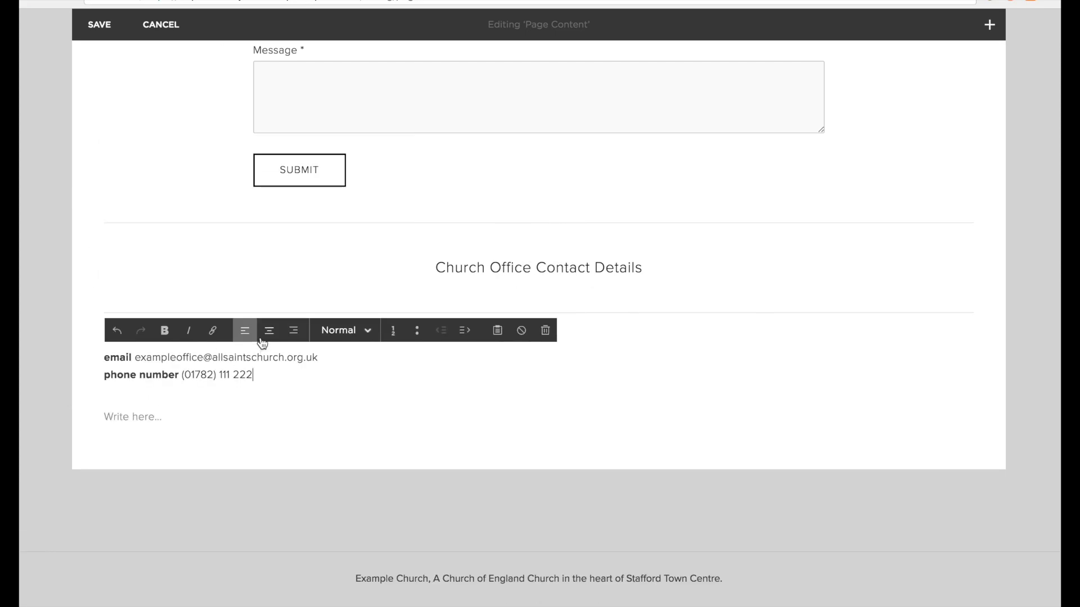
click(263, 340)
Add a line, a 'Church Office Opening Hours' heading and another line below the contact details.
click(91, 396)
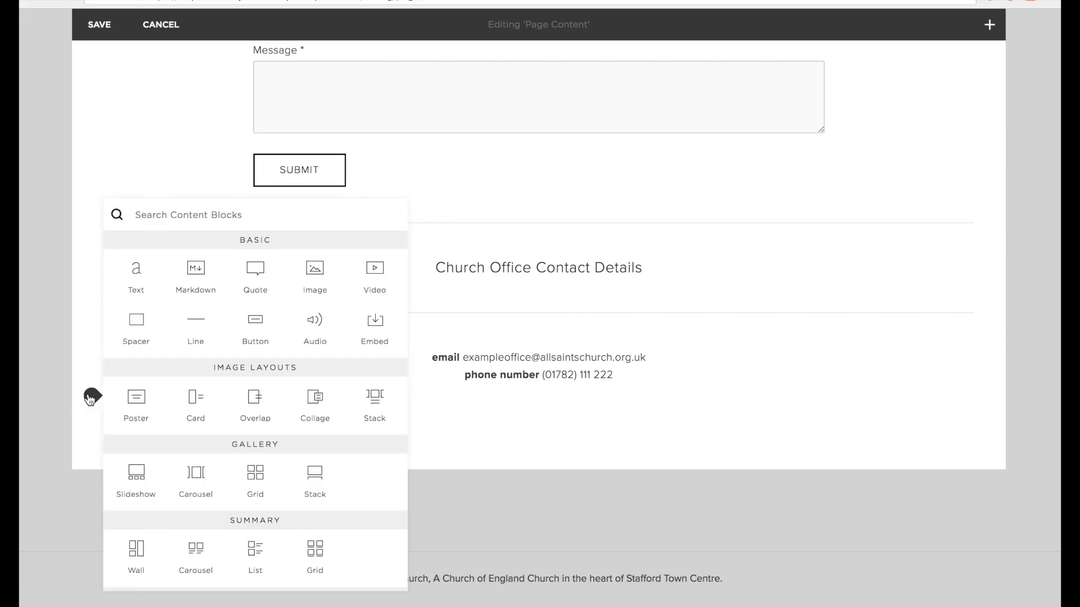
click(191, 346)
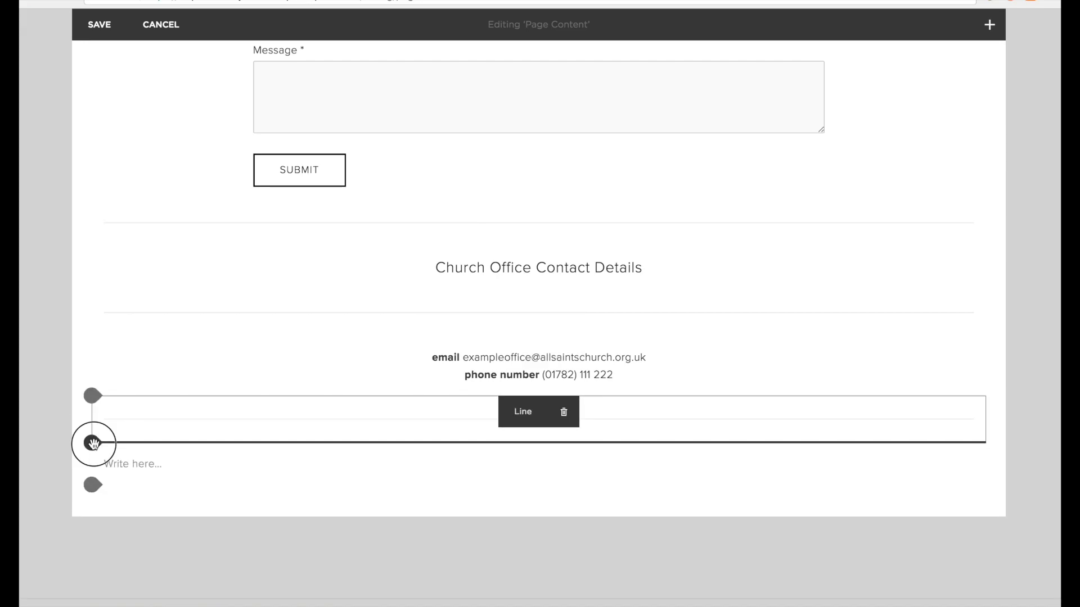
click(92, 443)
click(134, 275)
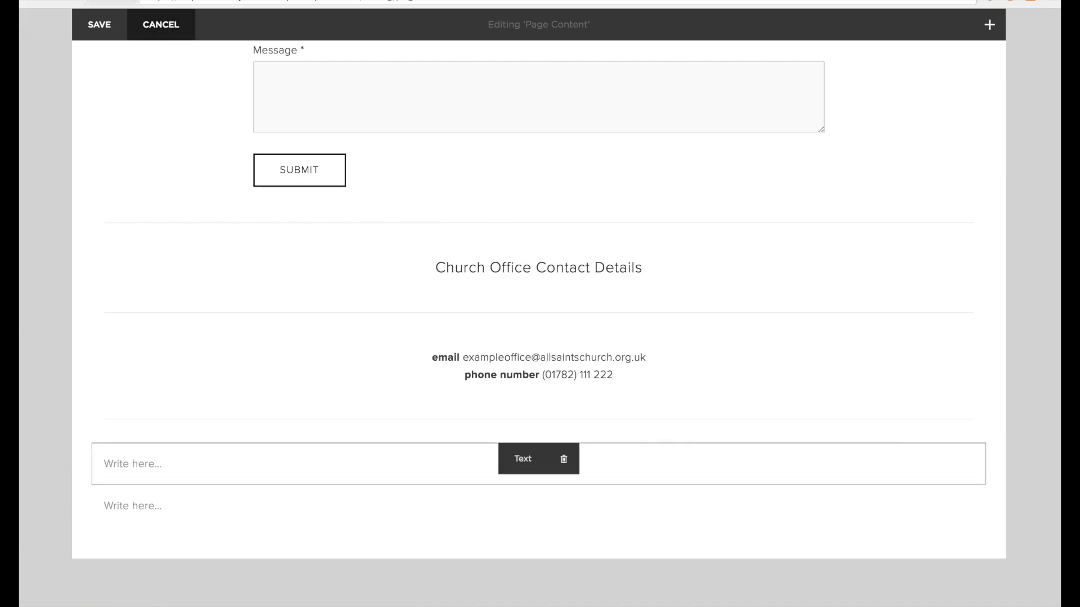
text(Church Office Opening Hours)
click(93, 485)
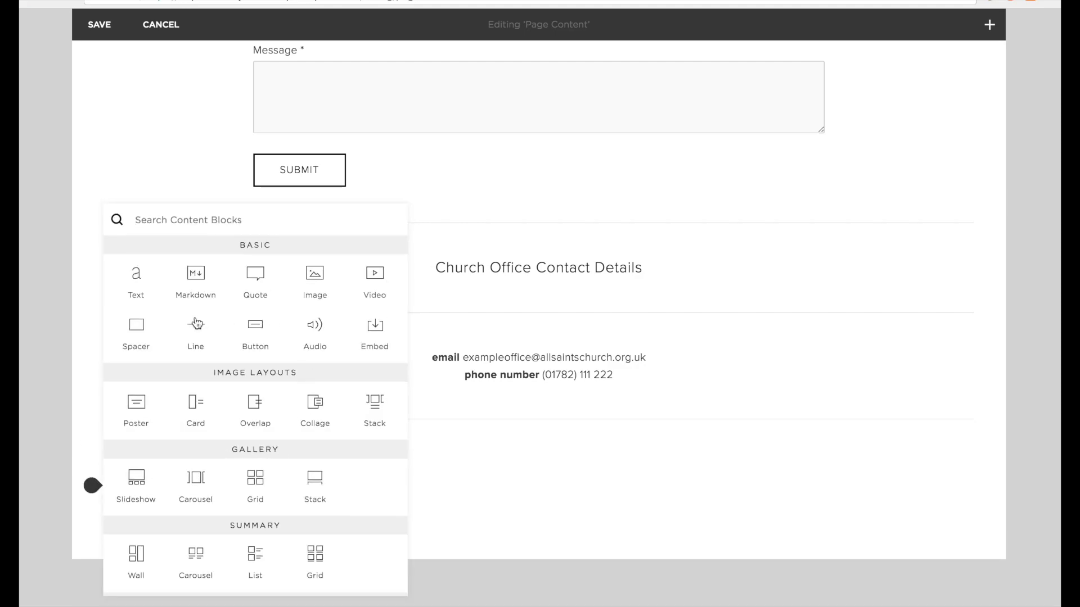
click(192, 322)
Centre the Opening Hours heading and add the centred Monday–Wednesday and Friday hours below it.
click(253, 472)
triple_click(226, 464)
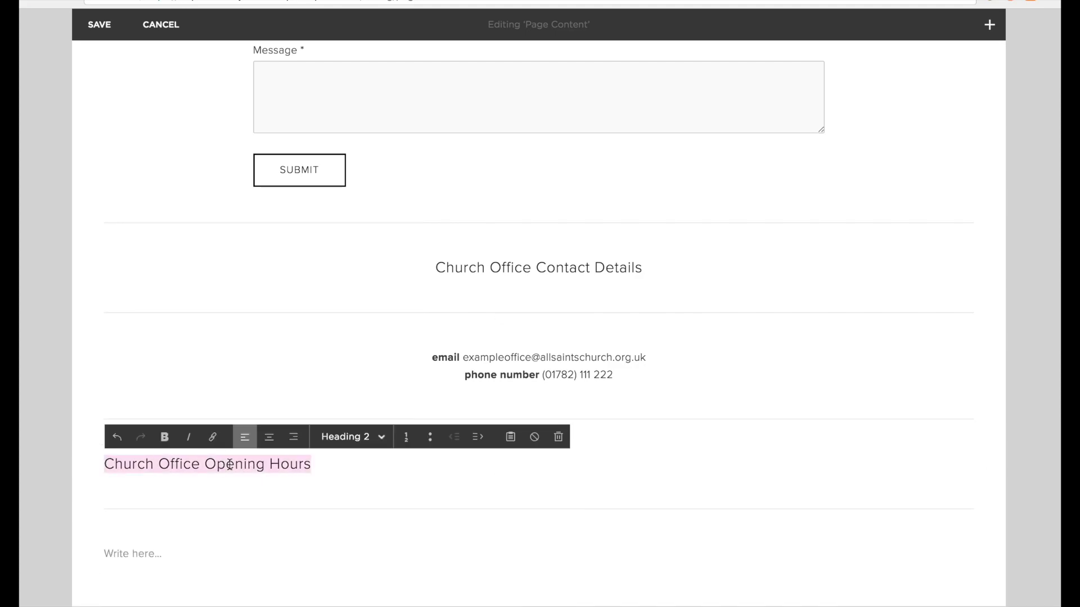
click(269, 437)
click(92, 532)
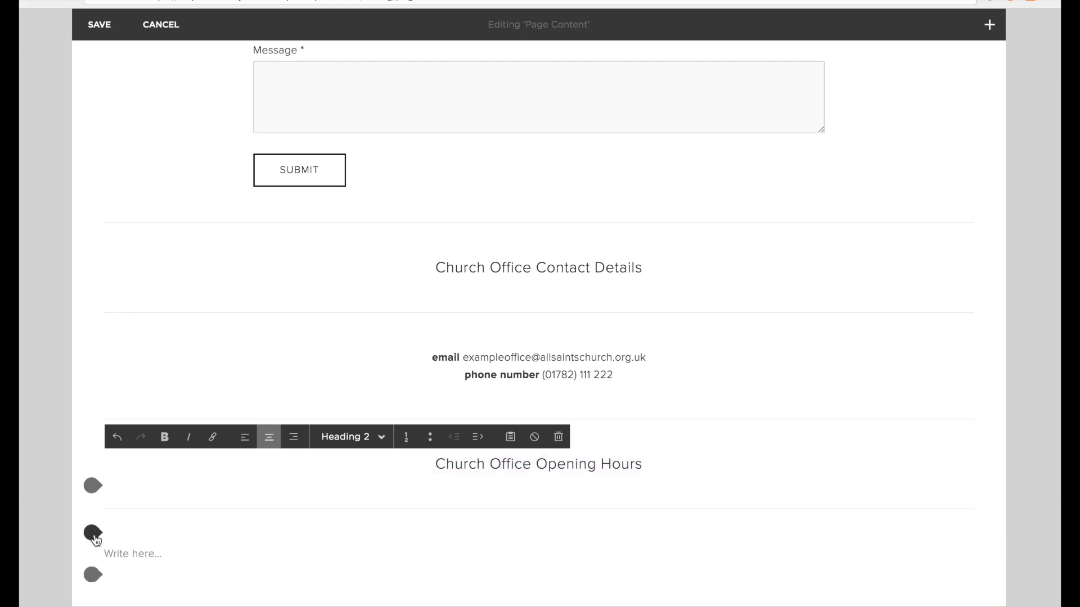
click(136, 275)
click(349, 575)
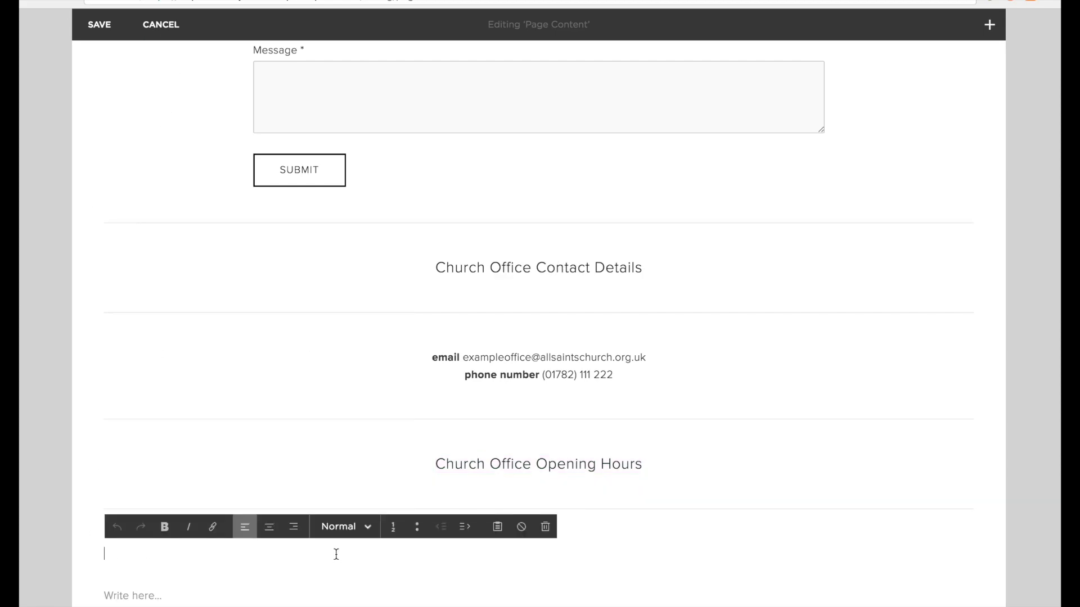
text(Monday - Wednesday: 9am - 5pm Friday: 9am - 1pm)
click(274, 535)
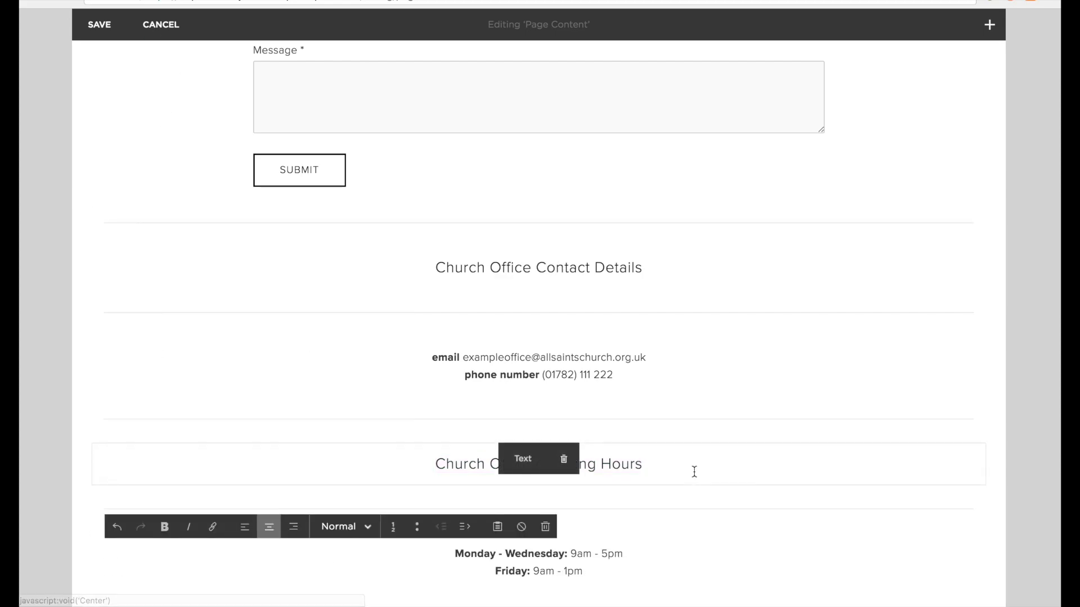
scroll(691, 473, down, 3)
click(1047, 284)
Delete the three dividing lines between the contact details and opening hours sections.
scroll(1034, 282, up, 1)
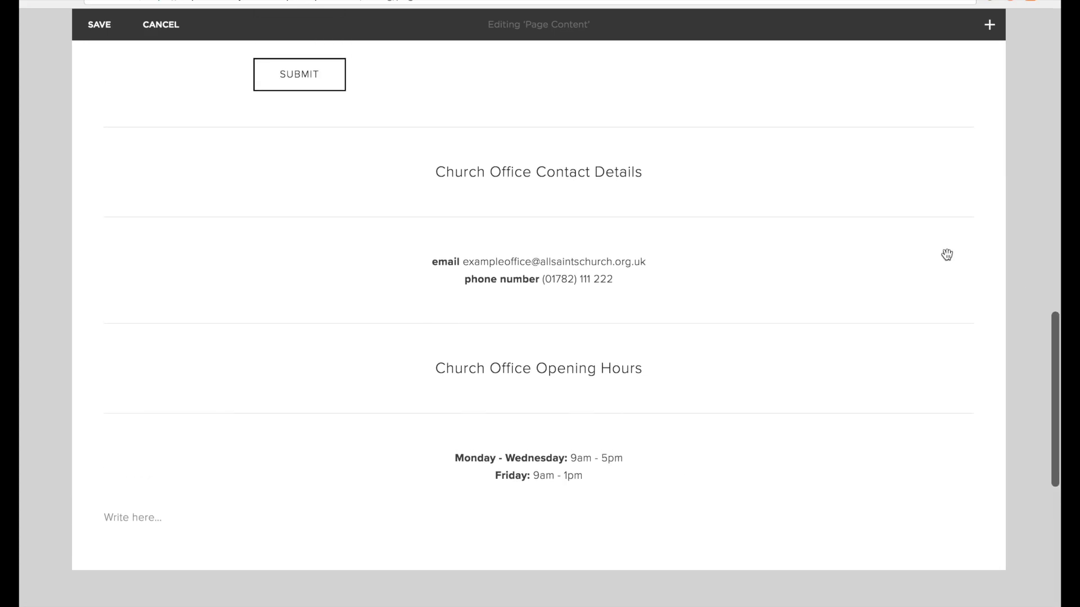
click(559, 217)
click(622, 253)
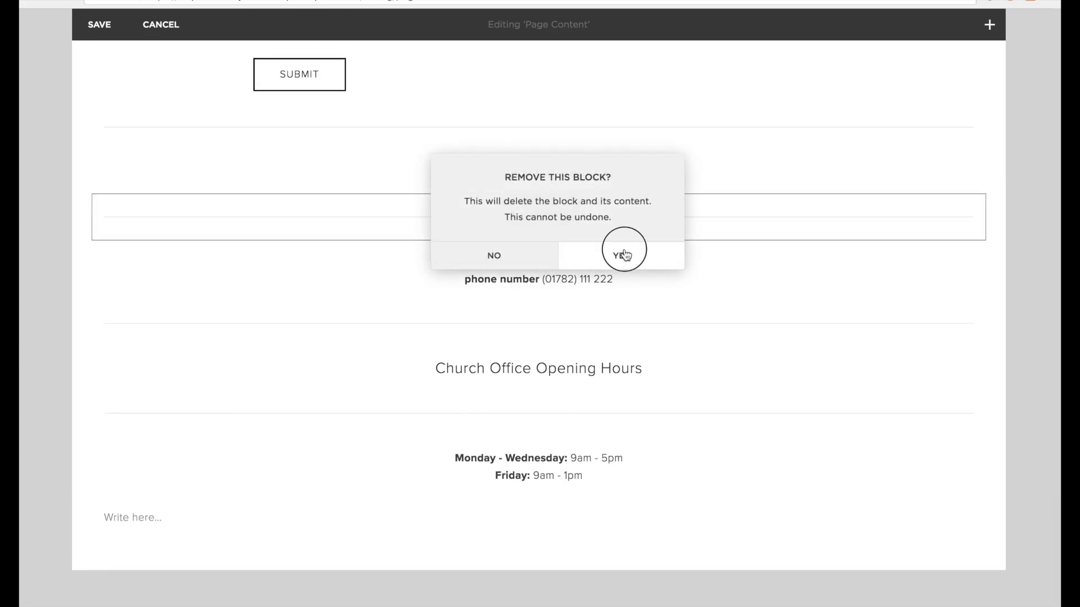
mouse_move(618, 263)
click(564, 262)
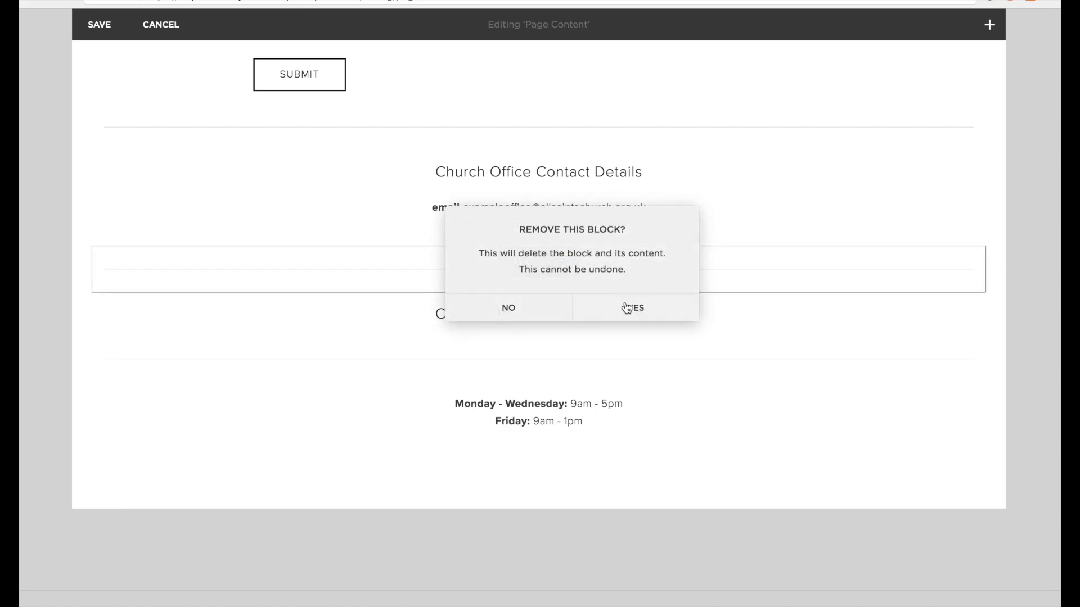
click(627, 308)
click(573, 315)
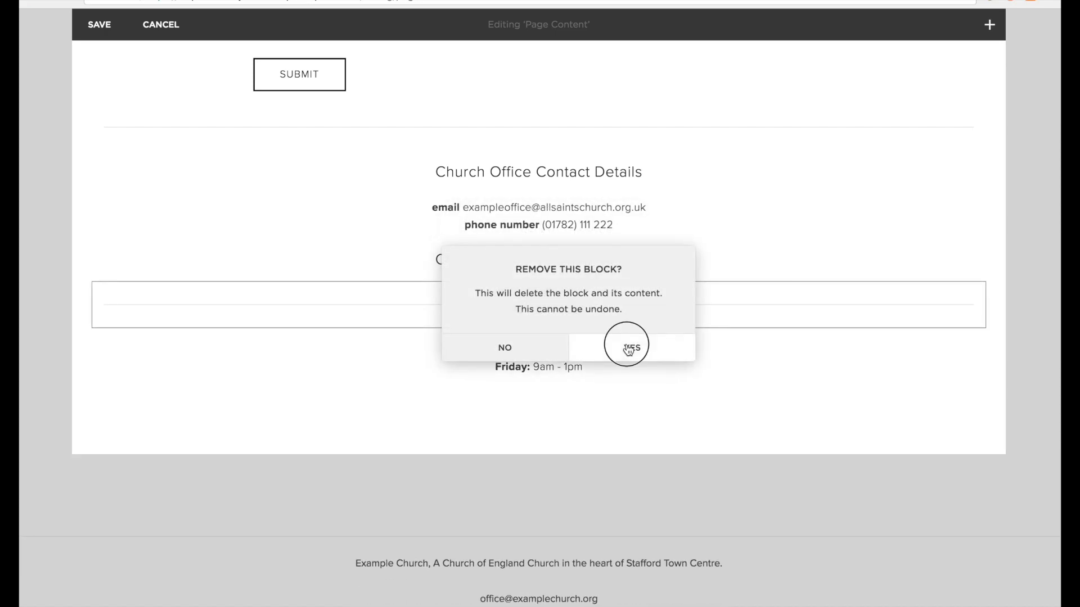
click(629, 348)
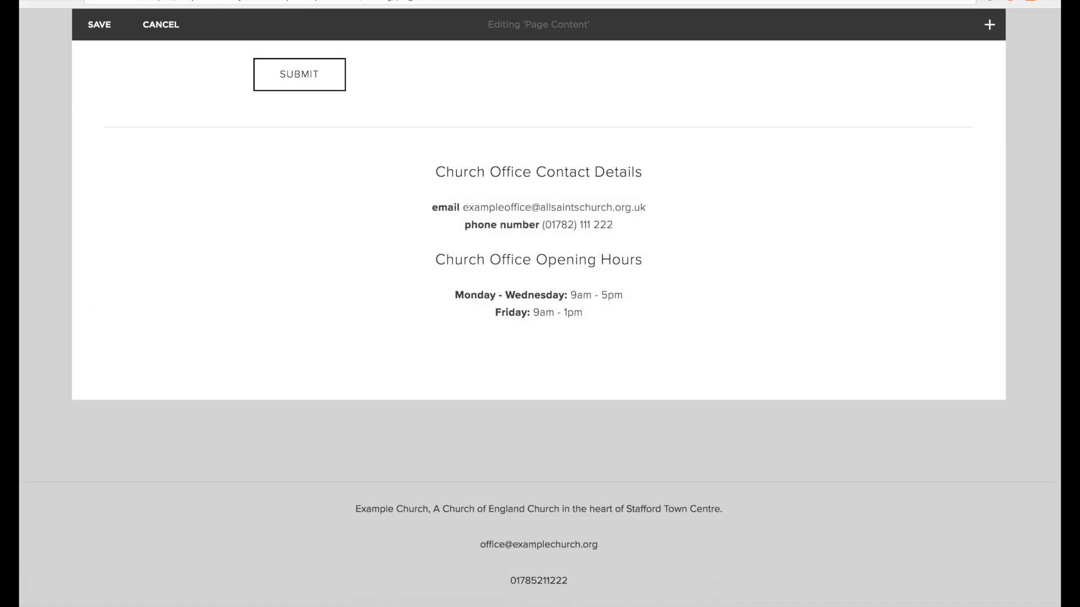
mouse_move(622, 251)
Insert the admin.jpg photo as a Collage image block to the right of the contact details.
click(93, 368)
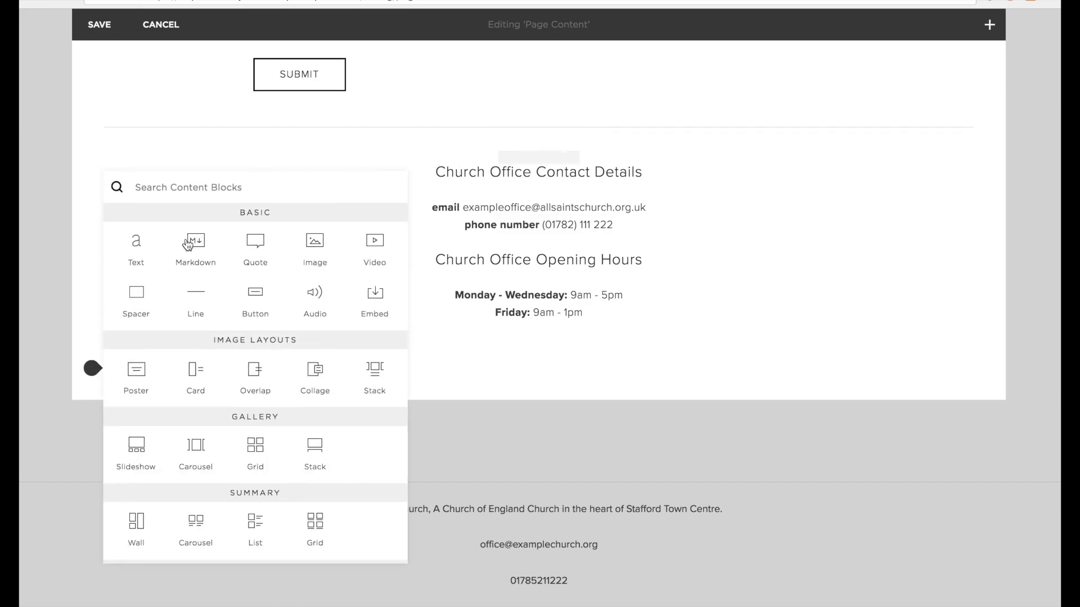
click(315, 248)
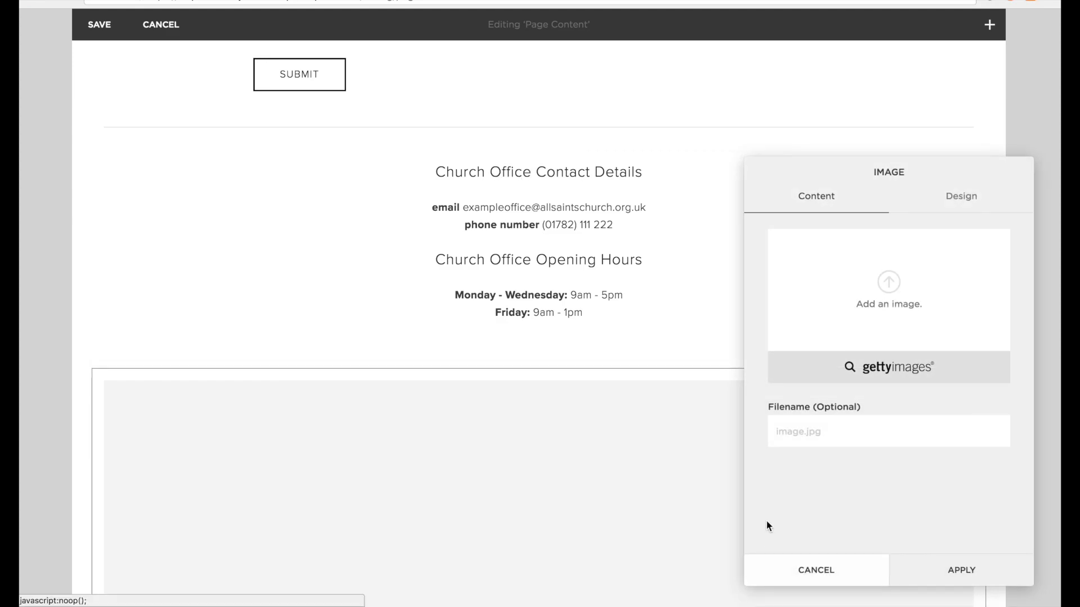
click(897, 304)
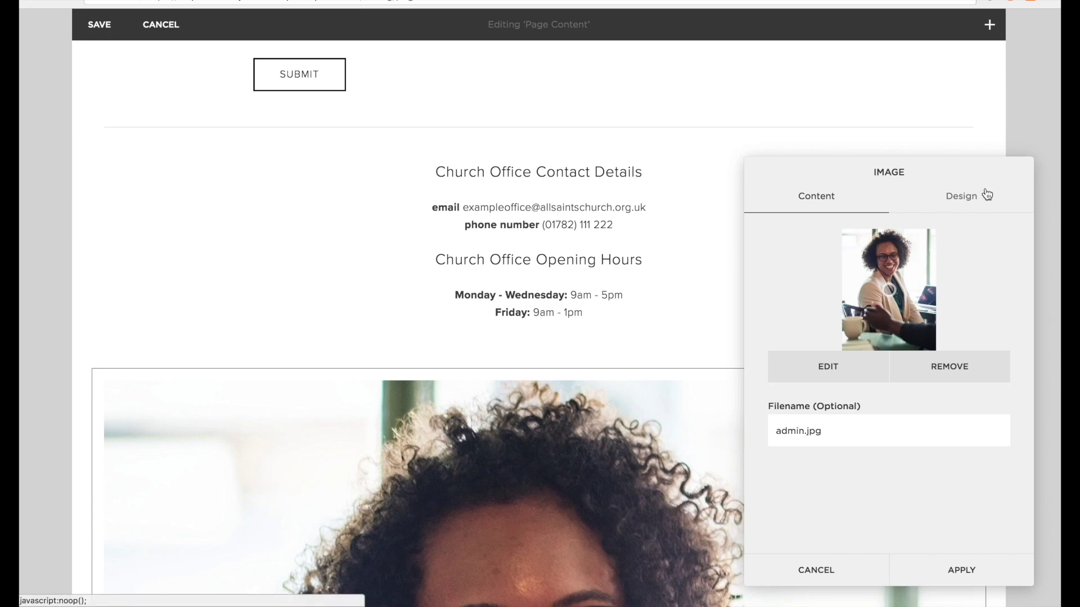
click(967, 200)
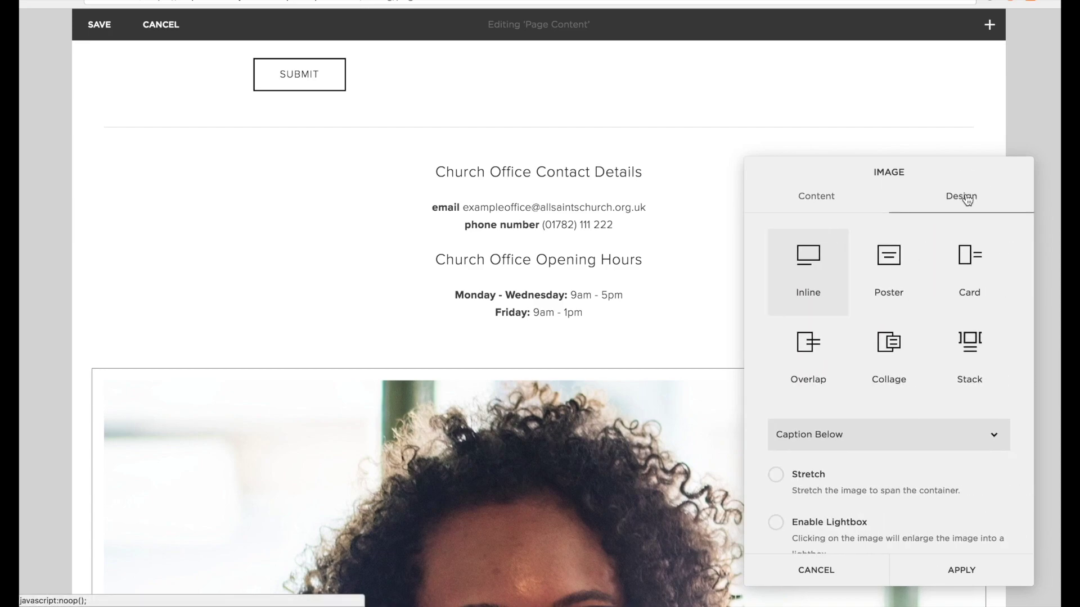
click(894, 354)
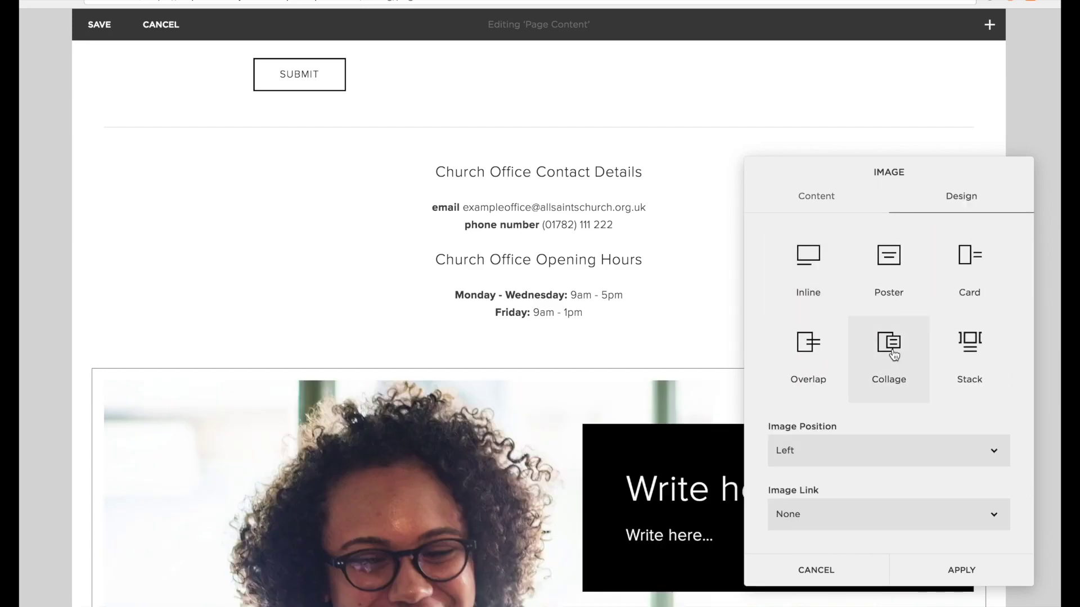
click(978, 569)
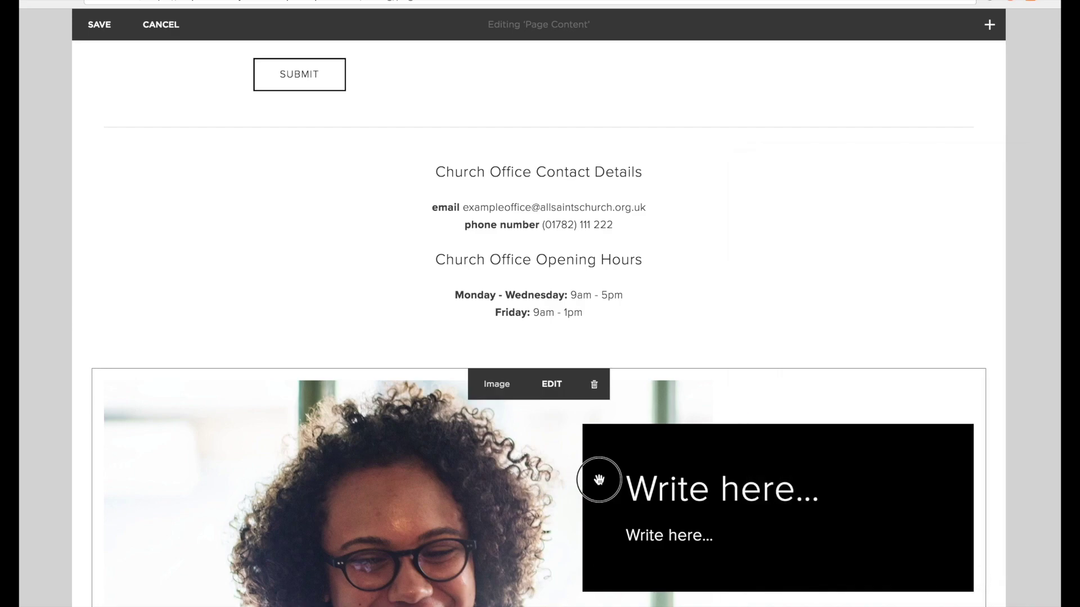
drag(599, 480, 979, 178)
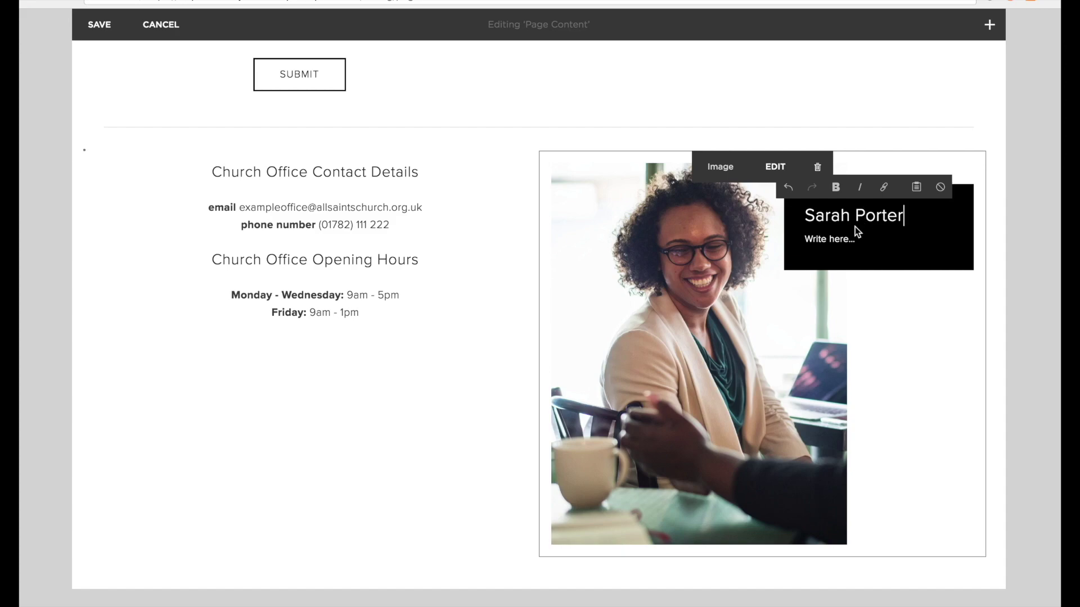
Fill the photo caption with the administrator's name and a short introduction.
key(Return)
text(I'm the administrator for All Saints Stafford, I'm the one who will be picking up your emails!)
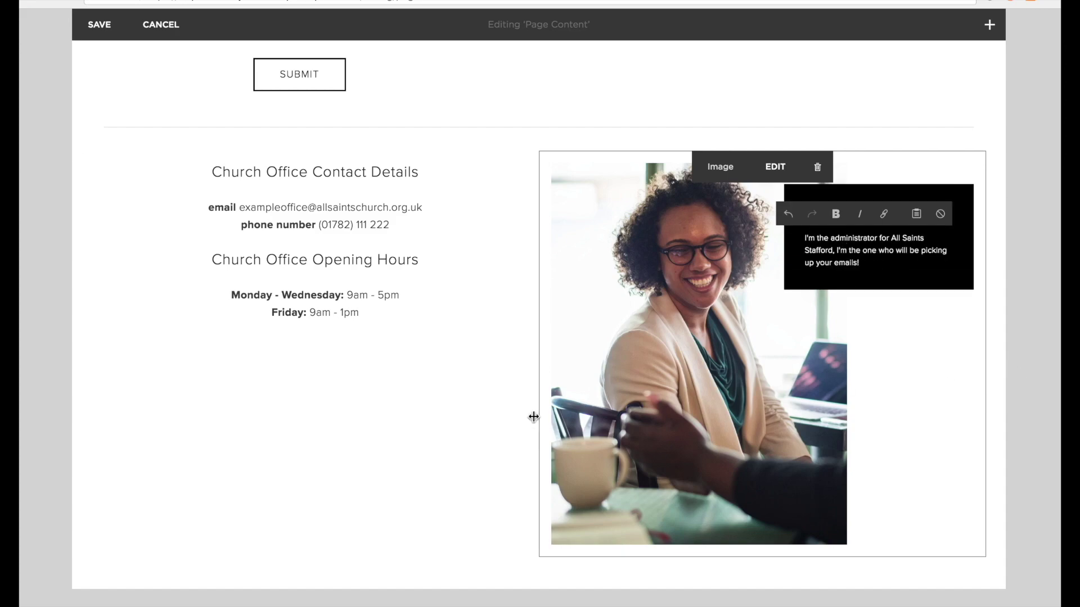
click(502, 406)
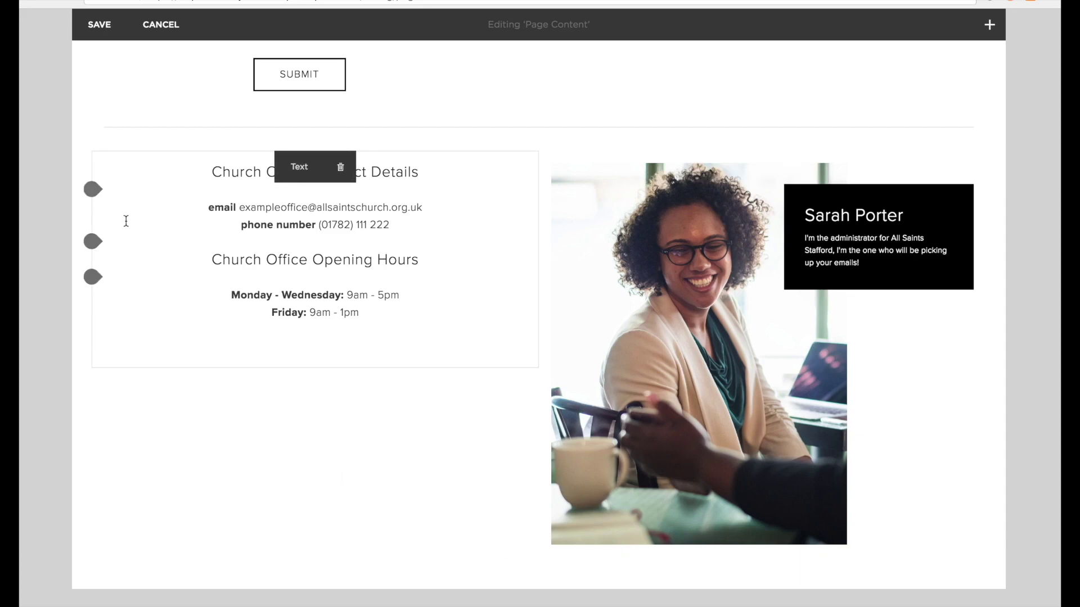
Add a spacer above the contact details and stretch it to lower the text beside the photo.
drag(96, 168, 89, 159)
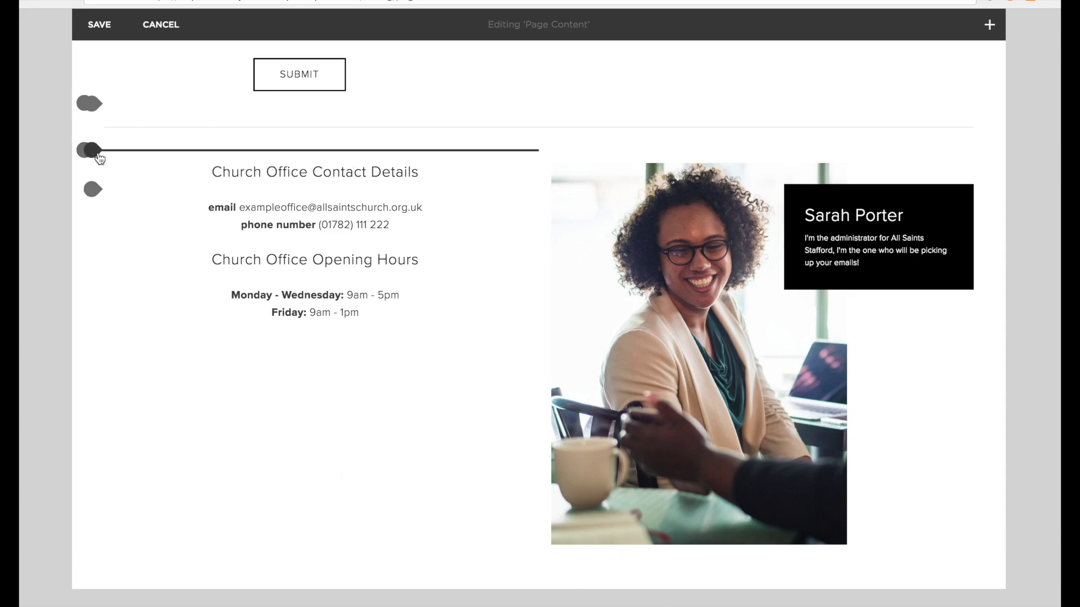
click(92, 152)
click(140, 145)
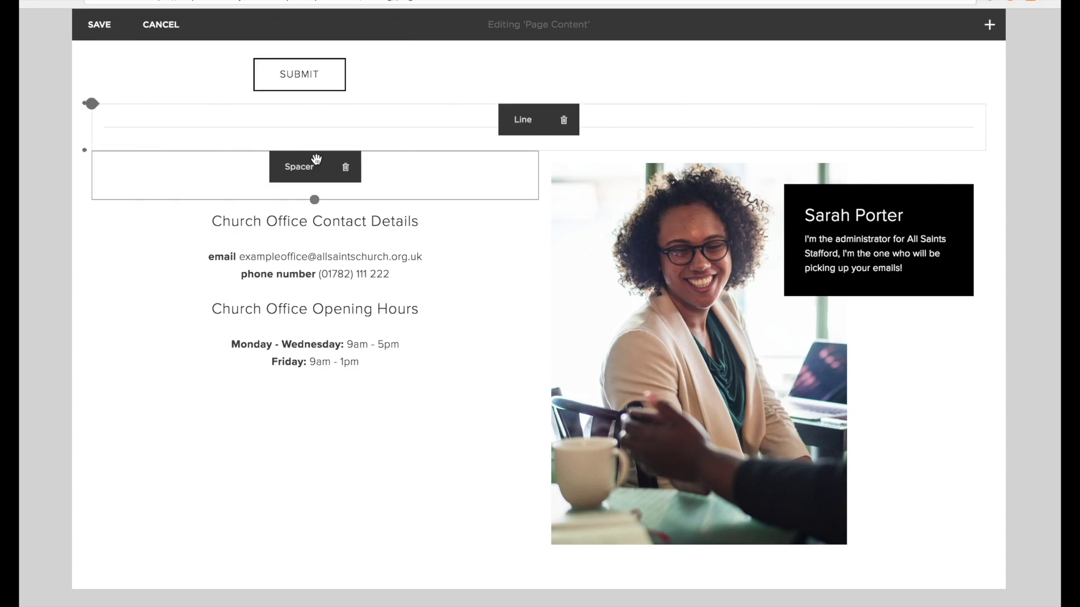
drag(315, 200, 308, 261)
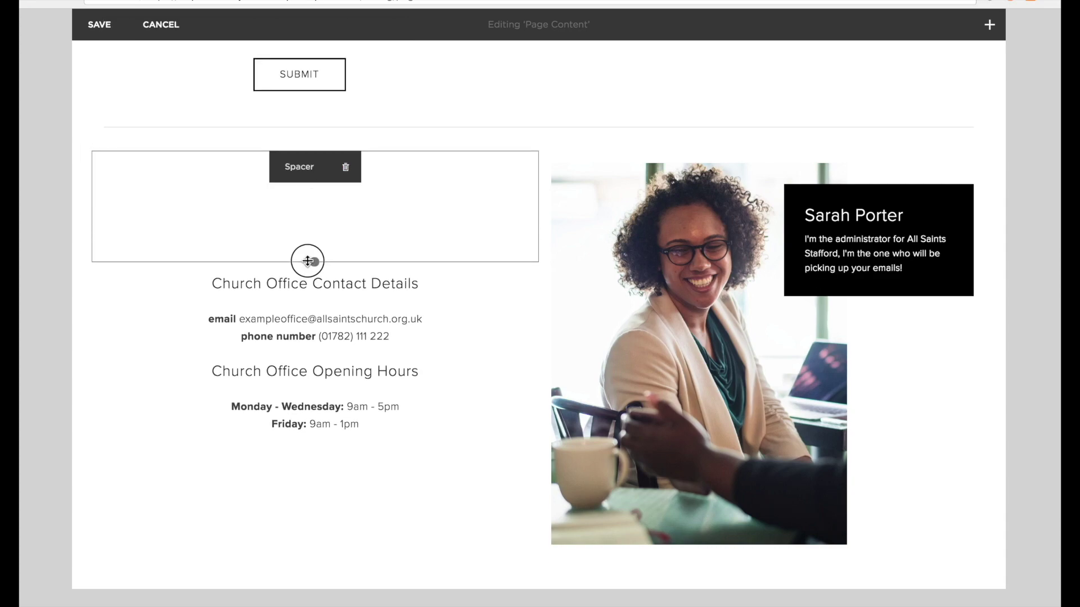
scroll(307, 261, down, 2)
scroll(217, 247, up, 8)
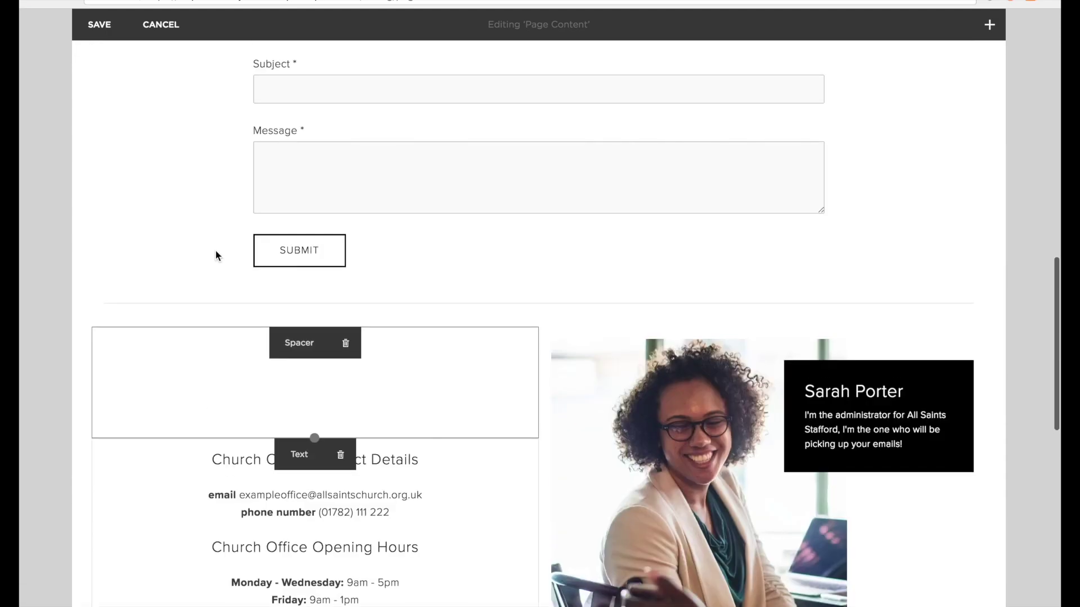
scroll(217, 256, down, 5)
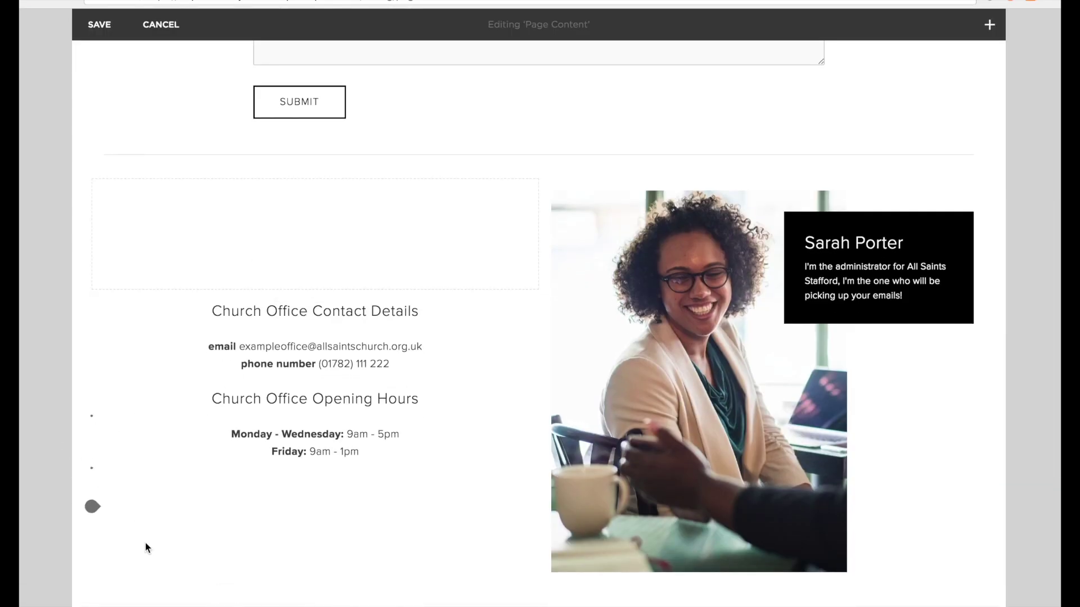
scroll(715, 509, down, 1)
scroll(715, 508, down, 4)
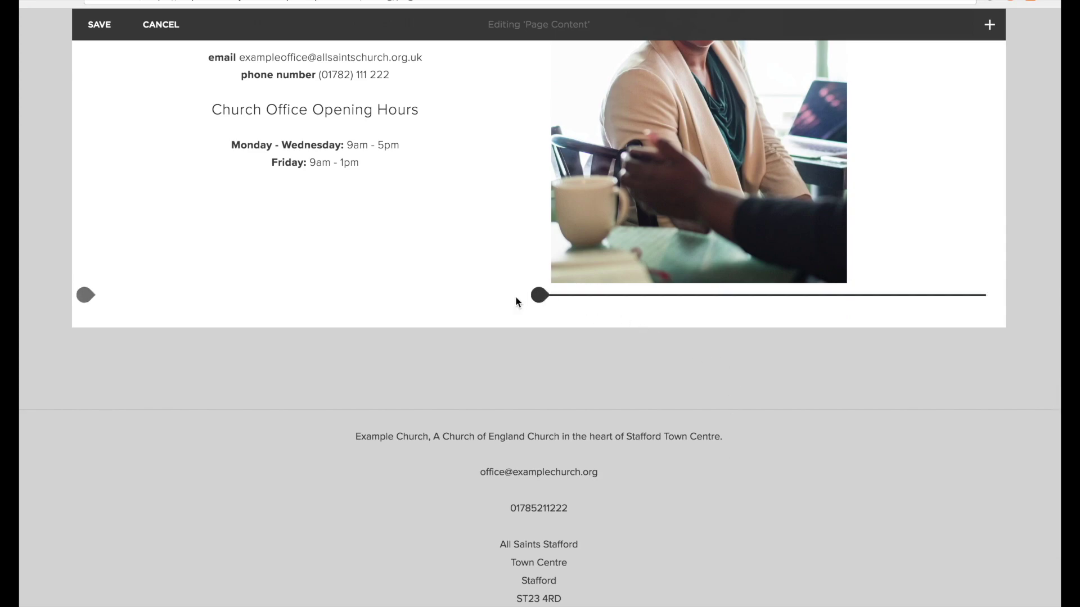
Switch the Stafford map below the photo to the Original colour style.
click(86, 298)
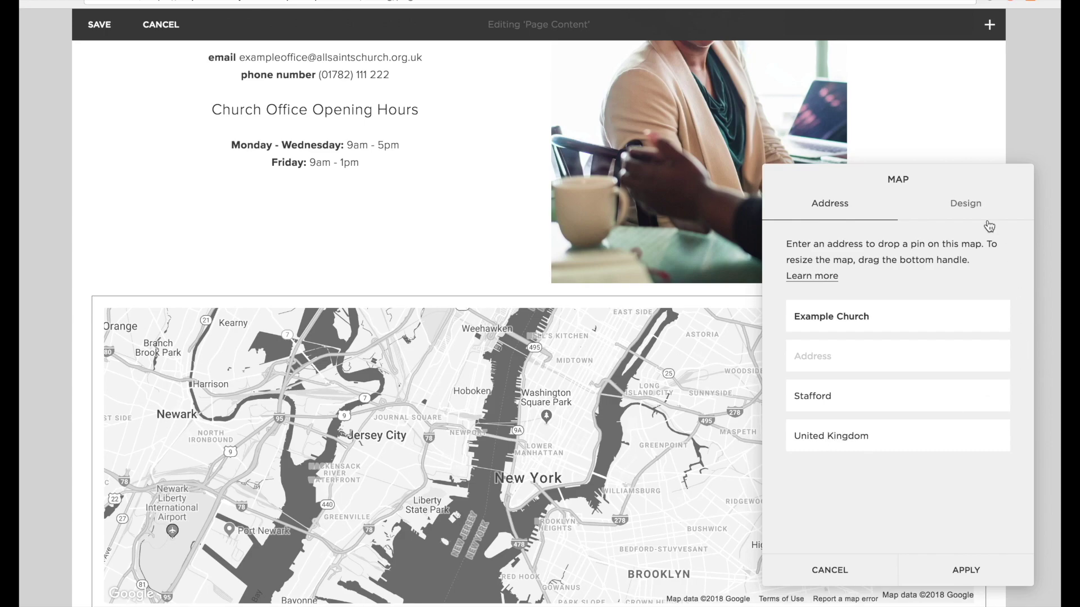
click(974, 207)
click(859, 256)
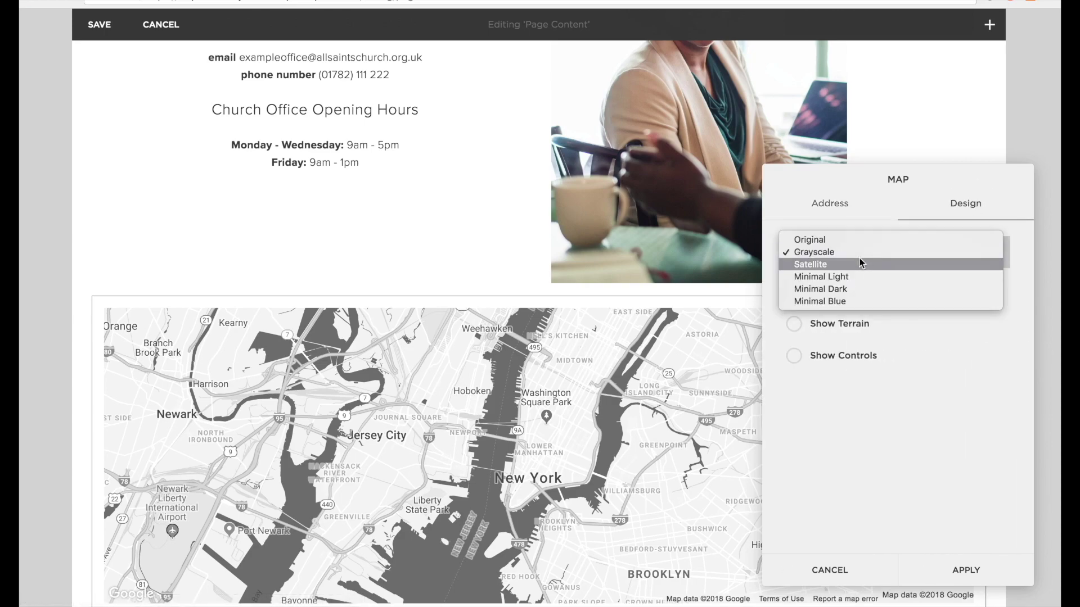
click(824, 241)
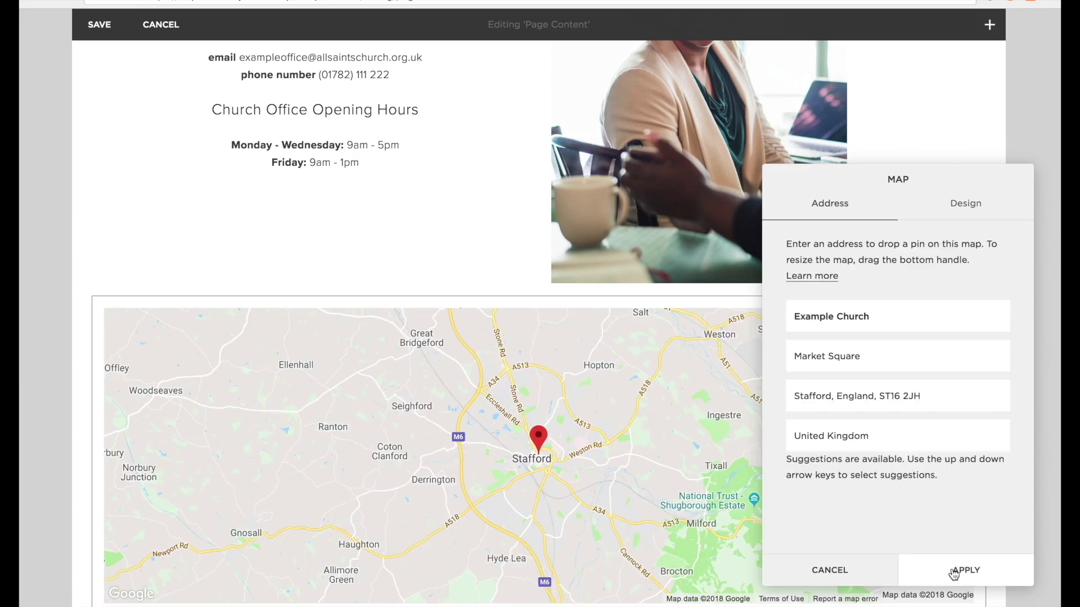
click(955, 571)
scroll(933, 312, down, 2)
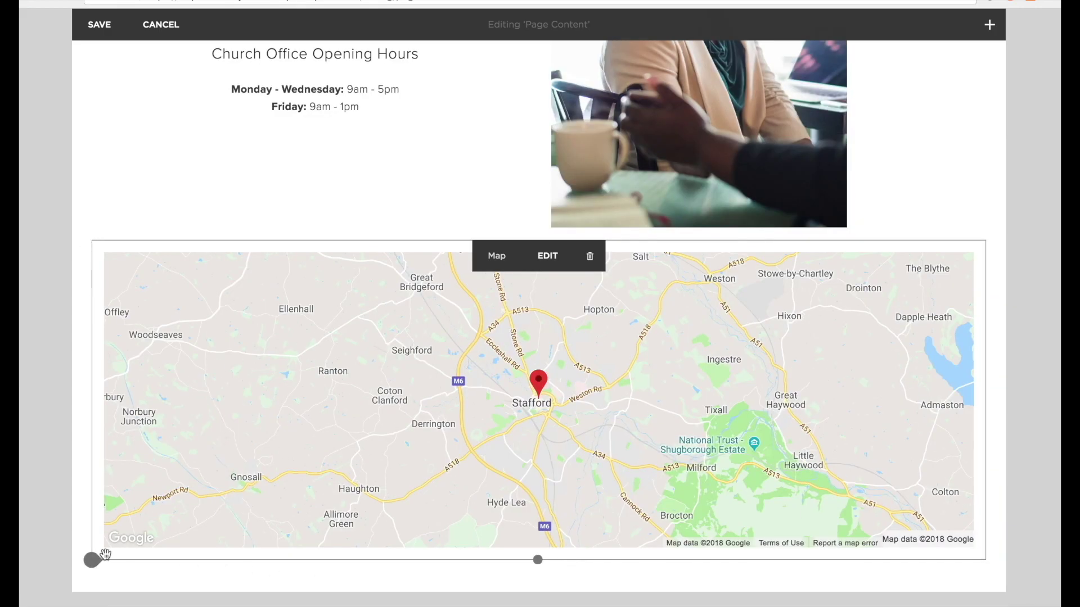
Add a text block below the map and type the church's postal address lines.
click(90, 560)
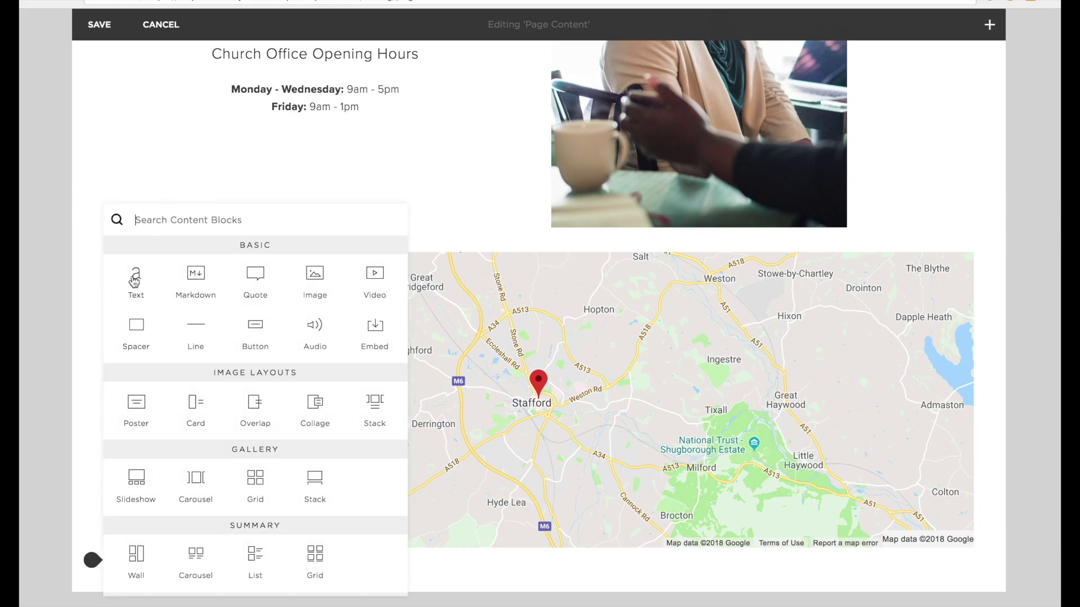
click(135, 279)
scroll(225, 563, down, 2)
click(149, 493)
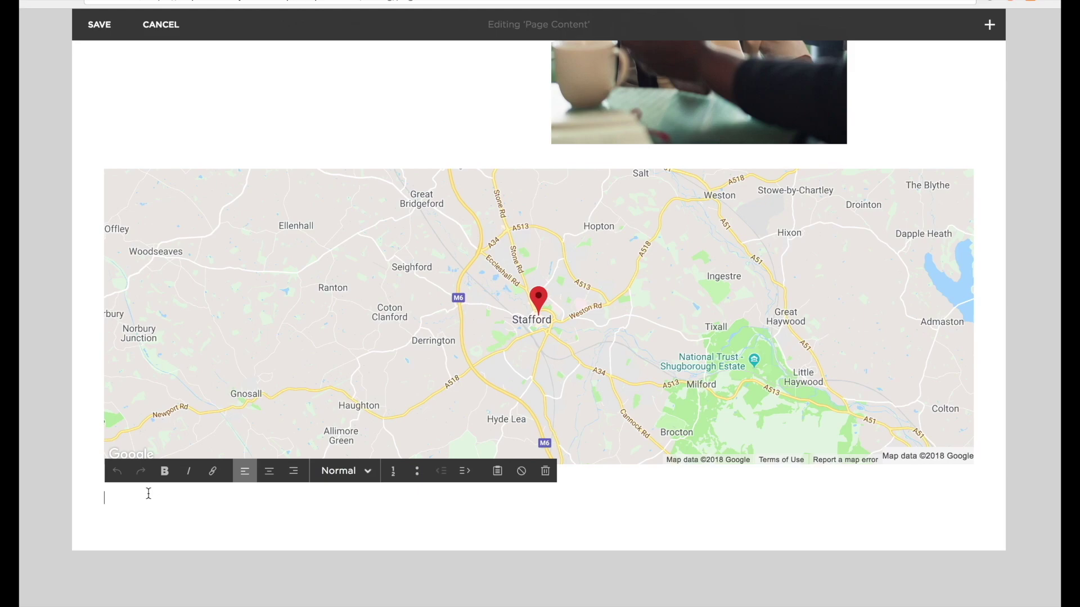
text(Example Church Market Square,)
key(Return)
text(Stafford,)
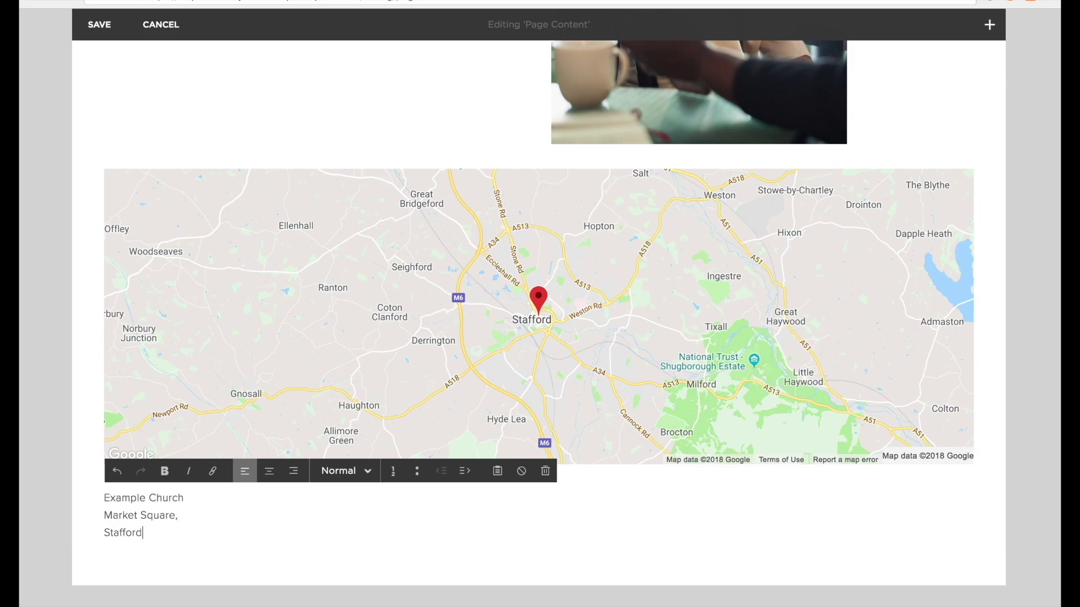
key(Return)
text(Staffordshire,)
key(Return)
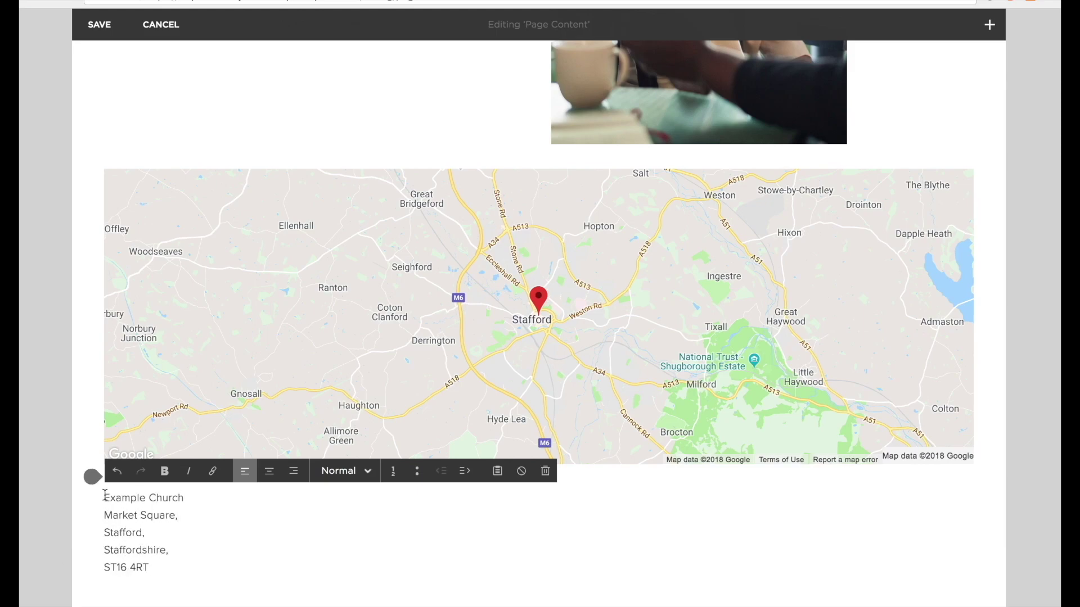
Make the address centred Heading 3 with an empty line above it for a title.
drag(105, 495, 161, 573)
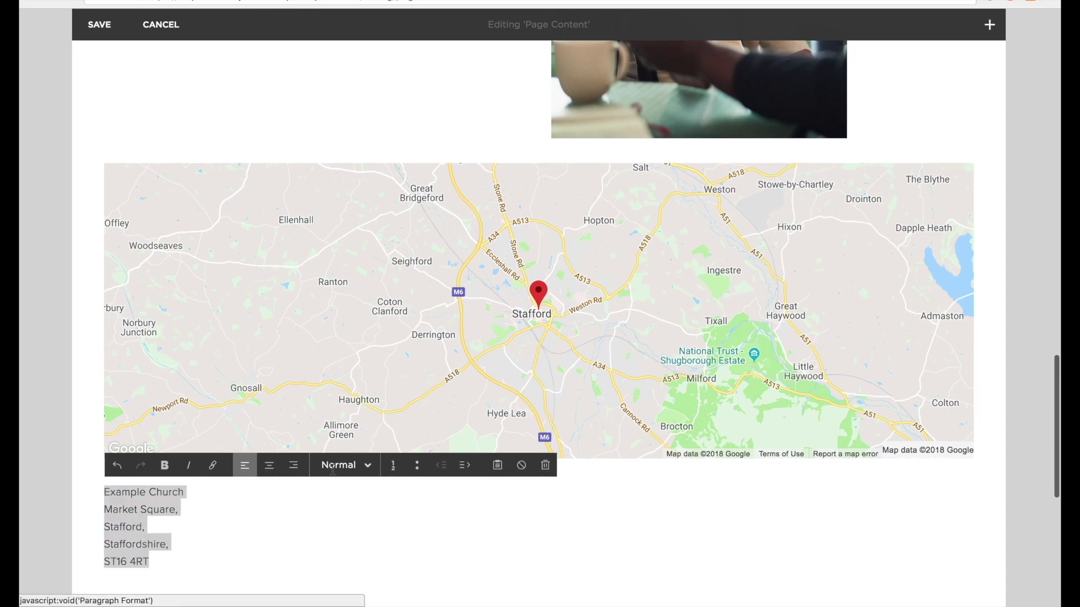
click(328, 470)
click(356, 563)
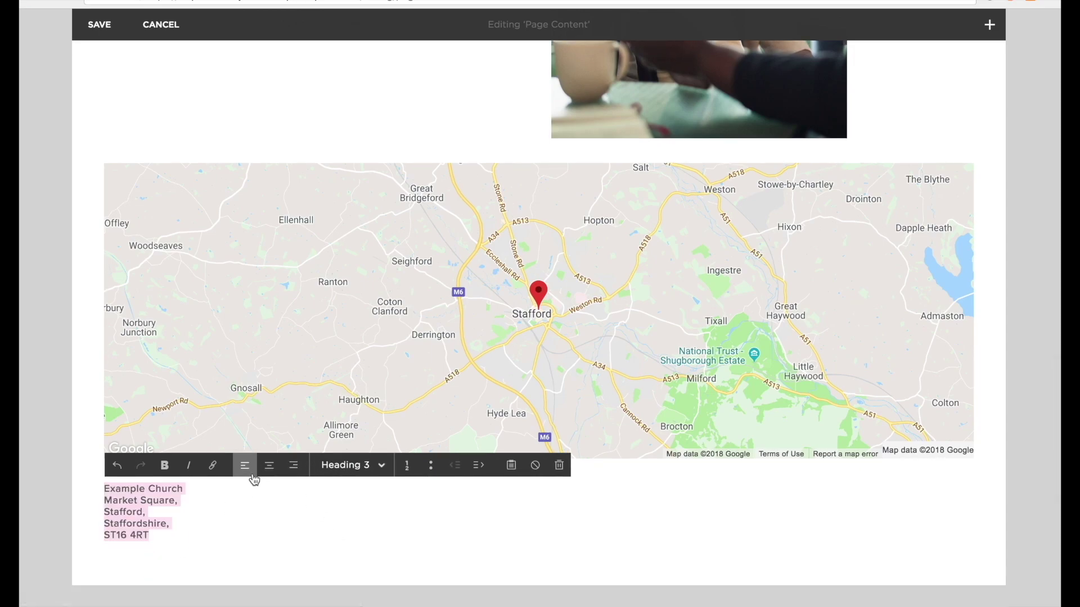
click(270, 465)
click(500, 489)
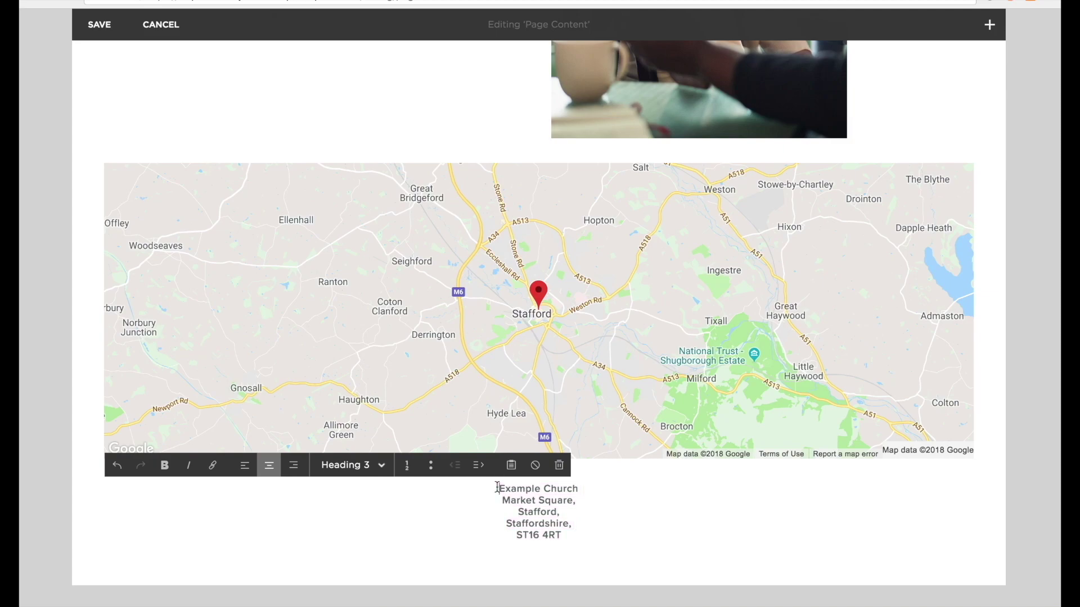
key(Return)
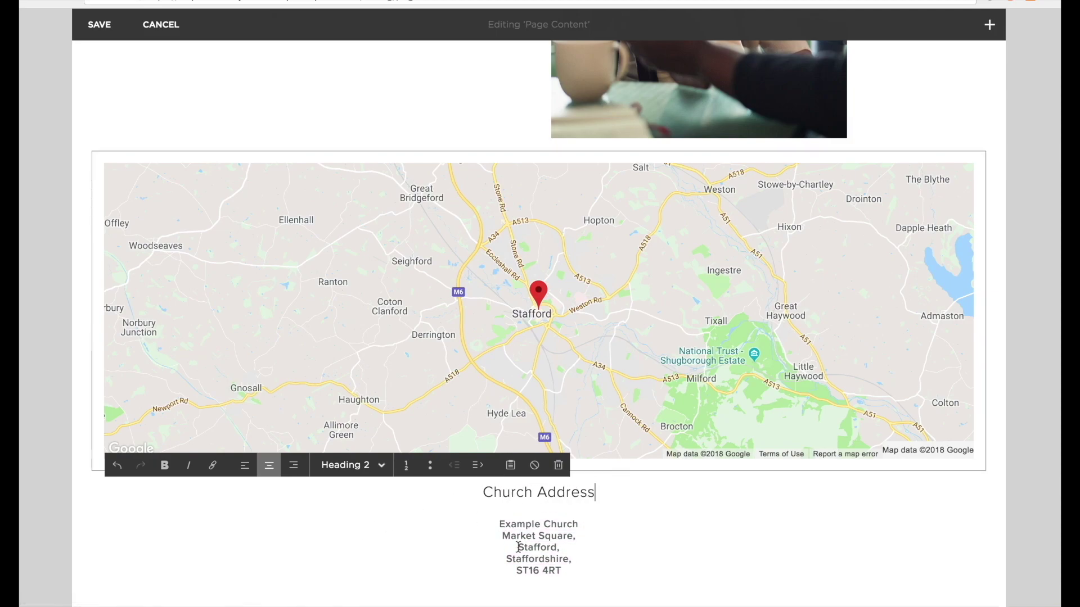
click(594, 539)
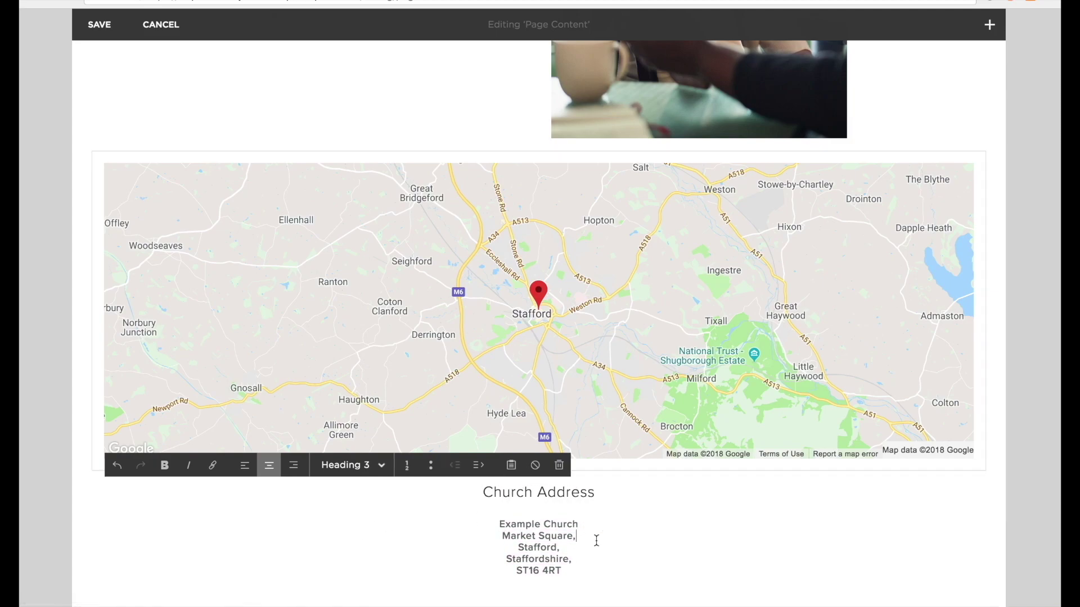
click(1035, 474)
Place the address block right of the map, lowered by a taller spacer block above it.
drag(807, 480, 871, 376)
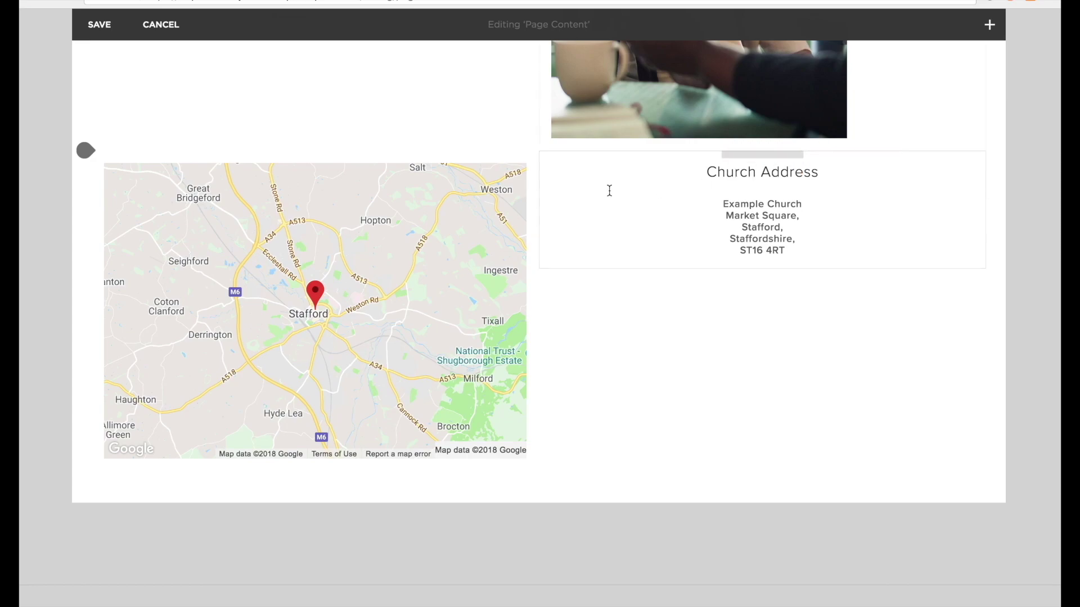
click(540, 153)
click(583, 146)
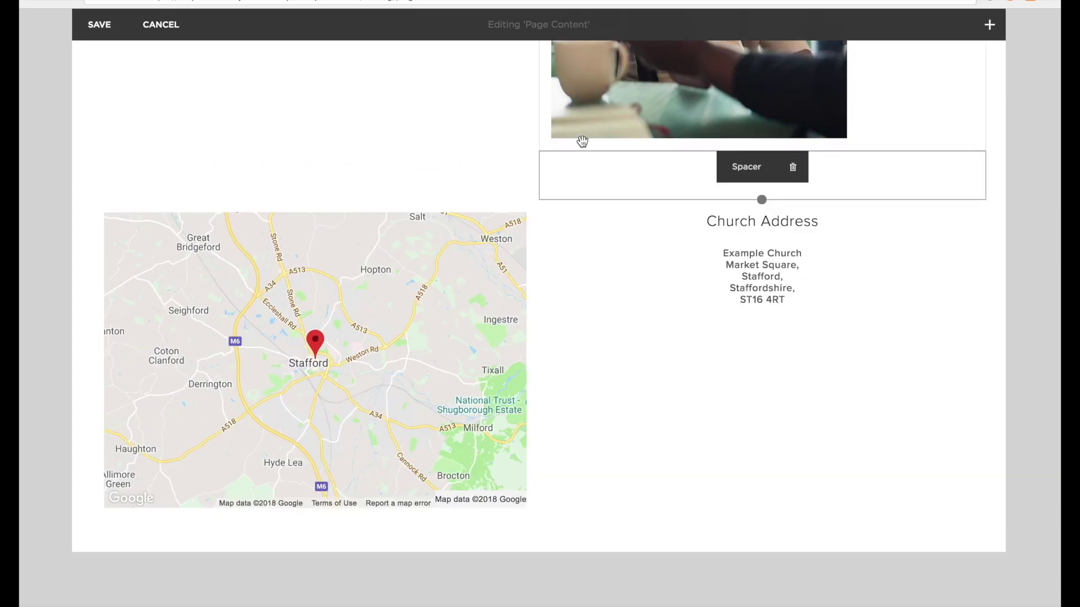
drag(579, 140, 567, 289)
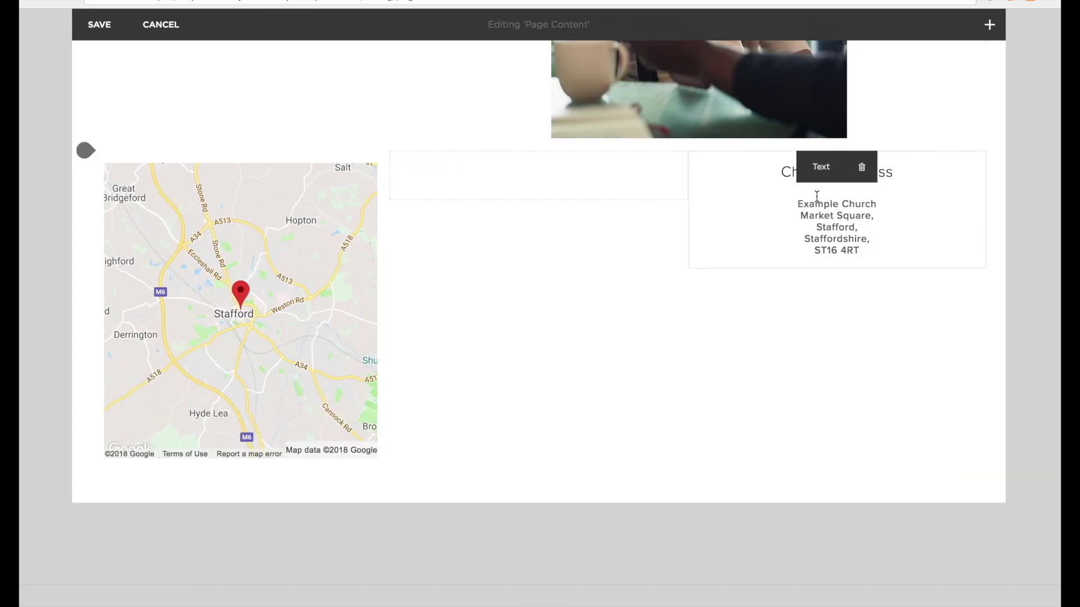
drag(787, 155, 564, 183)
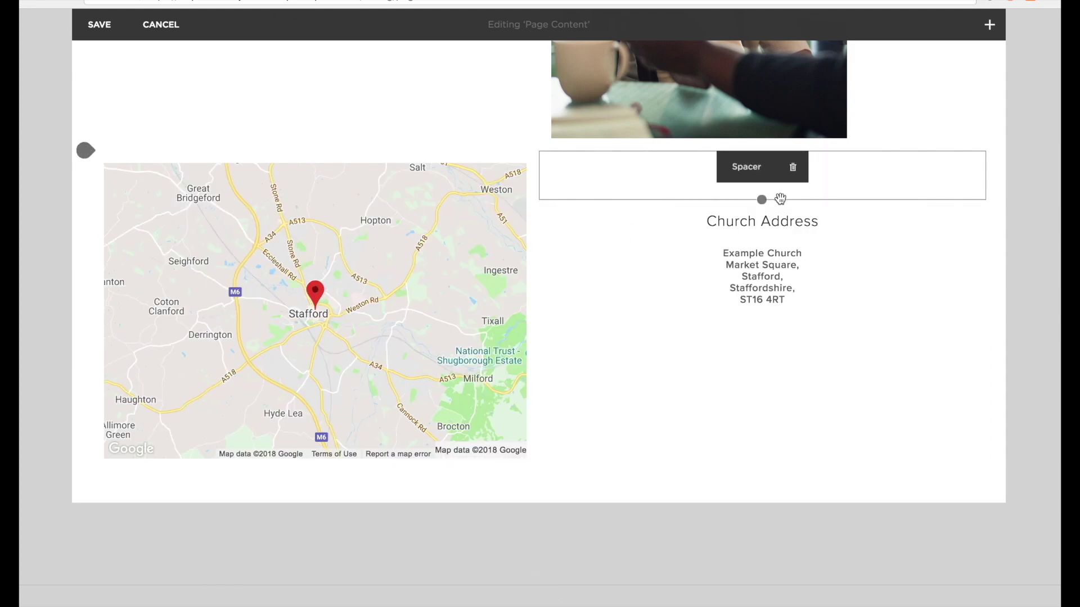
drag(763, 200, 765, 239)
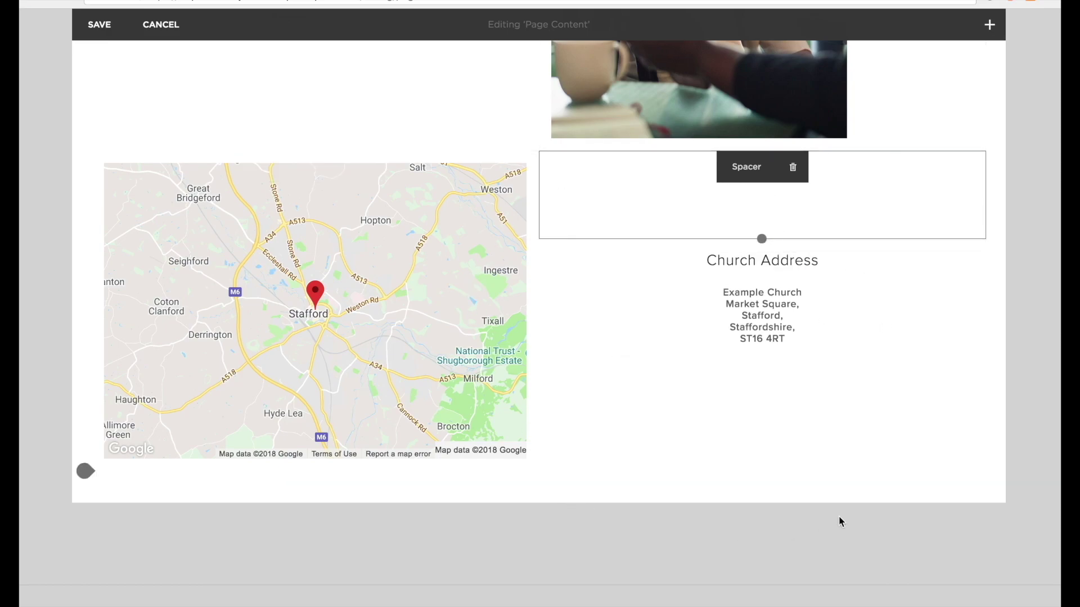
Save the Contact Us page, scroll through it, then leave the full-width preview.
click(95, 25)
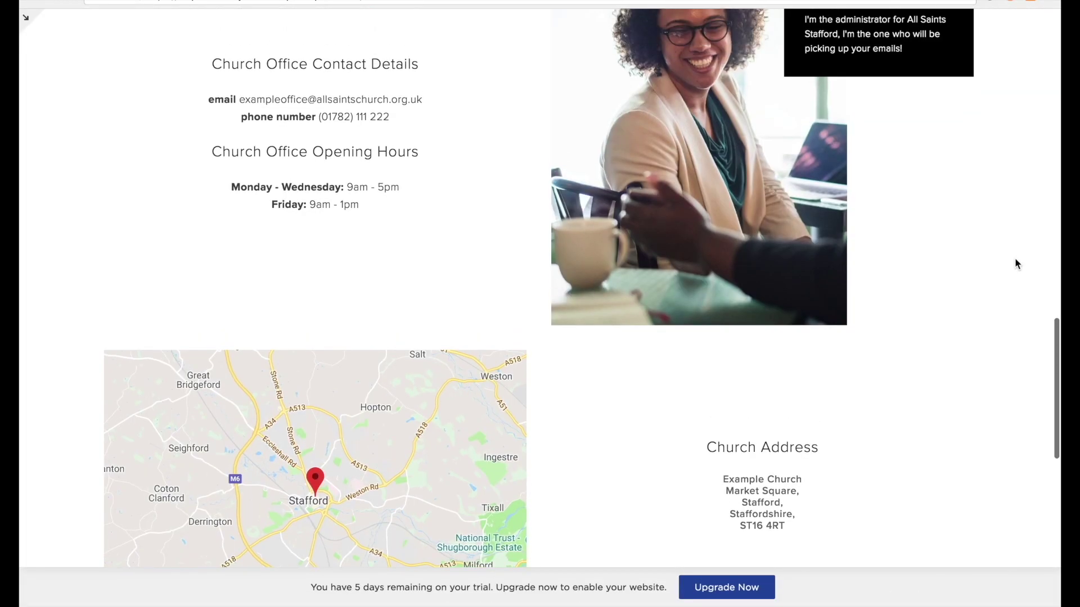
scroll(1016, 259, up, 2)
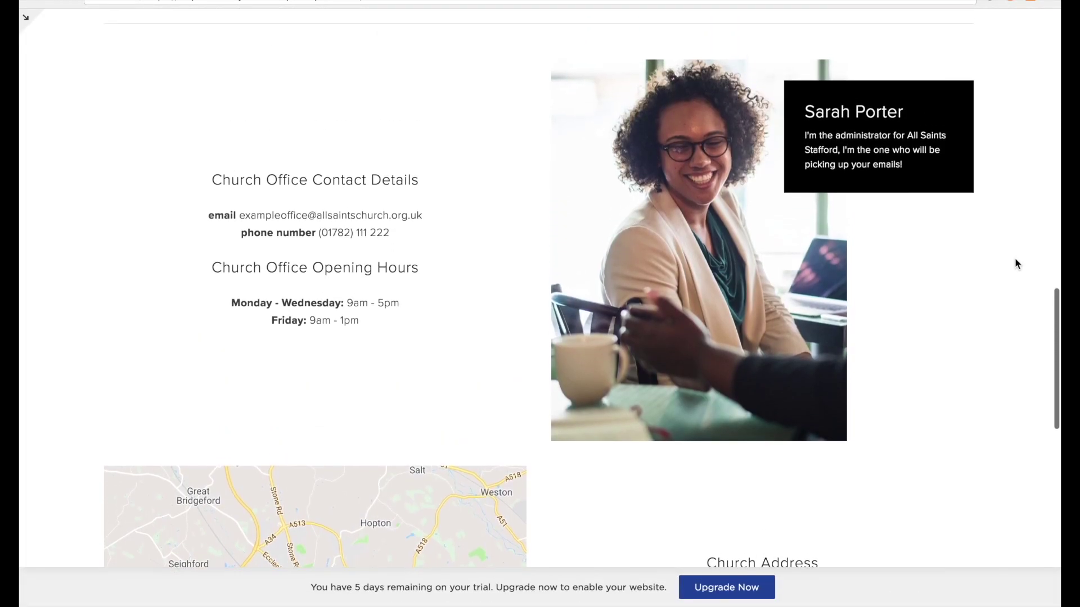
scroll(1015, 259, down, 3)
scroll(1015, 262, down, 3)
scroll(1015, 261, up, 5)
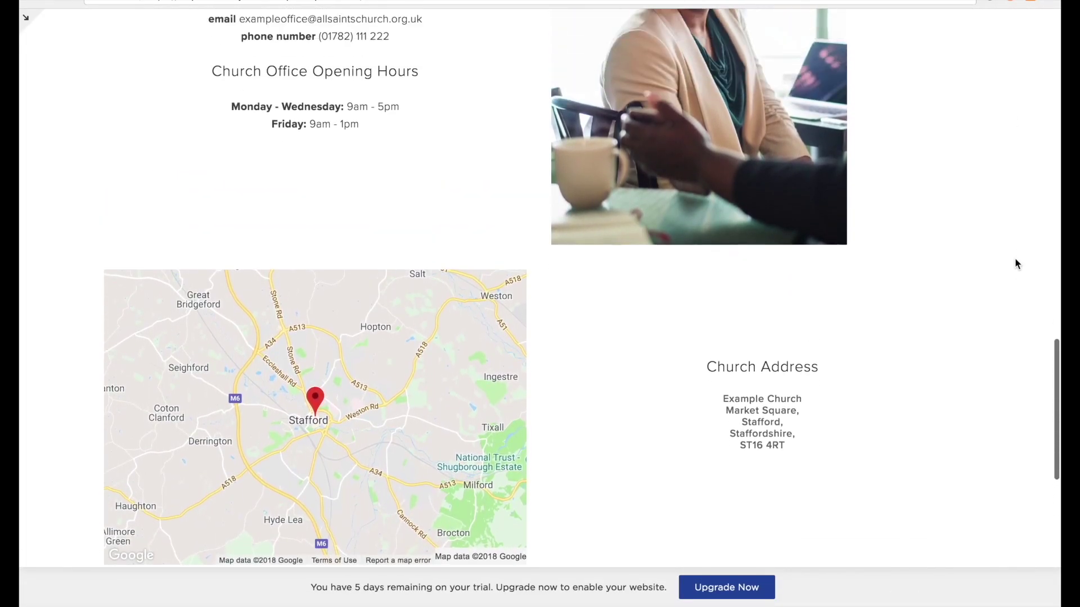
scroll(1014, 263, up, 10)
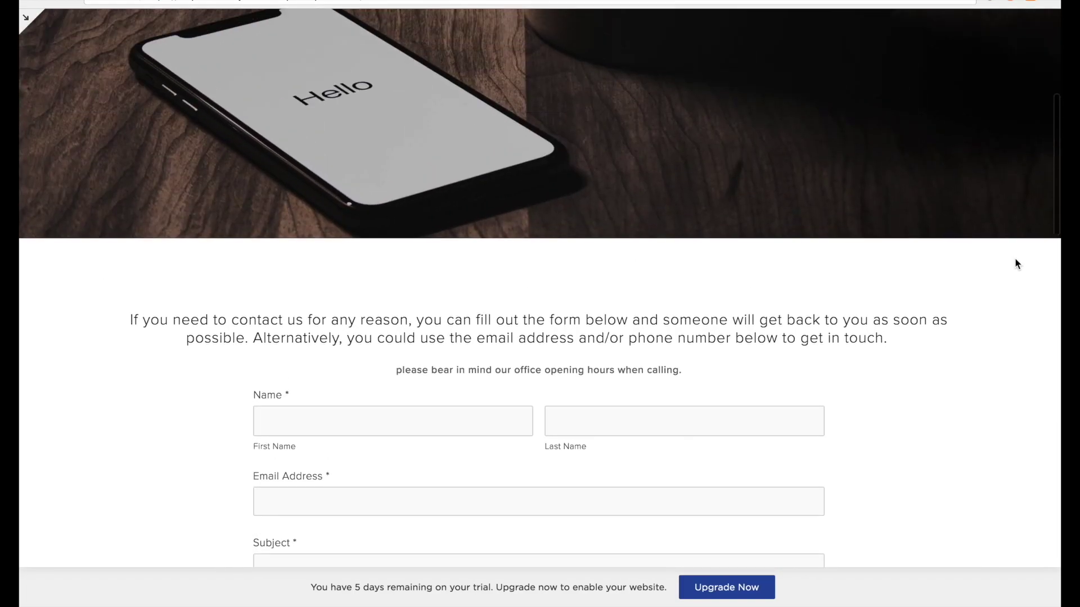
scroll(1014, 263, down, 9)
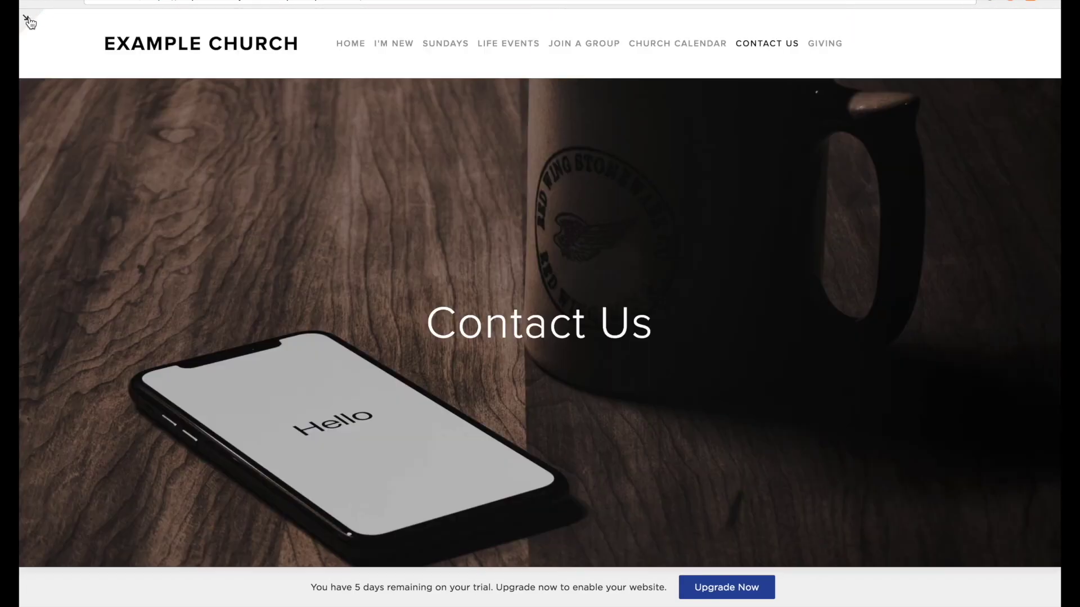
click(25, 17)
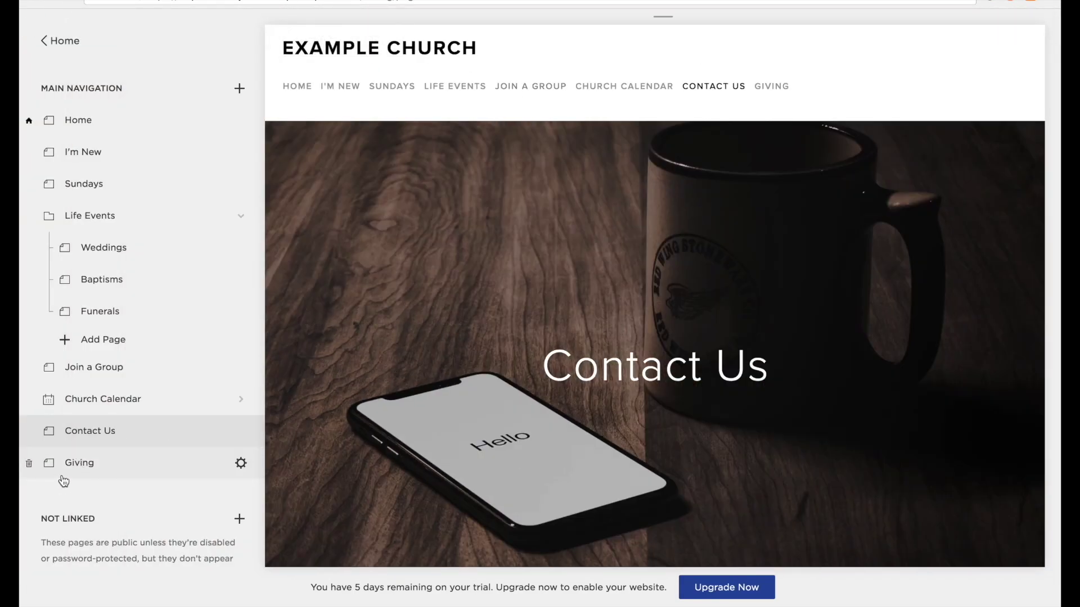
Give the Giving page its sticky-notes banner image and save it.
click(63, 478)
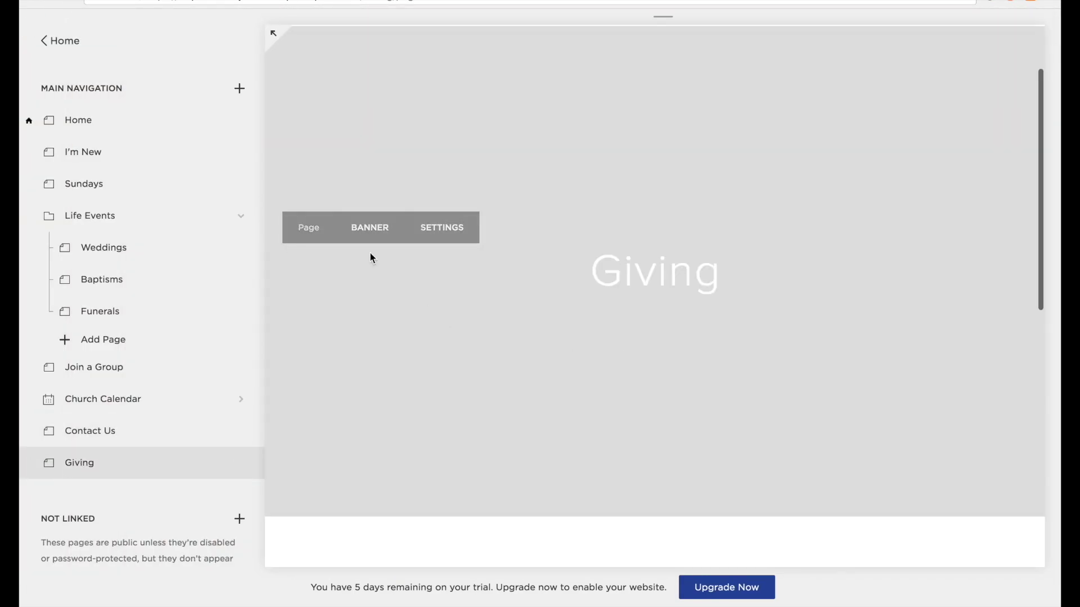
click(370, 228)
click(997, 583)
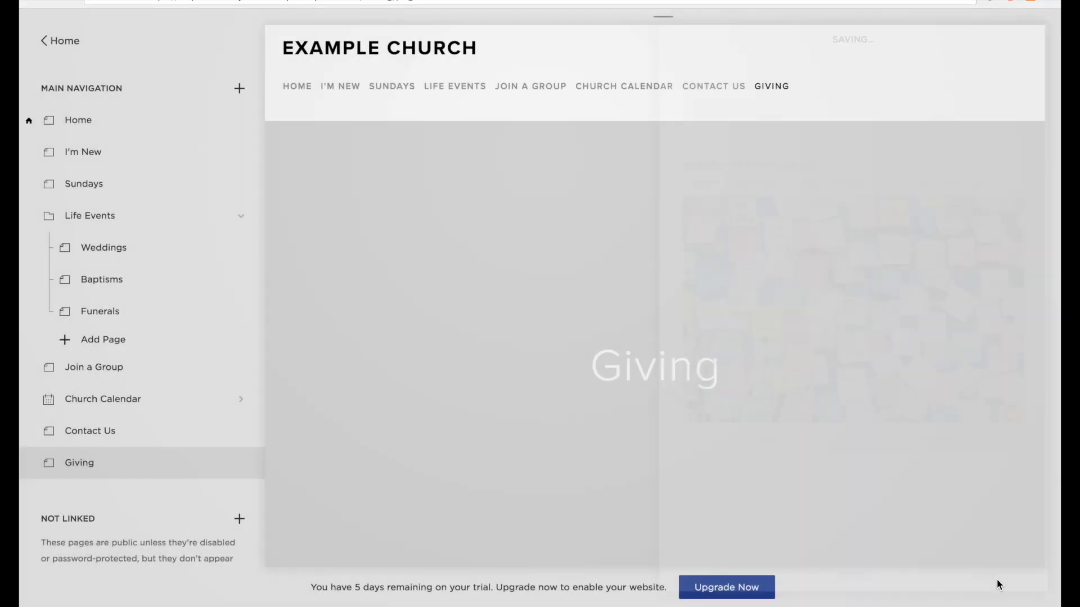
Paste a centred thank-you paragraph into the Giving header and save it.
scroll(769, 269, down, 5)
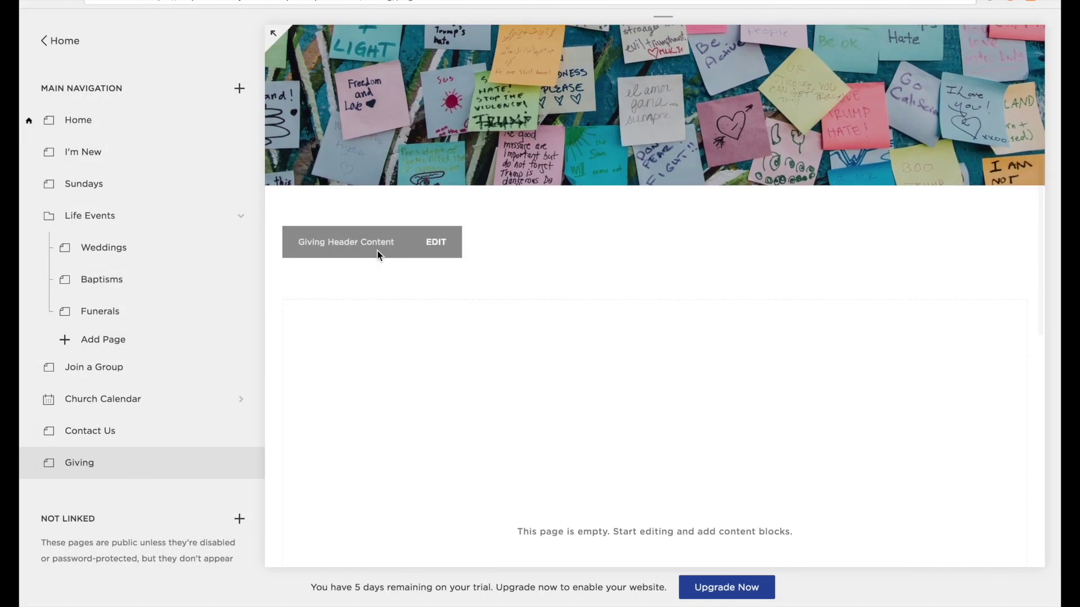
click(437, 243)
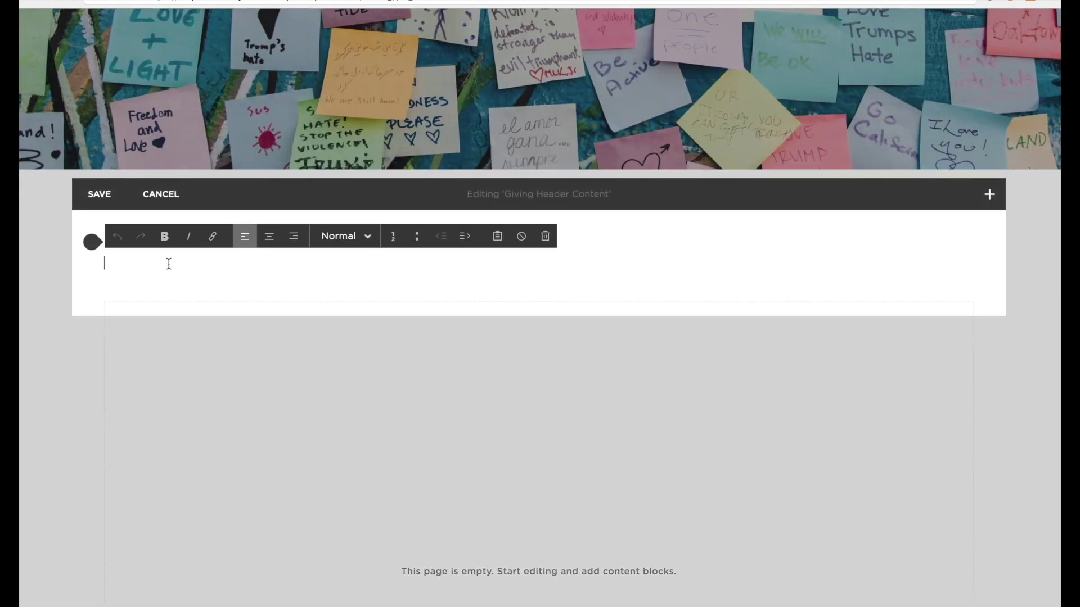
text(We really value and appreciate every church member. It's is because of your generosity that we're able to hold all of our groups, keep the church running and get involved with the outreach projects in our area that we work with.)
click(268, 236)
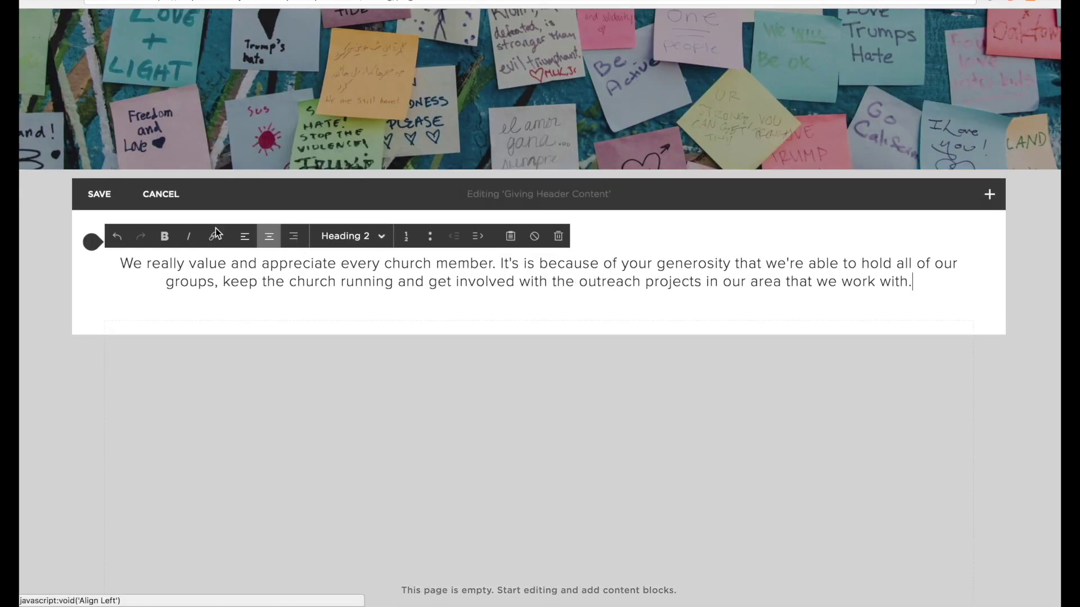
click(100, 194)
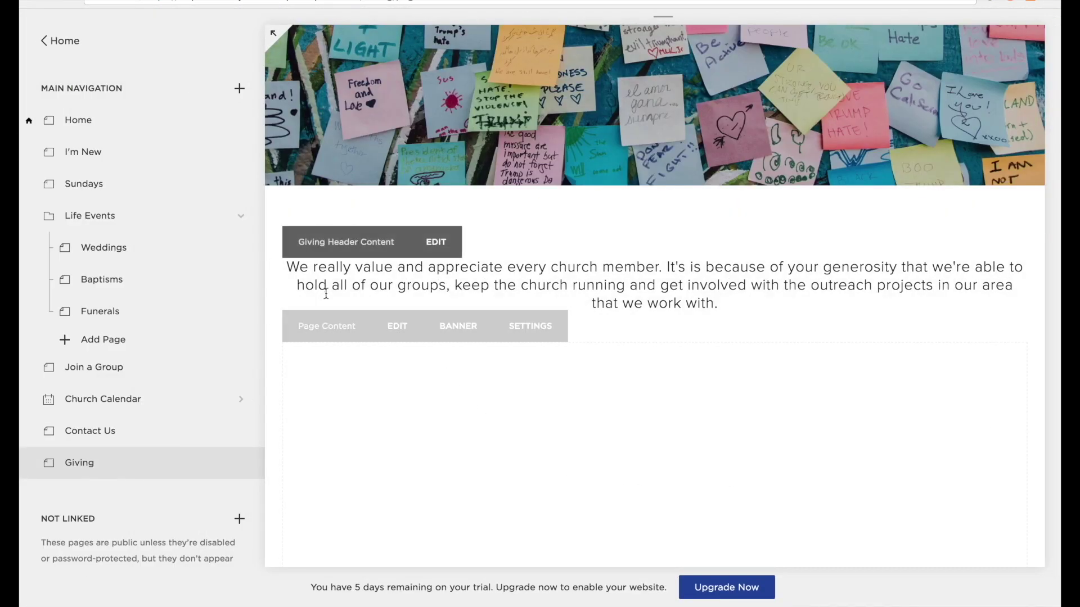
click(394, 322)
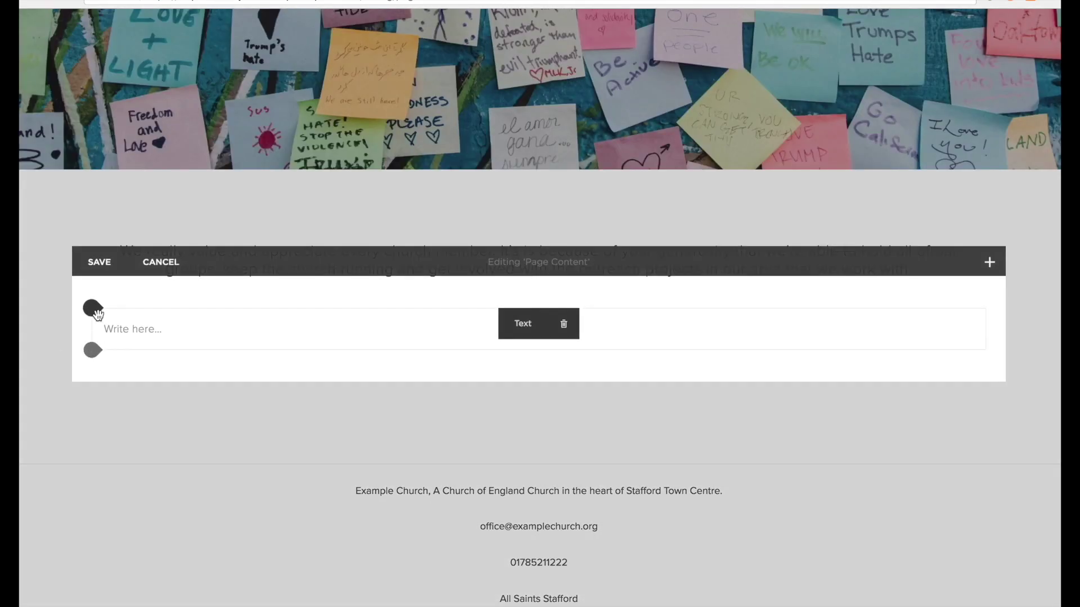
Insert a text block with the pasted, centred sentence about where donations go.
click(95, 308)
click(150, 207)
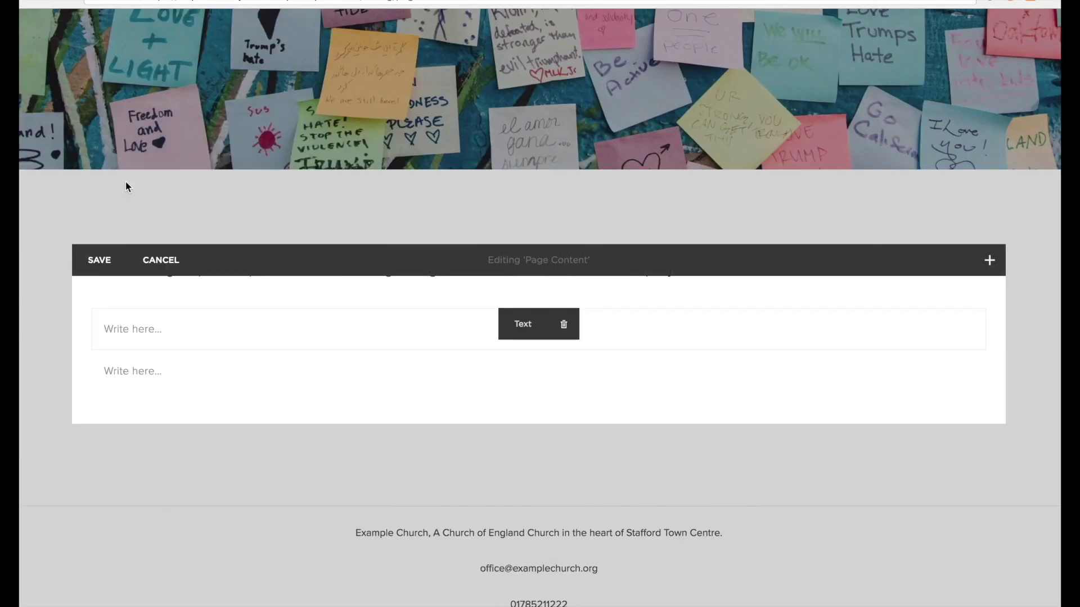
click(327, 328)
text(Click here for more information on where the money that you give to All Saints Stafford goes.)
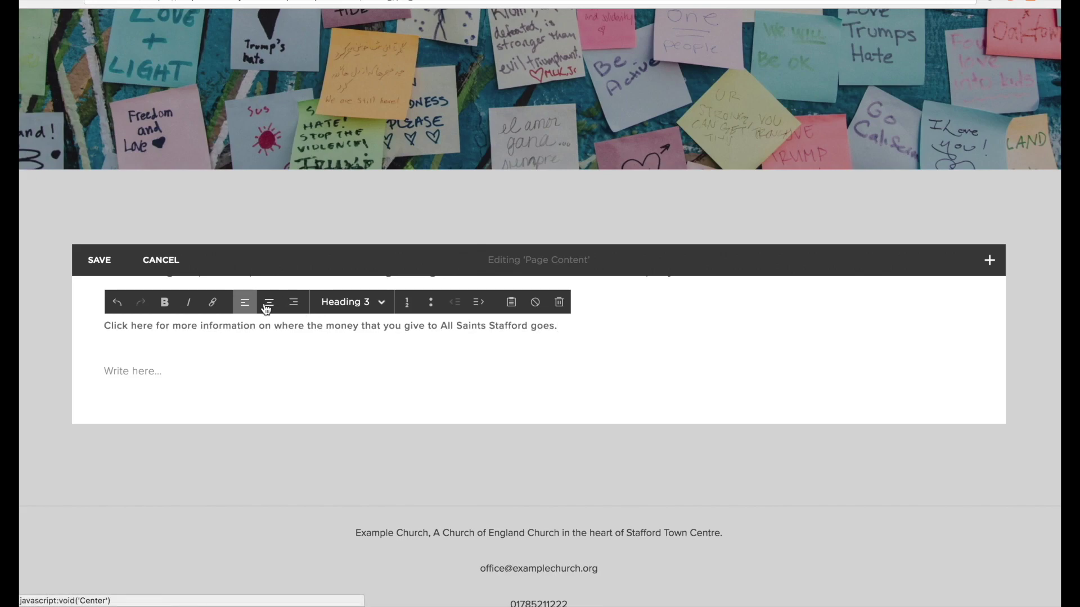
click(269, 303)
Link the sentence to the external Squarespace URL, checking the Files link options.
click(361, 326)
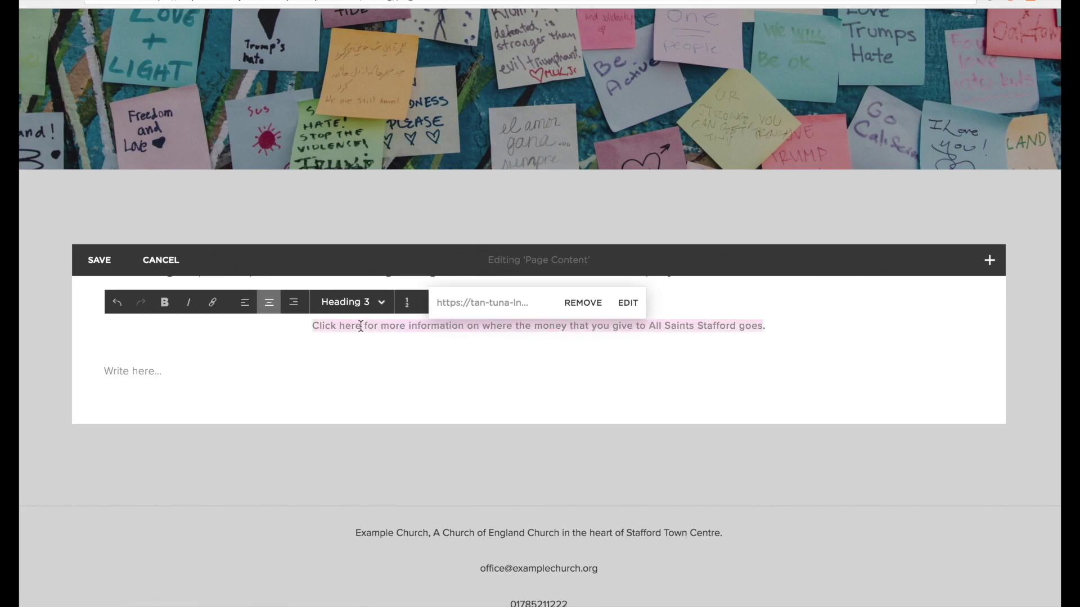
click(211, 307)
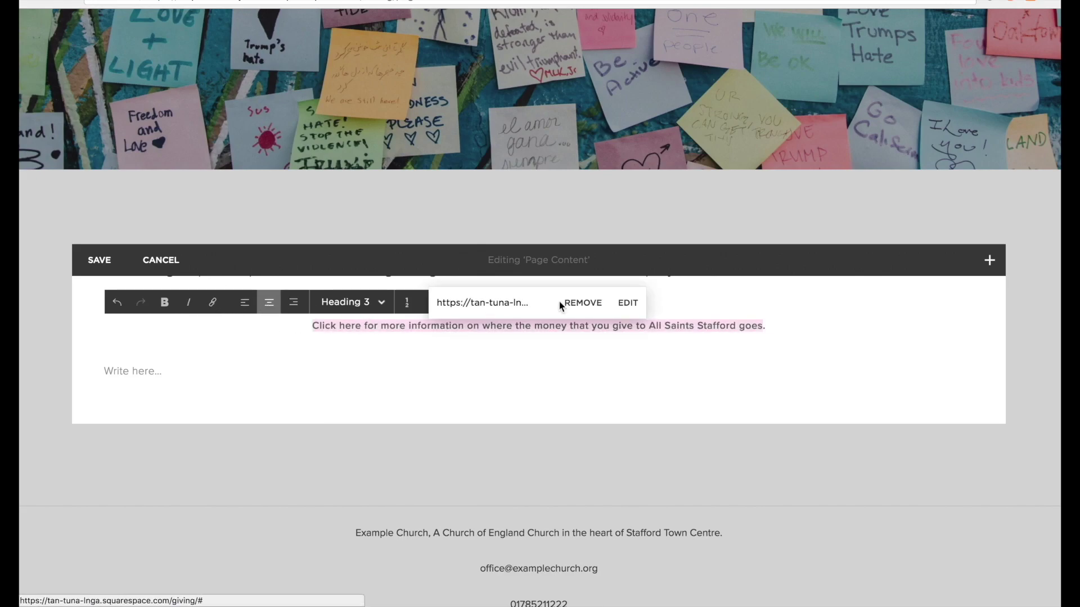
click(629, 306)
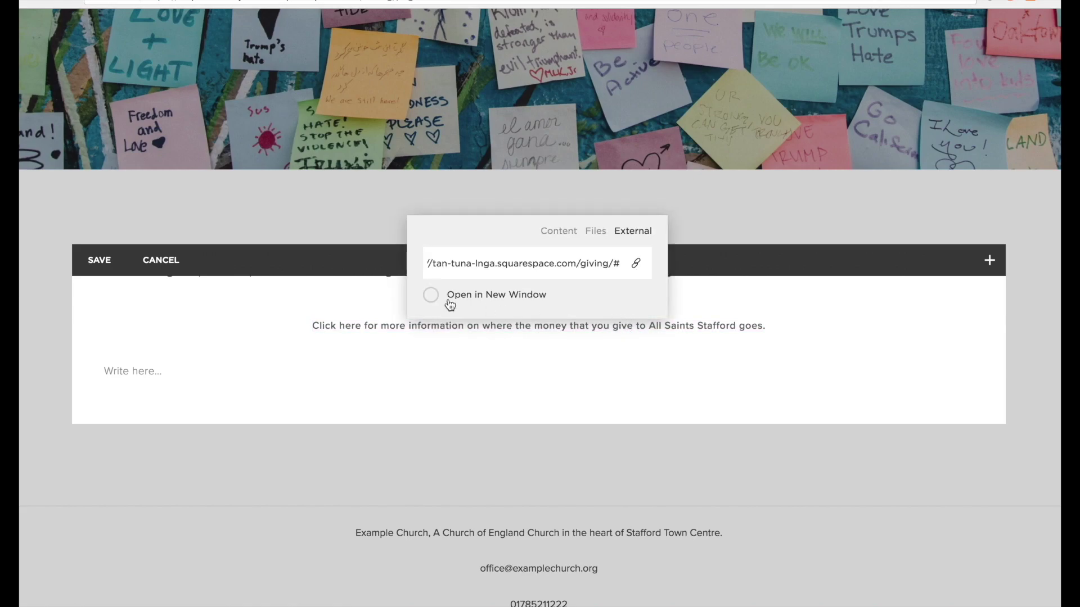
click(598, 234)
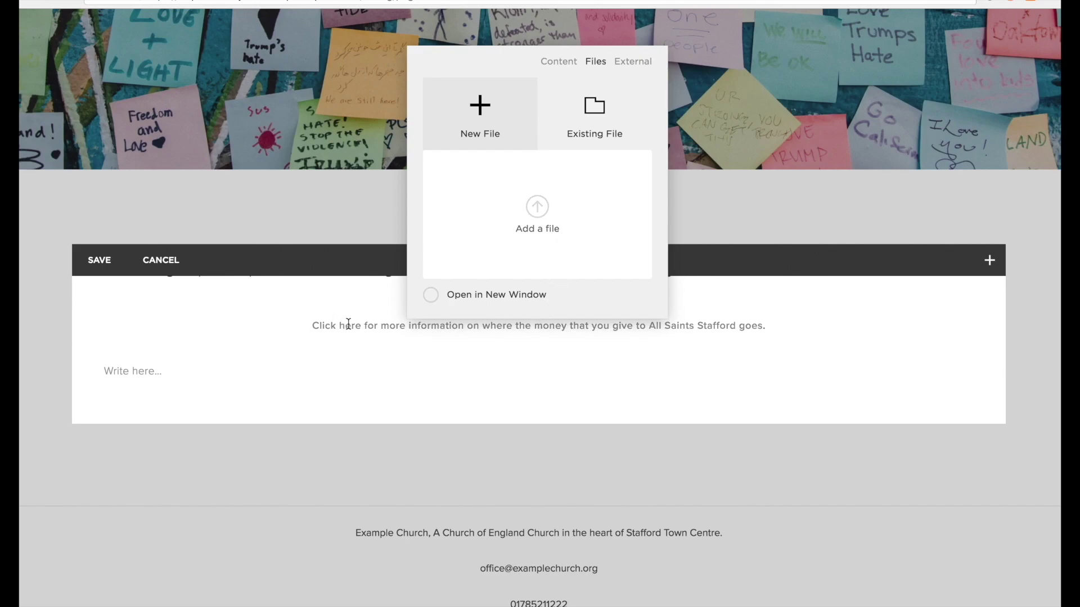
click(311, 326)
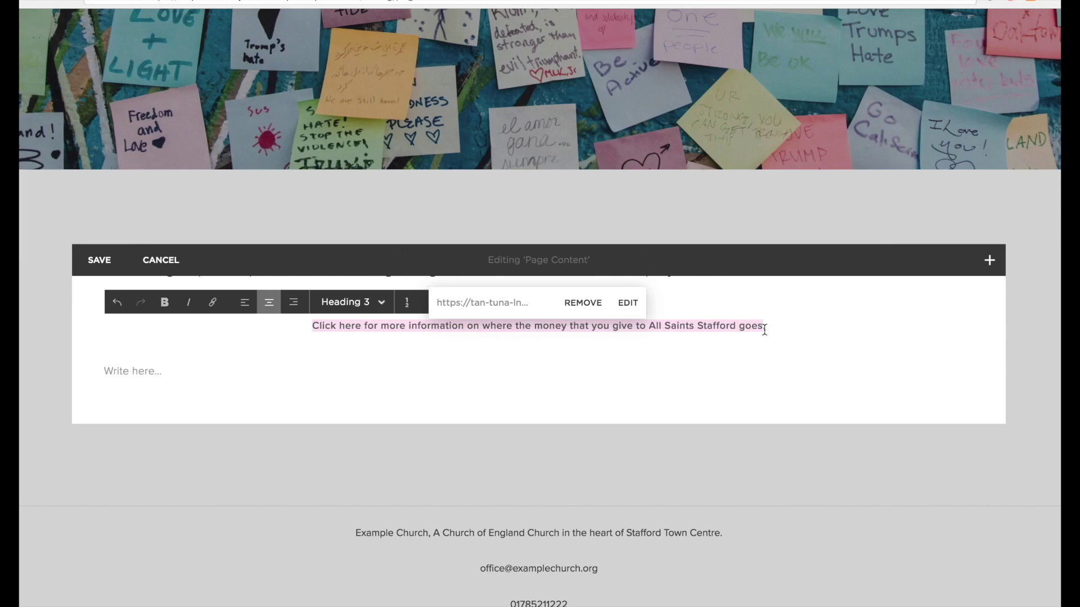
click(765, 330)
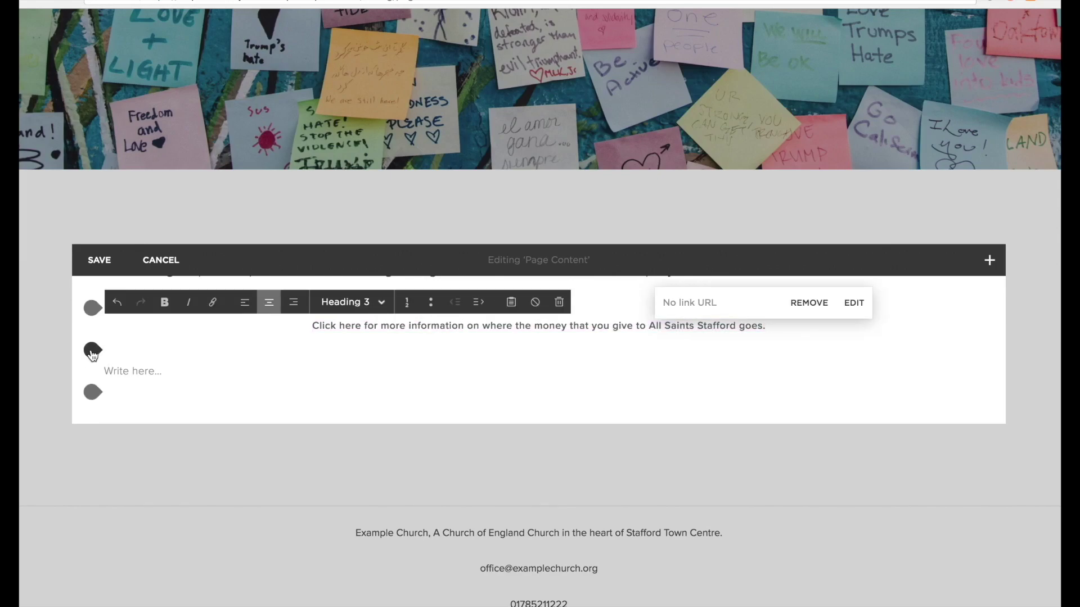
Insert an image block with the AllSaintsStafford.png logo below the sentence.
click(92, 351)
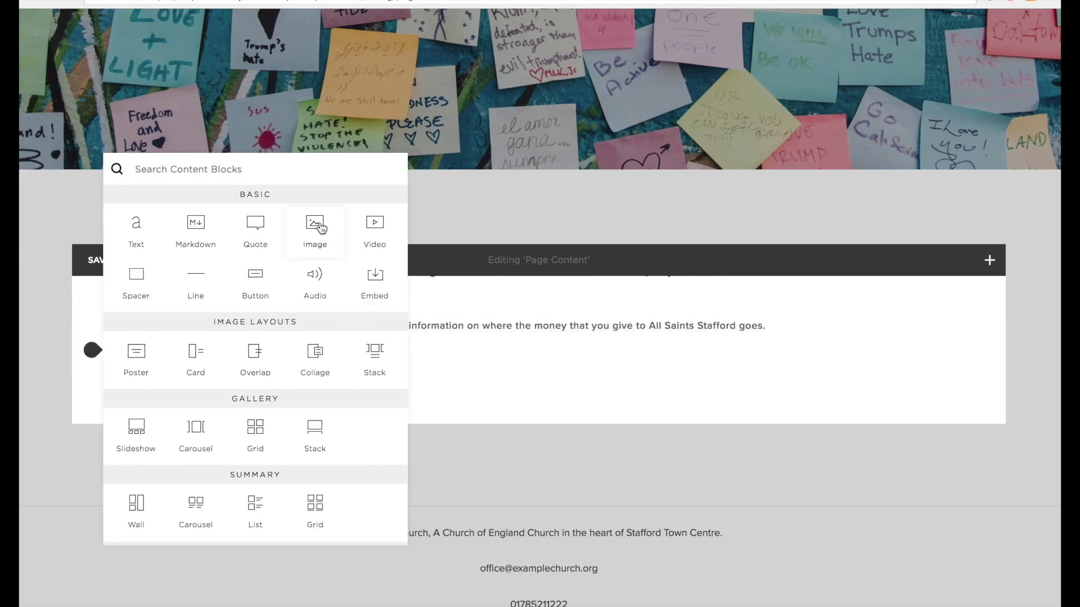
click(315, 228)
click(920, 308)
click(959, 572)
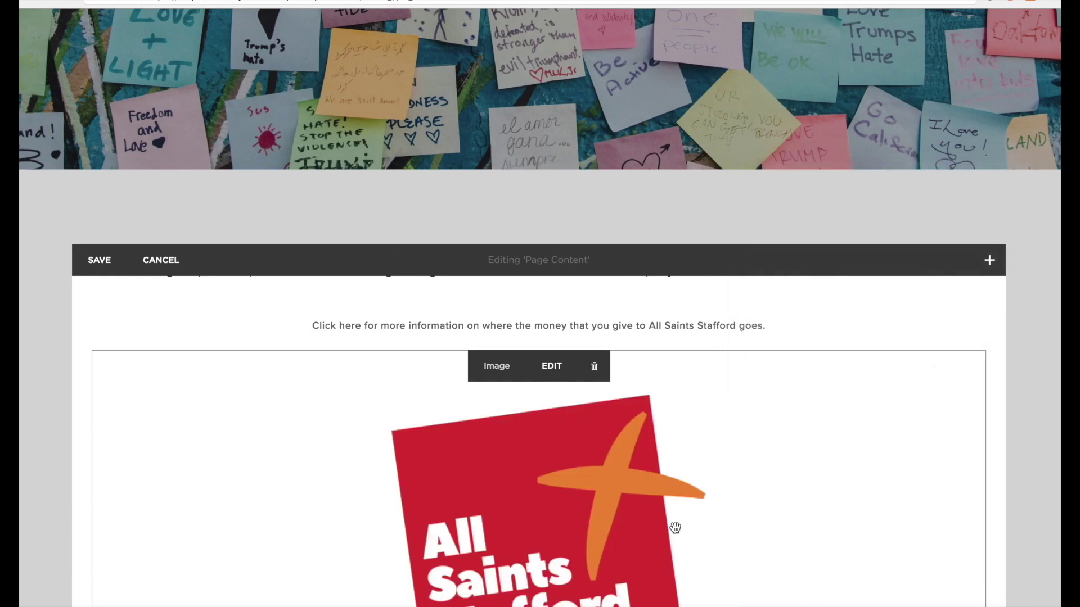
scroll(675, 527, down, 4)
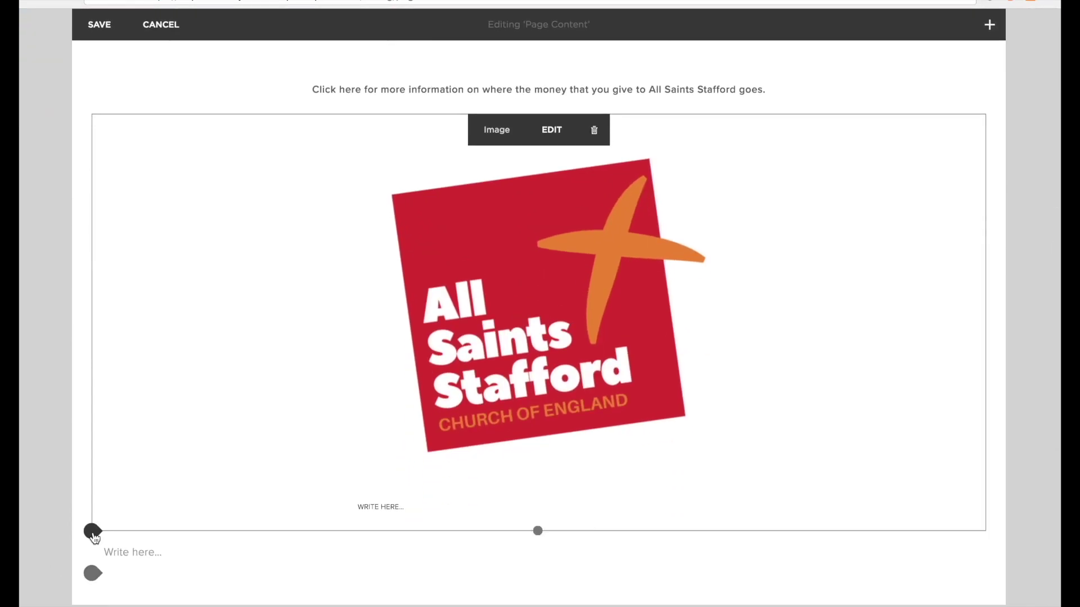
Flank the logo with two spacer blocks, widening them so the logo shrinks and centres.
click(92, 531)
click(137, 330)
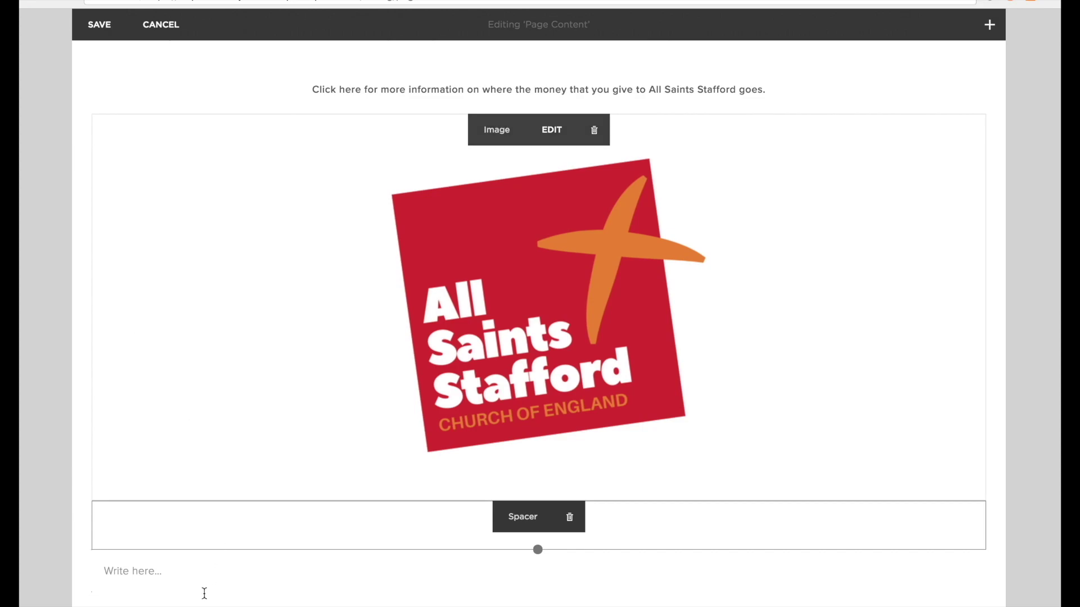
click(93, 551)
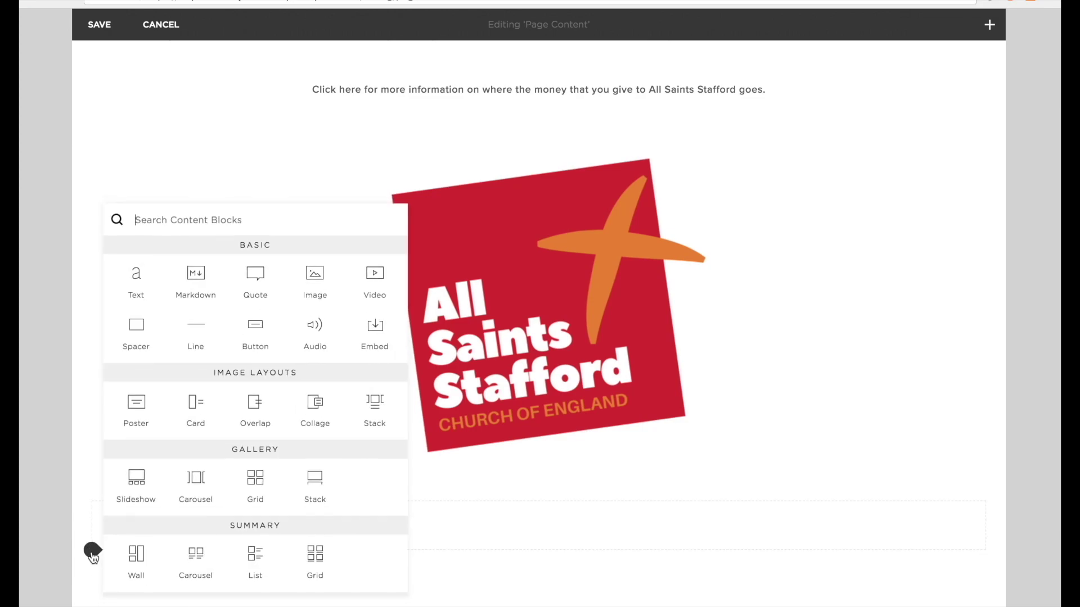
click(139, 332)
drag(289, 536, 185, 301)
drag(477, 523, 1003, 314)
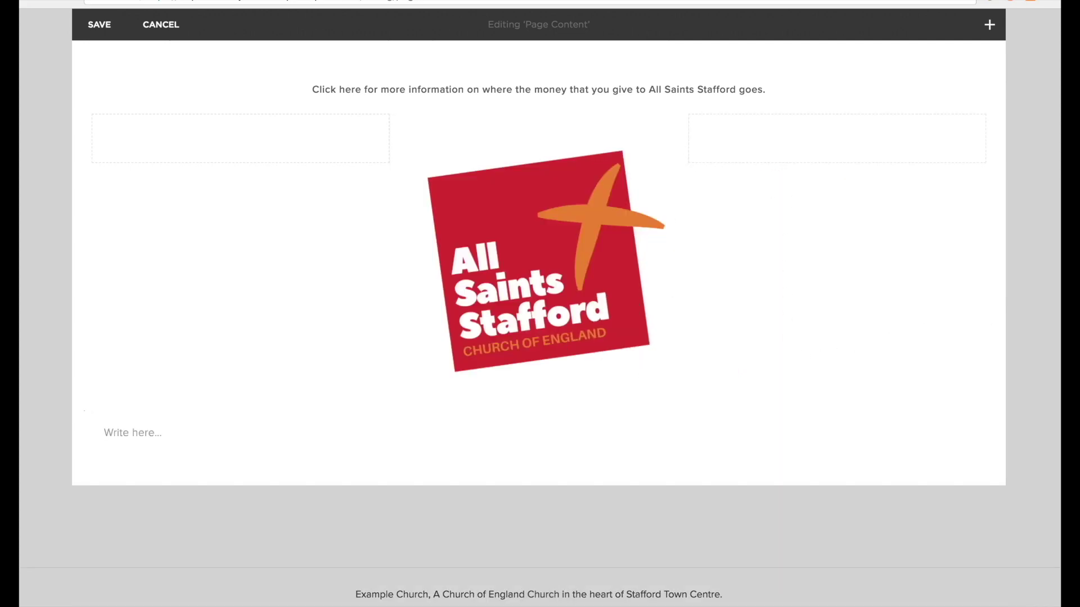
drag(392, 133, 464, 133)
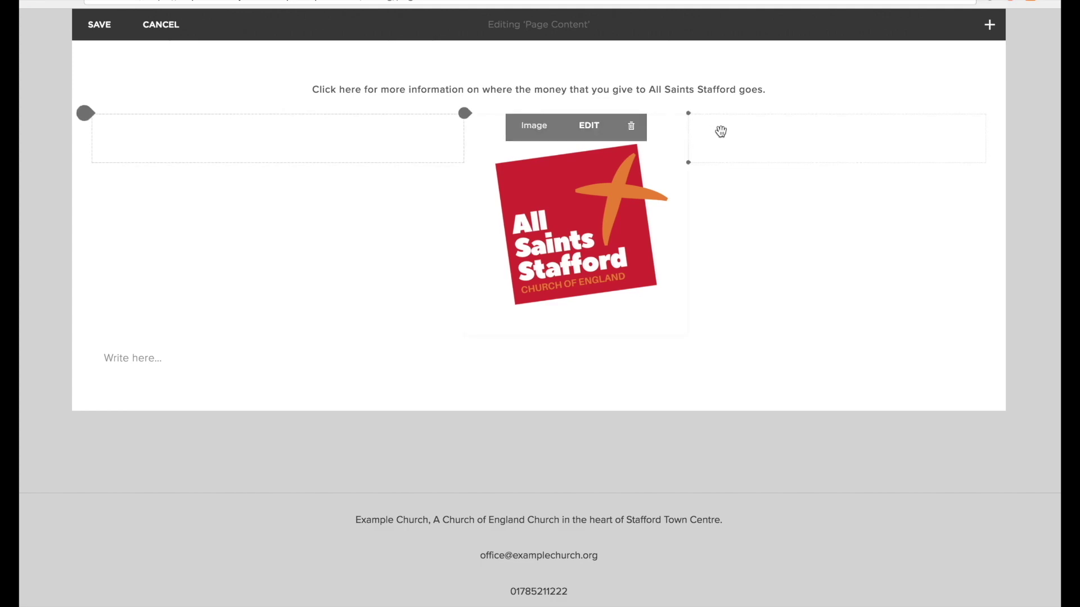
drag(690, 135, 638, 132)
scroll(639, 133, up, 3)
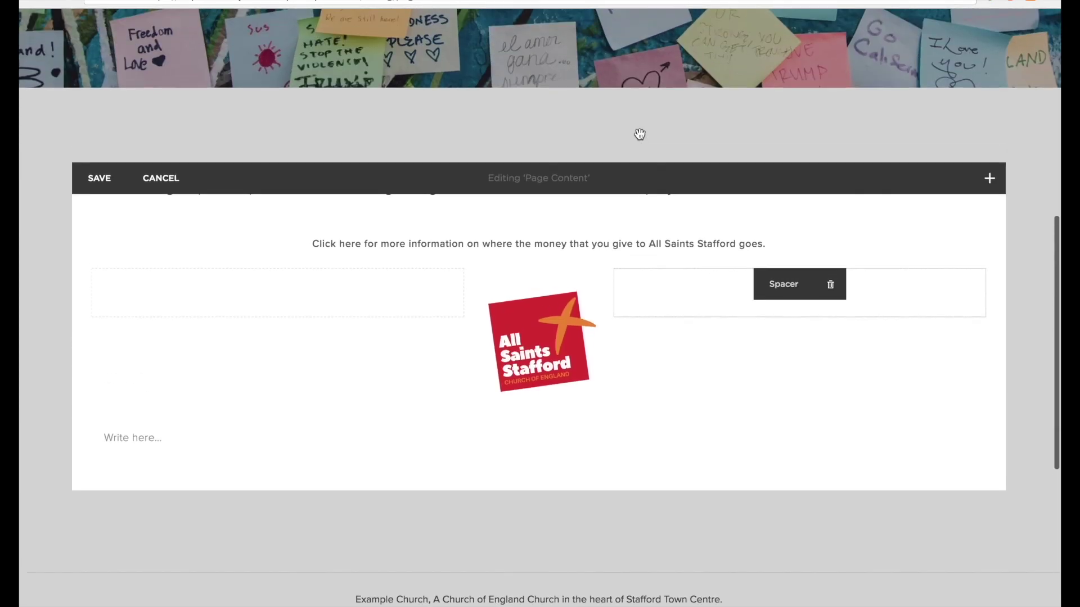
drag(261, 425, 95, 422)
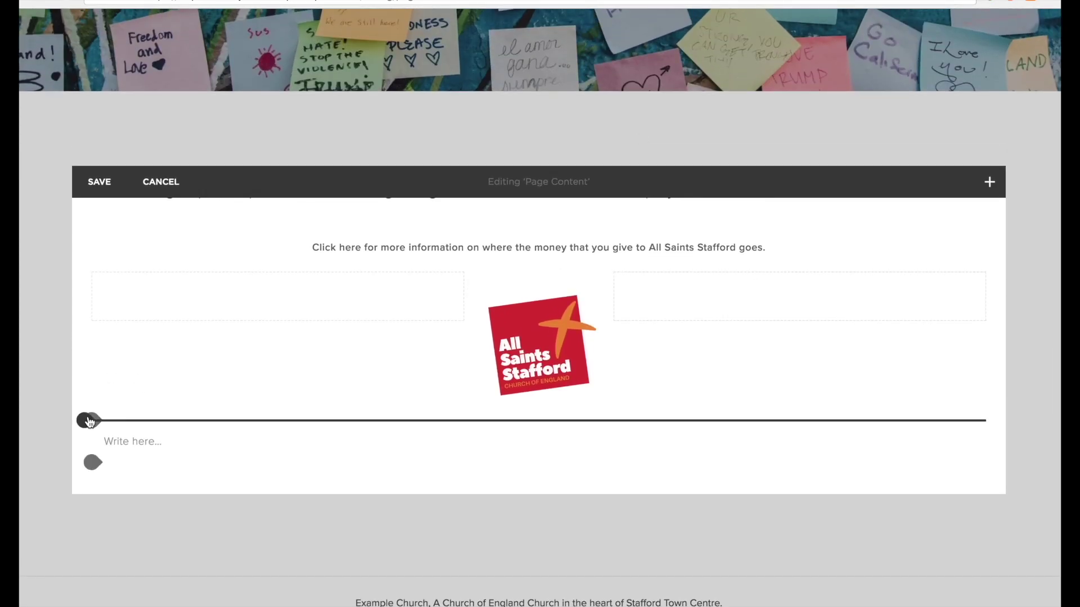
Add a text block with the pasted Paypal donation sentence, centred, under the logo.
click(87, 421)
click(137, 290)
text(If you'd like to donate to the life and work of the church, you can do so via Paypal.)
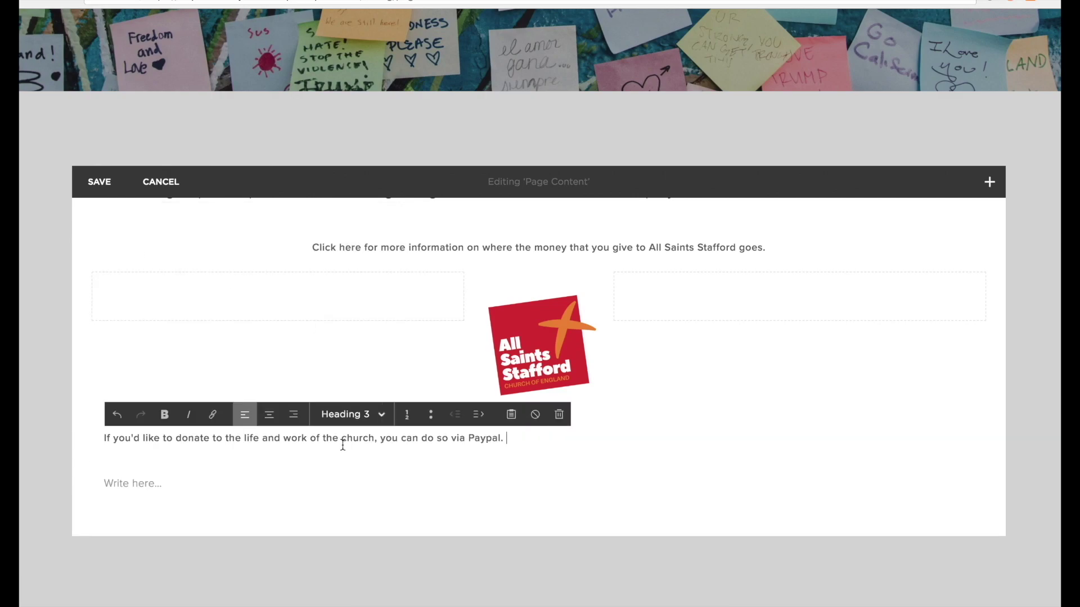
click(266, 415)
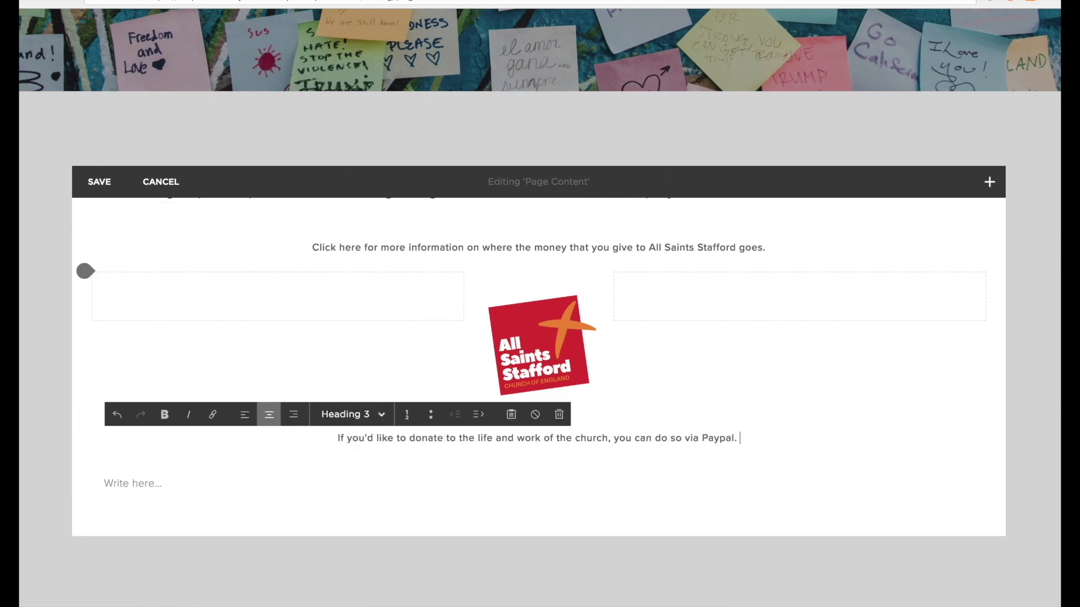
Add a horizontal divider line and another text block below the Paypal sentence.
click(92, 463)
click(214, 343)
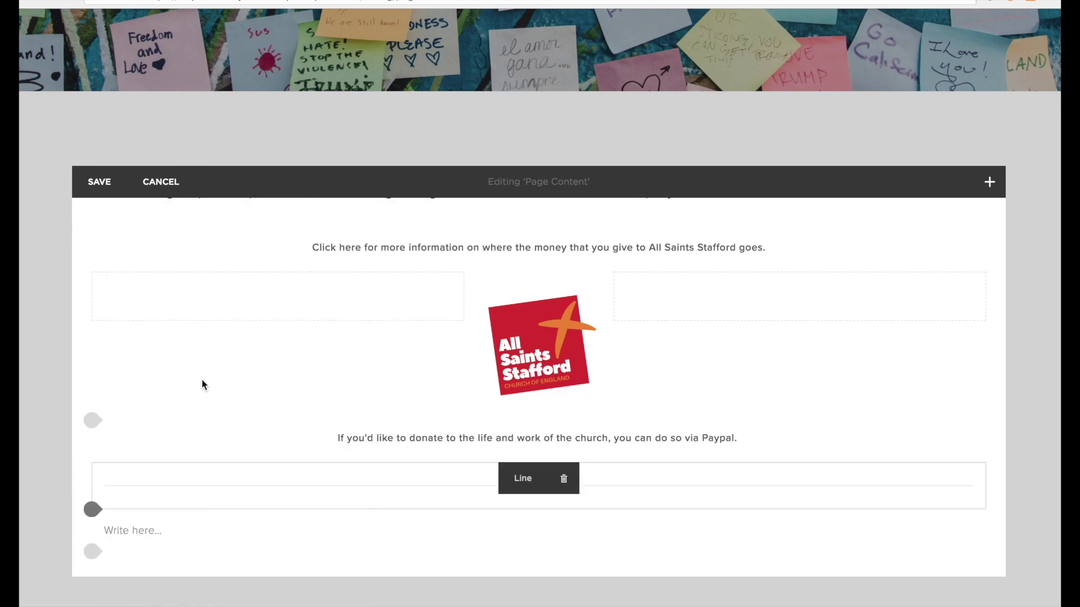
click(91, 511)
click(151, 290)
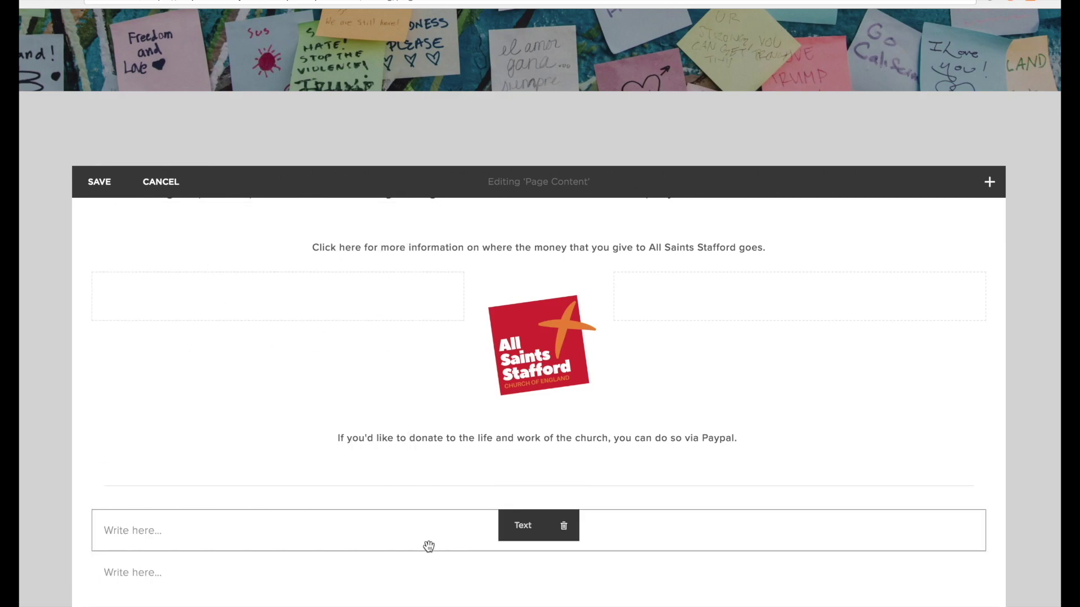
Paste and centre the donations e-mail line, then delete the divider line block.
click(390, 526)
key(ctrl+v)
click(270, 504)
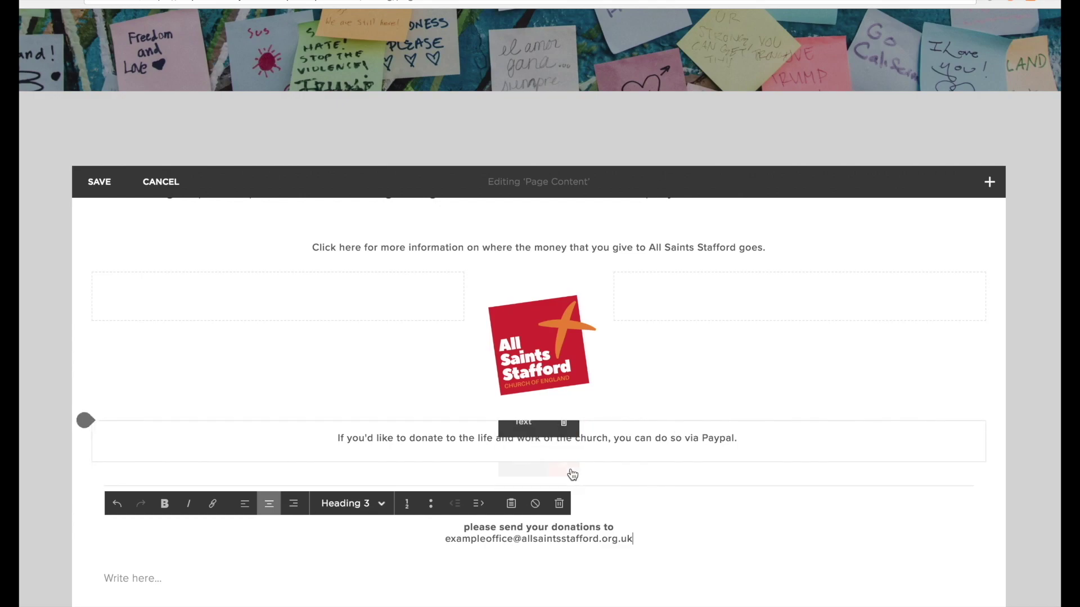
click(570, 480)
click(649, 517)
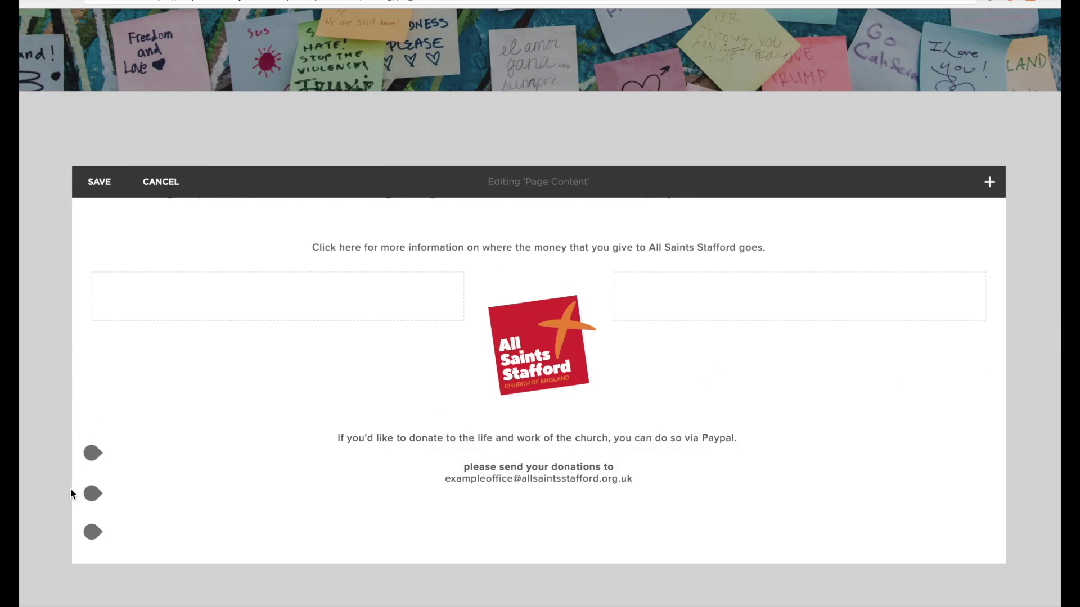
click(93, 494)
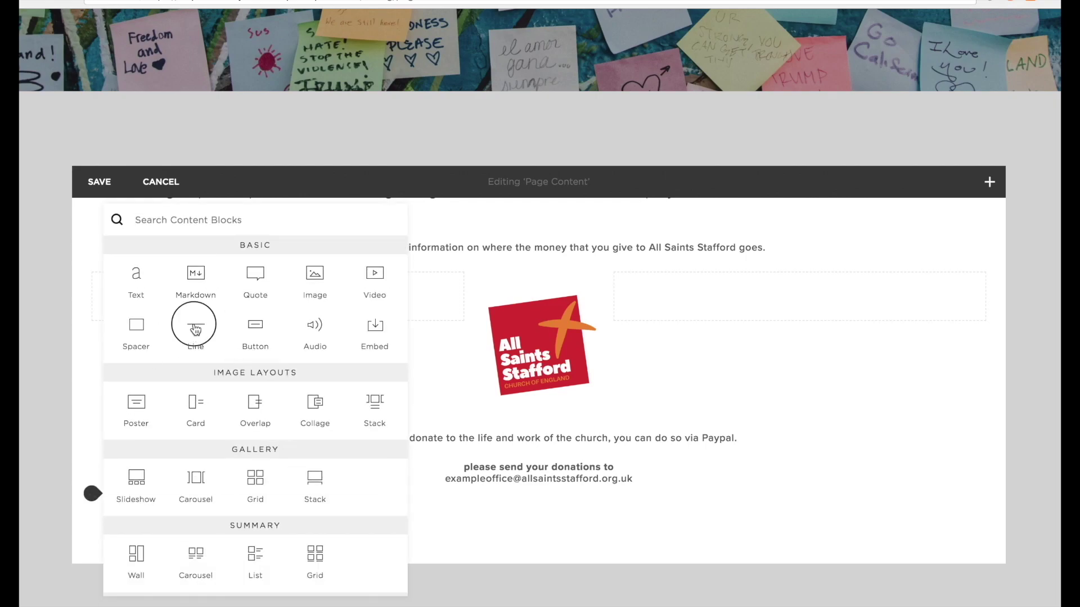
Add a divider line and a button labelled 'Click g on a regular basis'.
click(195, 329)
scroll(130, 435, down, 3)
click(91, 450)
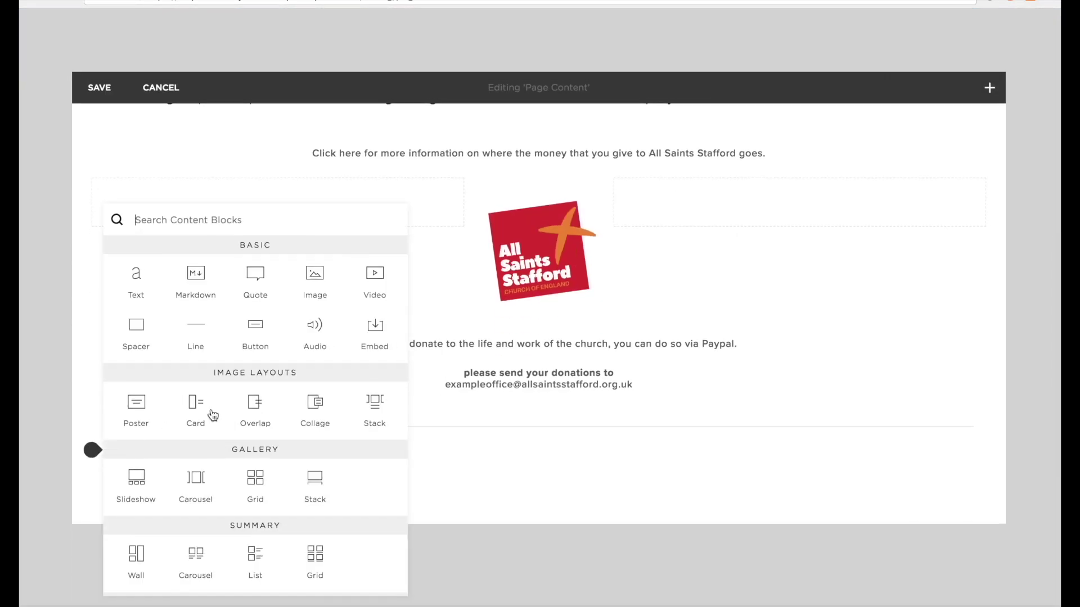
click(251, 329)
key(BackSpace)
text(Click )
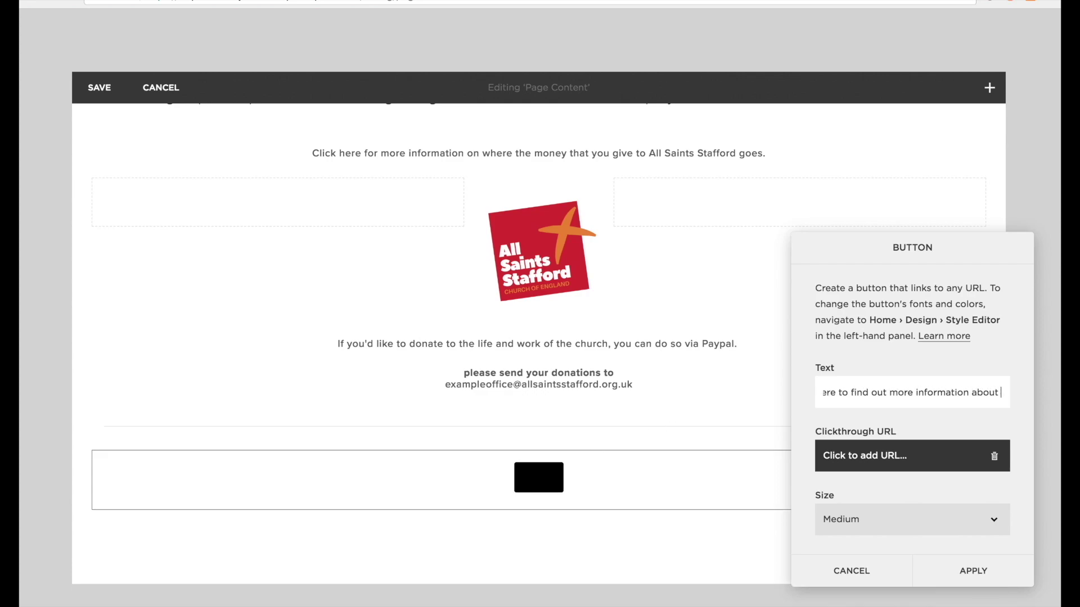
text(g on a regular)
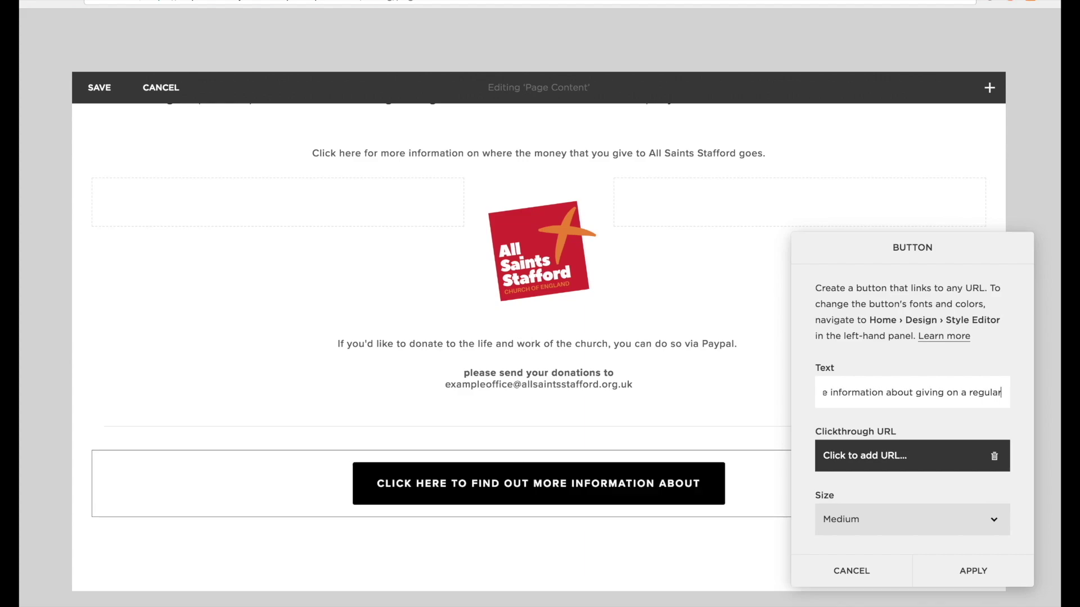
text( basis)
Link the button to /contact-us, set its size to Small, and apply.
click(957, 461)
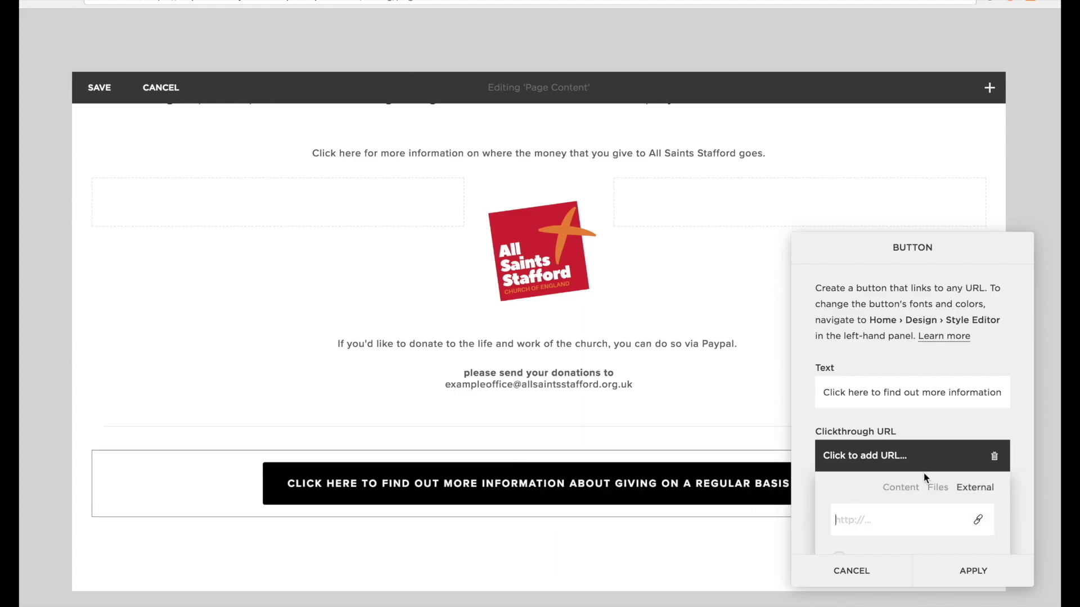
scroll(915, 491, down, 5)
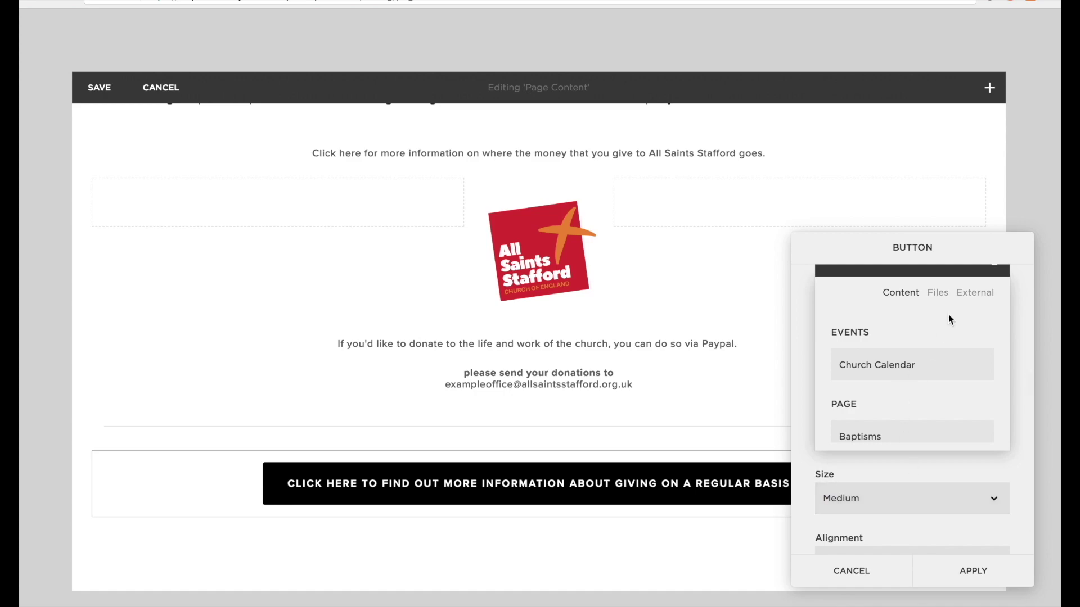
click(938, 293)
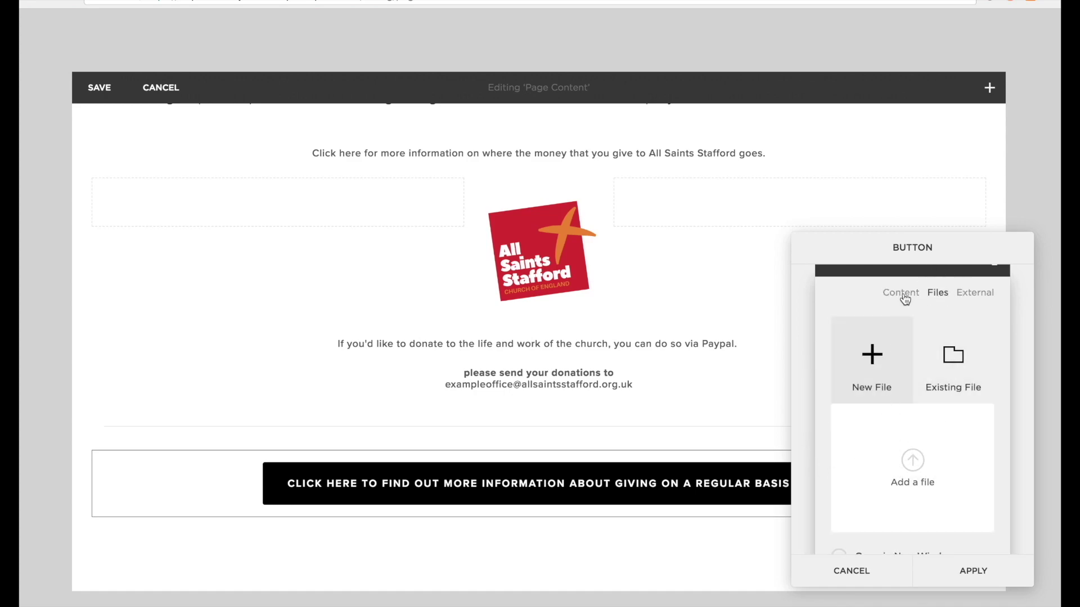
click(864, 466)
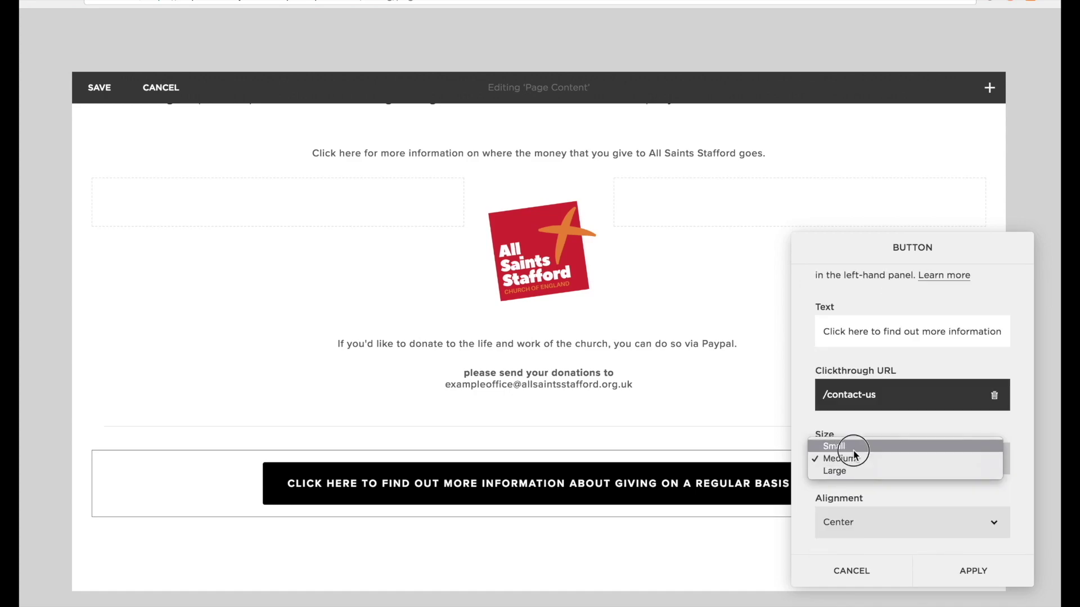
click(855, 448)
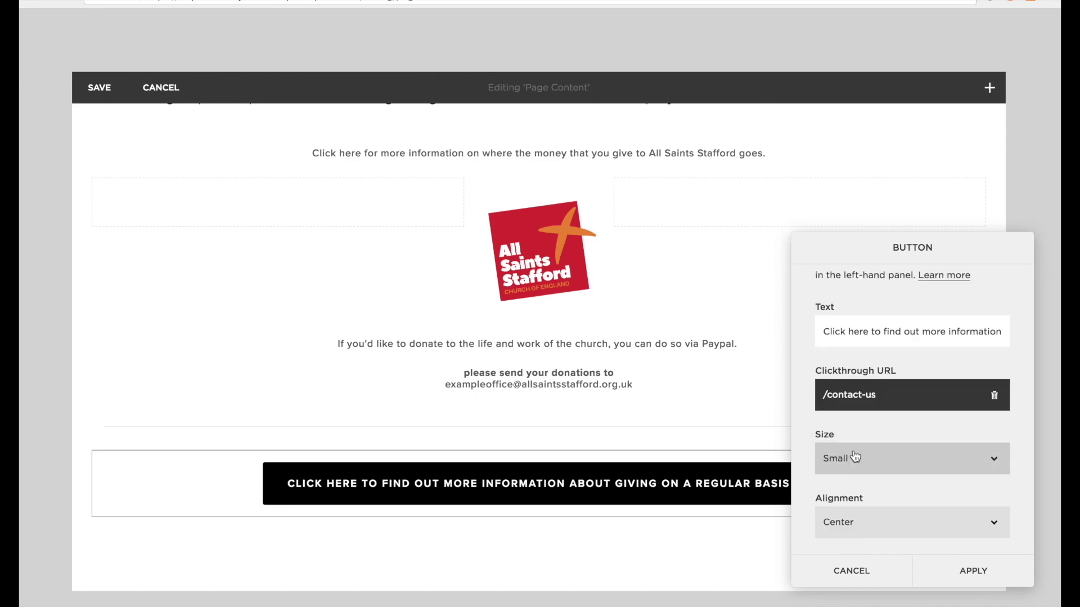
click(972, 569)
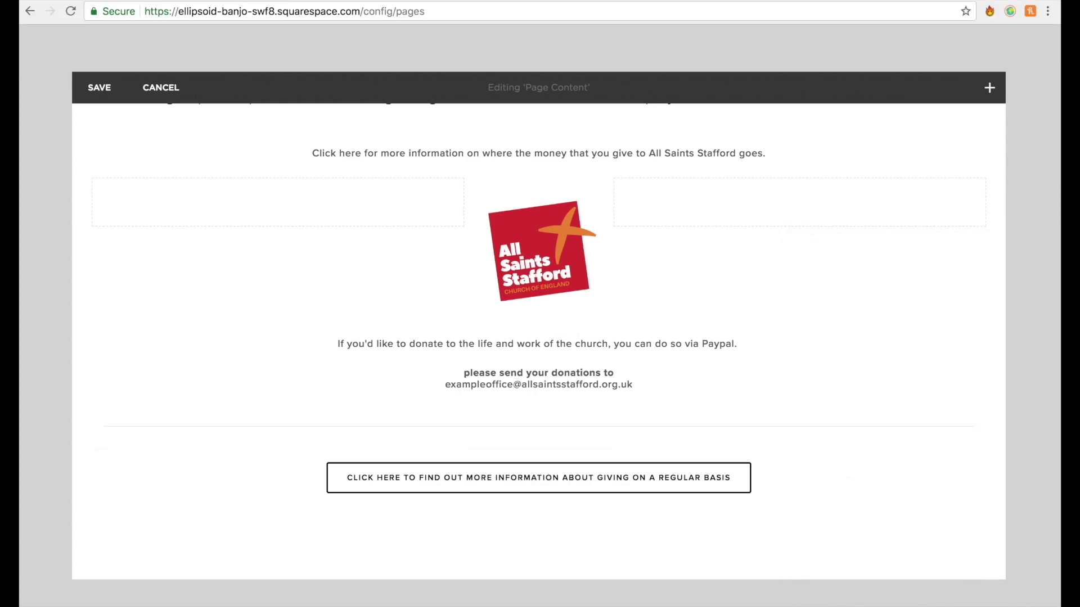
Save the Giving page and scroll through the Home page in full-screen view.
click(98, 88)
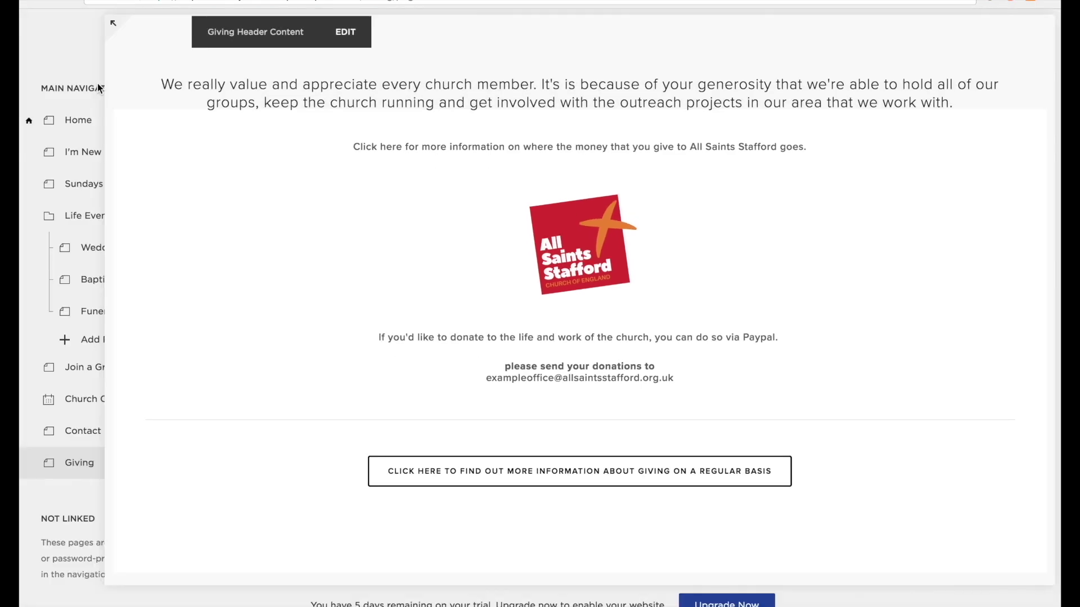
click(276, 33)
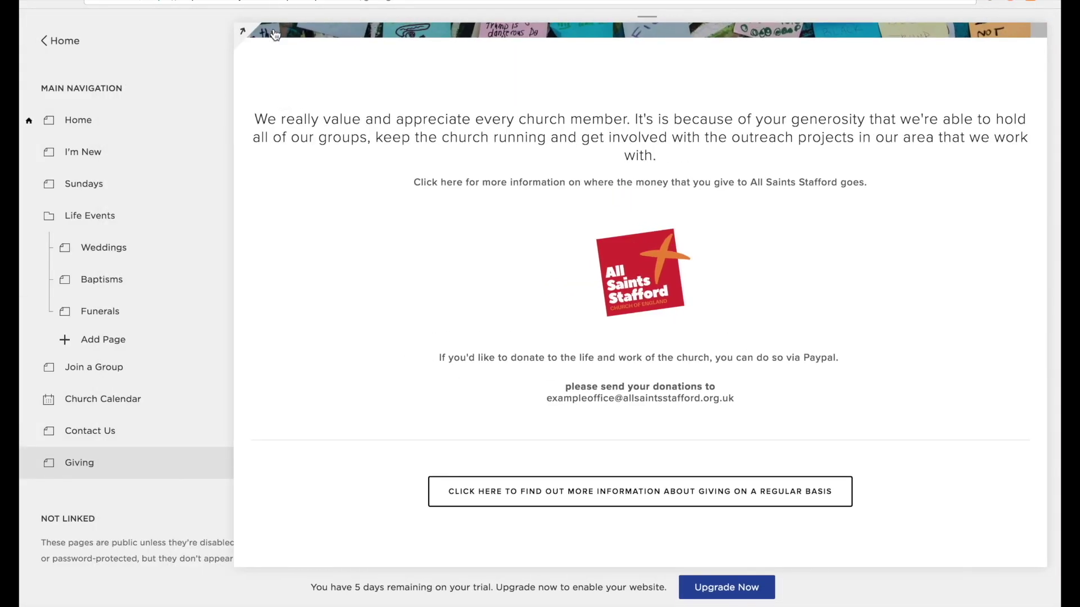
scroll(1016, 236, down, 15)
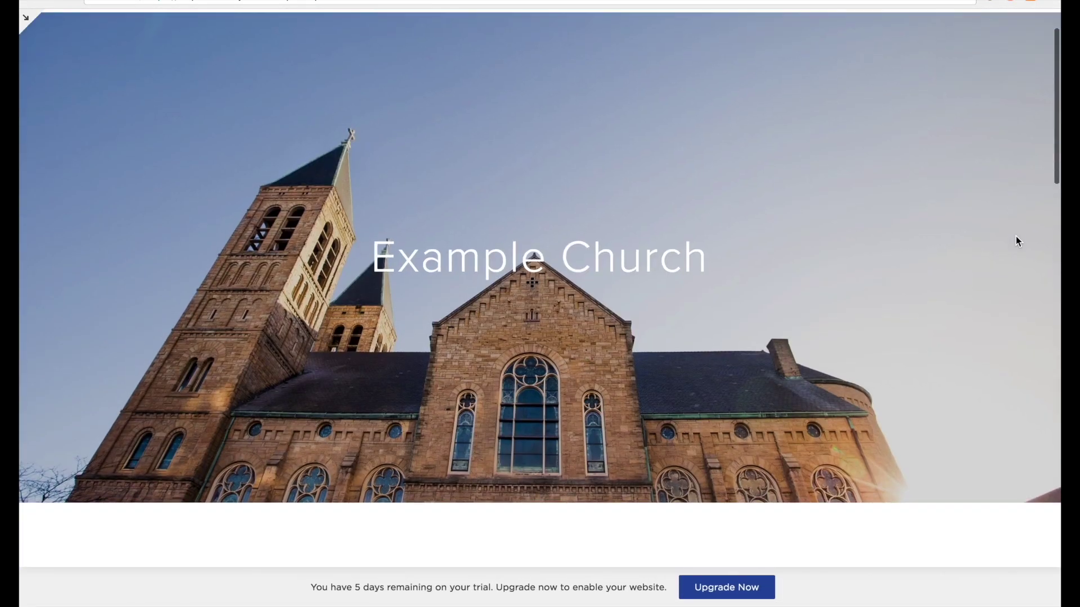
scroll(1016, 236, down, 10)
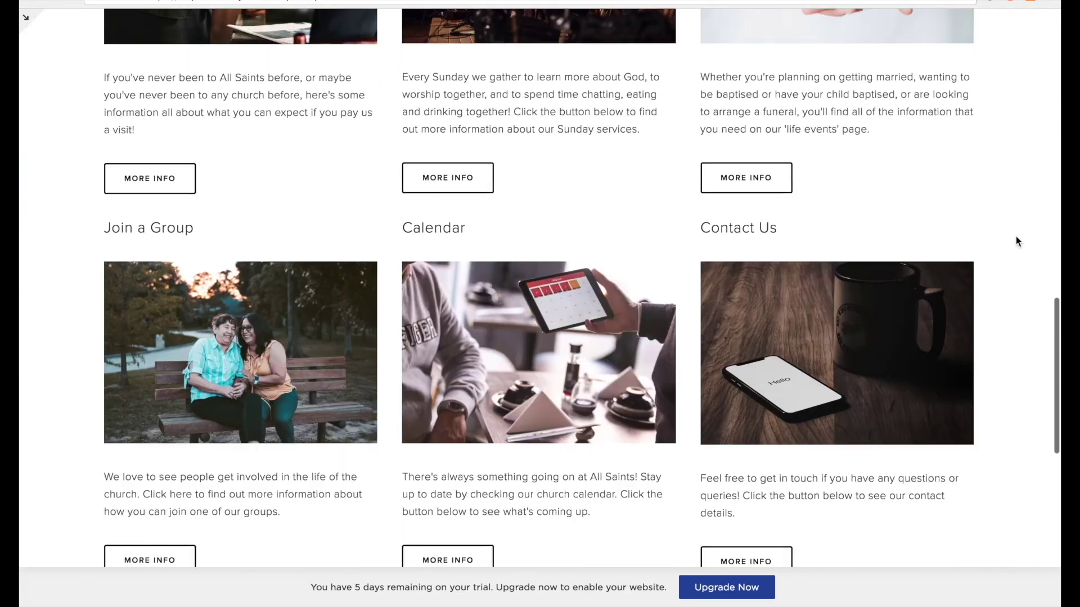
scroll(1015, 237, up, 10)
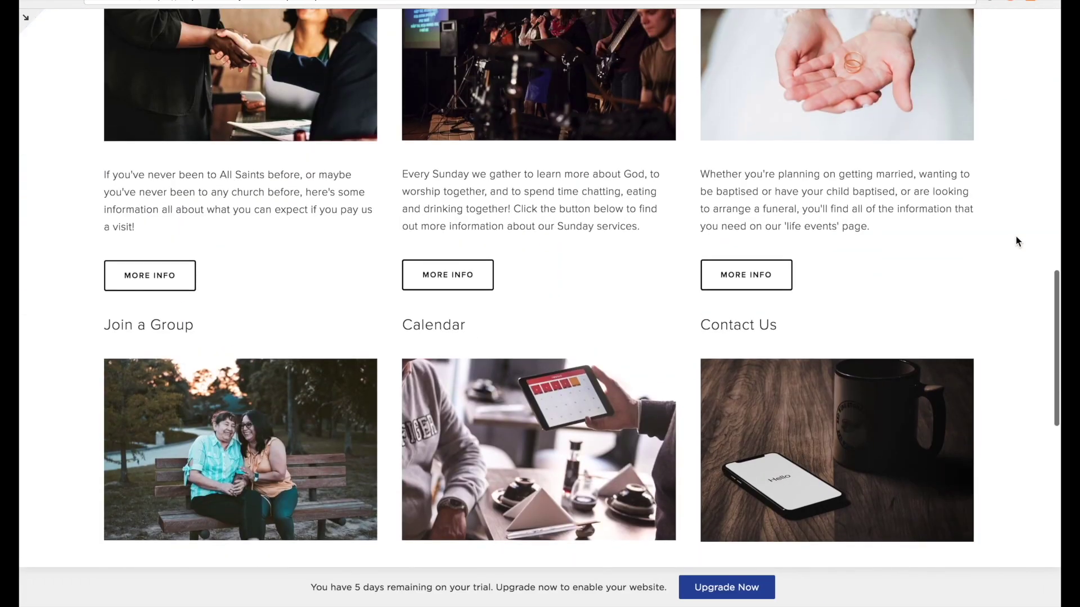
scroll(225, 252, up, 10)
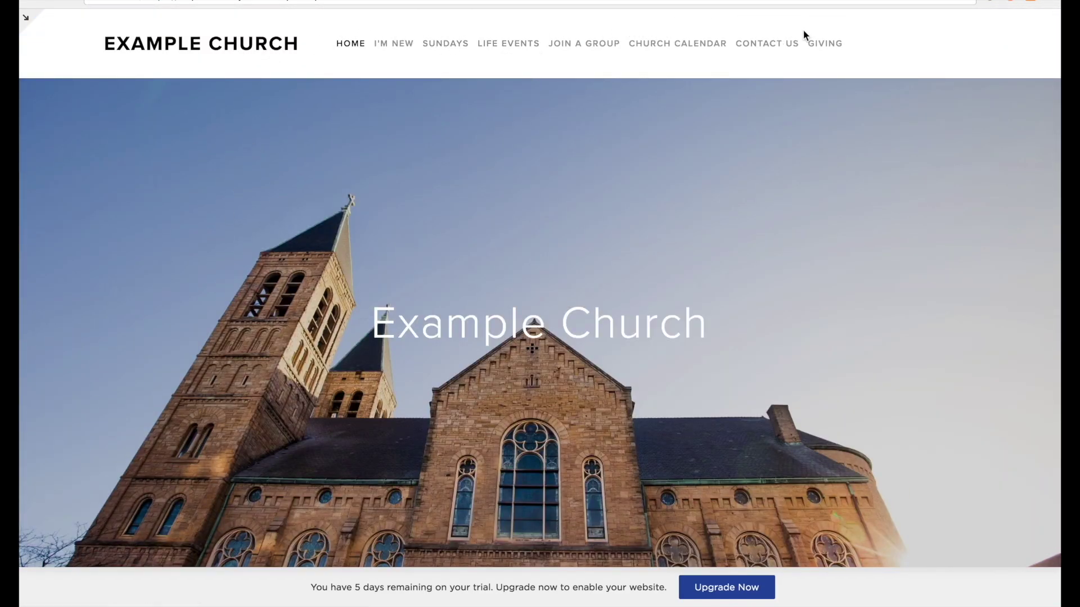
Browse the I'm New and Sundays pages of the live site.
click(398, 45)
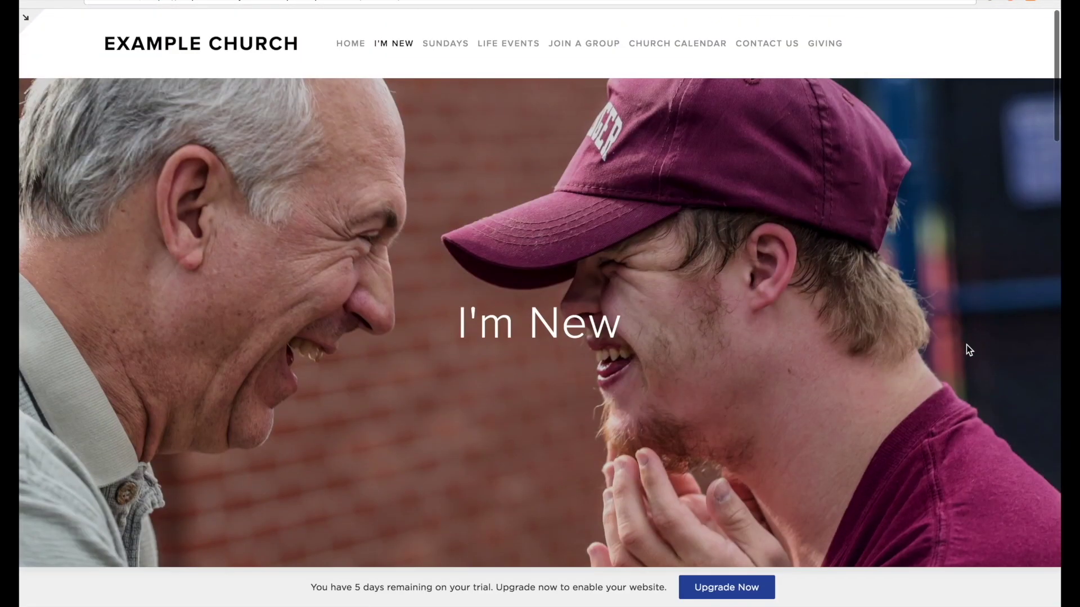
scroll(966, 345, down, 15)
scroll(966, 346, down, 9)
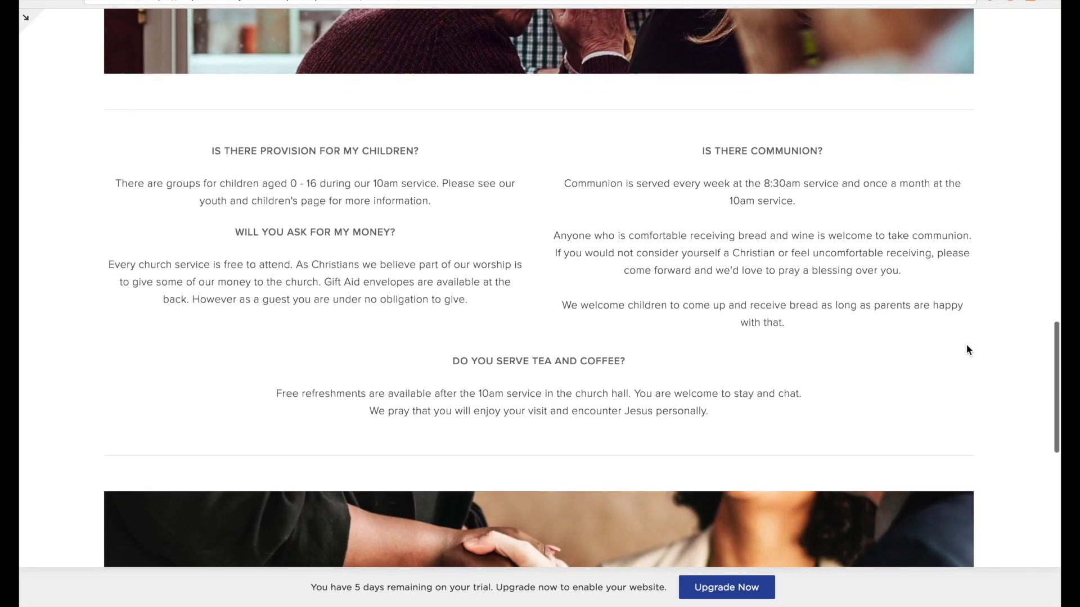
scroll(966, 346, up, 20)
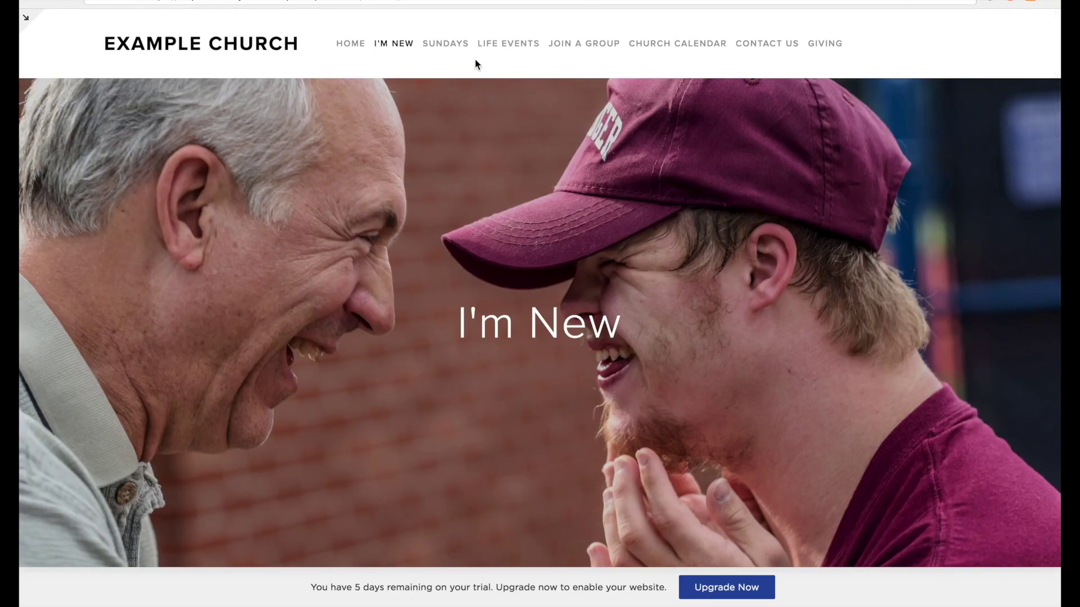
click(465, 47)
scroll(859, 288, down, 10)
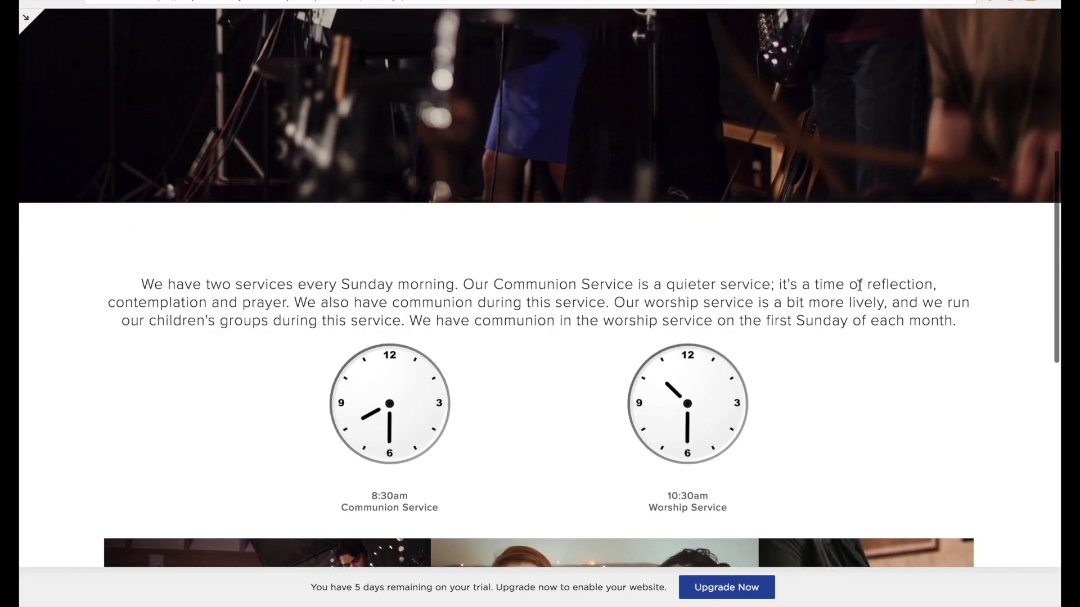
scroll(859, 286, down, 2)
scroll(859, 287, up, 3)
scroll(860, 288, down, 1)
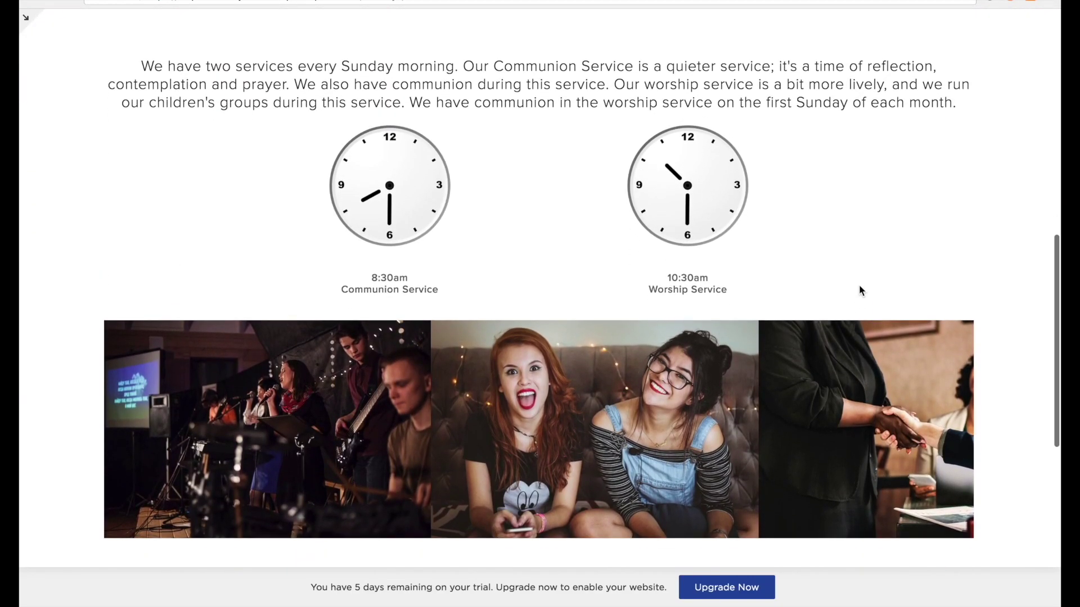
scroll(859, 287, up, 10)
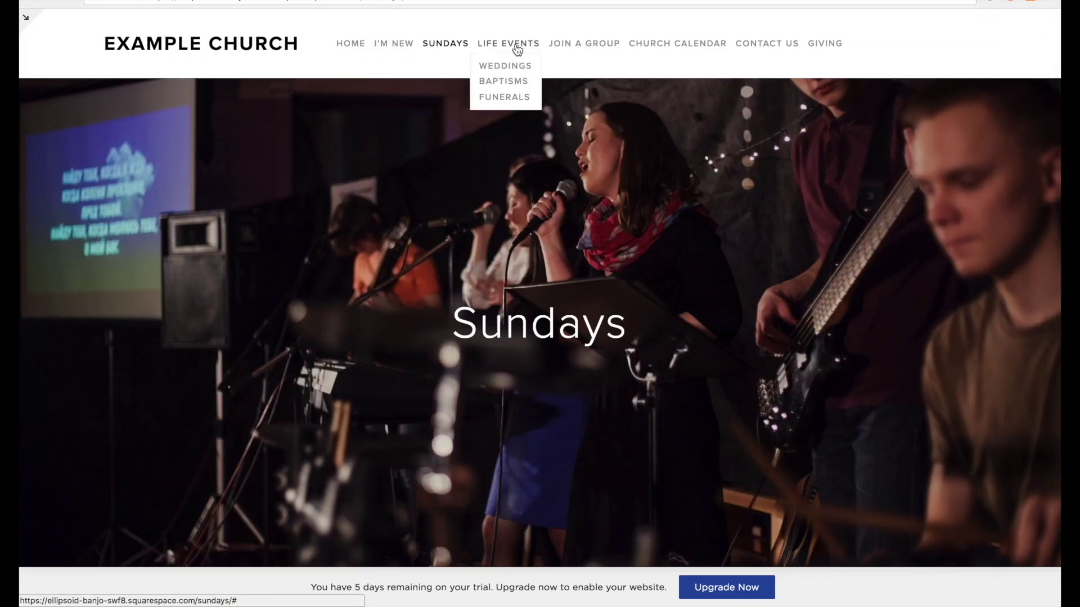
View the Weddings page from the Life Events menu in the live site.
click(511, 67)
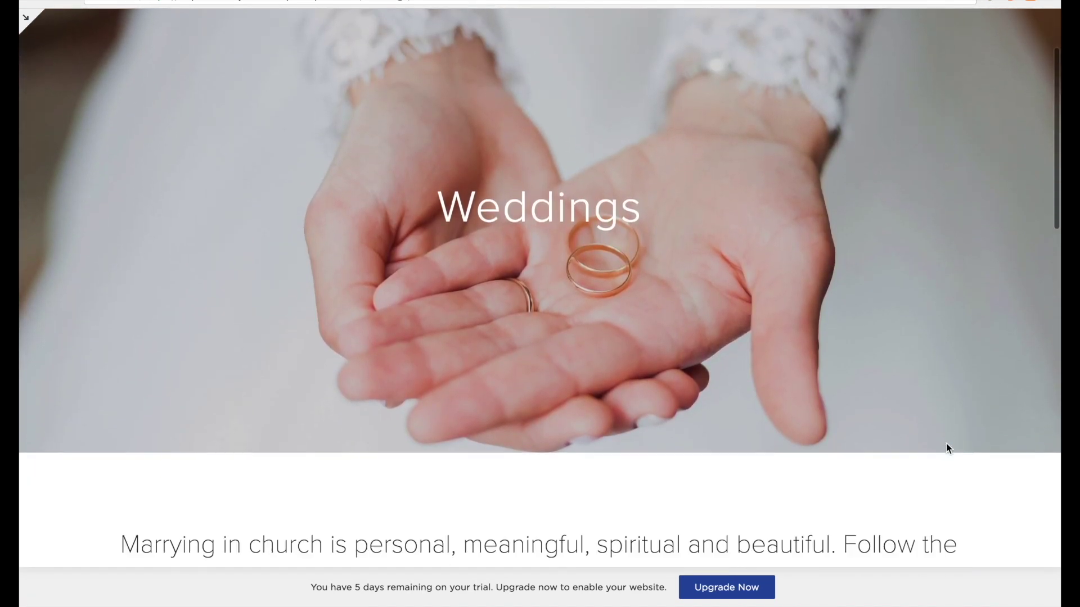
scroll(946, 447, down, 8)
scroll(947, 449, down, 5)
scroll(947, 448, up, 15)
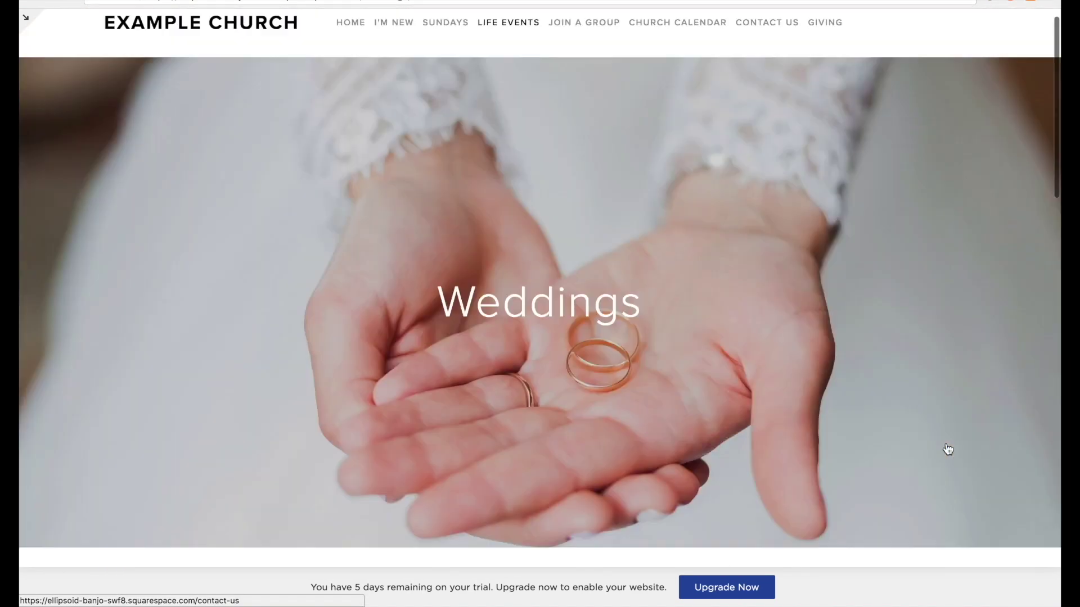
Browse the Baptisms page through its full length.
click(499, 82)
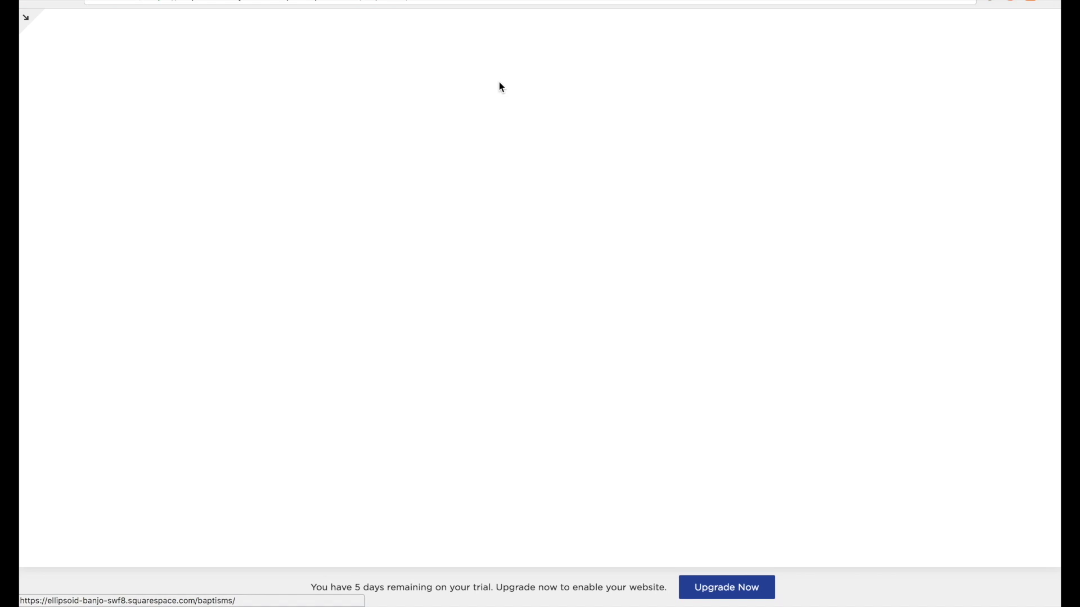
scroll(971, 434, down, 10)
scroll(971, 437, down, 2)
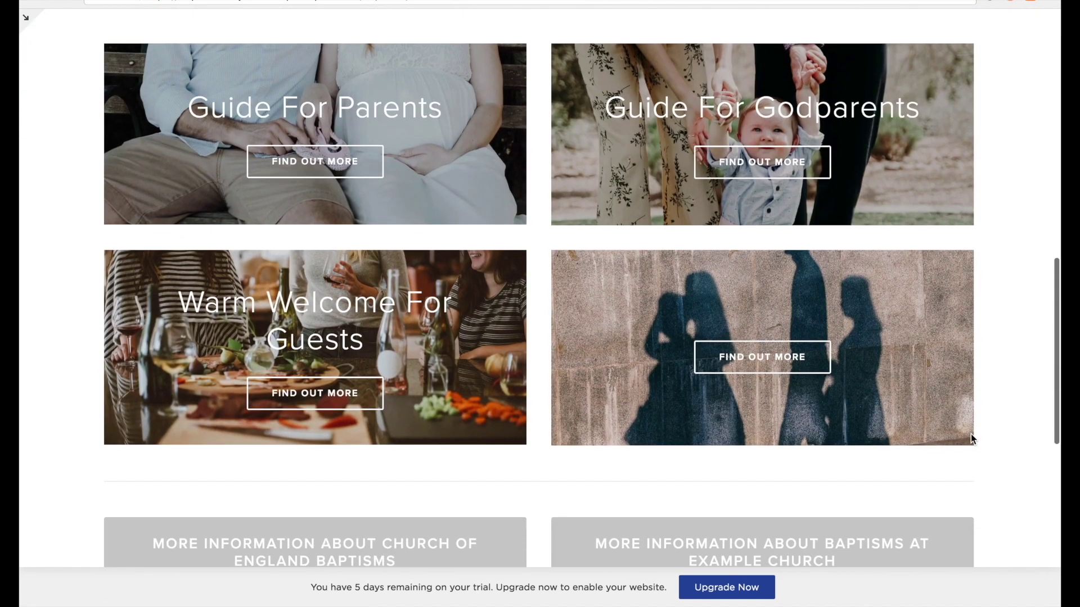
scroll(971, 437, down, 2)
scroll(971, 437, up, 15)
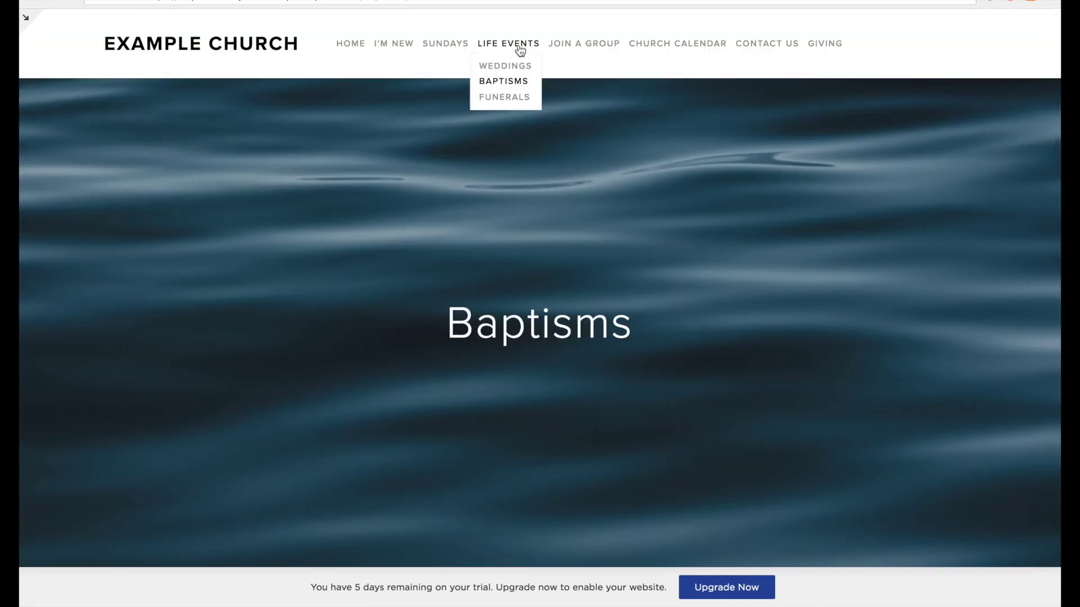
scroll(974, 396, down, 5)
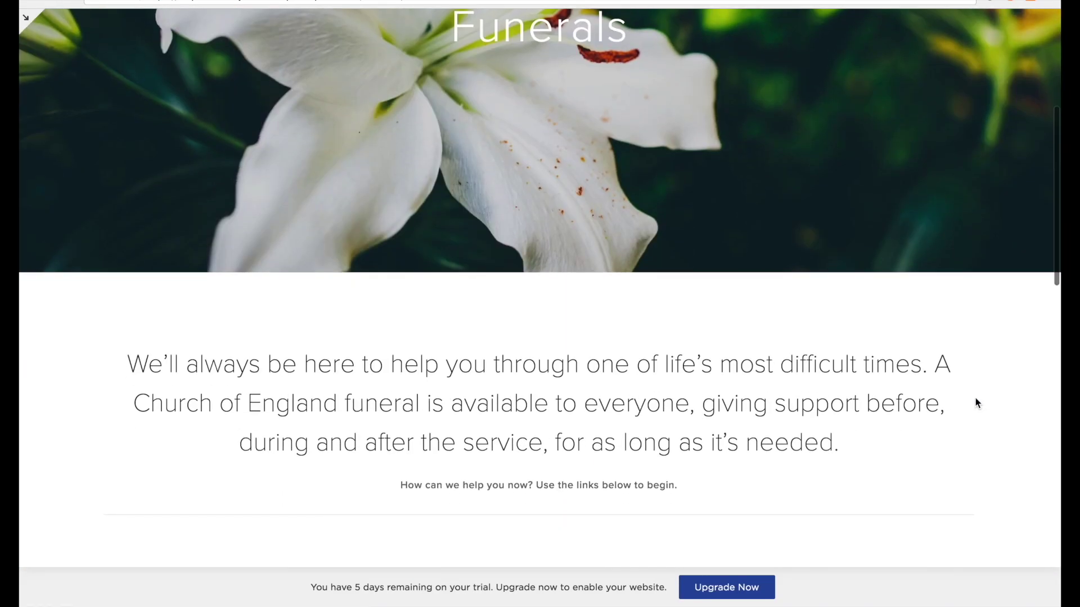
scroll(974, 396, down, 5)
scroll(974, 396, down, 3)
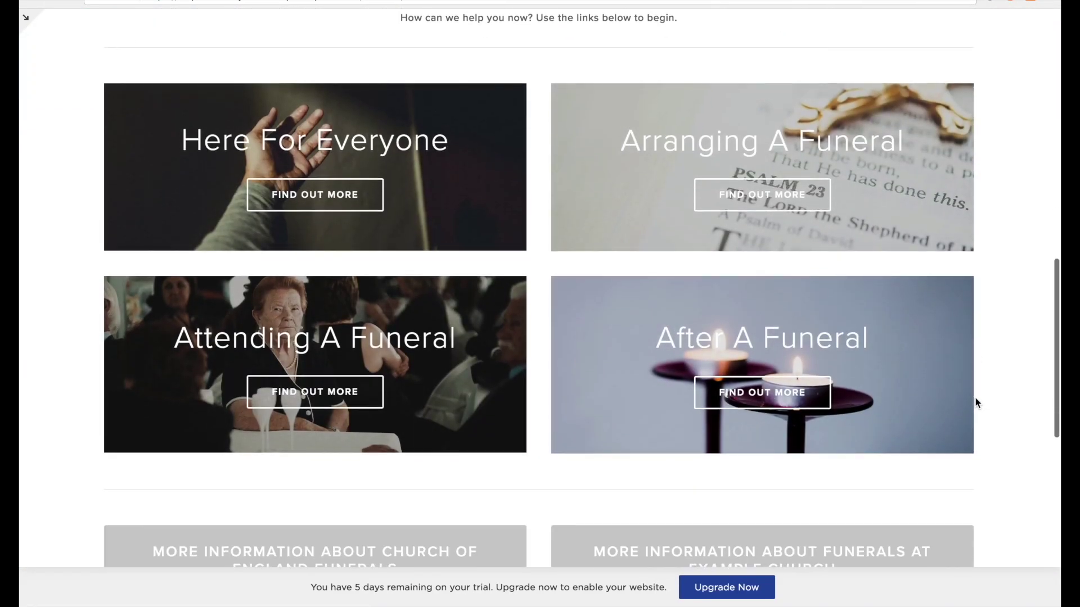
scroll(975, 396, up, 15)
Look through the Join a Group page, then the Church Calendar page.
click(578, 43)
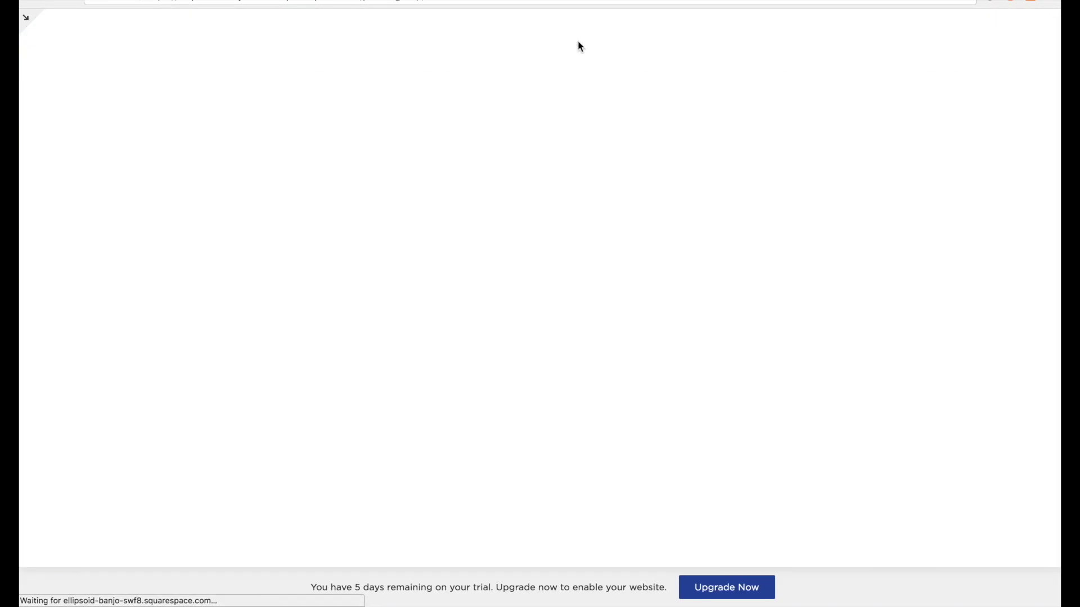
scroll(1022, 478, down, 10)
scroll(1022, 478, down, 12)
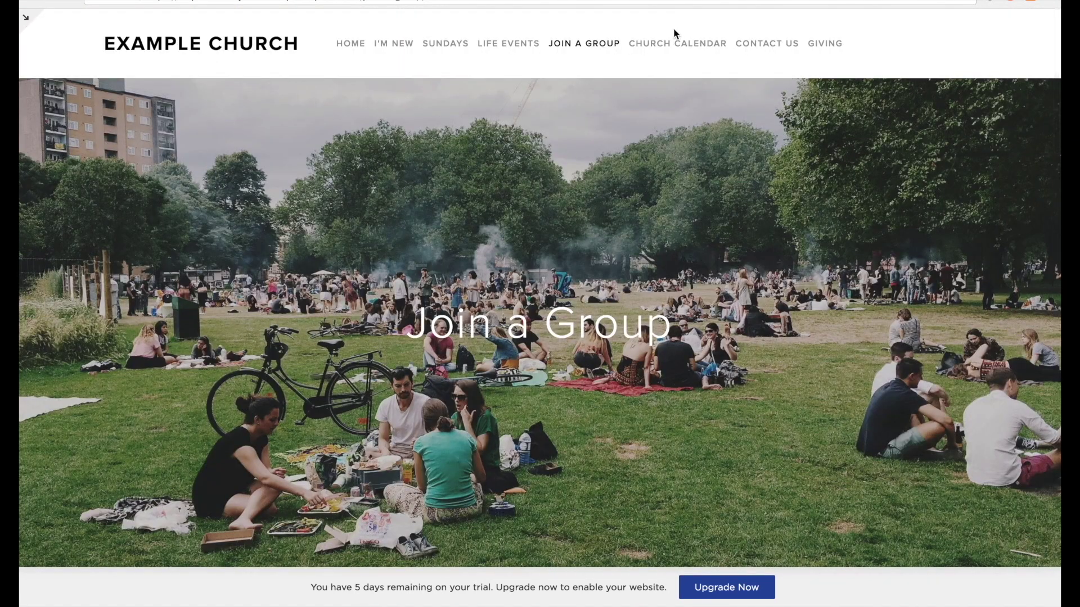
click(665, 44)
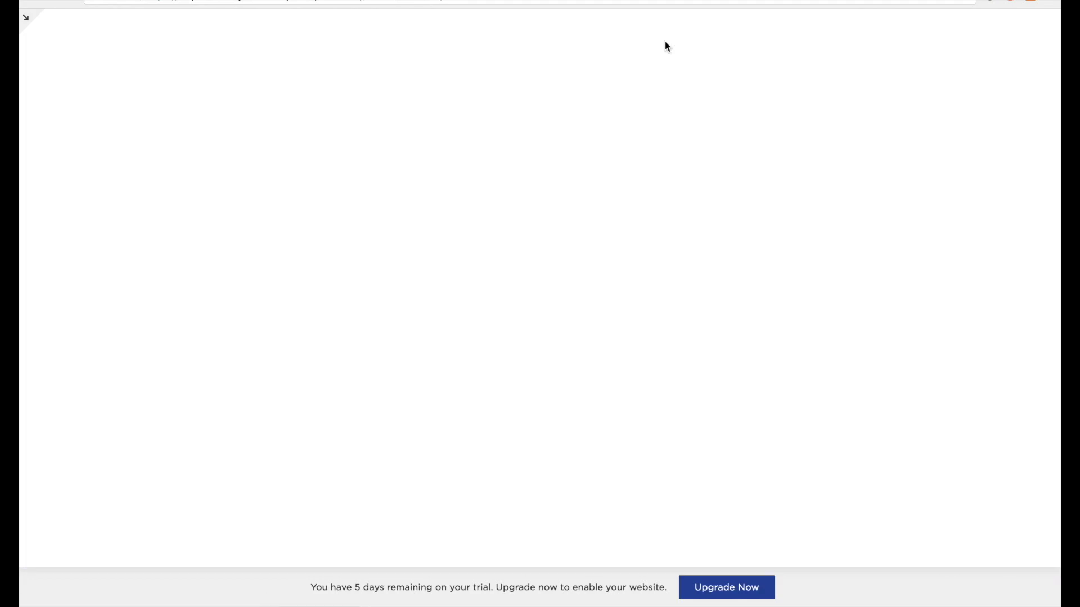
scroll(892, 356, down, 4)
scroll(893, 352, down, 10)
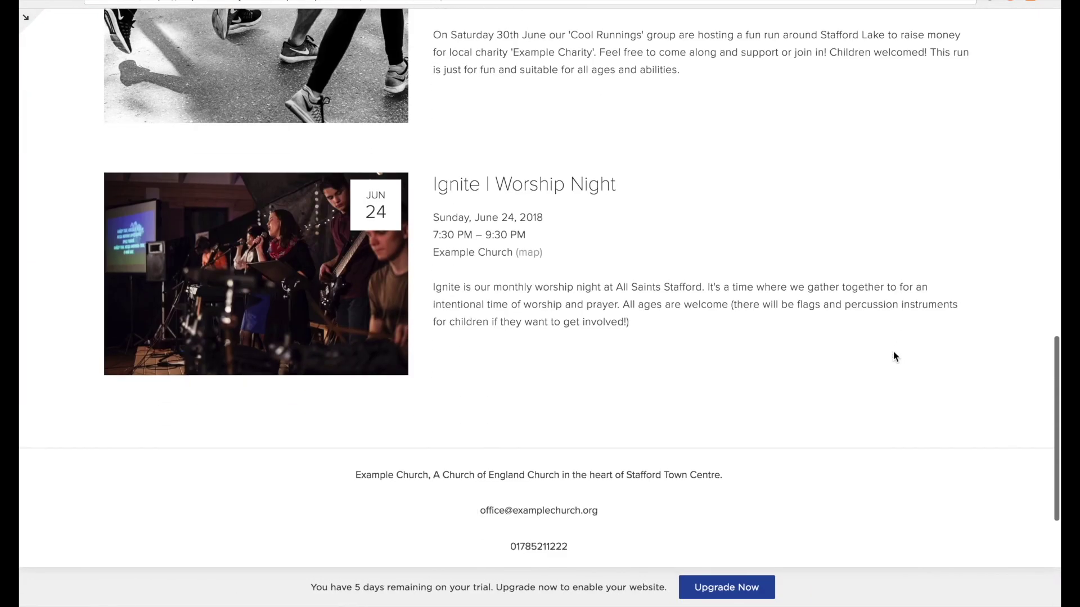
scroll(893, 352, up, 15)
Scroll through the Contact Us page in the live view.
click(752, 42)
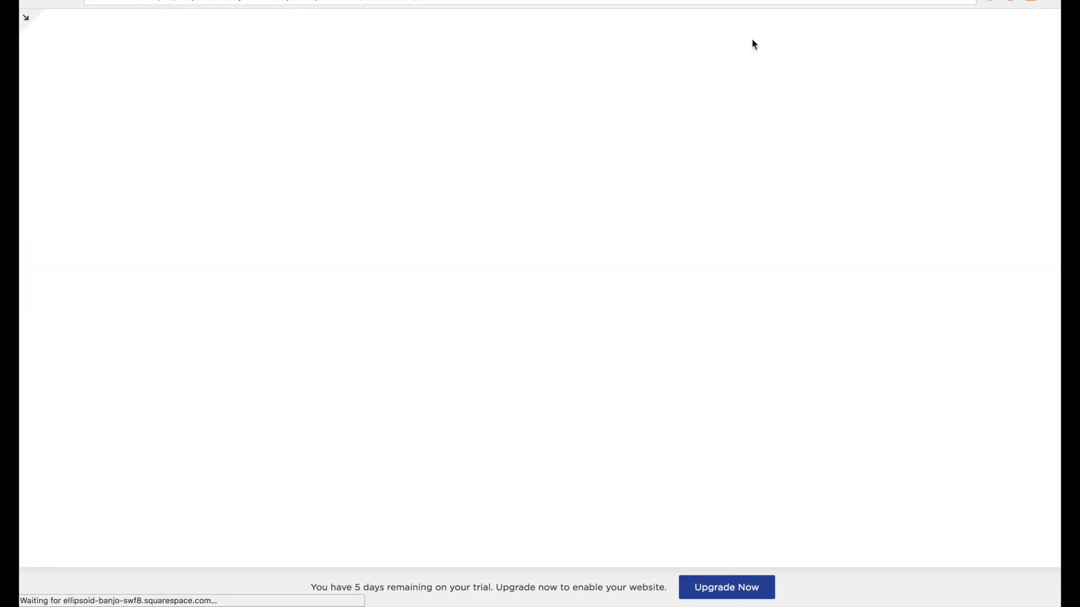
scroll(896, 466, down, 10)
scroll(896, 471, down, 7)
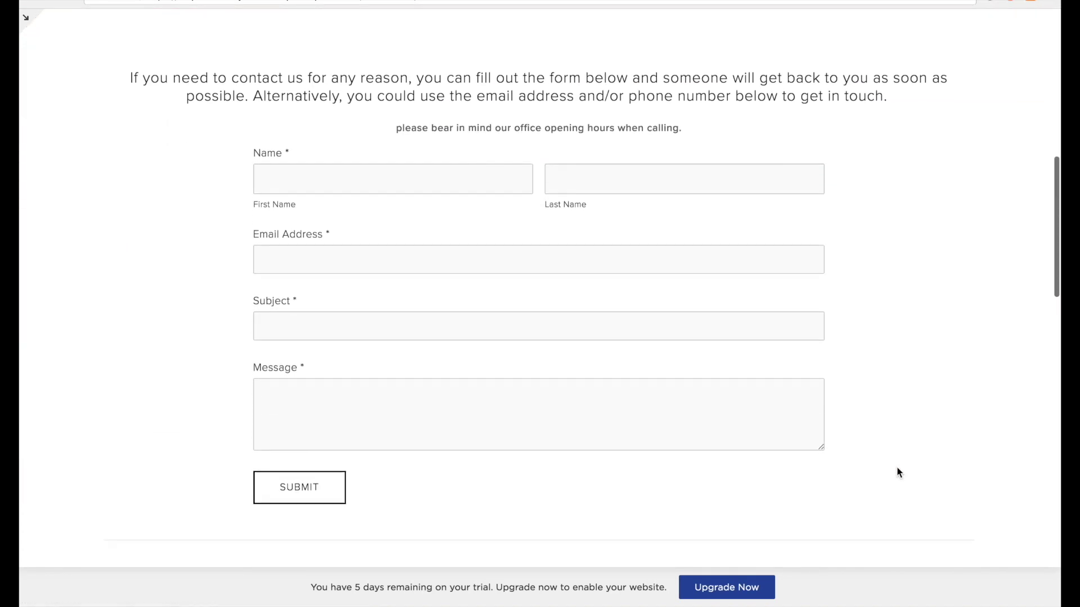
scroll(898, 472, down, 4)
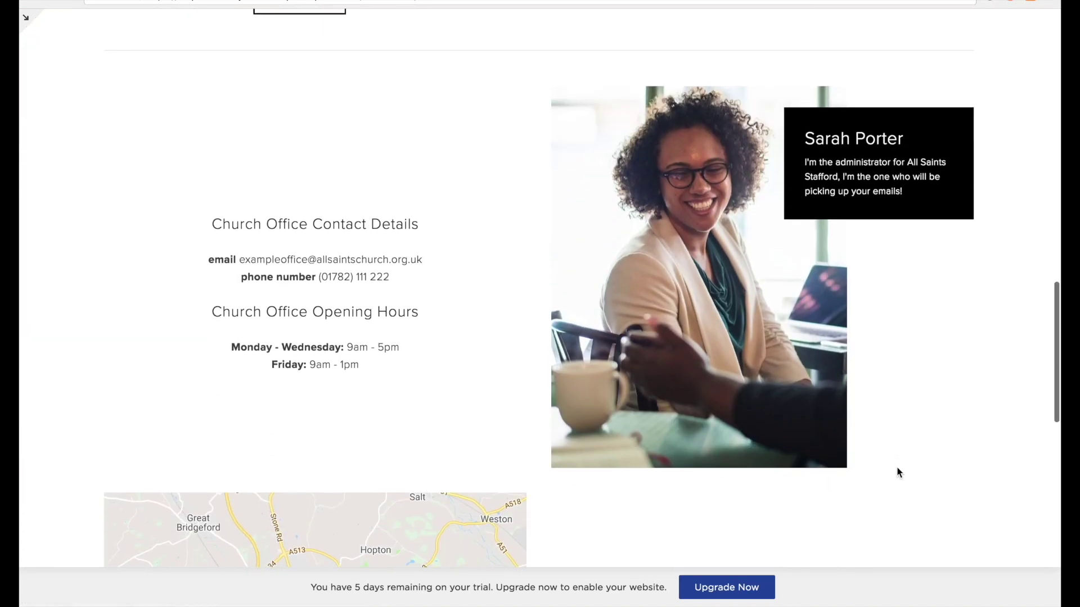
scroll(898, 473, down, 4)
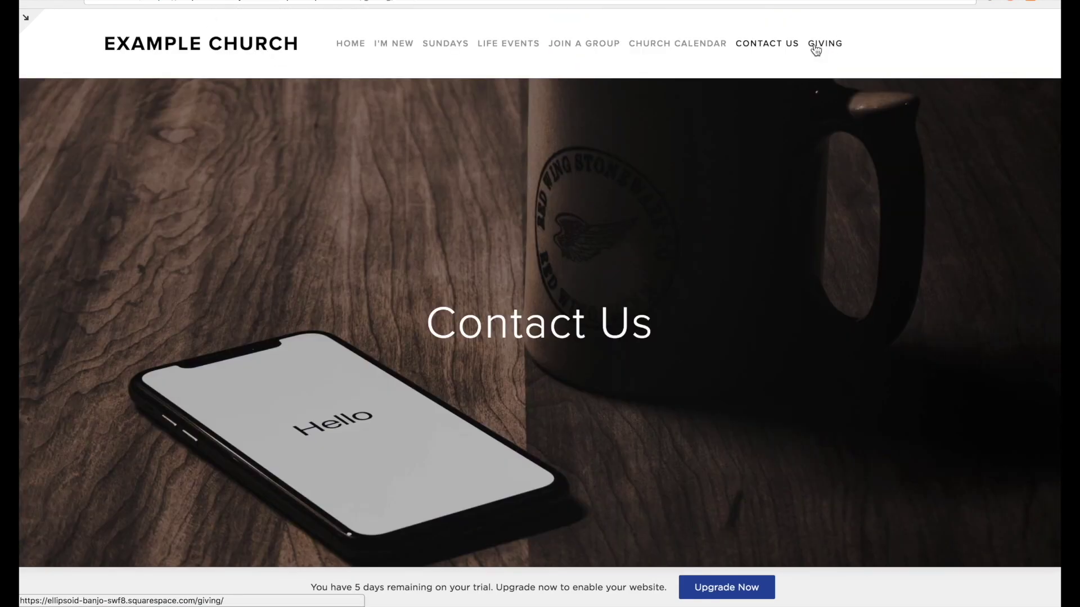
Review the Giving page, then return Home via the EXAMPLE CHURCH logo.
click(815, 46)
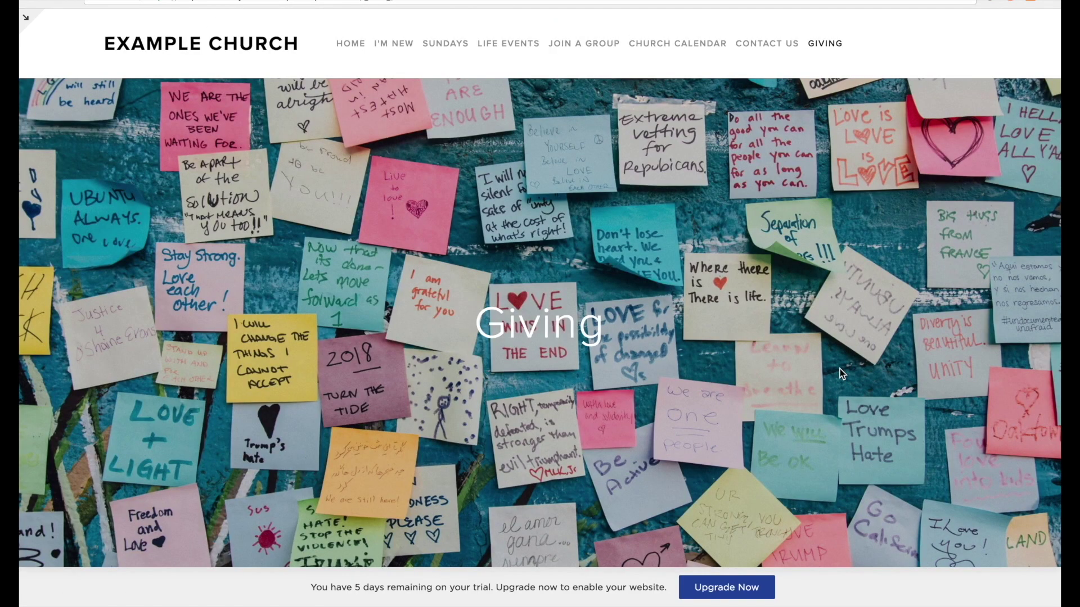
scroll(839, 360, down, 7)
scroll(839, 368, down, 6)
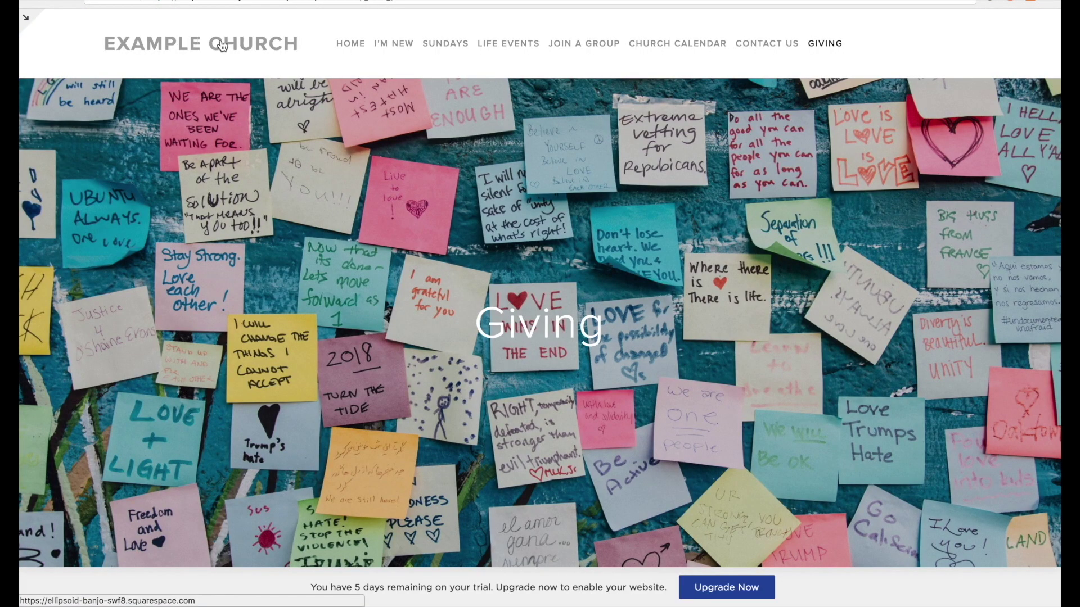
click(222, 46)
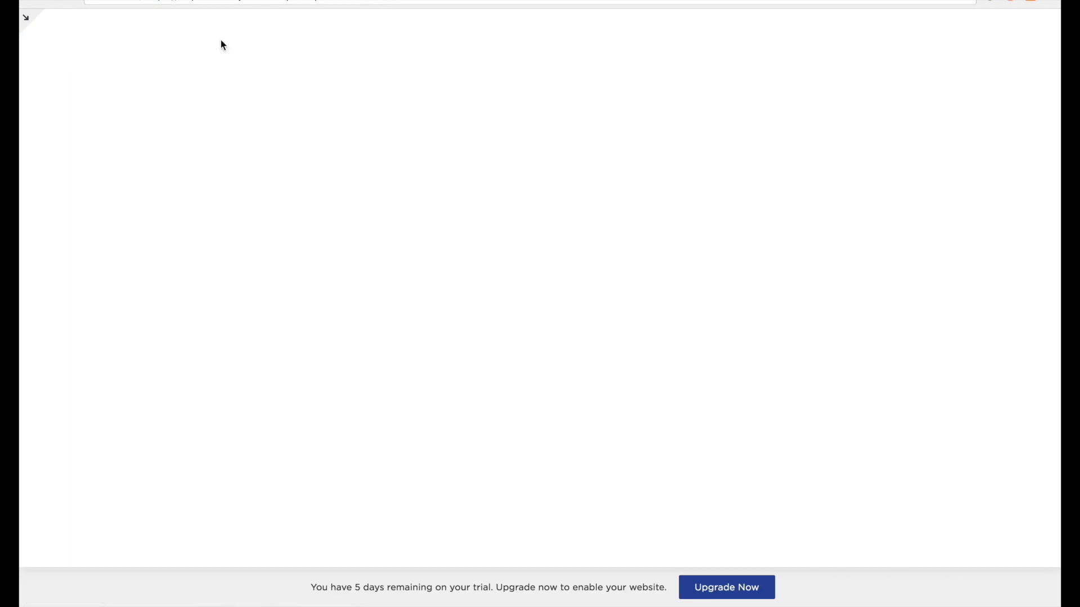